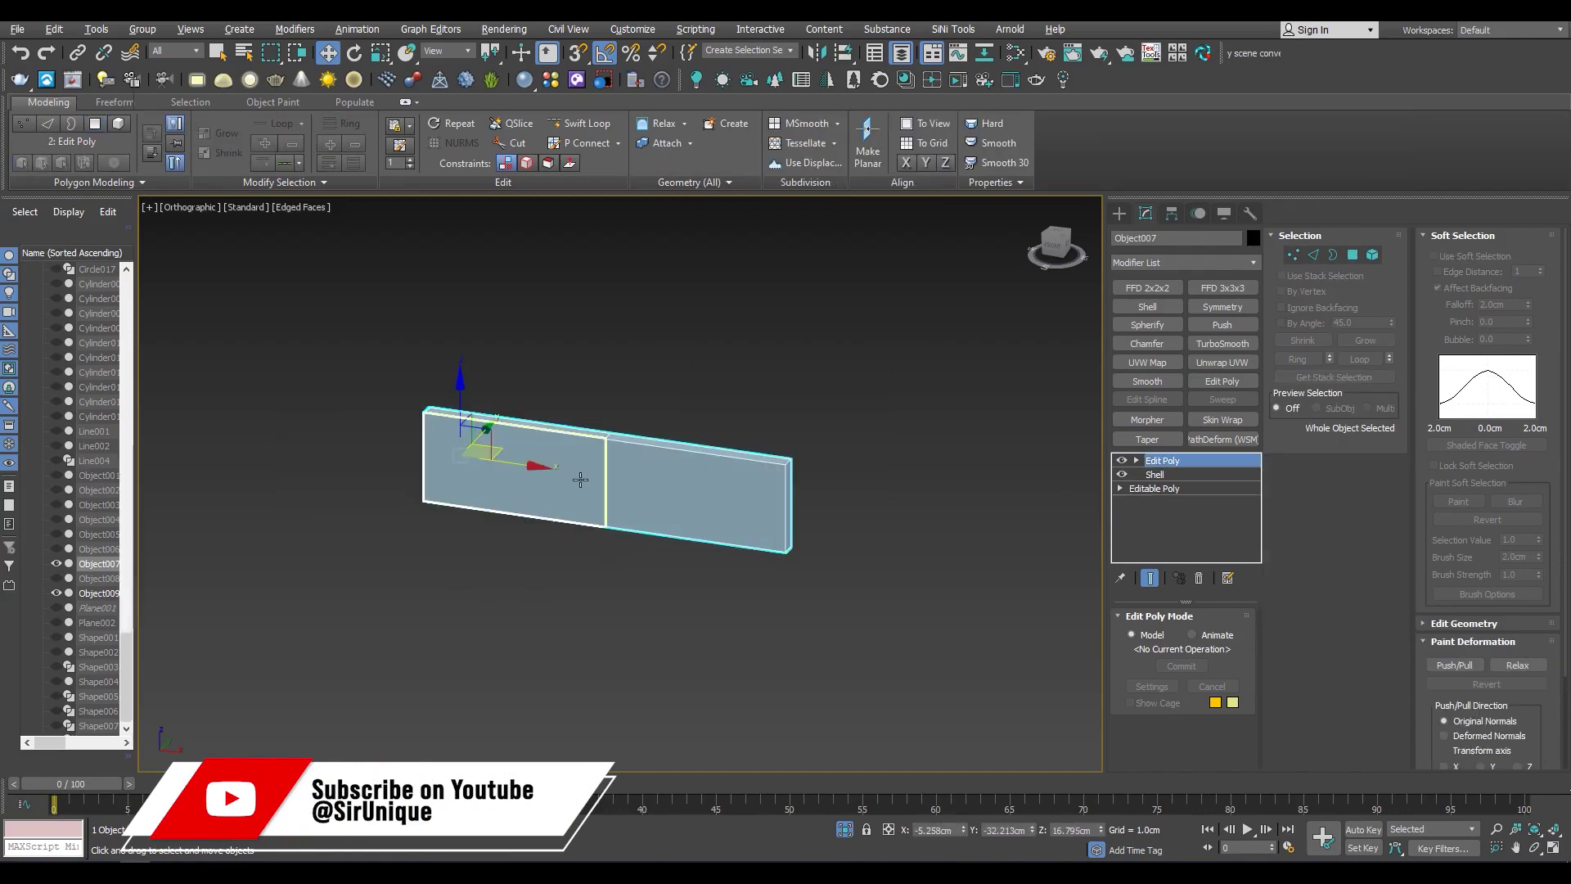
Maximize the Left wireframe view and zoom in on the strip
scroll(587, 501, "up", 3)
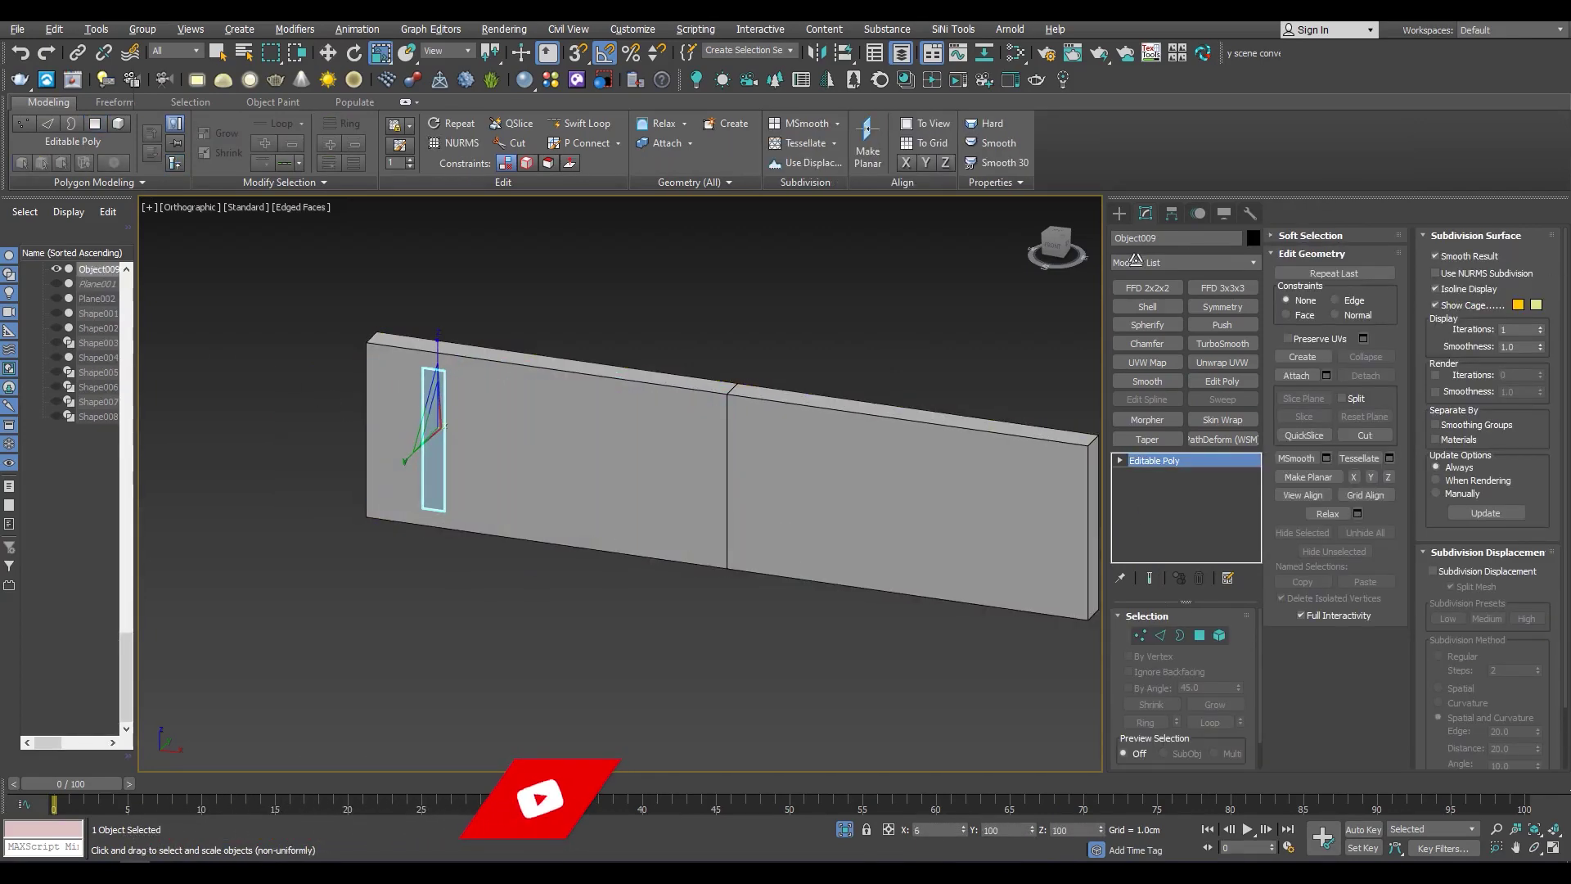
scroll(432, 475, "down", 2)
scroll(473, 470, "up", 2)
key("alt+w")
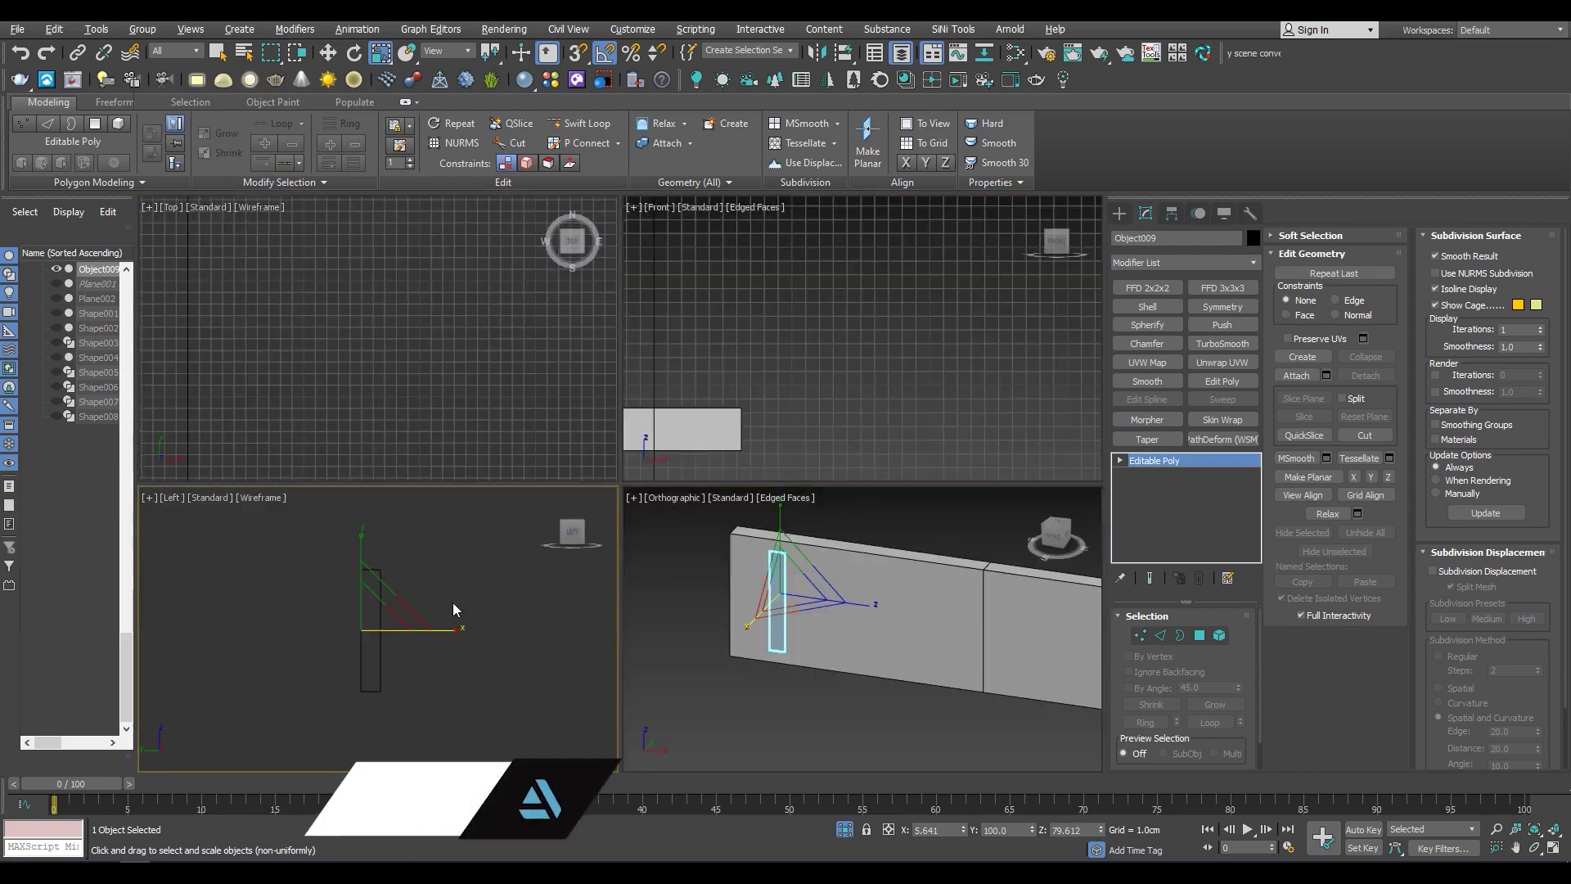
right_click(453, 603)
key("alt+w")
scroll(741, 487, "up", 3)
scroll(742, 487, "up", 2)
Move the strip's bottom edge down to the ground and add a Shell modifier
key("2")
left_click(627, 526)
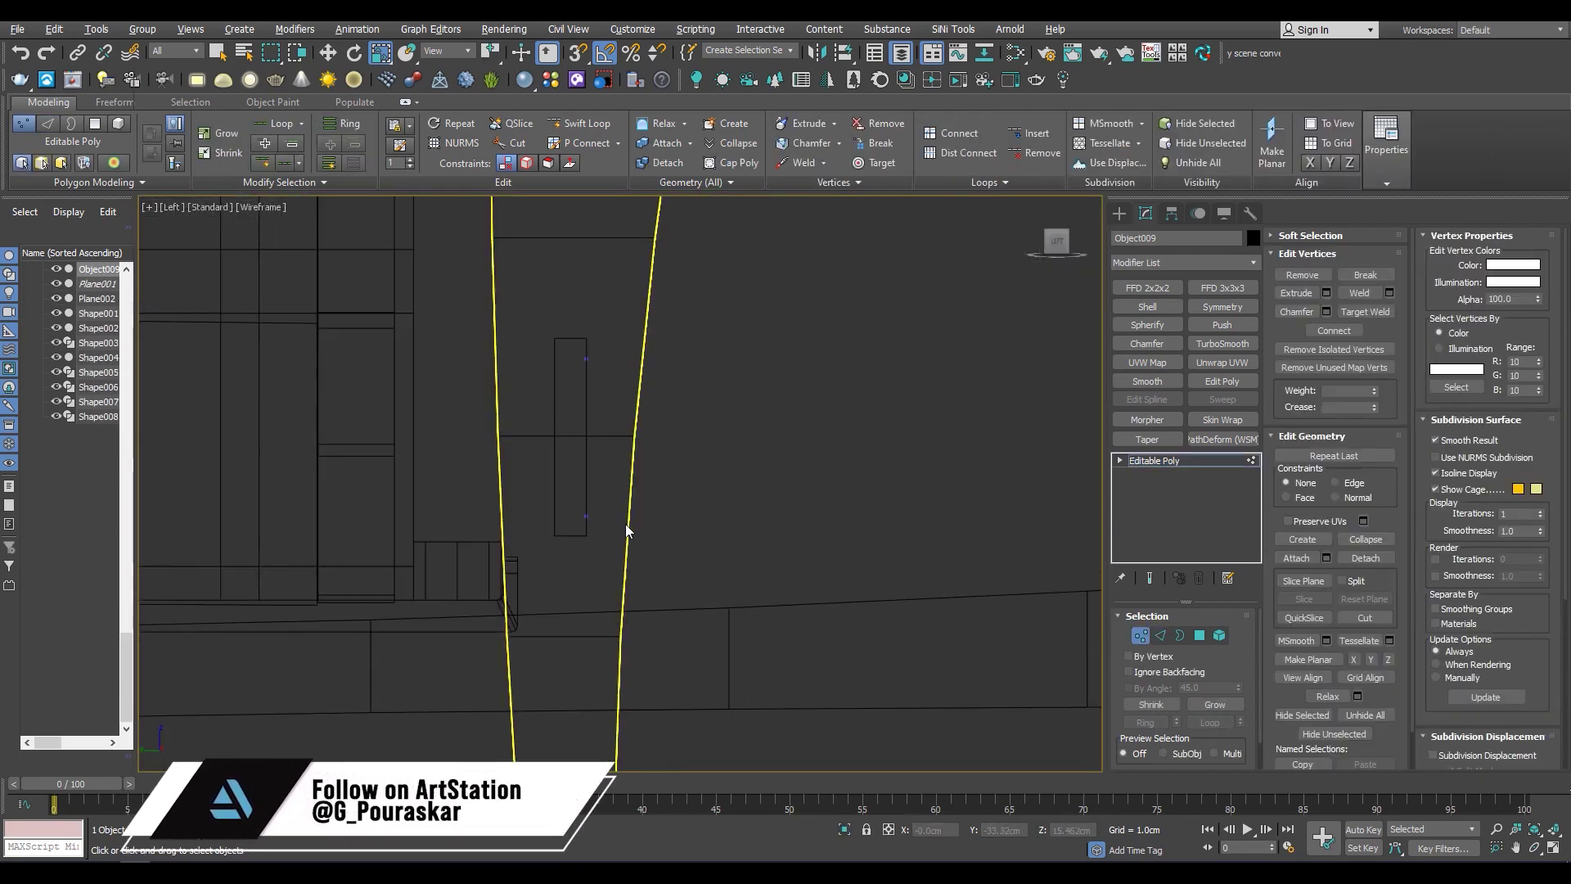
key("w")
scroll(460, 455, "down", 3)
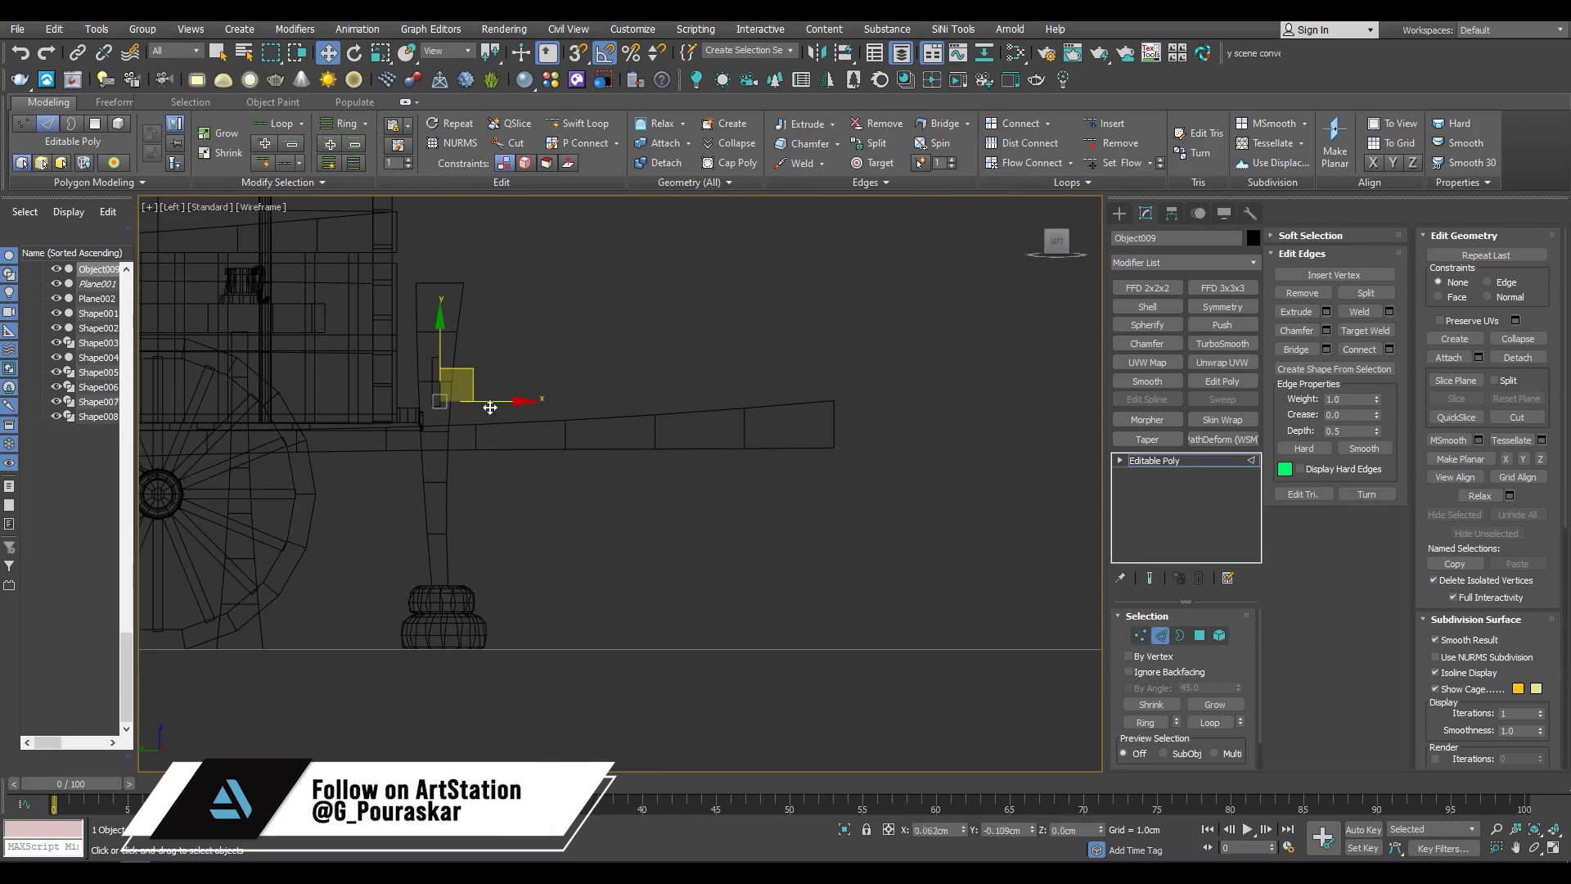
key("alt+q")
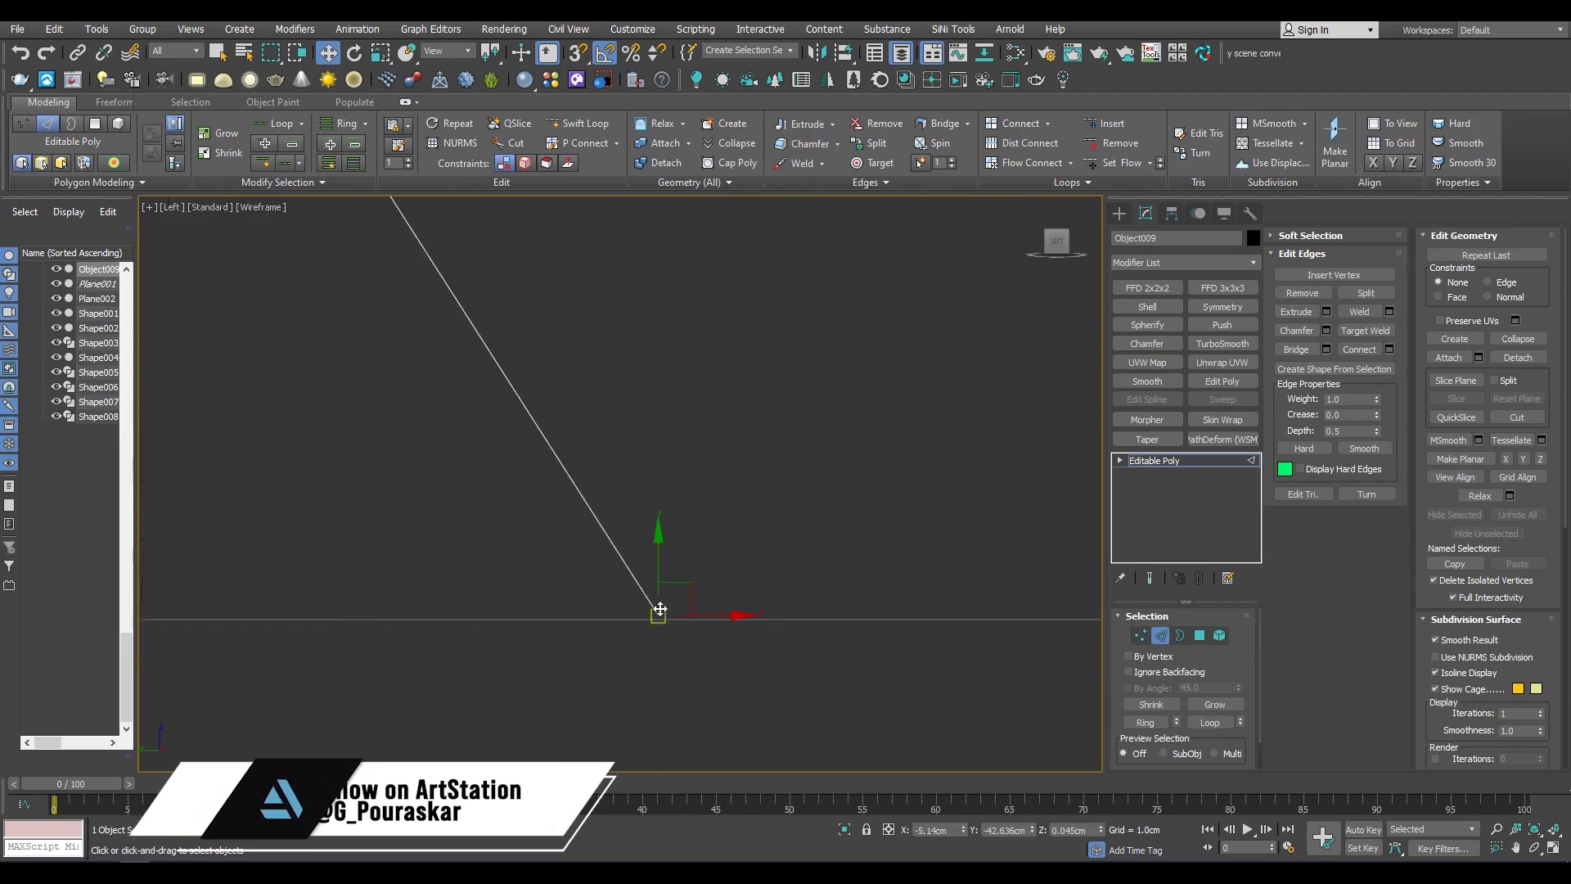
key("alt+q")
key("alt+q")
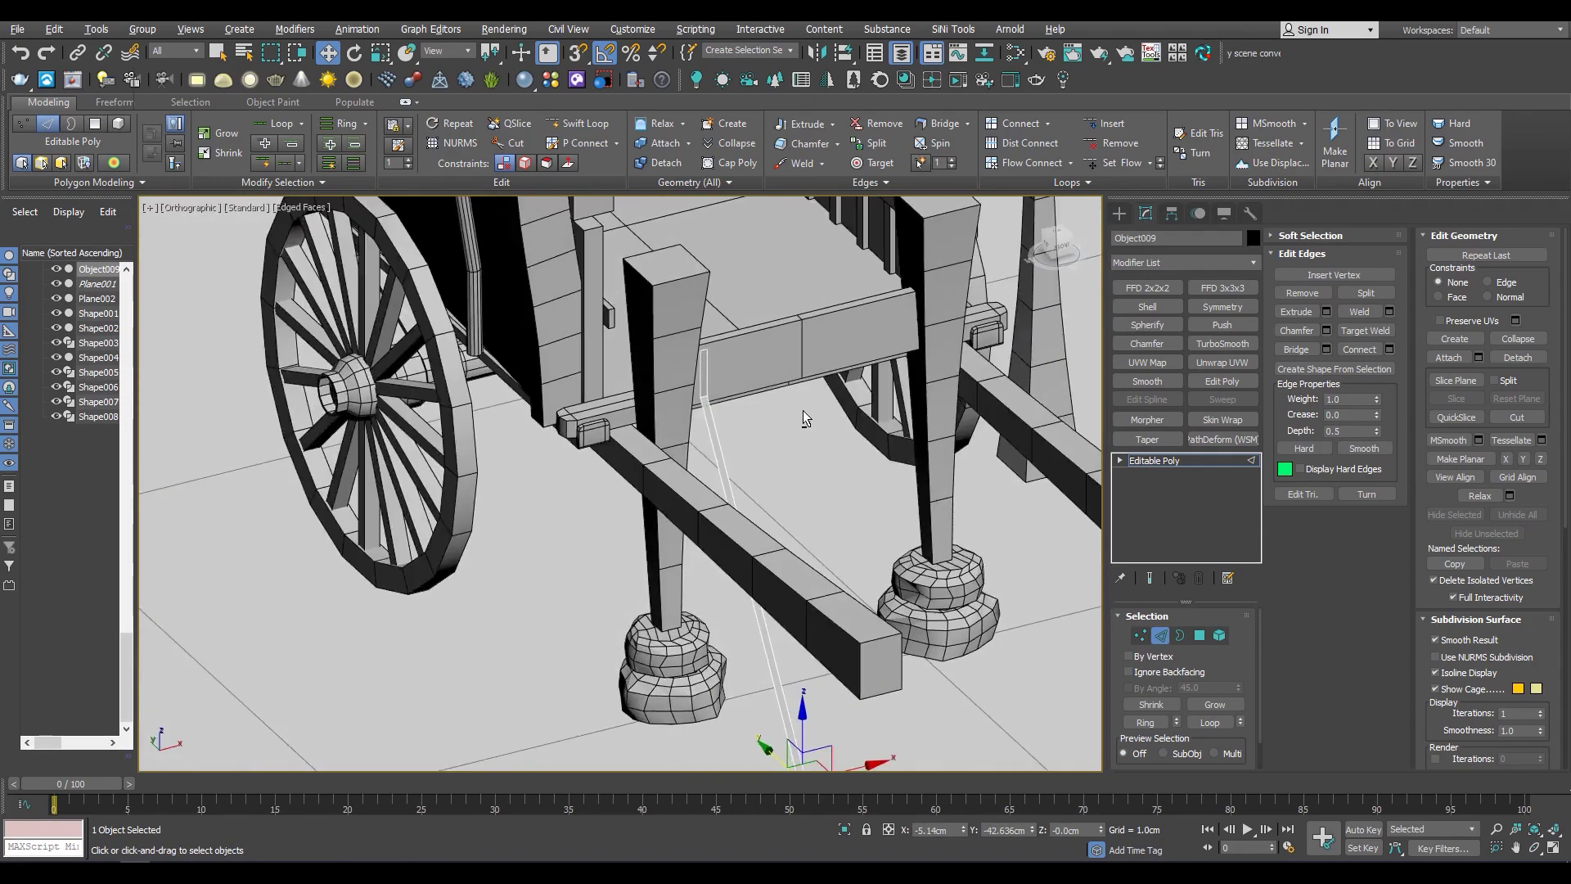
left_click(1148, 306)
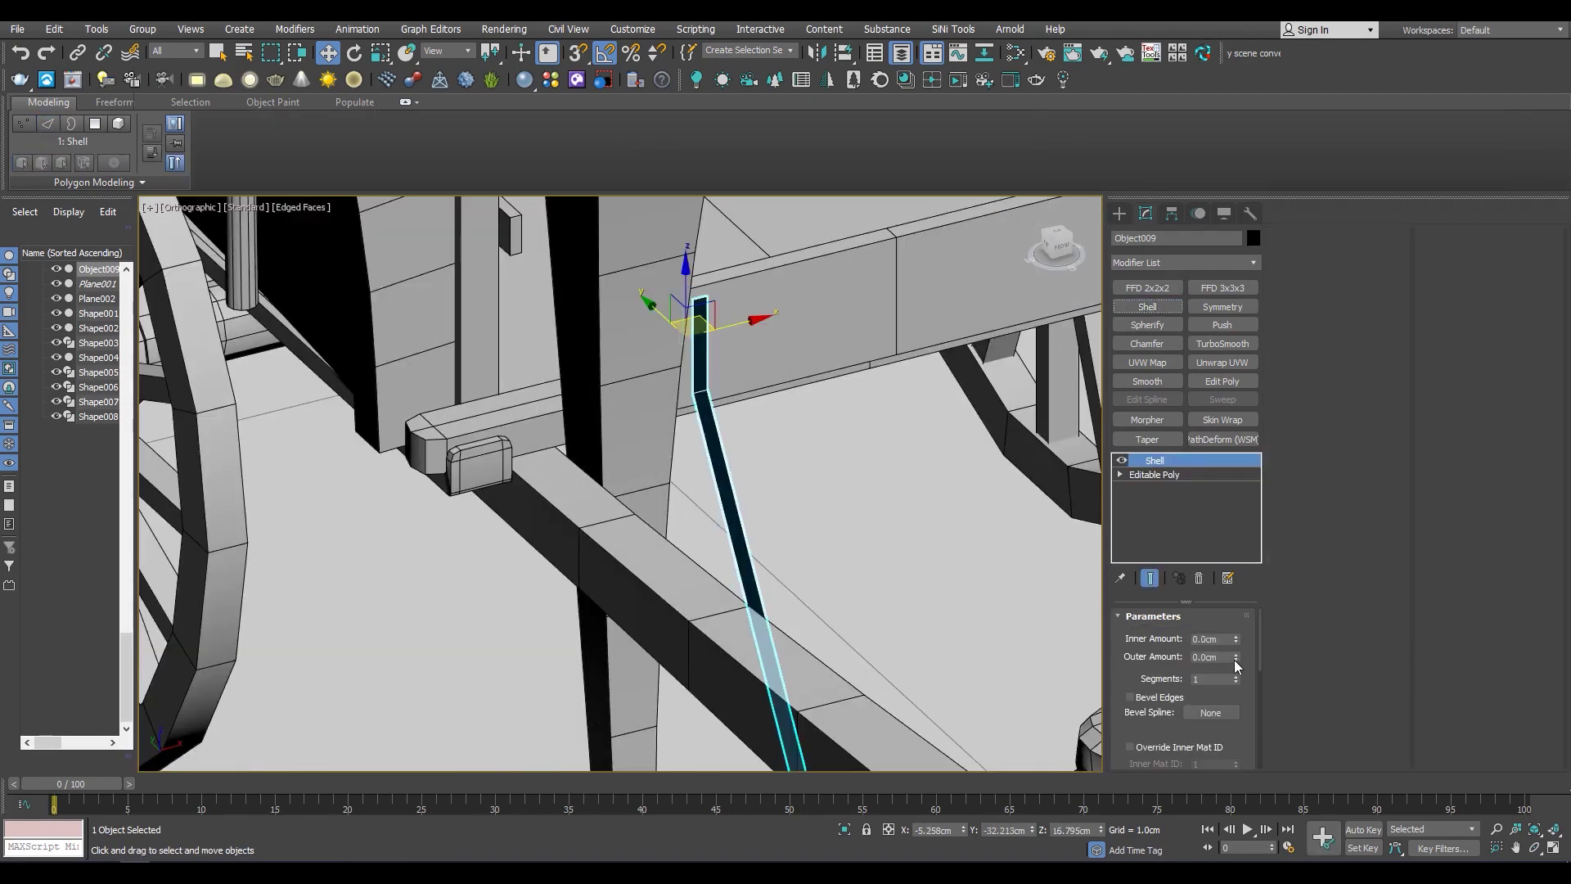
Set the Shell Outer Amount to about 3.1 cm
left_click_drag(1319, 347, 1319, 311)
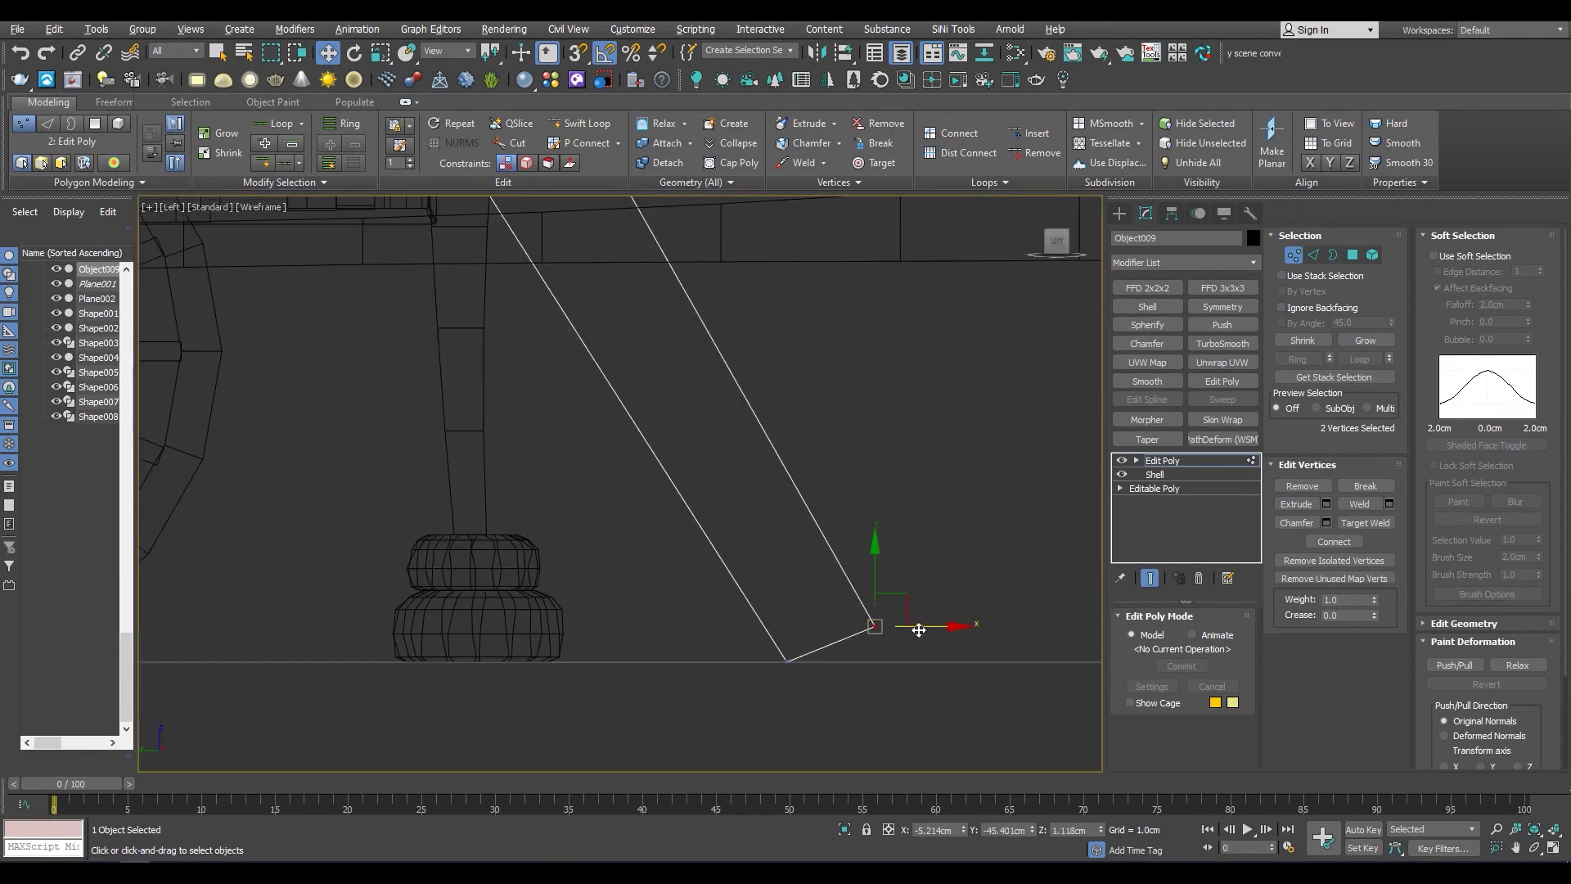
Move the brace's bottom vertices in the Left view so its foot sits on the ground line
scroll(806, 634, "down", 3)
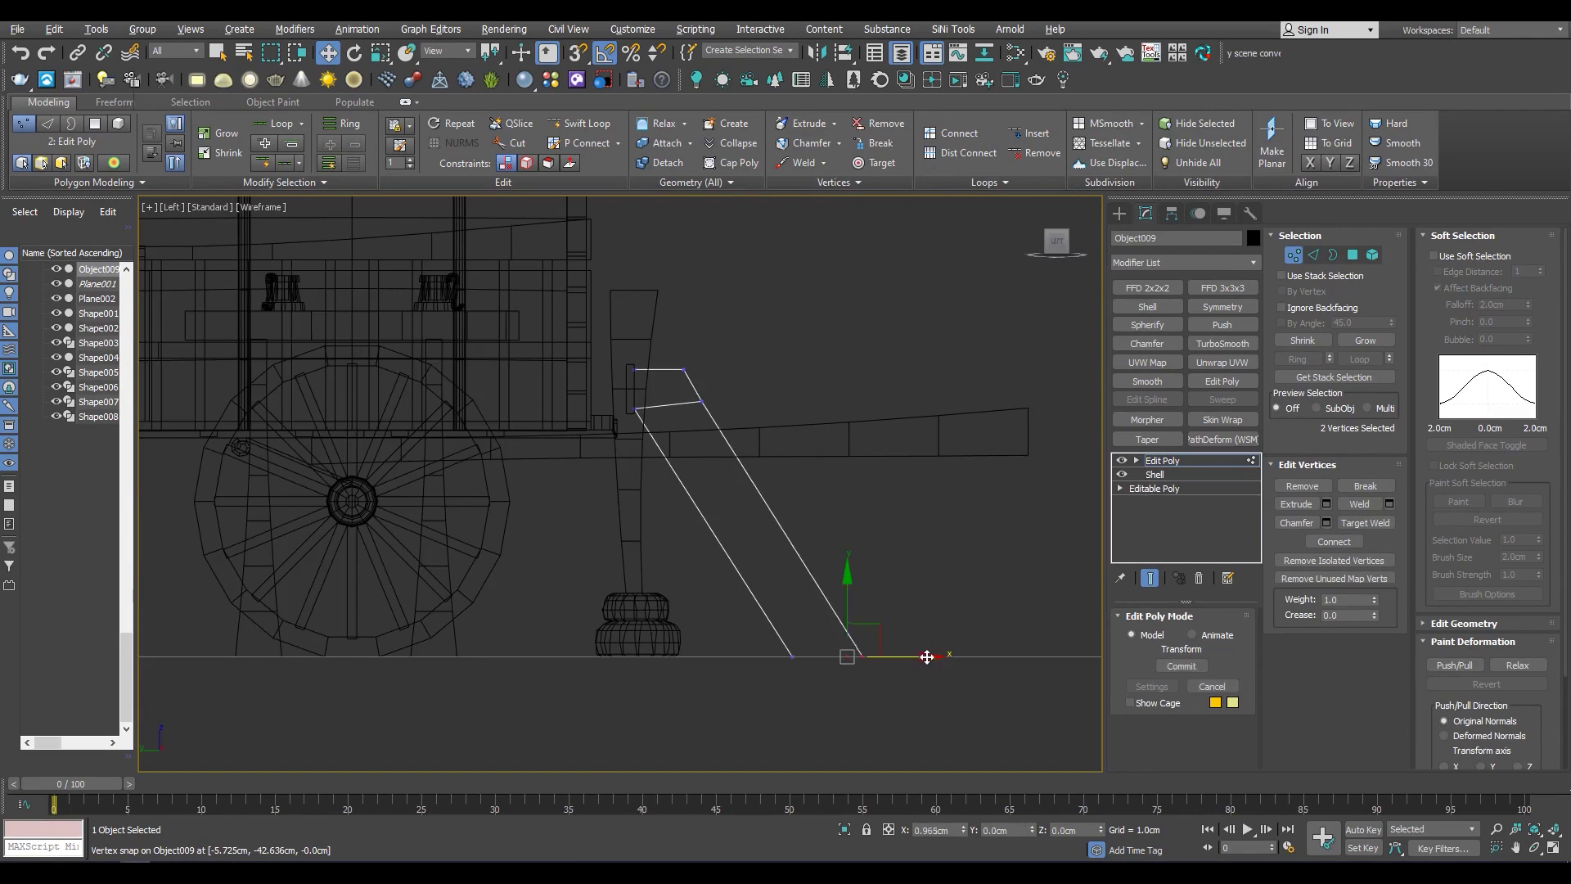
key("2")
scroll(687, 392, "up", 5)
key("1")
scroll(630, 405, "down", 3)
scroll(884, 634, "up", 2)
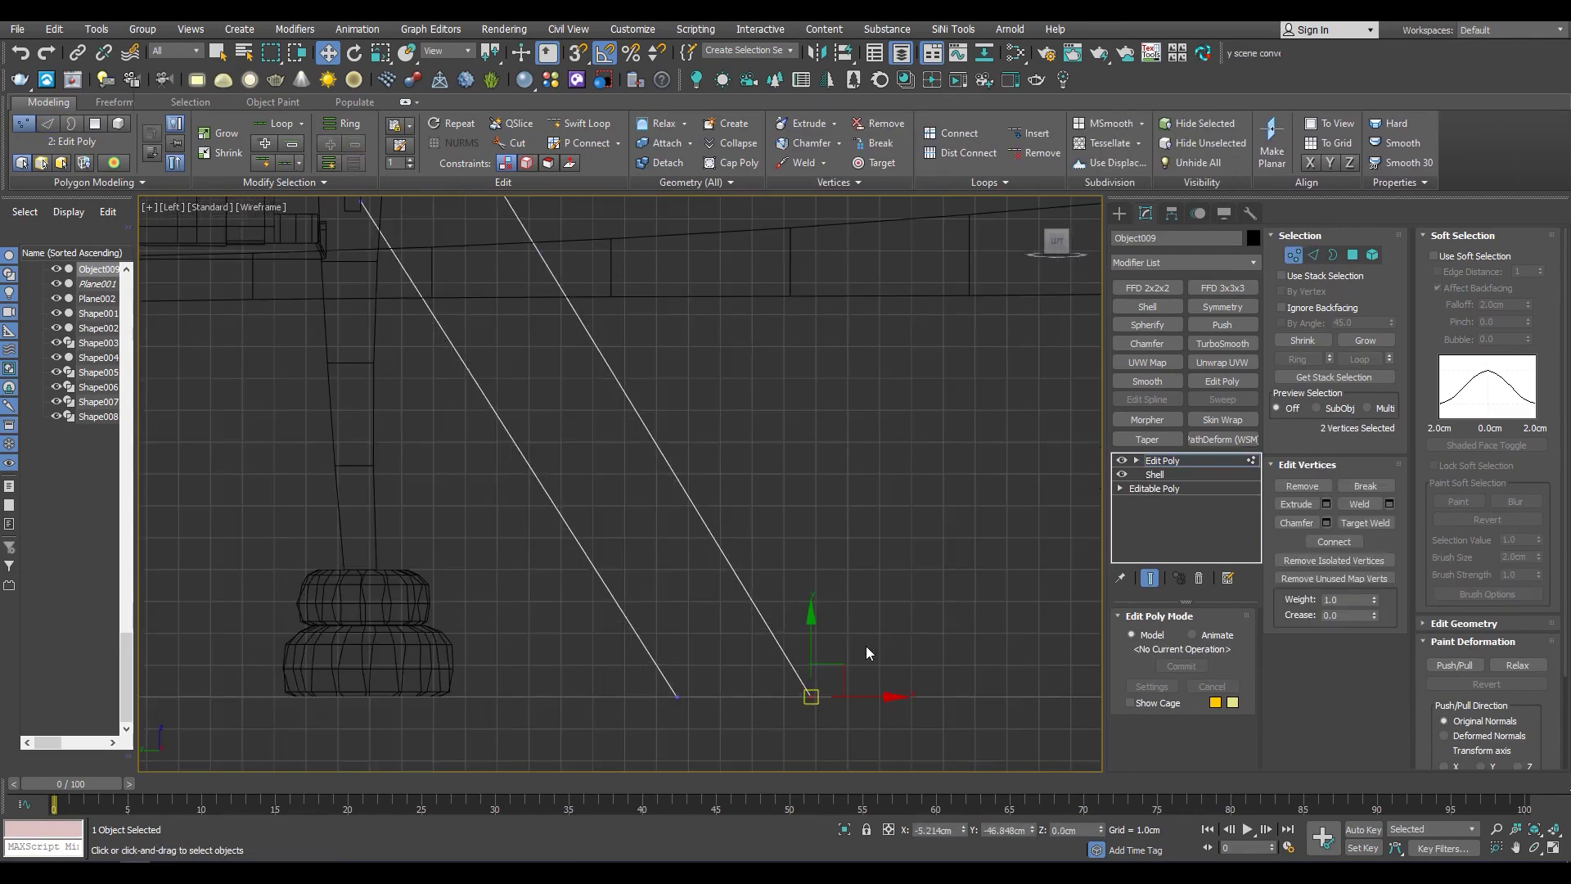
scroll(813, 696, "up", 1)
scroll(827, 694, "up", 1)
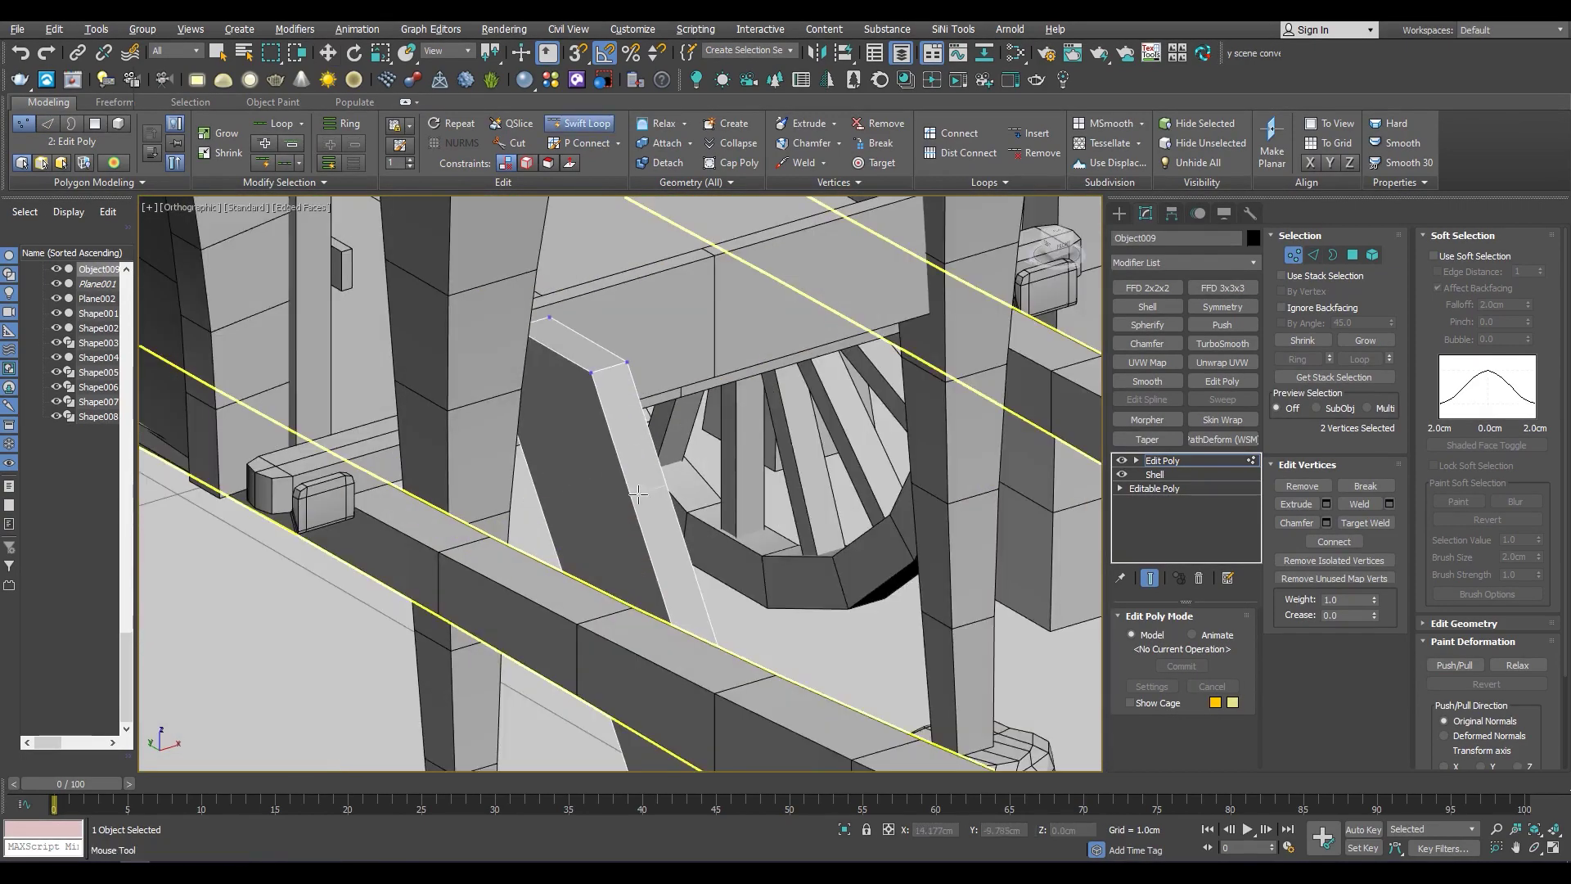
key("F3")
key("w")
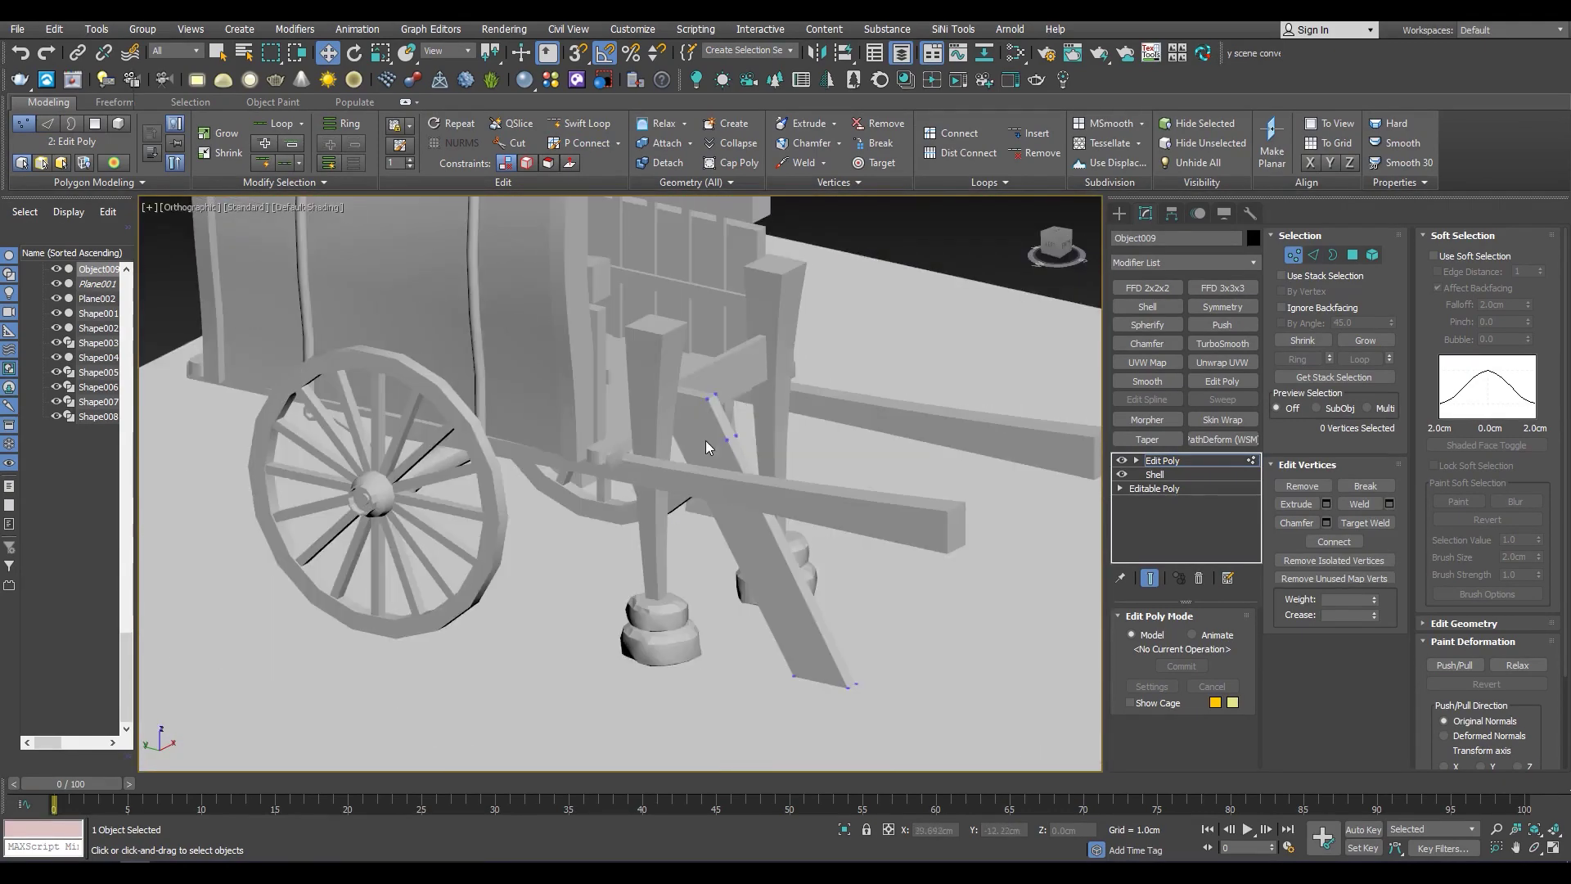
key("4")
left_click(739, 409)
Select an edge at the top of the brace in a shaded angled view
key("alt+w")
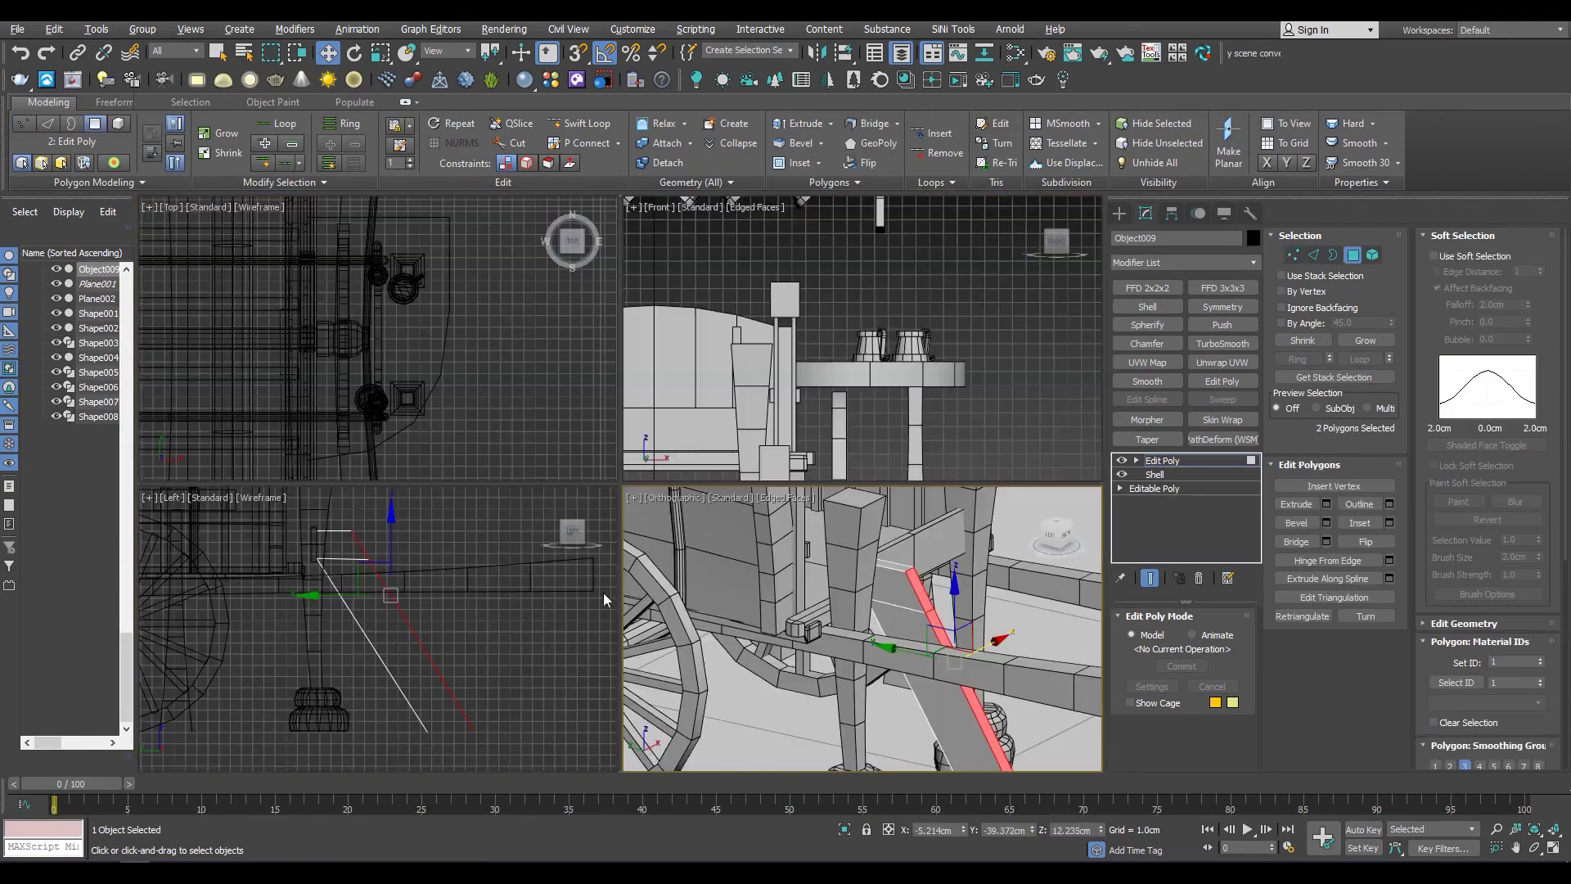
key("alt+w")
key("alt+w")
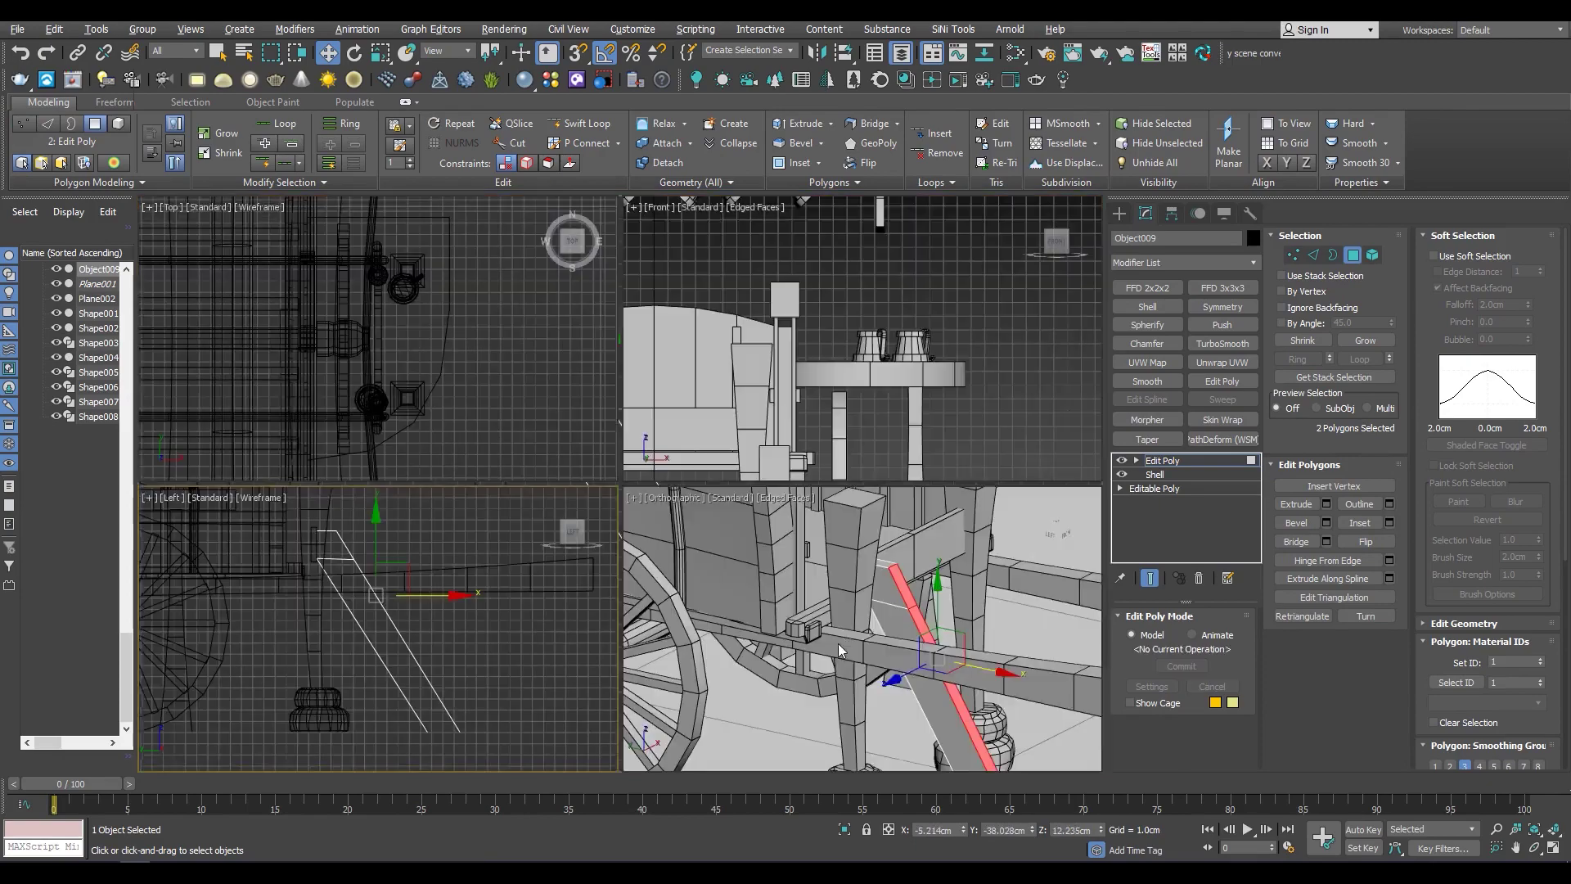
key("alt+w")
key("2")
scroll(750, 522, "up", 5)
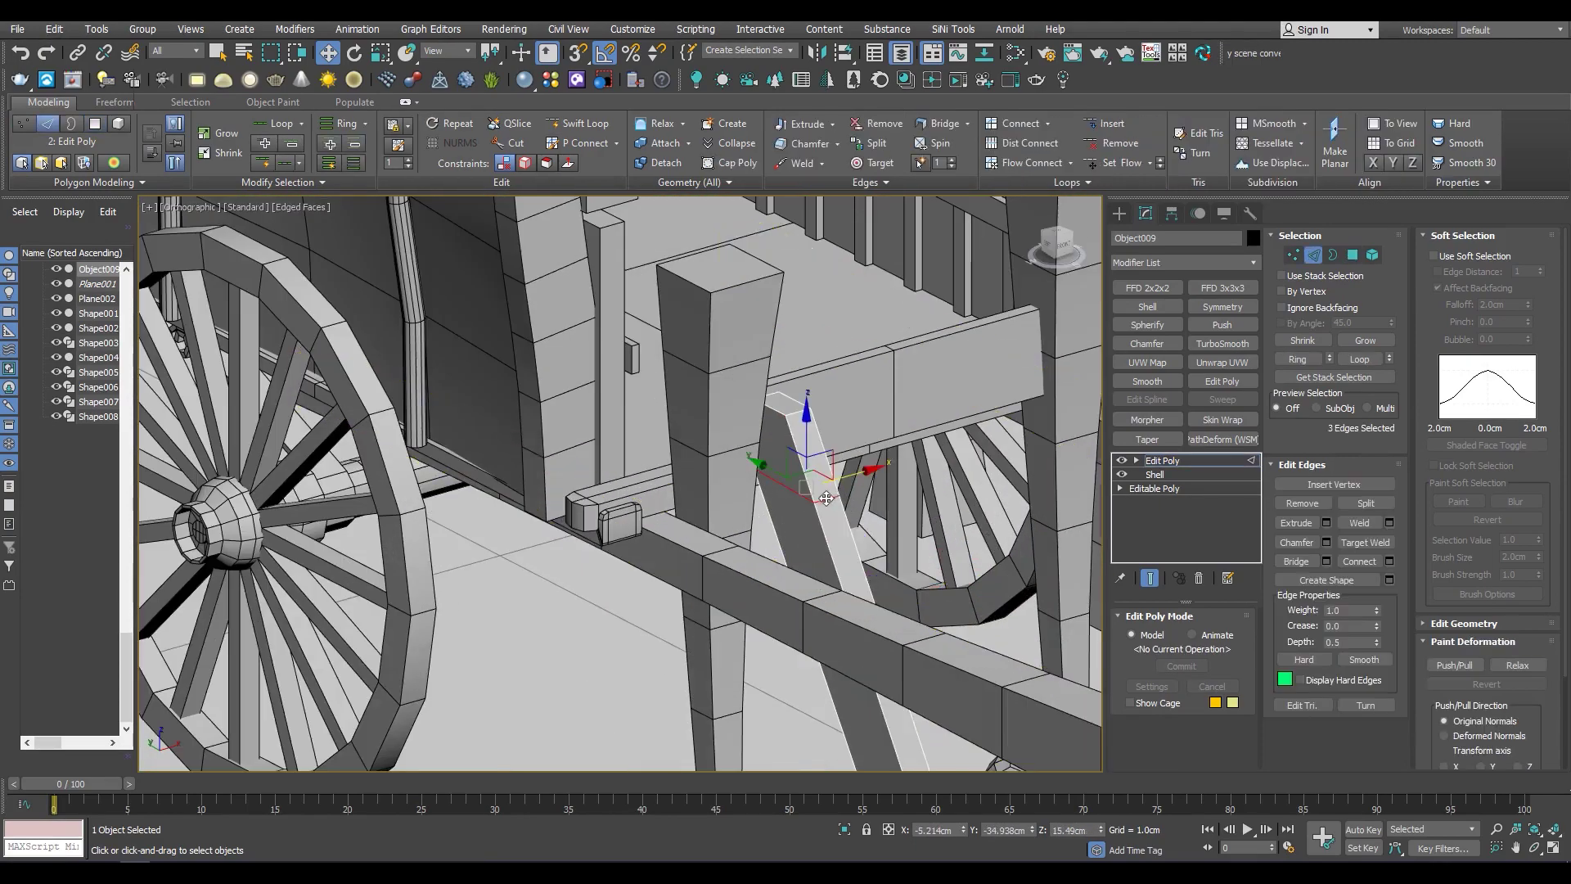
key("F3")
left_click(789, 492)
key("F3")
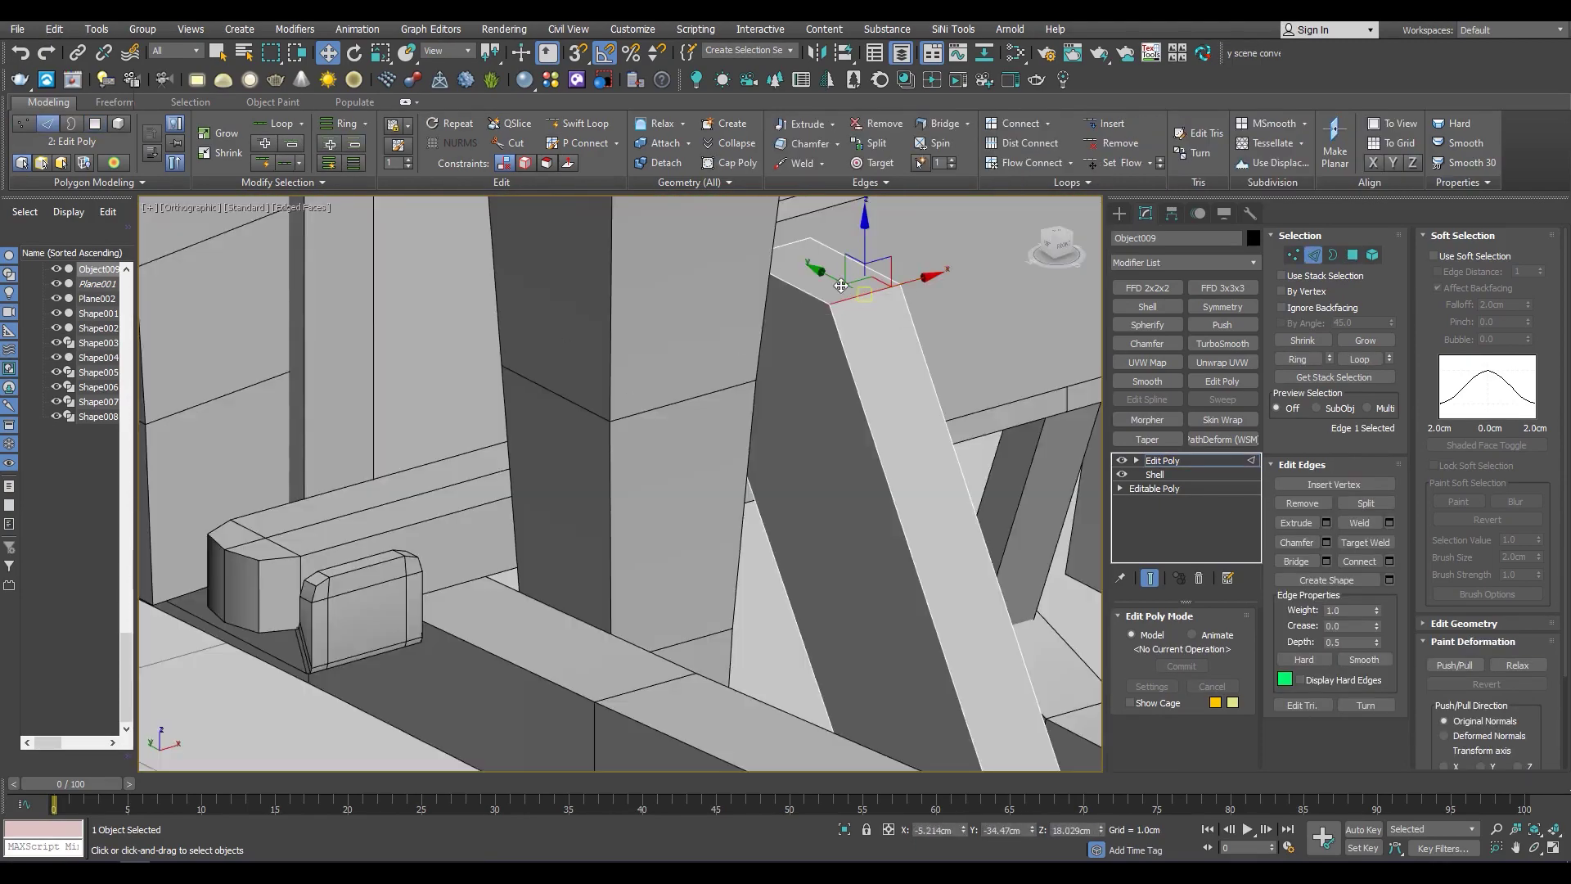
scroll(591, 529, "down", 5)
middle_click_drag(591, 528, 475, 613, "alt")
scroll(591, 529, "up", 3)
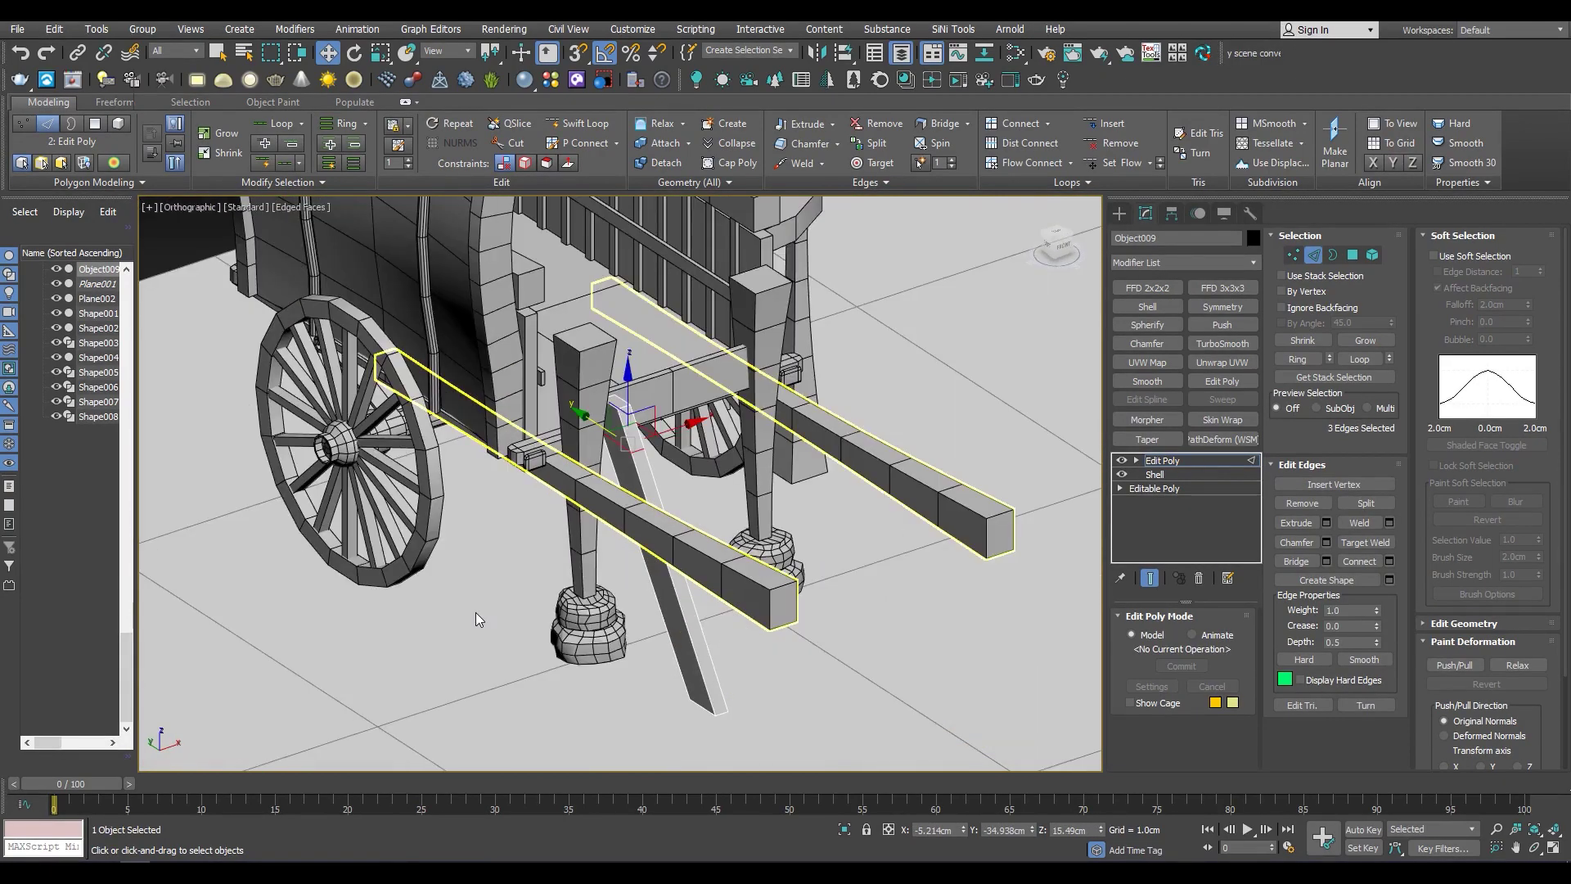
Select the brace's long edges and Connect them to add a crossing edge
key("4")
scroll(674, 720, "up", 3)
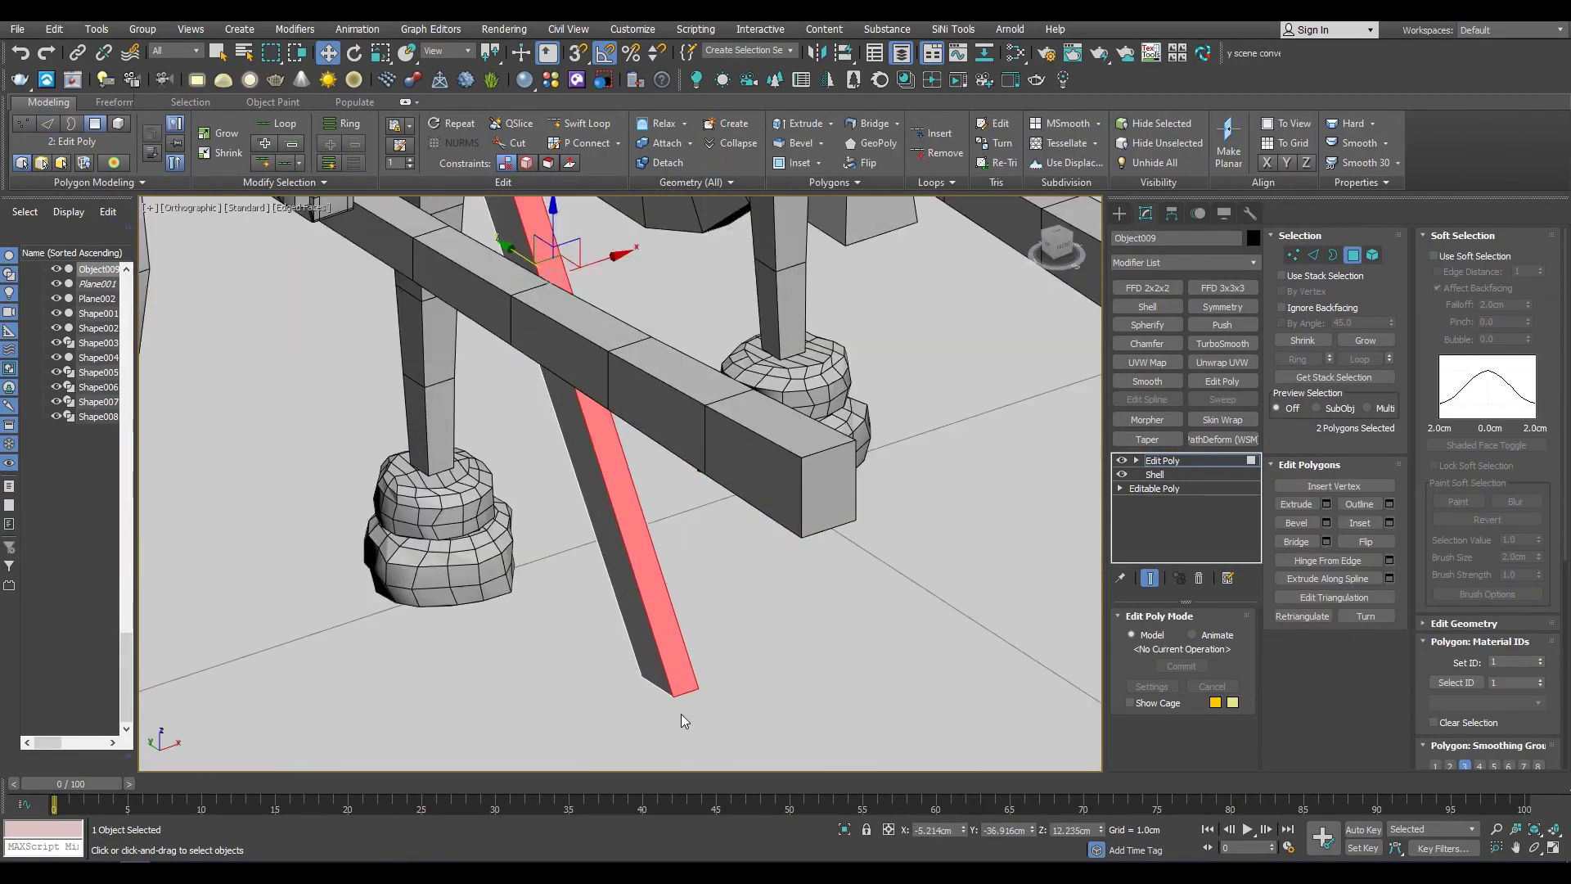
key("2")
key("F3")
left_click(689, 720)
key("F3")
scroll(702, 722, "down", 3)
scroll(702, 722, "up", 4)
key("F3")
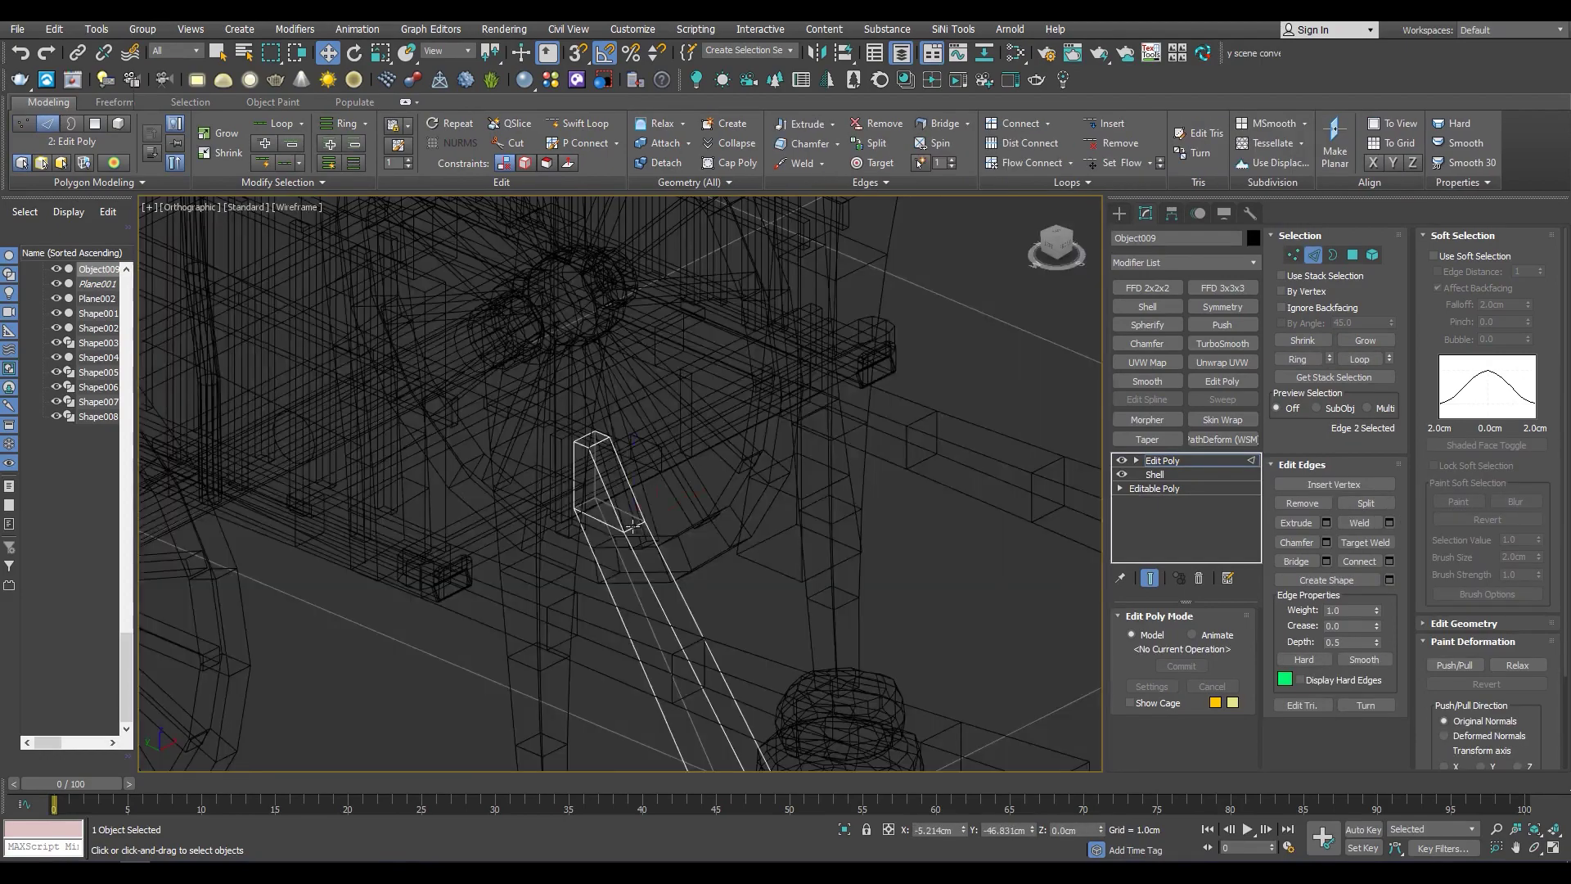
left_click(528, 501, "ctrl")
key("ctrl+shift+e")
Adjust the brace's vertices from the side view where it meets the front post
key("F3")
key("F3")
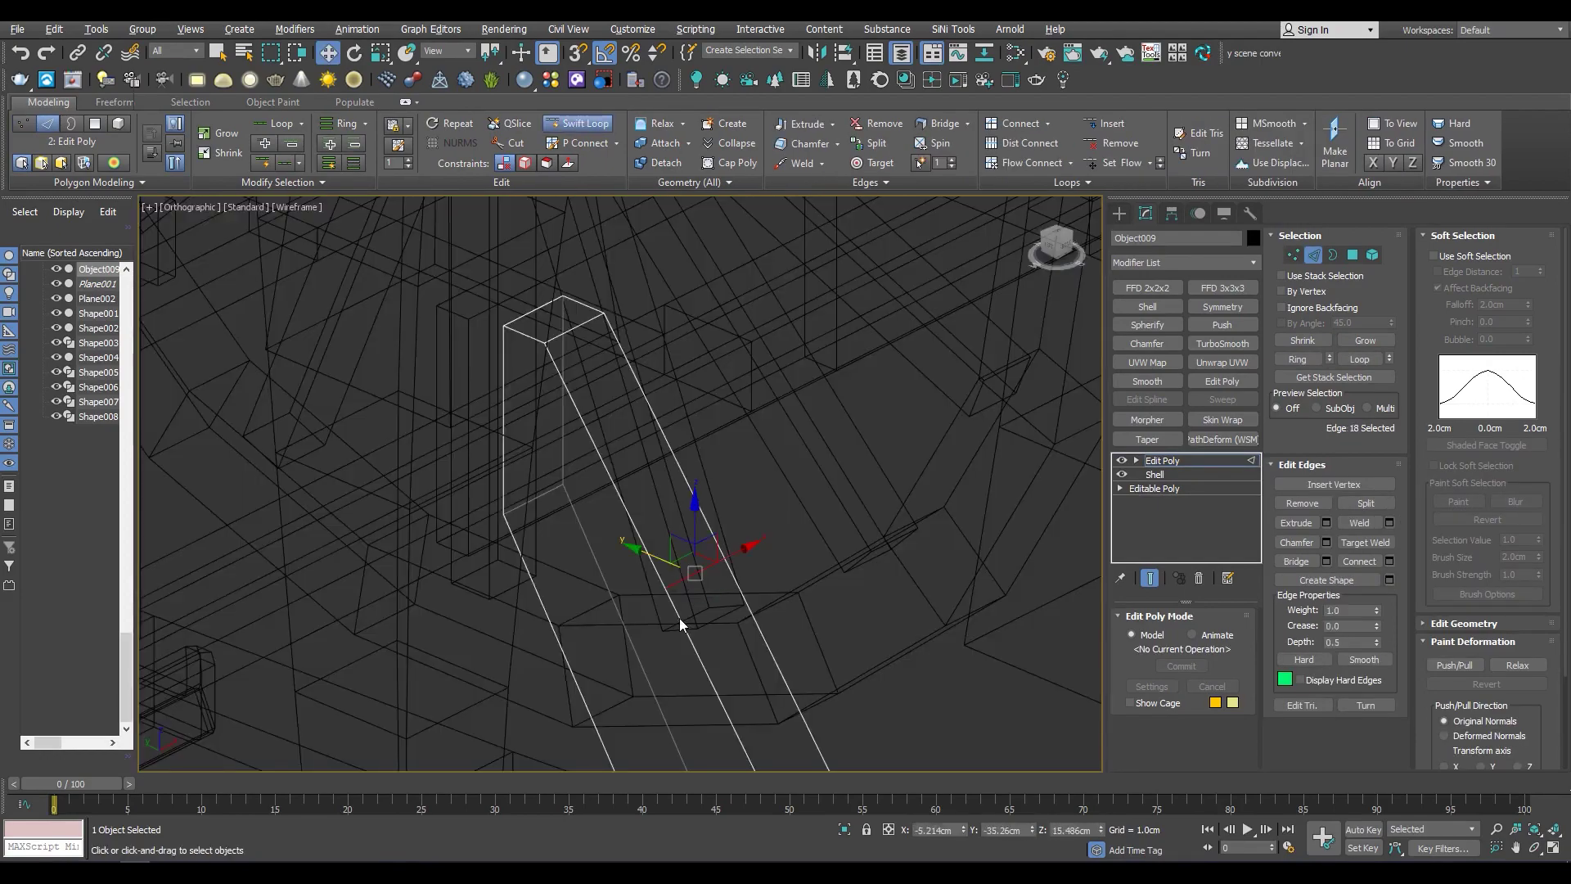
key("1")
key("F3")
mouse_move(596, 528)
middle_mouse_down("alt")
mouse_move(538, 643)
mouse_move(469, 597)
middle_mouse_up("alt")
scroll(763, 631, "up", 2)
key("l")
key("F3")
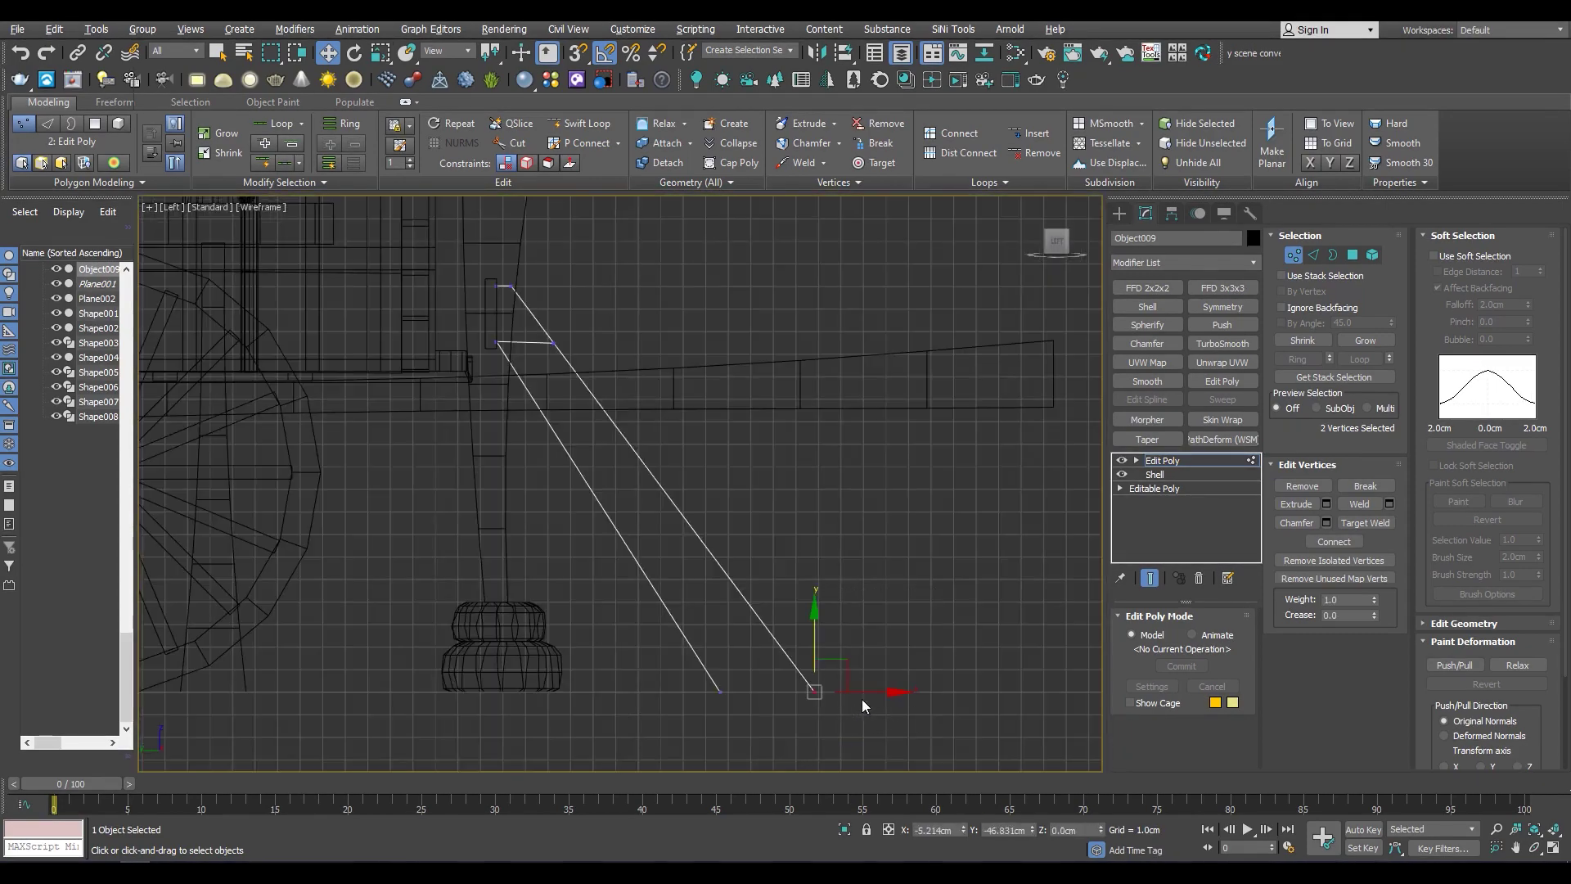
key("F3")
mouse_move(846, 697)
middle_mouse_down("alt")
mouse_move(505, 661)
mouse_move(499, 356)
mouse_move(652, 586)
middle_mouse_up("alt")
scroll(551, 394, "down", 2)
key("2")
key("F3")
key("F3")
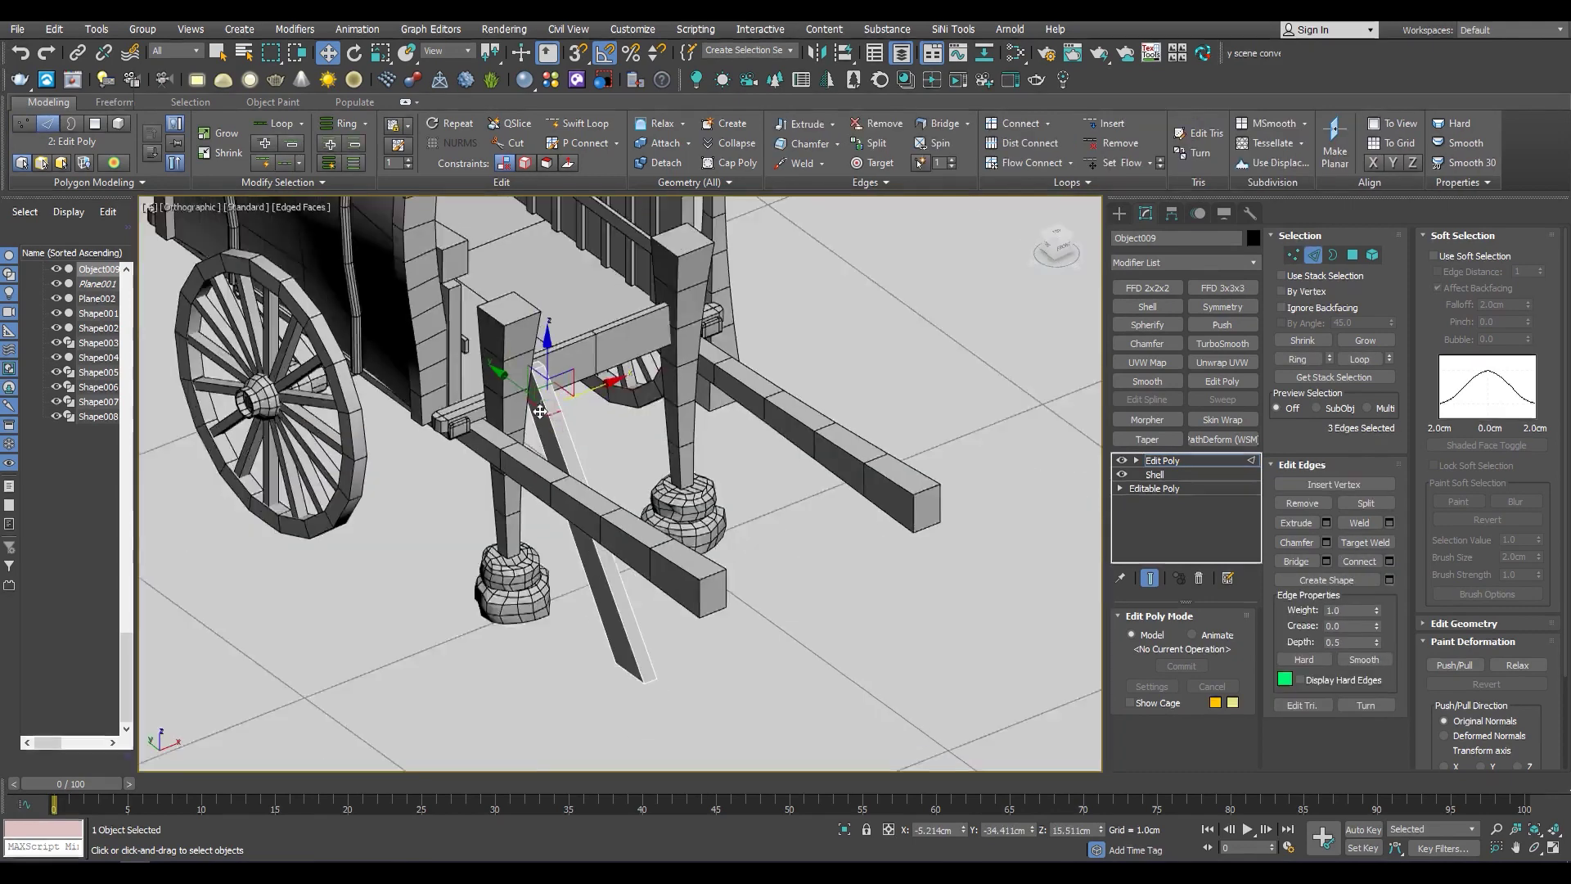
scroll(652, 586, "up", 3)
scroll(652, 586, "down", 4)
Exit sub-object mode and collapse the brace's modifier stack into one mesh
left_click(1171, 461)
scroll(687, 385, "up", 4)
key("F4")
scroll(686, 386, "up", 3)
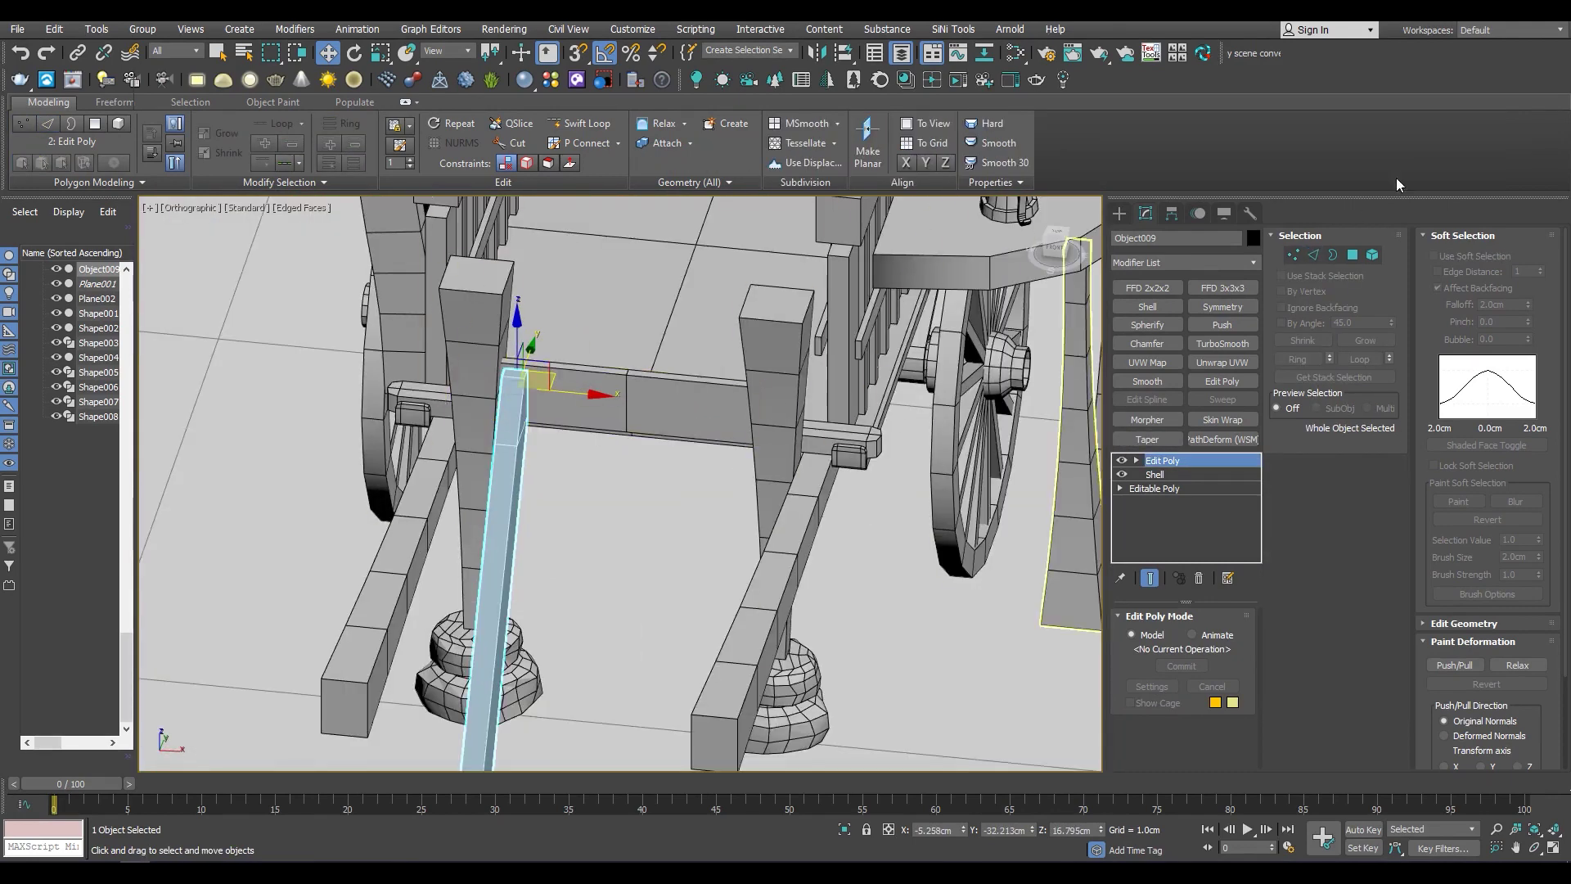
right_click(1162, 461)
left_click(1174, 499)
Add a Symmetry modifier so the brace is mirrored onto the opposite front post
left_click(1223, 306)
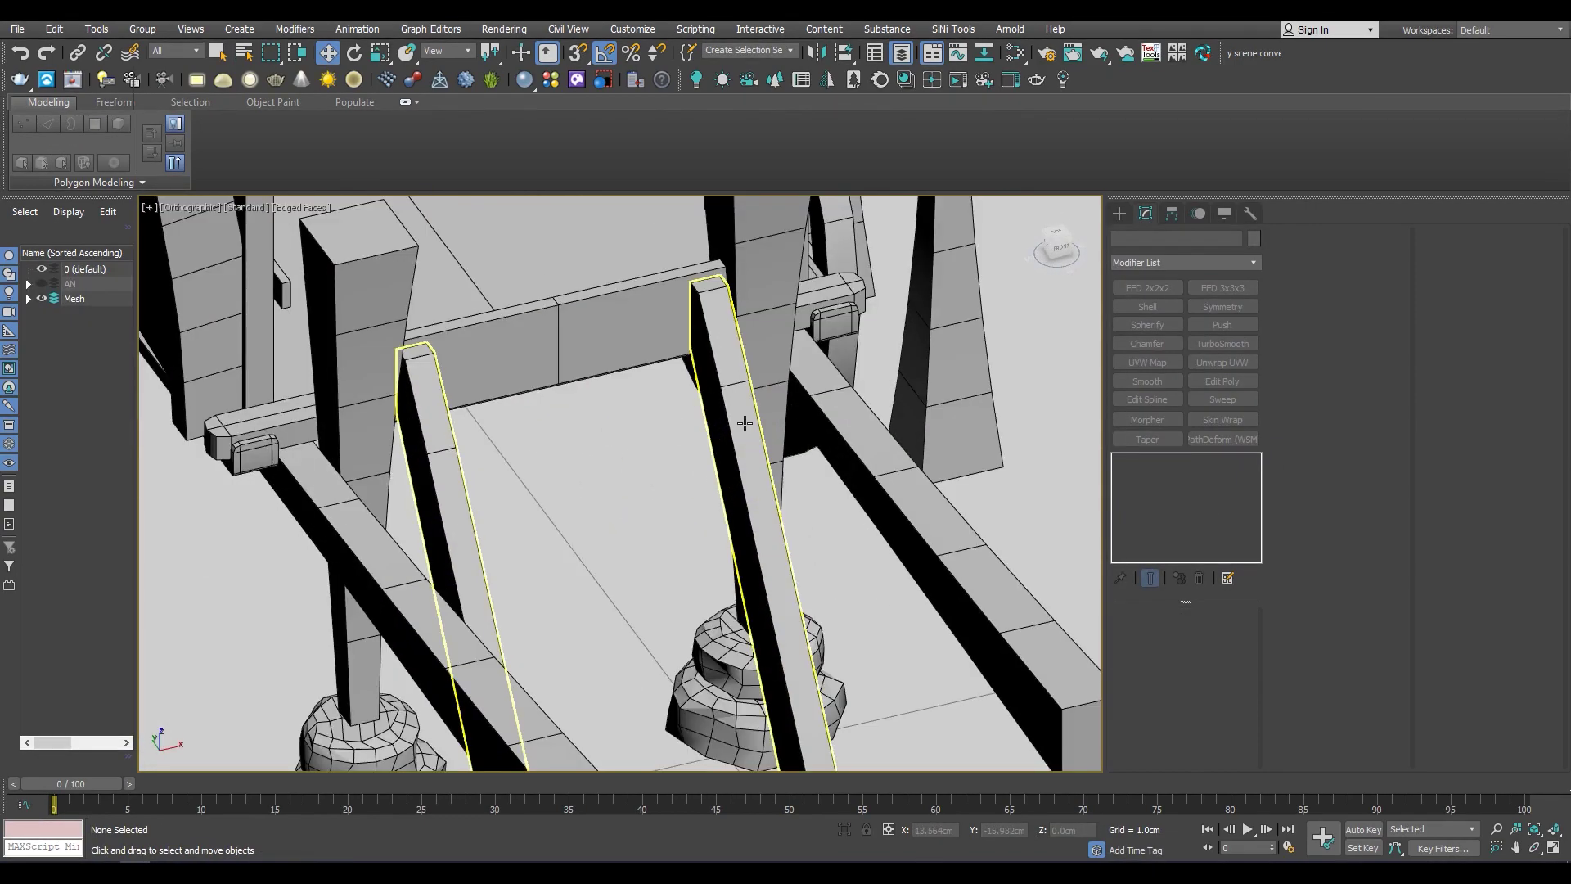
scroll(817, 486, "up", 2)
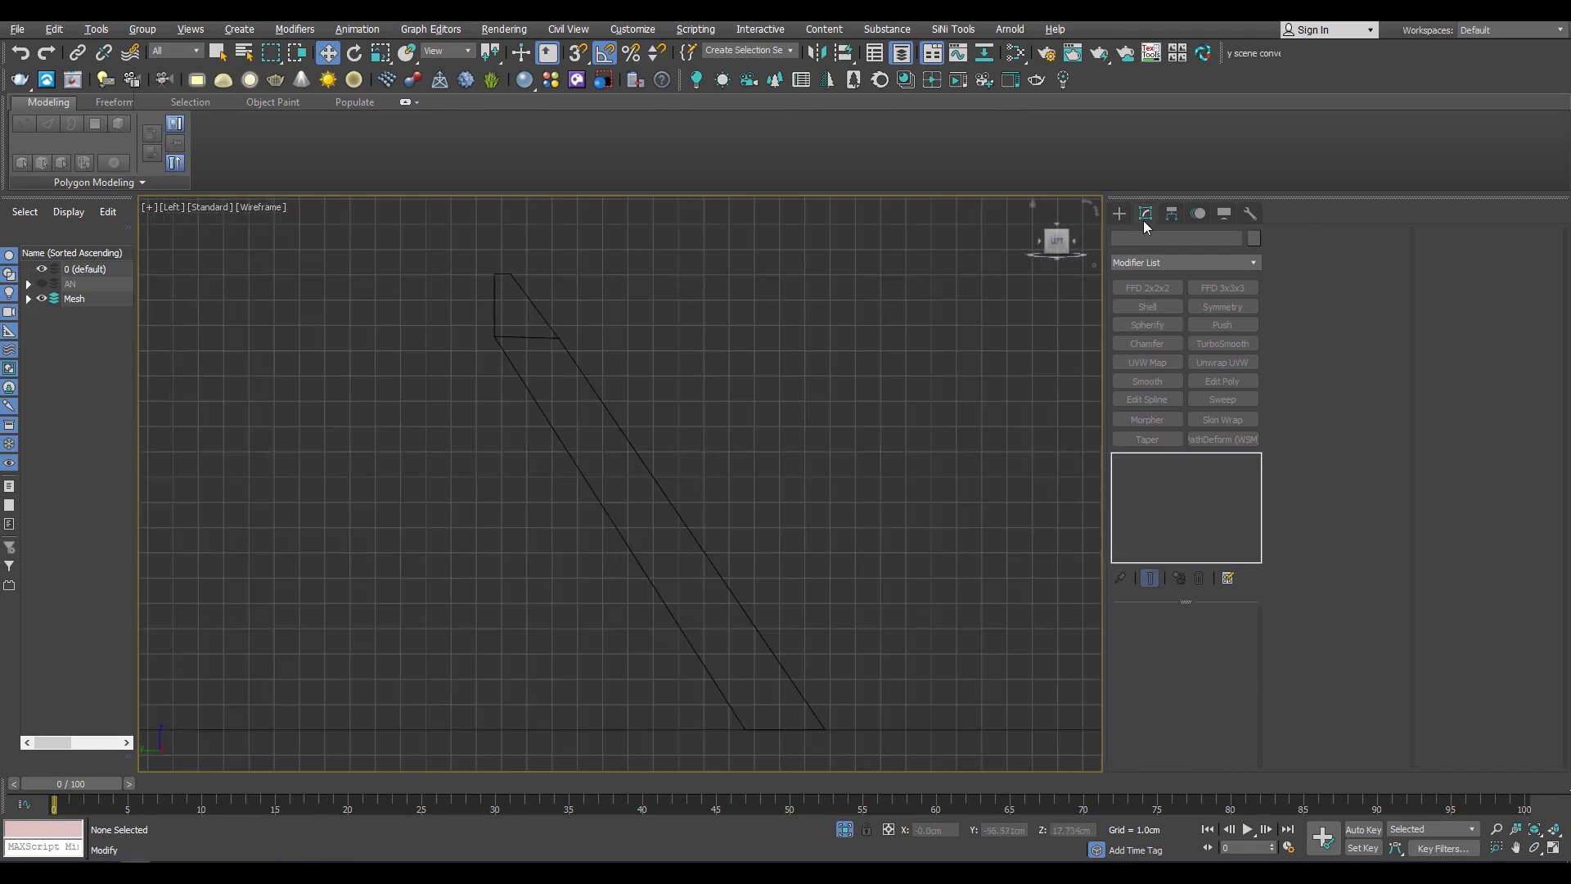
Create a rung box between the posts and lengthen it to about 0.593 cm
left_click(1120, 213)
left_click(1150, 311)
scroll(536, 411, "up", 2)
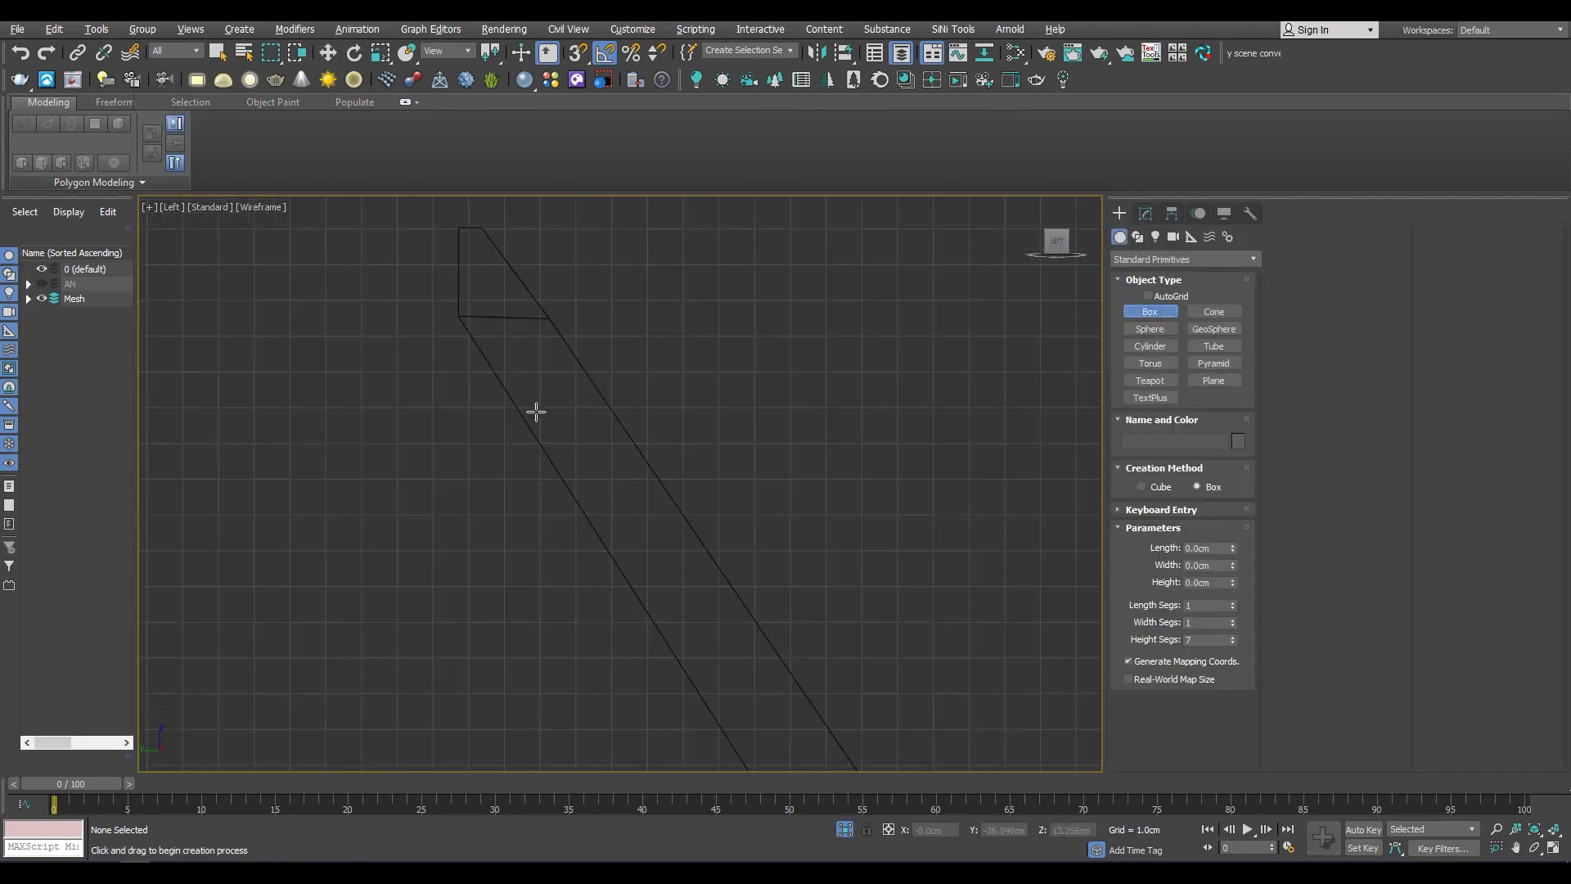
left_click(624, 395)
key("w")
scroll(622, 397, "up", 2)
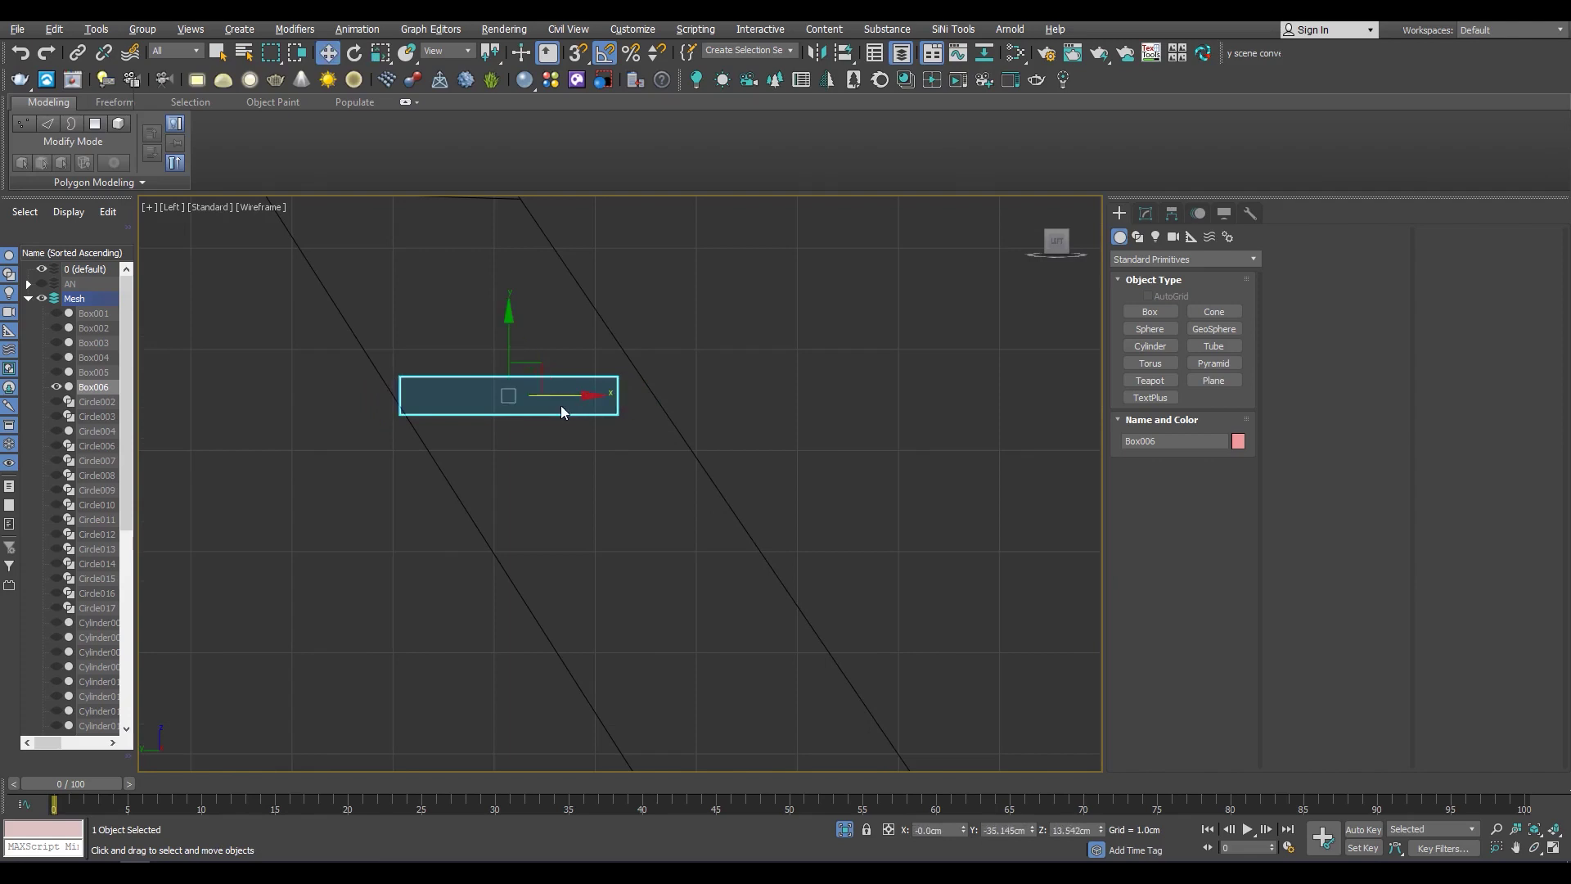
middle_click_drag(579, 395, 704, 549, "alt")
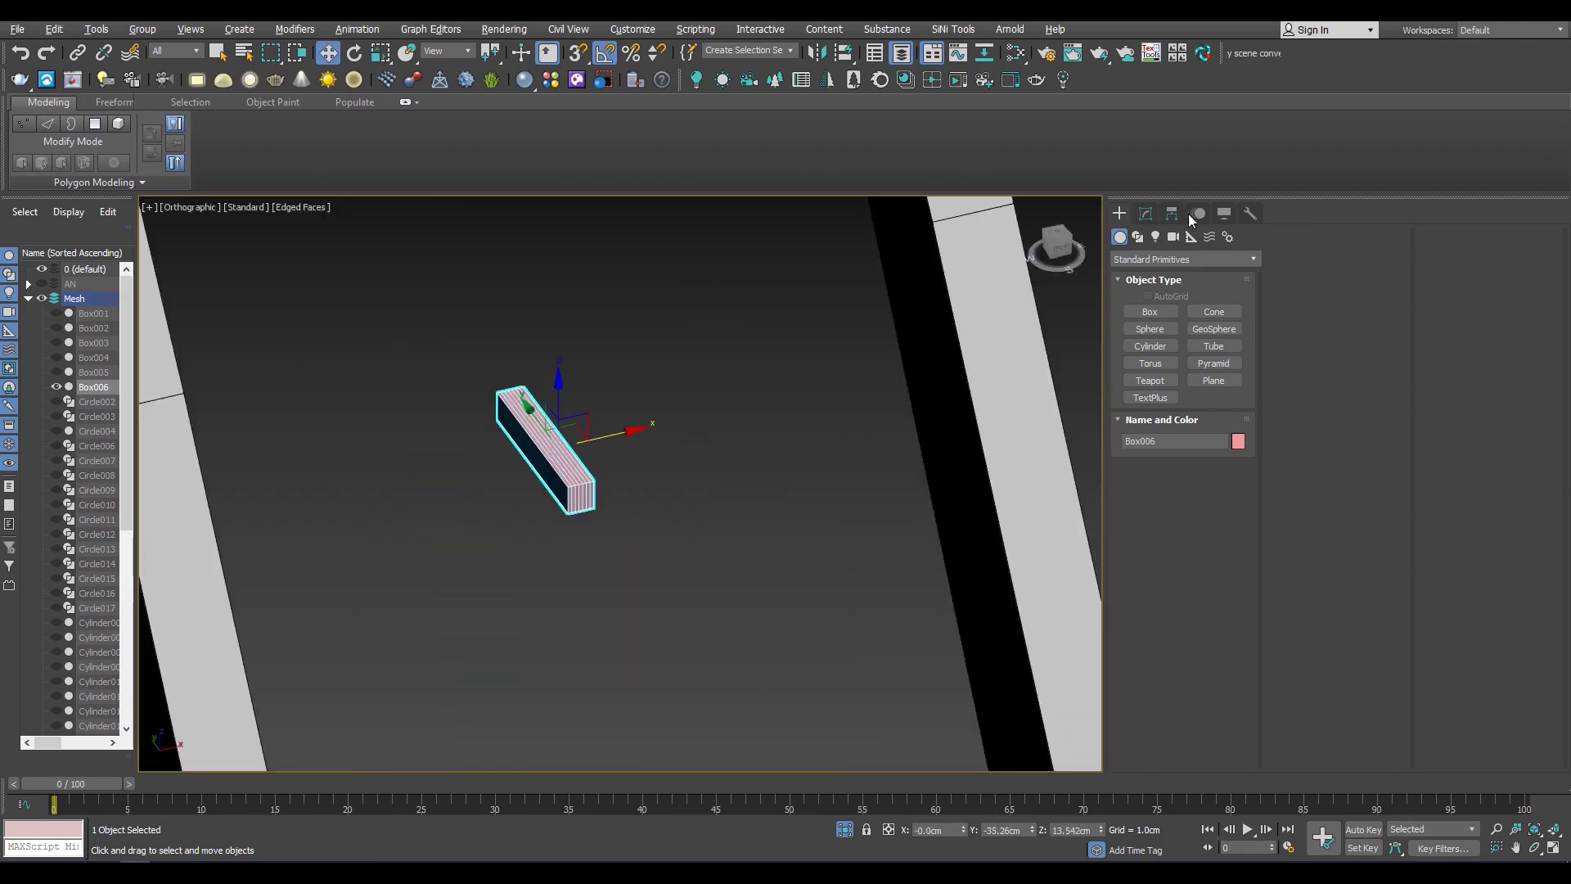
left_click(1146, 213)
mouse_move(981, 371)
middle_mouse_down("alt")
mouse_move(315, 564)
mouse_move(359, 478)
middle_mouse_up("alt")
scroll(359, 478, "up", 2)
left_click_drag(1235, 635, 1230, 581)
scroll(460, 647, "down", 3)
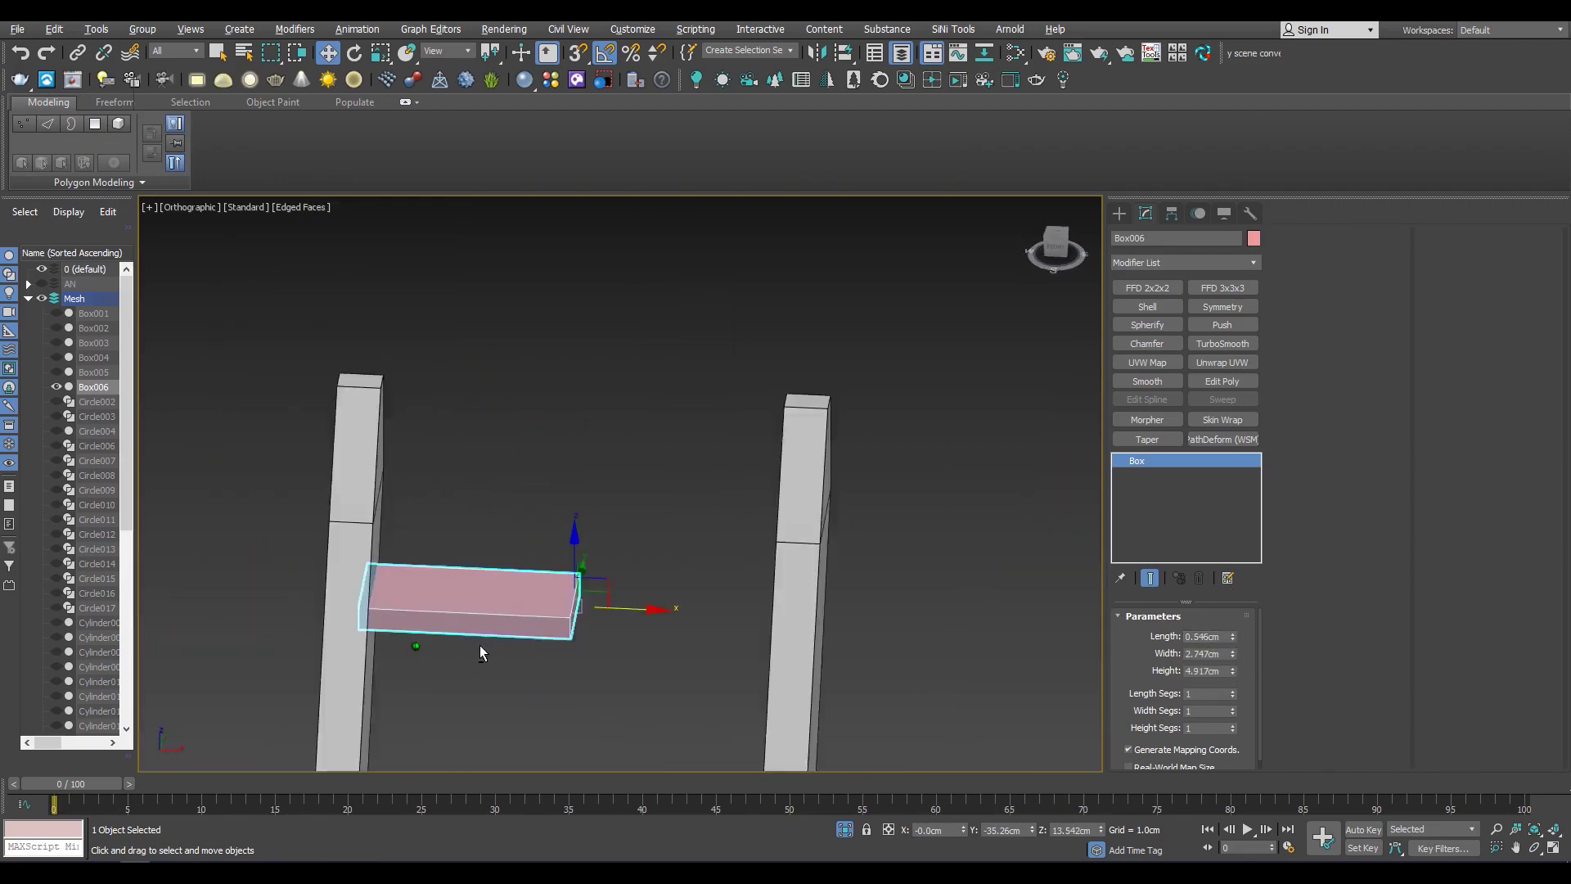
Select the rung's end face and add a Symmetry modifier to the rung
key("alt+q")
scroll(643, 657, "up", 3)
key("4")
left_click(550, 524)
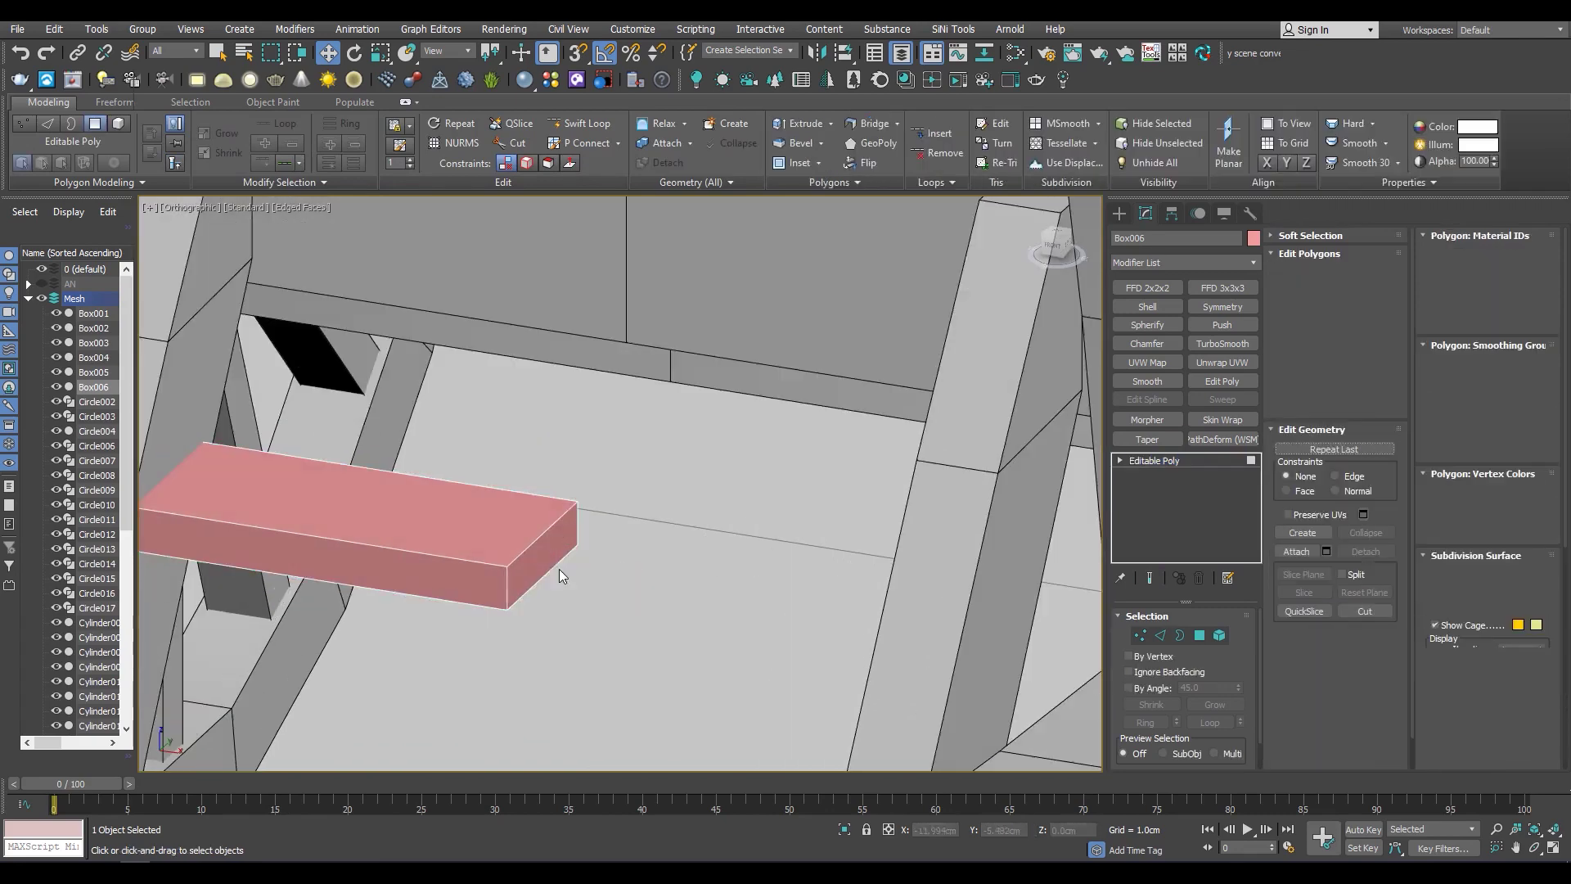
left_click(1222, 306)
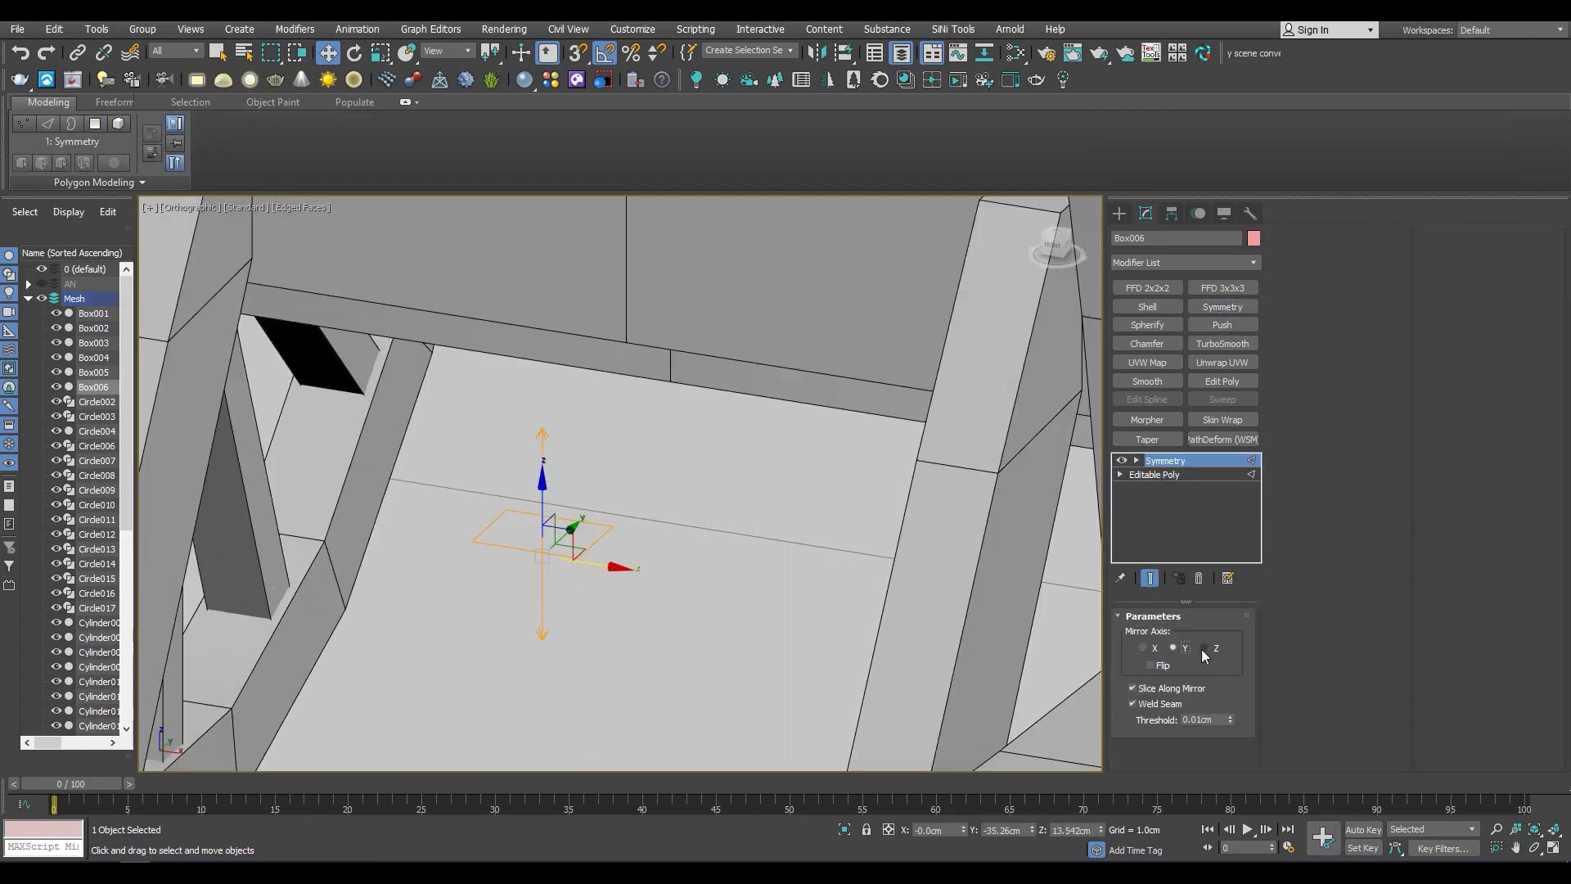
scroll(686, 501, "down", 3)
left_click(954, 633)
Orbit to a front view of the cart and reselect the rung between the rails
middle_click_drag(954, 633, 701, 501, "alt")
key("F4")
scroll(701, 501, "down", 4)
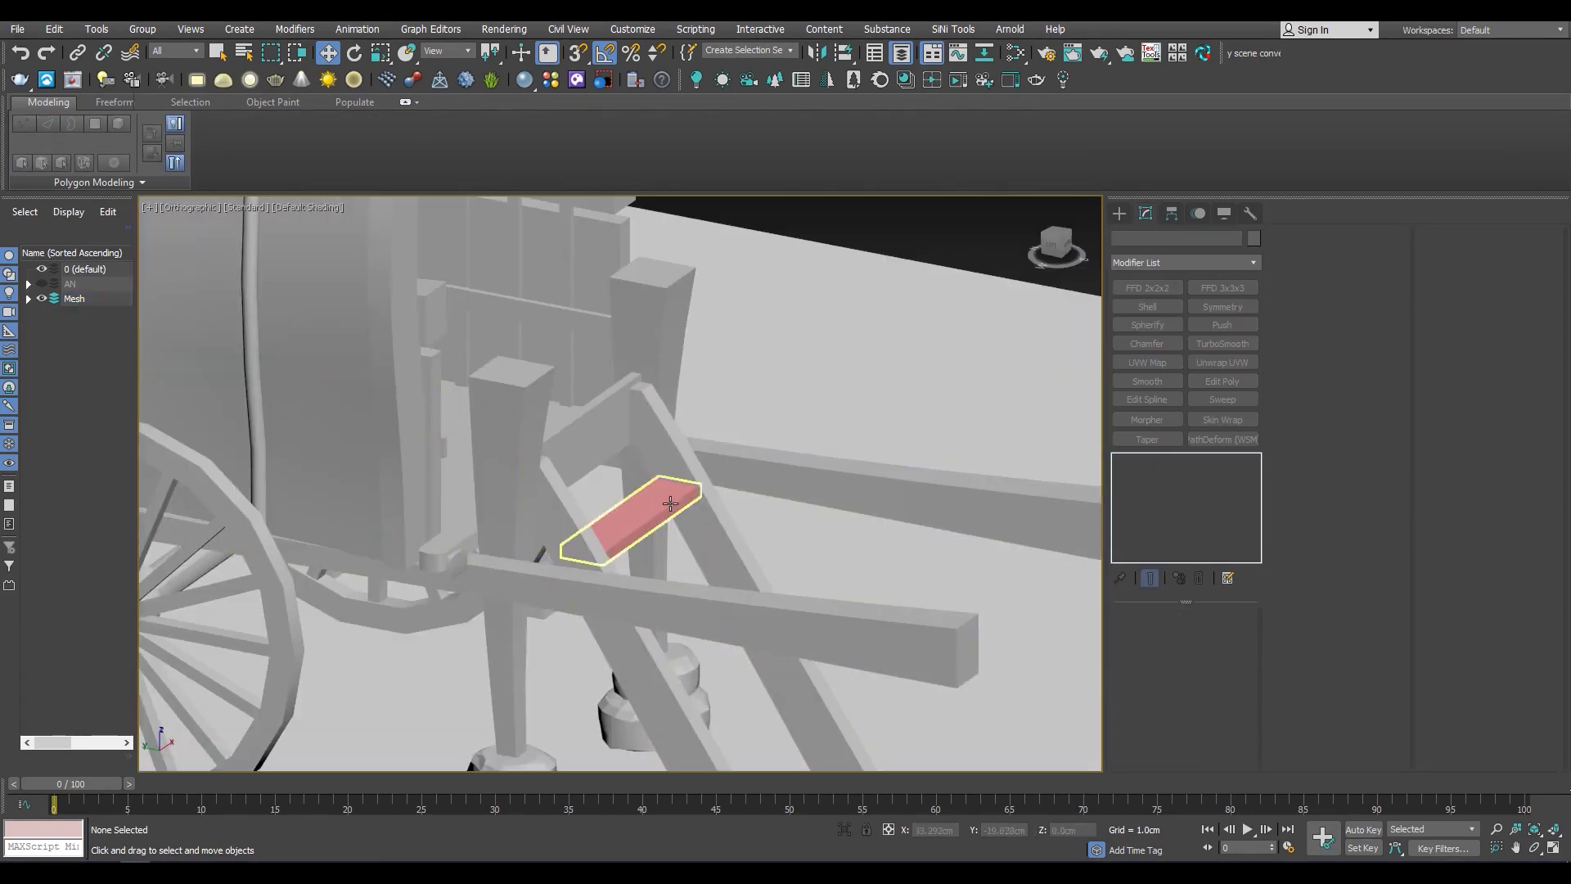
left_click(634, 519)
left_click(940, 374)
mouse_move(940, 375)
middle_mouse_down("alt")
mouse_move(604, 503)
mouse_move(684, 507)
middle_mouse_up("alt")
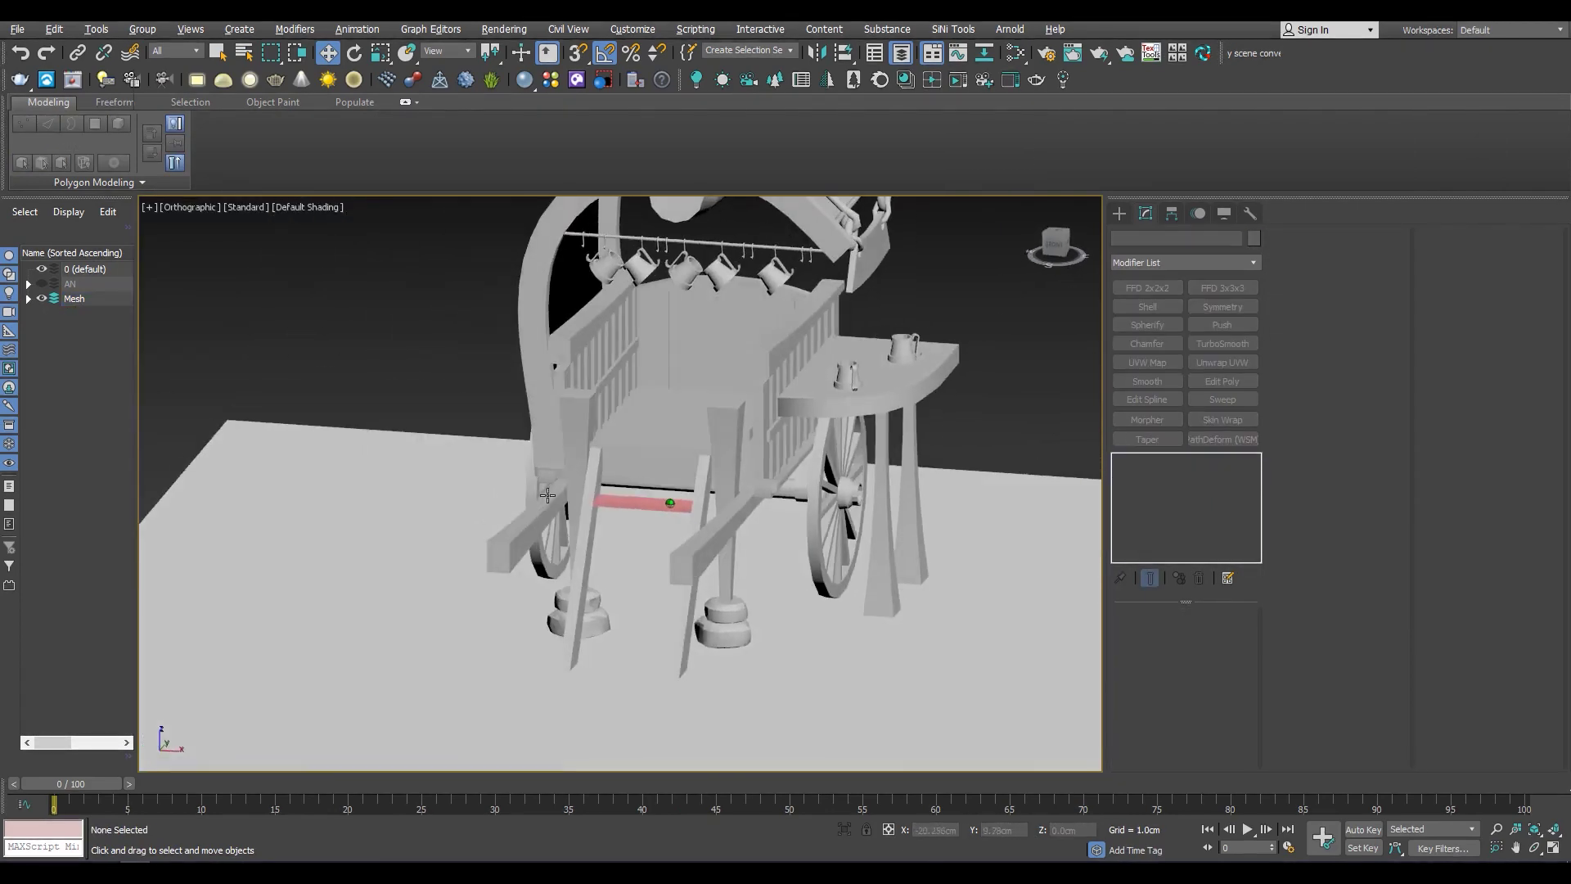
scroll(684, 508, "down", 3)
left_click(684, 507)
scroll(684, 507, "up", 5)
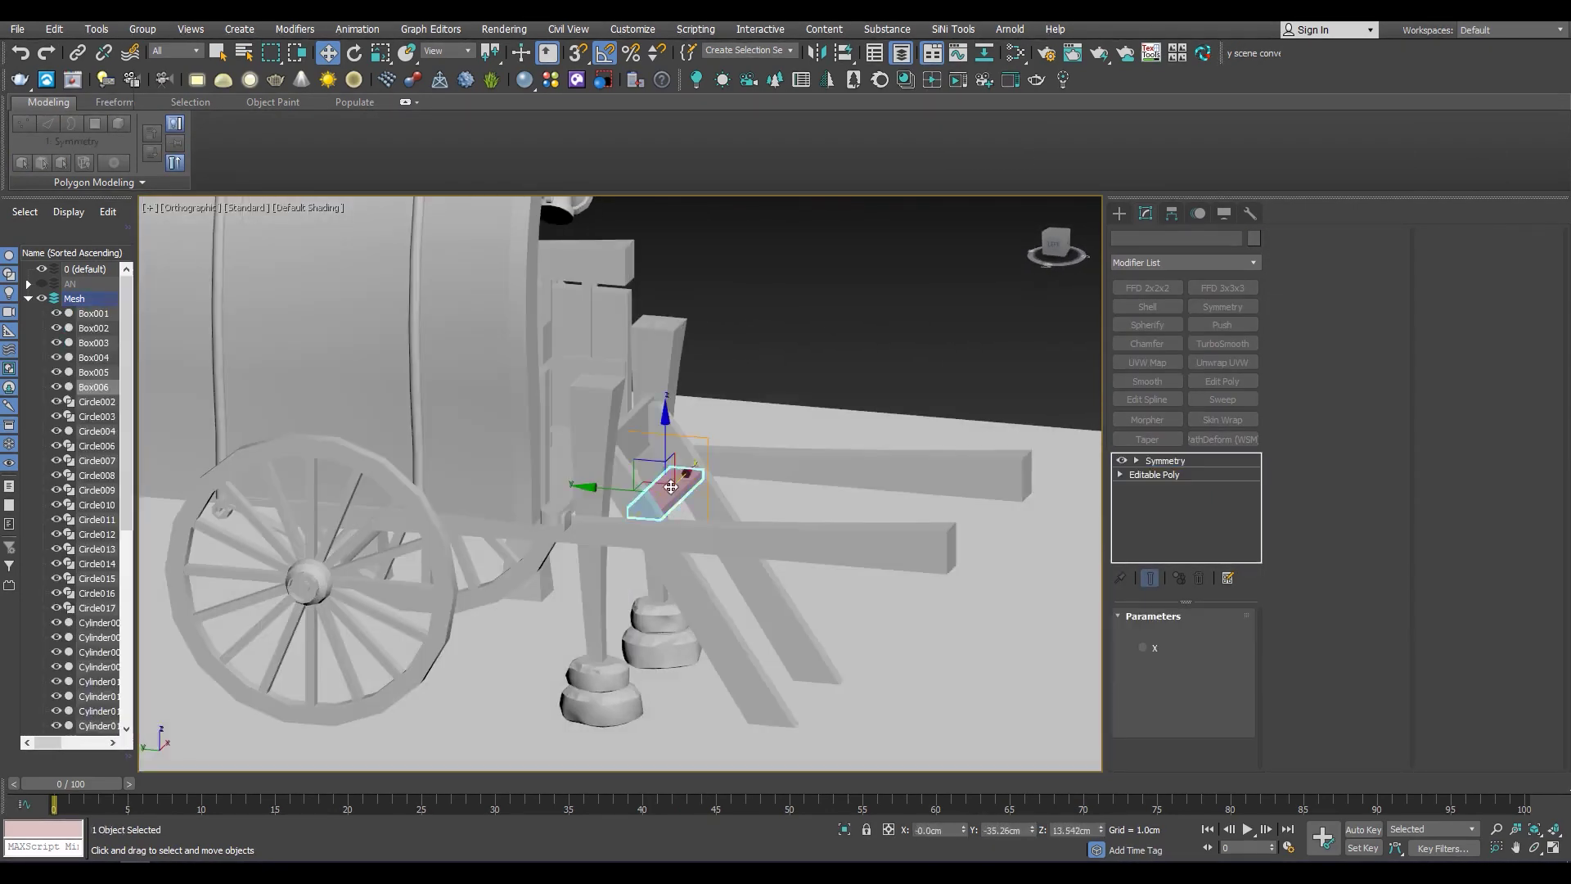
Clone two copies of the rung down the ladder in the Left view, making three rungs
key("l")
key("F3")
scroll(553, 466, "down", 3)
left_click_drag(486, 342, 613, 517, "shift")
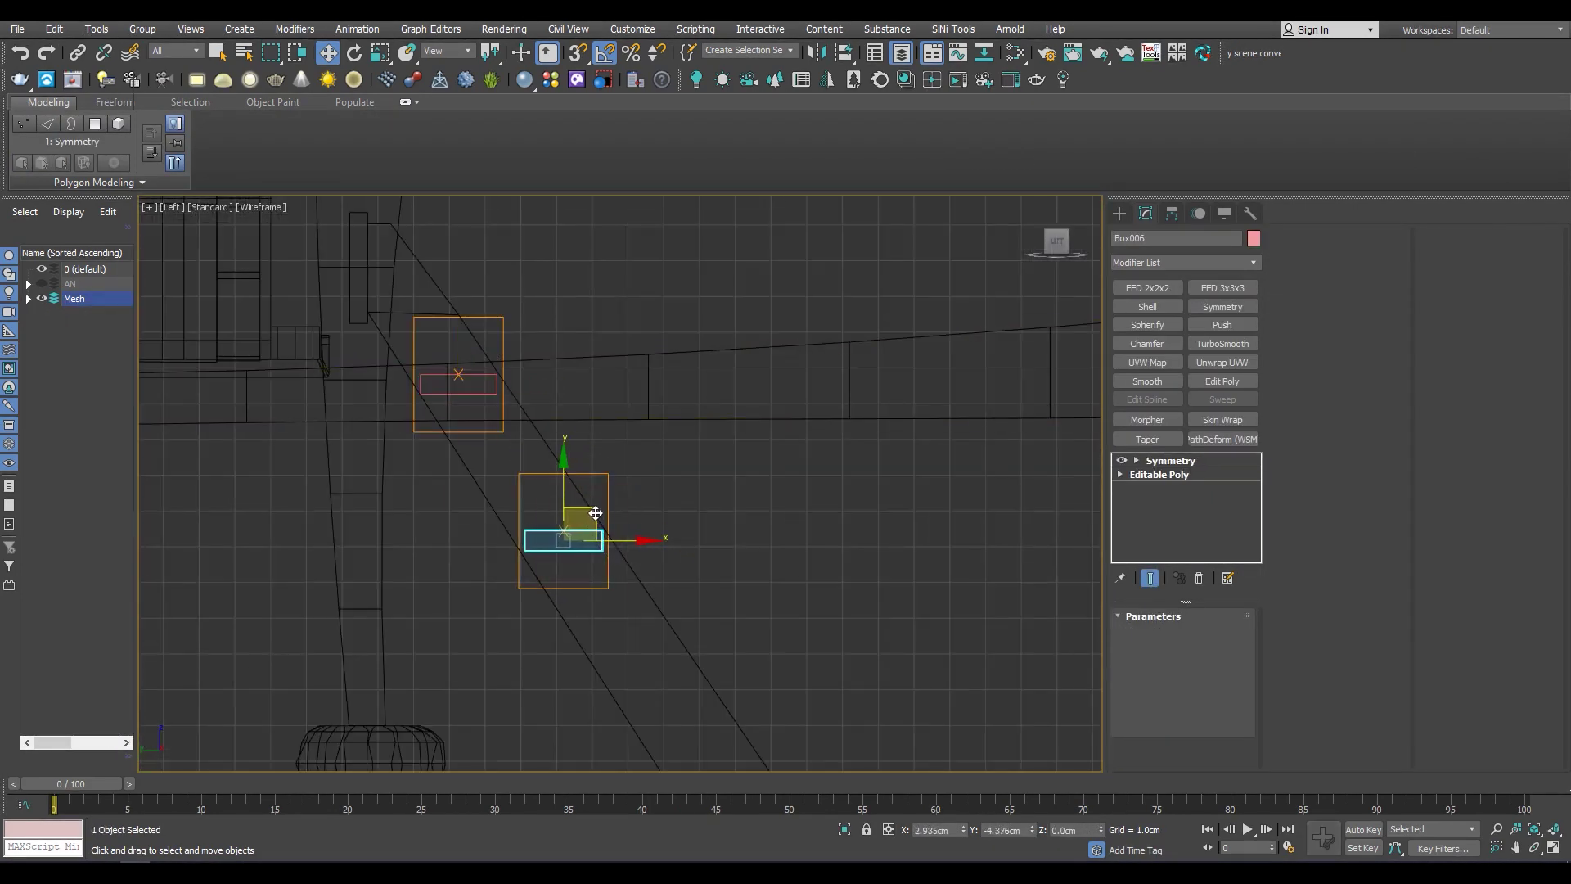
left_click(786, 513)
scroll(538, 430, "up", 5)
middle_click_drag(538, 430, 549, 365)
left_click_drag(683, 661, 674, 661)
scroll(674, 661, "down", 4)
middle_click_drag(664, 581, 582, 466)
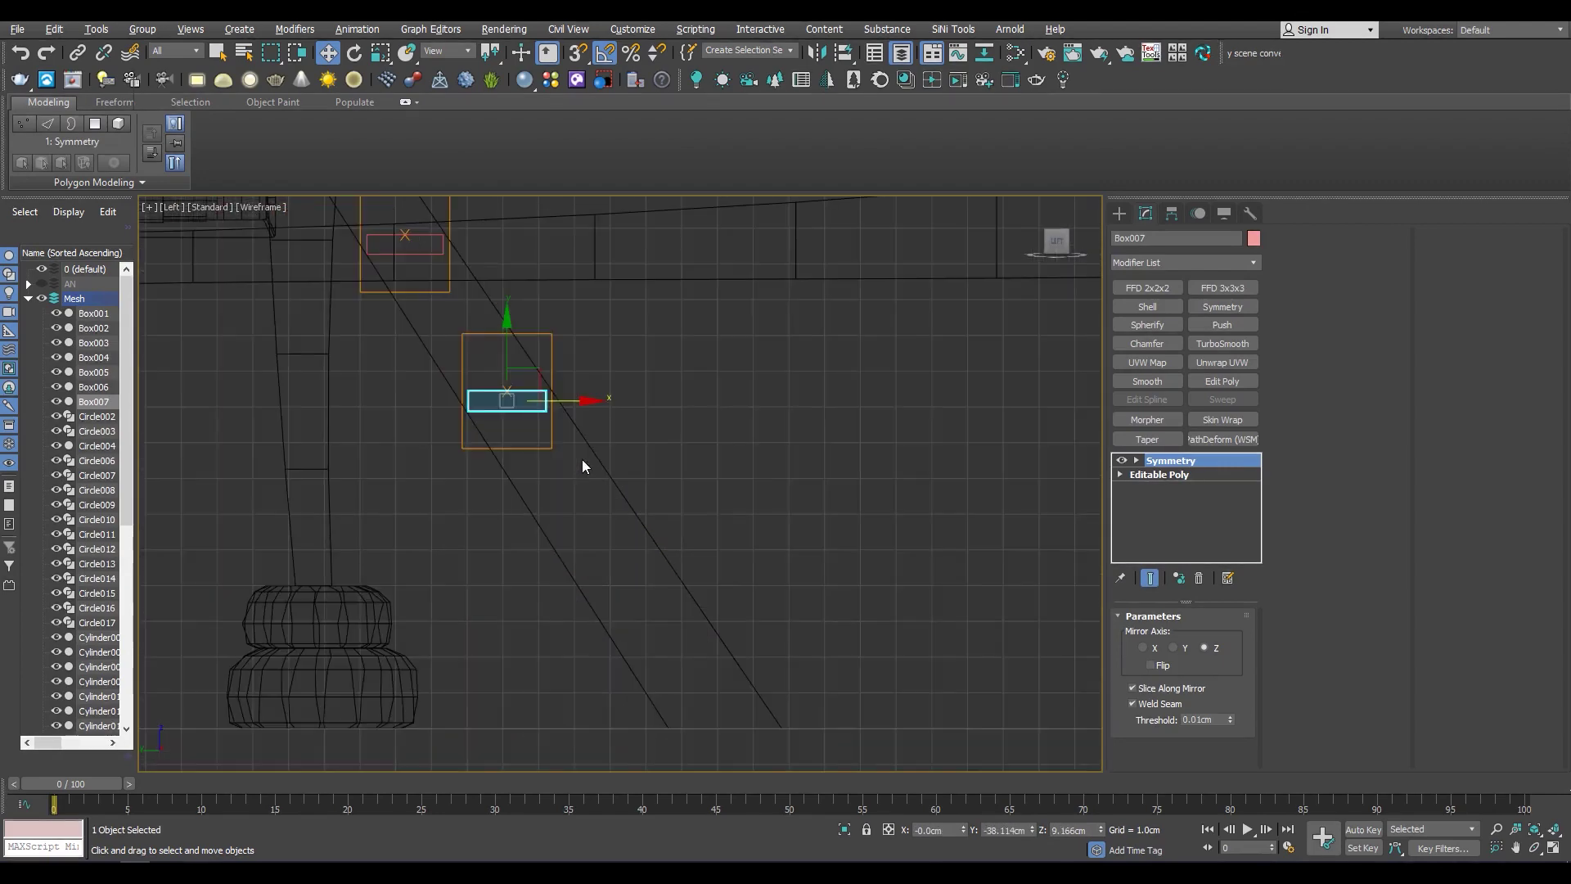
left_click_drag(540, 372, 651, 536, "shift")
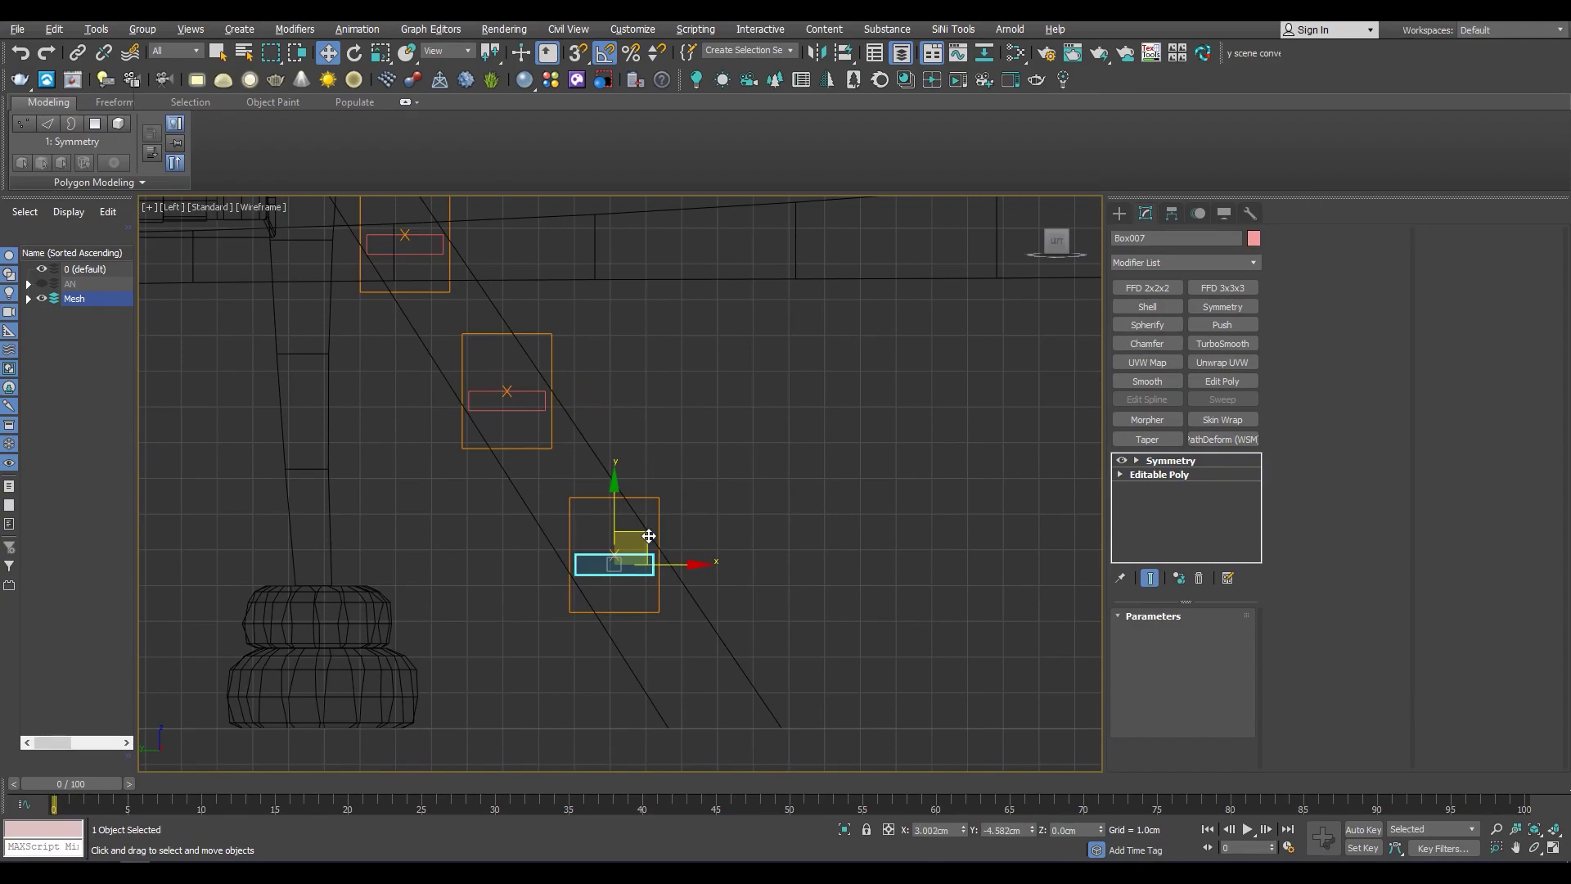
left_click(809, 506)
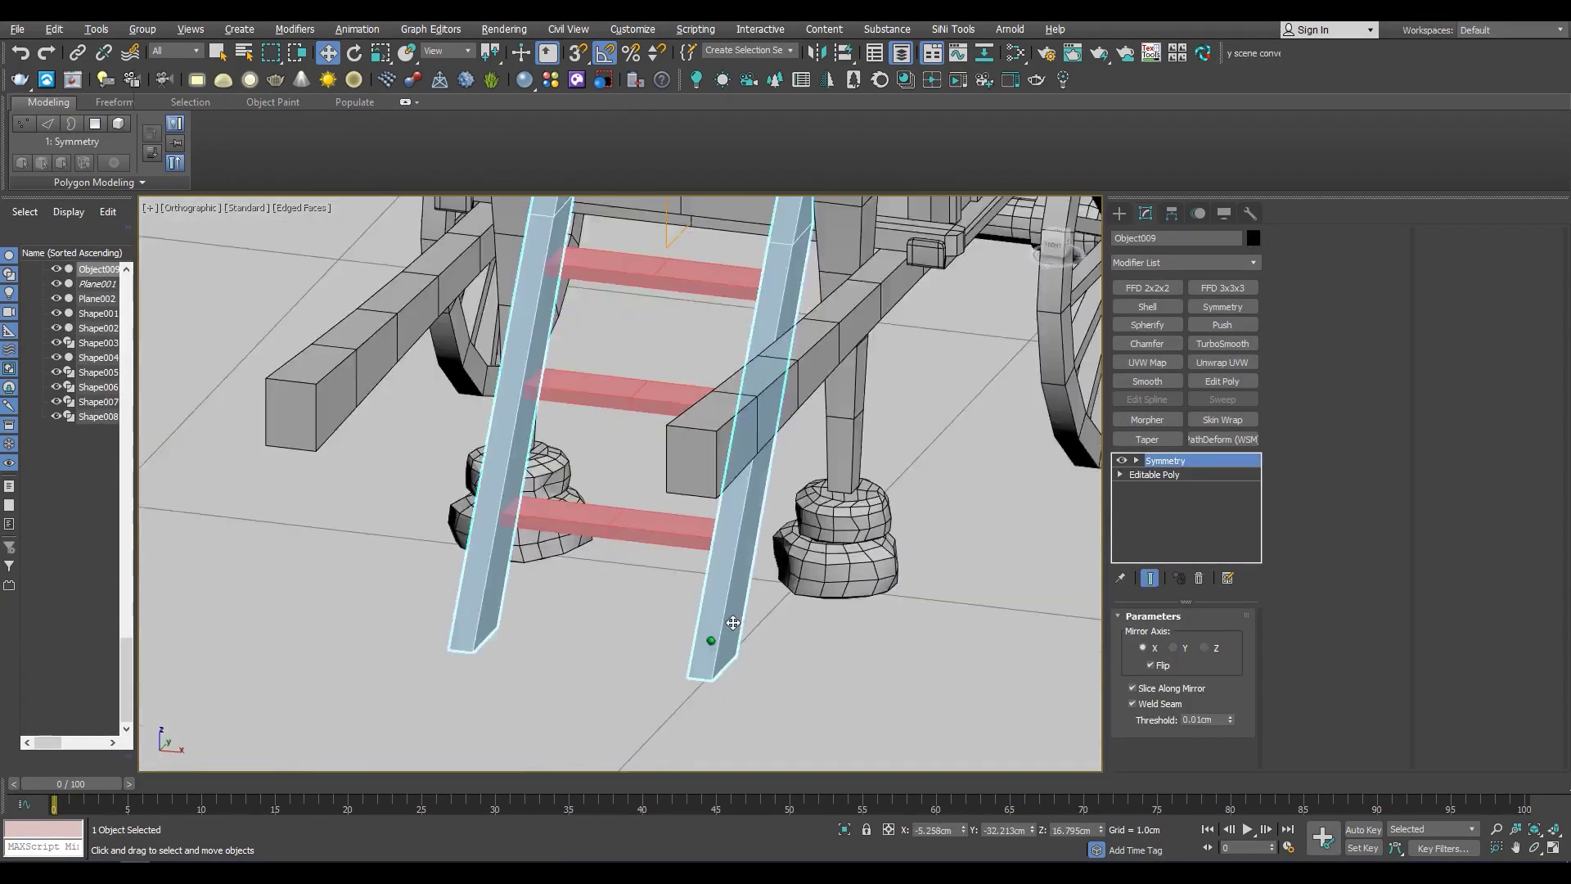
Bevel the rail's bottom polygon to shape the ladder foot, then check the ladder
middle_click_drag(733, 622, 942, 573, "alt")
left_click(1154, 474)
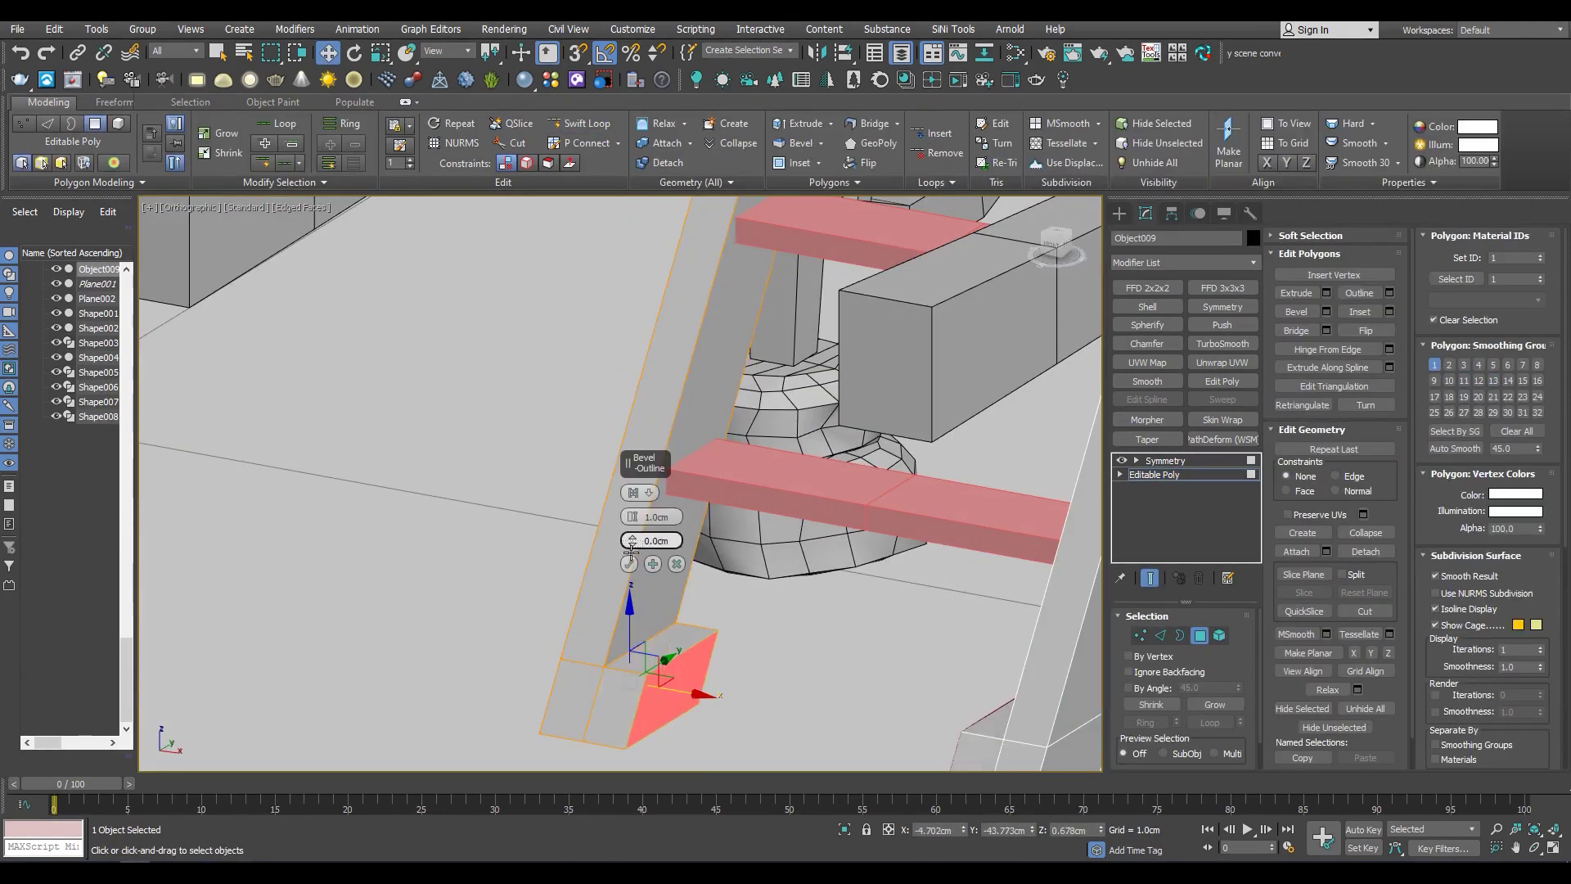
left_click(632, 566)
scroll(695, 622, "down", 5)
scroll(757, 666, "down", 1)
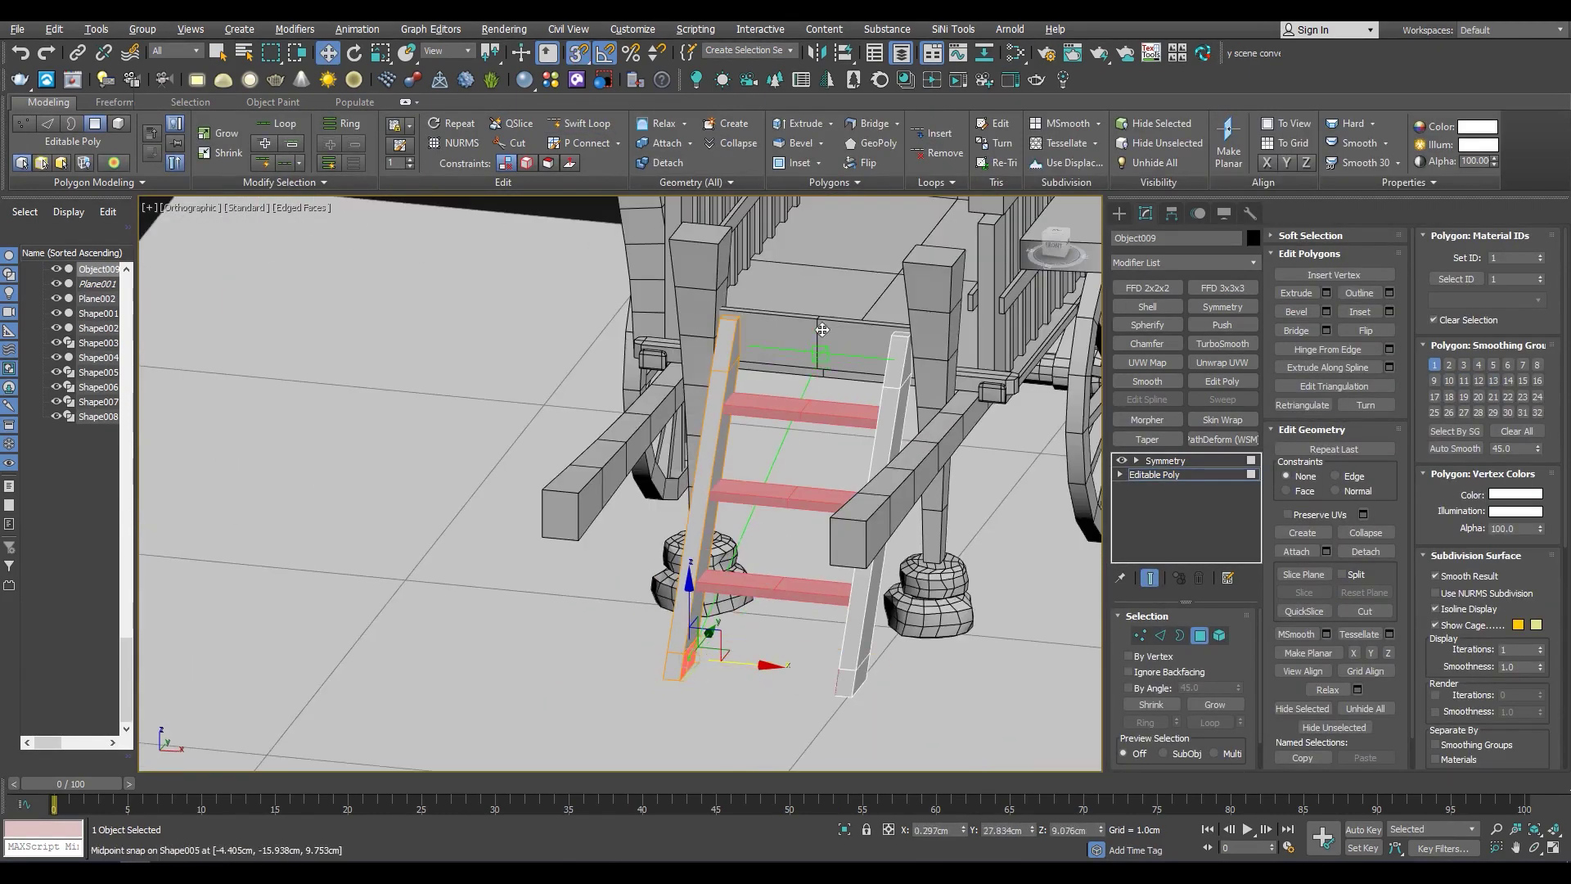
mouse_move(716, 694)
middle_mouse_down("alt")
mouse_move(905, 691)
mouse_move(860, 625)
mouse_move(761, 655)
mouse_move(762, 682)
middle_mouse_up("alt")
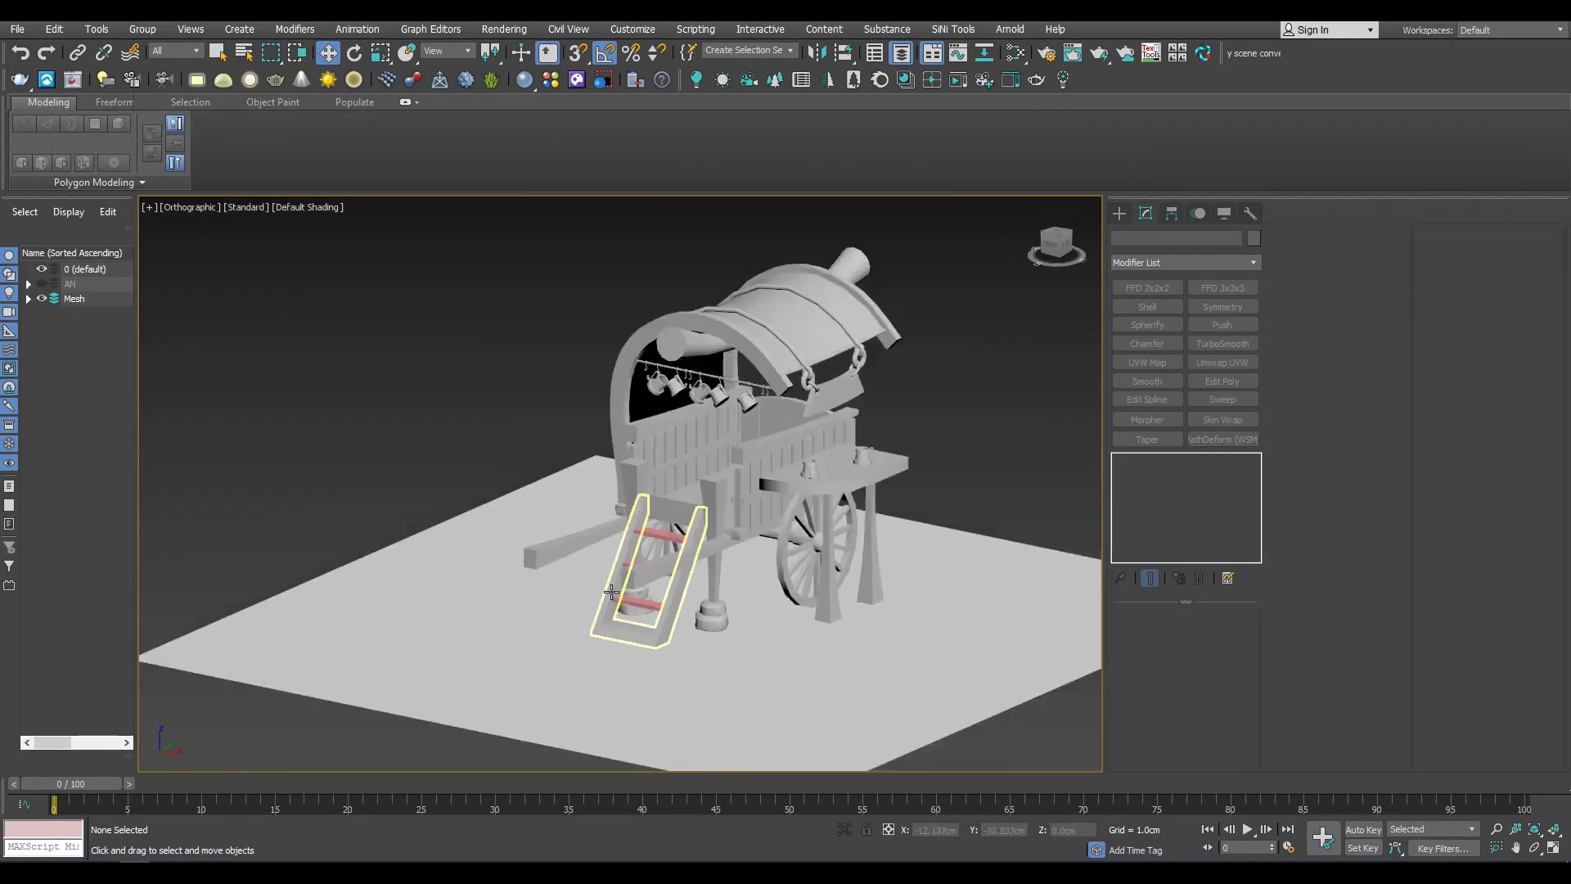
key("ctrl+a")
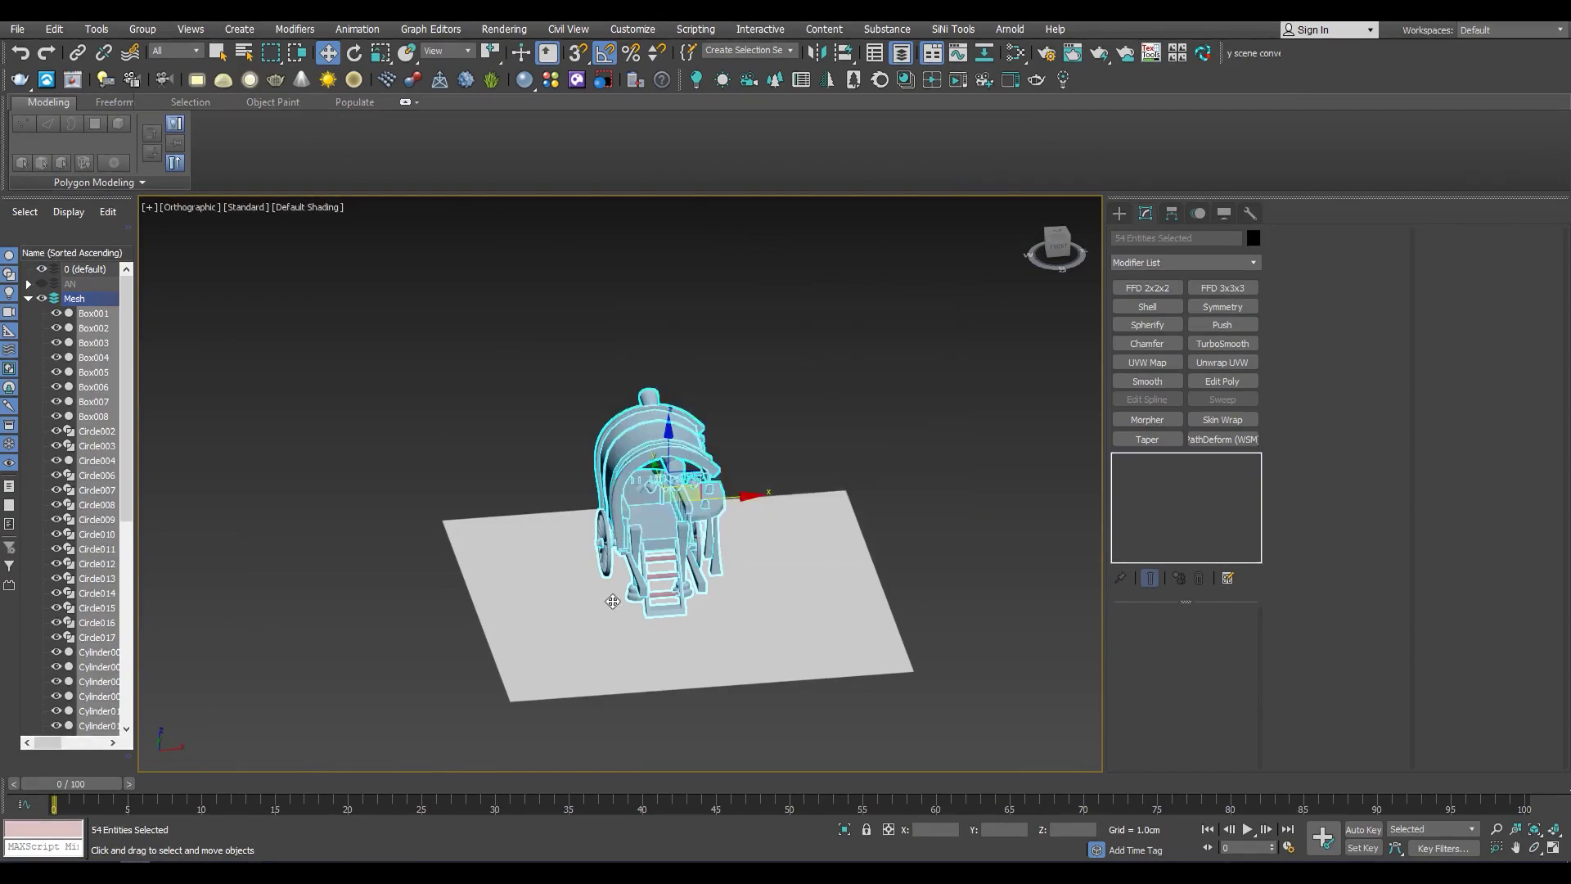
Frame the whole cart, open the material editor and orbit to review the model
key("z")
key("m")
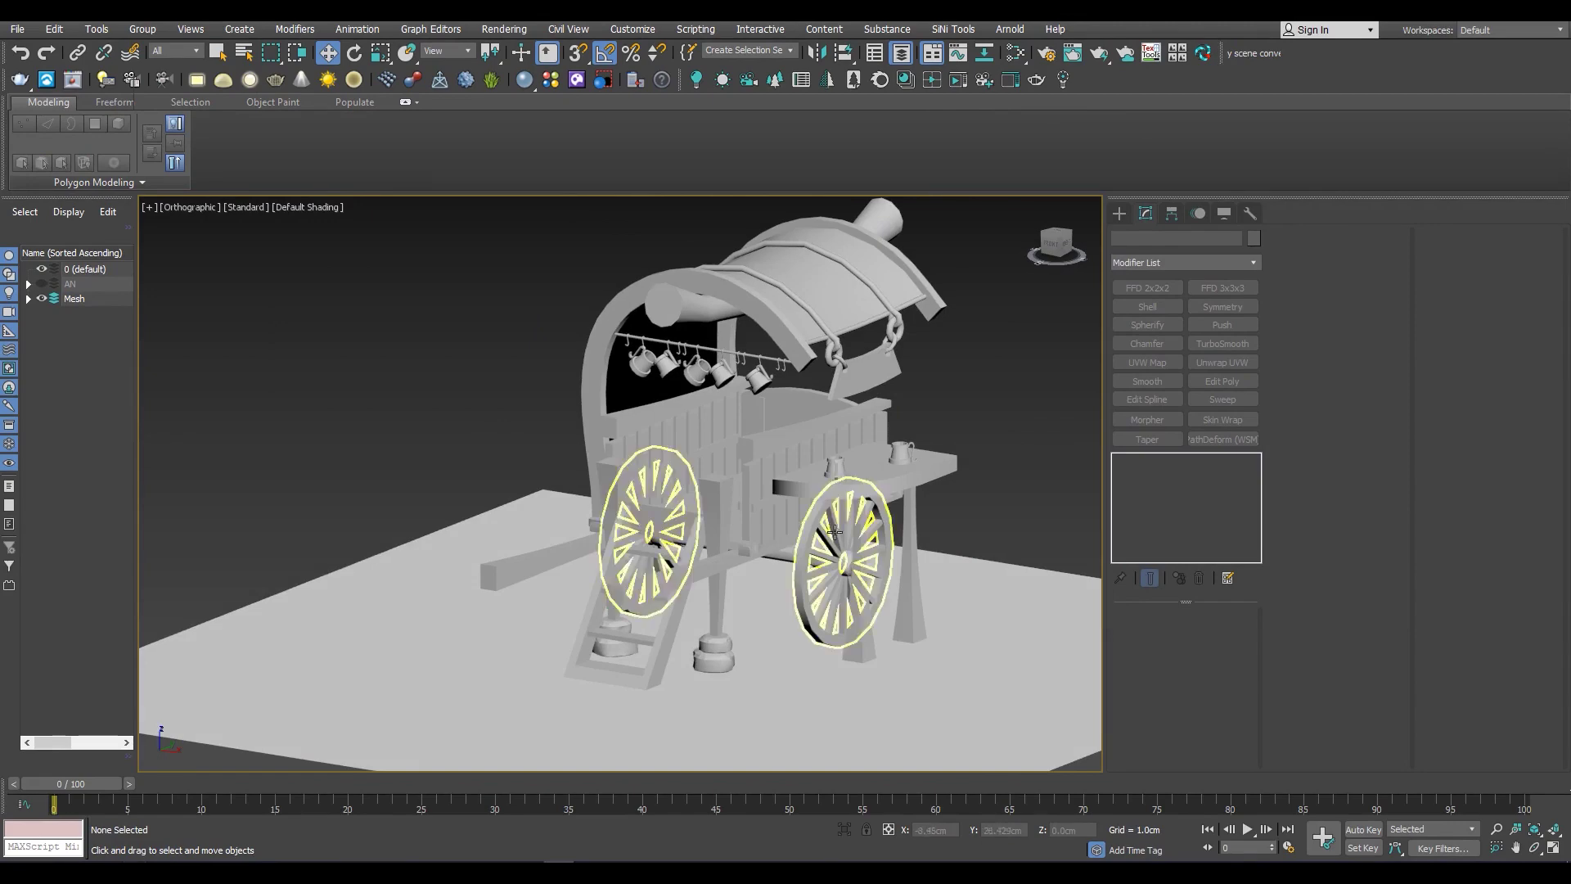
middle_click_drag(834, 531, 773, 531, "alt")
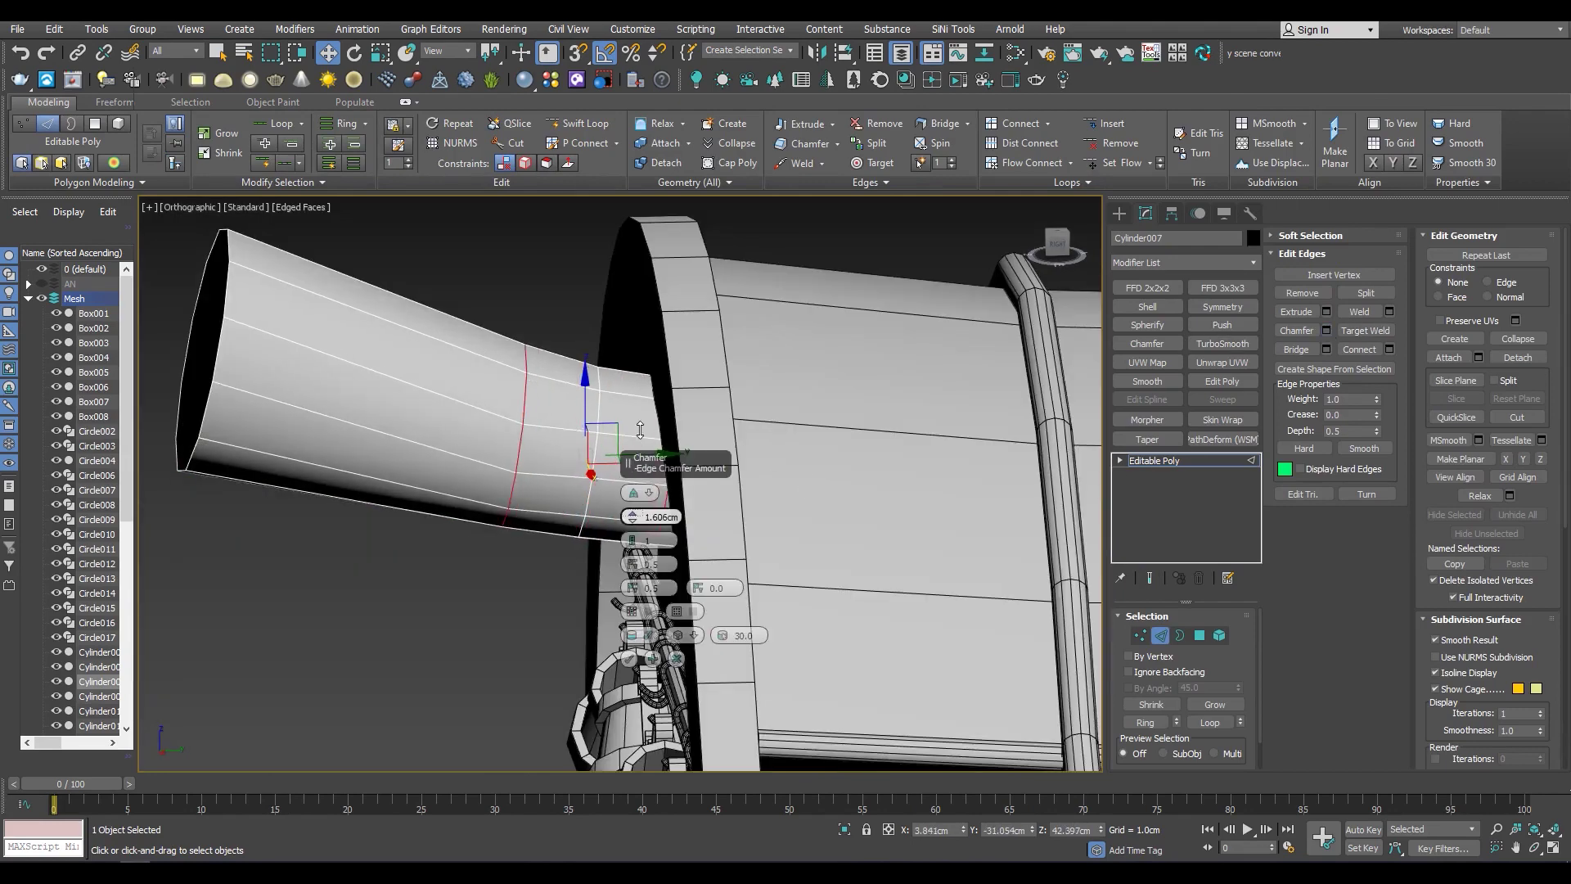
Chamfer the spout edge to 11.067cm with 5 segments to add edge loops
left_click_drag(640, 430, 636, 345)
key("F3")
left_click(649, 494)
left_click(651, 514)
key("F3")
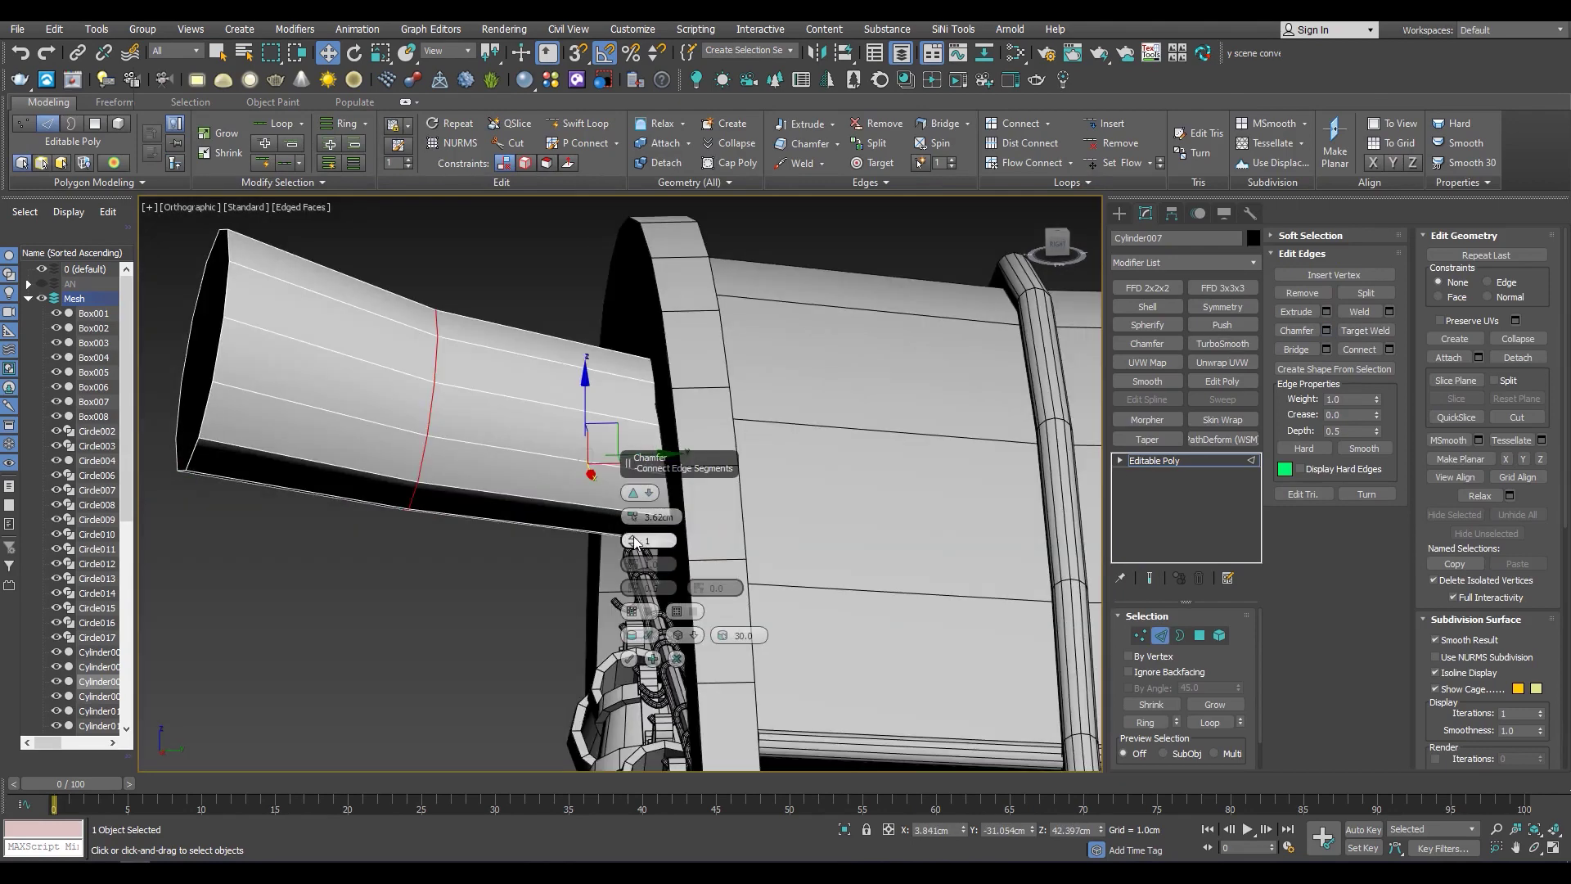
left_click_drag(633, 517, 602, 154)
key("F3")
left_click_drag(635, 543, 636, 535)
key("F3")
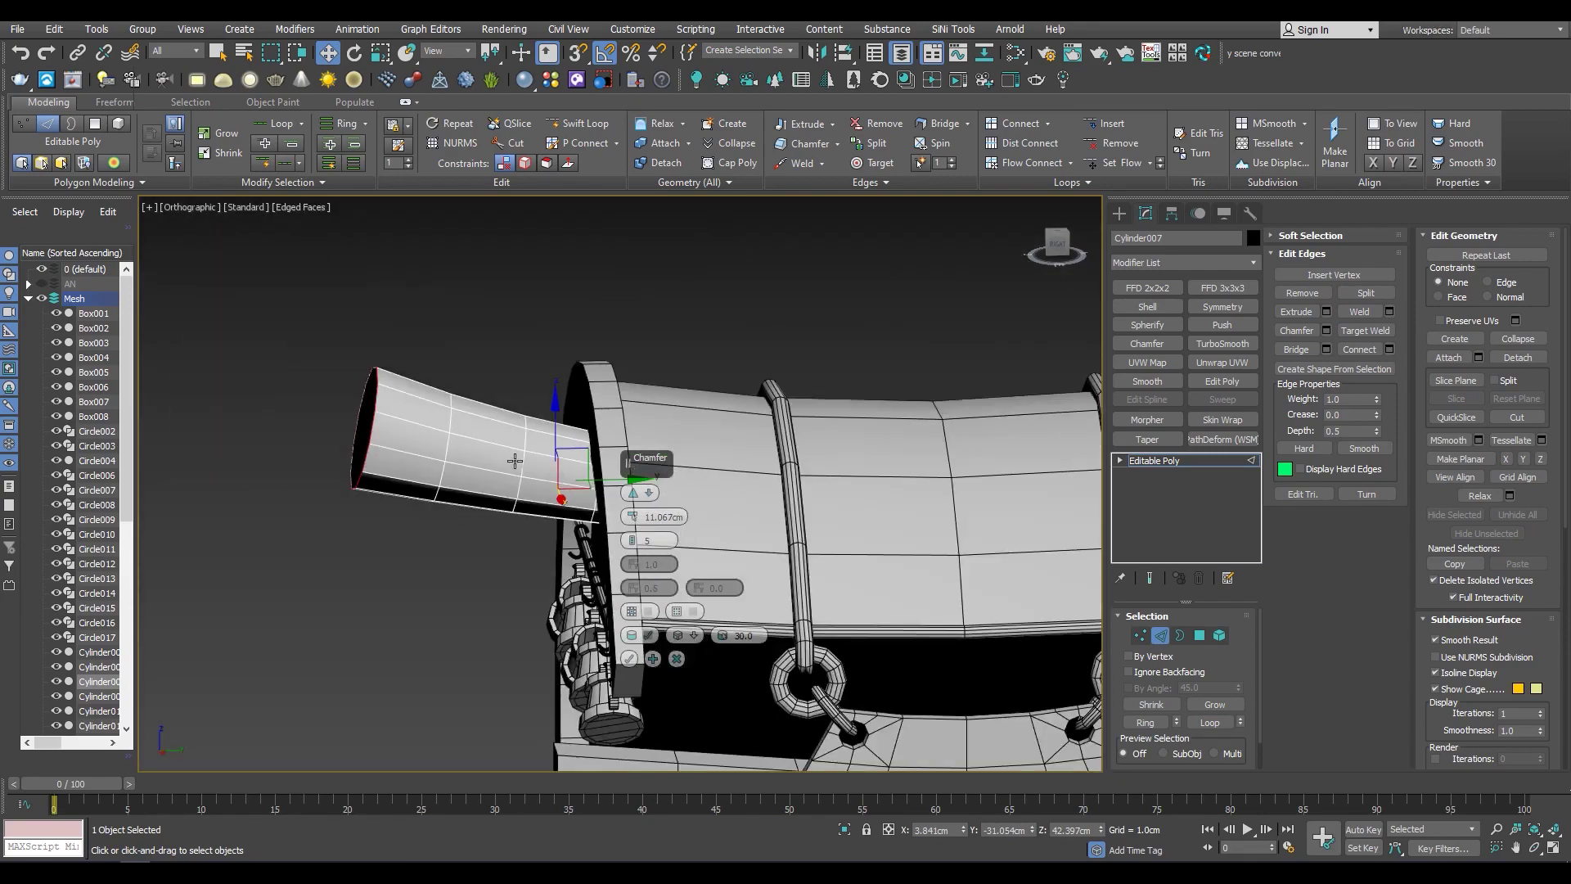
middle_click_drag(636, 540, 595, 429, "alt")
left_click(630, 659)
Select the faces on one half of the cylinder and delete them
mouse_move(631, 660)
middle_mouse_down("alt")
mouse_move(729, 490)
mouse_move(689, 467)
mouse_move(732, 455)
middle_mouse_up("alt")
key("F3")
key("1")
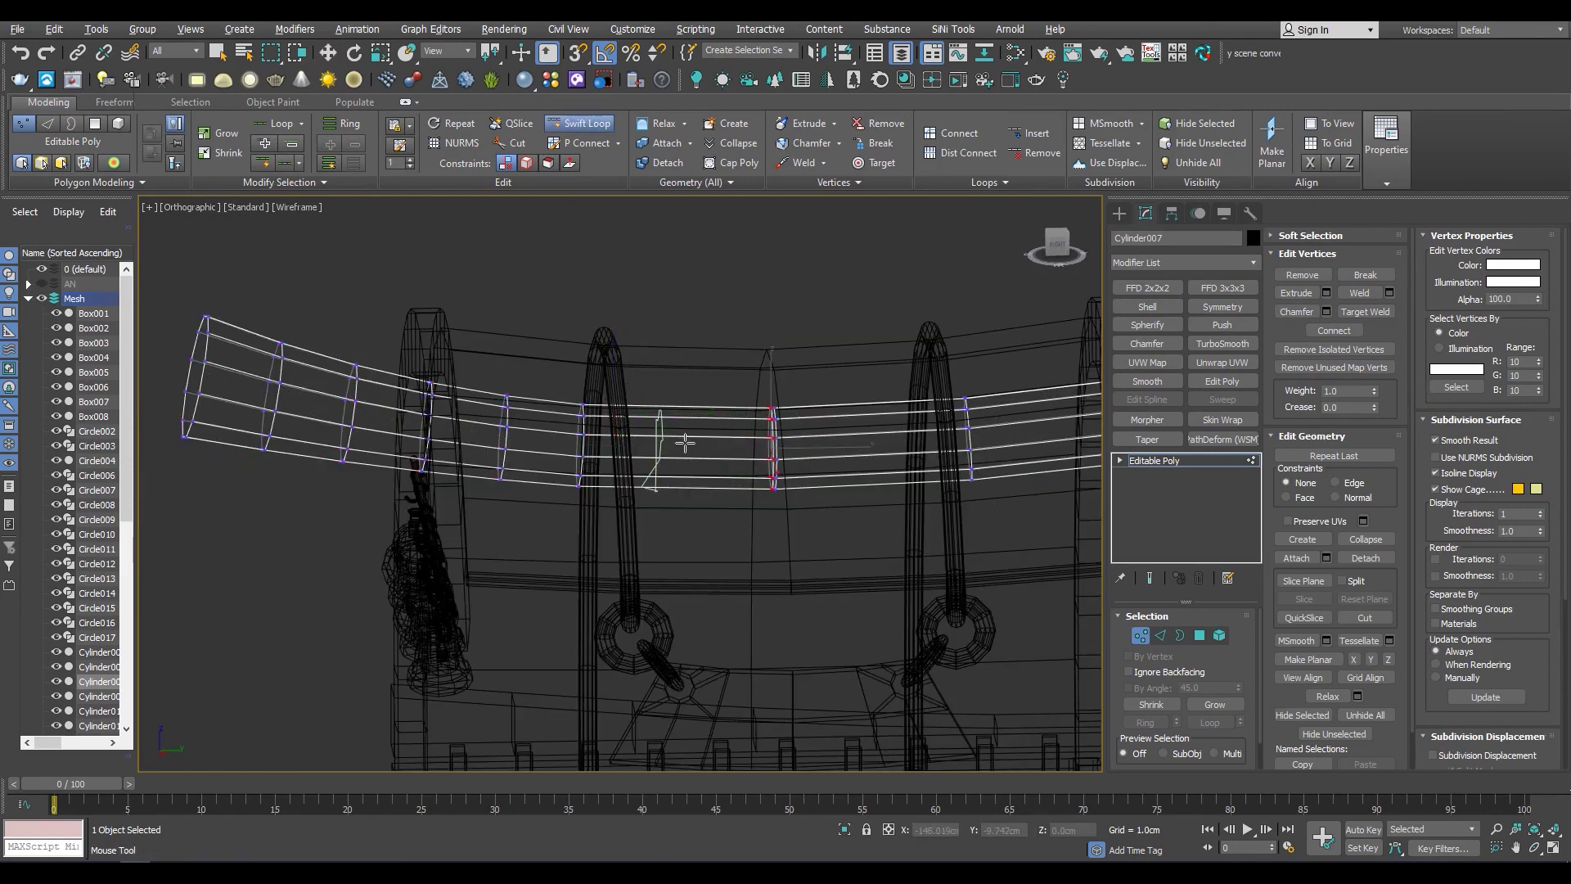
scroll(678, 461, "down", 5)
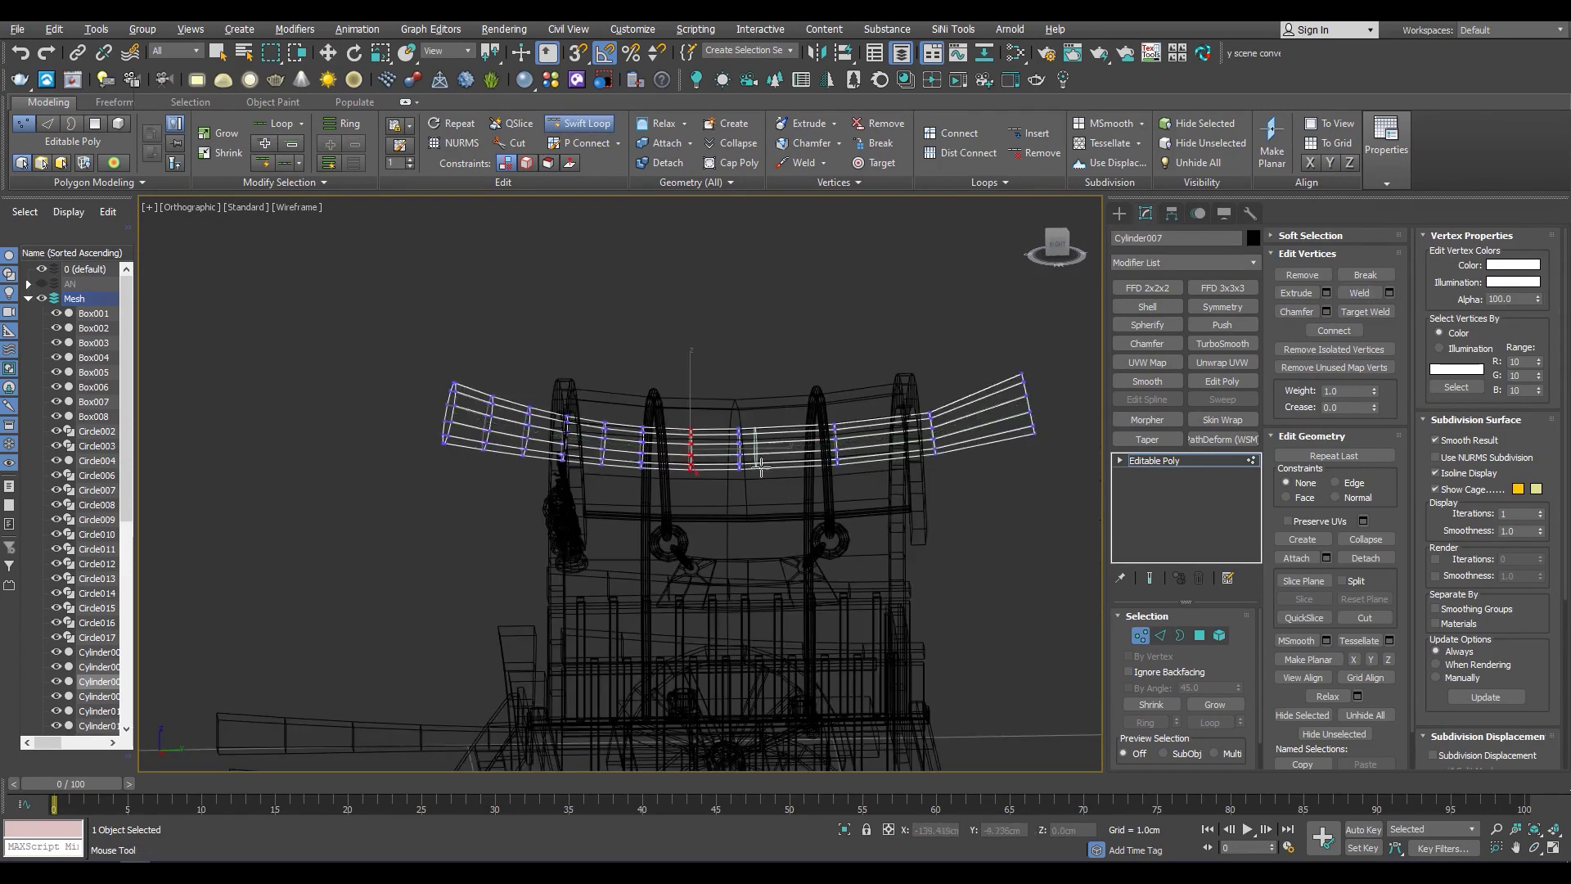
scroll(678, 461, "up", 5)
key("w")
key("2")
right_click(694, 425)
left_click(667, 354)
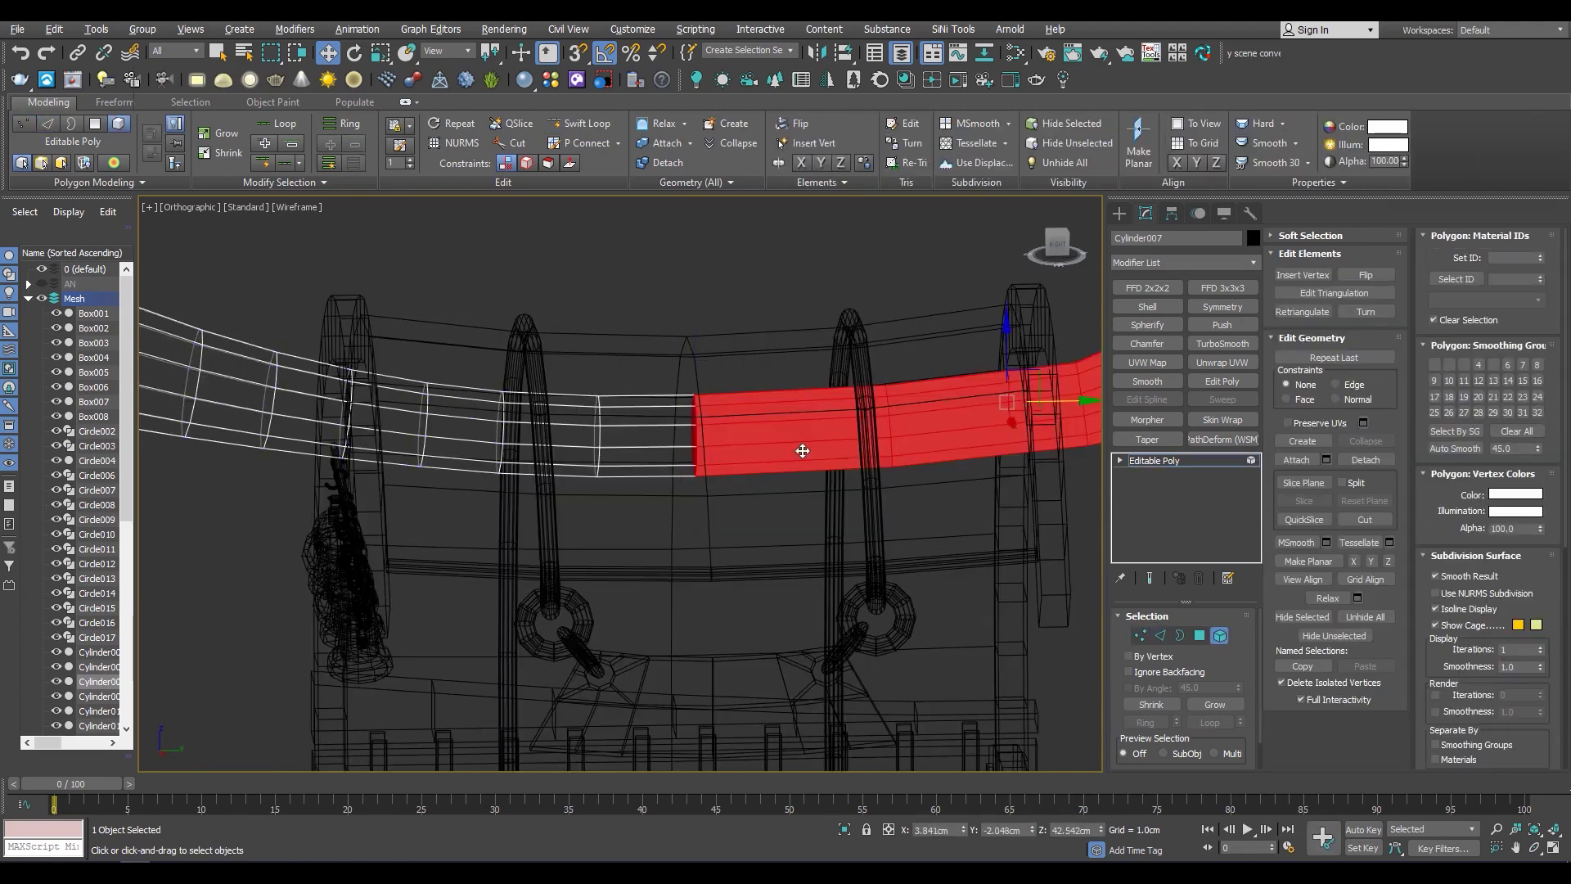
key("Delete")
Add a flipped Symmetry modifier and collapse it to Editable Poly
scroll(696, 422, "up", 3)
left_click(1222, 306)
left_click(1163, 670)
key("F3")
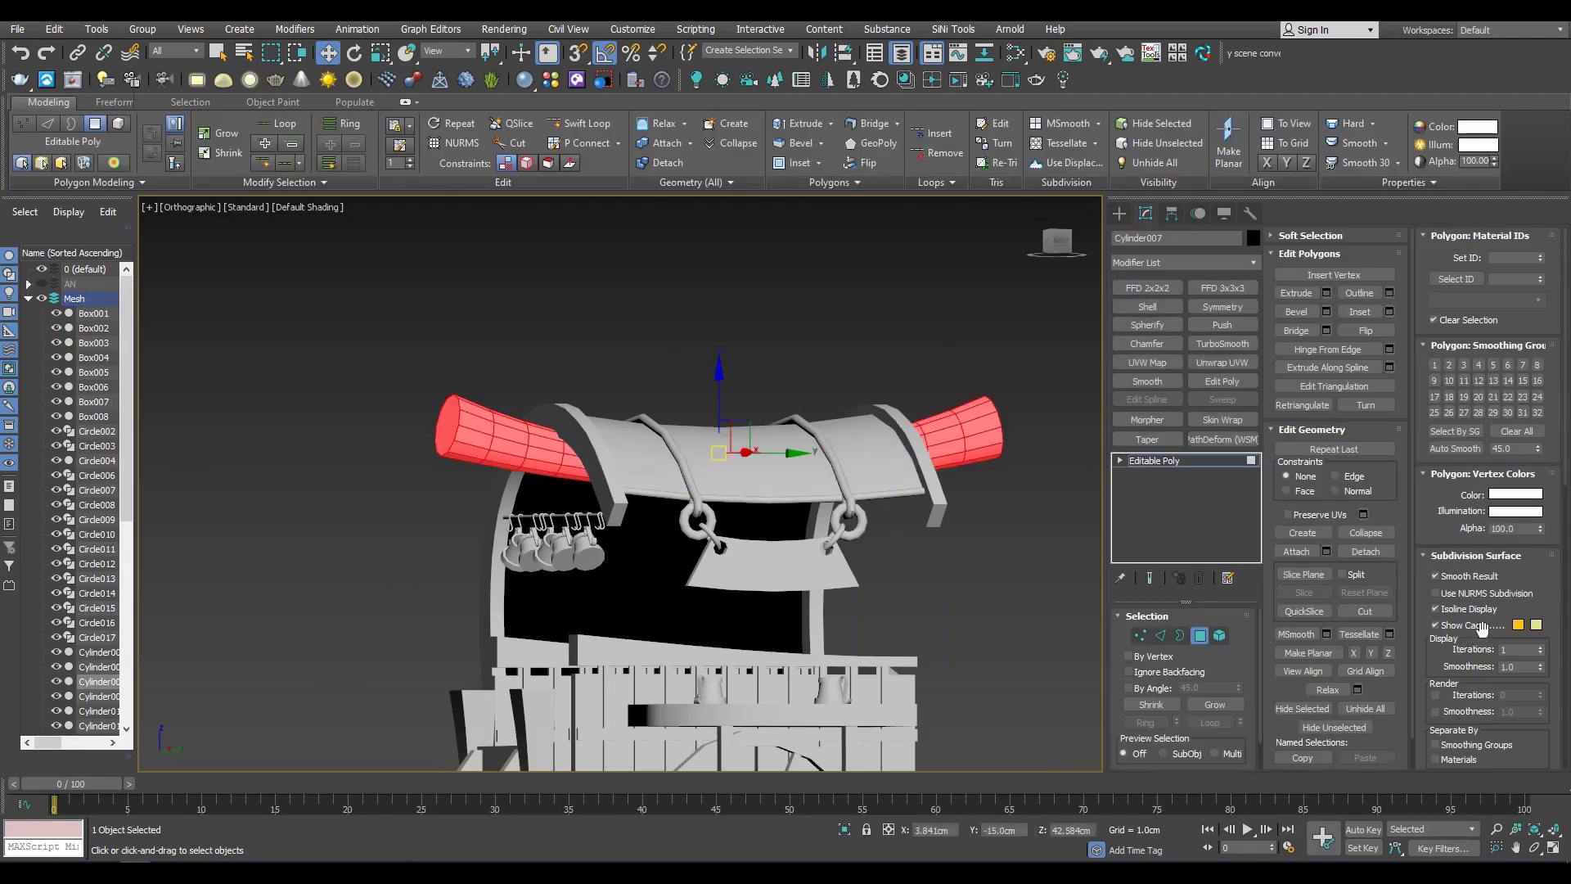
Bevel the spout's ring of faces with height 0.614cm and outline -0.1cm
scroll(947, 650, "up", 5)
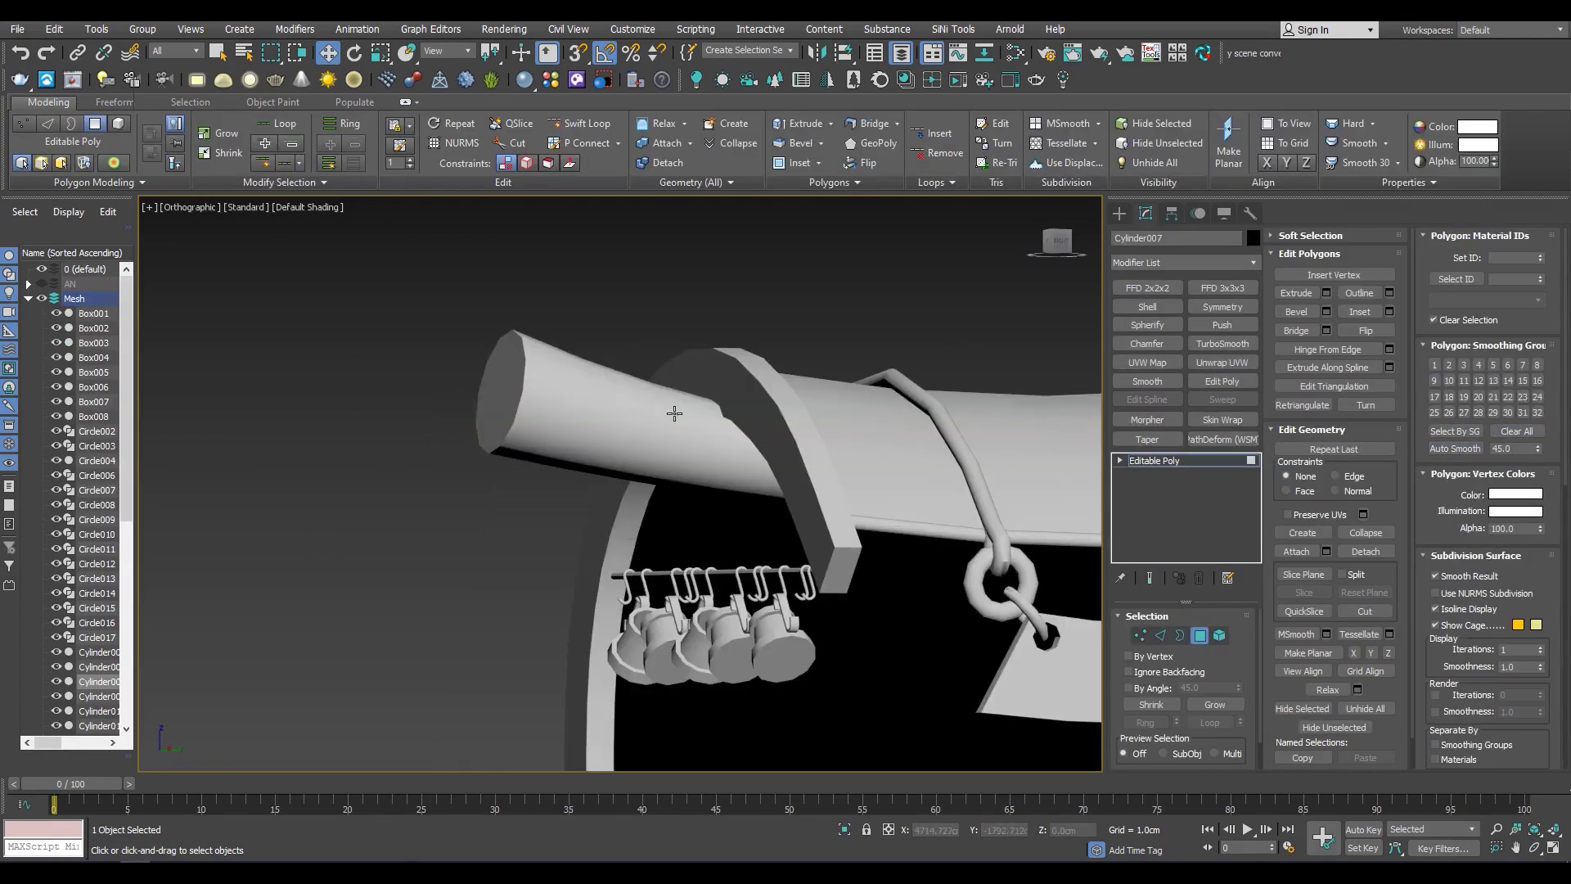
middle_click_drag(947, 651, 1151, 461, "alt")
key("F4")
left_click(1151, 461)
scroll(654, 409, "down", 5)
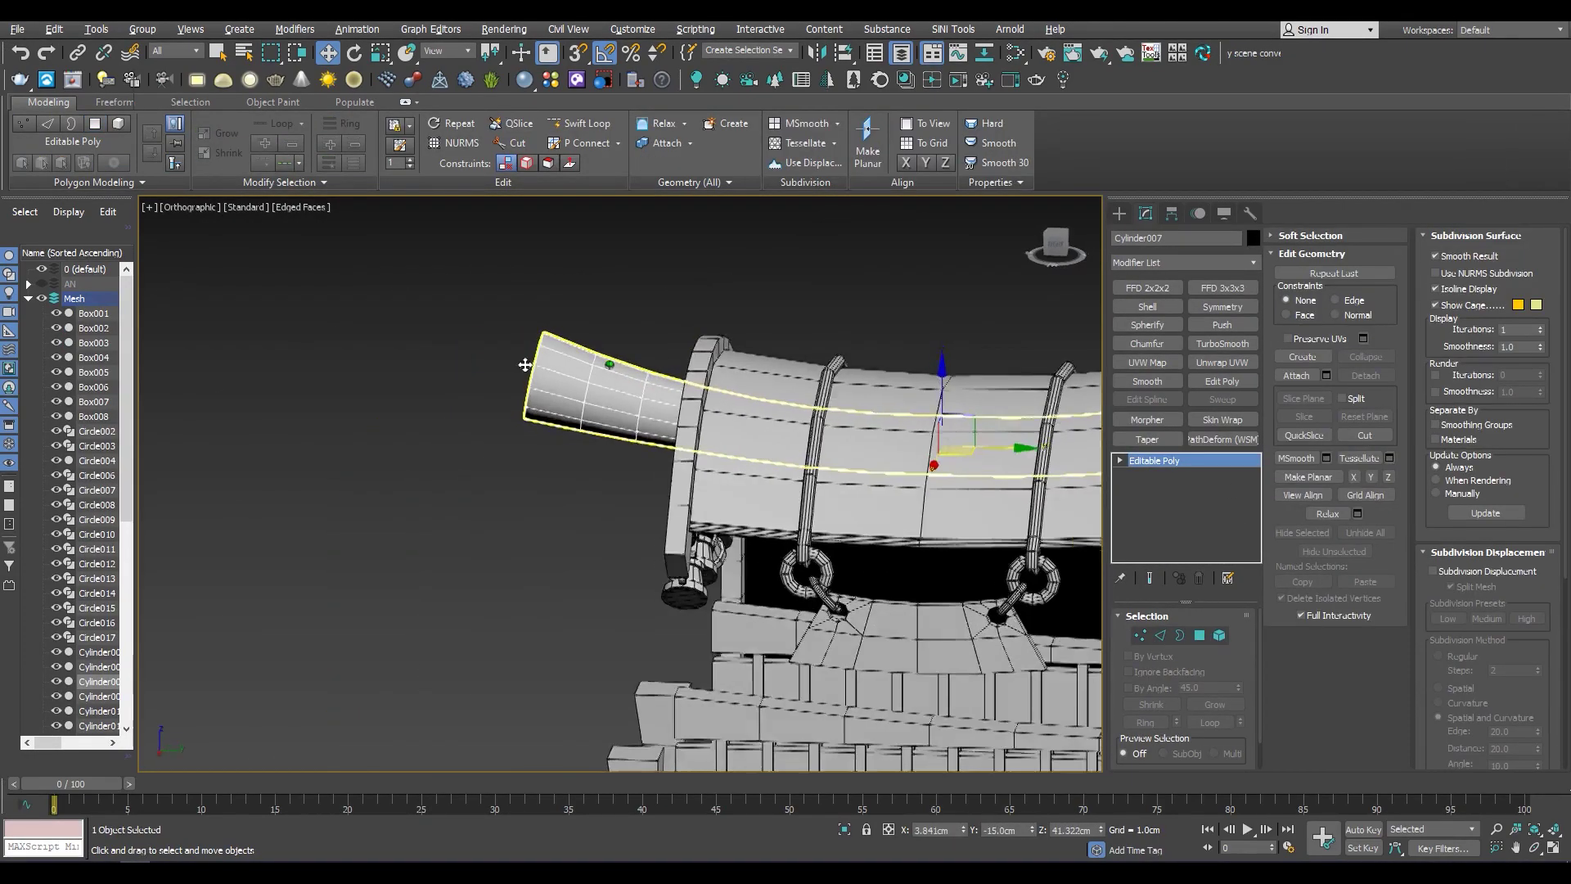
mouse_move(655, 409)
middle_mouse_down("alt")
mouse_move(589, 358)
mouse_move(614, 351)
mouse_move(578, 431)
middle_mouse_up("alt")
scroll(614, 351, "up", 3)
key("4")
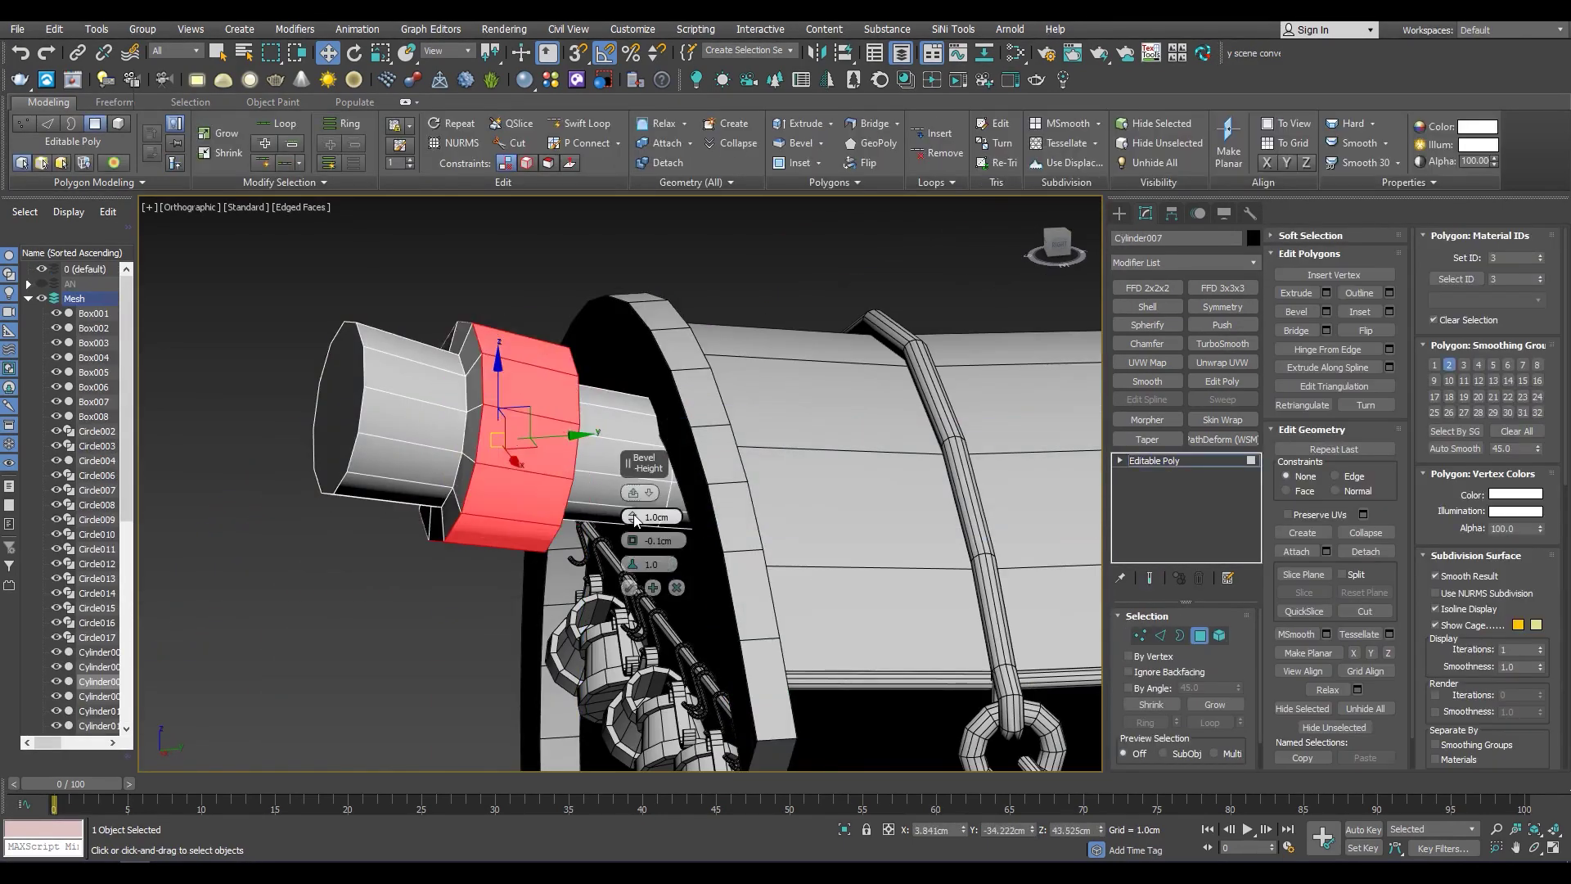
middle_click_drag(635, 520, 488, 426, "alt")
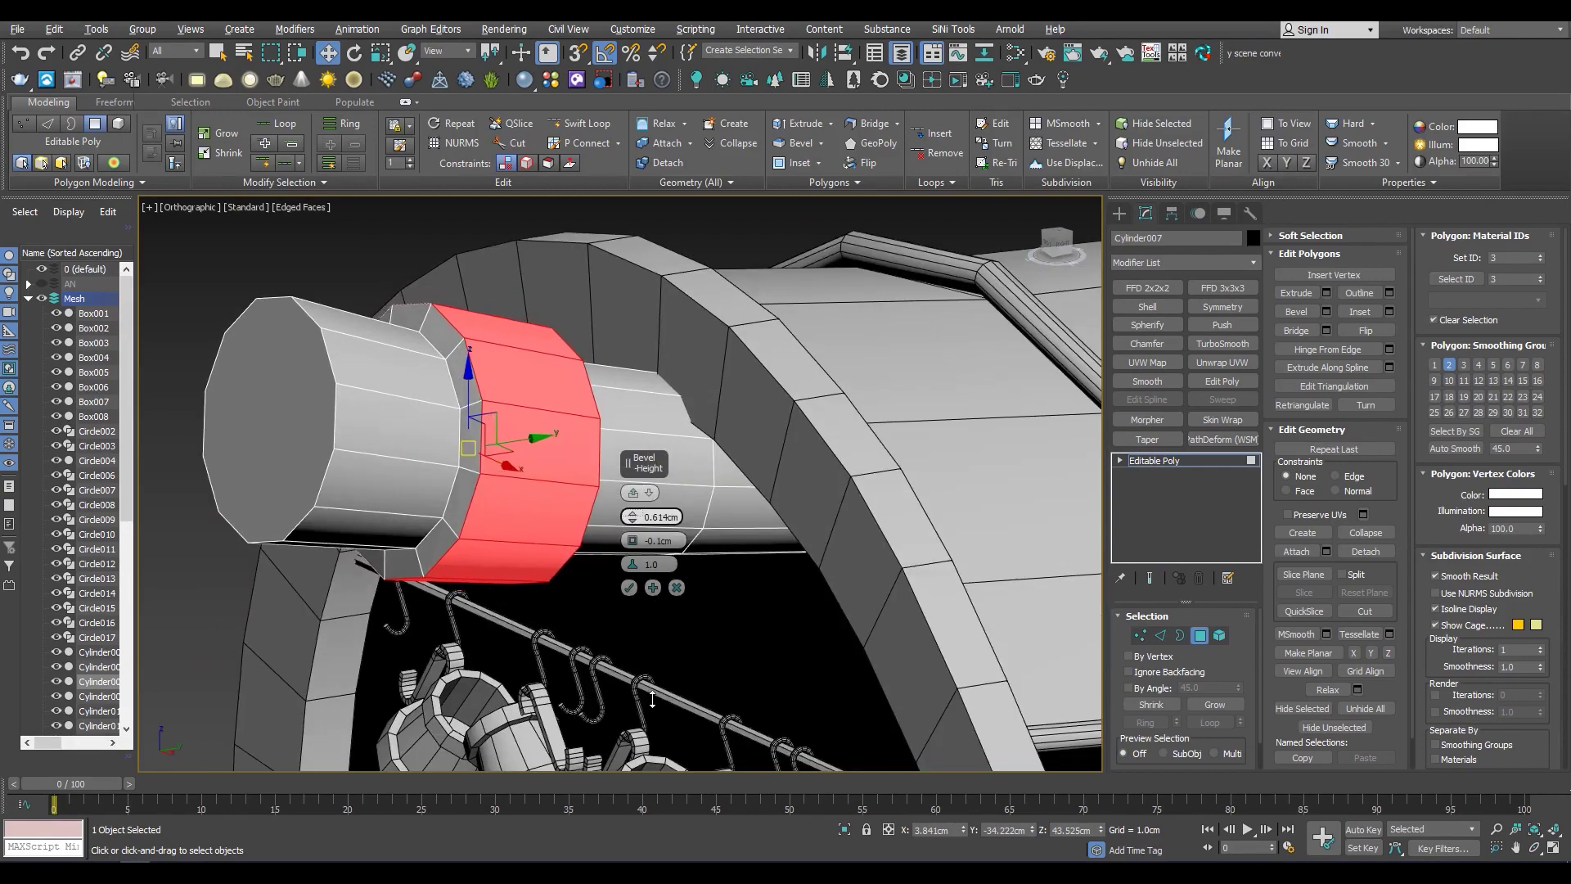
mouse_move(508, 428)
middle_mouse_down("alt")
mouse_move(586, 424)
mouse_move(634, 385)
mouse_move(617, 380)
mouse_move(602, 424)
middle_mouse_up("alt")
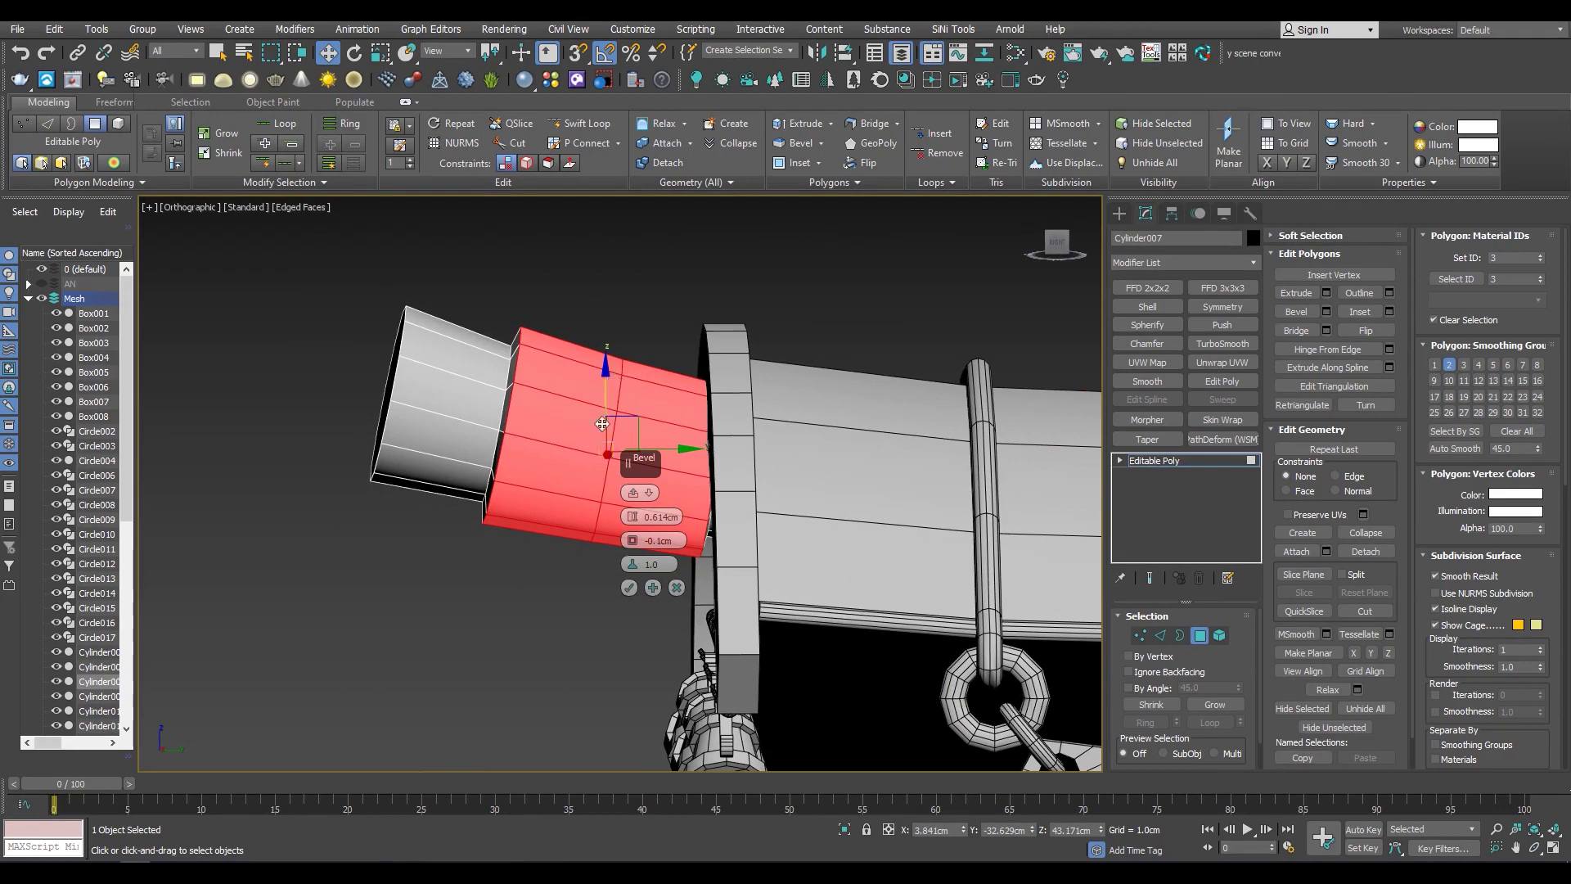
left_click(630, 589)
Switch to the Left view in wireframe with Edge mode active
key("alt+w")
key("alt+w")
scroll(633, 439, "up", 5)
key("2")
scroll(621, 463, "up", 2)
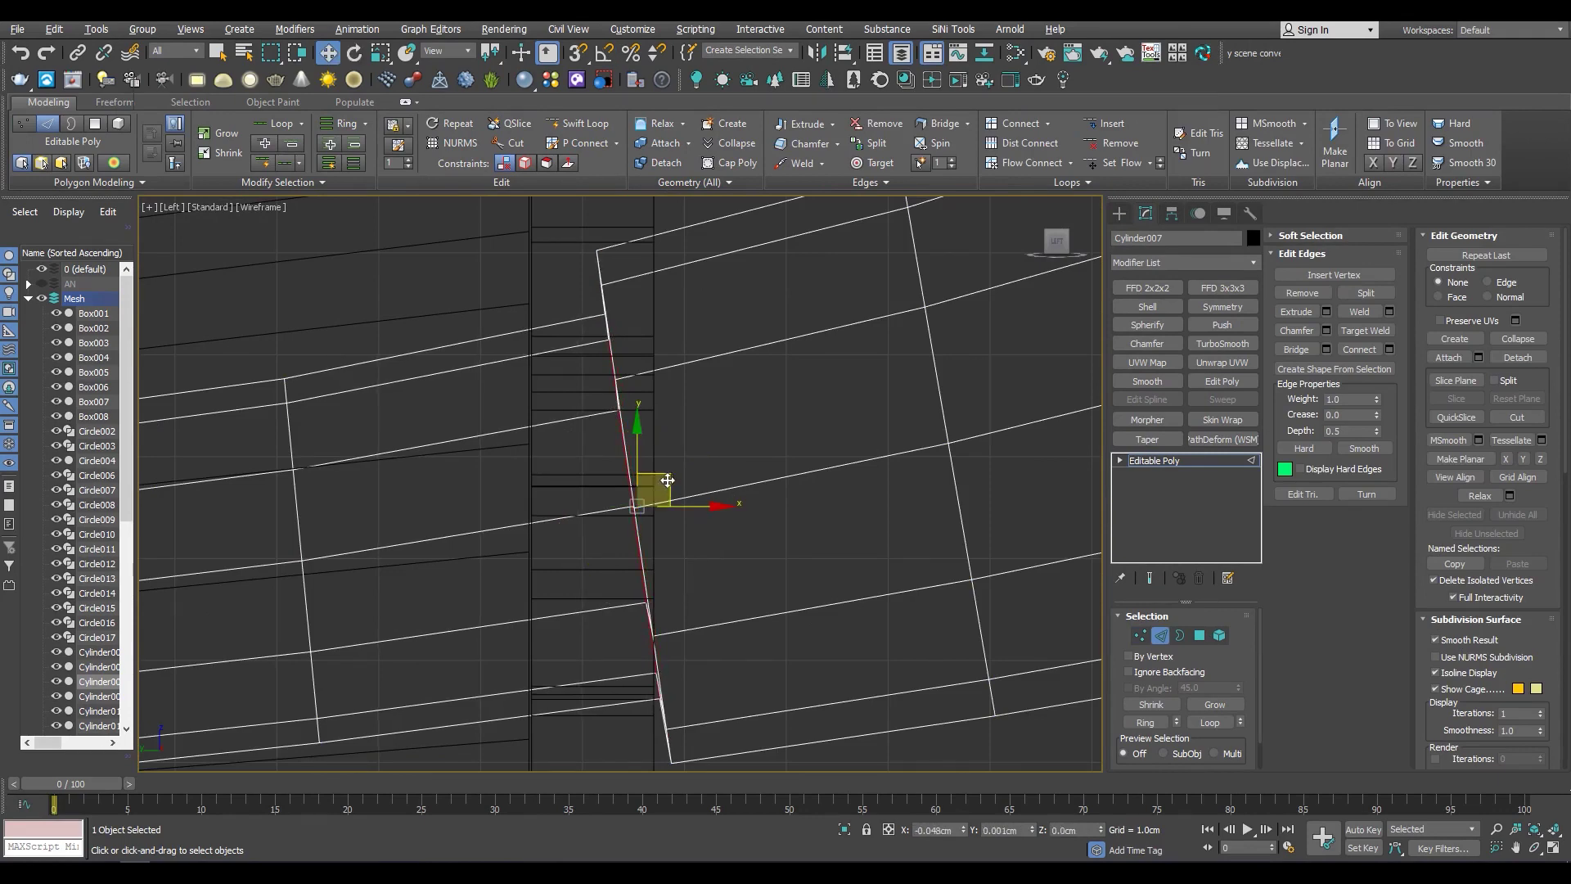
Scale the spout-end vertices so the spout's end is slanted
scroll(666, 480, "down", 5)
key("1")
scroll(679, 491, "up", 2)
key("r")
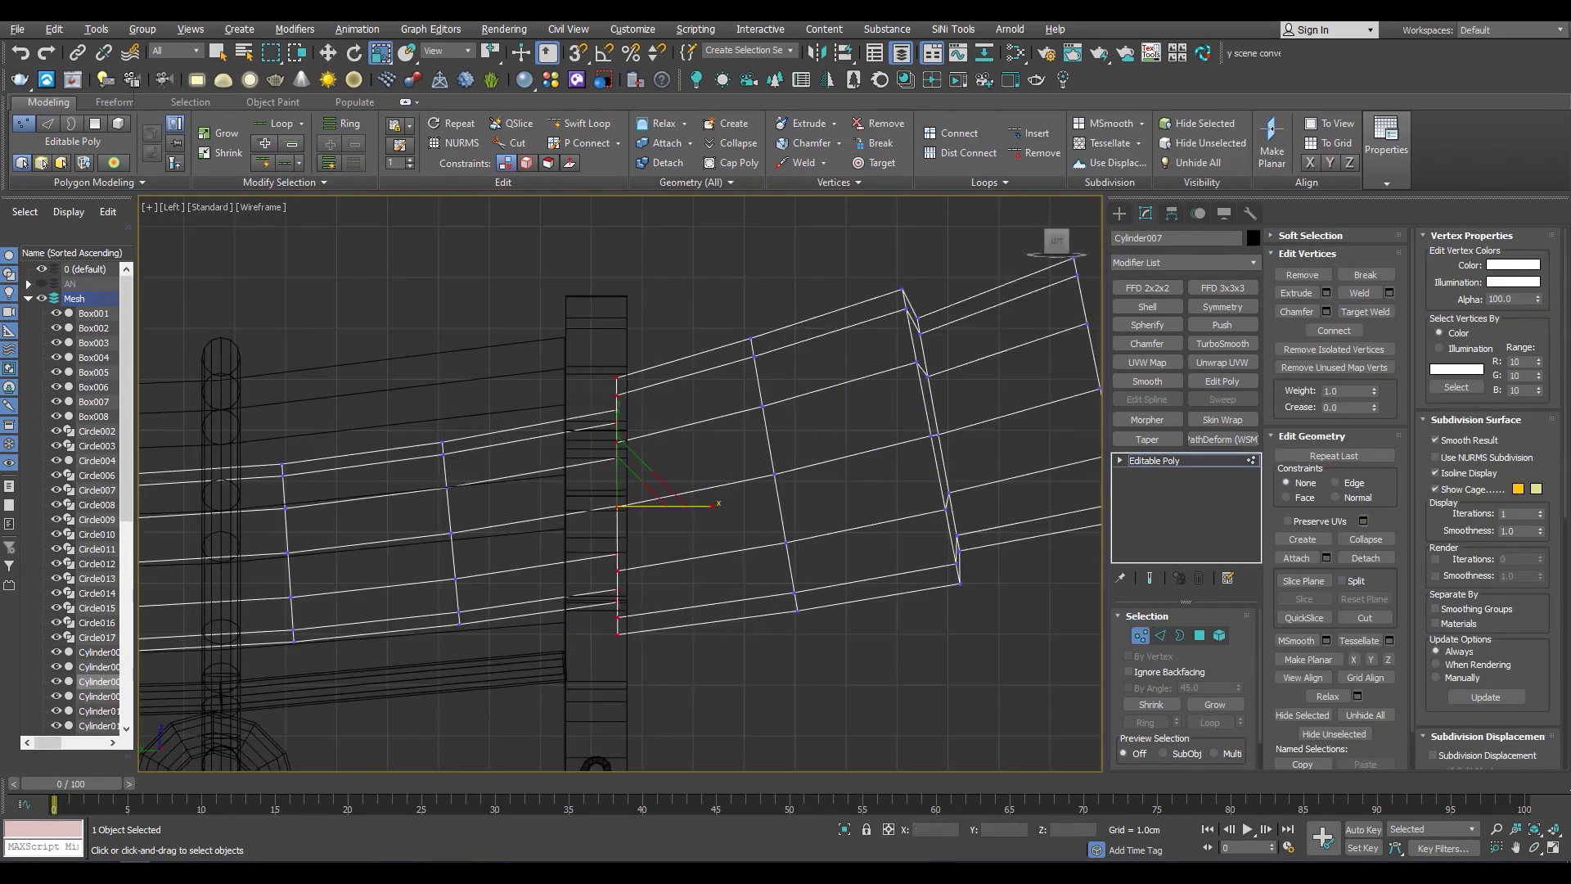
key("alt+w")
key("alt+w")
middle_click_drag(670, 509, 606, 403, "alt")
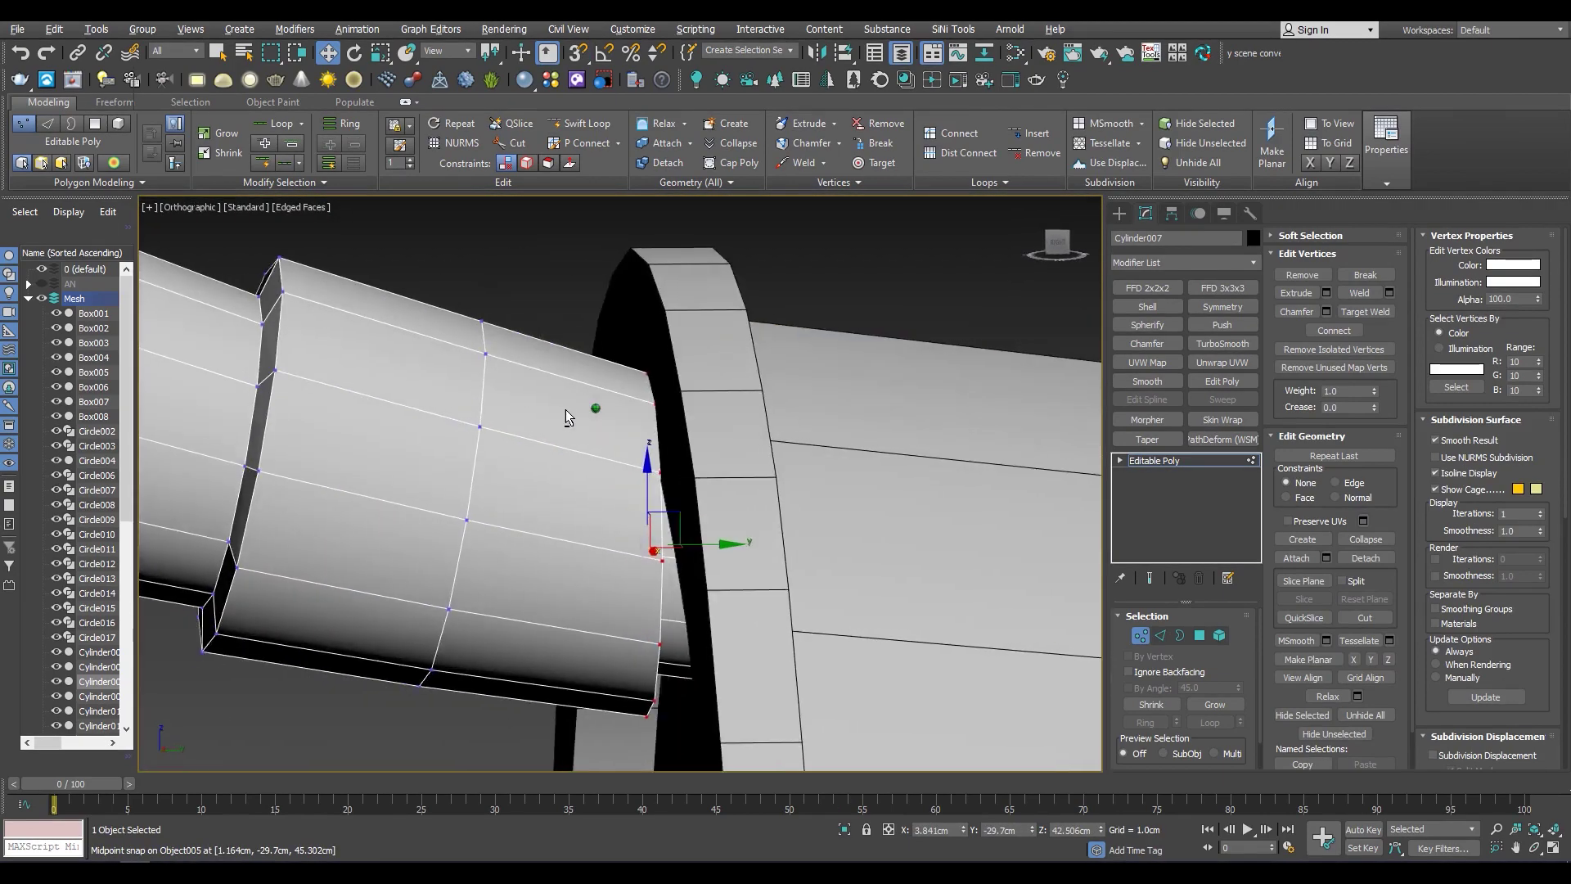
scroll(606, 401, "down", 5)
scroll(491, 369, "down", 4)
scroll(479, 383, "down", 4)
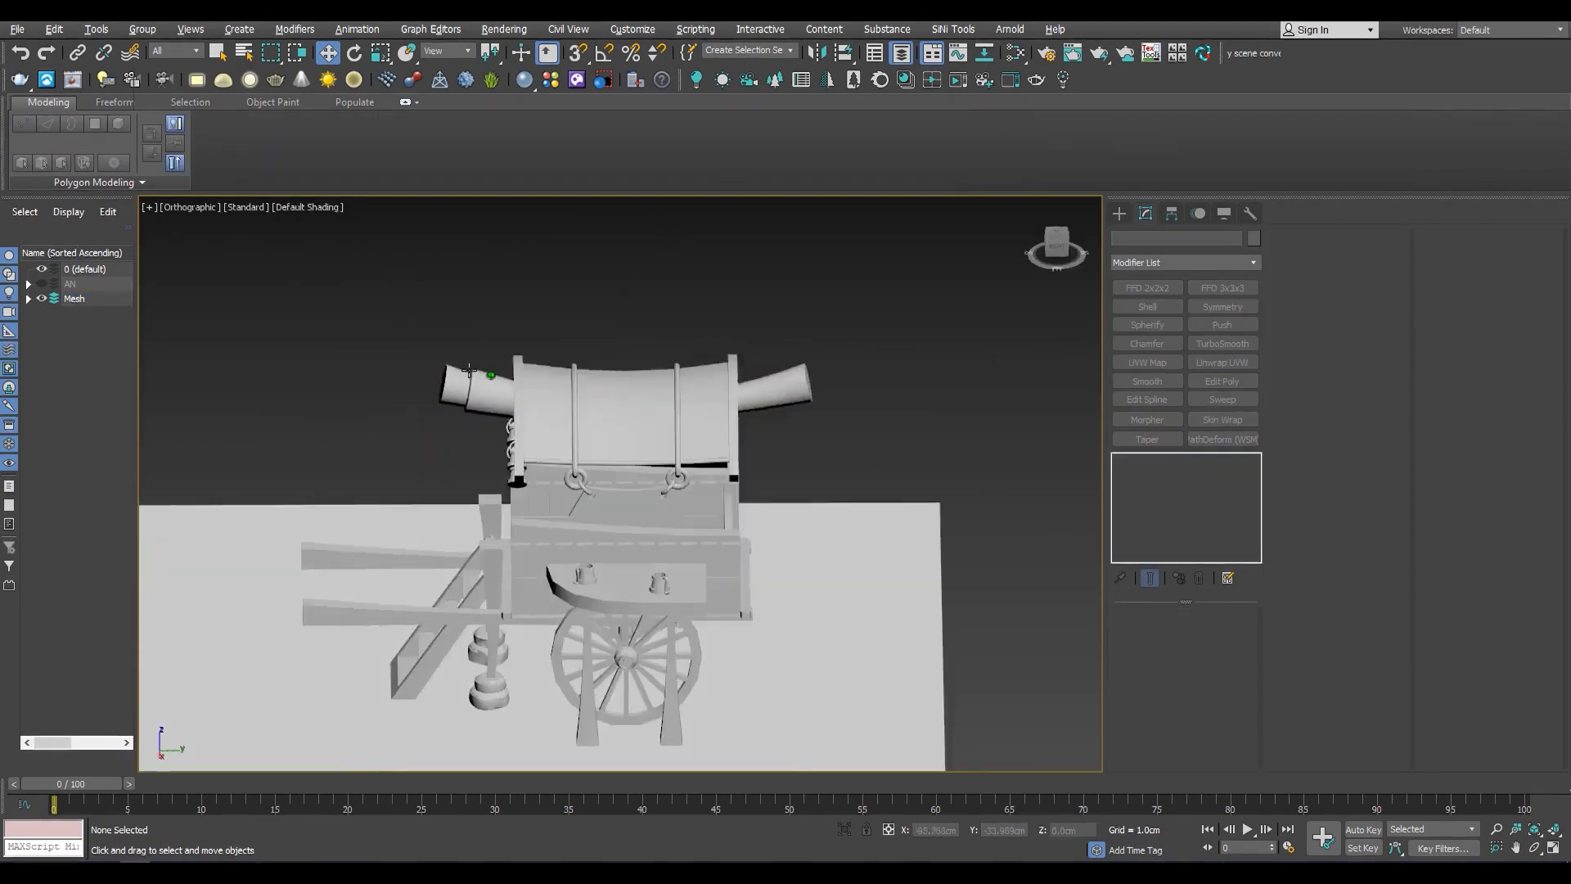
Select the top cylinder and maximise the side view
key("F4")
left_click(479, 383)
key("F4")
scroll(479, 383, "up", 4)
scroll(622, 450, "up", 2)
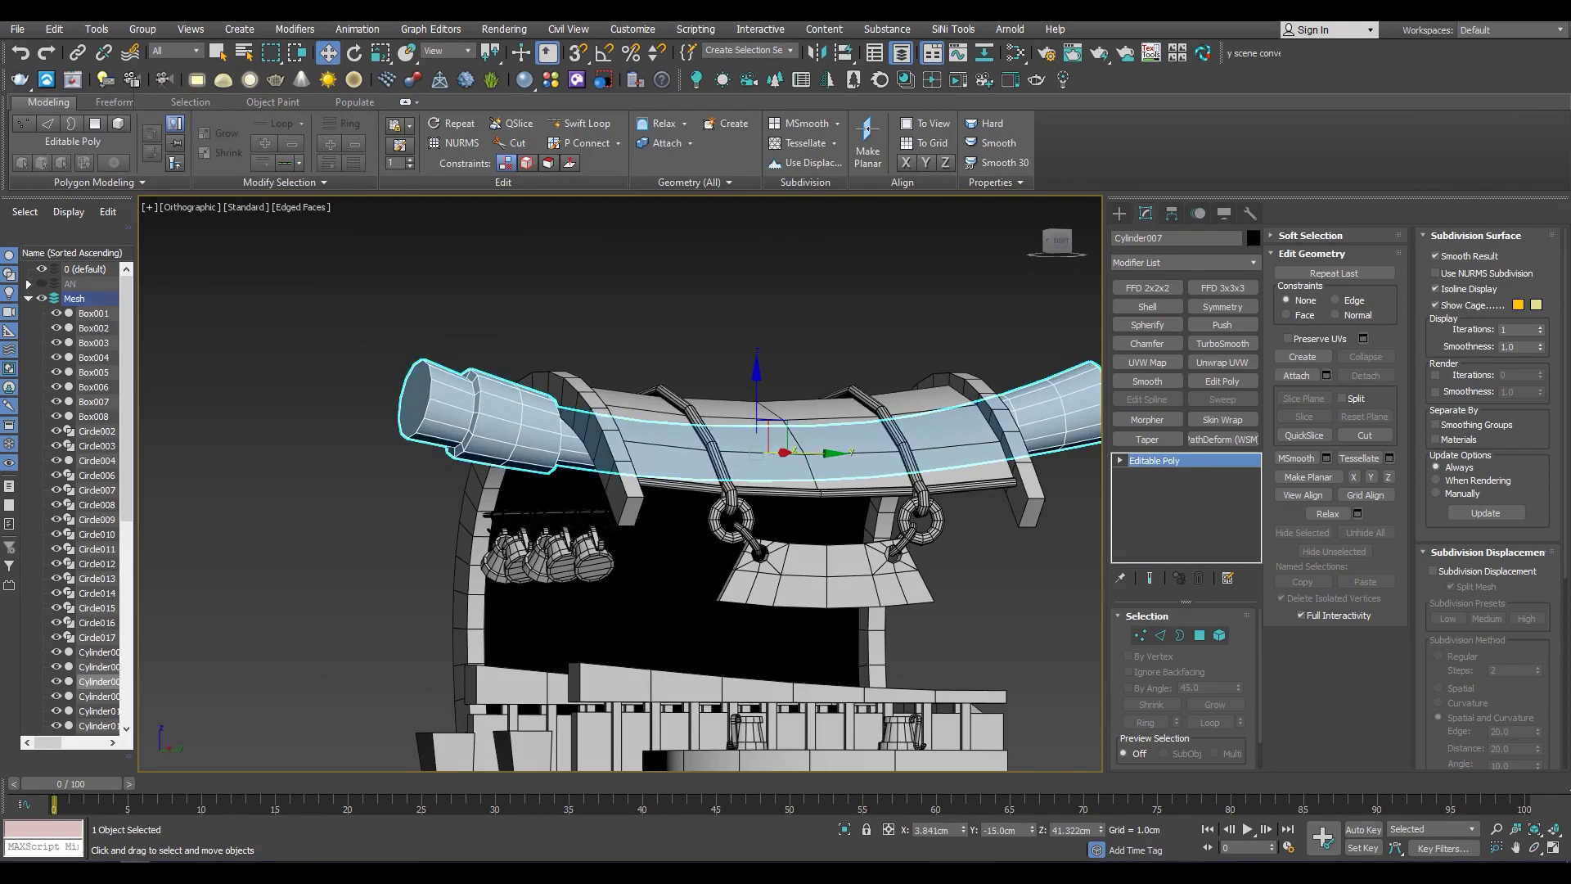
middle_click_drag(737, 507, 712, 593, "alt")
key("alt+w")
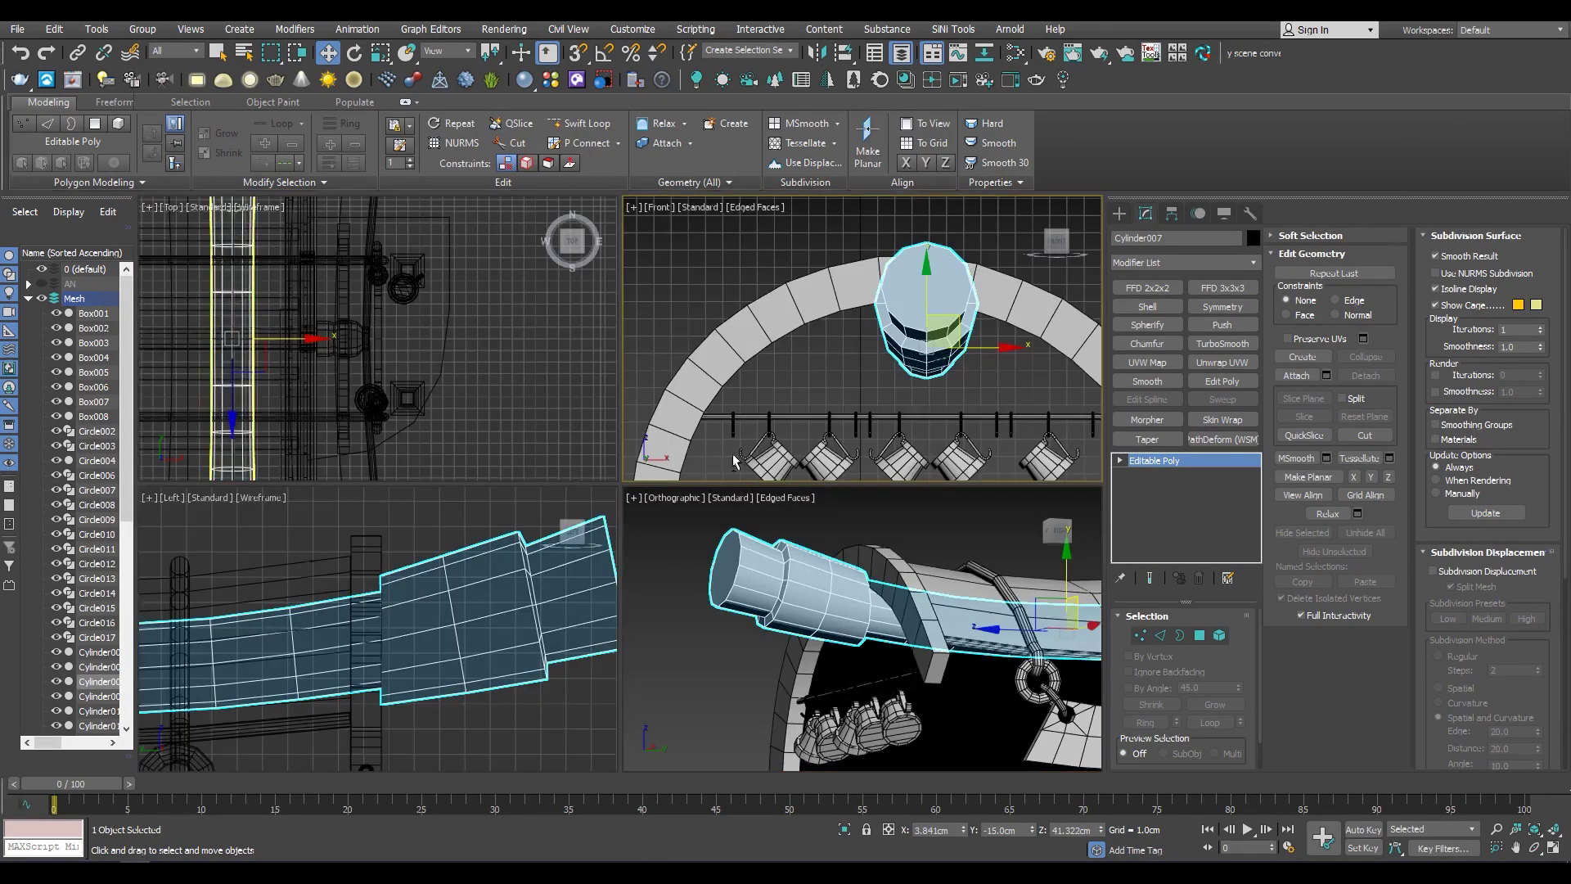
key("alt+w")
Draw a tiny cylinder in the Left view, isolate it, and give it 12 sides
left_click(711, 592)
scroll(736, 549, "up", 3)
left_click(1119, 213)
left_click(1167, 345)
scroll(852, 508, "up", 5)
left_click_drag(621, 486, 640, 487)
left_click(641, 475)
key("alt+q")
left_click(1146, 213)
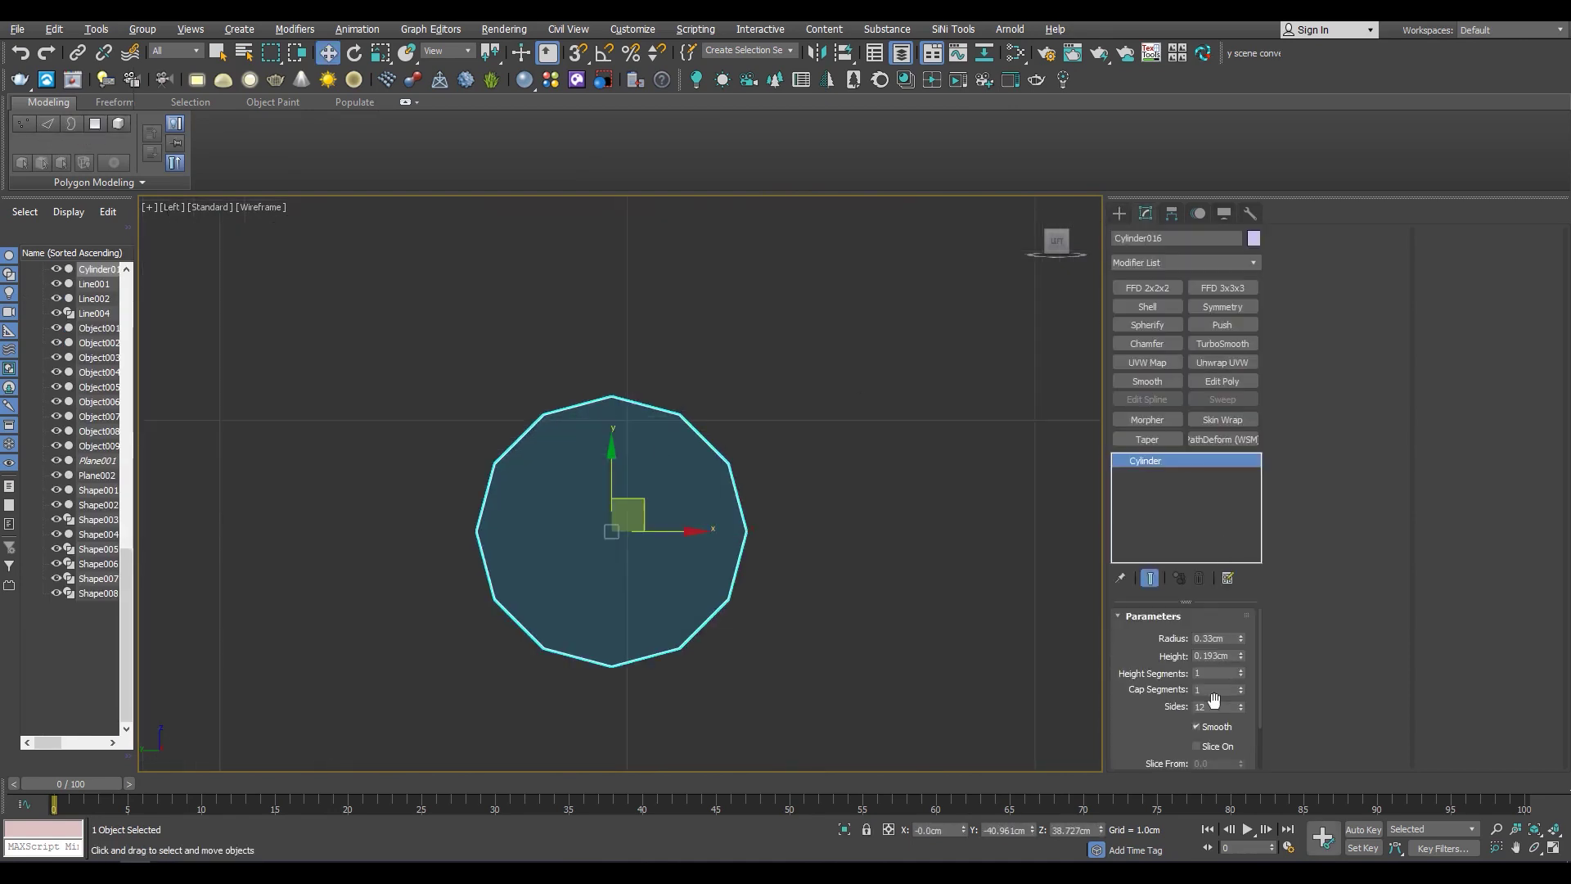
Convert the cylinder to Editable Poly and inset its cap face by 0.1cm
right_click(799, 494)
key("1")
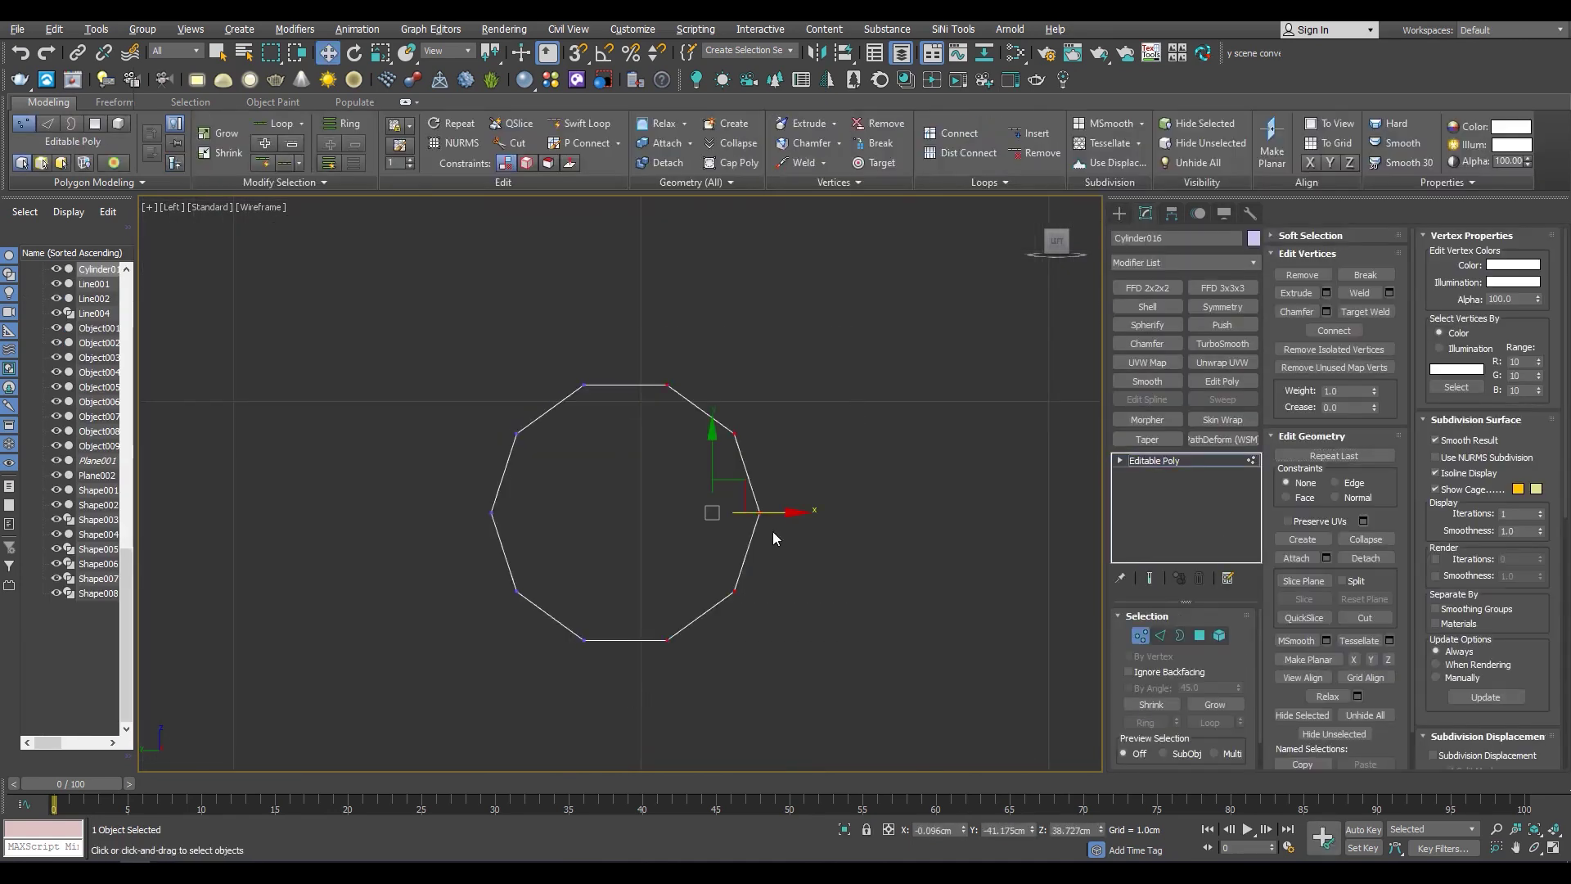
key("4")
left_click(750, 513)
middle_click_drag(751, 512, 562, 491, "alt")
key("F3")
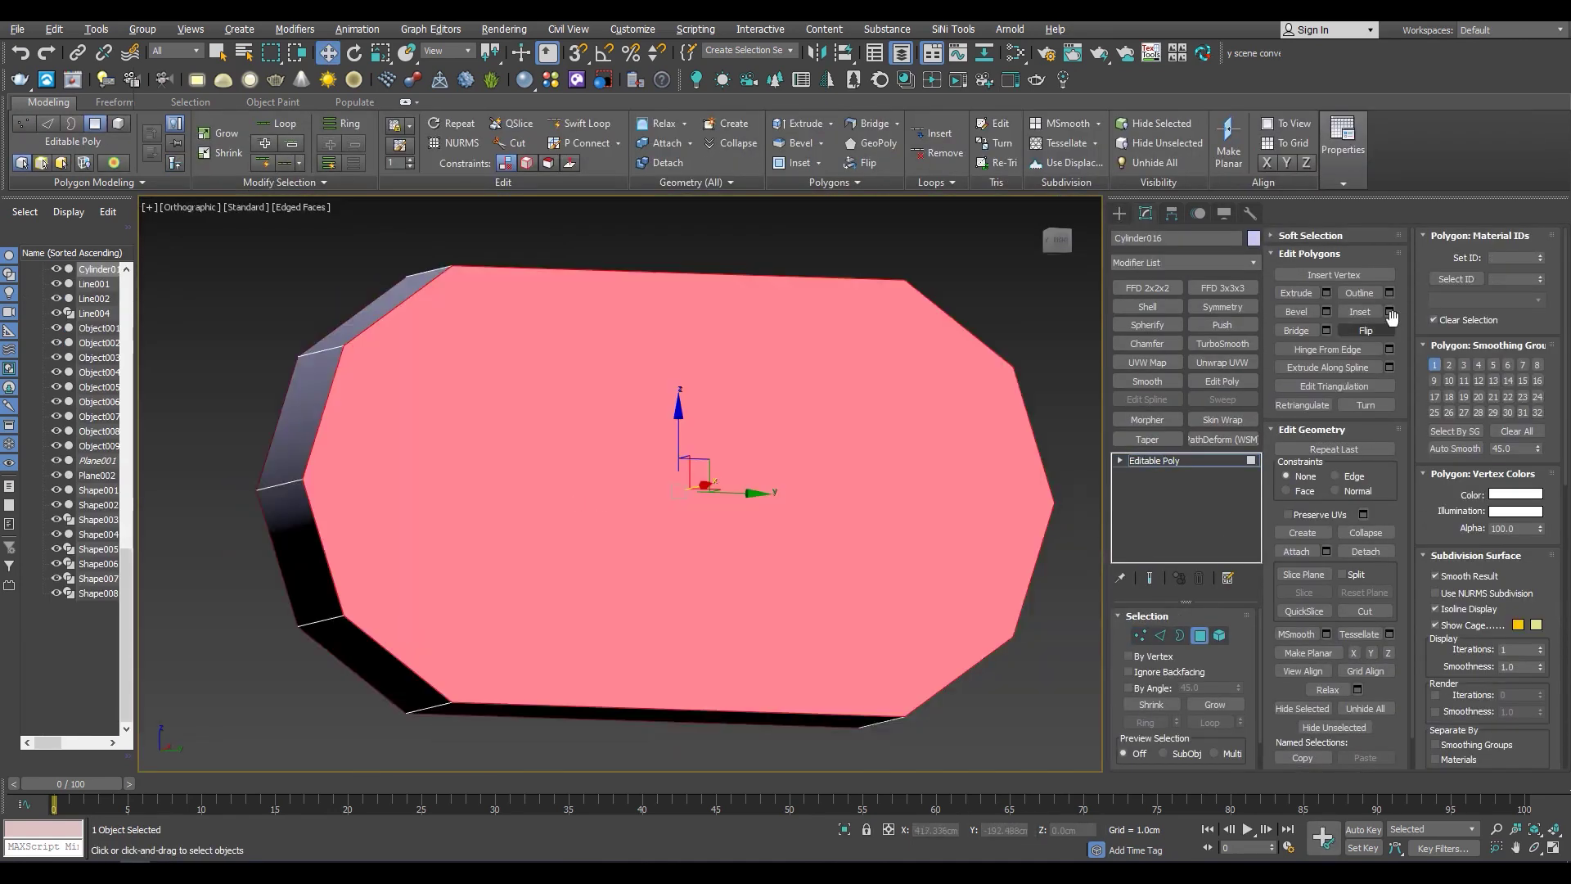
key("4")
key("4")
scroll(603, 435, "down", 4)
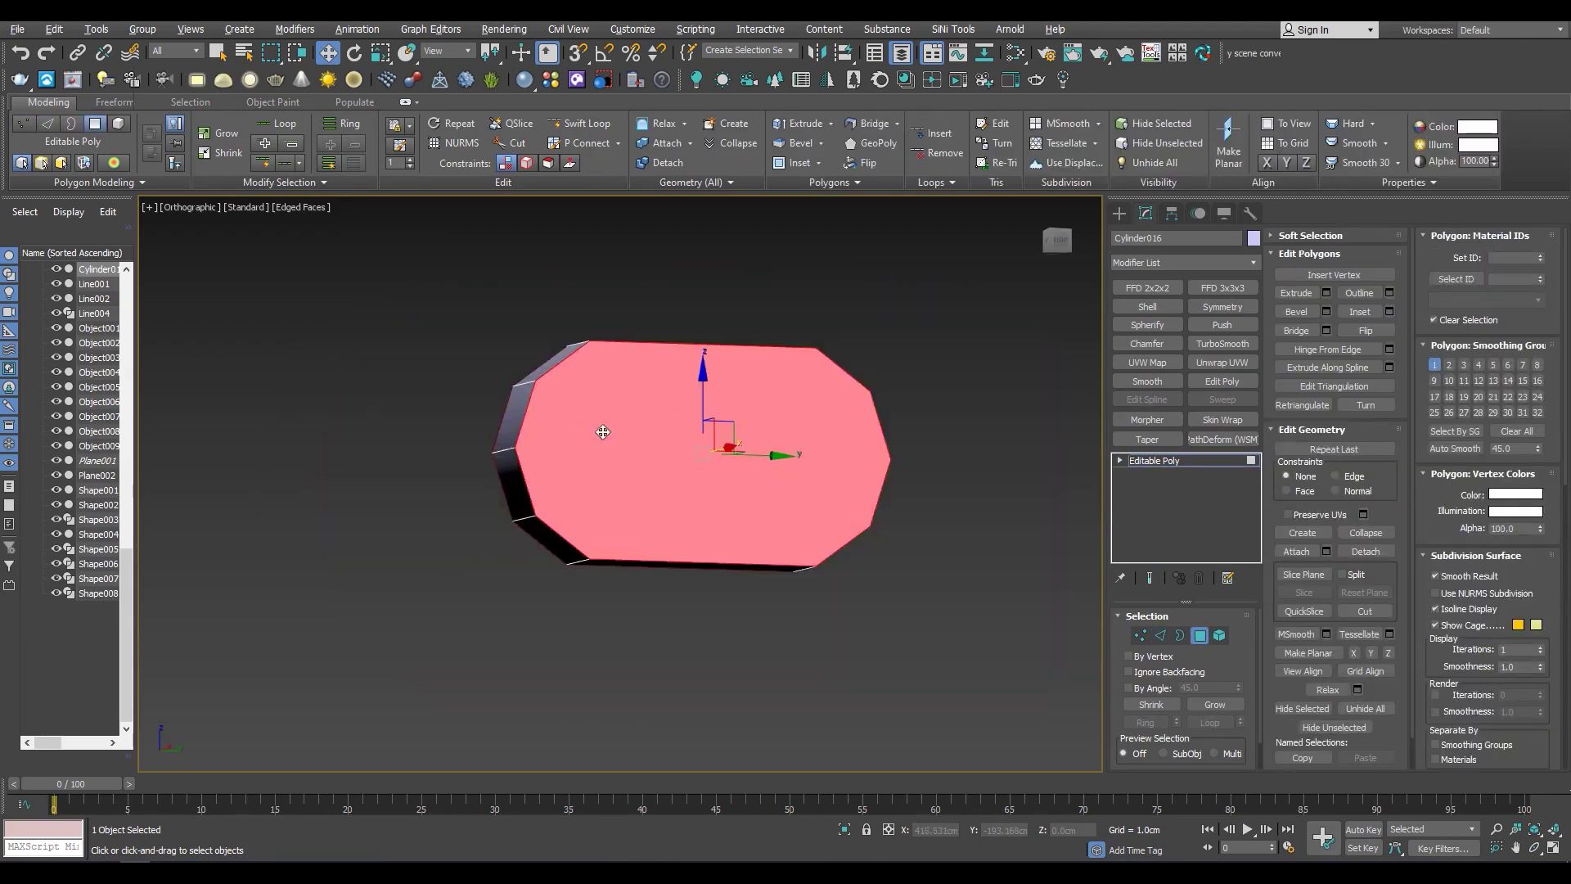
left_click(1390, 312)
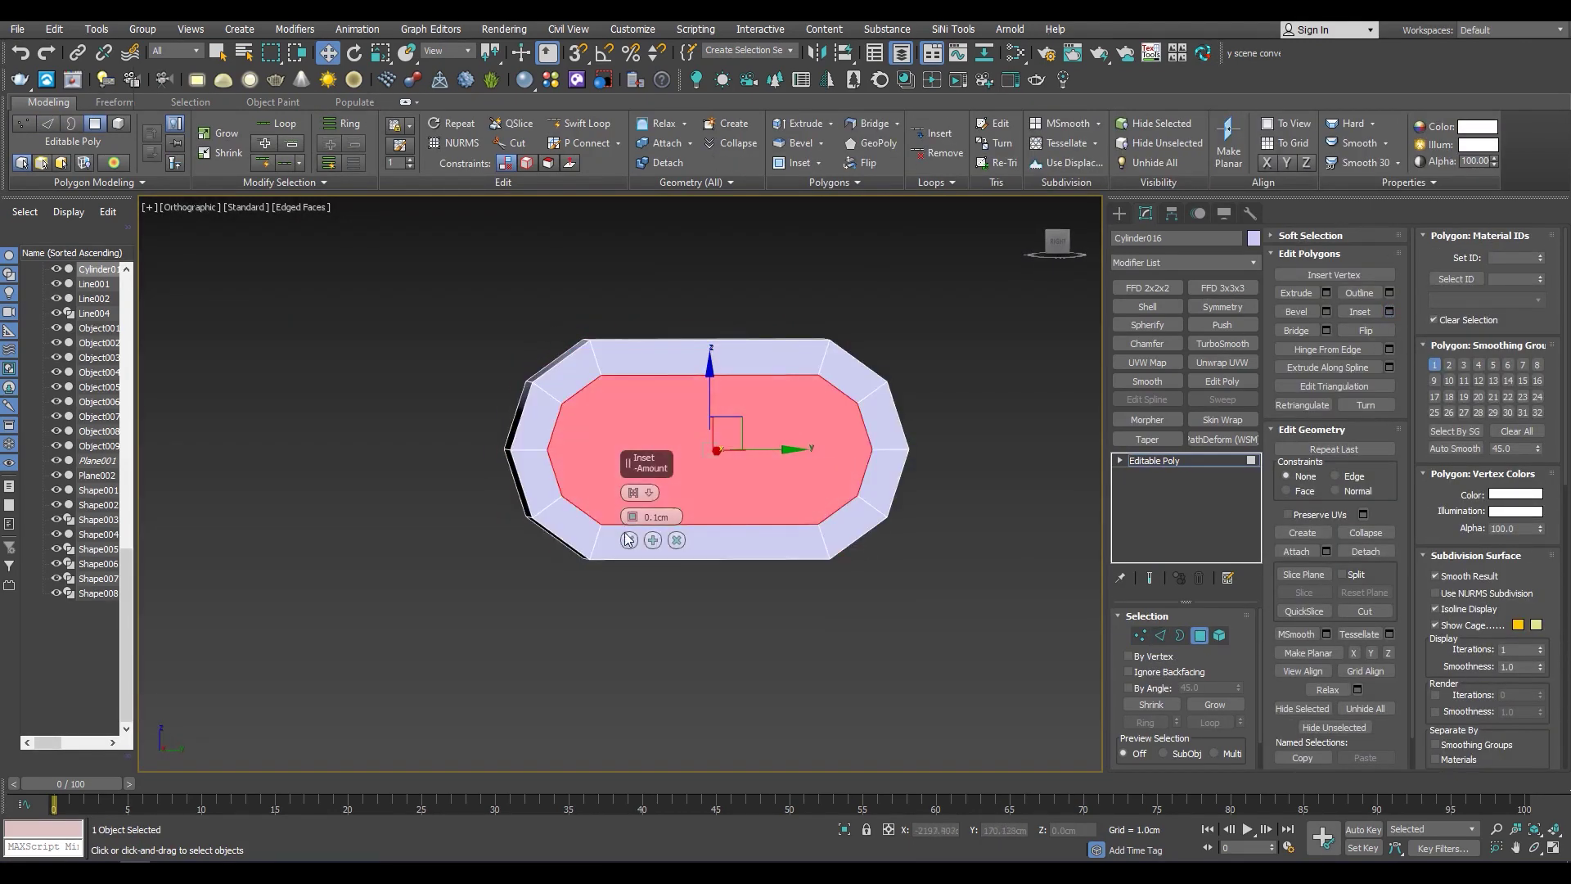
left_click(631, 530)
Chamfer the ring's edges by about 0.04cm
middle_click_drag(1031, 381, 603, 425, "alt")
scroll(851, 532, "down", 4)
key("ctrl+a")
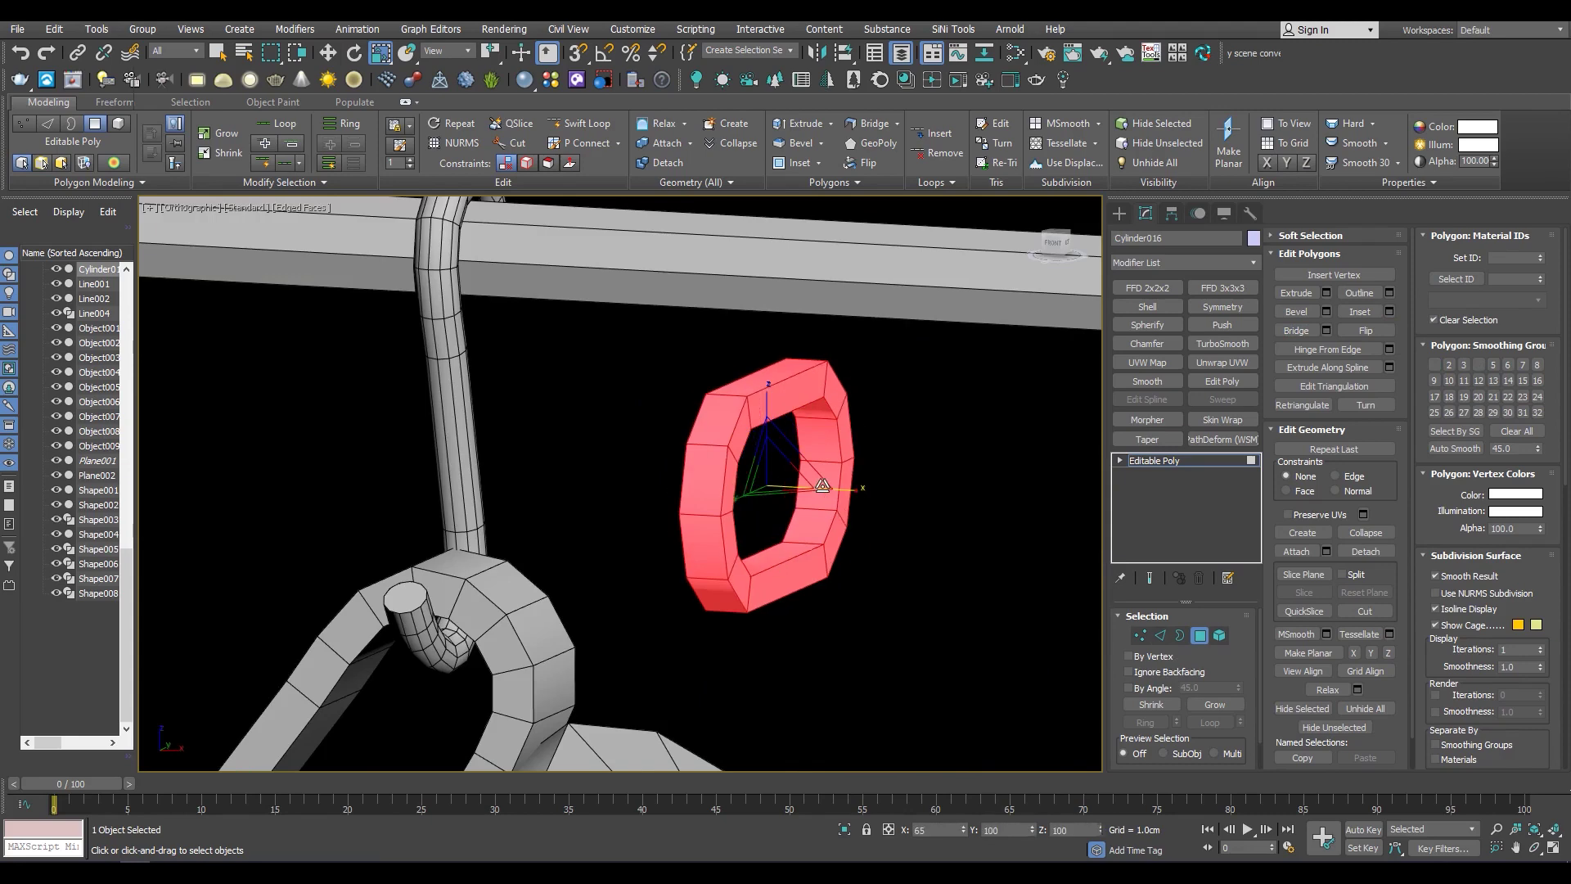
scroll(721, 446, "up", 3)
key("r")
key("2")
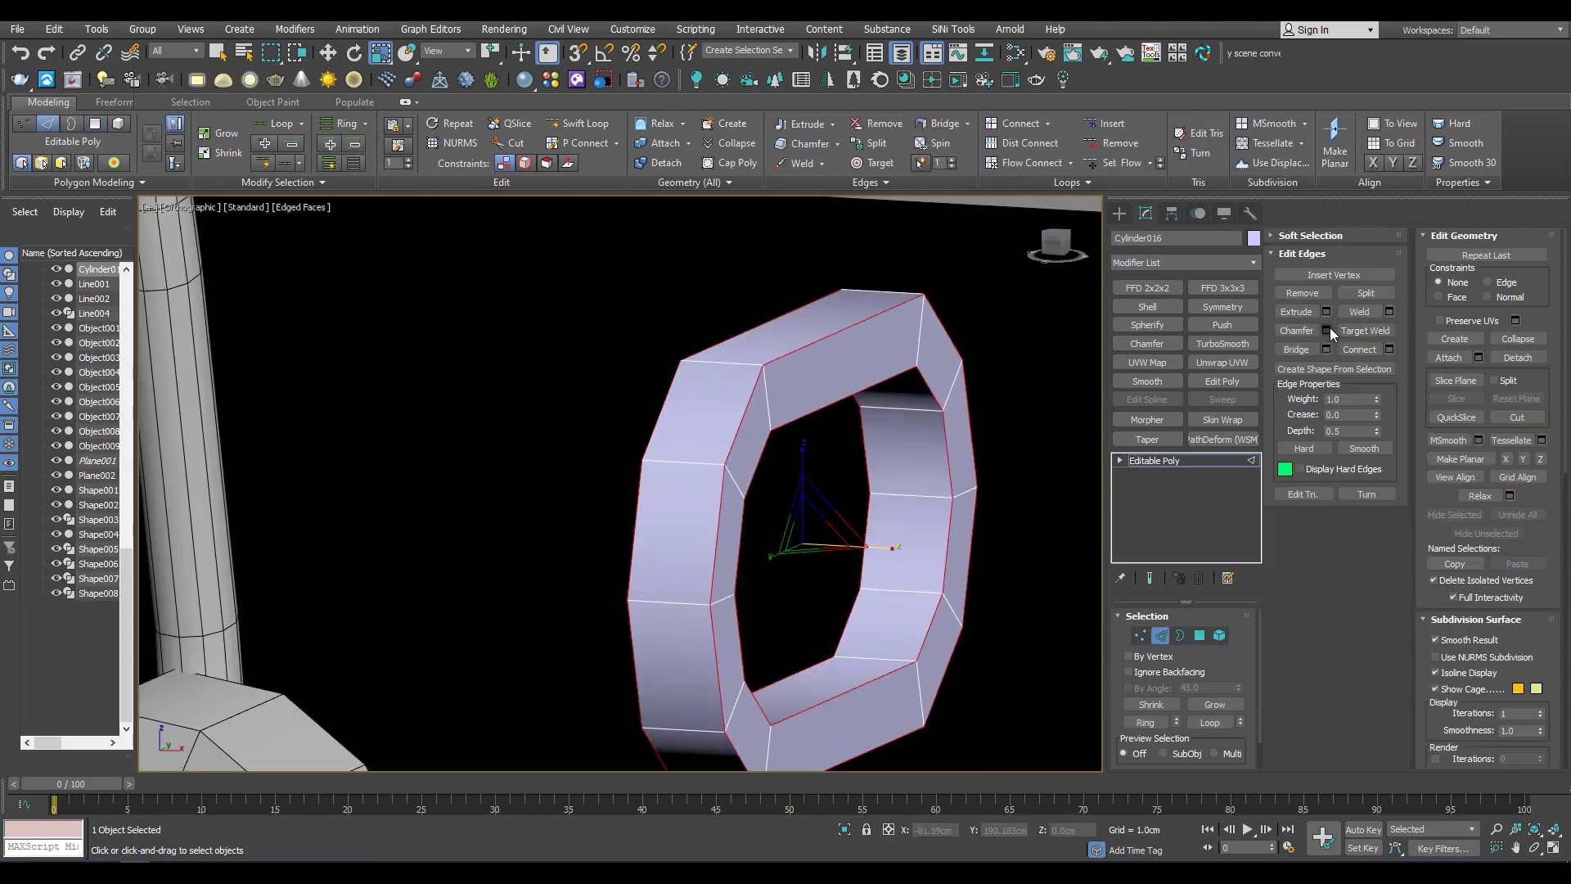
left_click(1329, 330)
left_click_drag(632, 516, 623, 217)
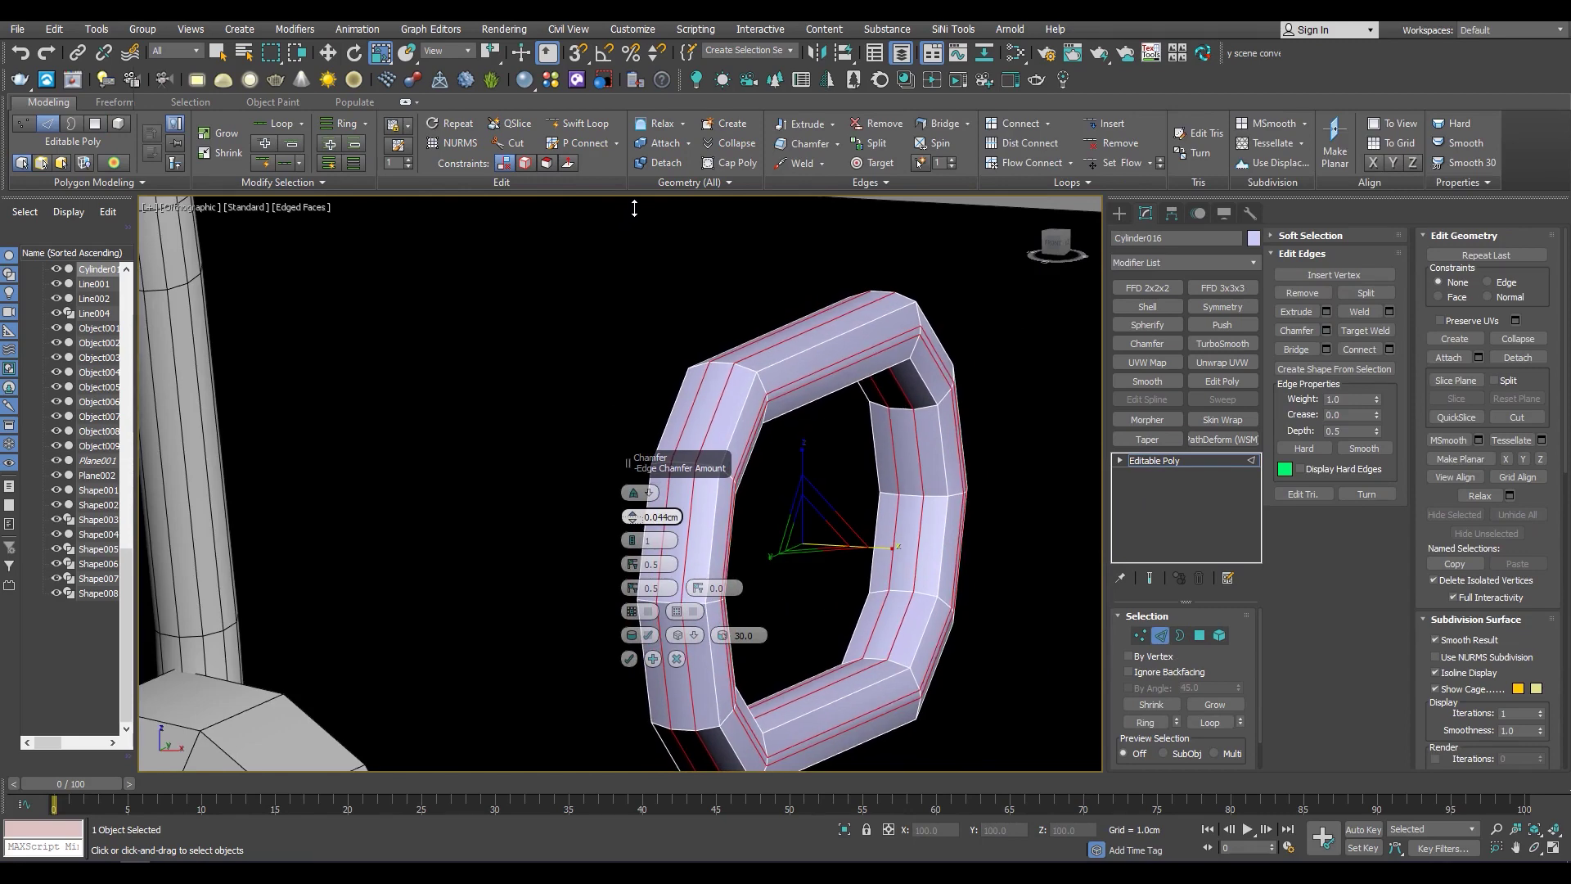
left_click(684, 460)
Orbit around the chamfered ring in vertex and edge modes to inspect it
scroll(772, 406, "up", 5)
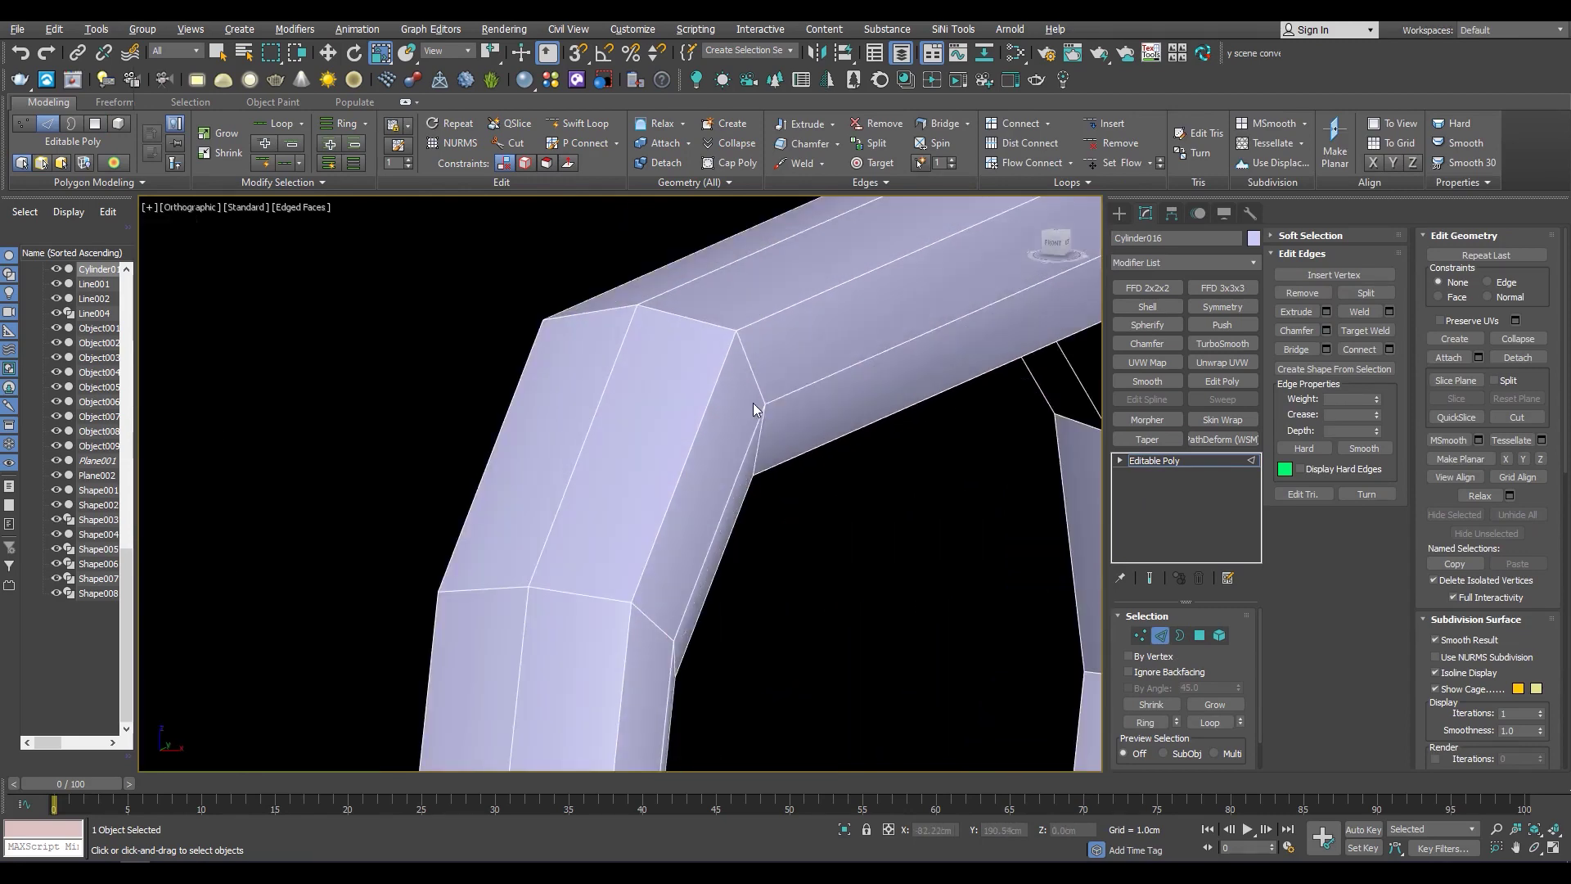
scroll(753, 402, "down", 5)
scroll(764, 405, "up", 5)
scroll(764, 405, "down", 3)
mouse_move(765, 405)
middle_mouse_down("alt")
mouse_move(589, 434)
mouse_move(785, 396)
middle_mouse_up("alt")
middle_click_drag(681, 417, 895, 549, "alt")
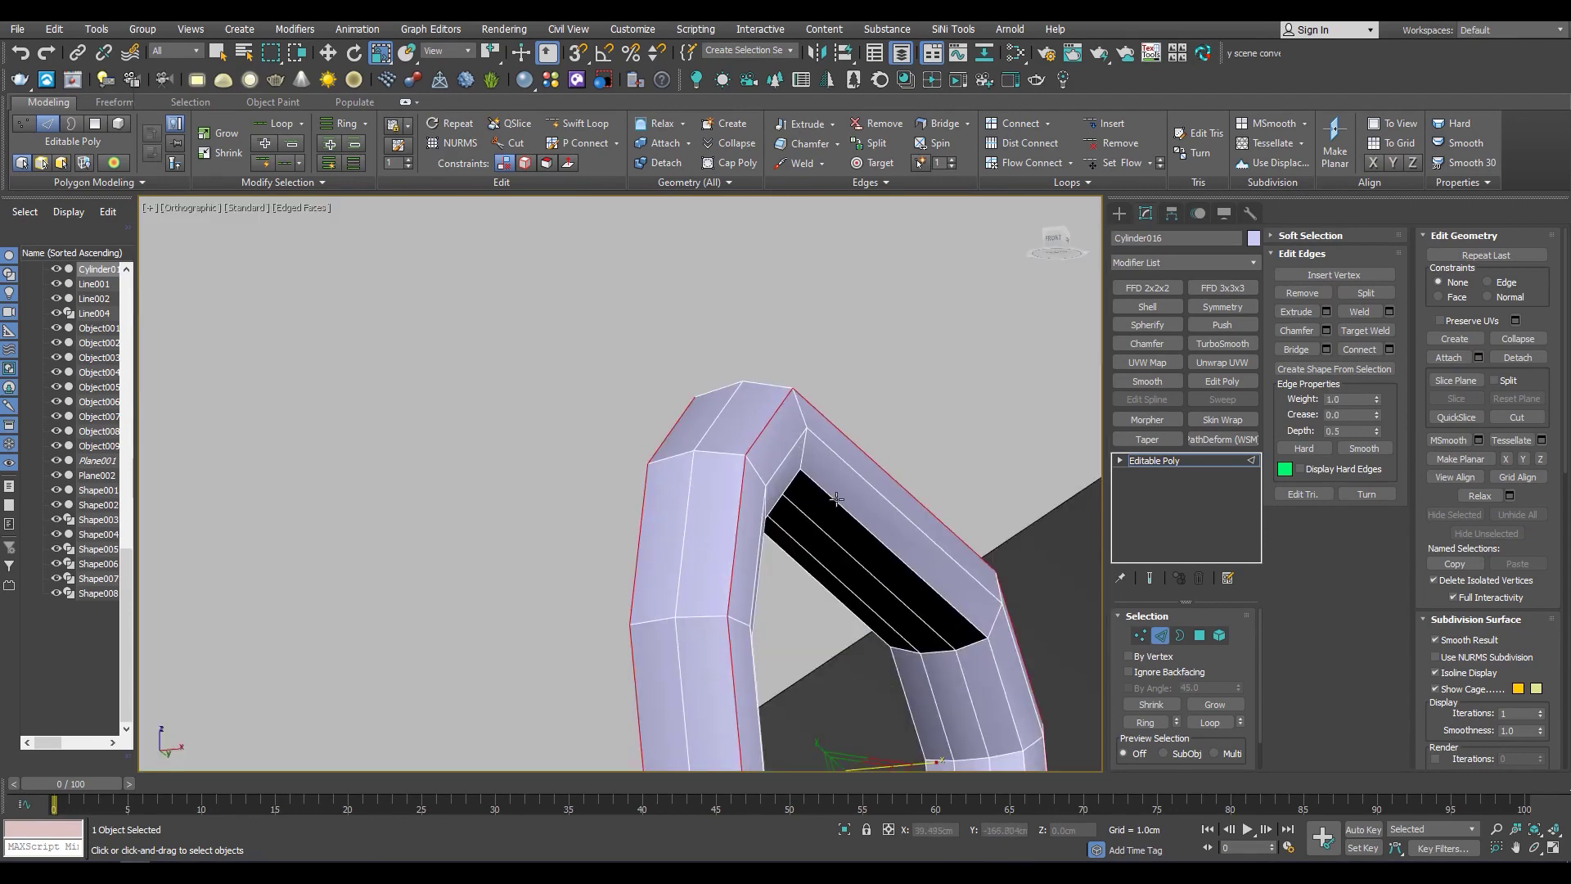
mouse_move(796, 562)
middle_mouse_down("alt")
mouse_move(930, 702)
mouse_move(910, 713)
middle_mouse_up("alt")
left_click(1140, 636)
key("2")
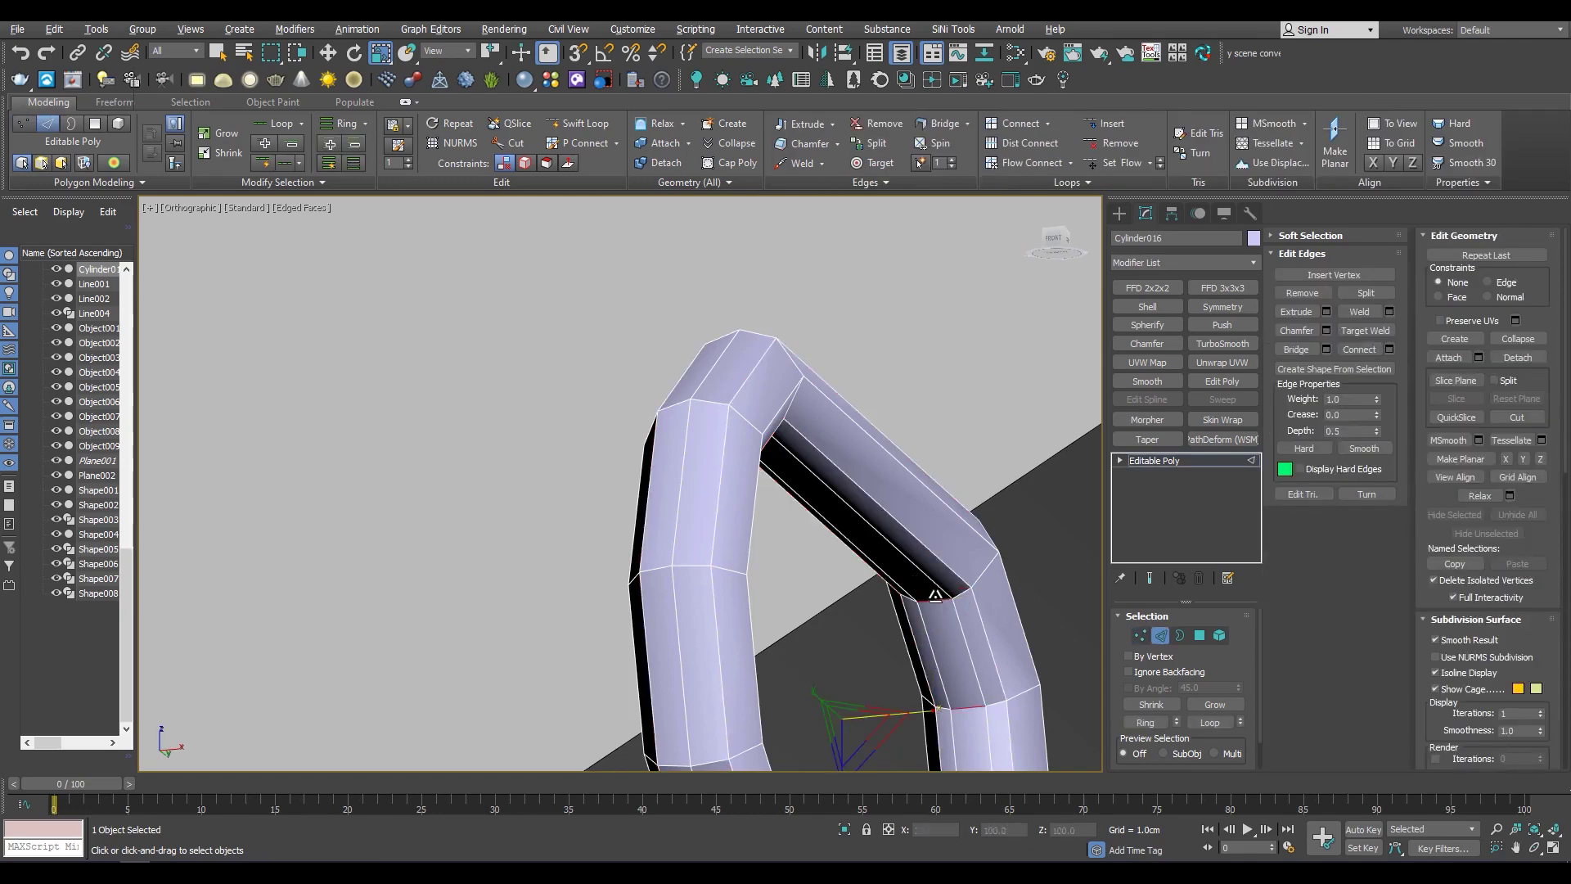
mouse_move(908, 714)
middle_mouse_down("alt")
mouse_move(722, 454)
mouse_move(926, 465)
middle_mouse_up("alt")
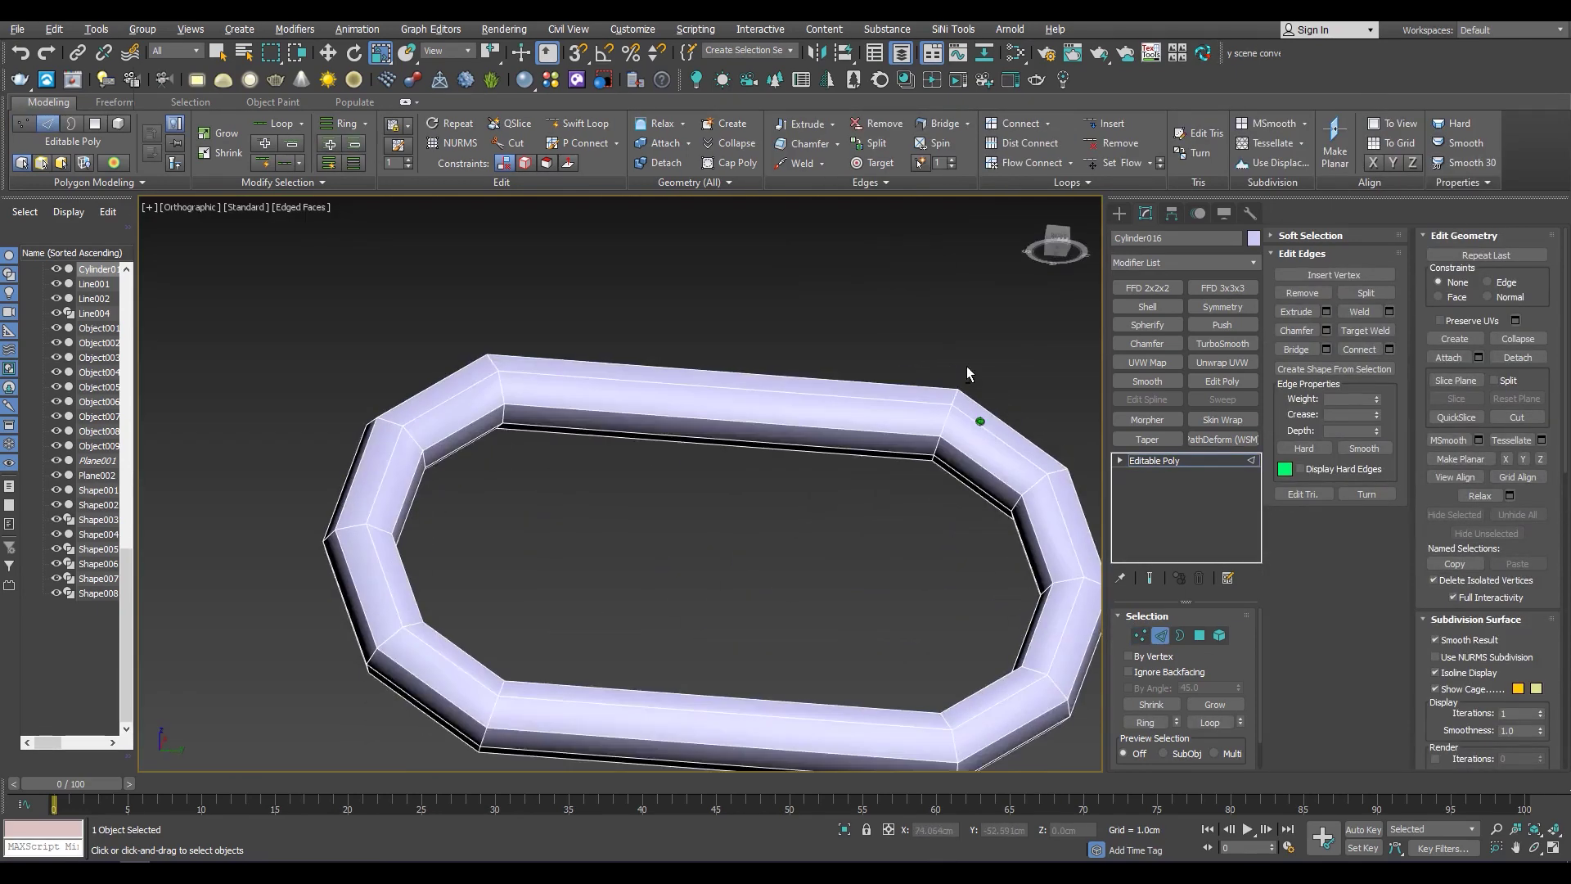
Add a TurboSmooth modifier at 1 iteration to the link
key("2")
scroll(926, 465, "down", 3)
left_click(1222, 343)
key("ctrl+z")
scroll(776, 455, "up", 3)
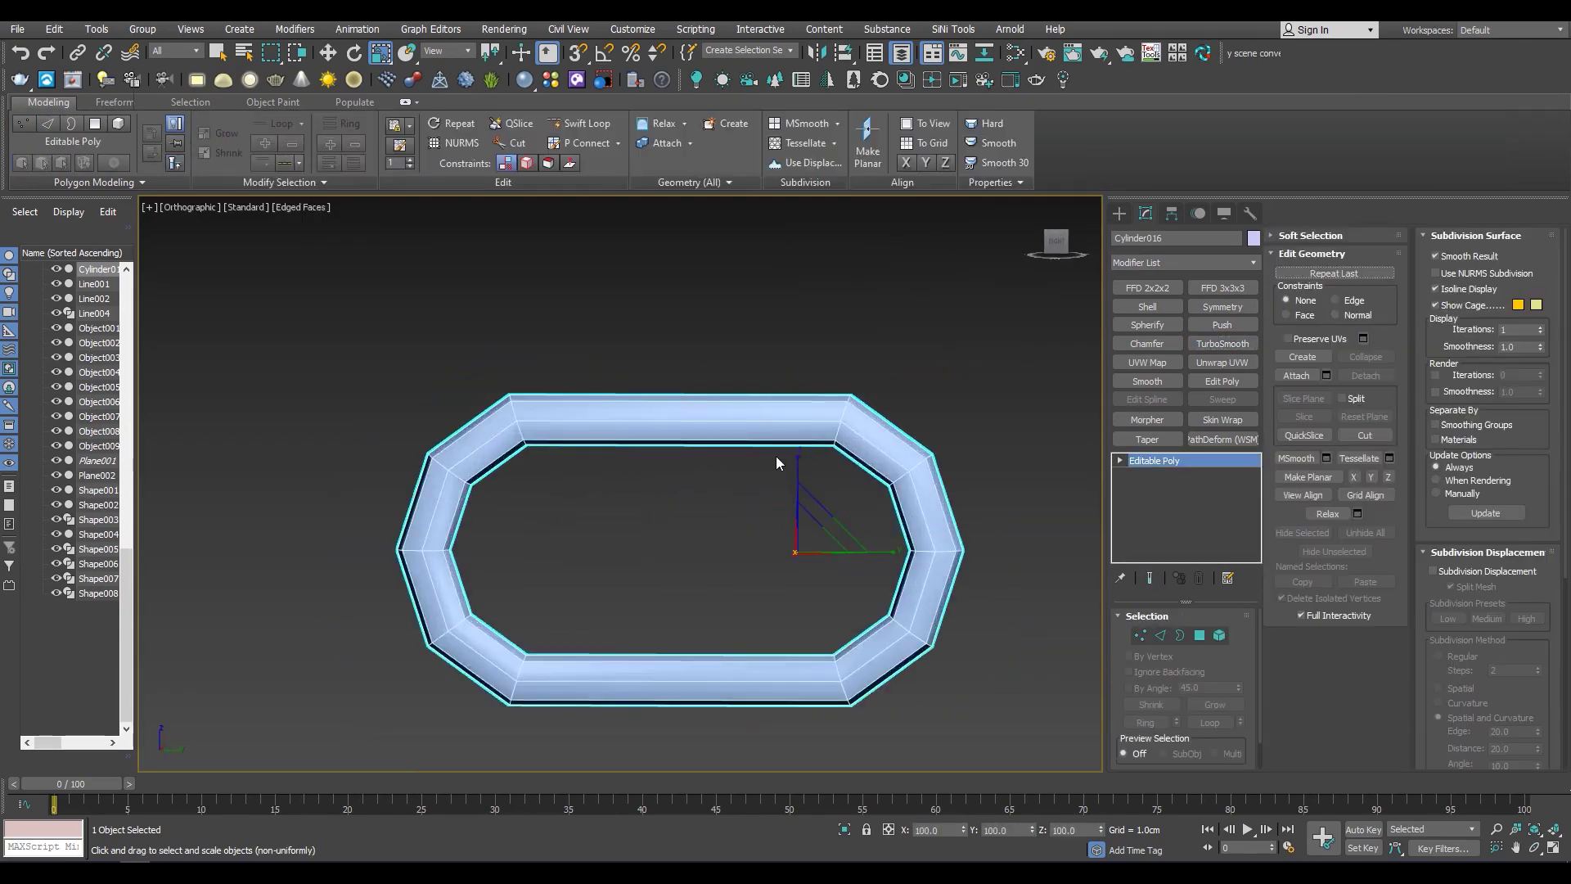
scroll(710, 502, "down", 1)
key("F3")
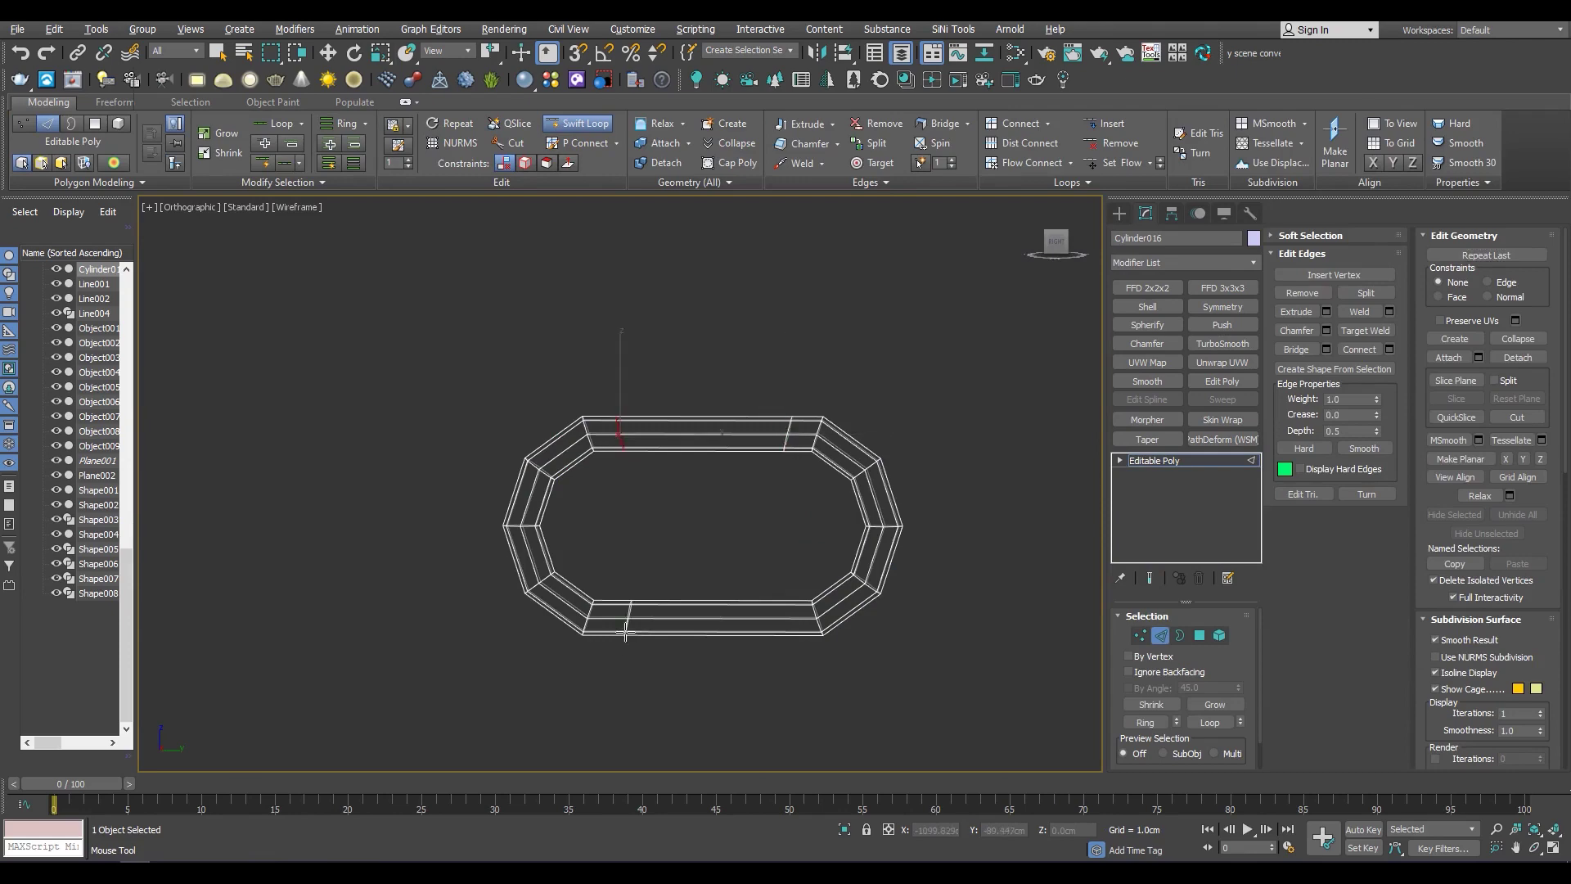
key("F3")
key("ctrl+y")
middle_click_drag(726, 469, 710, 420, "alt")
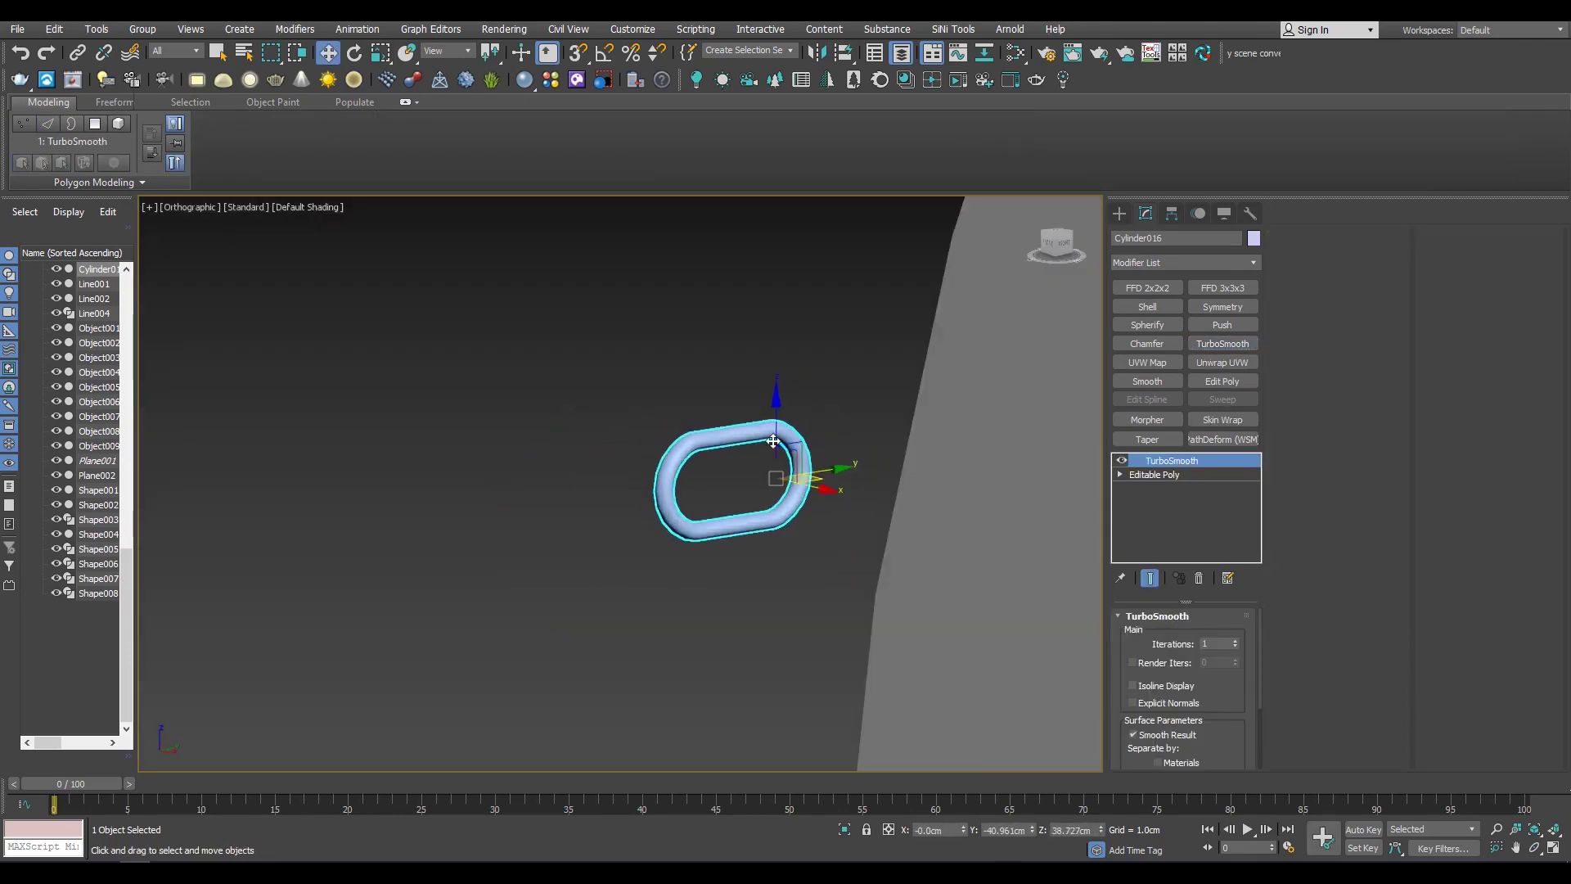
Rotate the smoothed link upright in the side view
scroll(710, 420, "up", 3)
key("ctrl+z")
key("t")
key("alt+w")
key("alt+w")
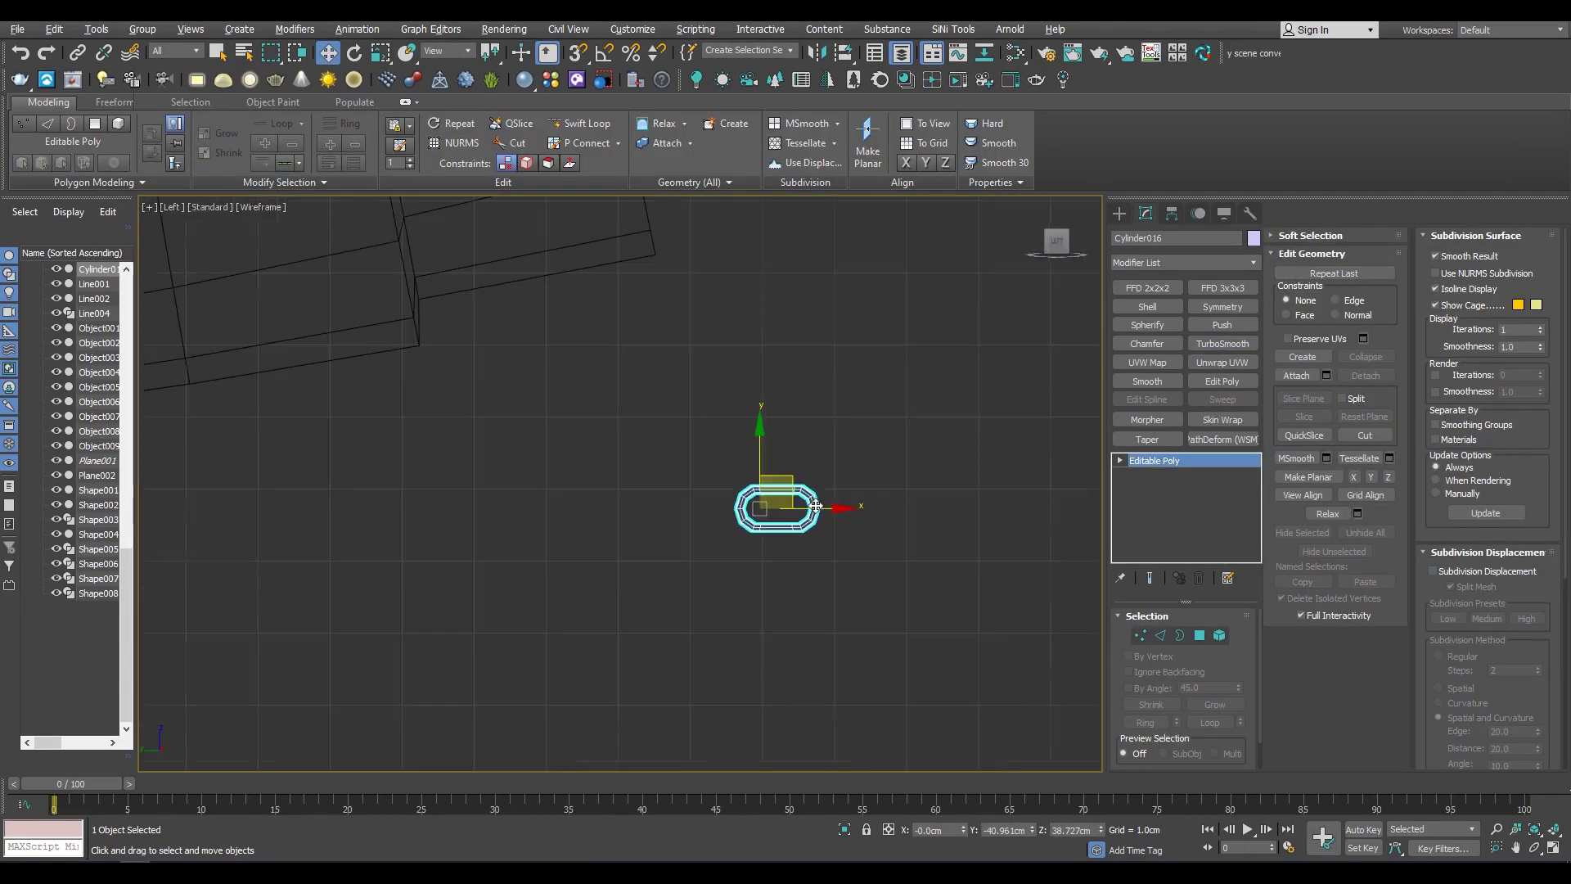
scroll(773, 483, "up", 3)
key("e")
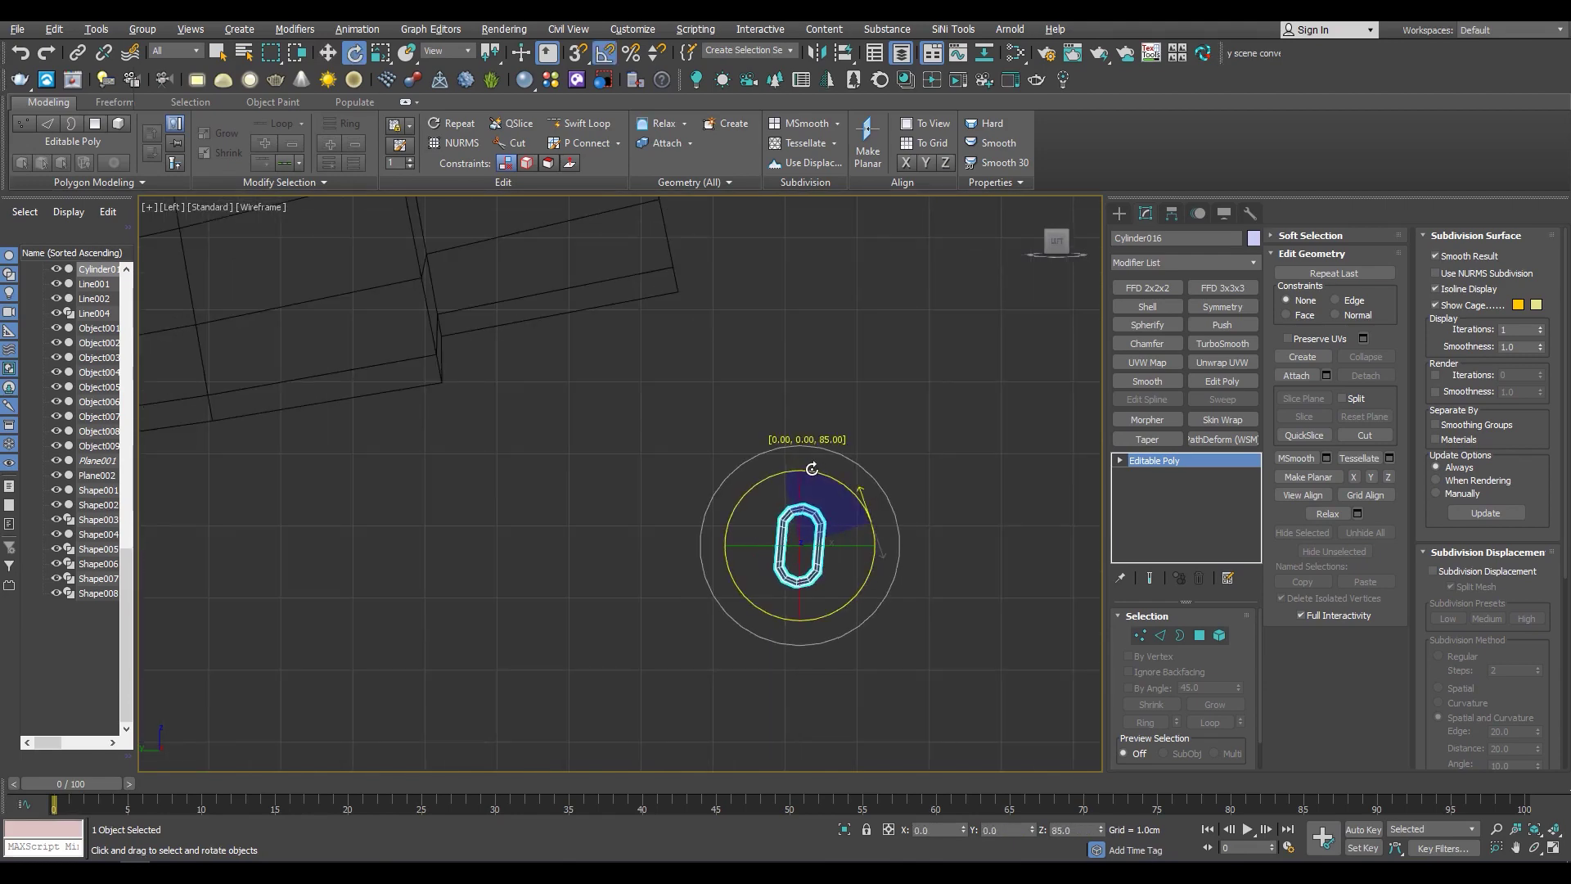
scroll(812, 469, "down", 5)
middle_click_drag(832, 460, 949, 467)
key("w")
scroll(747, 435, "up", 5)
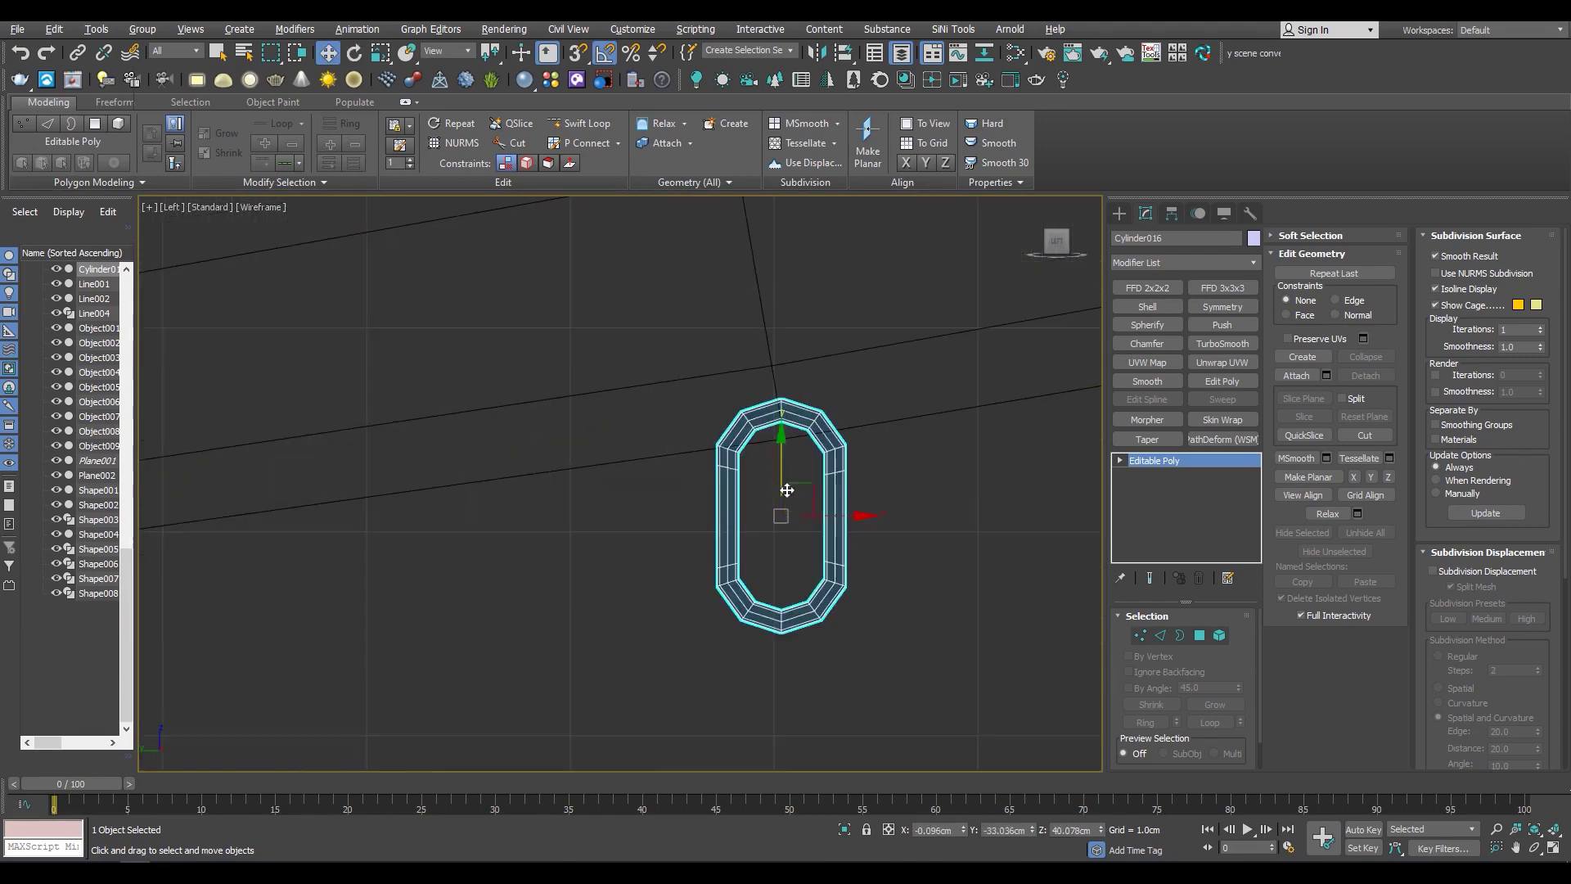
left_click_drag(803, 515, 757, 515)
Shift-drag a copy of the link downward and nudge it into the first
key("Return")
key("w")
left_click_drag(782, 516, 782, 655)
key("alt+w")
key("alt+w")
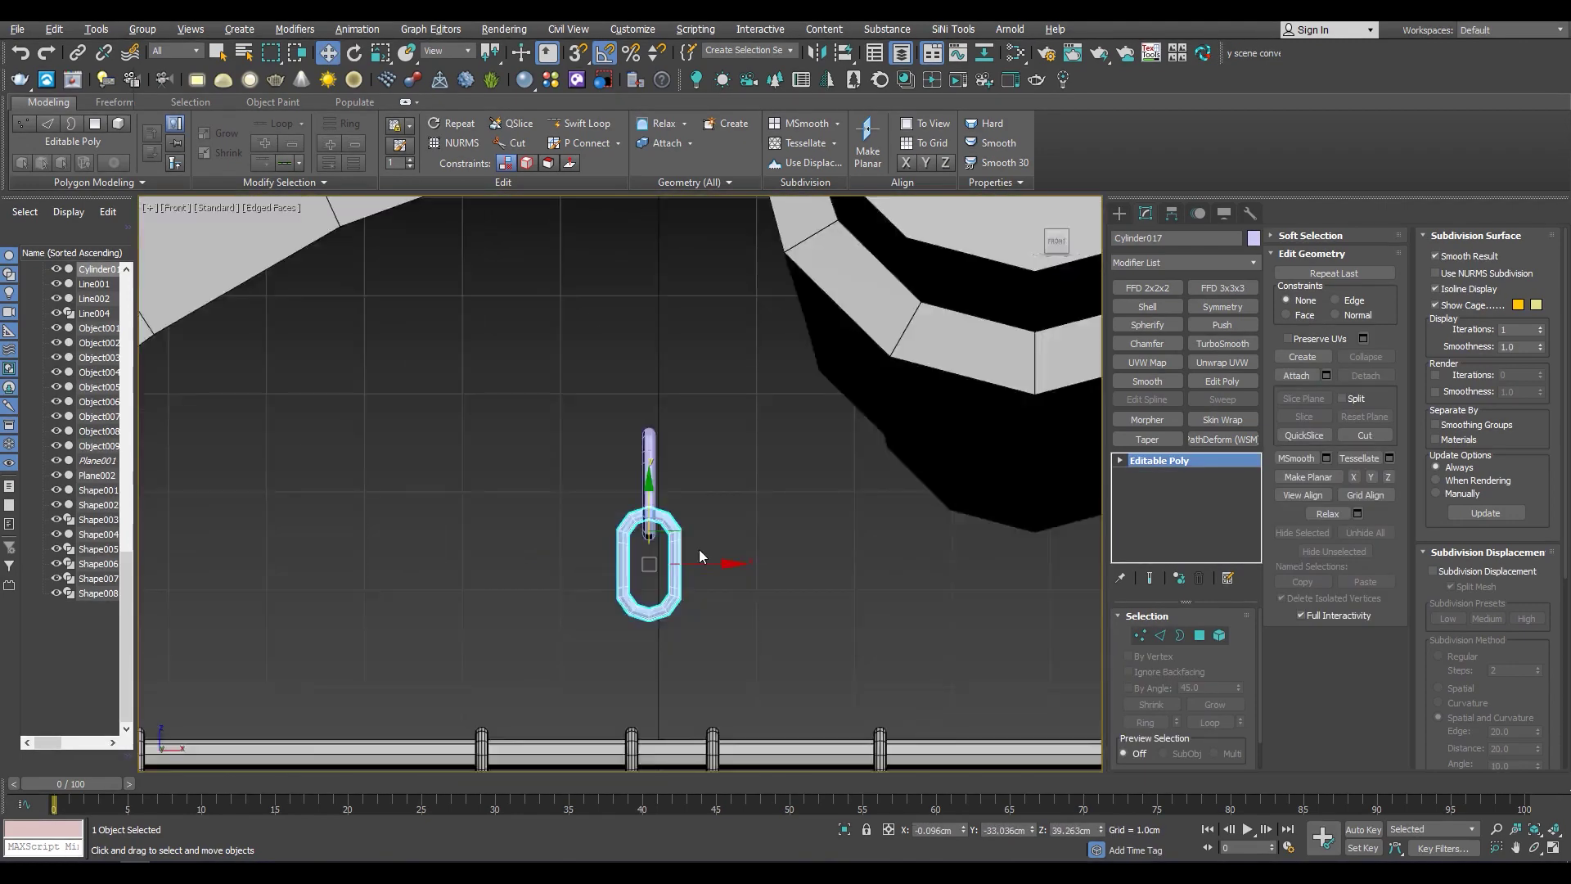
key("alt+q")
key("alt+q")
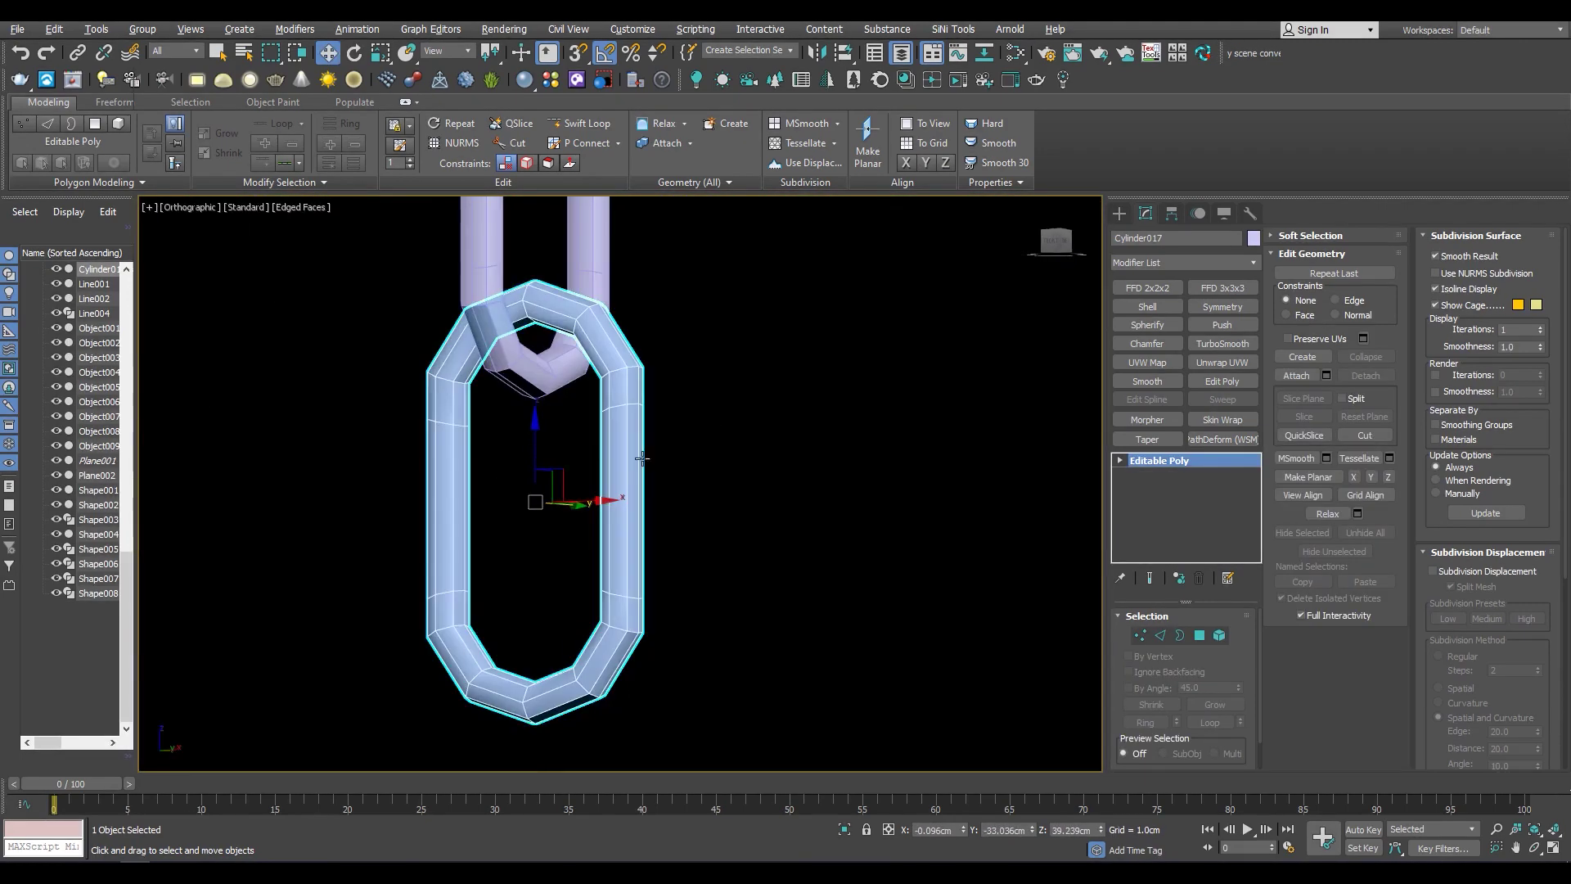
left_click_drag(557, 483, 557, 495)
key("alt+w")
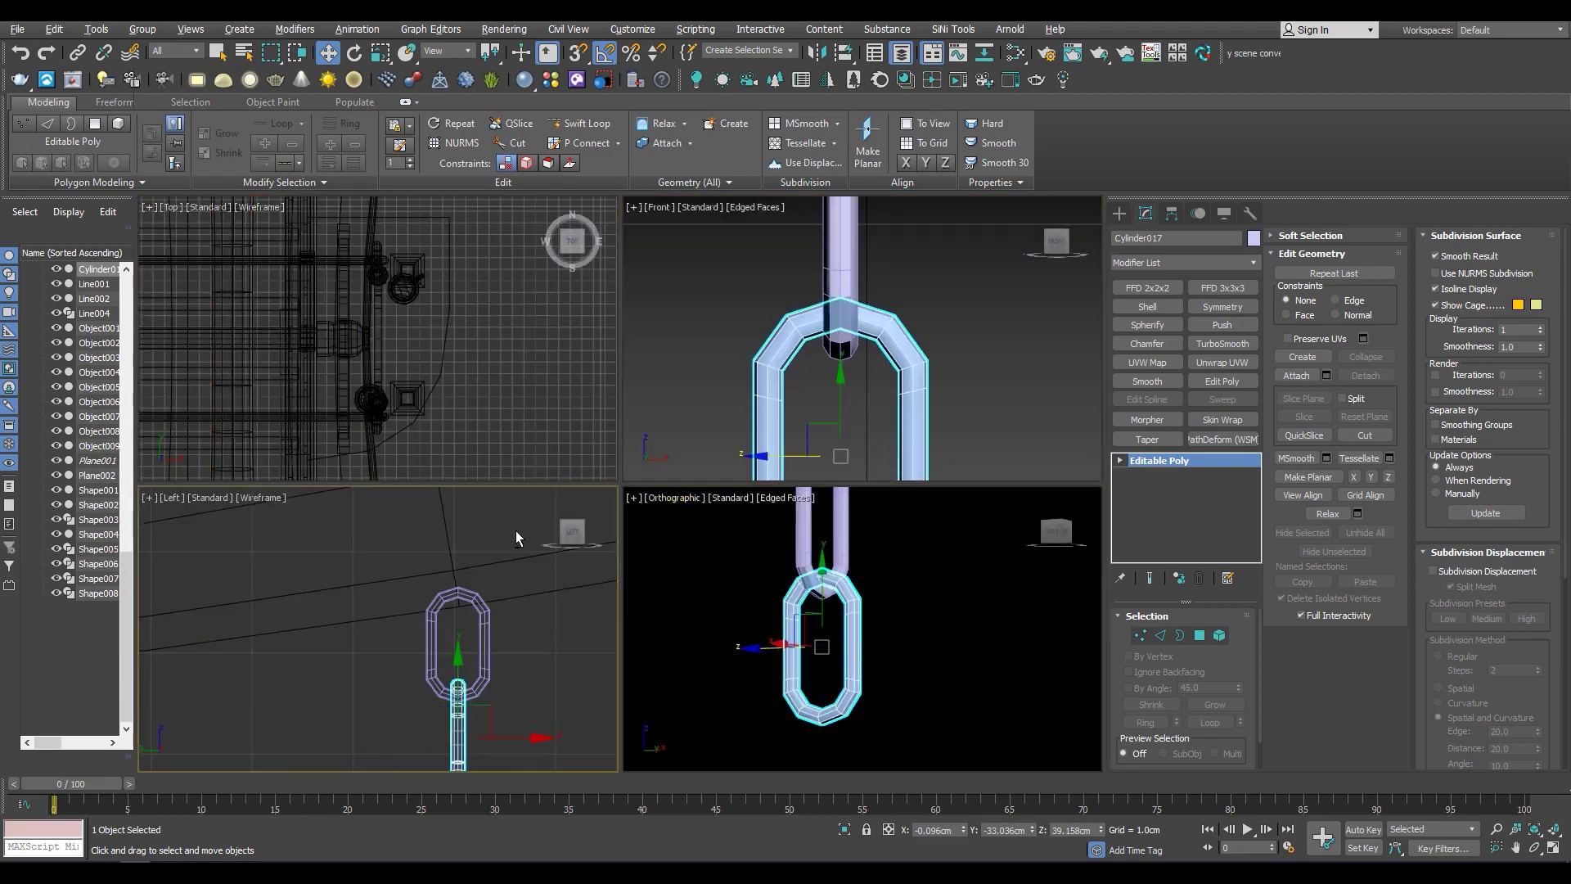
key("alt+w")
Clone another link downward and rotate the lower link 90 degrees to interlock
left_click_drag(717, 482, 717, 630, "shift")
key("Return")
key("alt+w")
left_click(672, 514)
key("alt+w")
scroll(655, 508, "up", 2)
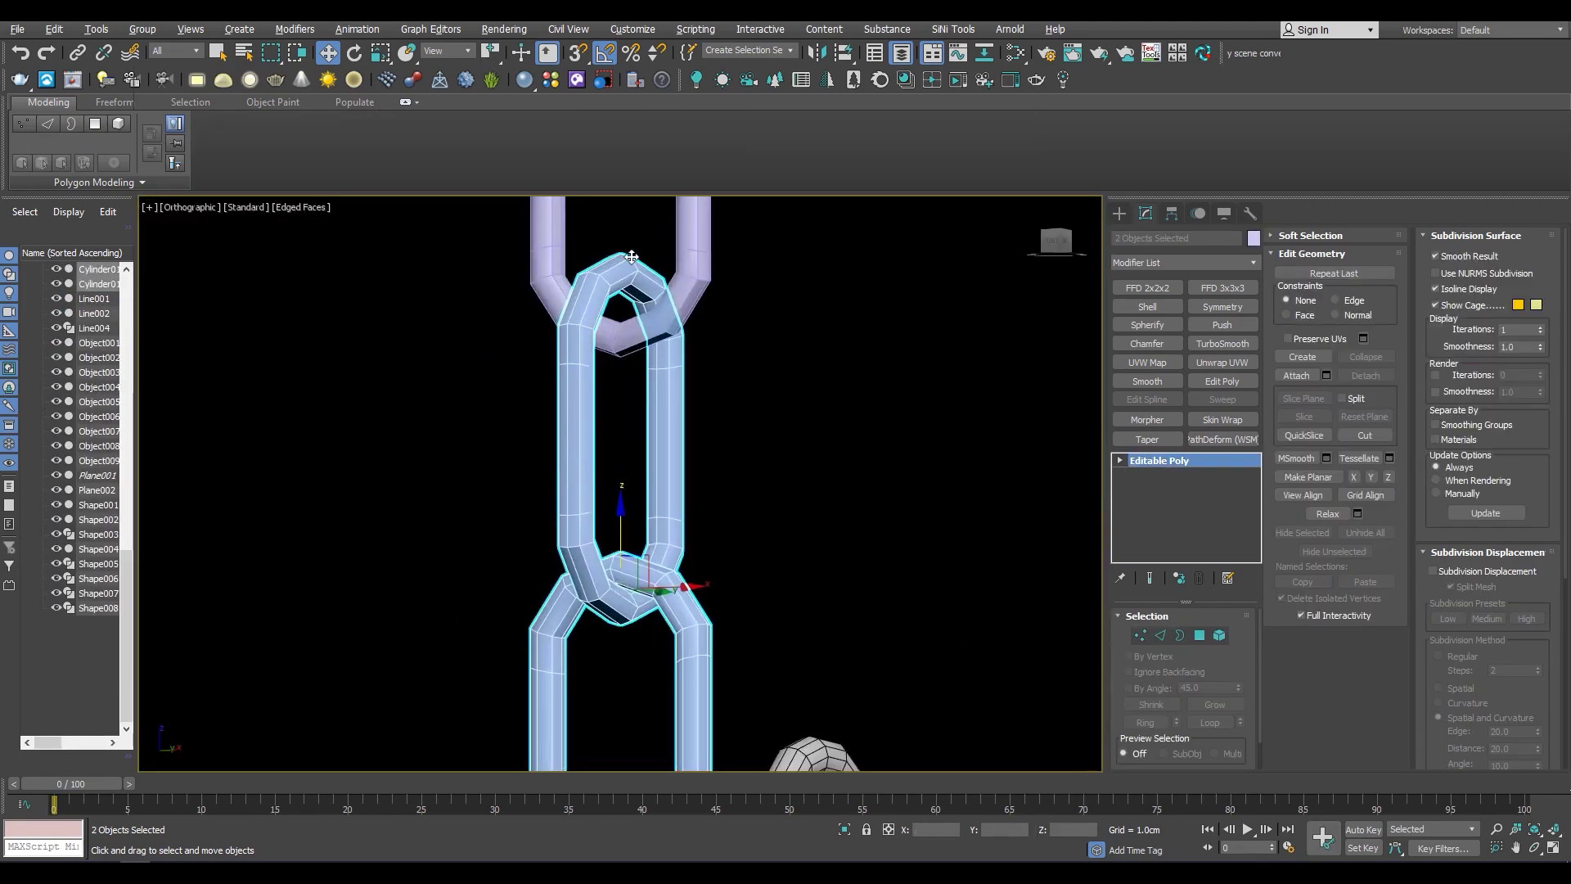
scroll(616, 384, "up", 4)
key("e")
scroll(616, 384, "down", 5)
left_click_drag(589, 524, 630, 523)
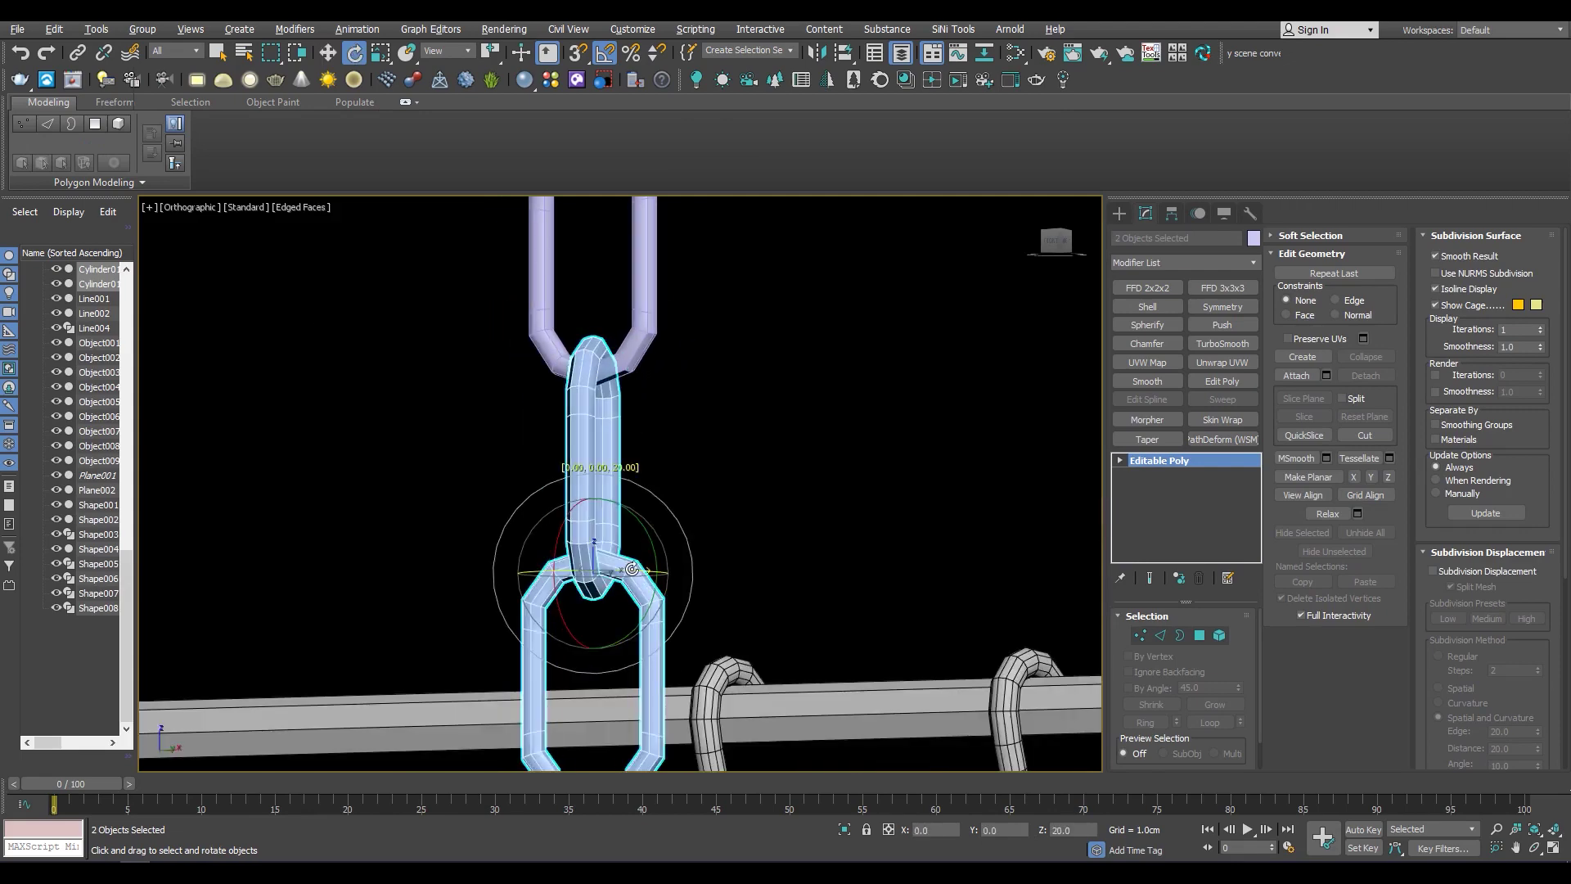
scroll(542, 315, "down", 5)
scroll(542, 315, "down", 3)
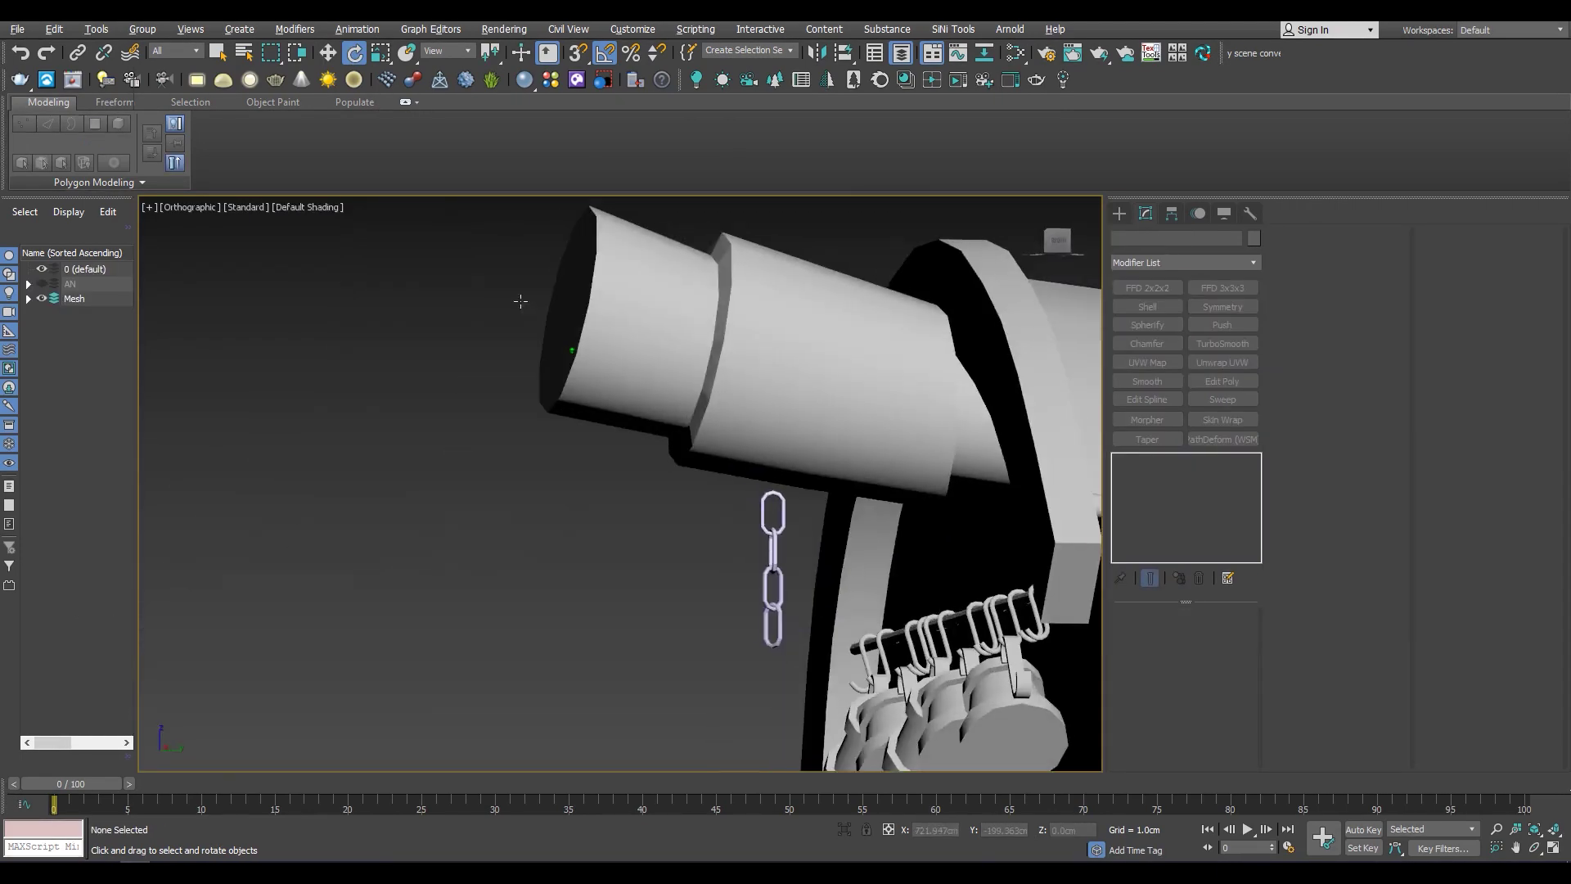
Select all four chain links and give them a black object colour
left_click_drag(526, 431, 631, 562)
left_click(1253, 237)
left_click(854, 368)
left_click(909, 532)
key("m")
left_click(1111, 162)
Review the chain in maximized front and side views, then open the awning cylinder's quad menu
scroll(565, 488, "up", 3)
key("alt+w")
key("alt+w")
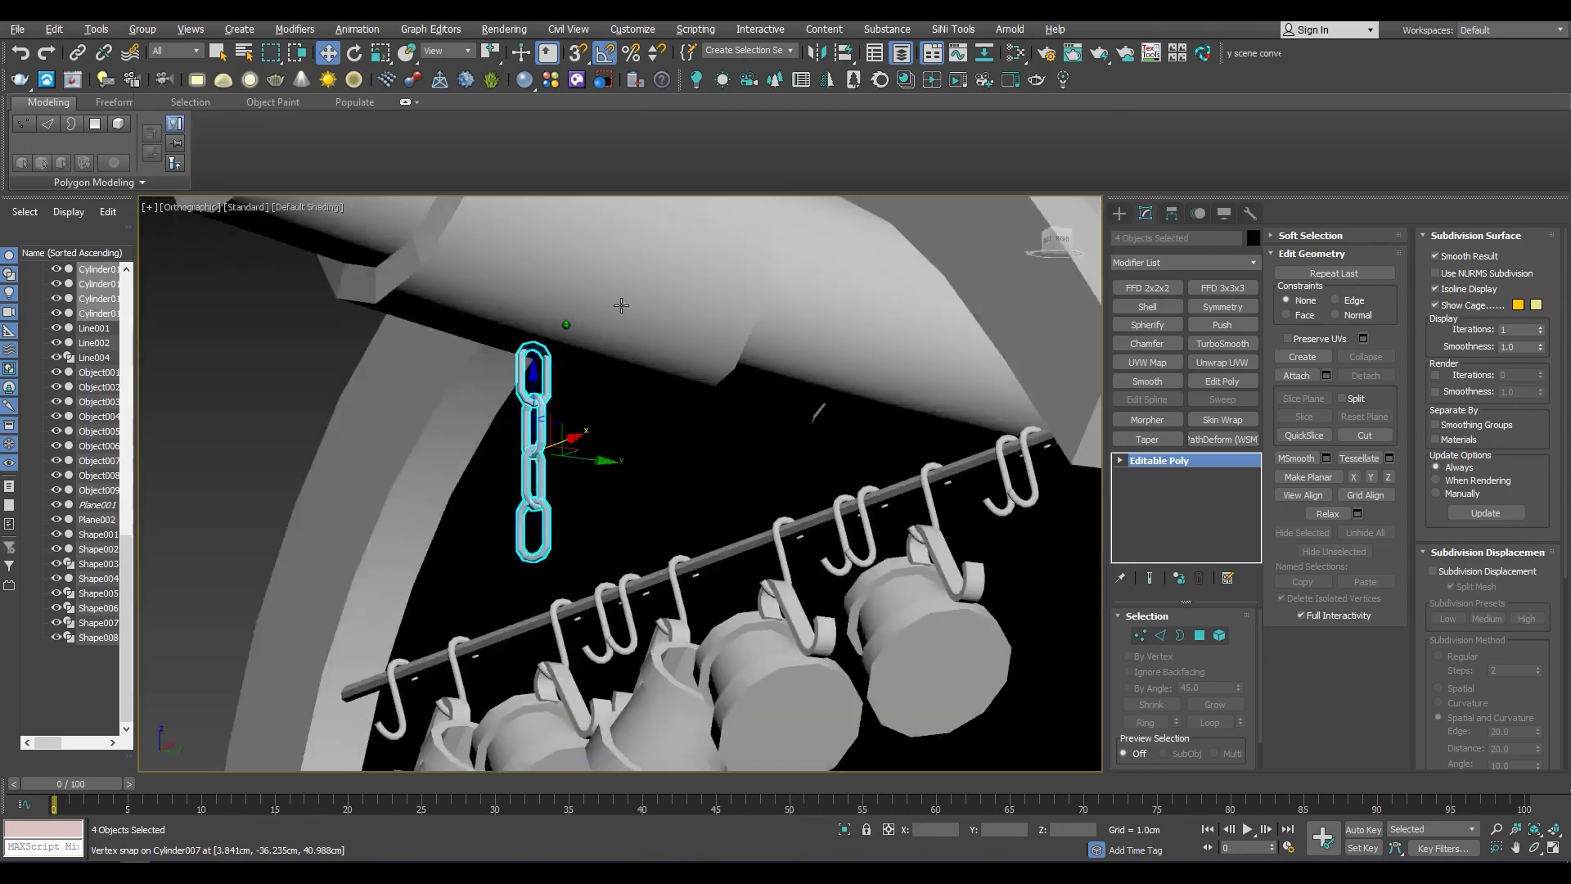
mouse_move(621, 306)
middle_mouse_down("alt")
mouse_move(544, 281)
mouse_move(660, 390)
mouse_move(551, 363)
middle_mouse_up("alt")
key("F4")
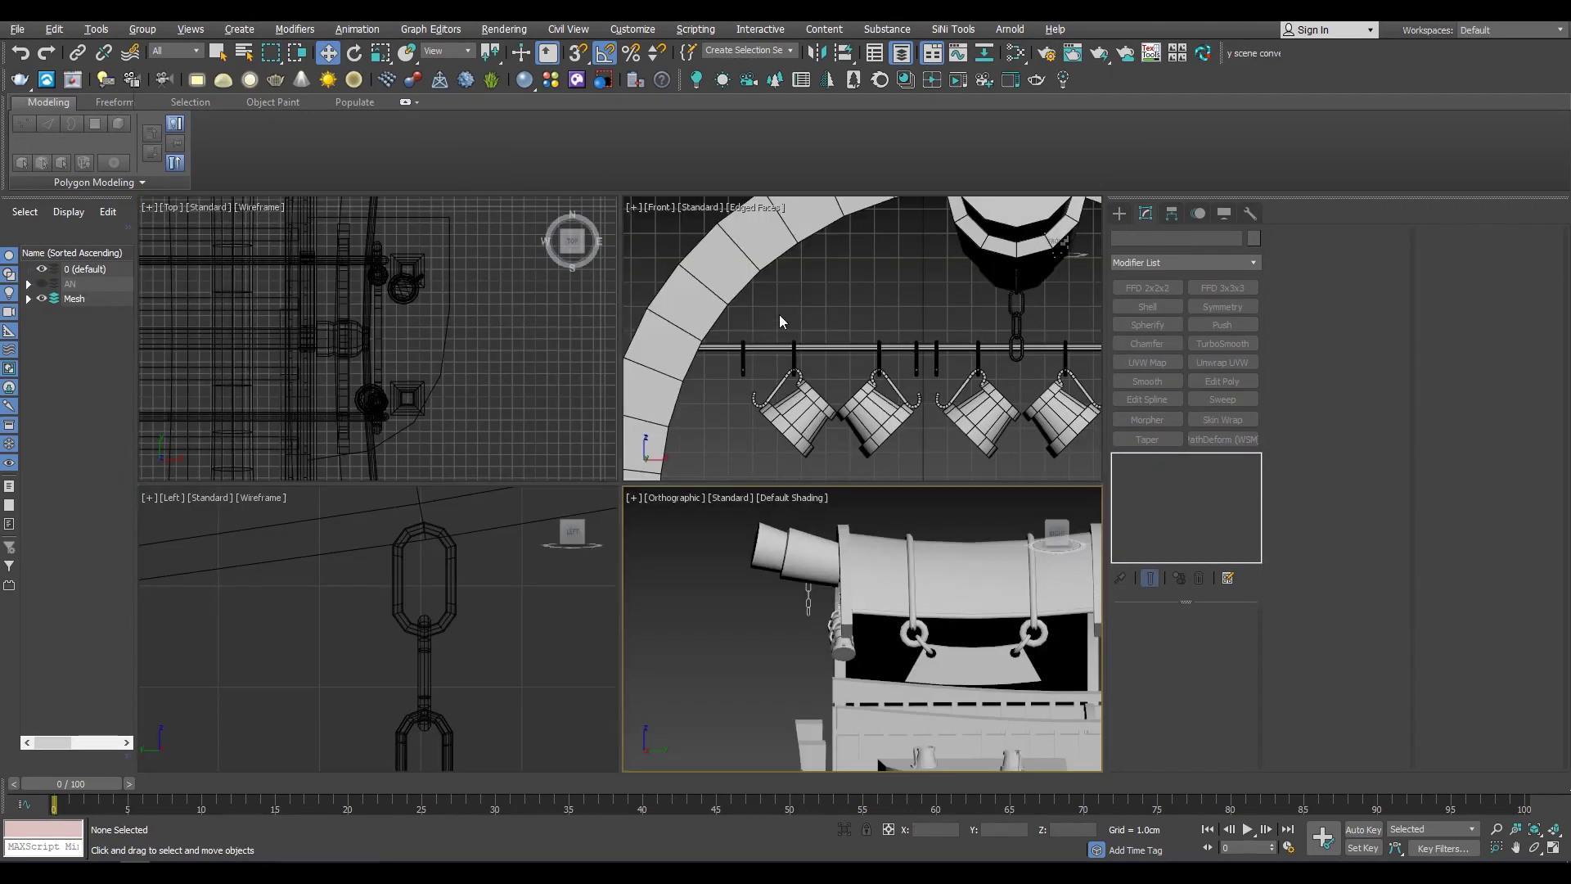
left_click(516, 469)
key("alt+w")
key("F3")
scroll(594, 485, "down", 5)
scroll(594, 485, "up", 3)
scroll(699, 466, "down", 3)
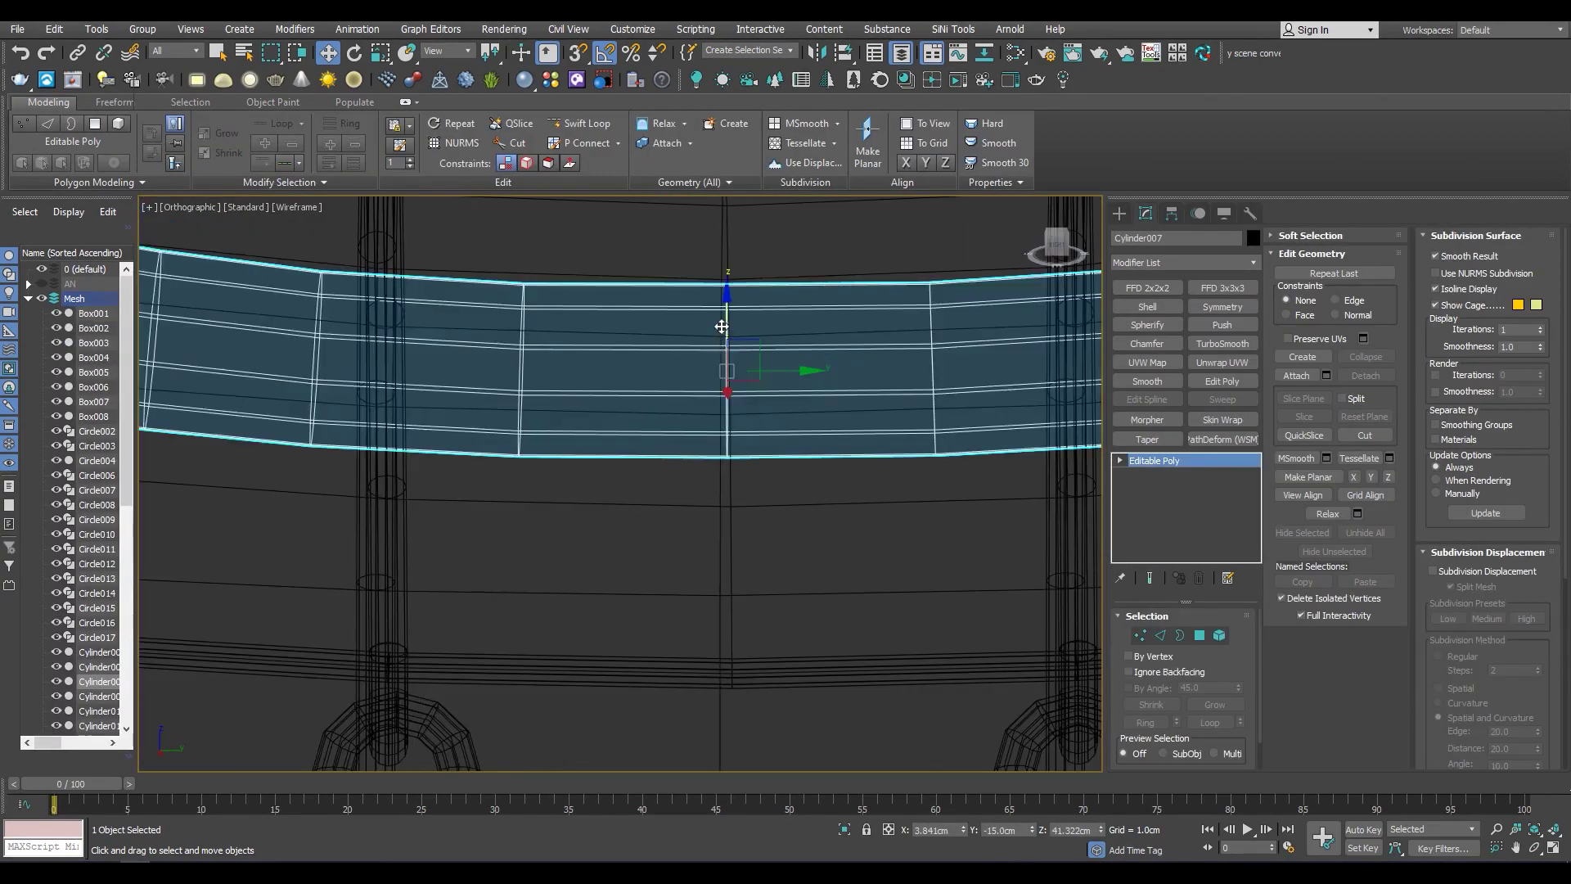
right_click(724, 319)
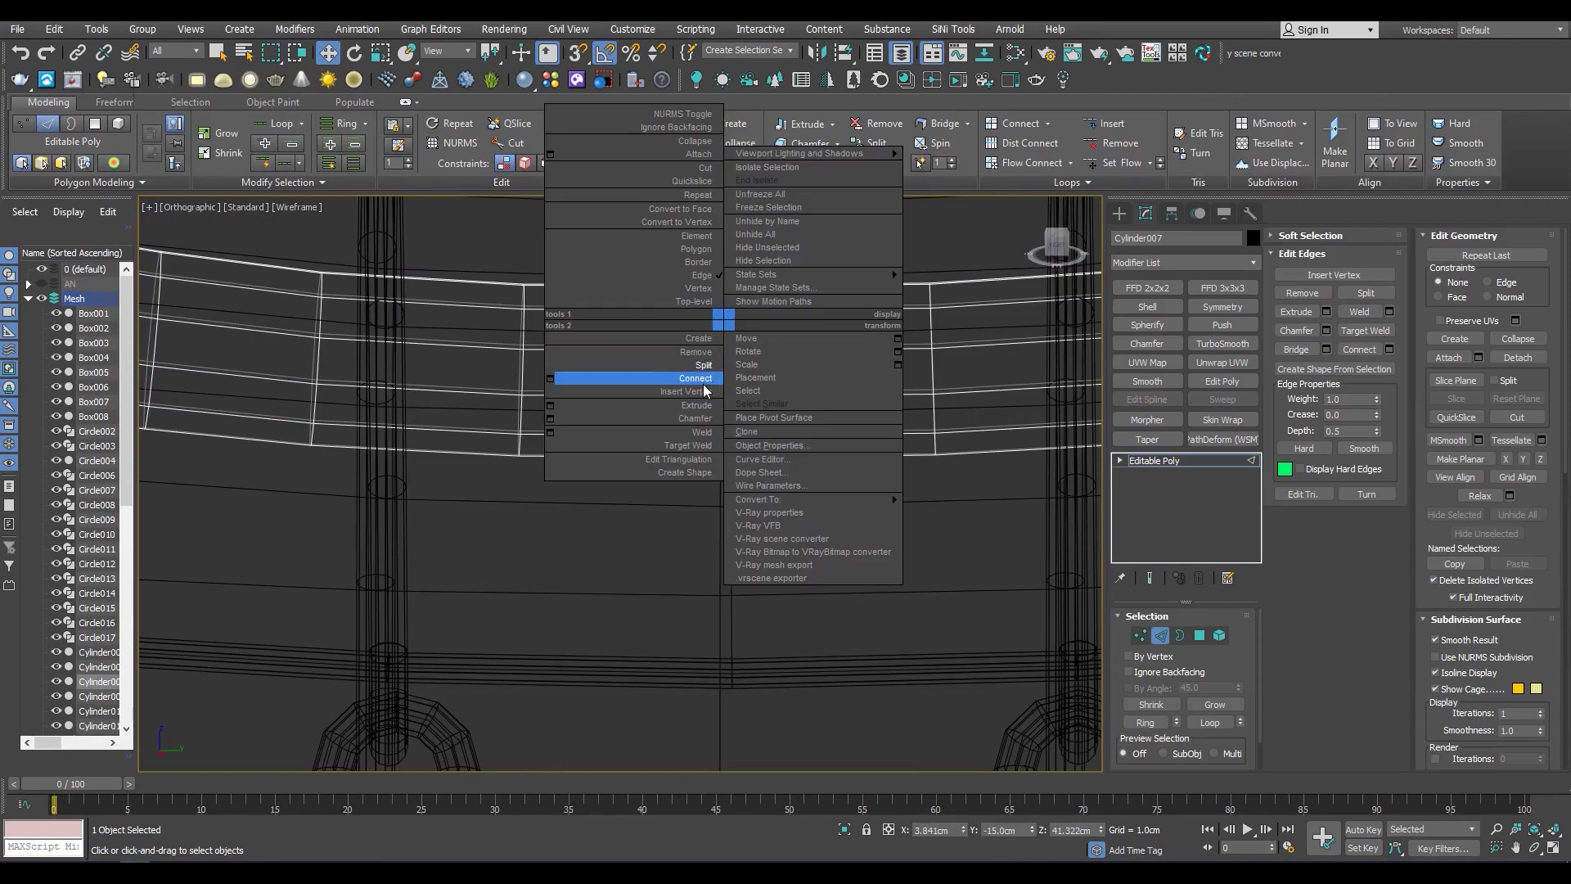
left_click(1222, 306)
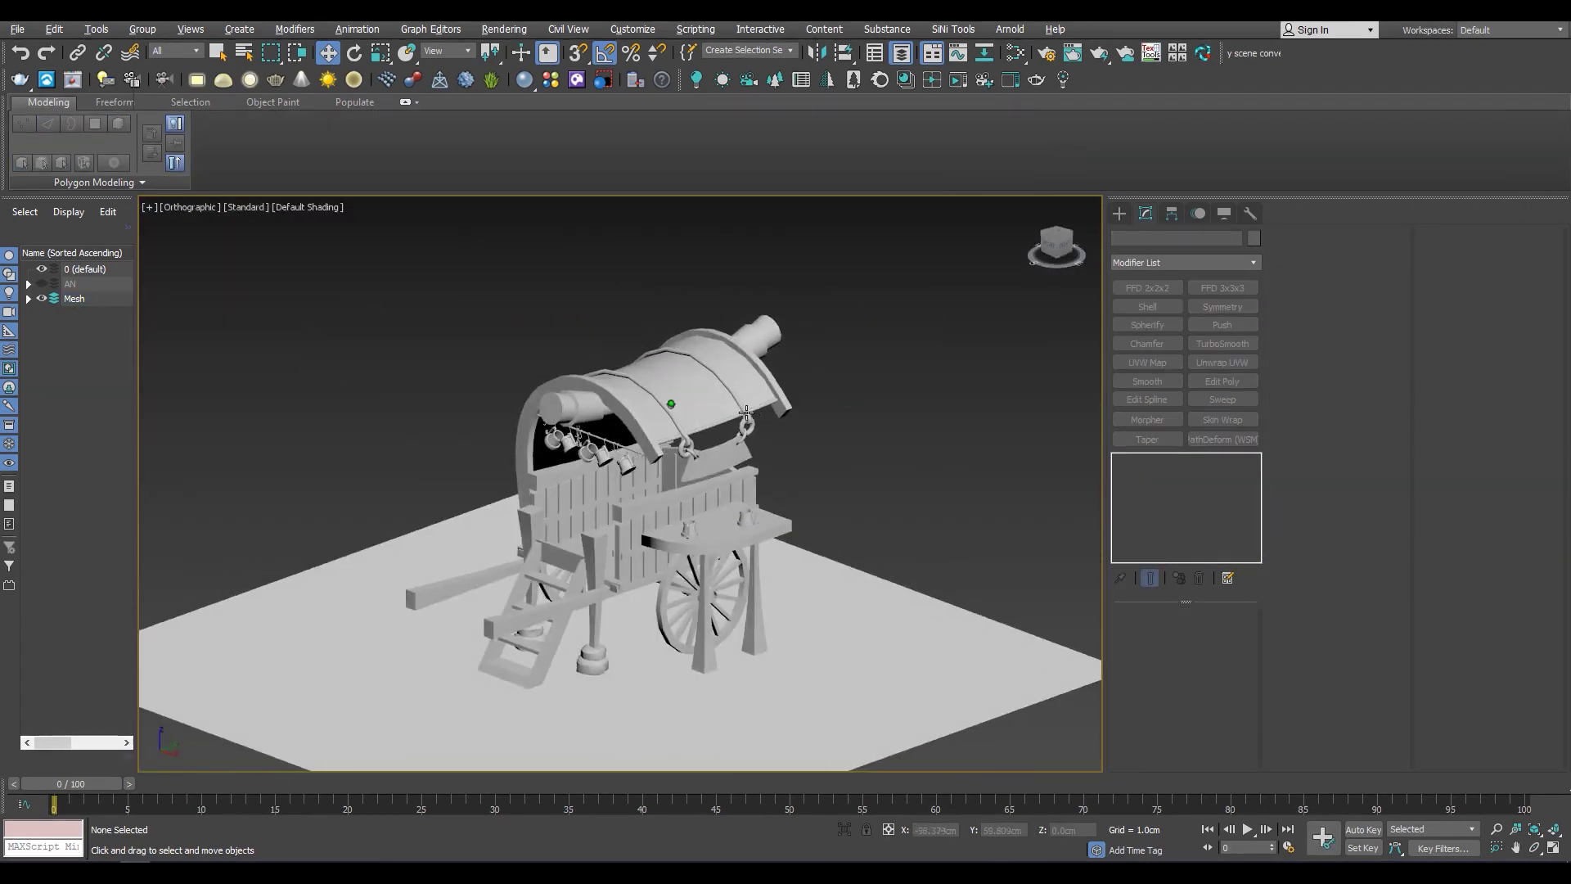
middle_click_drag(746, 412, 487, 391, "alt")
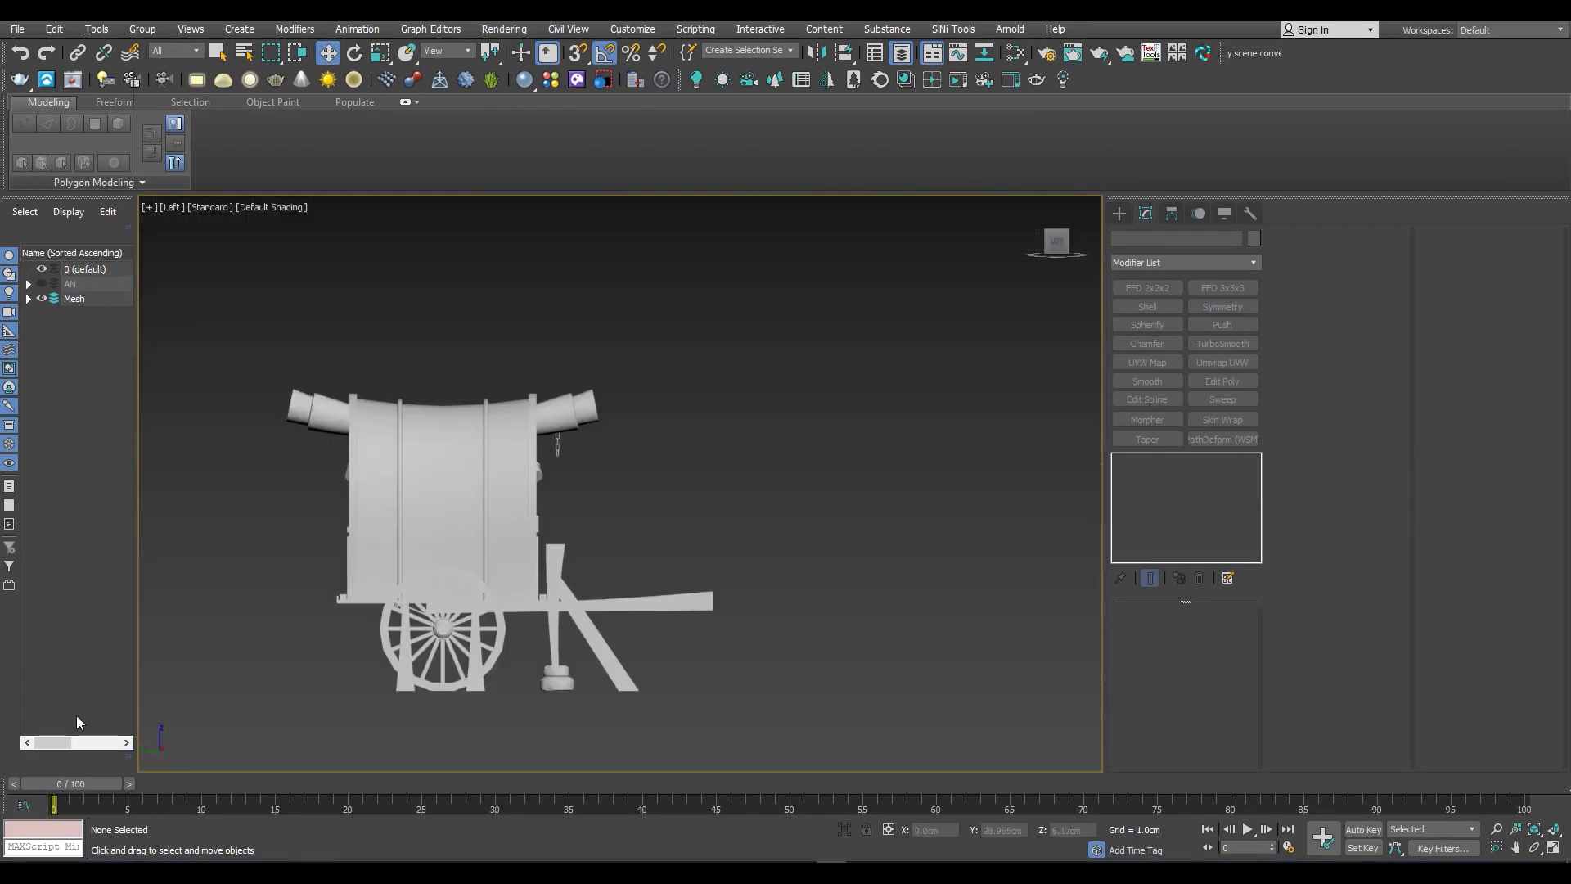
Draw a new cylinder directly below the hanging chain
scroll(620, 425, "up", 4)
scroll(620, 424, "up", 3)
middle_click_drag(646, 615, 827, 594)
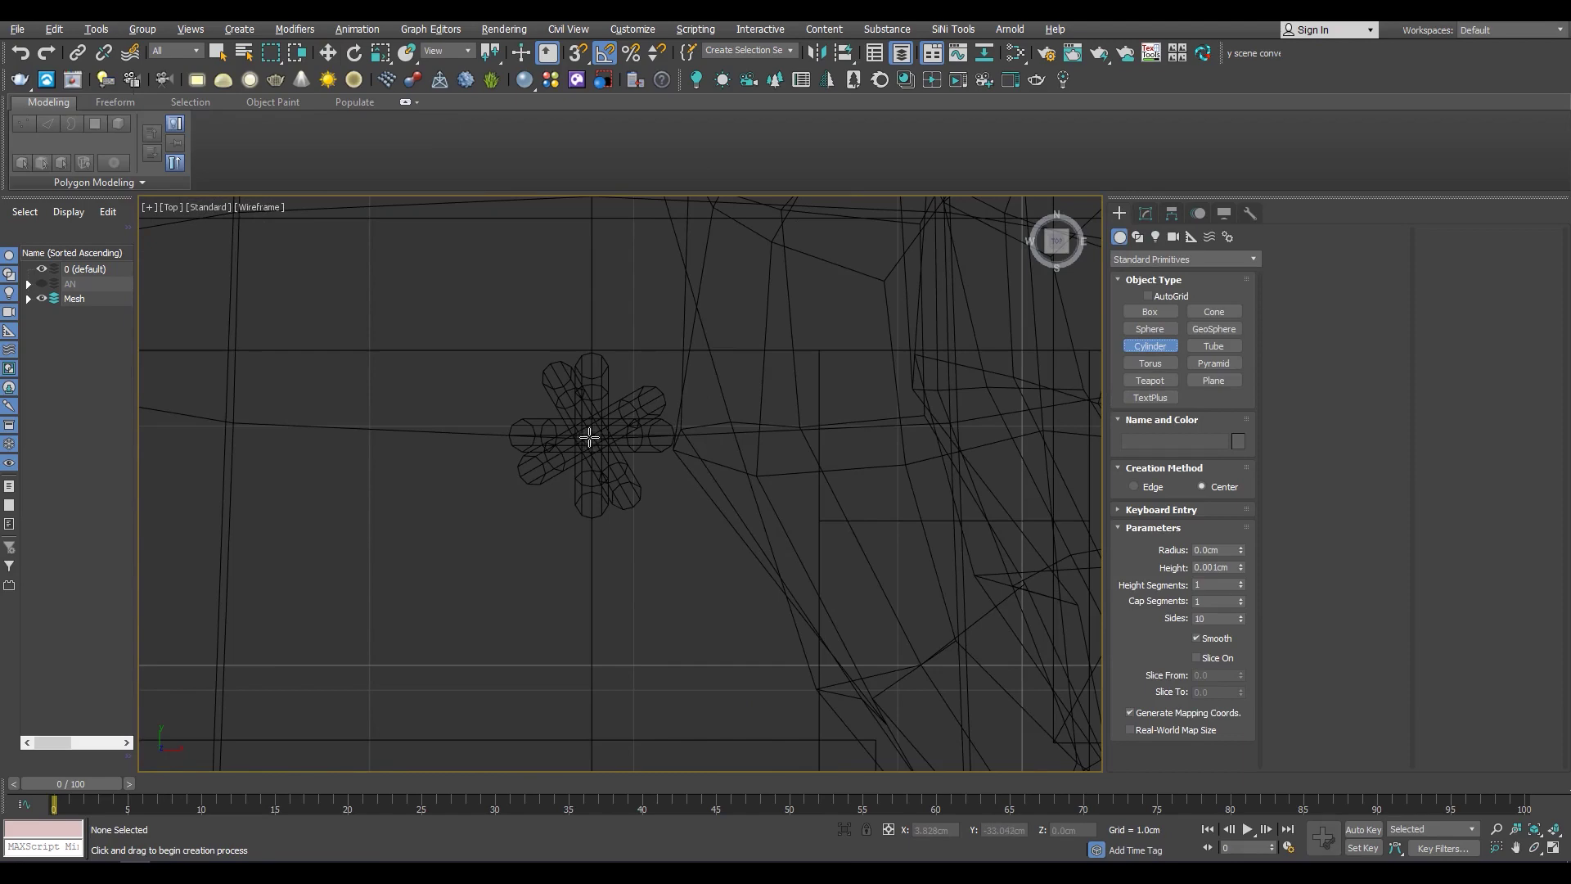
left_click_drag(589, 438, 635, 614)
left_click(631, 572)
left_click(1146, 213)
Make the disc a thin 0.18cm high and view it from above with edges shown
double_click(1213, 704)
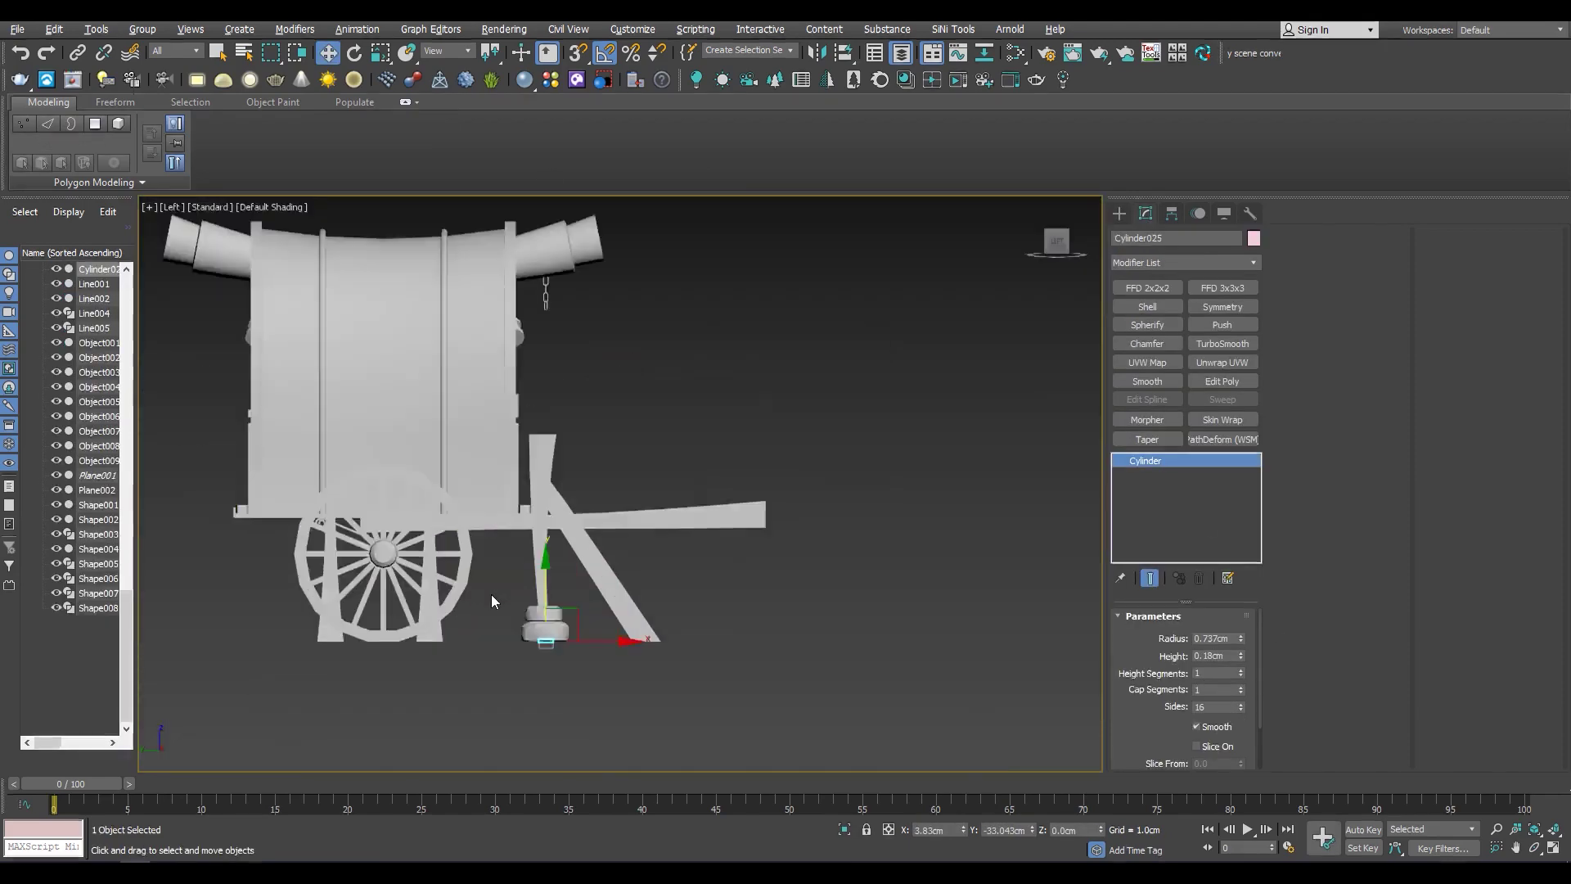
scroll(575, 307, "down", 3)
scroll(524, 458, "up", 6)
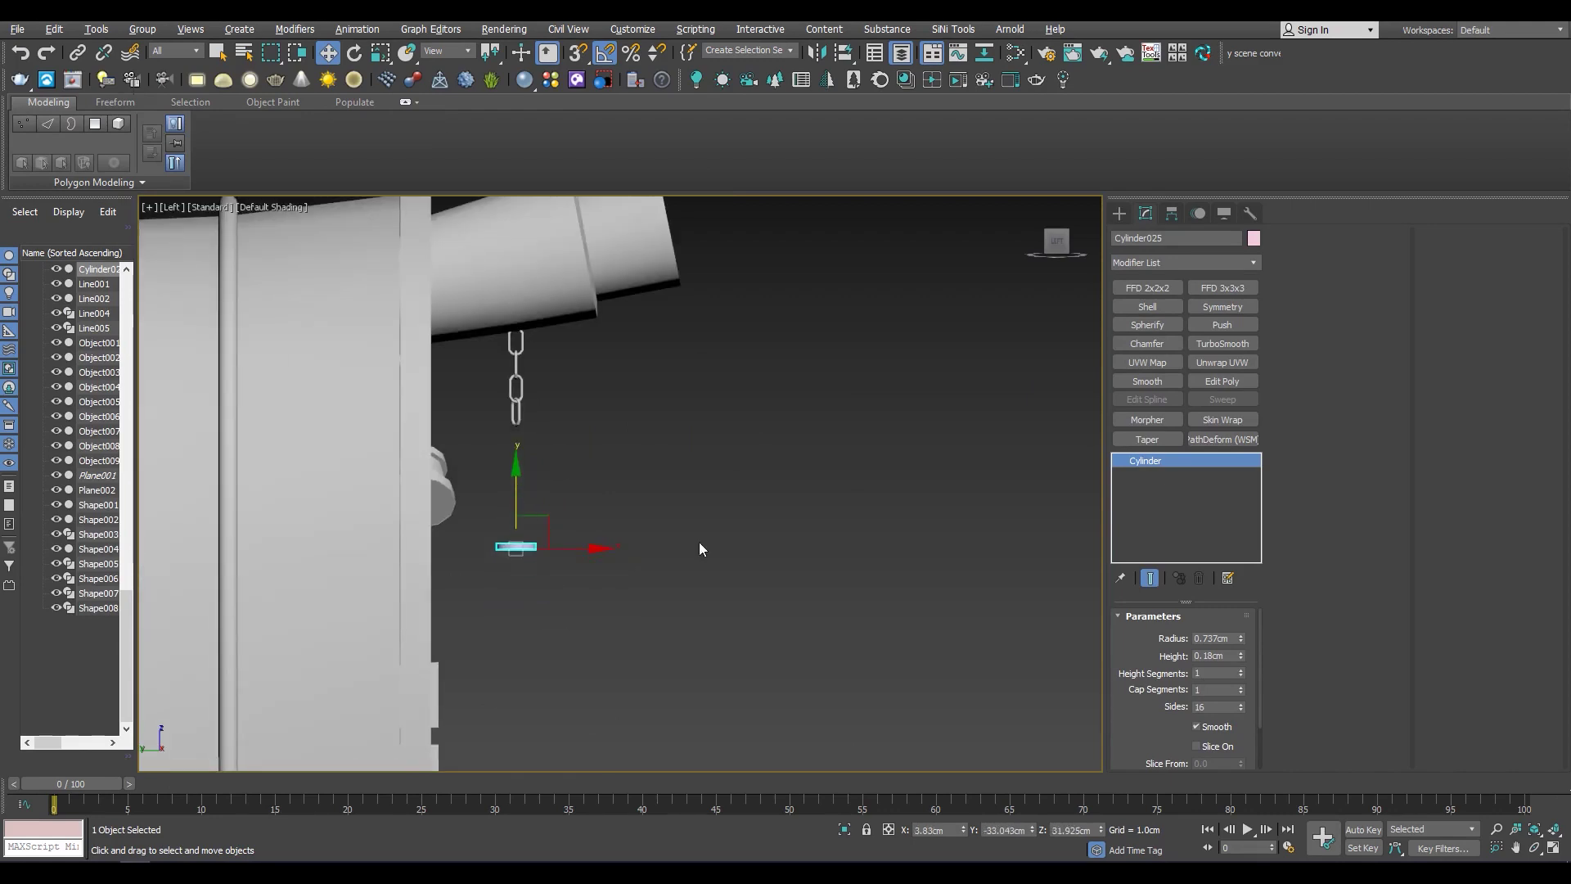
type("0.30.18")
key("Return")
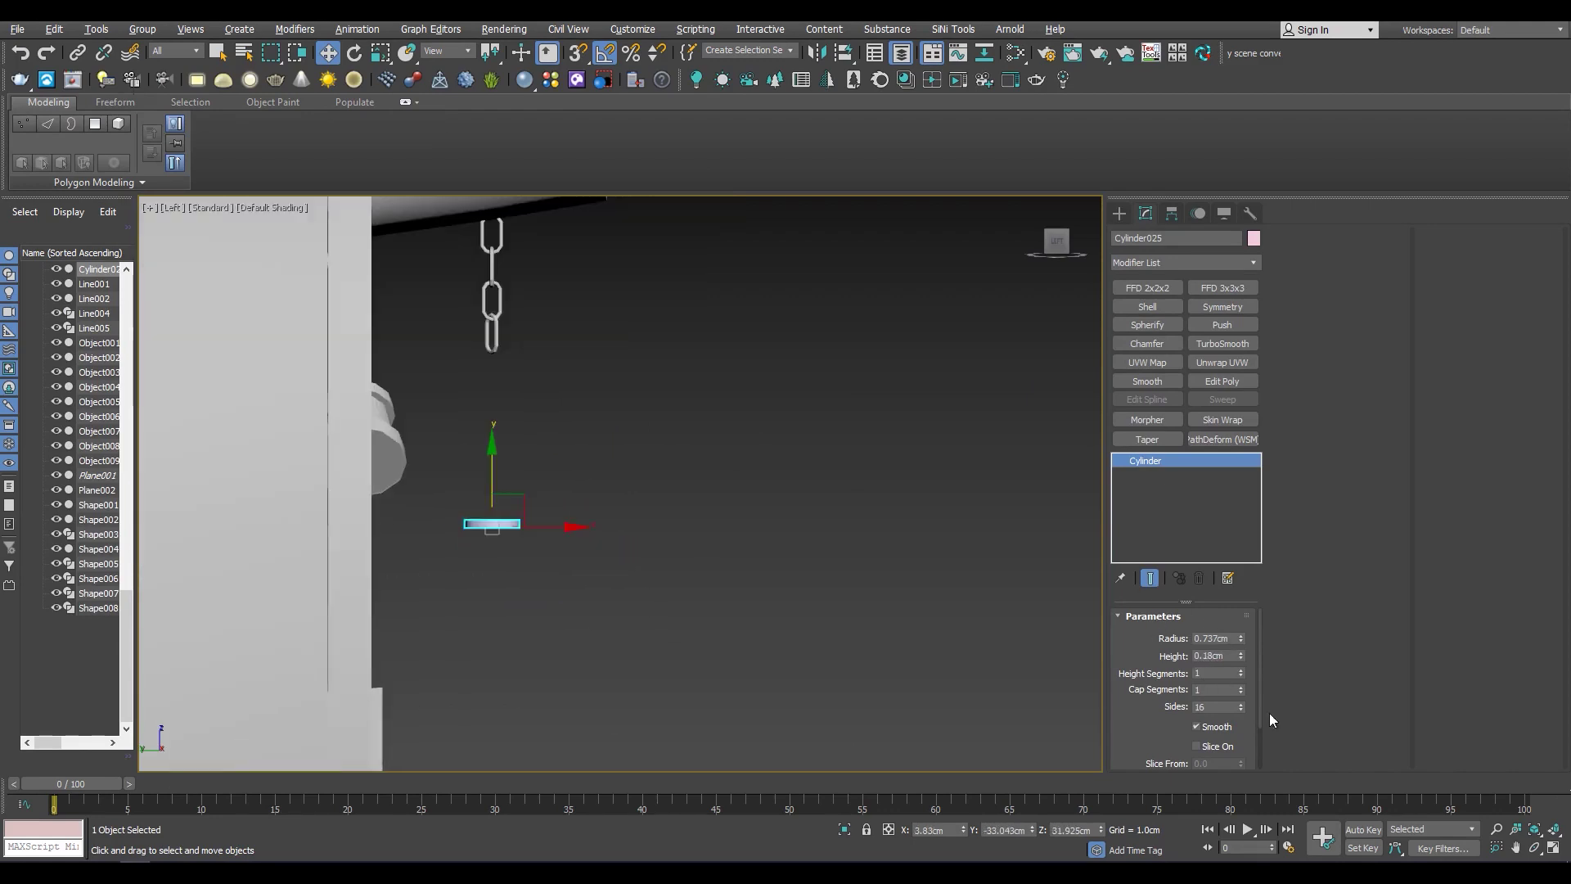
type("1.2")
scroll(547, 548, "up", 3)
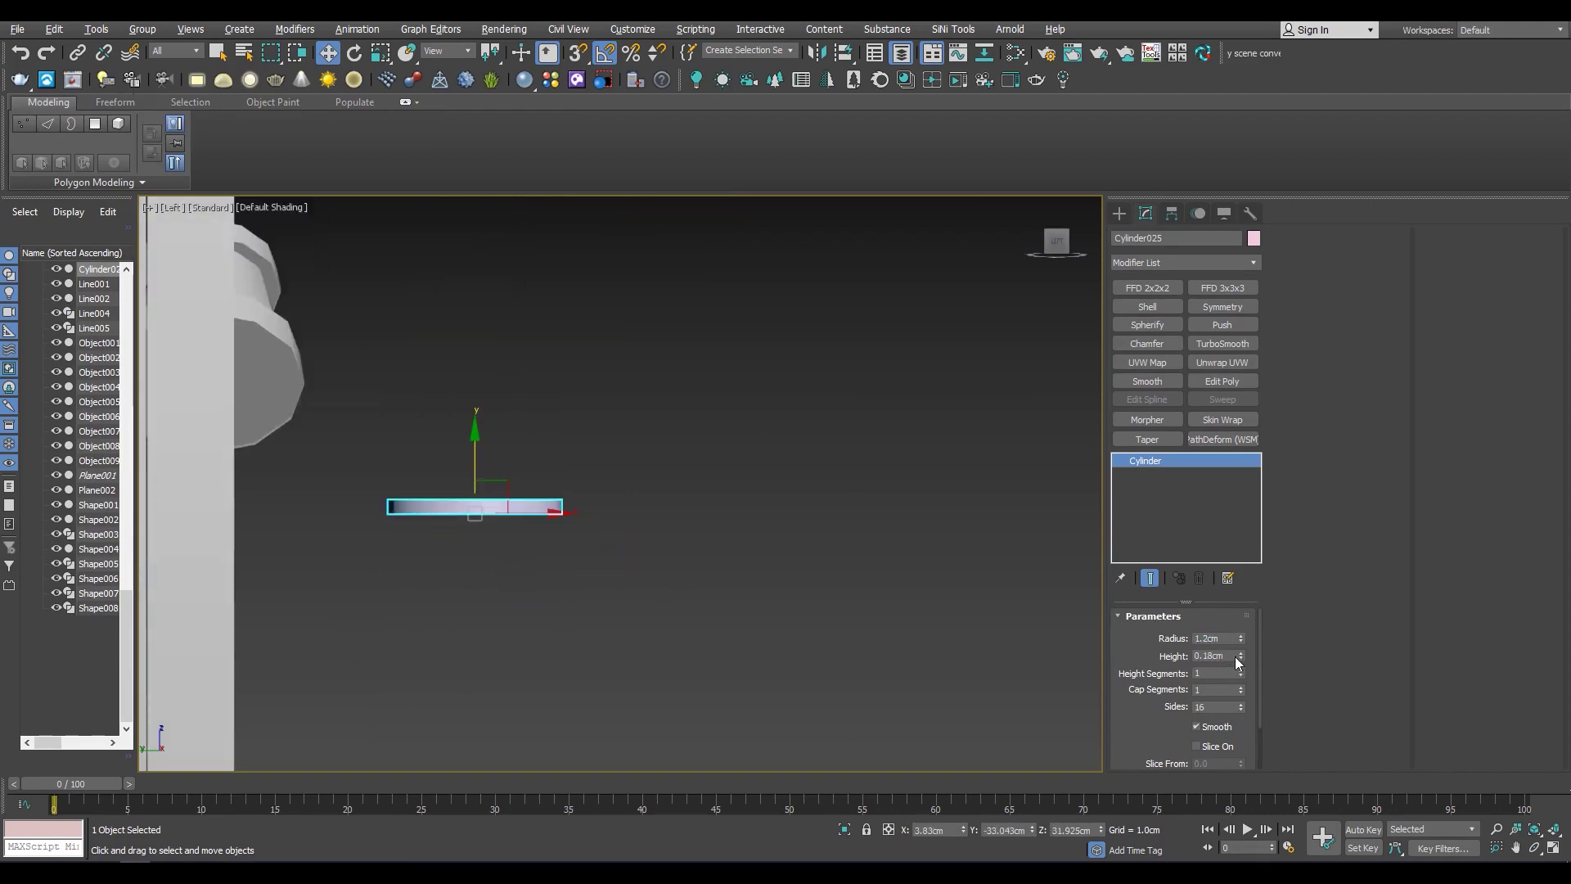
type("0.3")
scroll(672, 564, "down", 3)
mouse_move(671, 565)
middle_mouse_down("alt")
mouse_move(537, 439)
mouse_move(573, 467)
middle_mouse_up("alt")
scroll(572, 468, "up", 5)
key("F4")
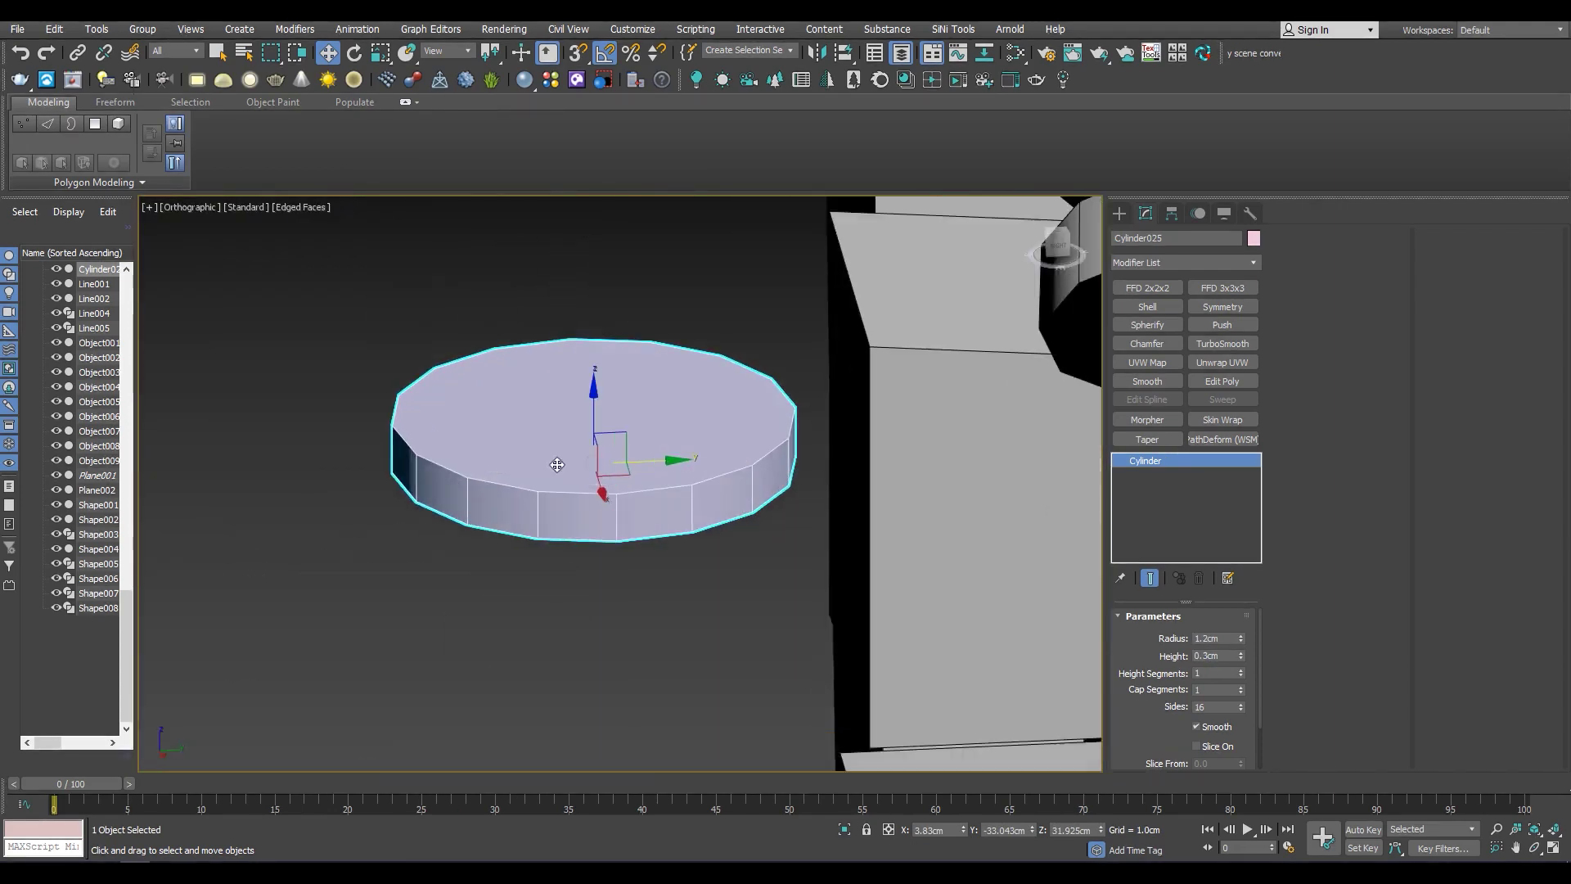
Add Edit Poly and bevel all the disc's polygons with -0.4cm outline and 0.2cm height
left_click(1222, 382)
key("4")
key("ctrl+a")
left_click_drag(633, 543, 750, 257)
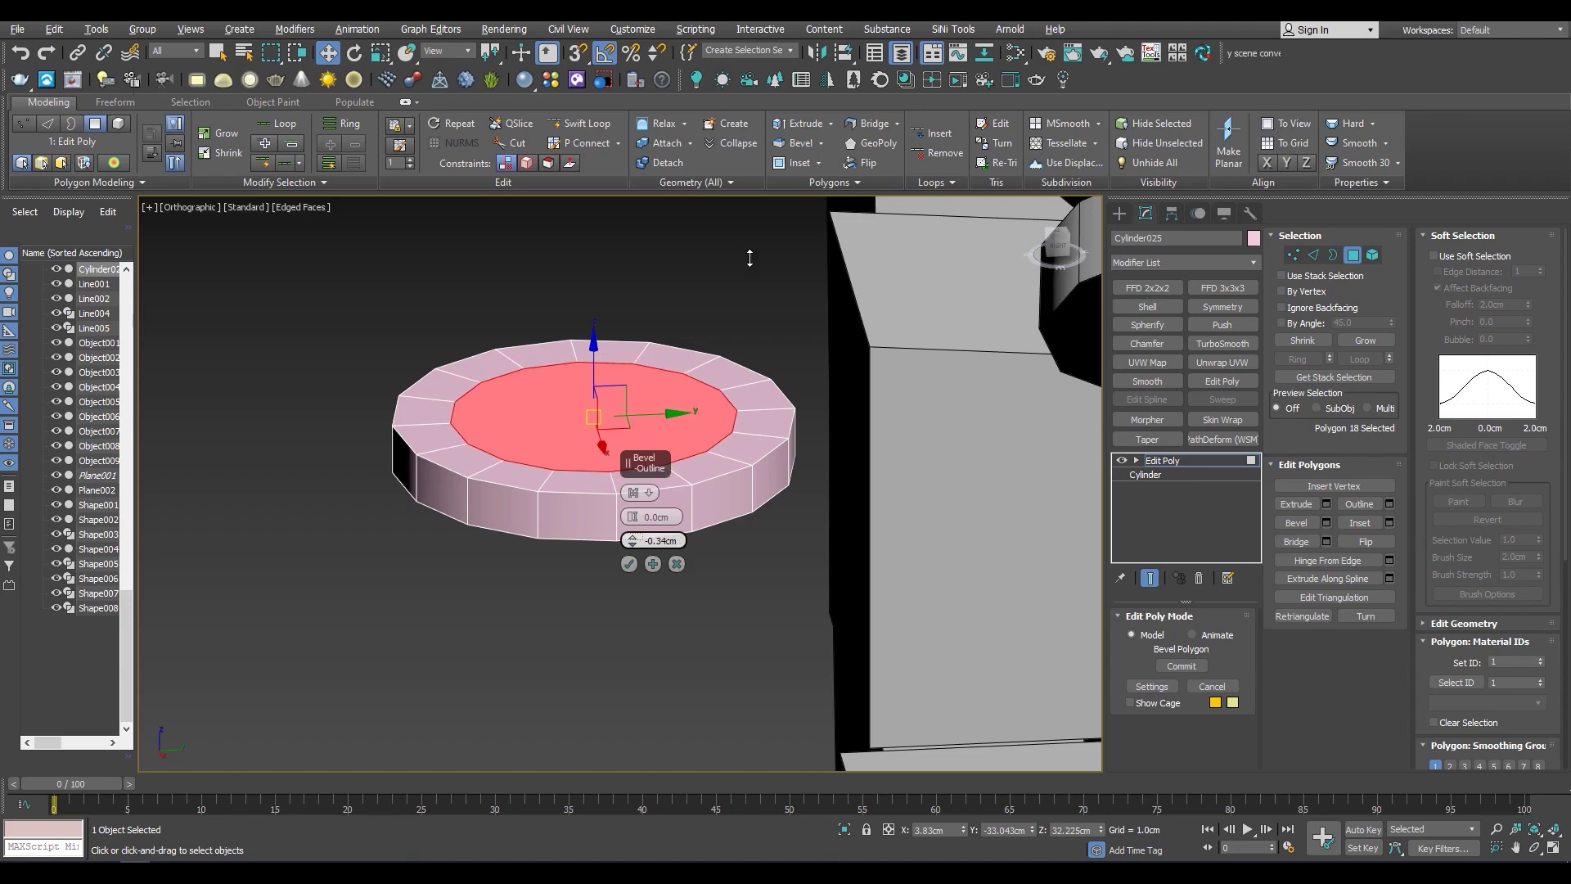
left_click_drag(630, 518, 632, 491)
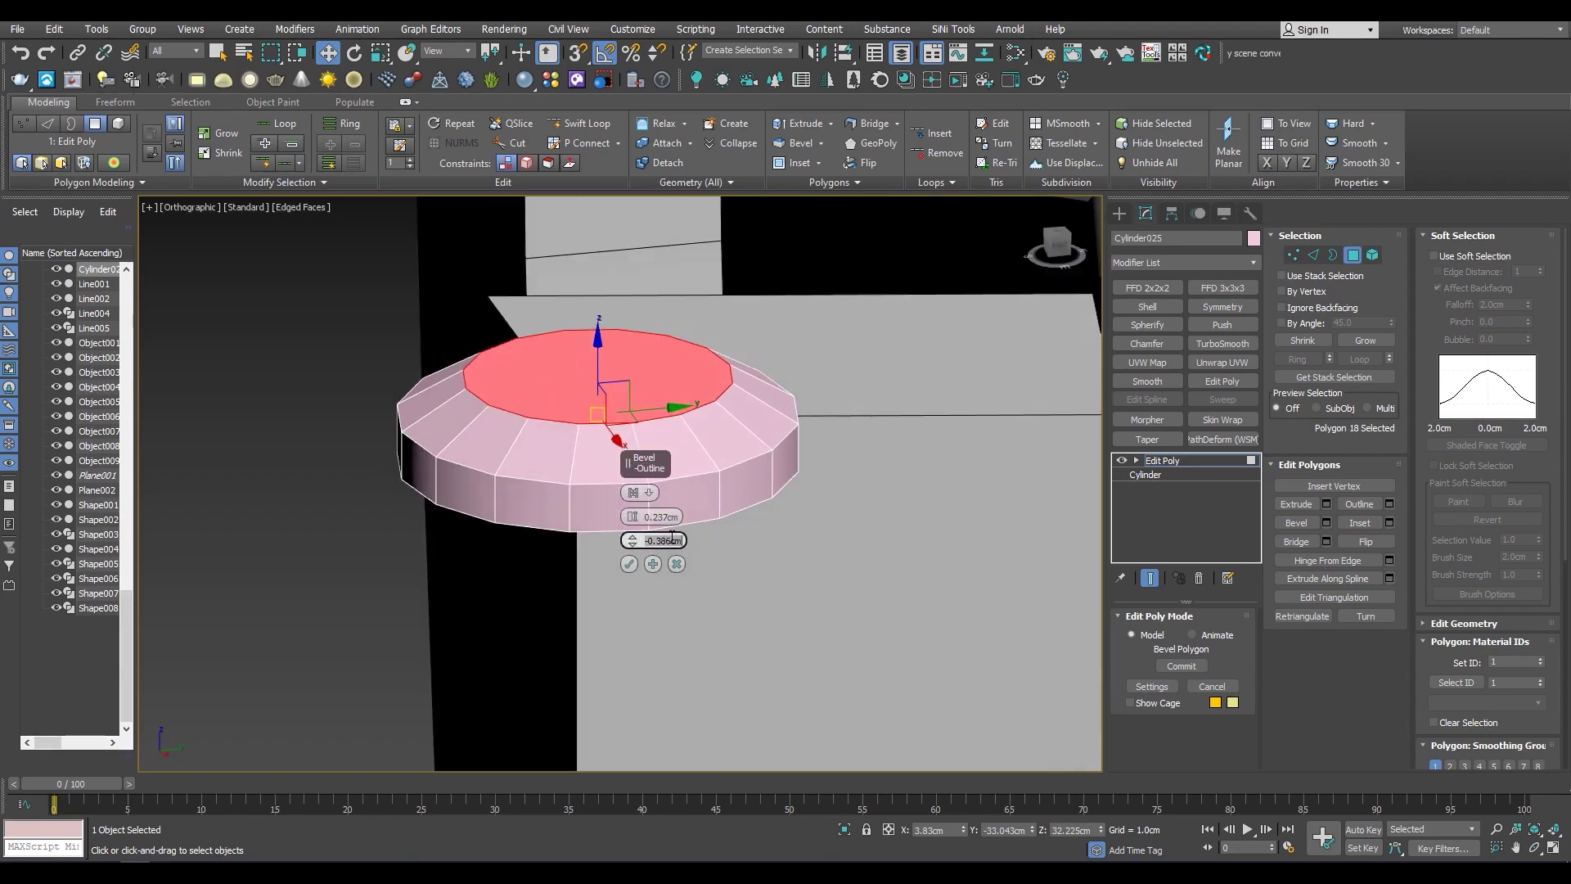
type("-0.4")
key("Return")
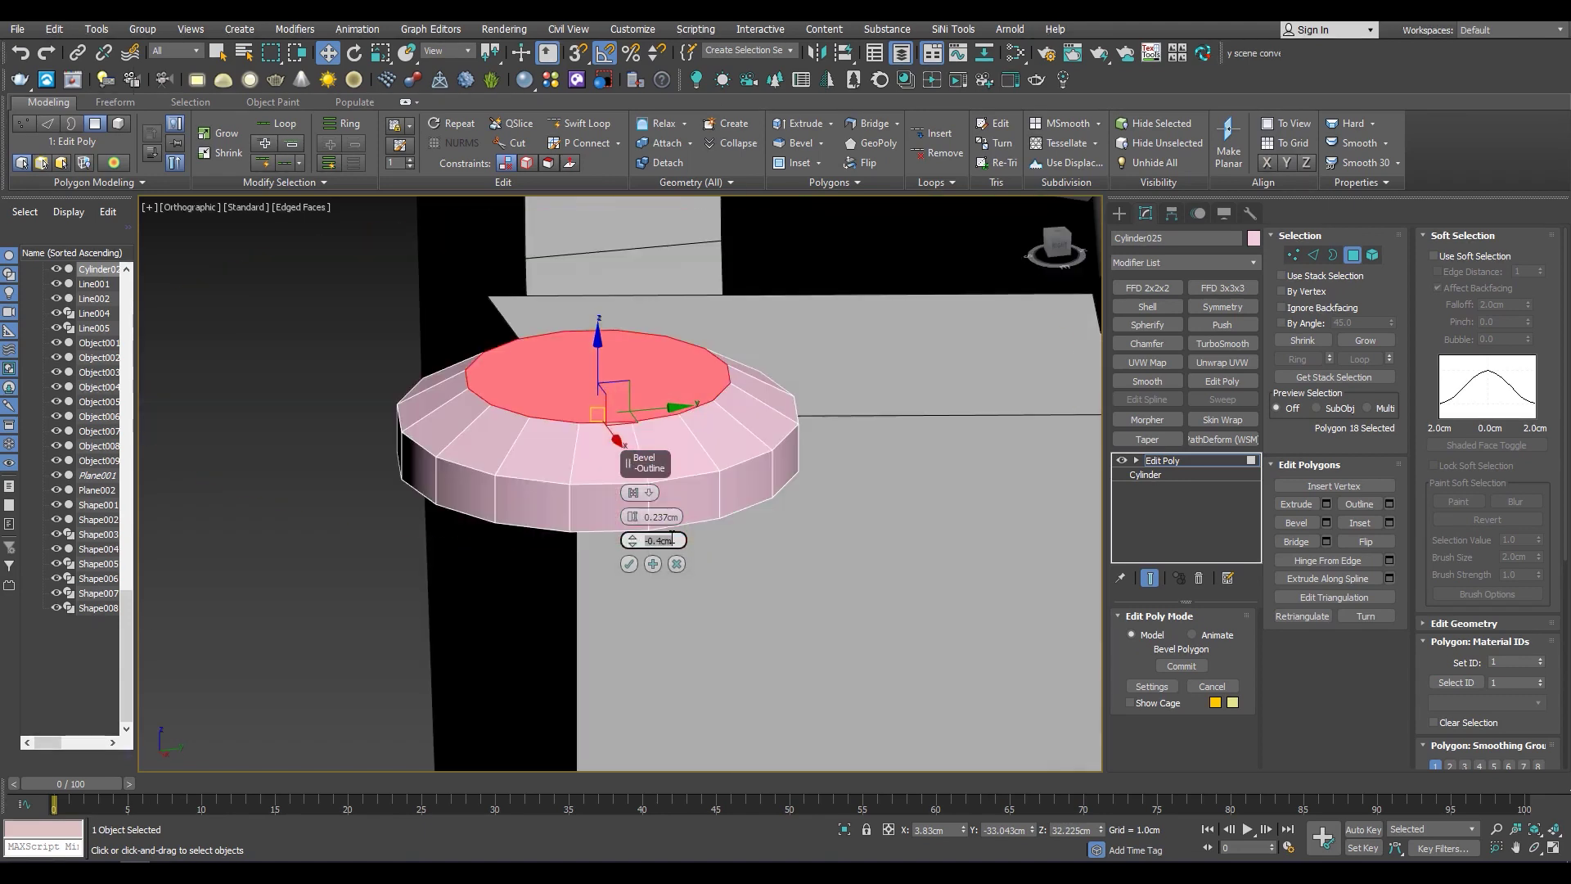
double_click(648, 518)
type("0.2")
key("Return")
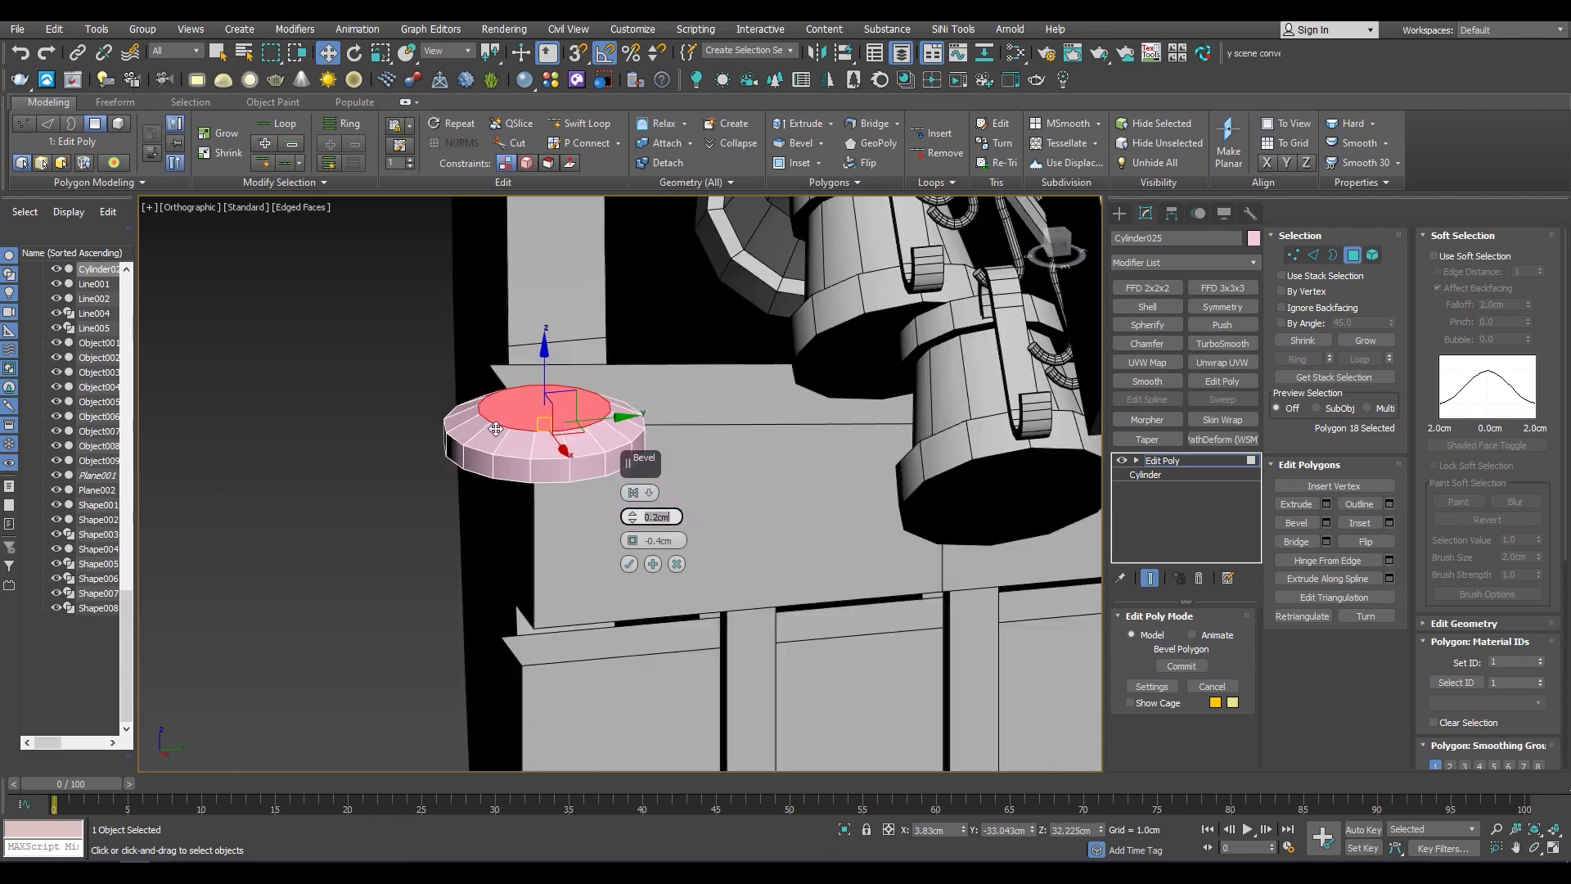
Add a second bevel level with zero outline and detach the result as Object010
left_click(653, 565)
right_click(633, 541)
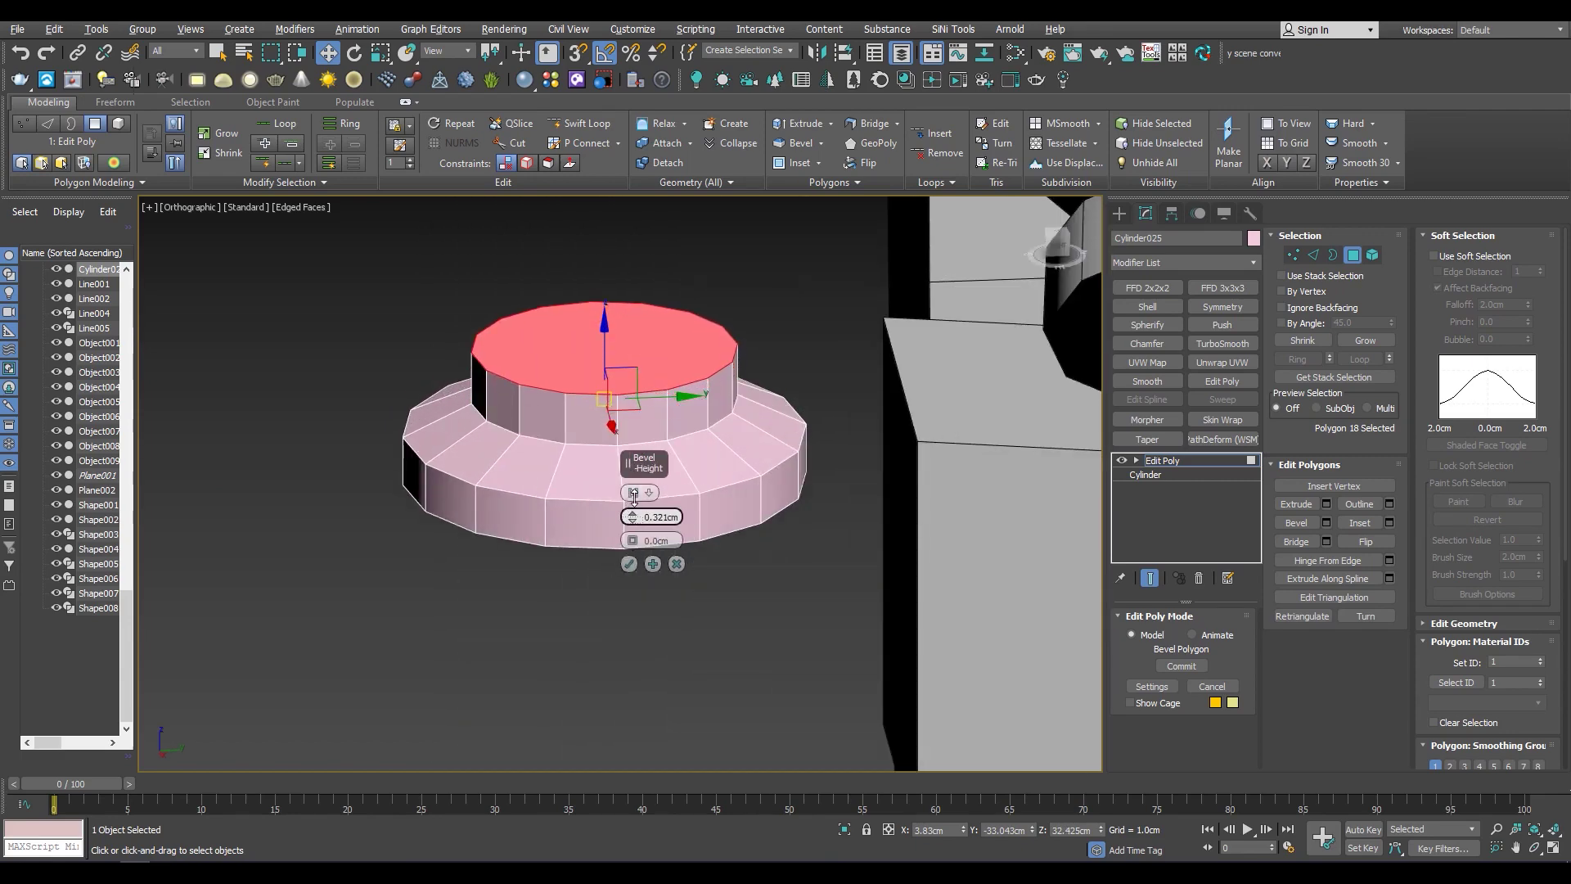
mouse_move(536, 431)
middle_mouse_down()
mouse_move(496, 453)
mouse_move(500, 437)
mouse_move(537, 435)
mouse_move(580, 378)
middle_mouse_up()
left_click(848, 450)
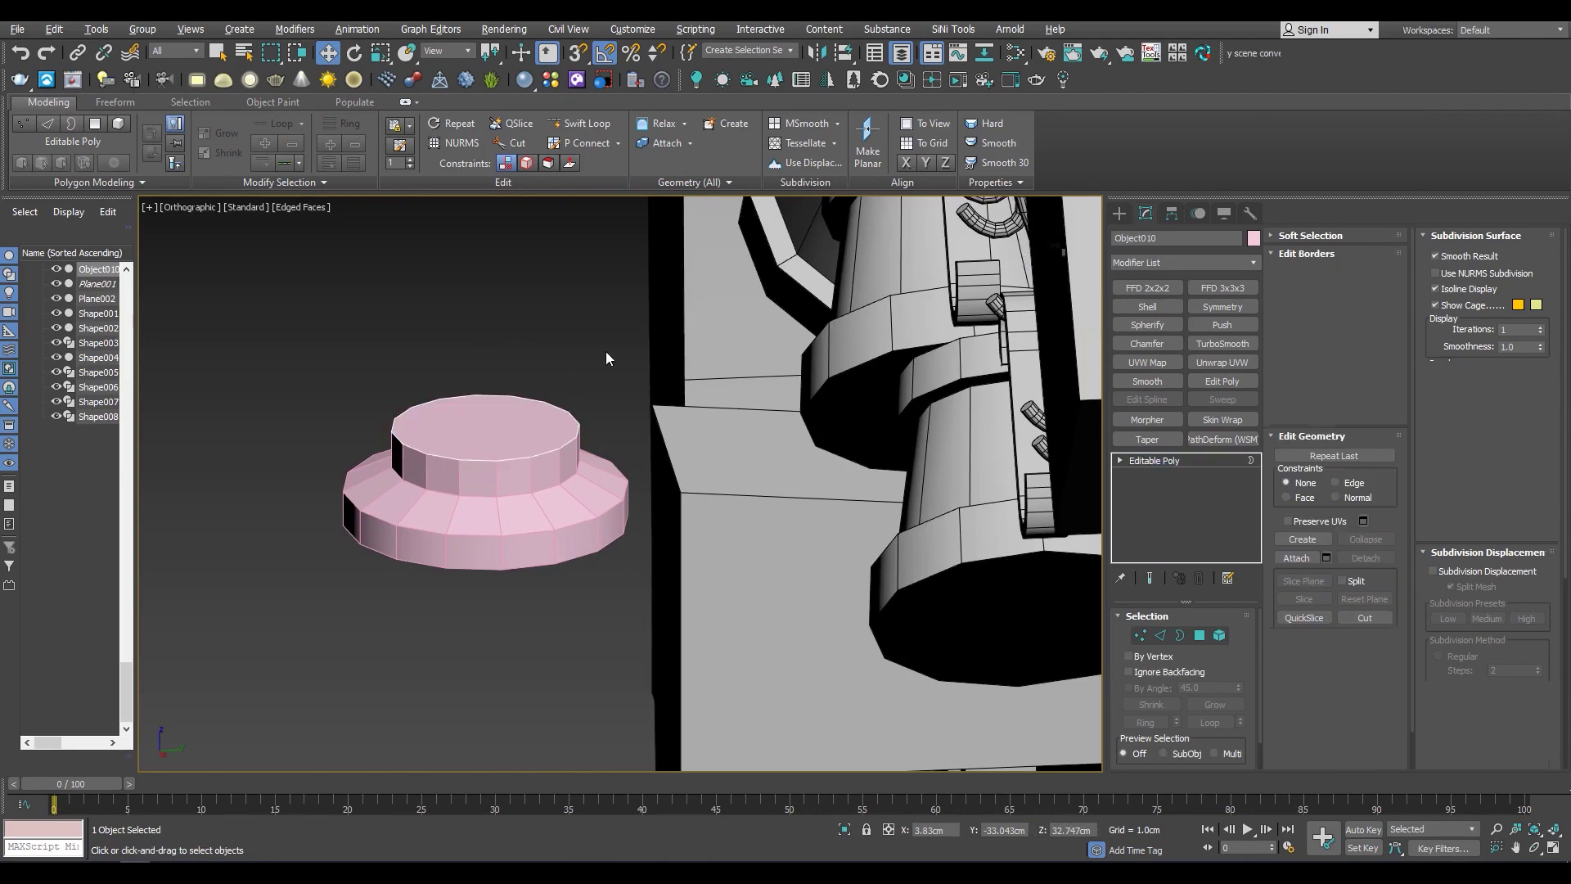
Select the pot's middle edge loop and scale it outward into a bulge
key("3")
scroll(497, 465, "down", 3)
key("4")
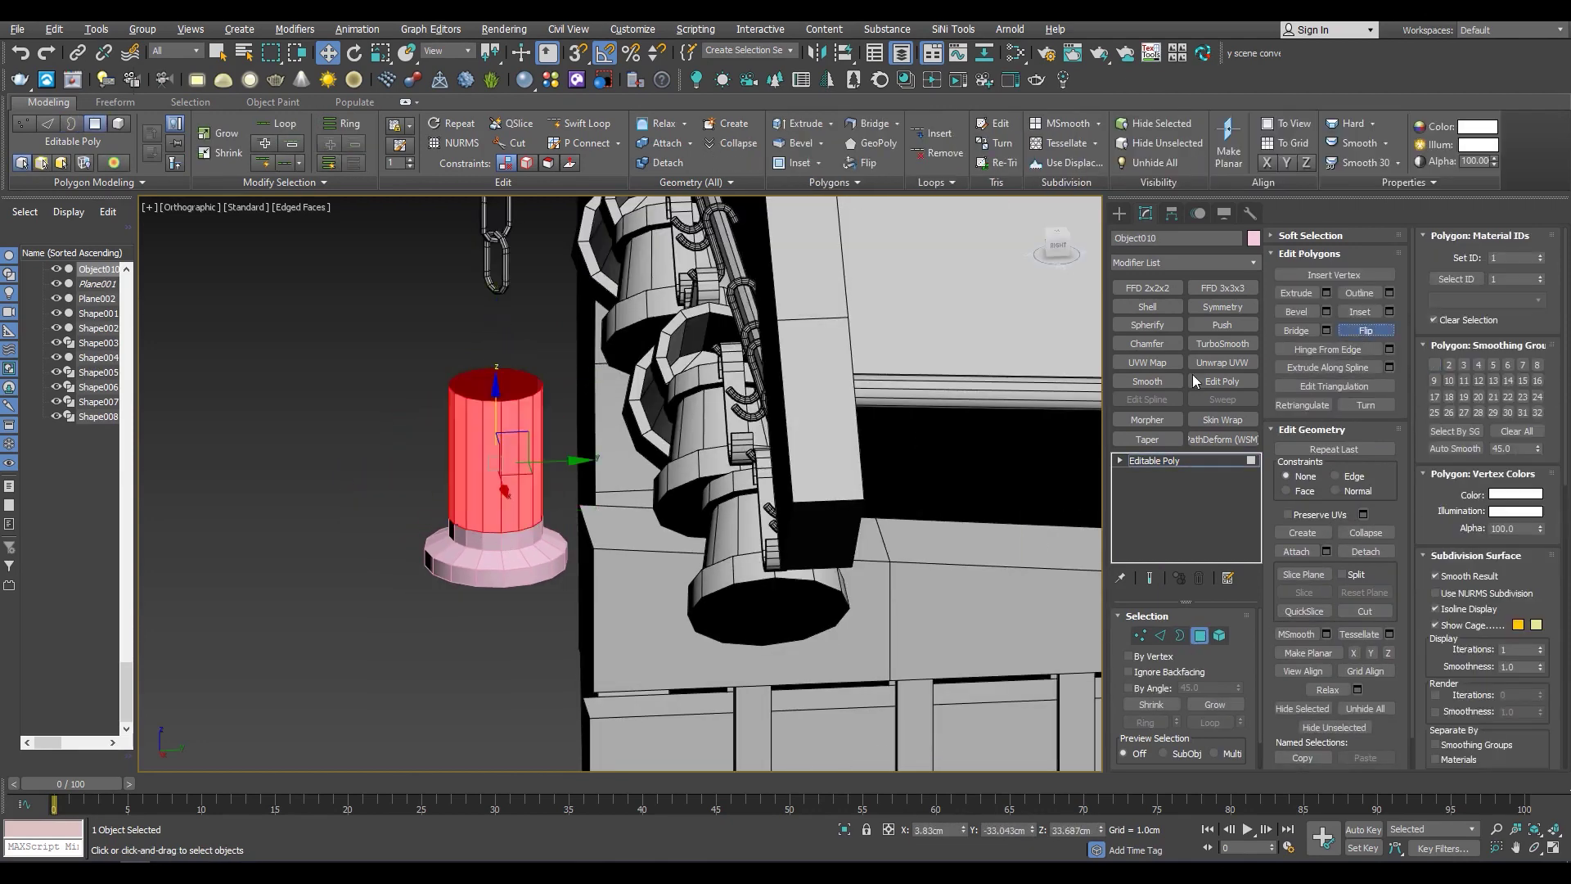
scroll(524, 344, "up", 3)
key("2")
scroll(556, 294, "down", 1)
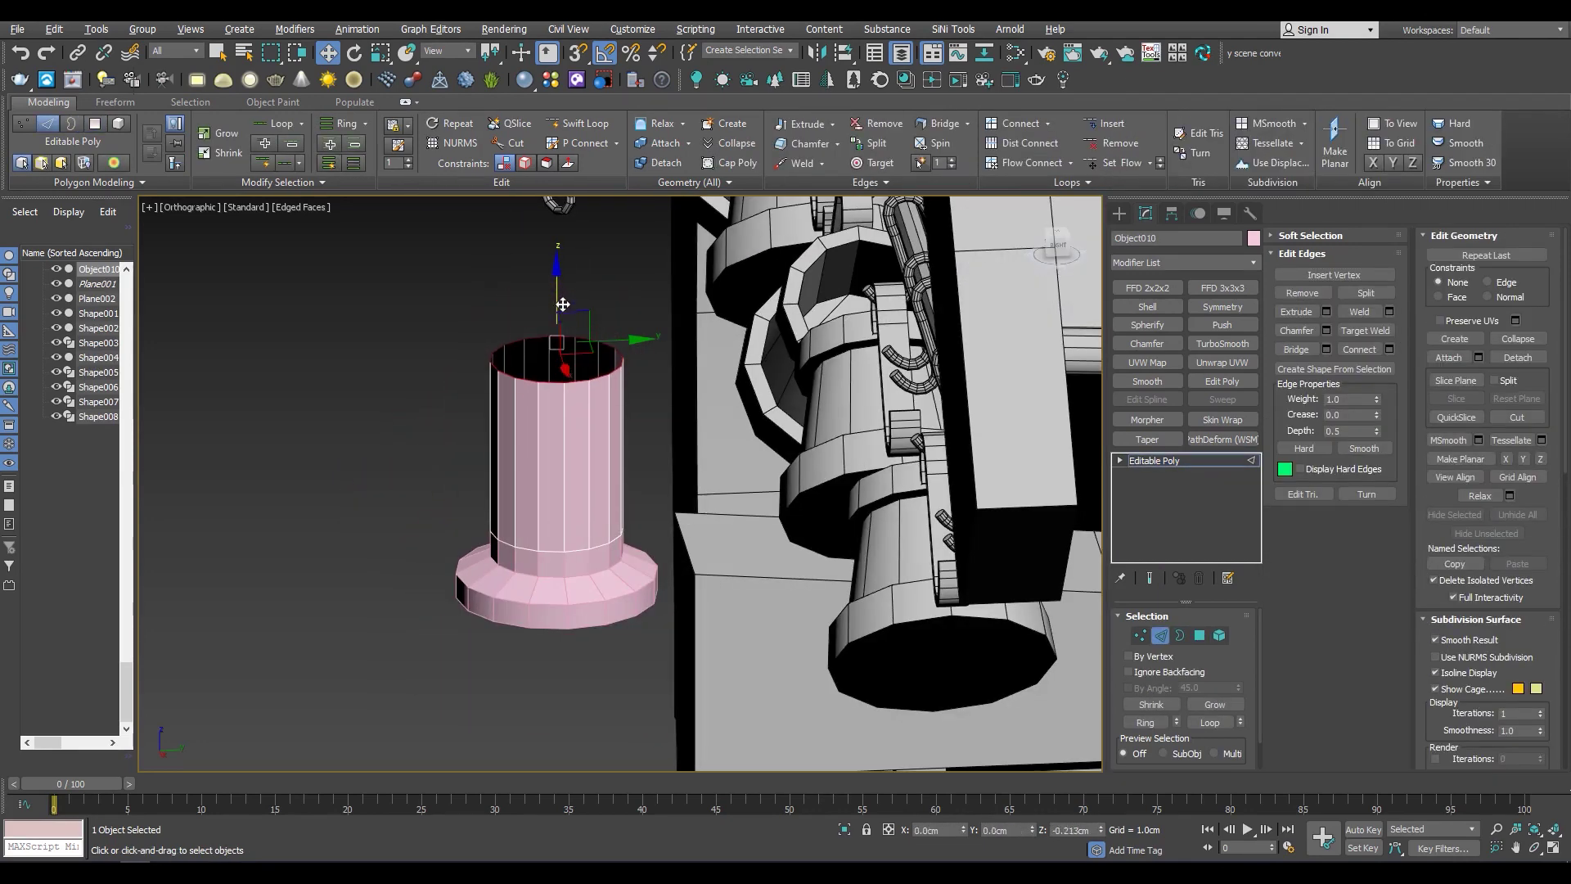
scroll(550, 426, "up", 2)
left_click(568, 473)
key("r")
left_click_drag(568, 466, 556, 407)
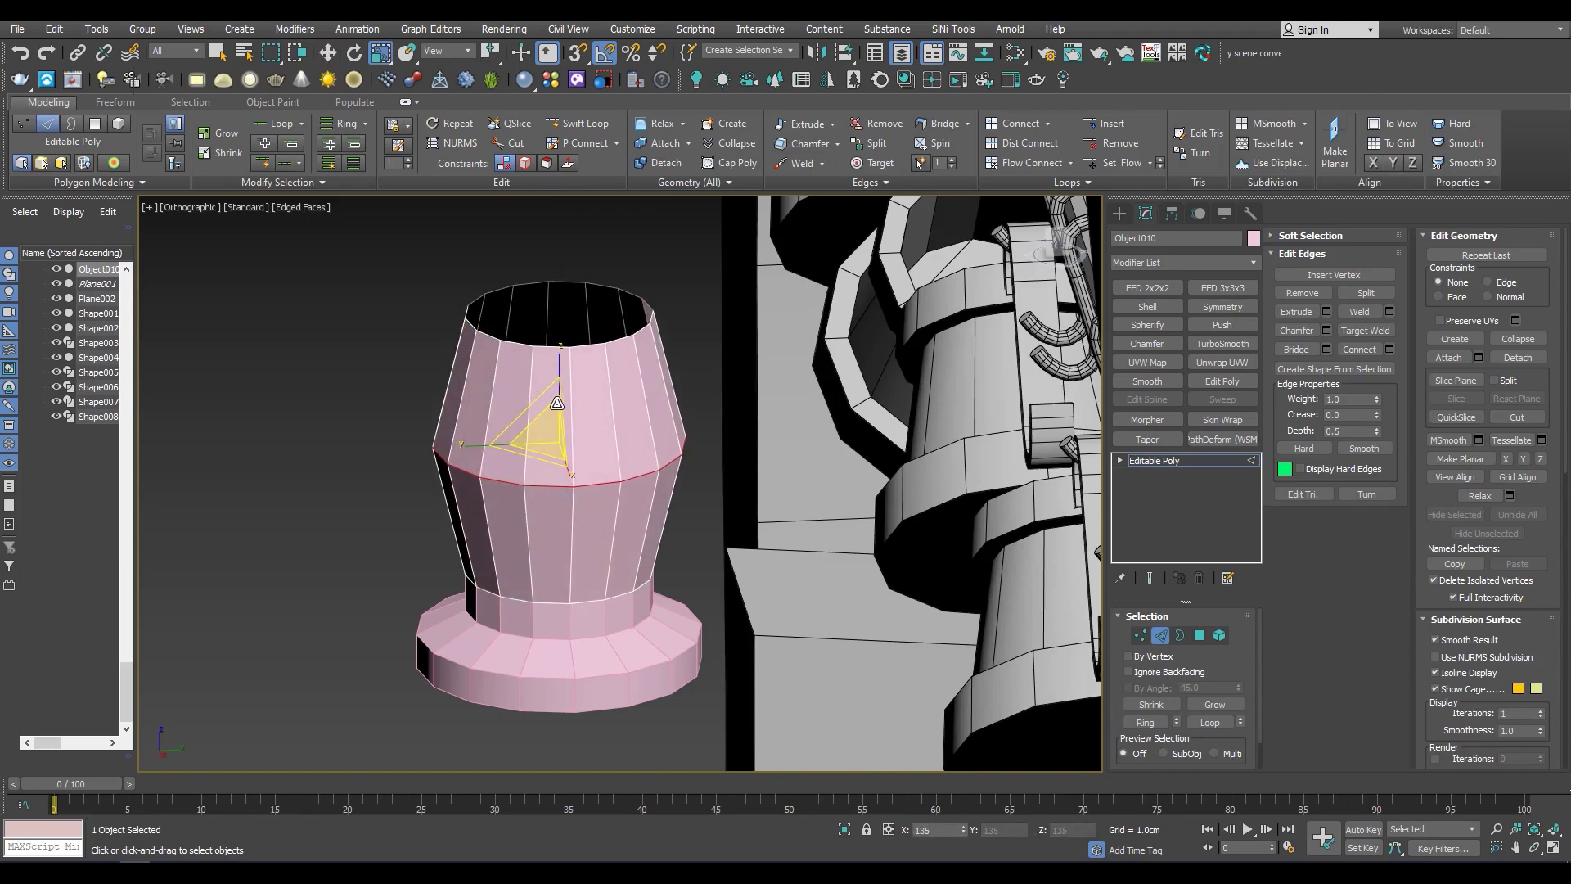
middle_click_drag(557, 403, 553, 334)
left_click_drag(553, 334, 541, 352)
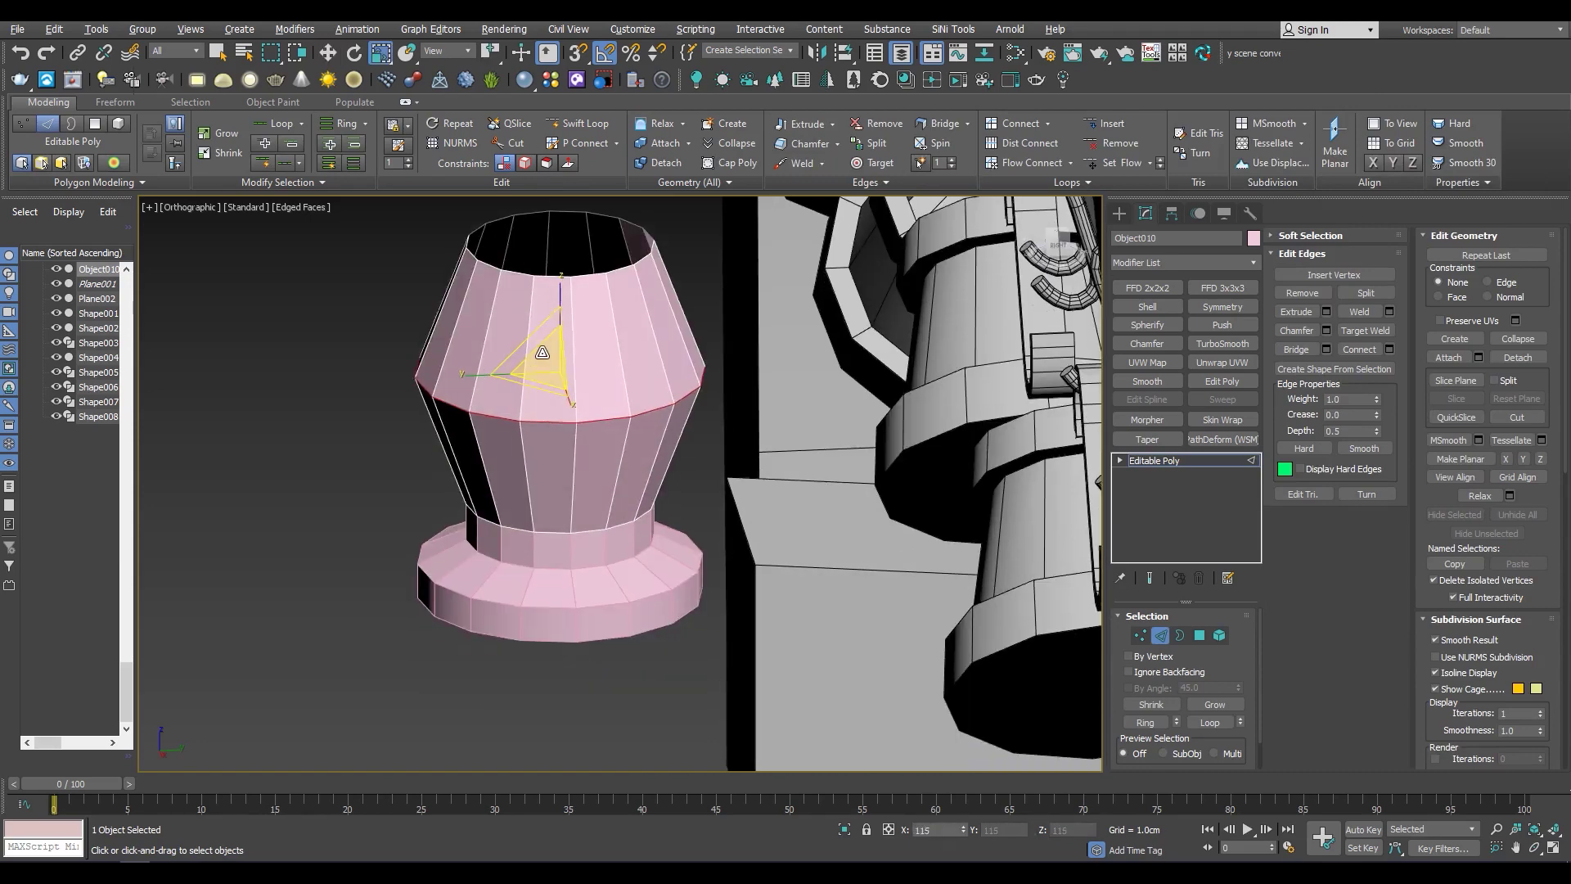
Chamfer the middle edge loop 2.992cm with Tri miter and 4 segments
key("ctrl+shift+c")
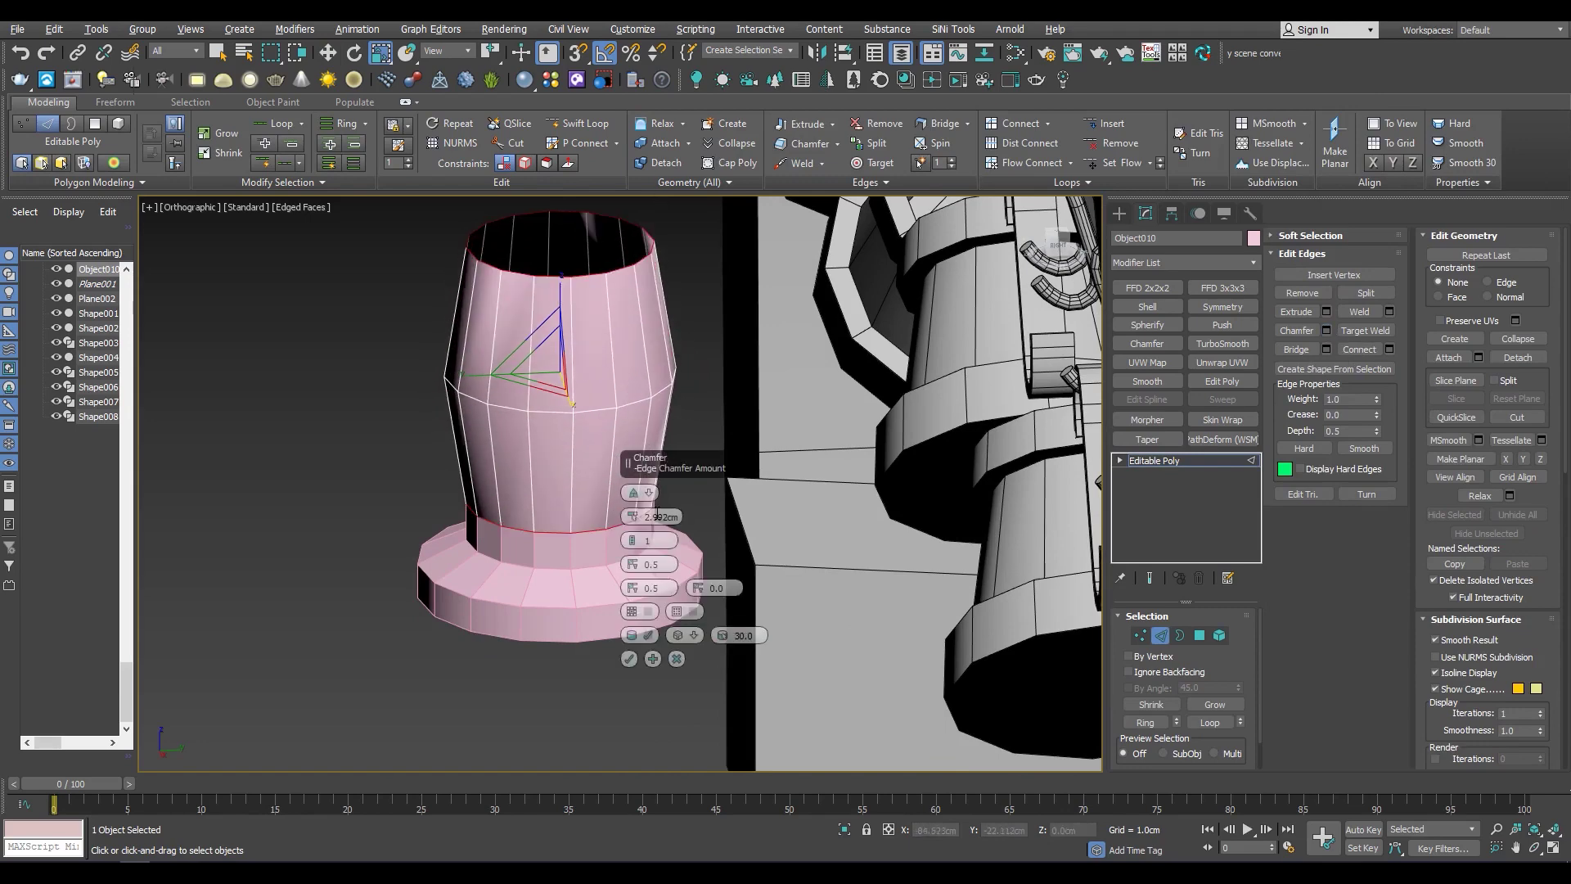
left_click(675, 522)
left_click_drag(635, 547, 635, 542)
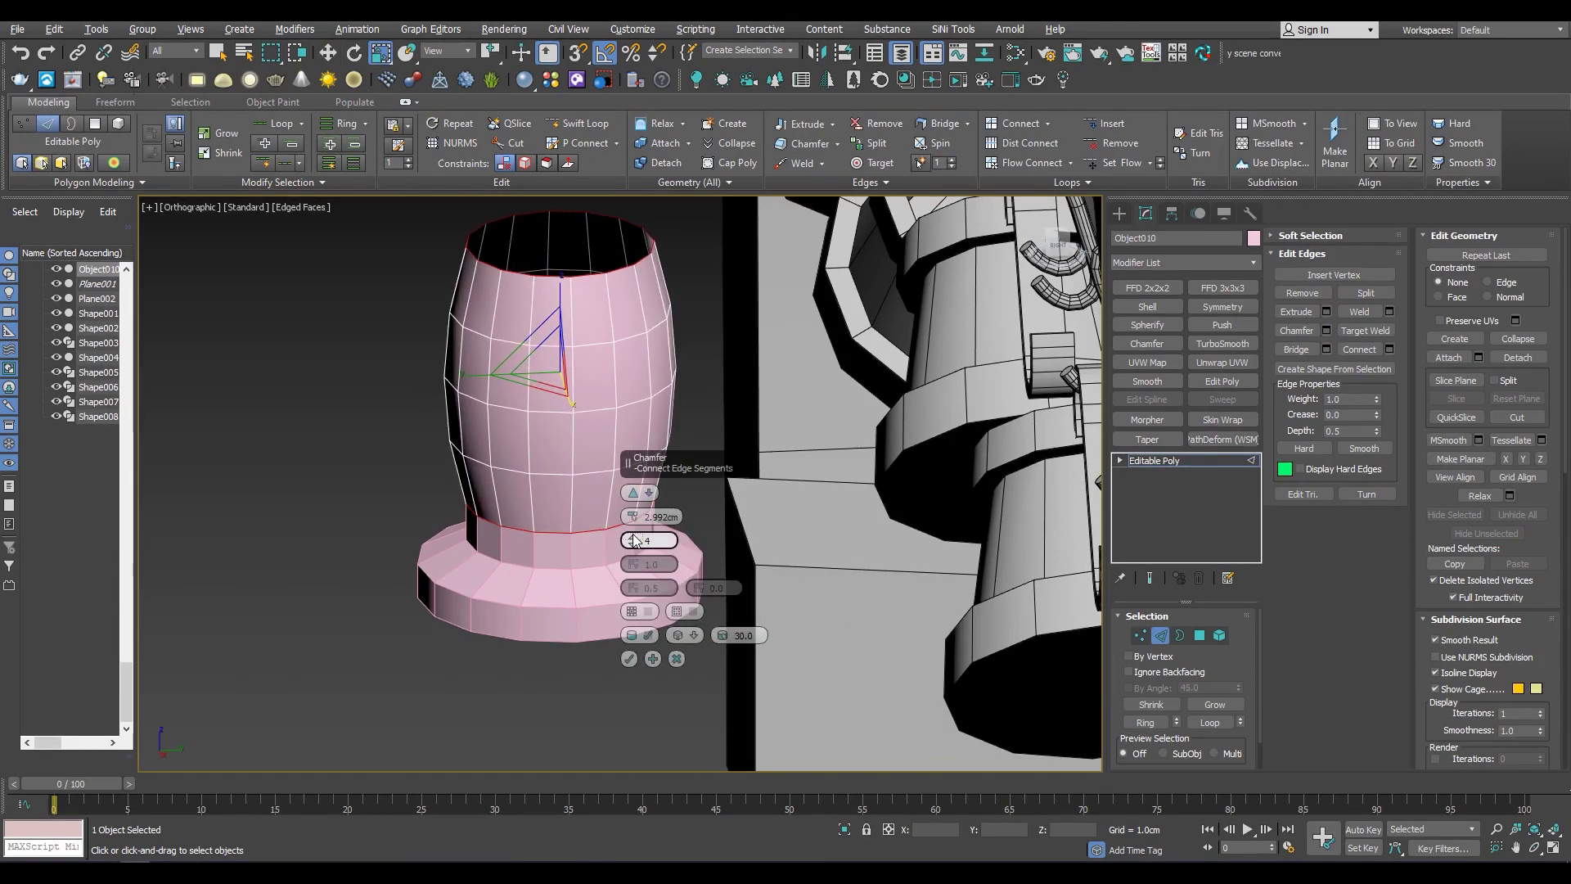
left_click(628, 659)
scroll(572, 540, "up", 3)
key("F3")
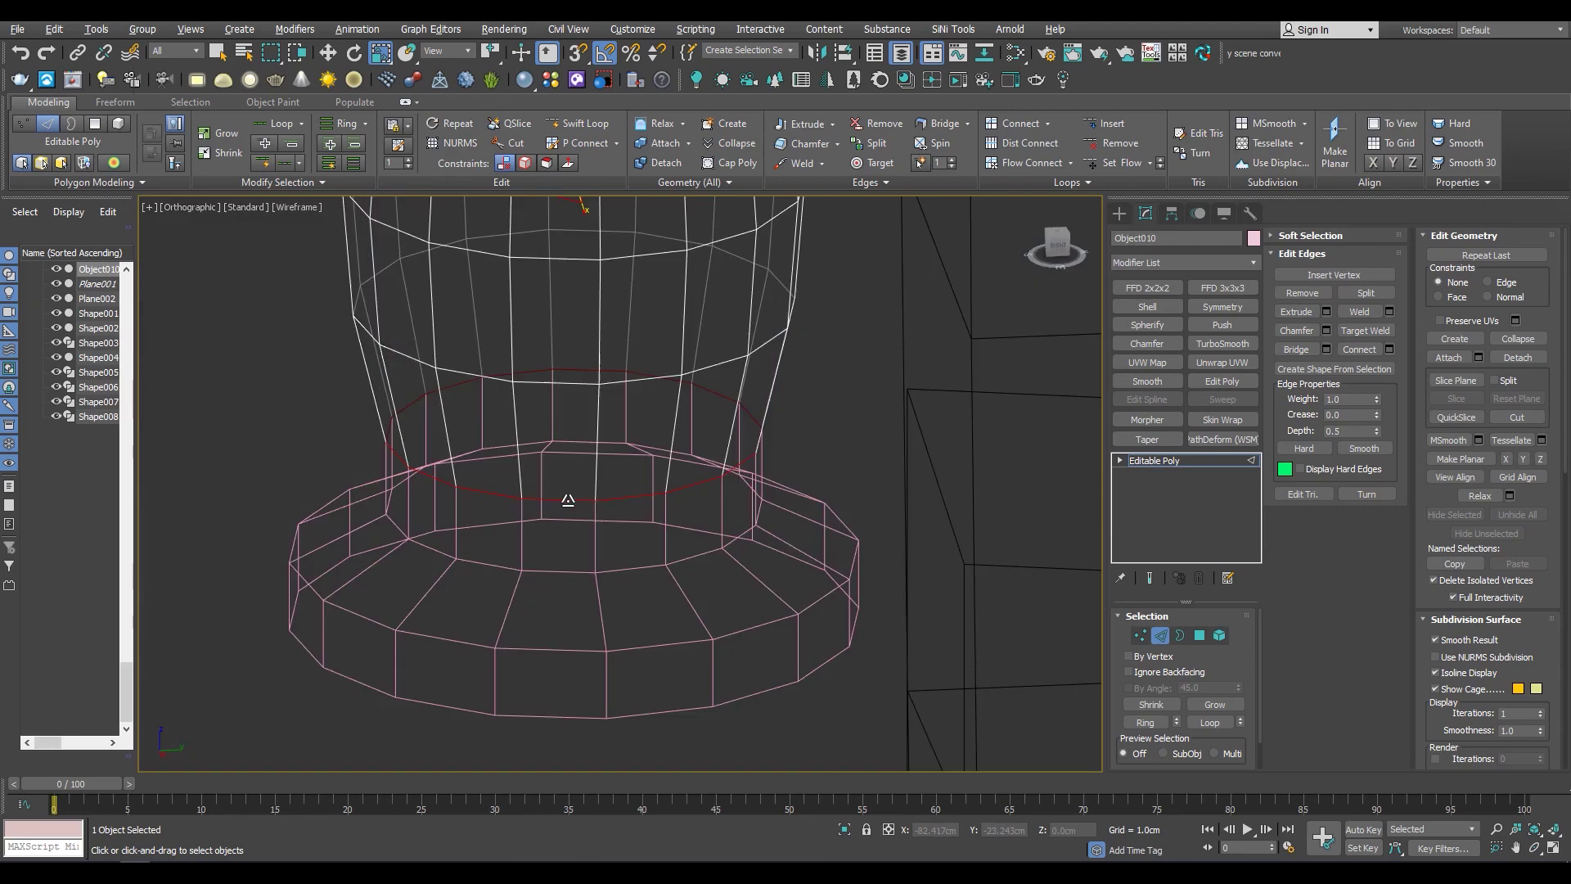
Scale the lower polygon ring inward to taper the pot body onto its base
key("1")
scroll(654, 463, "down", 3)
key("4")
scroll(614, 531, "up", 4)
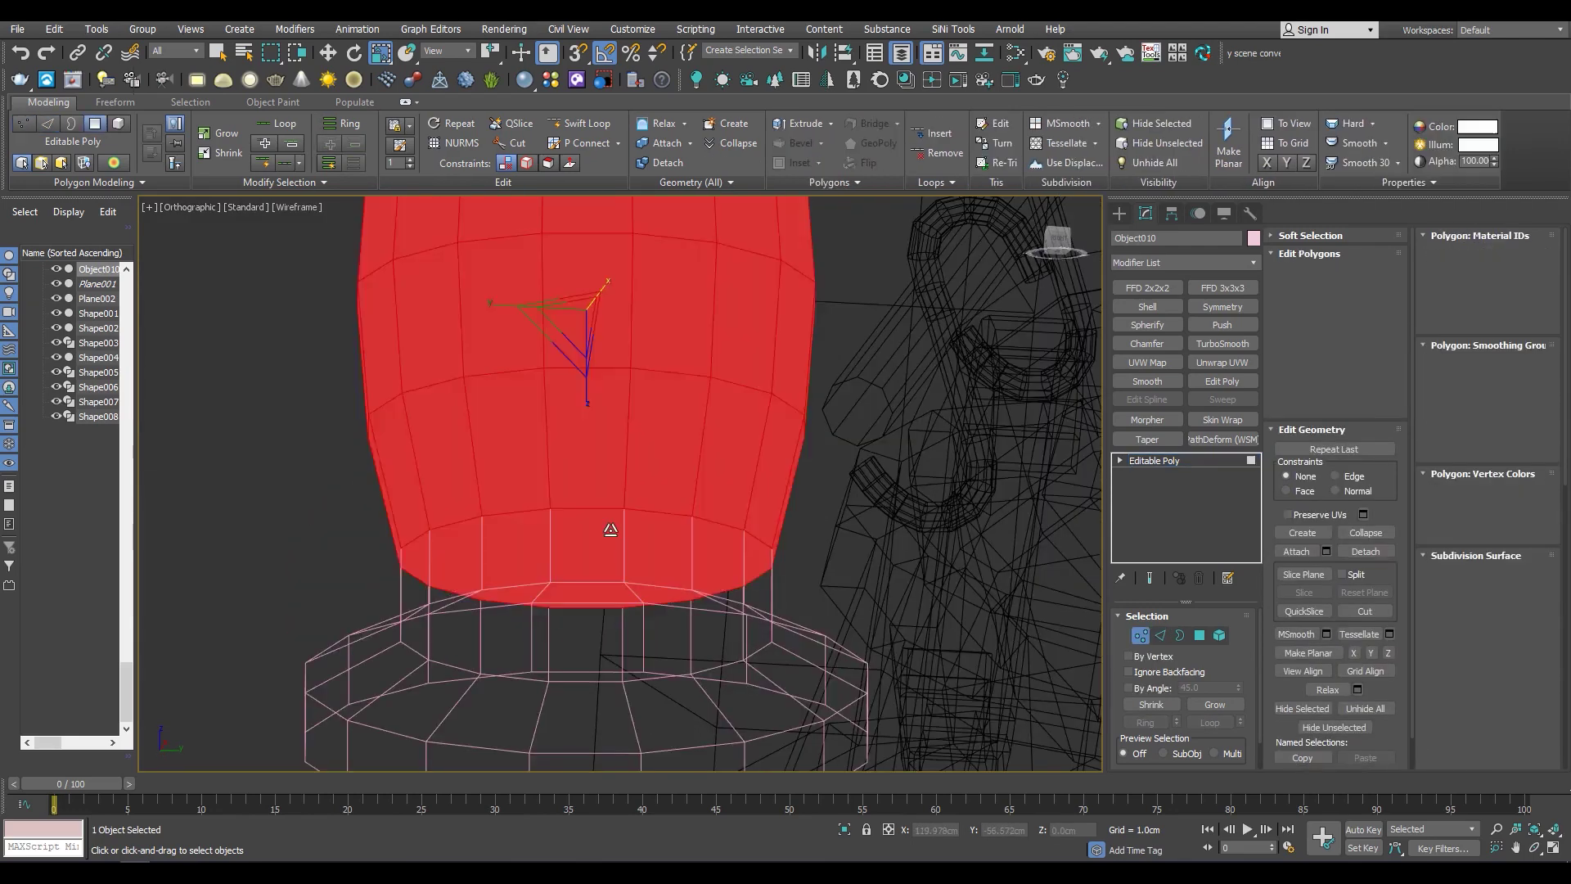
key("F3")
key("F4")
left_click_drag(593, 448, 608, 472)
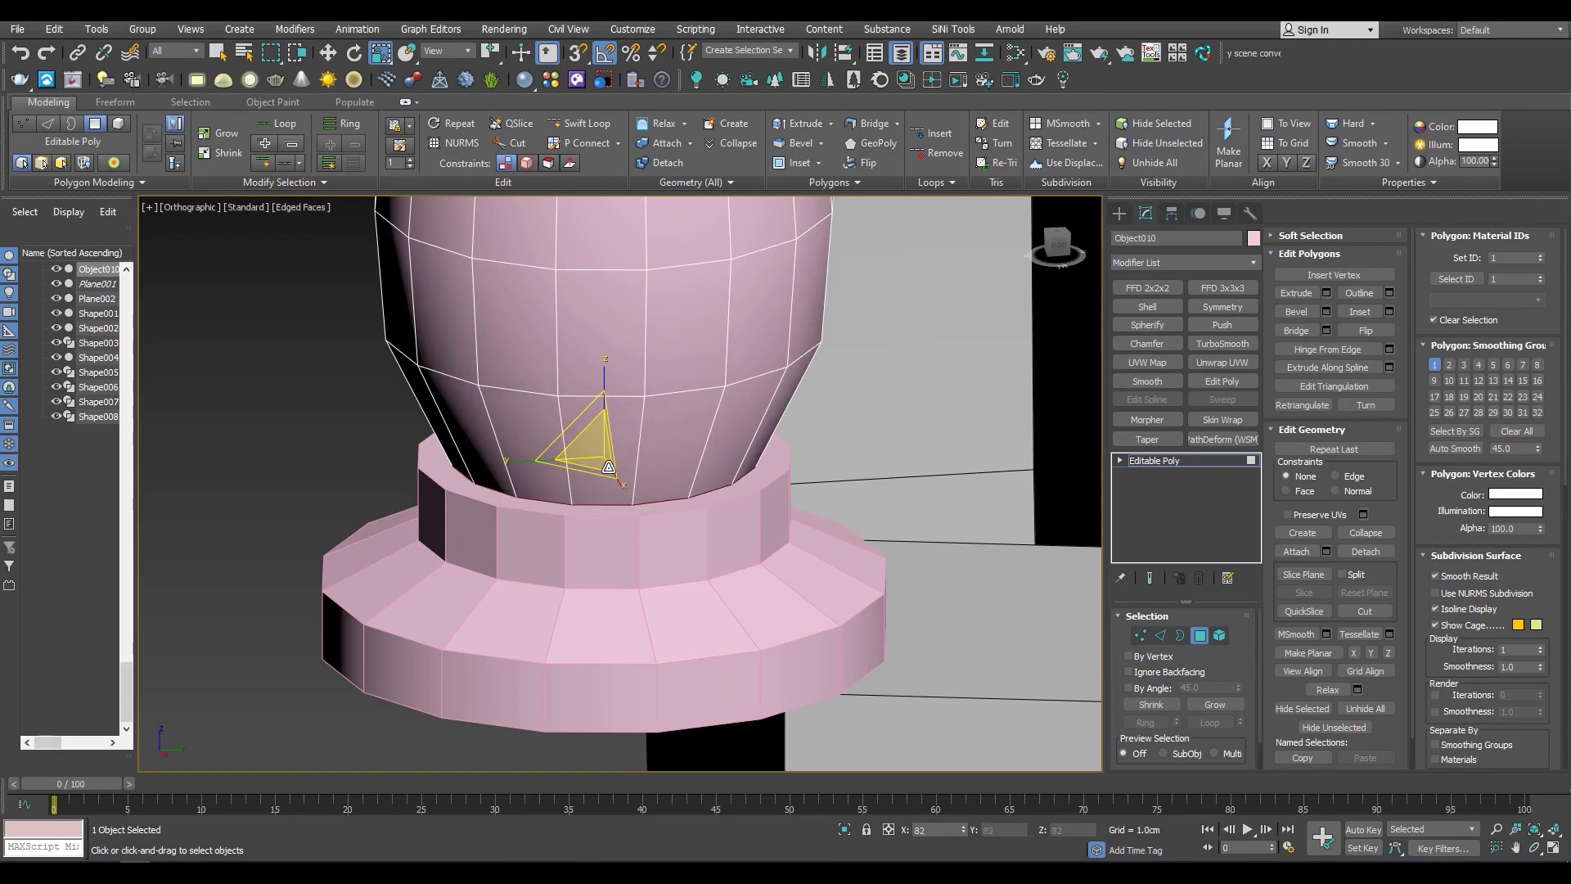
right_click(609, 467)
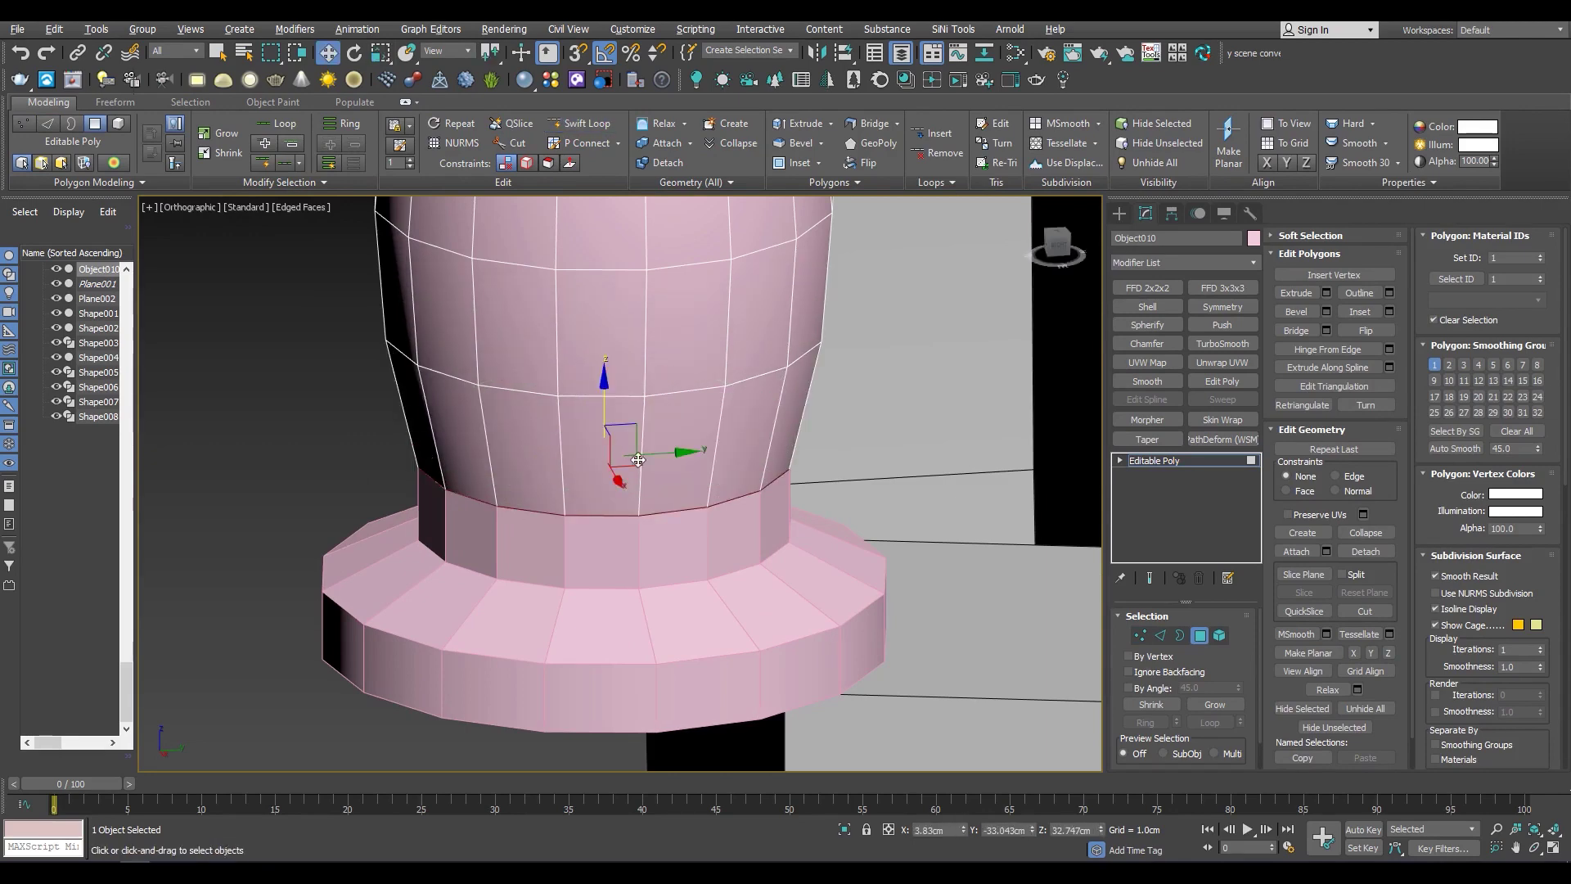
key("r")
left_click_drag(599, 453, 601, 463)
Narrow the whole pot body to 98% in XY
scroll(606, 465, "down", 5)
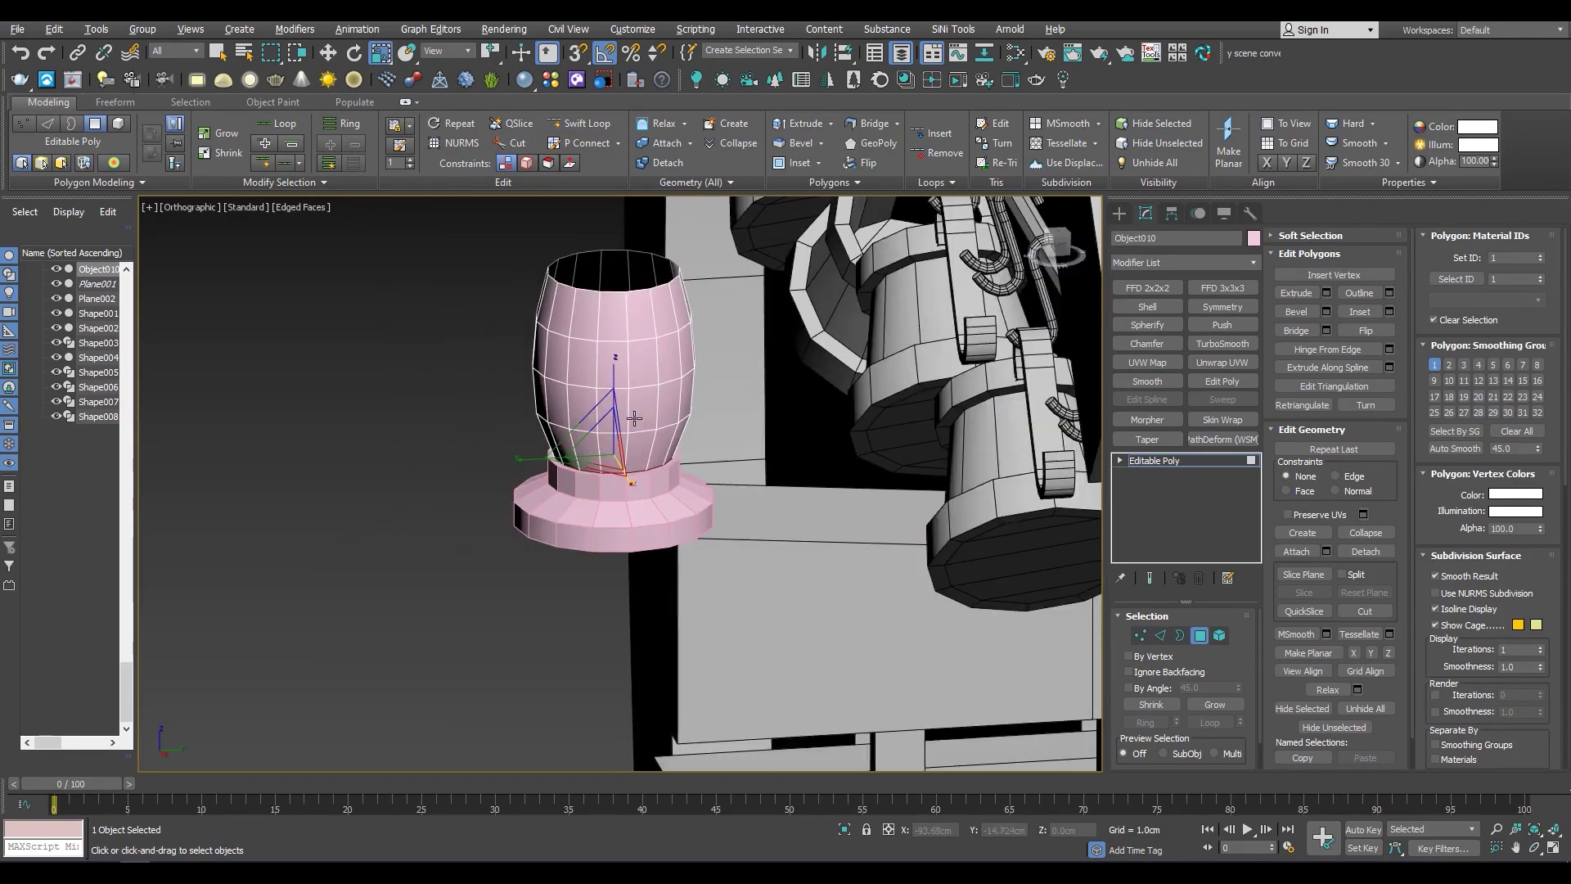
scroll(589, 393, "up", 2)
key("ctrl+a")
left_click_drag(577, 375, 591, 367)
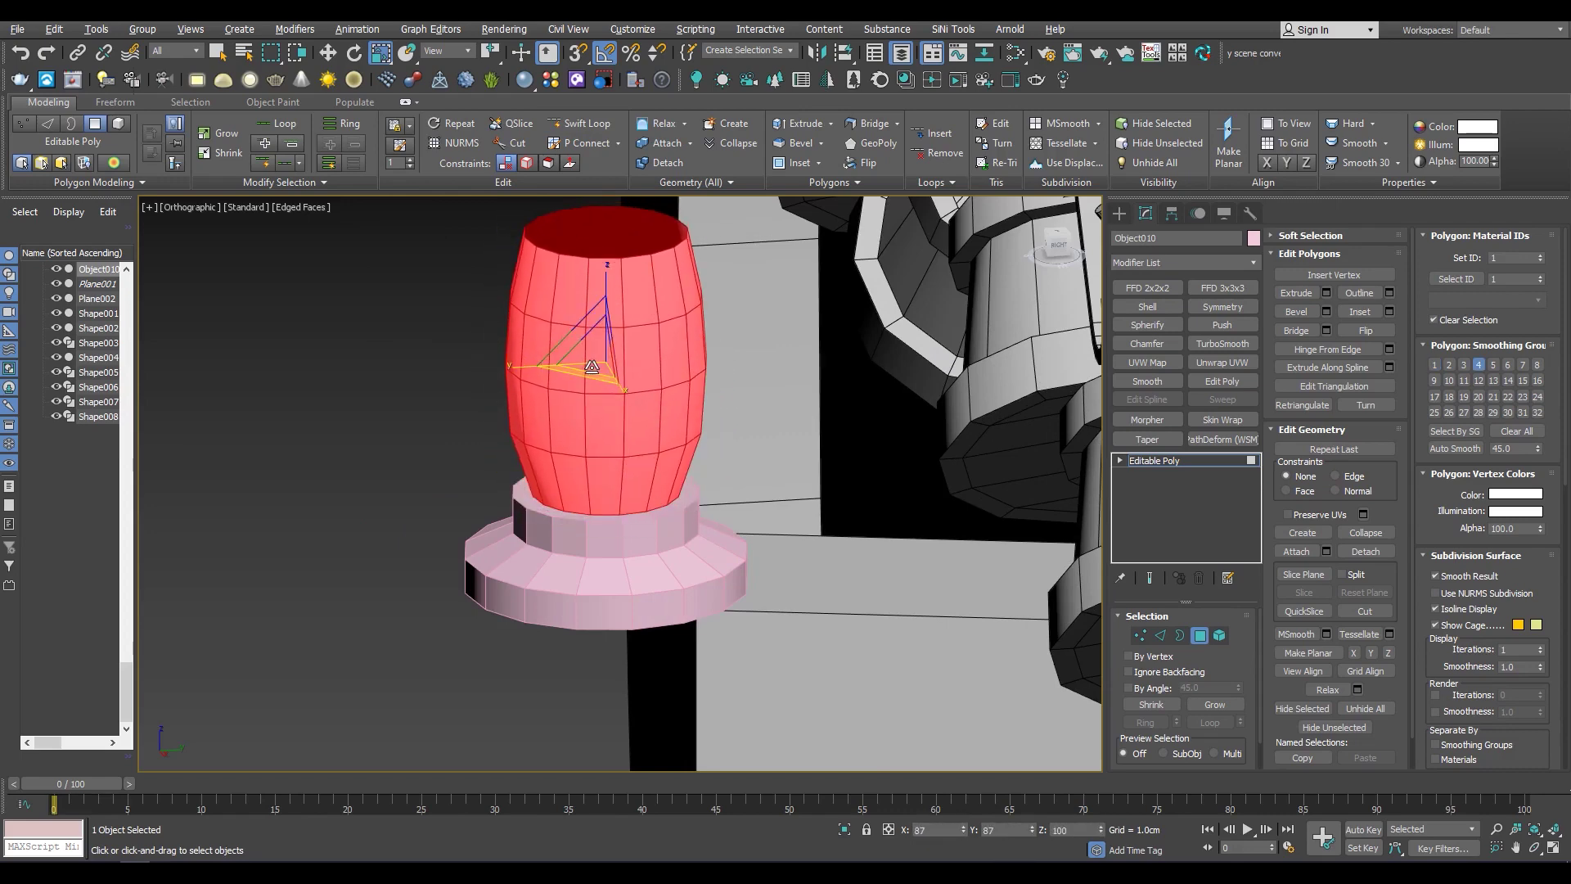
Insert a Swift Loop near the body's bottom and maximize the front view
key("shift+alt+w")
scroll(561, 495, "up", 3)
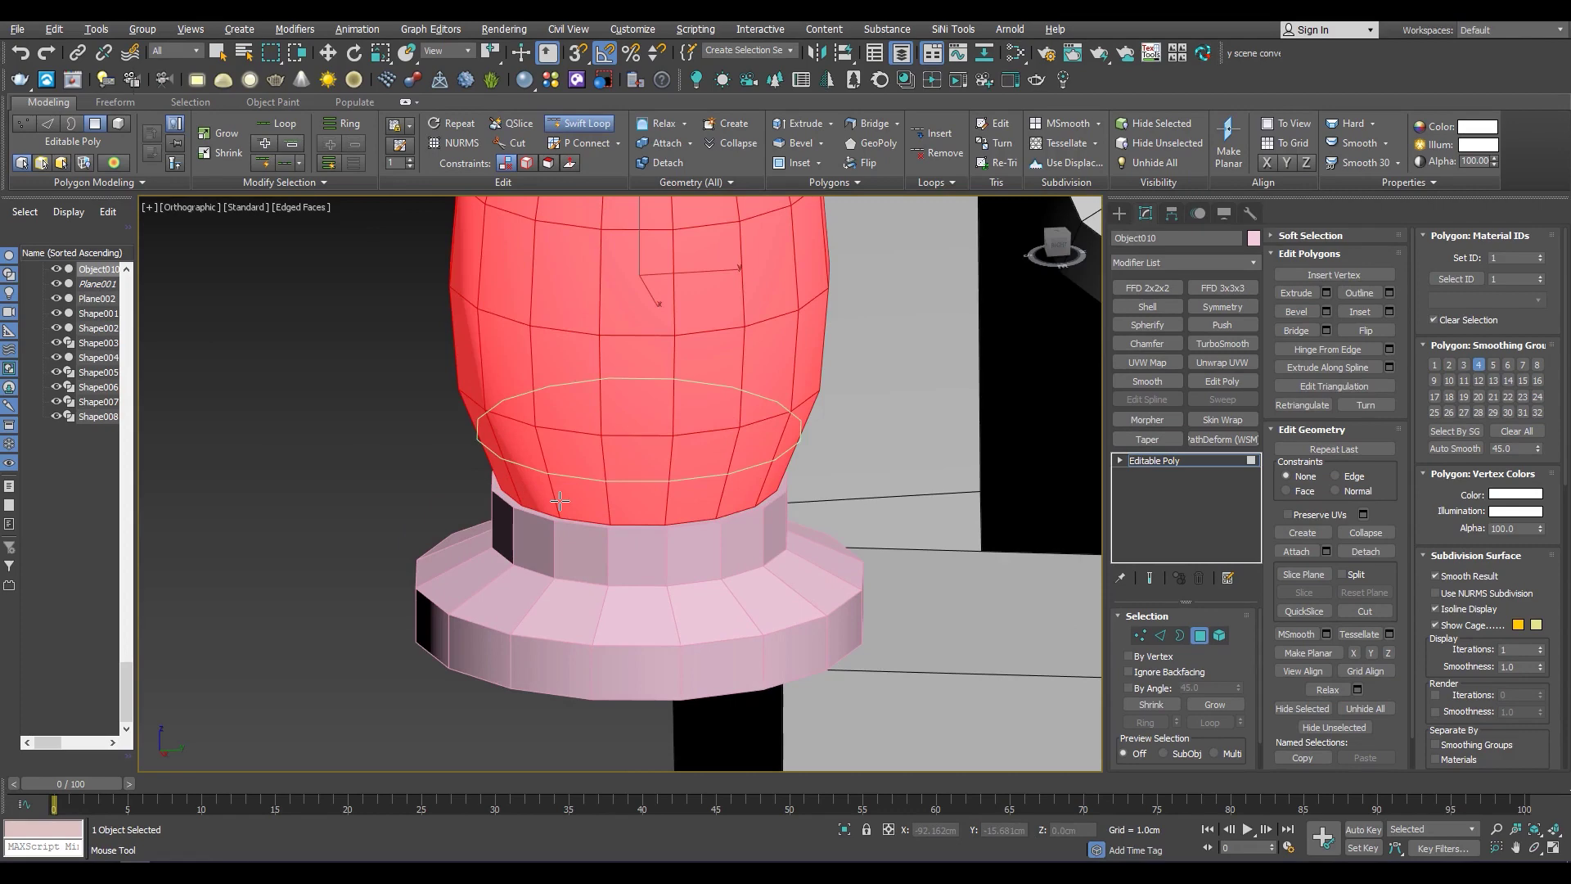
left_click(573, 487)
key("w")
key("alt+w")
key("f")
key("alt+w")
left_click_drag(710, 366, 715, 364)
scroll(831, 386, "up", 4)
key("alt+shift+w")
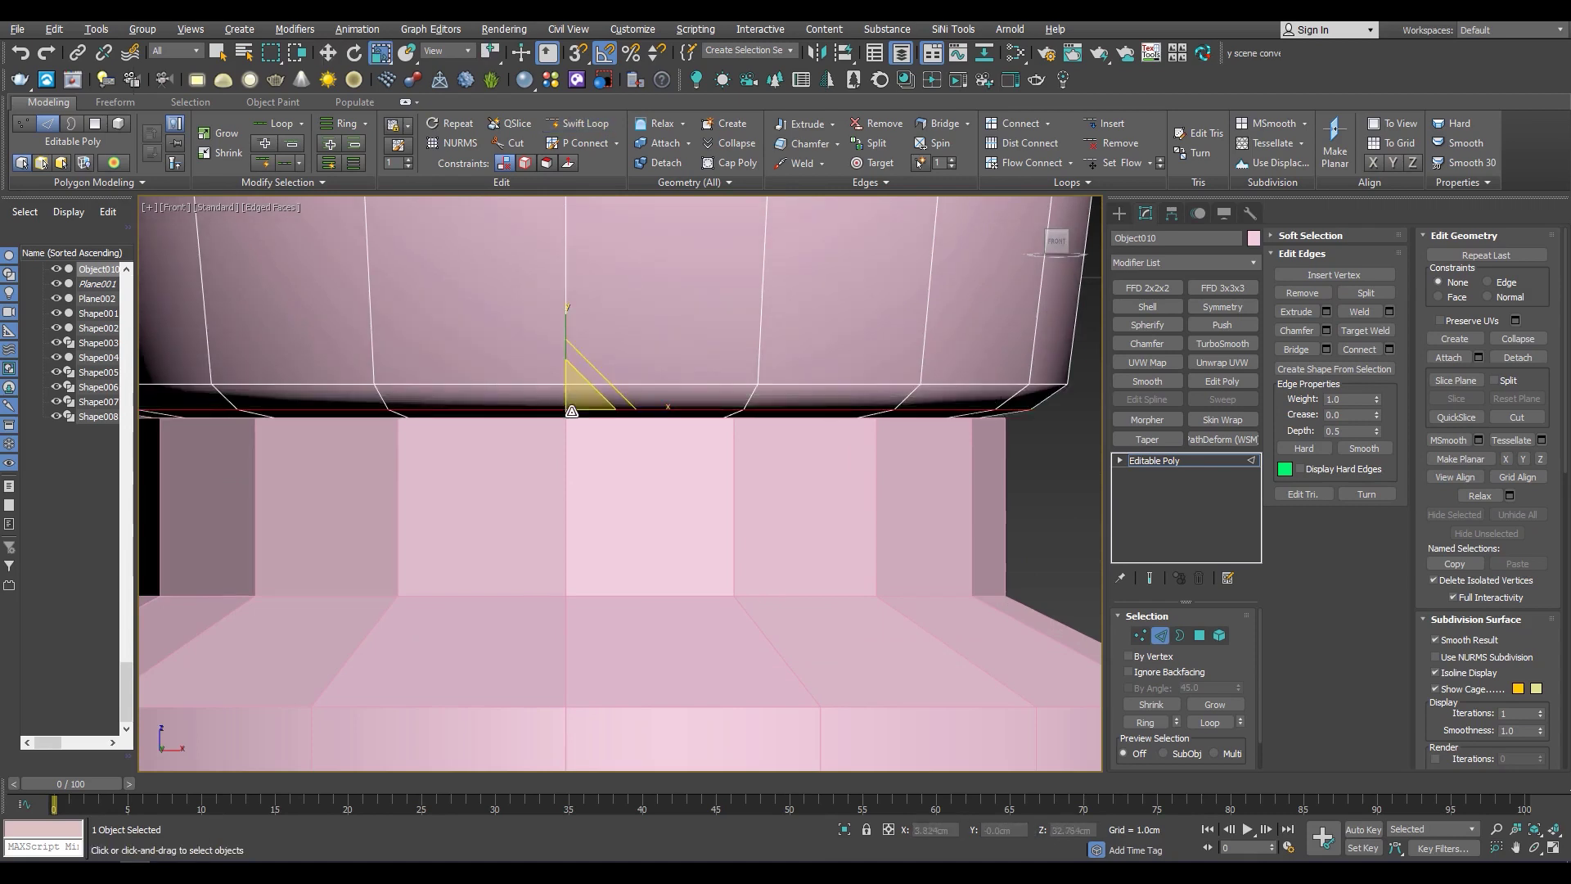
Insert an edge loop across the bowl and scale its bottom vertex ring vertically to 146
scroll(788, 383, "down", 2)
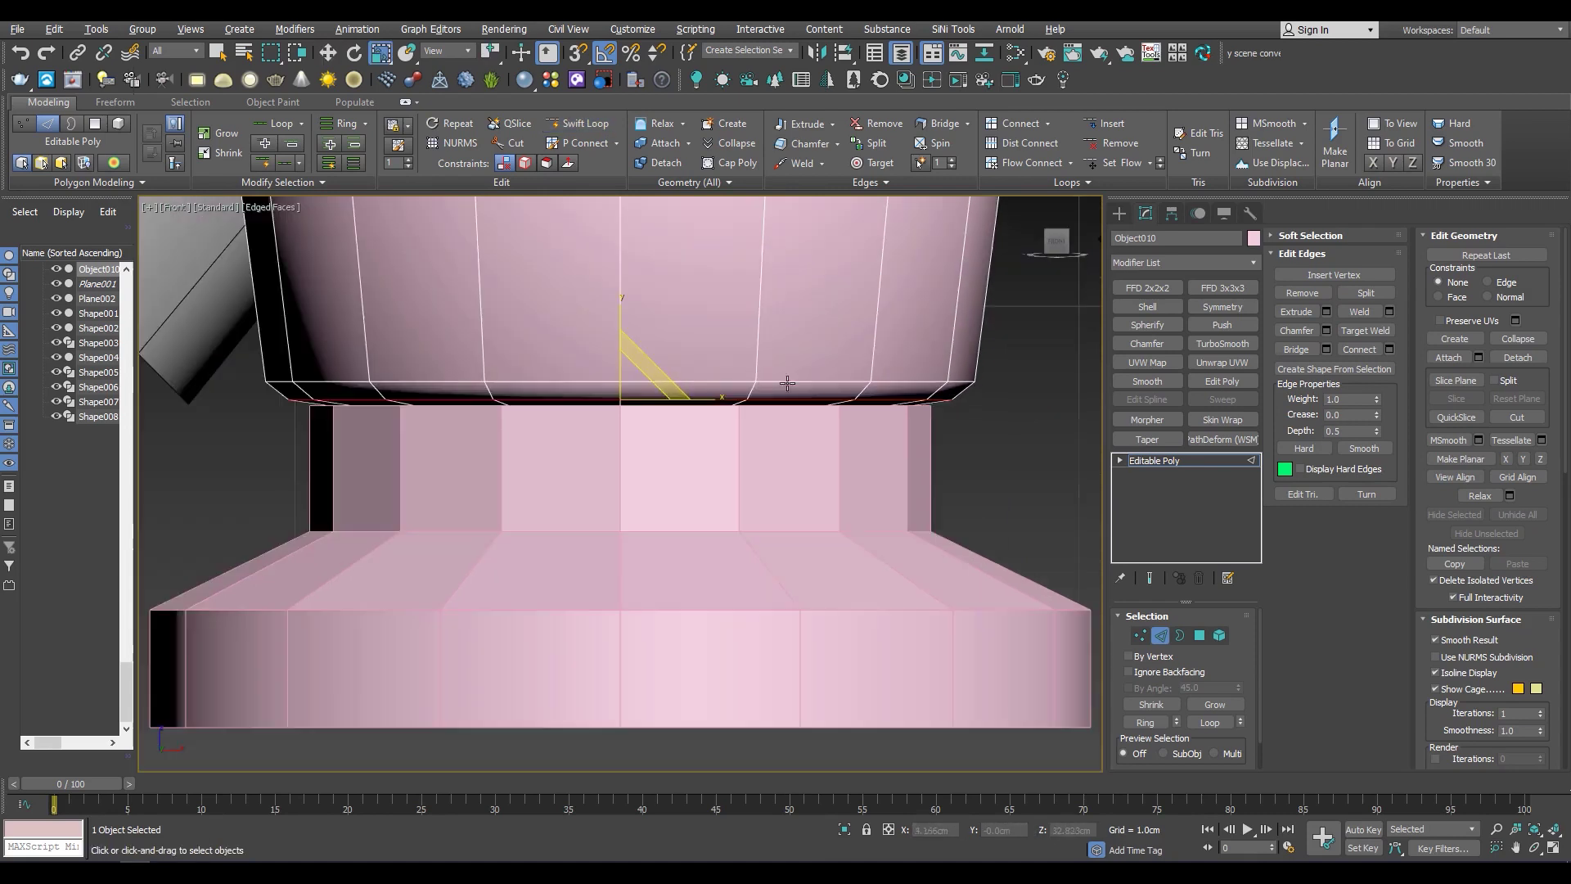
left_click(954, 353)
key("r")
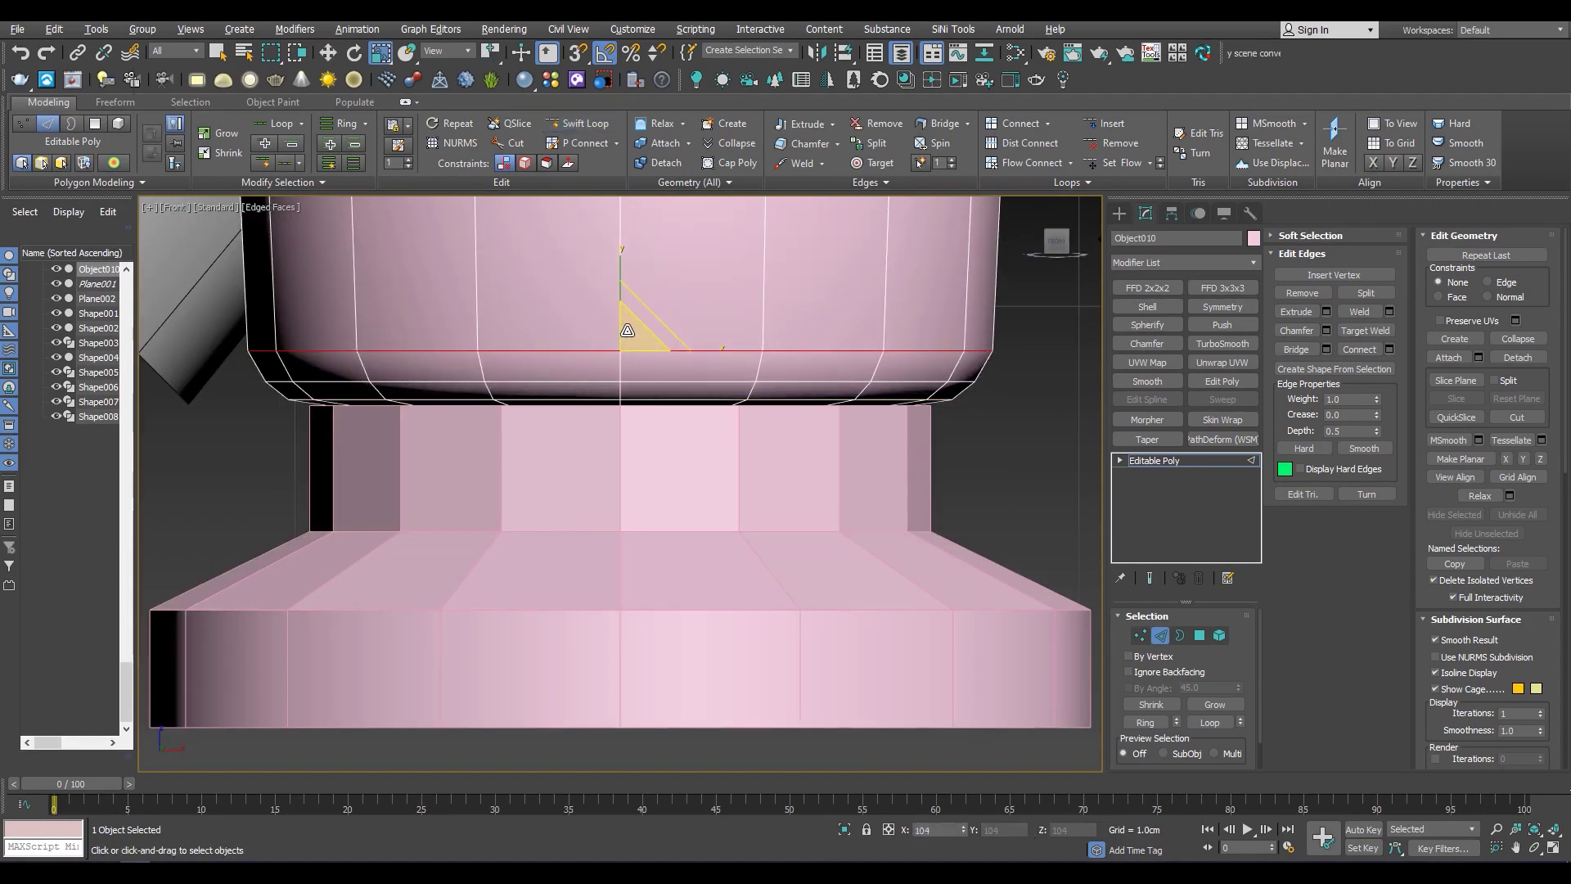
scroll(628, 330, "down", 4)
scroll(751, 405, "up", 3)
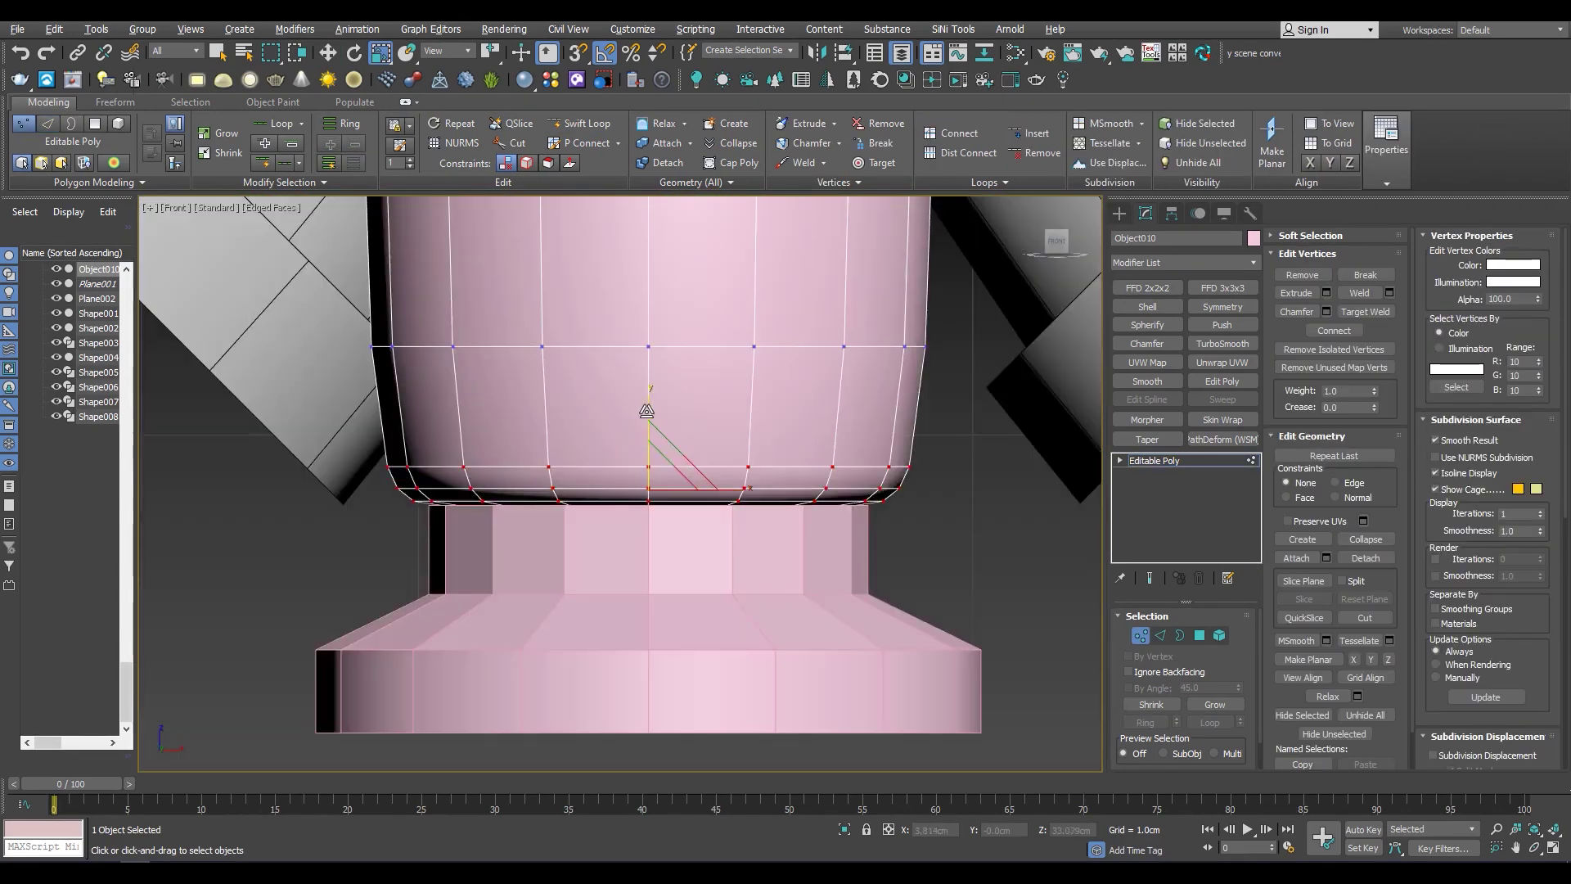
key("F3")
left_click_drag(647, 411, 659, 379)
scroll(647, 456, "up", 2)
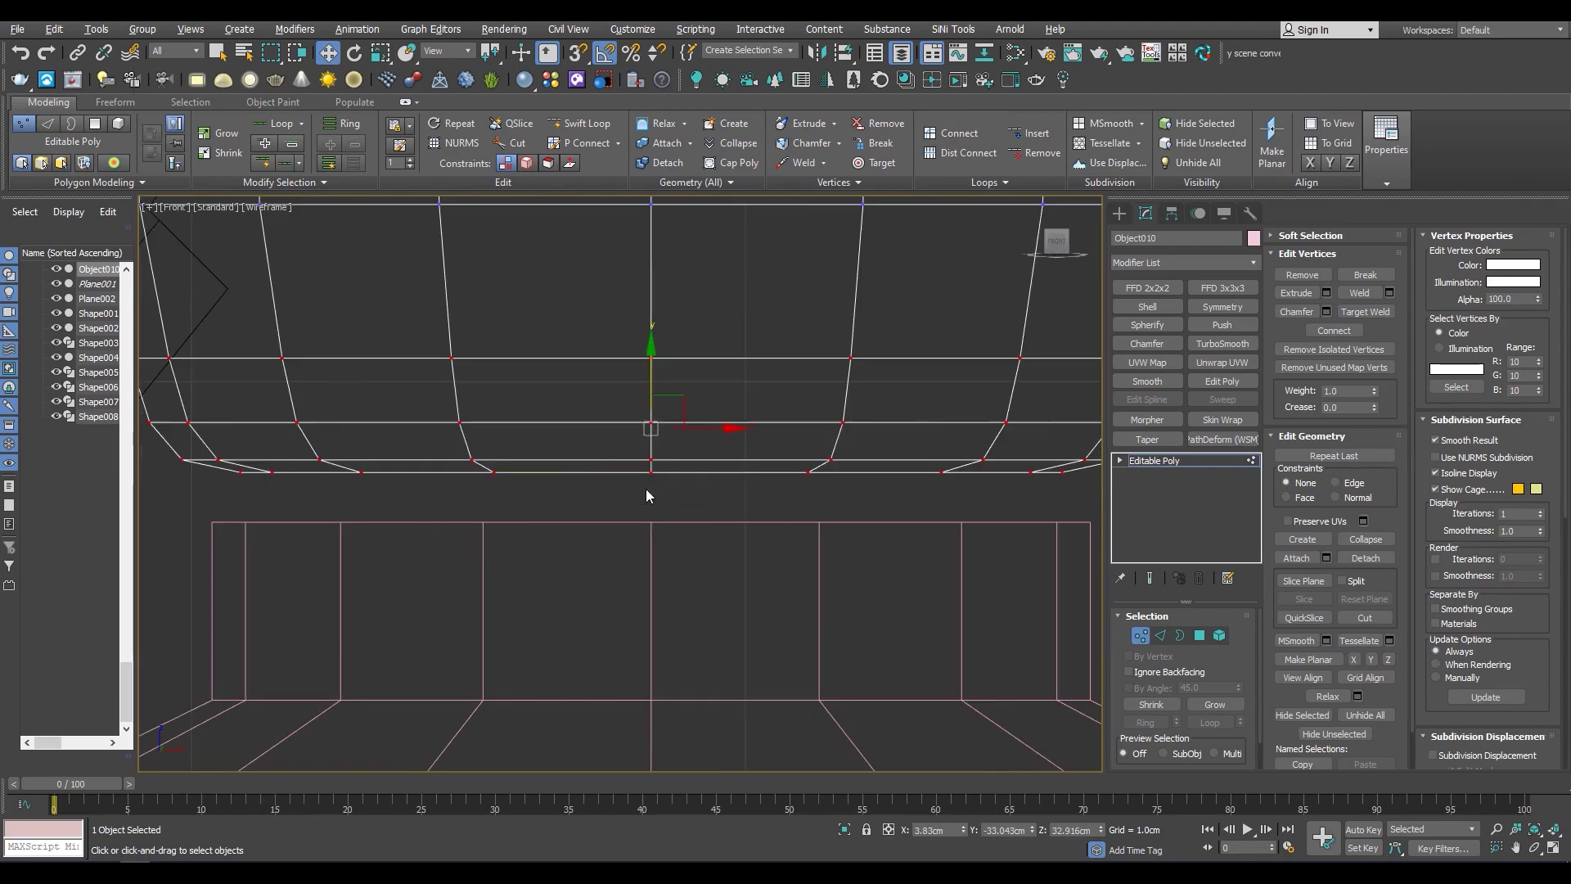
key("F3")
scroll(481, 512, "down", 3)
Enable vertex snapping, orbit to an angled view, and switch to Element selection
middle_click_drag(573, 524, 688, 528)
scroll(688, 528, "up", 3)
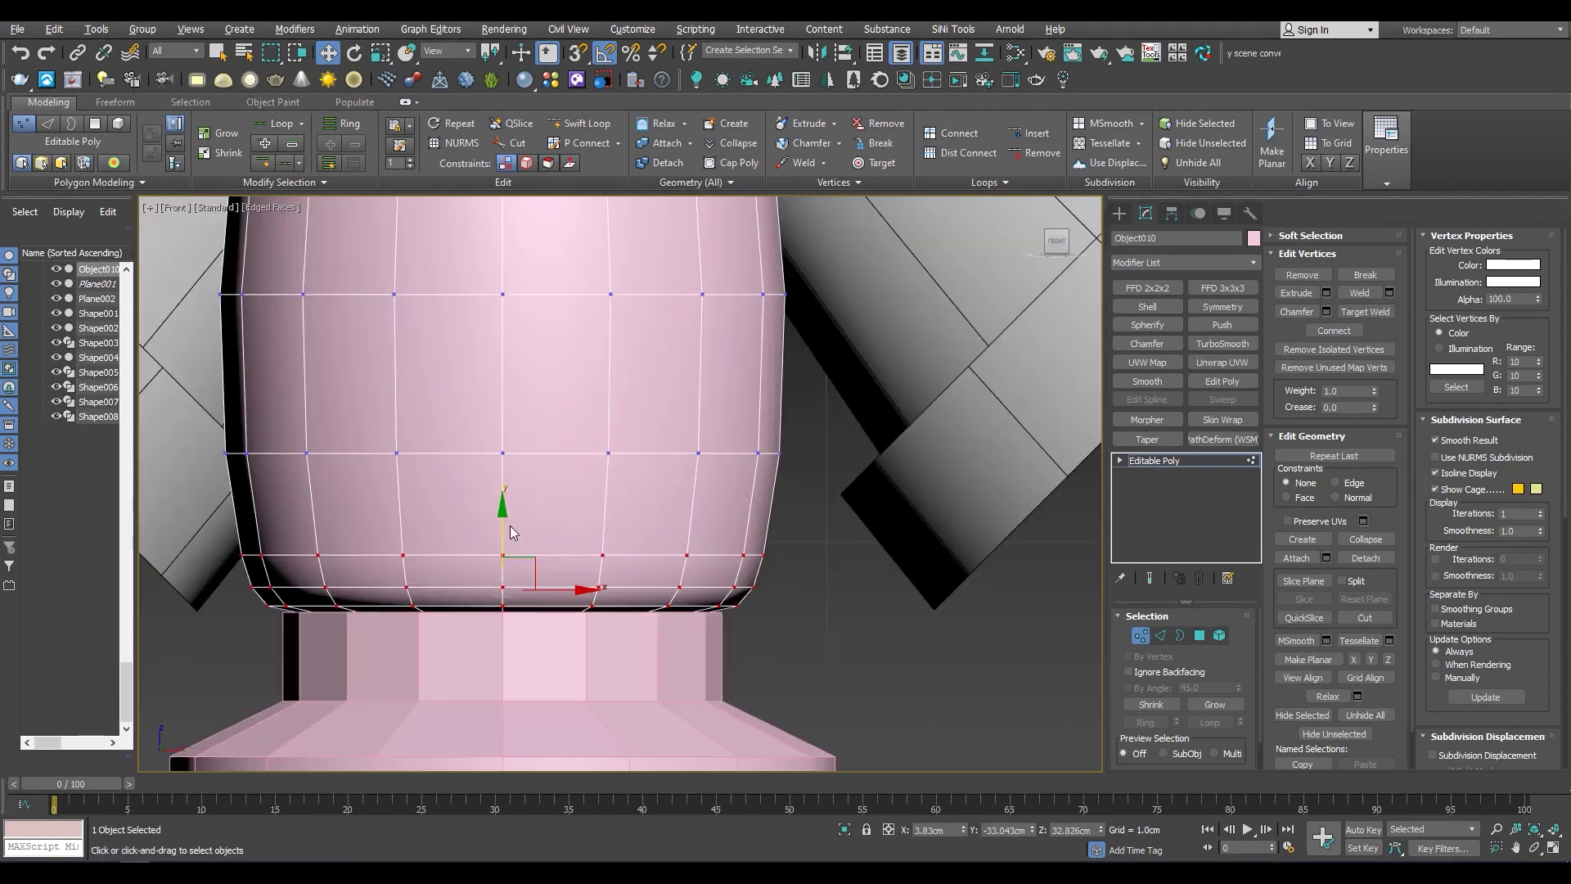
scroll(491, 572, "up", 2)
scroll(442, 622, "up", 2)
key("w")
key("s")
scroll(491, 597, "down", 4)
middle_click_drag(637, 588, 654, 491, "alt")
scroll(655, 491, "down", 3)
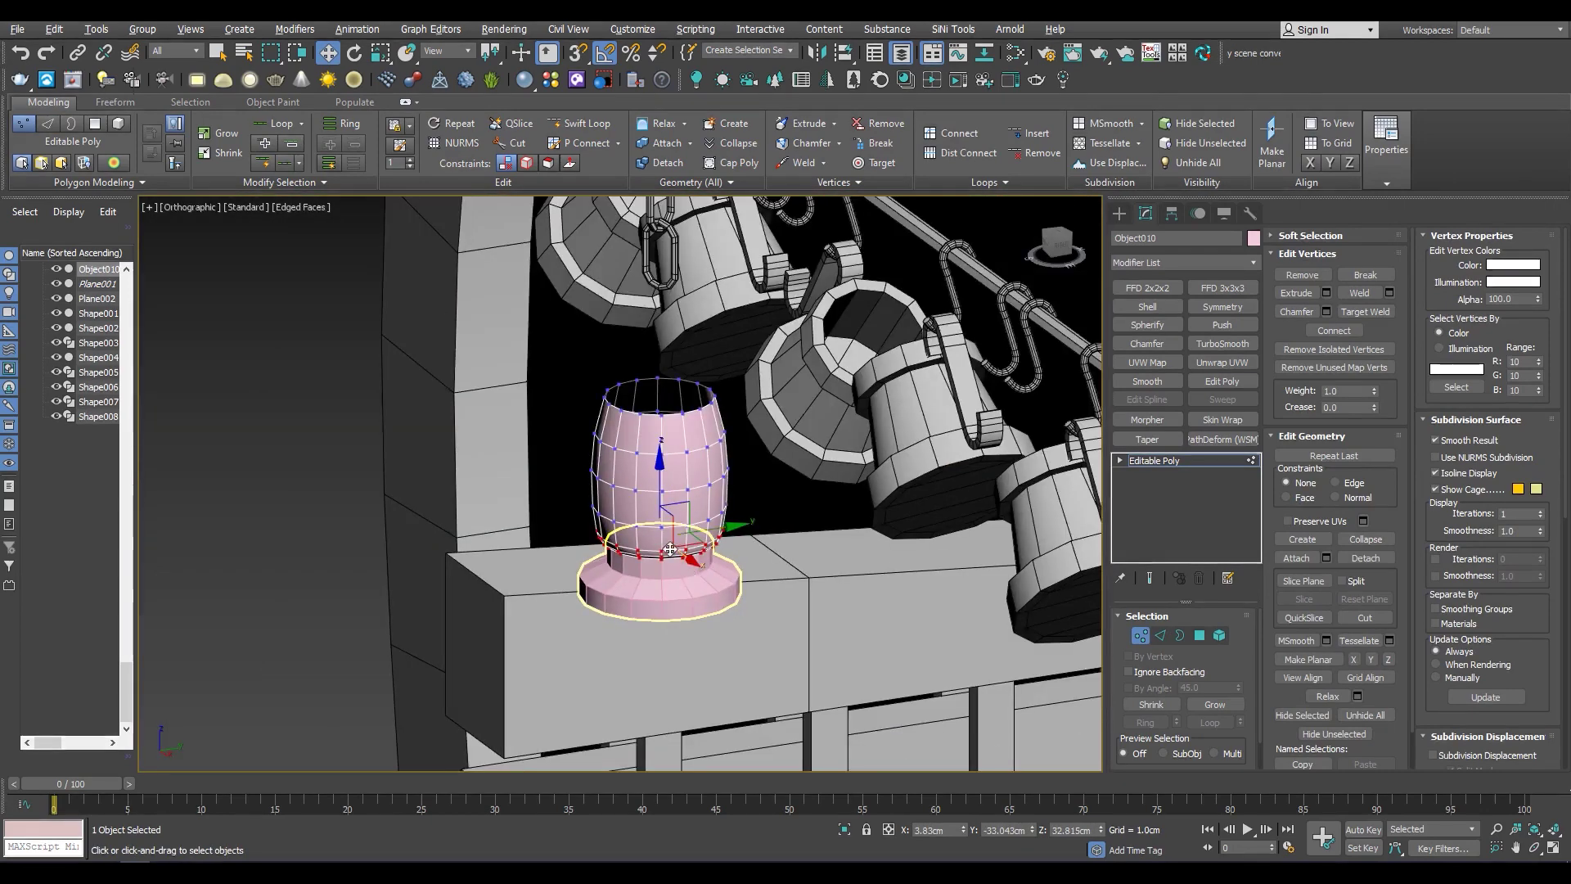
scroll(655, 491, "up", 3)
key("2")
right_click(637, 461)
left_click(610, 504)
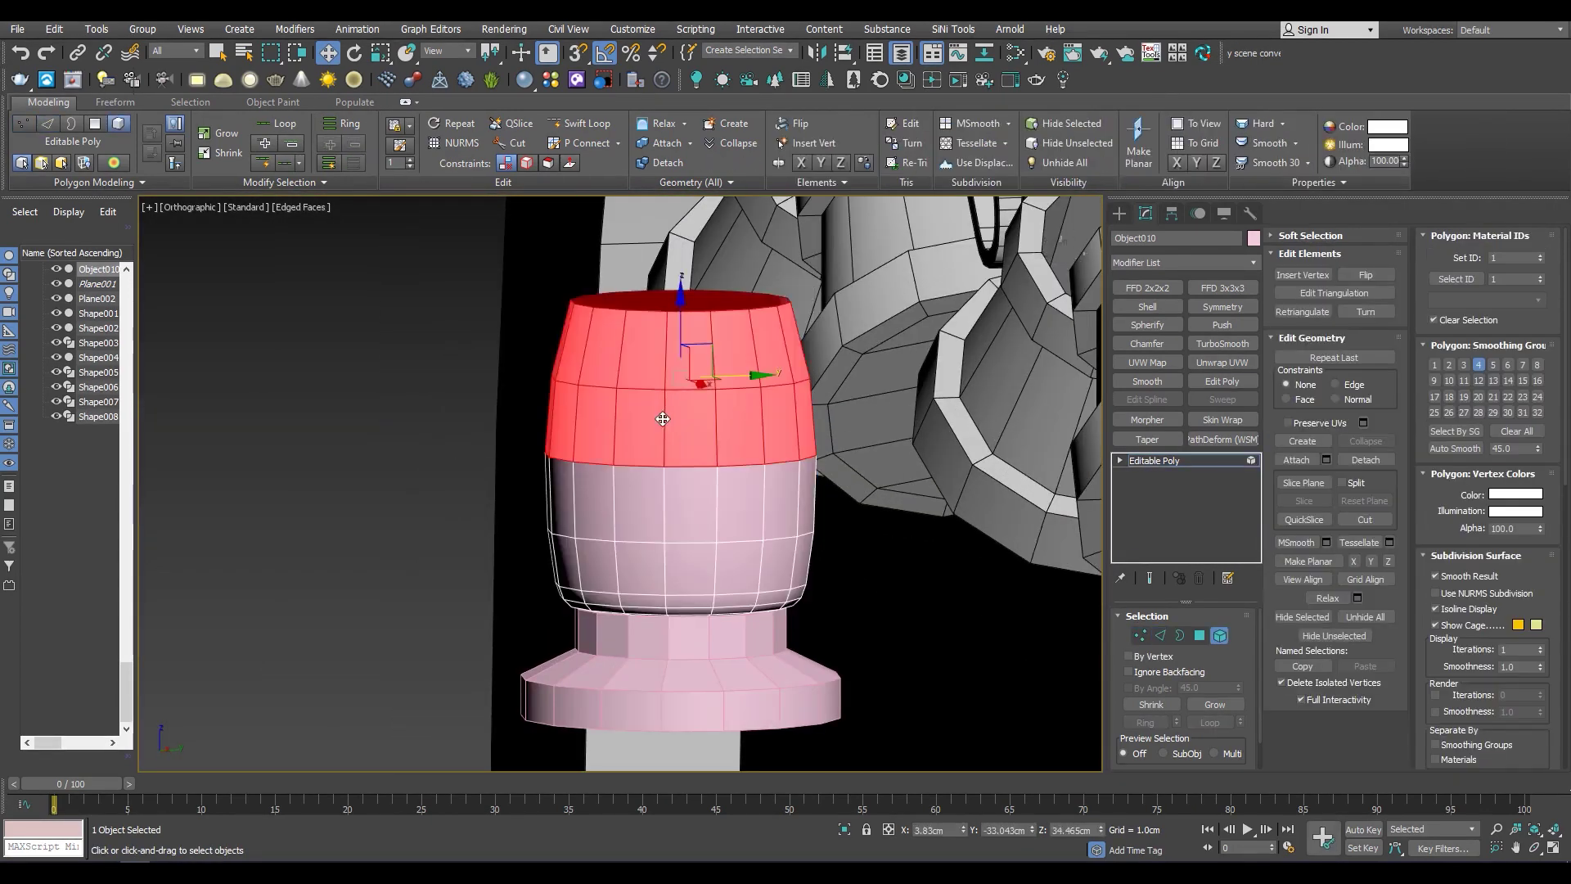
Delete the pot's upper half and widen a middle edge ring to 104%
key("5")
key("alt+w")
key("alt+w")
key("2")
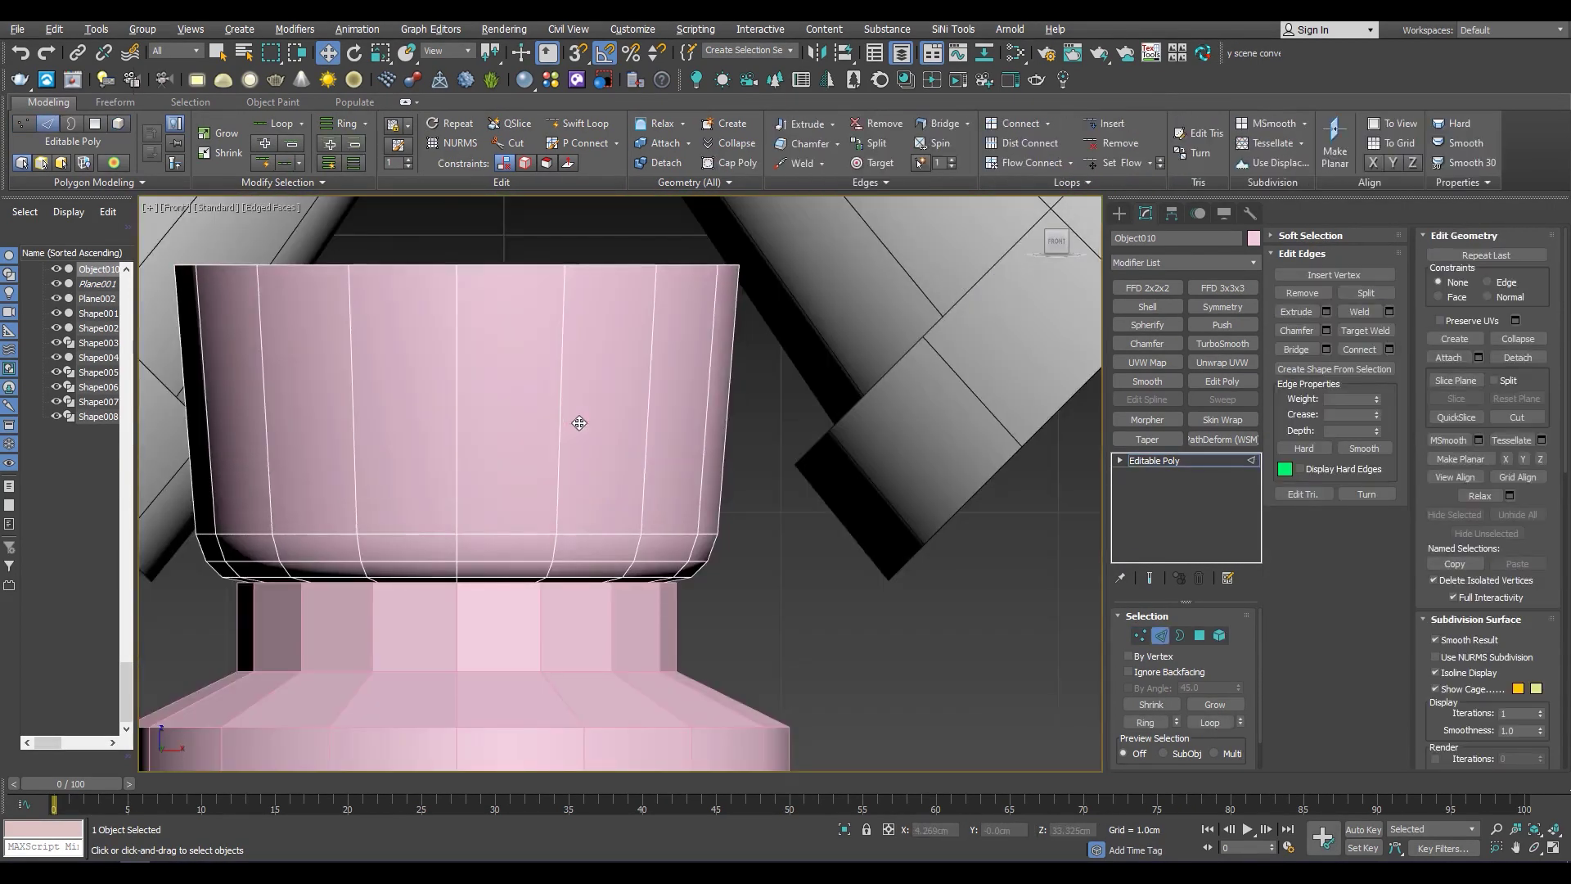
scroll(578, 420, "down", 2)
key("r")
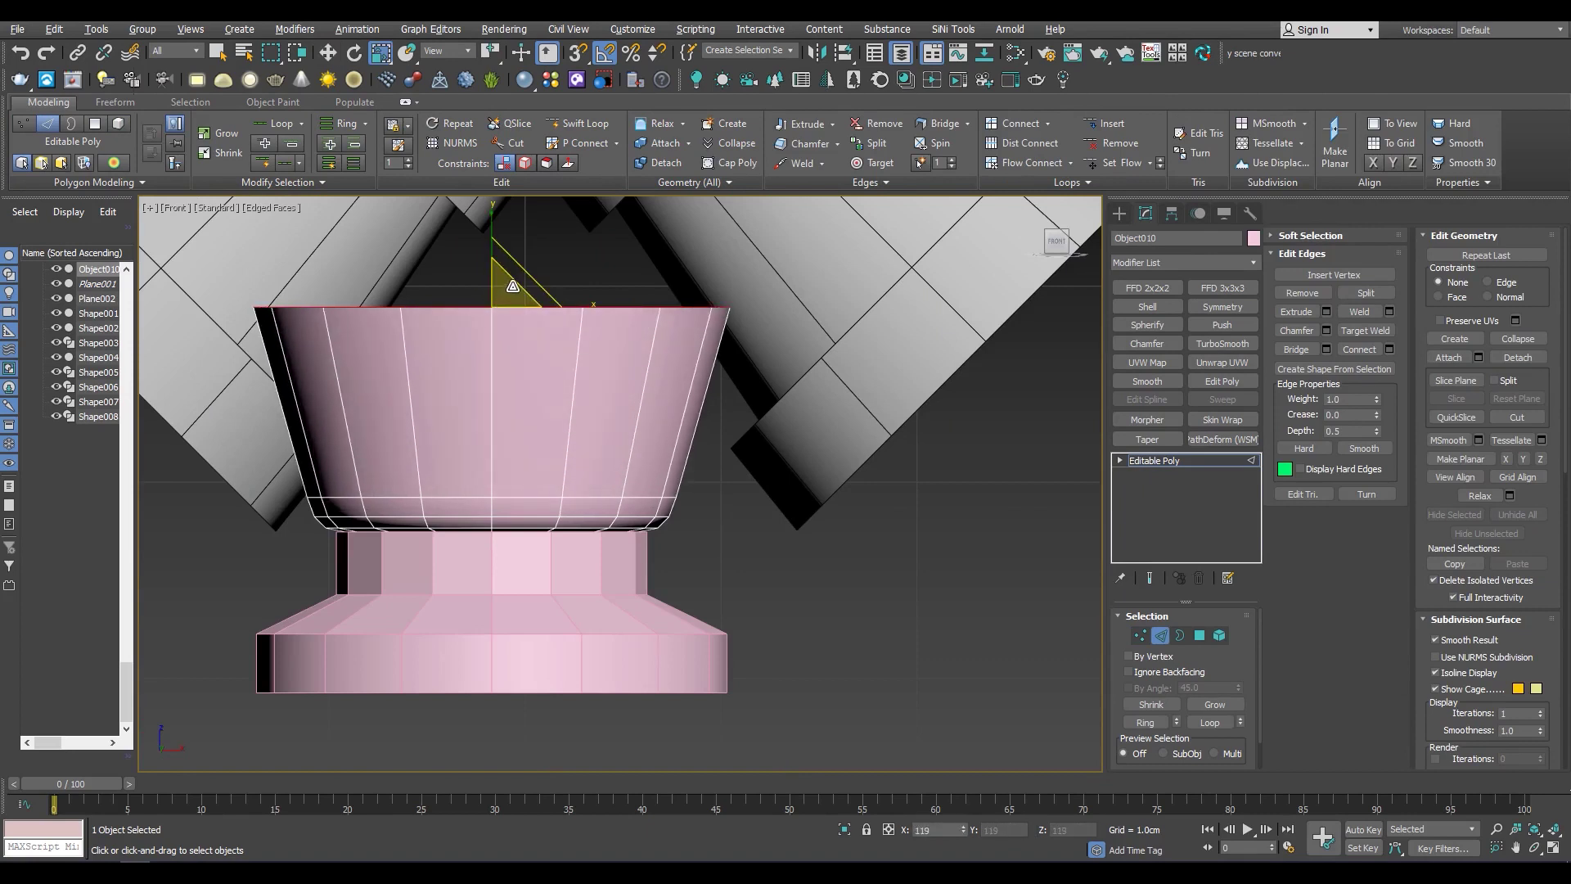
left_click_drag(497, 387, 501, 386)
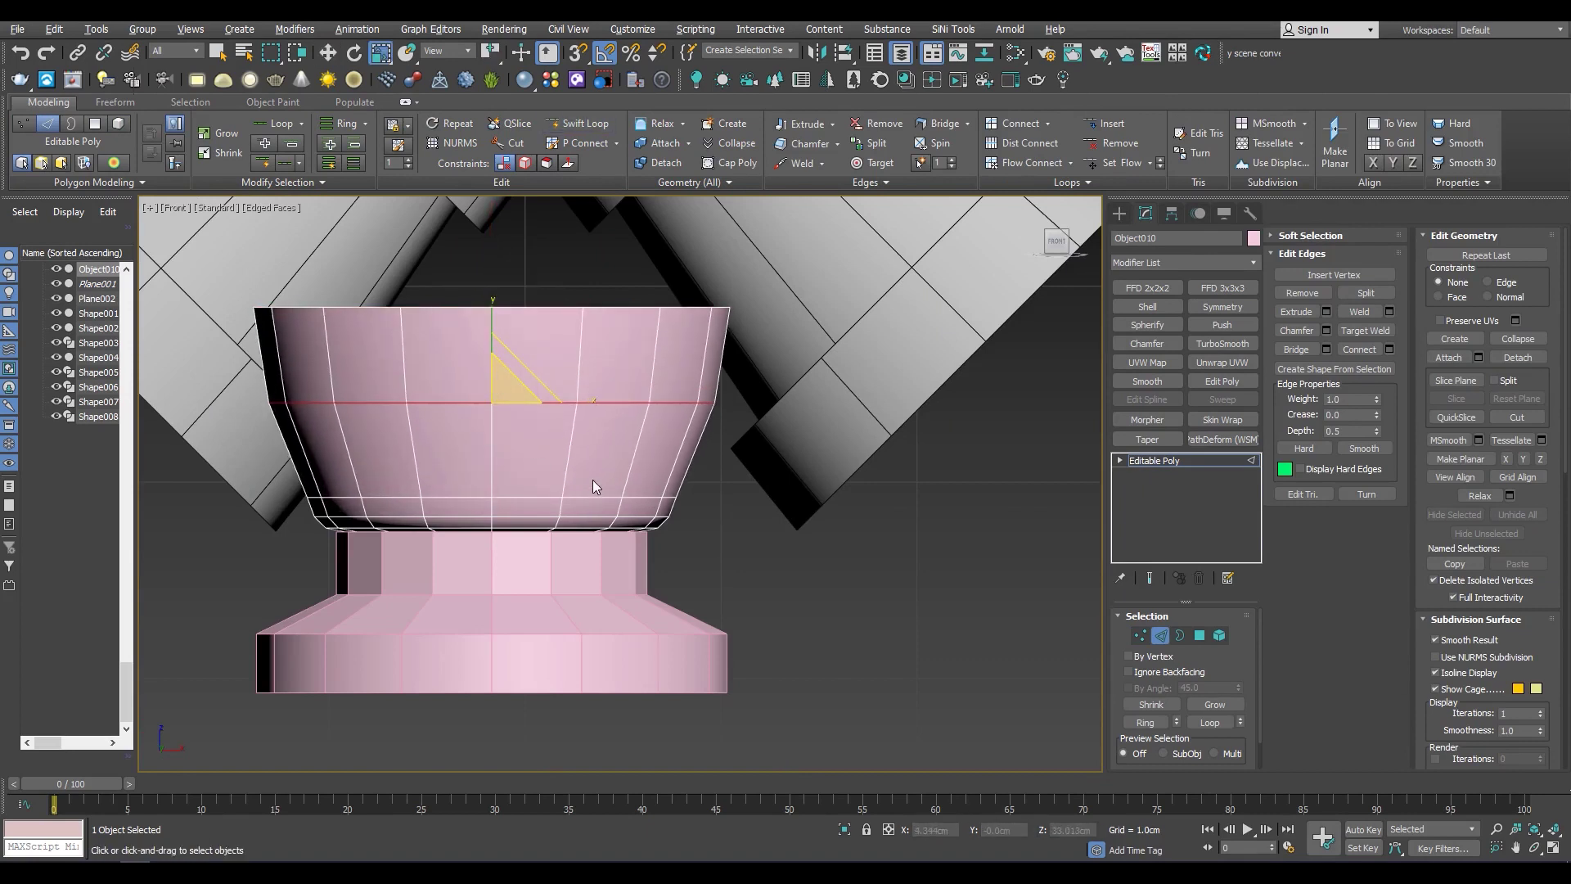
scroll(593, 483, "up", 2)
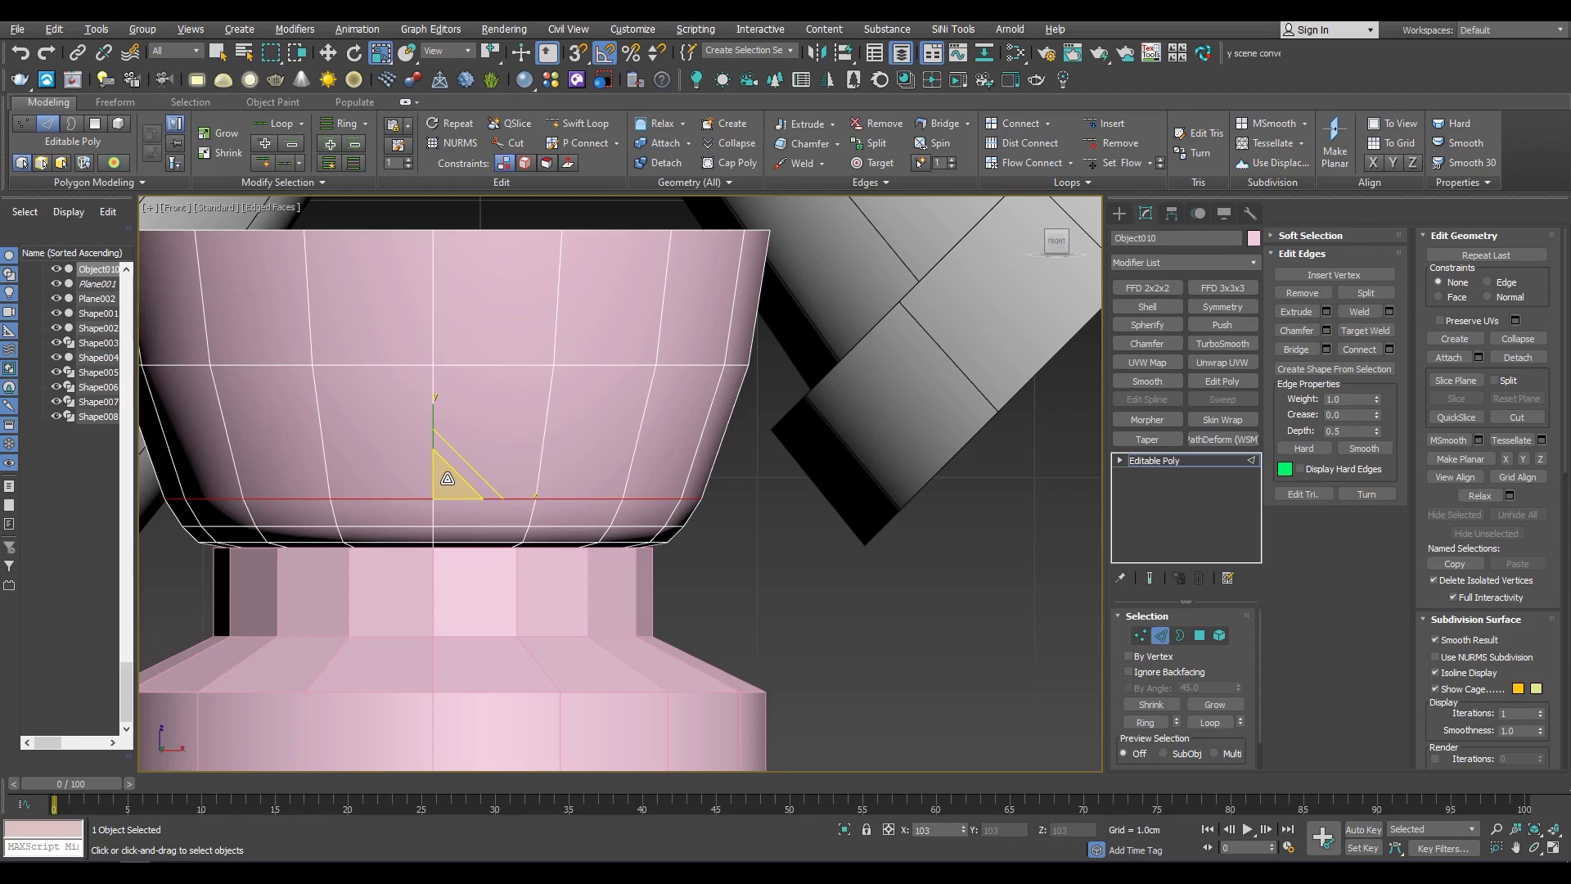
key("w")
scroll(705, 386, "down", 4)
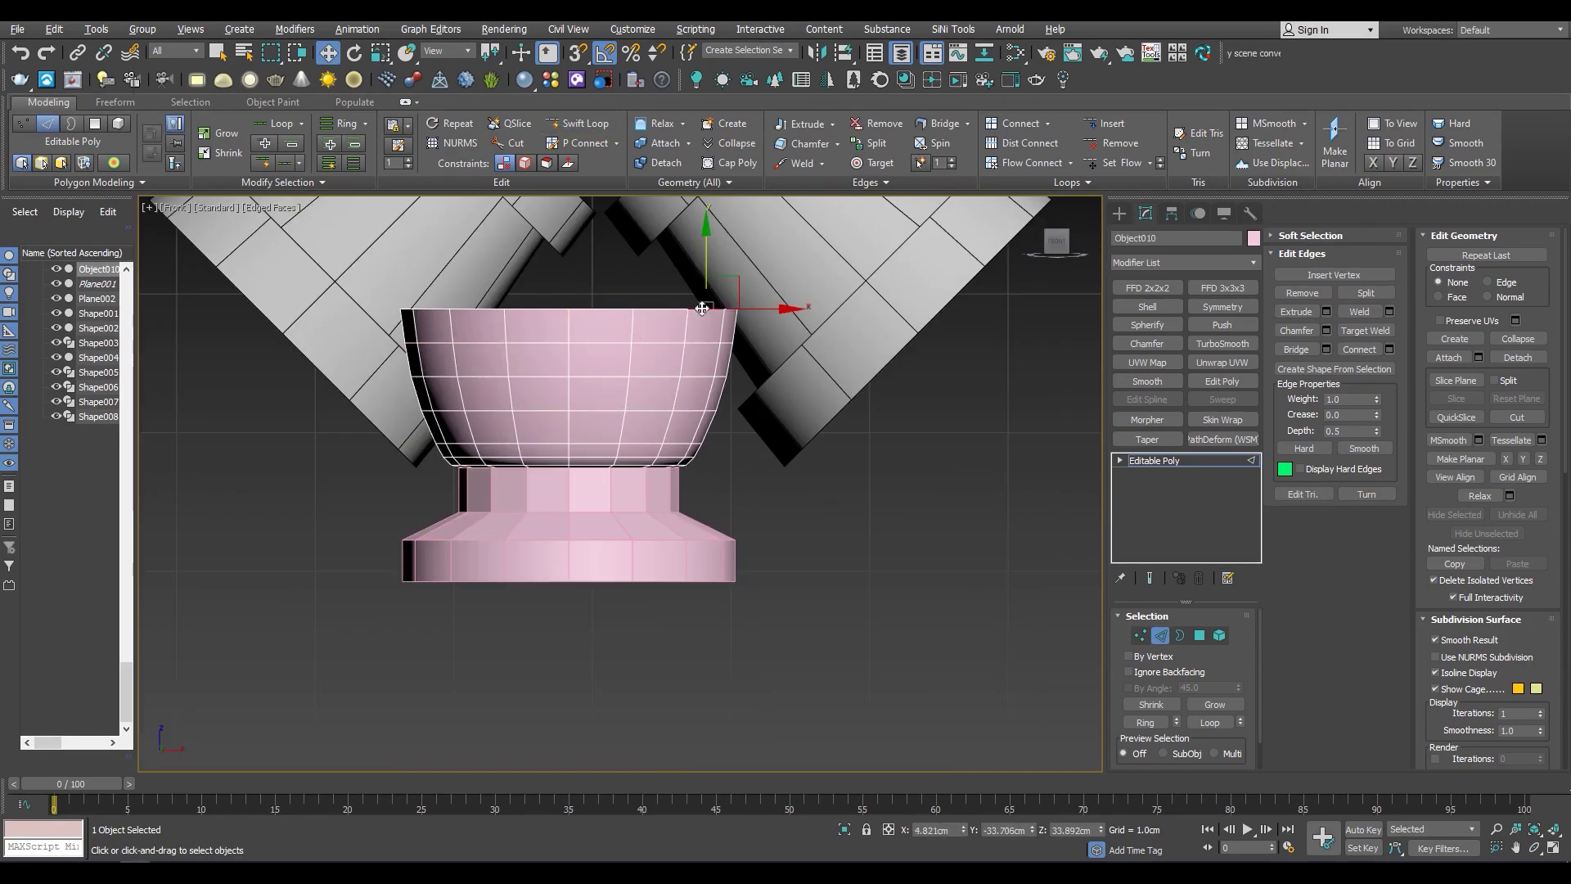
Add a Symmetry modifier on Z with Flip to complete the barrel shape
left_click(1221, 307)
left_click(1174, 647)
left_click(1151, 665)
middle_click_drag(733, 322, 650, 444)
scroll(651, 445, "down", 2)
scroll(592, 462, "up", 3)
key("2")
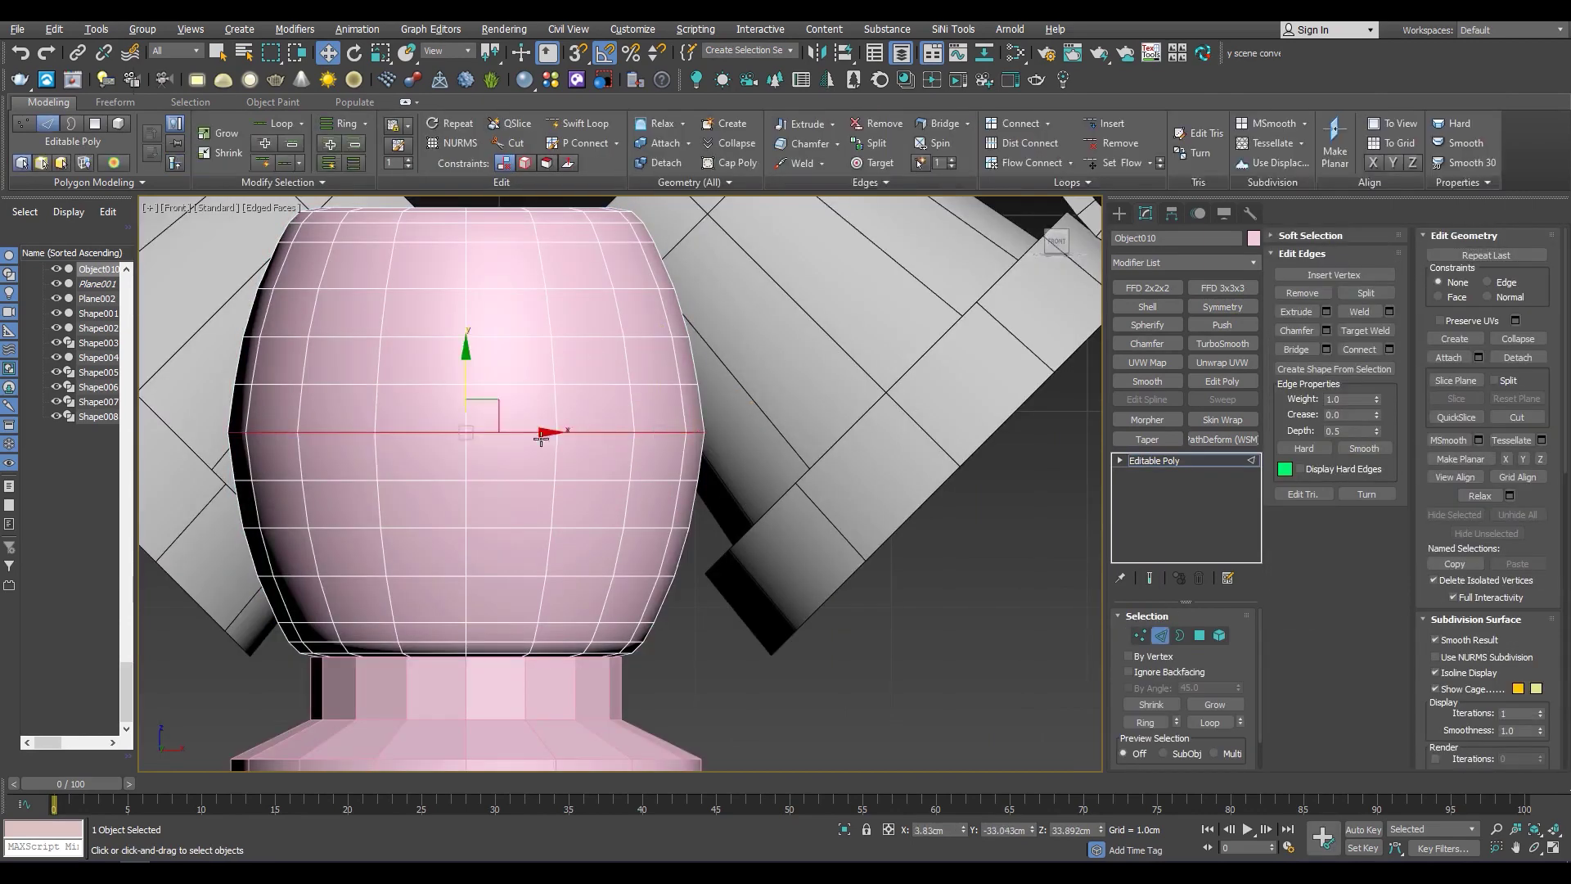
scroll(472, 420, "down", 3)
key("2")
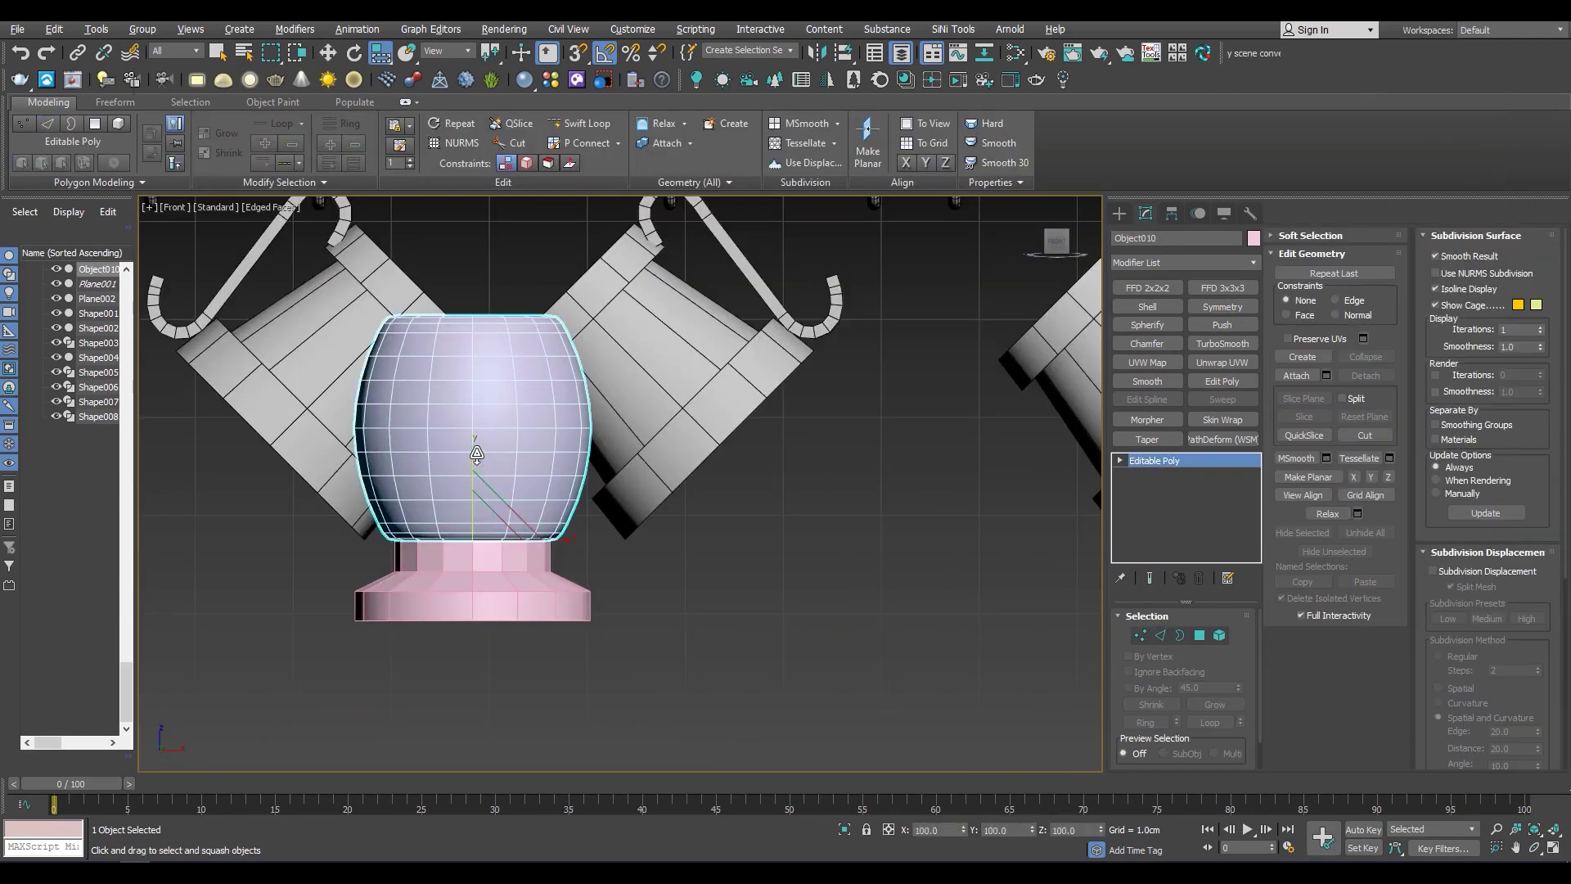
Stretch the barrel non-uniformly to 150% height on Z
left_click_drag(473, 450, 475, 384)
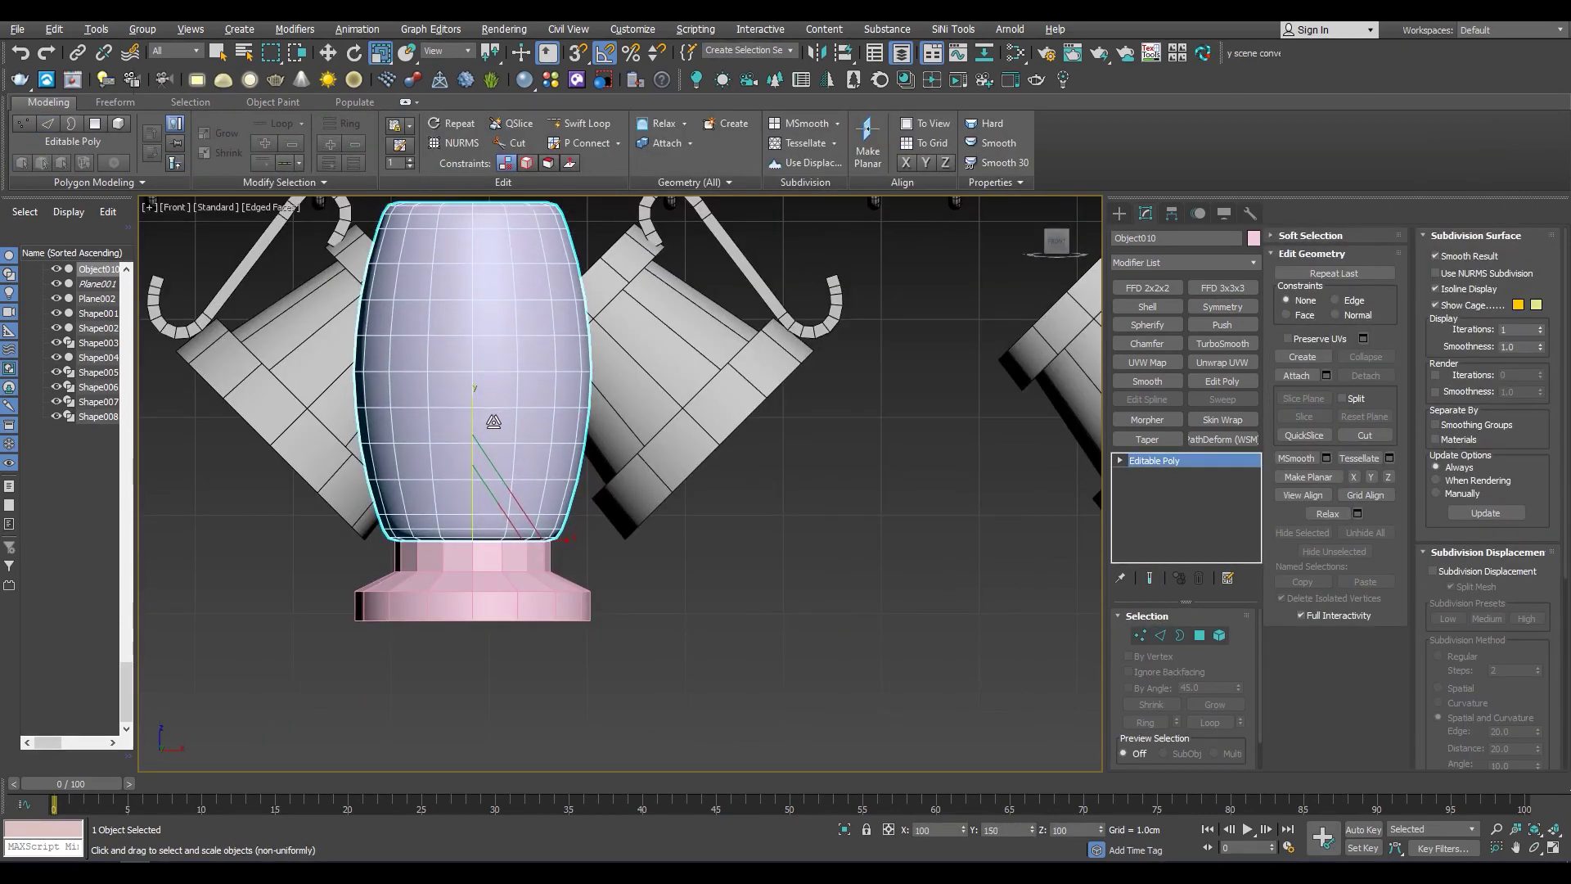
scroll(478, 466, "up", 2)
scroll(550, 502, "up", 2)
scroll(573, 491, "down", 5)
middle_click_drag(573, 491, 654, 573, "alt")
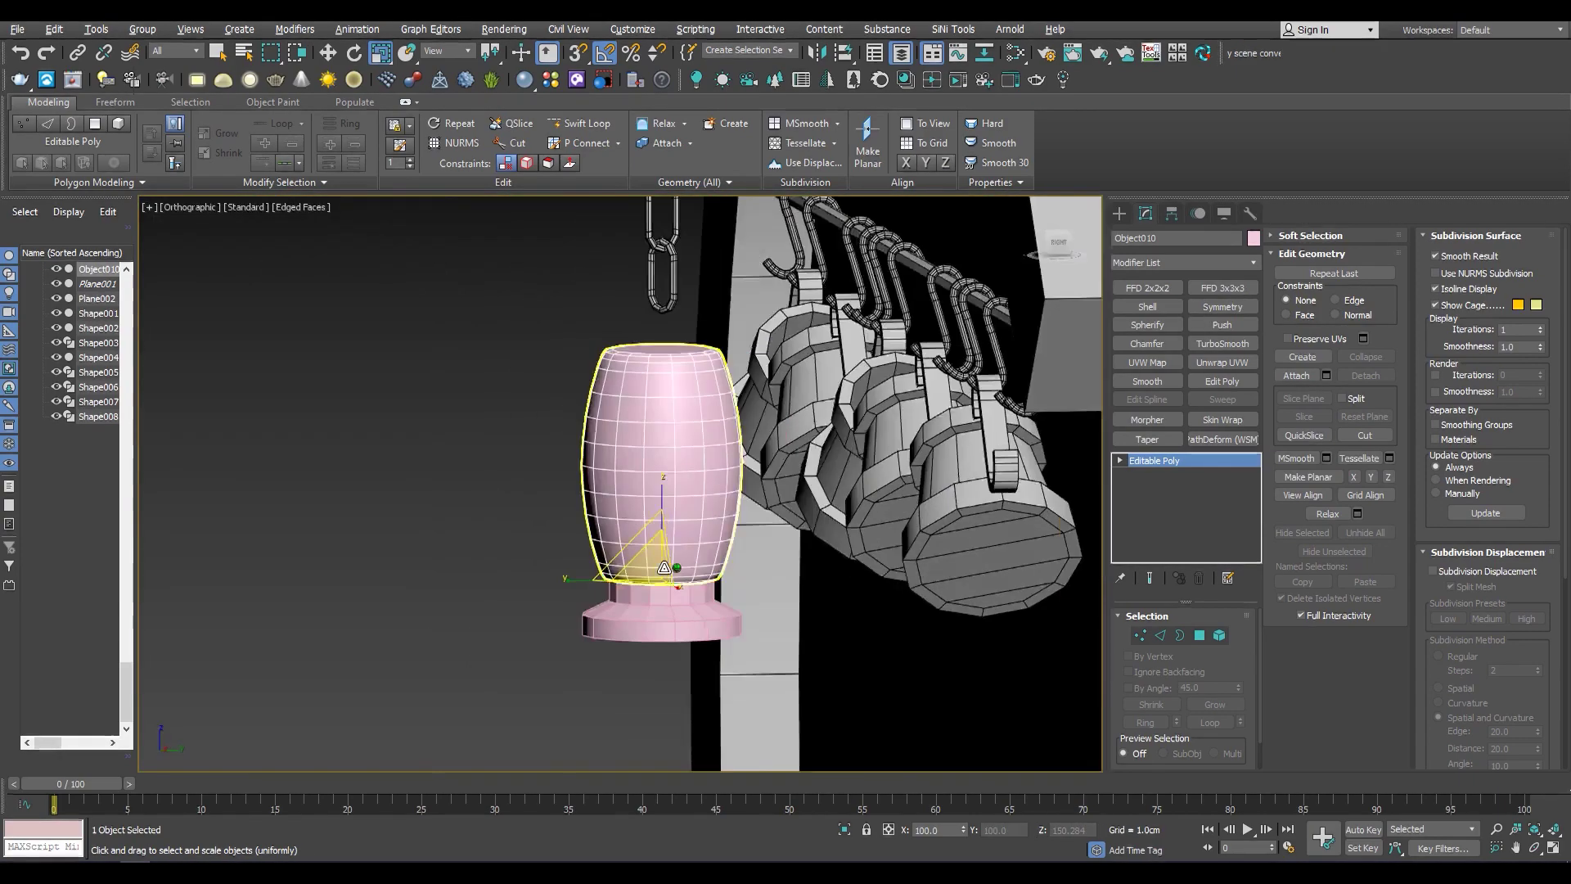
scroll(677, 598, "up", 4)
Adjust the barrel's vertices in the front view using wireframe display
key("f")
key("1")
scroll(615, 751, "up", 5)
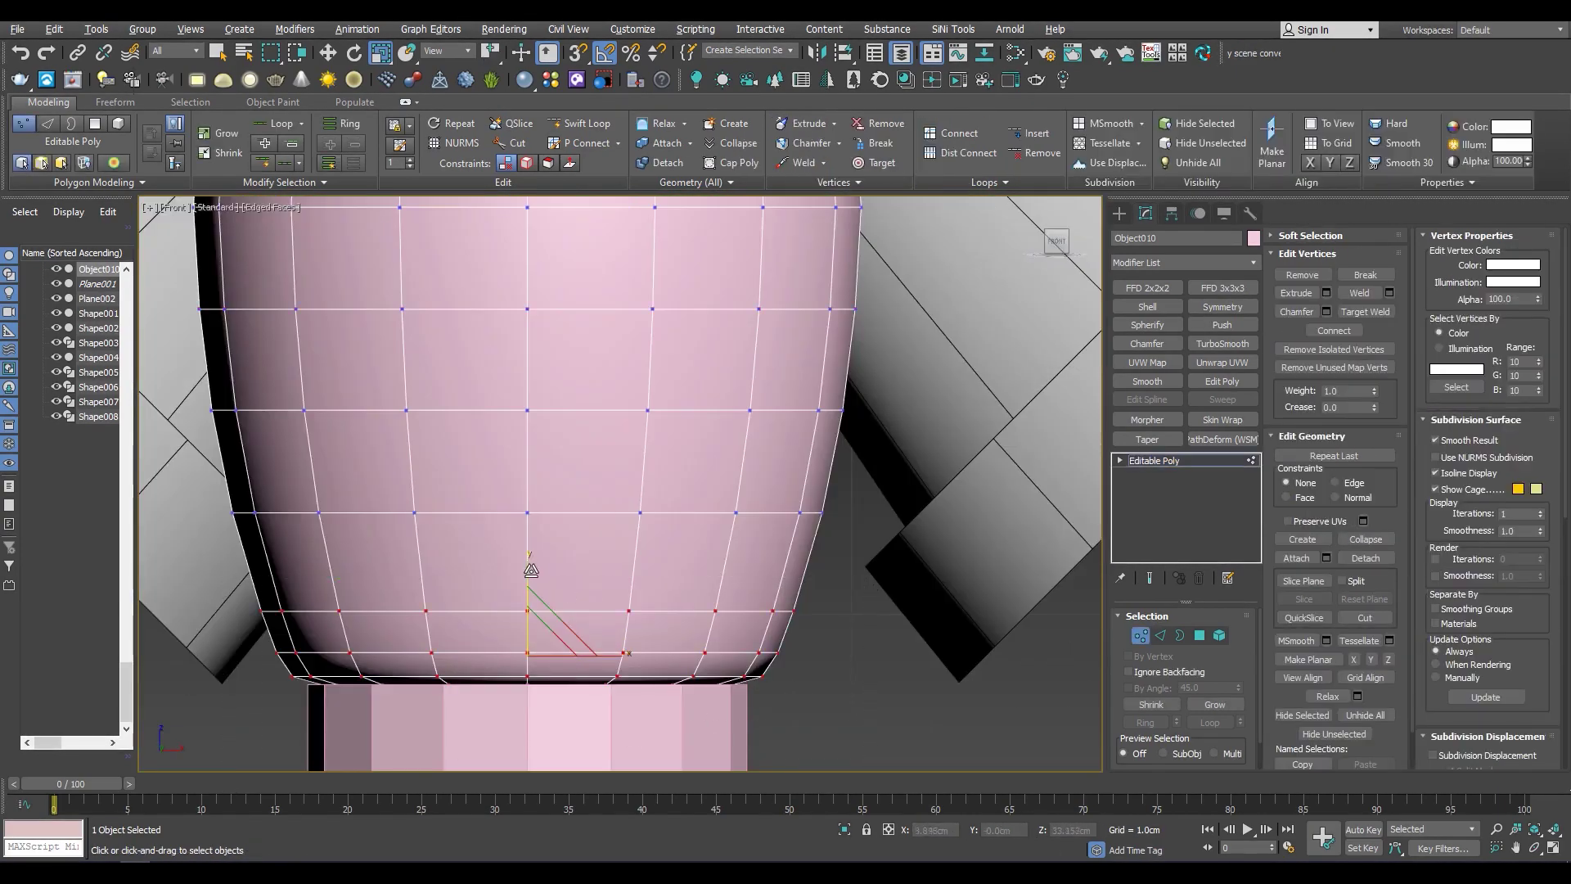
key("w")
key("F3")
scroll(581, 737, "up", 3)
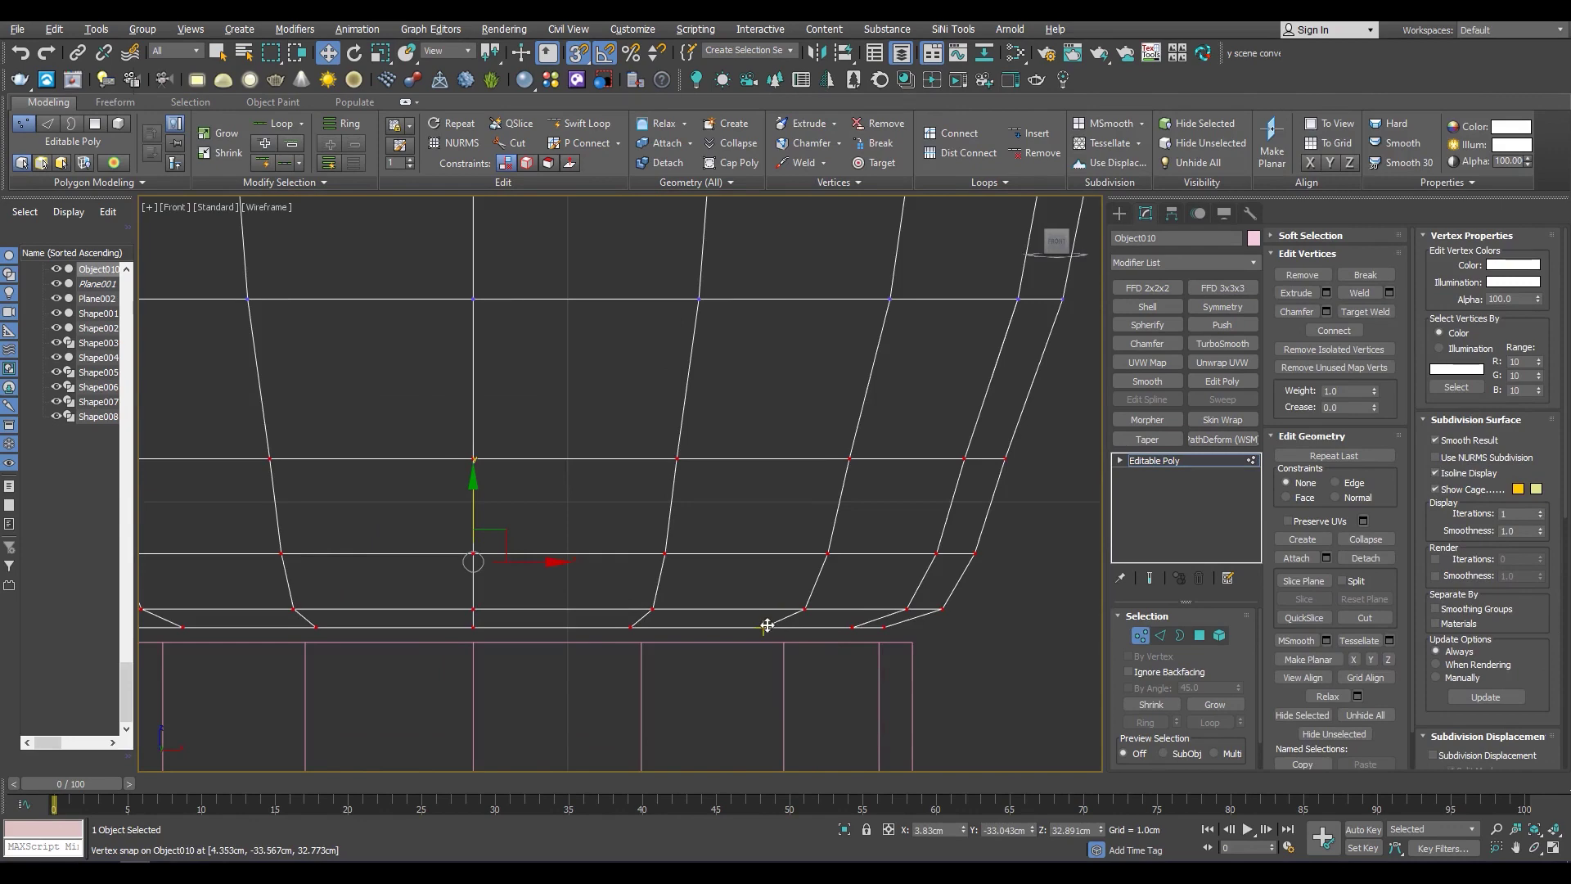
scroll(778, 641, "down", 2)
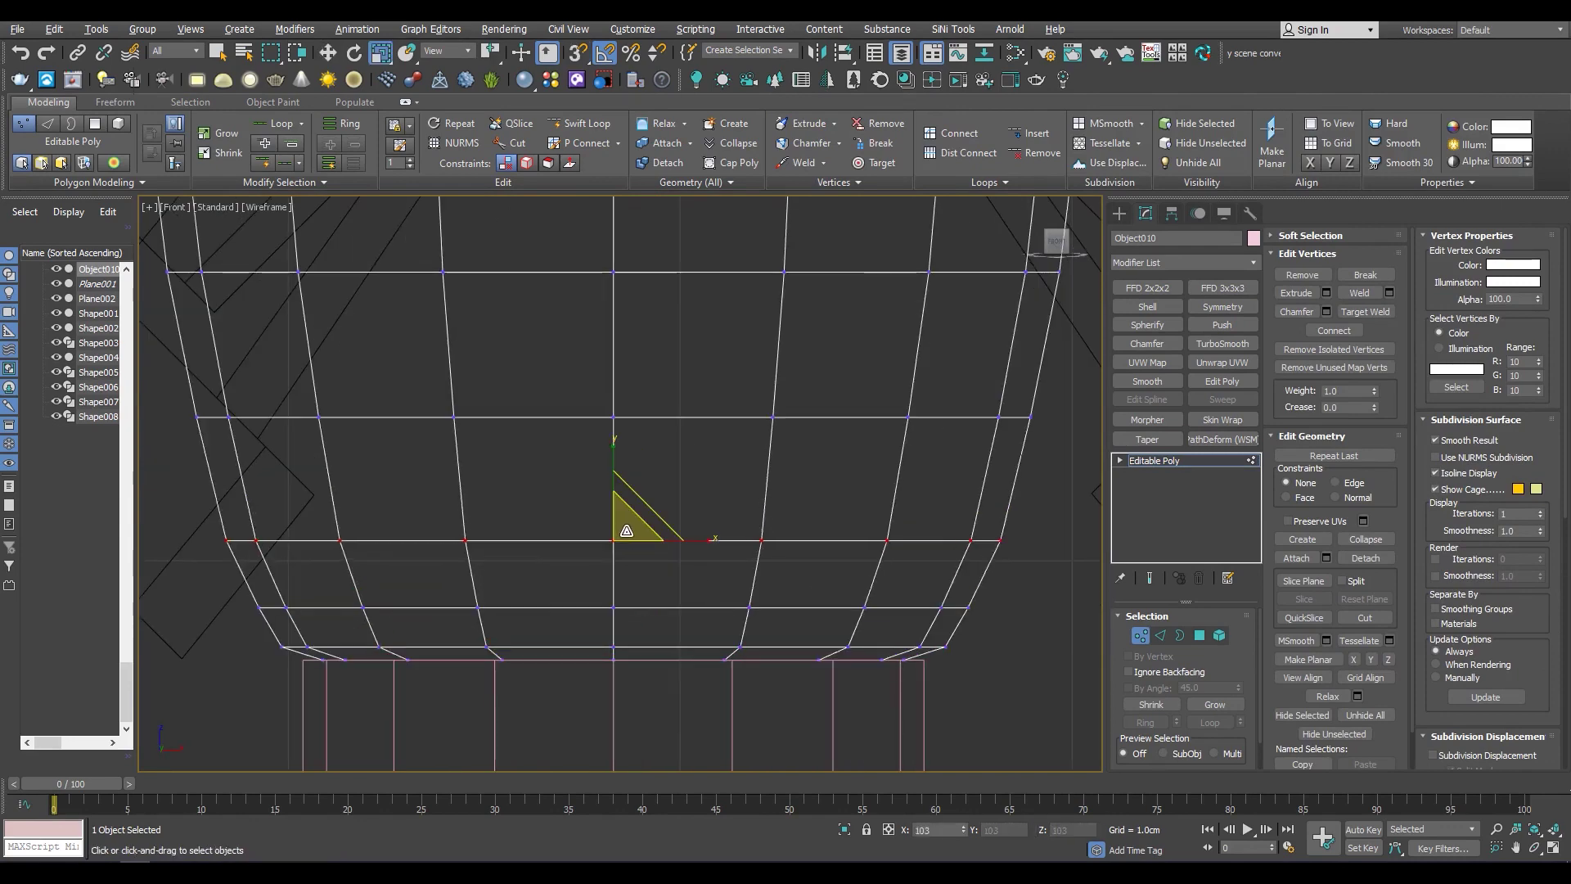
left_click(714, 686)
key("F3")
scroll(701, 681, "down", 4)
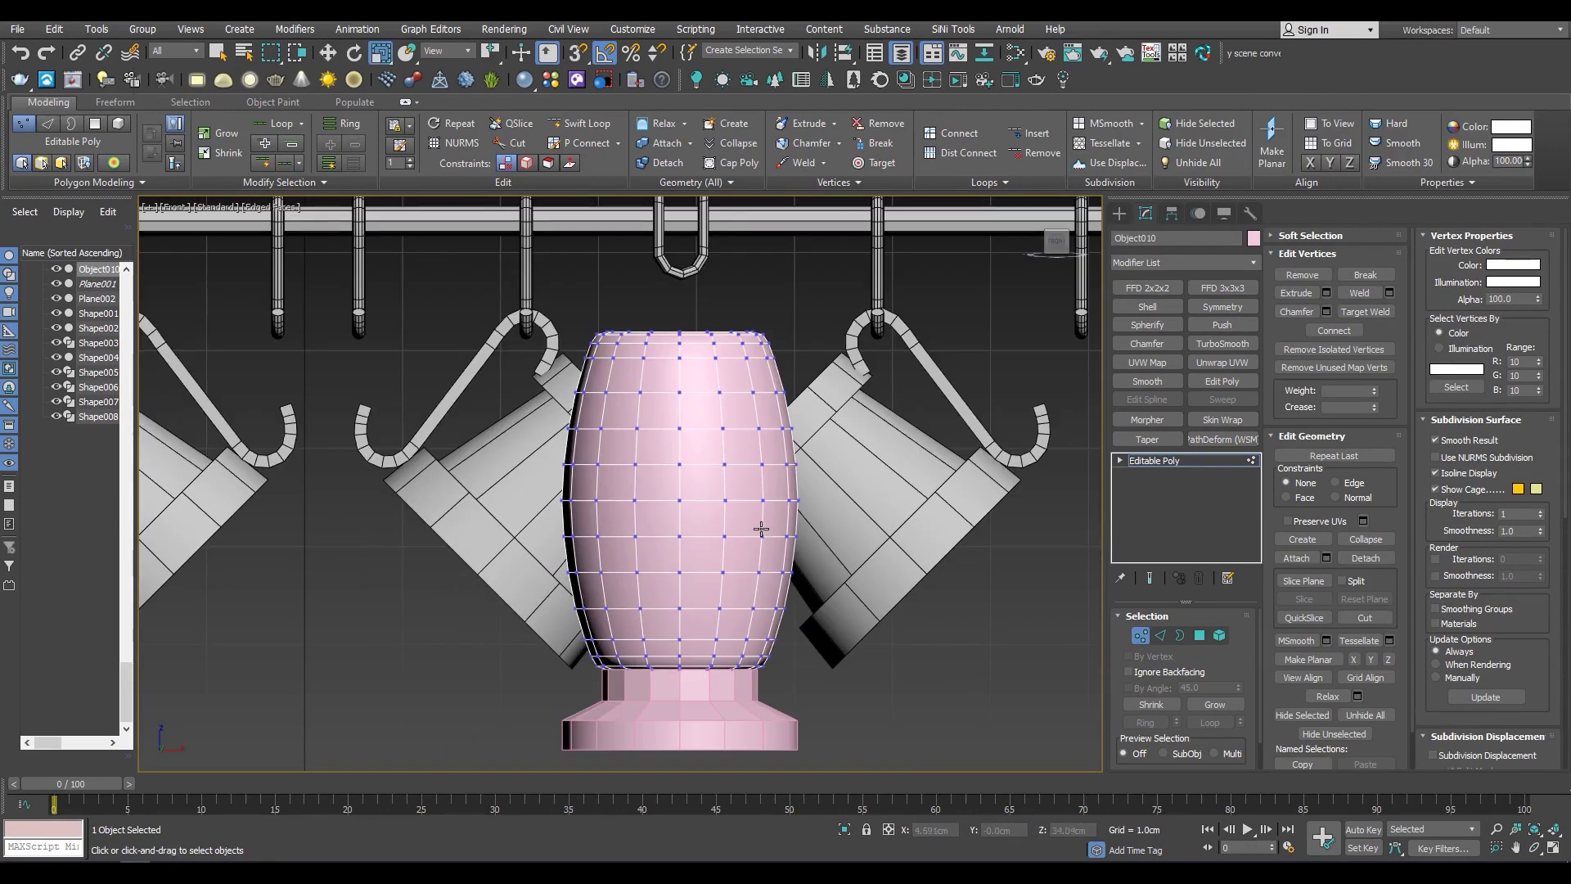
Select and delete the barrel's upper half element
key("5")
right_click(684, 491)
left_click(690, 409)
key("Delete")
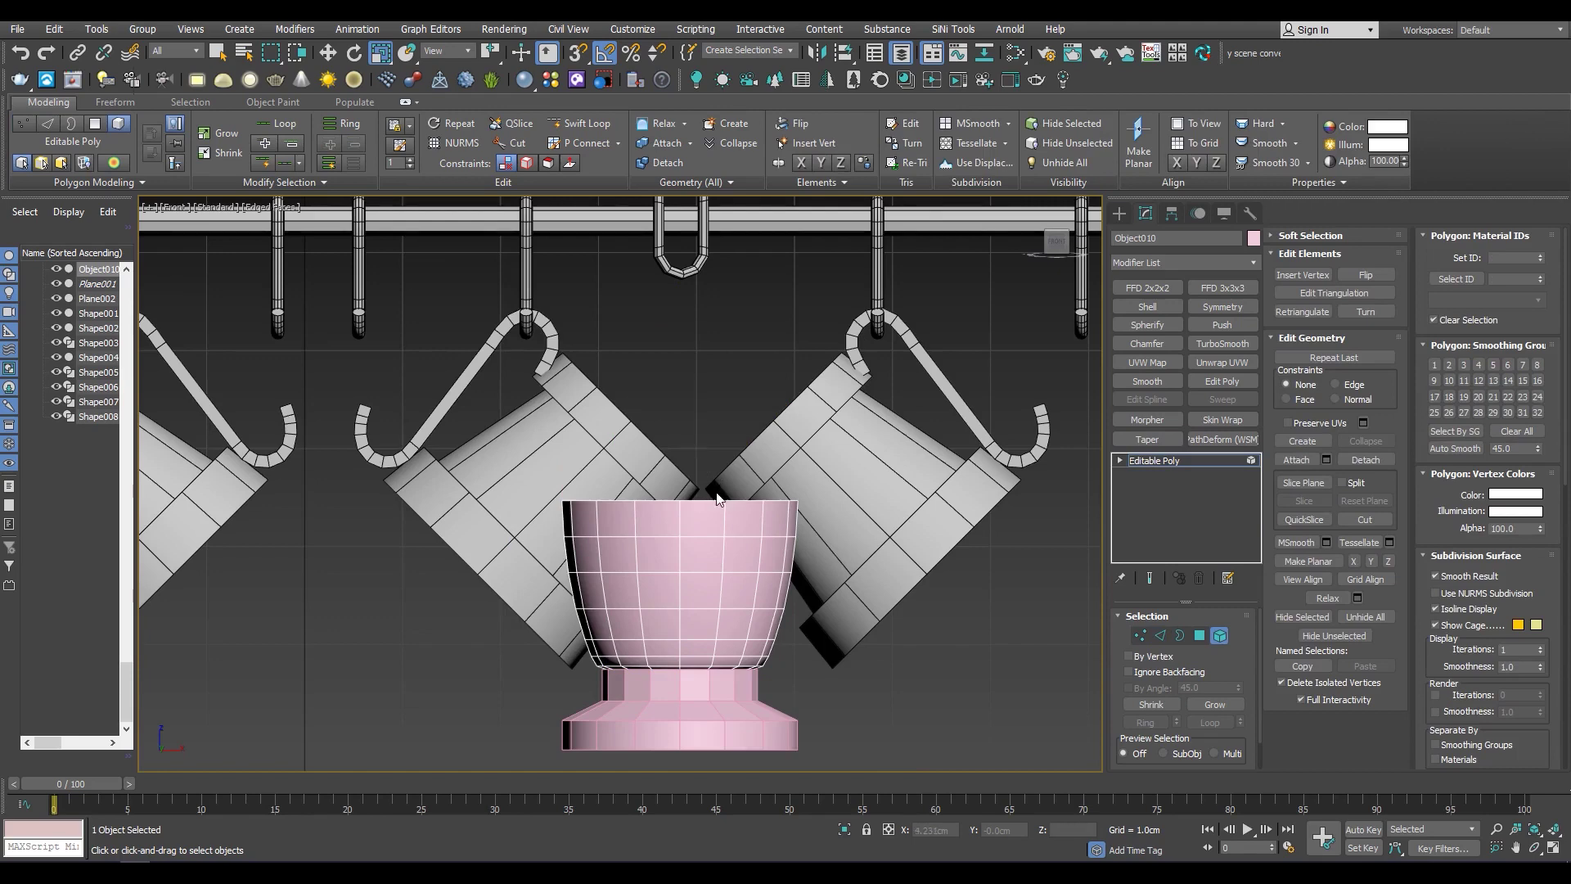
Re-add a Symmetry modifier on the Z axis with Flip to rebuild the barrel
left_click(1222, 306)
left_click(1173, 647)
left_click(1153, 667)
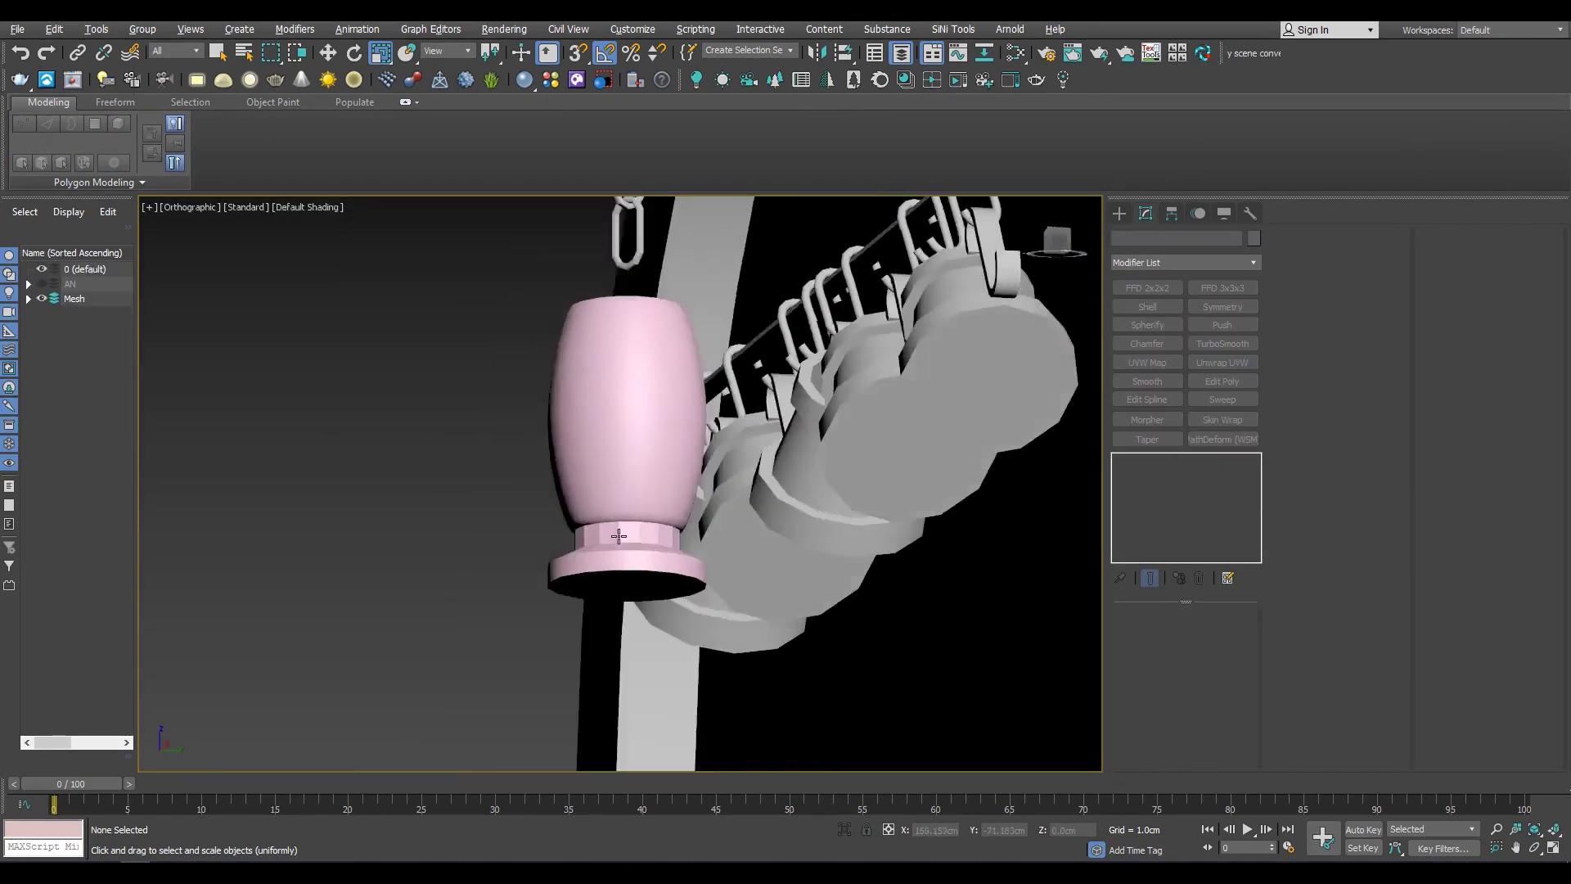
scroll(618, 536, "up", 10)
scroll(622, 532, "down", 5)
key("F4")
Select the pot's stepped base cylinder in the enlarged left view
left_click(670, 531)
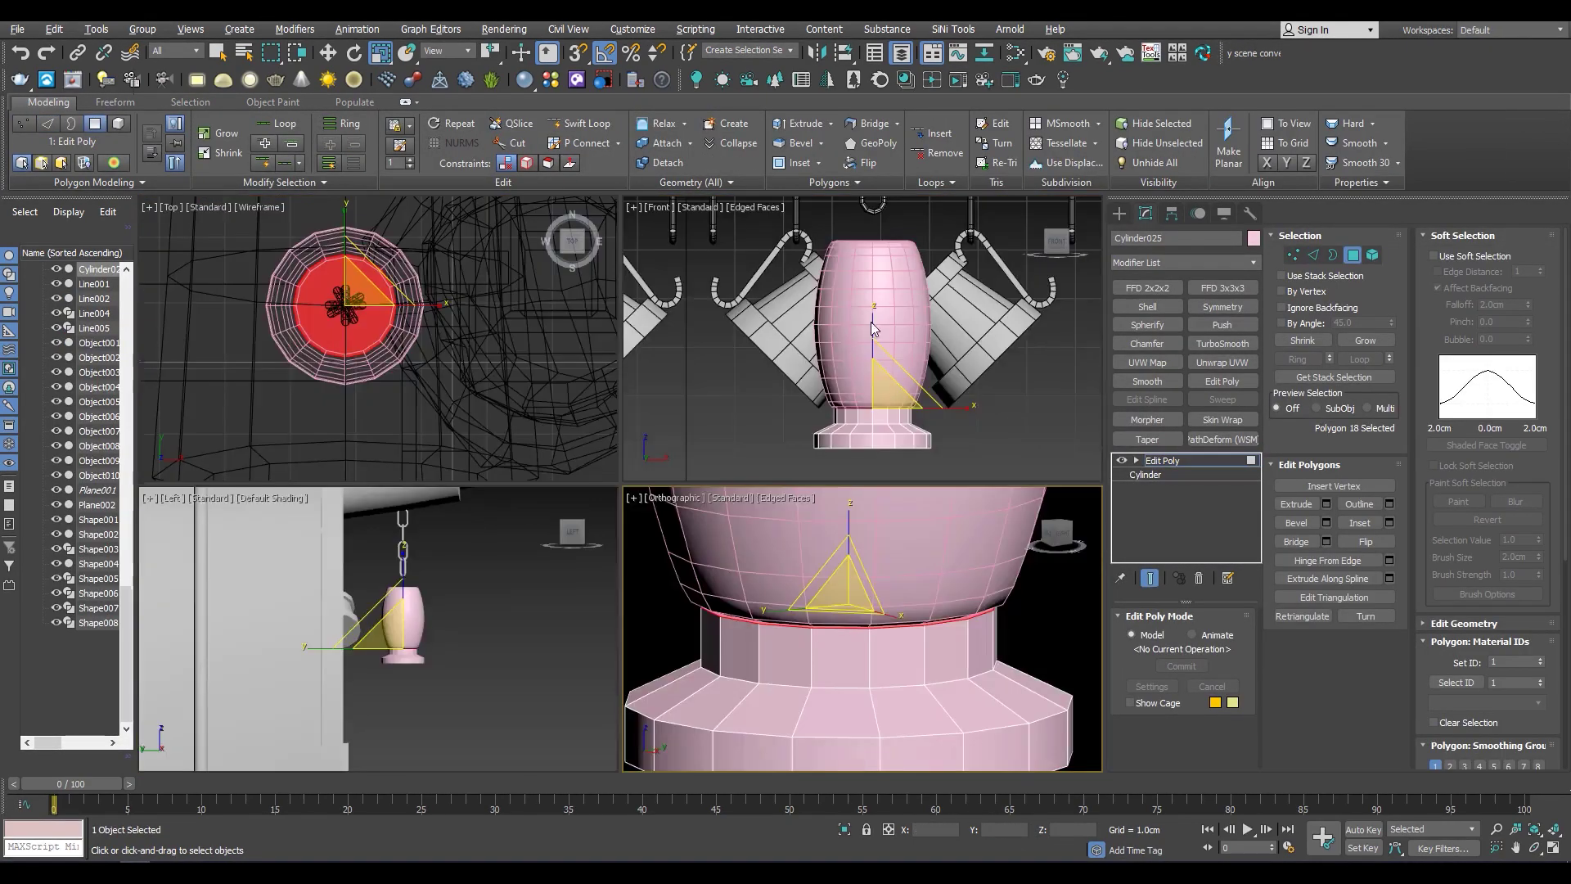
left_click(446, 621)
key("alt+w")
scroll(797, 448, "up", 10)
key("F4")
left_click(1171, 460)
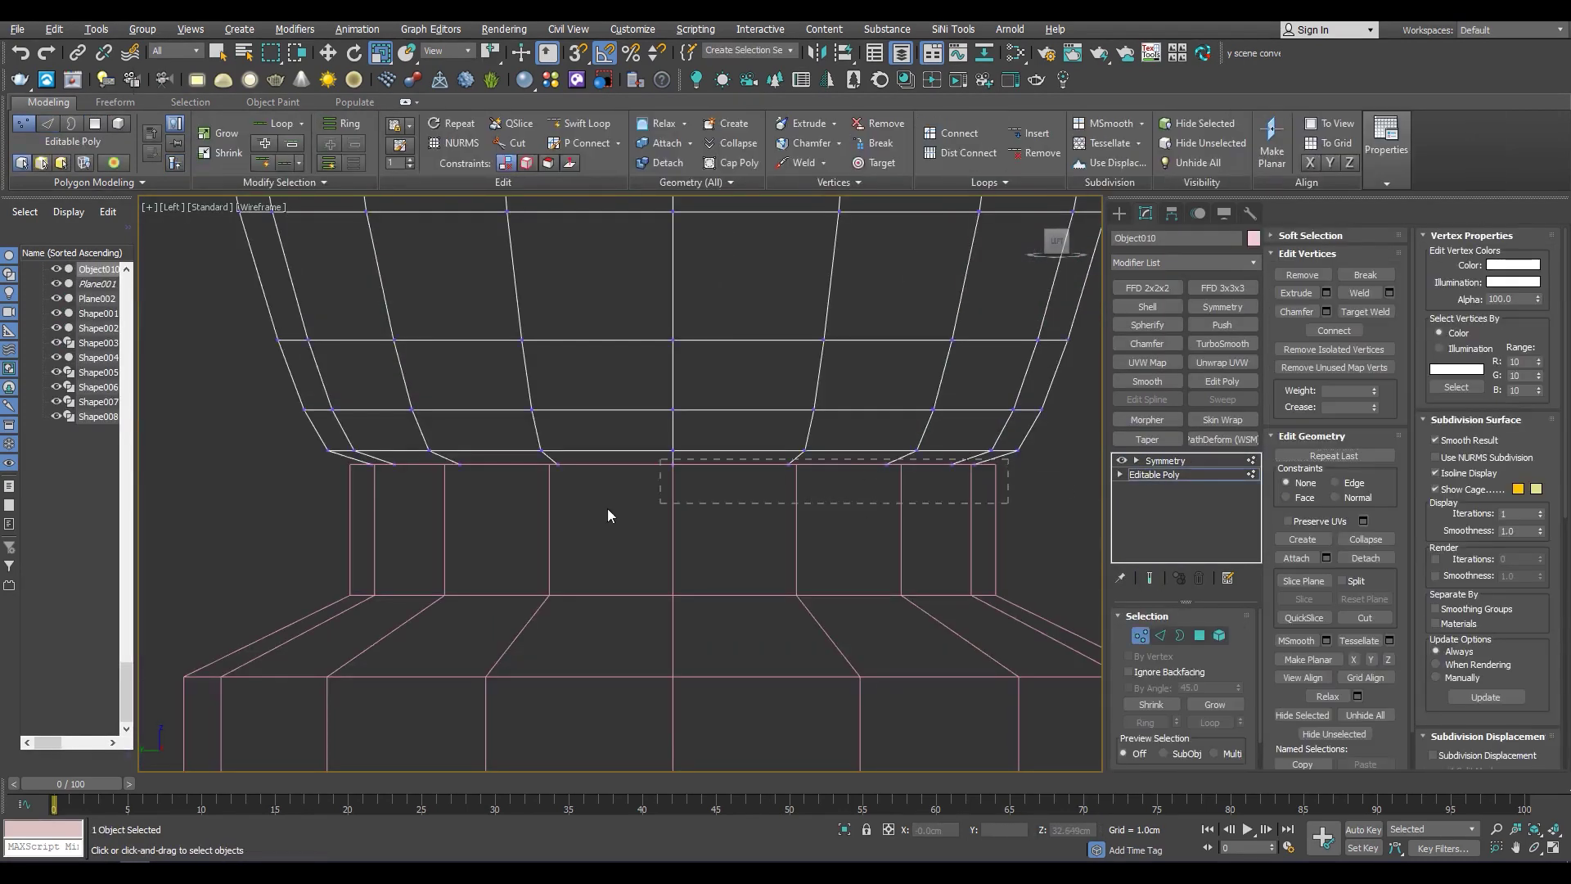
scroll(843, 477, "up", 2)
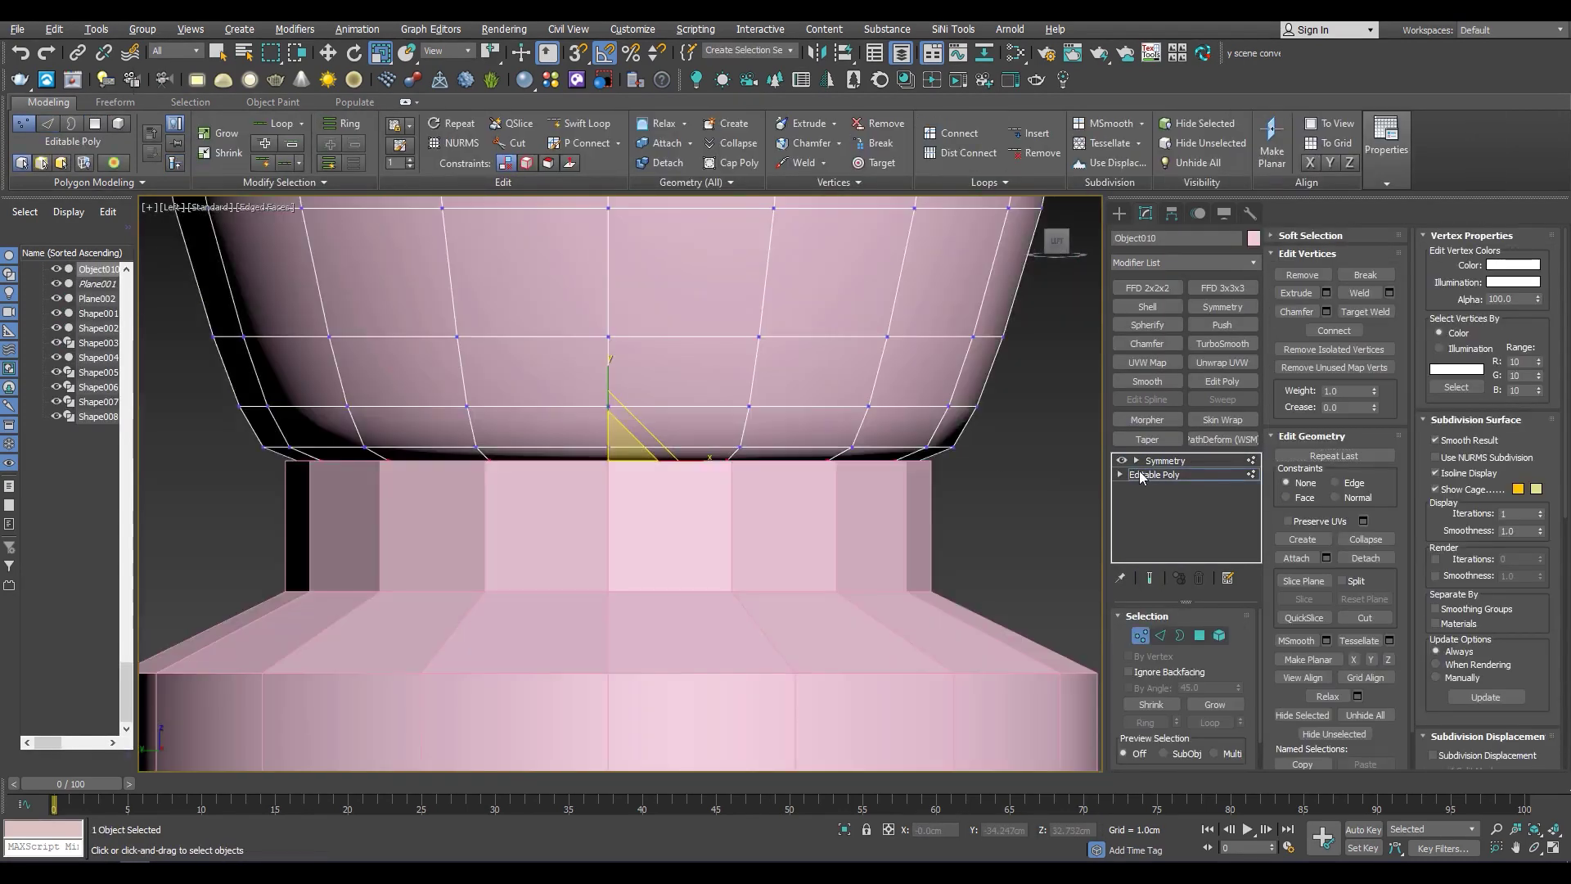
scroll(794, 548, "up", 2)
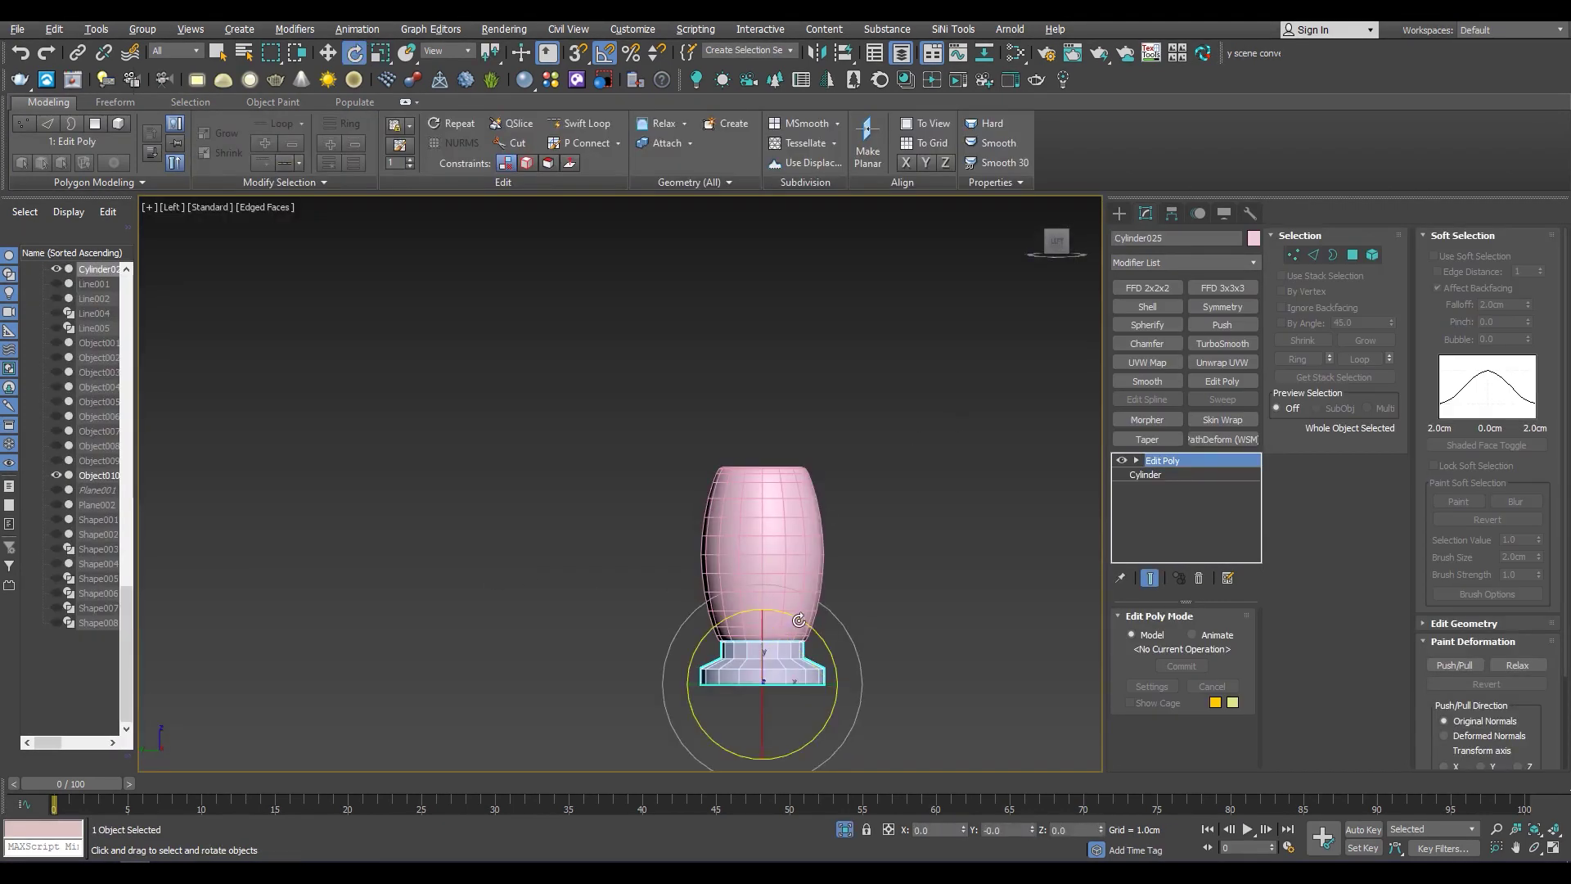
Rotate an instanced copy of the base -180° and move it onto the barrel top
left_click_drag(828, 635, 953, 637)
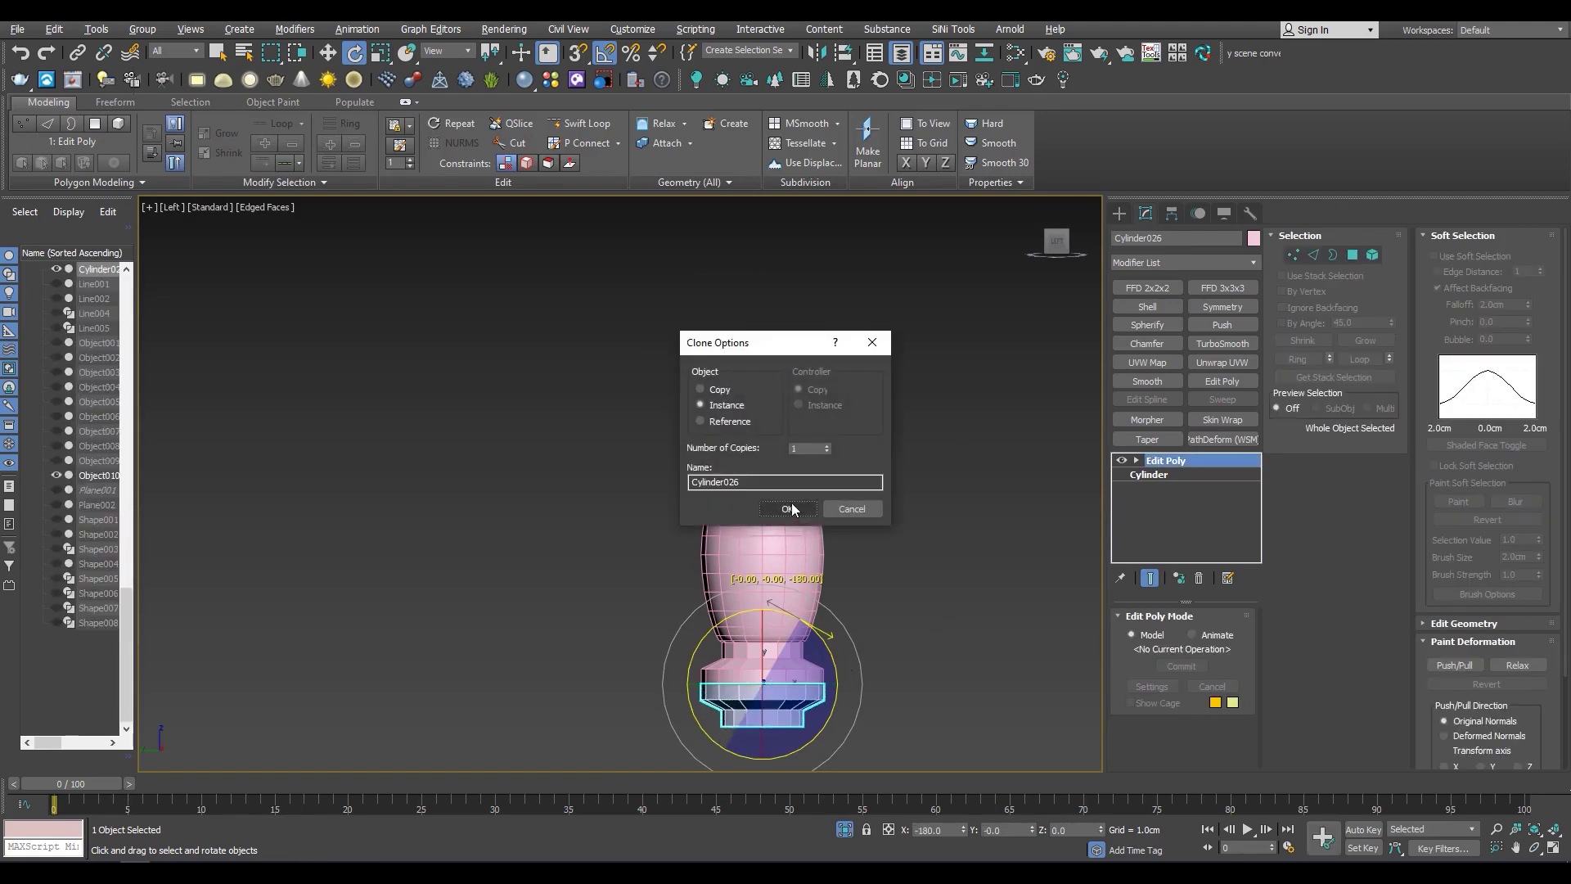
left_click(786, 511)
key("w")
left_click_drag(777, 667, 782, 356)
scroll(774, 401, "up", 10)
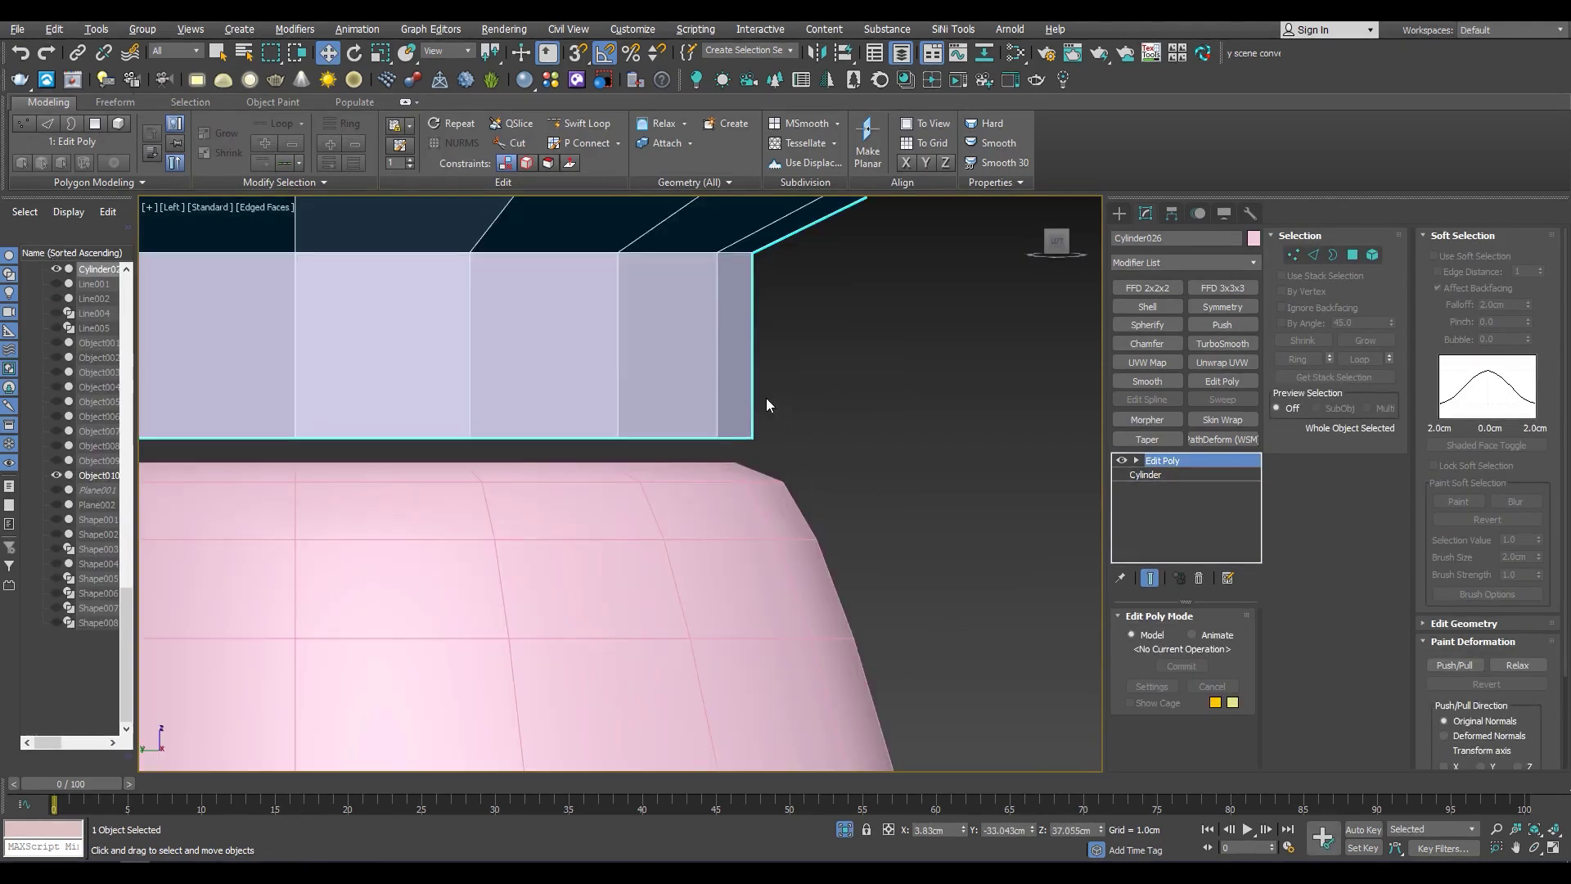
scroll(726, 450, "down", 4)
scroll(761, 450, "down", 3)
scroll(786, 448, "down", 2)
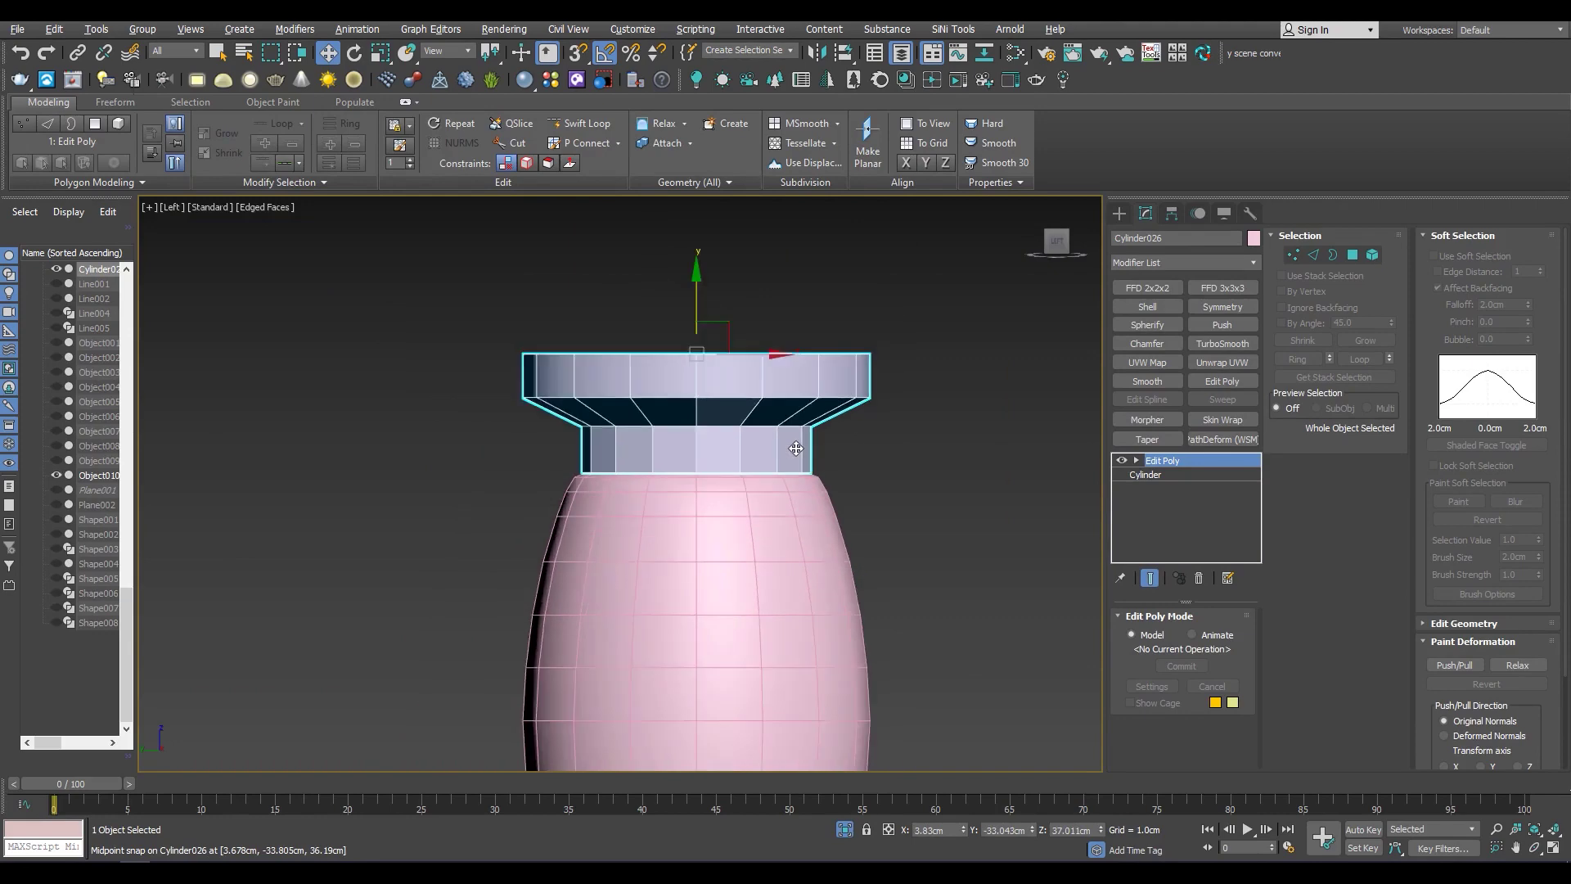
scroll(796, 449, "down", 2)
Hide the cap piece and select the barrel body at polygon level
key("Delete")
left_click(792, 474)
key("4")
scroll(779, 482, "up", 4)
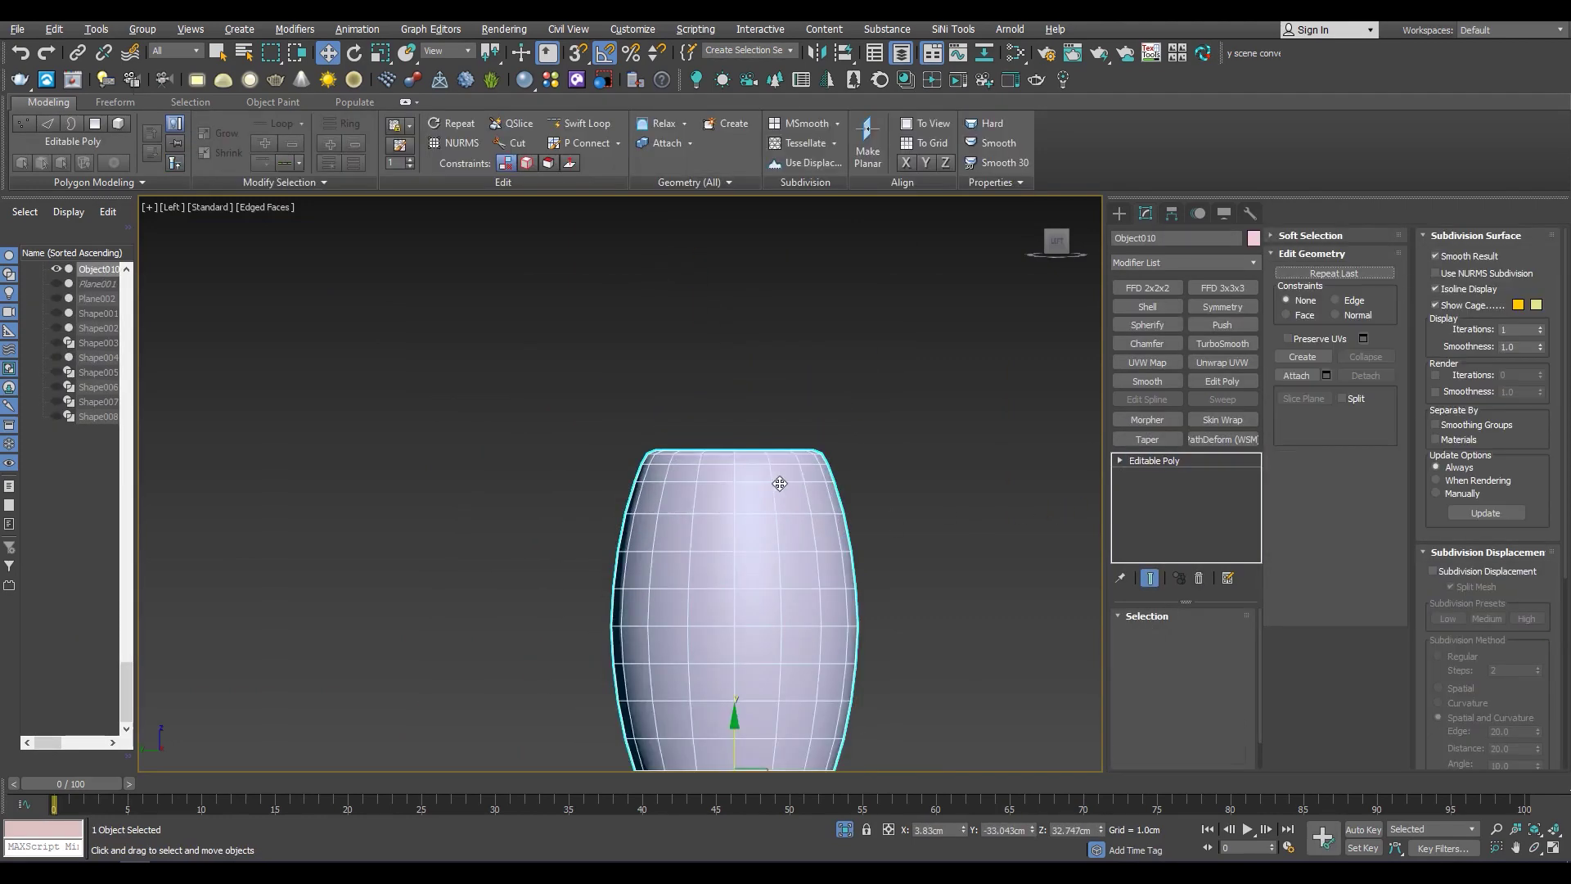
Delete the barrel's top polygon to open the pot
scroll(906, 430, "up", 2)
key("2")
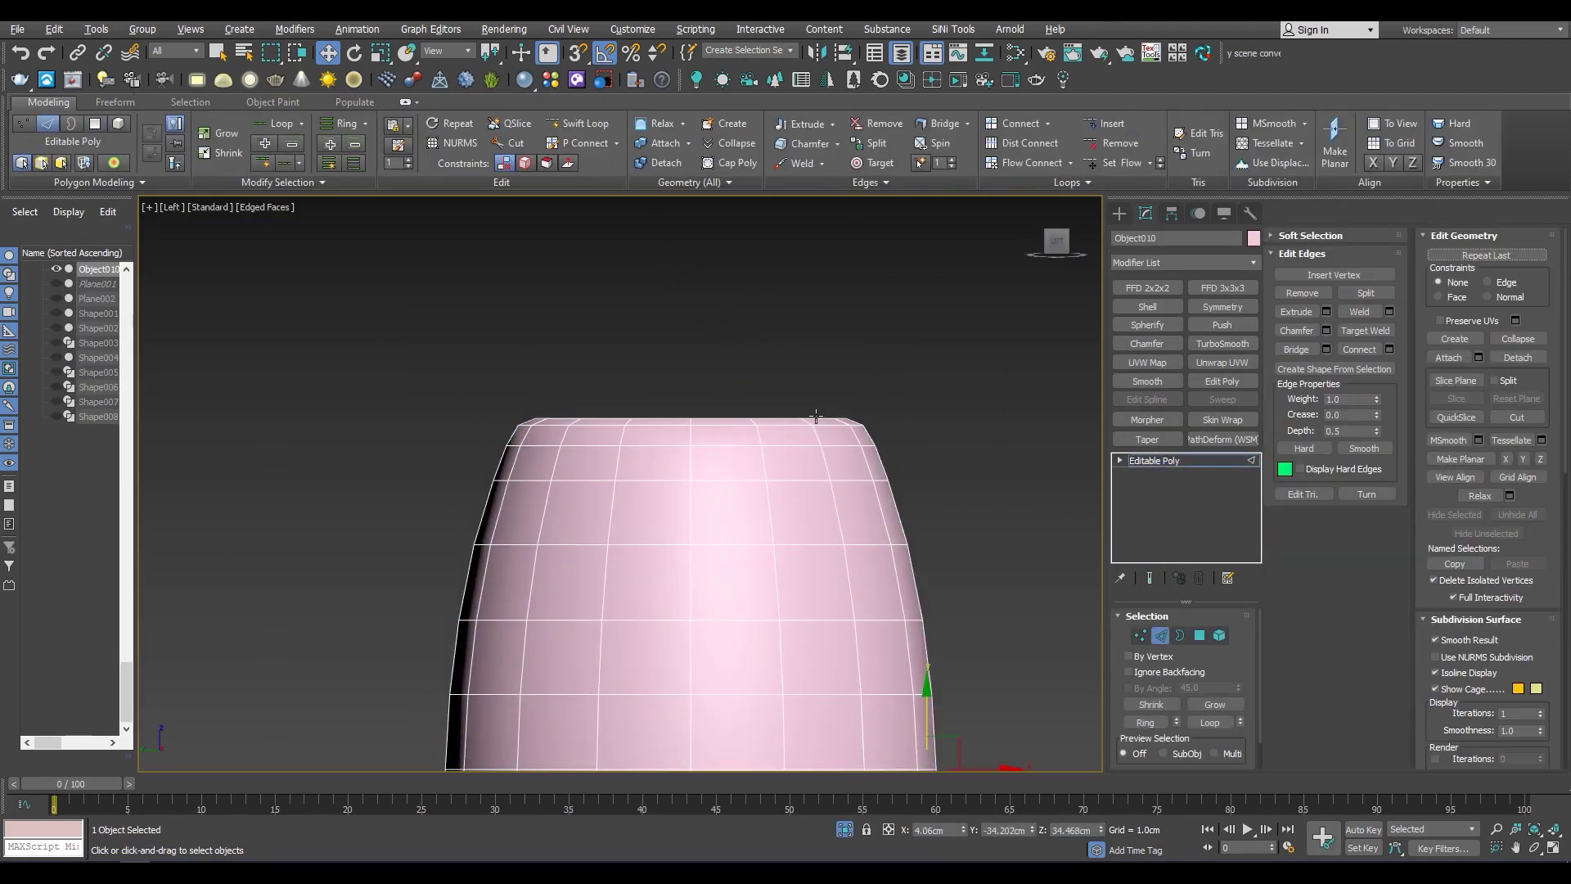
key("alt+w")
key("alt+w")
key("4")
left_click(619, 310)
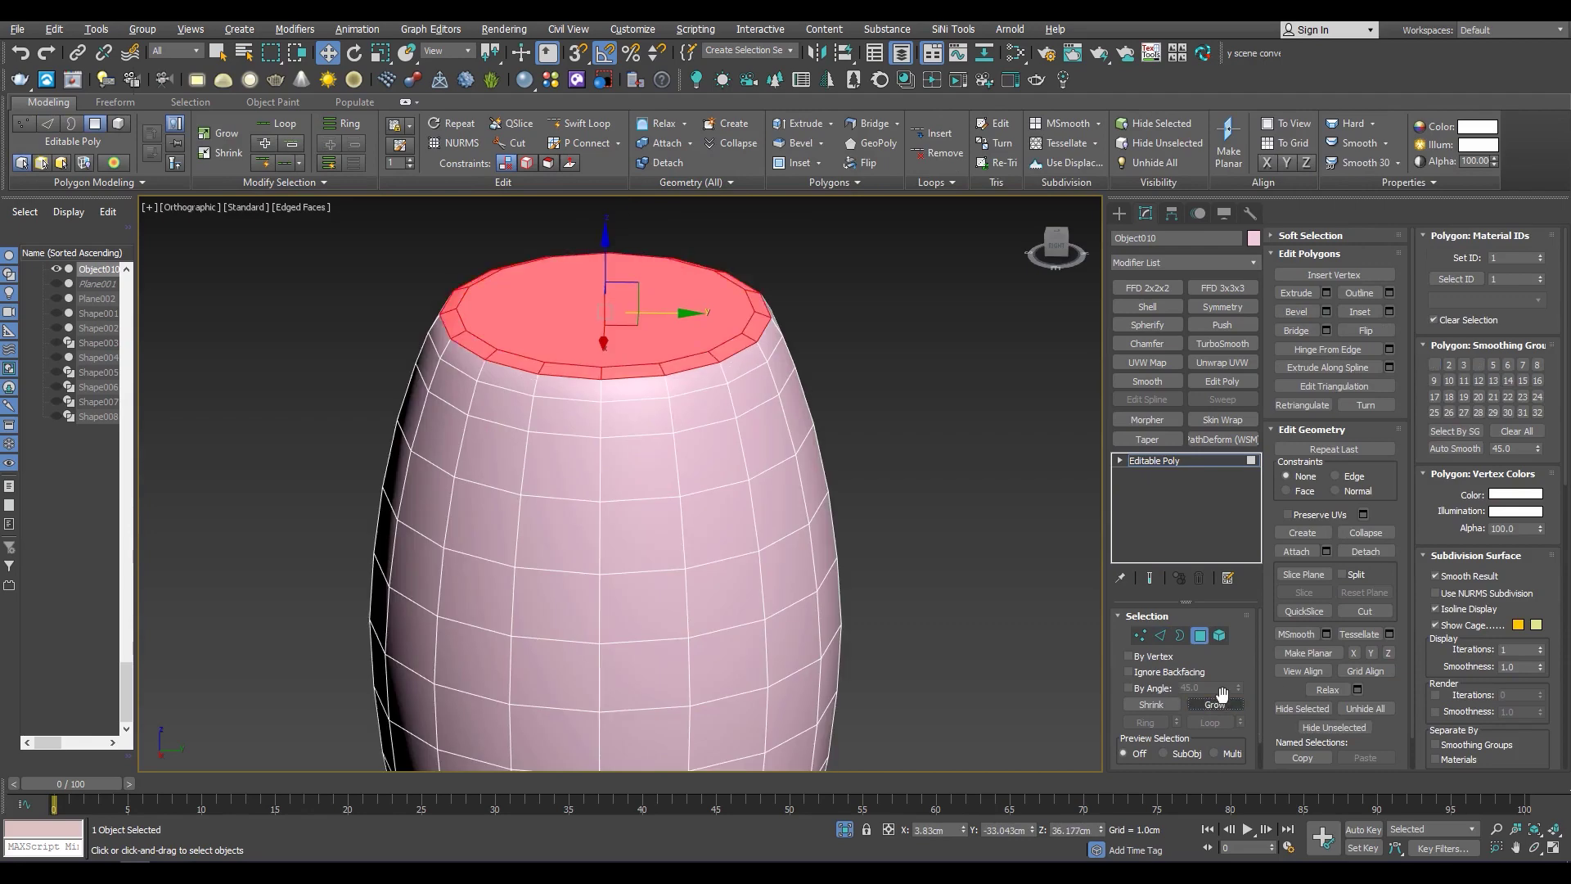
key("Delete")
Detach the top polygon rows as a clone named Object011 and select it
key("alt+w")
key("alt+w")
scroll(779, 279, "up", 2)
left_click_drag(825, 246, 366, 356)
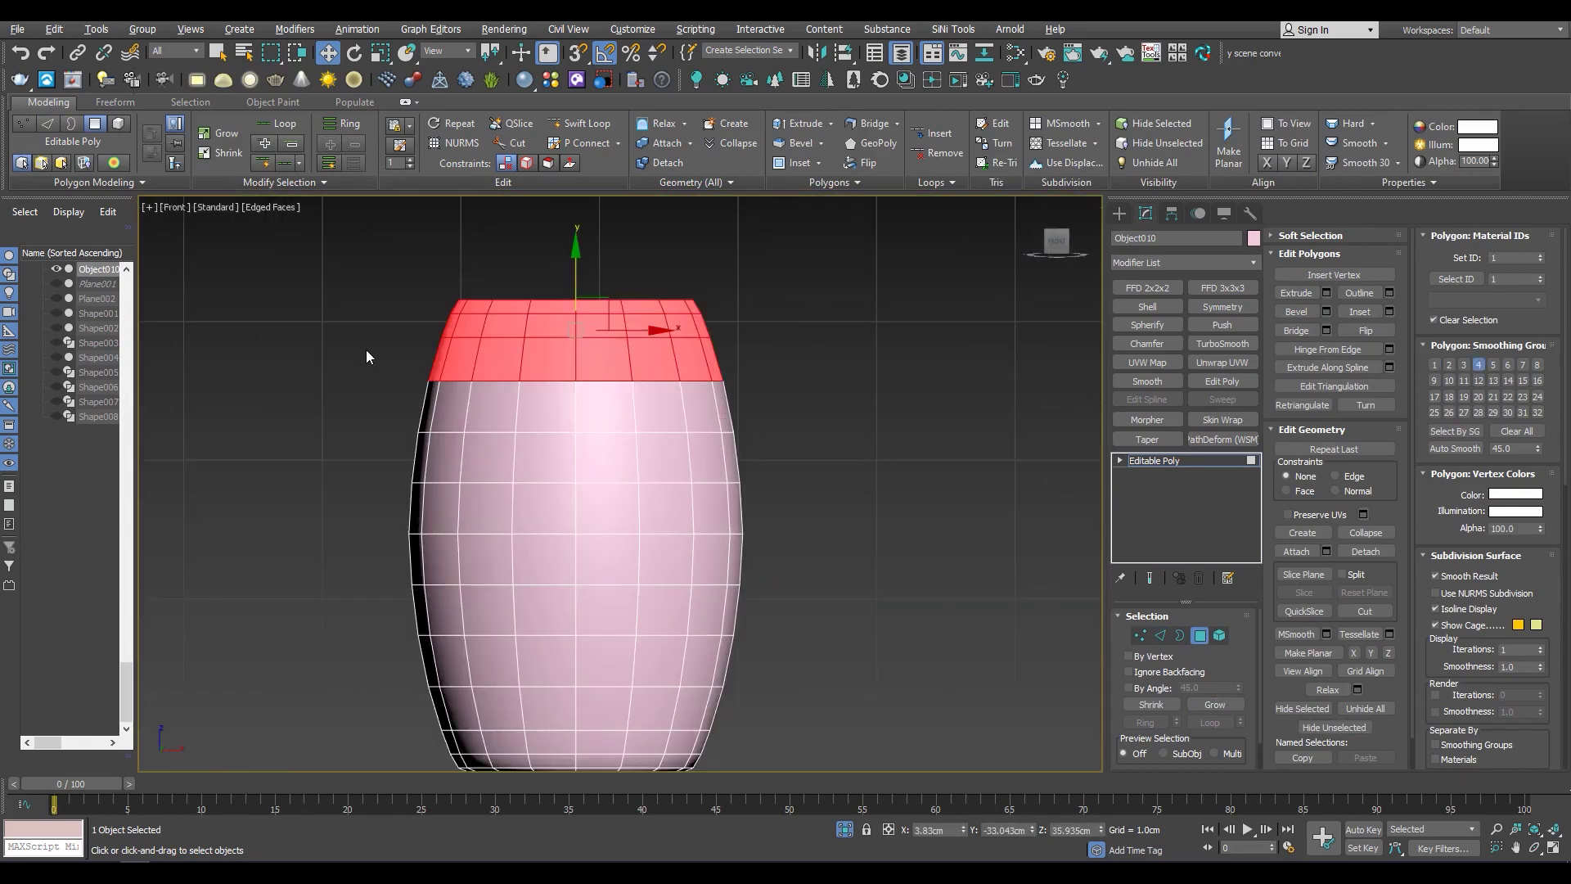
scroll(789, 368, "down", 3)
scroll(725, 386, "up", 4)
left_click(668, 162)
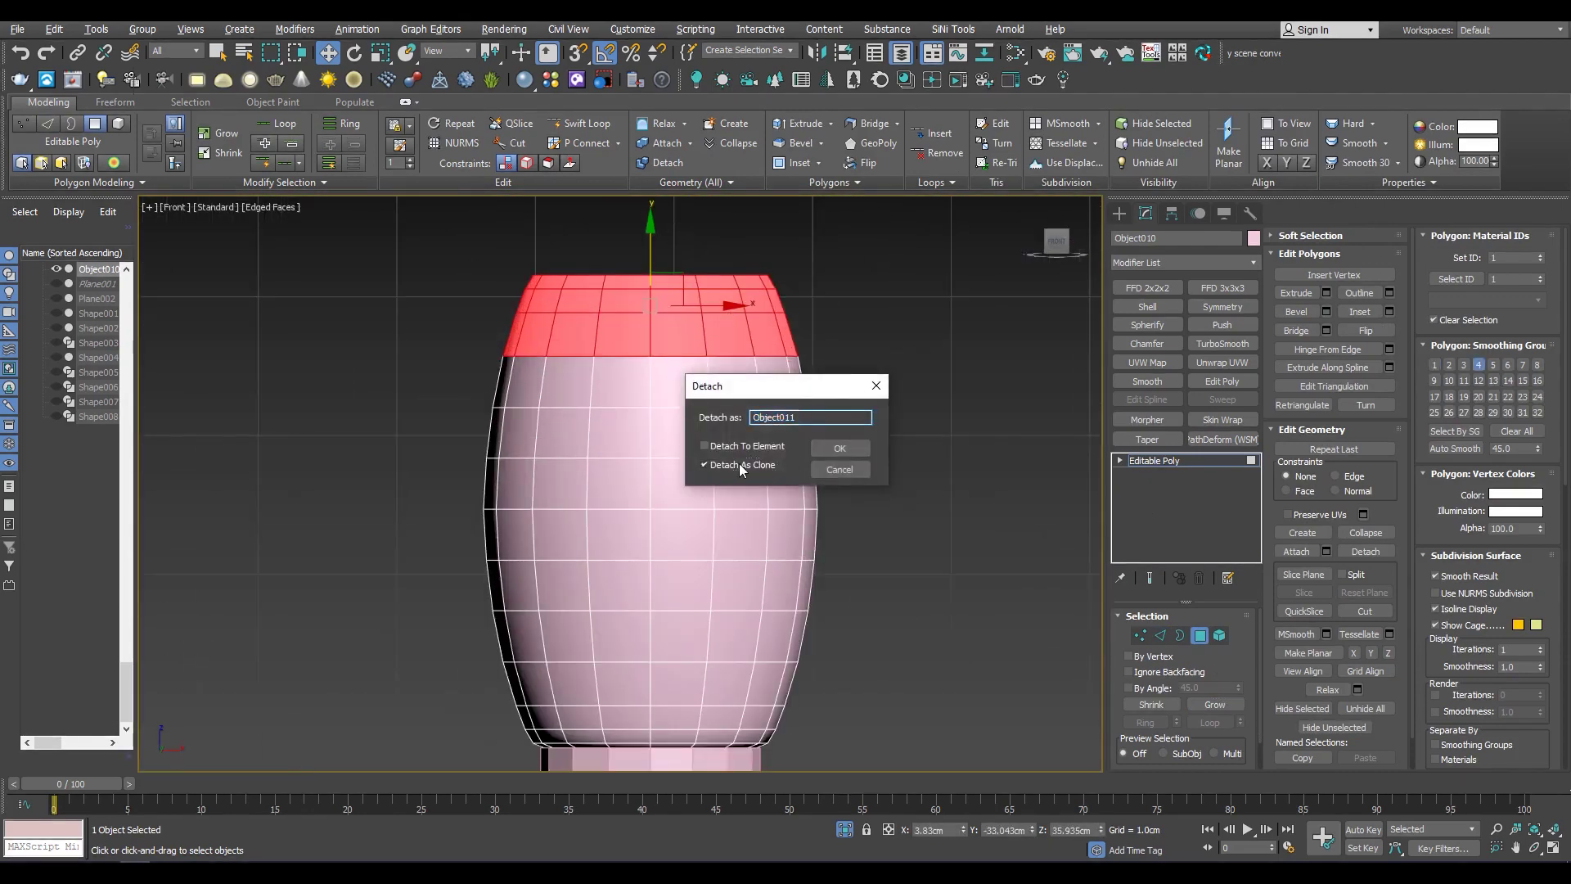
left_click(832, 450)
left_click(1167, 469)
scroll(729, 316, "up", 3)
left_click(730, 316)
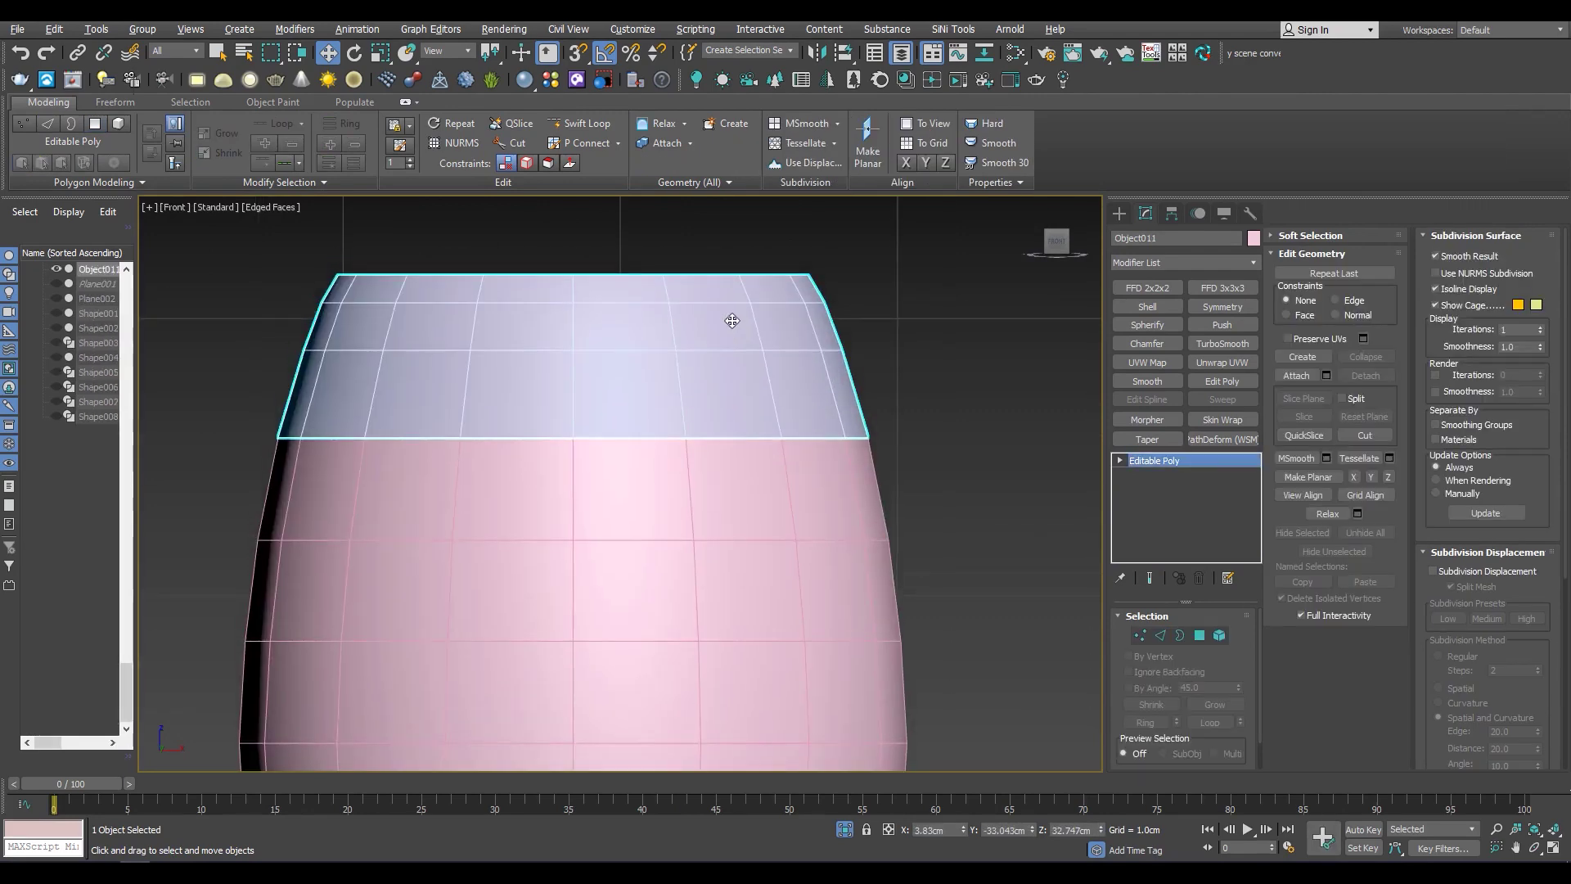
Extrude Object011's top border upward and scale it inward into a neck
key("3")
scroll(744, 368, "up", 2)
left_click(699, 399)
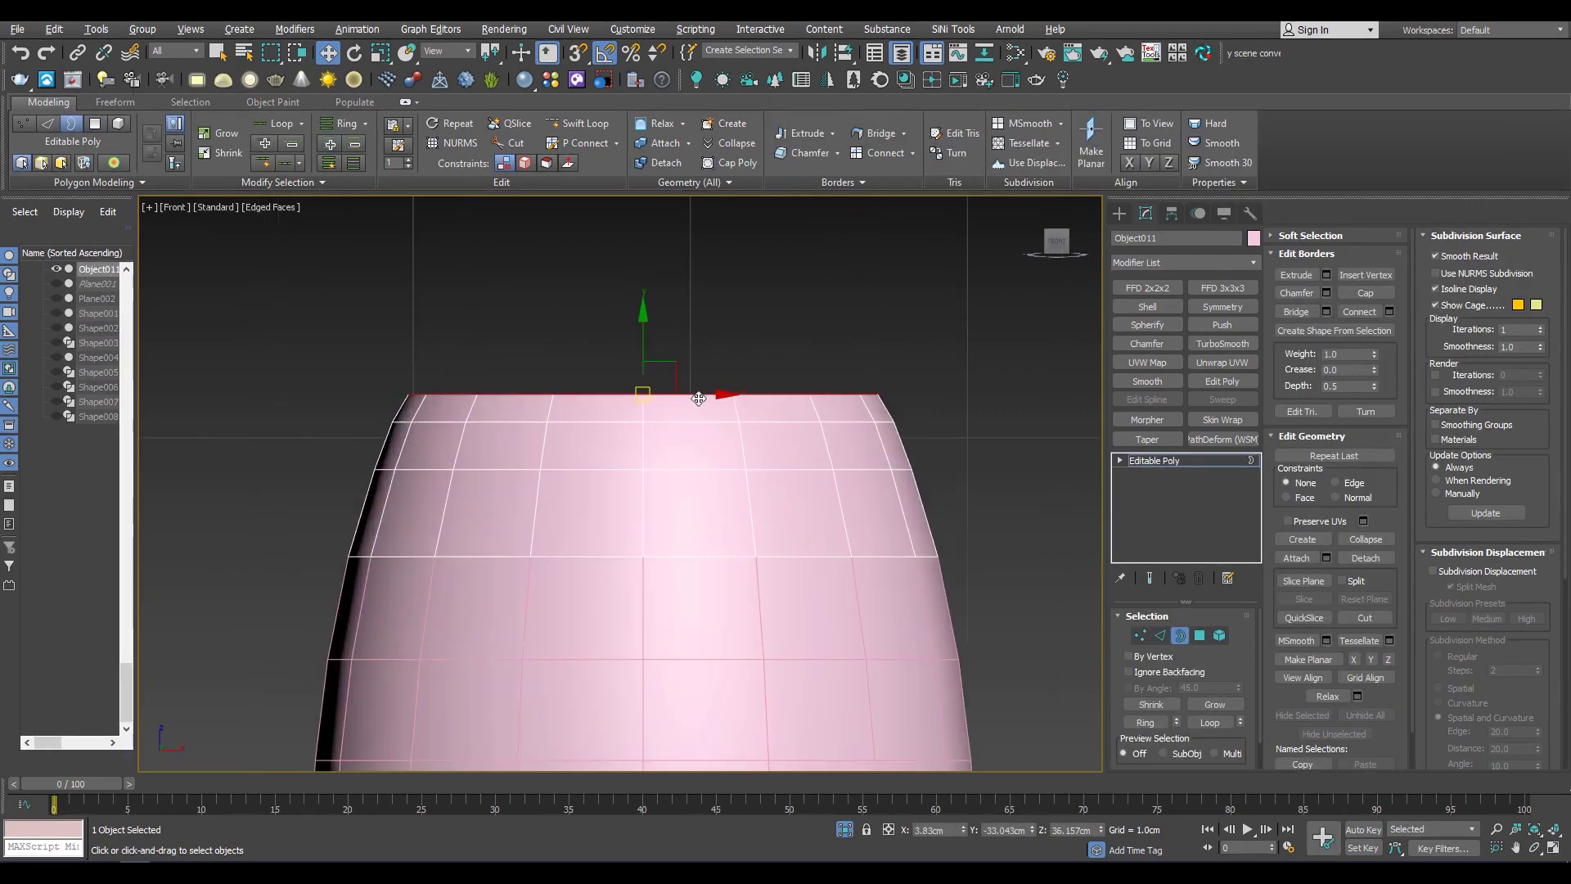
left_click_drag(653, 346, 653, 295, "shift")
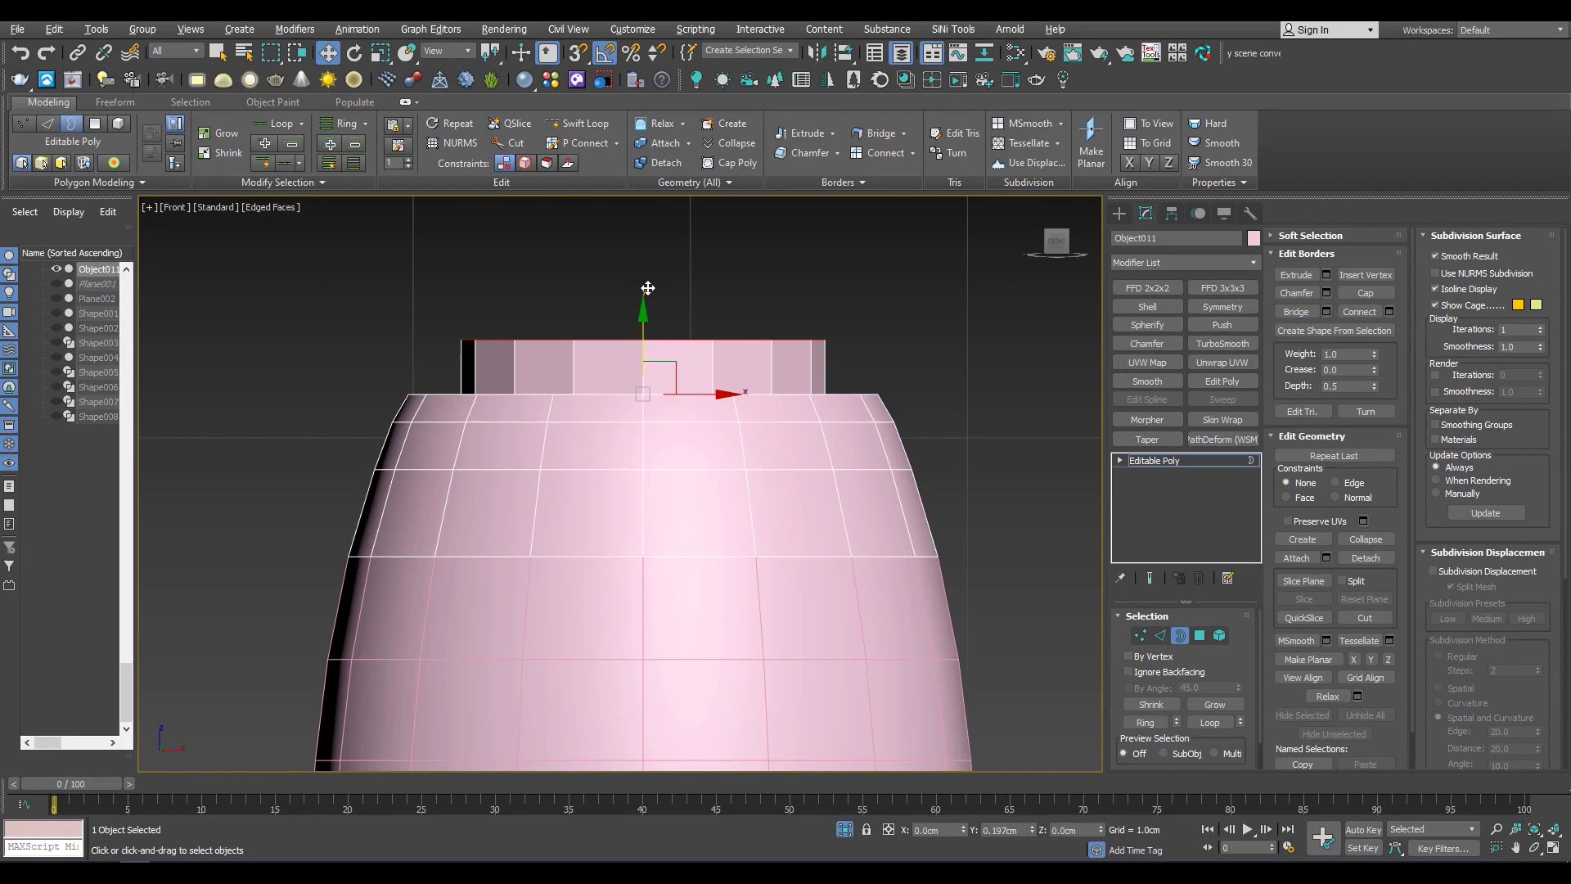
middle_click_drag(652, 295, 815, 536, "alt")
key("r")
left_click_drag(622, 335, 614, 328)
Extrude the border upward again into a rim band, checking the top vertices
key("w")
key("f")
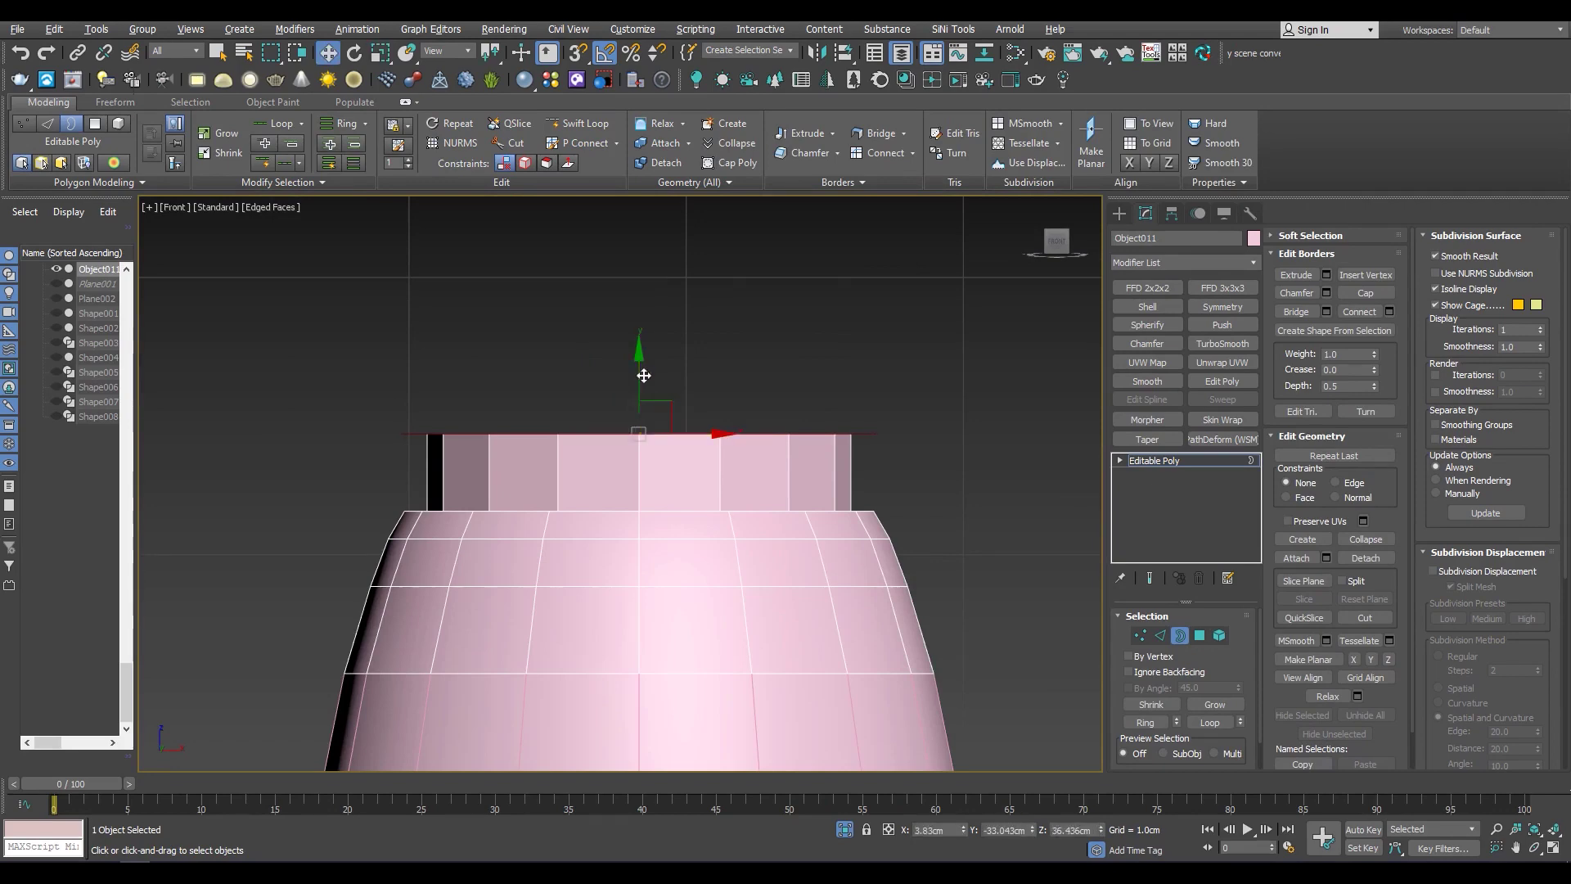
scroll(645, 358, "down", 3)
left_click_drag(659, 459, 660, 365, "shift")
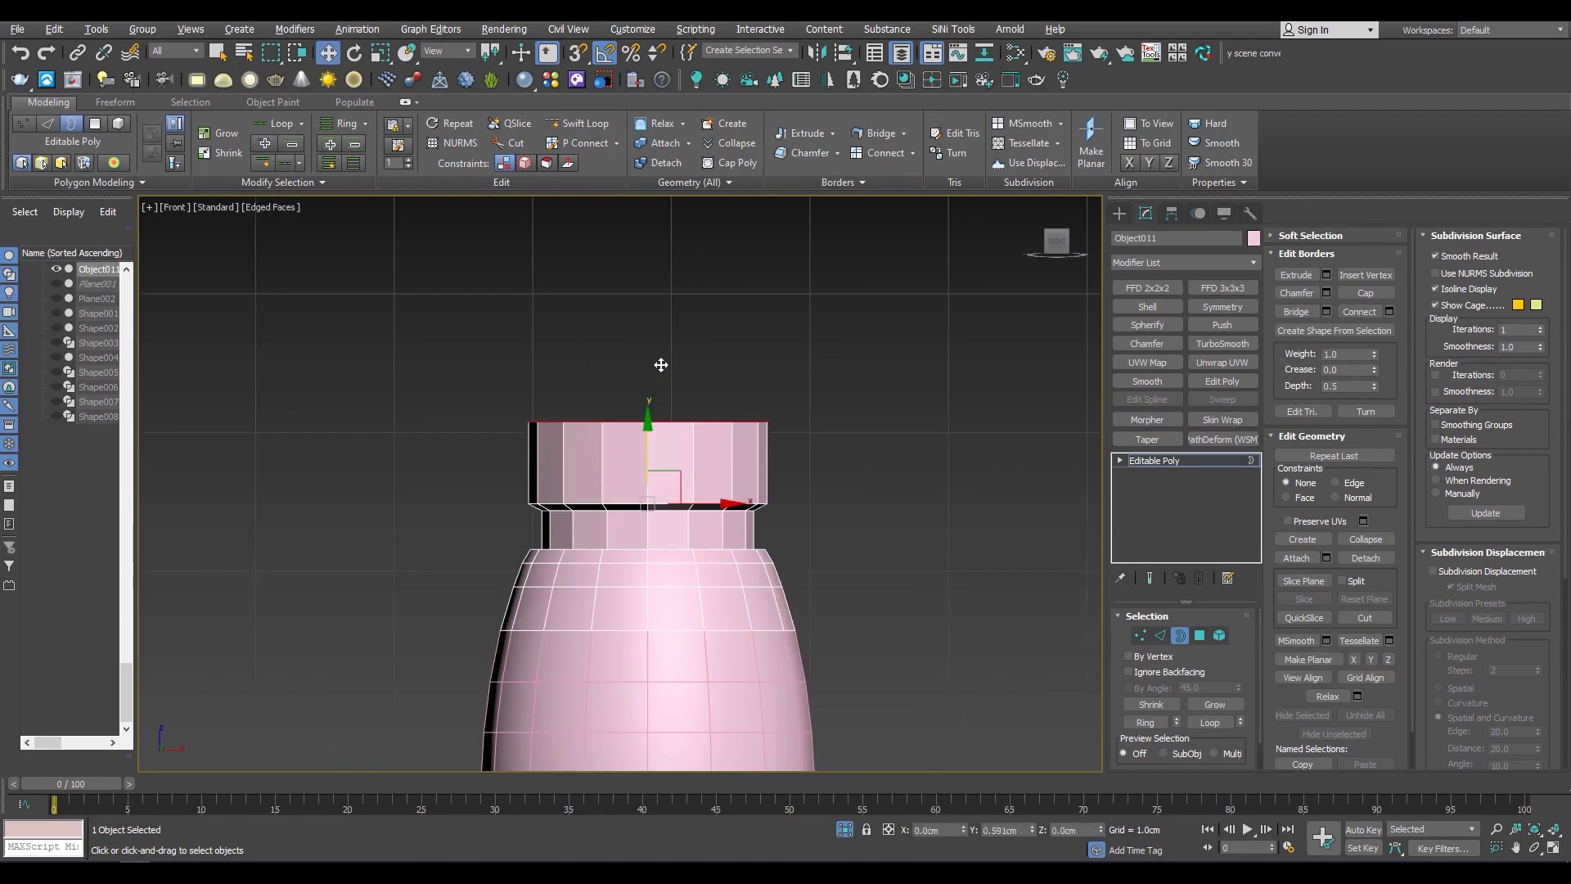
scroll(661, 405, "up", 2)
key("1")
left_click_drag(867, 352, 356, 546)
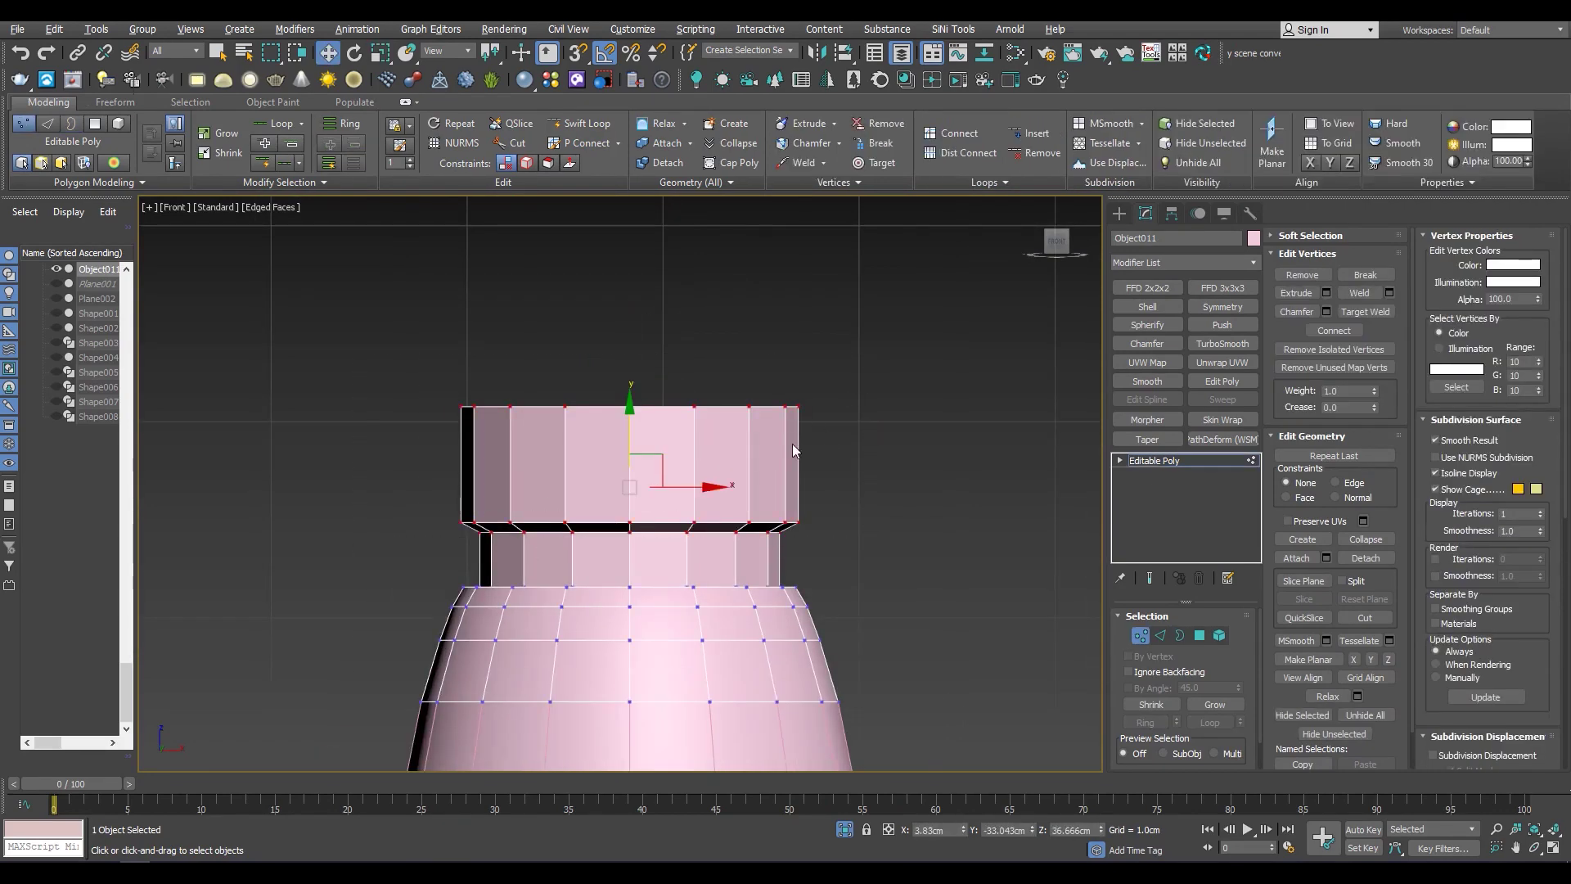
Undo and redo the rim extrusion, keeping the top band in the orthographic view
key("ctrl+z")
key("ctrl+z")
scroll(818, 555, "up", 2)
key("3")
scroll(793, 553, "down", 2)
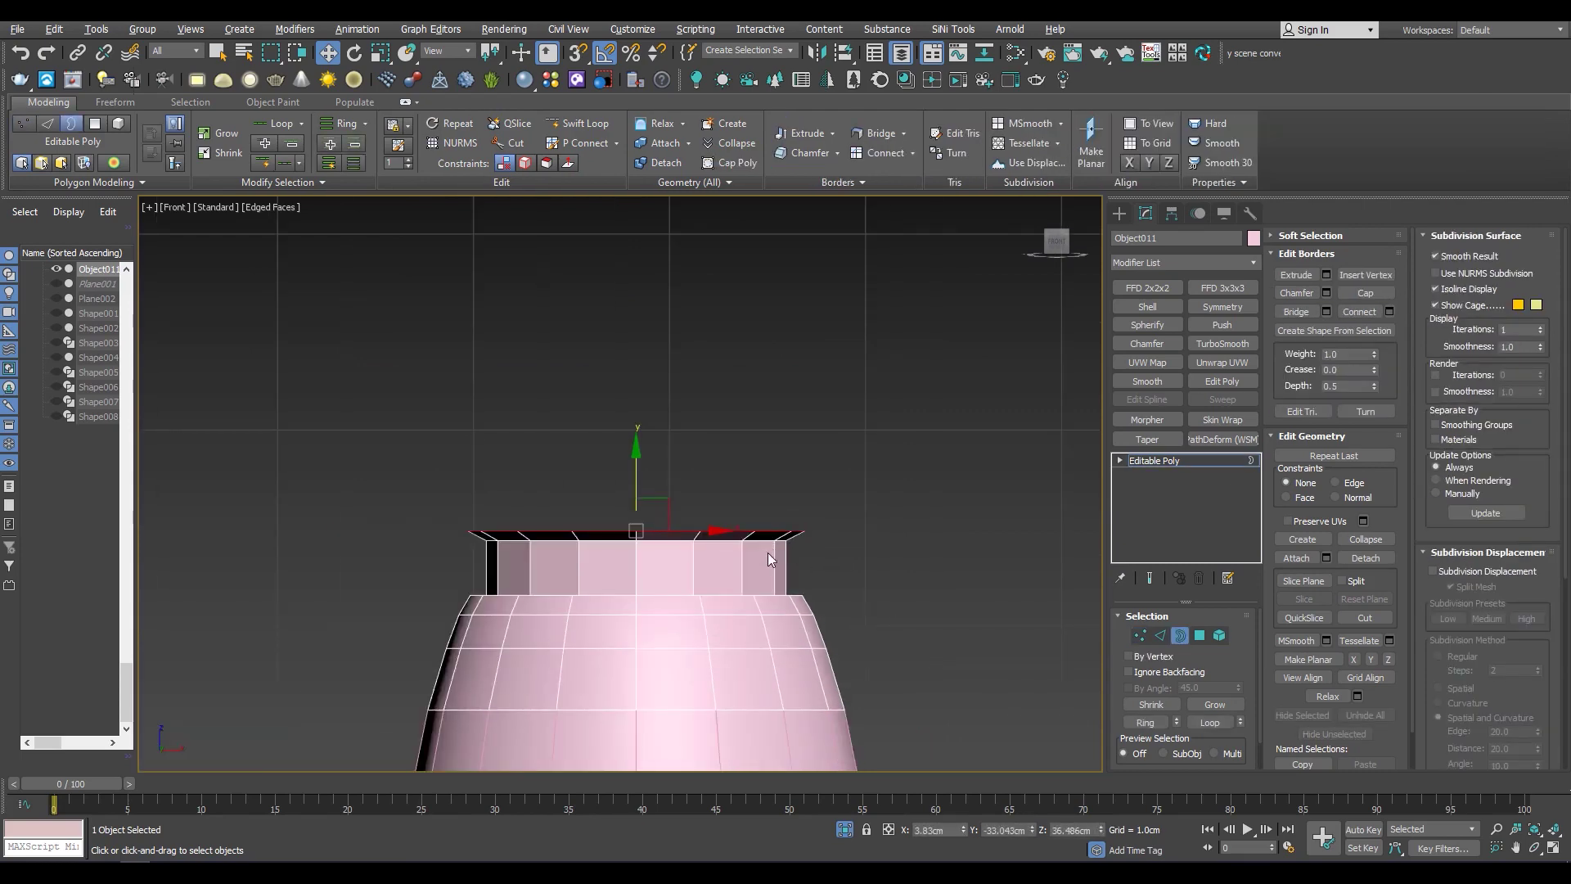
scroll(763, 557, "up", 2)
key("ctrl+y")
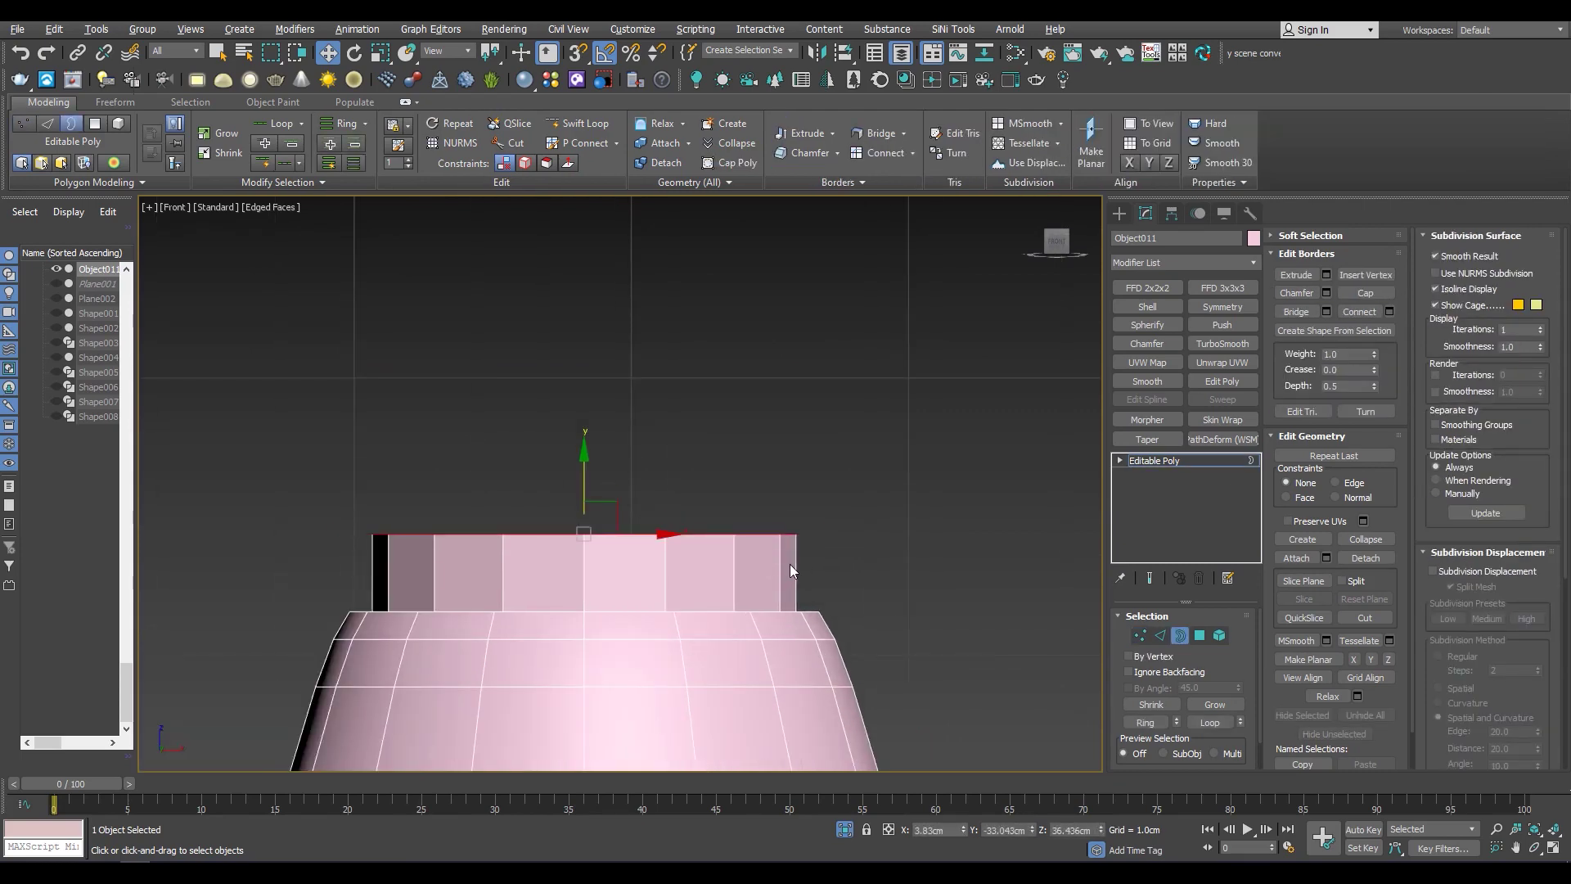
key("ctrl+y")
key("alt+w")
key("alt+w")
scroll(622, 523, "down", 2)
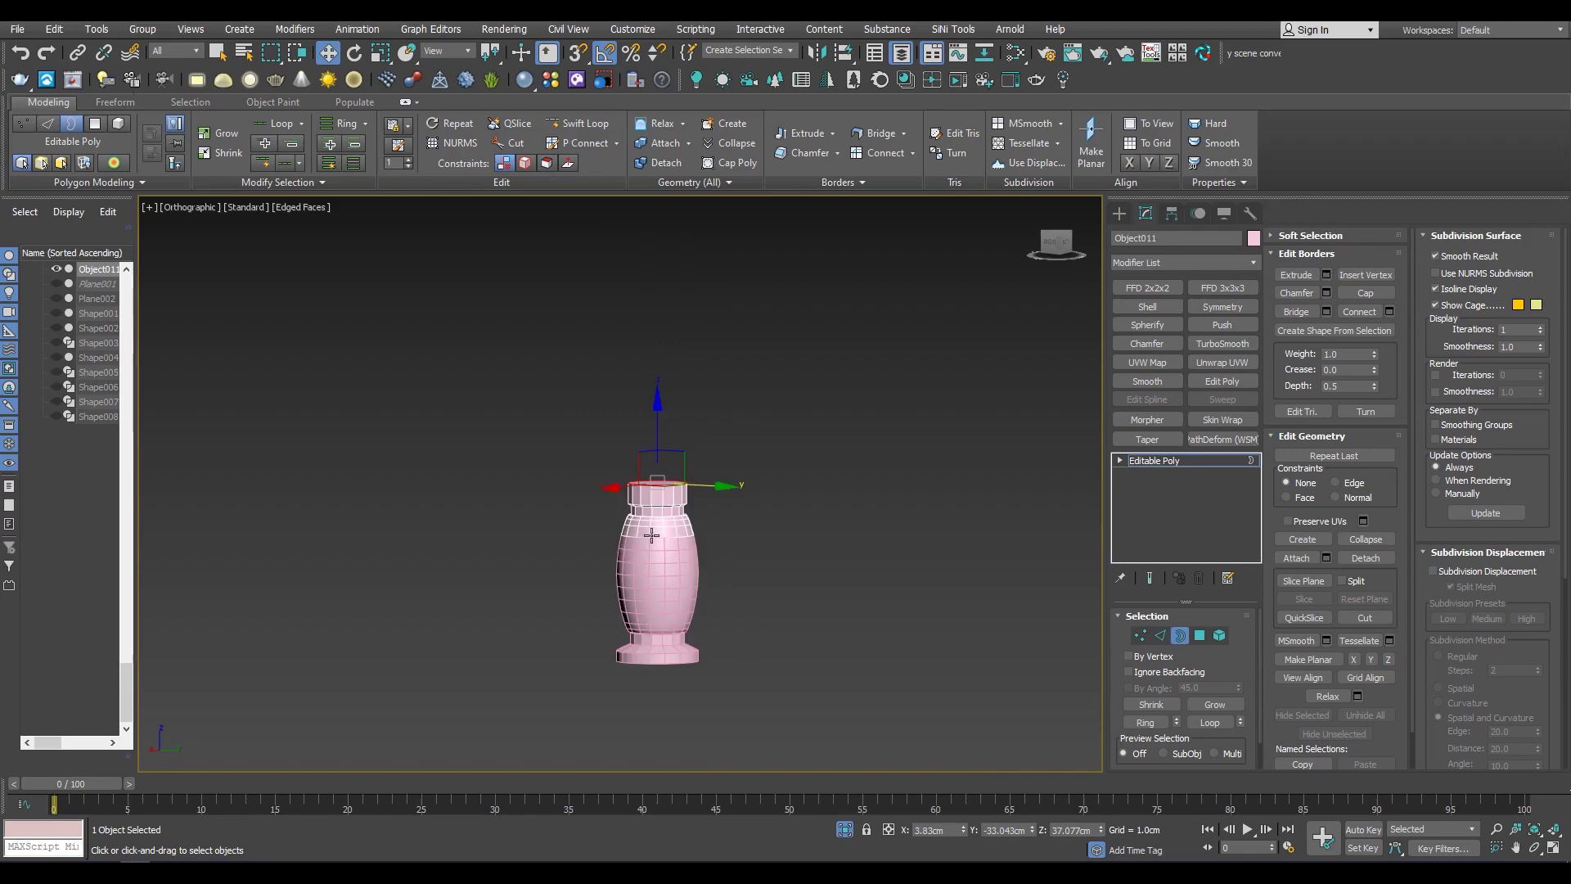
scroll(660, 501, "up", 3)
scroll(660, 501, "up", 3)
scroll(698, 526, "up", 1)
key("2")
scroll(510, 533, "up", 2)
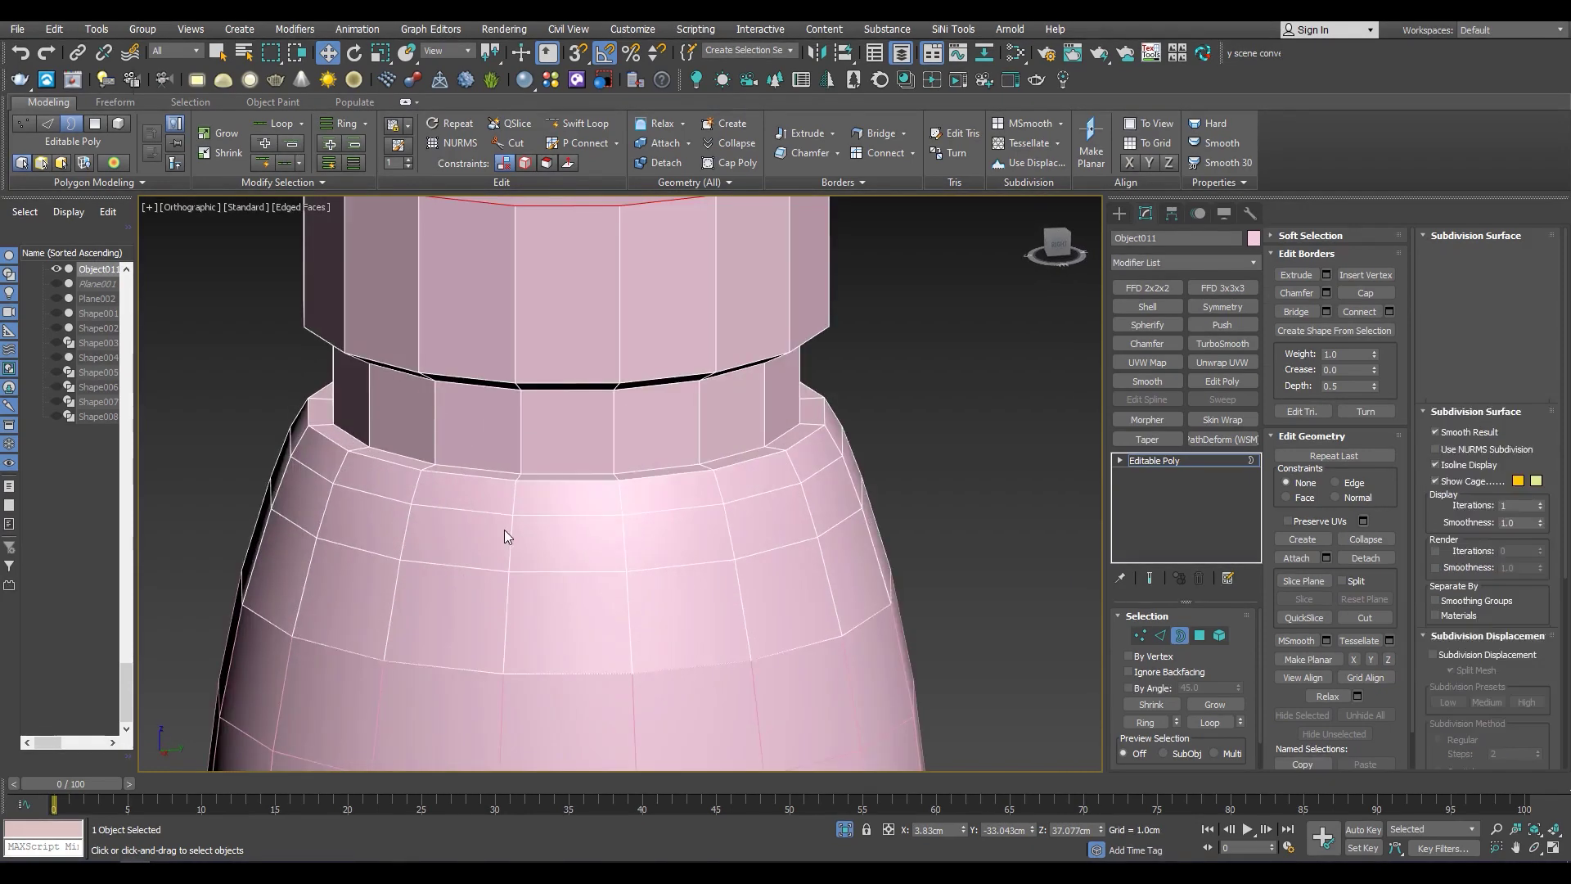
Grow the shoulder edge loop into a polygon band and bevel it 0.012cm high
scroll(523, 570, "up", 2)
double_click(522, 570)
key("ctrl+4")
key("ctrl+Page_Up")
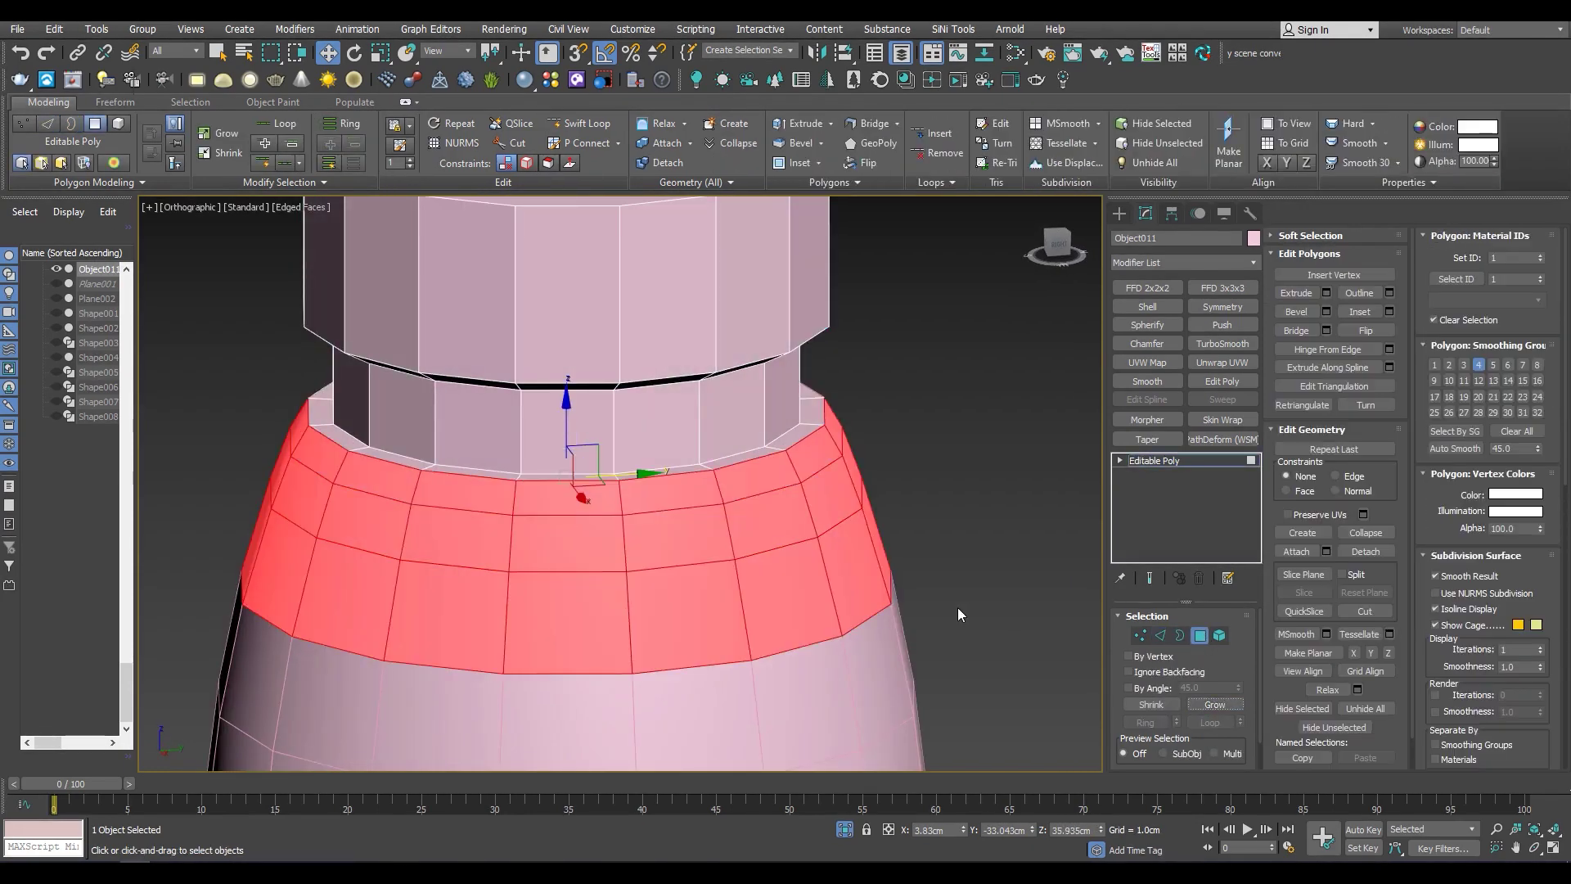
key("ctrl+shift+b")
left_click(632, 492)
left_click(655, 557)
scroll(655, 557, "down", 3)
mouse_move(632, 516)
left_mouse_down()
mouse_move(665, 434)
mouse_move(667, 475)
left_mouse_up()
scroll(854, 575, "up", 5)
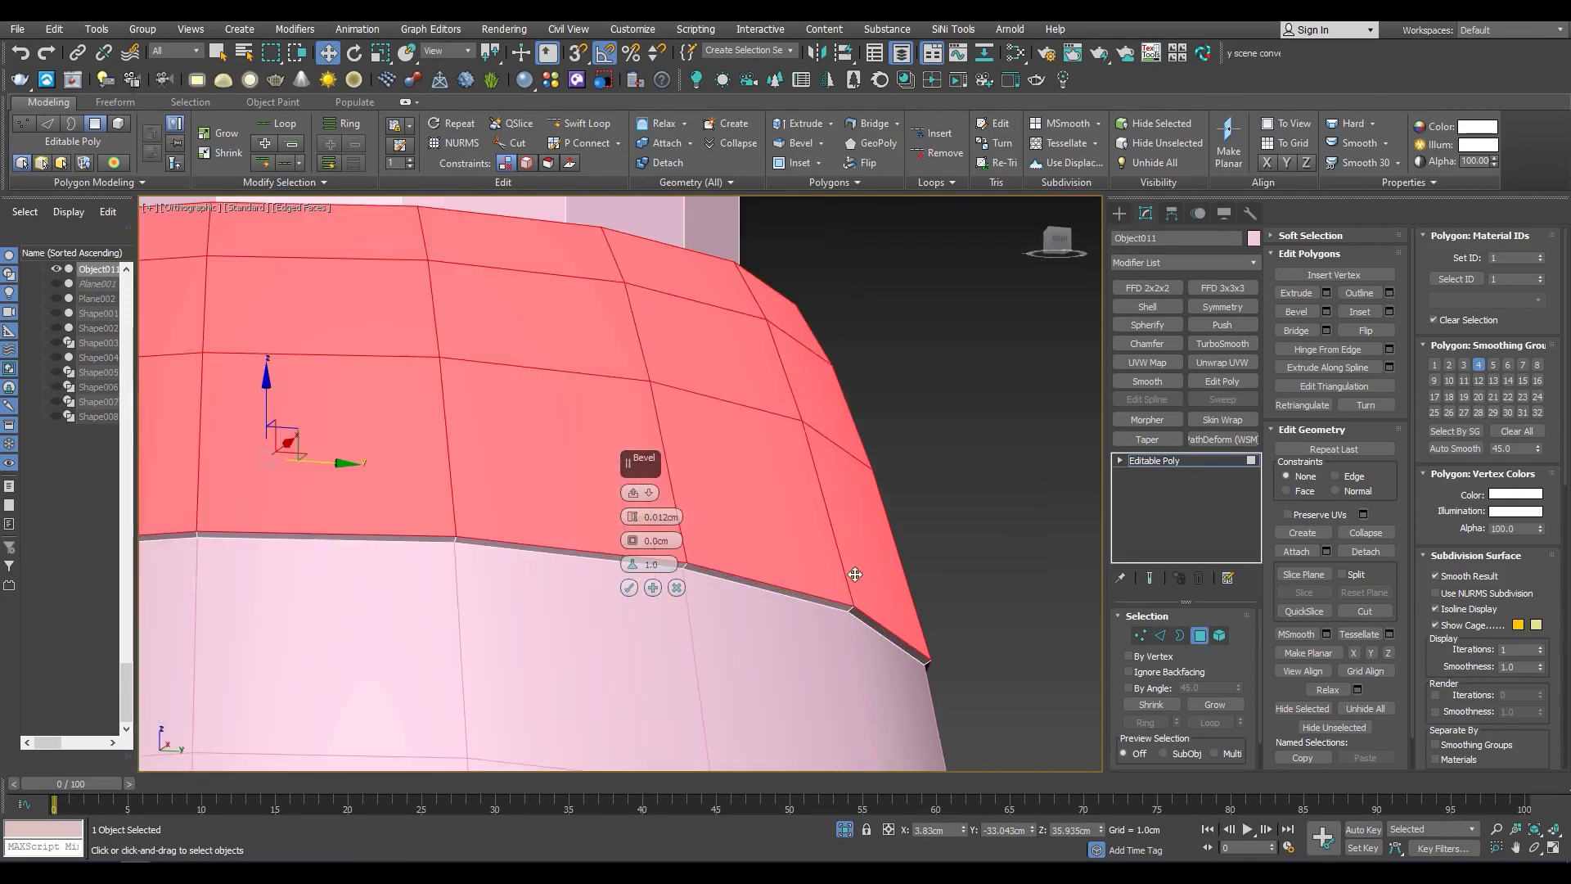
middle_click_drag(630, 600, 852, 473, "alt")
key("2")
left_click(752, 362)
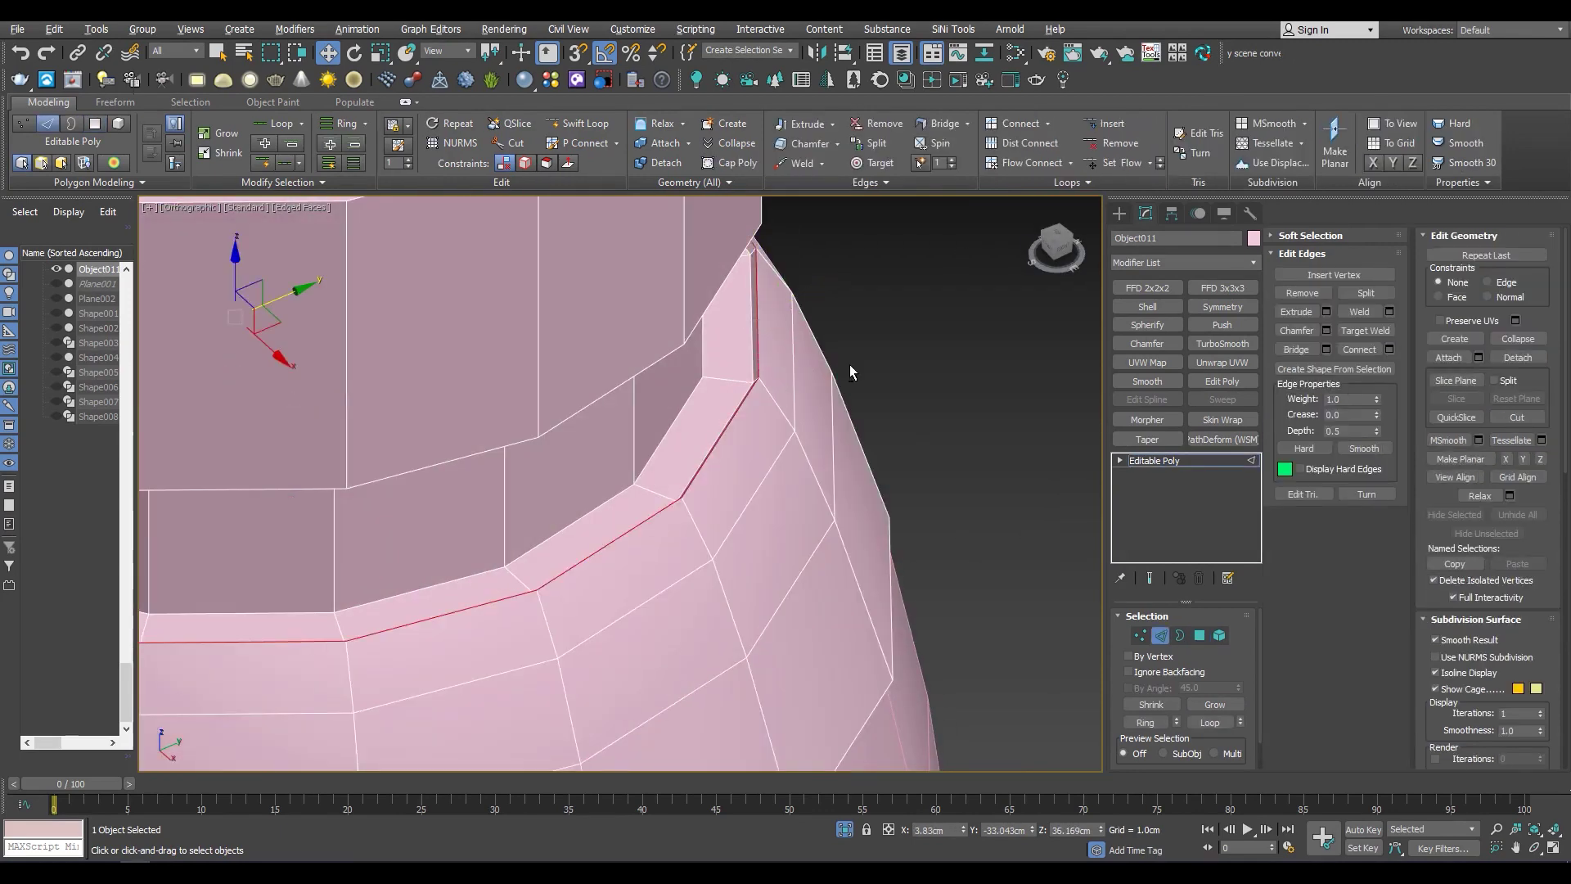
Inspect the necked pot in wireframe, select its open border, then deselect everything
key("f")
key("F3")
key("F3")
mouse_move(382, 566)
middle_mouse_down("alt")
mouse_move(793, 453)
mouse_move(652, 615)
middle_mouse_up("alt")
scroll(651, 614, "up", 3)
key("F3")
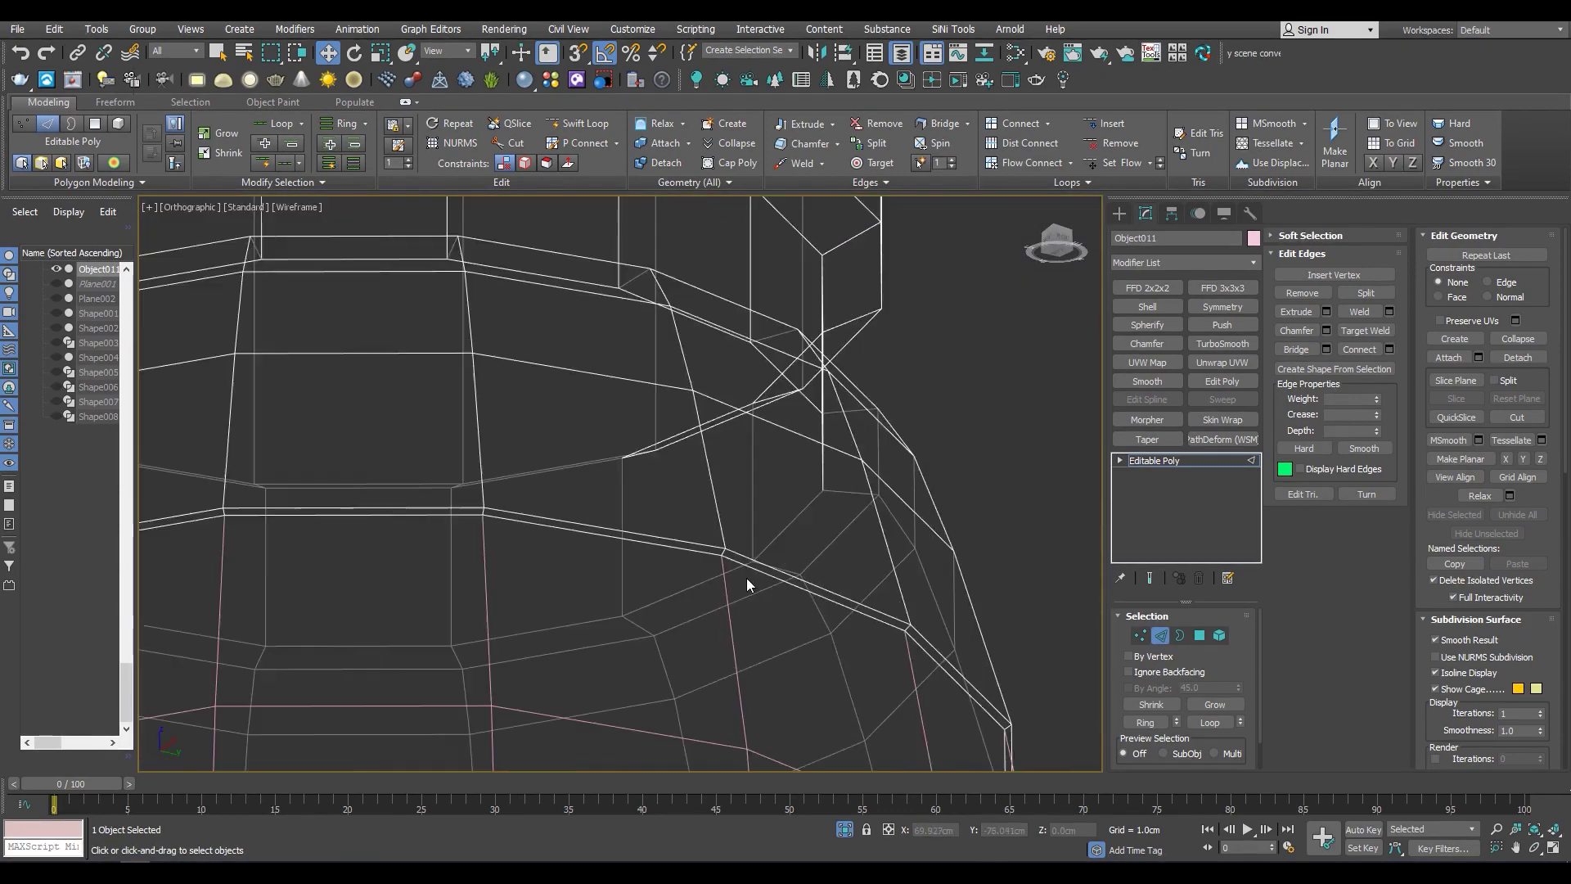
key("3")
left_click(787, 584)
key("F3")
scroll(872, 581, "down", 3)
scroll(838, 579, "down", 2)
scroll(838, 580, "down", 3)
middle_click_drag(624, 450, 680, 524, "alt")
scroll(737, 573, "up", 3)
scroll(1089, 623, "down", 3)
left_click(1089, 623)
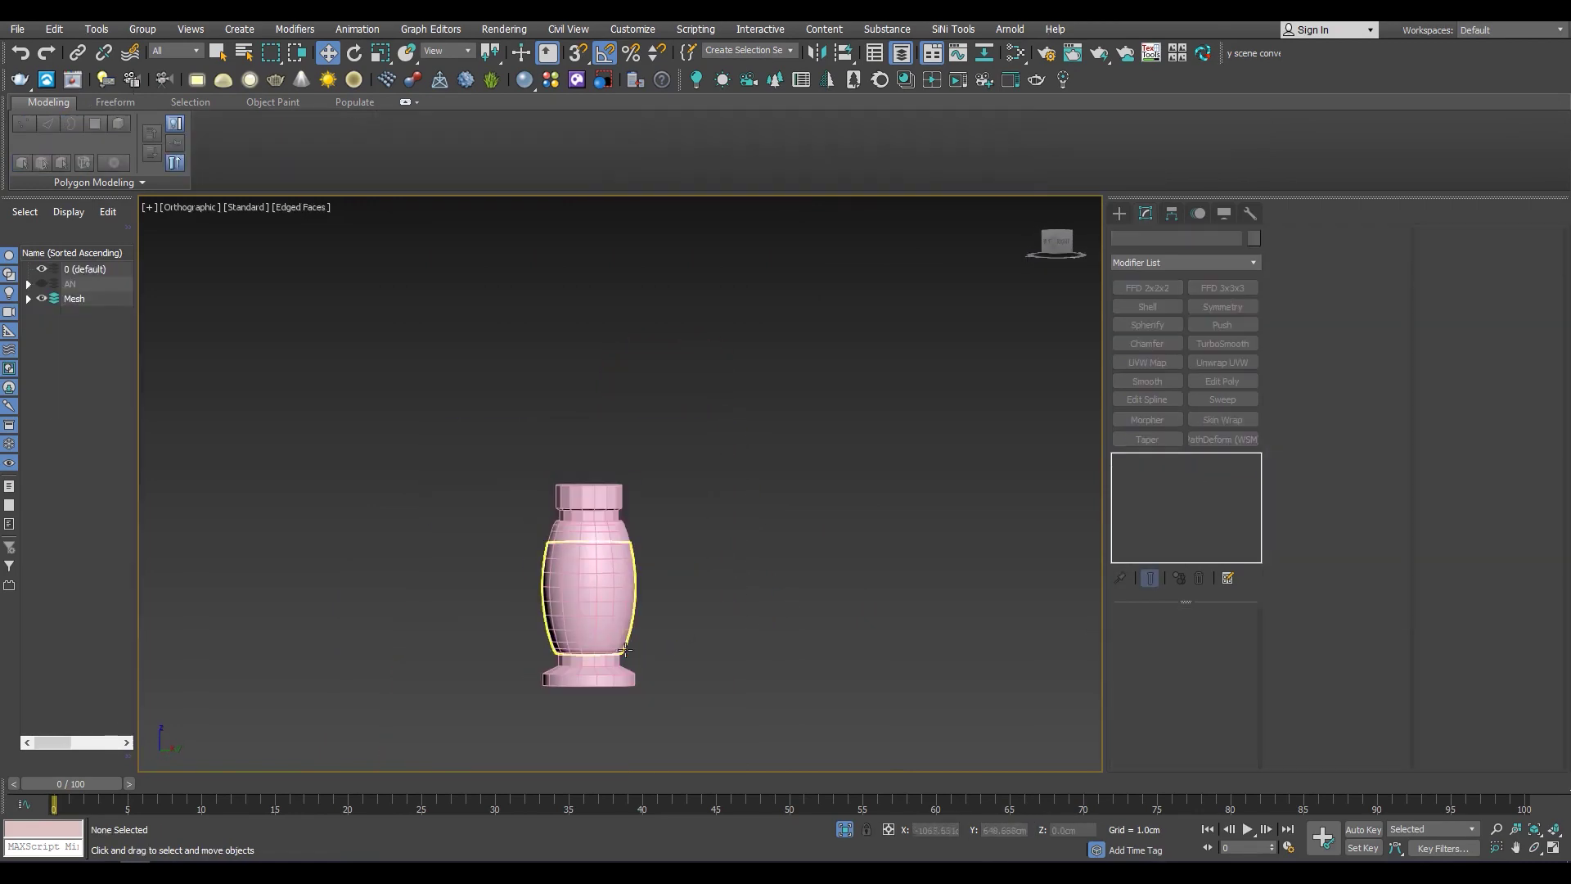
Select the pot's groove edge loop and slide it slightly upward along existing edges
scroll(601, 675, "up", 3)
scroll(612, 679, "down", 3)
left_click(652, 365)
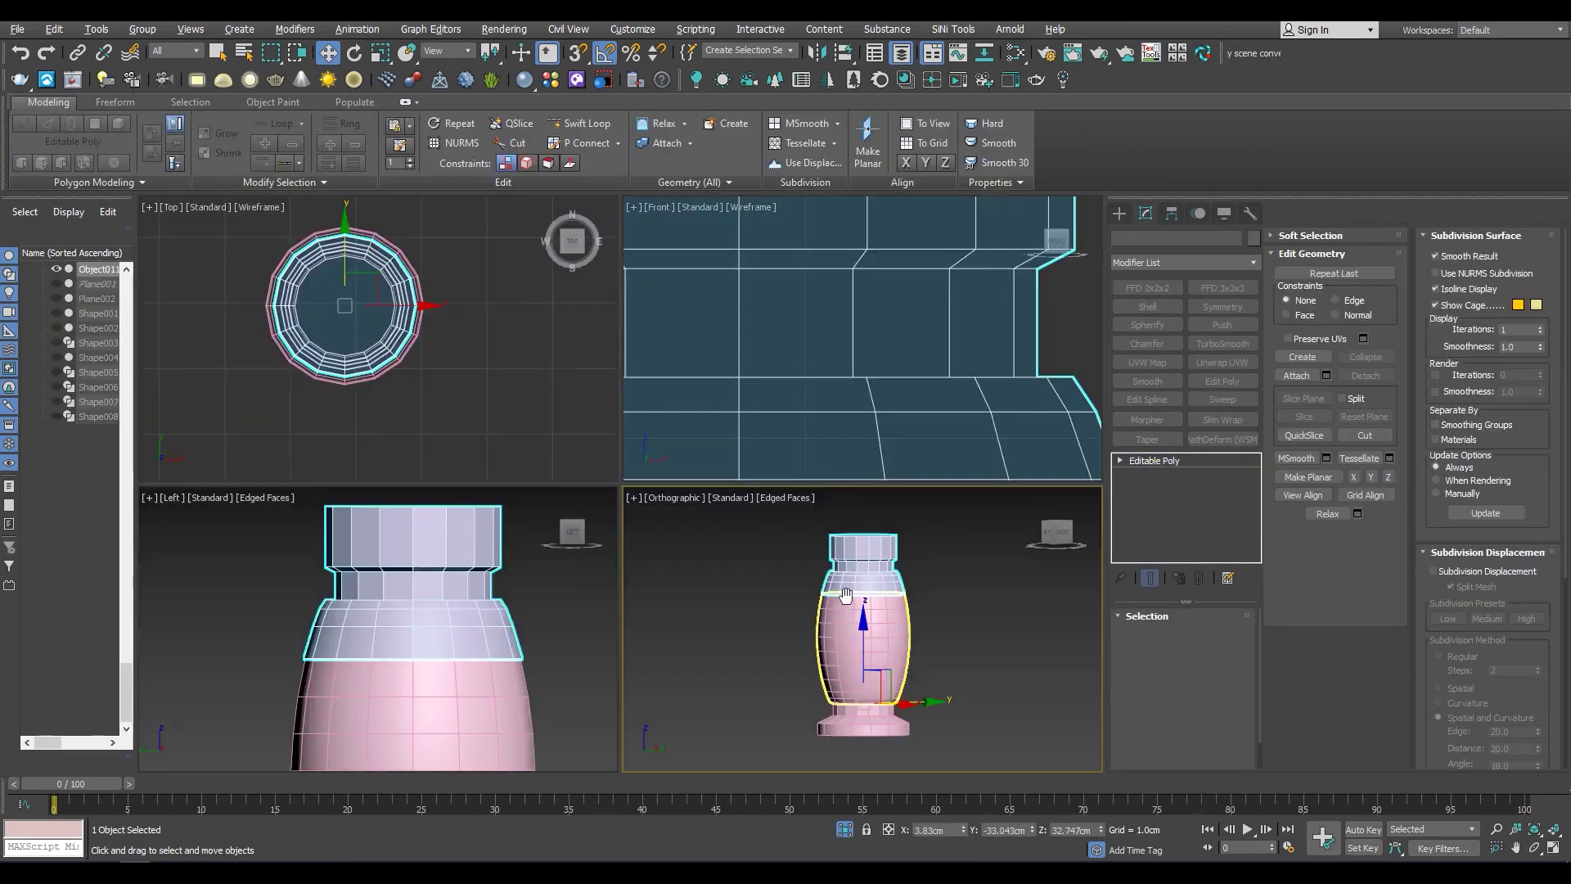
scroll(720, 392, "up", 3)
scroll(734, 450, "up", 3)
key("2")
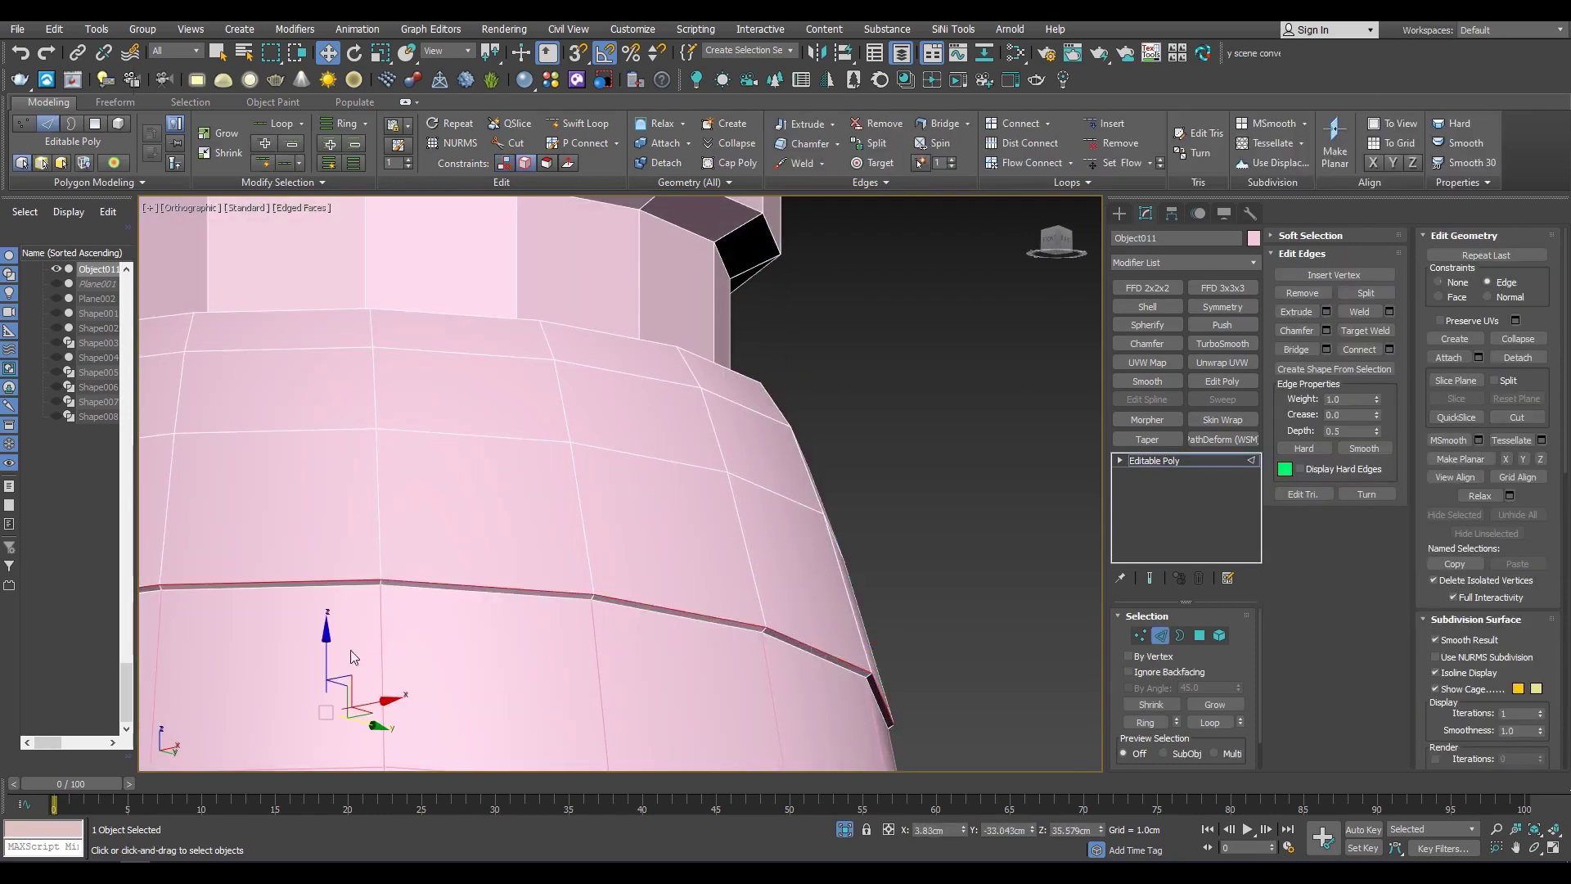
mouse_move(857, 669)
middle_mouse_down("alt")
mouse_move(827, 652)
mouse_move(877, 604)
middle_mouse_up("alt")
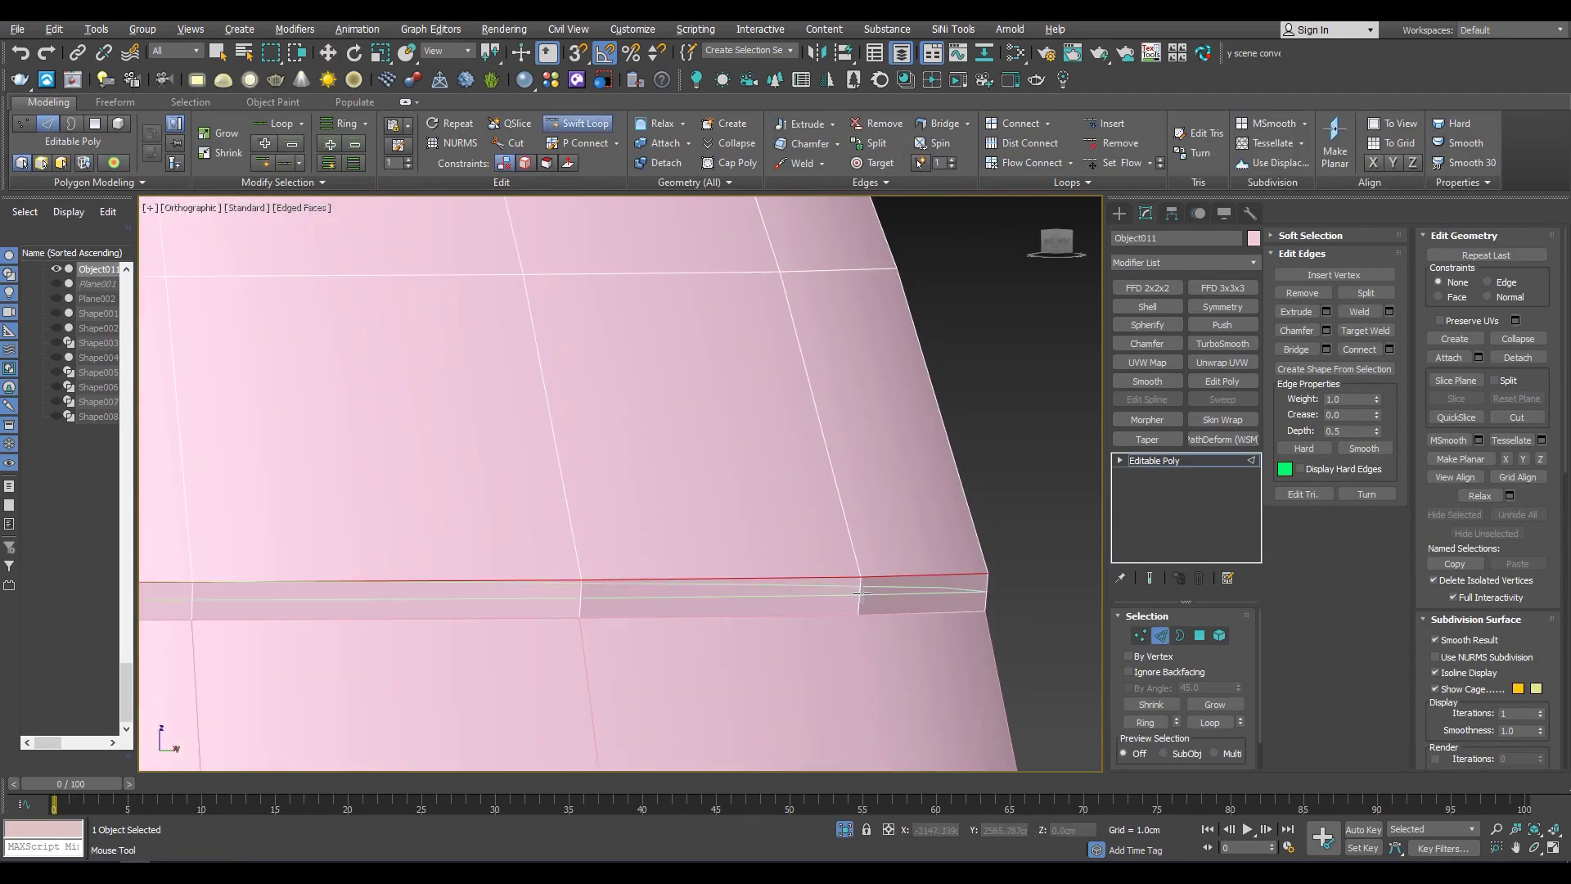
key("shift+x")
left_click_drag(370, 531, 377, 530)
Check the groove in a wireframe front view, then return to shaded view
key("alt+w")
key("alt+w")
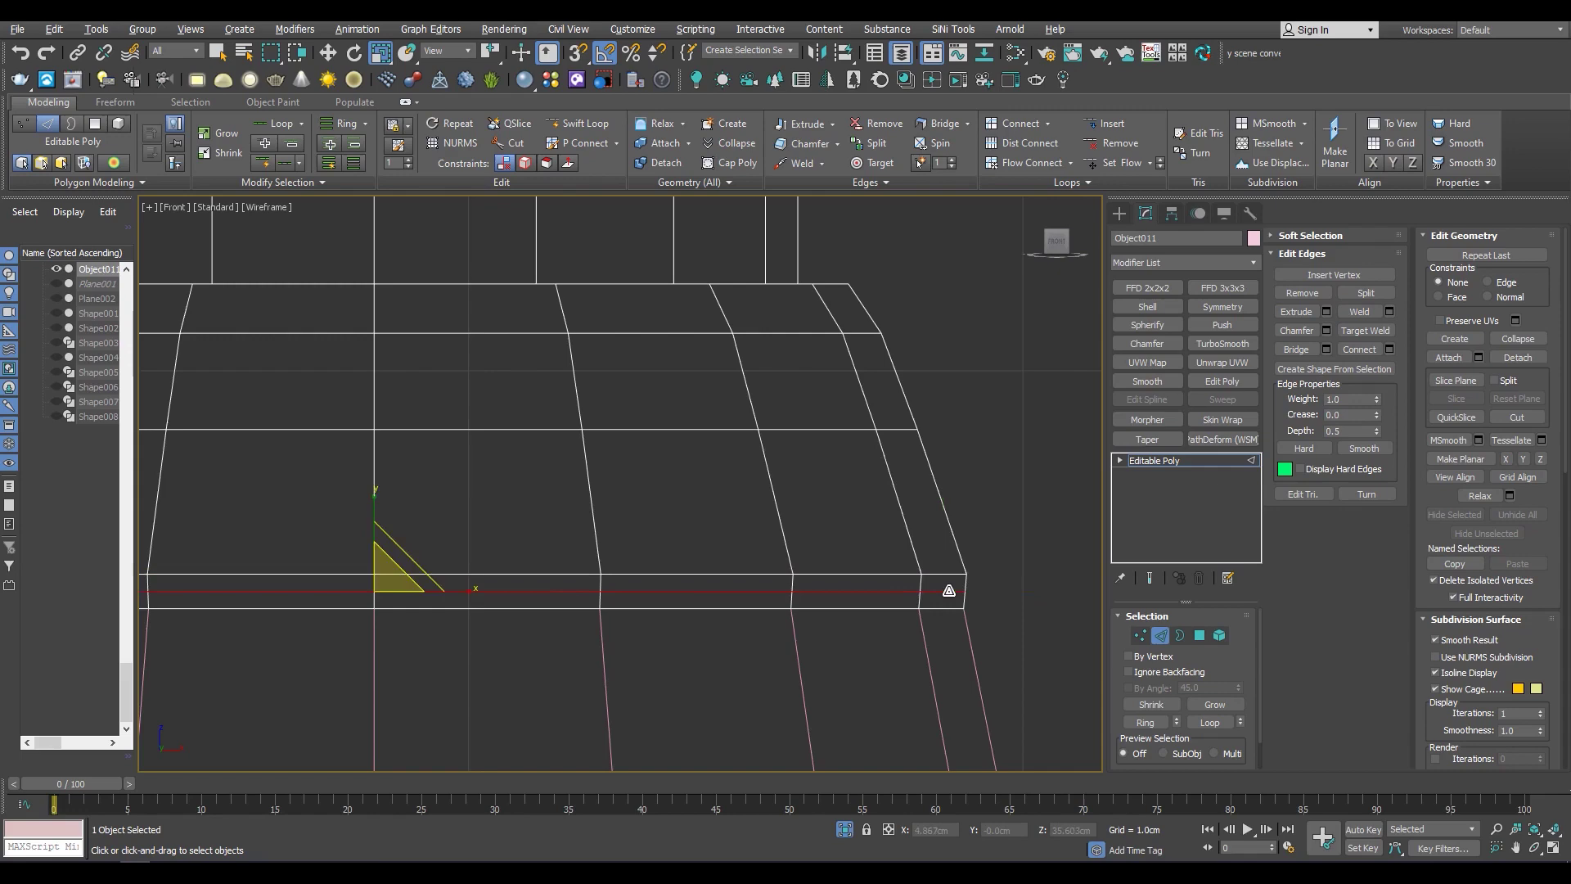
right_click(377, 58)
scroll(965, 597, "up", 5)
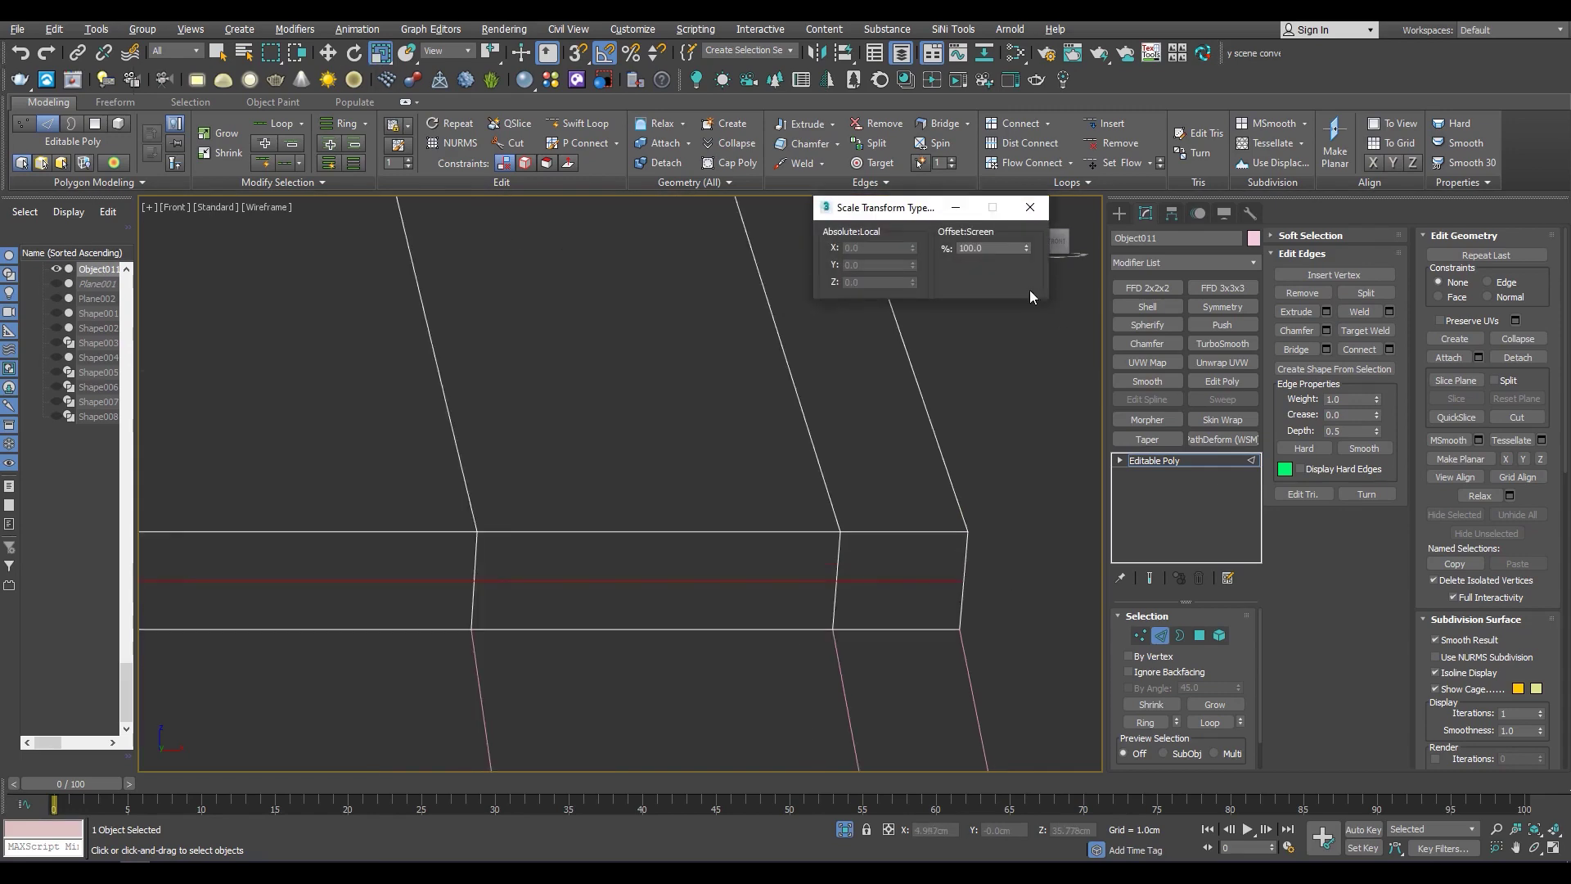
left_click(1030, 208)
key("alt+w")
key("alt+w")
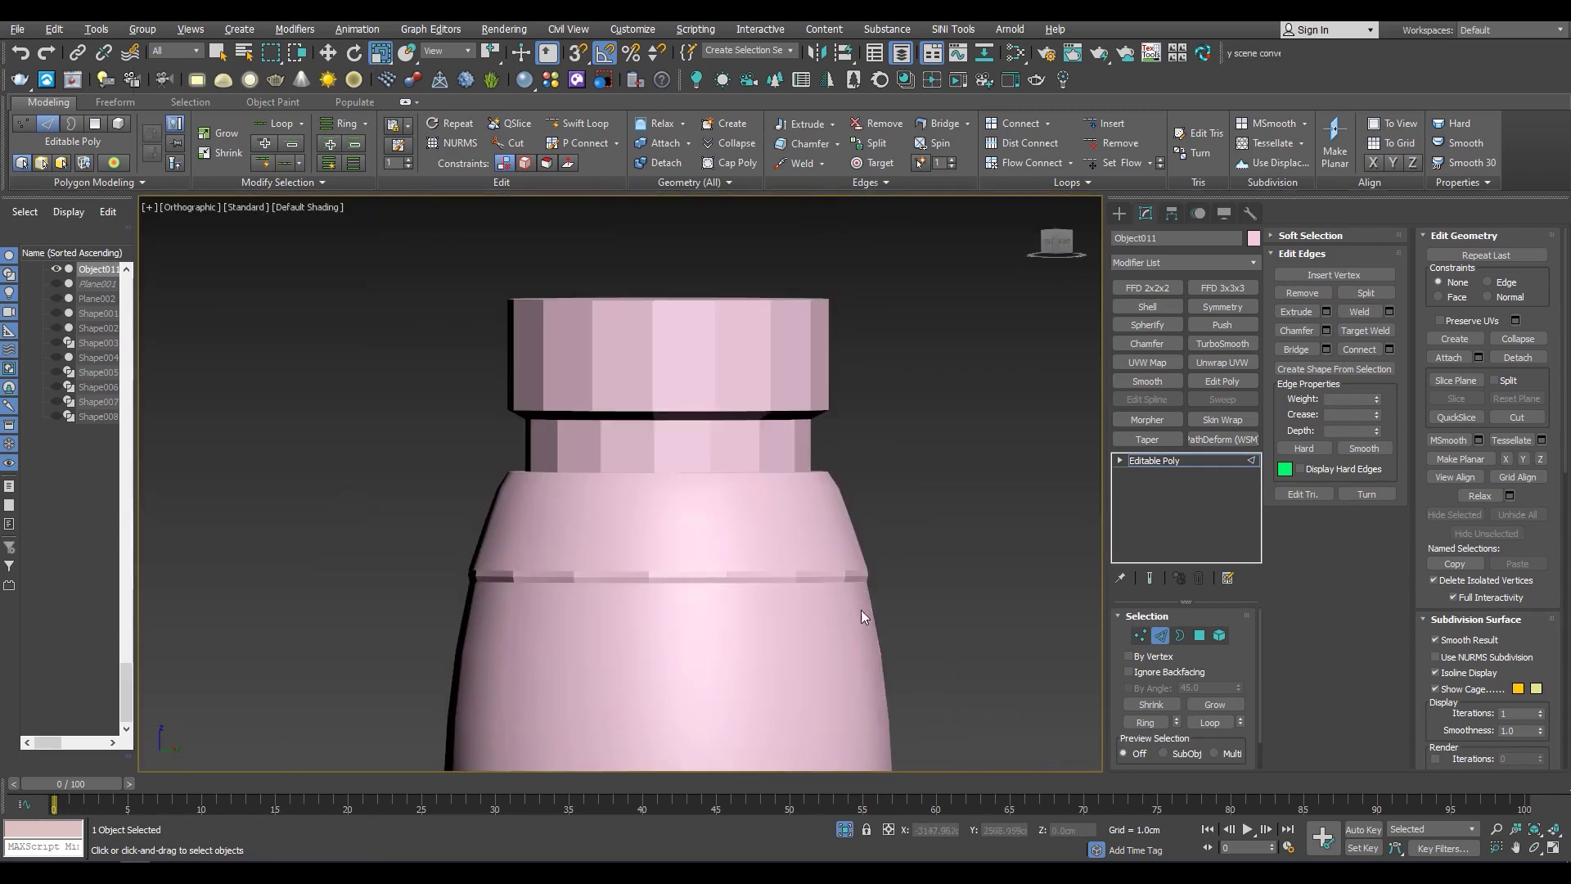
key("alt+w")
key("alt+w")
key("1")
scroll(834, 429, "down", 4)
Zoom in on the groove and move its vertex row down slightly
key("1")
key("ctrl+w")
left_click_drag(958, 427, 189, 483)
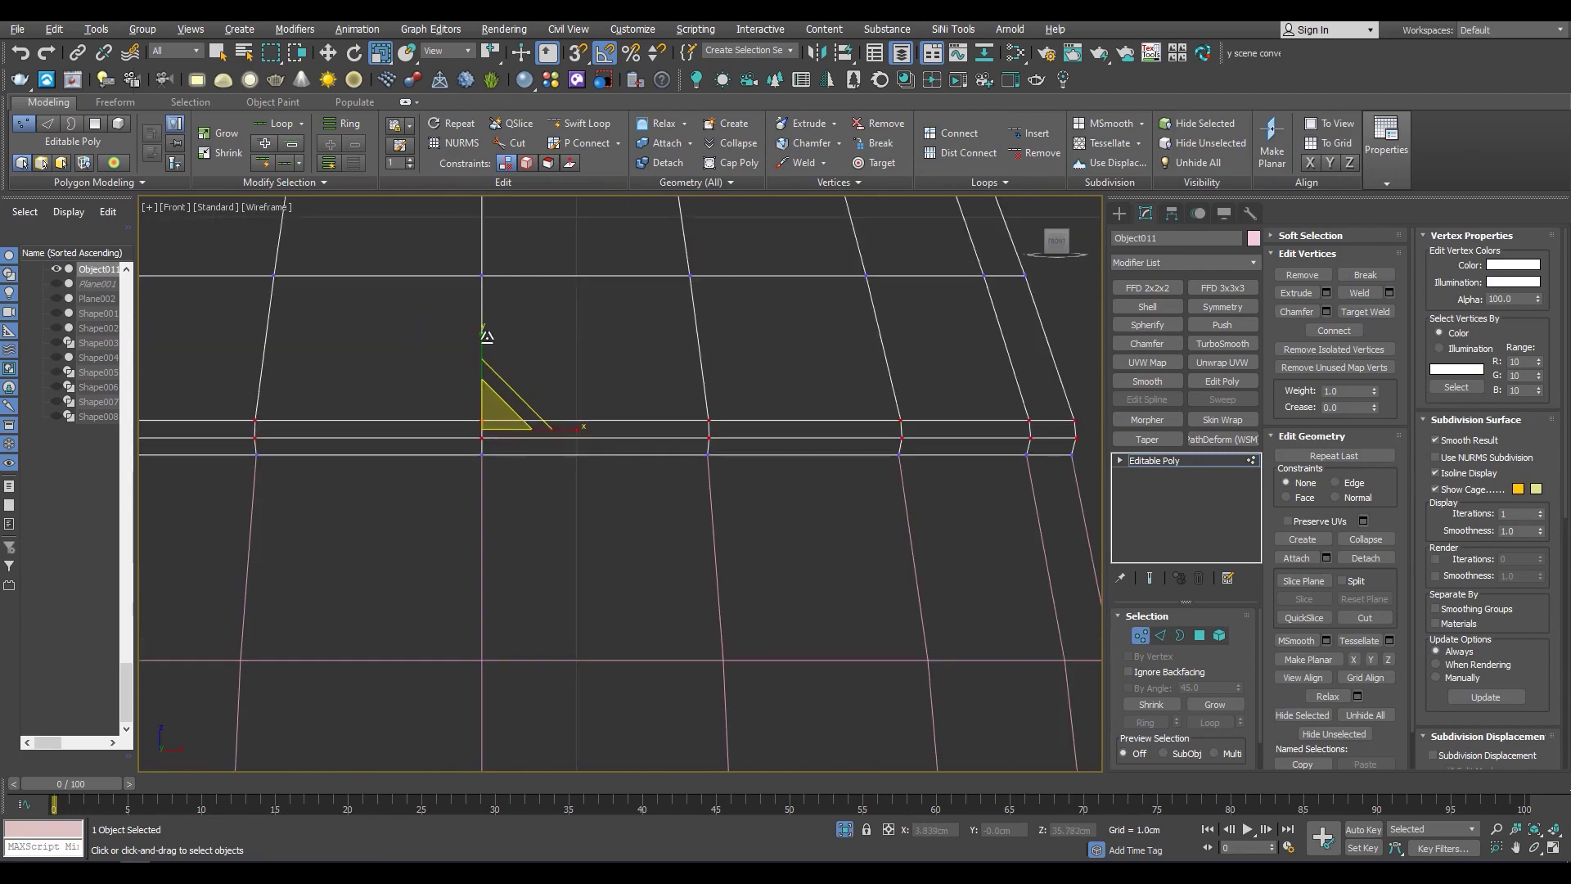
left_click_drag(486, 362, 492, 370)
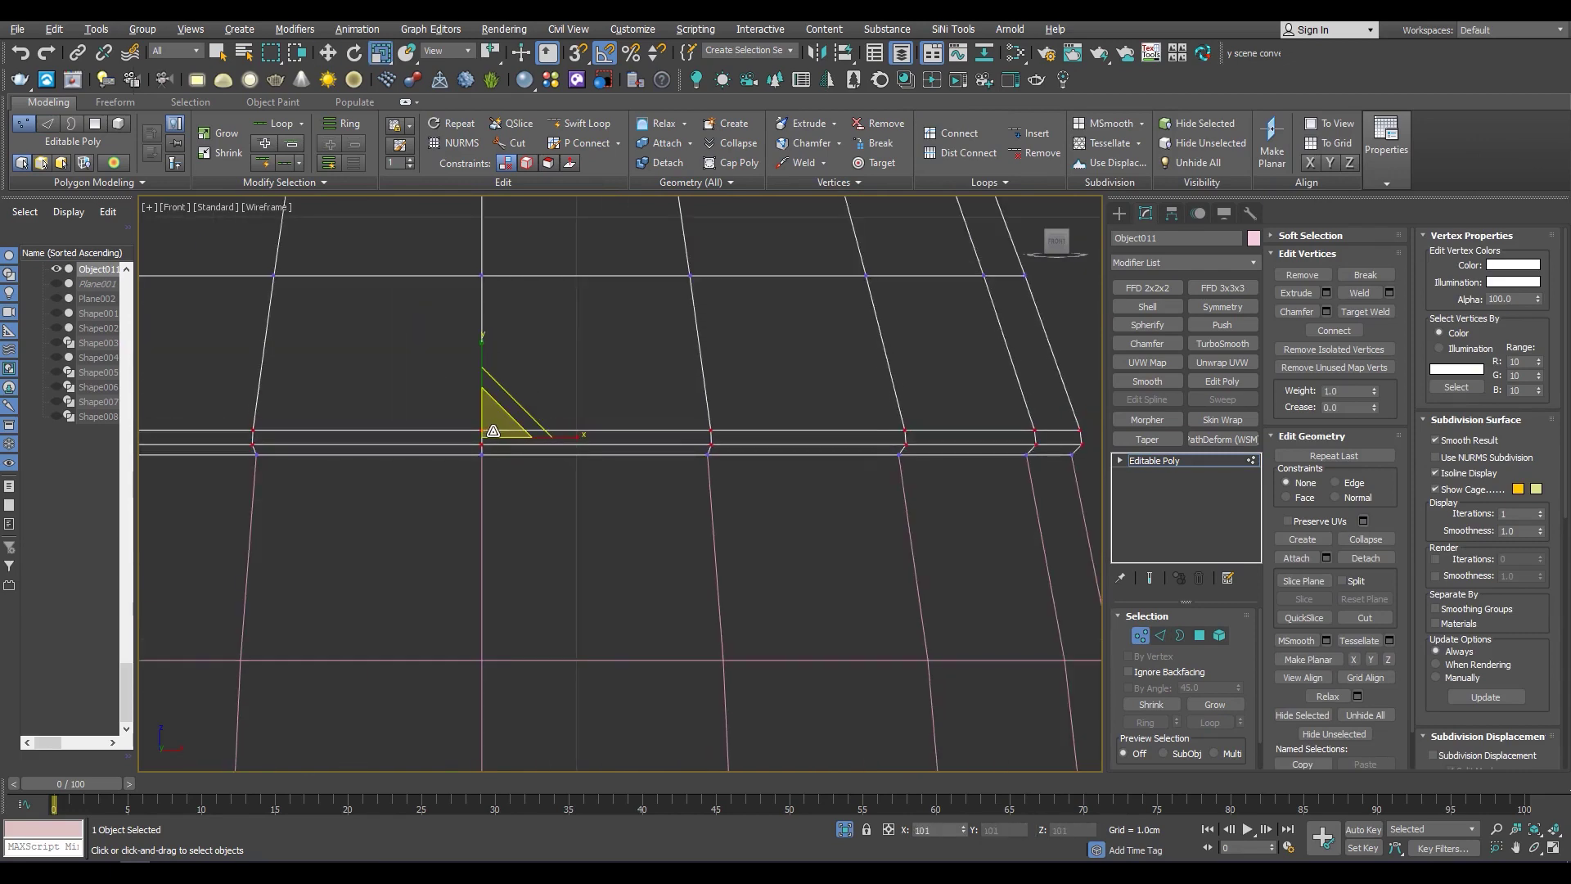
scroll(496, 431, "down", 2)
scroll(524, 385, "down", 2)
Return to edge mode with smooth shading and a maximized front view
key("2")
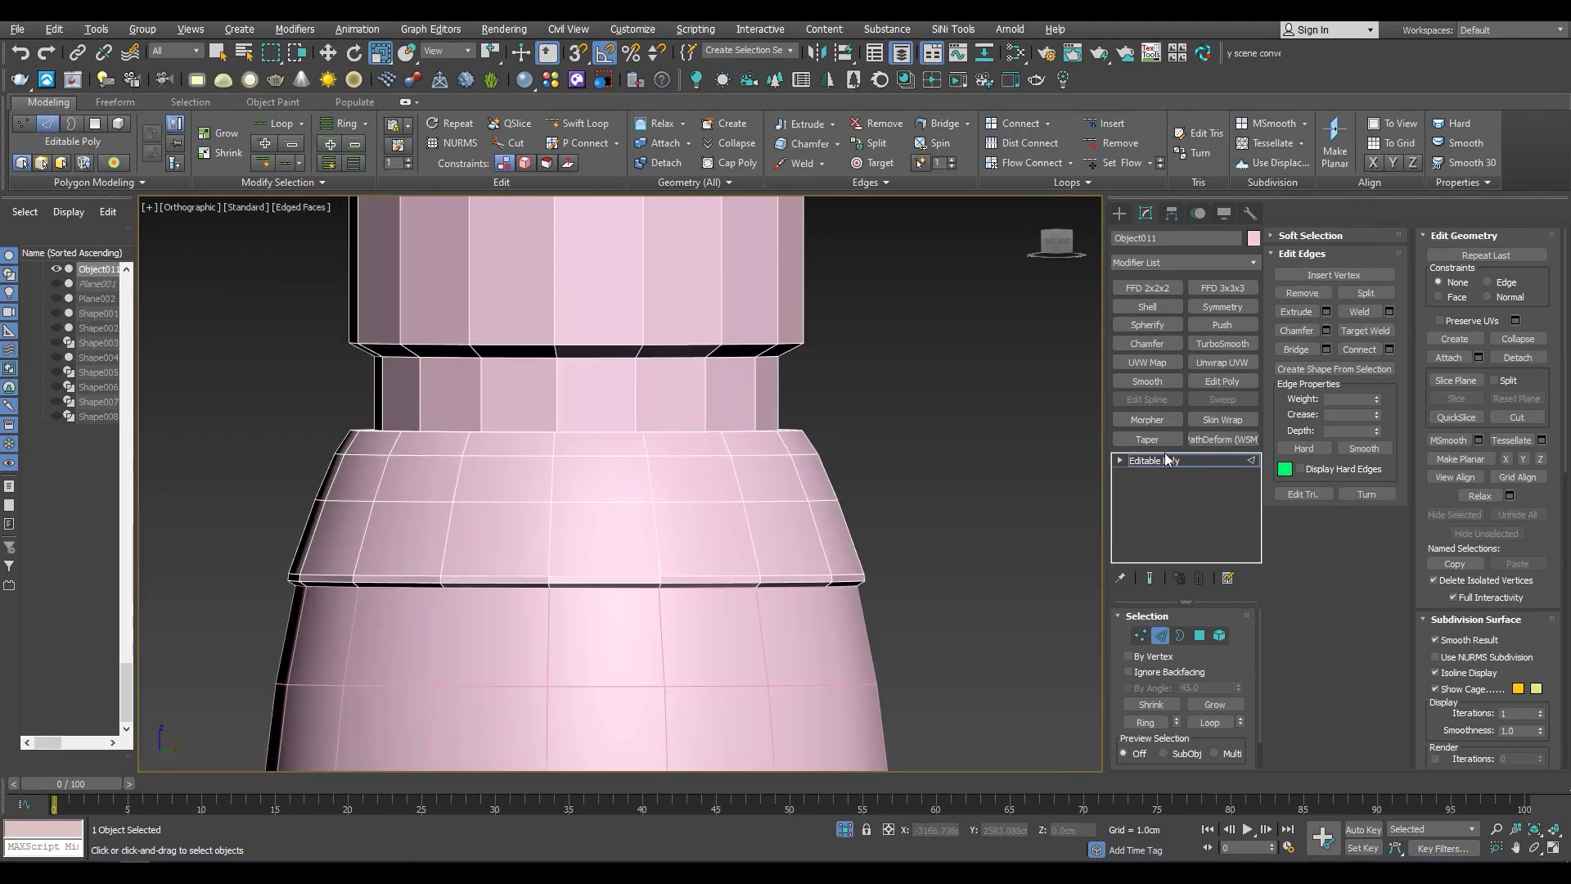
scroll(707, 498, "down", 5)
key("F4")
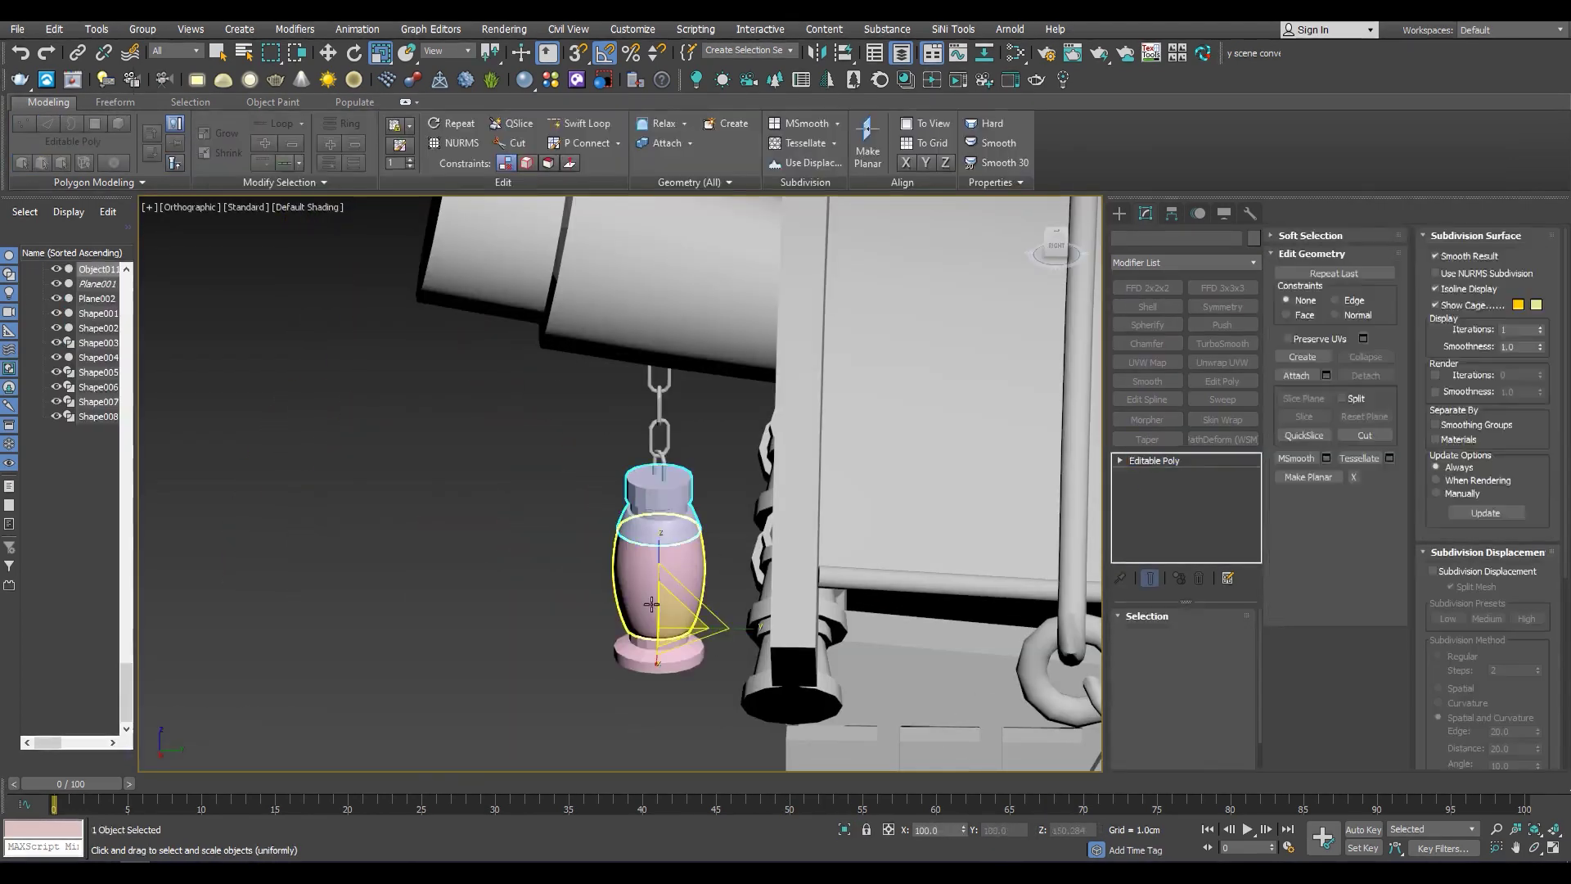
key("alt+w")
scroll(728, 364, "down", 6)
key("w")
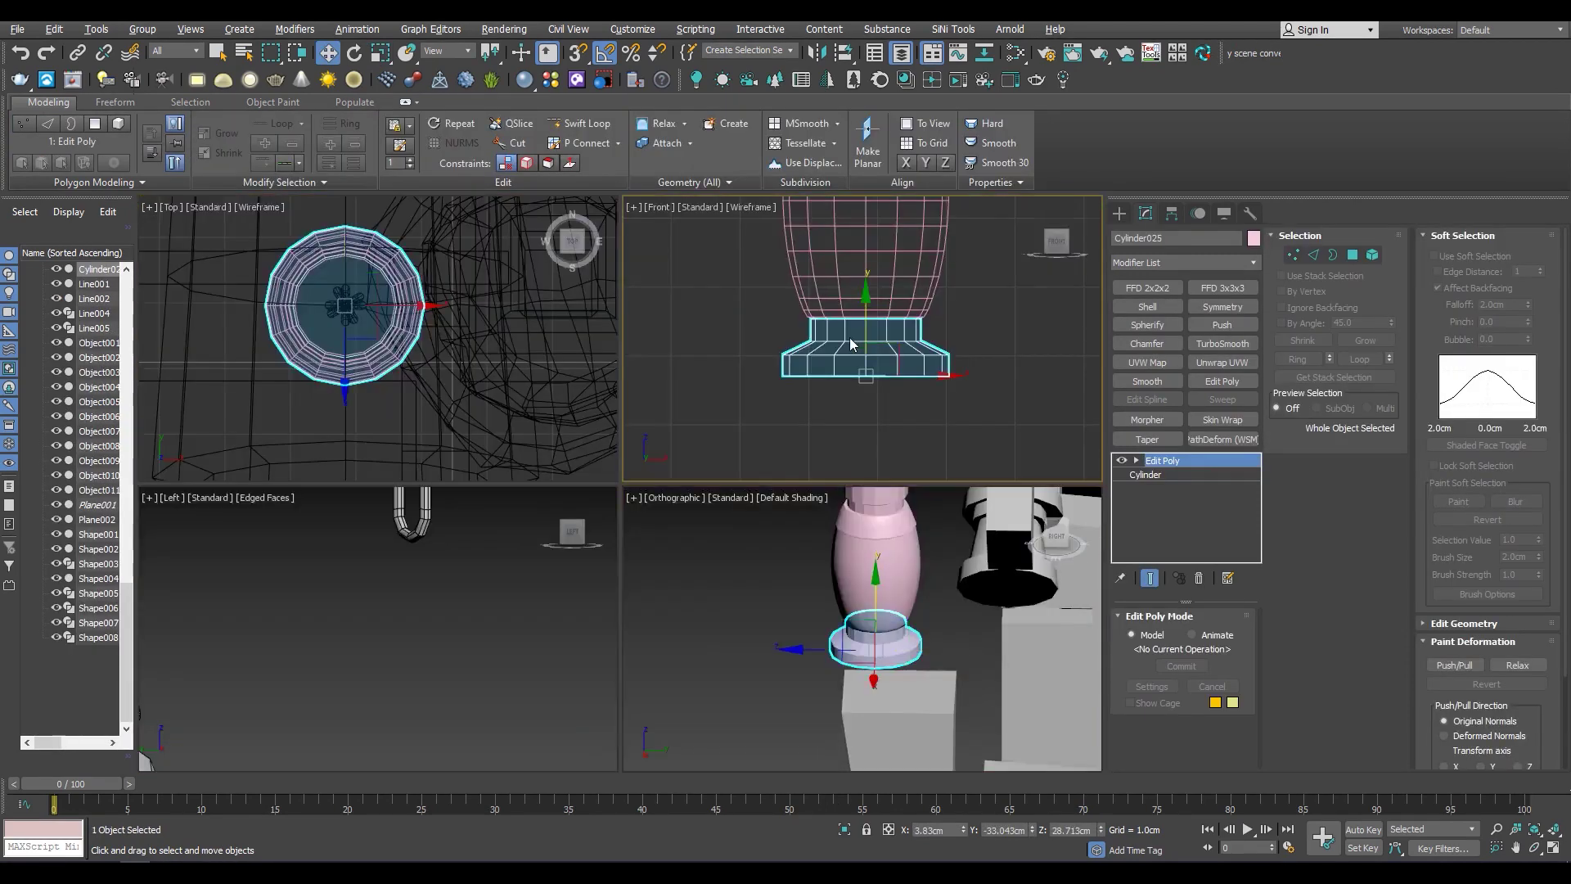
left_click(1120, 215)
Draw the handle line from the pot's base up toward its neck
left_click(1138, 237)
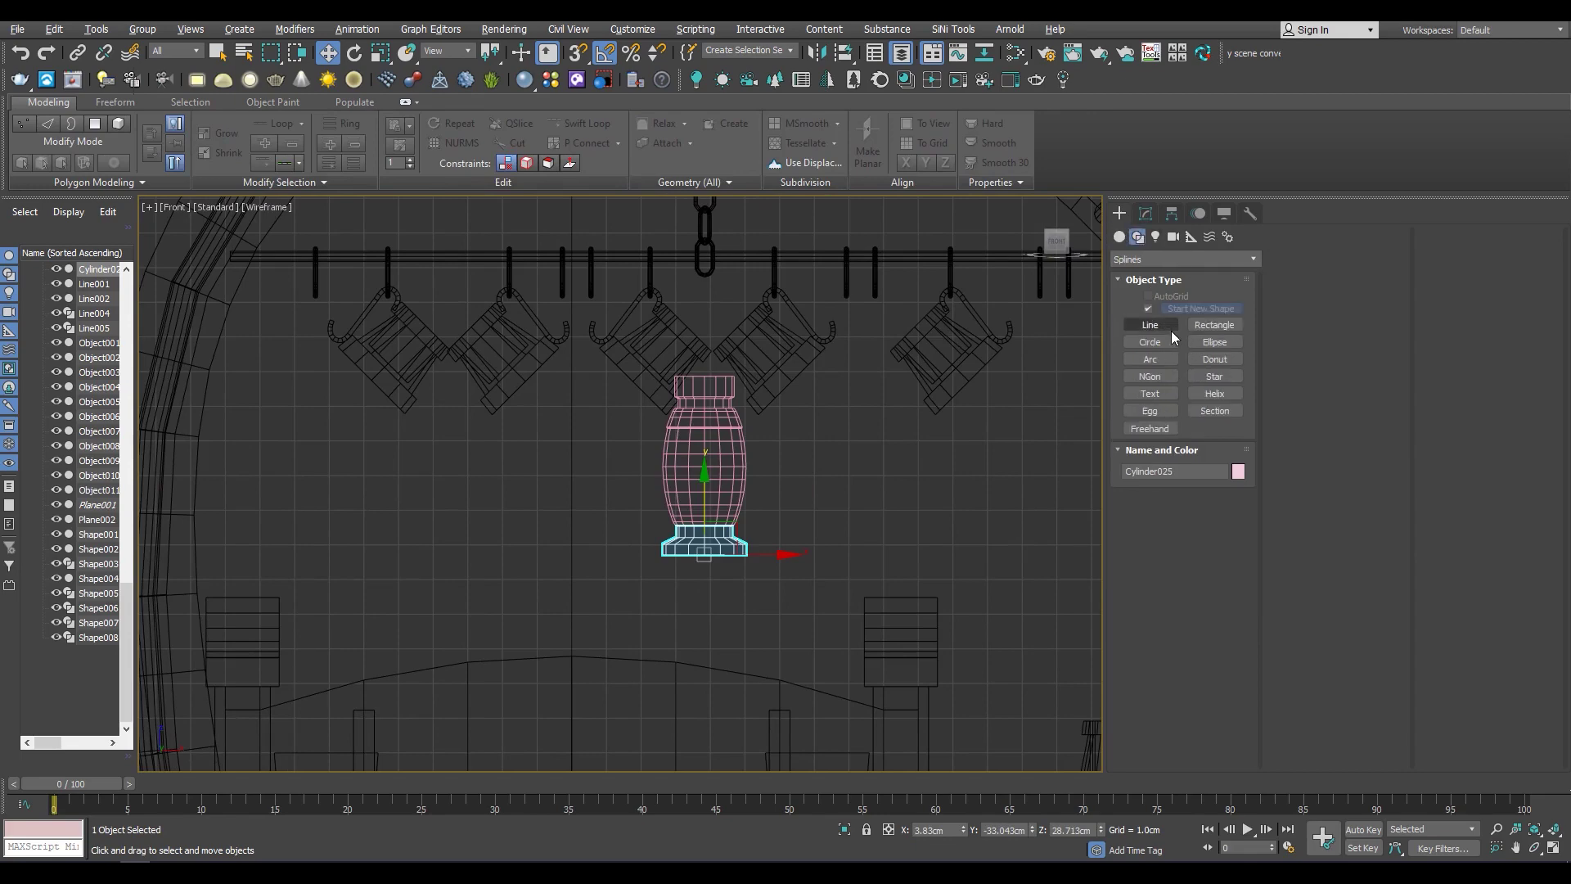
left_click(1150, 325)
scroll(737, 576, "up", 5)
scroll(720, 377, "up", 1)
left_click(719, 381)
left_click(906, 378)
scroll(869, 409, "down", 4)
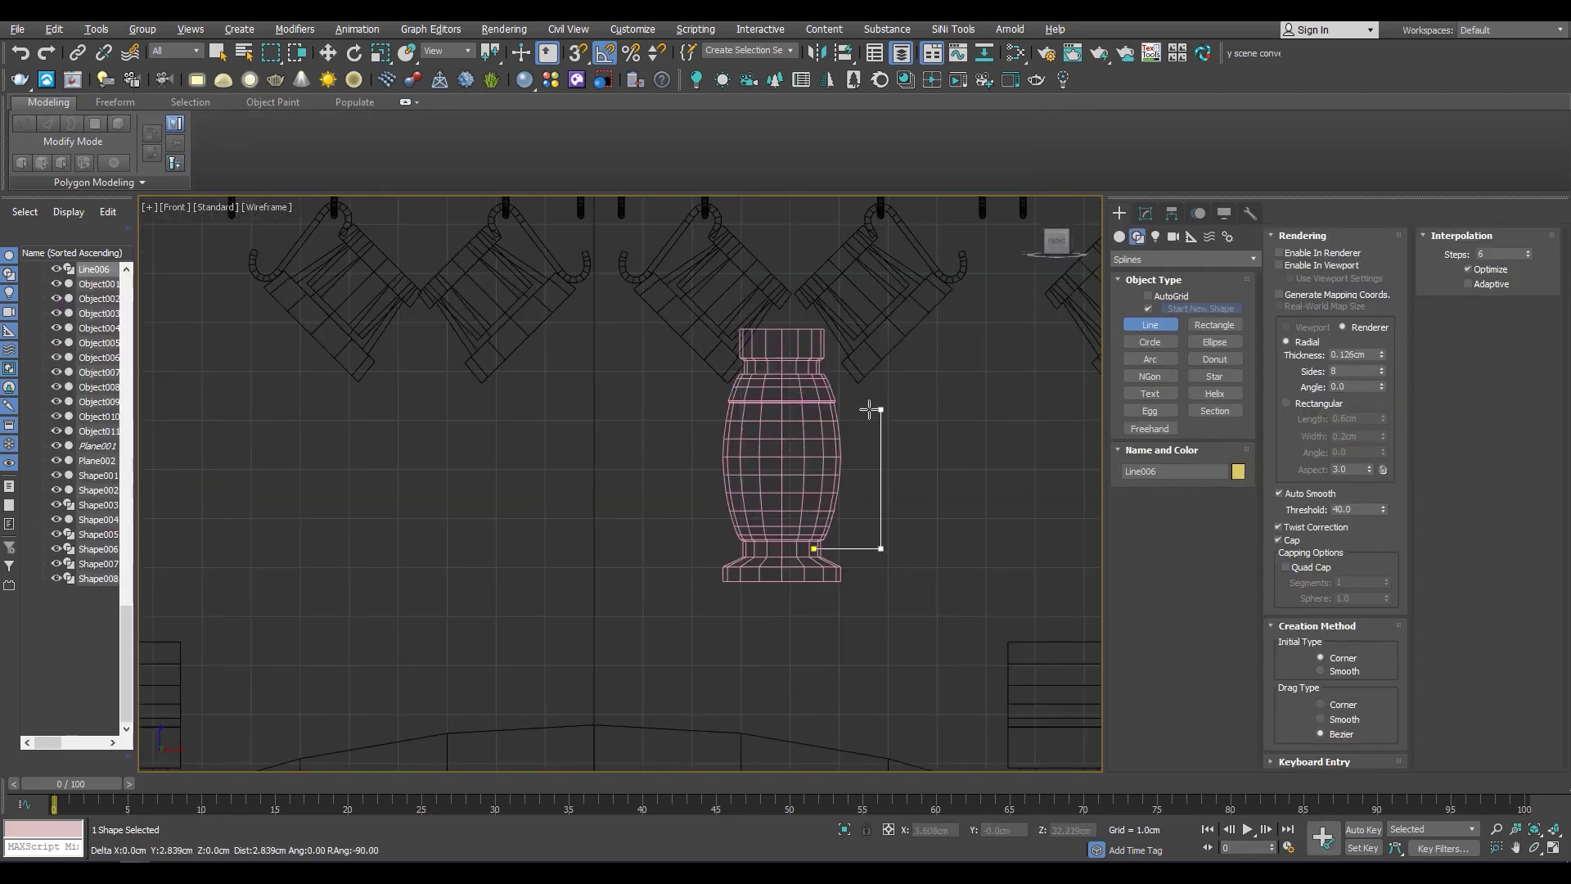
right_click(855, 434)
scroll(901, 393, "up", 2)
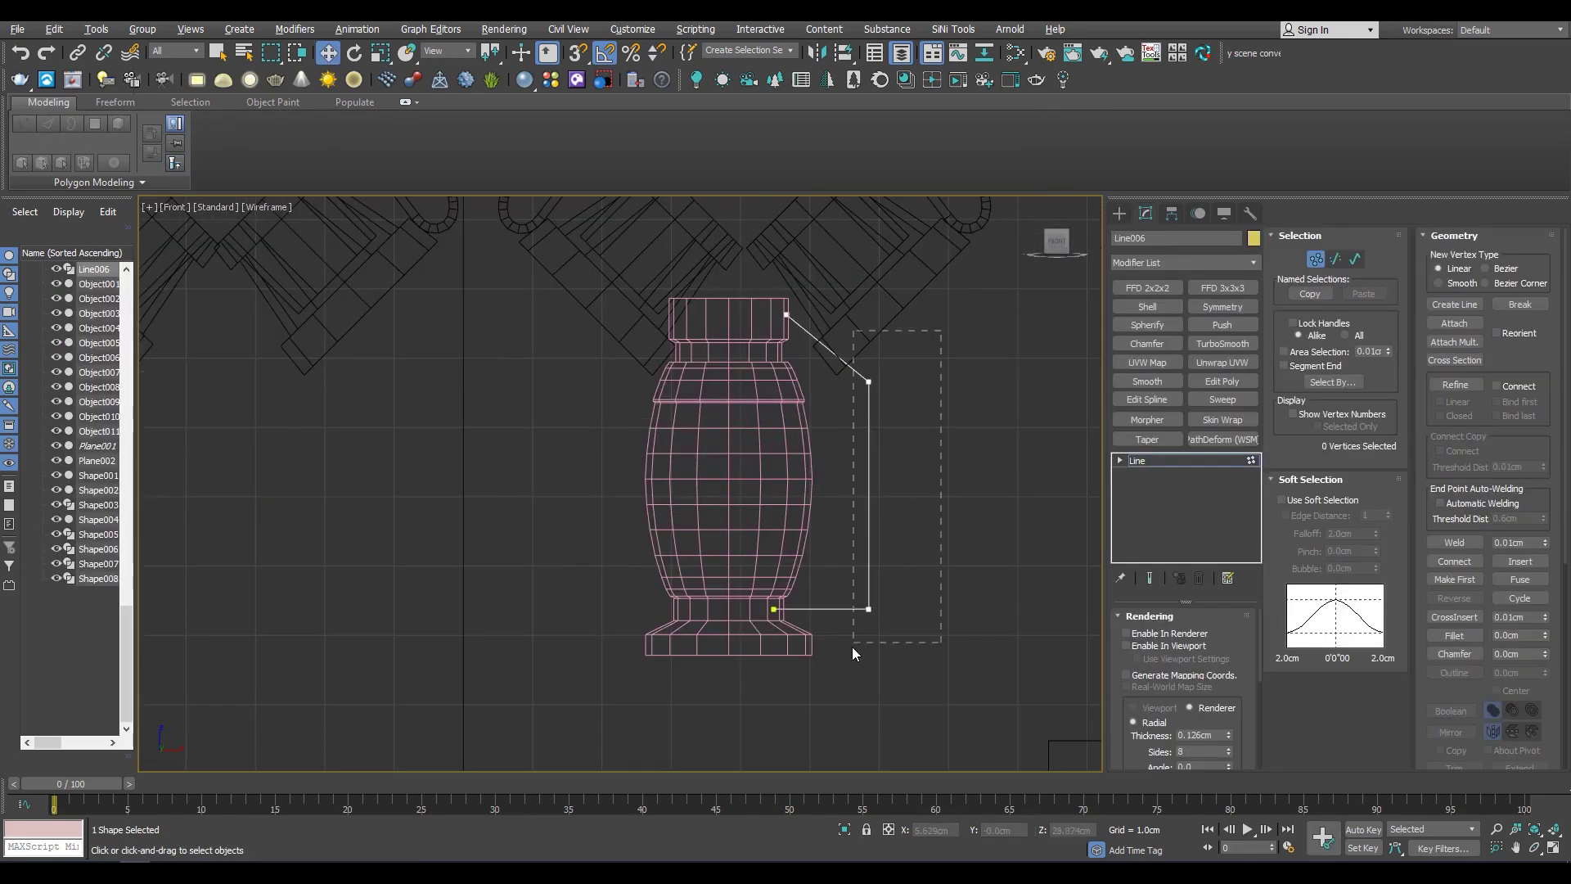
Select the handle line's bottom and corner vertices
left_click(773, 610)
scroll(773, 610, "up", 3)
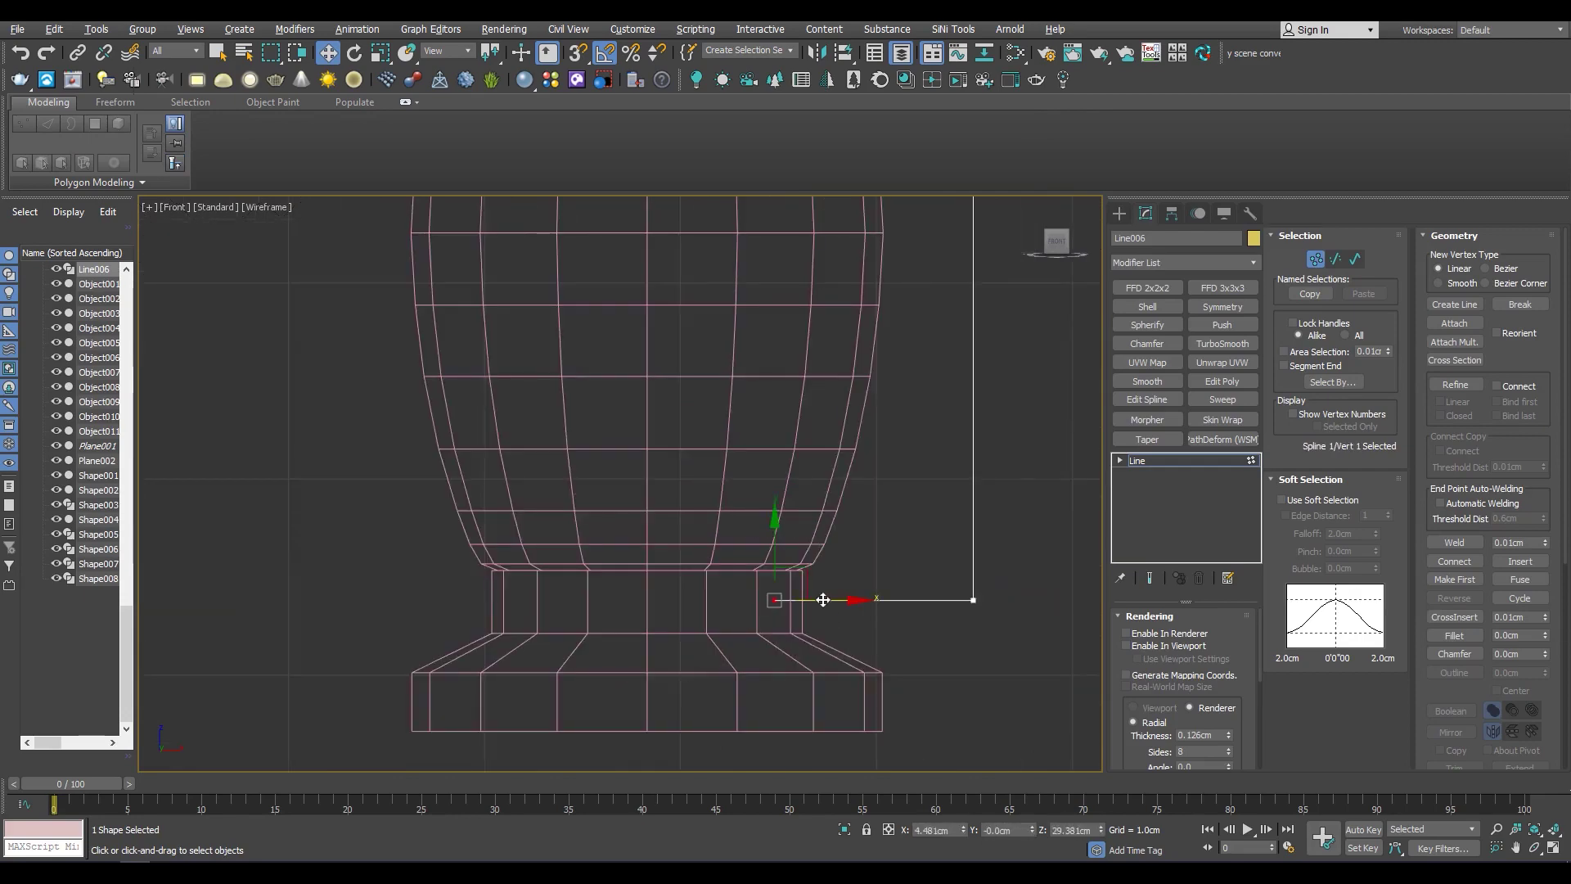
scroll(825, 615, "up", 2)
scroll(938, 450, "down", 5)
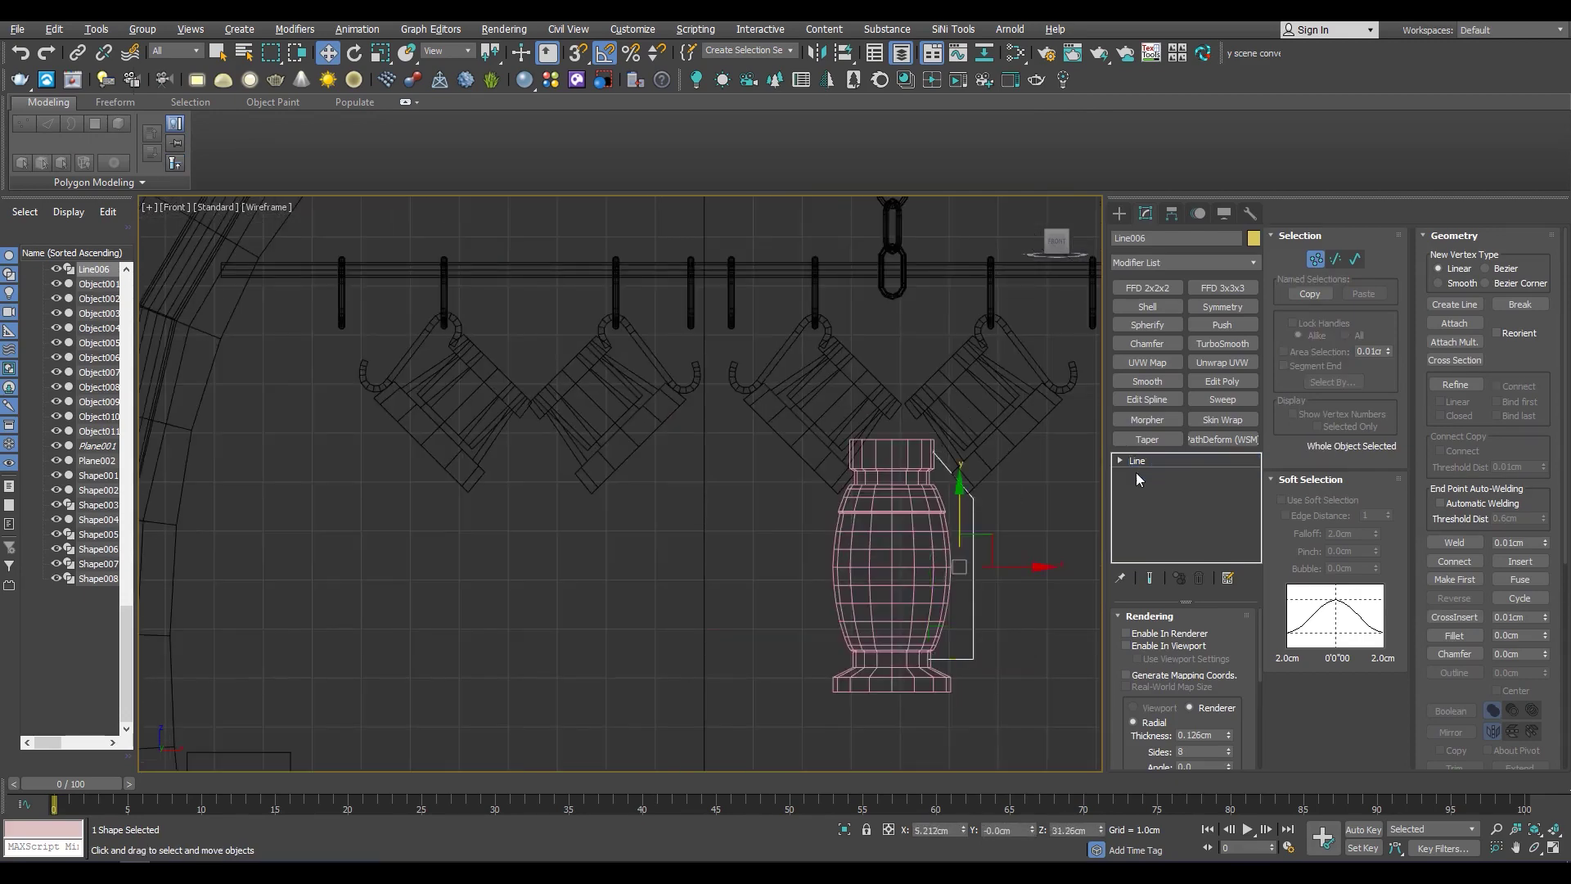
left_click(1146, 458)
scroll(1010, 641, "up", 3)
key("1")
left_click(978, 615)
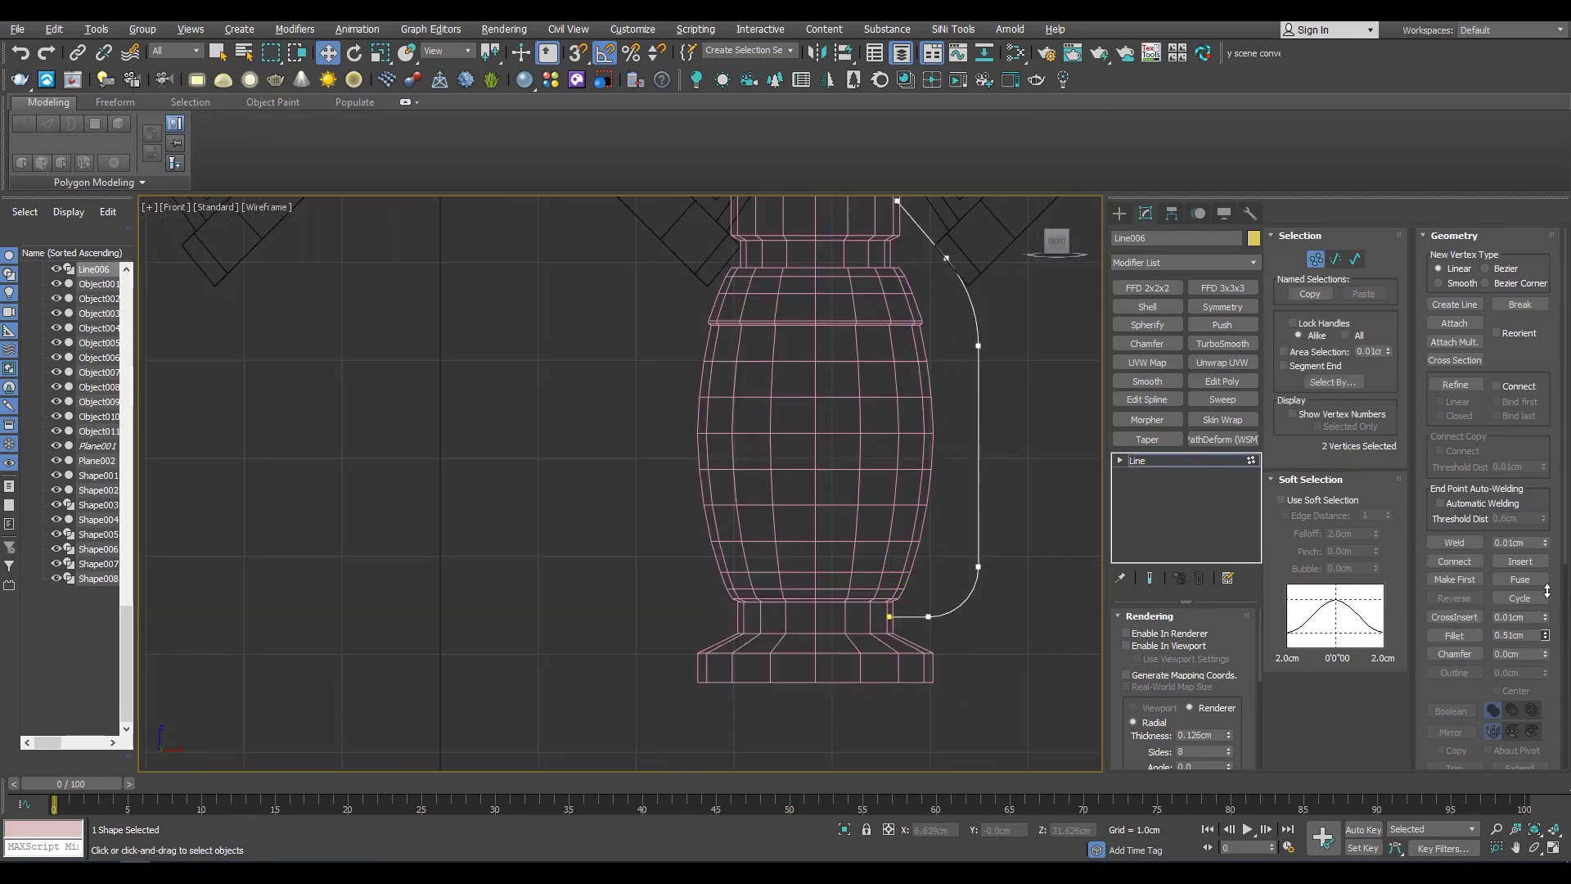
Orbit around the pot and handle in shaded view to inspect the handle
middle_click_drag(818, 474, 899, 473, "alt")
key("1")
scroll(899, 473, "down", 3)
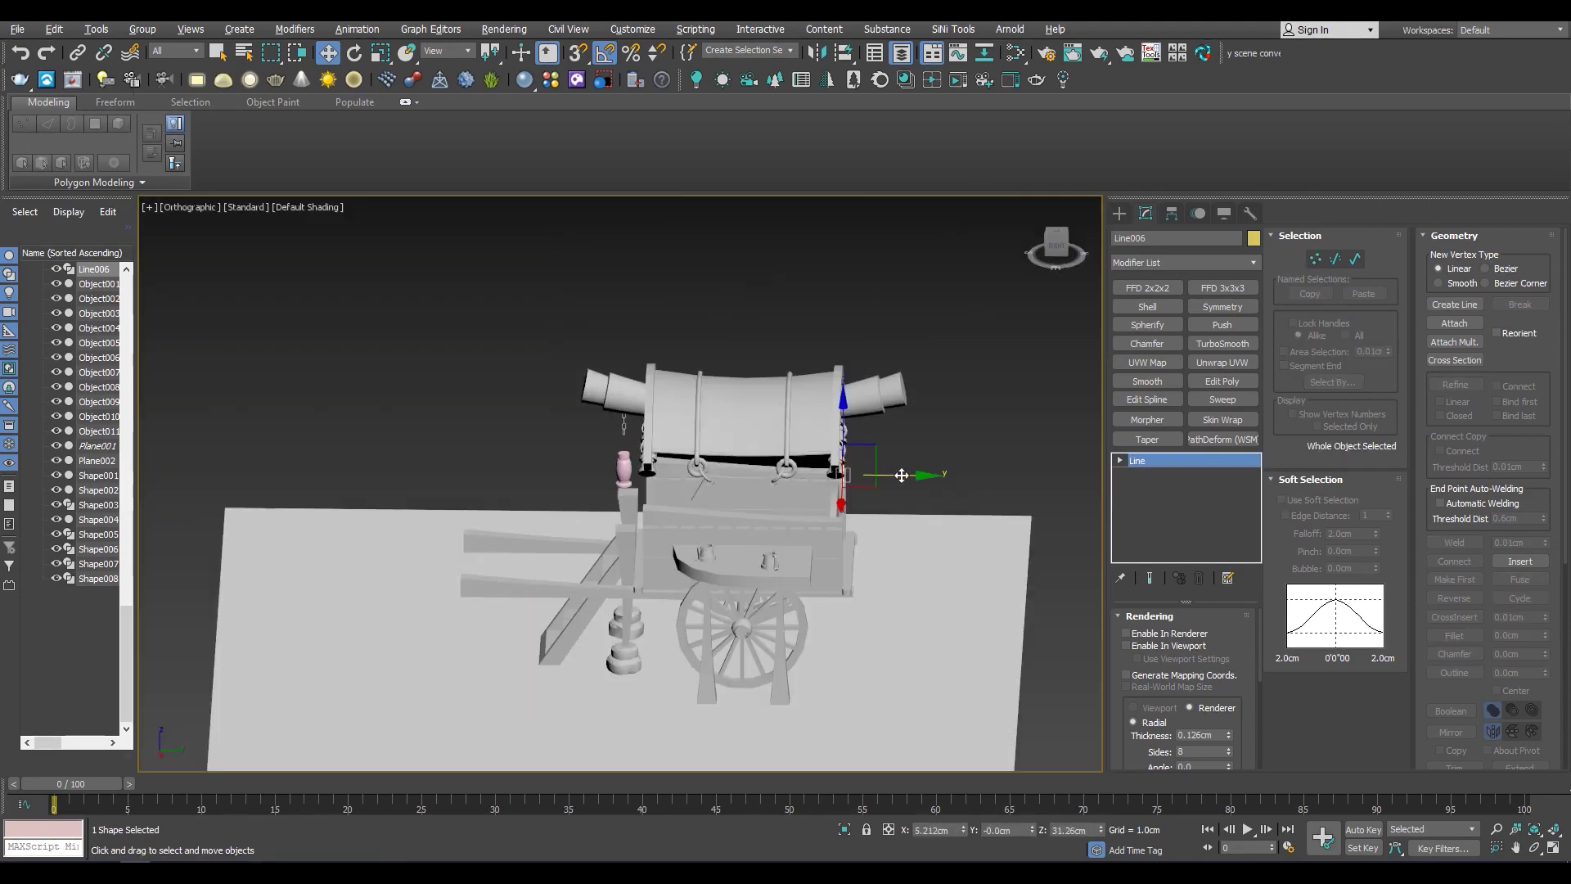
key("z")
key("F4")
mouse_move(671, 496)
middle_mouse_down("alt")
mouse_move(764, 417)
mouse_move(1128, 651)
middle_mouse_up("alt")
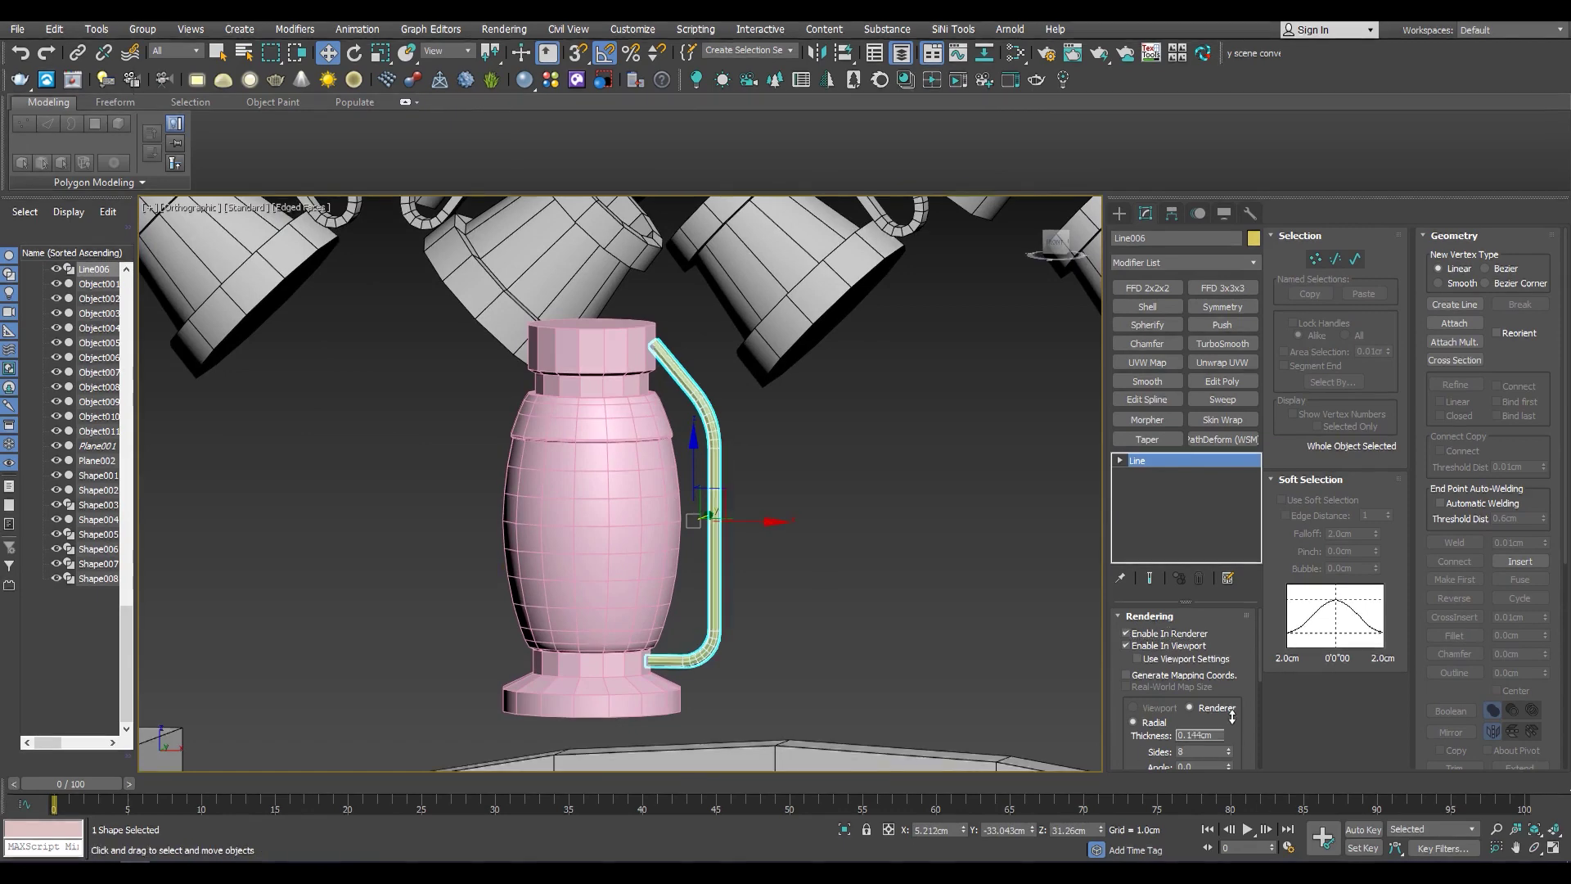
key("alt+w")
key("alt+w")
scroll(885, 286, "up", 5)
Tilt the handle's top segment toward the pot and reshape the bend near its top
key("1")
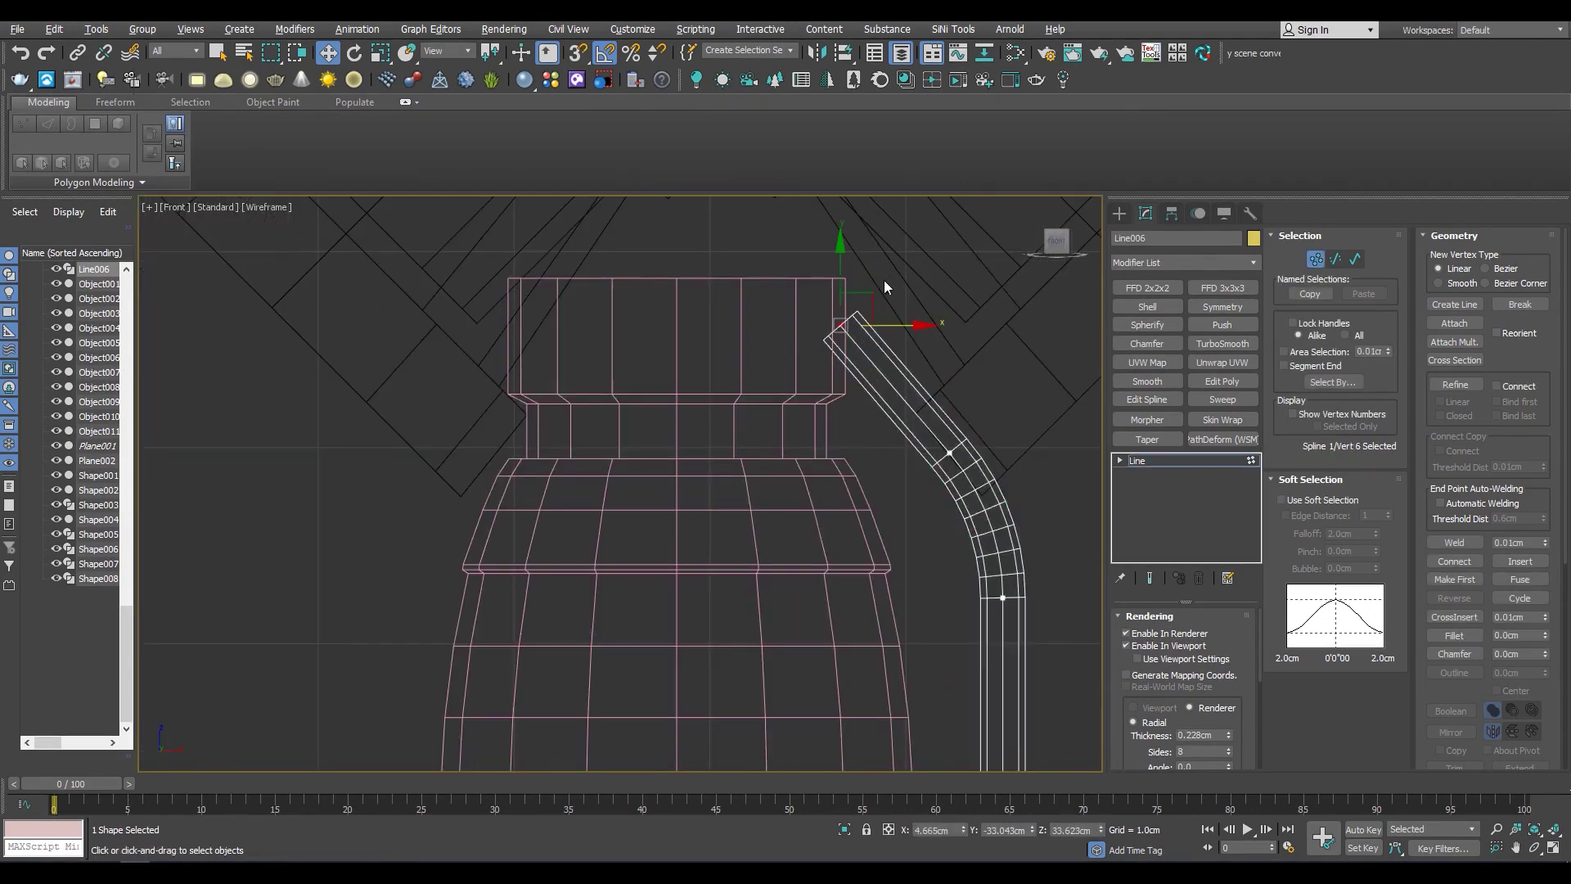
key("2")
key("e")
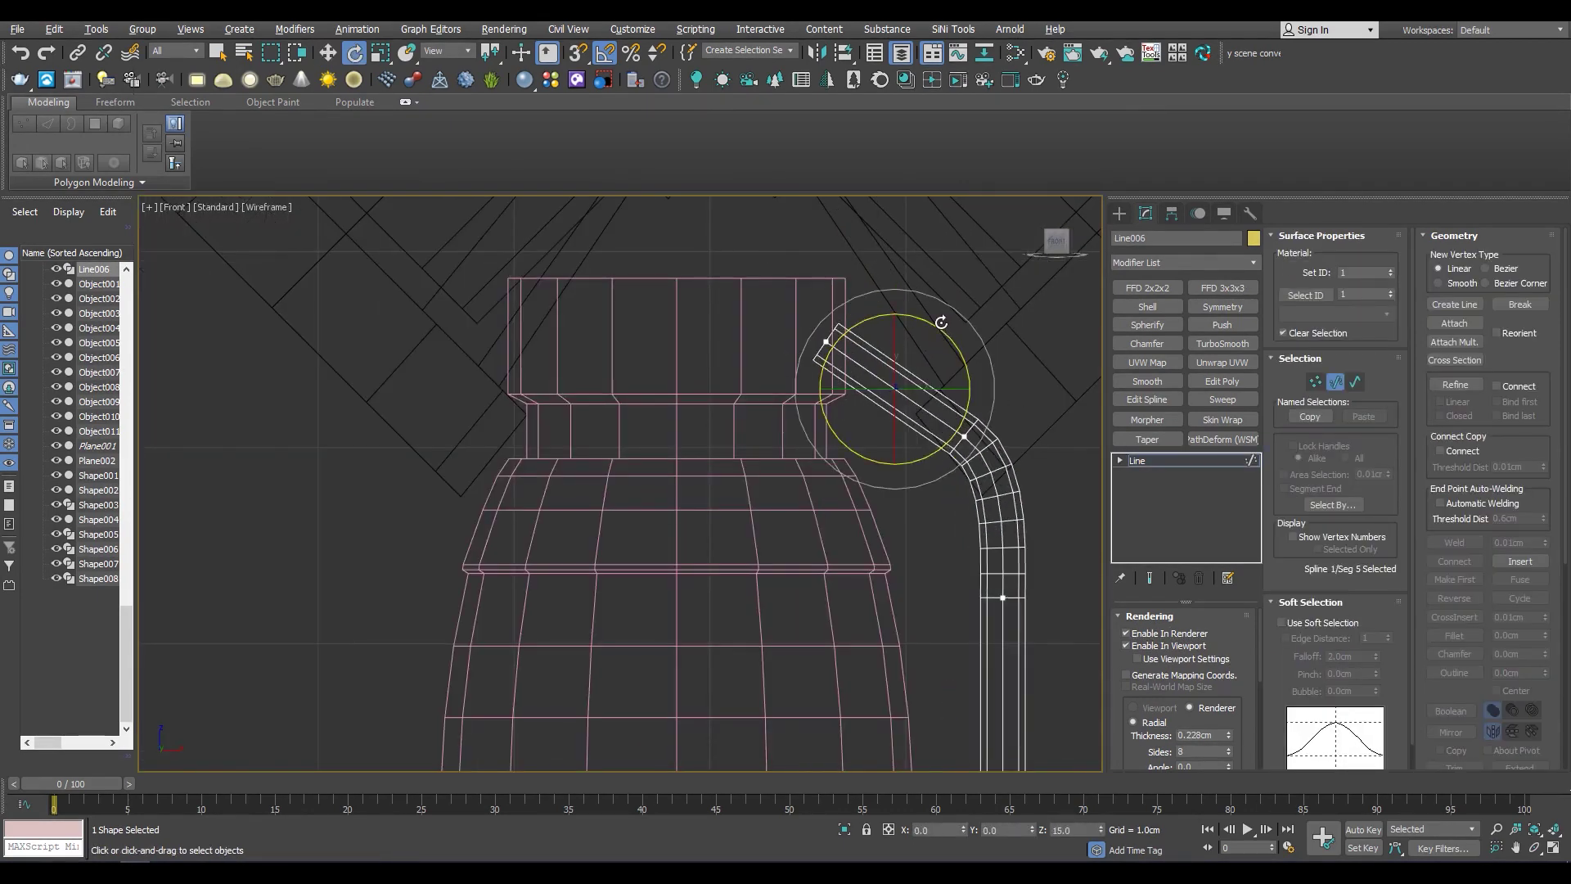
left_click_drag(939, 391, 929, 393)
key("1")
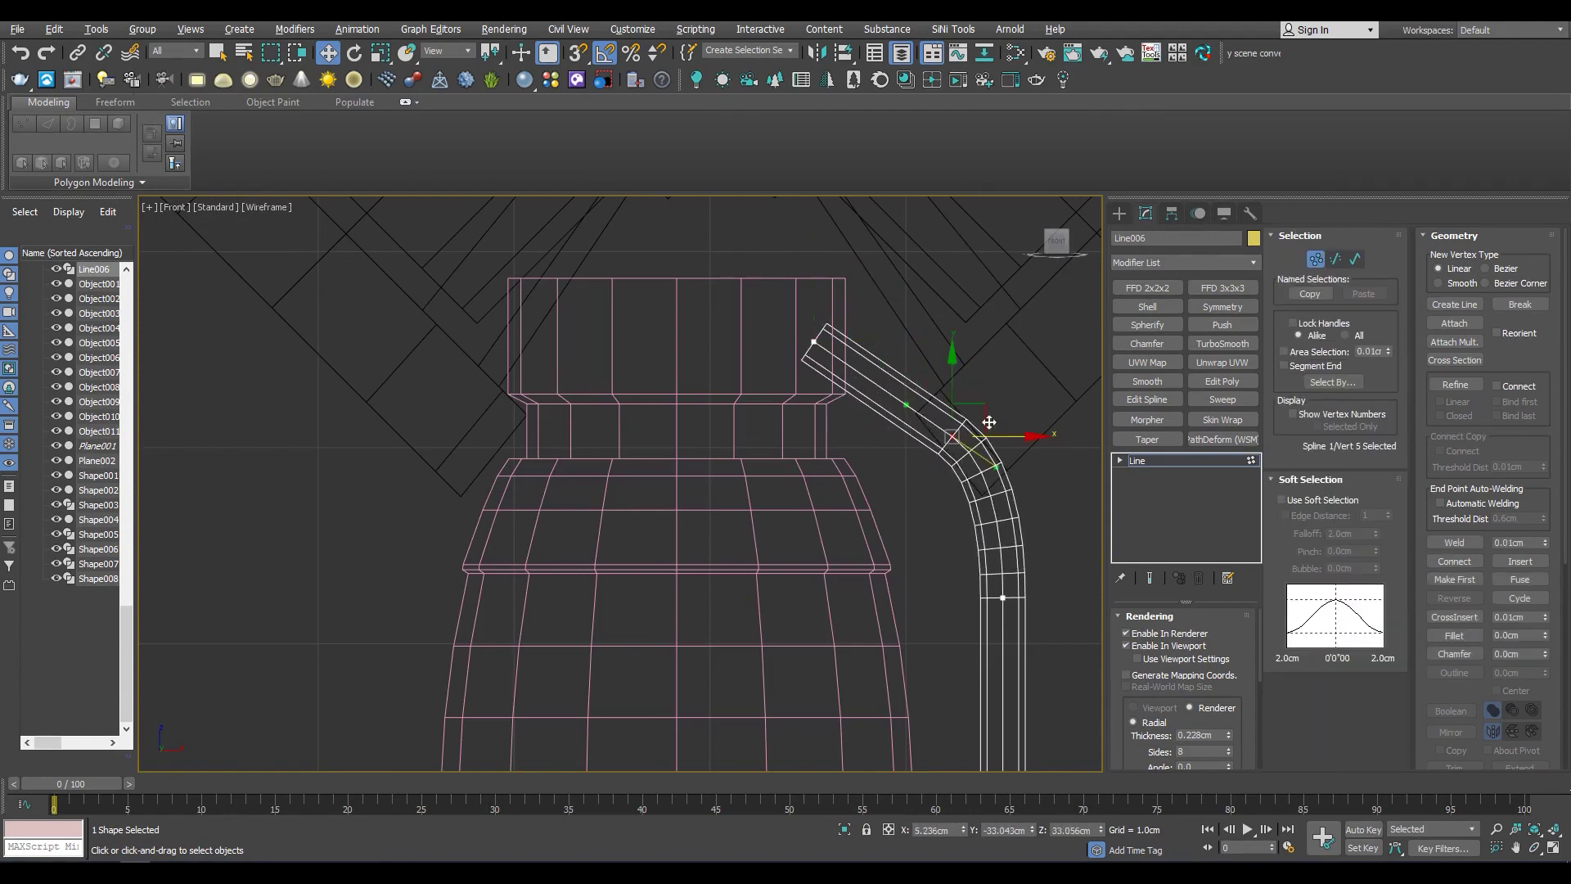
left_click_drag(1000, 468, 992, 470)
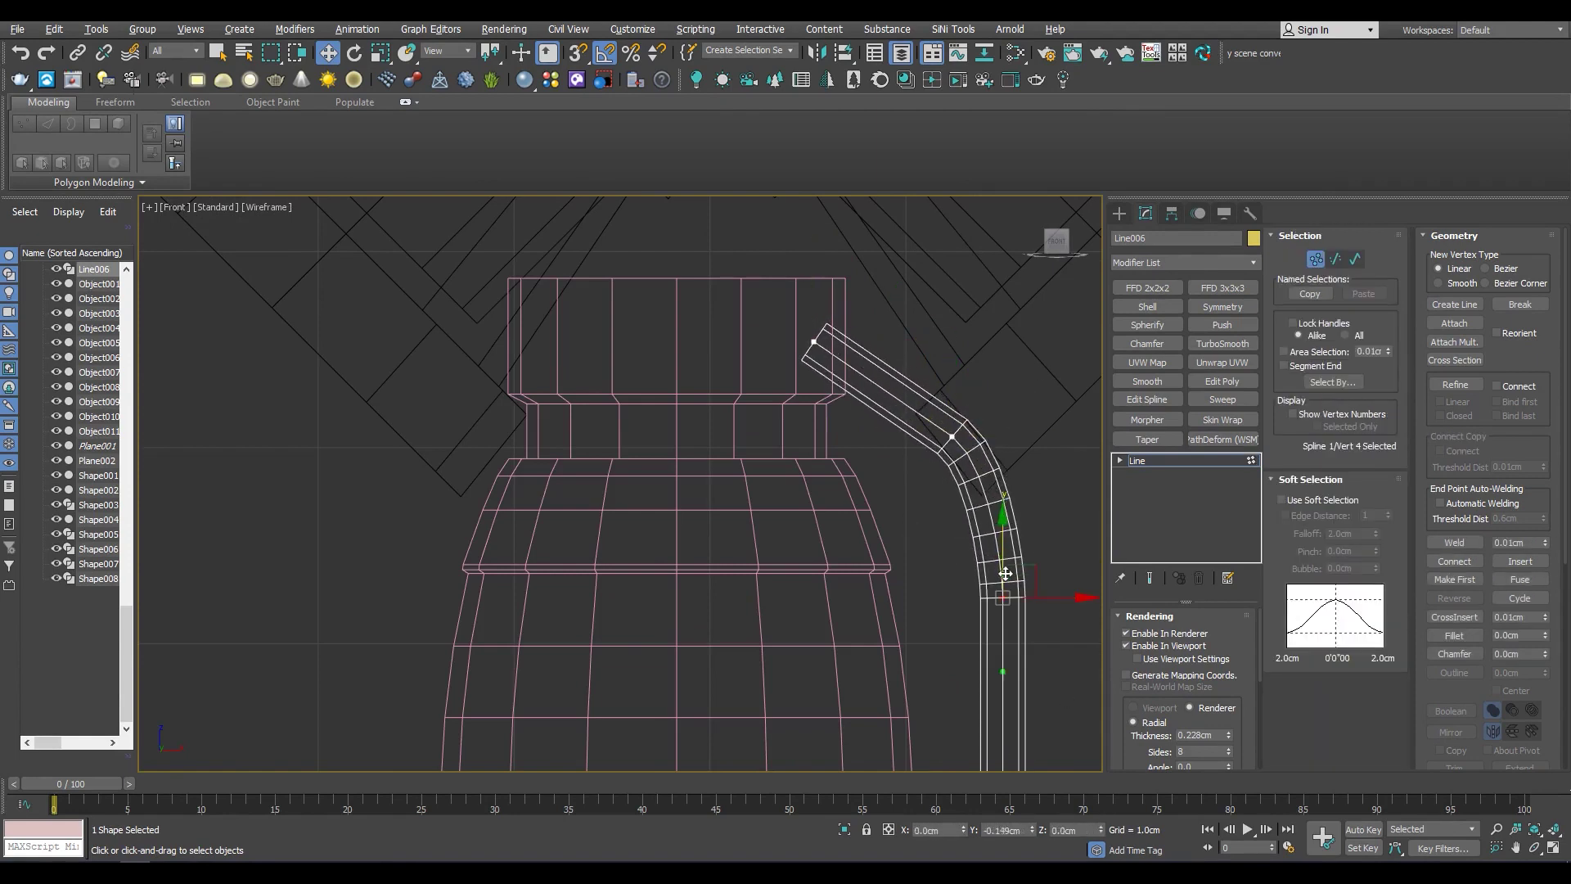
Undo the last two handle edits, keeping the tilted top
key("ctrl+z")
key("ctrl+z")
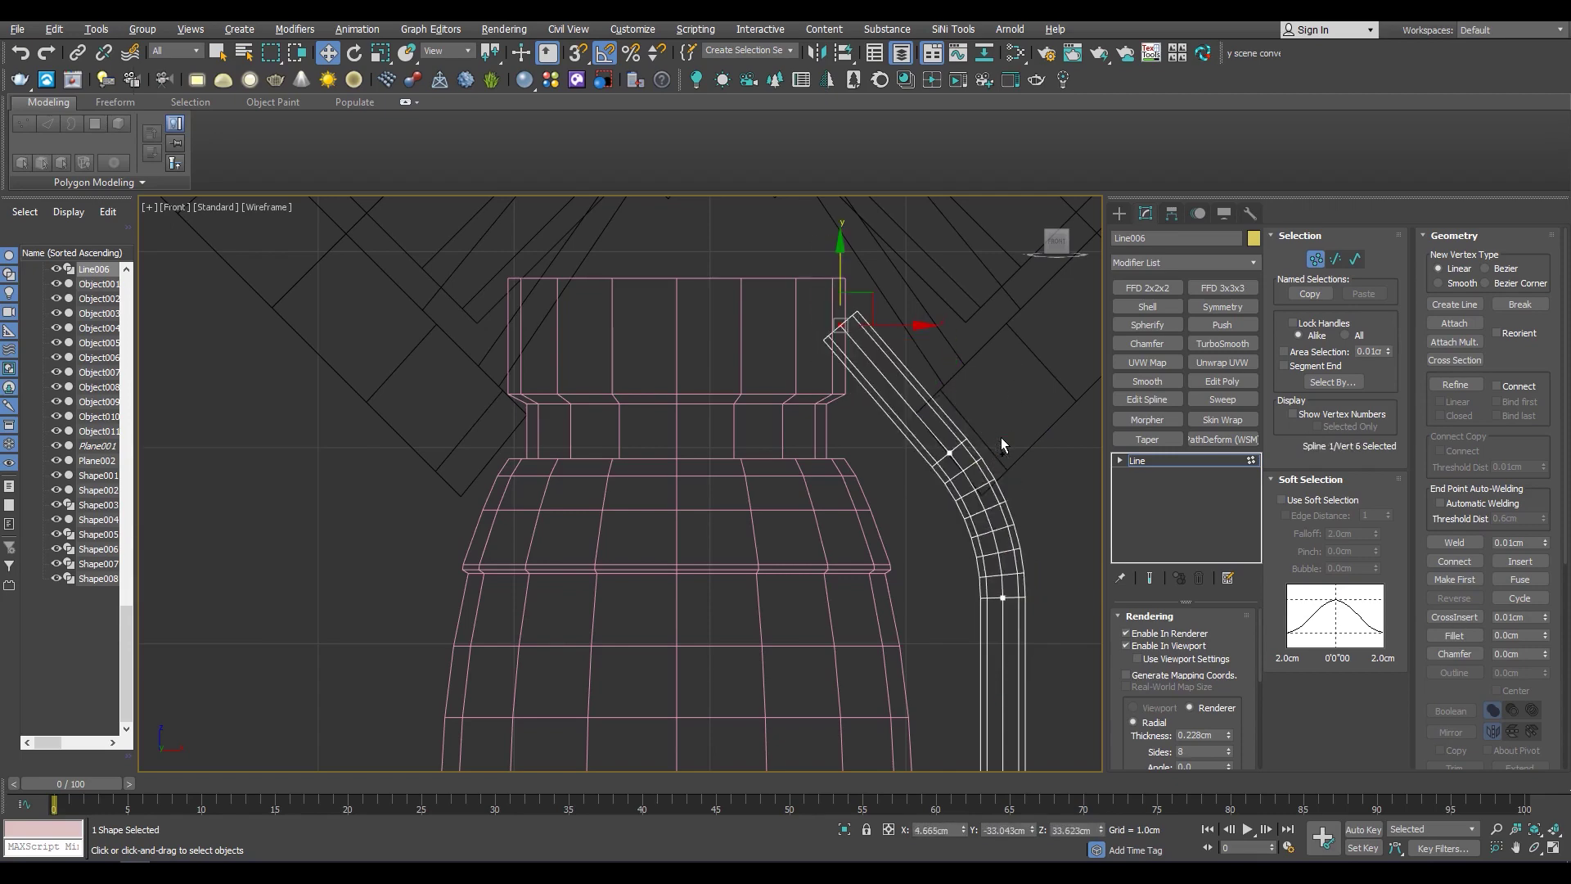
key("ctrl+z")
key("ctrl+z")
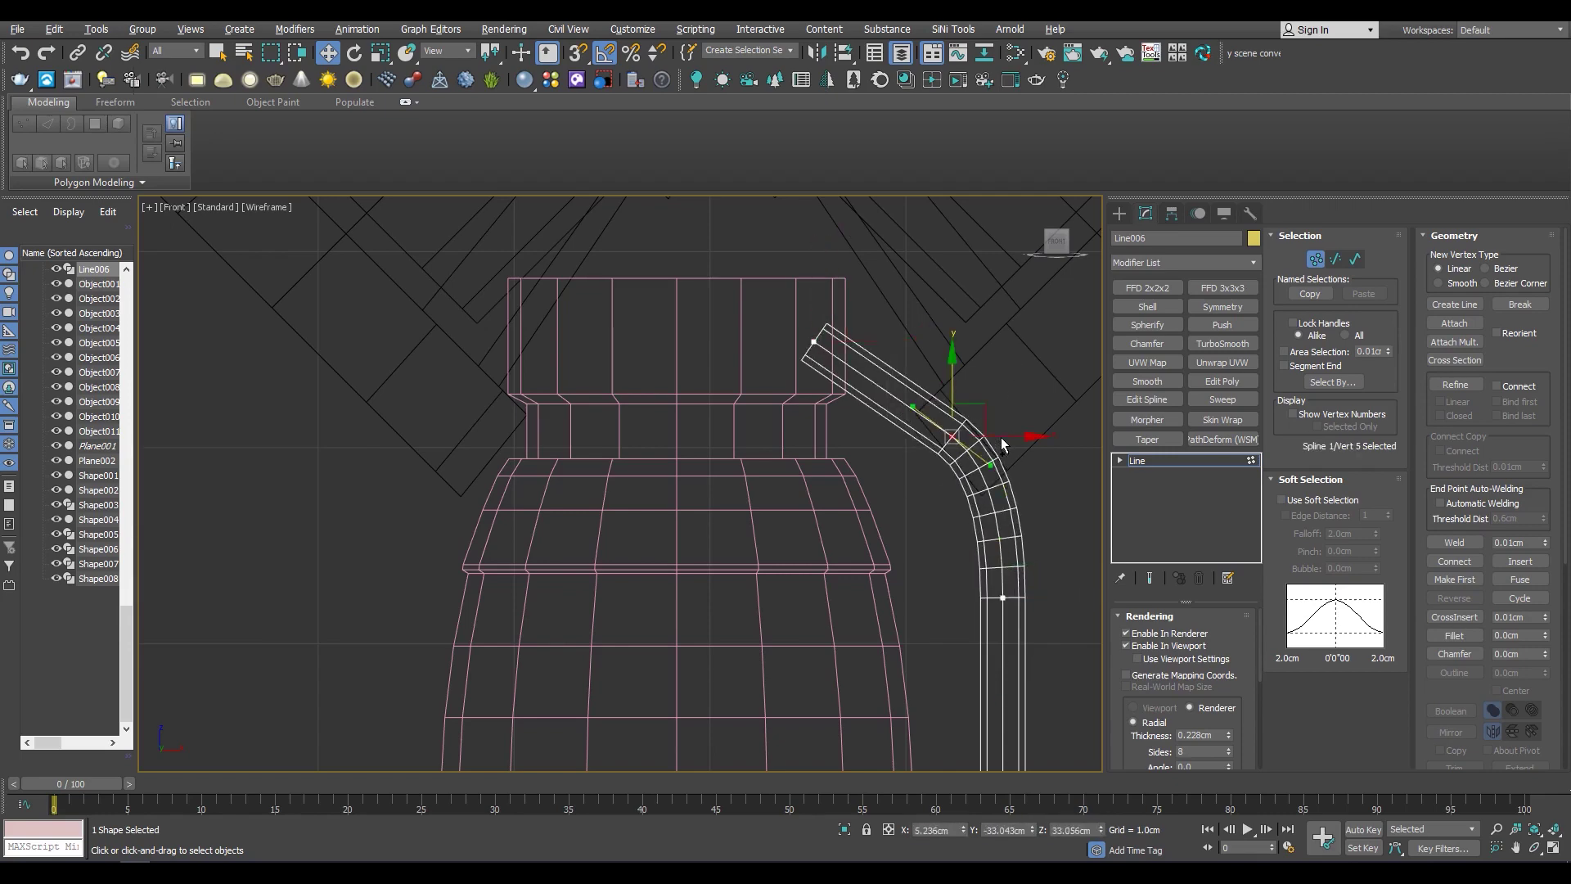
key("F3")
scroll(883, 499, "down", 5)
scroll(738, 586, "up", 5)
Nudge the handle's bend vertices slightly upward, checking from an orbited view
mouse_move(738, 586)
middle_mouse_down("alt")
mouse_move(620, 401)
mouse_move(817, 271)
middle_mouse_up("alt")
key("F3")
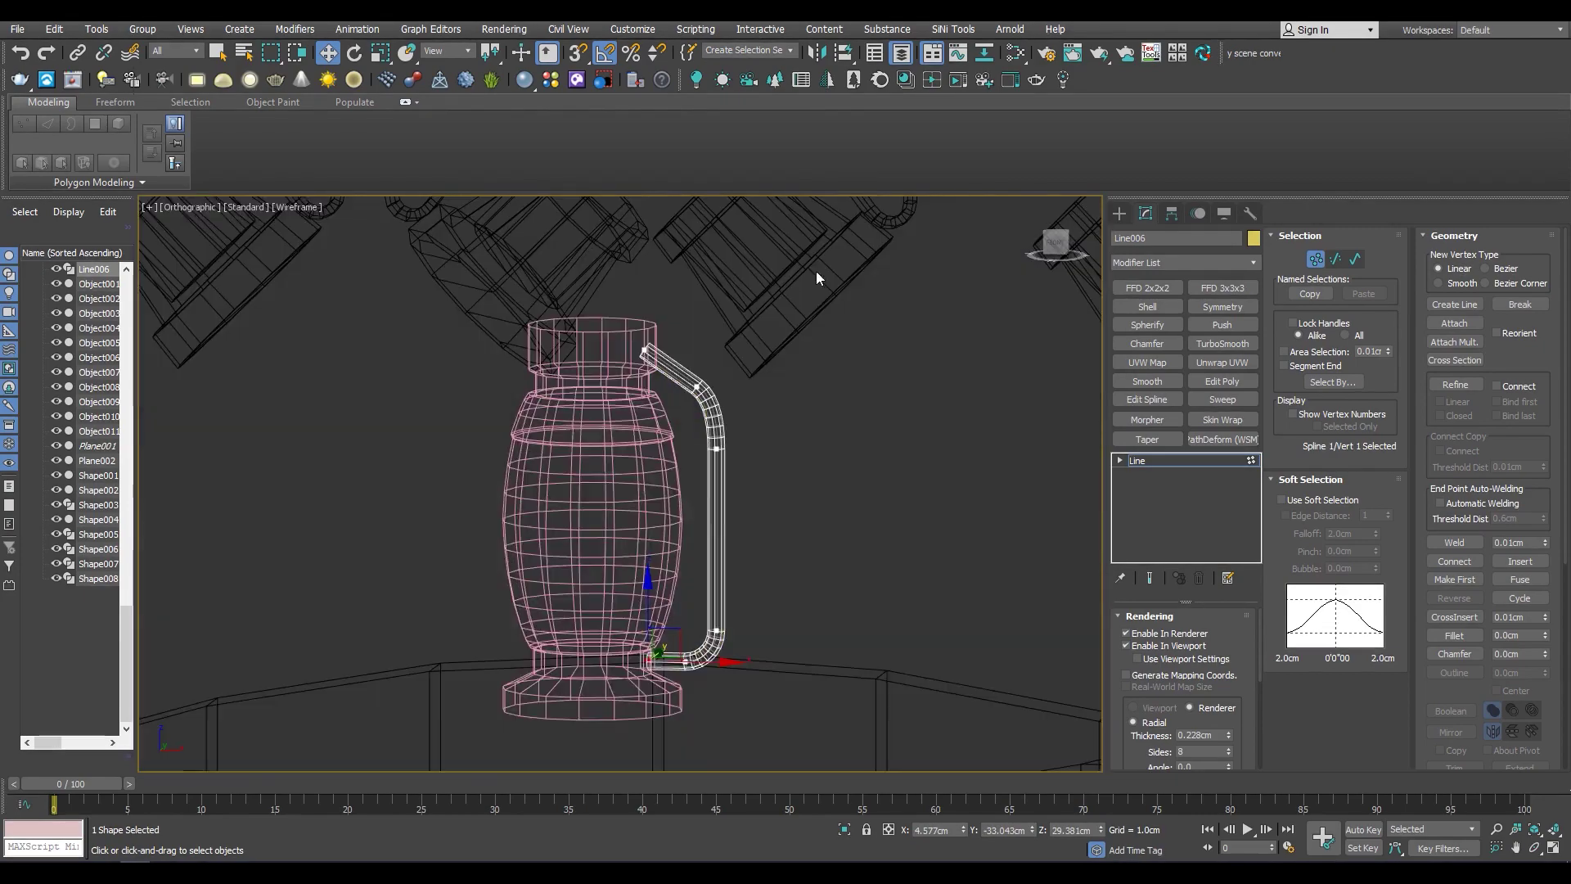
key("F3")
scroll(694, 516, "up", 5)
left_click_drag(693, 516, 698, 509)
scroll(699, 513, "down", 5)
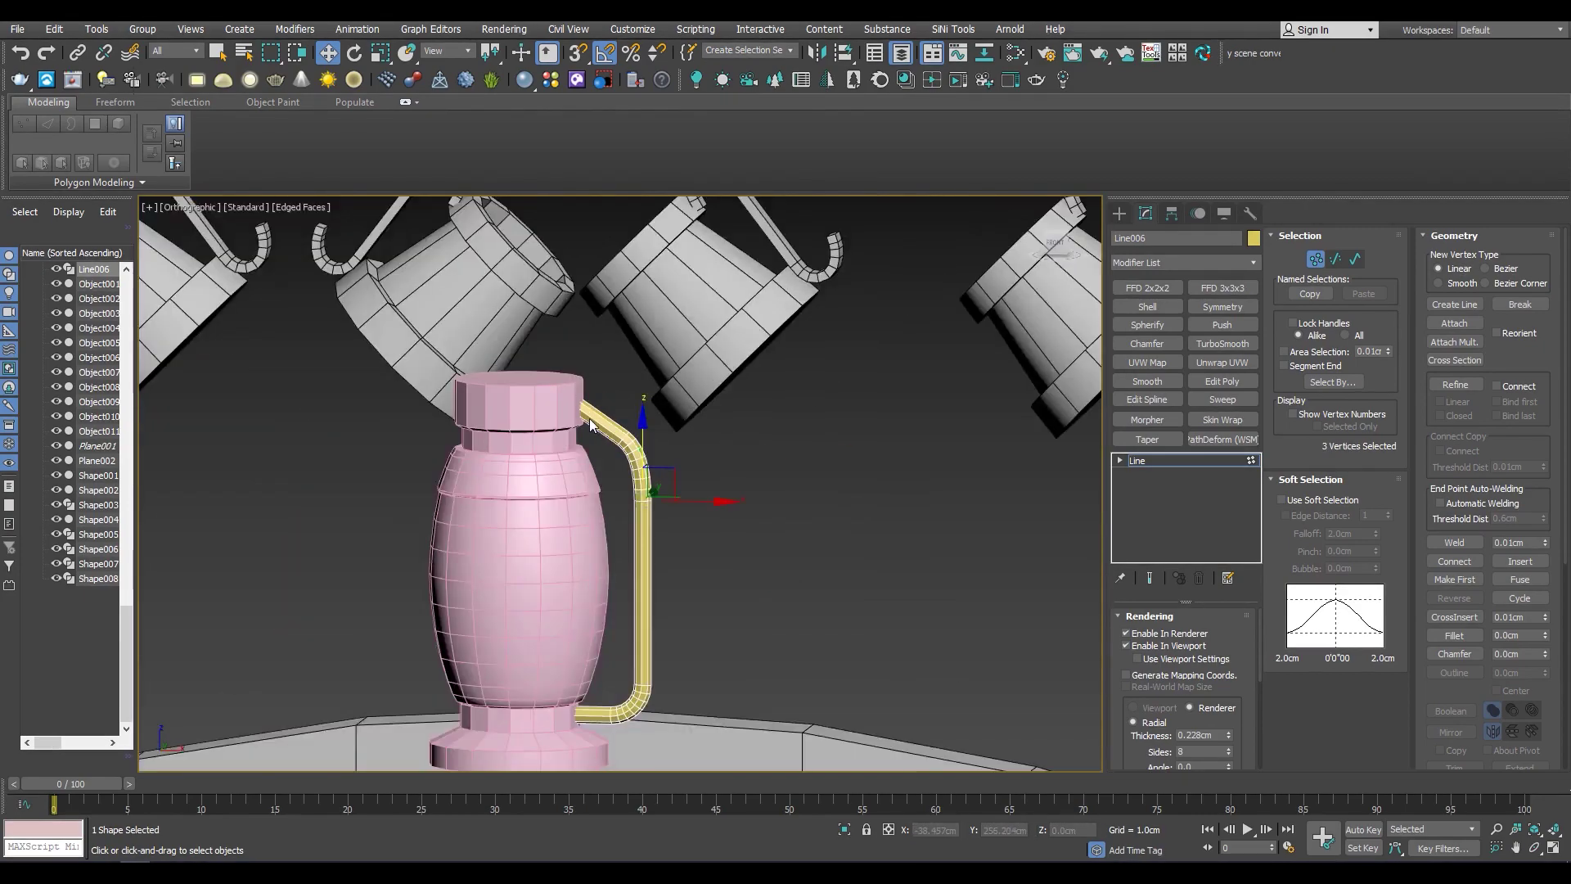
middle_click_drag(590, 421, 553, 426, "alt")
Return to the front view in wireframe and start a new line
key("f")
scroll(773, 421, "up", 3)
scroll(622, 524, "up", 3)
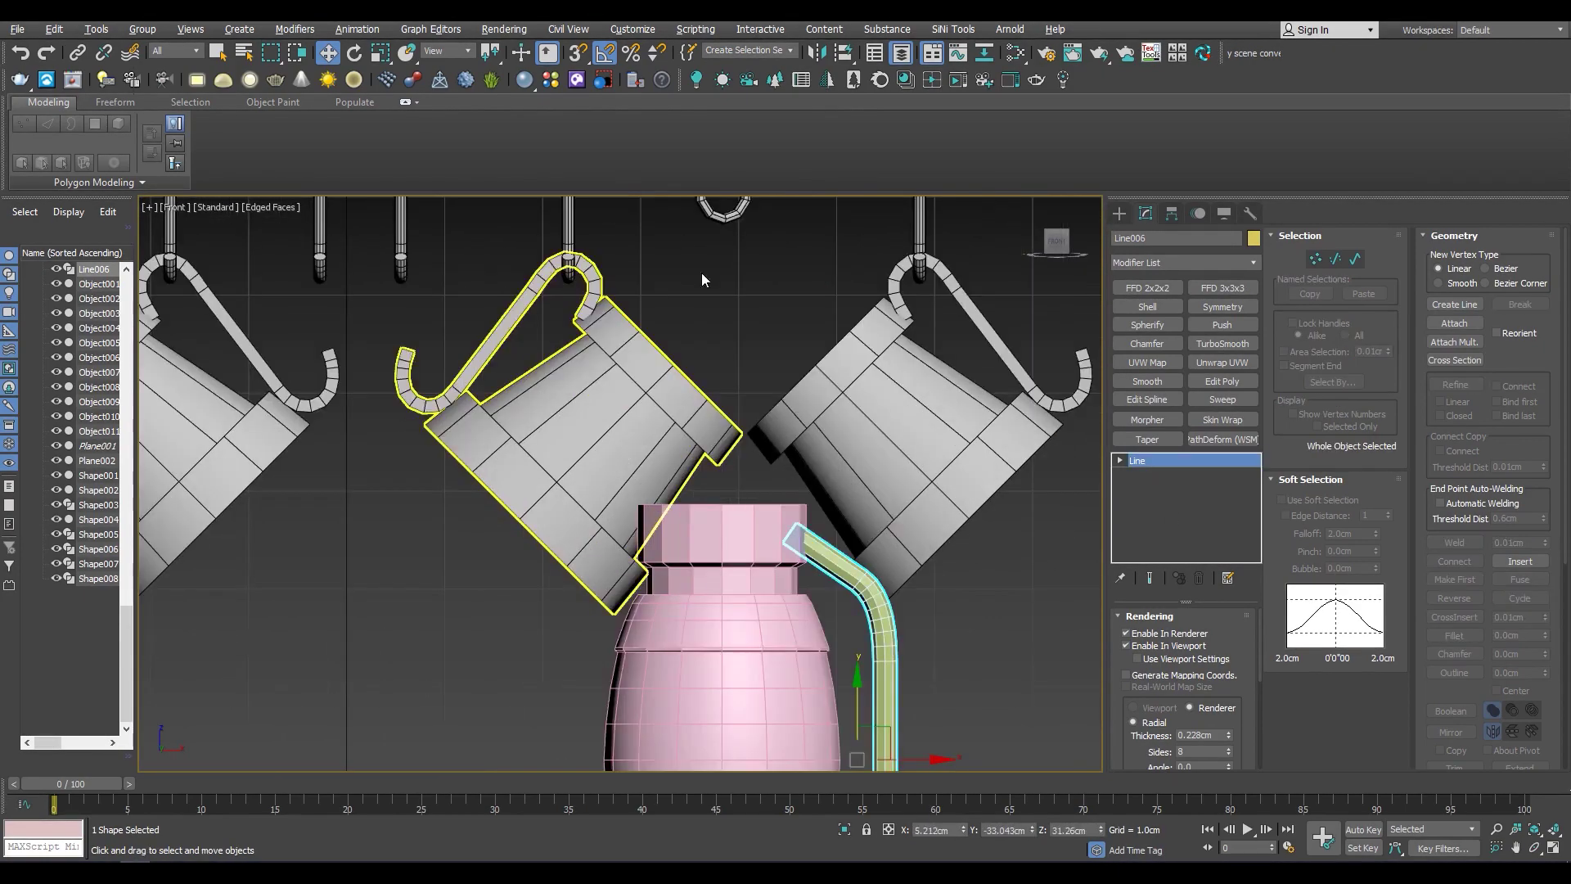
left_click(1122, 213)
left_click(1150, 325)
key("F3")
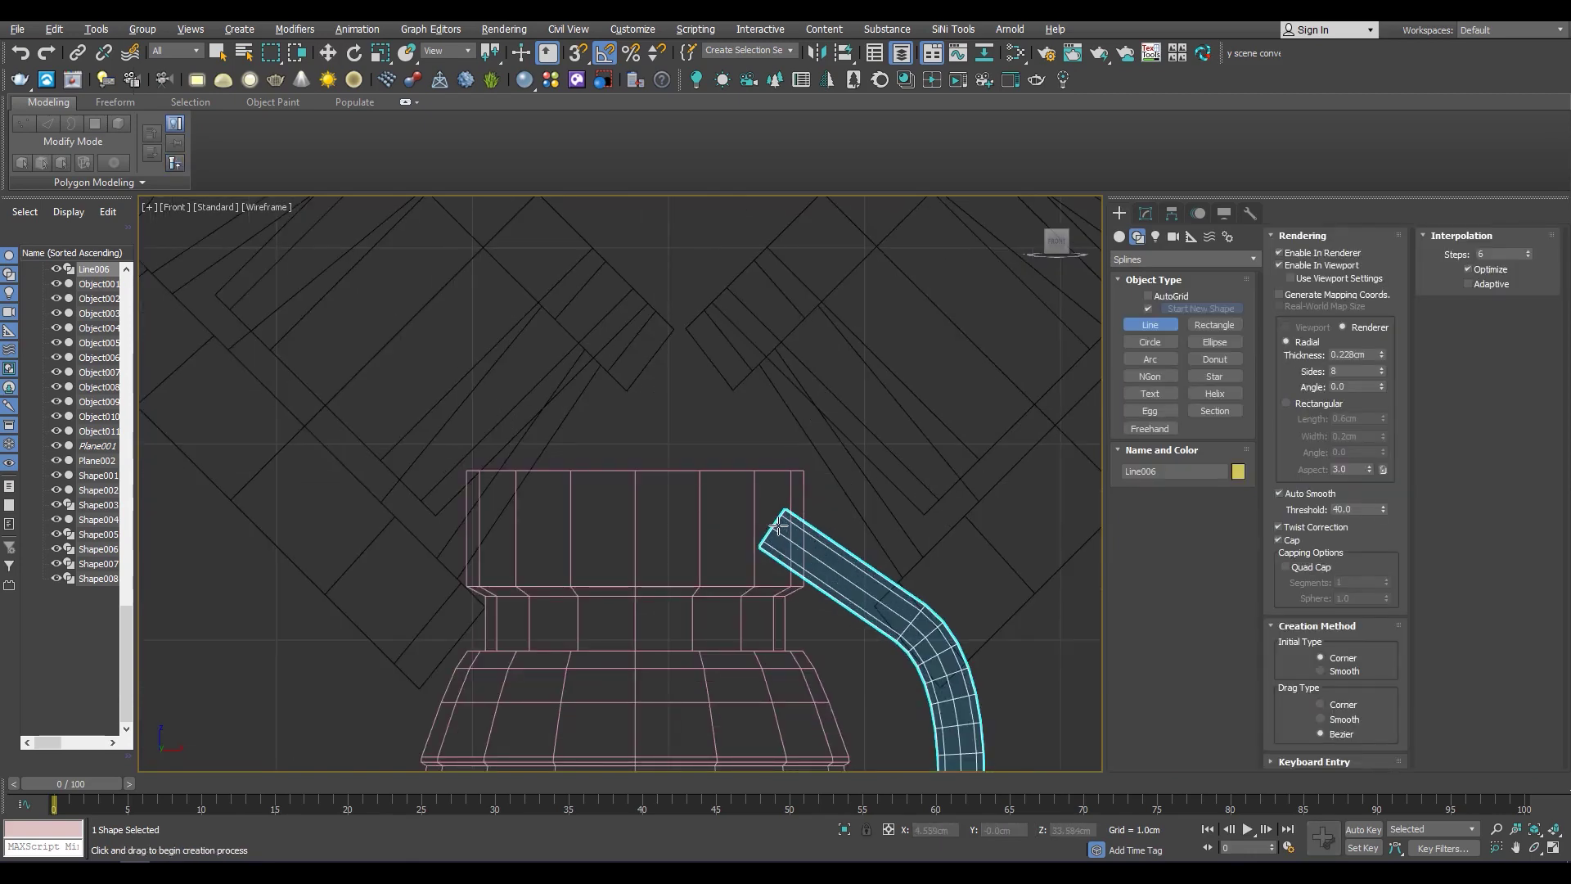
Draw Line007 from the pot's neck, via a corner beside it, to the chain link
left_click(778, 526)
left_click(888, 528)
scroll(864, 729, "down", 5)
scroll(879, 535, "up", 2)
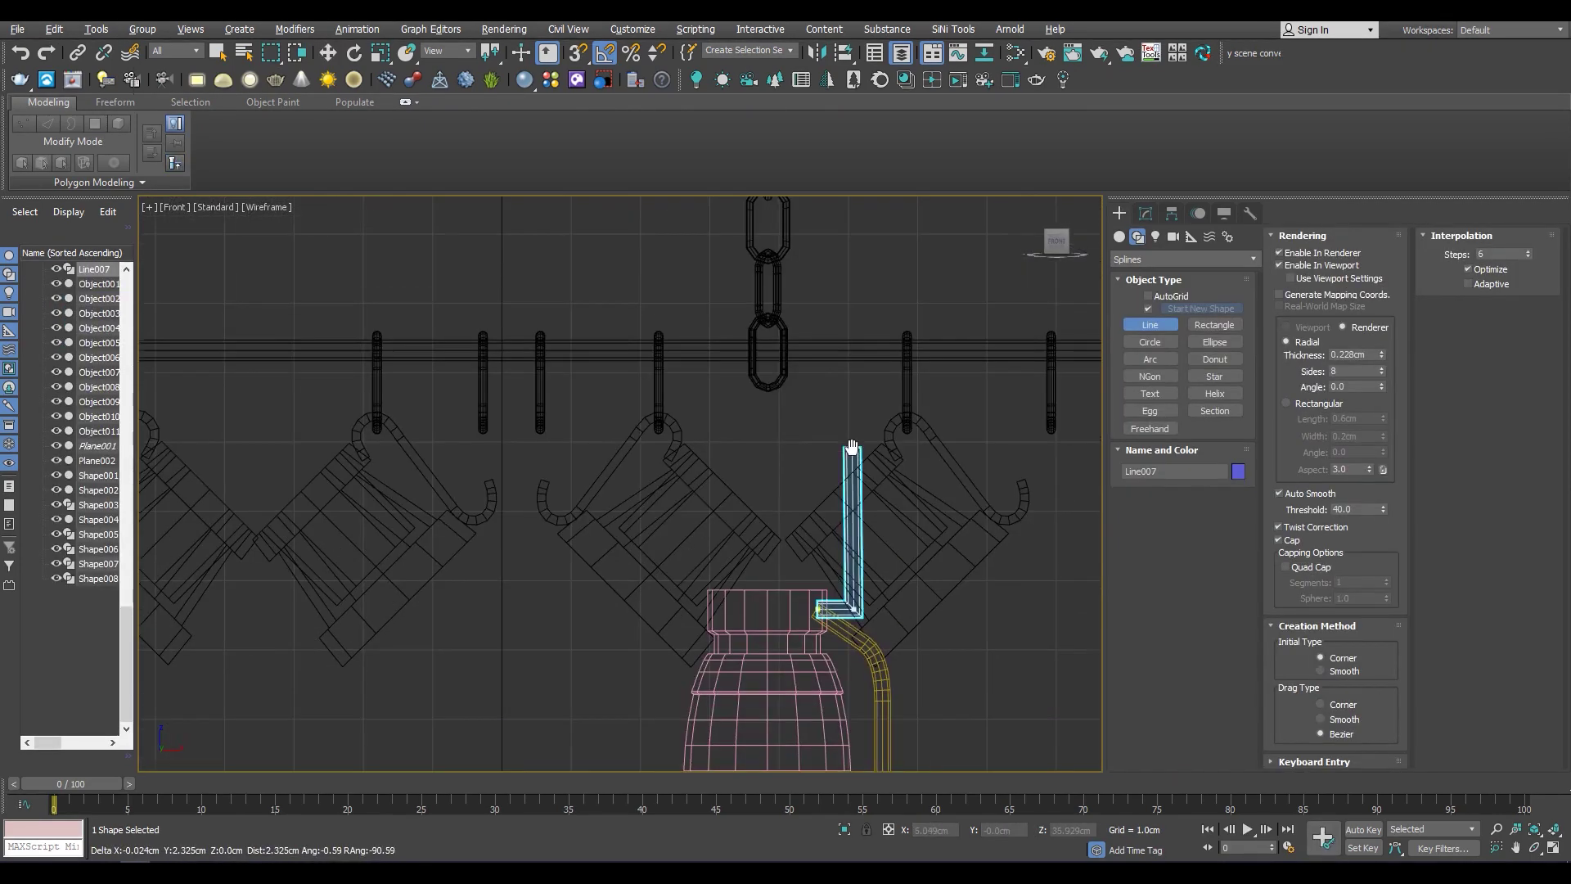
left_click(767, 370)
right_click(767, 370)
Move the line's top end up onto the chain link
left_click(1146, 212)
scroll(738, 462, "up", 3)
right_click(843, 372)
key("w")
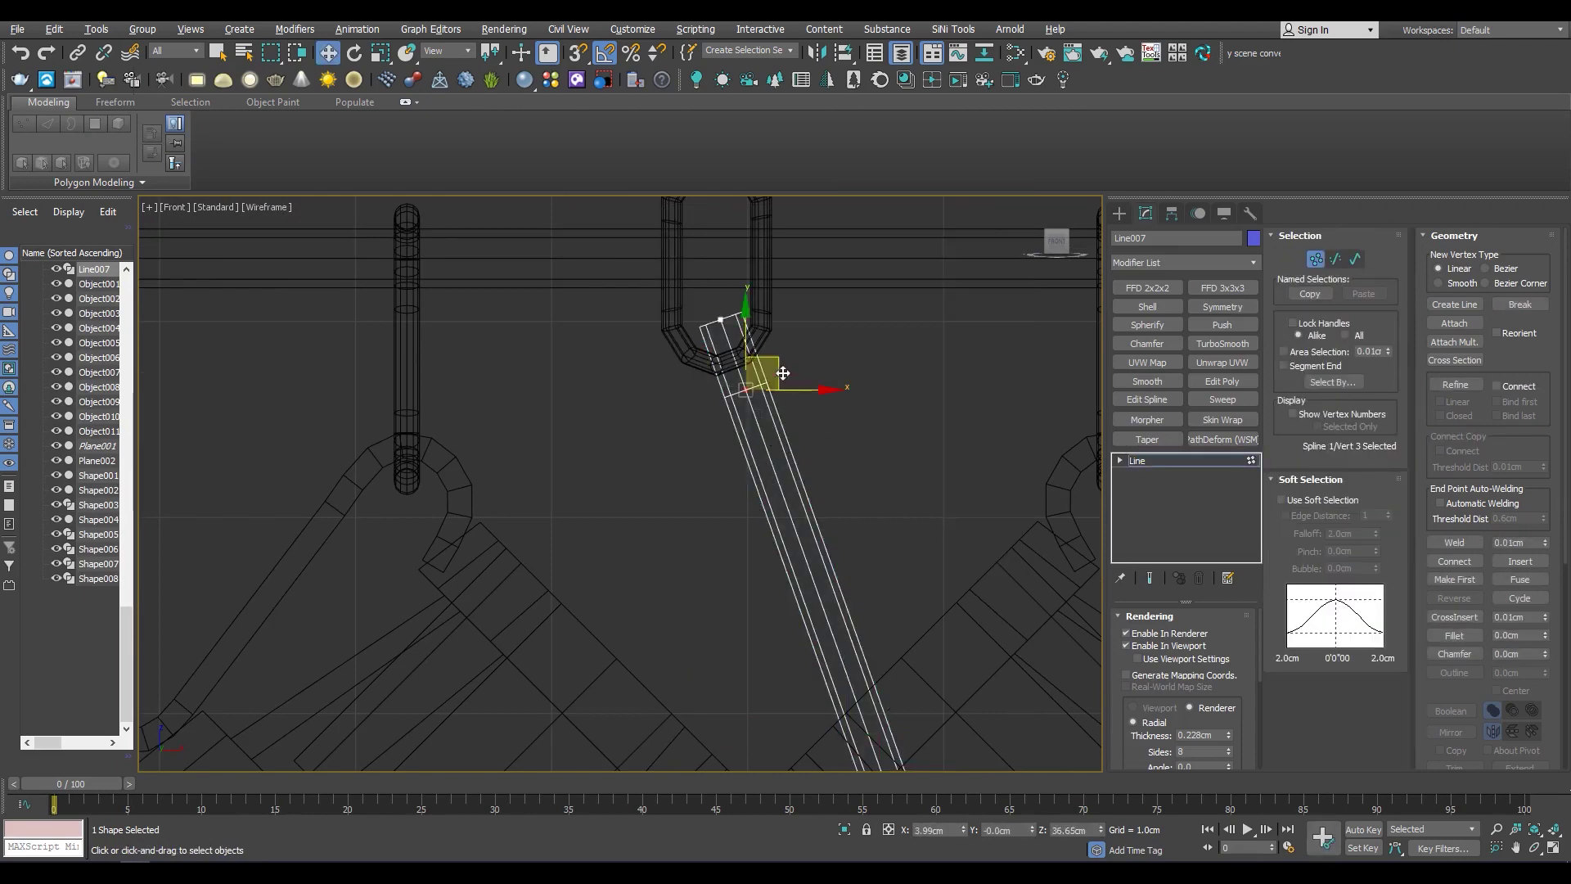
left_click_drag(784, 373, 872, 313)
scroll(838, 336, "down", 3)
scroll(847, 327, "up", 2)
left_click_drag(829, 257, 829, 245)
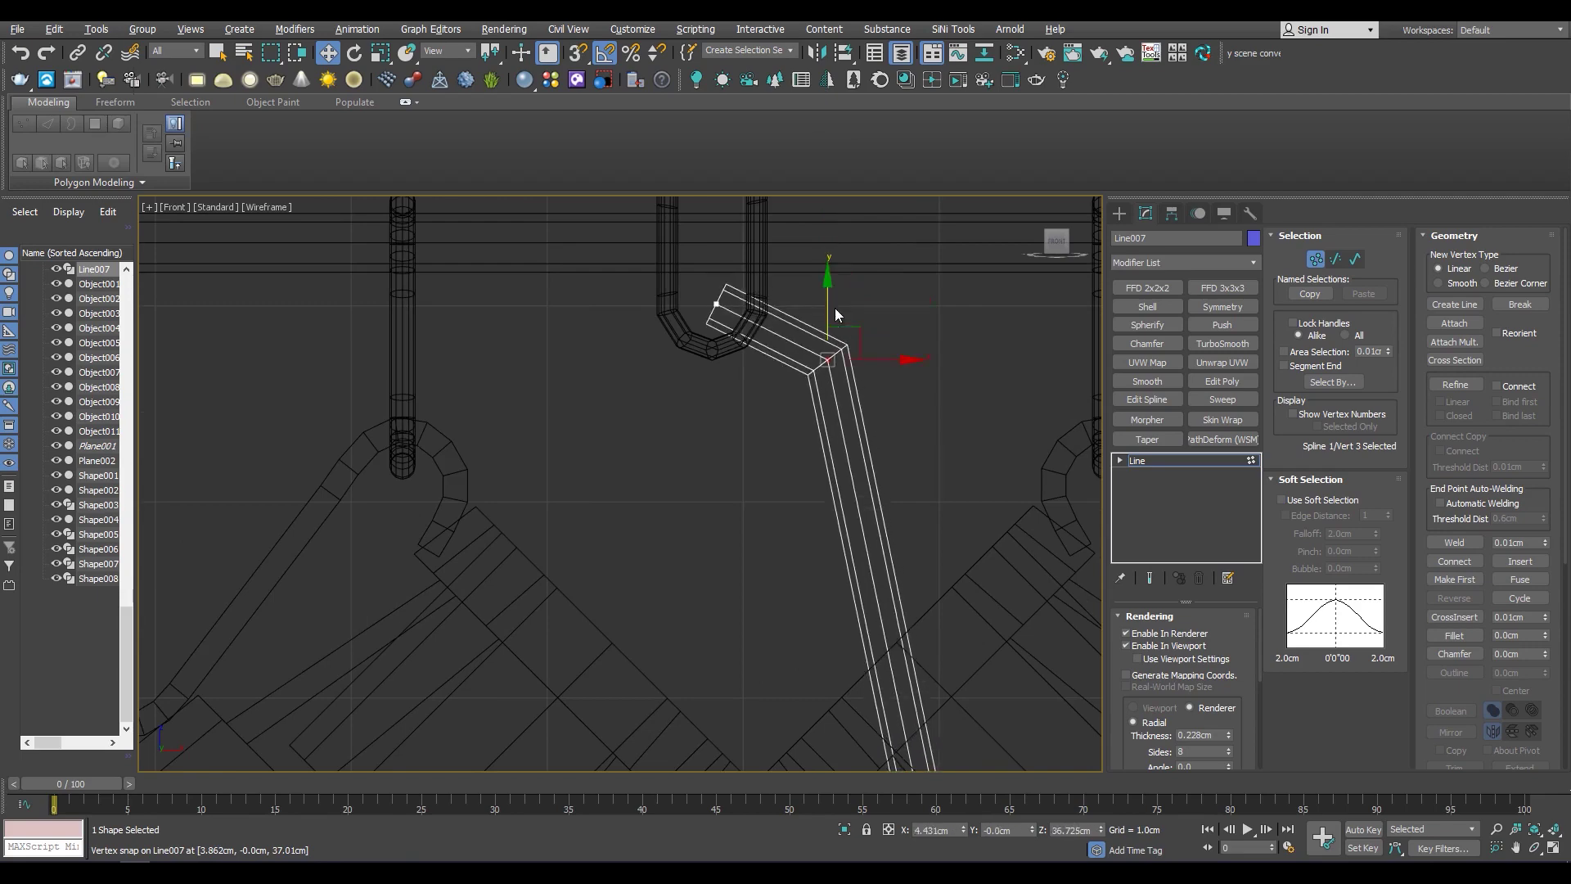
scroll(829, 256, "down", 3)
Bend the bail line outward by moving its middle vertex
key("2")
left_click_drag(1425, 746, 1425, 624)
key("1")
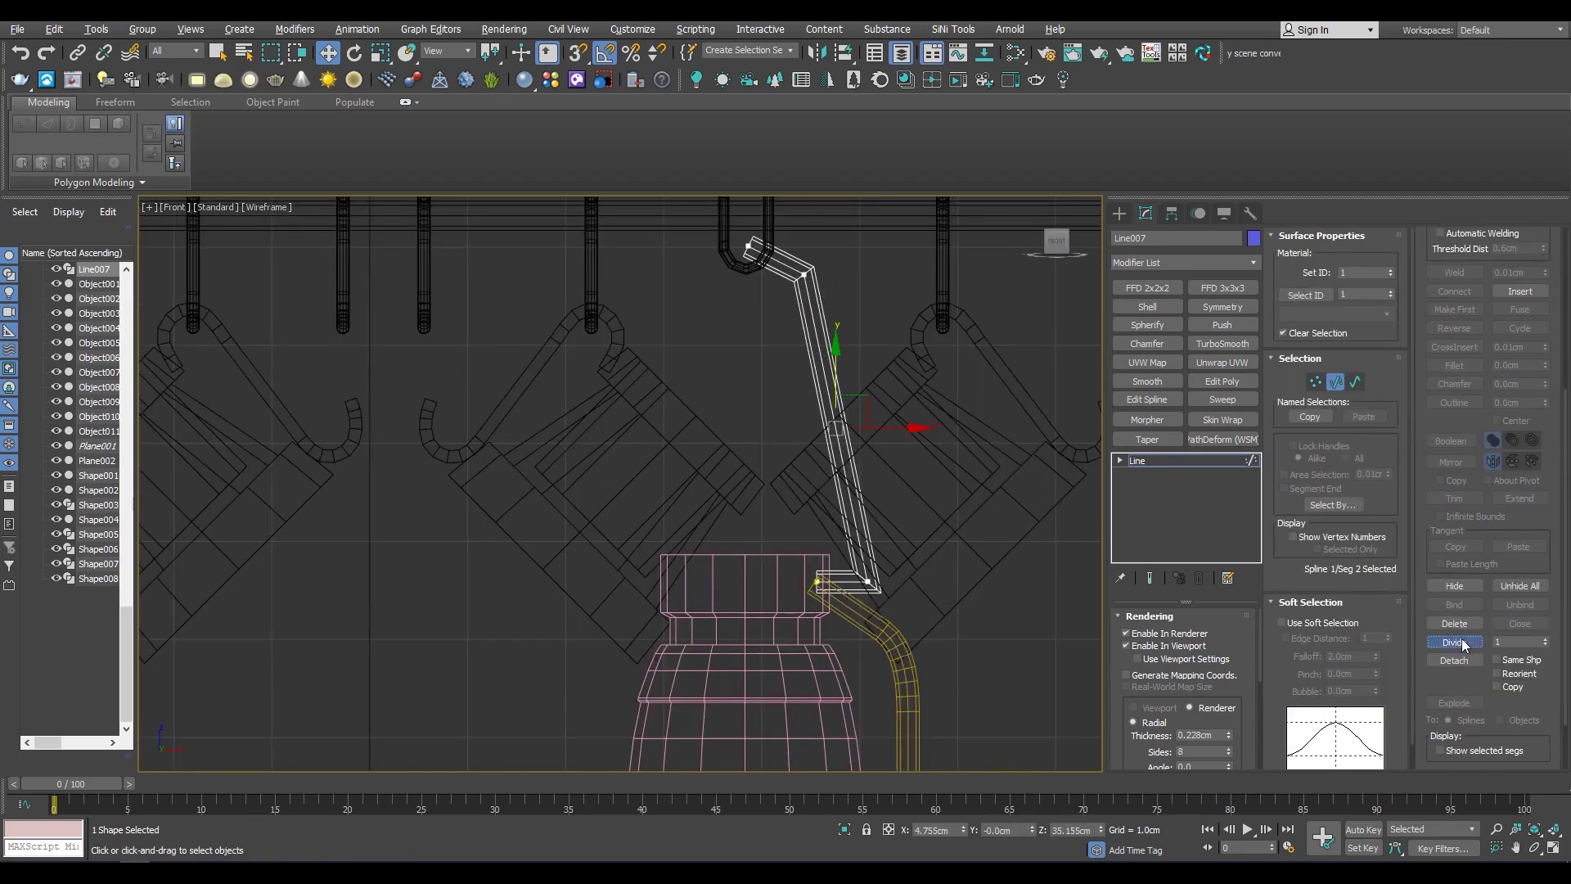
left_click(847, 426)
left_click_drag(879, 431, 898, 431)
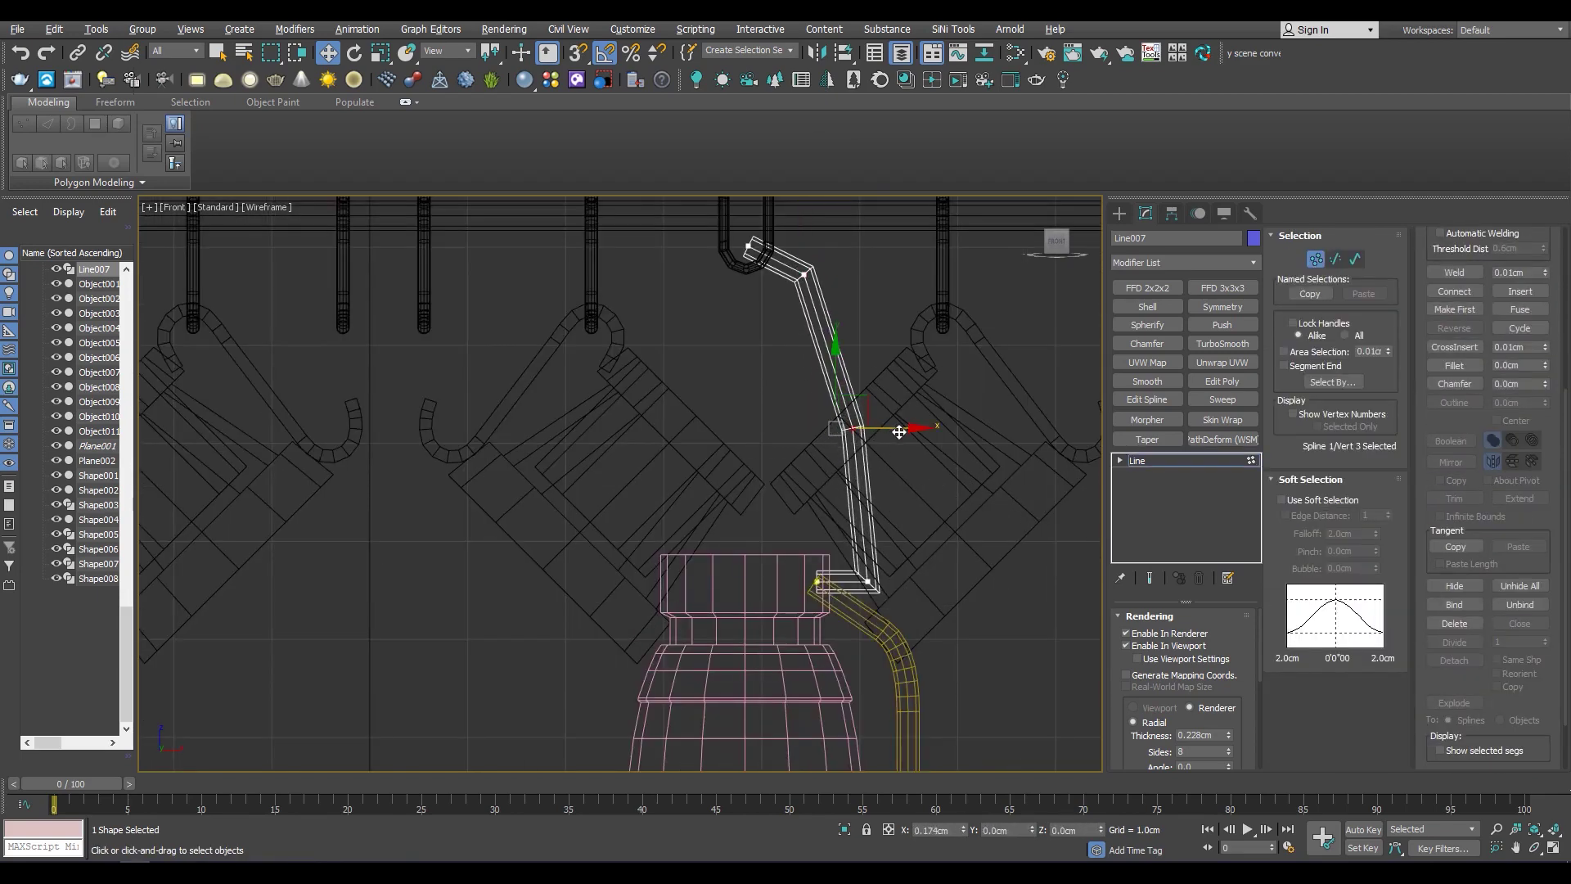
middle_click_drag(866, 596, 882, 574)
left_click(924, 524)
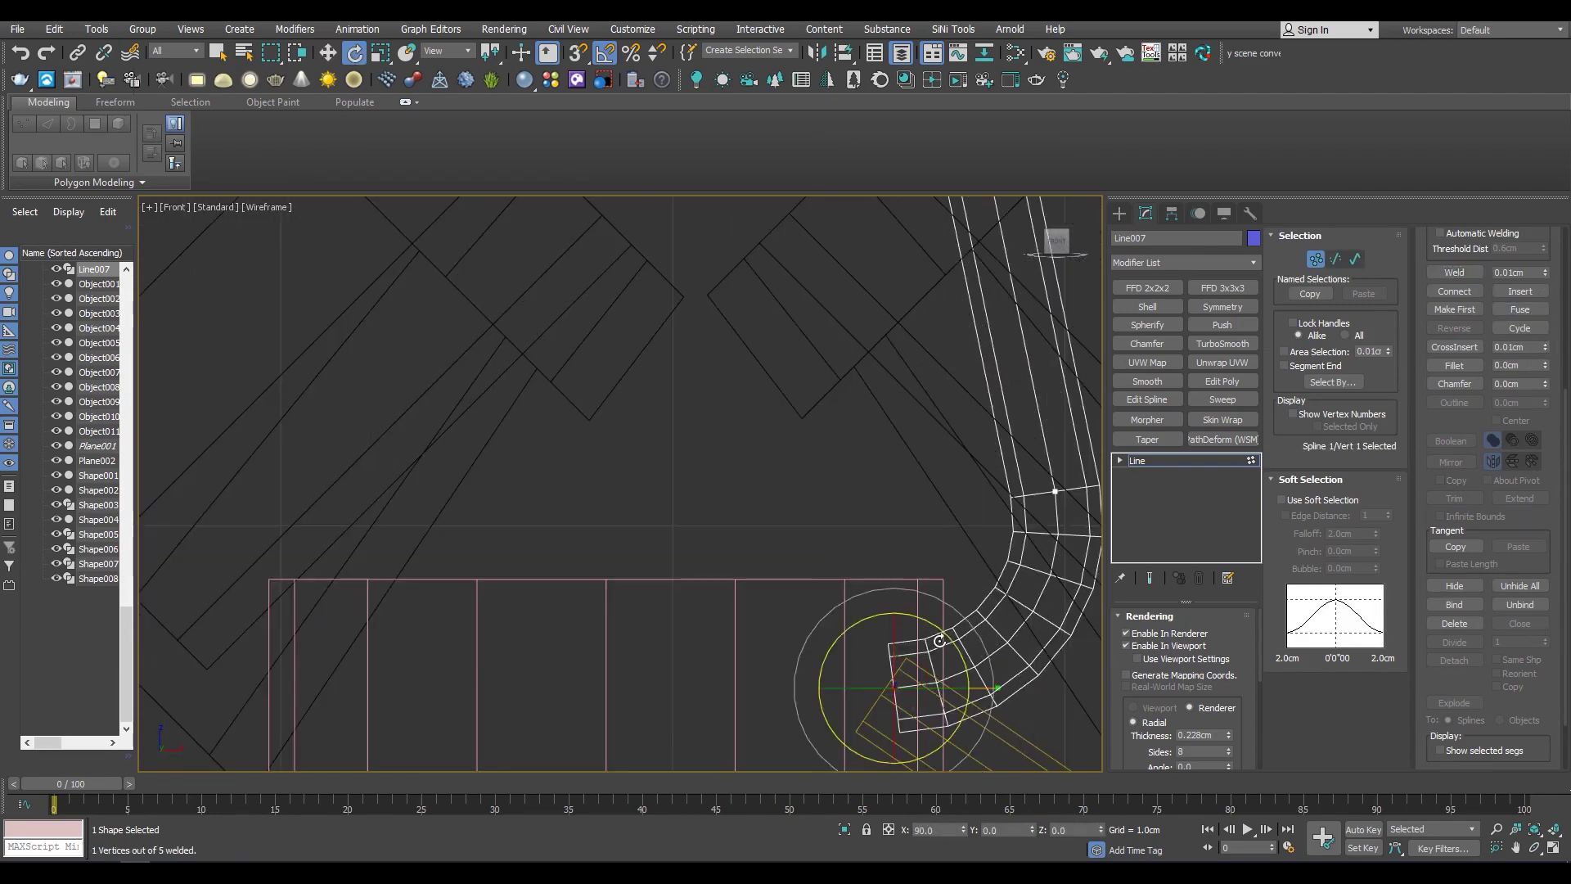
Fillet the bail's bottom corner vertex into a smooth rounded bend
scroll(940, 641, "down", 5)
scroll(807, 457, "up", 4)
left_click_drag(733, 520, 810, 395)
scroll(818, 446, "down", 2)
left_click_drag(1545, 365, 1545, 348)
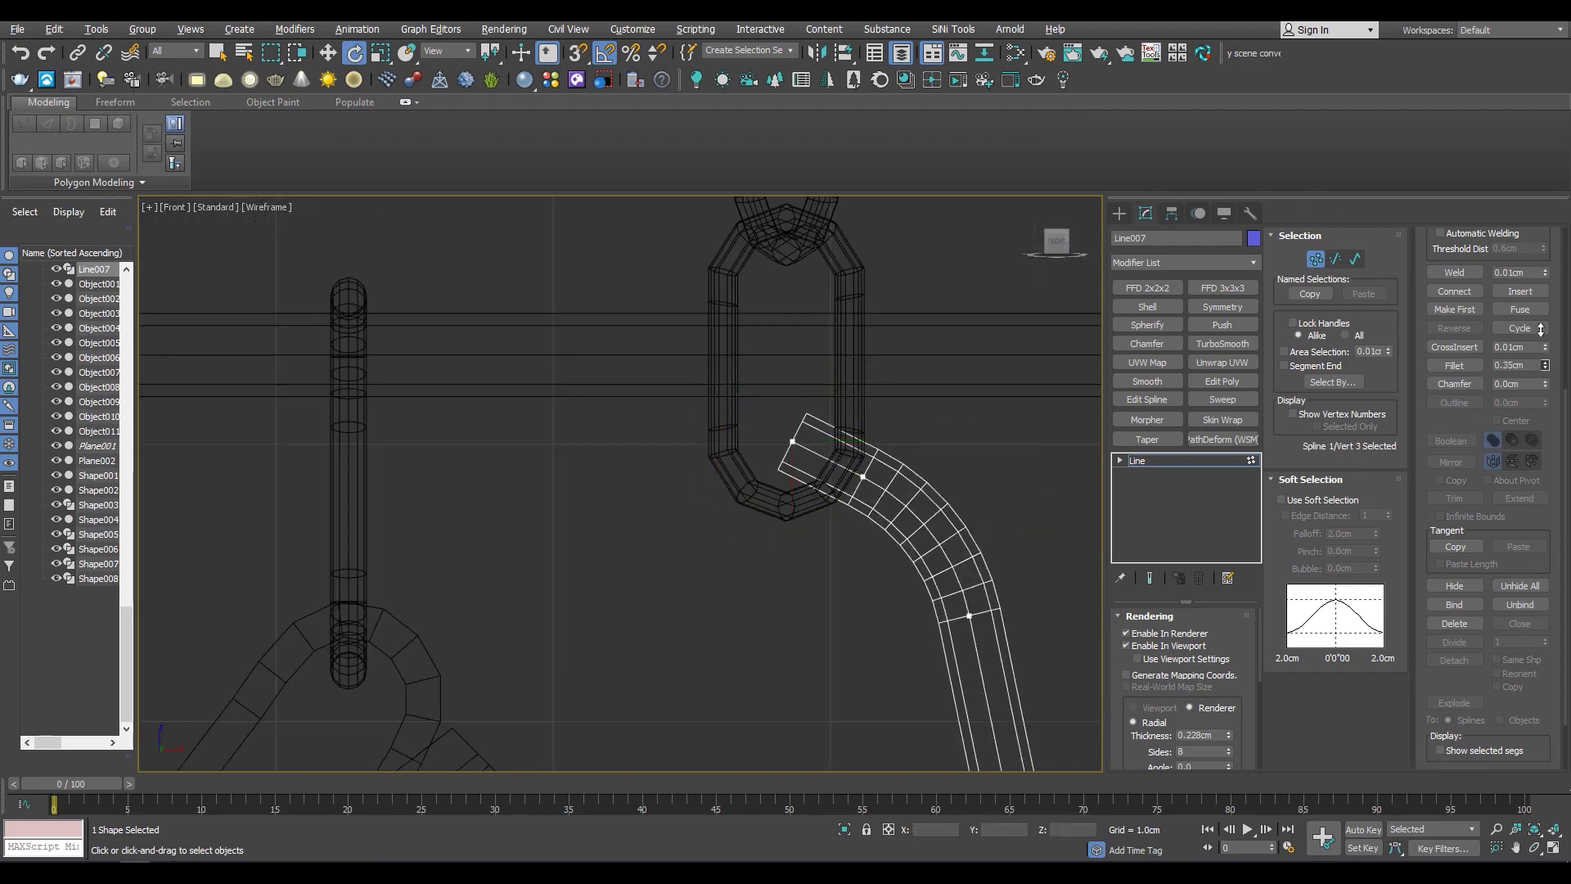
scroll(818, 459, "down", 5)
scroll(707, 411, "up", 2)
scroll(772, 460, "down", 1)
scroll(834, 473, "up", 2)
scroll(761, 466, "up", 2)
scroll(753, 355, "up", 2)
key("3")
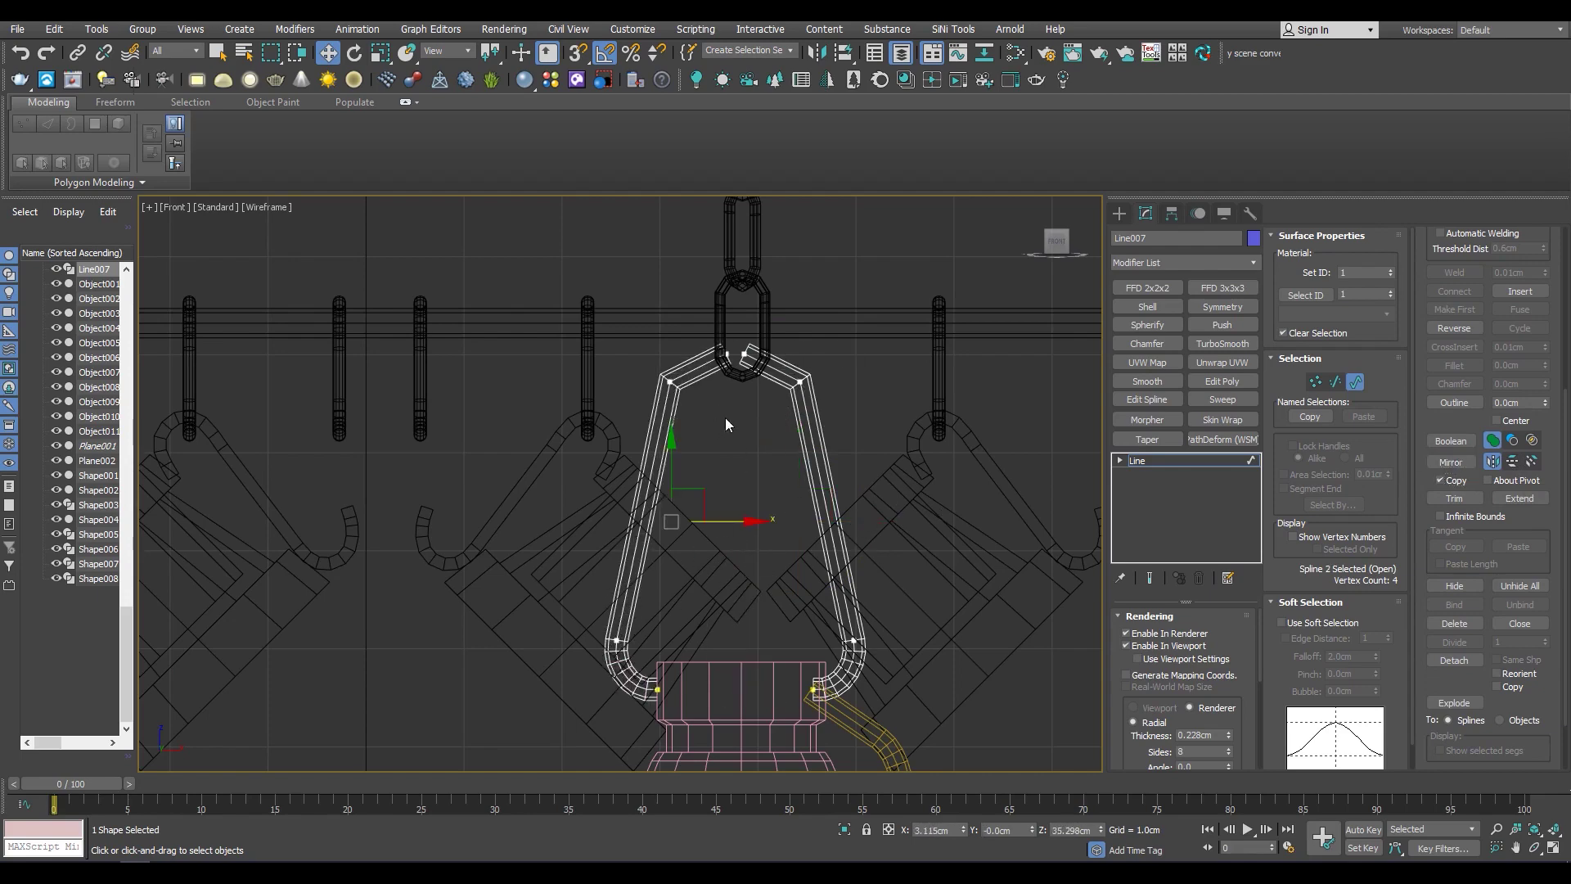
Enable vertex snapping and select one half of the bail spline
key("s")
scroll(737, 393, "up", 5)
scroll(721, 344, "down", 3)
scroll(609, 404, "down", 3)
scroll(659, 341, "up", 4)
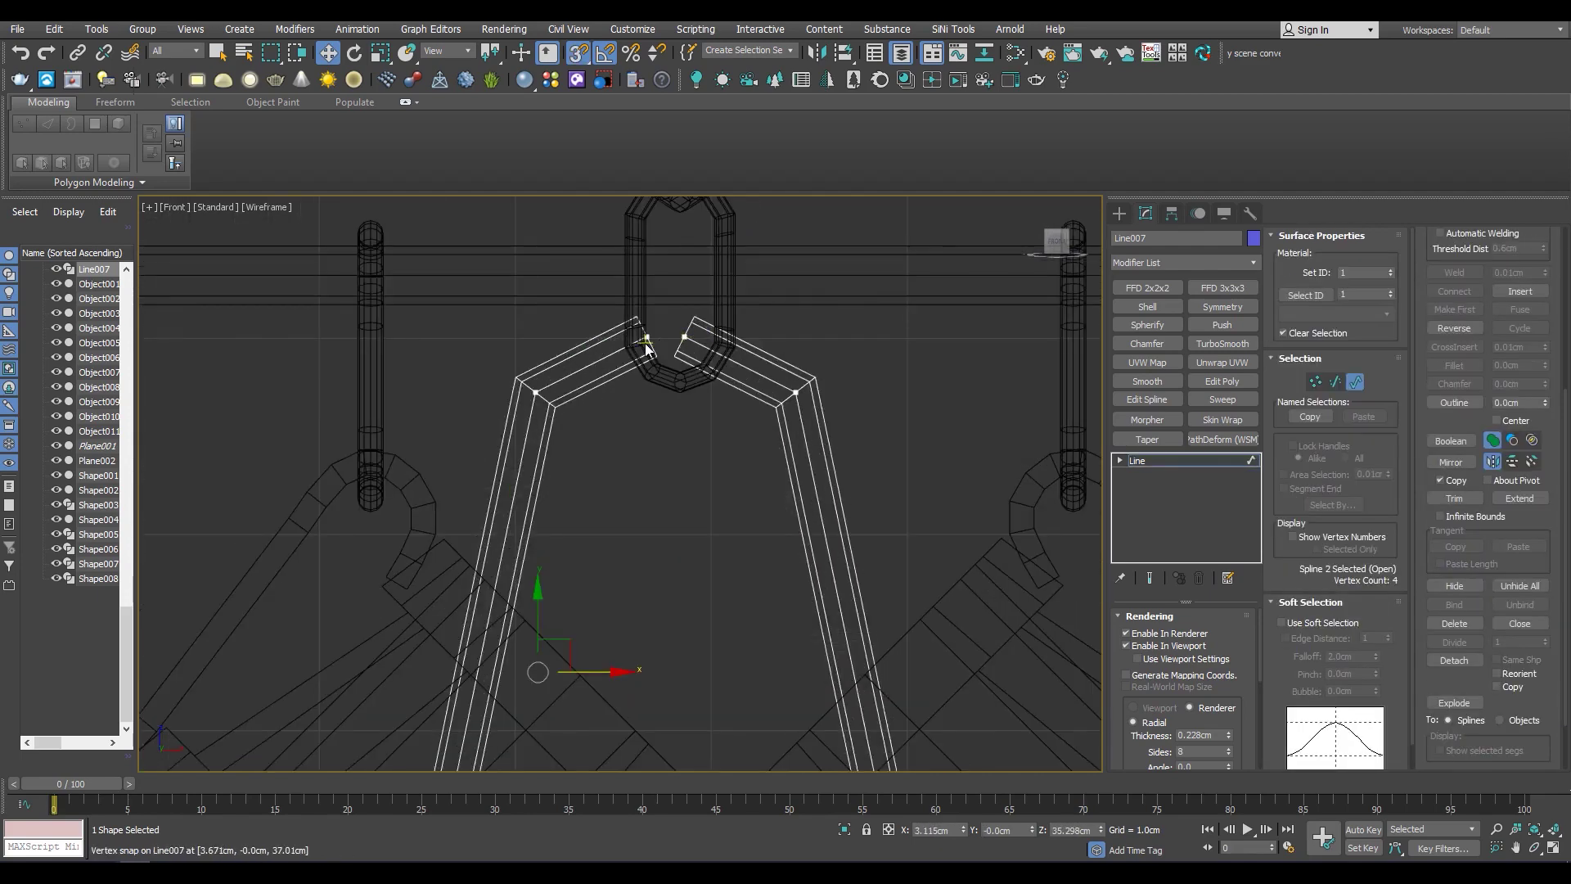
scroll(655, 360, "down", 4)
scroll(733, 375, "up", 5)
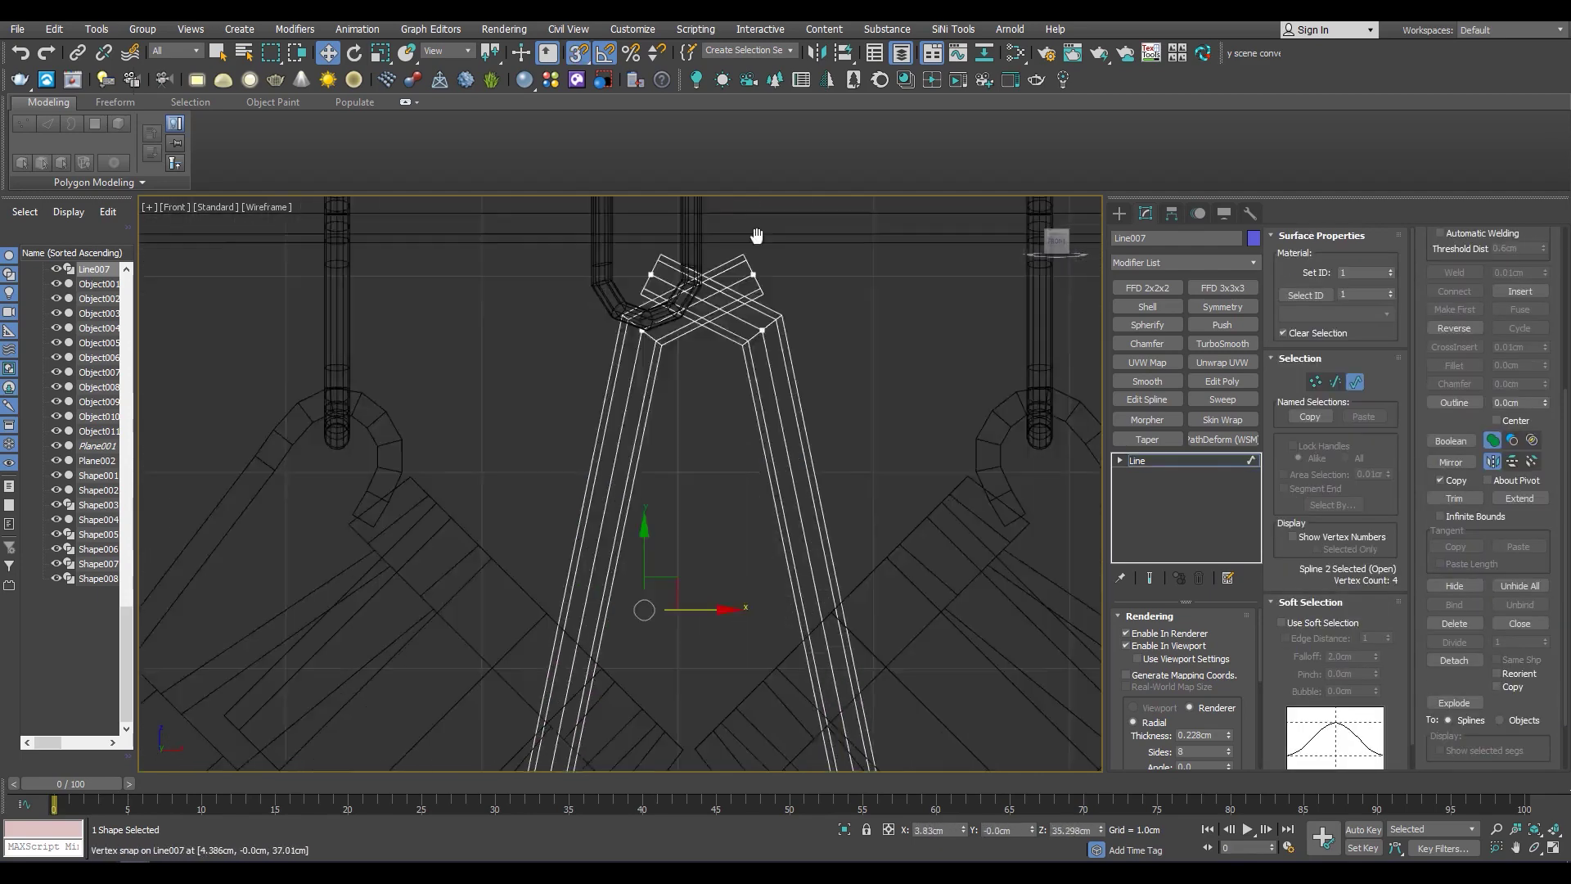
scroll(714, 323, "down", 3)
scroll(704, 556, "up", 4)
scroll(704, 491, "down", 4)
left_click(851, 439)
In Vertex mode, select all the bail's hook vertices and make them Bezier
key("s")
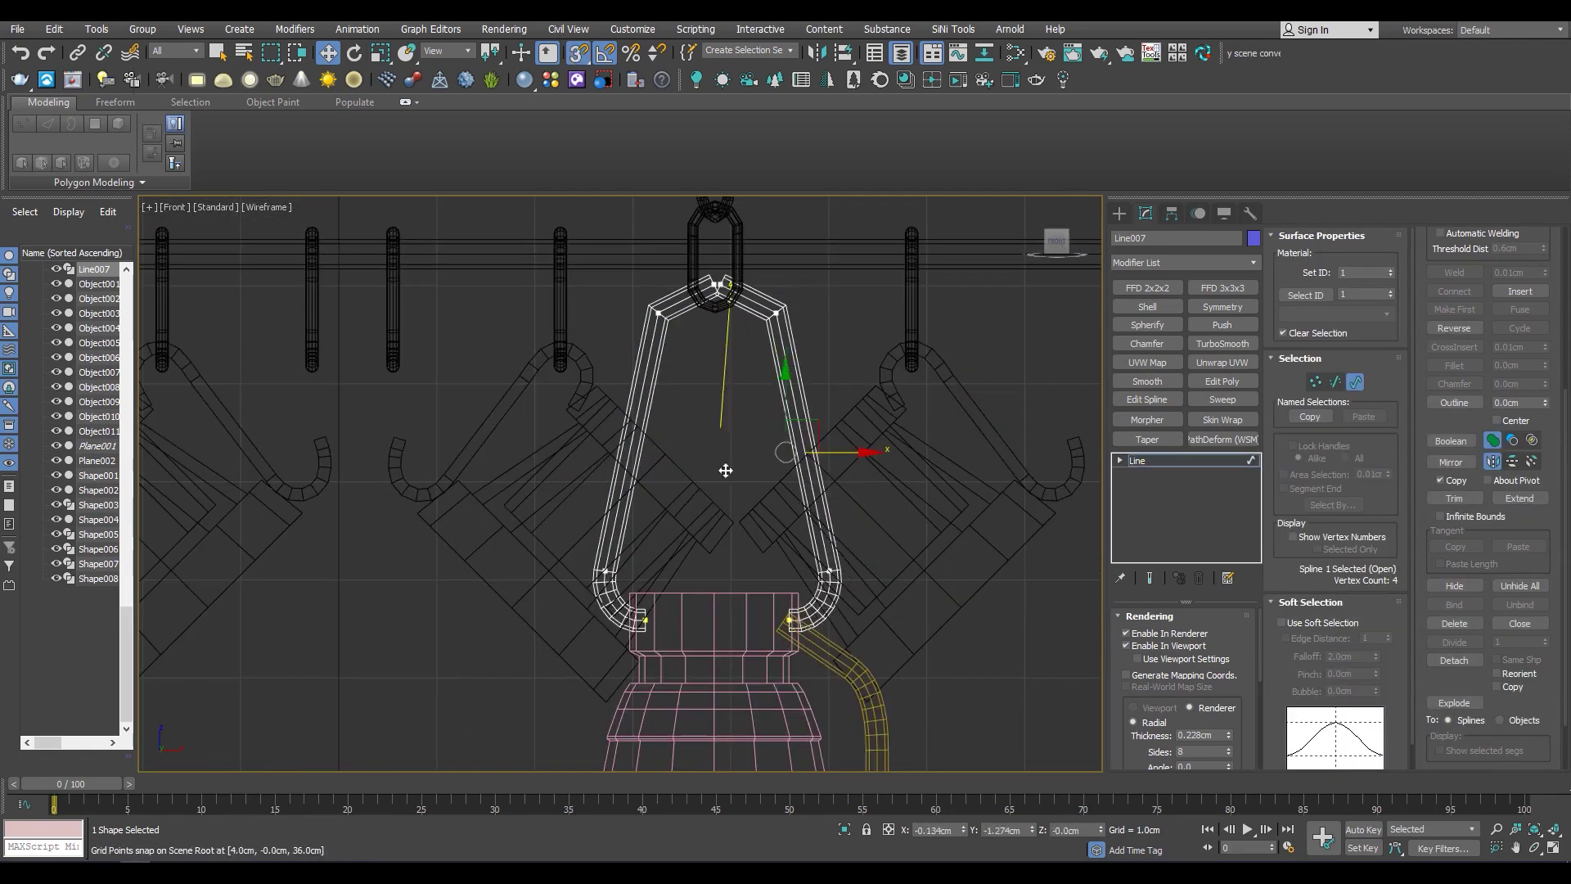
scroll(729, 308, "up", 5)
key("1")
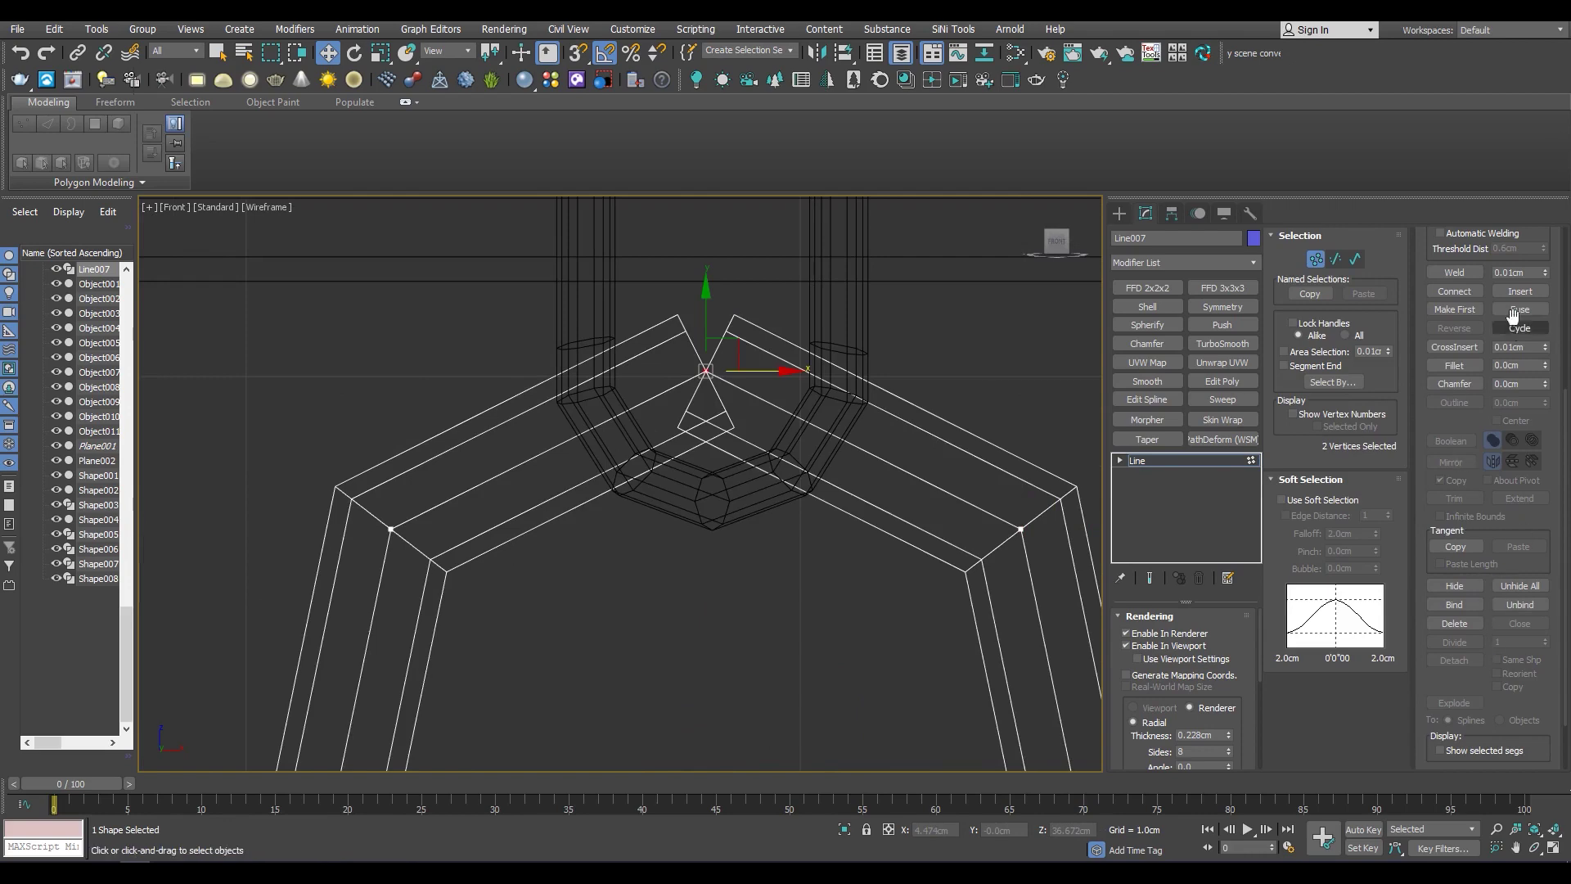
scroll(740, 370, "down", 5)
scroll(704, 380, "up", 4)
right_click(702, 380)
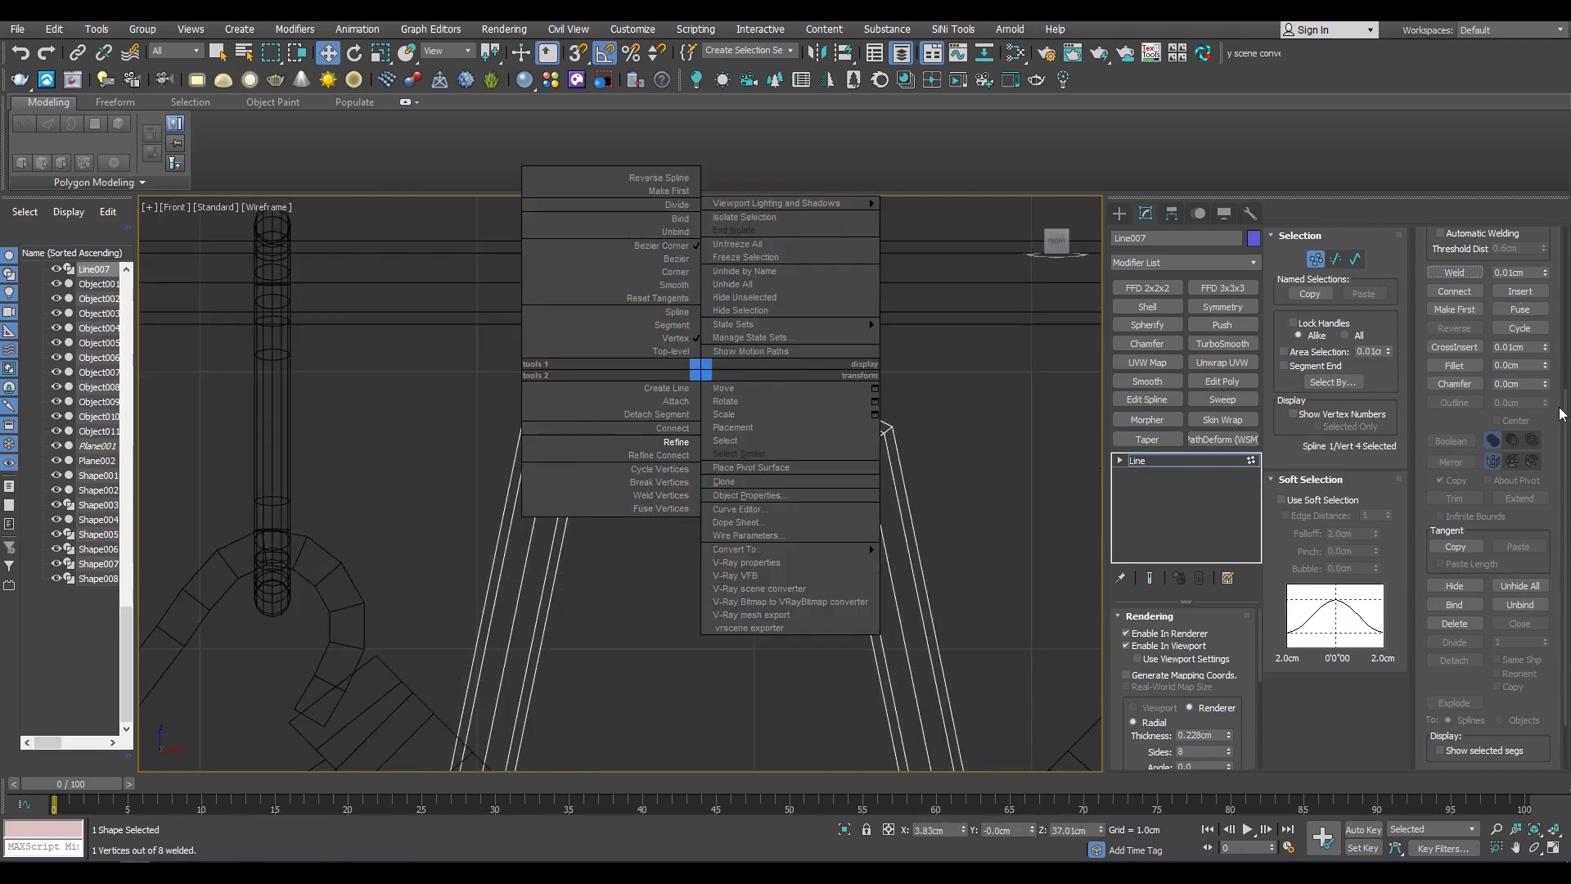
scroll(1523, 409, "down", 1)
scroll(718, 495, "down", 3)
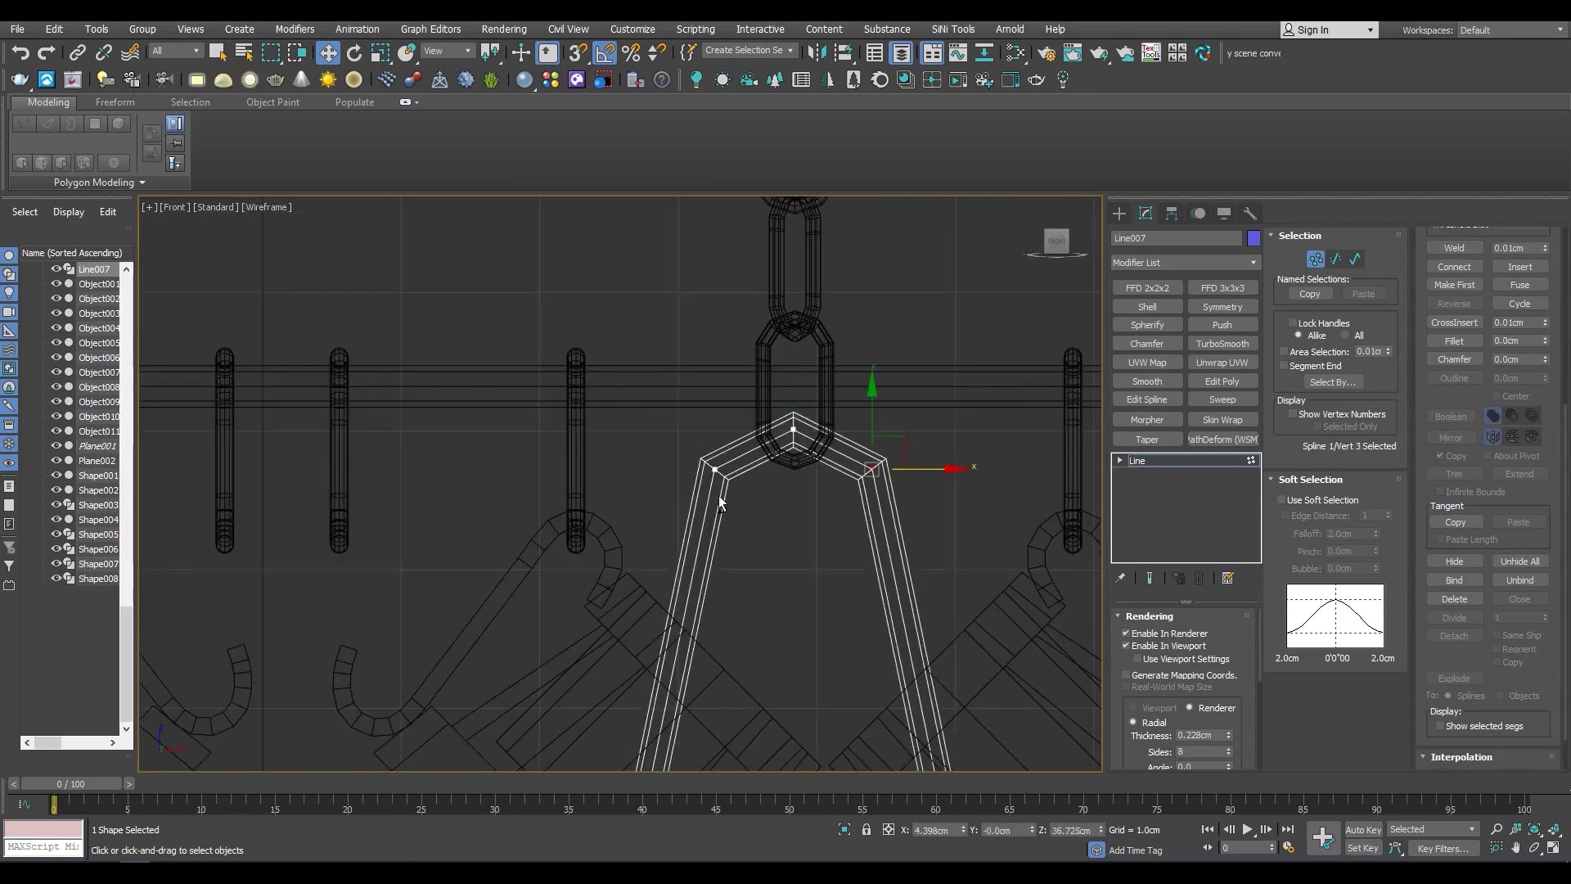
scroll(670, 442, "down", 2)
key("ctrl+a")
scroll(722, 440, "up", 2)
scroll(779, 570, "down", 2)
right_click(734, 464)
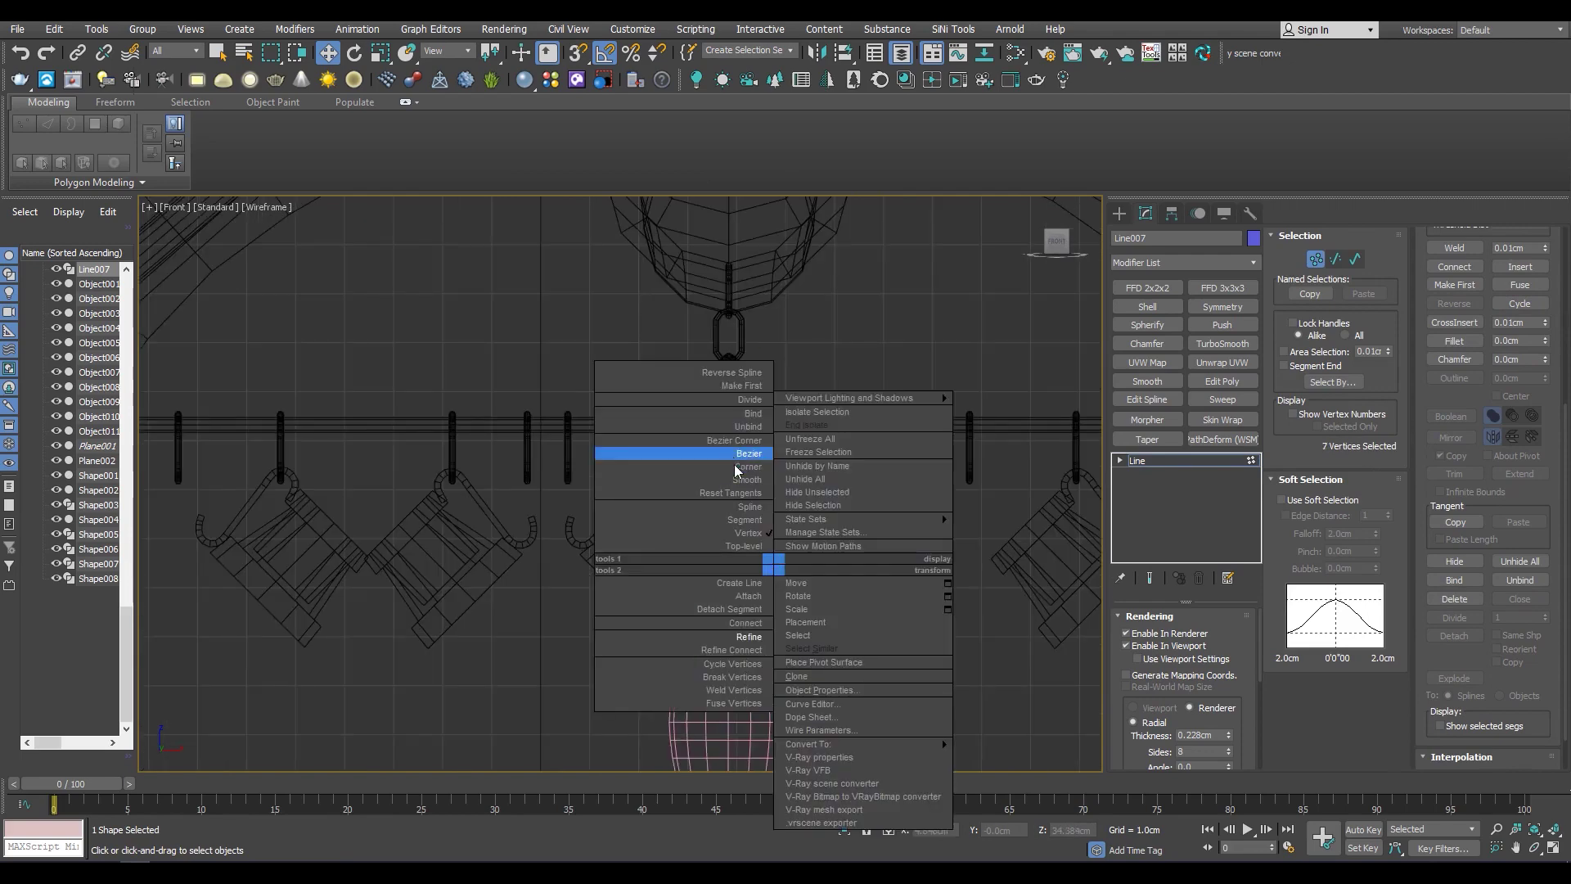
Select the bail's top vertex under the chain and change its curve type
scroll(793, 617, "up", 3)
scroll(785, 612, "up", 3)
scroll(781, 609, "up", 2)
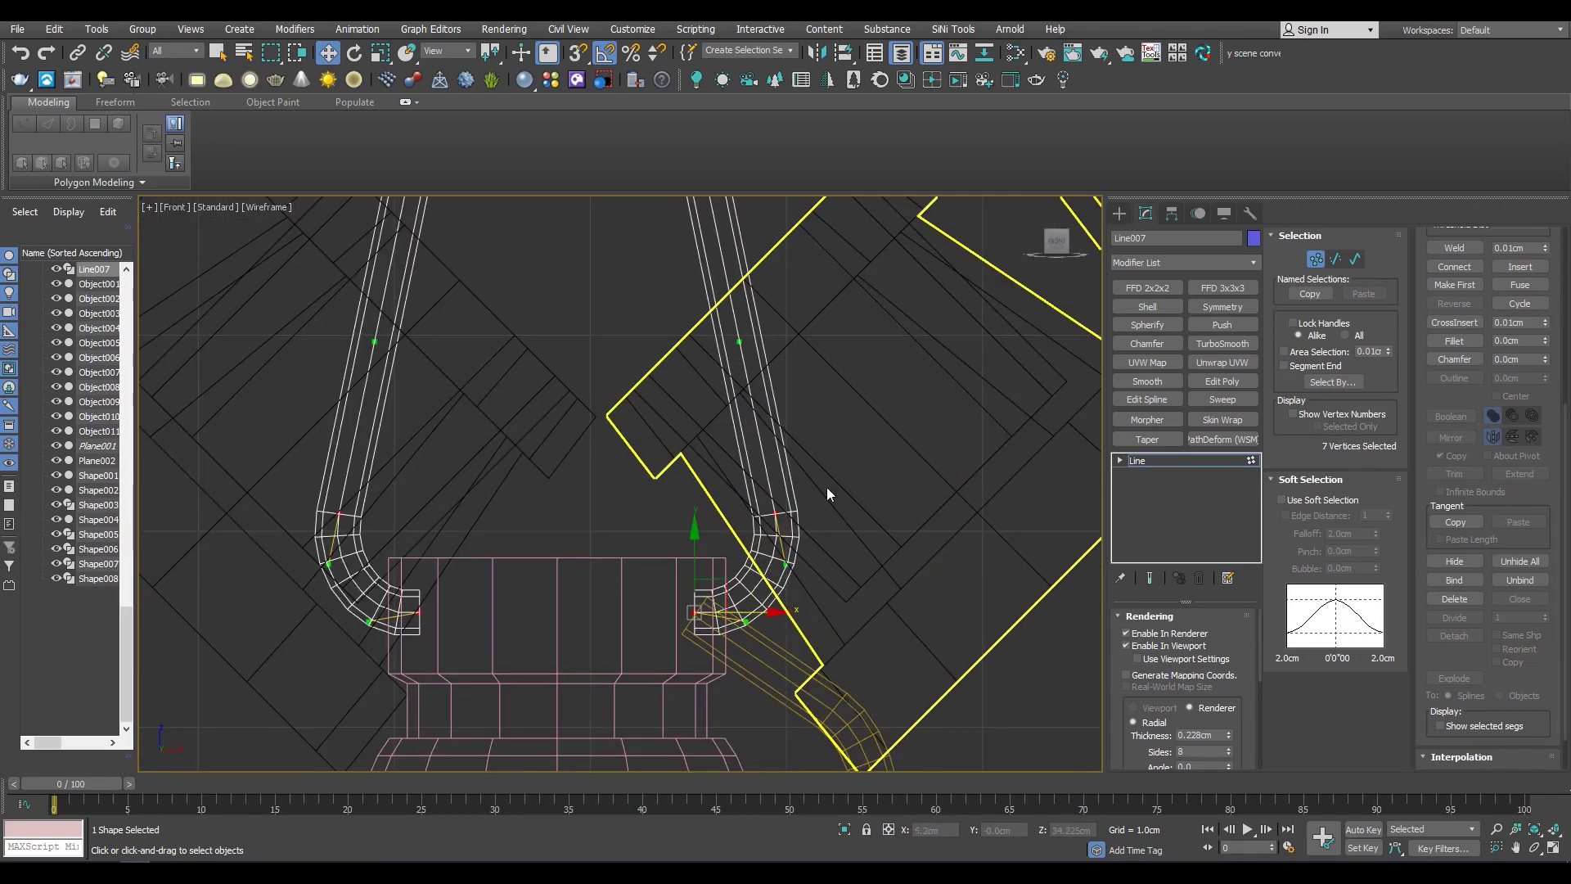
scroll(828, 495, "down", 4)
scroll(646, 393, "up", 4)
left_click_drag(702, 507, 580, 354)
scroll(647, 303, "up", 2)
right_click(655, 421)
left_click(697, 449)
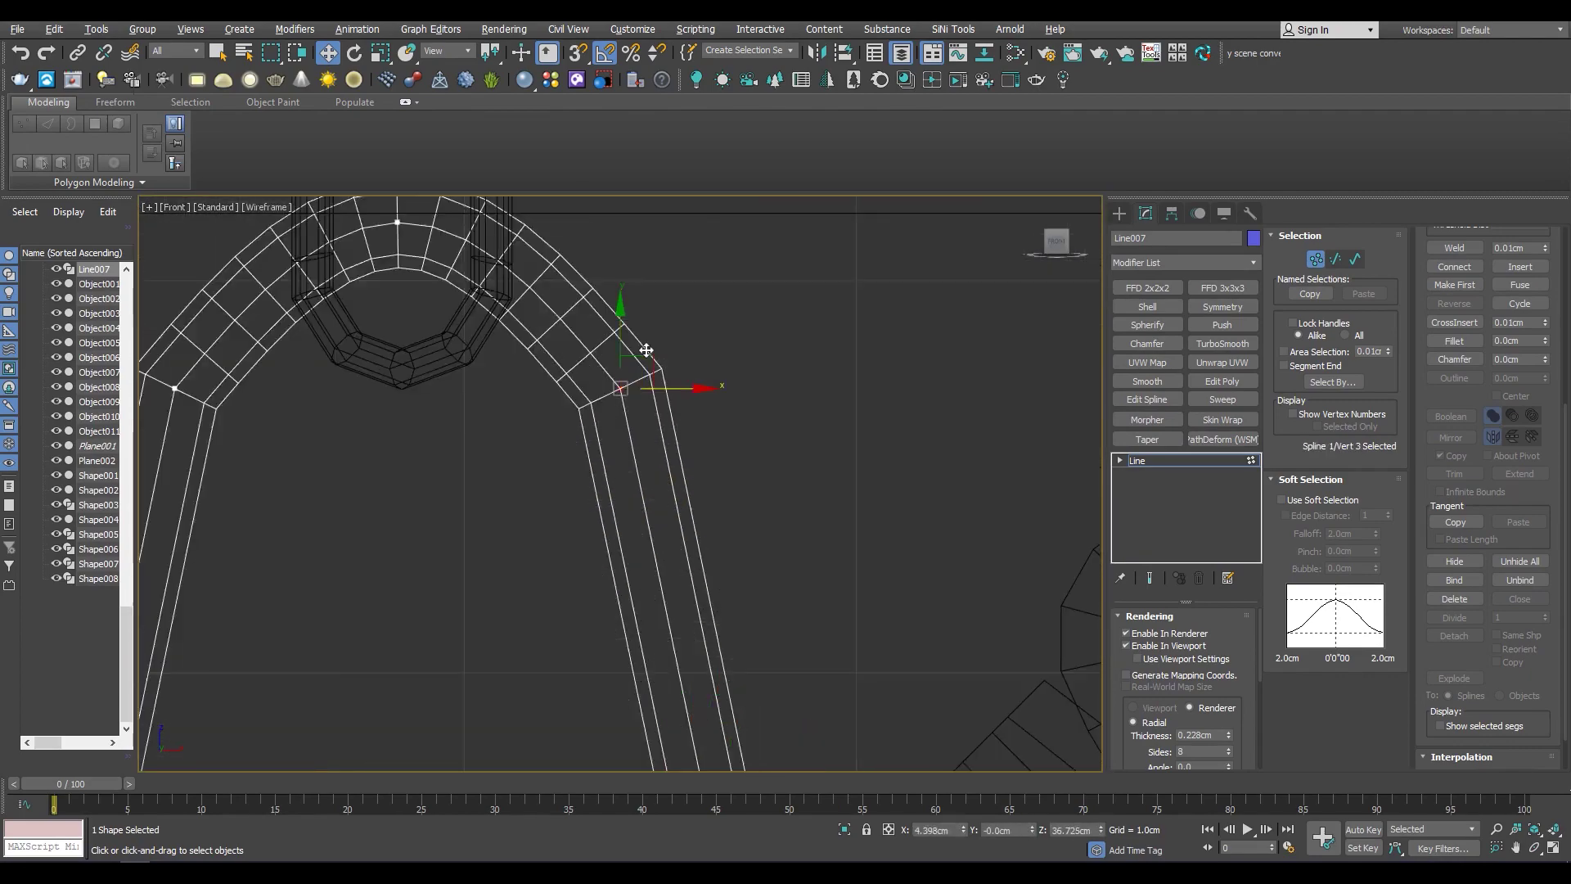
Arch the bail's upper bend vertices and move the bail down onto the lantern lid rim
left_click_drag(559, 368, 446, 247)
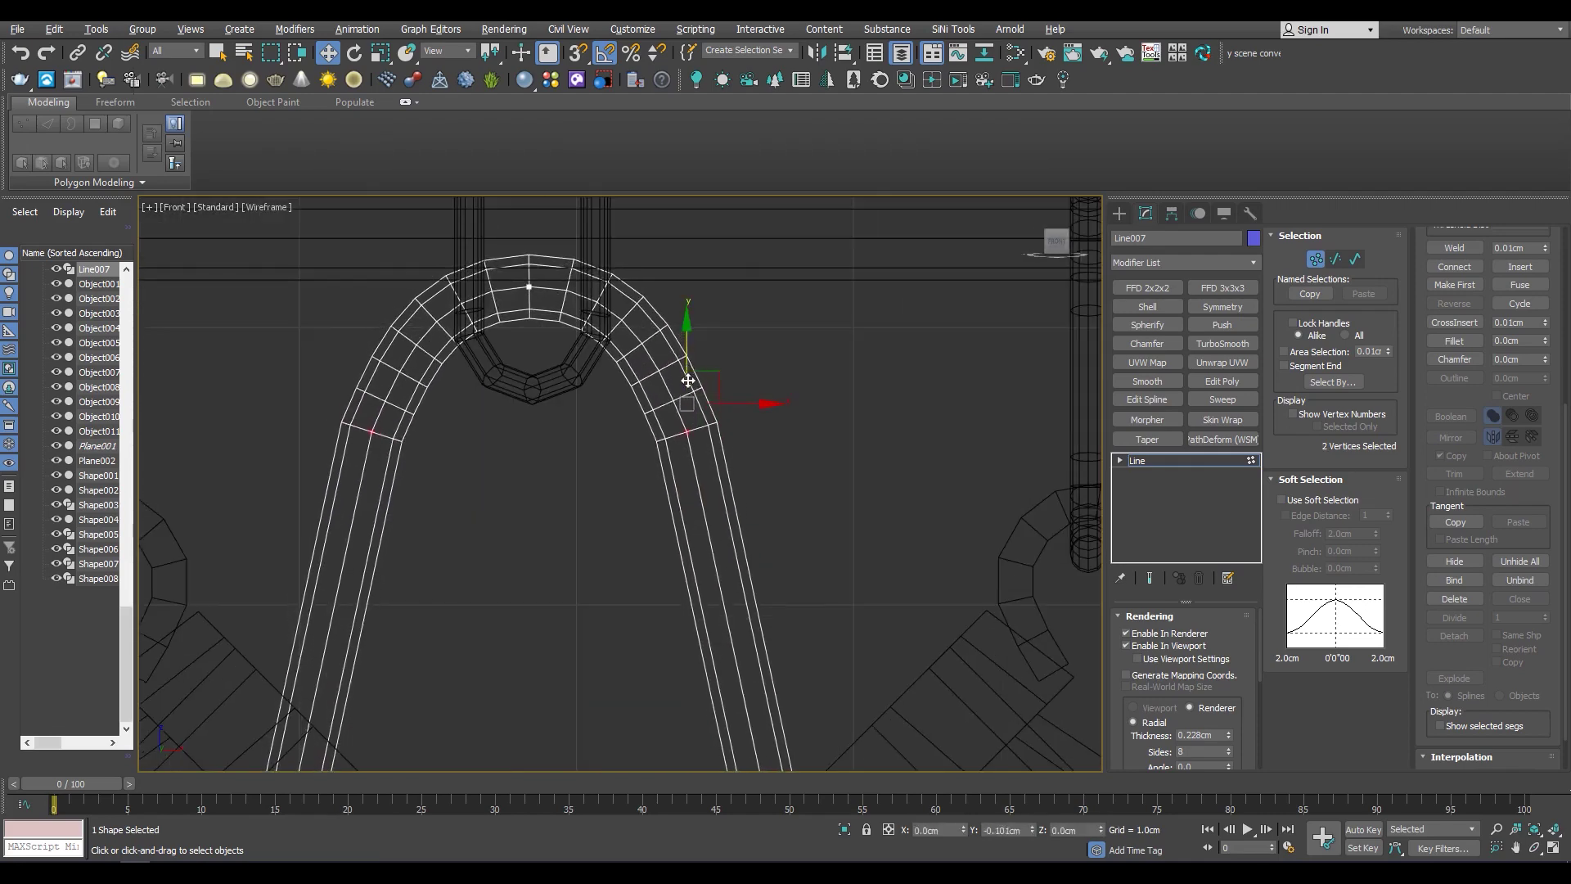
scroll(649, 377, "down", 5)
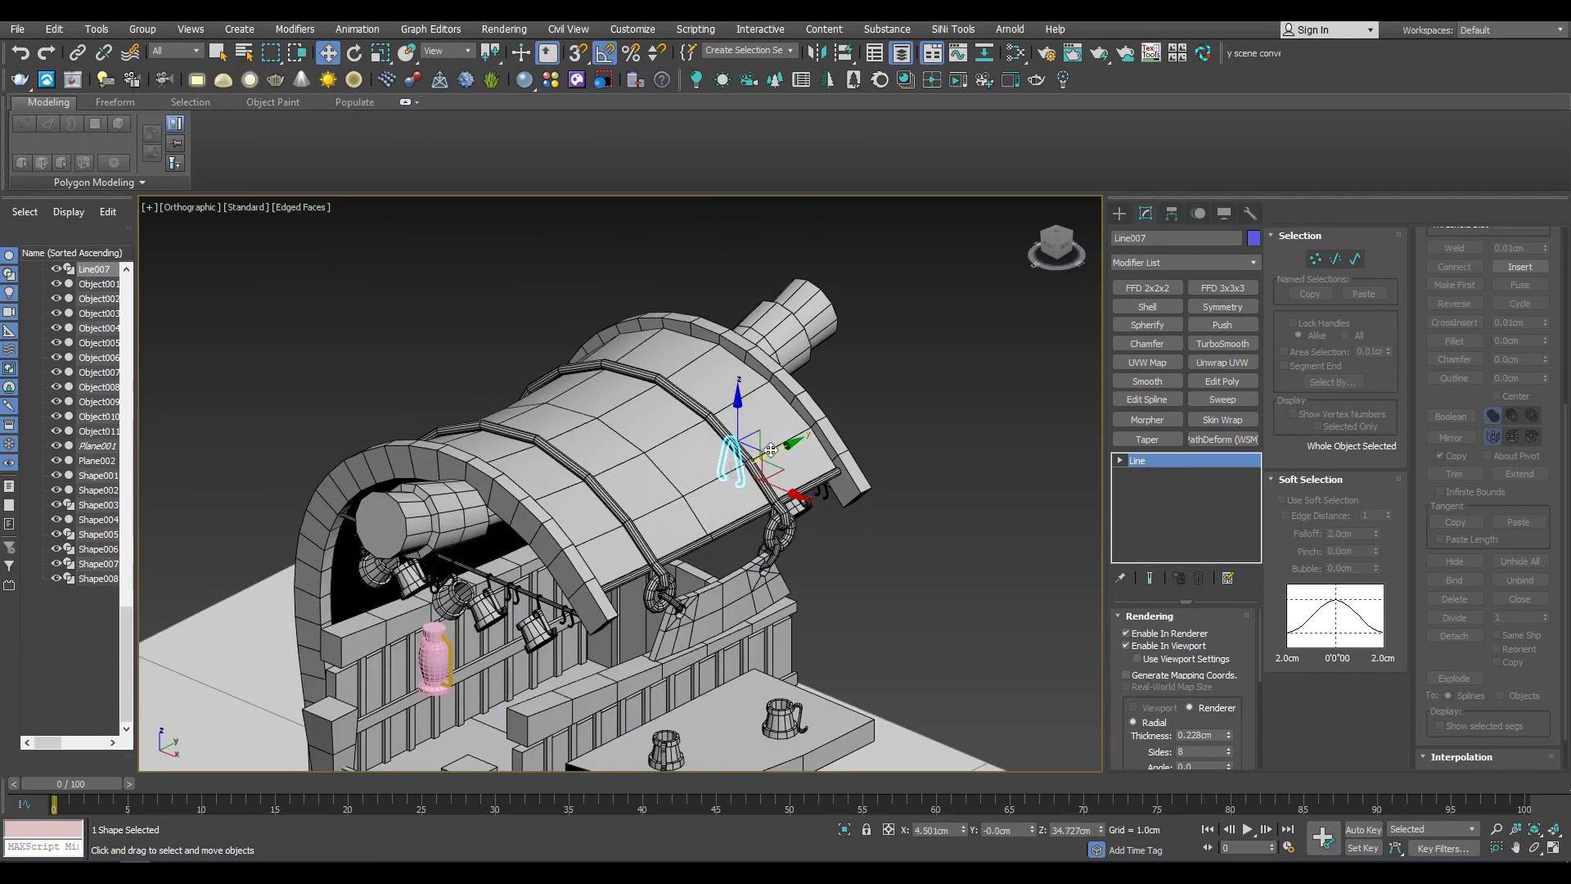
scroll(497, 628, "up", 8)
scroll(674, 350, "up", 5)
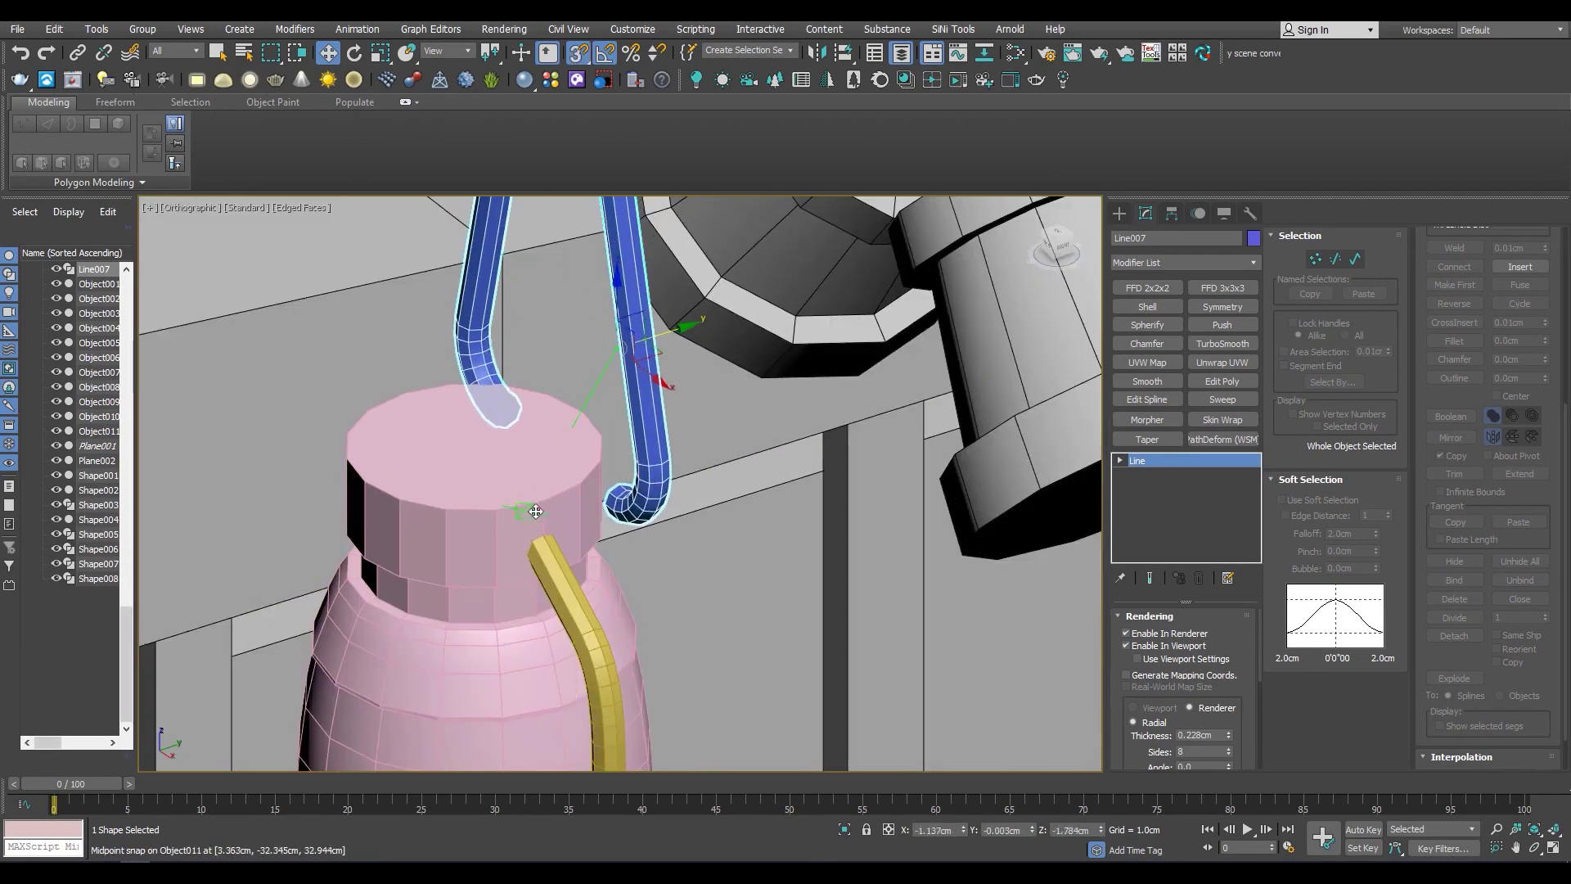
left_click_drag(526, 510, 544, 525)
Select the lantern's side handle and view it in Front wireframe with edges hidden
middle_click_drag(544, 525, 629, 478, "alt")
scroll(594, 591, "down", 8)
key("F4")
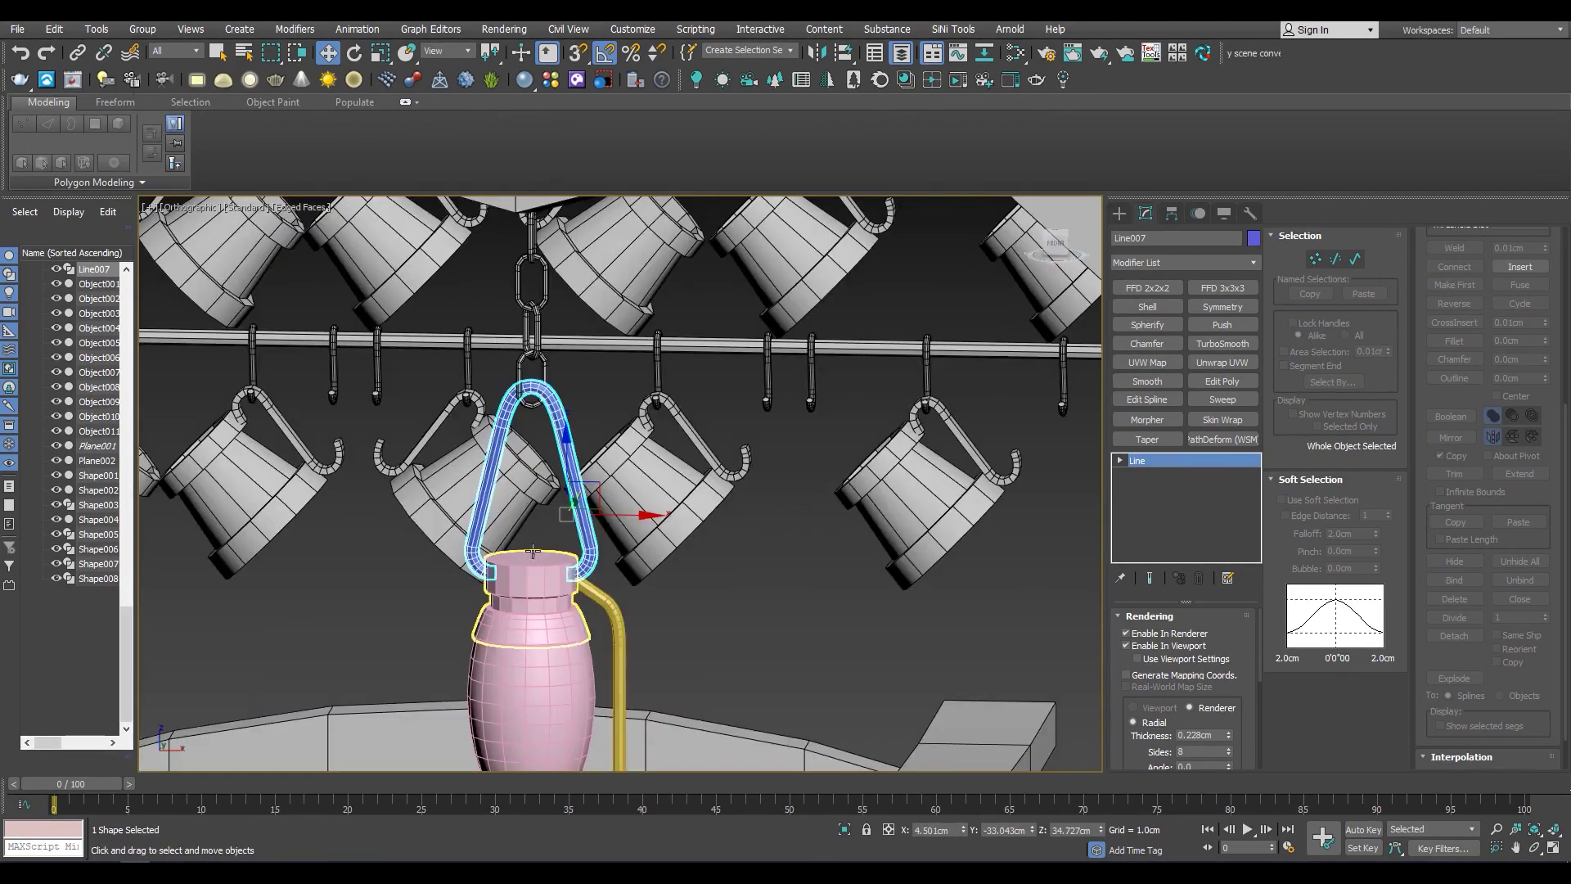
scroll(622, 491, "down", 3)
scroll(638, 491, "up", 3)
left_click(660, 487)
key("f")
key("F3")
At Spline level, snap the Line006 handle's ends to the pot's neck and base midpoints
scroll(660, 486, "up", 4)
key("3")
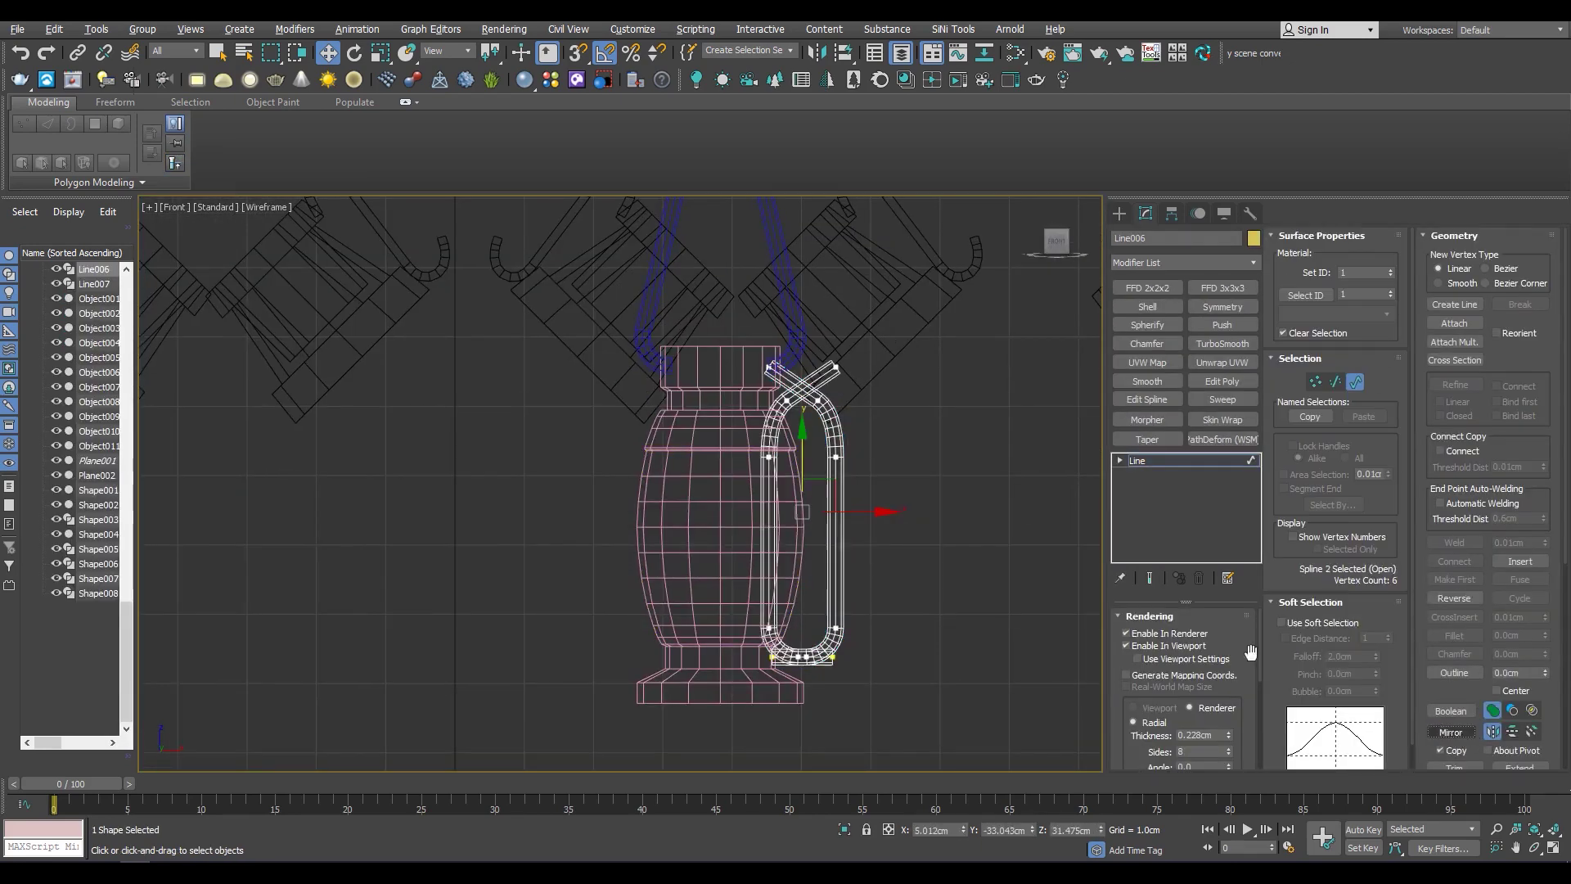
scroll(710, 379, "up", 4)
scroll(737, 498, "down", 4)
scroll(676, 652, "up", 2)
scroll(676, 653, "up", 5)
scroll(514, 601, "down", 2)
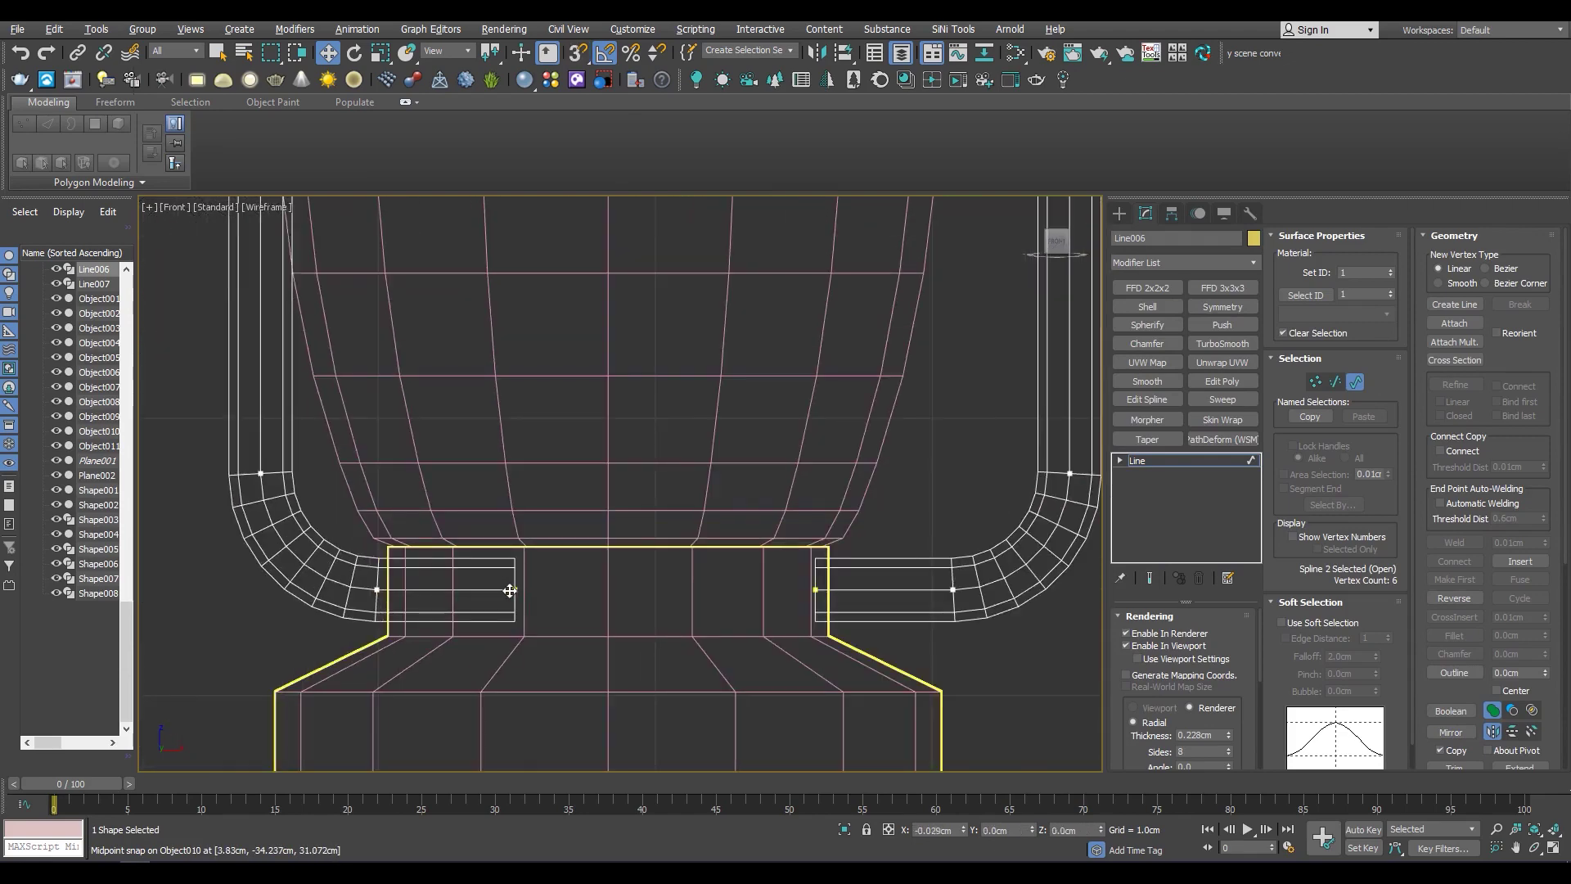
scroll(397, 613, "up", 3)
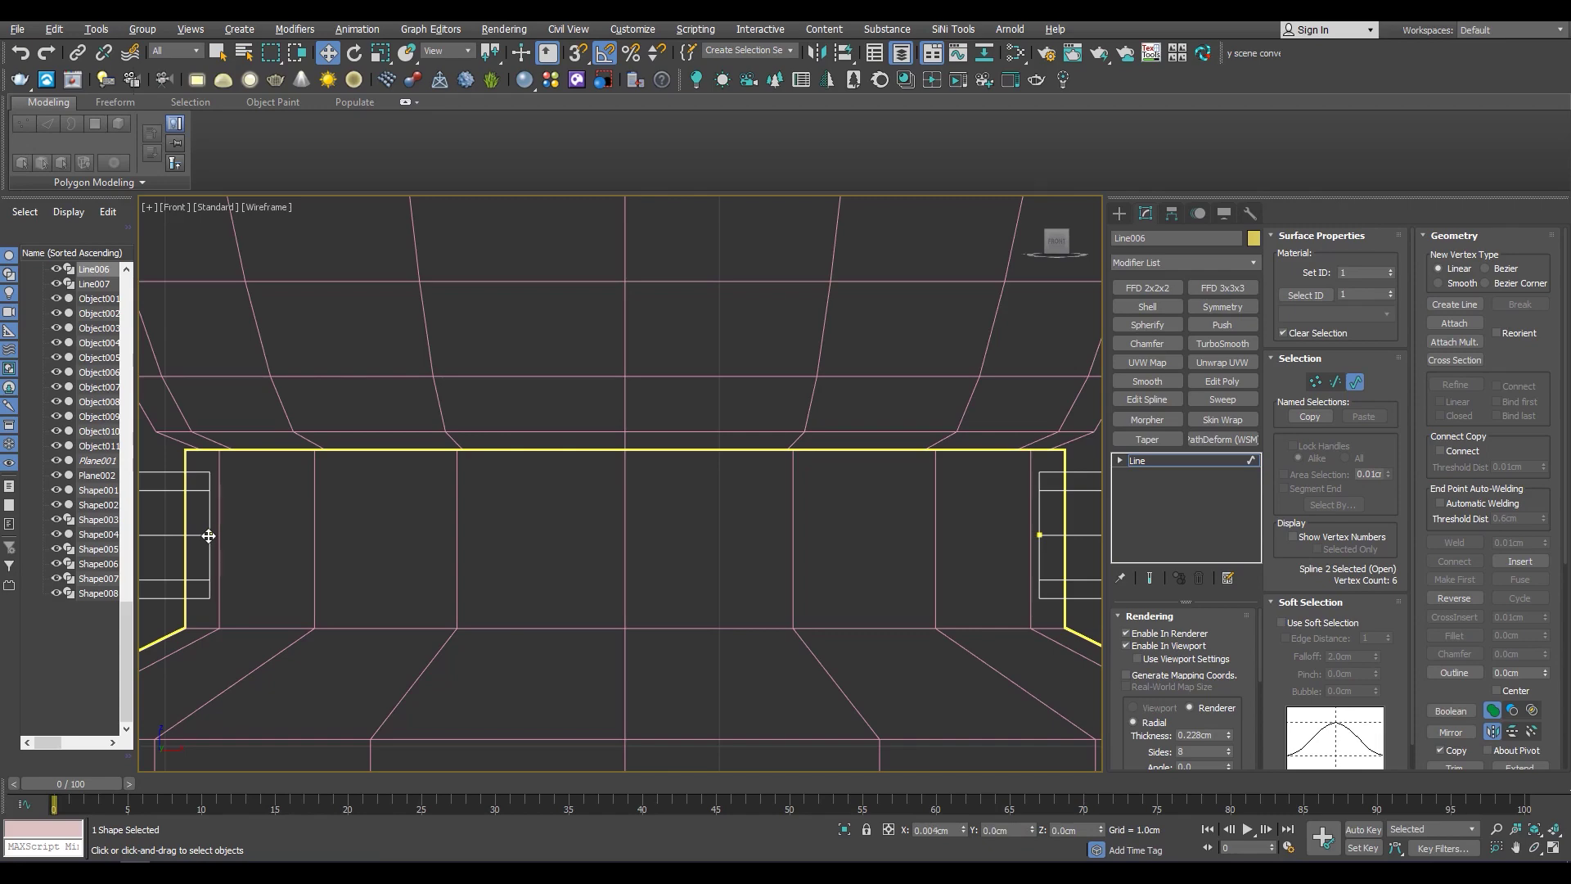
scroll(209, 535, "down", 5)
key("alt+w")
key("alt+w")
scroll(466, 458, "up", 5)
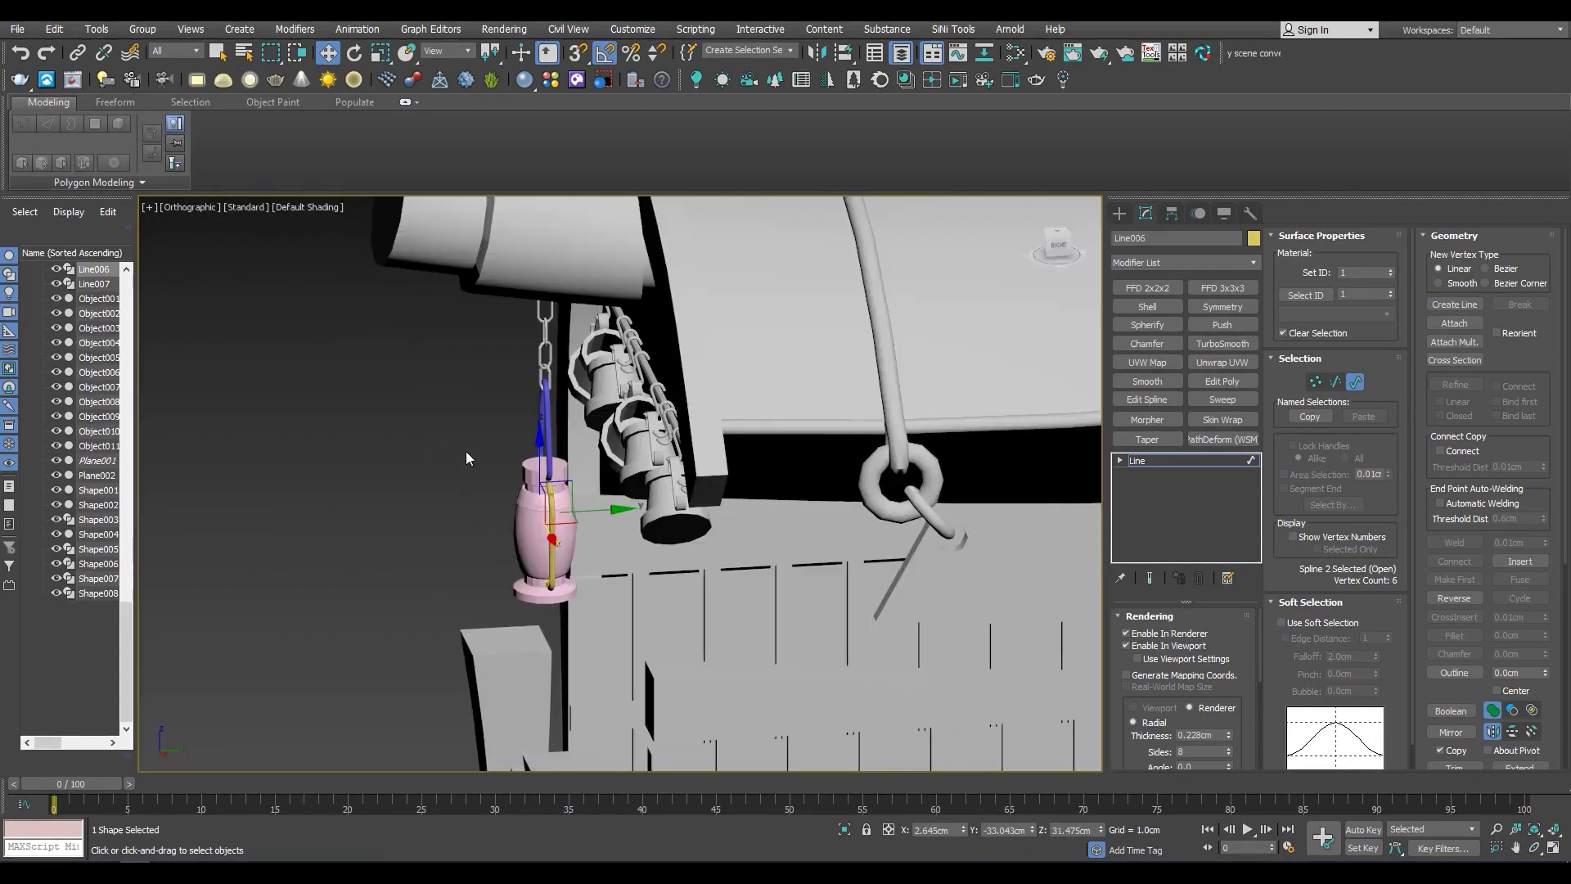
Convert the Line006 handle to Editable Poly and attach the lantern parts to it
right_click(1187, 467)
left_click(1228, 524)
scroll(586, 461, "up", 5)
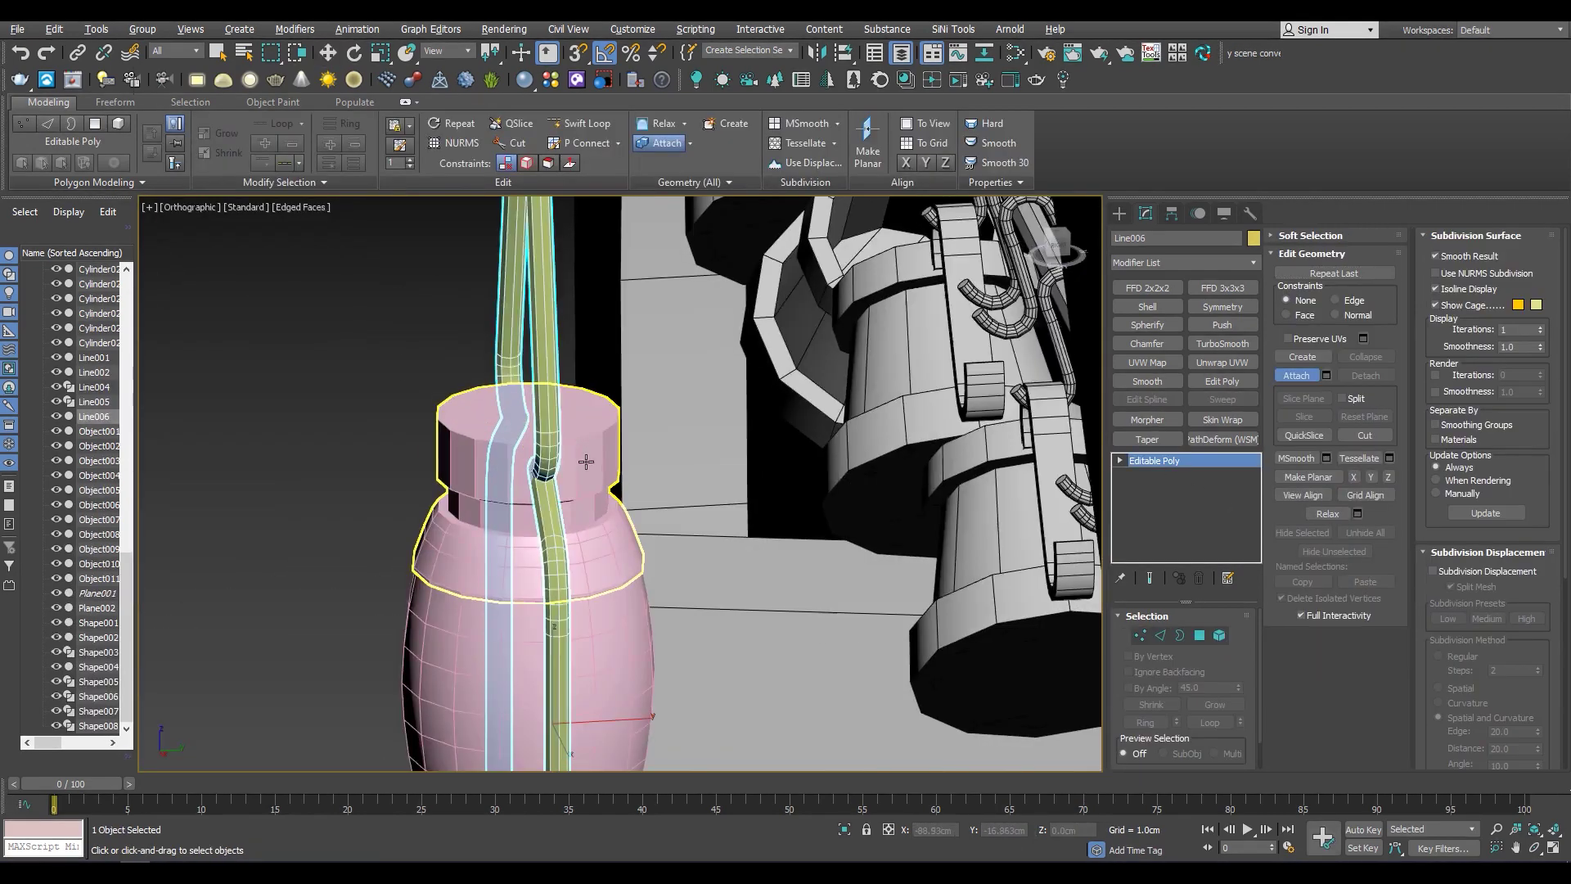
scroll(586, 462, "down", 4)
key("w")
scroll(579, 581, "down", 3)
left_click(1253, 238)
left_click(697, 407)
Rotate the combined lantern -40 degrees about the Z axis
key("m")
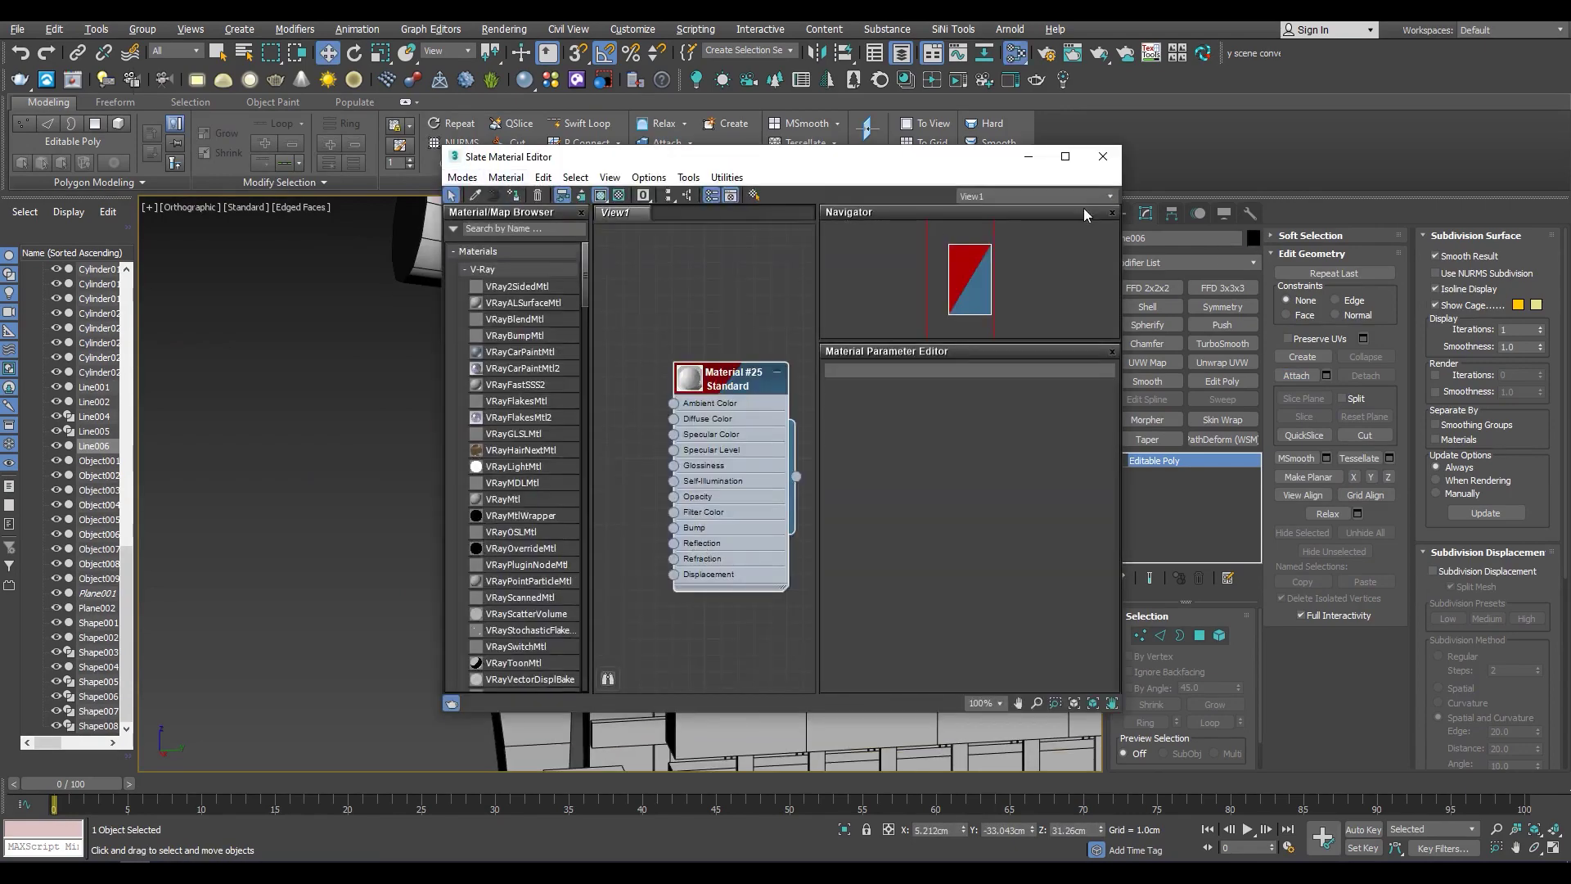
key("m")
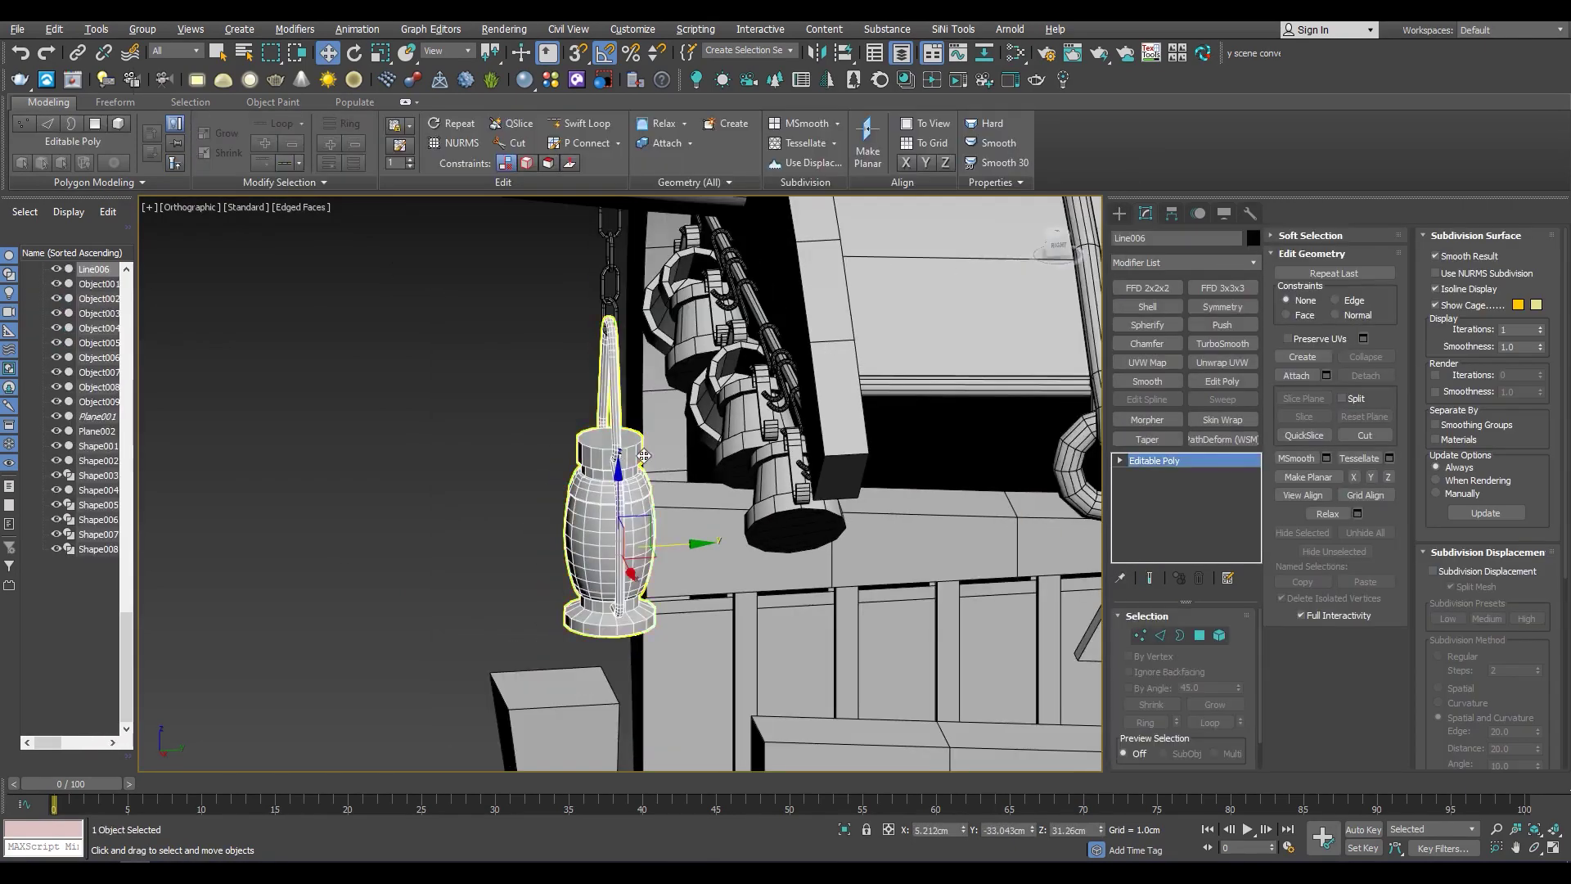
scroll(632, 429, "up", 3)
scroll(632, 428, "up", 3)
key("e")
left_click_drag(577, 560, 545, 568)
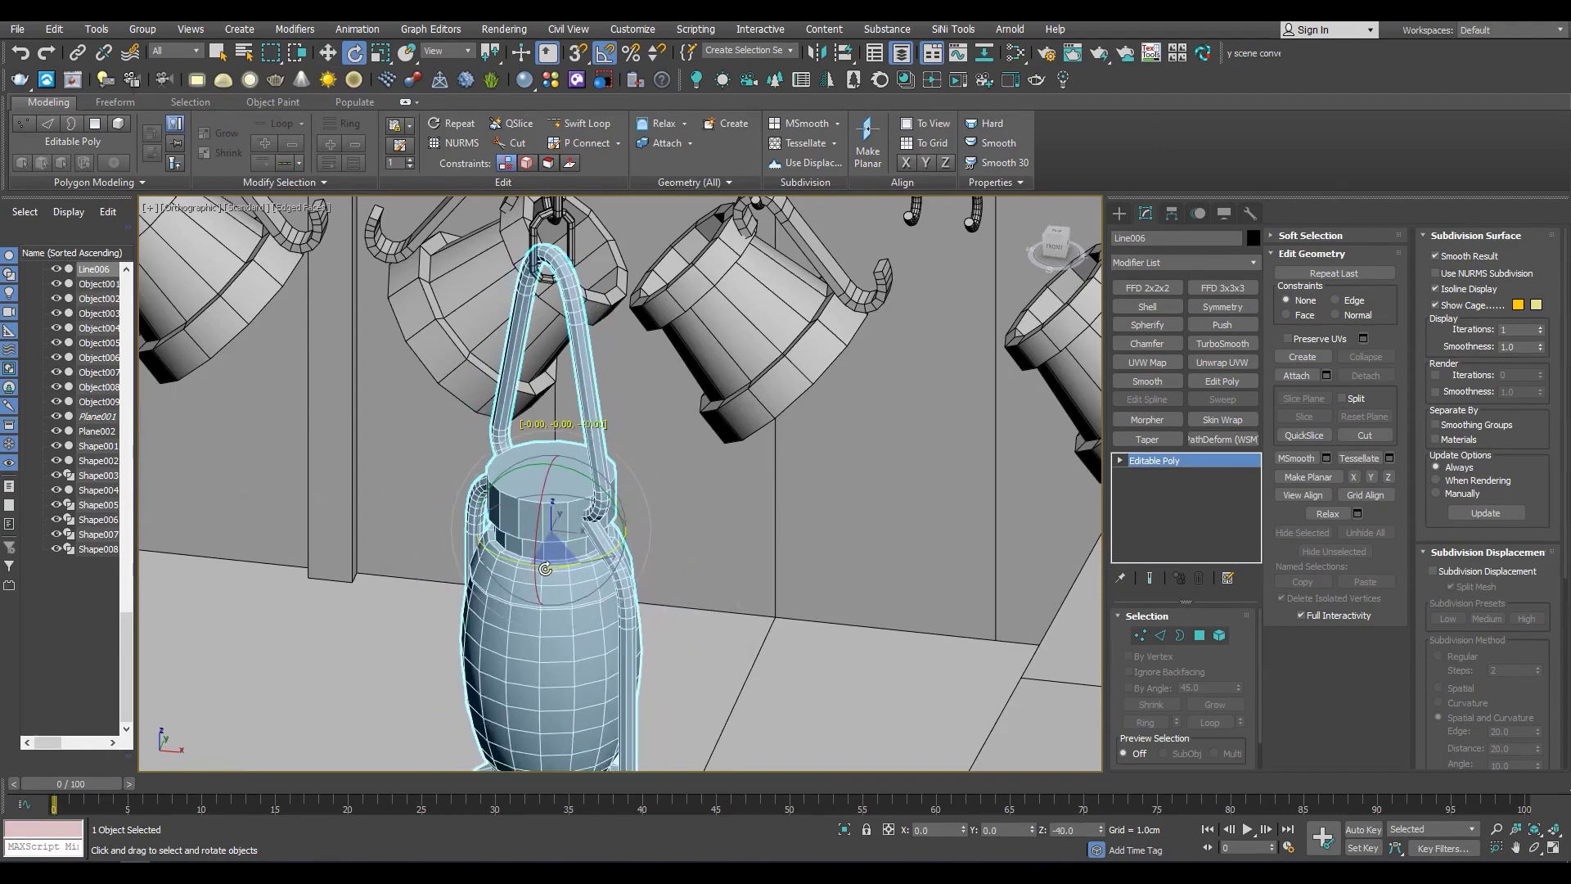
scroll(548, 476, "up", 5)
middle_click_drag(548, 476, 564, 323, "alt")
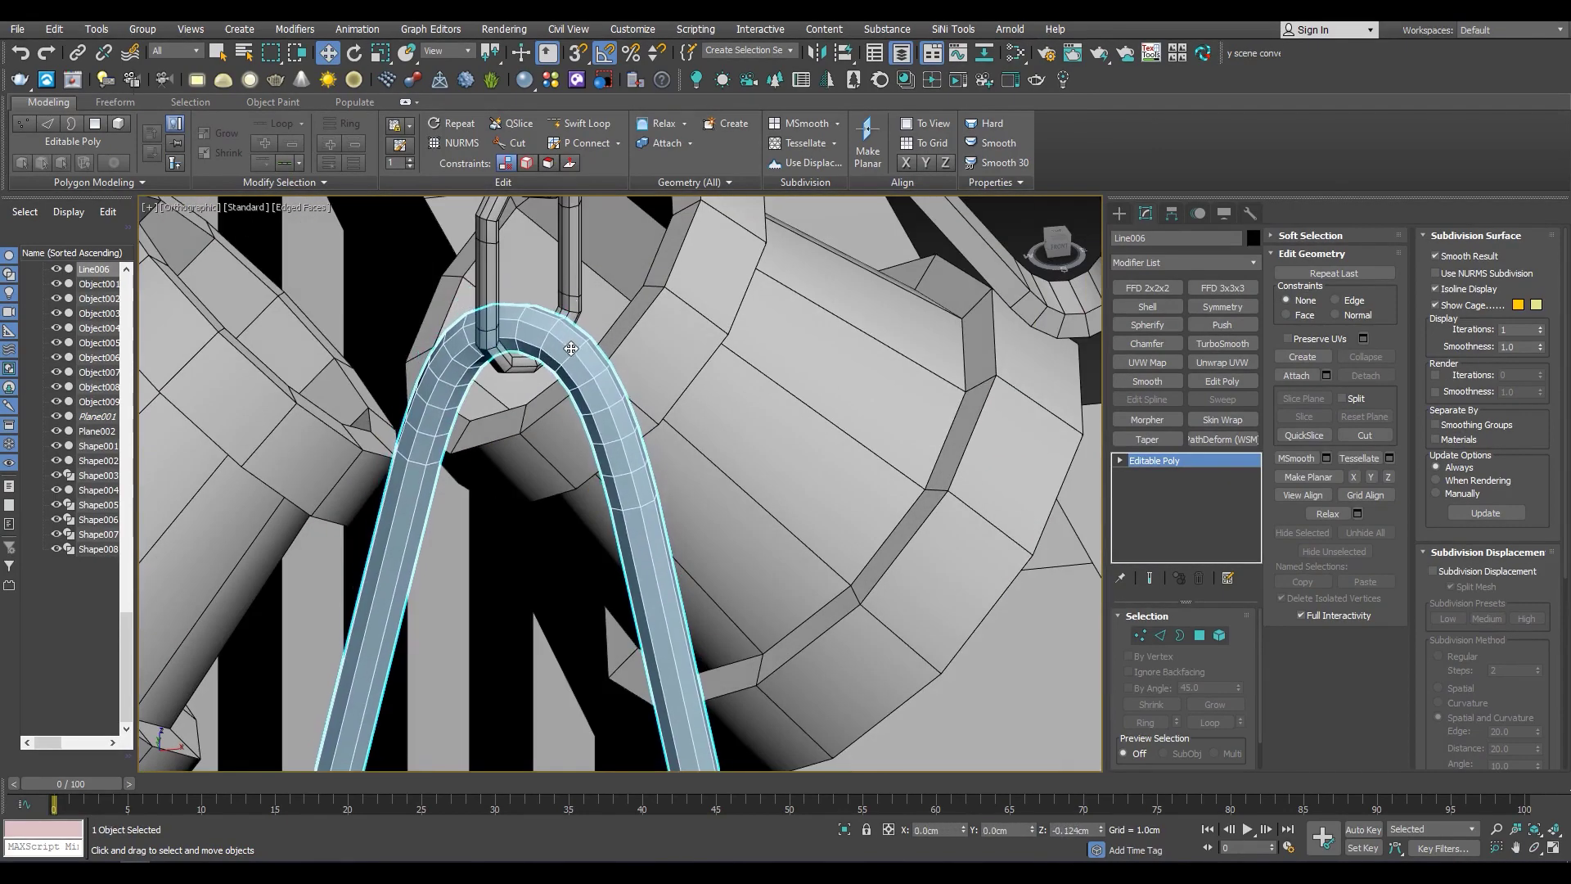
scroll(564, 323, "up", 4)
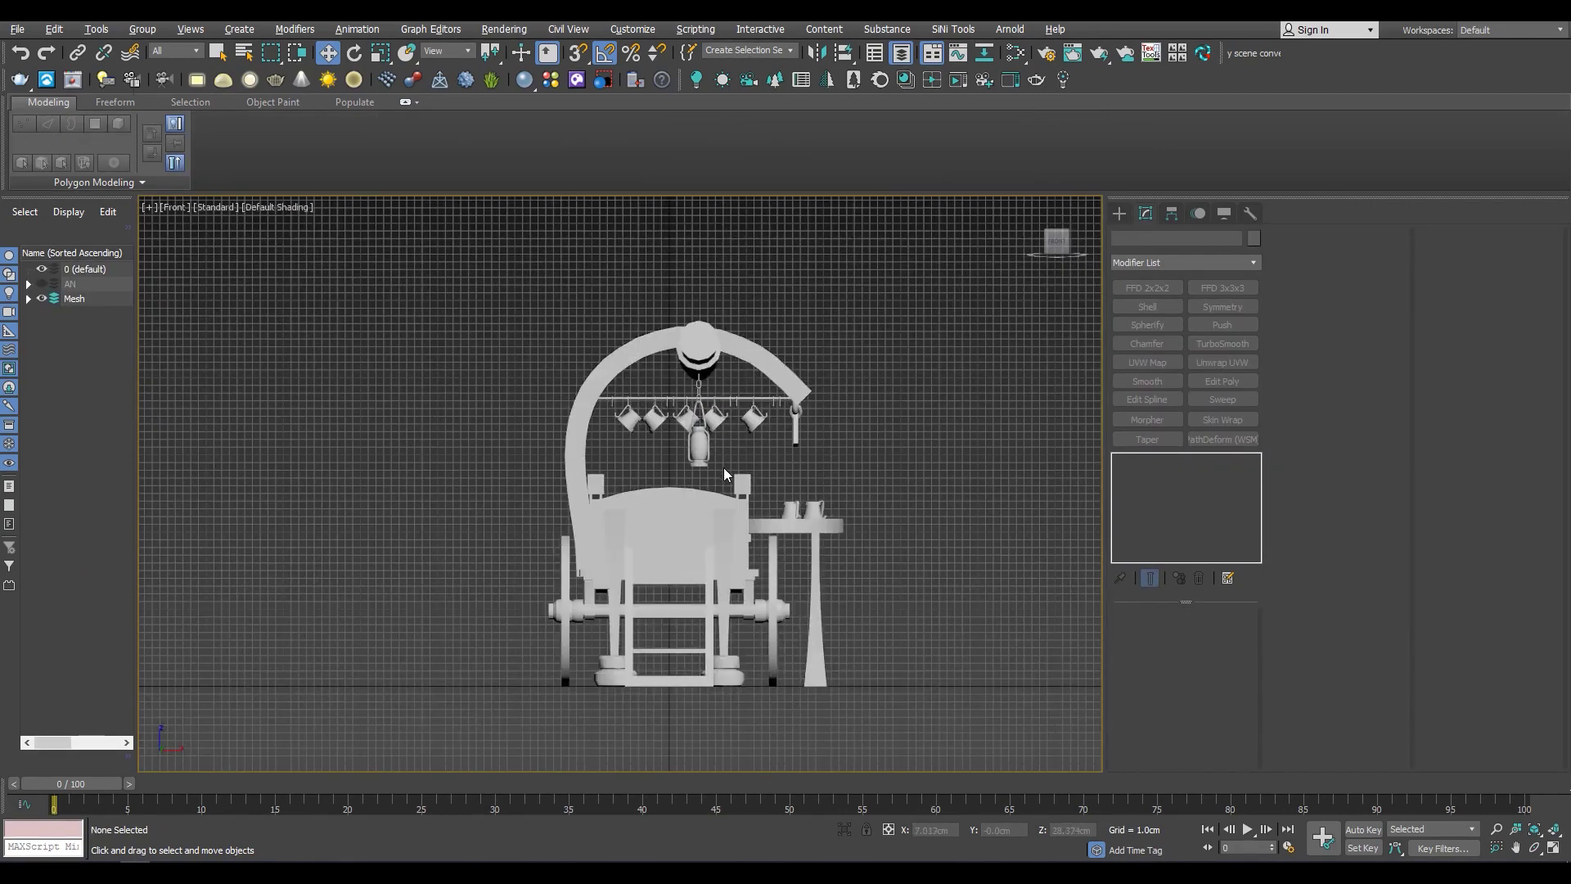
key("alt+w")
scroll(427, 484, "down", 3)
scroll(534, 582, "down", 3)
middle_click_drag(533, 582, 621, 385, "alt")
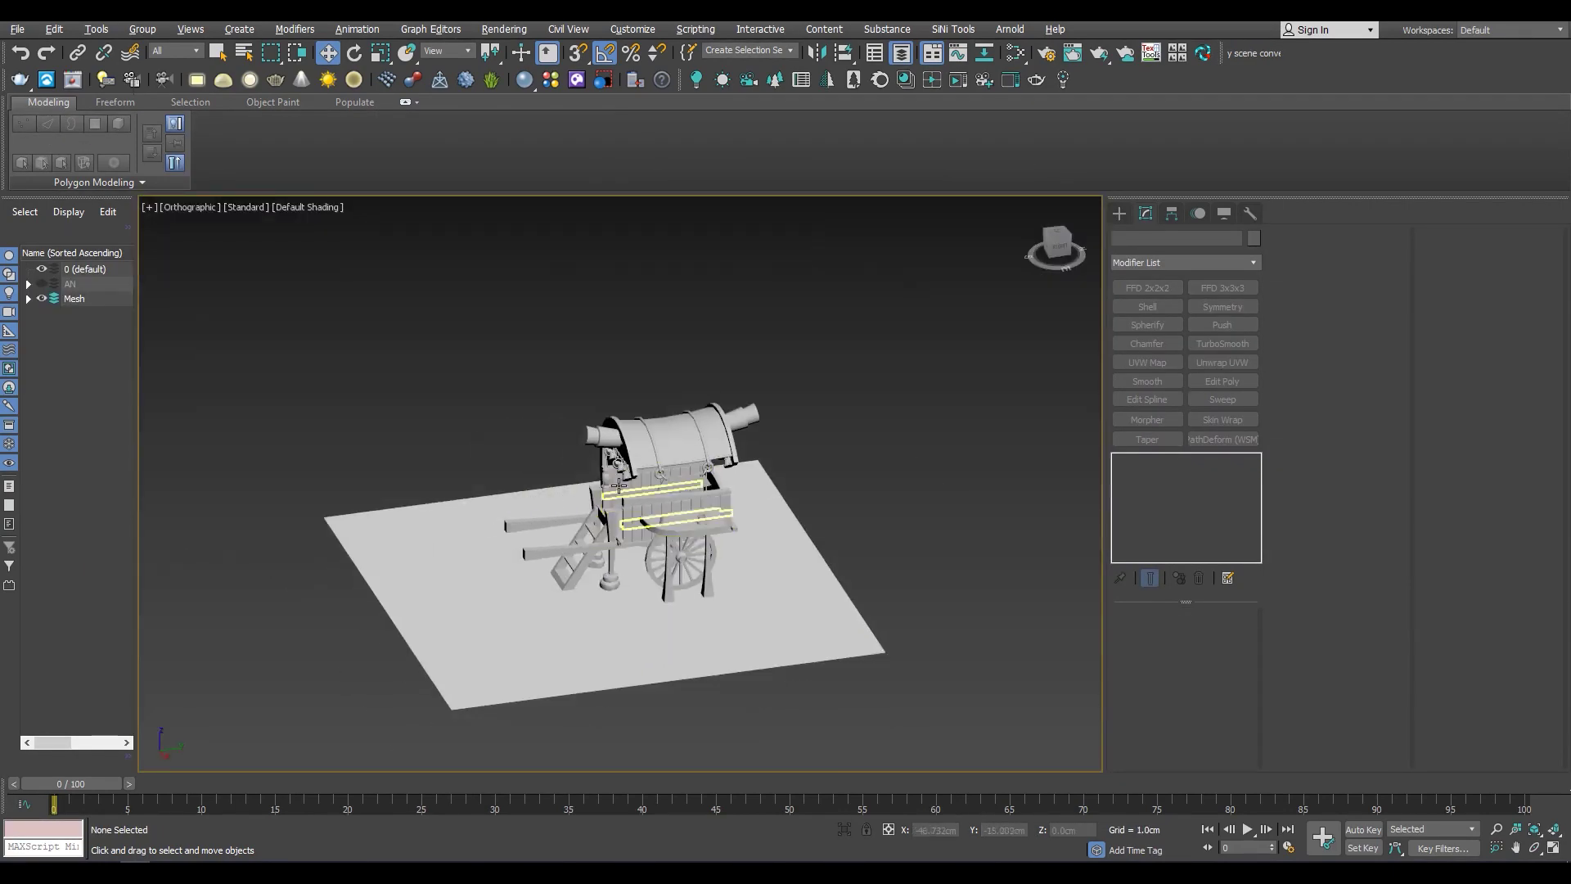
scroll(621, 384, "up", 8)
scroll(621, 386, "up", 2)
left_click(646, 343)
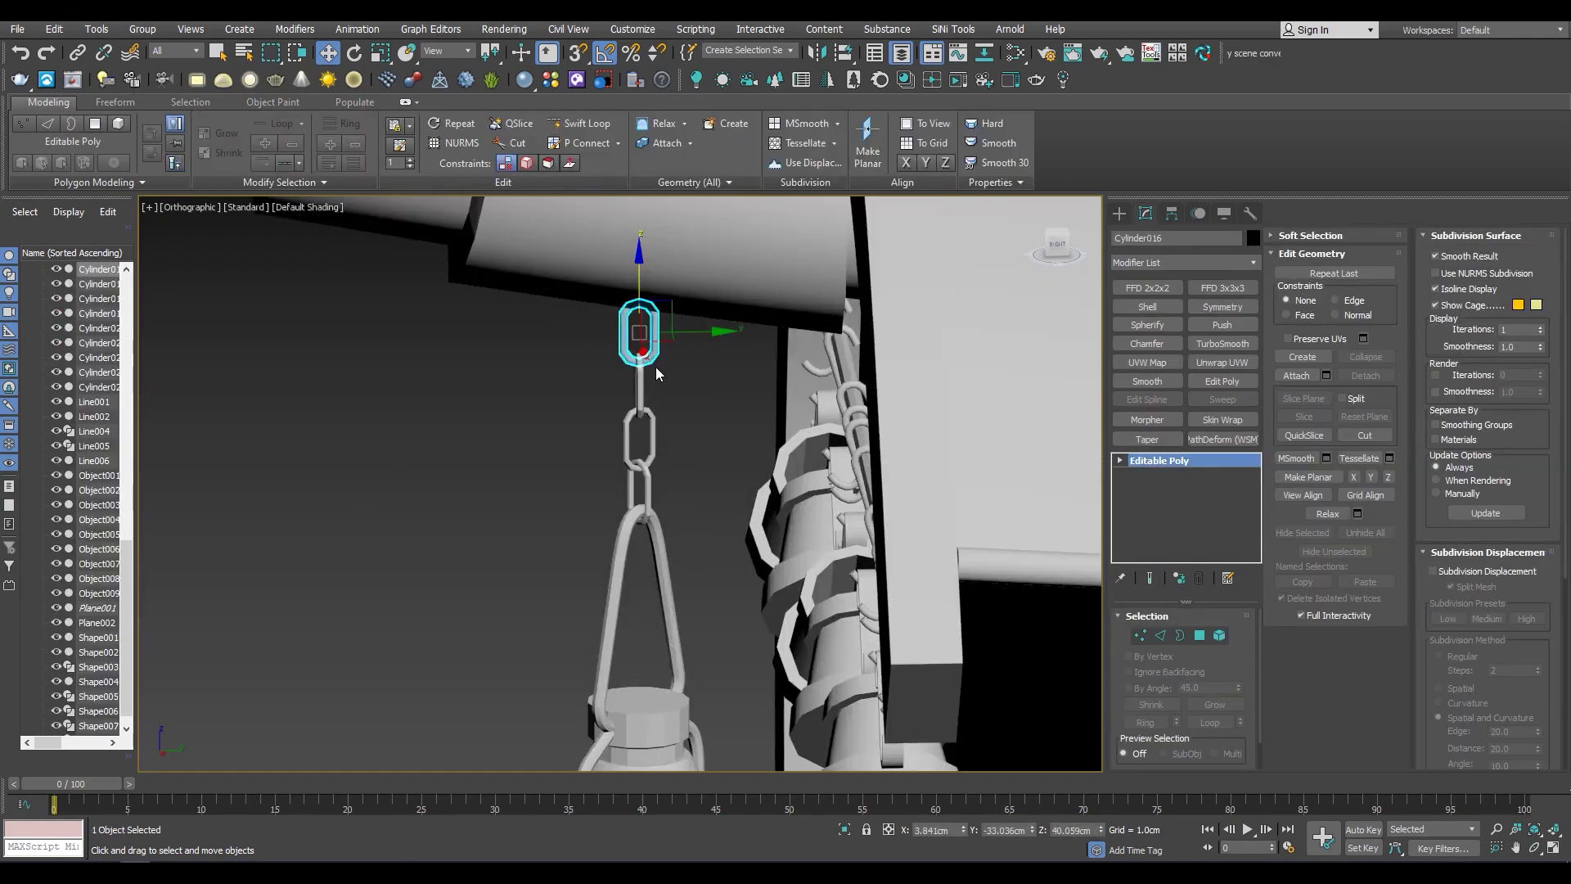
scroll(656, 409, "down", 3)
scroll(656, 454, "up", 3)
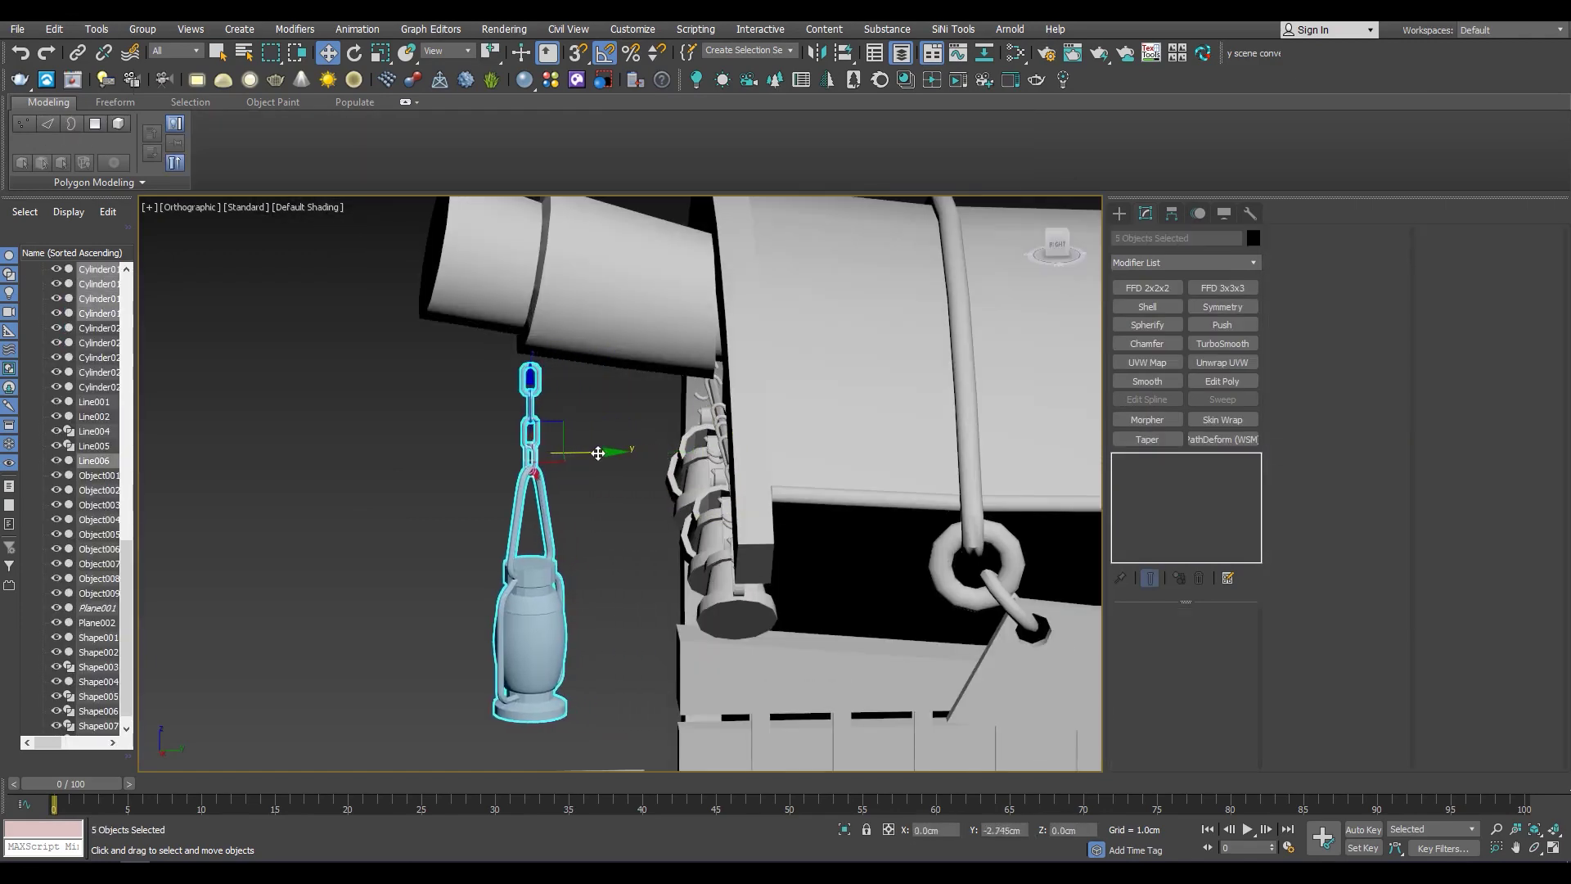
scroll(554, 452, "up", 2)
key("F4")
middle_click_drag(550, 379, 494, 512, "alt")
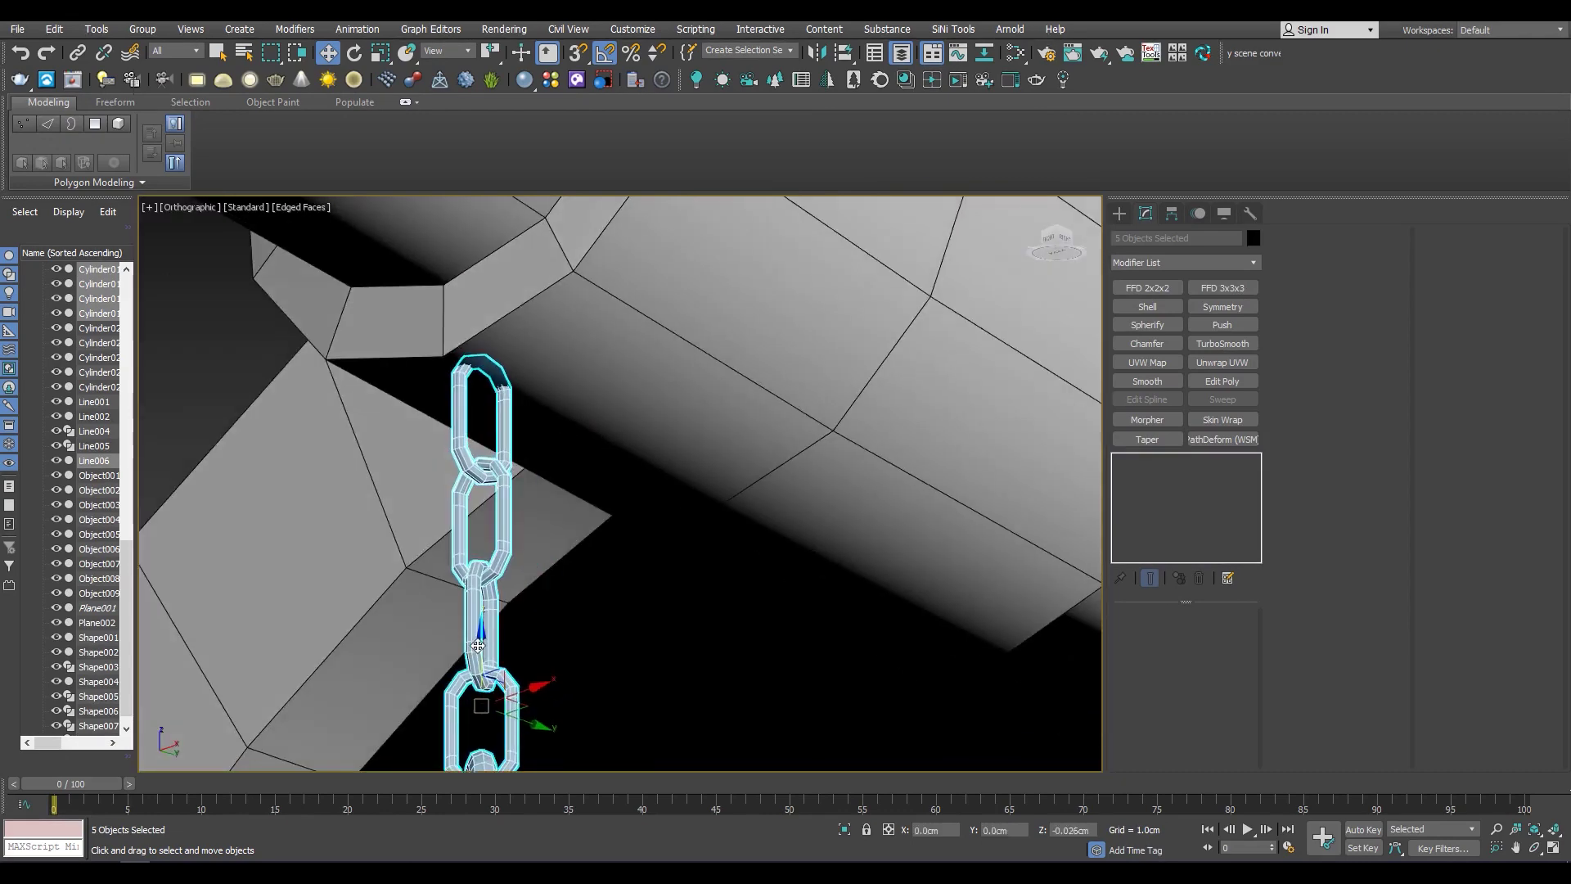
mouse_move(478, 646)
middle_mouse_down("alt")
mouse_move(420, 649)
mouse_move(577, 704)
middle_mouse_up("alt")
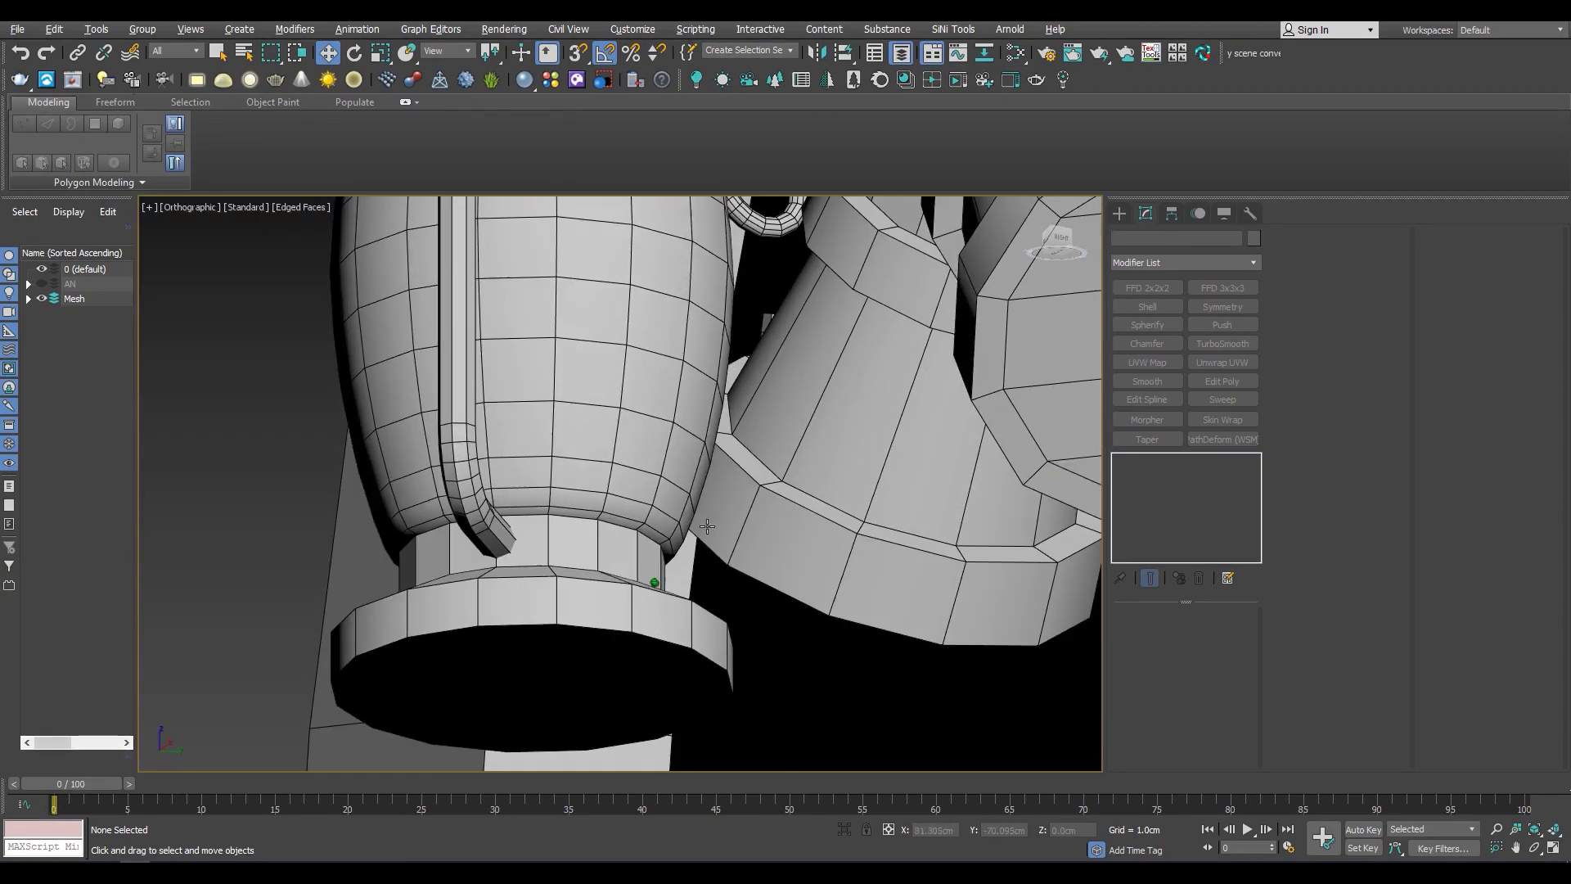
left_click(592, 685)
key("4")
left_click(528, 622)
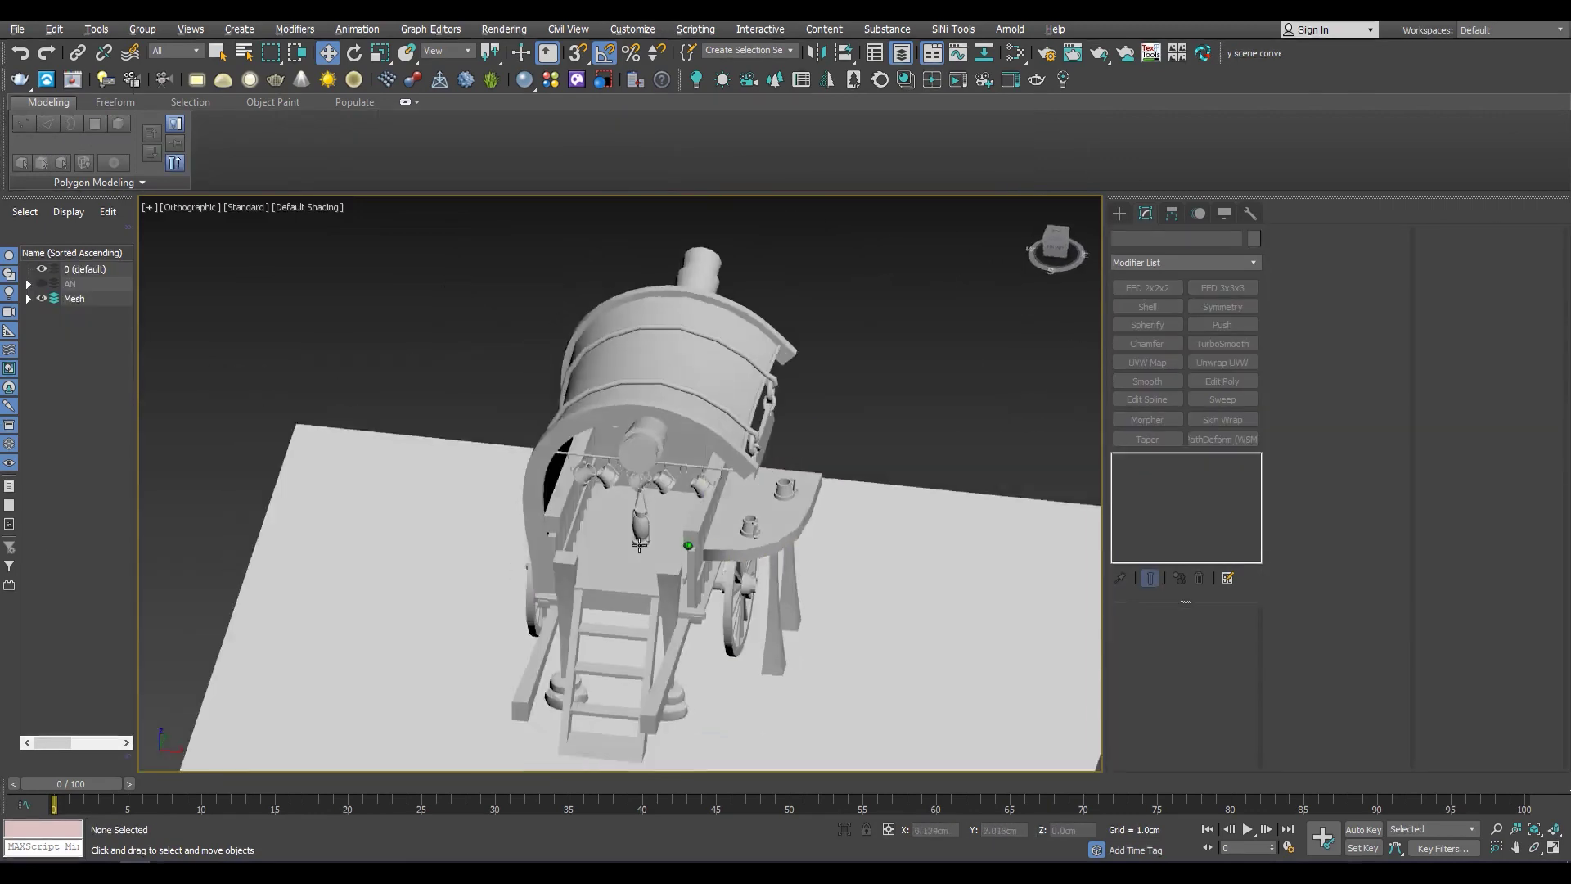
scroll(630, 442, "up", 8)
key("F4")
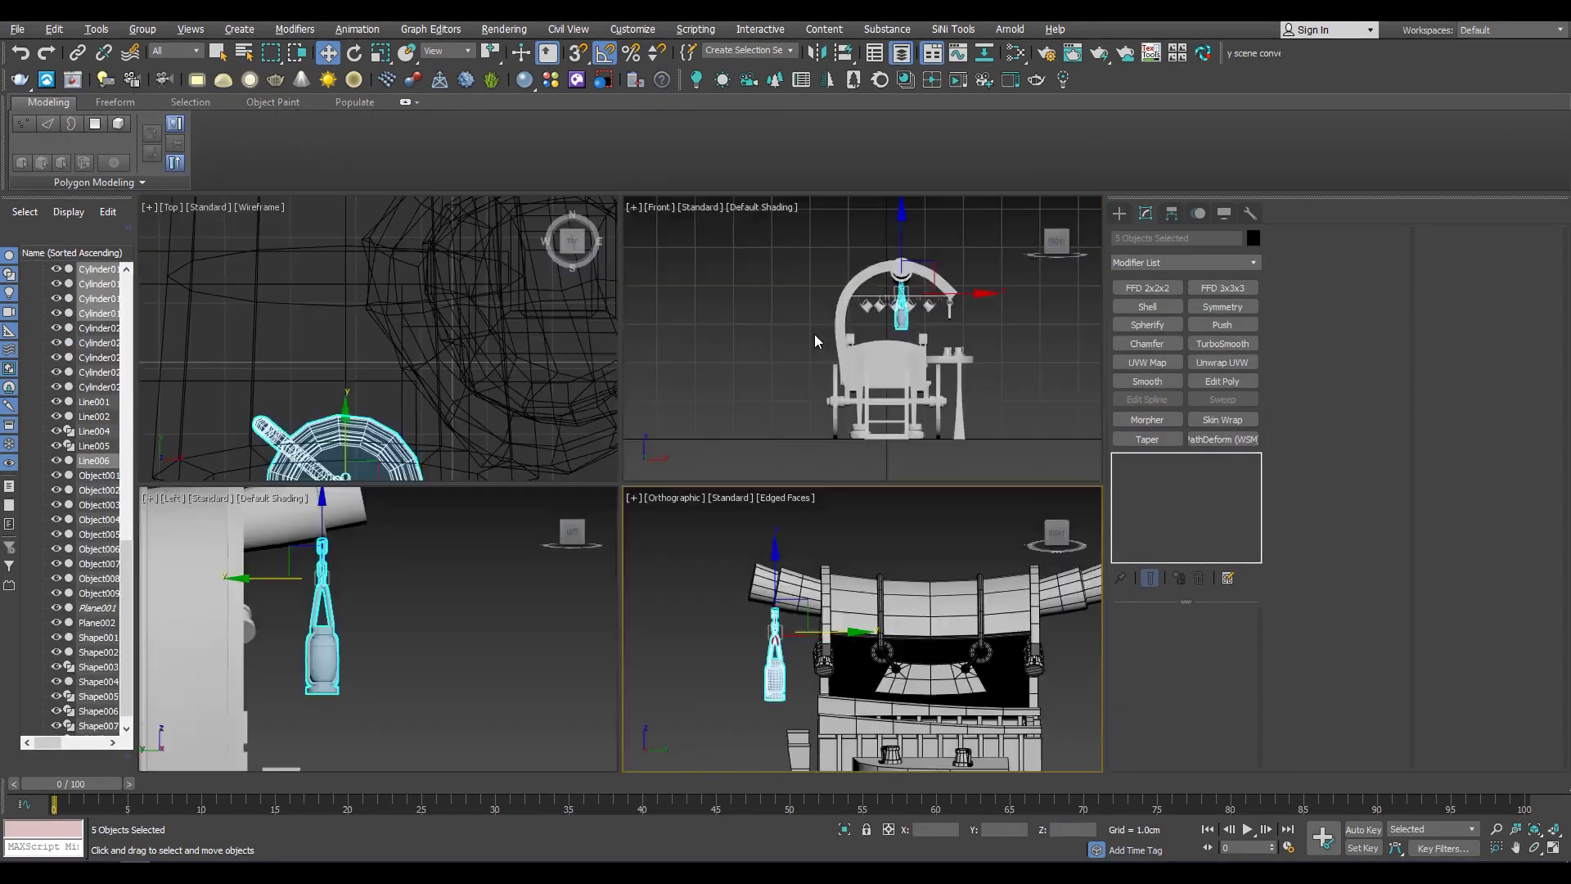
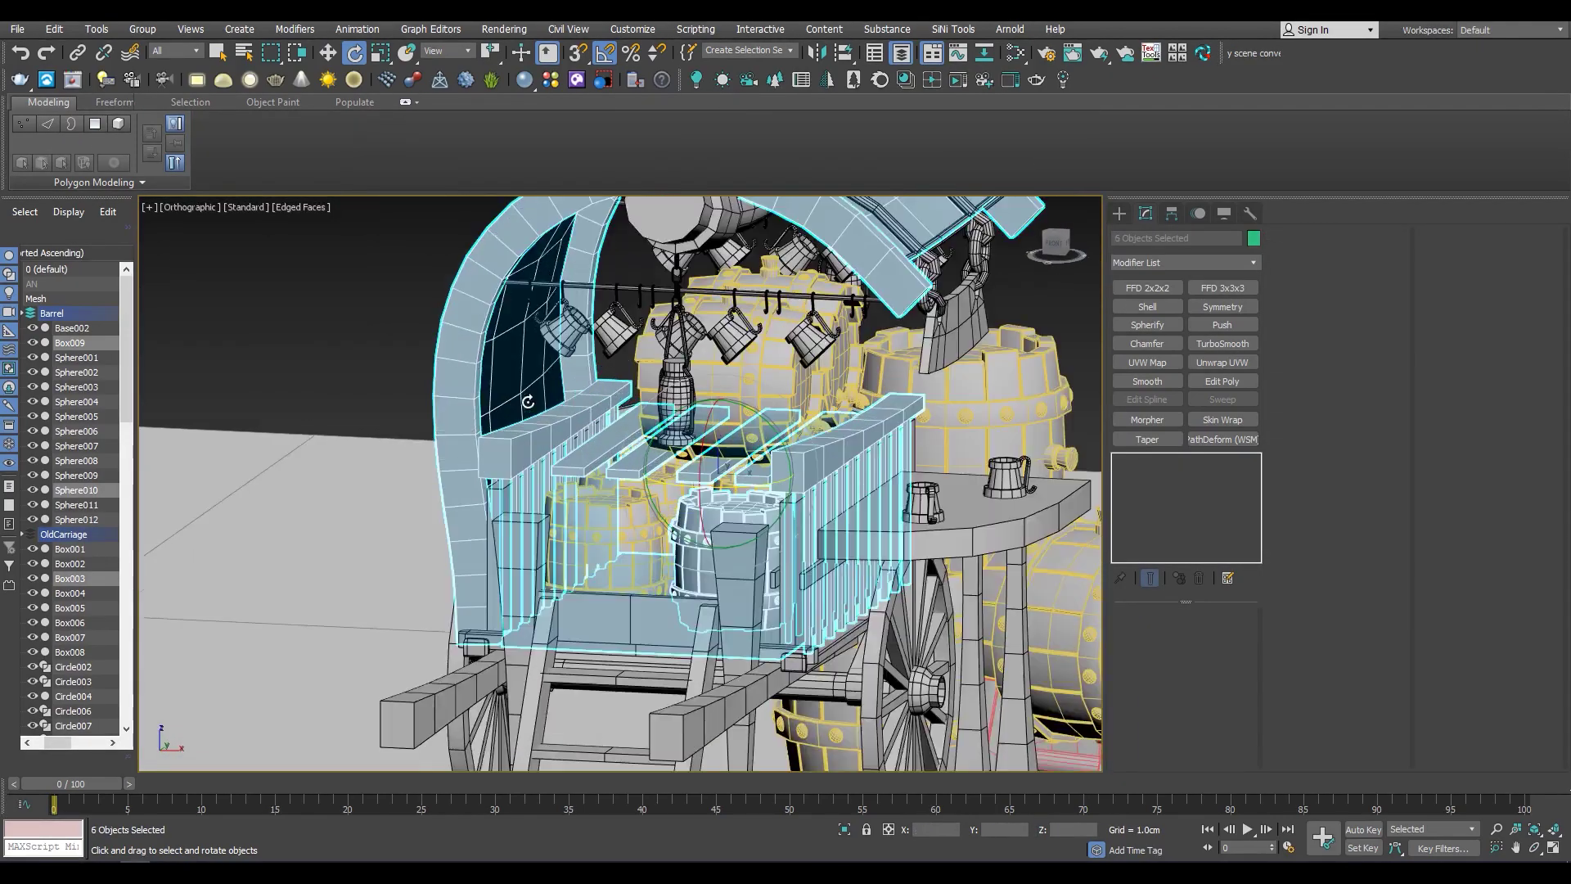
Tilt the selected planks down to 60° and prepare to edit their vertices in front view
middle_click_drag(528, 402, 683, 413, "alt")
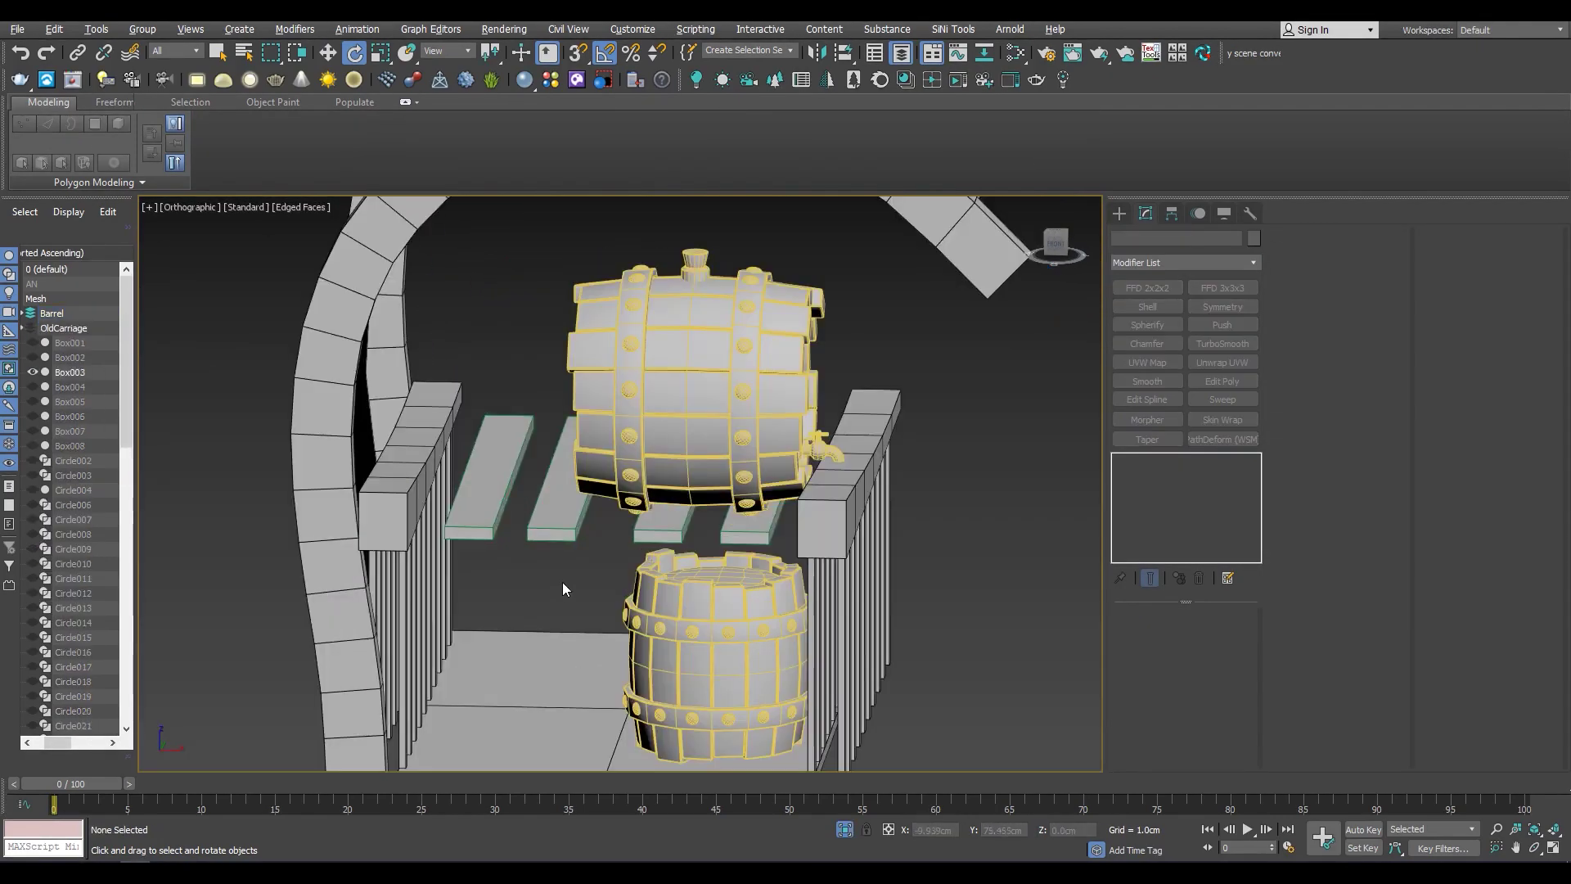
left_click_drag(621, 464, 627, 540)
key("f")
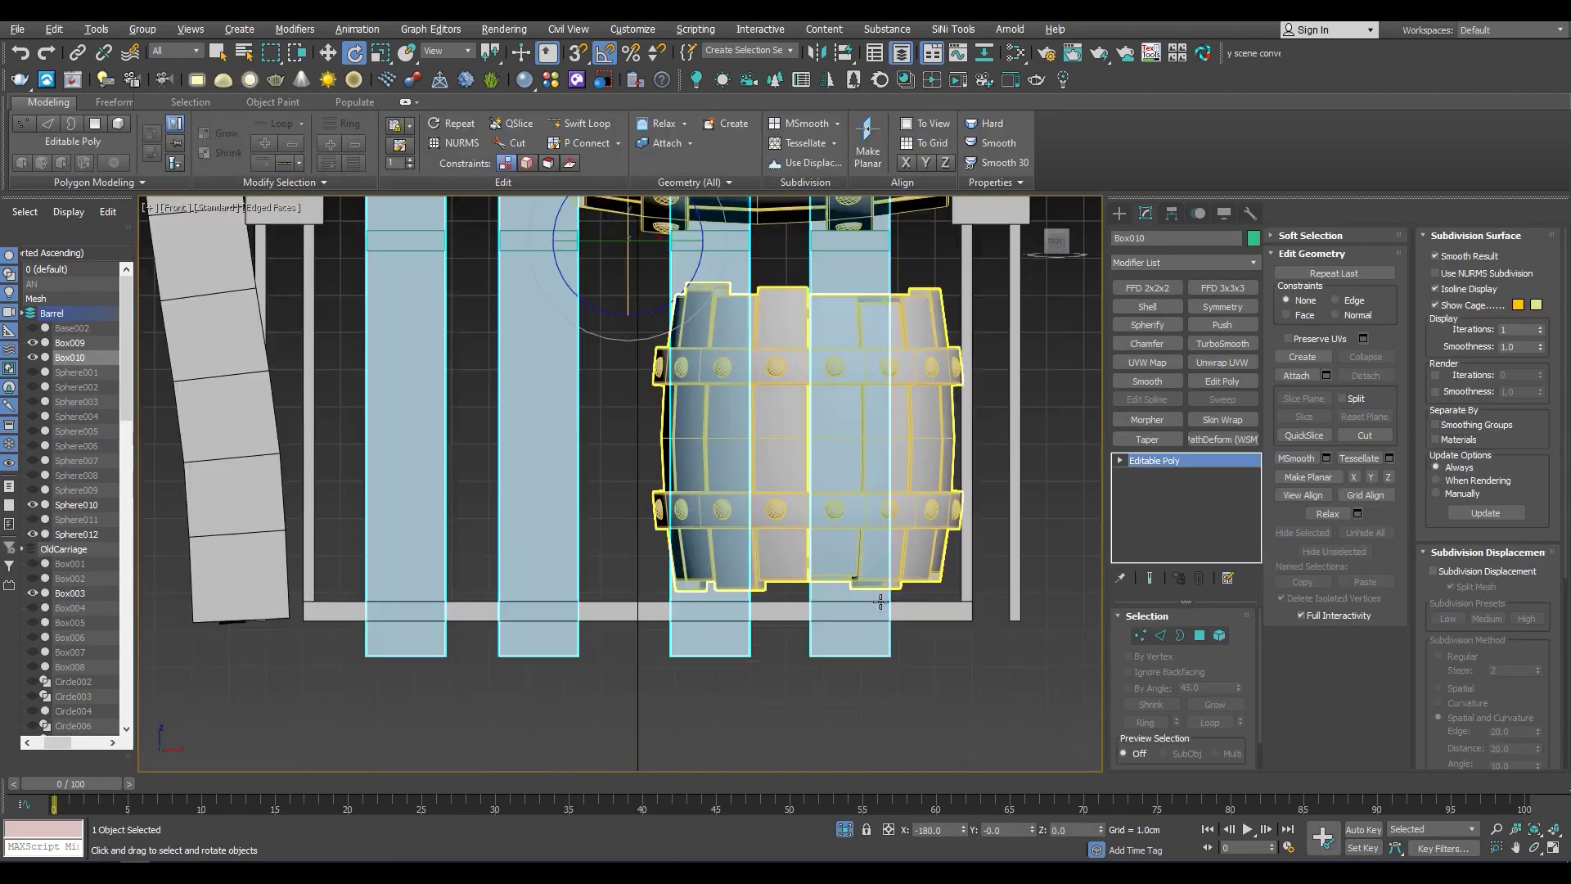
key("1")
key("w")
Snap the plank bottom and top end vertices so they rest on the bar
scroll(703, 607, "up", 4)
left_click_drag(477, 507, 478, 479)
middle_click_drag(478, 479, 658, 479)
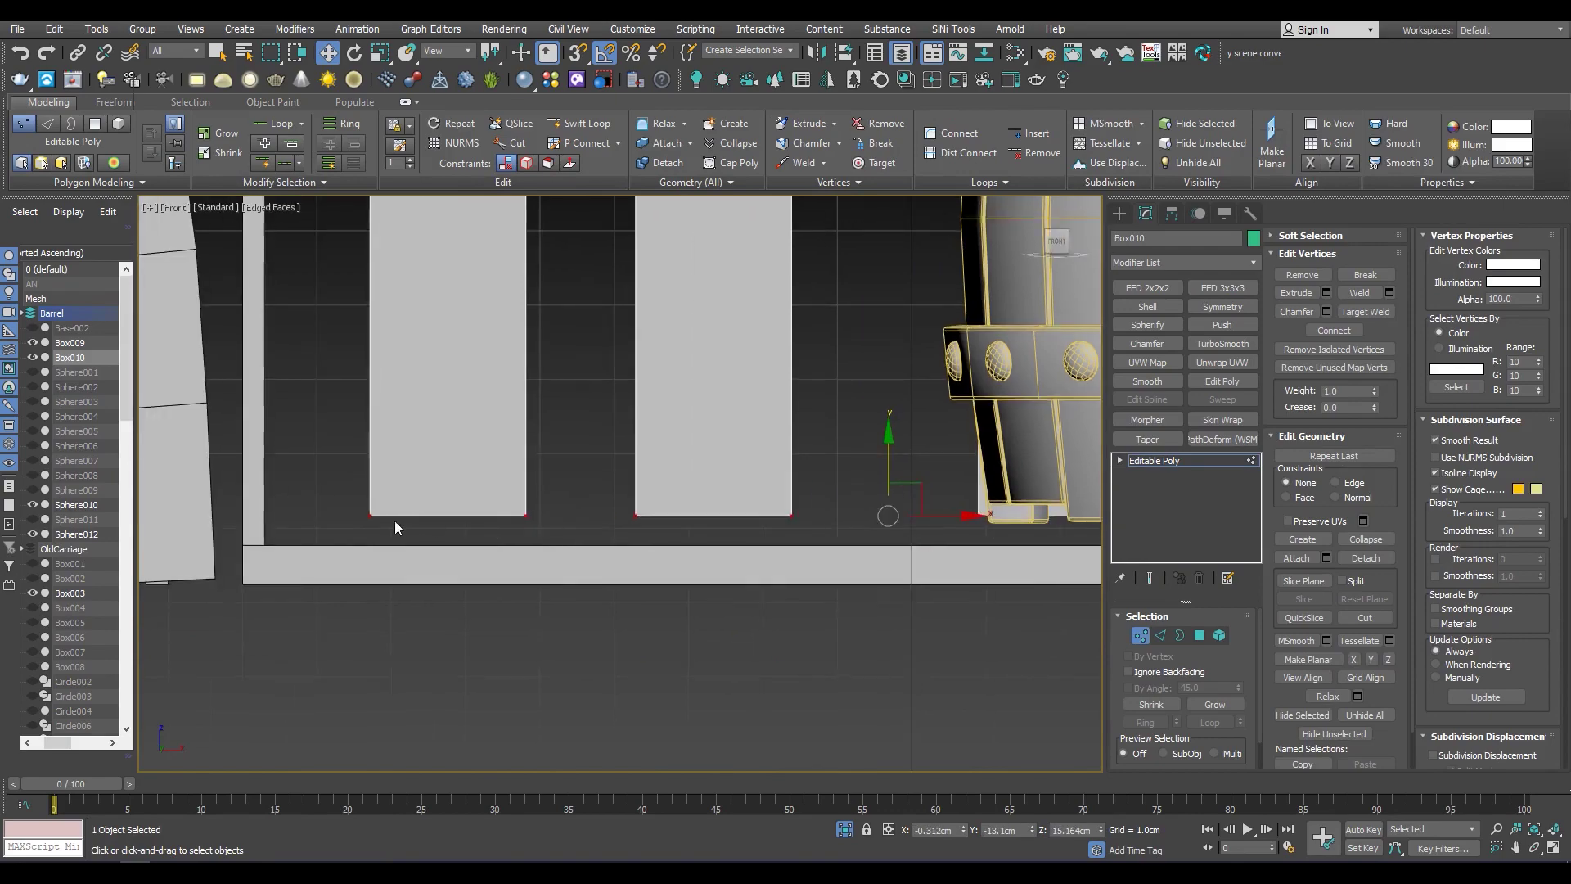
left_click_drag(253, 543, 495, 588)
scroll(495, 588, "down", 5)
scroll(528, 363, "up", 3)
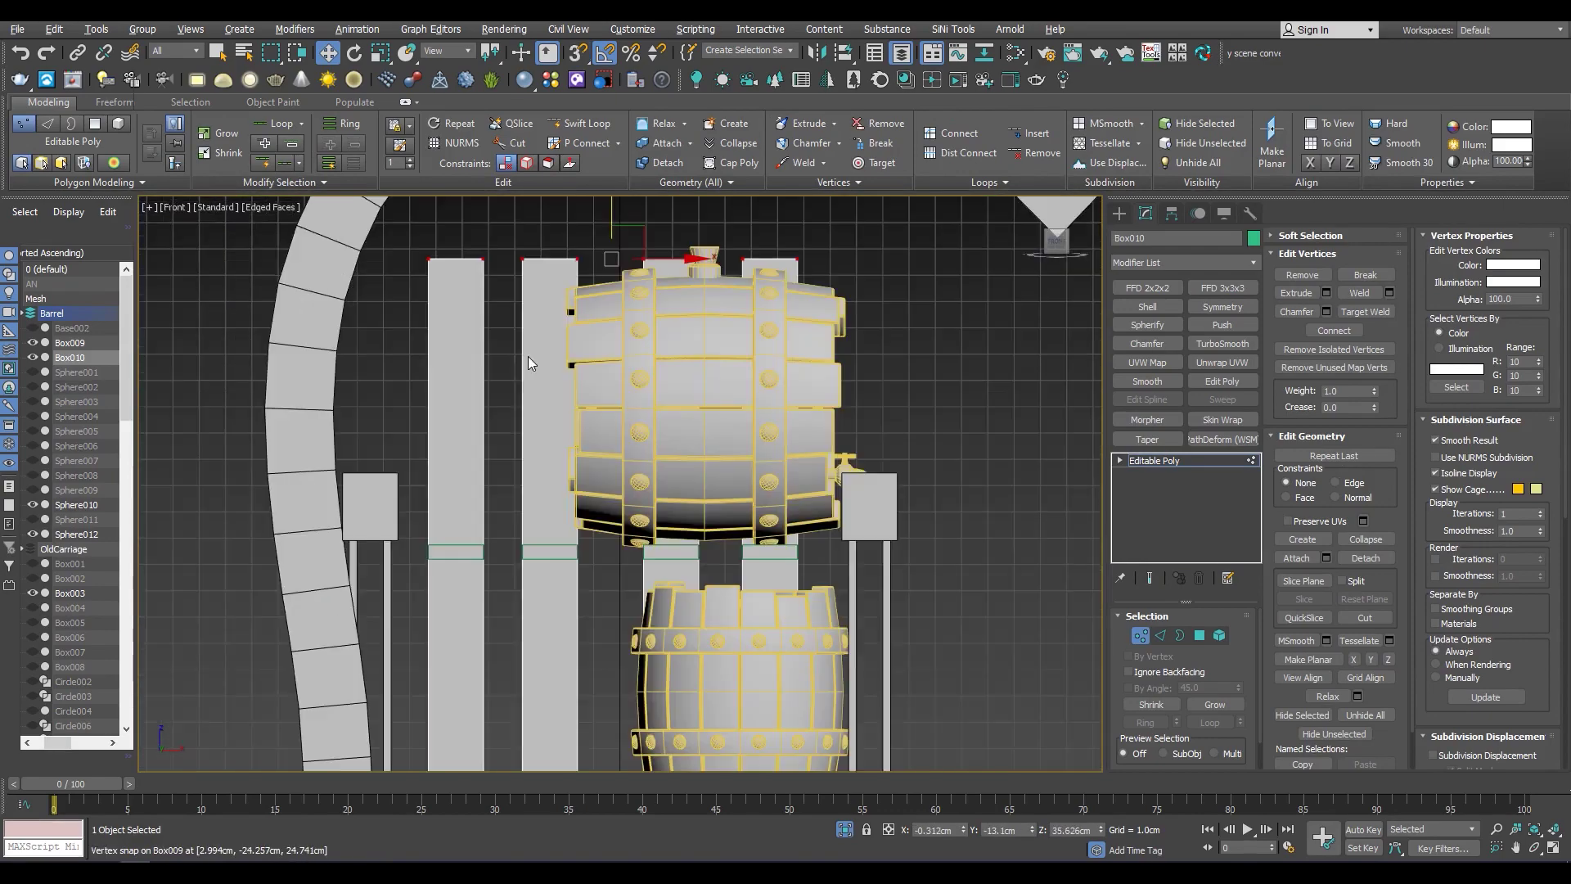
left_click_drag(581, 266, 581, 583)
scroll(433, 591, "up", 4)
Exit vertex editing, review the whole cart and barrels, and select the plank group
key("alt+w")
key("alt+w")
middle_click_drag(458, 519, 765, 559, "alt")
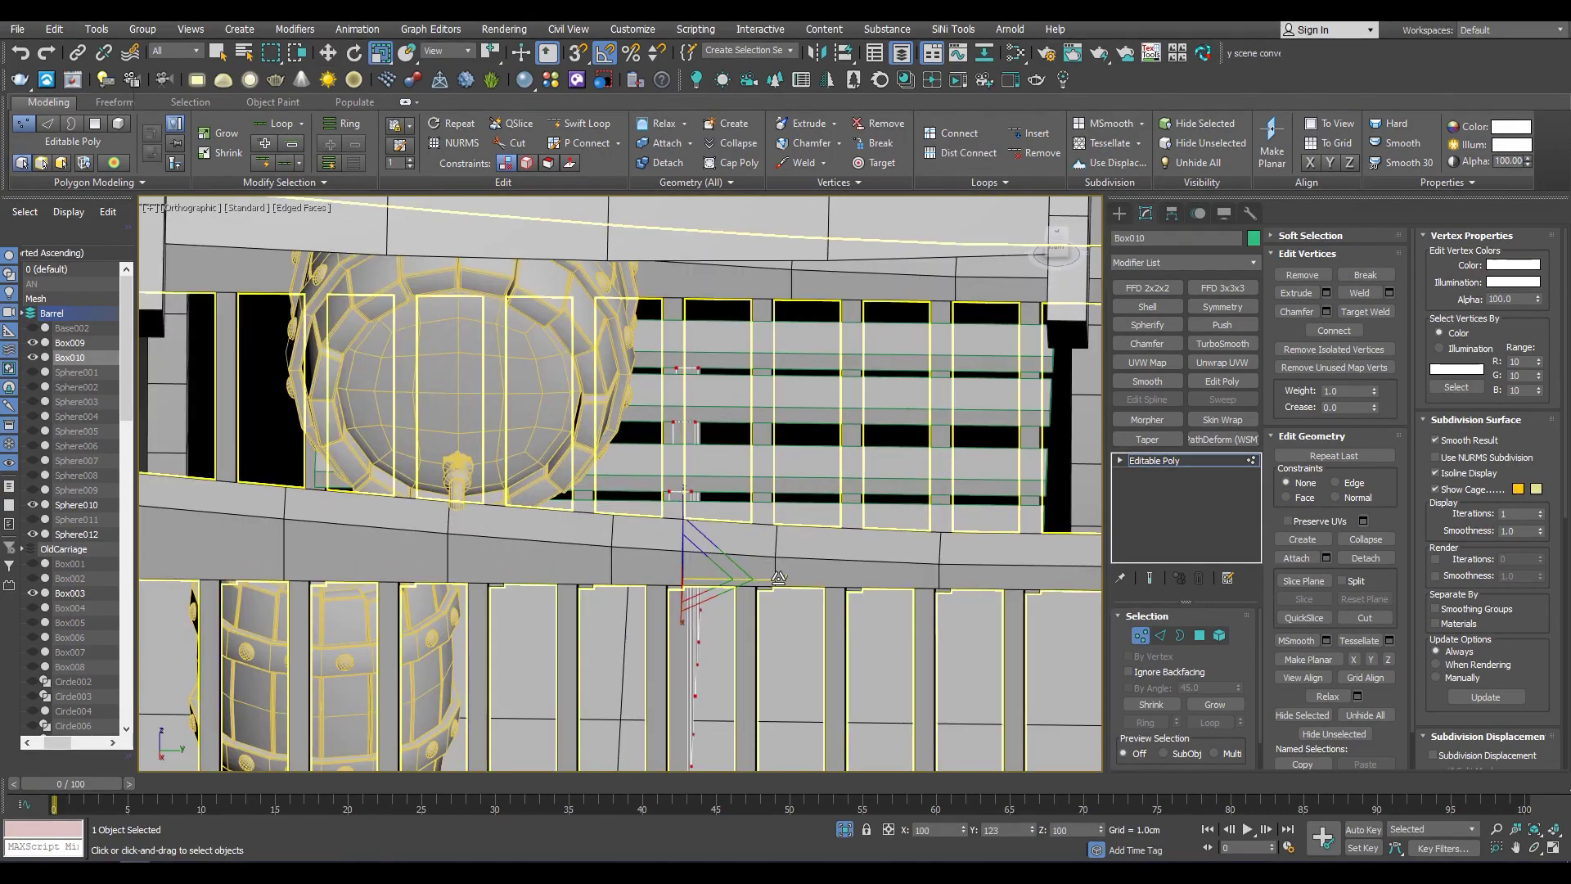
key("1")
scroll(622, 483, "down", 5)
mouse_move(622, 483)
middle_mouse_down("alt")
mouse_move(755, 547)
mouse_move(732, 564)
middle_mouse_up("alt")
left_click(755, 546)
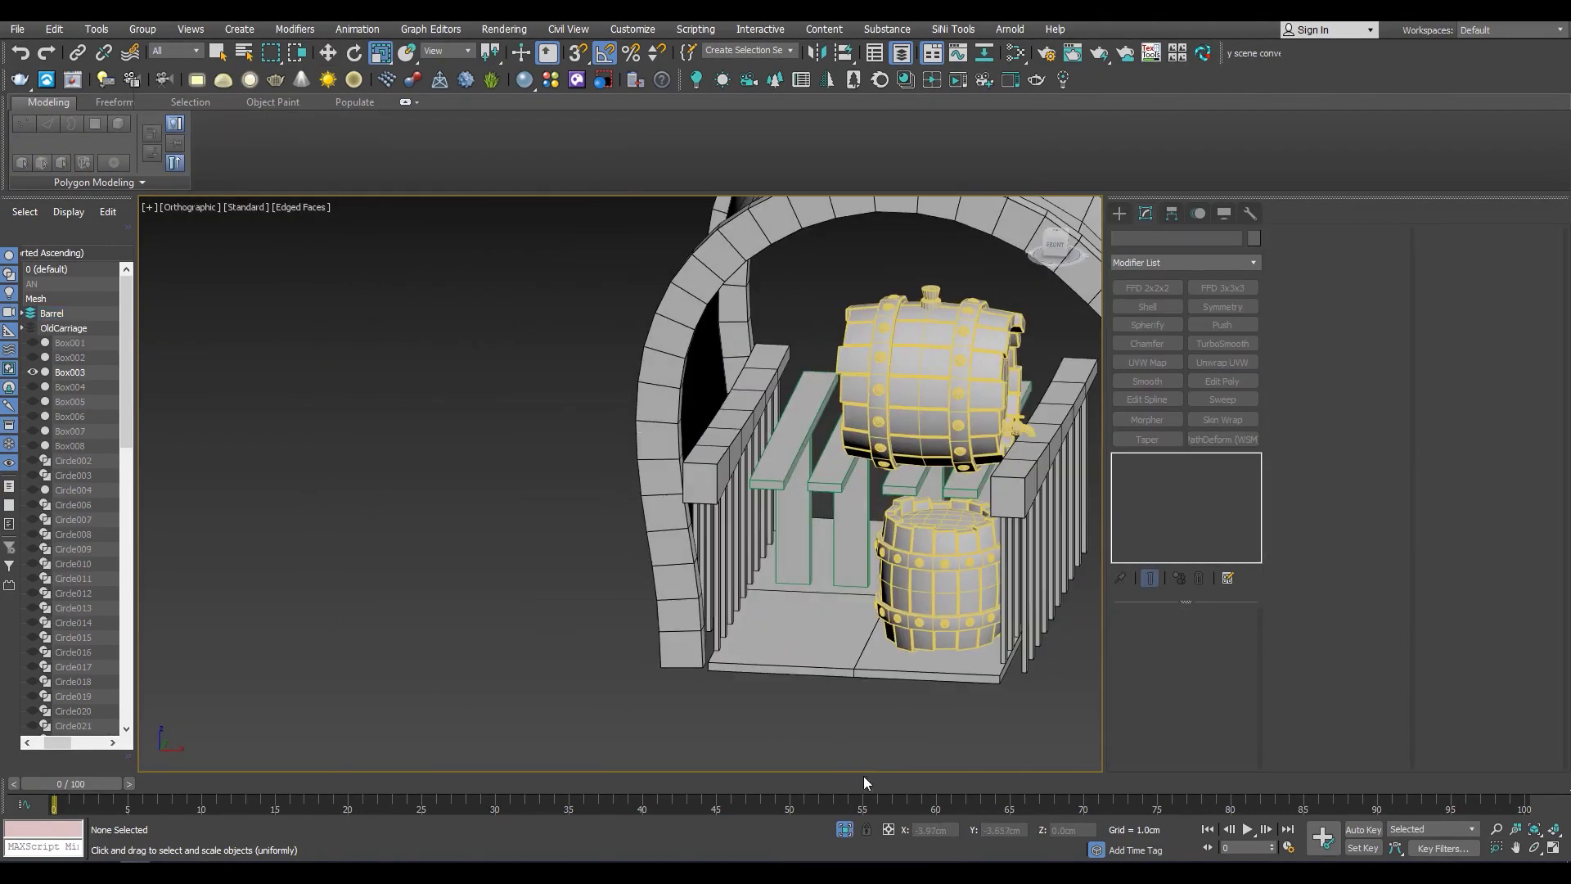
Frame the planks and select the upright plank Box010 for moving
key("ctrl+a")
scroll(732, 565, "down", 3)
scroll(708, 580, "up", 8)
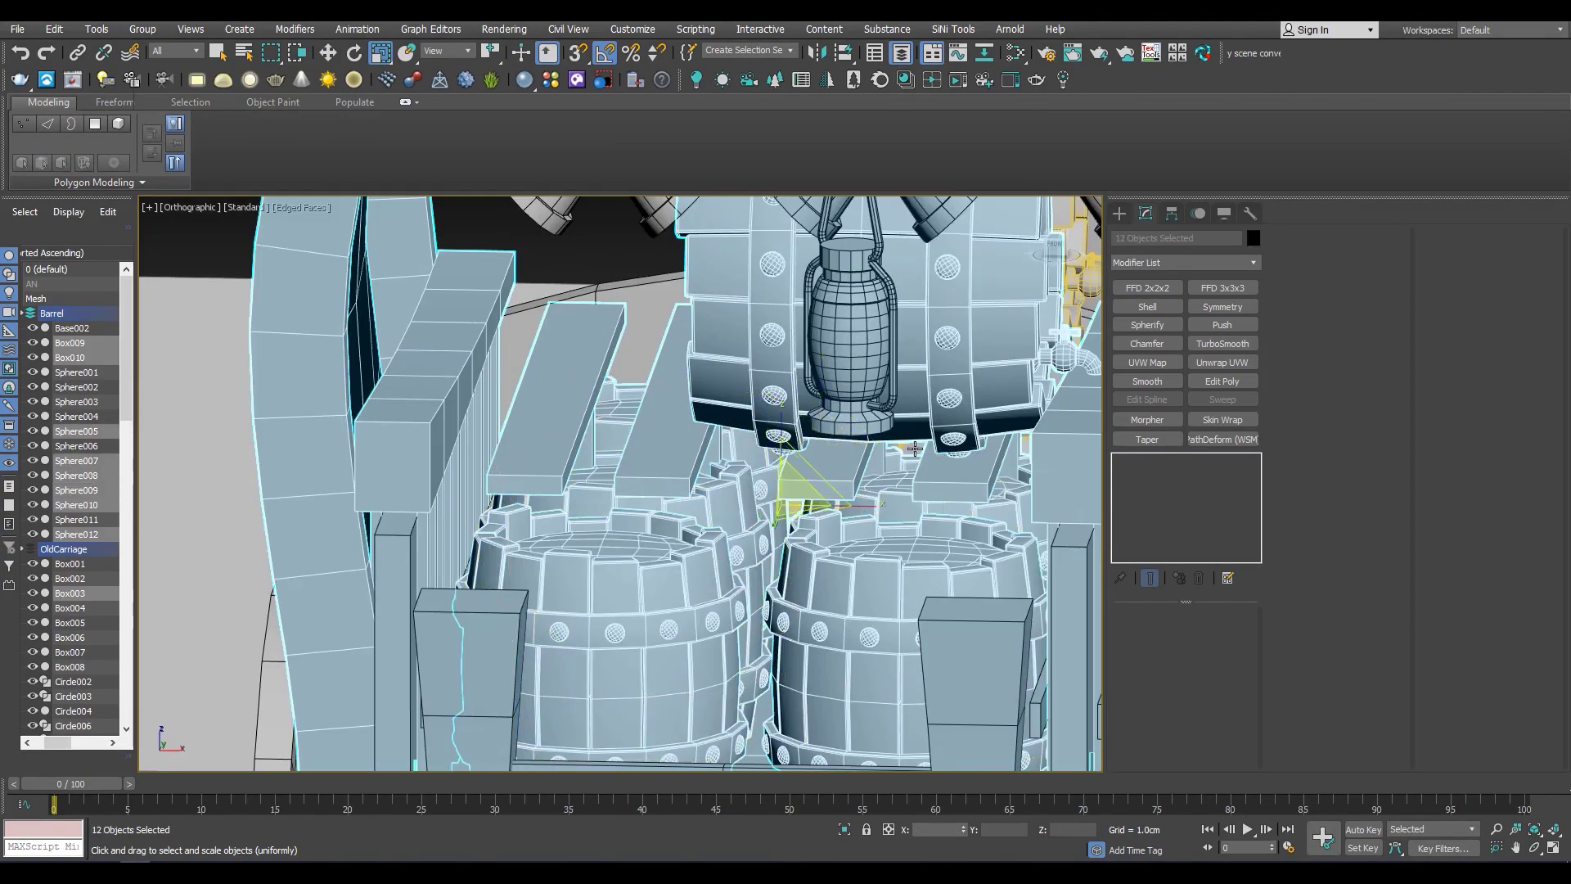
scroll(933, 524, "down", 5)
left_click(954, 596)
scroll(954, 596, "up", 5)
mouse_move(954, 596)
middle_mouse_down("alt")
mouse_move(737, 556)
mouse_move(628, 590)
middle_mouse_up("alt")
scroll(619, 538, "up", 3)
left_click(717, 564)
scroll(628, 589, "up", 3)
key("w")
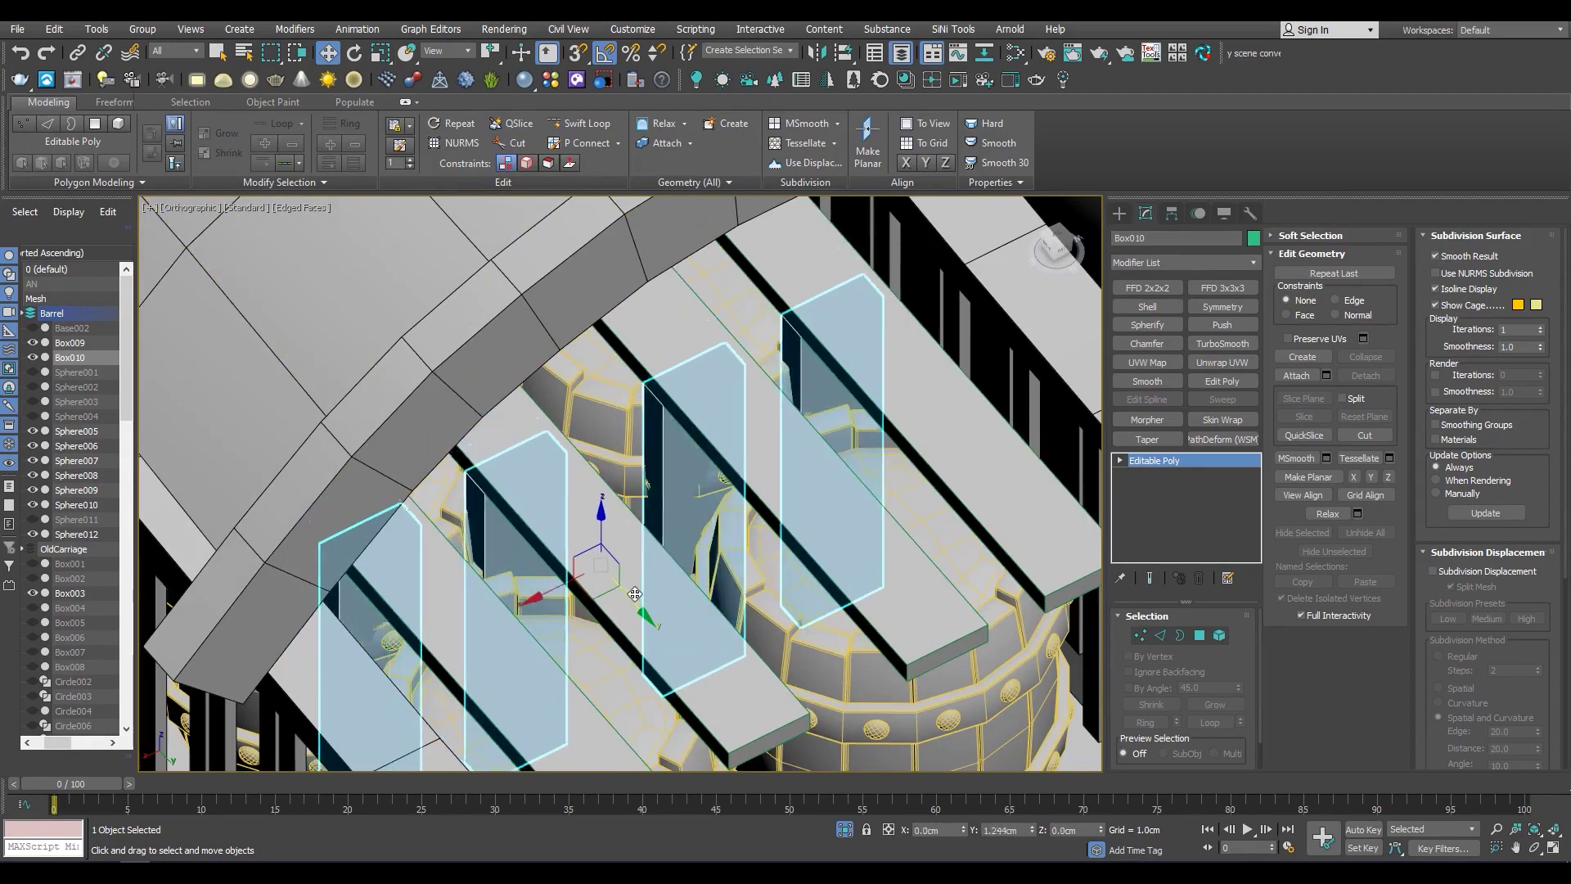
scroll(655, 611, "down", 5)
mouse_move(656, 611)
middle_mouse_down("alt")
mouse_move(759, 475)
mouse_move(536, 516)
middle_mouse_up("alt")
scroll(758, 474, "up", 3)
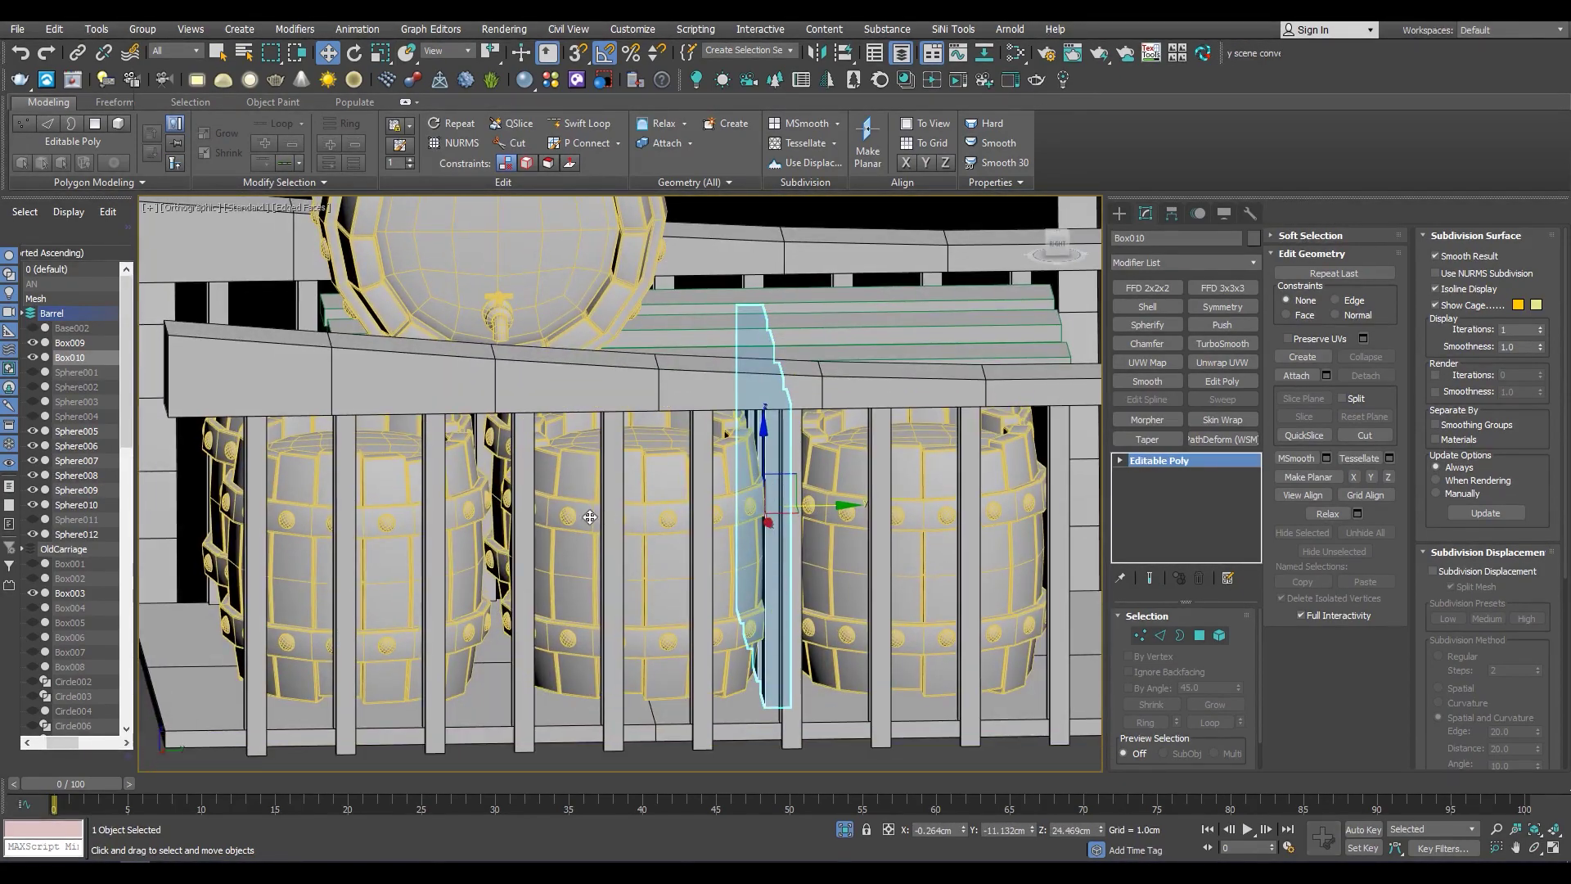
Clone Box010 beside itself as Box011 and add Box009 to the selection
left_click_drag(540, 514, 544, 516, "shift")
middle_click_drag(459, 446, 585, 431, "alt")
scroll(594, 426, "up", 3)
scroll(594, 425, "up", 3)
key("5")
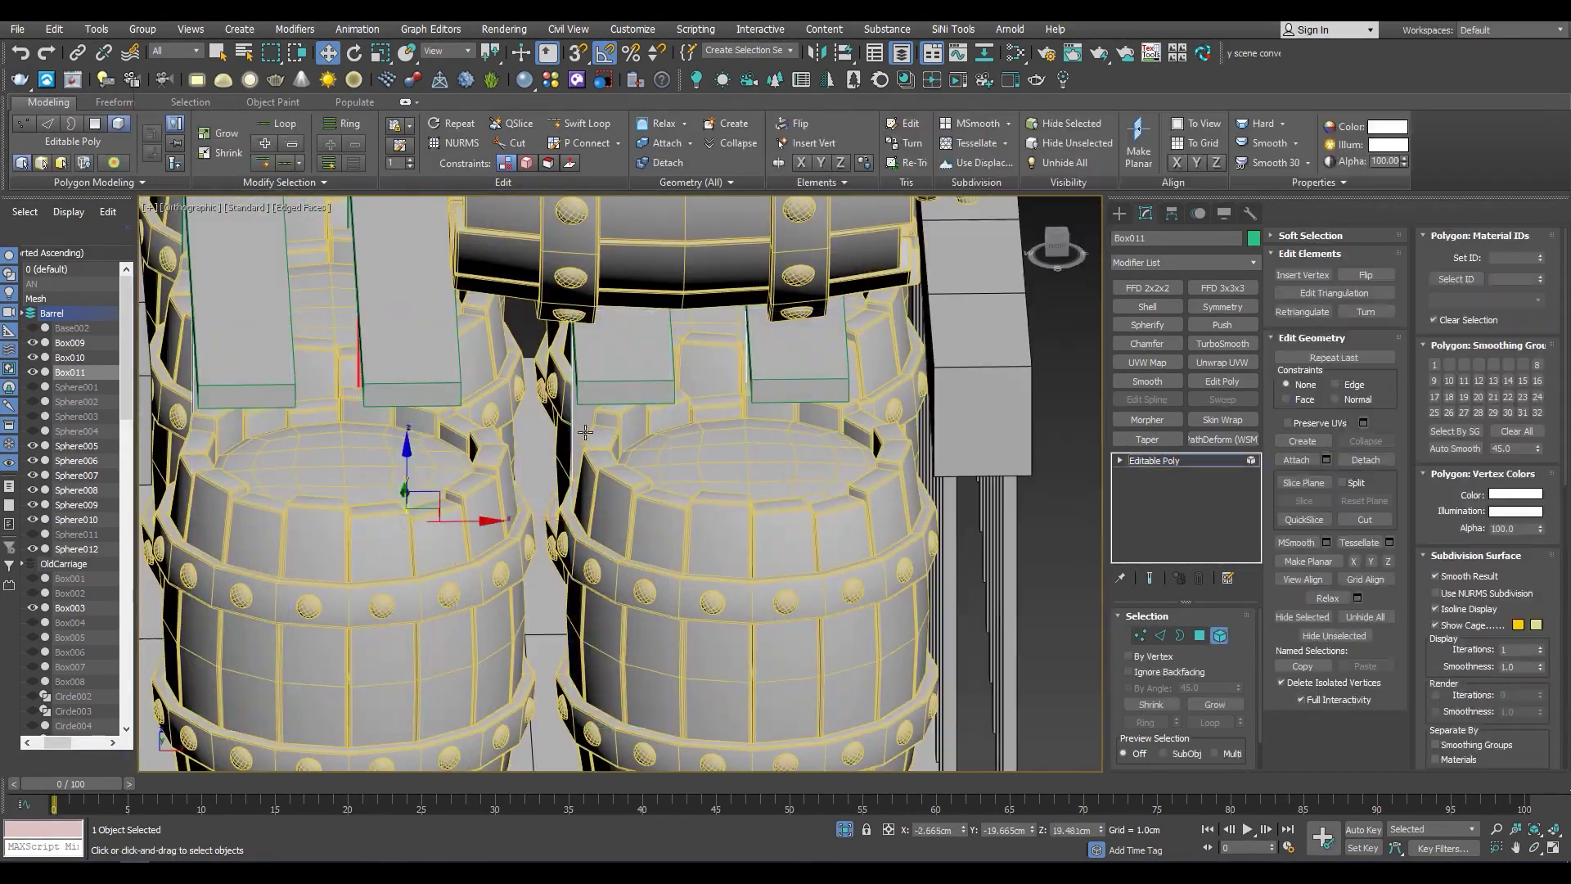
scroll(663, 514, "down", 4)
key("5")
left_click(695, 458, "ctrl")
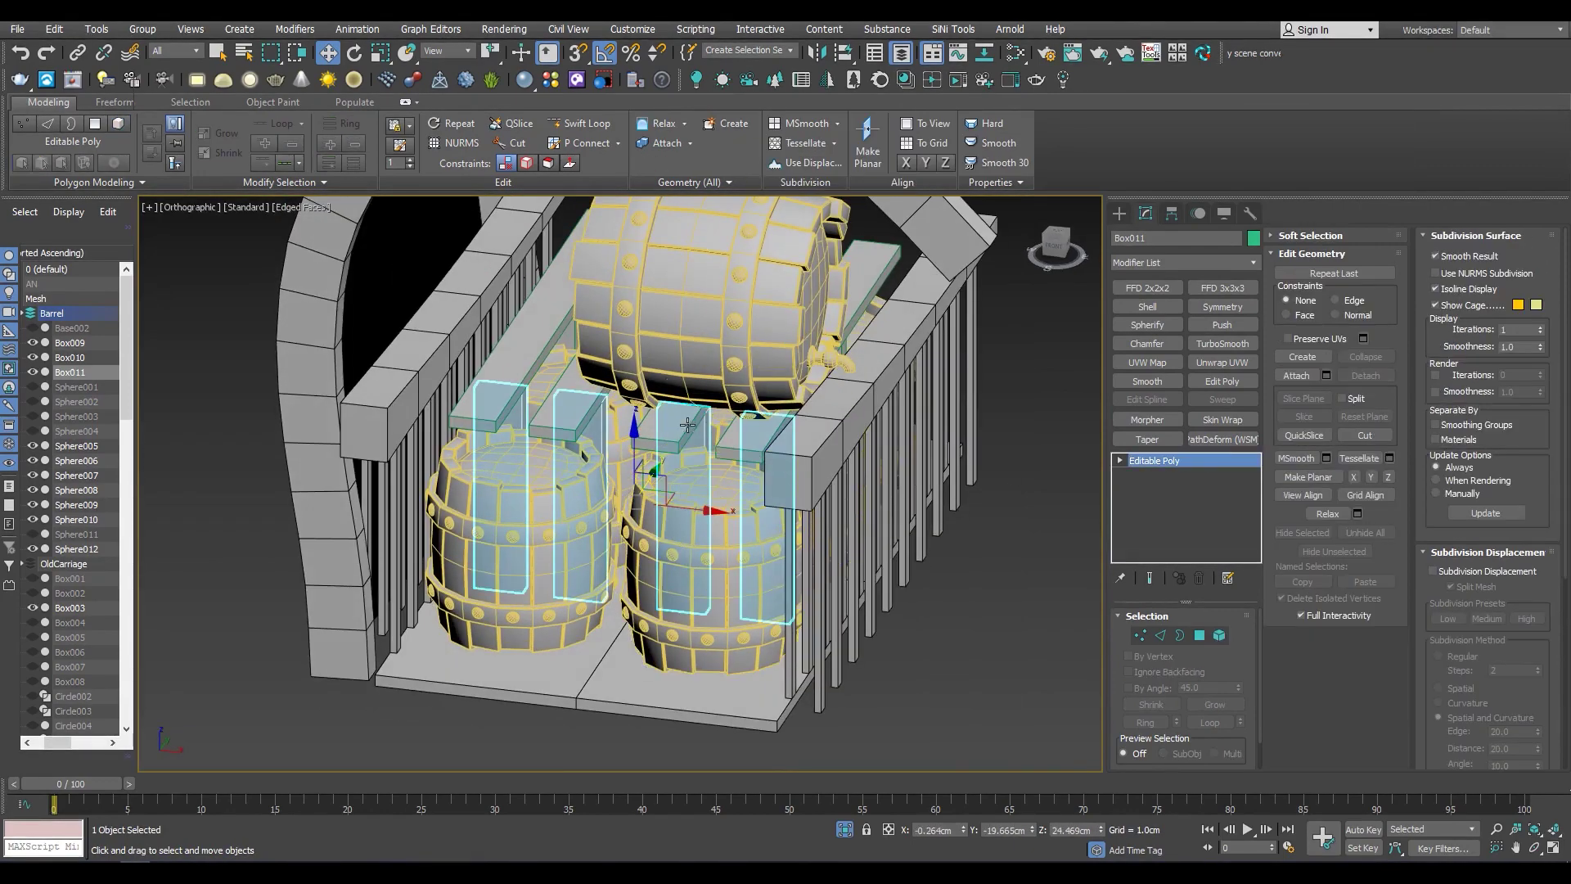
scroll(714, 438, "up", 3)
mouse_move(714, 439)
middle_mouse_down("alt")
mouse_move(803, 504)
mouse_move(611, 434)
mouse_move(607, 395)
mouse_move(1001, 685)
mouse_move(669, 556)
middle_mouse_up("alt")
Isolate the boards and legs, then select board Box009
key("alt+q")
left_click(1002, 685)
left_click(849, 834)
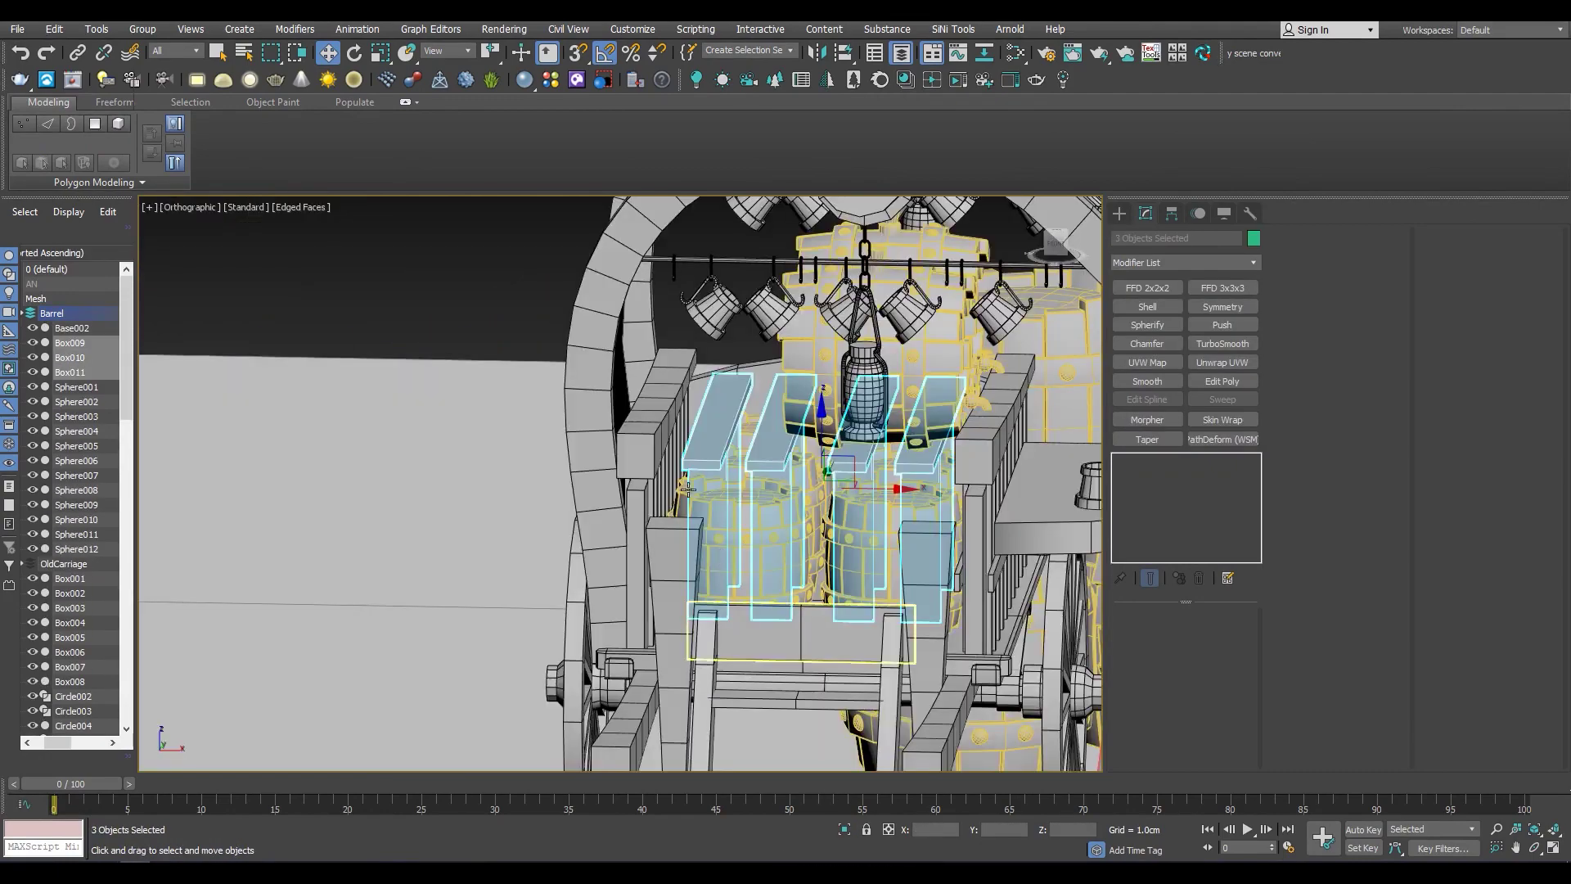
scroll(869, 502, "up", 4)
mouse_move(851, 491)
middle_mouse_down("alt")
mouse_move(869, 502)
mouse_move(715, 376)
mouse_move(720, 473)
mouse_move(695, 459)
middle_mouse_up("alt")
key("alt+q")
left_click(716, 376)
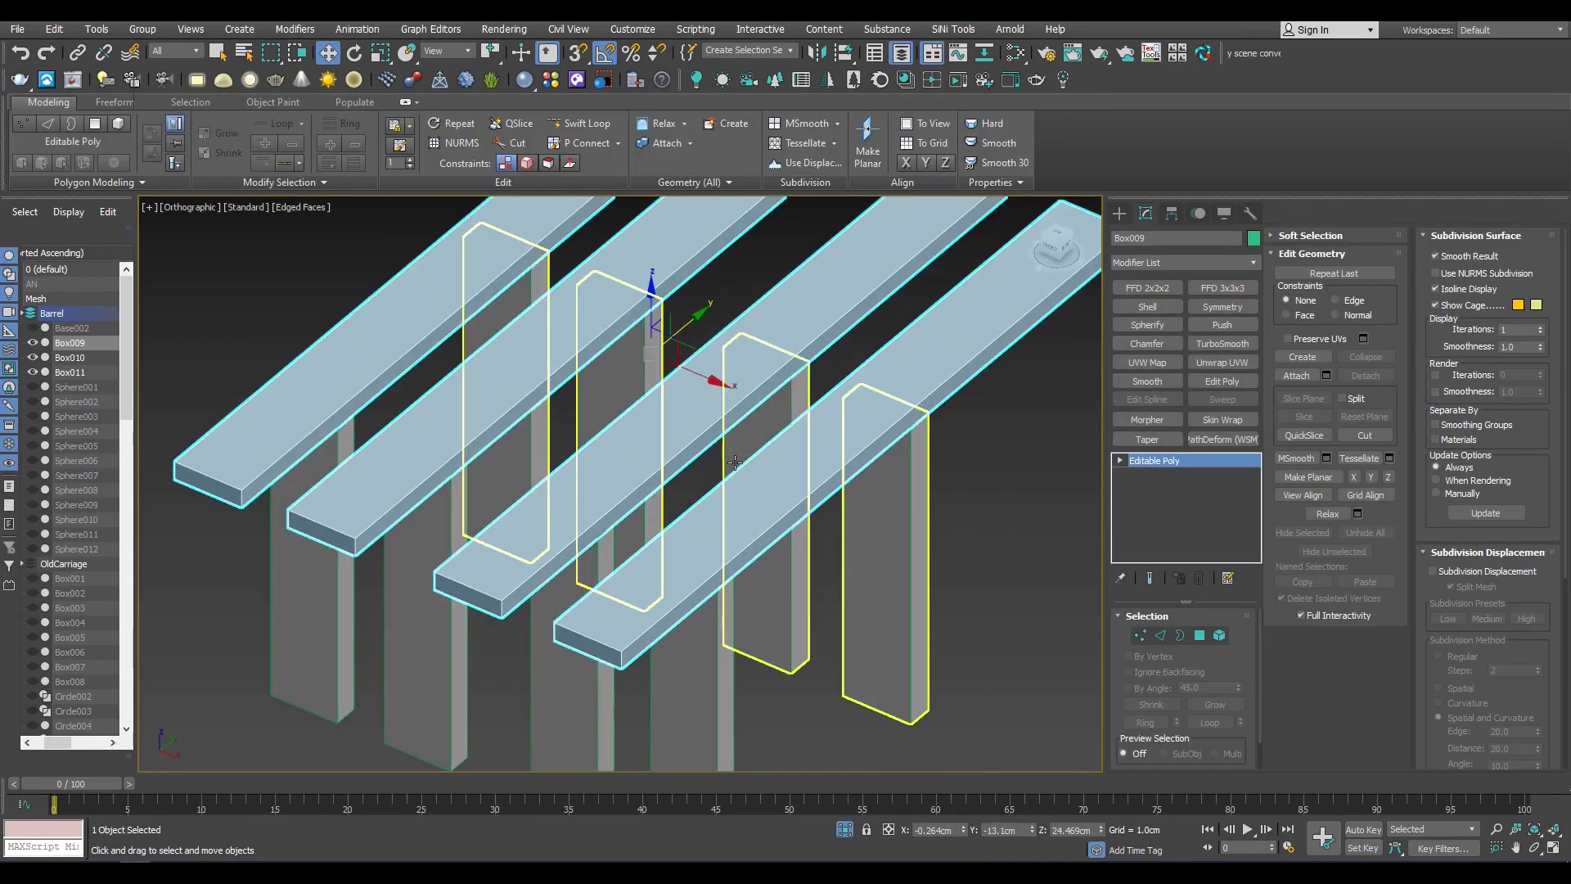
Shift-rotate Box009 by 90° to clone a crossing set of boards
key("e")
left_click_drag(736, 385, 768, 425, "shift")
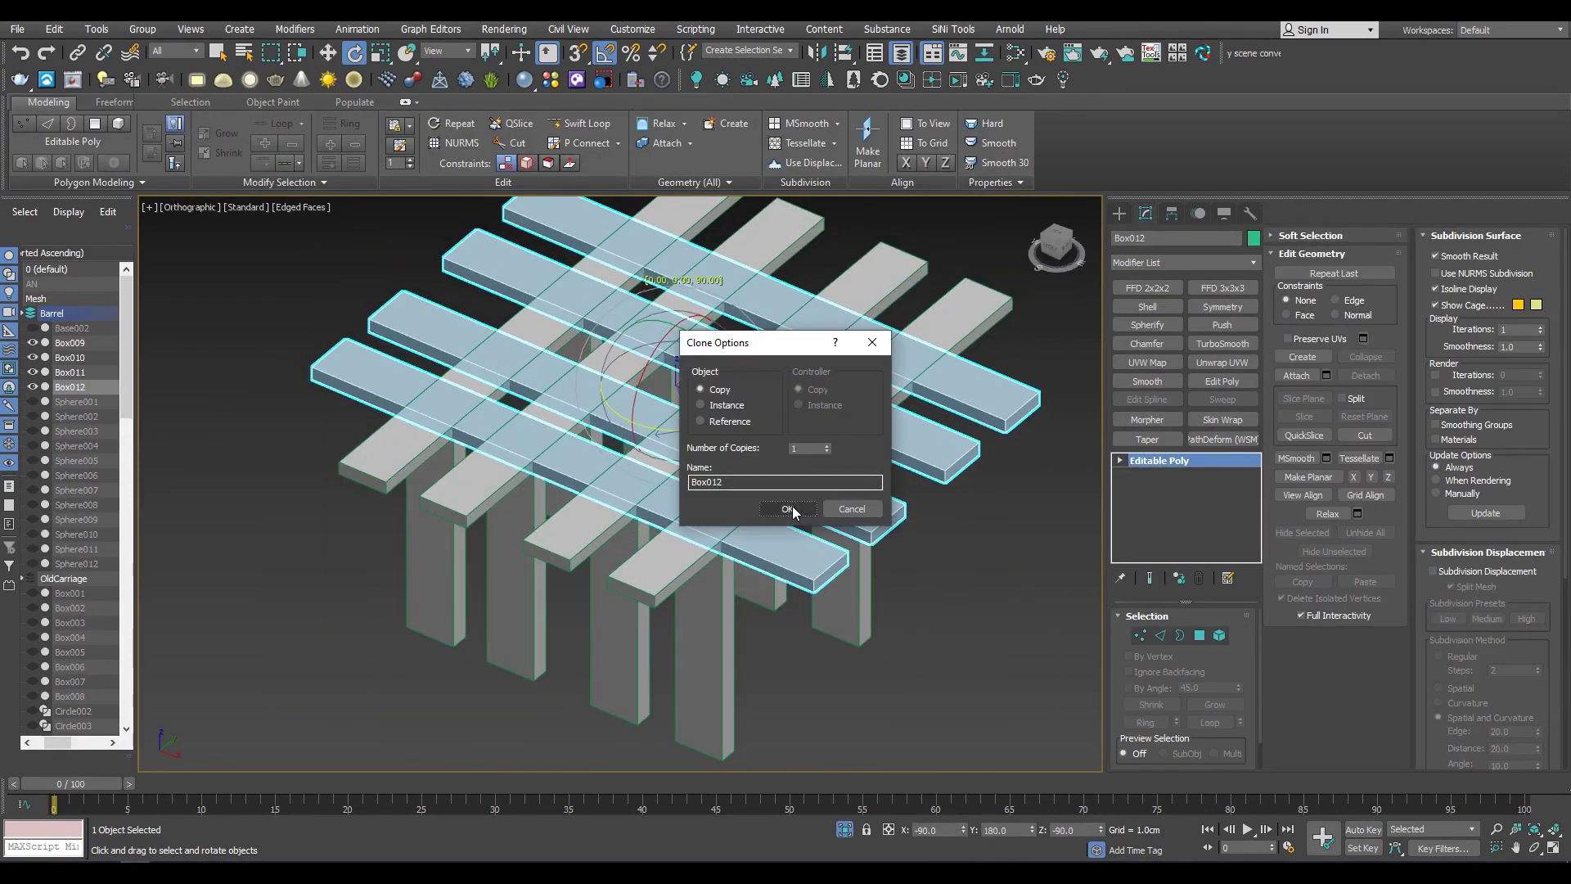
left_click(786, 508)
Snap the crossing boards to the bar midpoint in the front view
key("alt+w")
key("alt+w")
key("w")
key("s")
middle_click_drag(1061, 571, 569, 603)
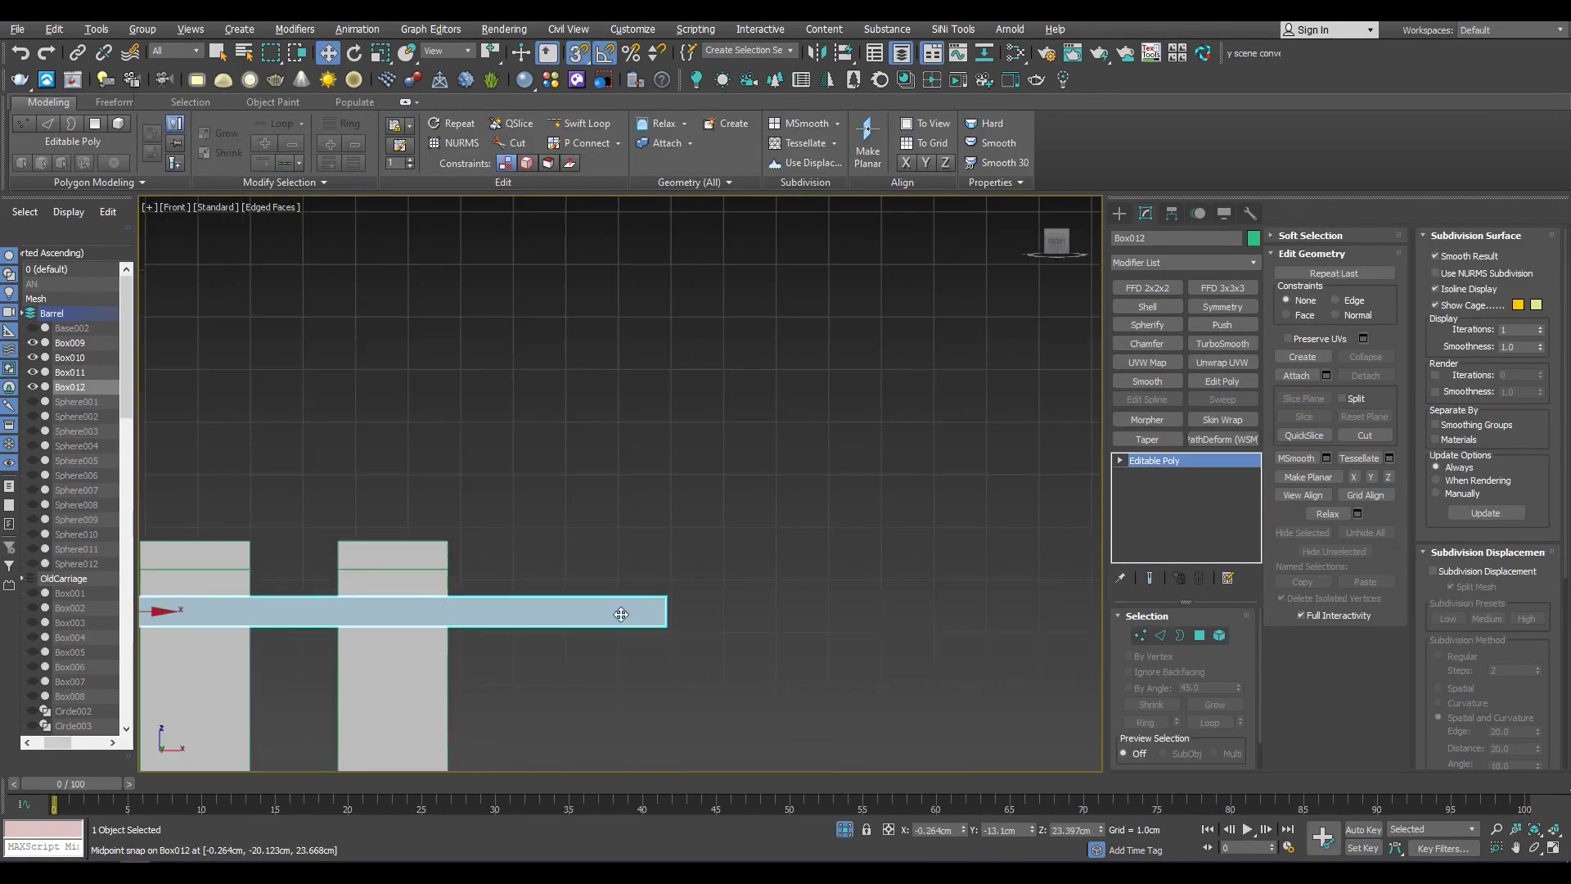
scroll(799, 491, "down", 5)
middle_click_drag(800, 491, 873, 596, "alt")
scroll(873, 596, "up", 4)
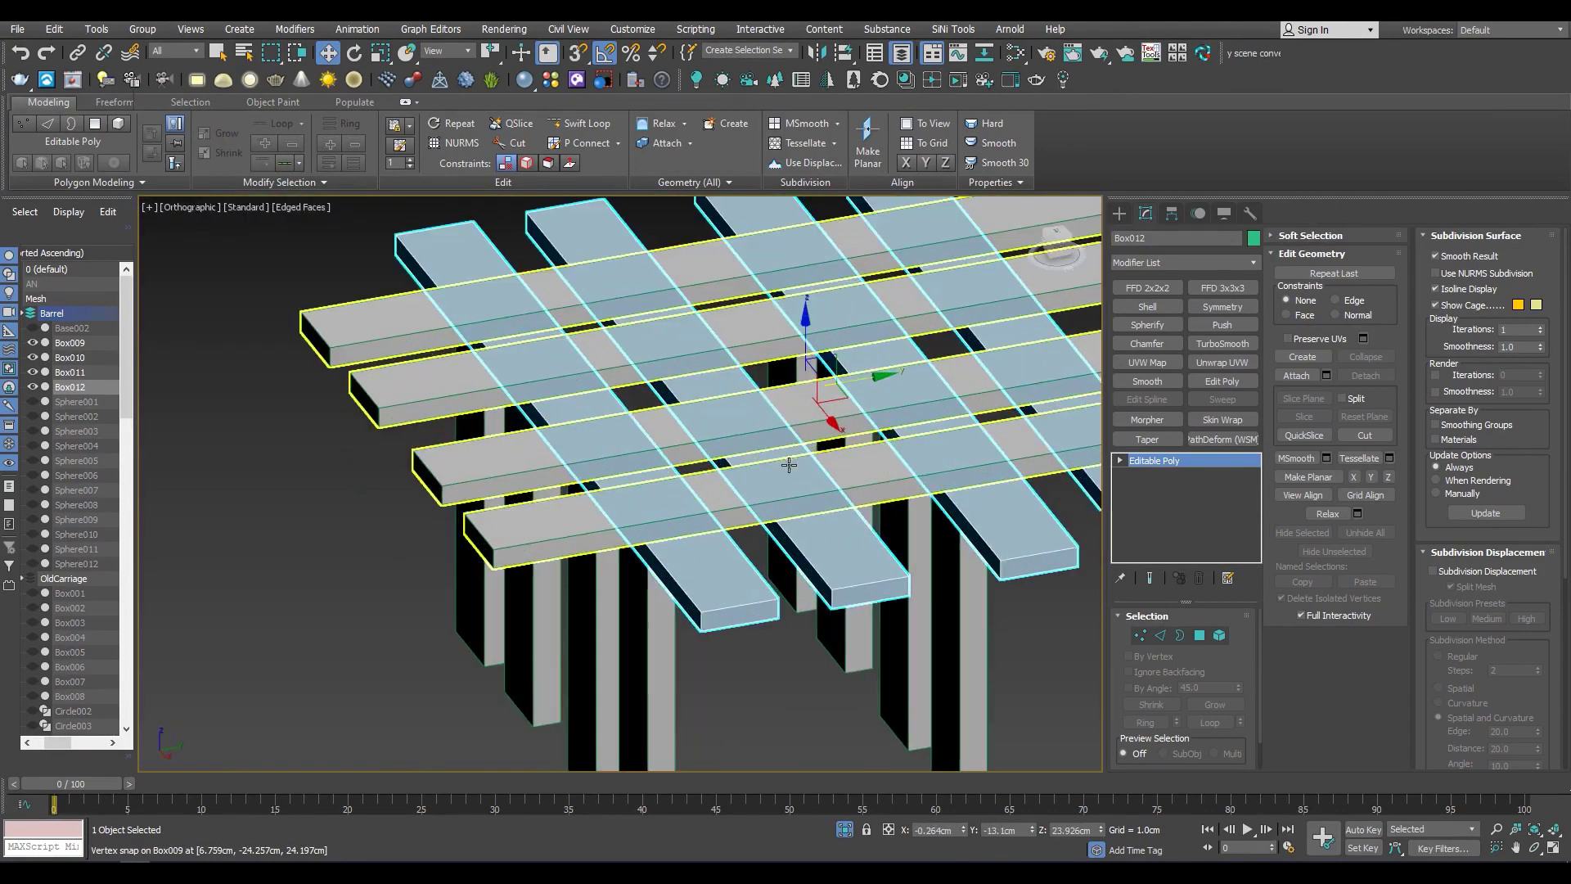
Select one crossing board element and detach it as Object010
key("4")
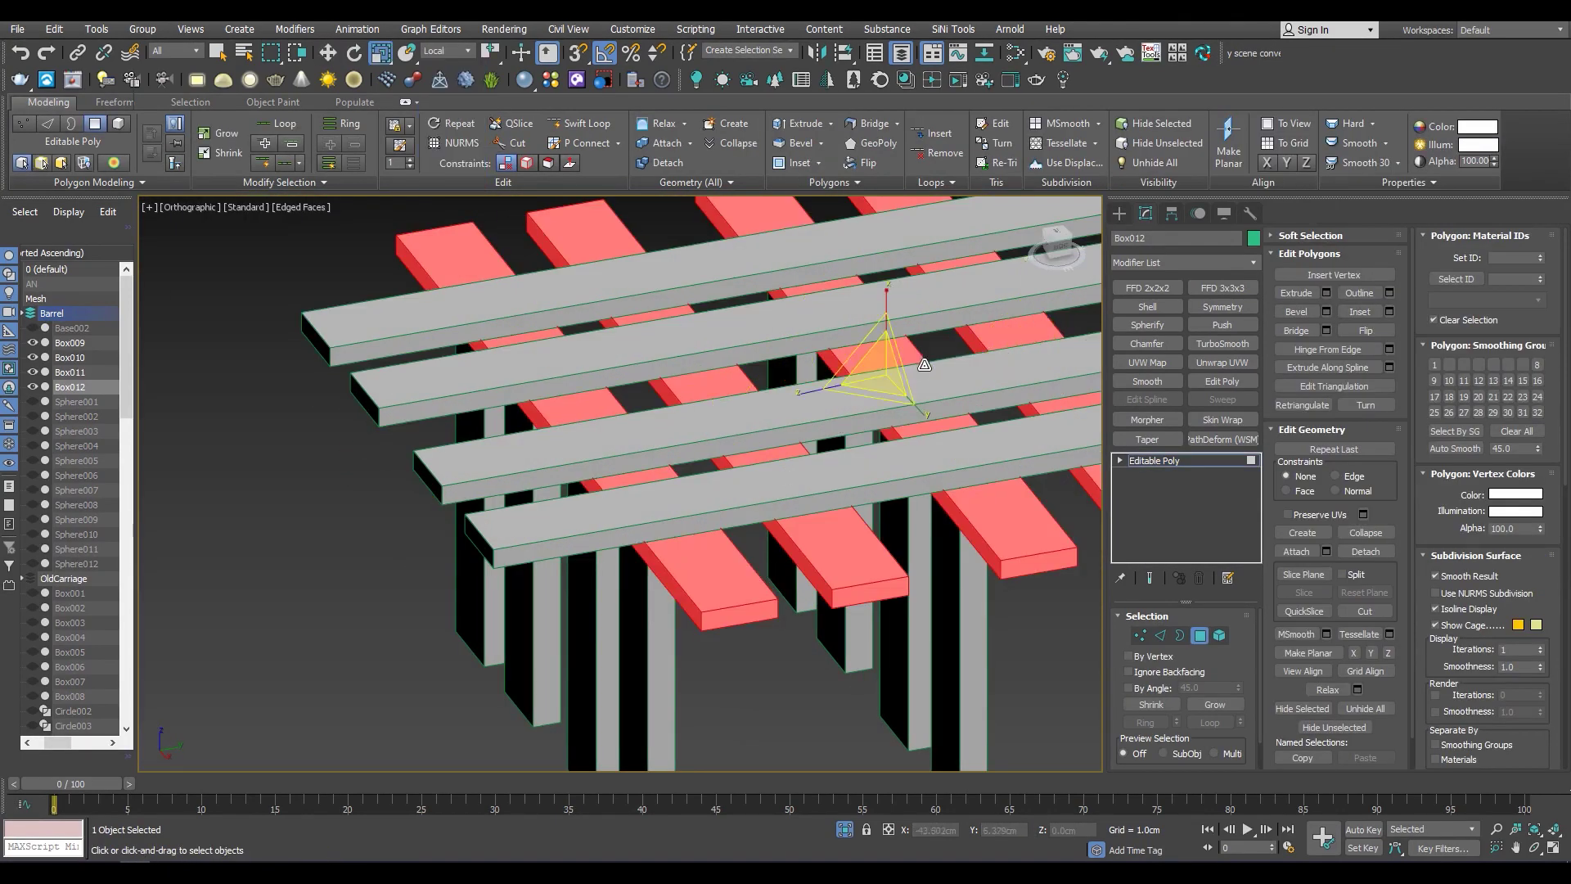
scroll(769, 435, "down", 3)
key("r")
left_click(1250, 212)
left_click(1181, 416)
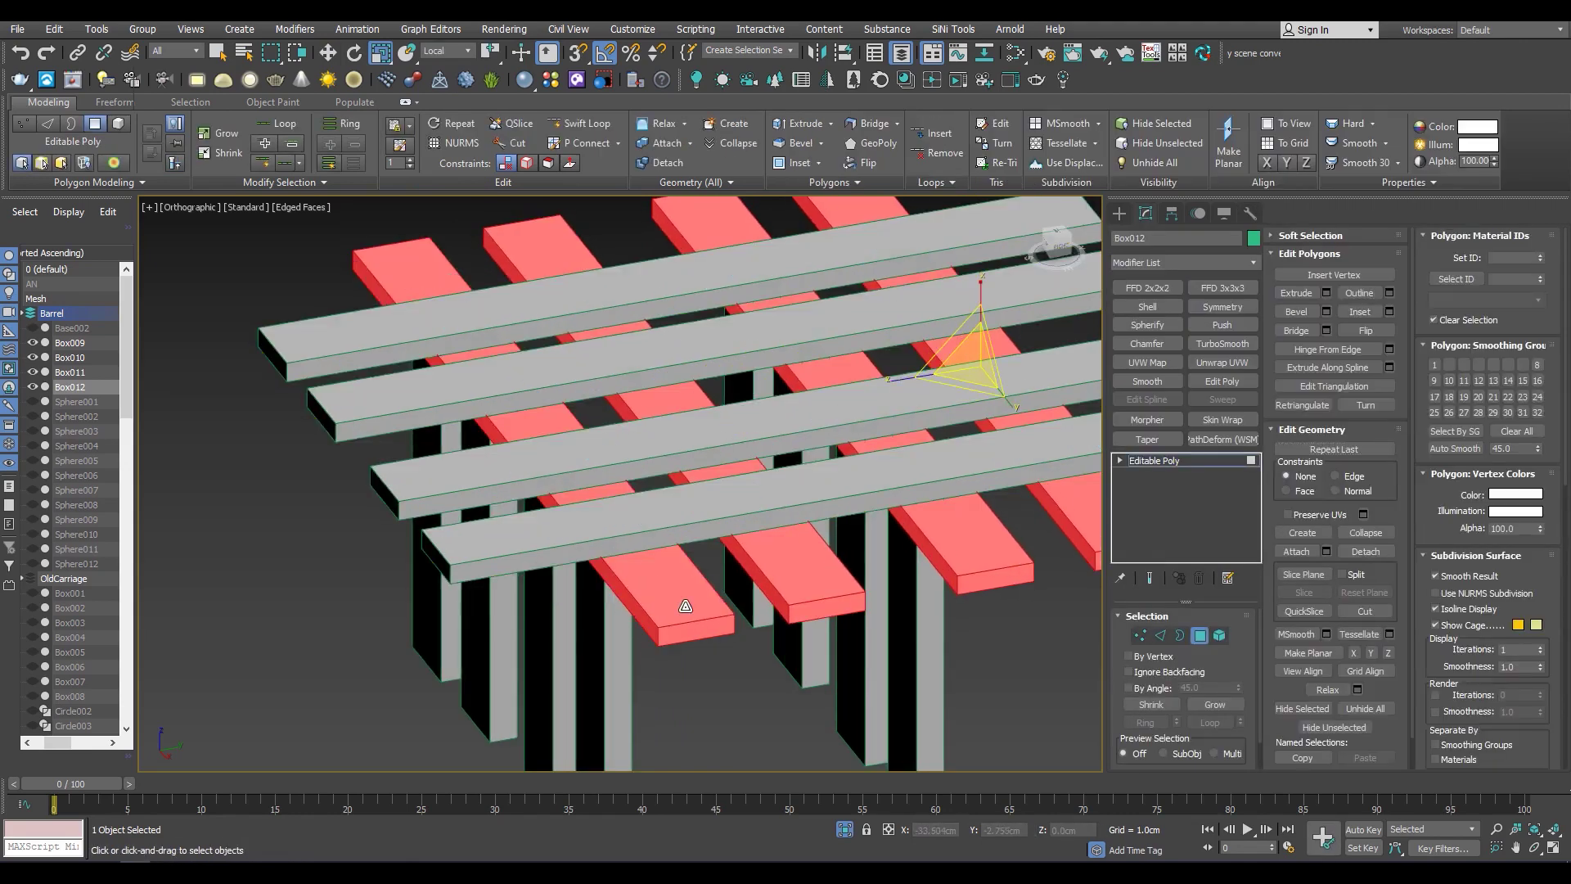
scroll(687, 606, "down", 3)
scroll(688, 605, "up", 5)
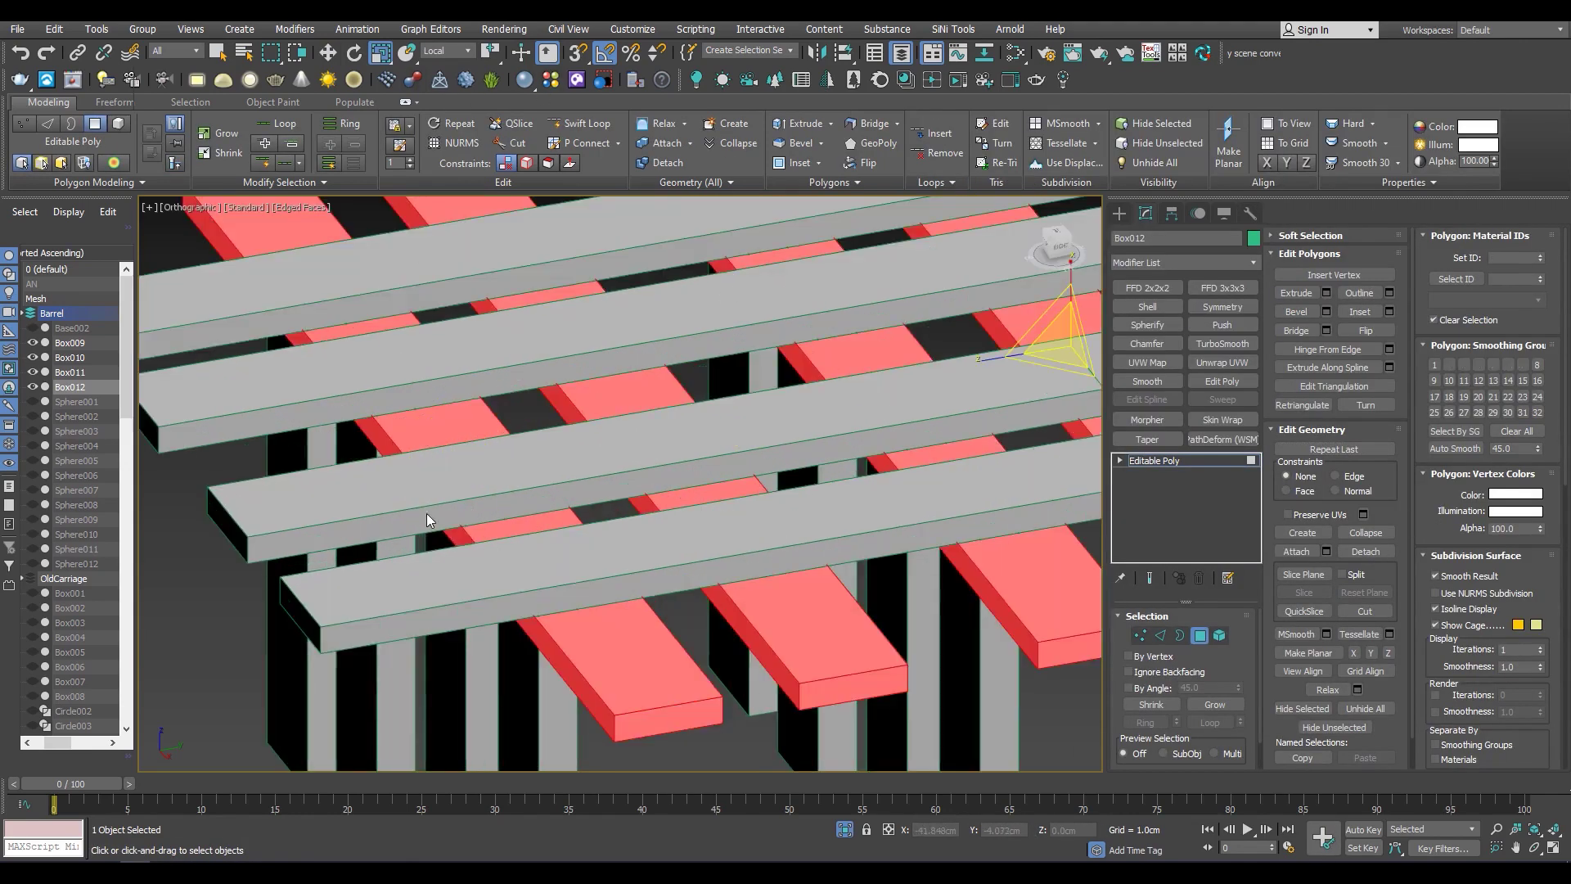
scroll(401, 463, "down", 3)
key("5")
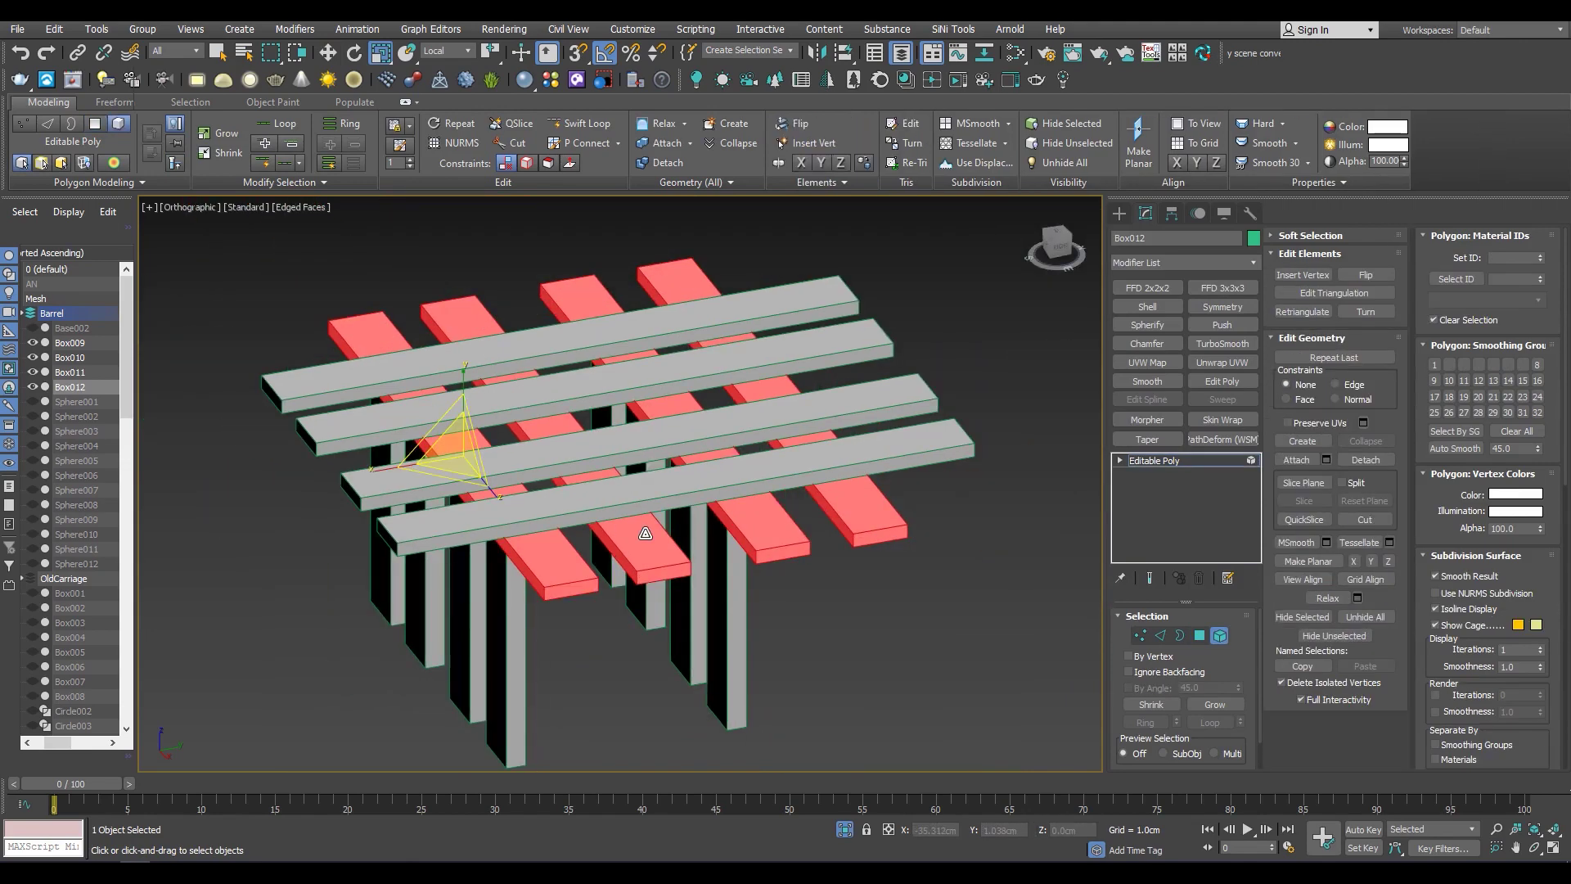
scroll(363, 441, "up", 3)
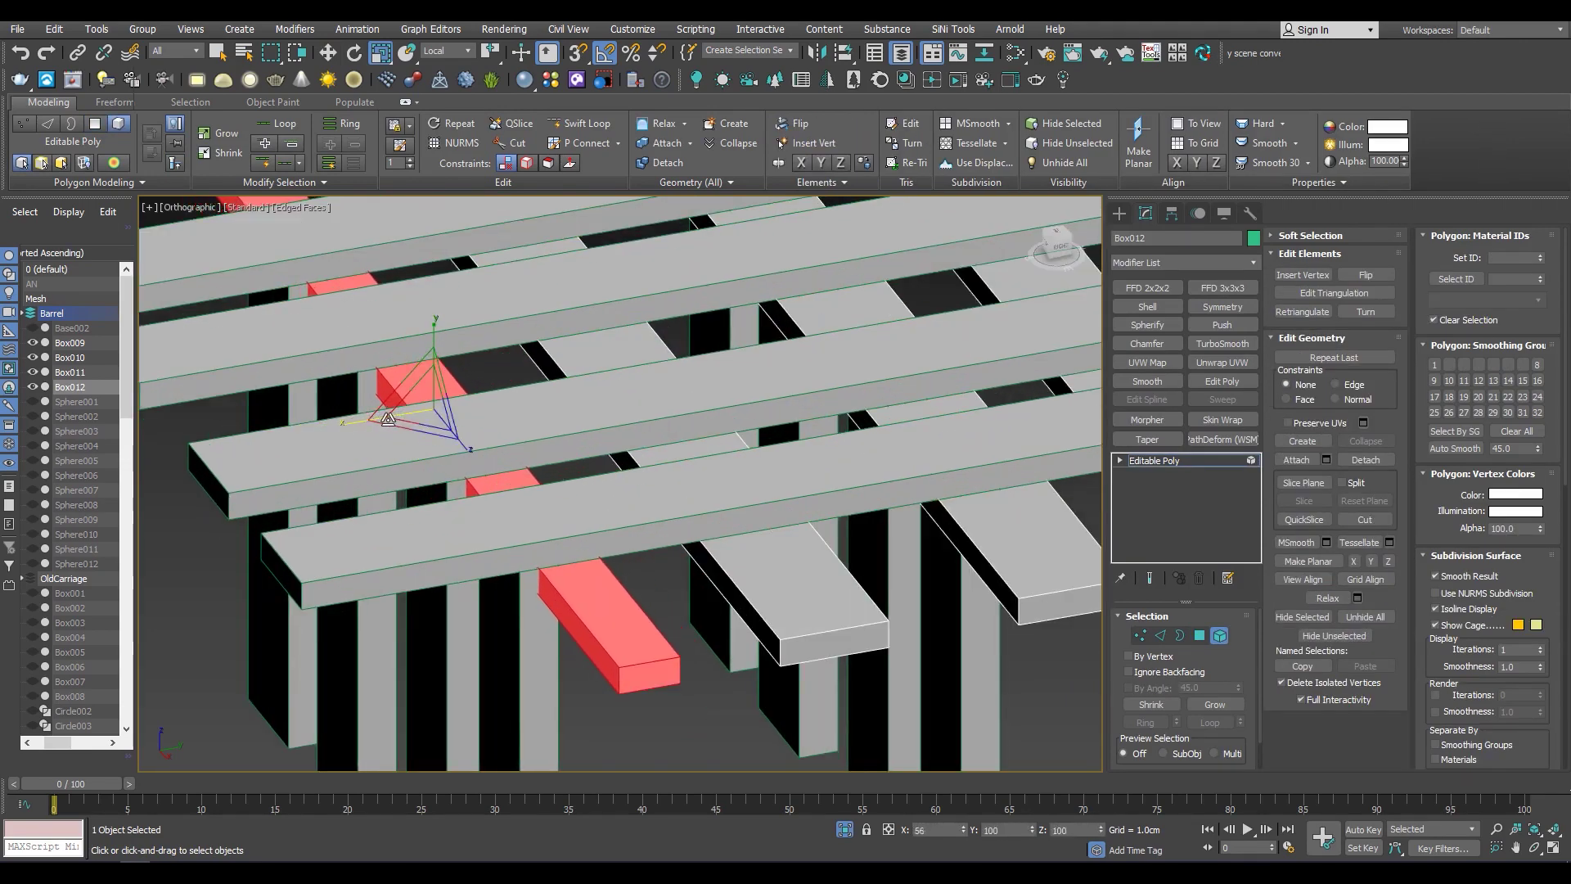
middle_click_drag(388, 420, 460, 402, "alt")
key("4")
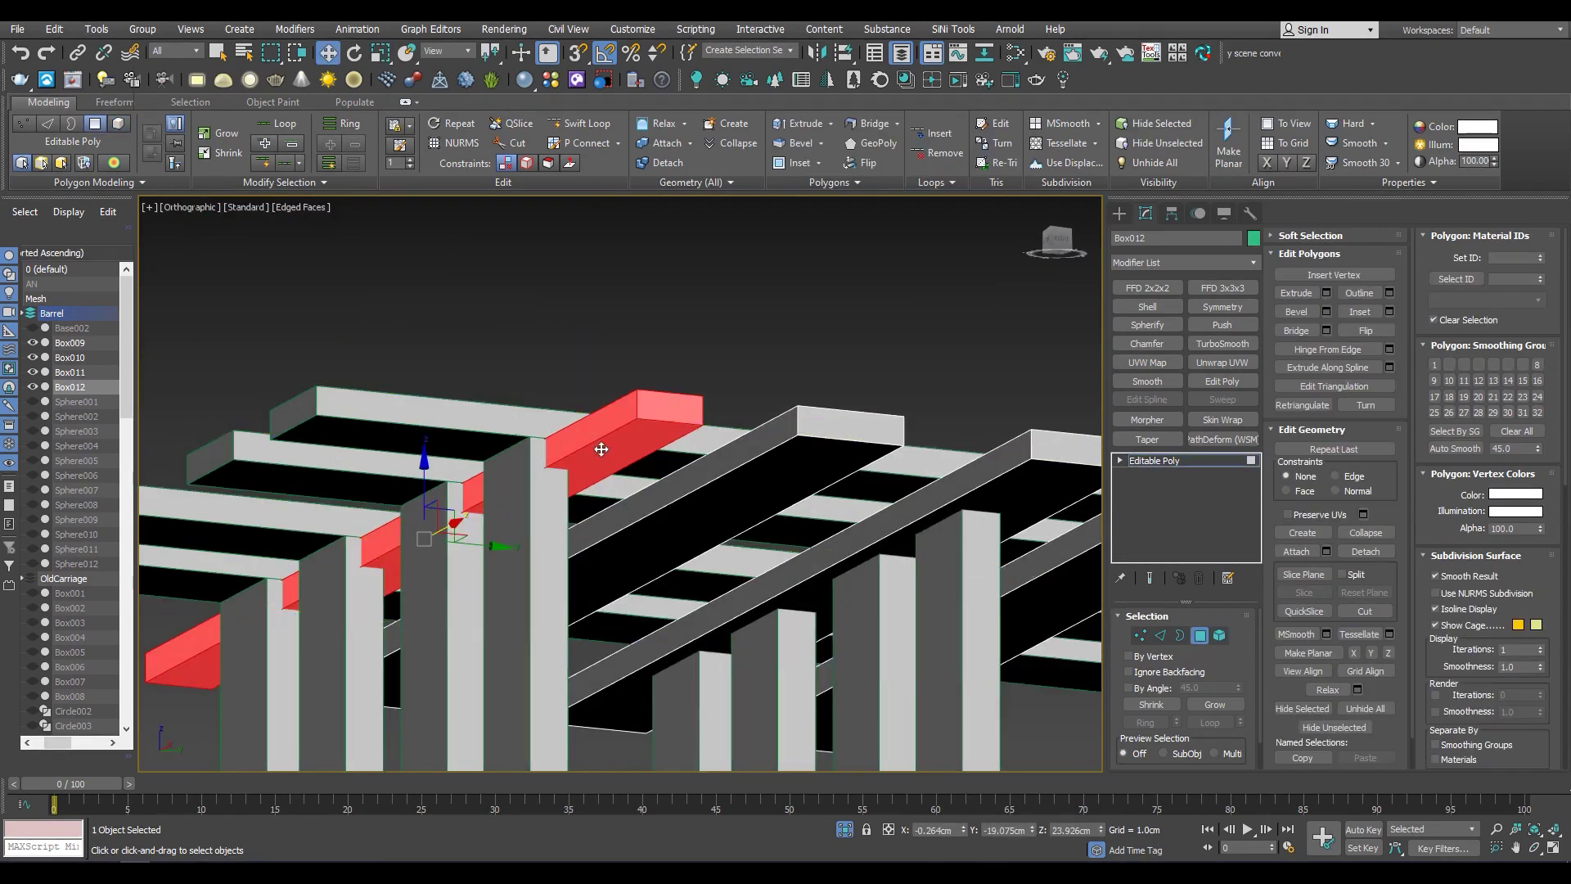
middle_click_drag(431, 483, 647, 524, "alt")
key("5")
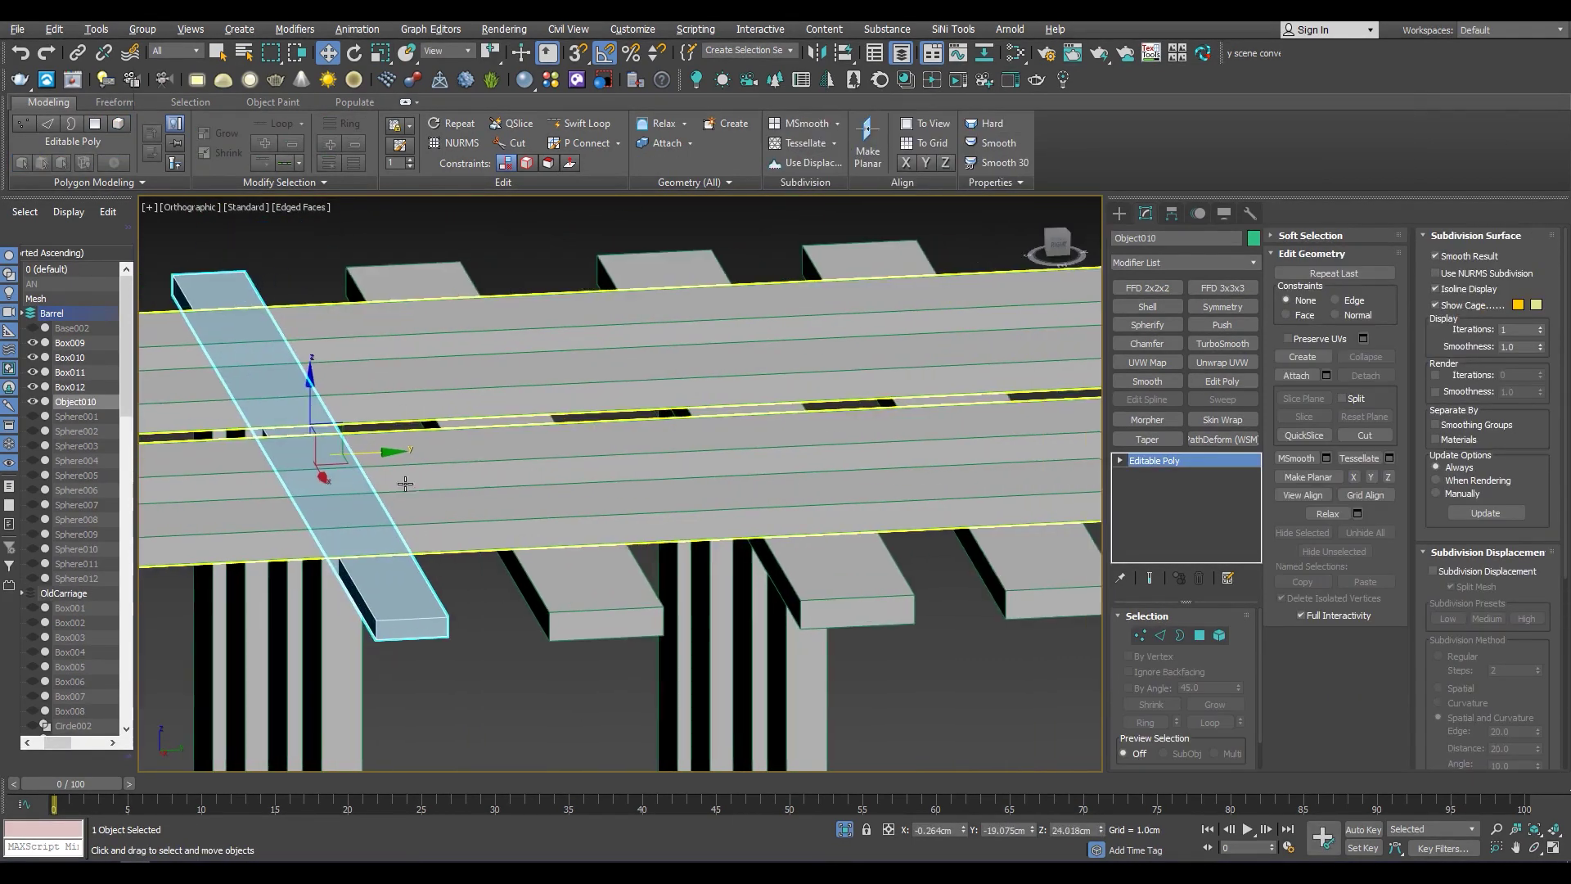
Copy the crossing board Object010 to the right as extra boards
left_click_drag(441, 458, 637, 450, "shift")
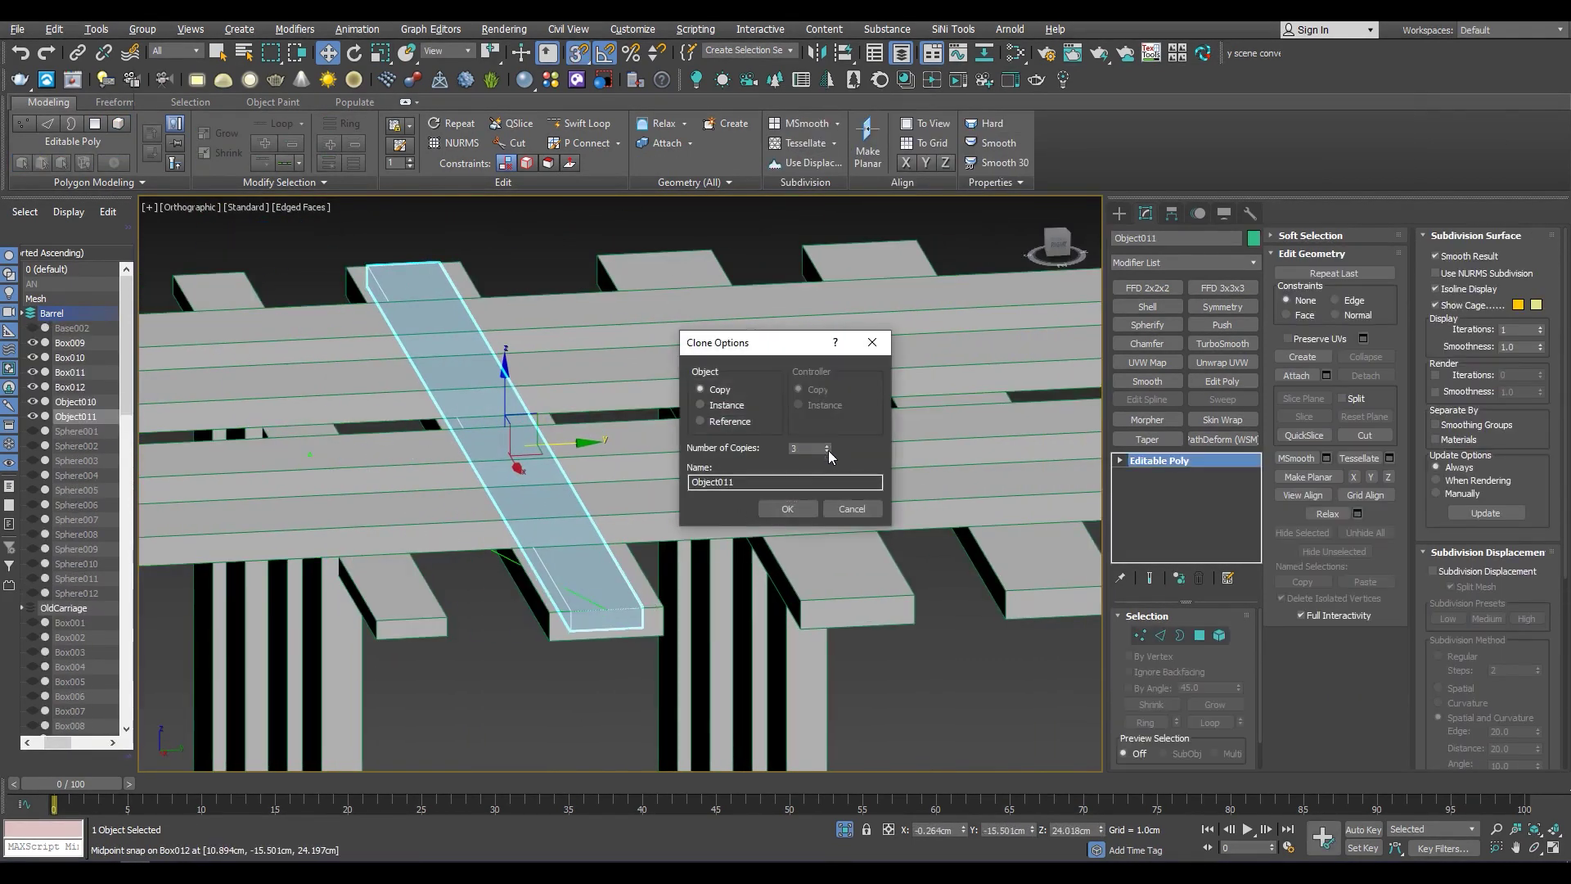
left_click(787, 508)
scroll(813, 491, "down", 5)
scroll(814, 491, "up", 6)
left_click(814, 544)
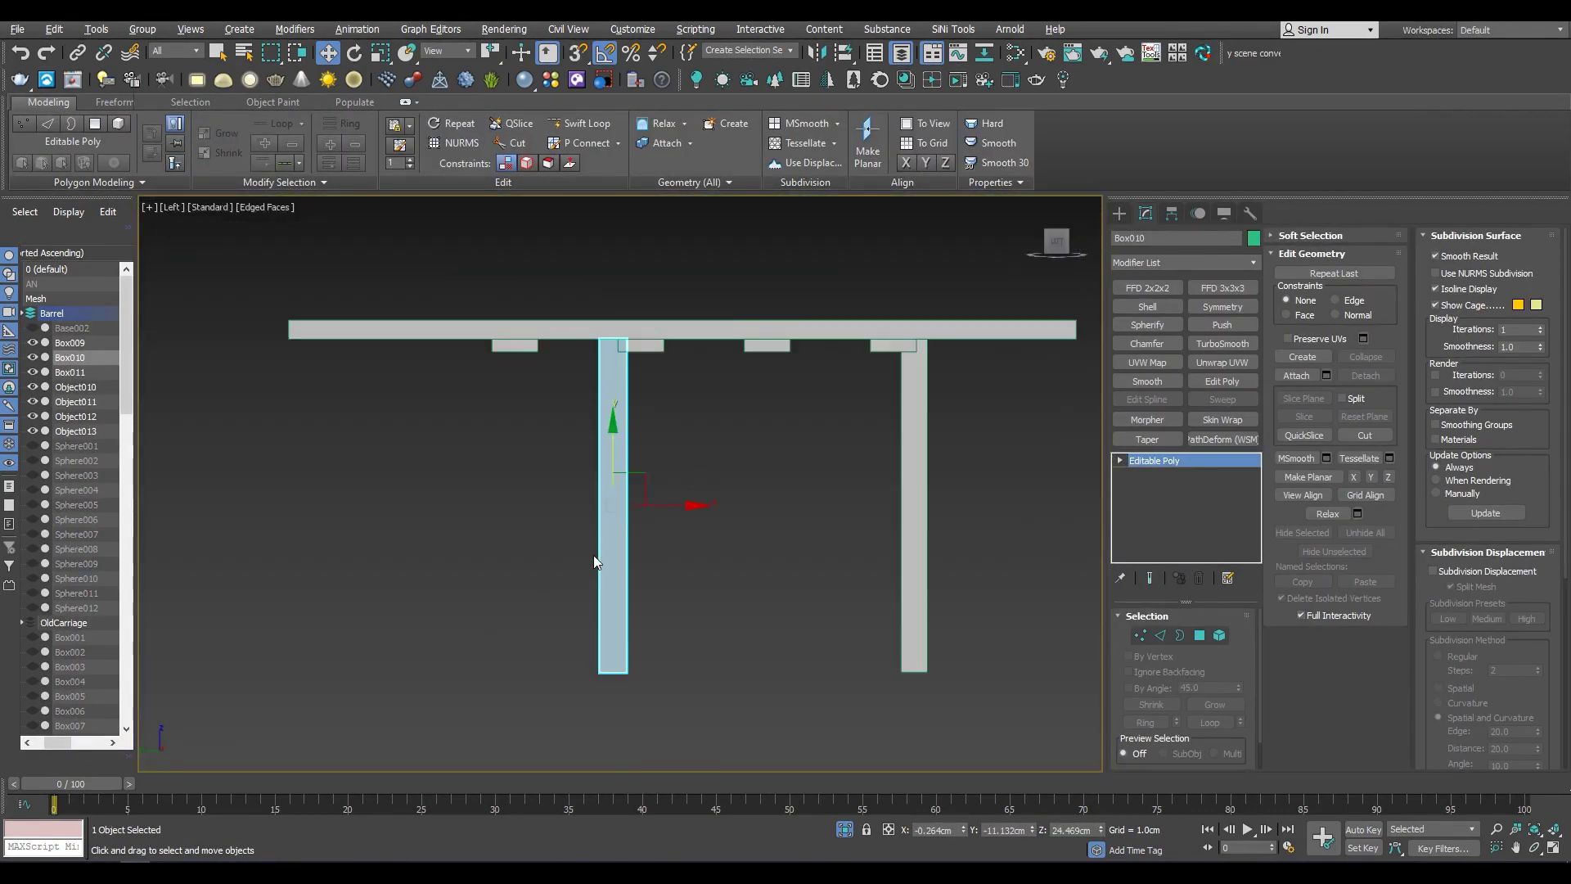
Inspect the vertices of the columns Box010 and Box011
scroll(578, 337, "up", 5)
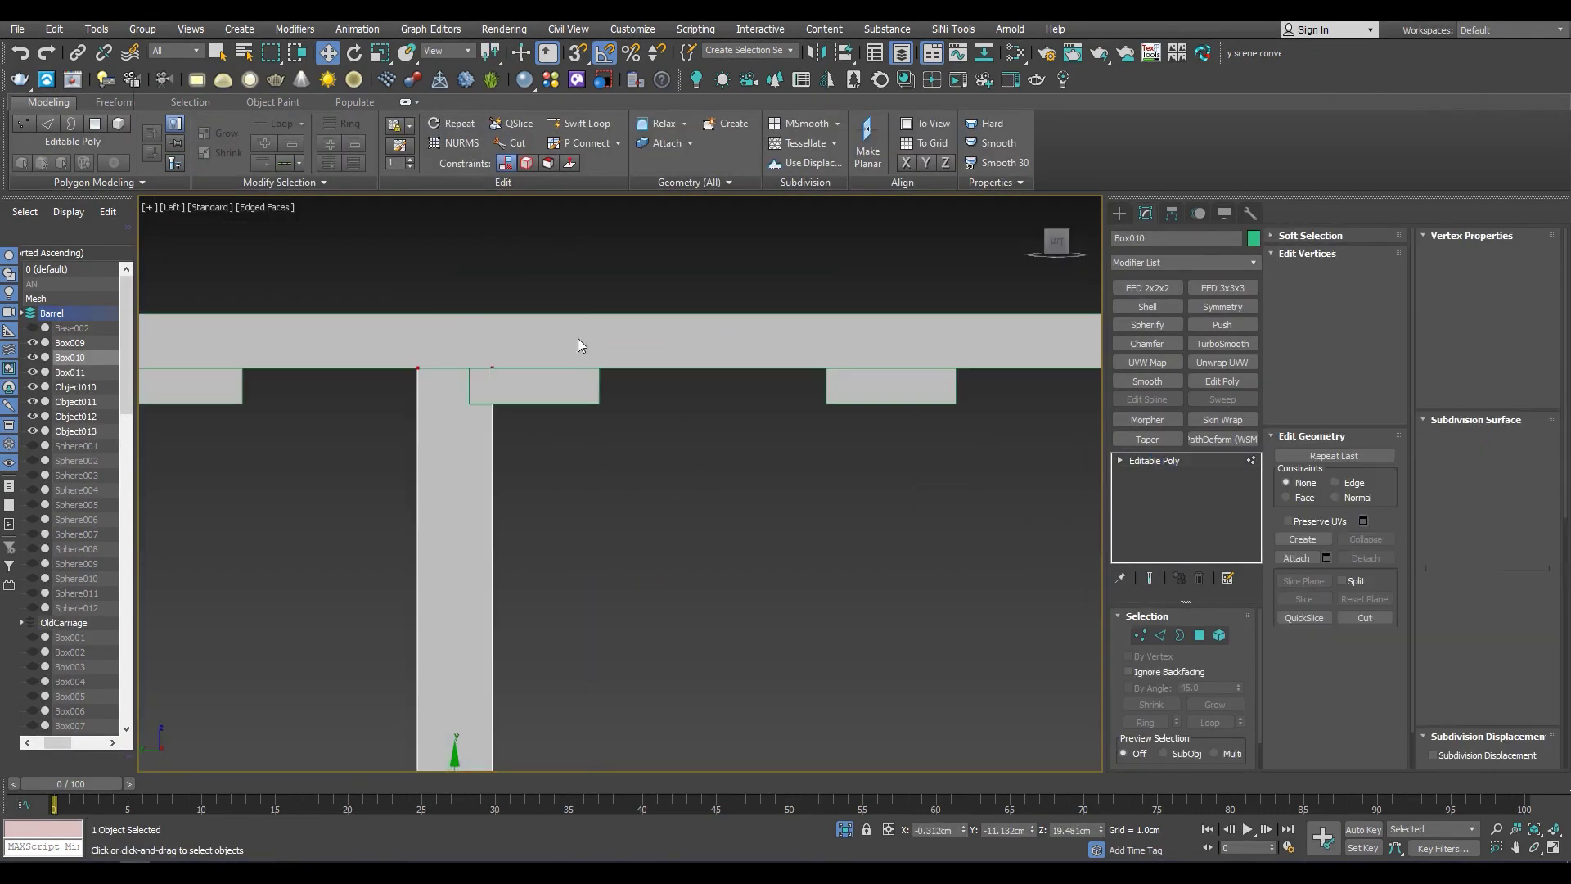
key("1")
scroll(473, 412, "down", 3)
key("1")
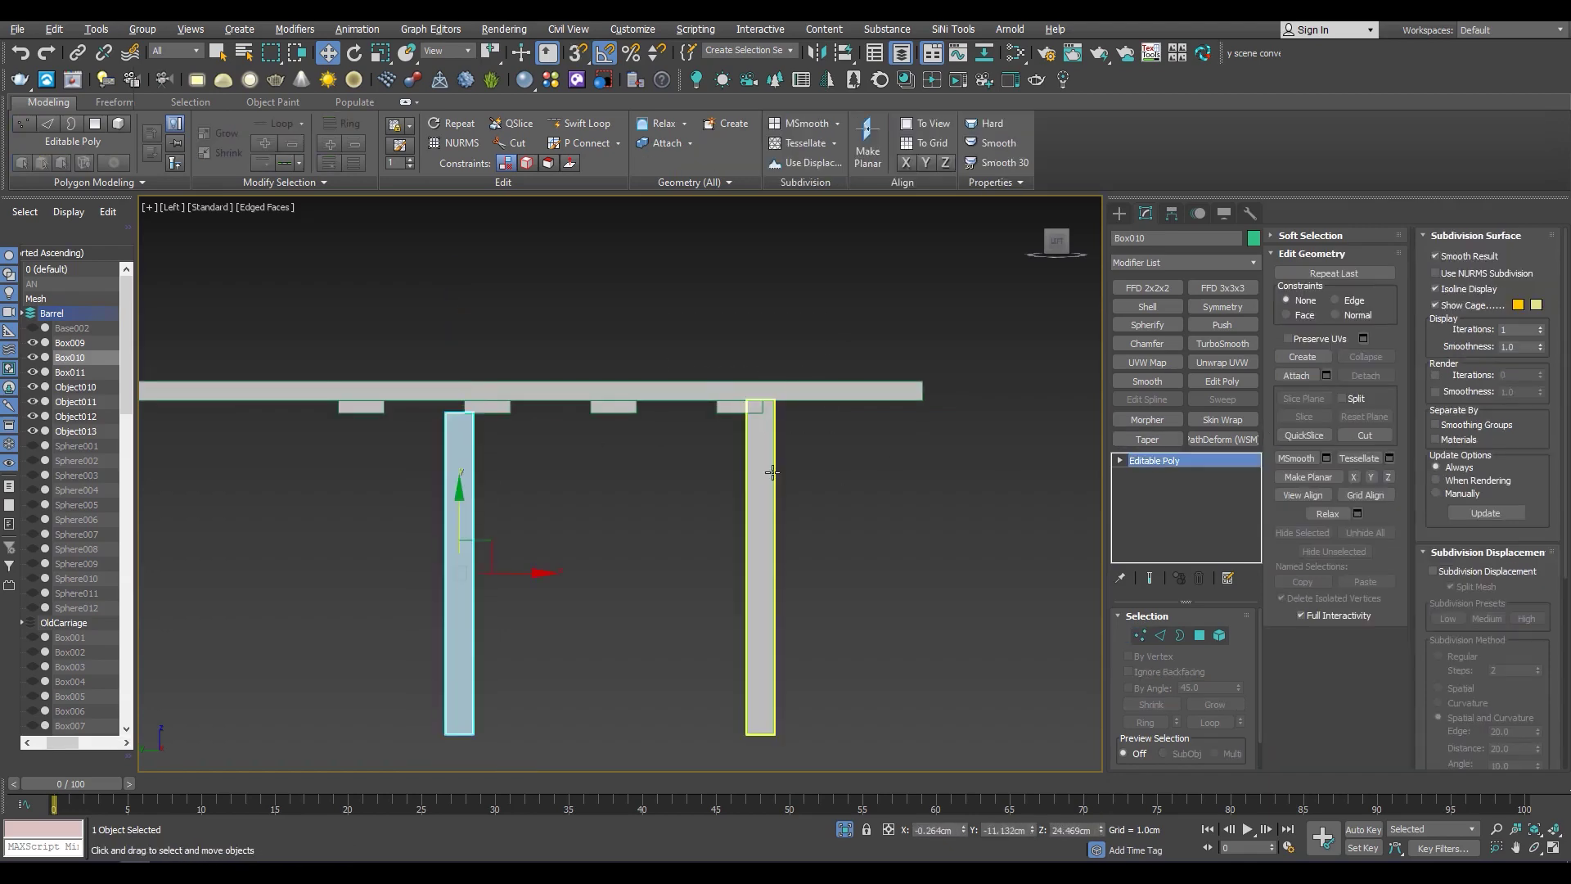
left_click(754, 532)
scroll(754, 532, "up", 2)
key("1")
scroll(843, 349, "up", 3)
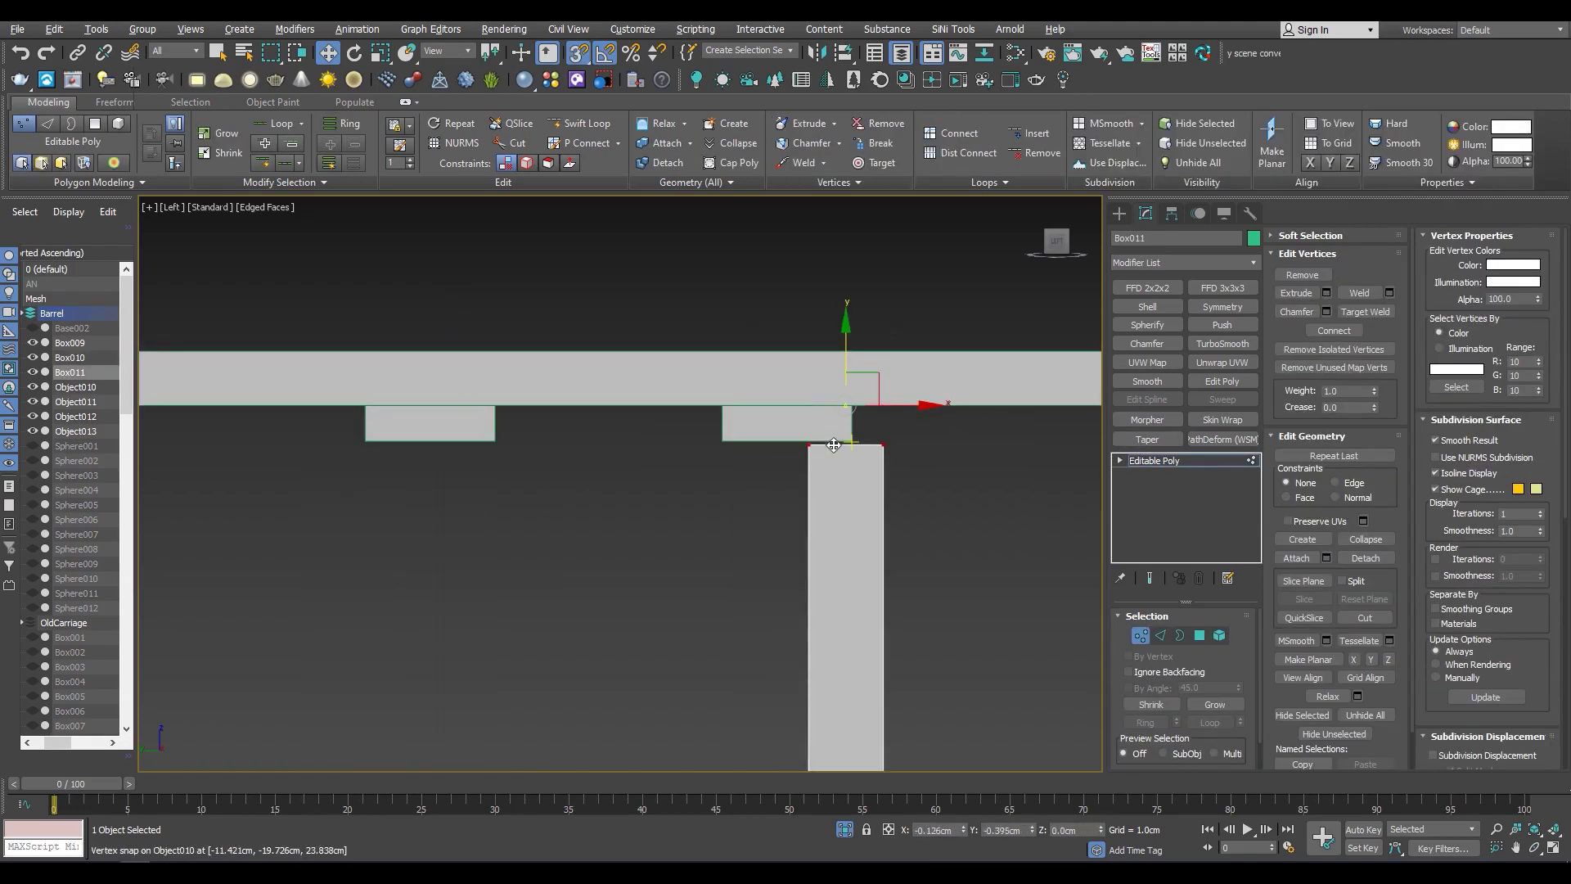
left_click(1154, 461)
Select the beam blocks and set up a full-screen angled view of the grid
left_click(777, 423)
key("z")
scroll(570, 437, "down", 4)
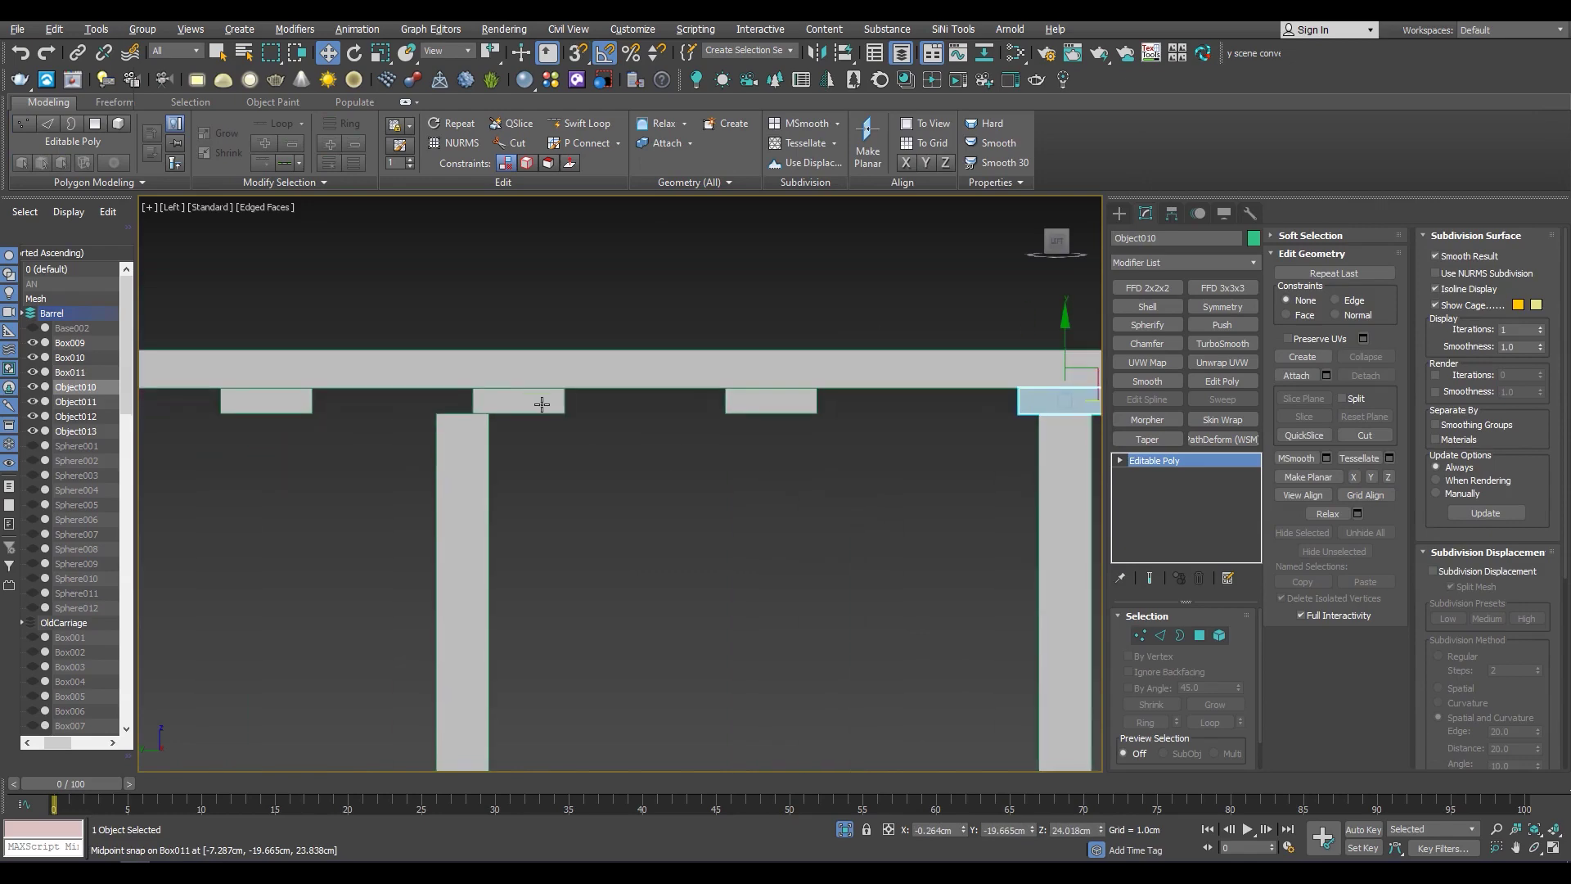
left_click(649, 526)
scroll(655, 532, "down", 2)
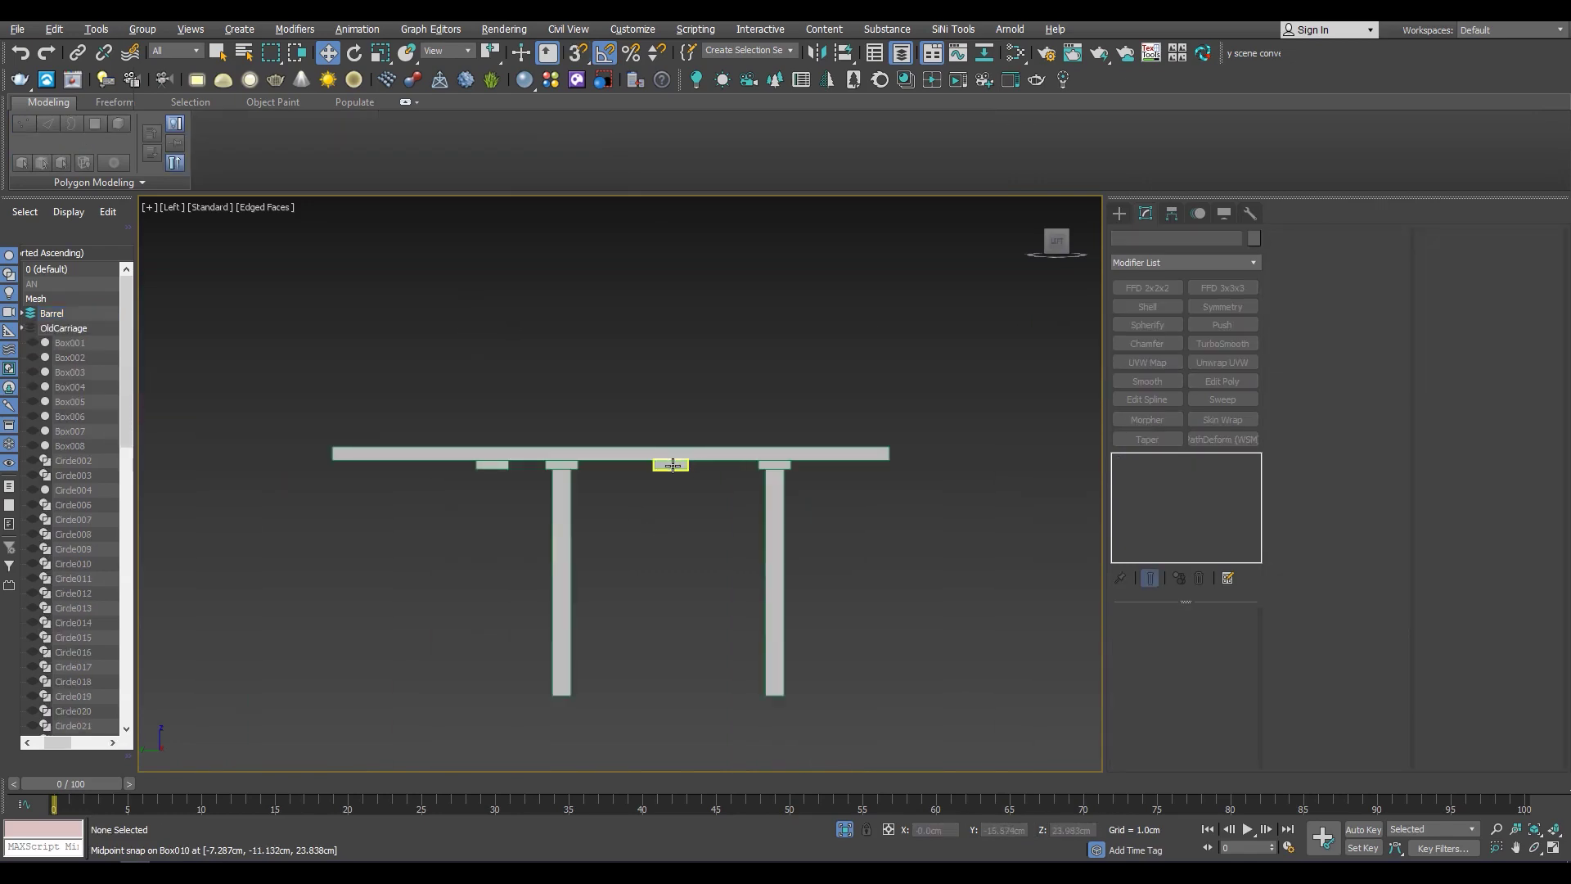
left_click(667, 467)
scroll(700, 472, "up", 3)
key("alt+w")
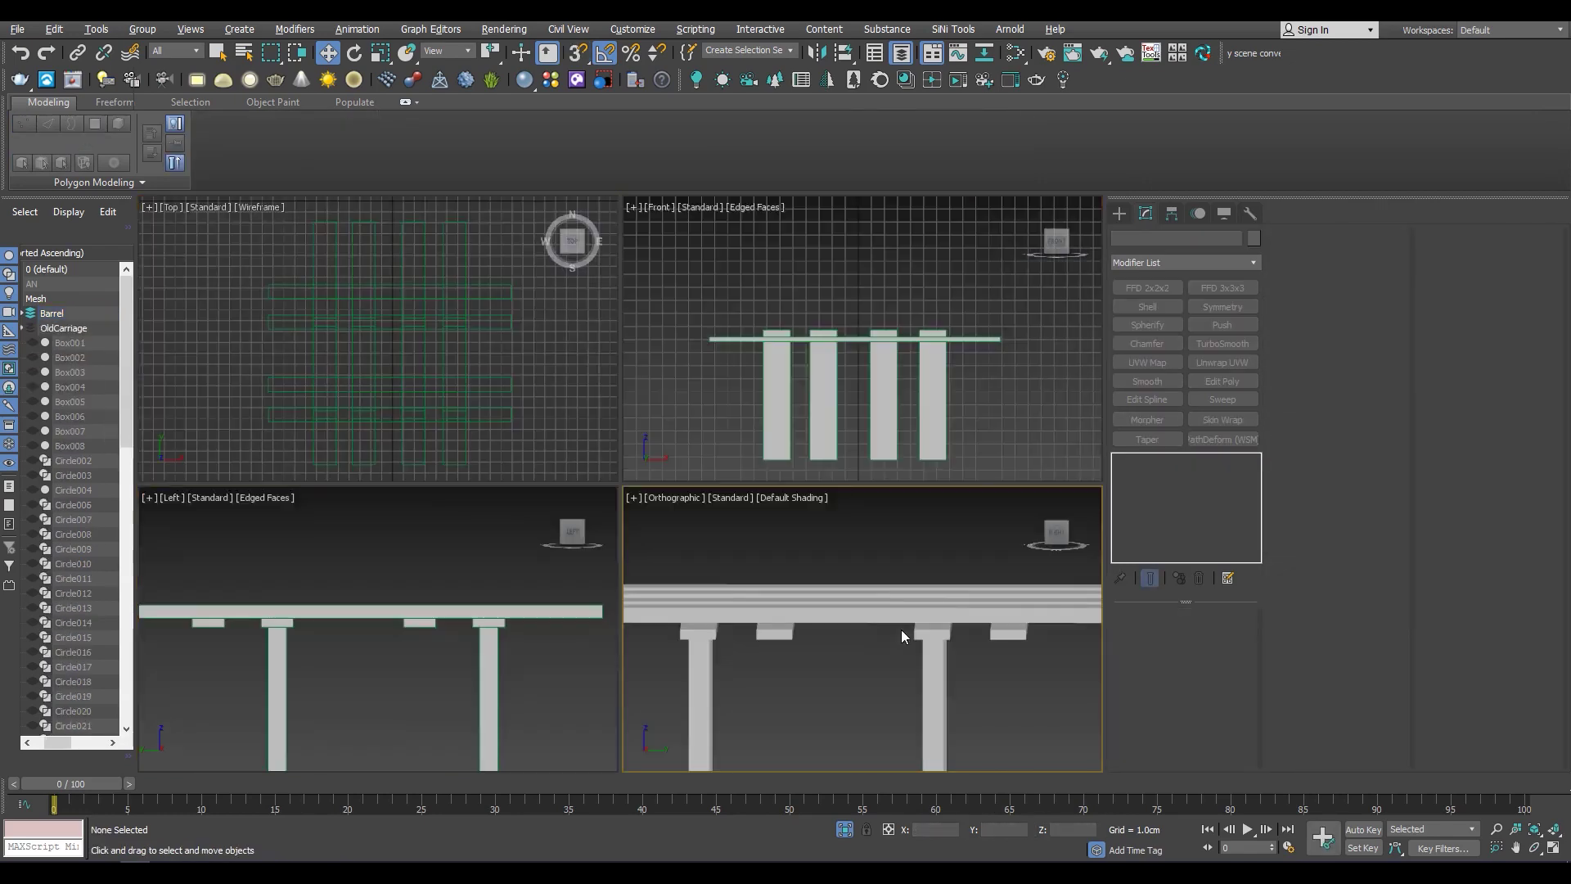
key("alt+w")
middle_click_drag(736, 491, 818, 532, "alt")
scroll(818, 532, "down", 3)
Attach the remaining cross beams to Object013
left_click(858, 576)
left_click(818, 425)
left_click(818, 464)
left_click(818, 540)
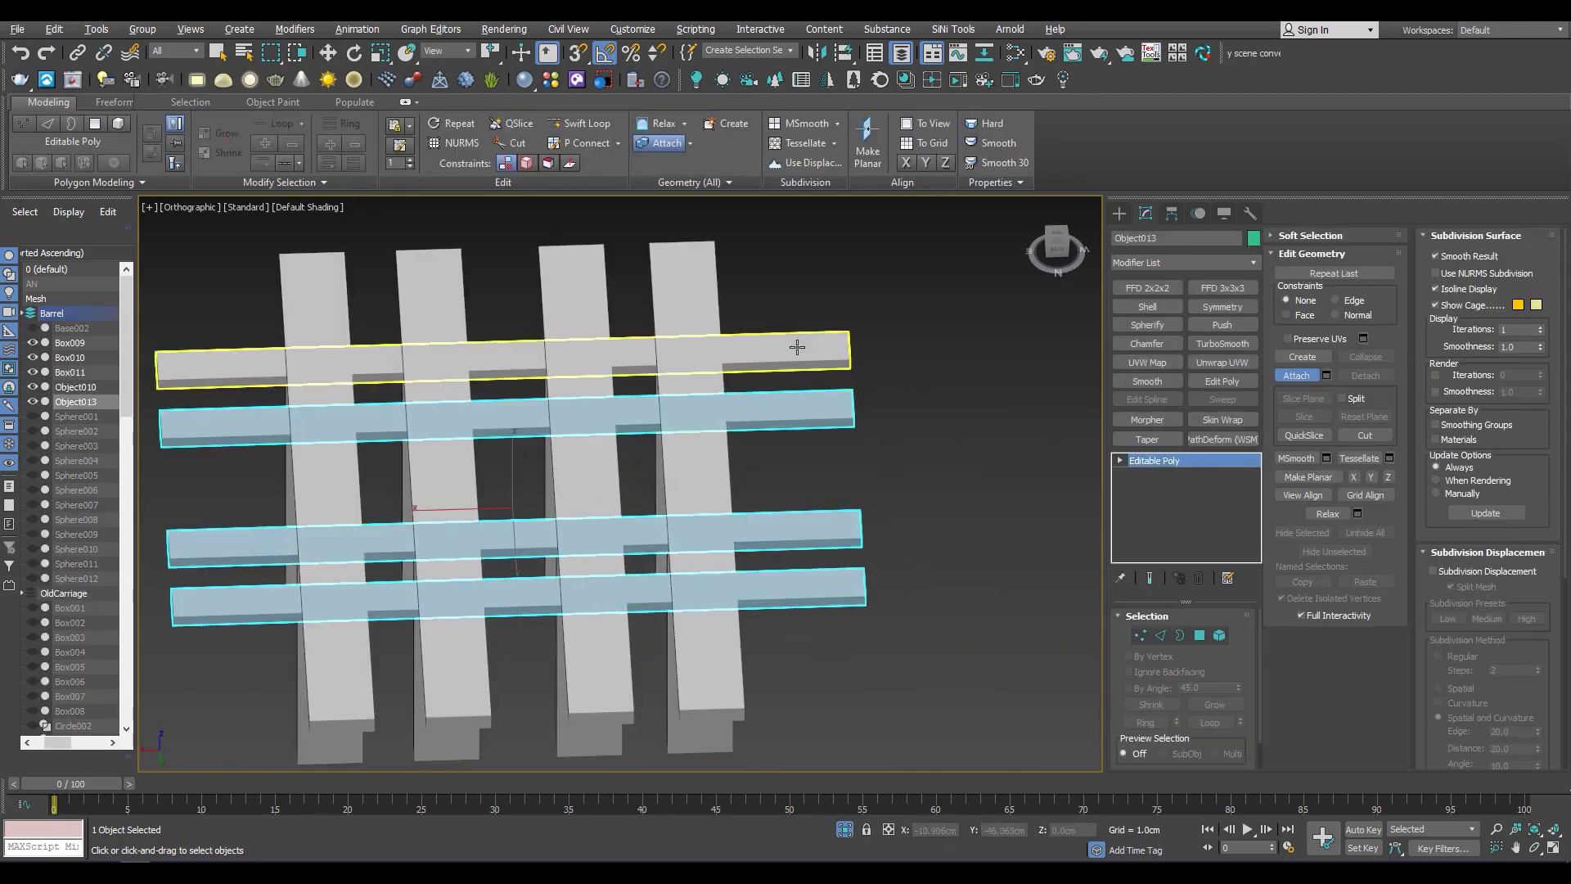
Box-select the bar end vertices and snap them into line
key("1")
scroll(573, 491, "up", 3)
left_click_drag(913, 294, 814, 688)
scroll(712, 334, "down", 2)
left_click_drag(193, 298, 491, 701)
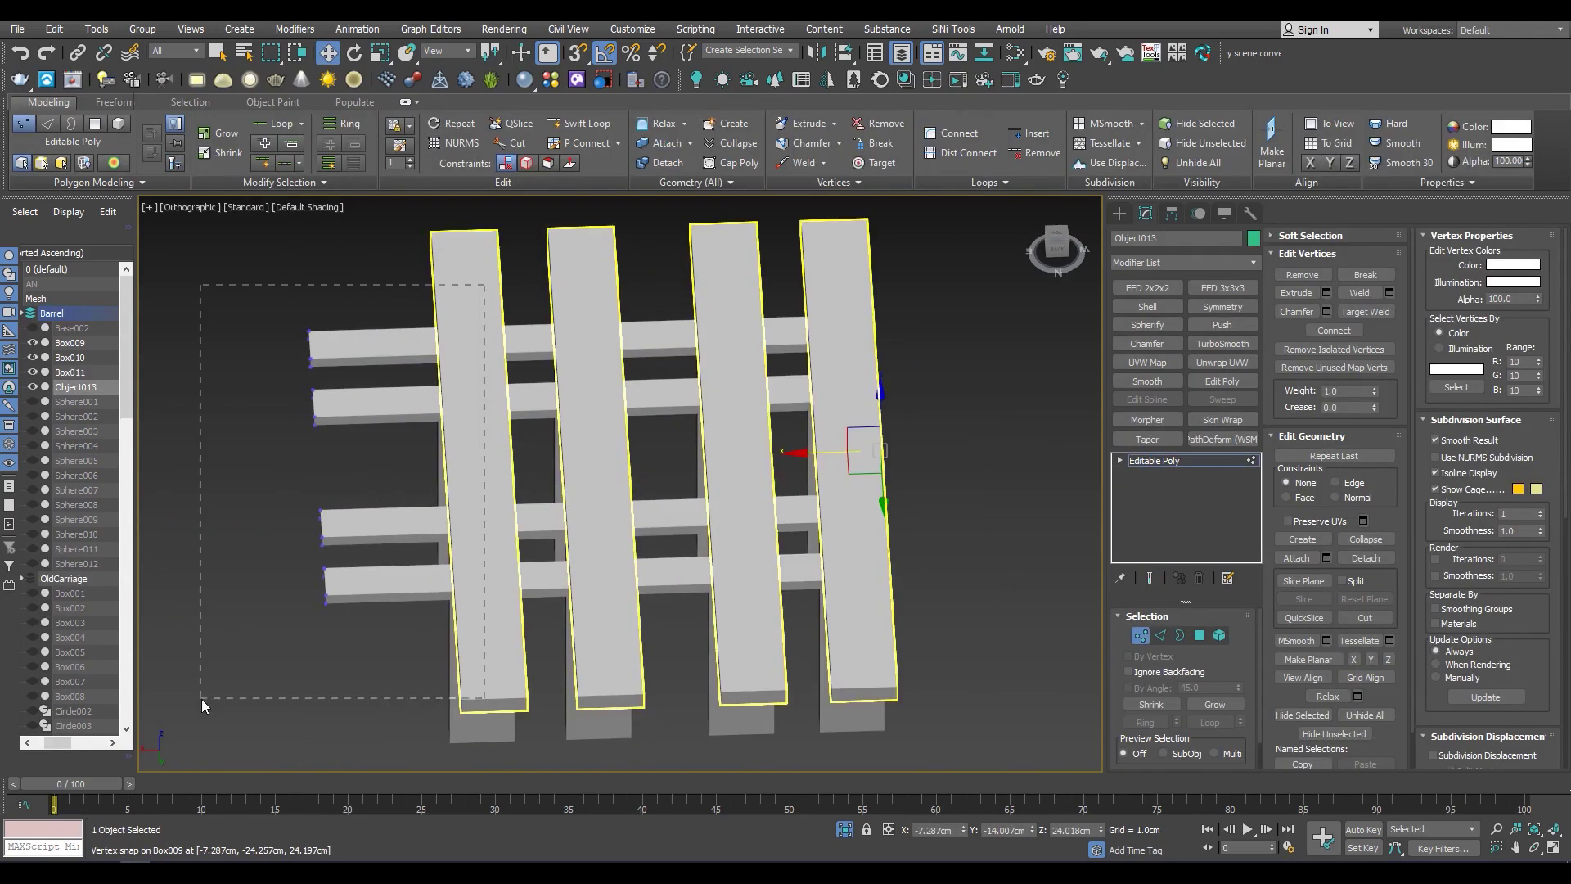
key("F4")
scroll(350, 502, "up", 2)
middle_click_drag(532, 718, 741, 459, "alt")
Shift-copy the slat elements in side view to double the bars to eight
key("5")
key("l")
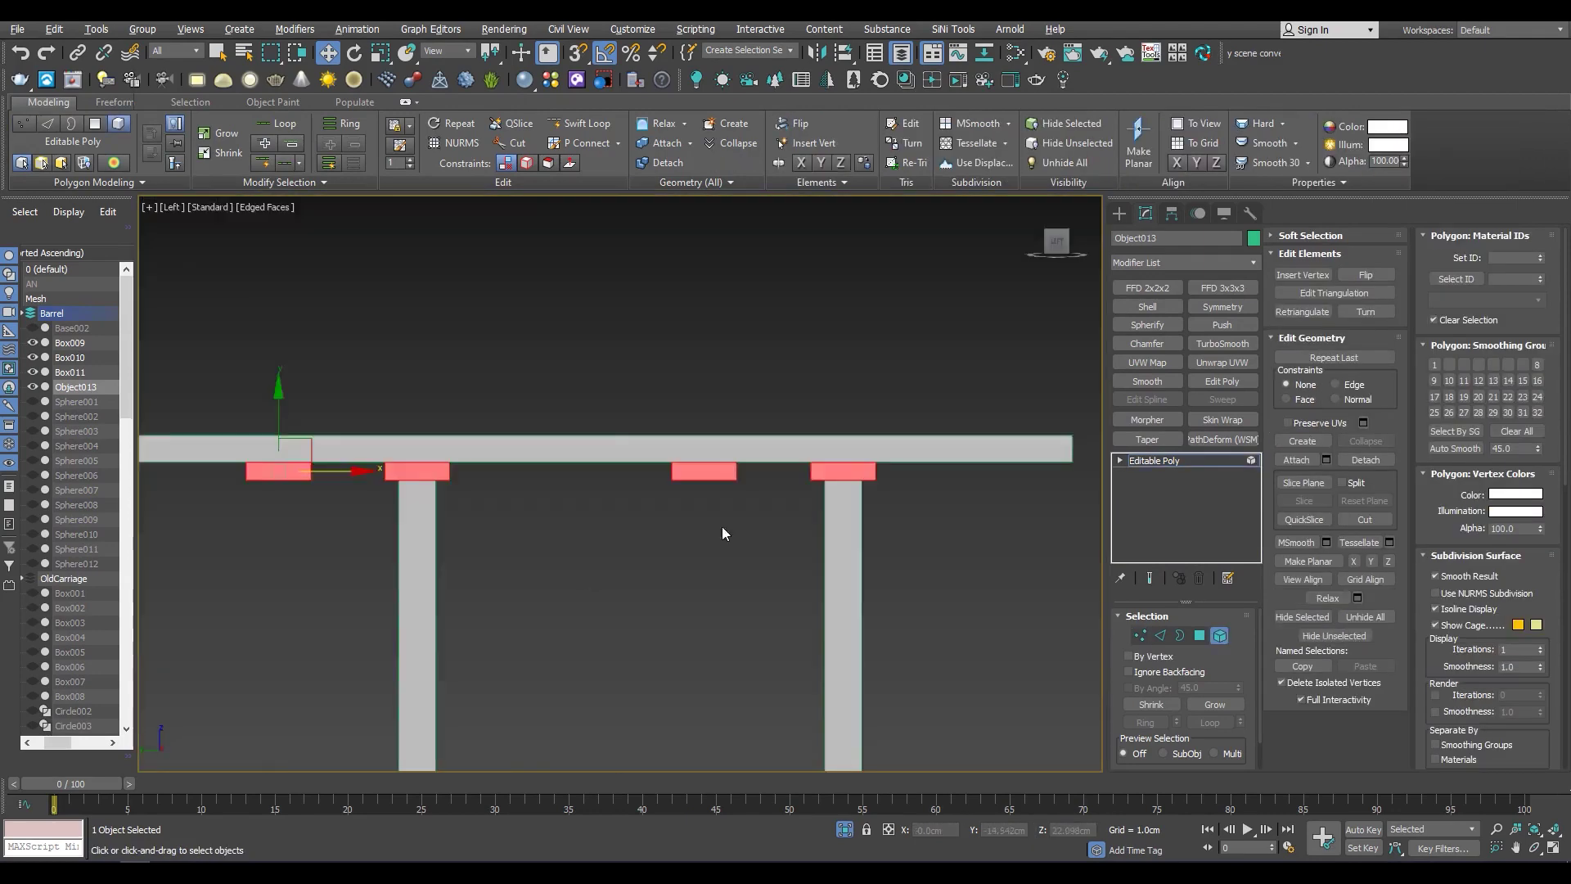
scroll(723, 533, "down", 2)
left_click(814, 491)
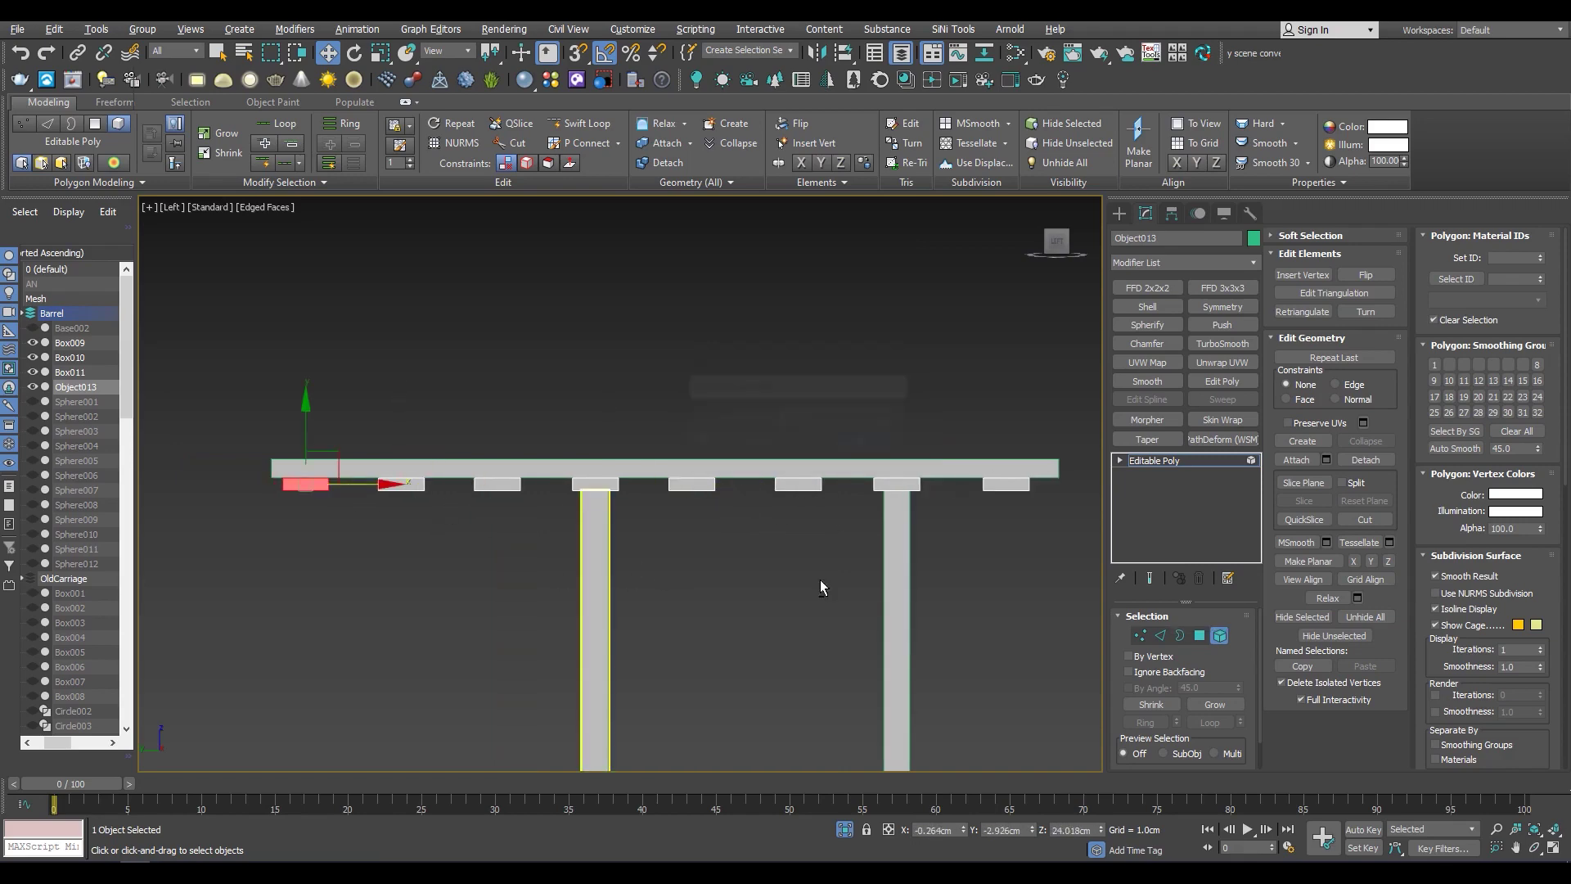
middle_click_drag(822, 586, 1023, 507, "alt")
left_click(1156, 460)
Exit isolation, check the slats on the carriage, and add Box011 to the selection
key("alt+q")
mouse_move(786, 436)
middle_mouse_down("alt")
mouse_move(748, 419)
mouse_move(715, 506)
middle_mouse_up("alt")
scroll(715, 505, "up", 3)
left_click(656, 462, "ctrl")
scroll(656, 463, "down", 3)
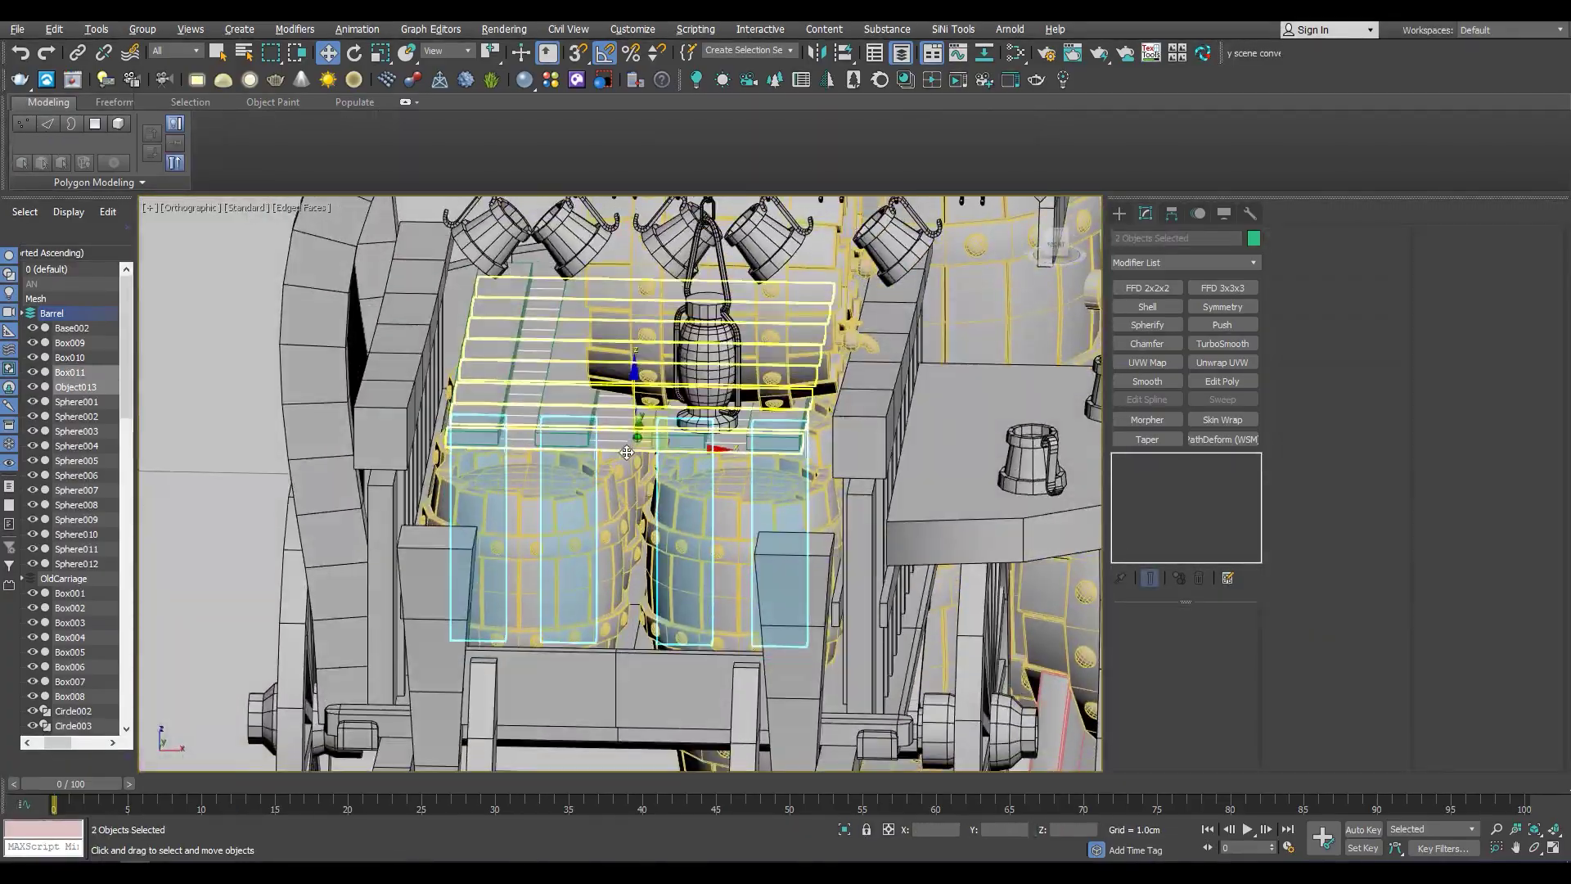
Add Box009 to the selection and check the planks from the front in wireframe
middle_click_drag(656, 463, 614, 426, "alt")
scroll(613, 427, "up", 3)
left_click(614, 426, "ctrl")
key("F3")
scroll(554, 495, "down", 3)
mouse_move(554, 494)
middle_mouse_down("alt")
mouse_move(439, 382)
mouse_move(667, 511)
middle_mouse_up("alt")
scroll(439, 382, "up", 2)
key("F3")
Isolate the planks, legs and base plate and select the base plate
key("ctrl+z")
key("ctrl+z")
key("alt+q")
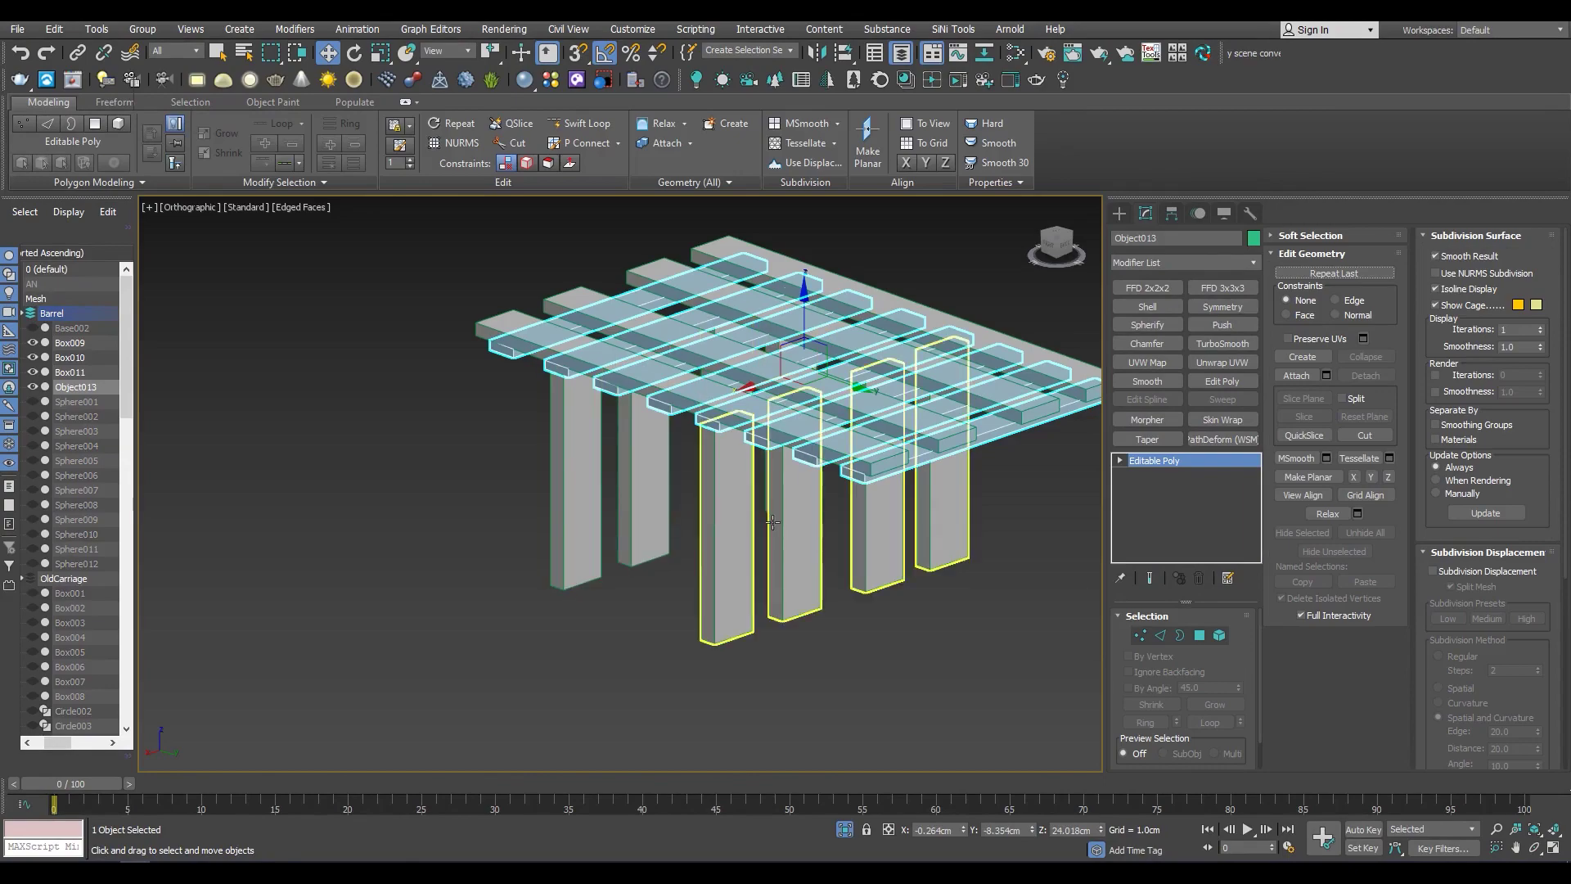
key("alt+q")
middle_click_drag(596, 366, 653, 469, "alt")
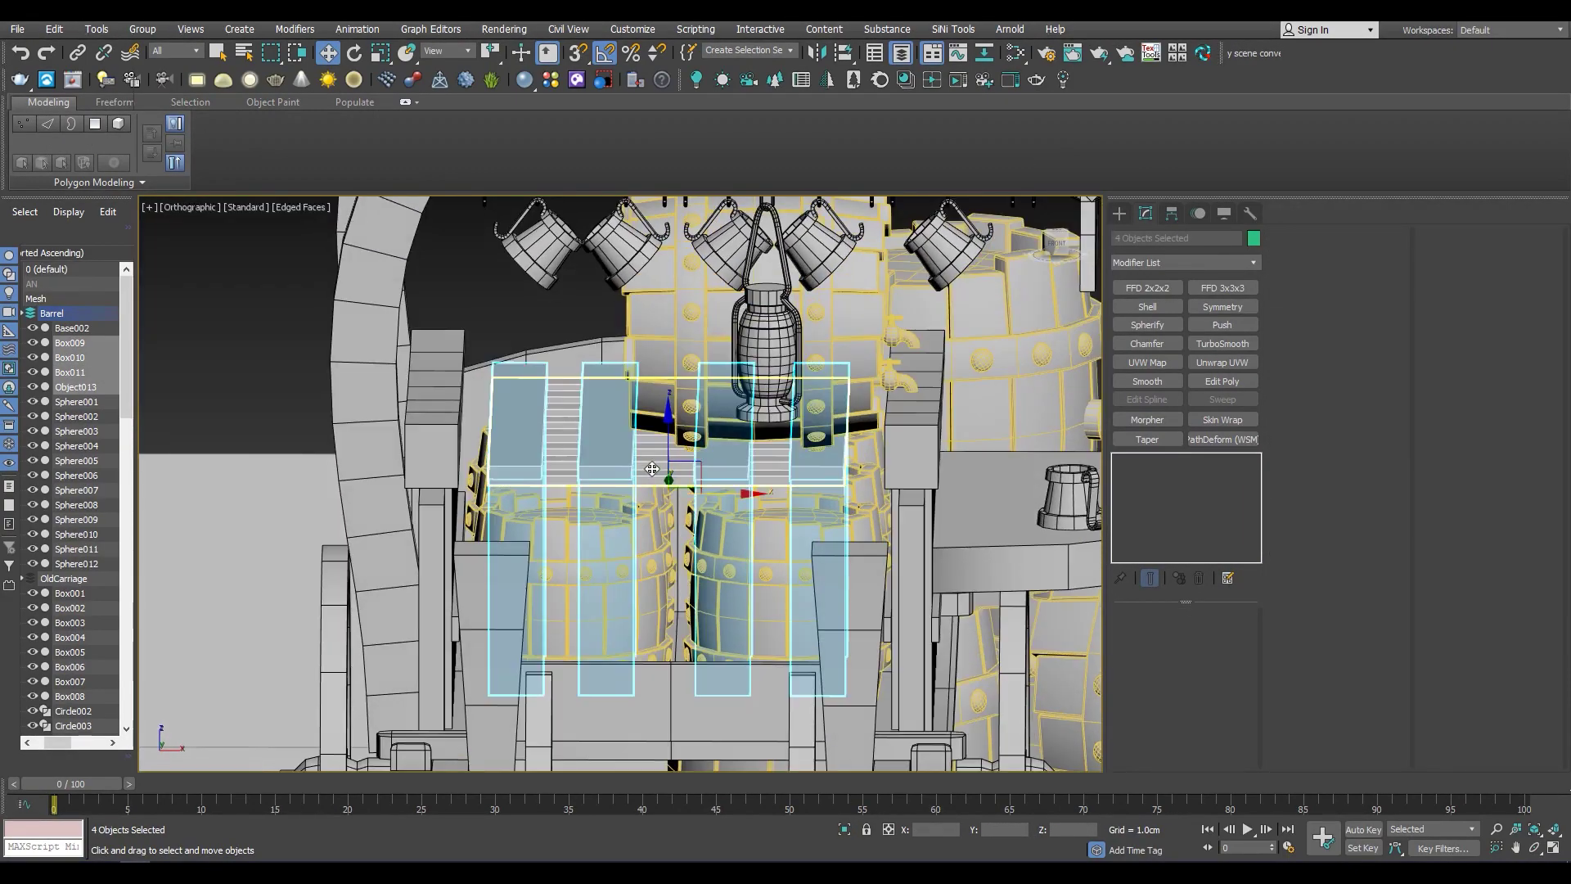
key("alt+q")
middle_click_drag(677, 631, 666, 687, "alt")
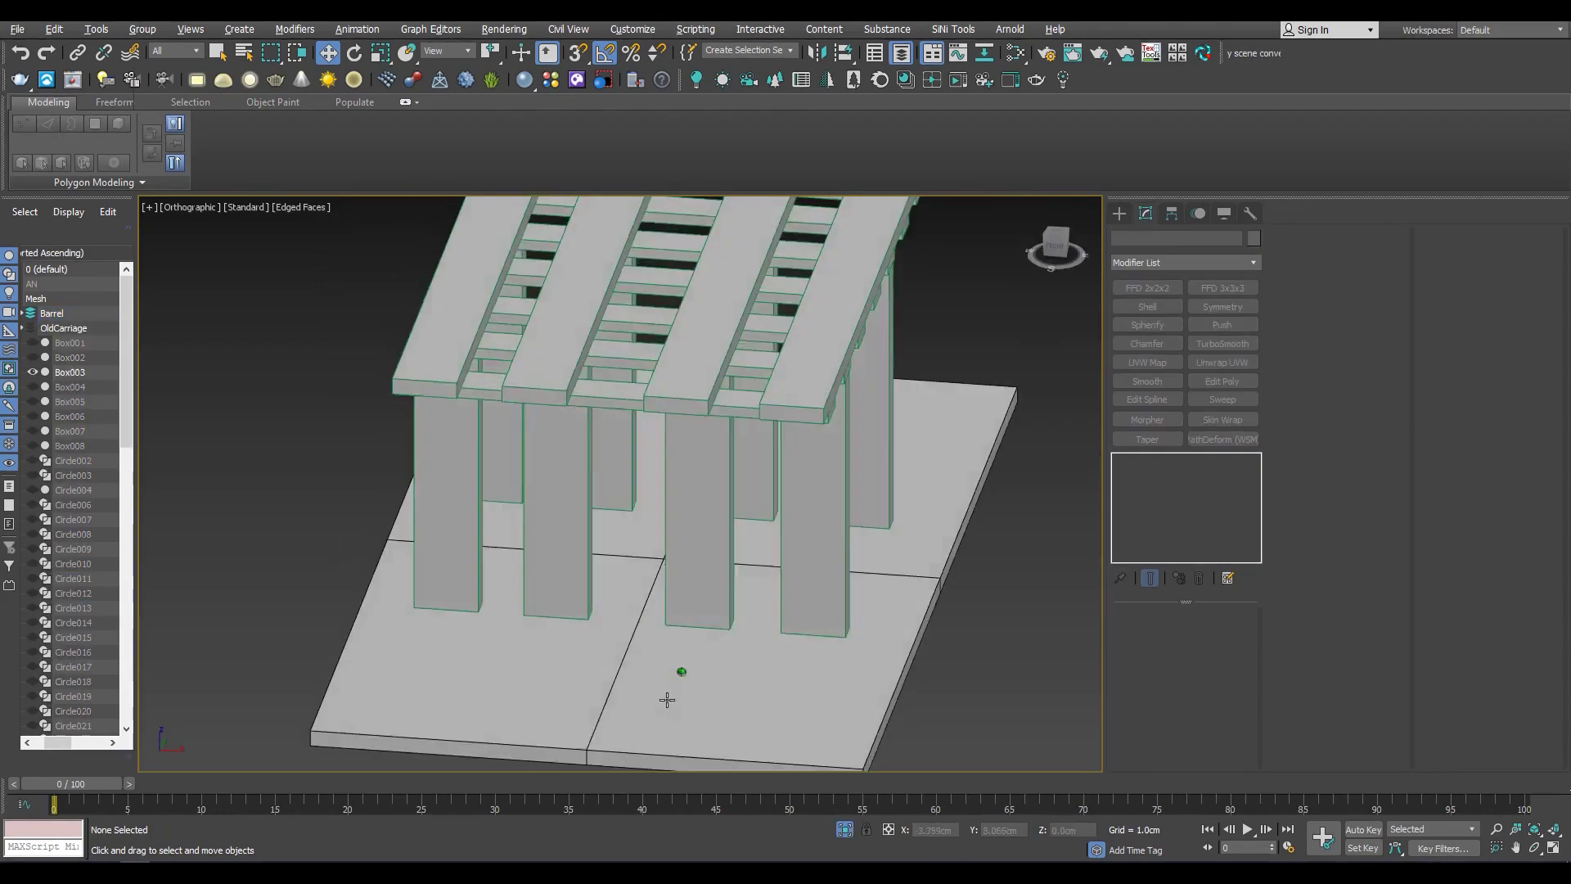
left_click(636, 635)
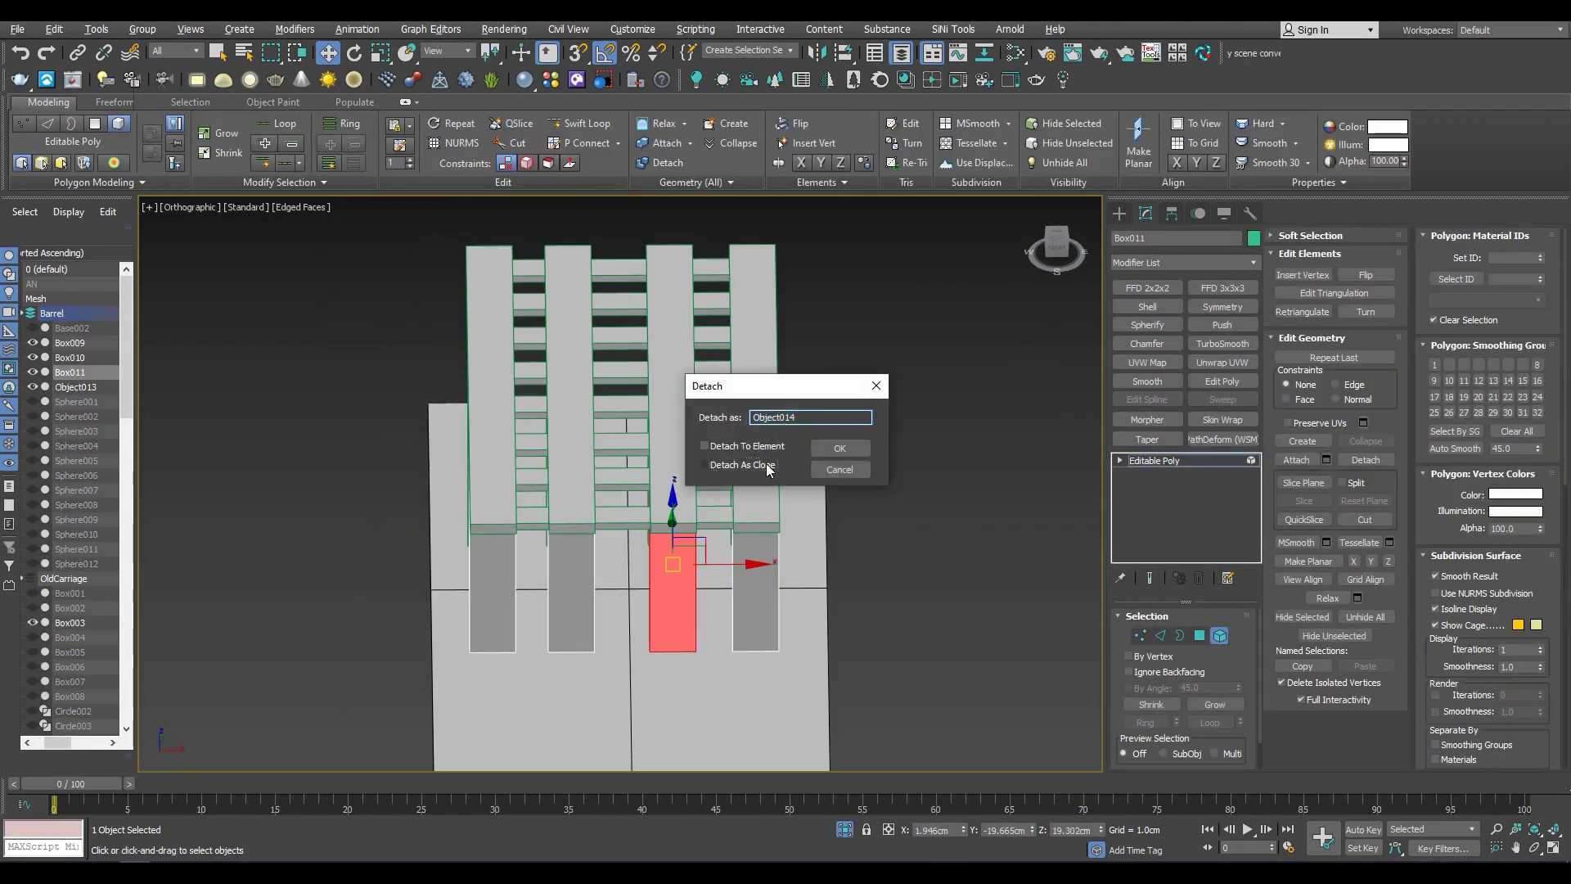
Detach one leg element as Object014 and select the new post
key("5")
middle_click_drag(693, 613, 582, 568, "alt")
key("5")
left_click(692, 532)
left_click_drag(815, 549, 659, 544)
key("ctrl+z")
key("5")
key("F3")
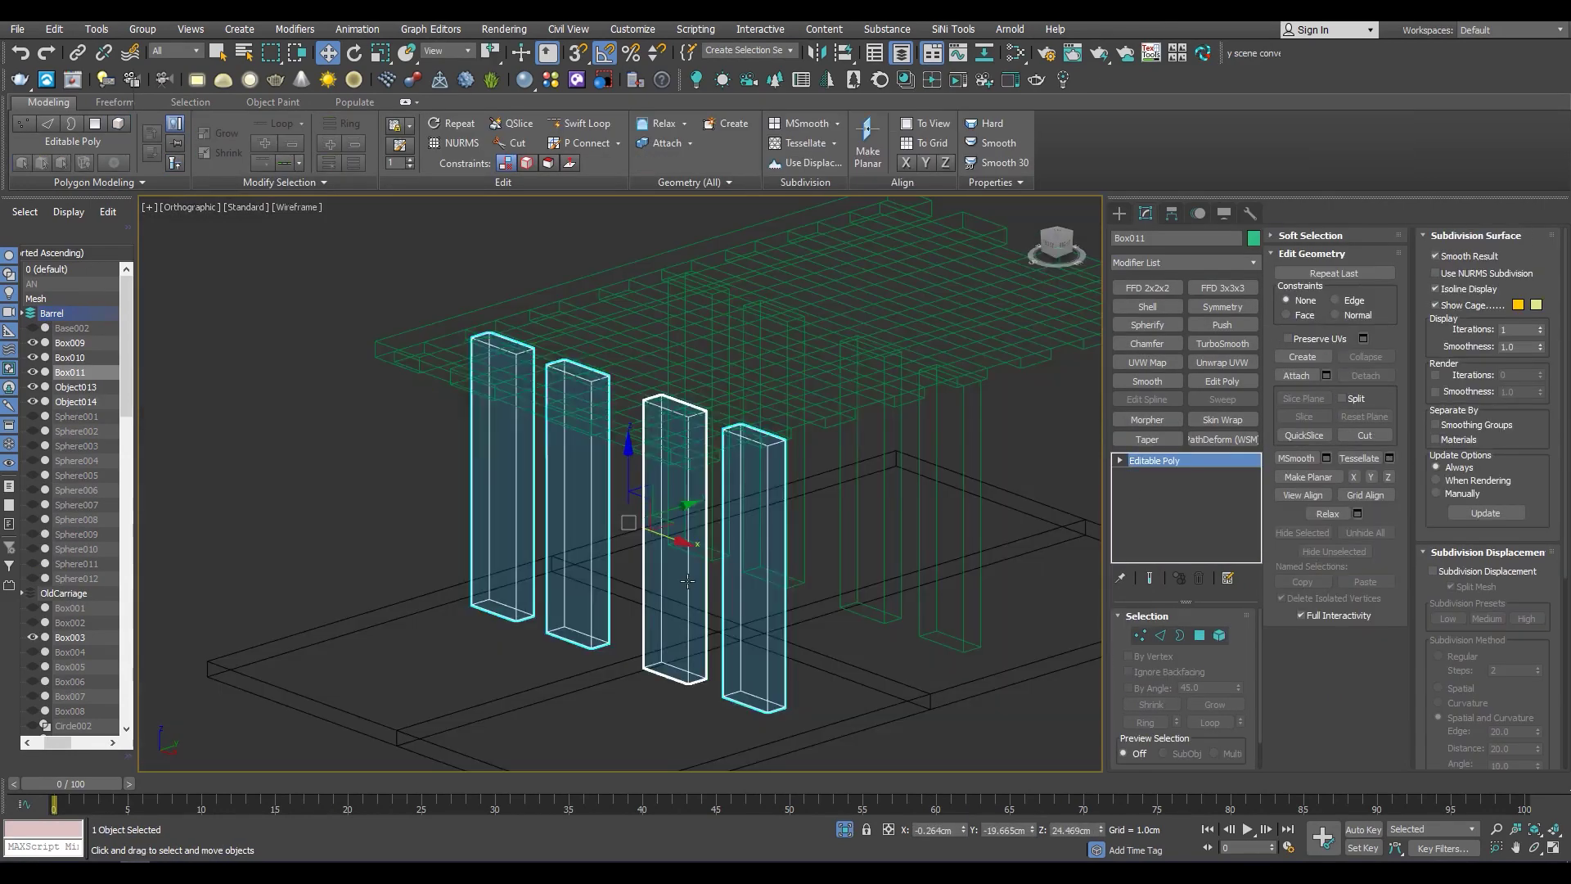
left_click(699, 535)
key("F3")
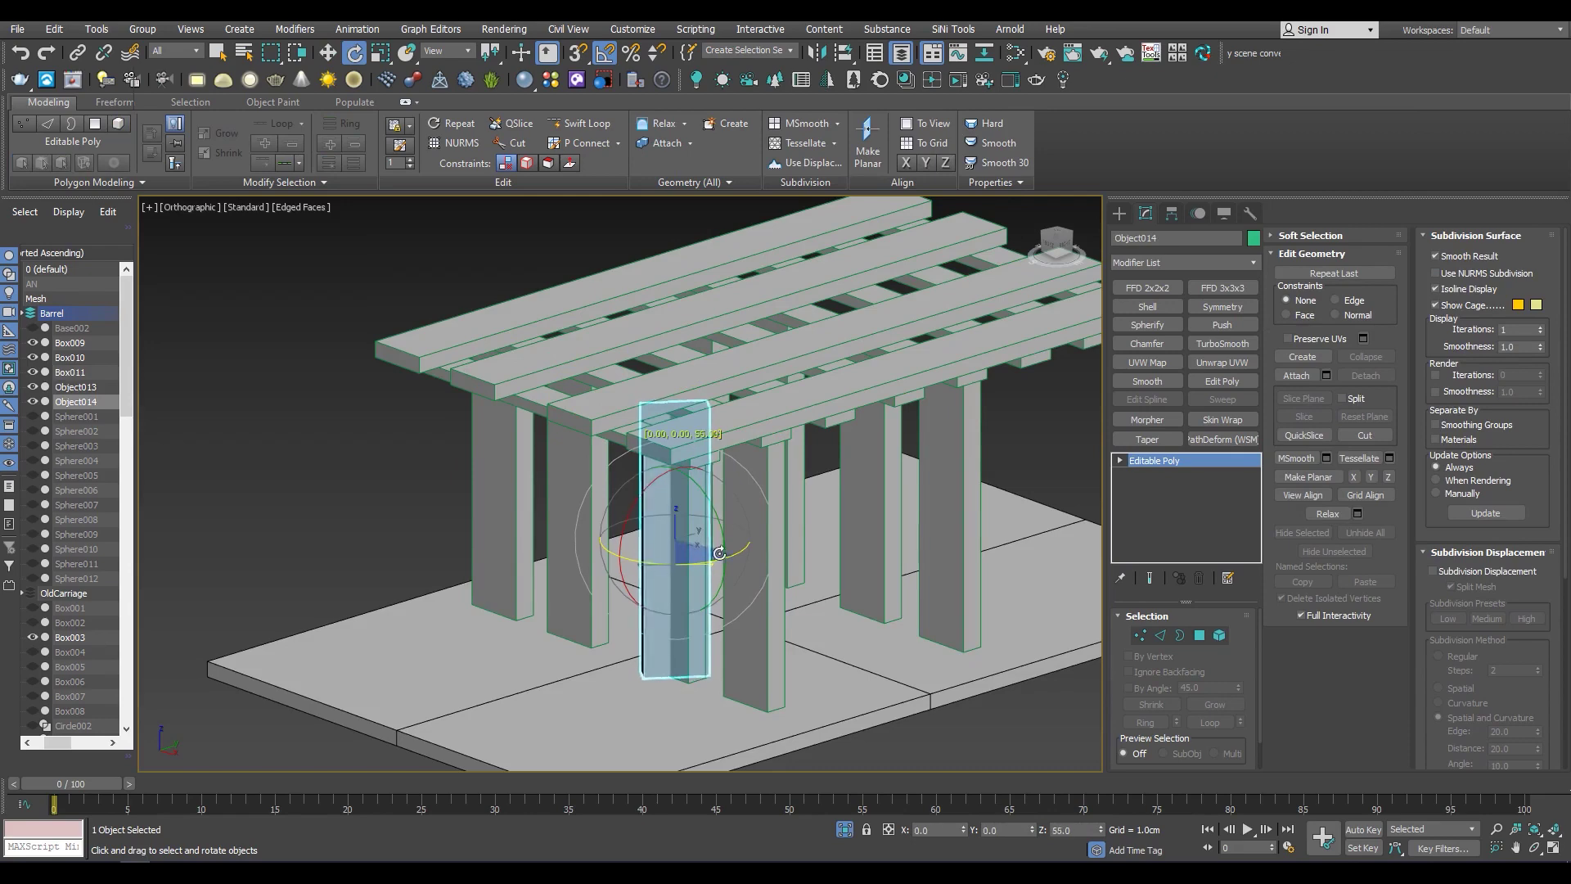
Snap Object014 onto the base plate and scale its vertices thinner in Top view
key("w")
middle_click_drag(745, 544, 755, 461, "alt")
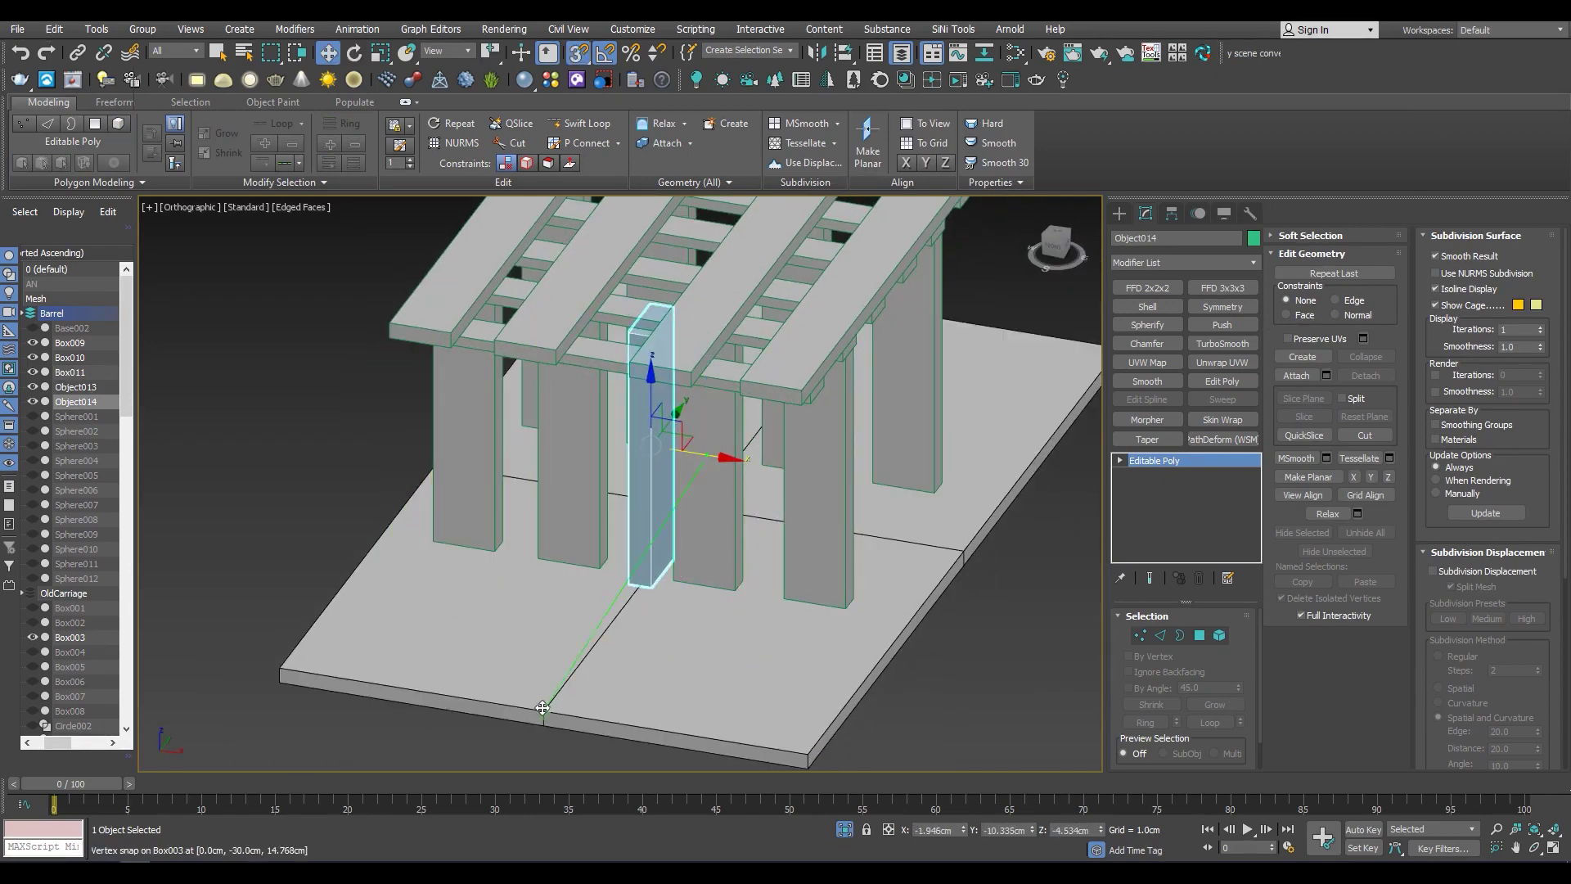
middle_click_drag(542, 707, 590, 622, "alt")
key("f")
key("1")
key("r")
key("F3")
key("t")
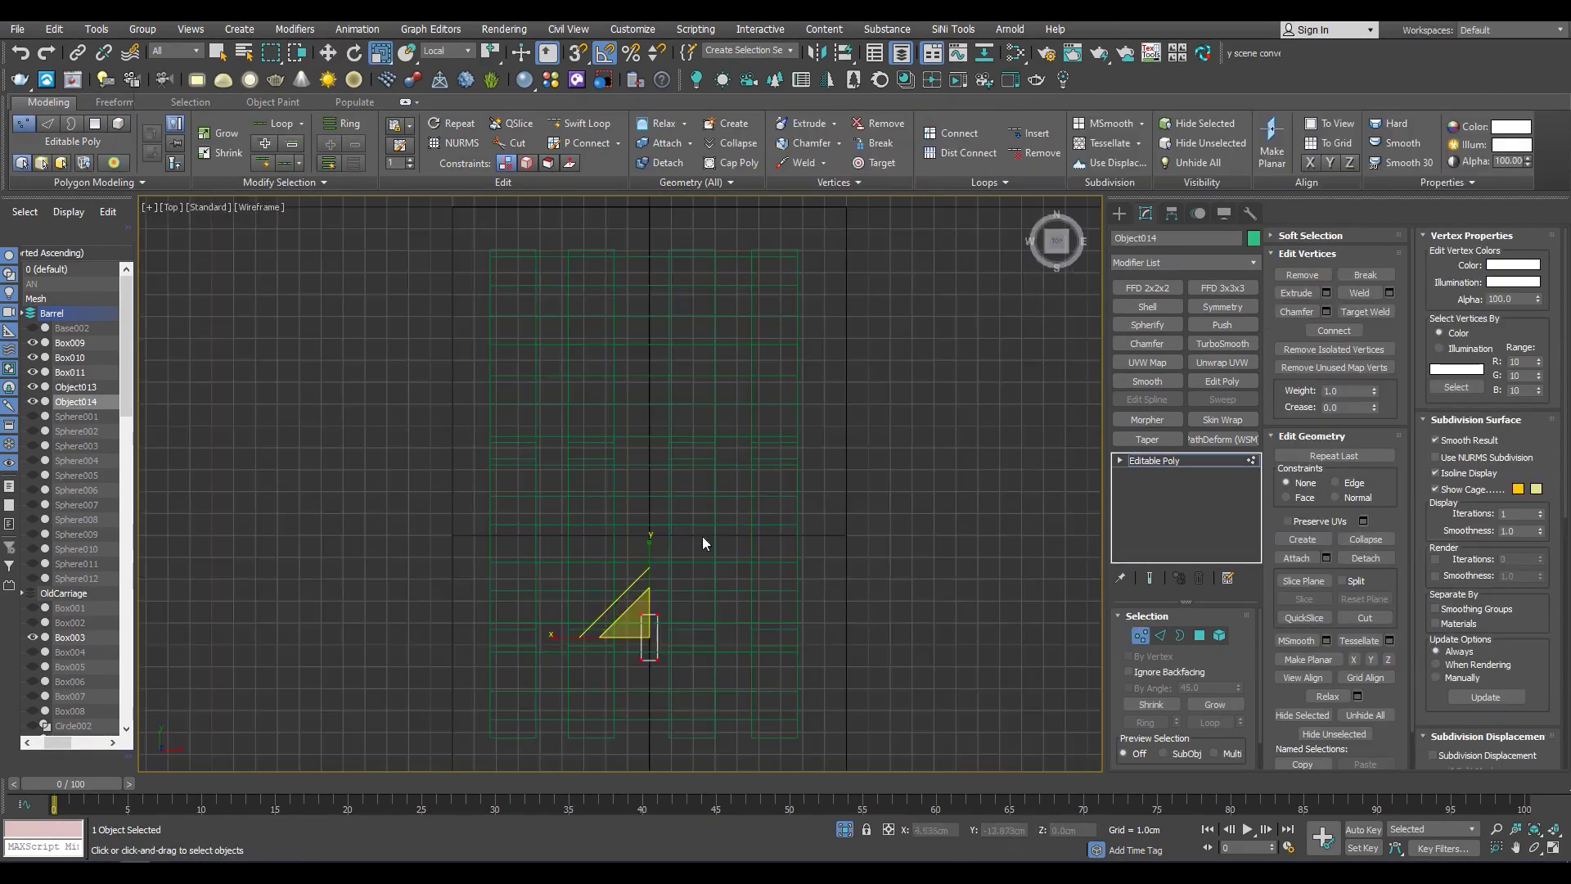
key("F3")
key("F3")
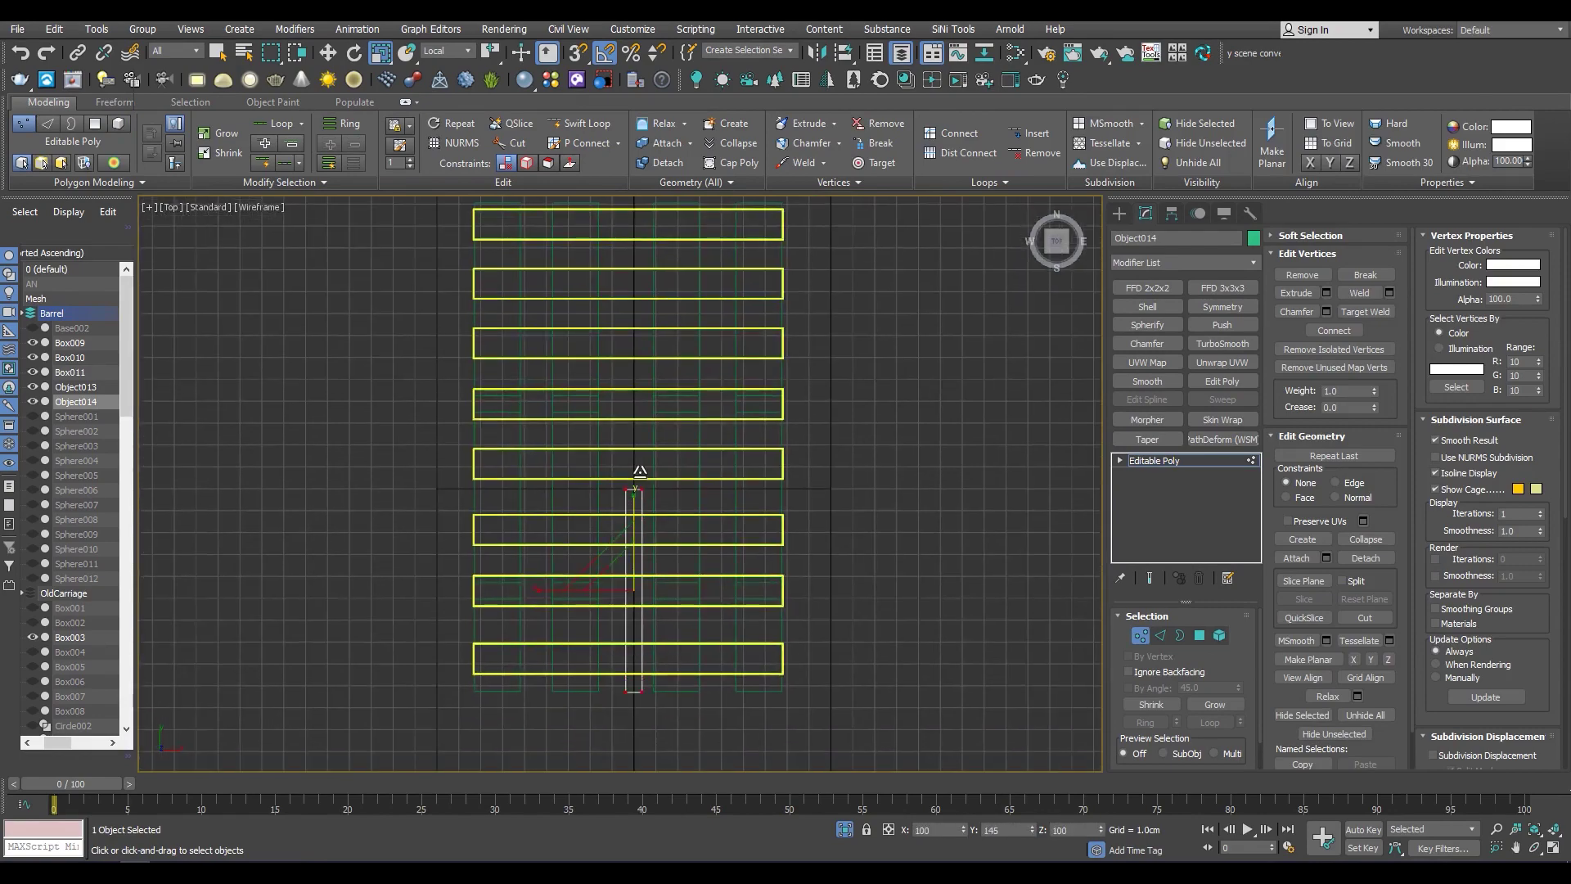
key("w")
Frame the post and bars, then step back through views to the barrels
key("shift+z")
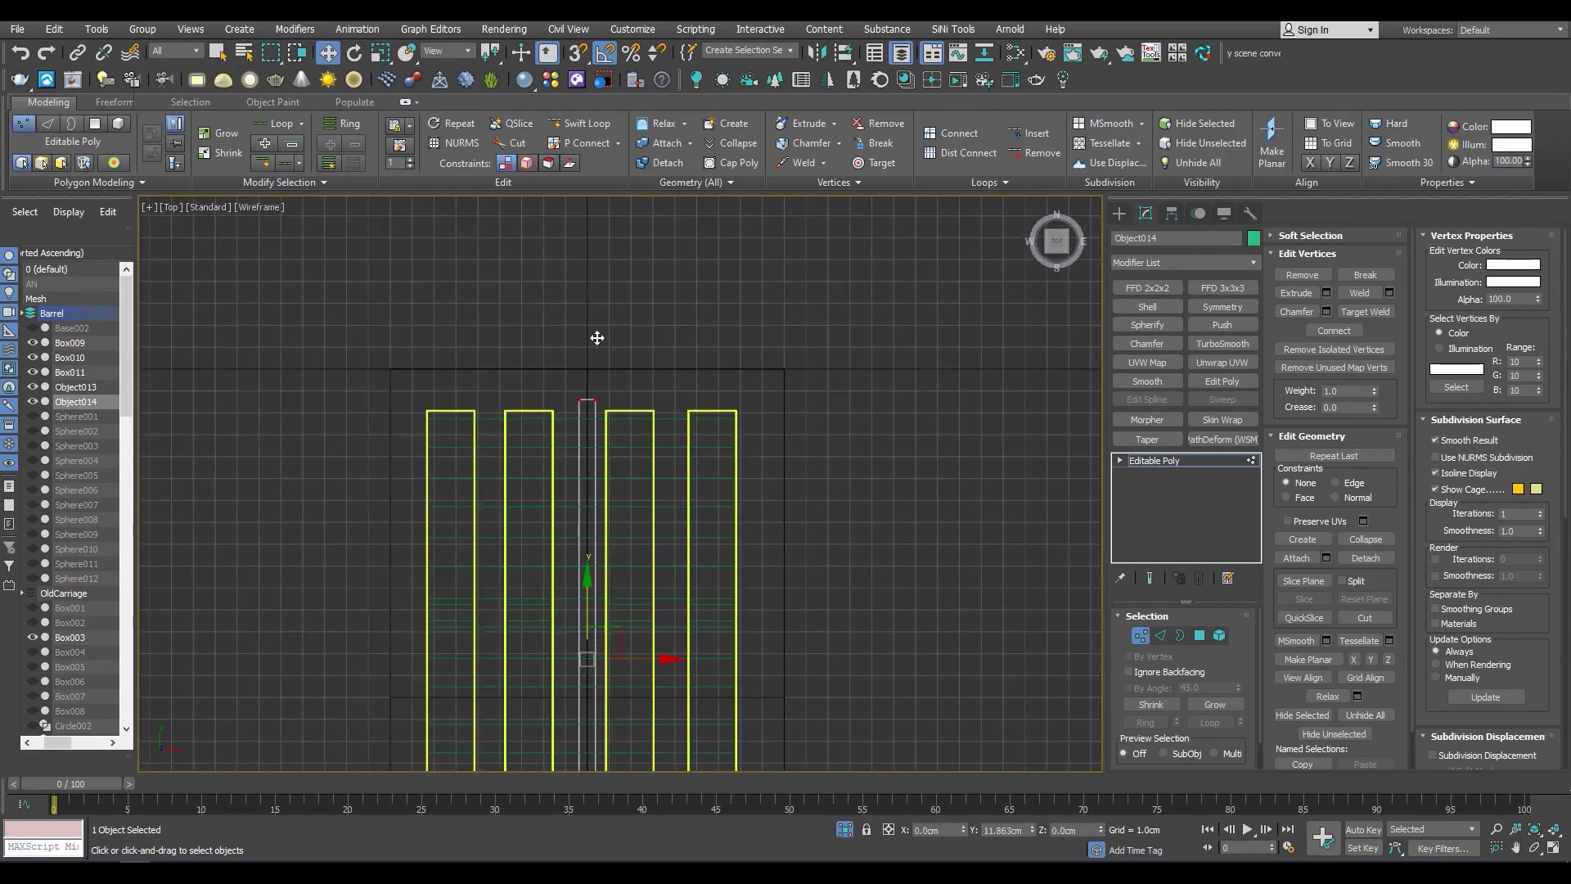
key("F3")
key("shift+z")
key("shift+z")
key("shift+z")
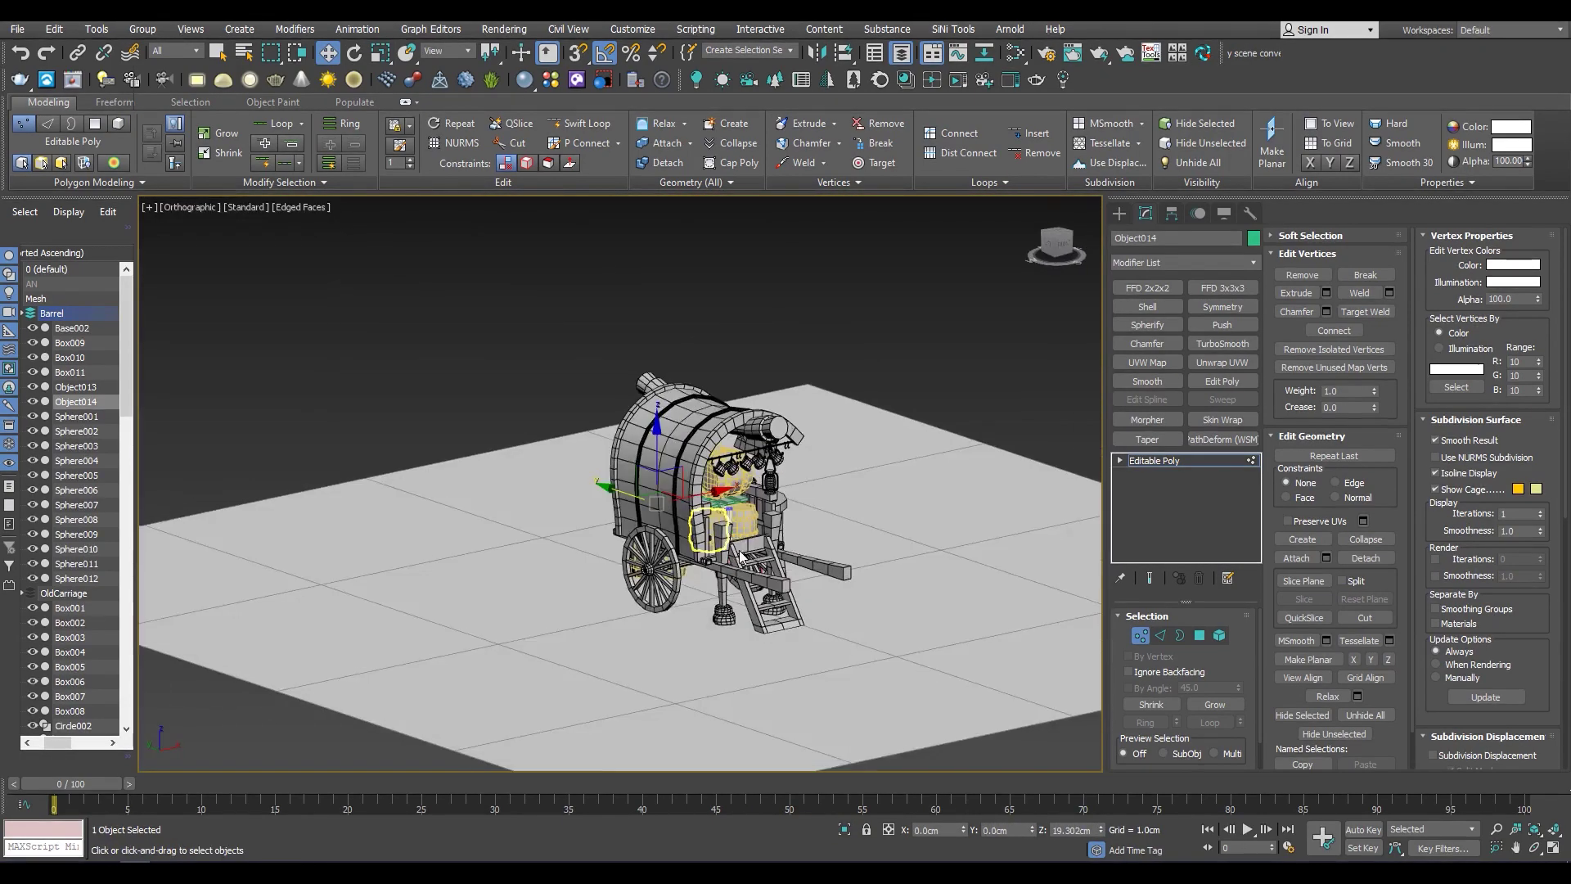
key("shift+z")
key("shift+z")
key("shift+z")
key("shift+z")
key("shift+z")
key("shift+z")
key("shift+z")
key("shift+z")
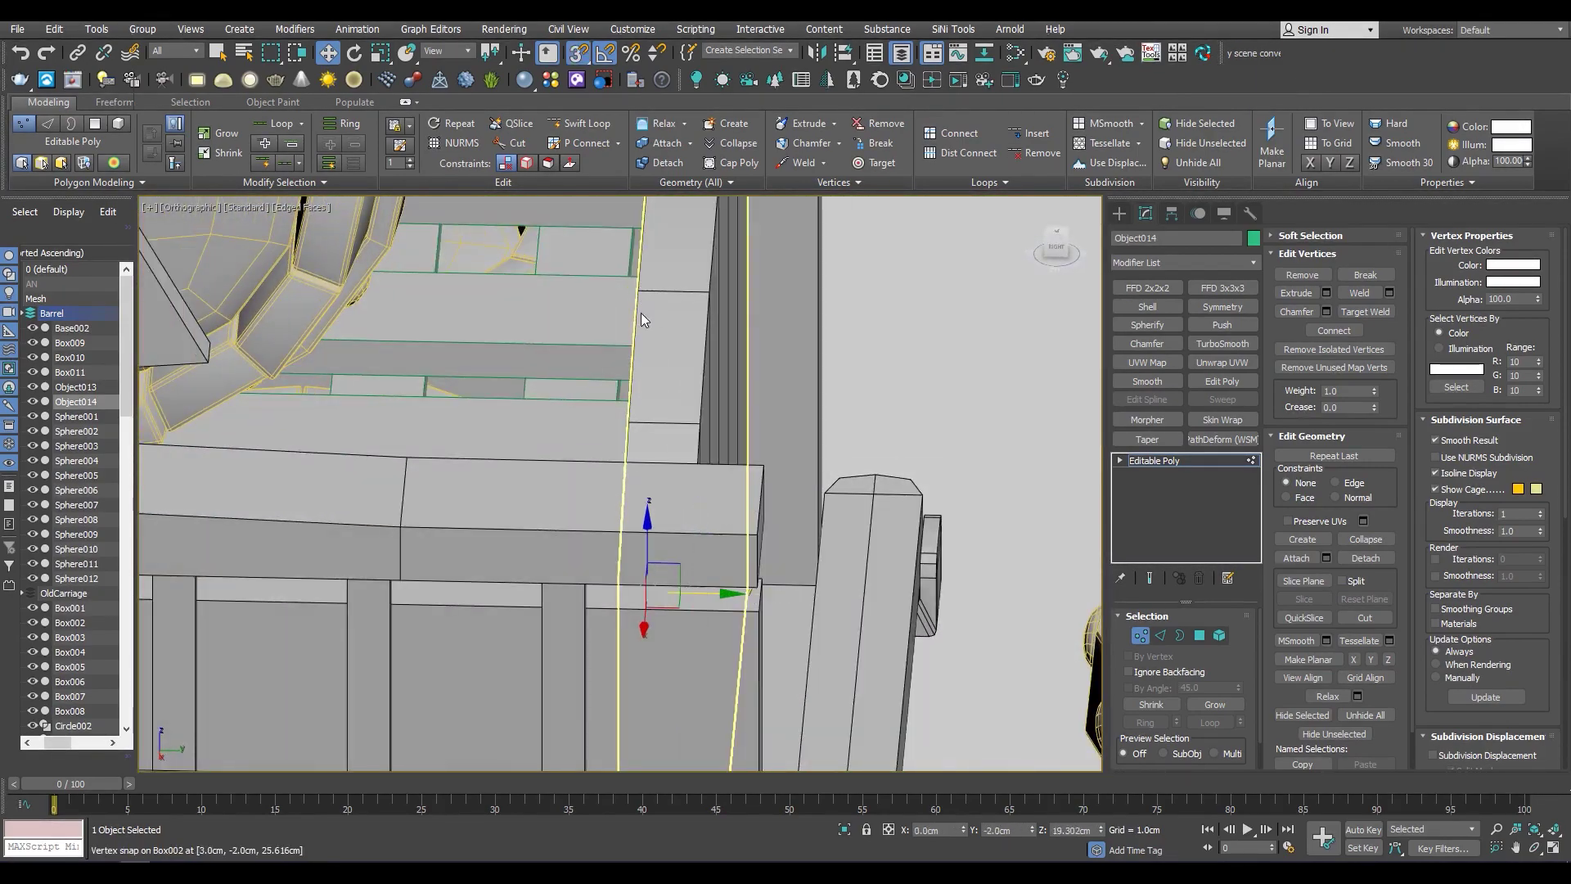
key("shift+z")
key("shift+z")
key("shift+z")
key("shift+z")
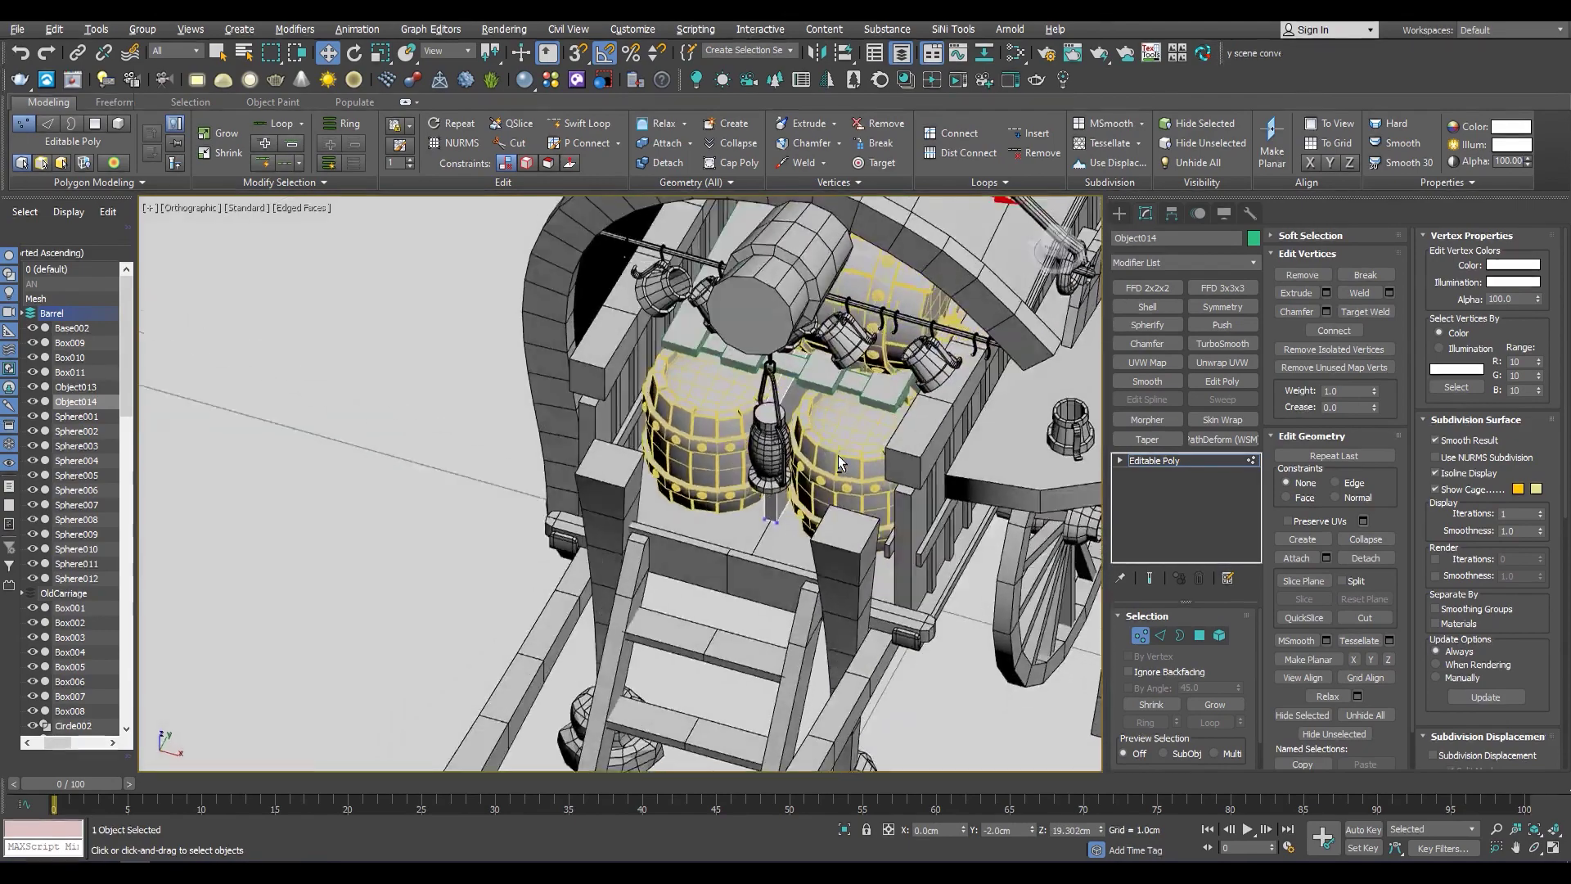
key("shift+z")
key("shift+z")
Scale the post to fit between the barrels, return to object level, and select everything
key("shift+z")
key("r")
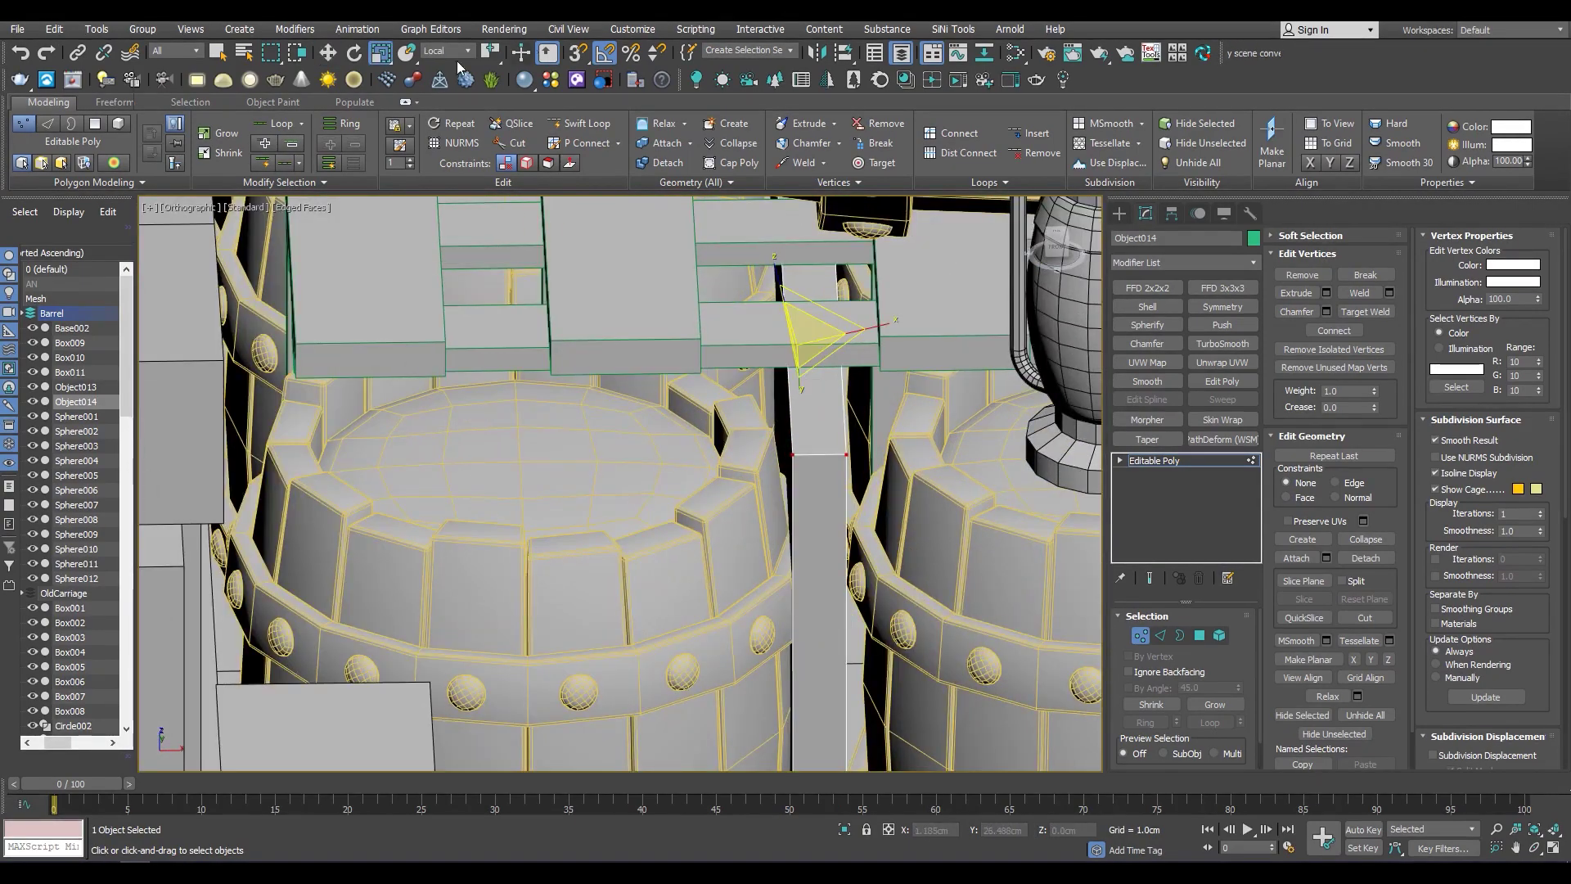
key("shift+z")
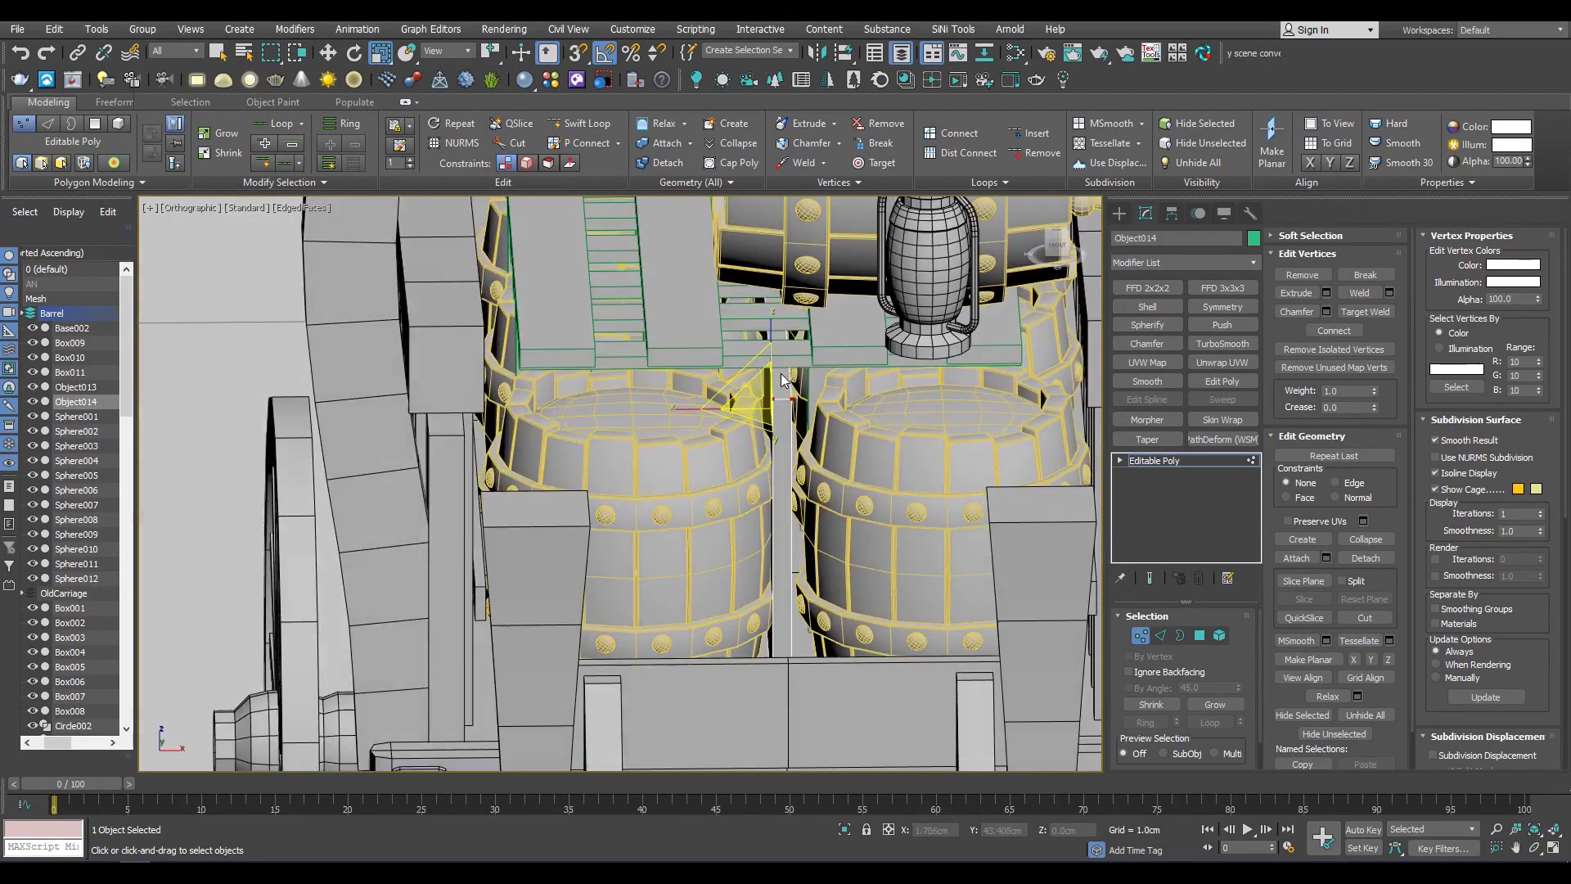
key("shift+z")
left_click(1158, 461)
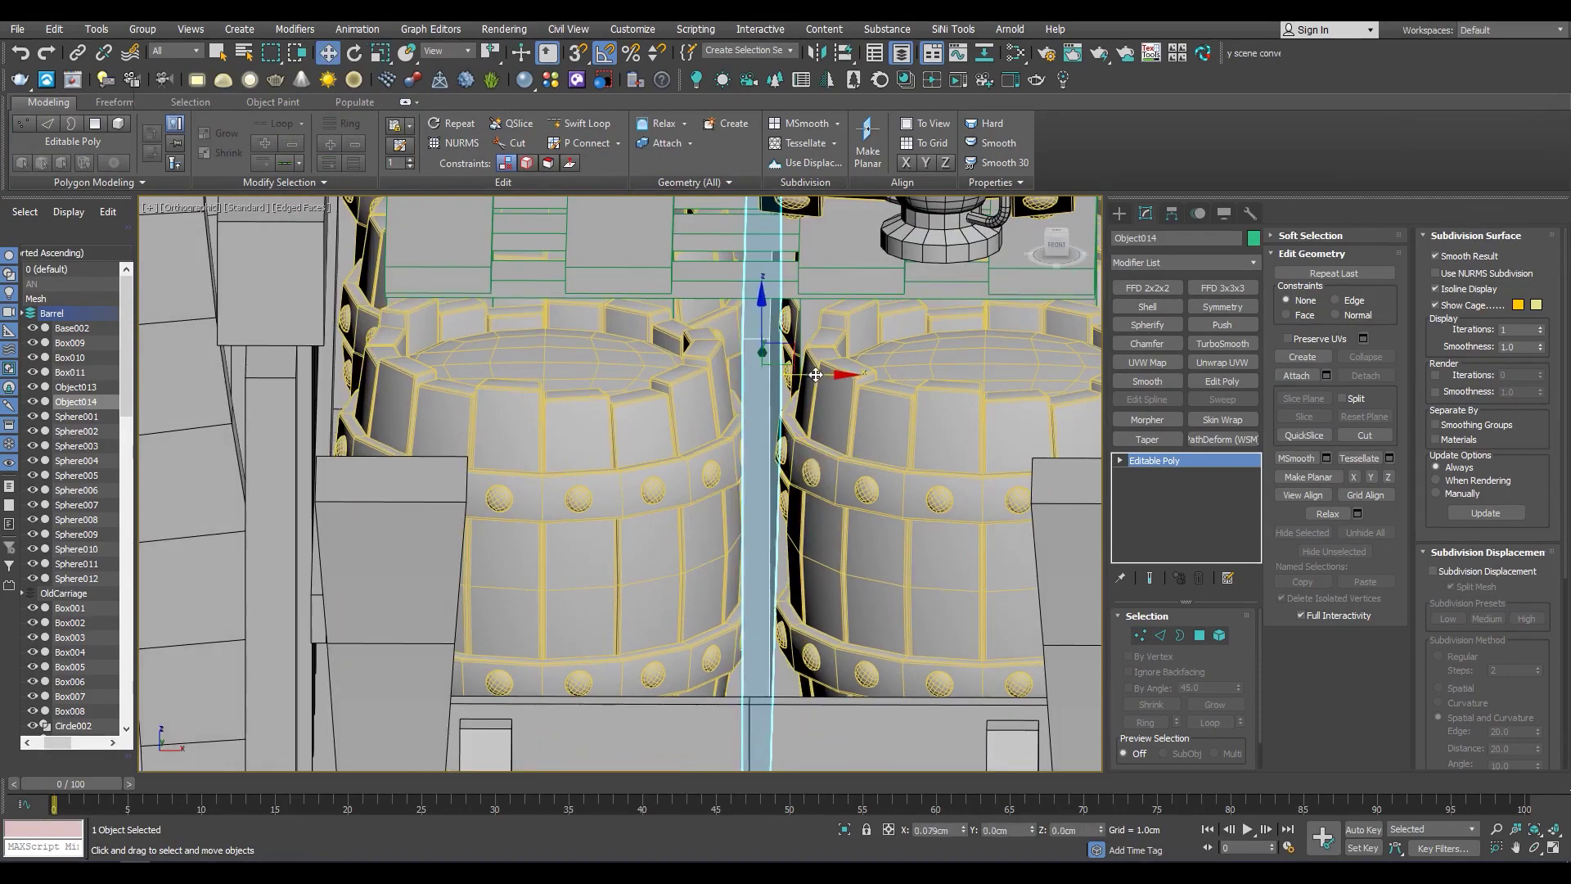
key("shift+z")
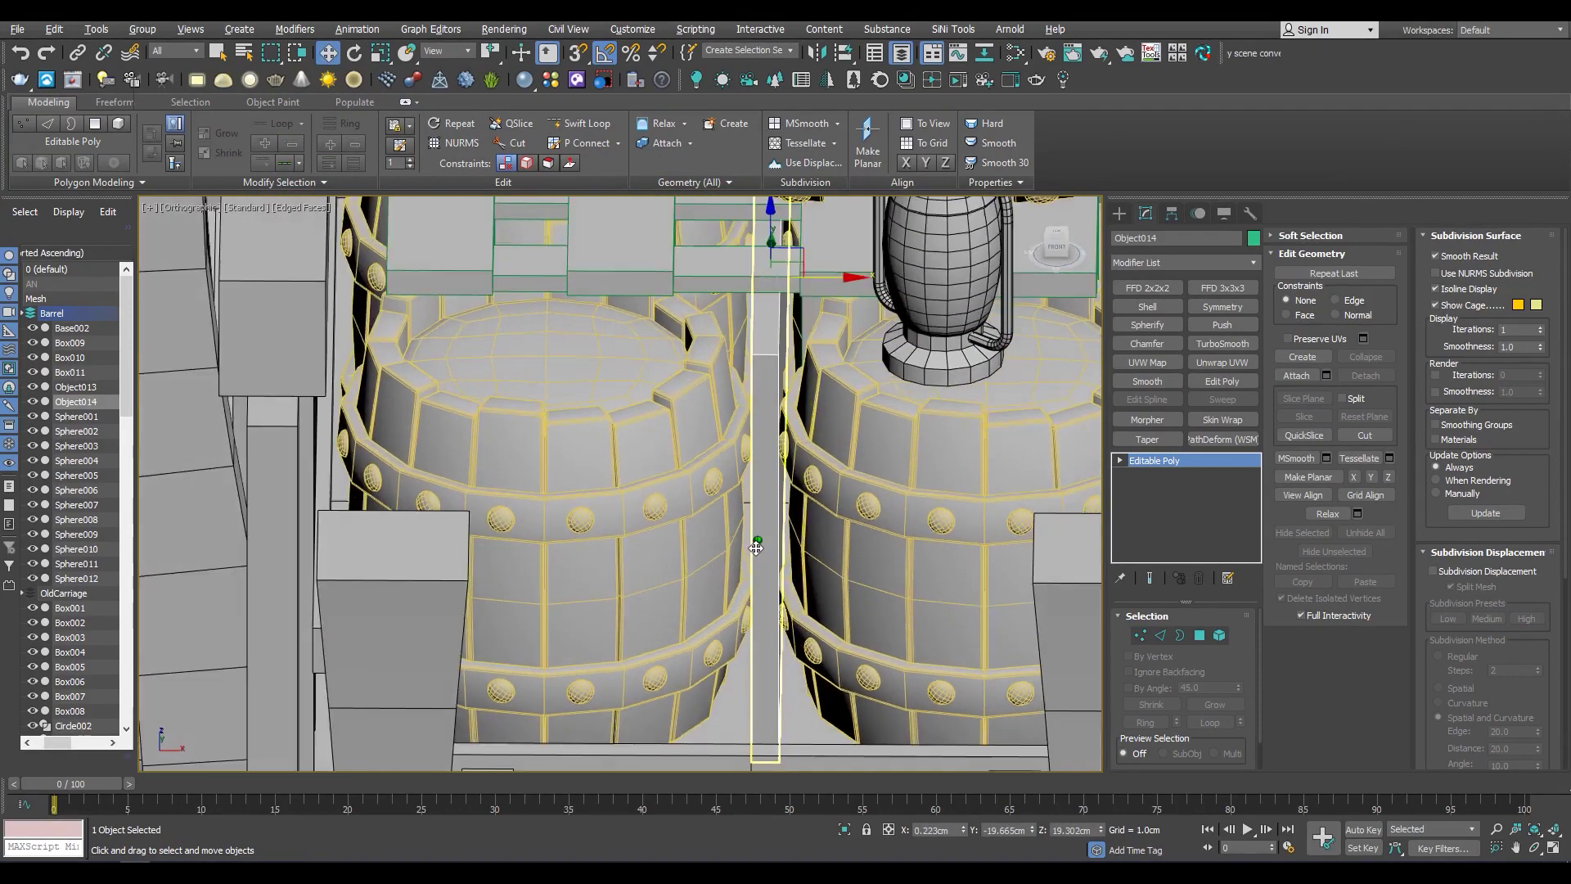
scroll(756, 549, "down", 5)
key("ctrl+a")
key("F4")
key("shift+z")
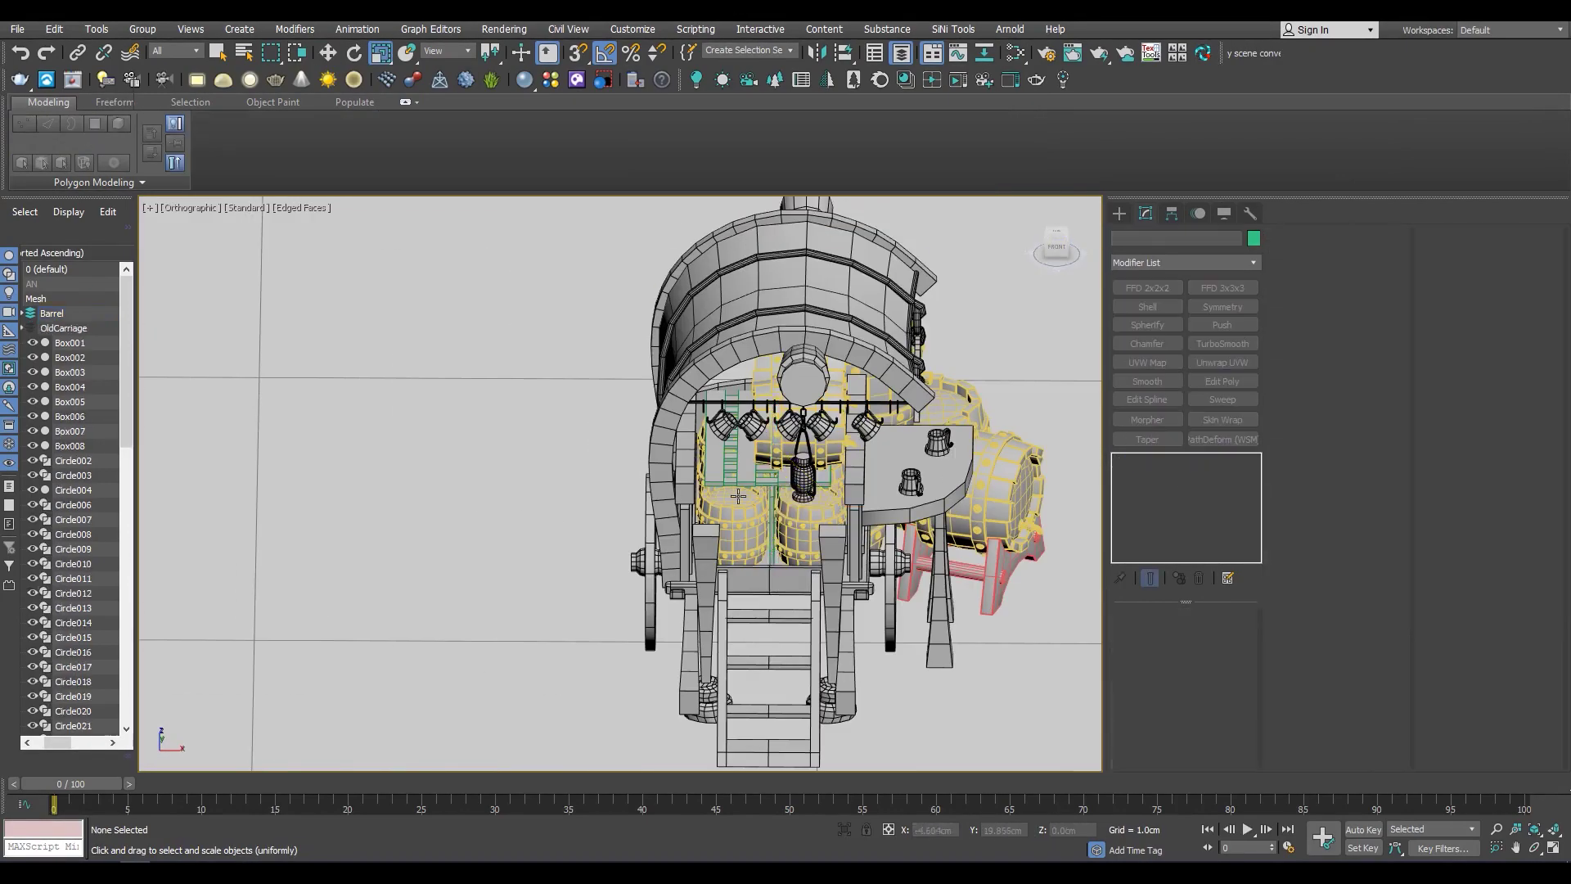
Clear the selection and step back through views to a close-up of the cart
key("shift+z")
key("shift+z")
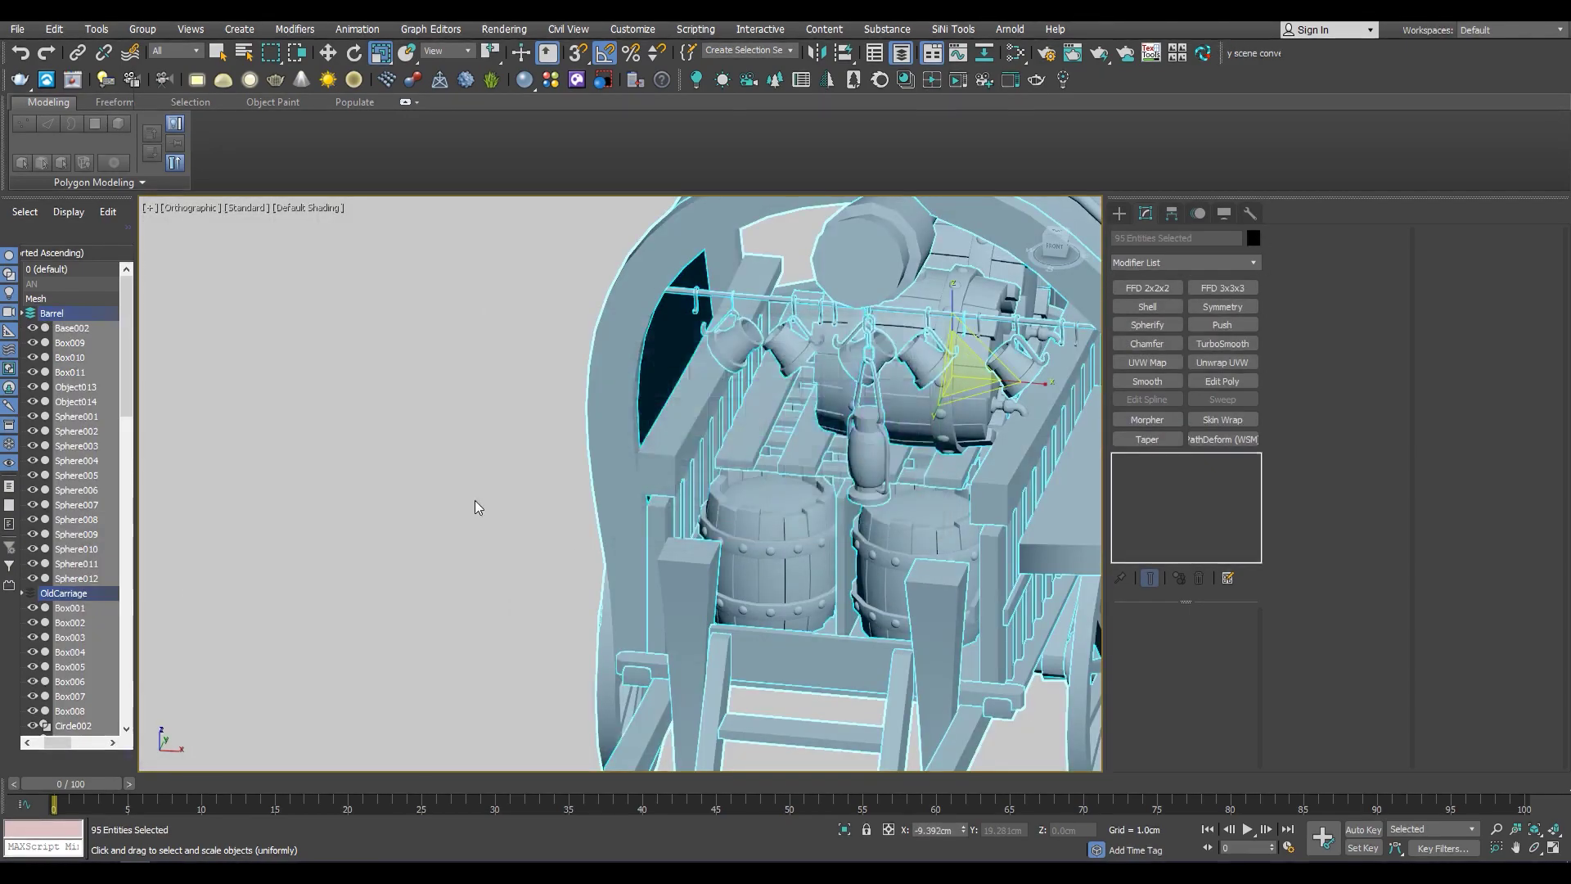
left_click(577, 541)
key("shift+z")
key("shift+z")
key("shift+z")
key("shift+z")
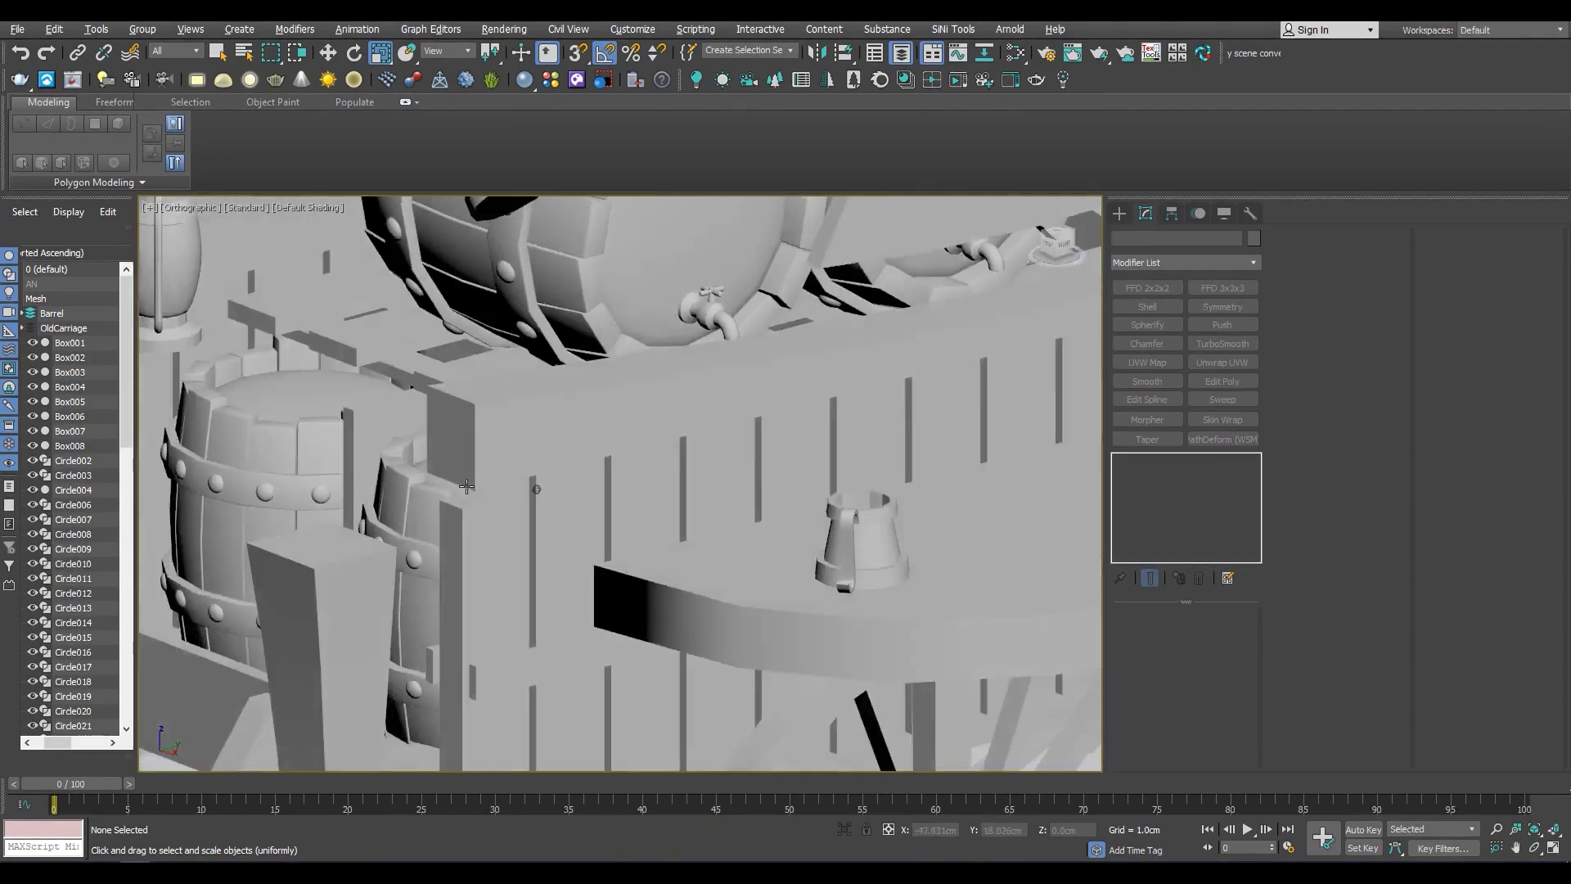
key("shift+z")
key("shift+z")
key("shift+z")
key("shift+z")
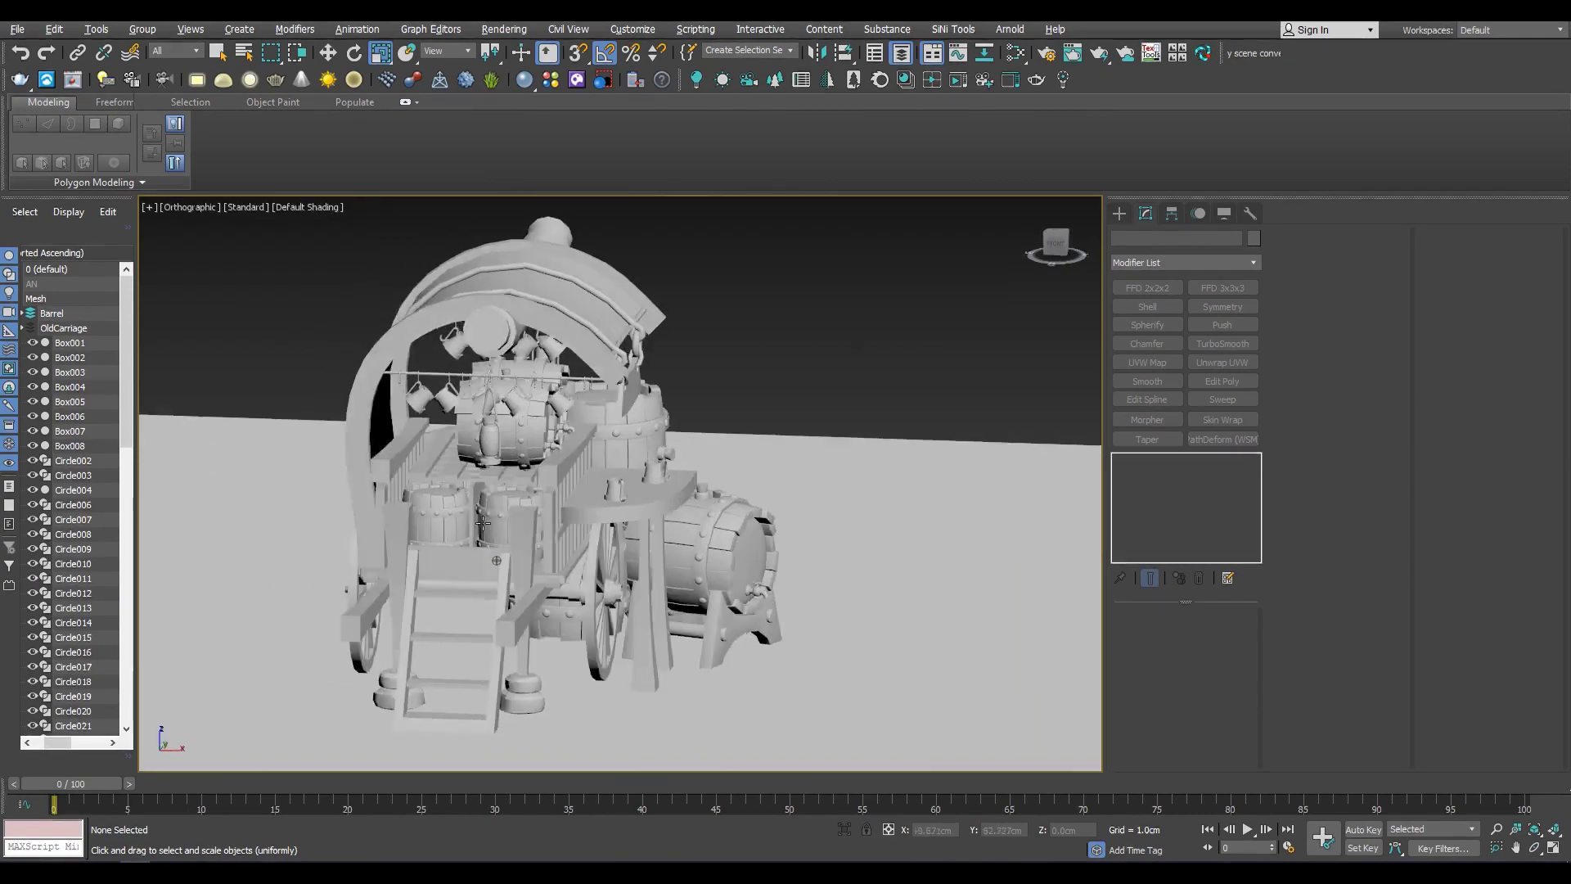
key("shift+z")
key("F4")
key("shift+z")
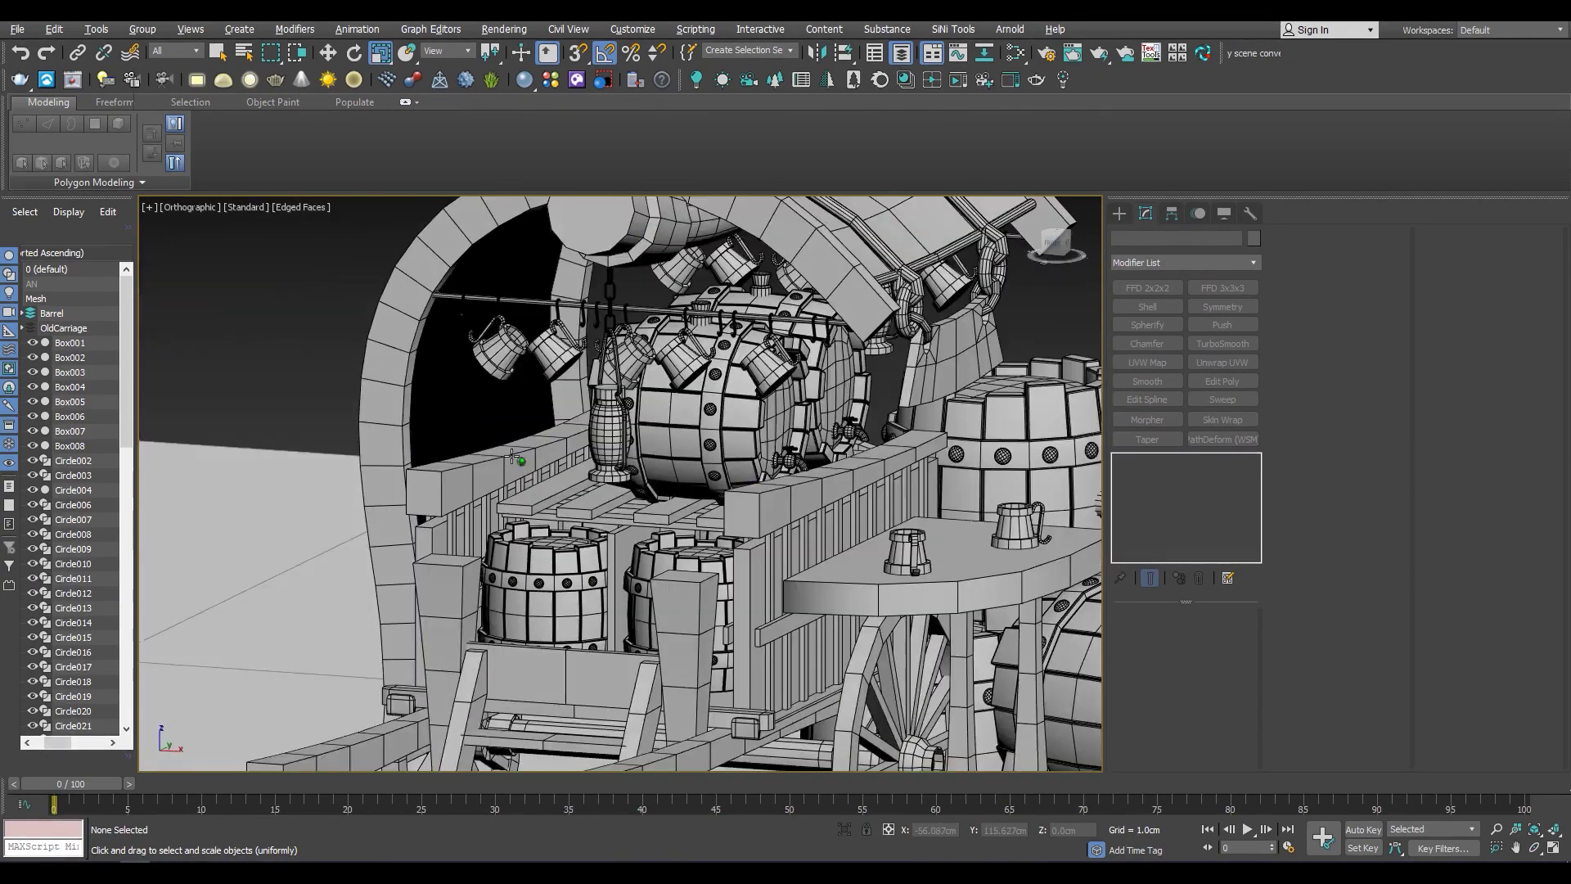
key("shift+z")
scroll(409, 530, "up", 2)
Detach one plank element of Box009 as the new object Object015
left_click(622, 508)
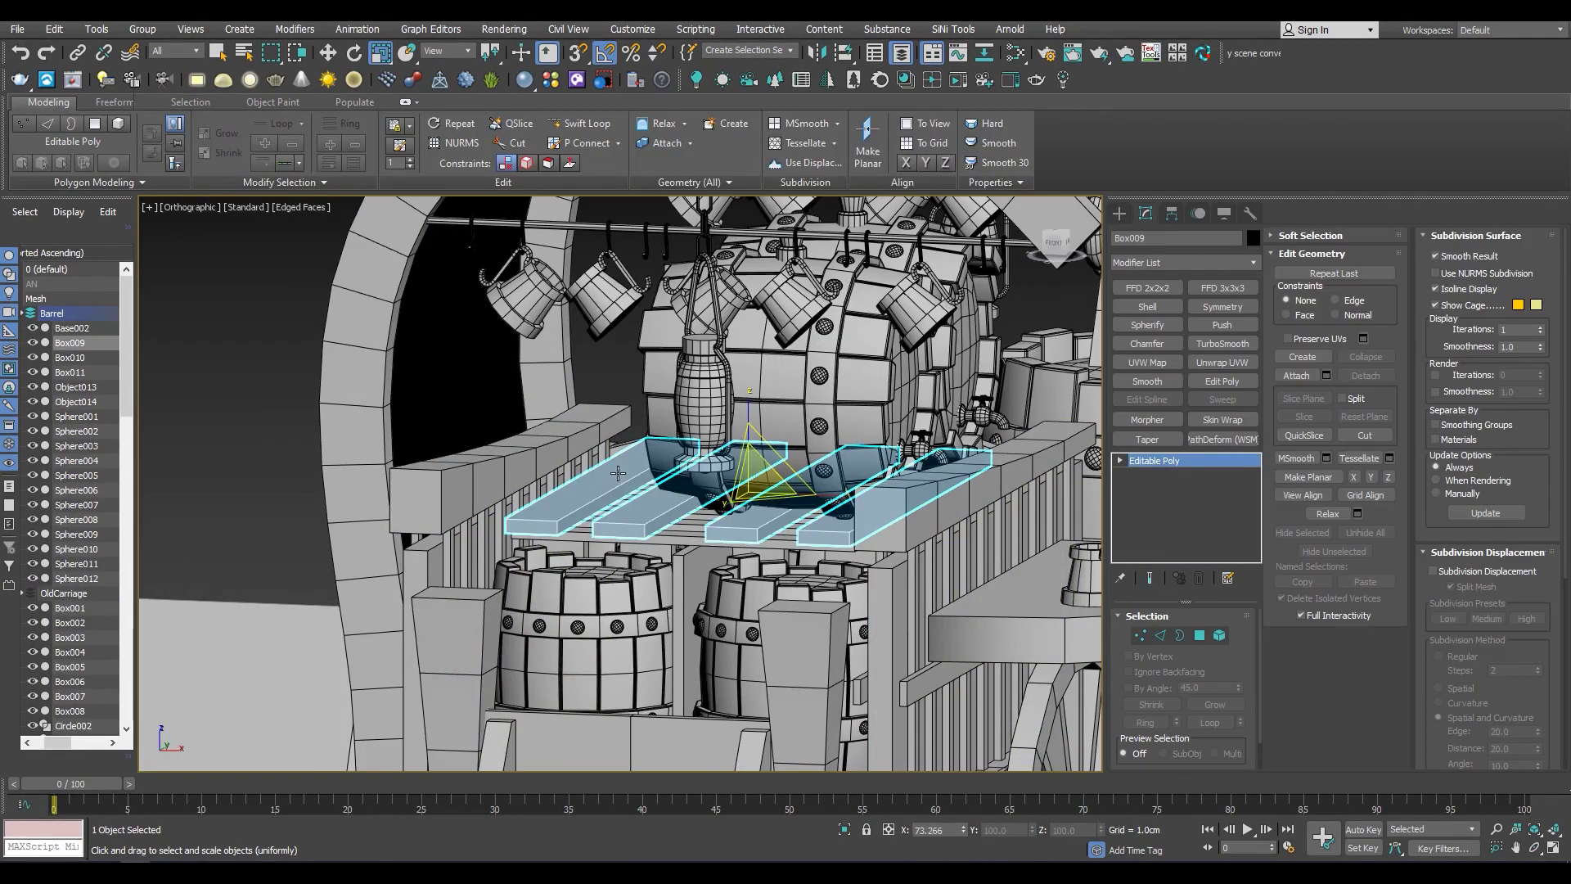
key("5")
left_click(573, 512)
left_click(840, 448)
key("6")
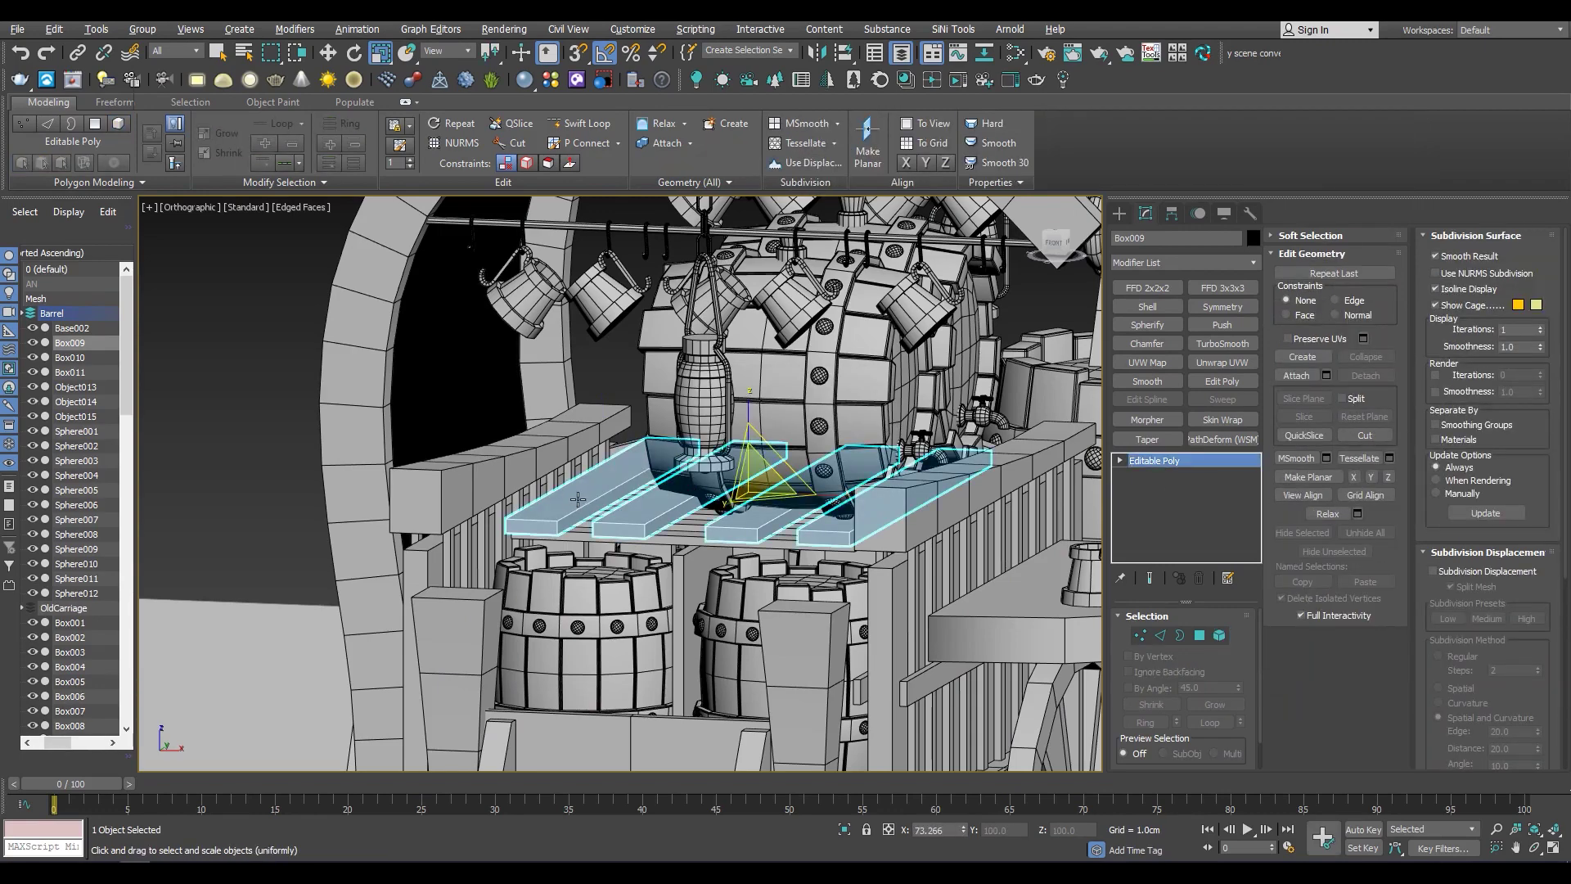
Isolate Object015 and orbit around it to inspect its ends and vertices
scroll(672, 376, "up", 2)
middle_click_drag(601, 370, 696, 393, "alt")
key("4")
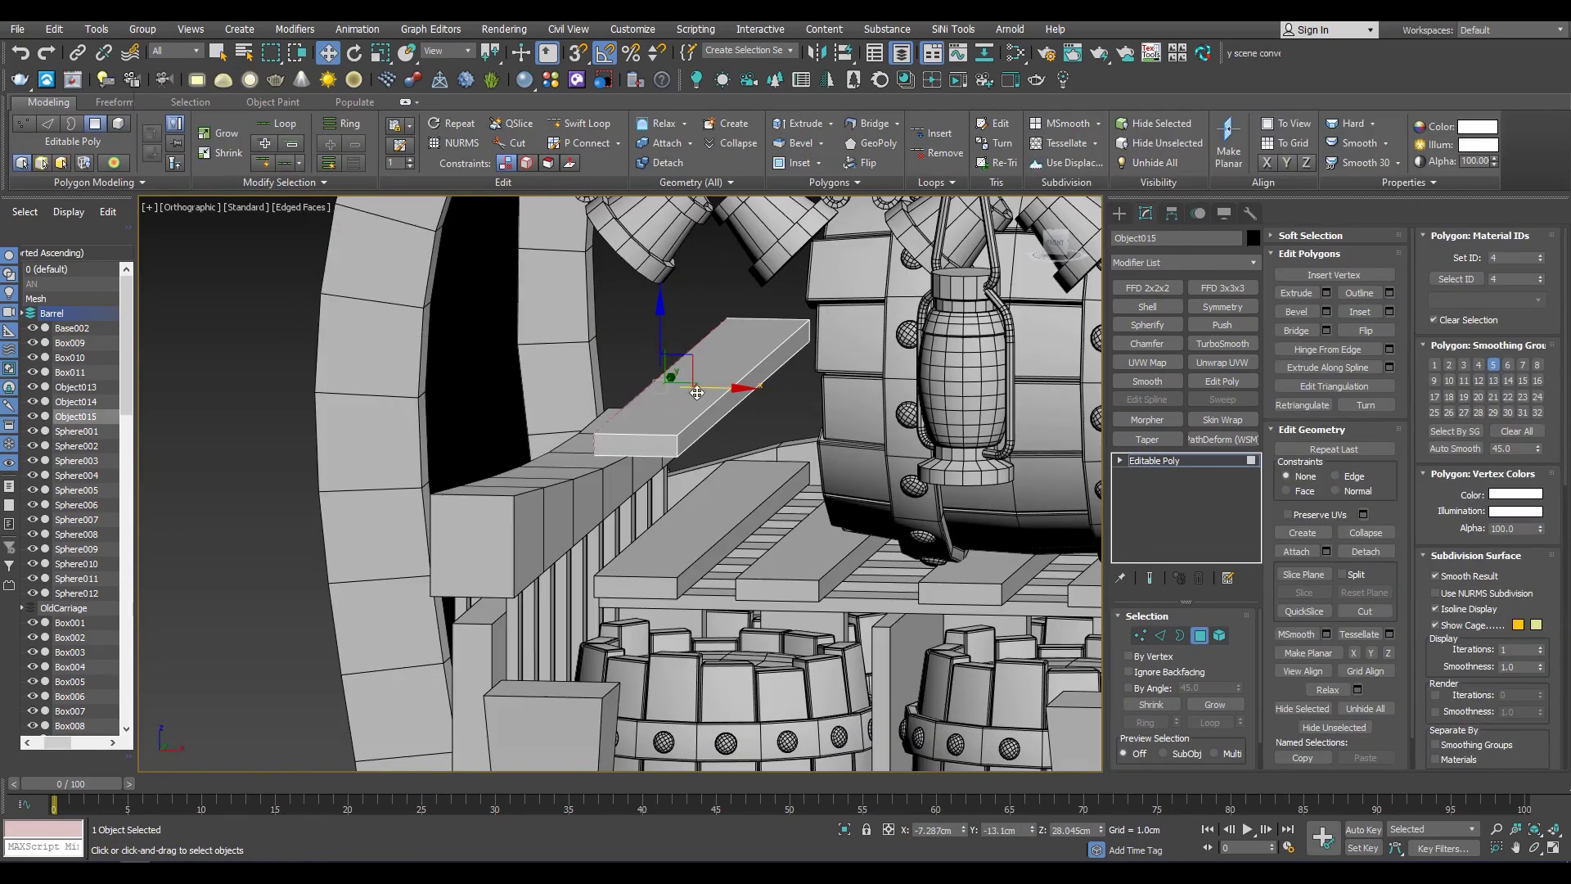
middle_click_drag(560, 362, 183, 491, "alt")
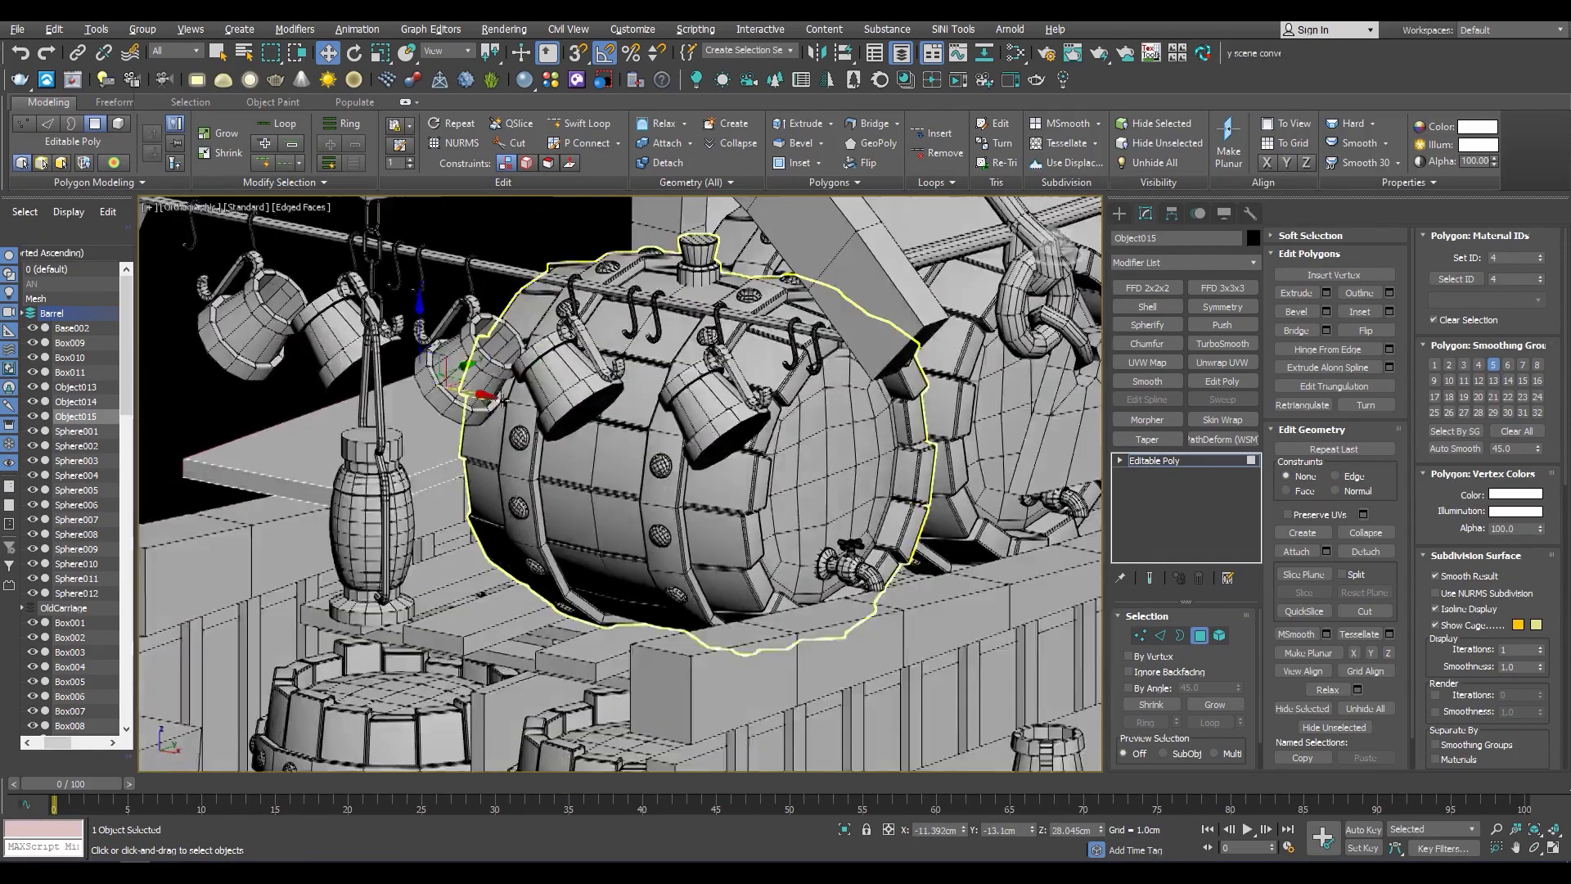
key("6")
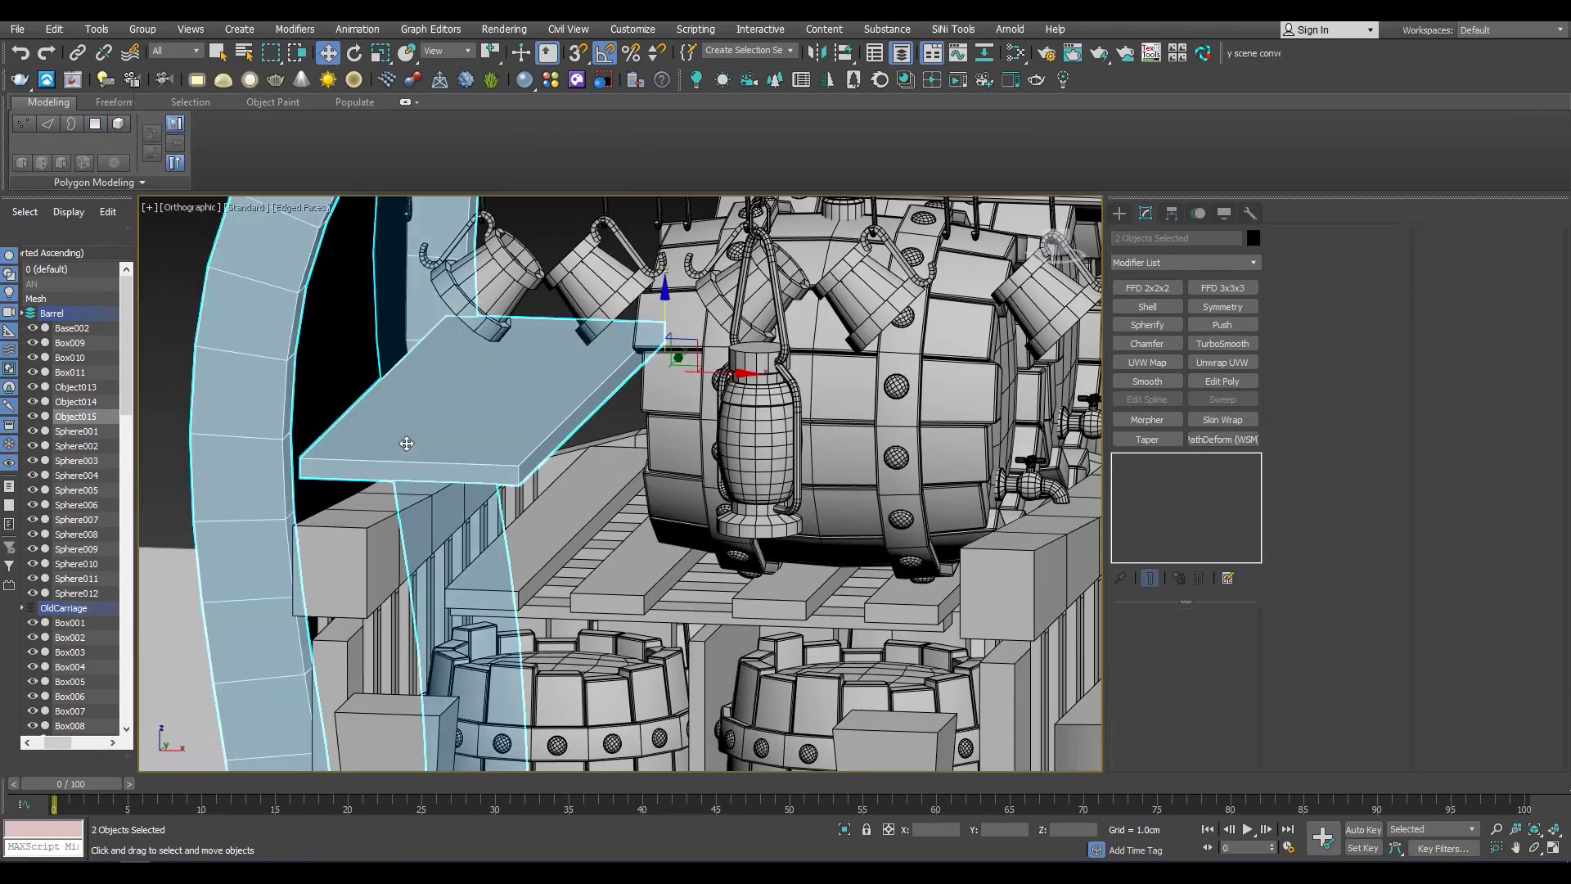
key("alt+q")
scroll(554, 450, "up", 5)
middle_click_drag(554, 449, 418, 400, "alt")
key("1")
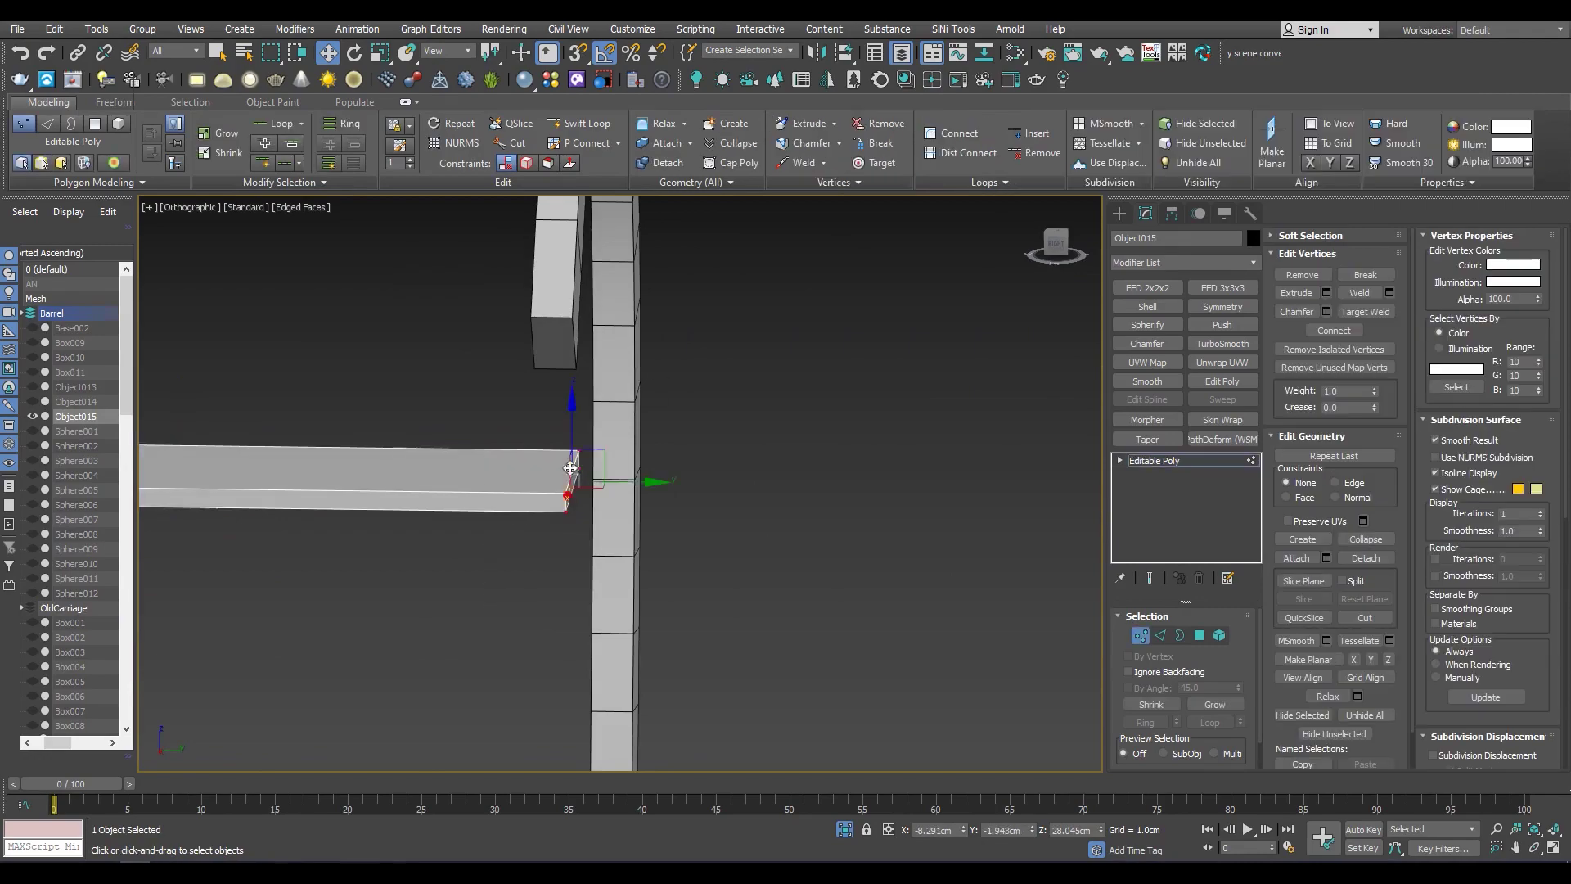
middle_click_drag(649, 386, 632, 491, "alt")
scroll(355, 476, "down", 3)
mouse_move(355, 477)
middle_mouse_down("alt")
mouse_move(309, 455)
mouse_move(613, 479)
mouse_move(528, 393)
mouse_move(474, 402)
middle_mouse_up("alt")
key("alt+q")
scroll(530, 397, "up", 3)
key("1")
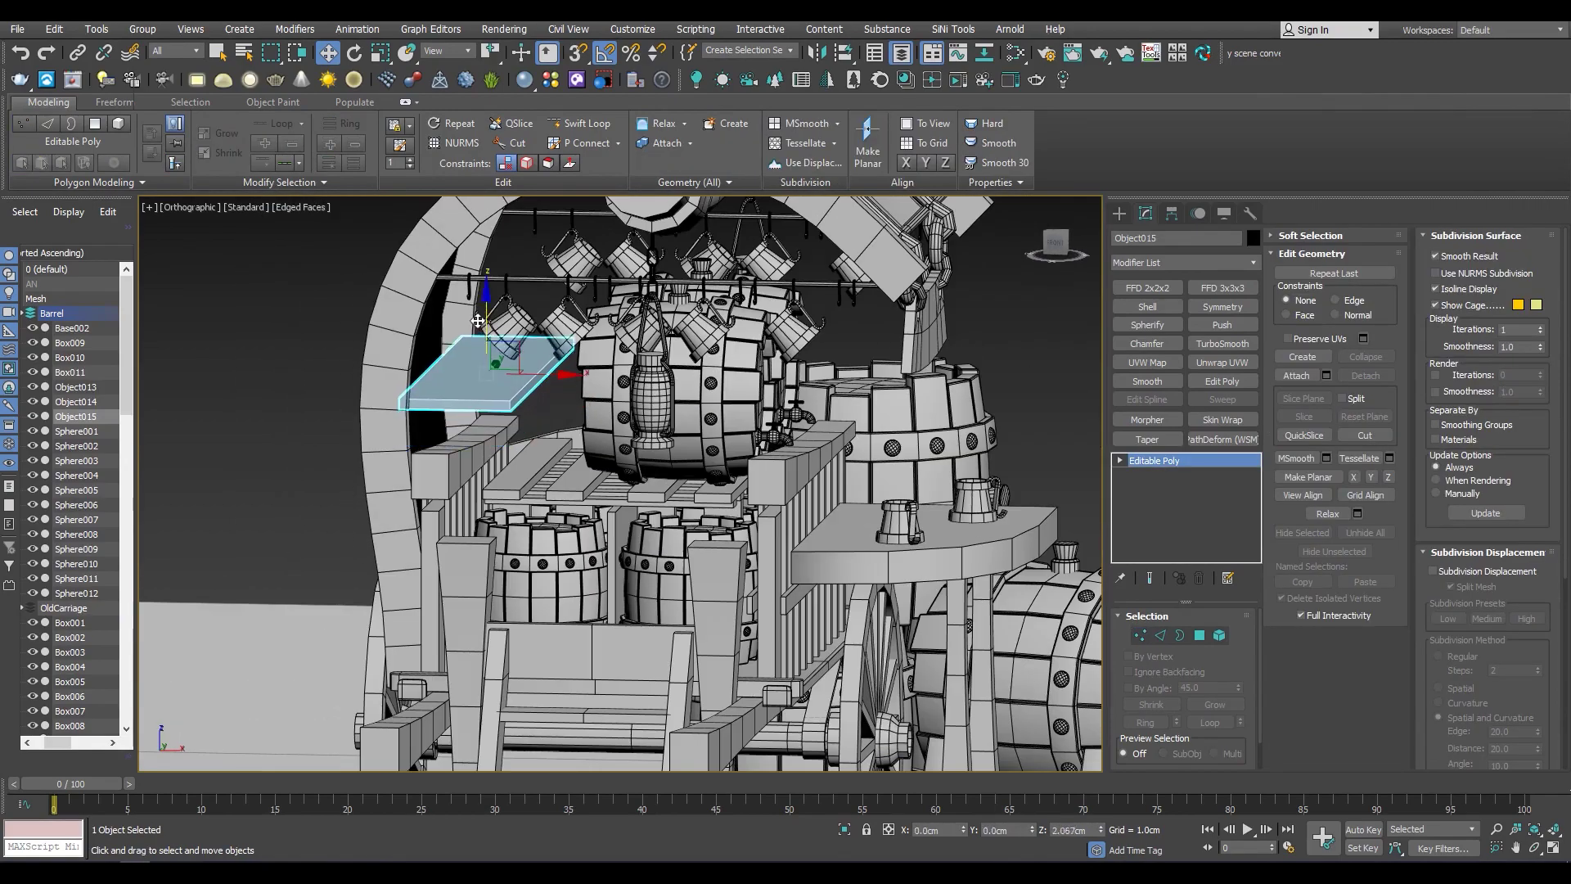
Chamfer the plank's corner edges by about 0.988 cm with 2 segments
middle_click_drag(477, 318, 455, 317, "alt")
middle_click_drag(270, 468, 467, 404, "alt")
key("2")
scroll(467, 403, "up", 4)
scroll(498, 399, "up", 3)
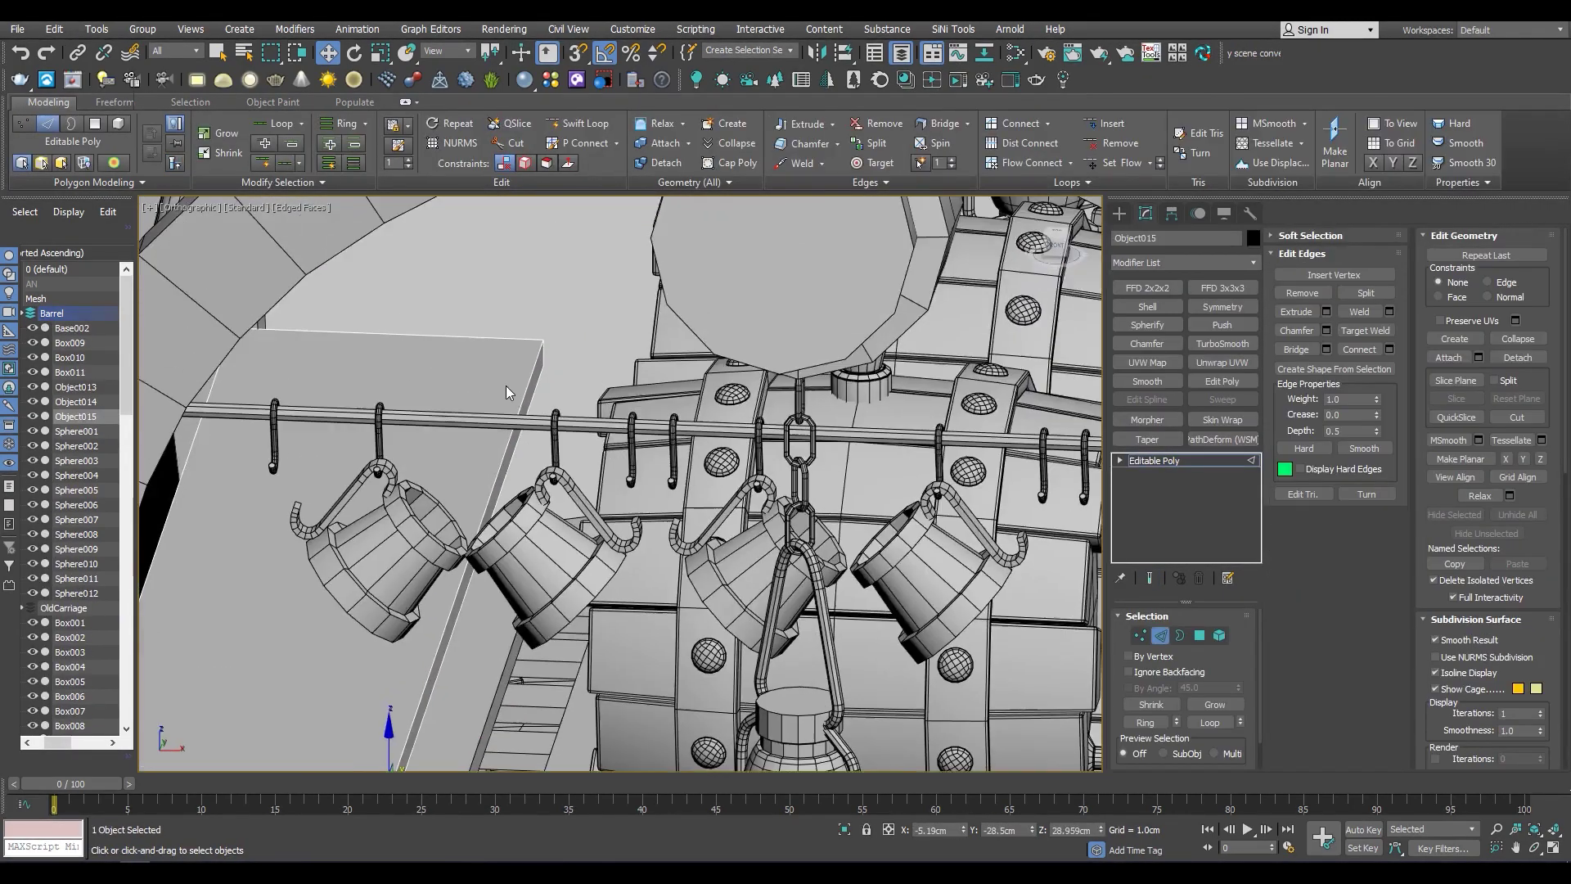
scroll(497, 399, "up", 2)
middle_click_drag(563, 521, 632, 521, "alt")
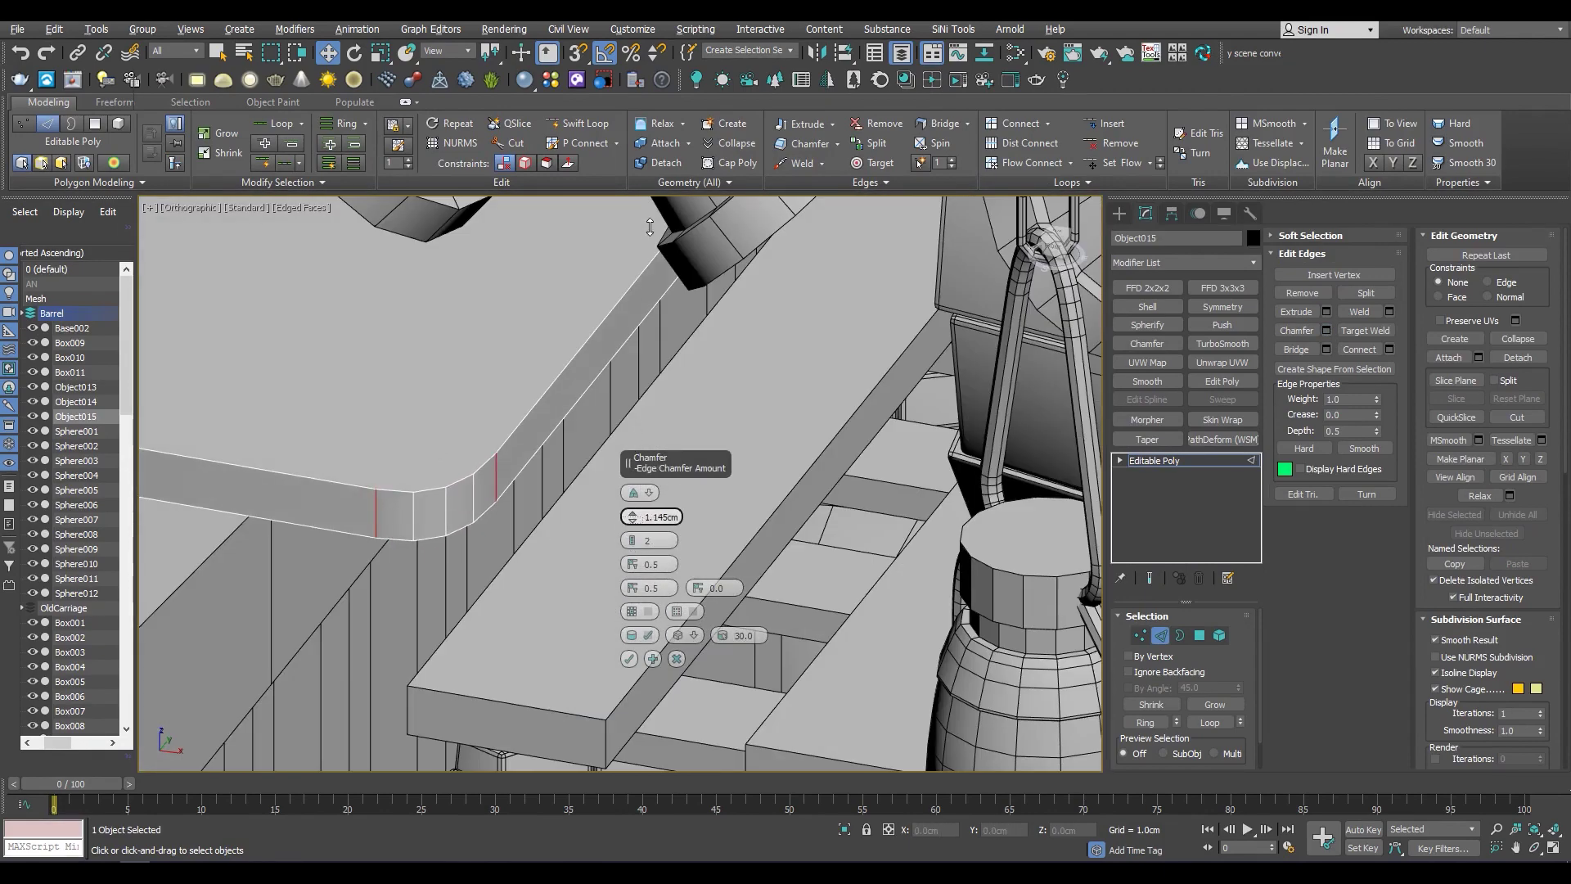
left_click_drag(649, 246, 649, 261)
scroll(655, 409, "down", 5)
scroll(663, 544, "down", 3)
left_click(630, 660)
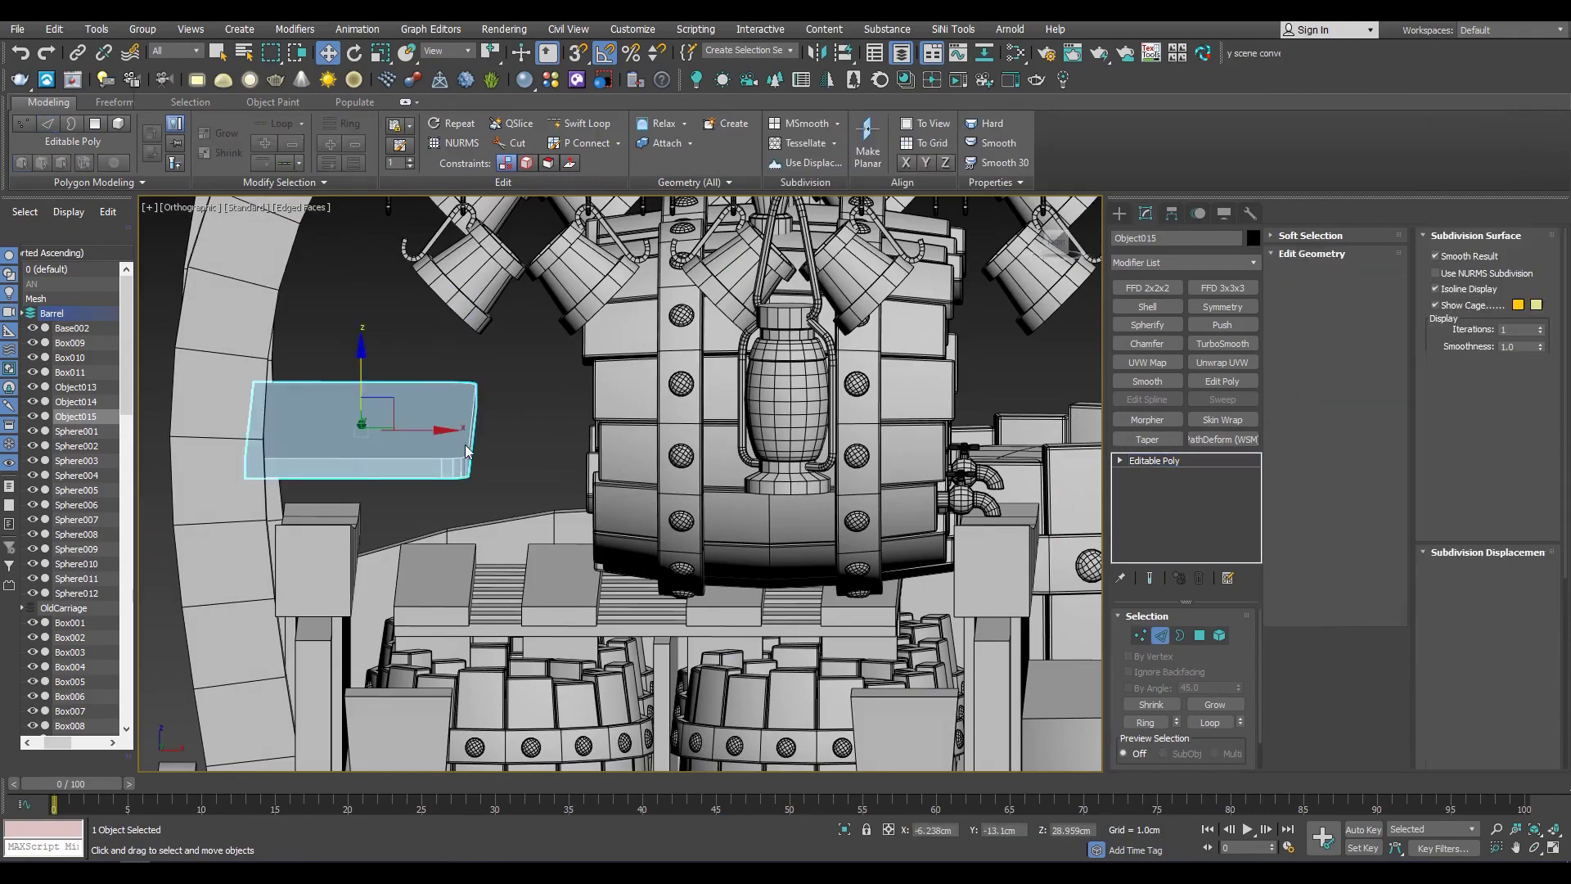
scroll(573, 458, "down", 4)
mouse_move(491, 458)
middle_mouse_down("alt")
mouse_move(382, 452)
mouse_move(502, 358)
middle_mouse_up("alt")
scroll(382, 453, "down", 3)
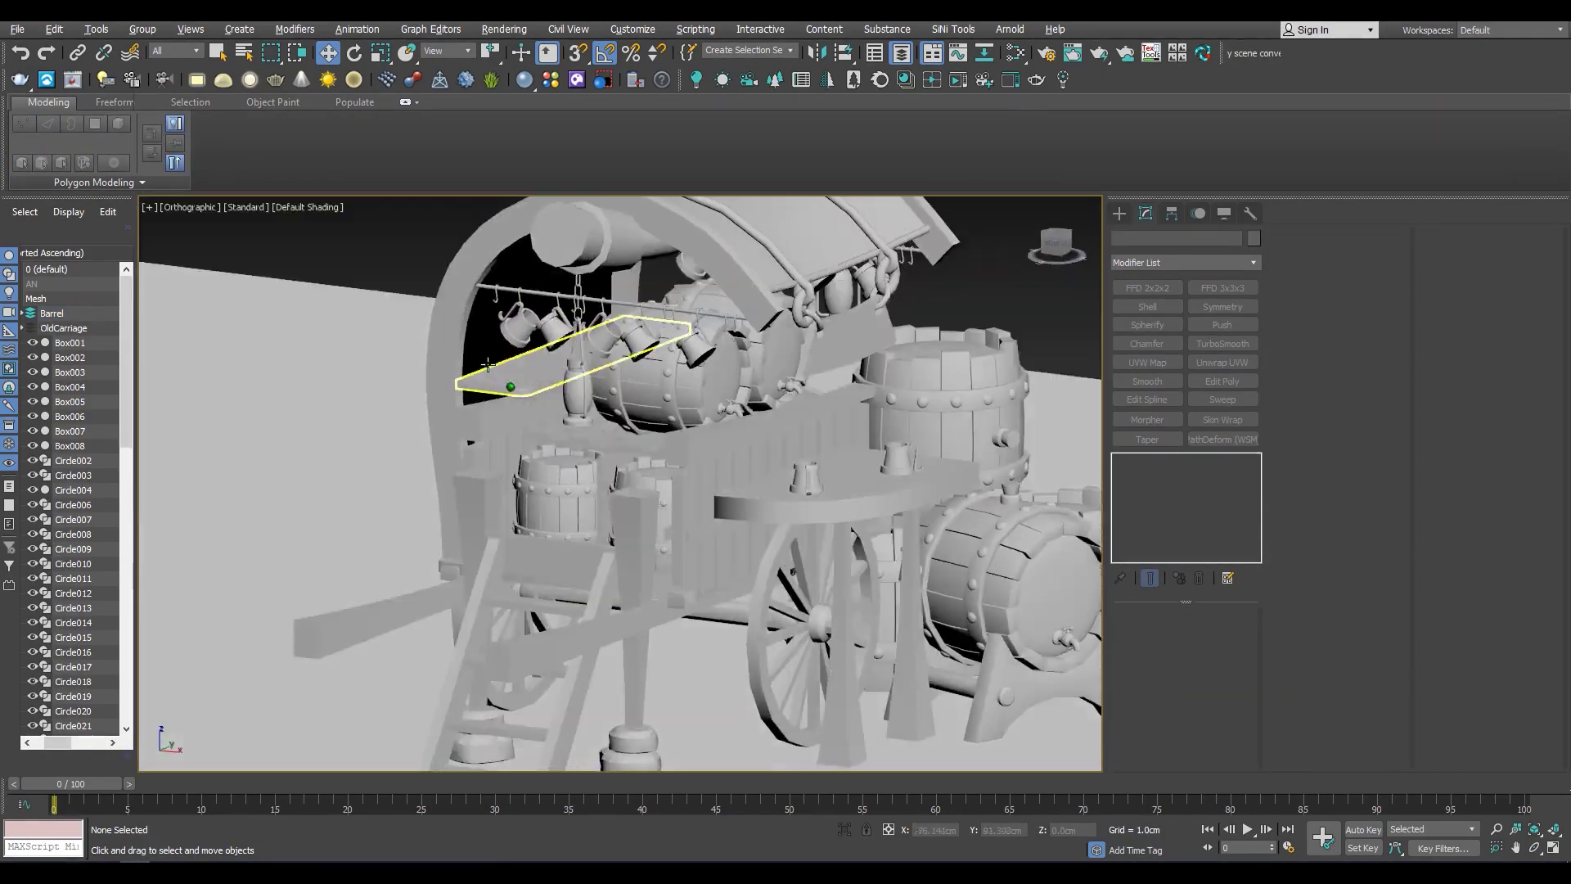
Clone the lantern as a copy near the cup on the table
key("F4")
scroll(573, 409, "up", 4)
scroll(737, 491, "up", 3)
left_click(822, 530)
middle_click_drag(673, 490, 874, 537, "alt")
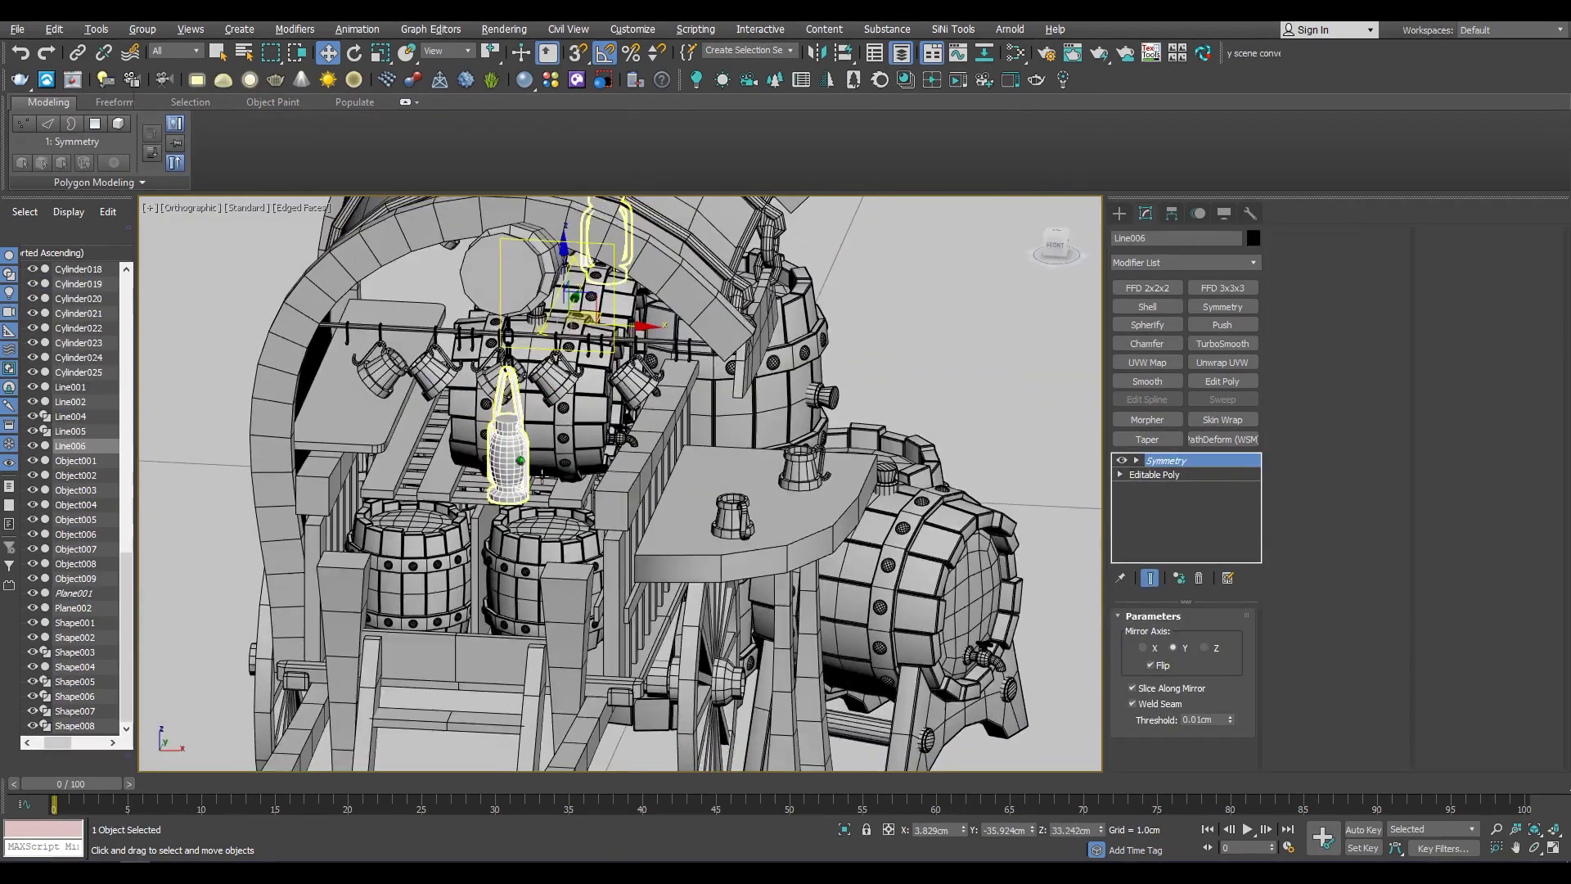
scroll(541, 473, "down", 3)
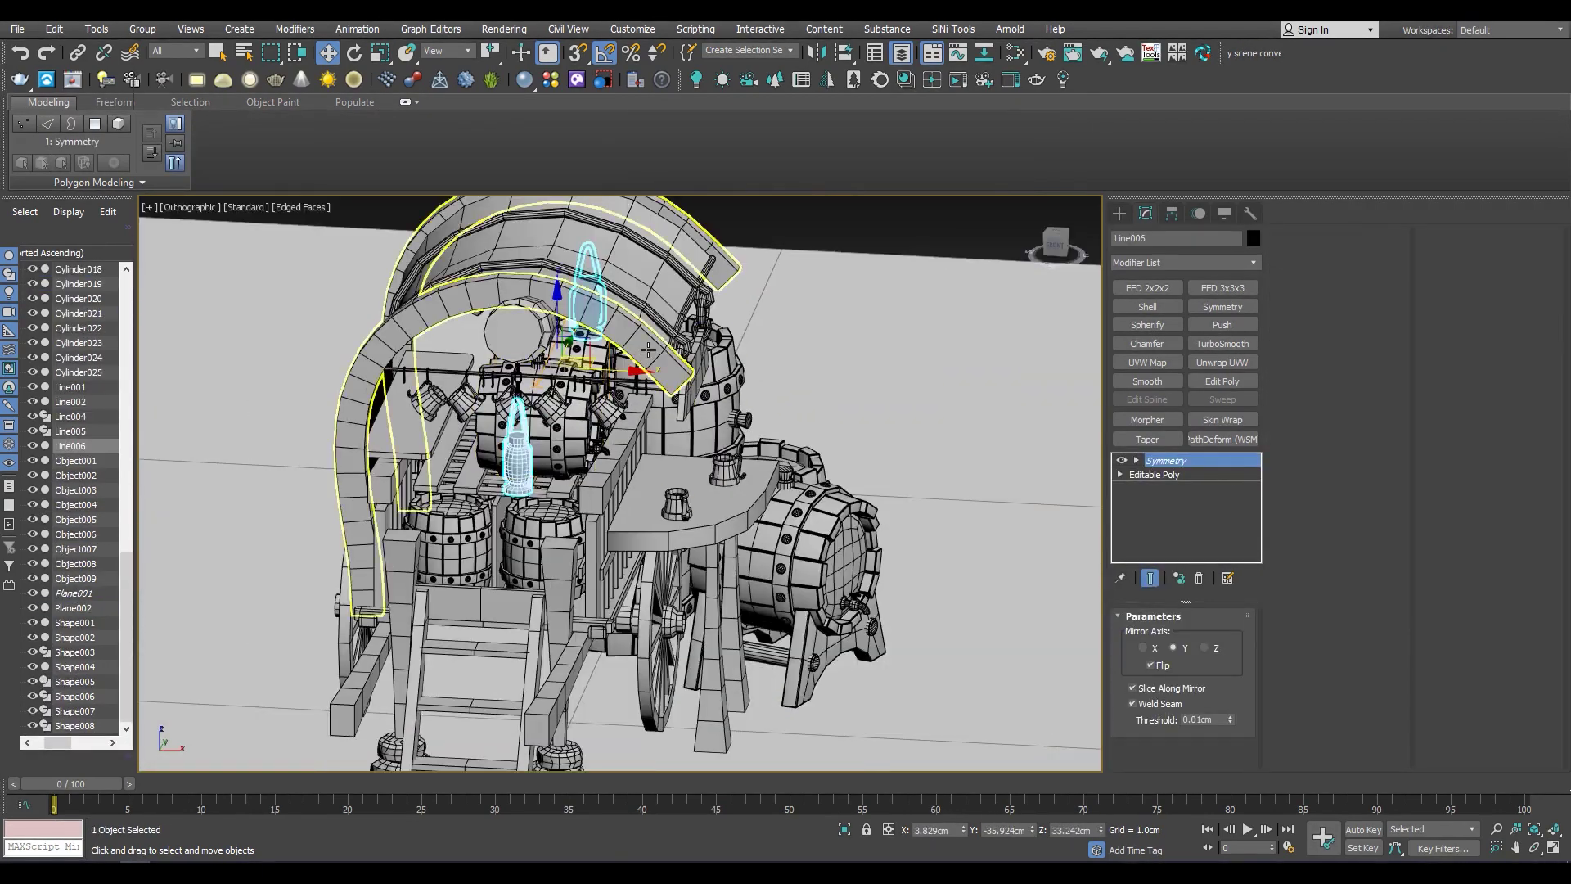
left_click(788, 508)
scroll(519, 509, "up", 4)
scroll(519, 509, "up", 3)
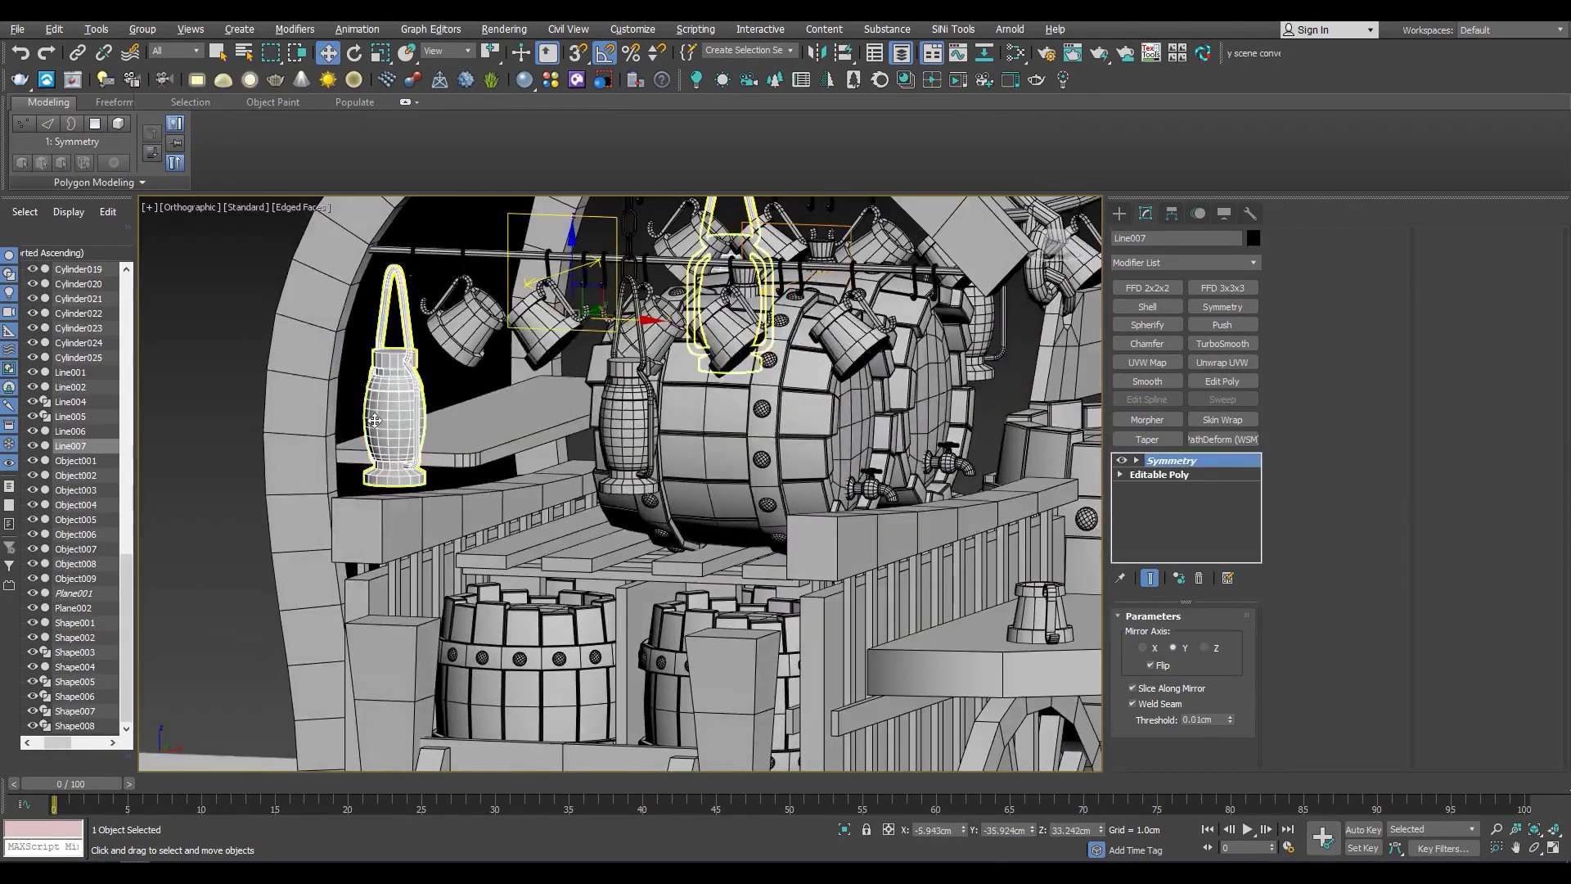
Add the cup to the selection and isolate the lanterns, cup and plank
key("F3")
scroll(519, 509, "up", 3)
left_click(519, 509, "ctrl")
scroll(519, 509, "down", 5)
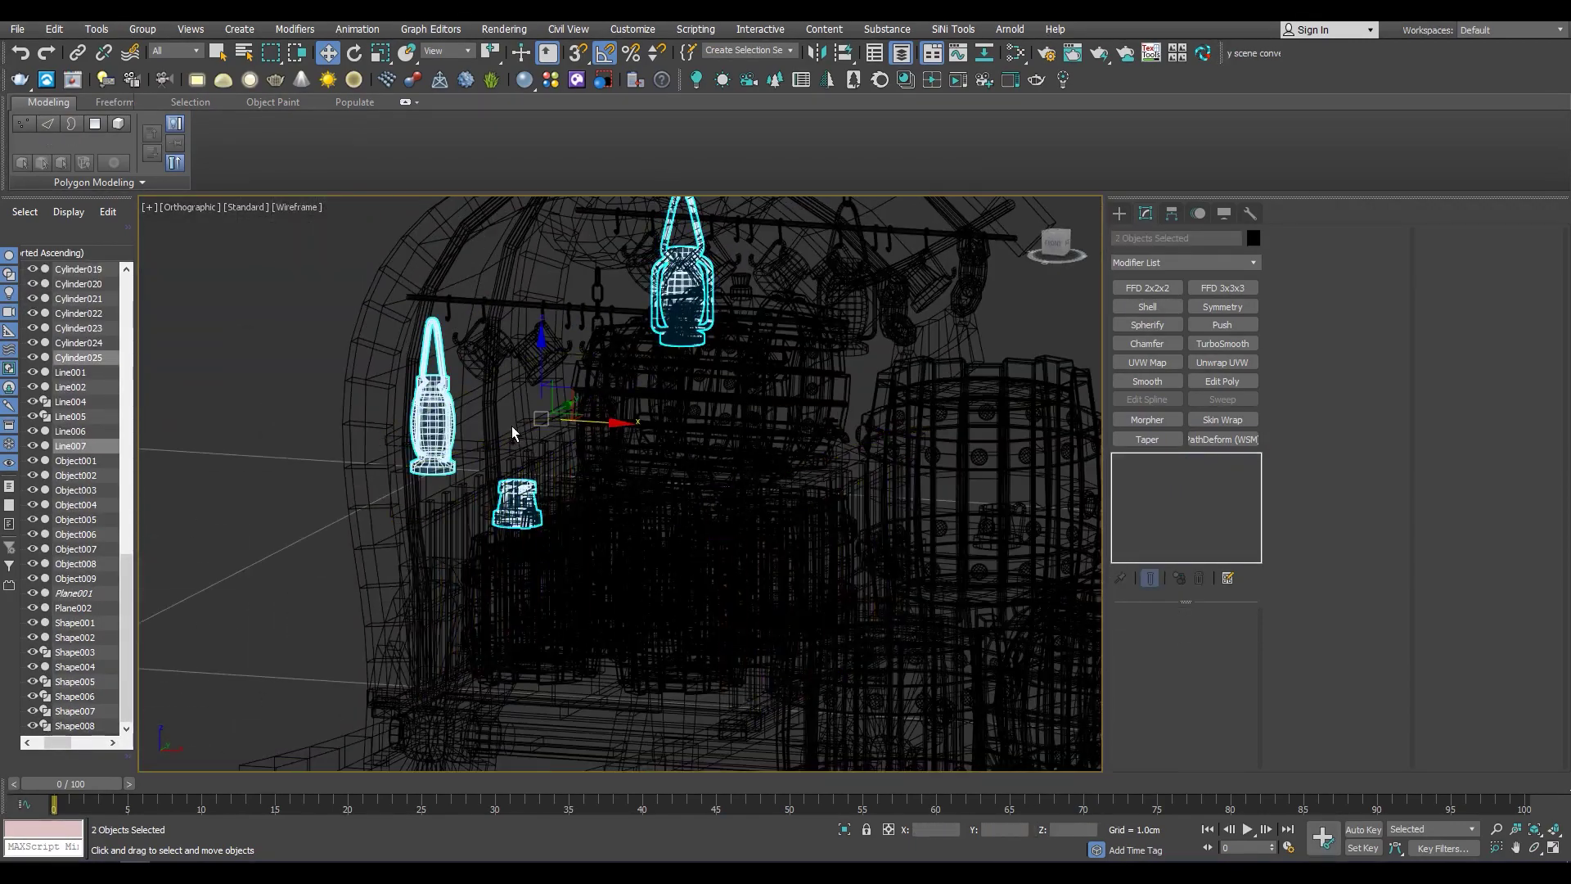
key("F3")
scroll(519, 428, "down", 4)
middle_click_drag(519, 428, 456, 357, "alt")
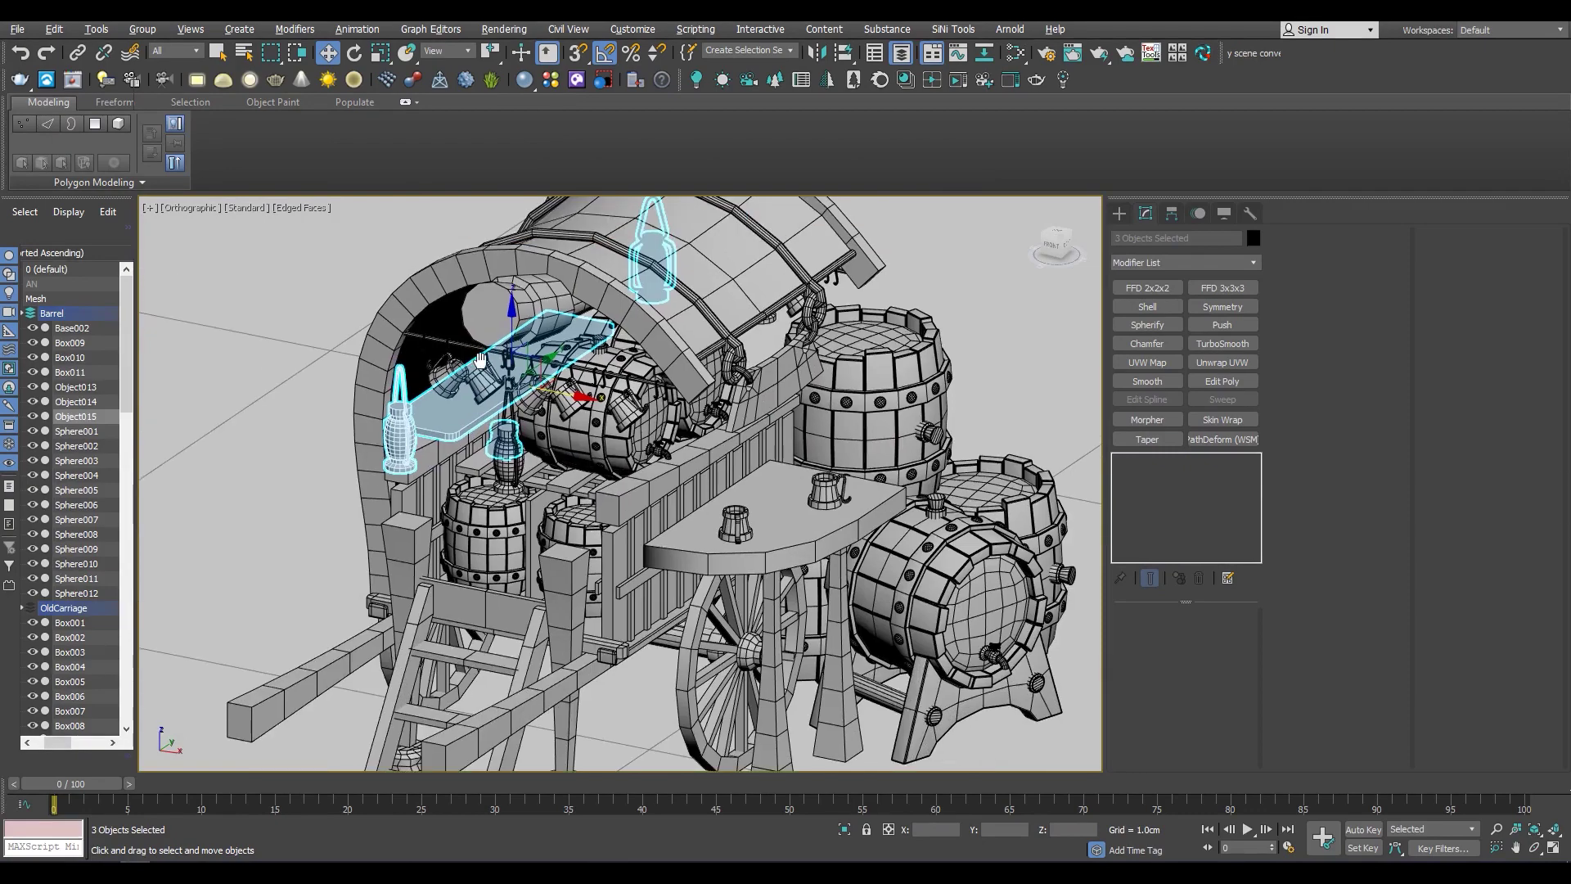
key("alt+q")
Select the cup Cylinder025 and review the isolated group from the front view
left_click(620, 604)
scroll(610, 573, "up", 3)
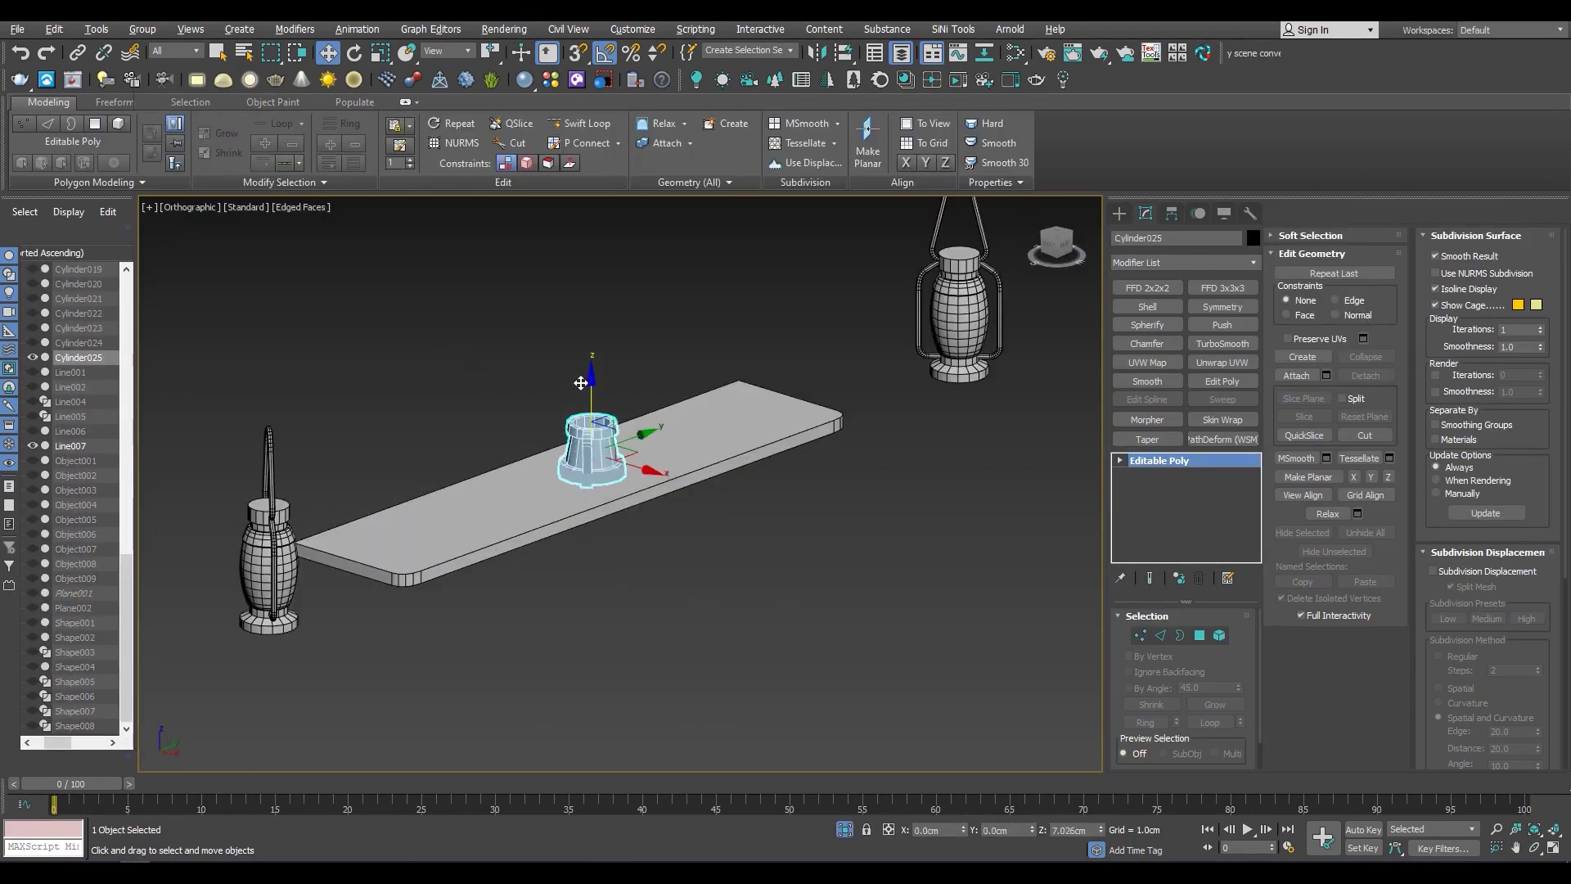
key("f")
scroll(647, 376, "up", 3)
key("shift+z")
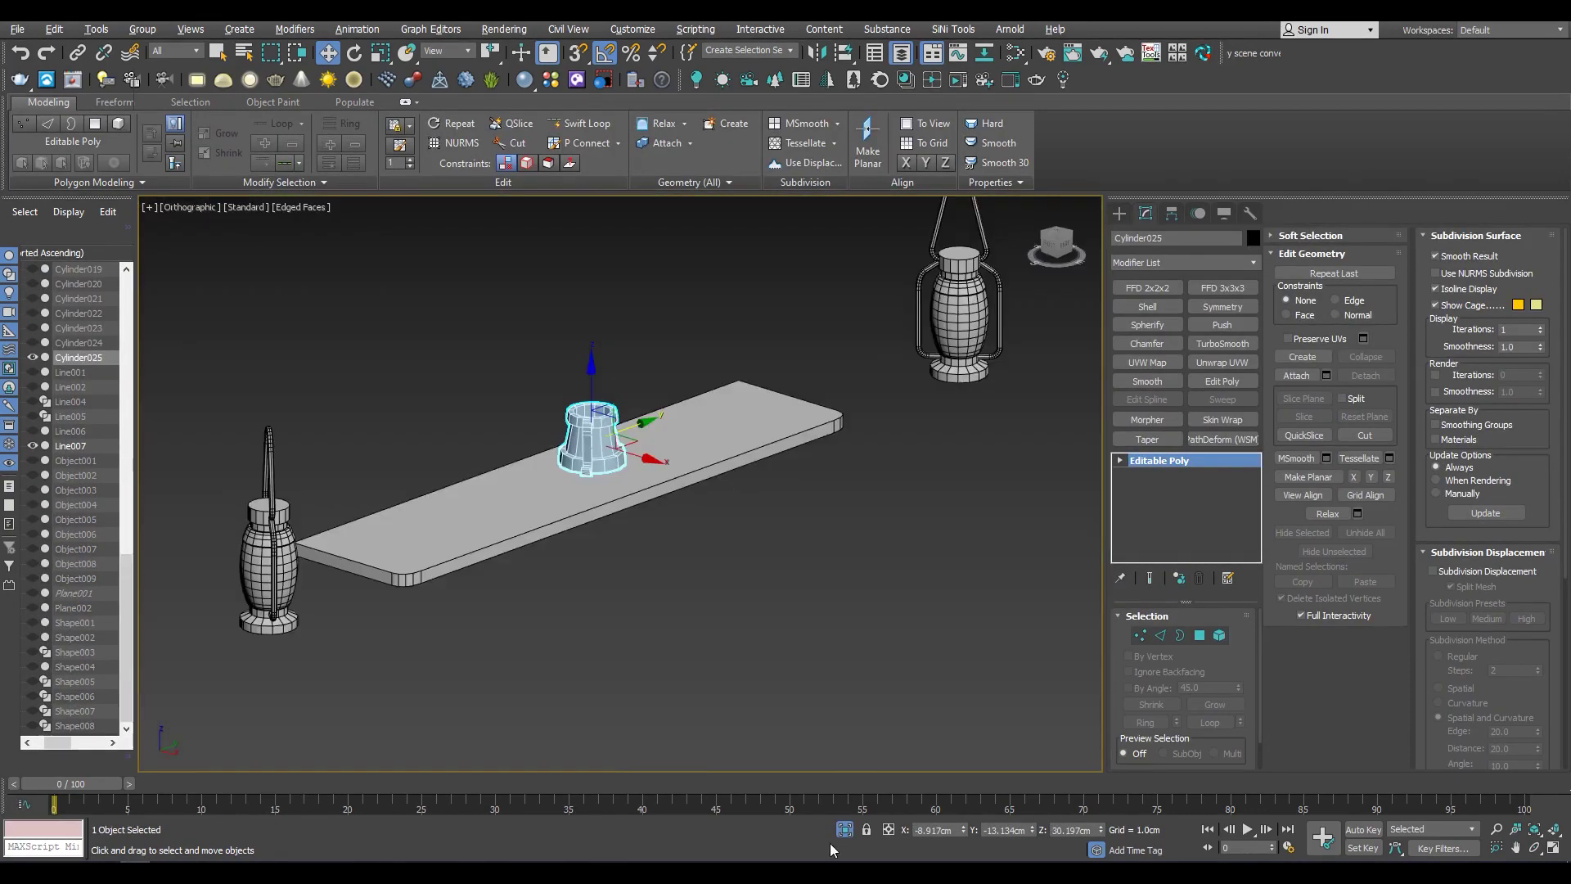
key("shift+z")
key("shift+y")
key("shift+y")
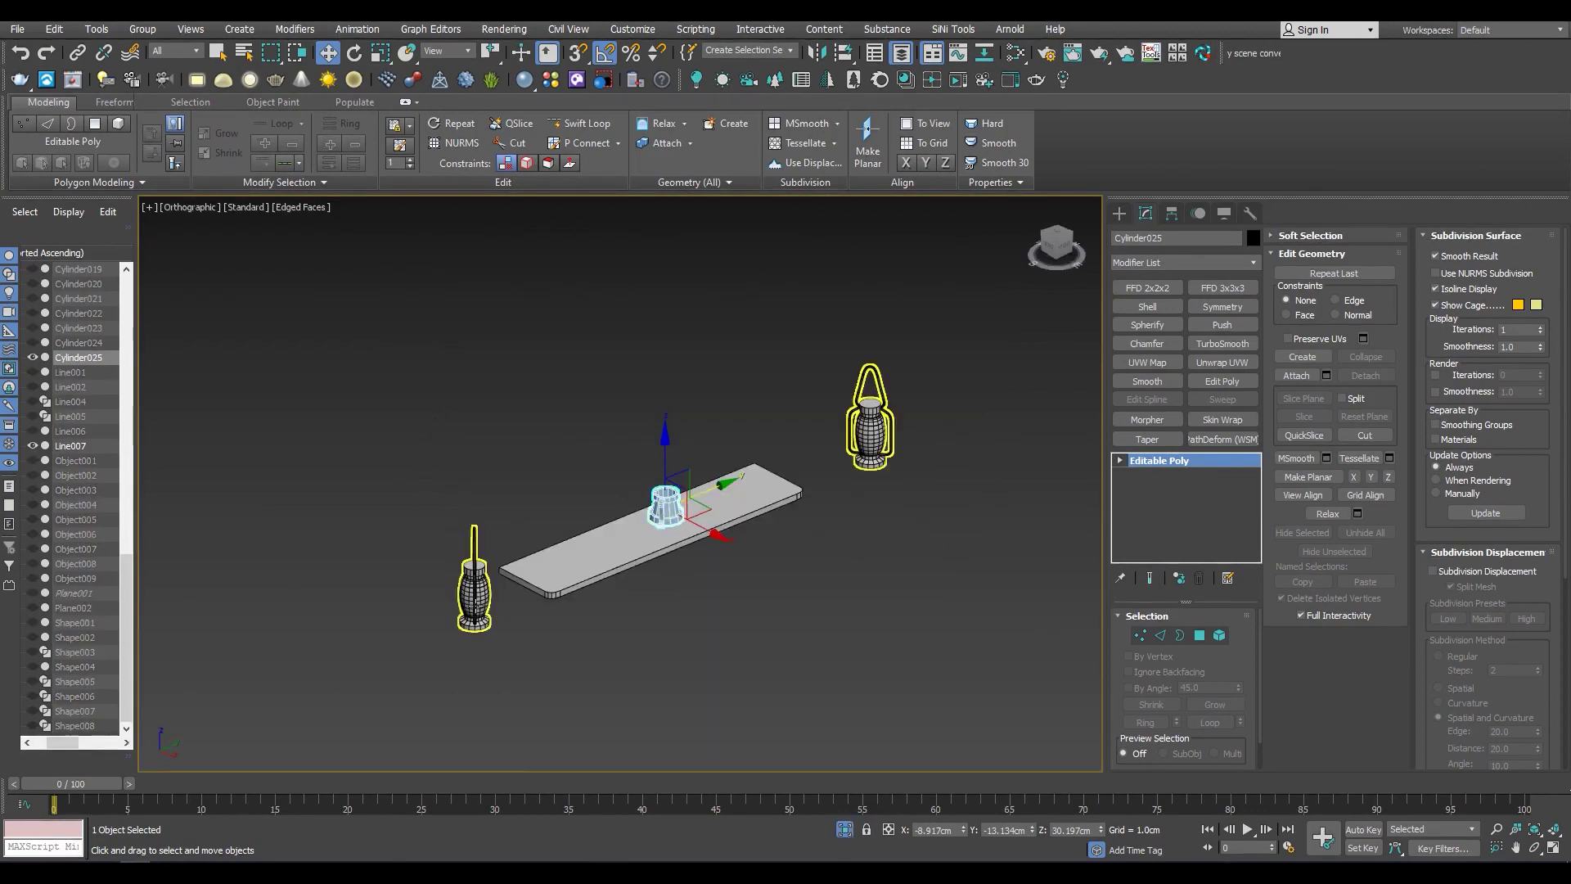
left_click(1223, 307)
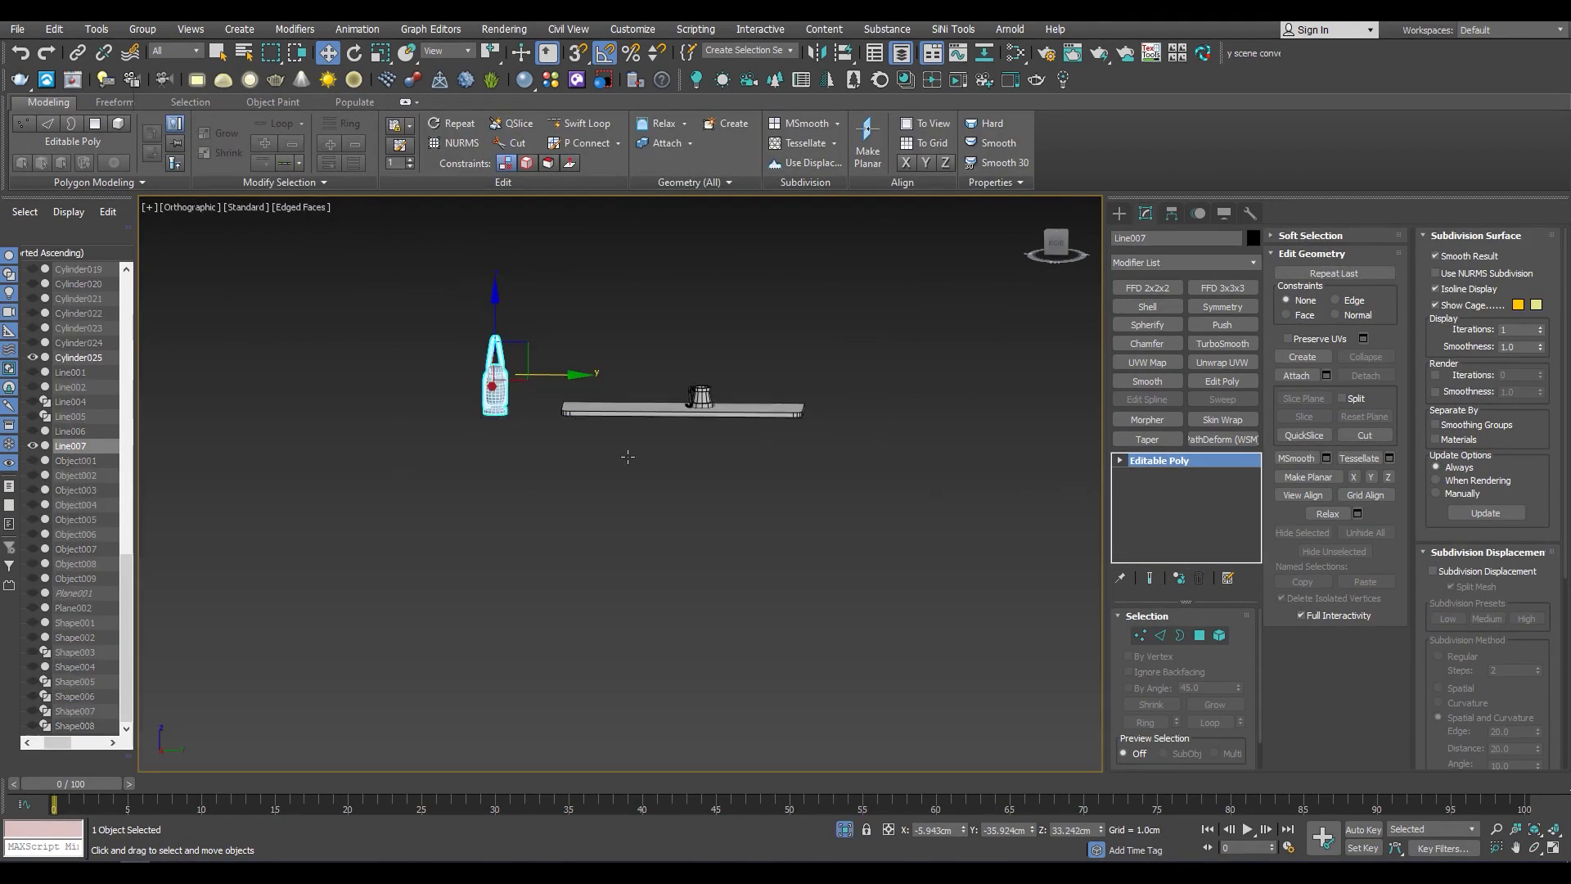
left_click(854, 829)
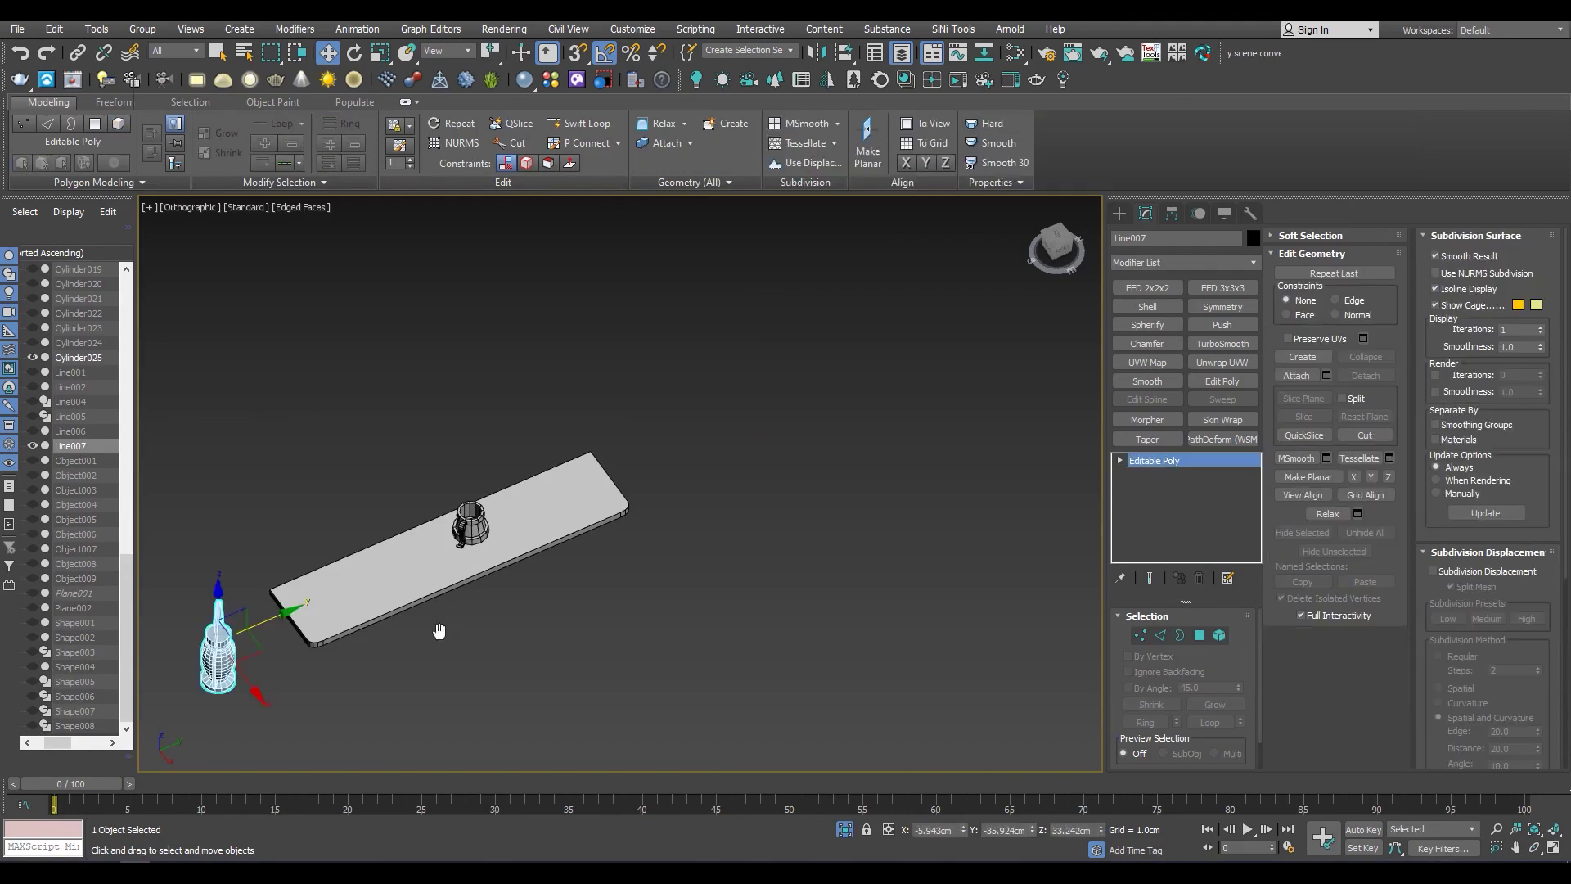
middle_click_drag(543, 476, 564, 491, "alt")
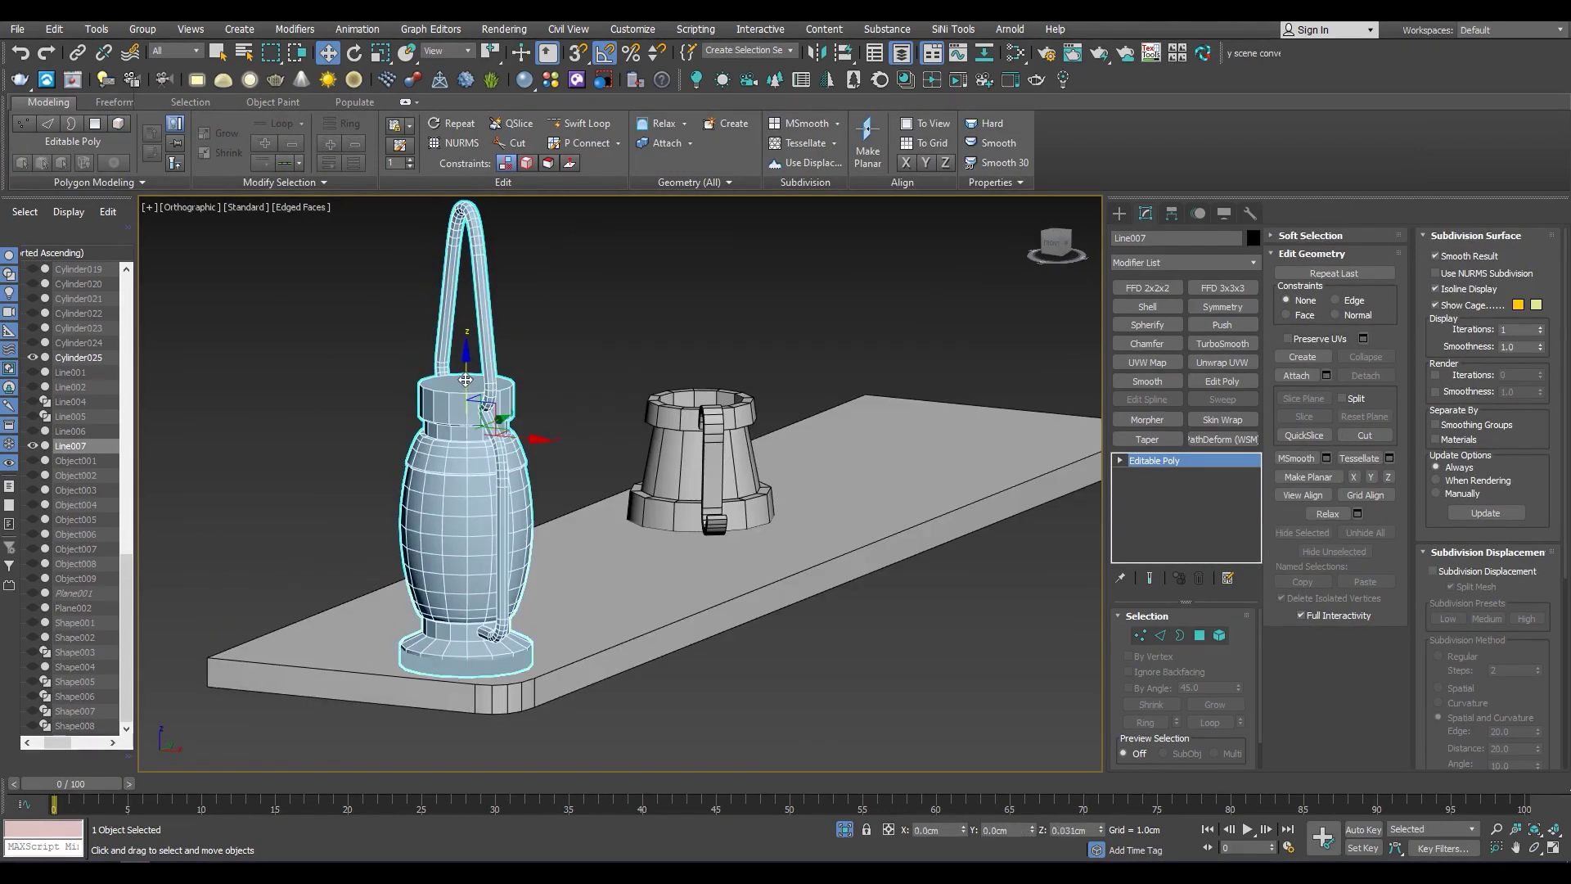
scroll(588, 532, "up", 5)
scroll(590, 559, "down", 10)
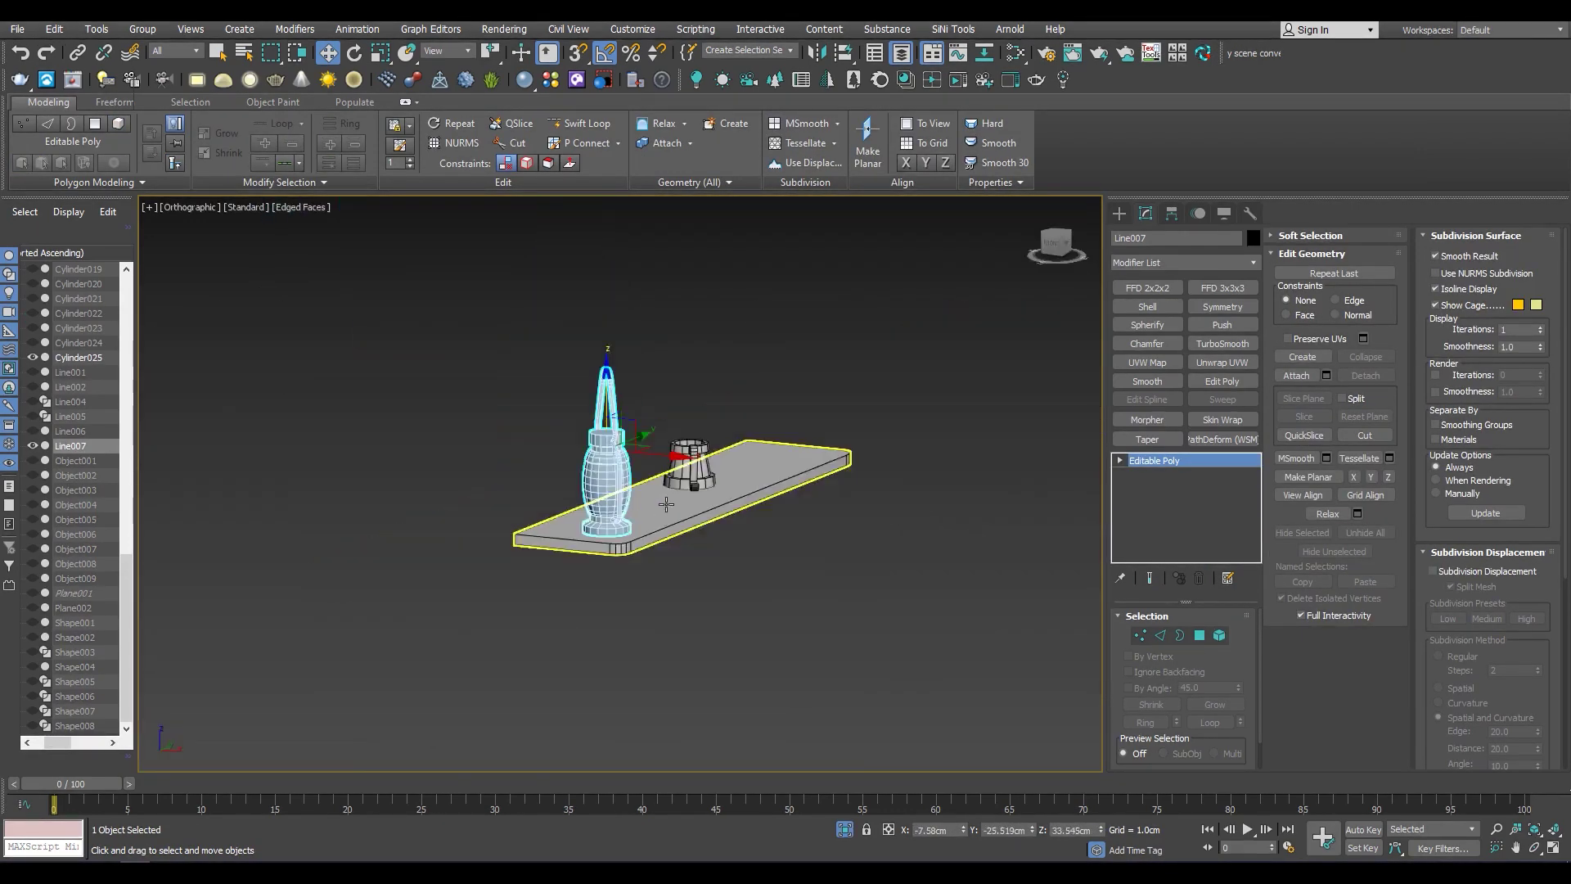
scroll(493, 580, "up", 3)
left_click_drag(621, 471, 630, 468, "shift")
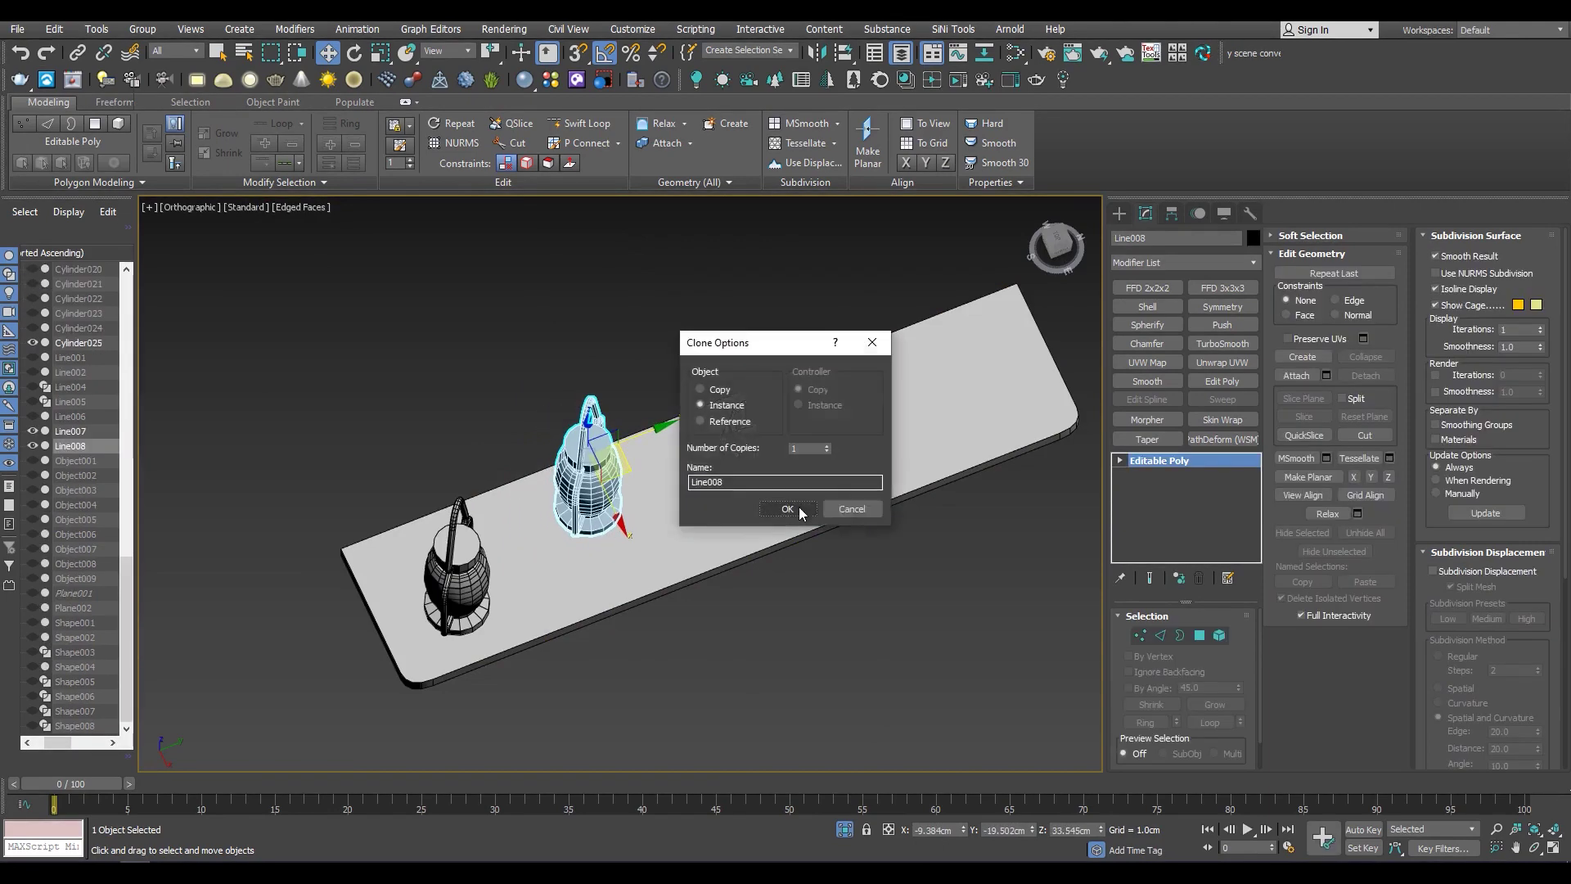
middle_click_drag(640, 408, 550, 502, "alt")
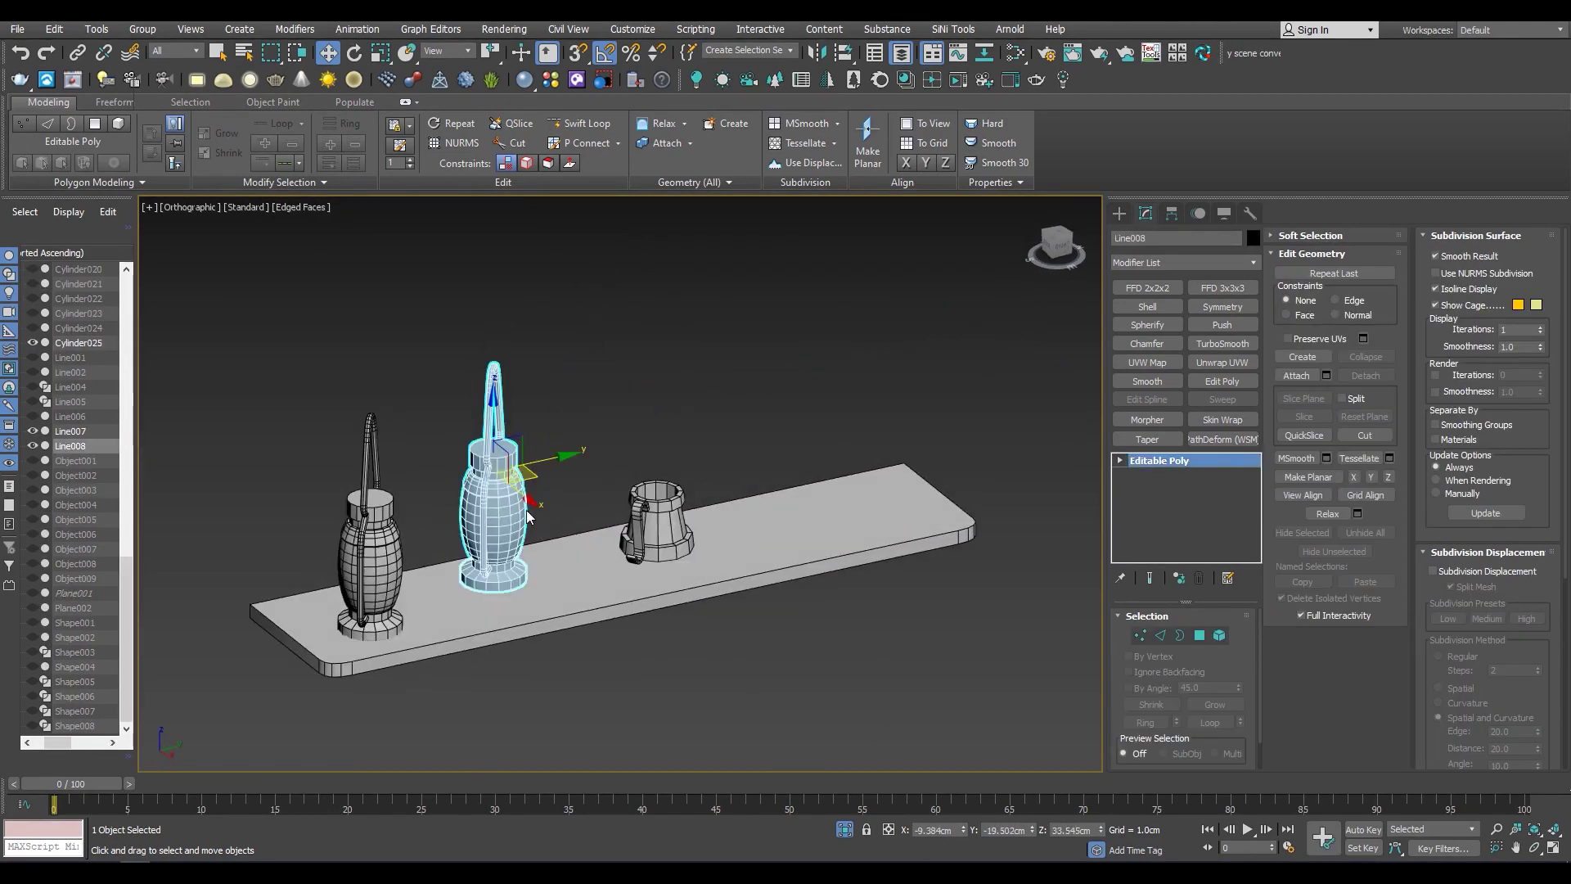
left_click_drag(508, 581, 512, 583, "shift")
scroll(464, 588, "up", 5)
scroll(491, 556, "down", 4)
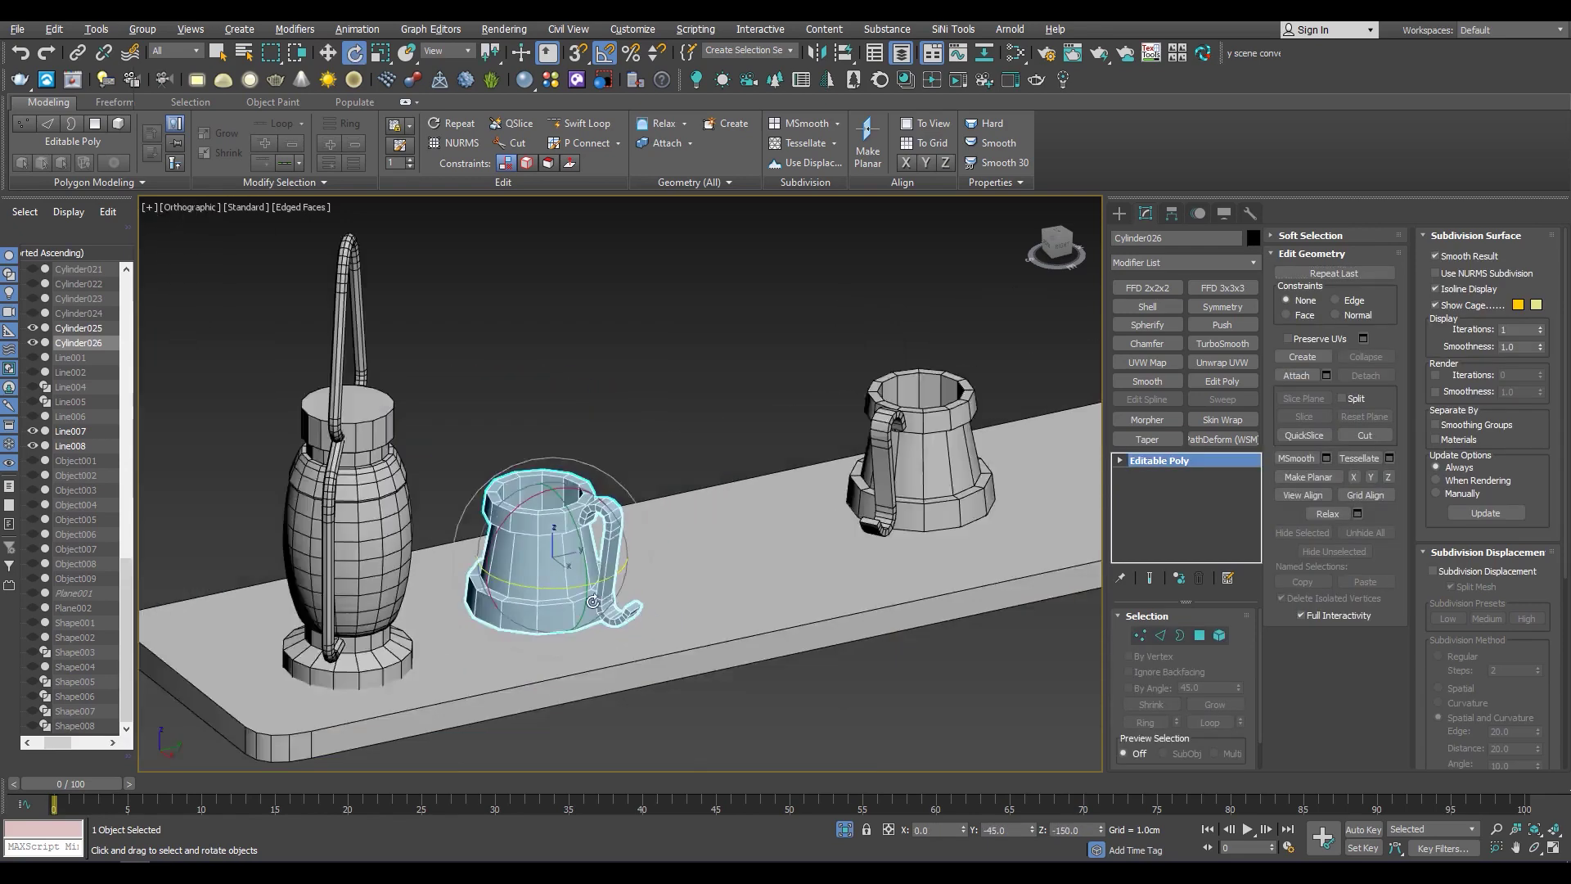
middle_click_drag(622, 458, 712, 554, "alt")
scroll(712, 554, "up", 3)
mouse_move(726, 483)
left_mouse_down("shift")
mouse_move(900, 536)
mouse_move(775, 609)
left_mouse_up("shift")
key("Return")
scroll(885, 565, "up", 3)
scroll(886, 565, "up", 2)
key("e")
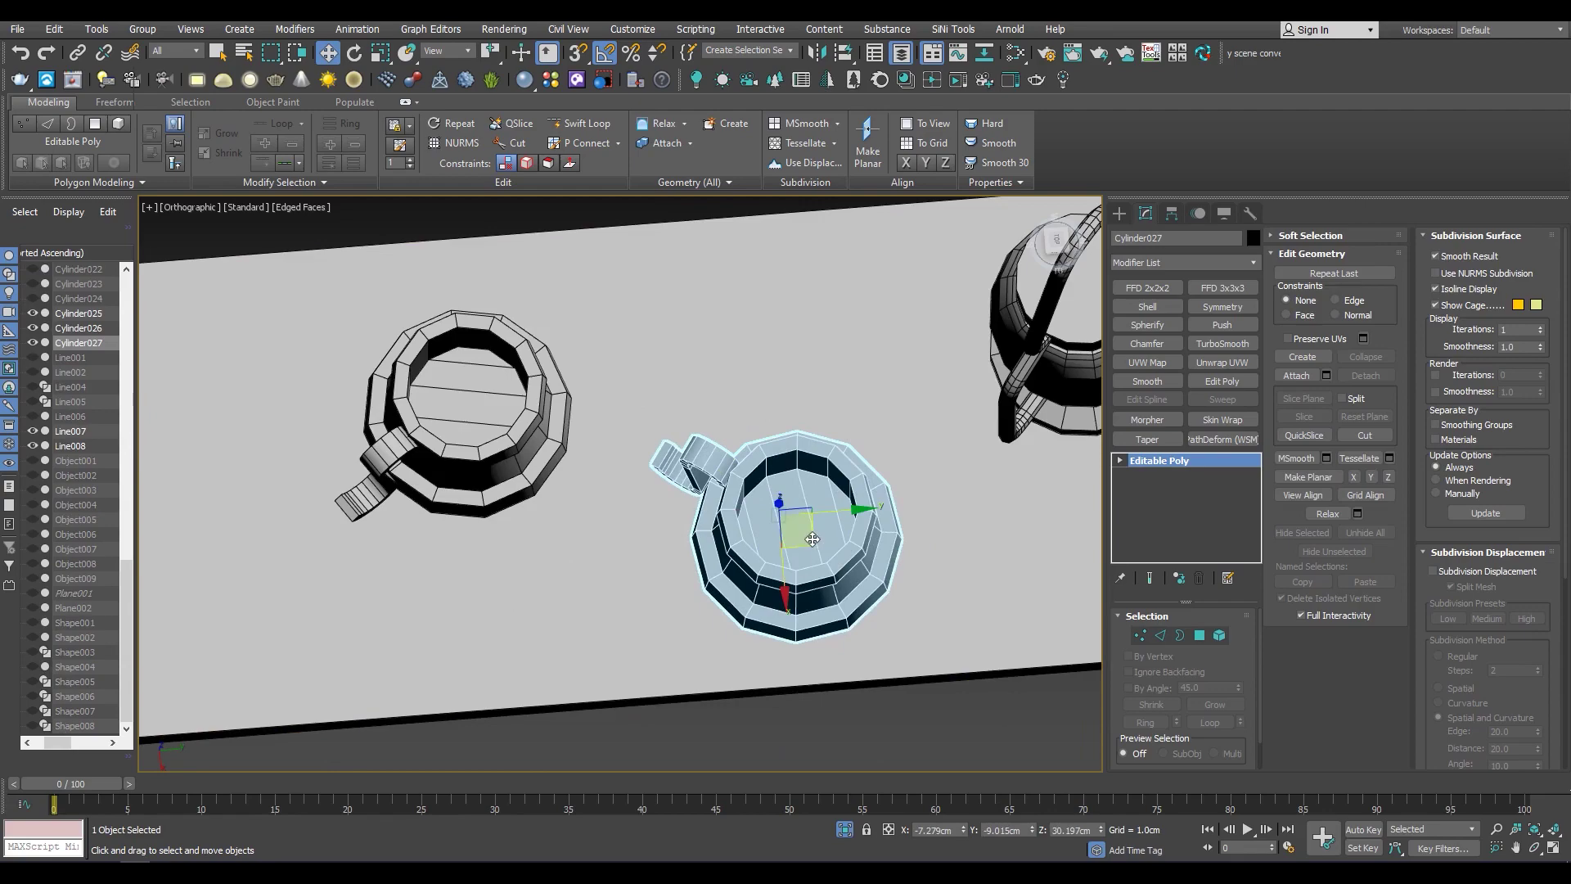
scroll(812, 539, "down", 5)
middle_click_drag(812, 539, 818, 426, "alt")
left_click(961, 677)
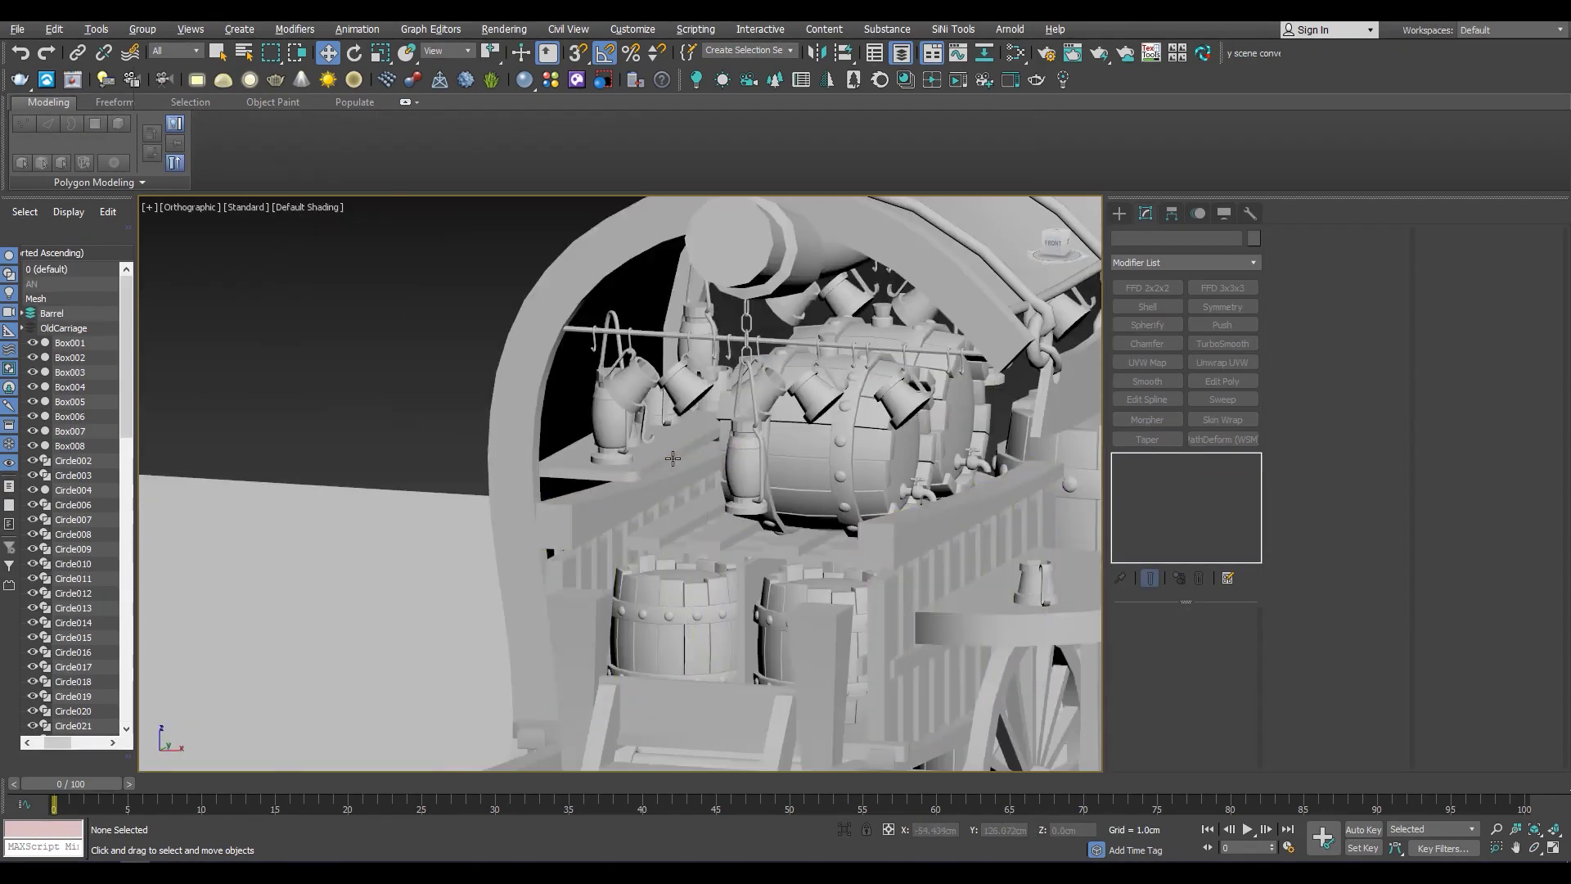
scroll(687, 459, "up", 2)
mouse_move(686, 458)
middle_mouse_down("alt")
mouse_move(686, 438)
mouse_move(475, 491)
middle_mouse_up("alt")
scroll(686, 438, "up", 3)
left_click(686, 439)
scroll(686, 439, "down", 5)
left_click(574, 462)
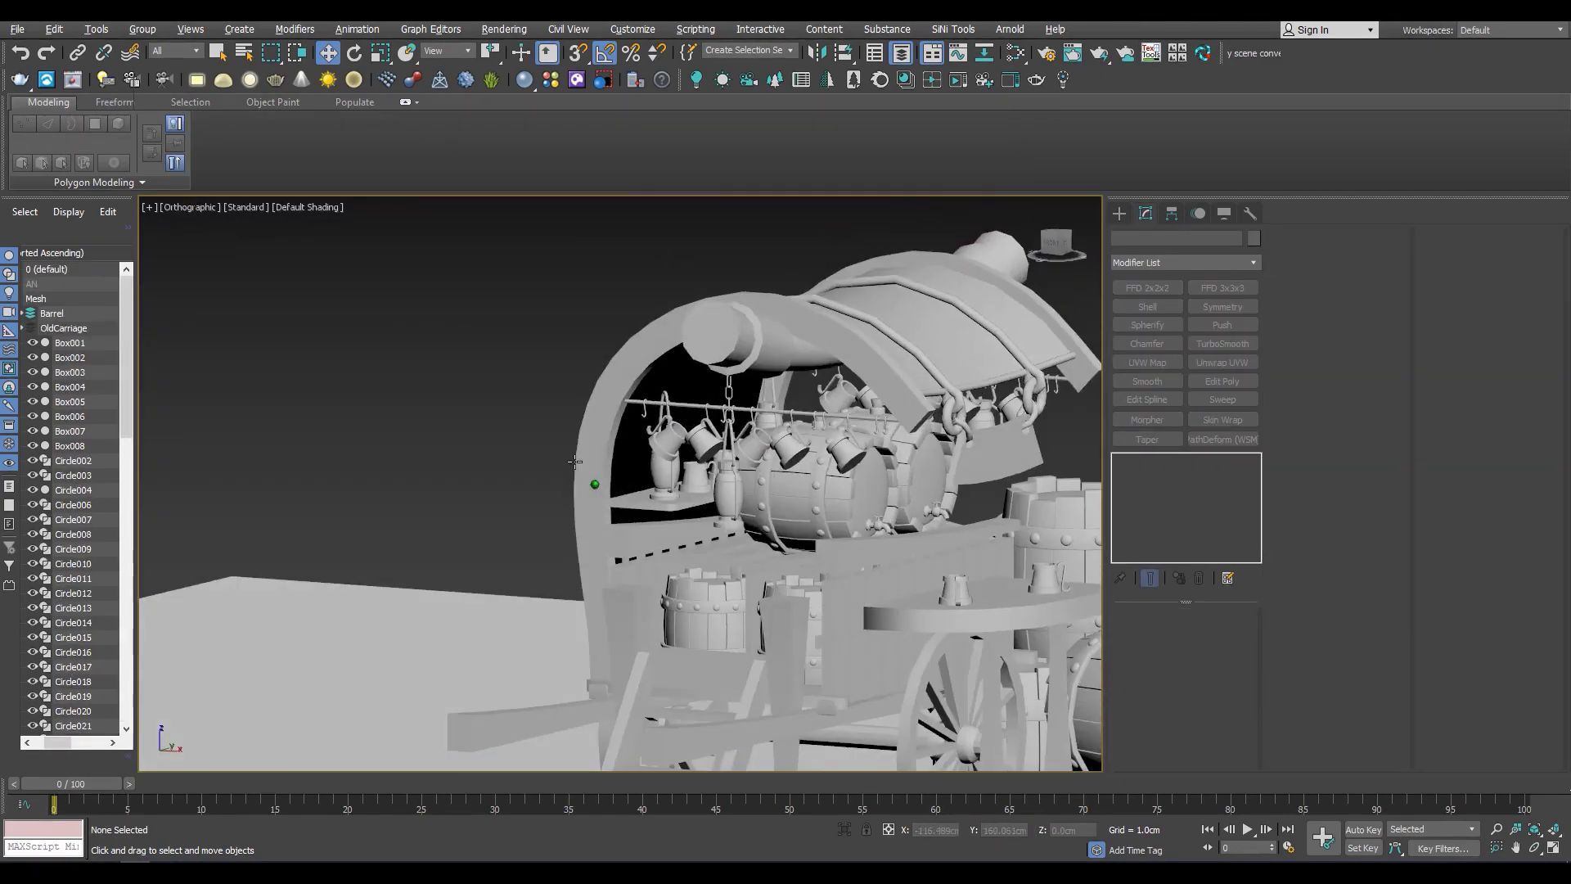
scroll(646, 442, "up", 3)
scroll(651, 434, "up", 3)
left_click(655, 442)
key("F4")
scroll(661, 468, "up", 2)
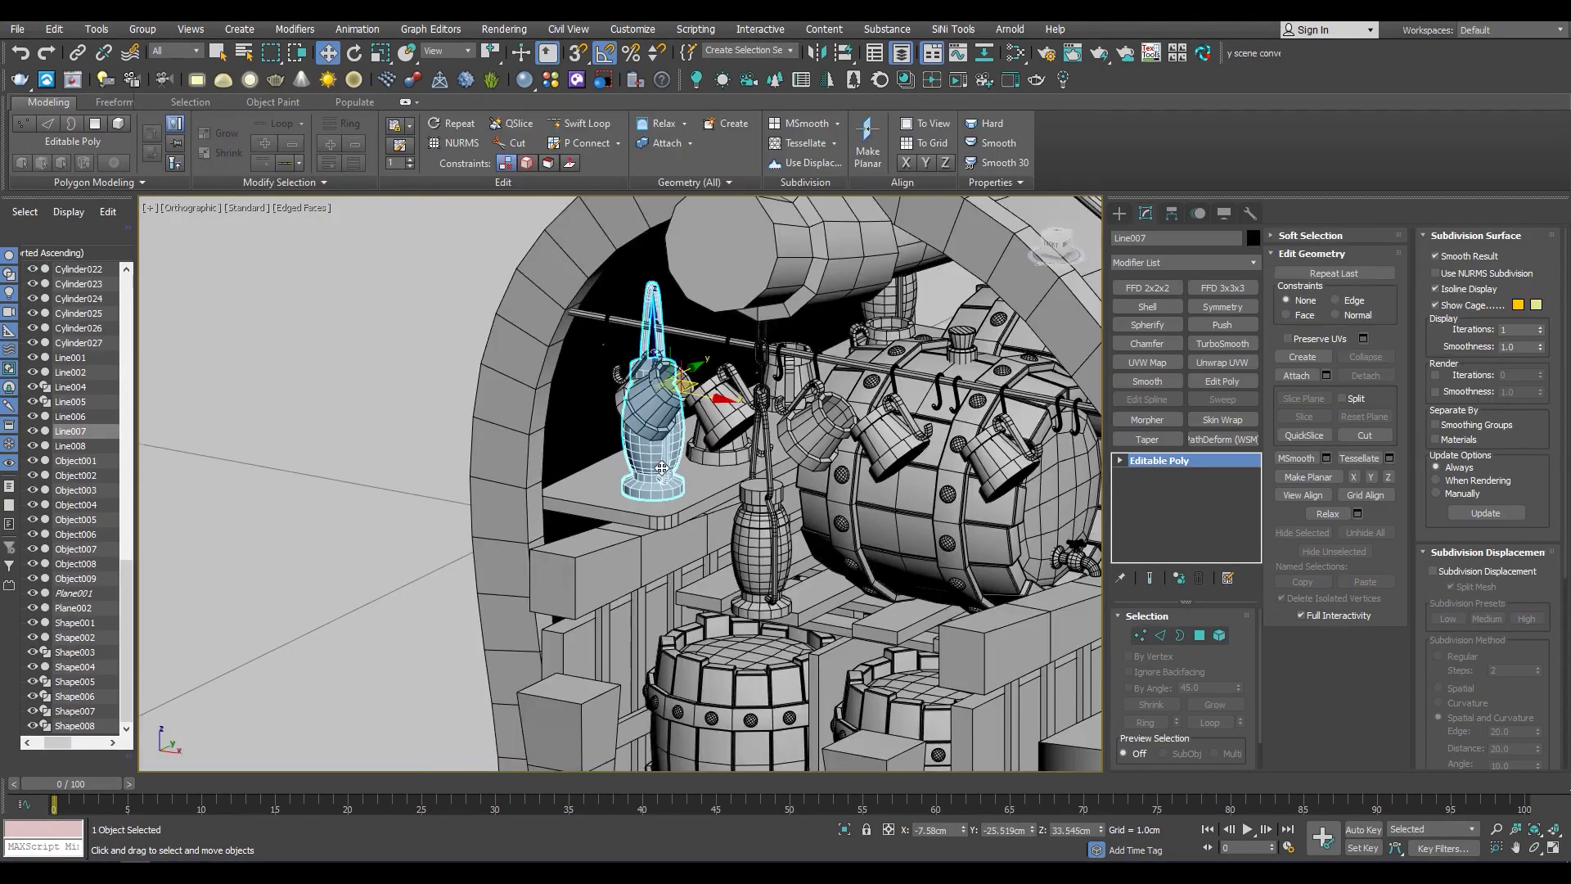
key("r")
scroll(659, 416, "up", 2)
middle_click_drag(679, 460, 622, 491, "alt")
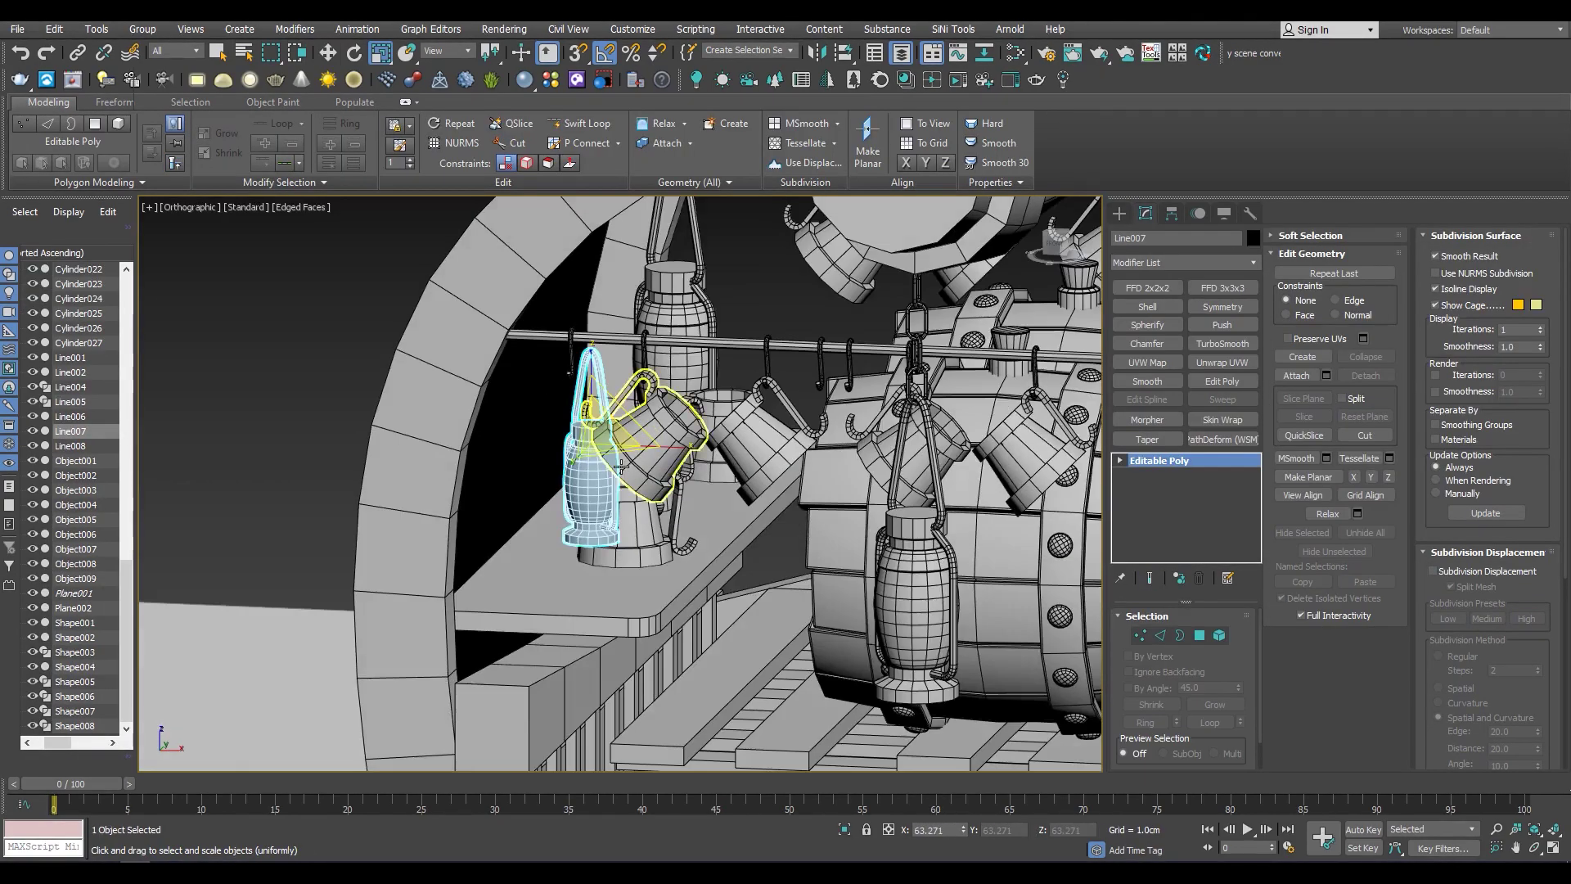
key("w")
scroll(605, 573, "up", 2)
scroll(589, 639, "up", 2)
scroll(584, 663, "up", 2)
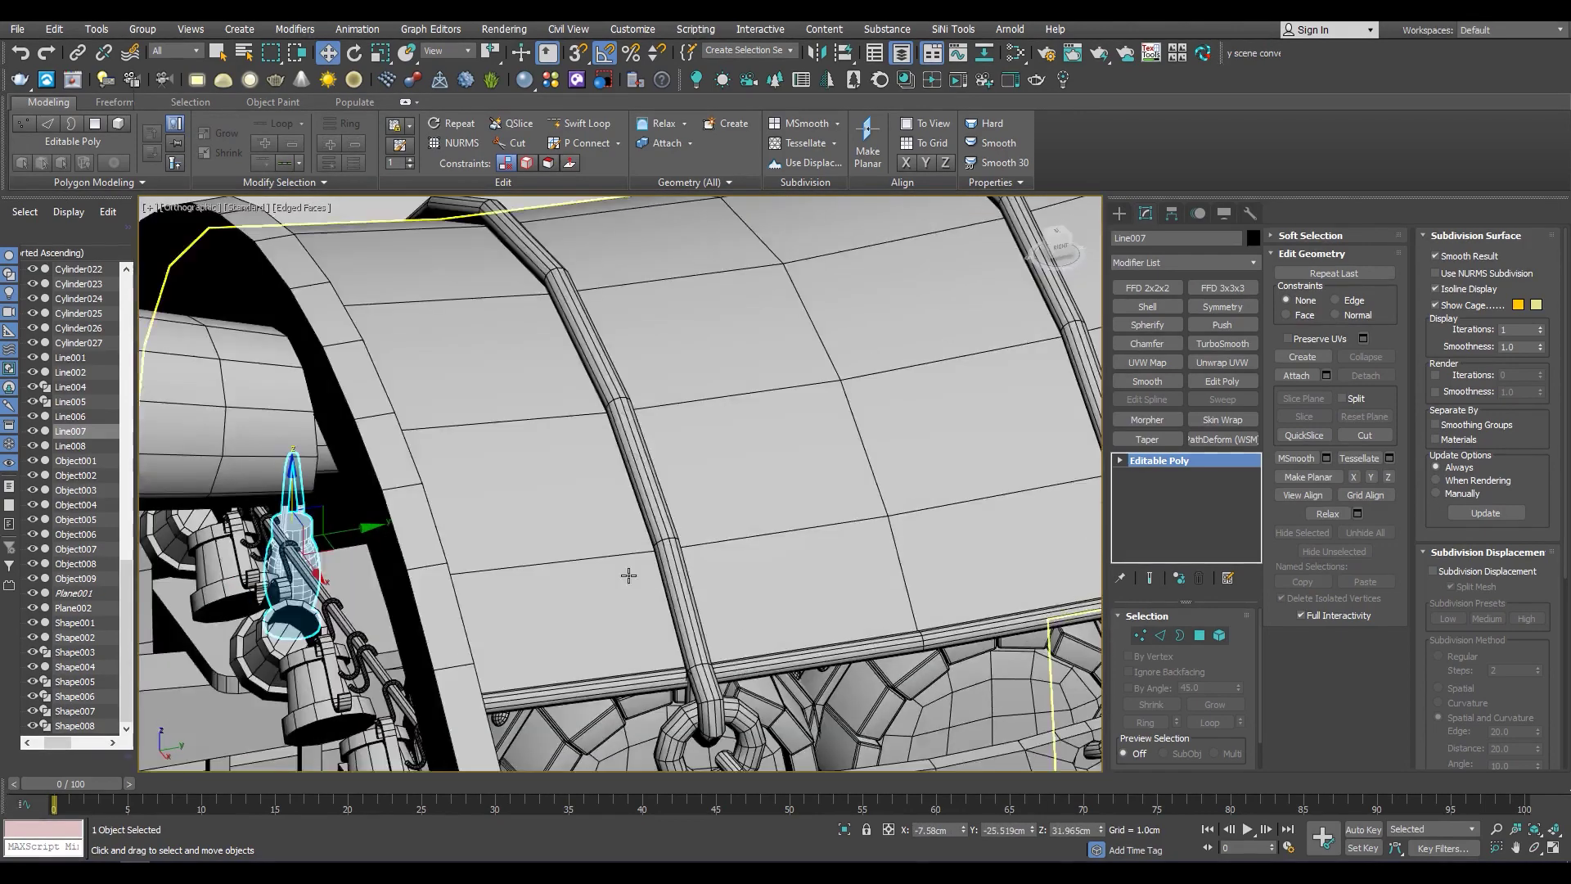
middle_click_drag(584, 659, 808, 410, "alt")
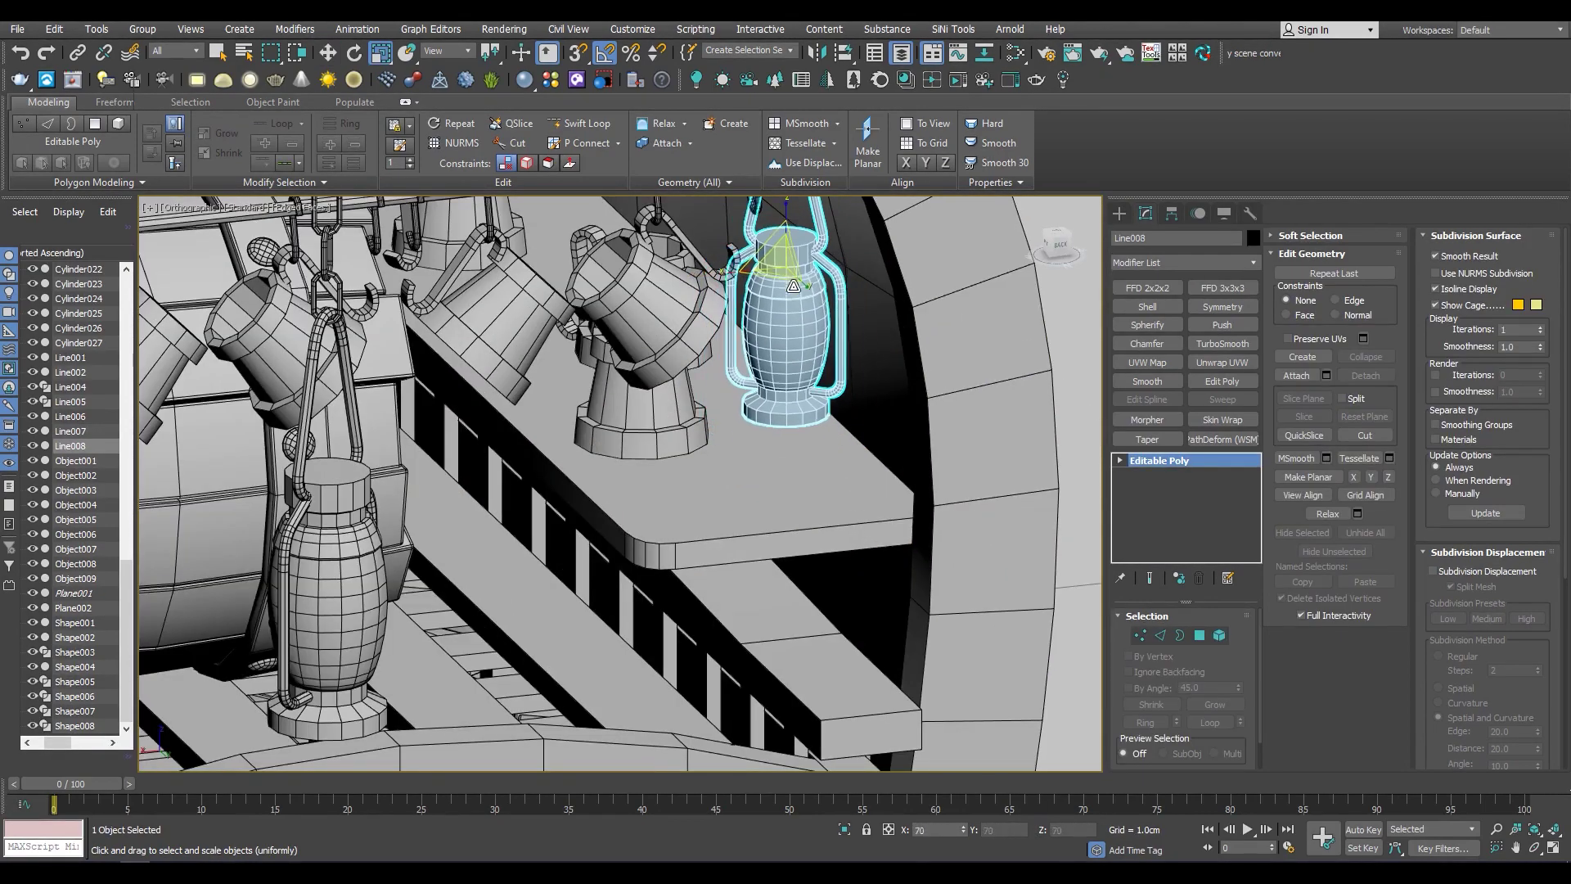
scroll(786, 441, "up", 3)
scroll(784, 432, "down", 5)
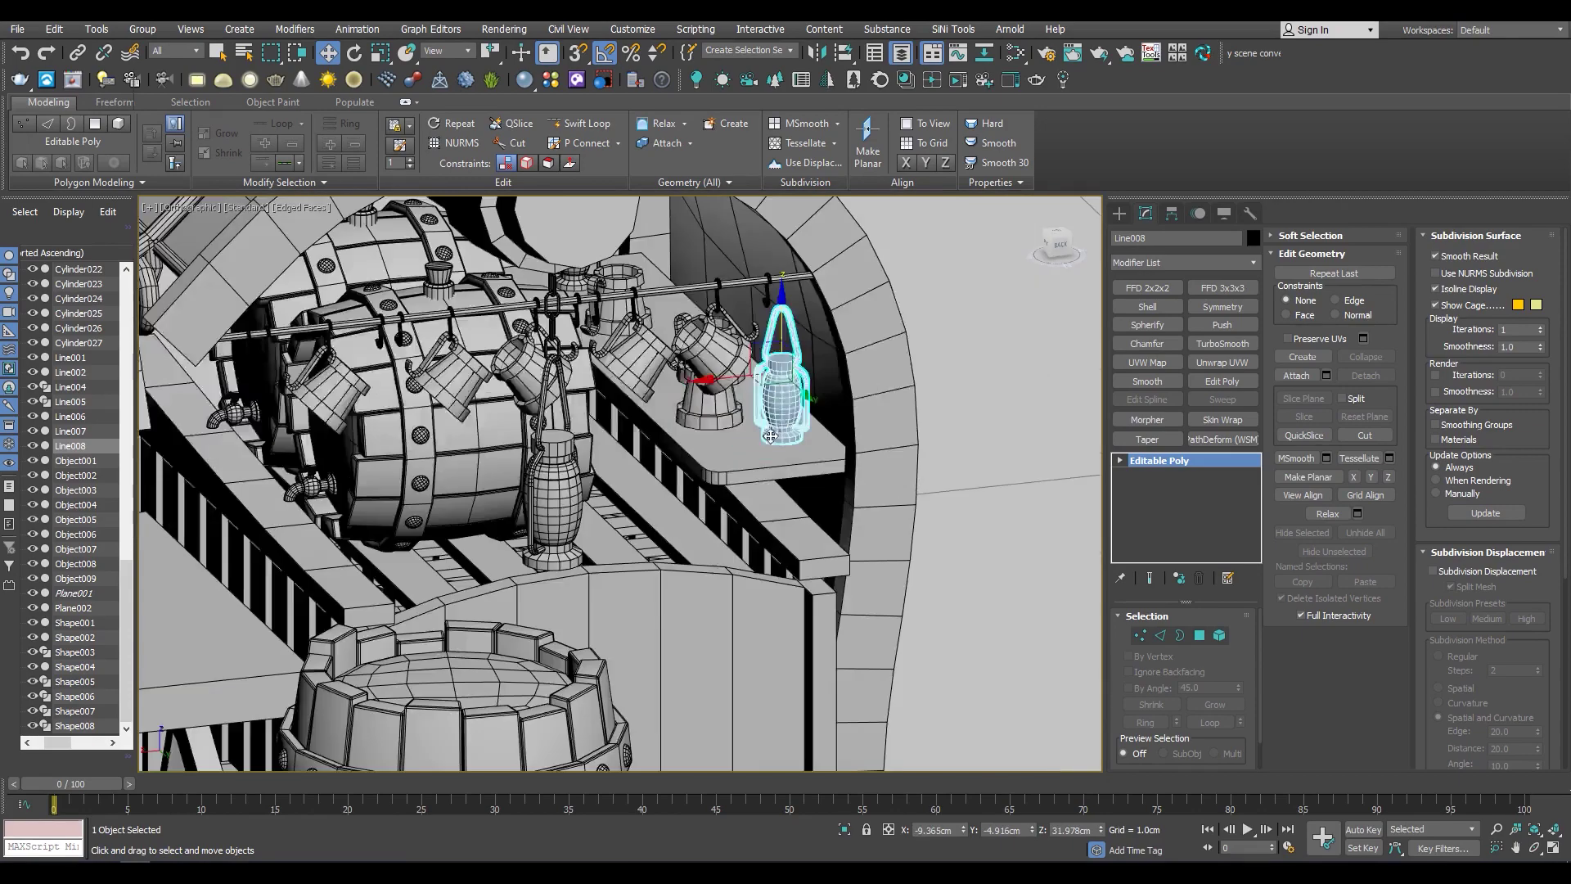
scroll(783, 432, "down", 4)
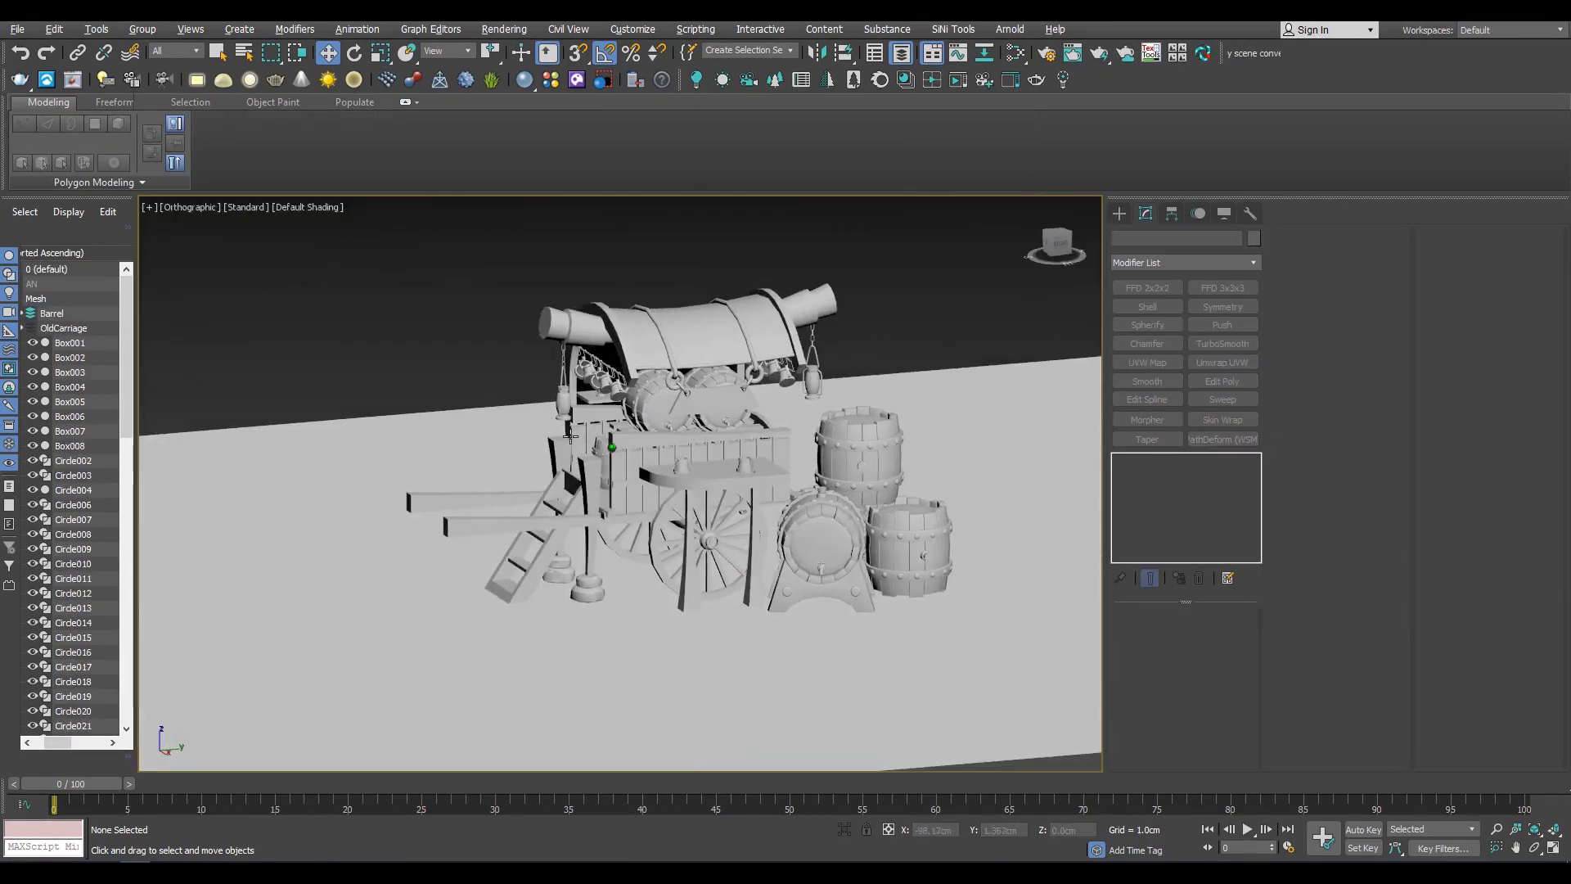
scroll(606, 475, "up", 3)
scroll(707, 476, "down", 5)
middle_click_drag(707, 477, 363, 499, "alt")
scroll(491, 491, "up", 5)
scroll(363, 499, "up", 5)
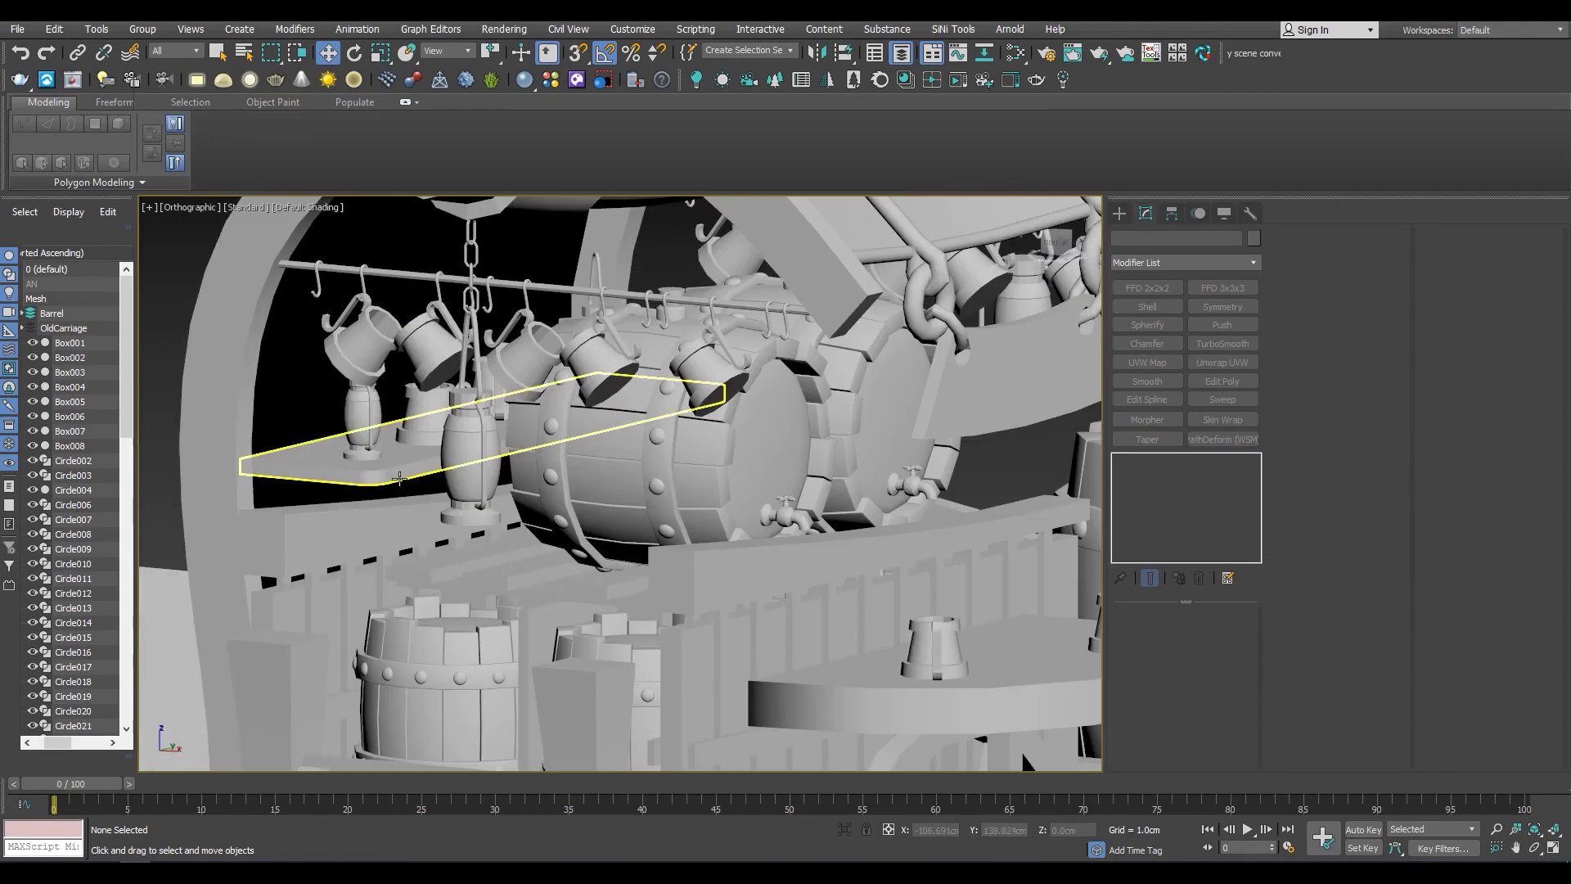
left_click(410, 458)
key("F4")
key("4")
scroll(528, 424, "up", 3)
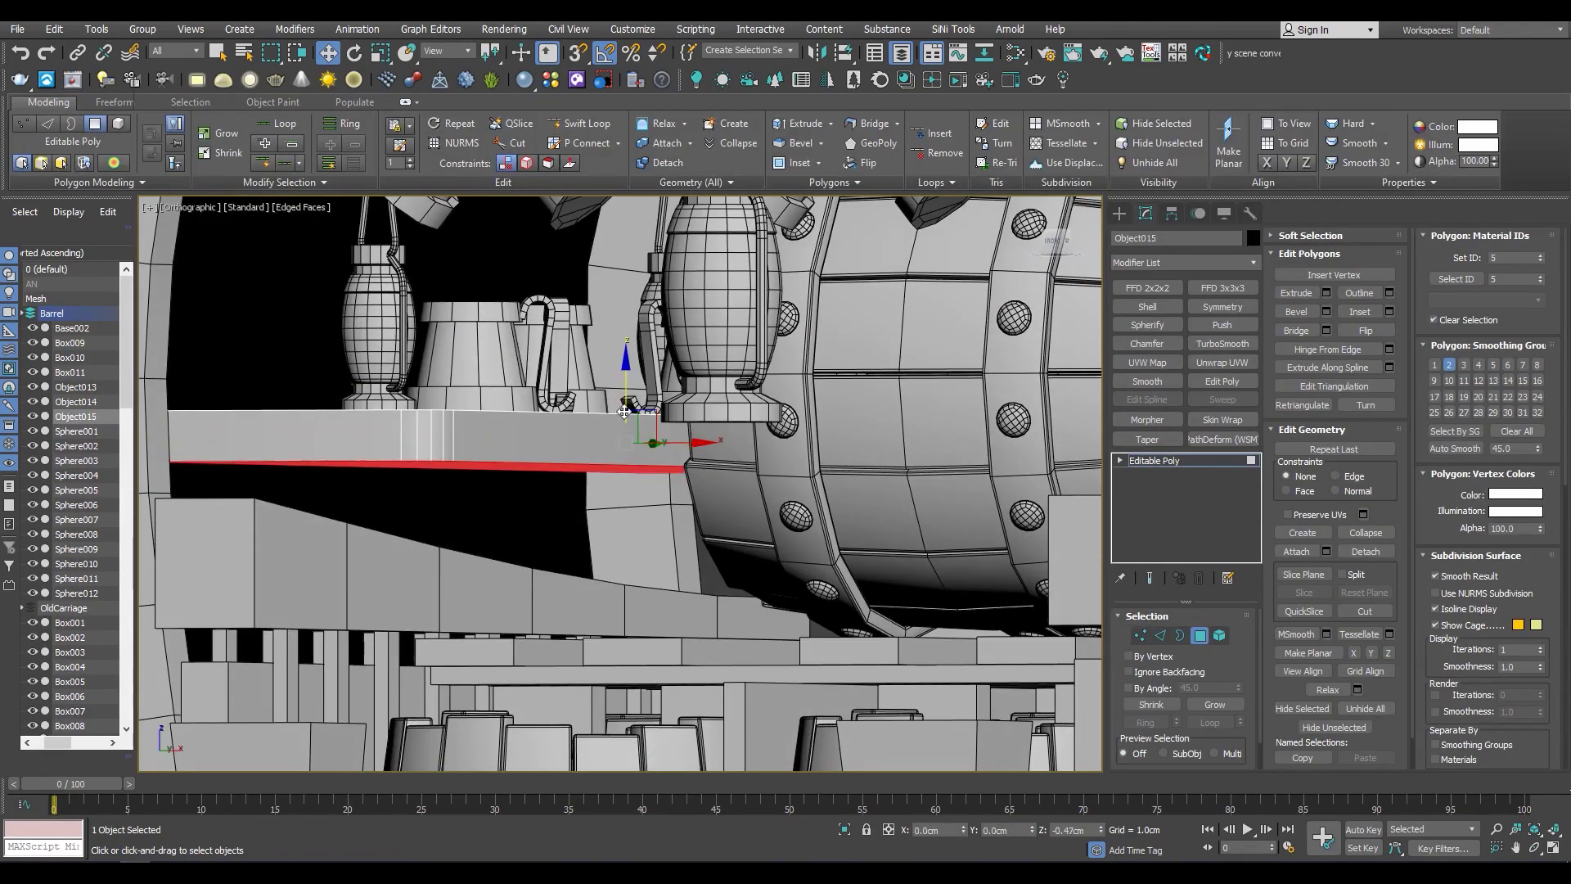
scroll(624, 404, "down", 3)
scroll(497, 459, "down", 5)
key("ctrl+d")
middle_click_drag(498, 459, 465, 494, "alt")
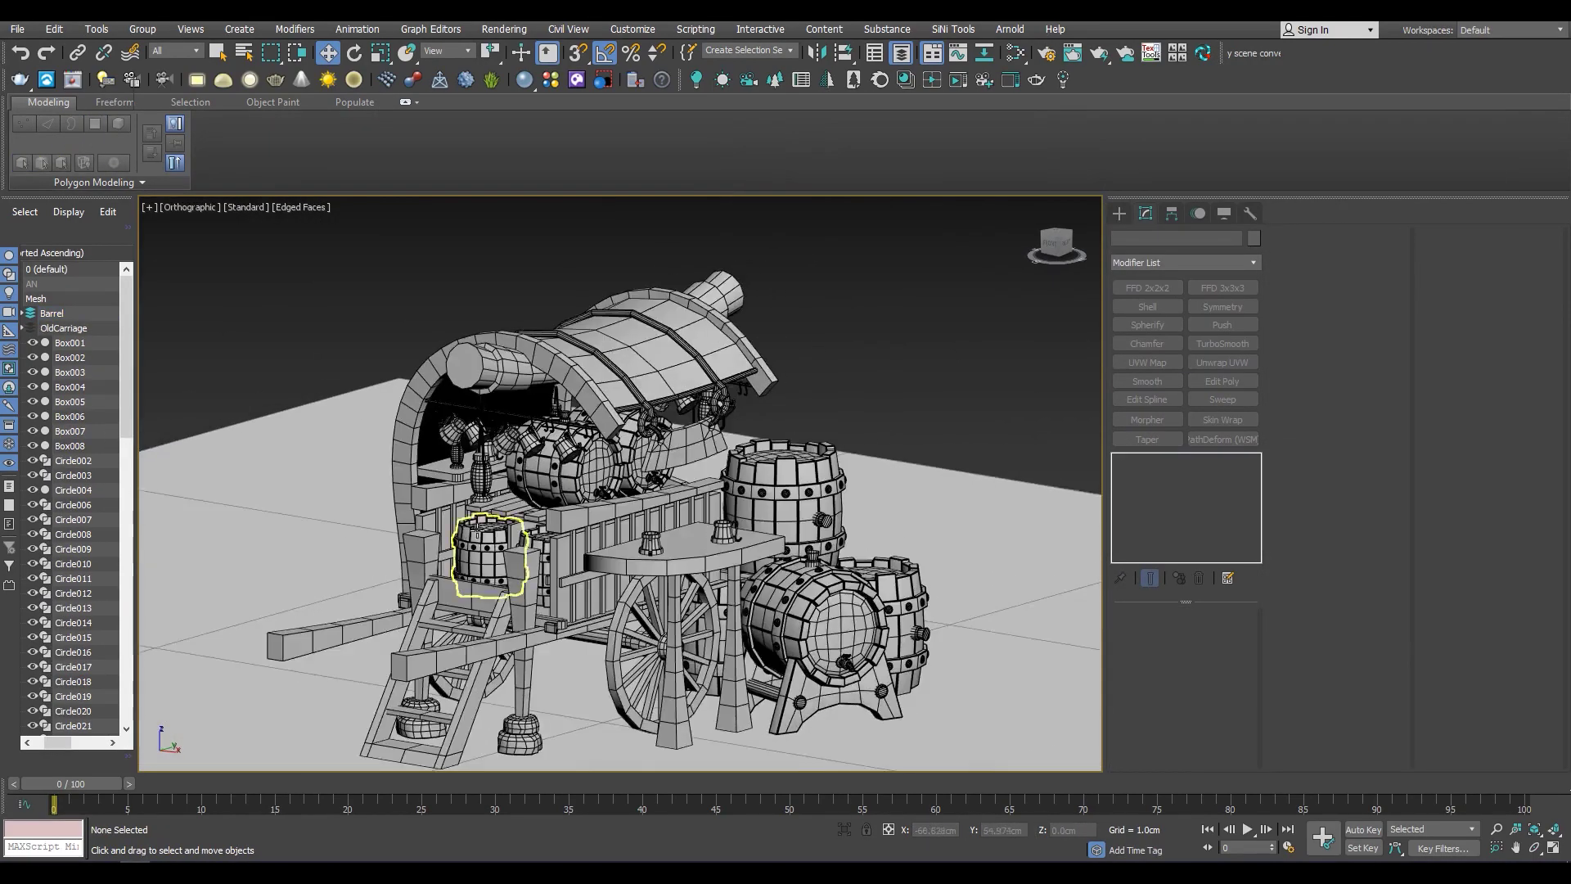
Orbit around the isolated wheel, then exit isolation to show the full carriage in wireframe
key("F4")
scroll(368, 576, "up", 3)
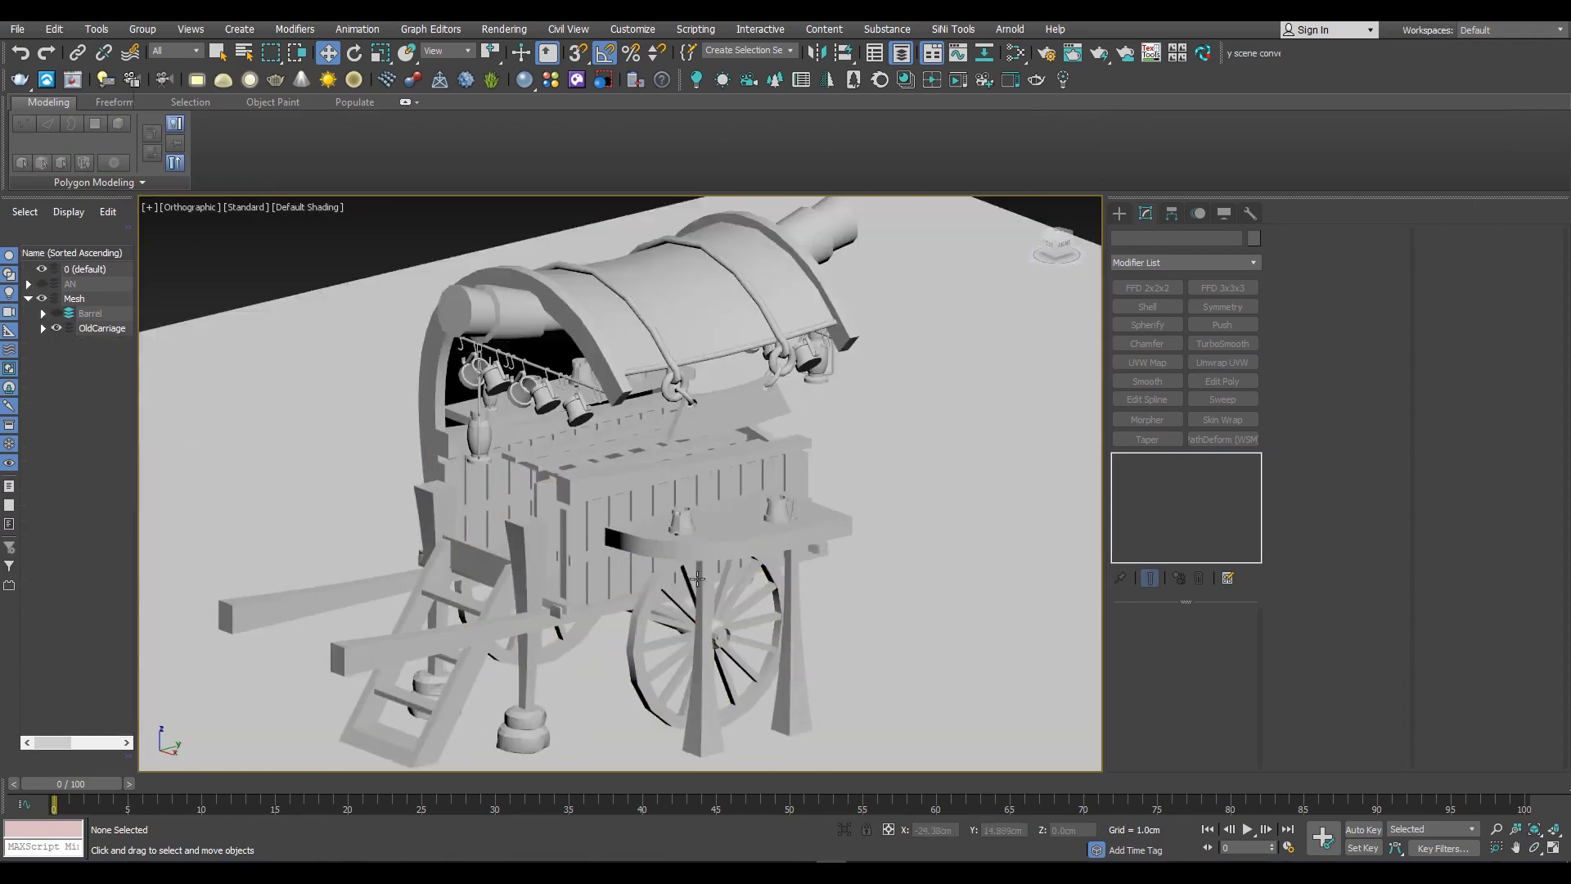
scroll(539, 440, "up", 2)
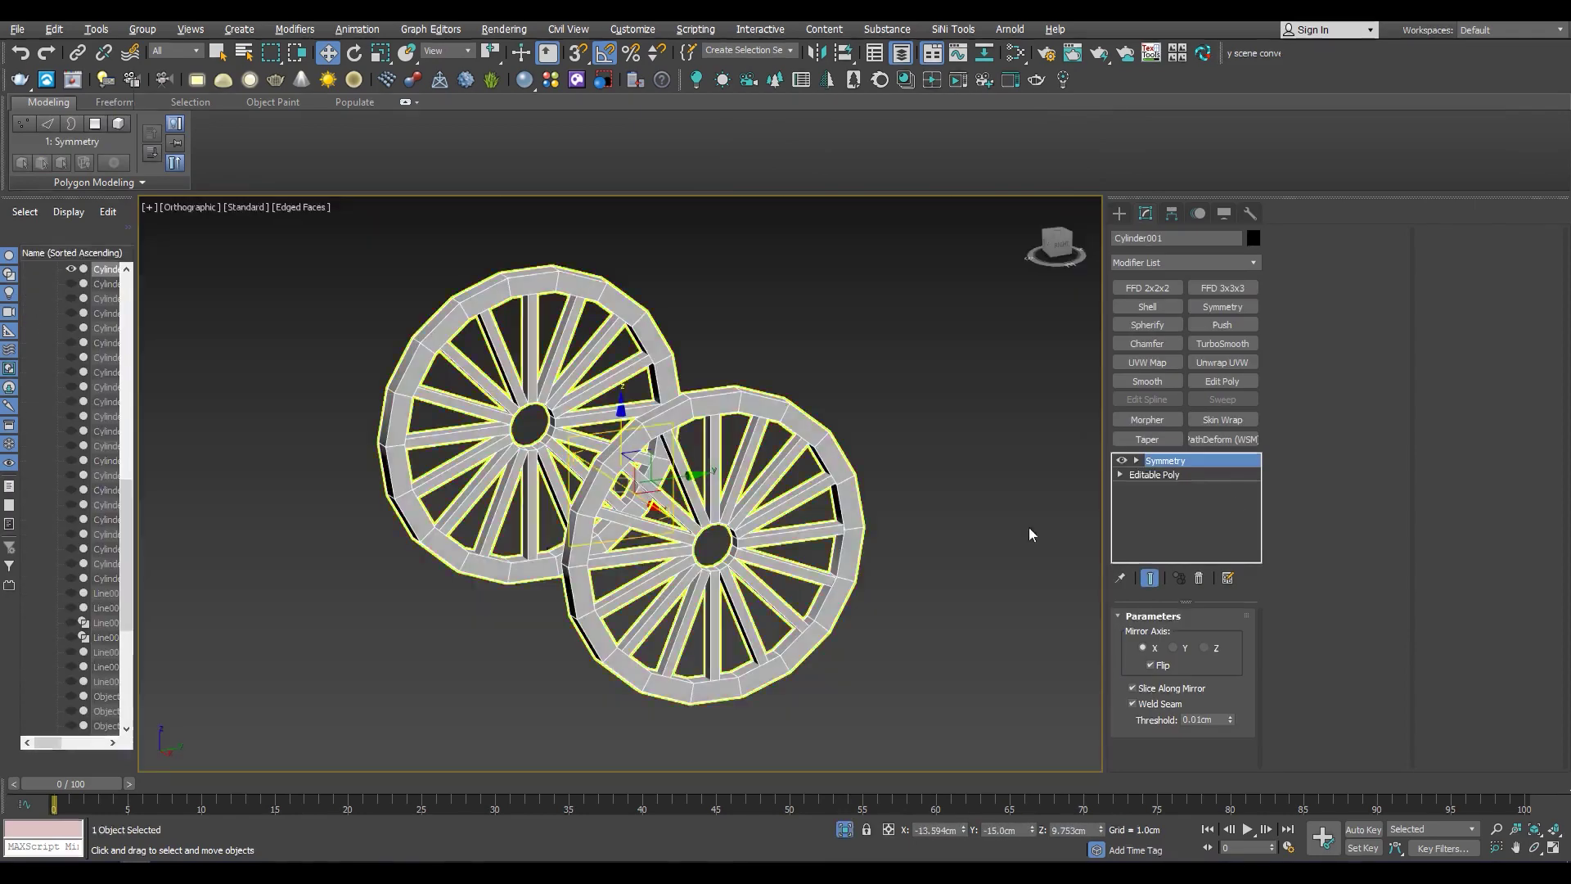
scroll(611, 475, "up", 3)
scroll(638, 561, "up", 1)
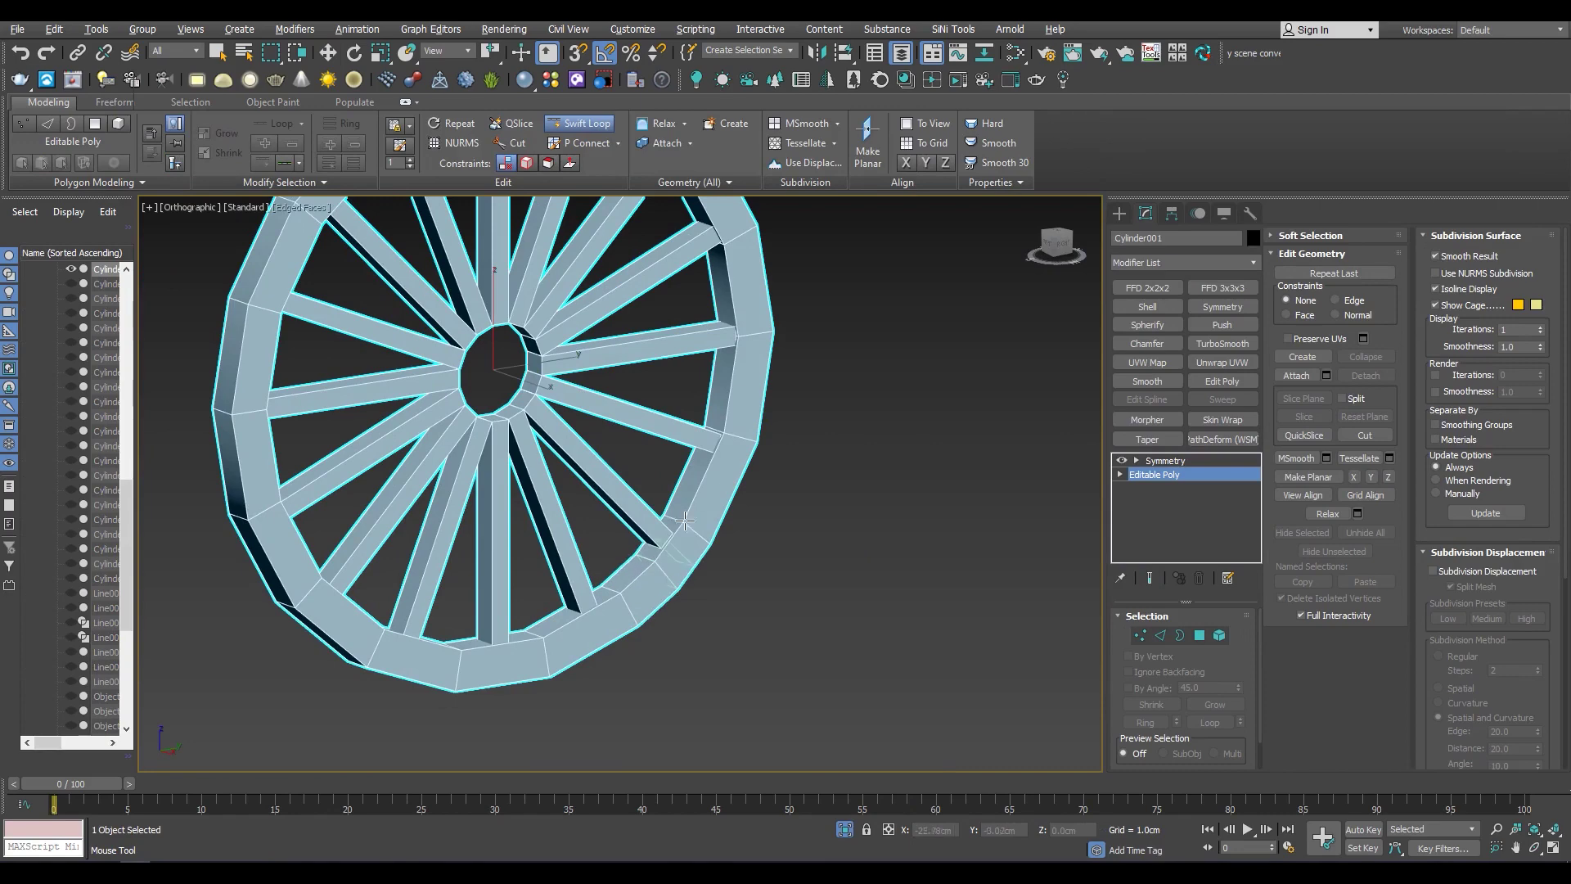
middle_click_drag(756, 365, 741, 371, "alt")
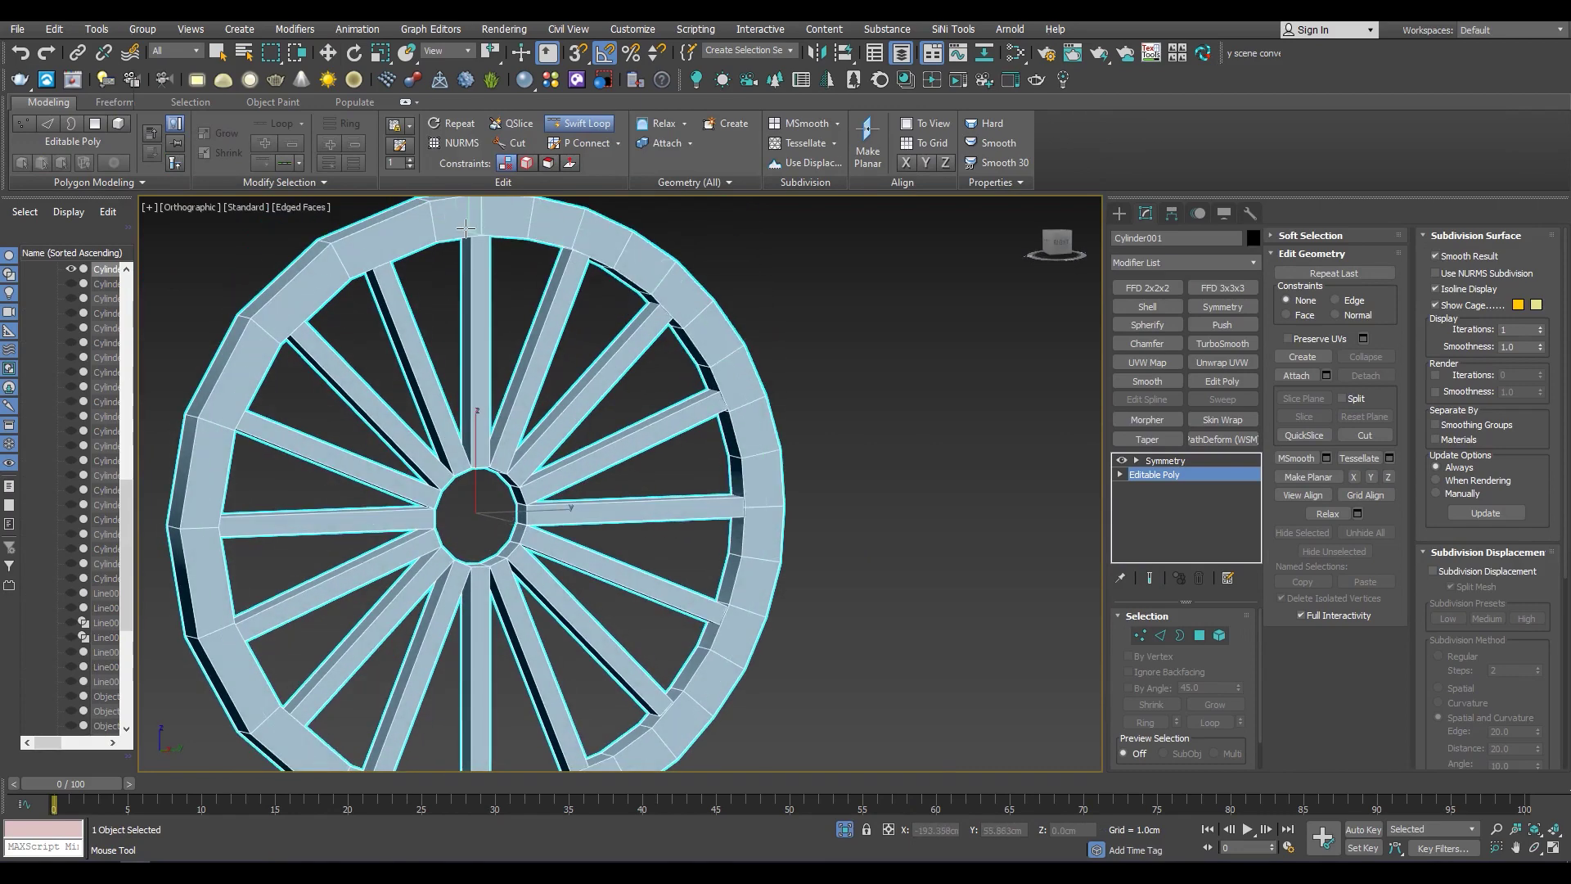
middle_click_drag(231, 673, 324, 541, "alt")
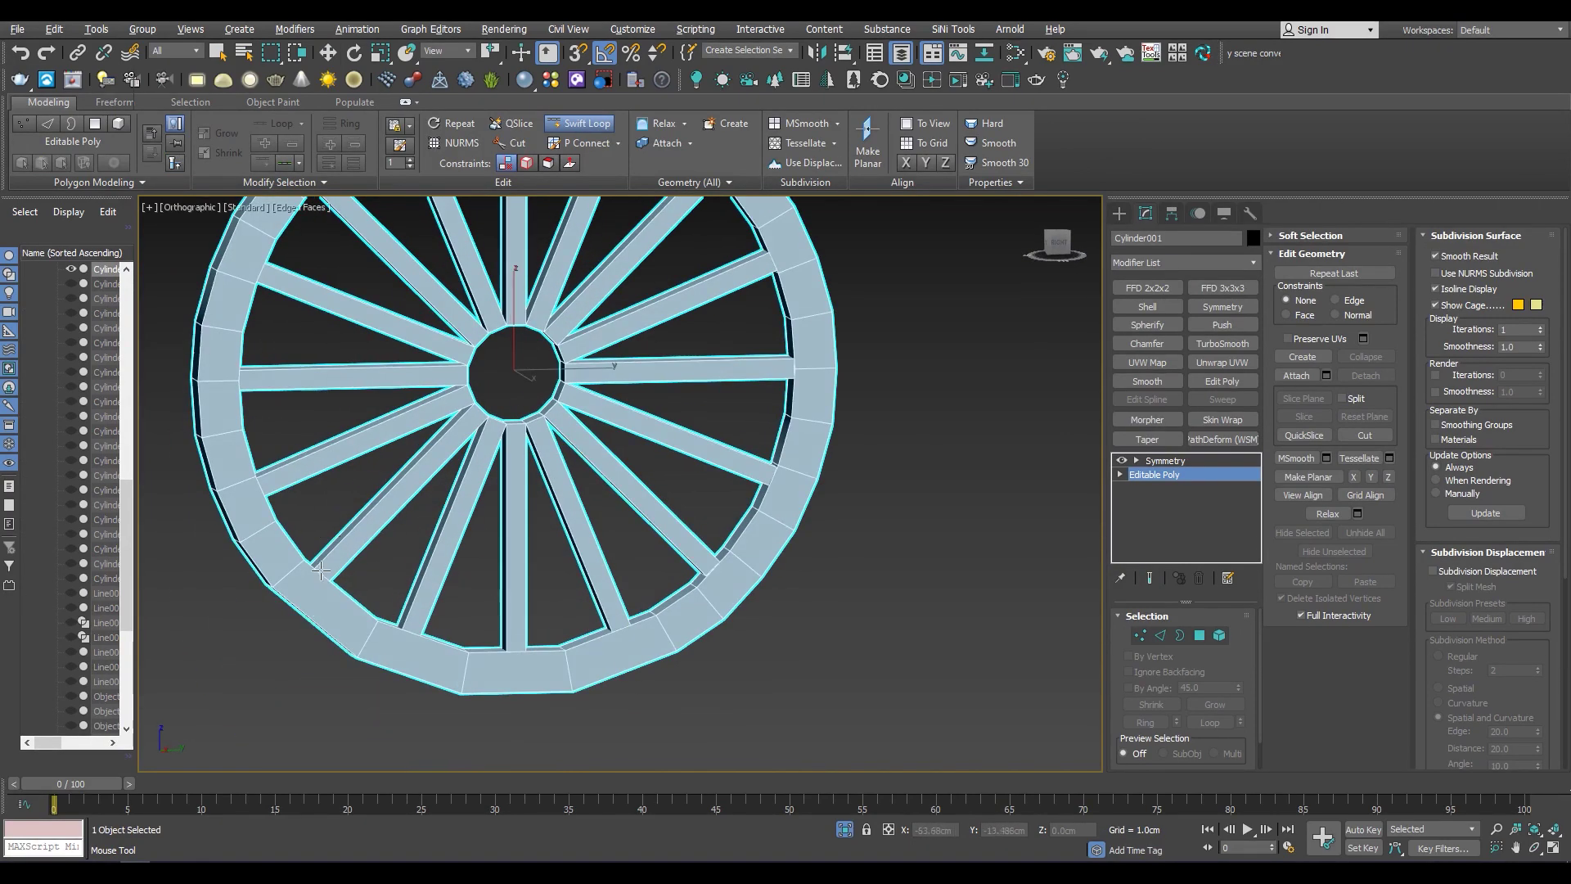
scroll(616, 673, "down", 3)
middle_click_drag(634, 601, 712, 610, "alt")
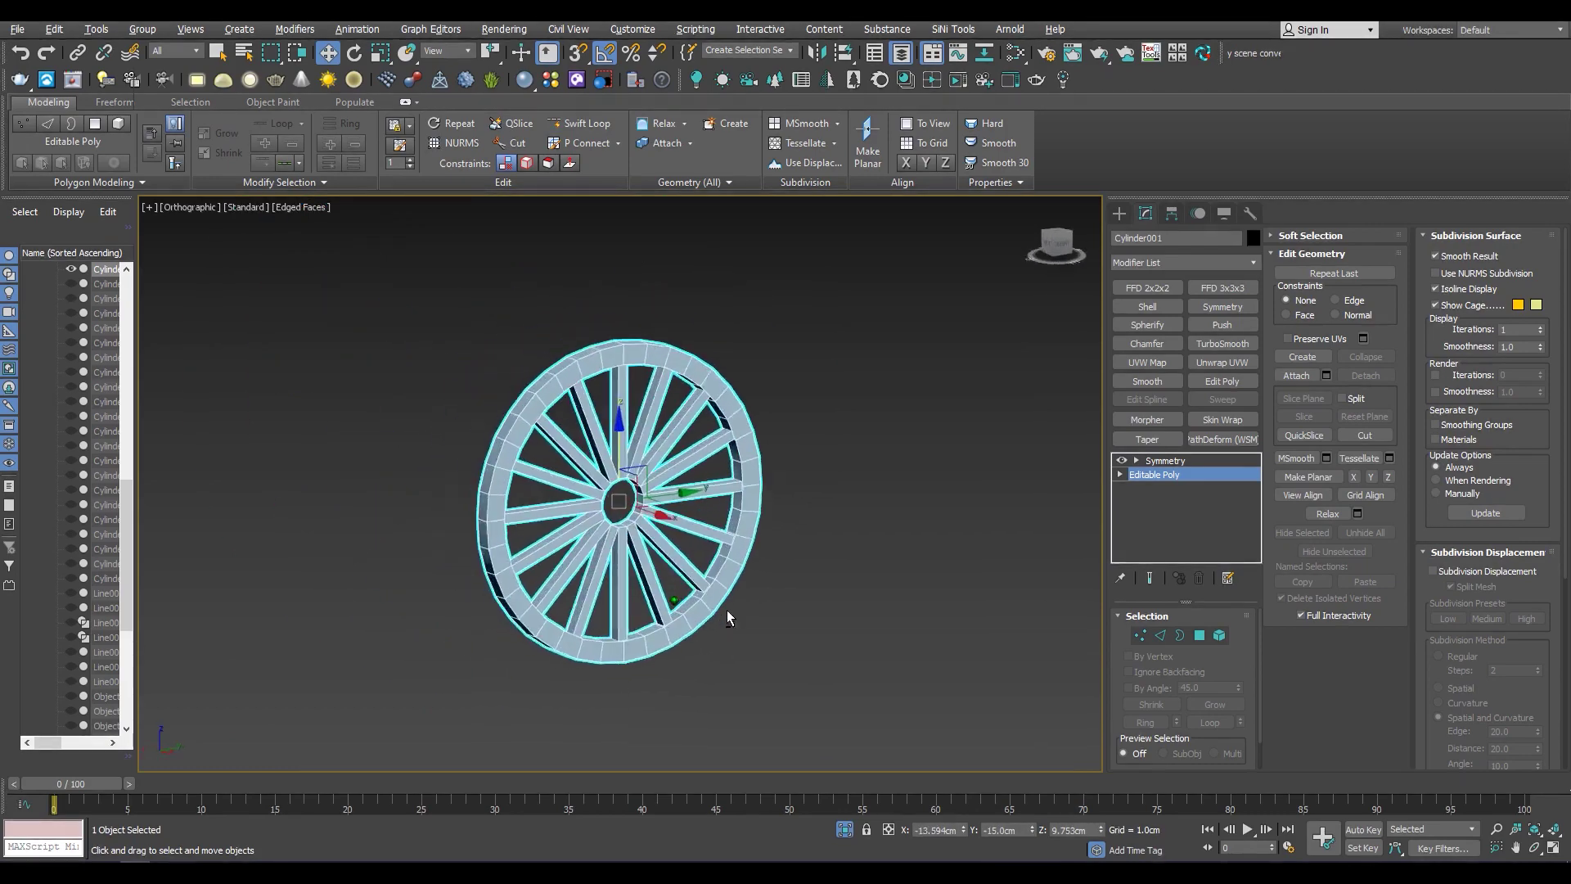
key("alt+q")
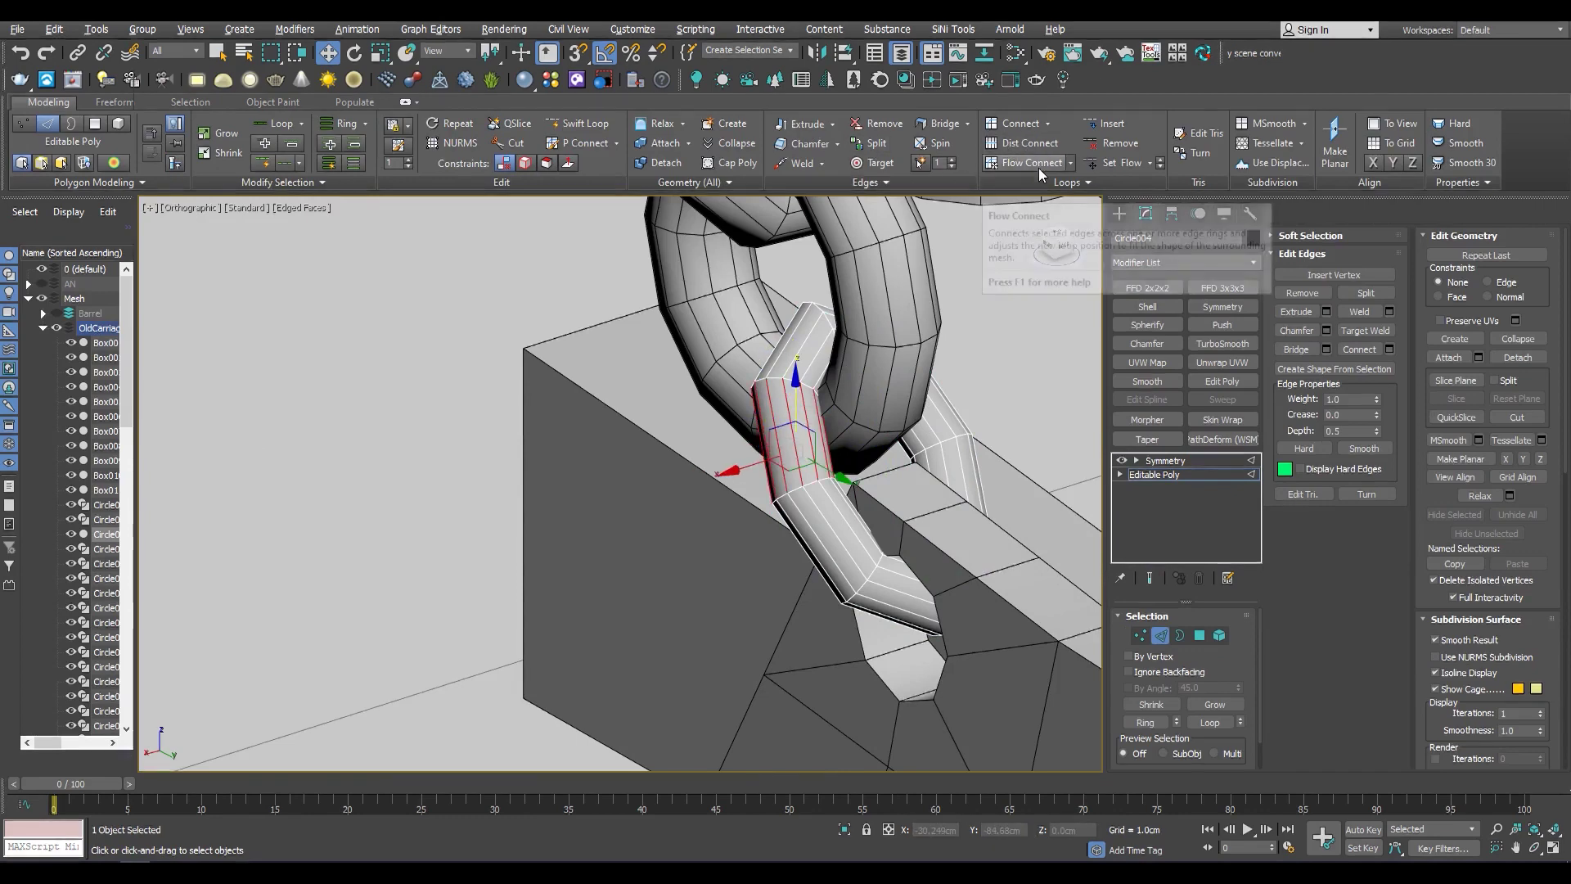
key("F3")
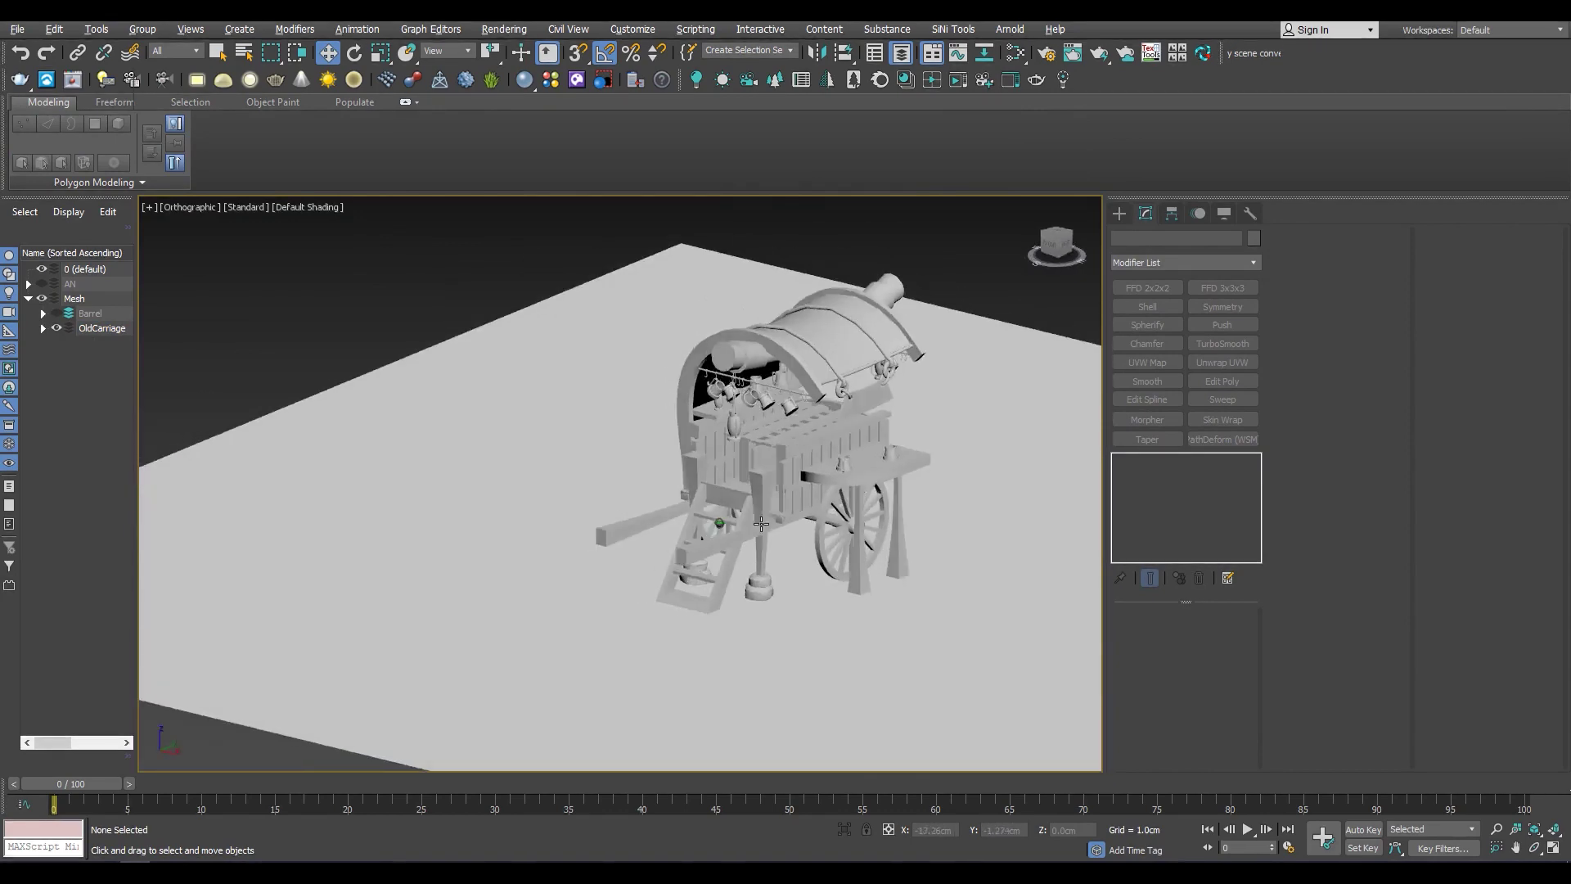
Select the side board Box001 in the OldCarriage group and hide its Symmetry mirror
left_click(43, 329)
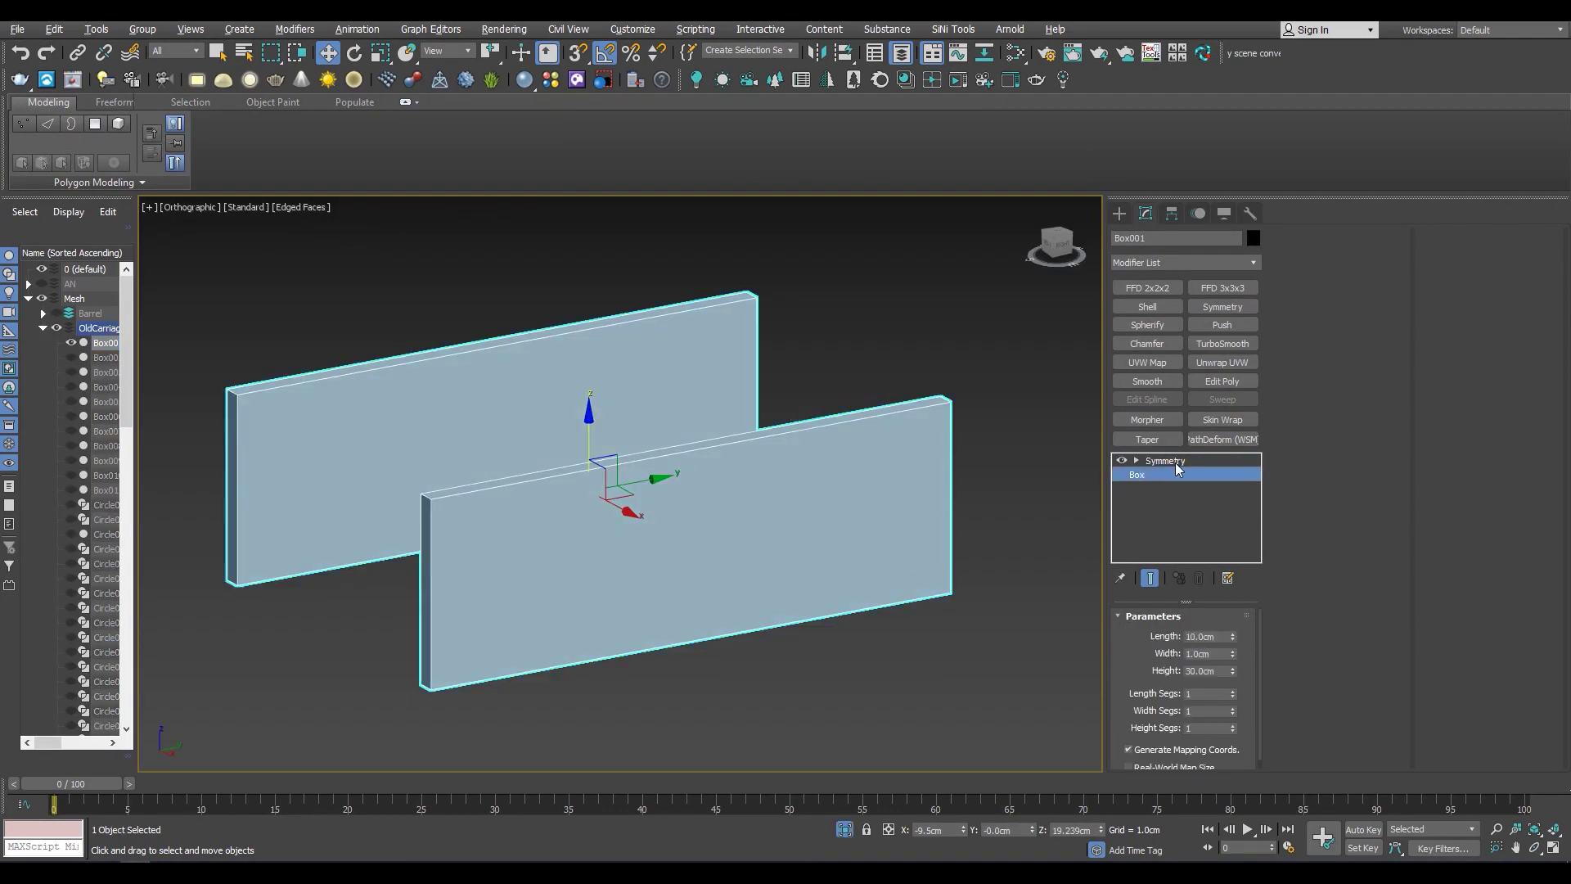
left_click(1150, 578)
left_click(1219, 382)
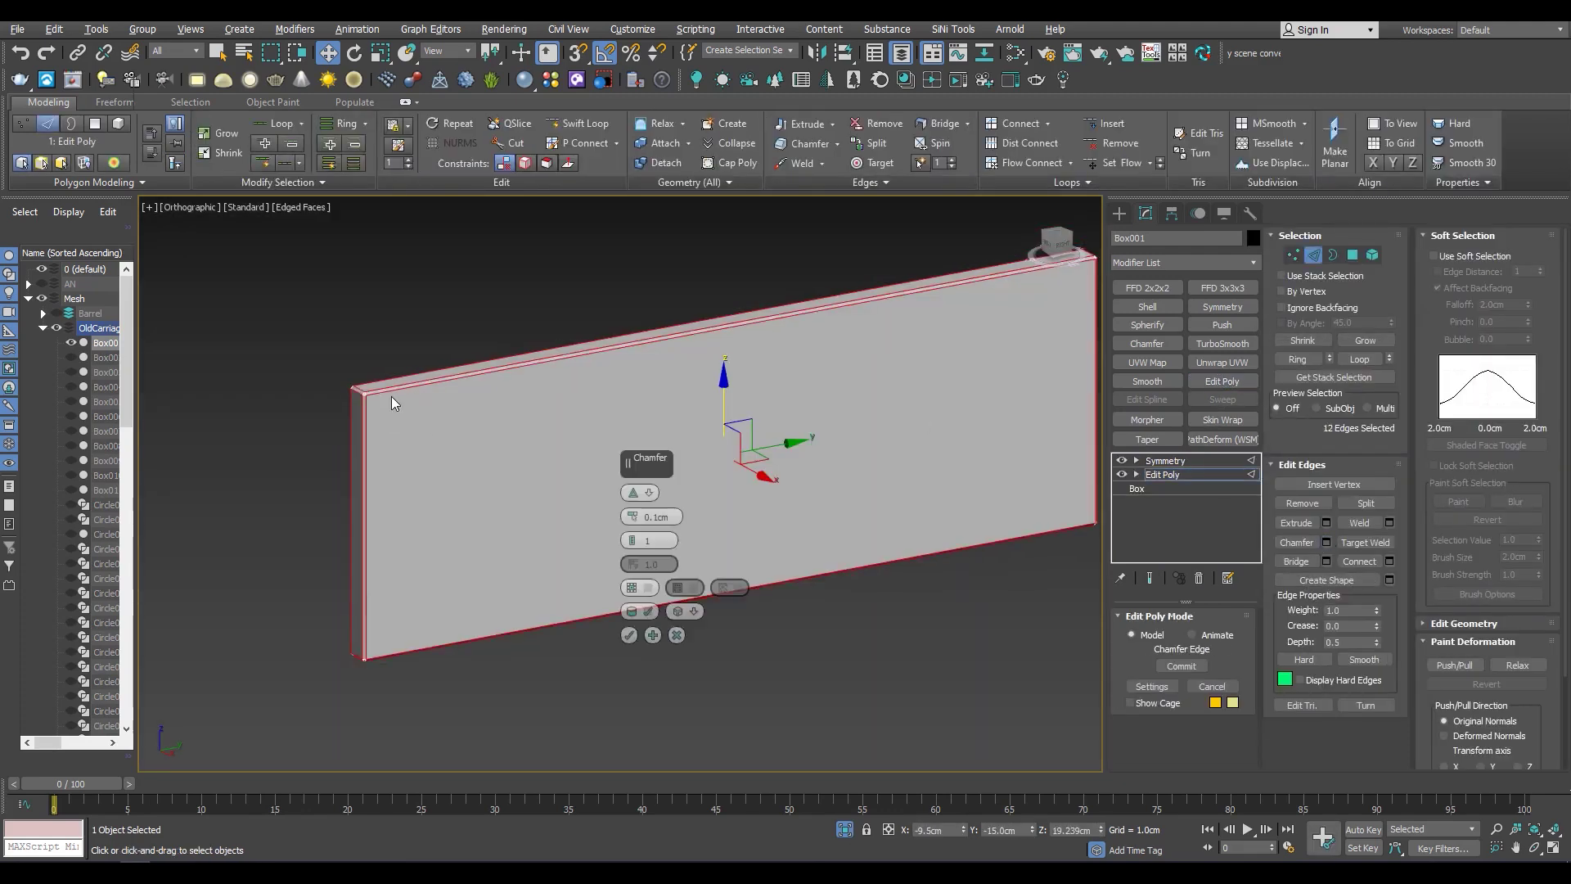
scroll(391, 397, "up", 3)
left_click(629, 635)
Collapse Box001's Edit Poly modifier into its base mesh and go to edge level
right_click(1162, 475)
left_click(1178, 582)
left_click(859, 501)
left_click(1148, 475)
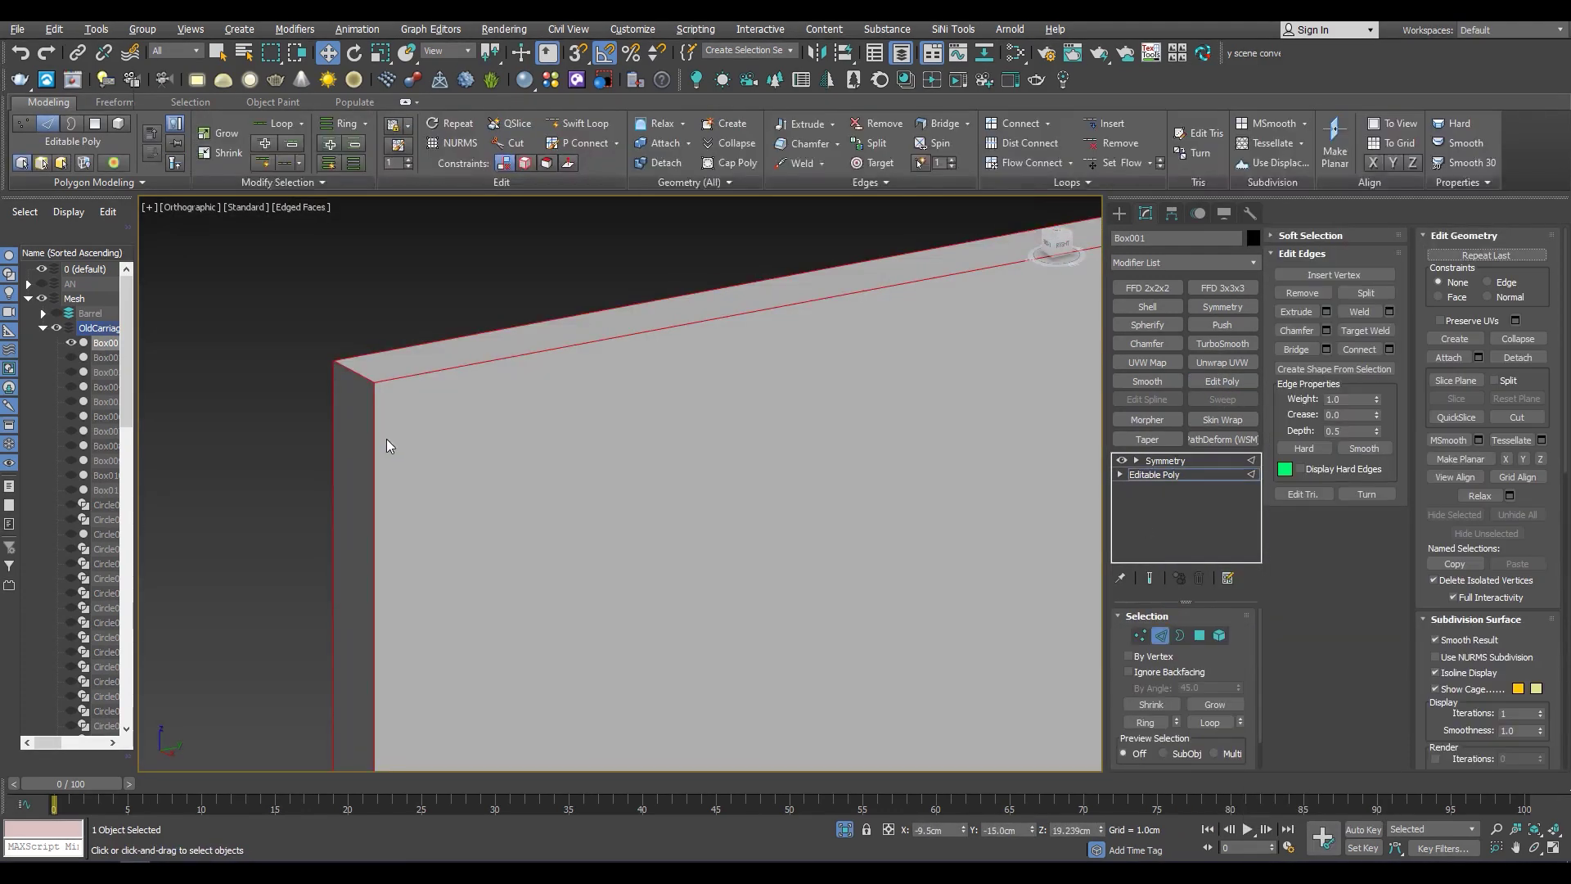
Chamfer Box001's selected edges with 1 segment
left_click(1326, 331)
scroll(358, 351, "down", 5)
scroll(358, 351, "up", 5)
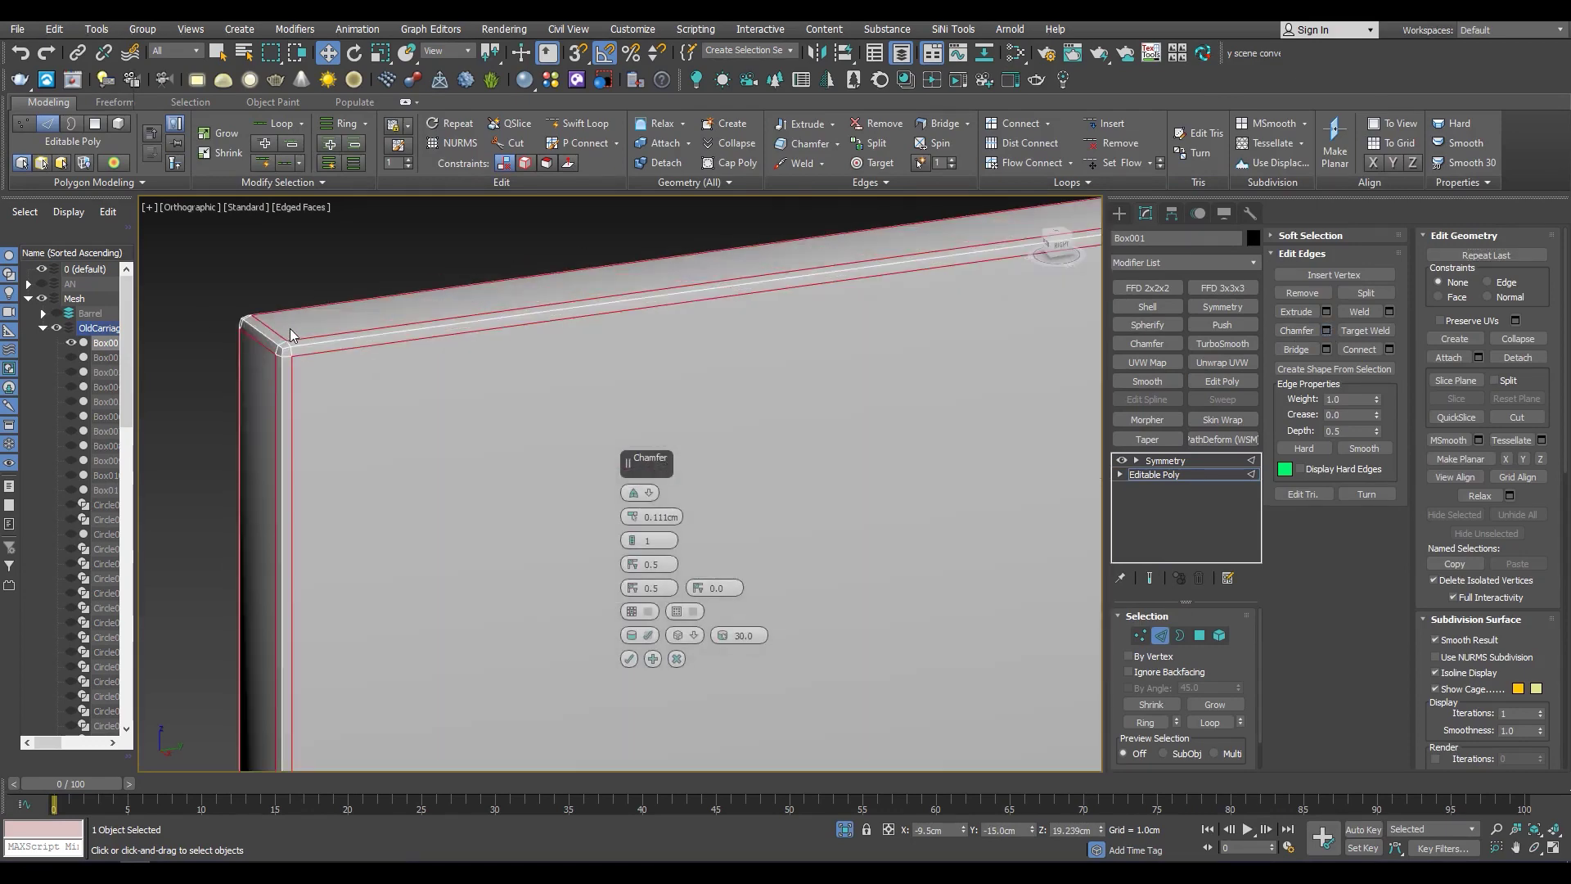
left_click_drag(632, 540, 621, 542)
right_click(620, 540)
left_click(629, 659)
scroll(529, 408, "down", 5)
scroll(540, 450, "up", 6)
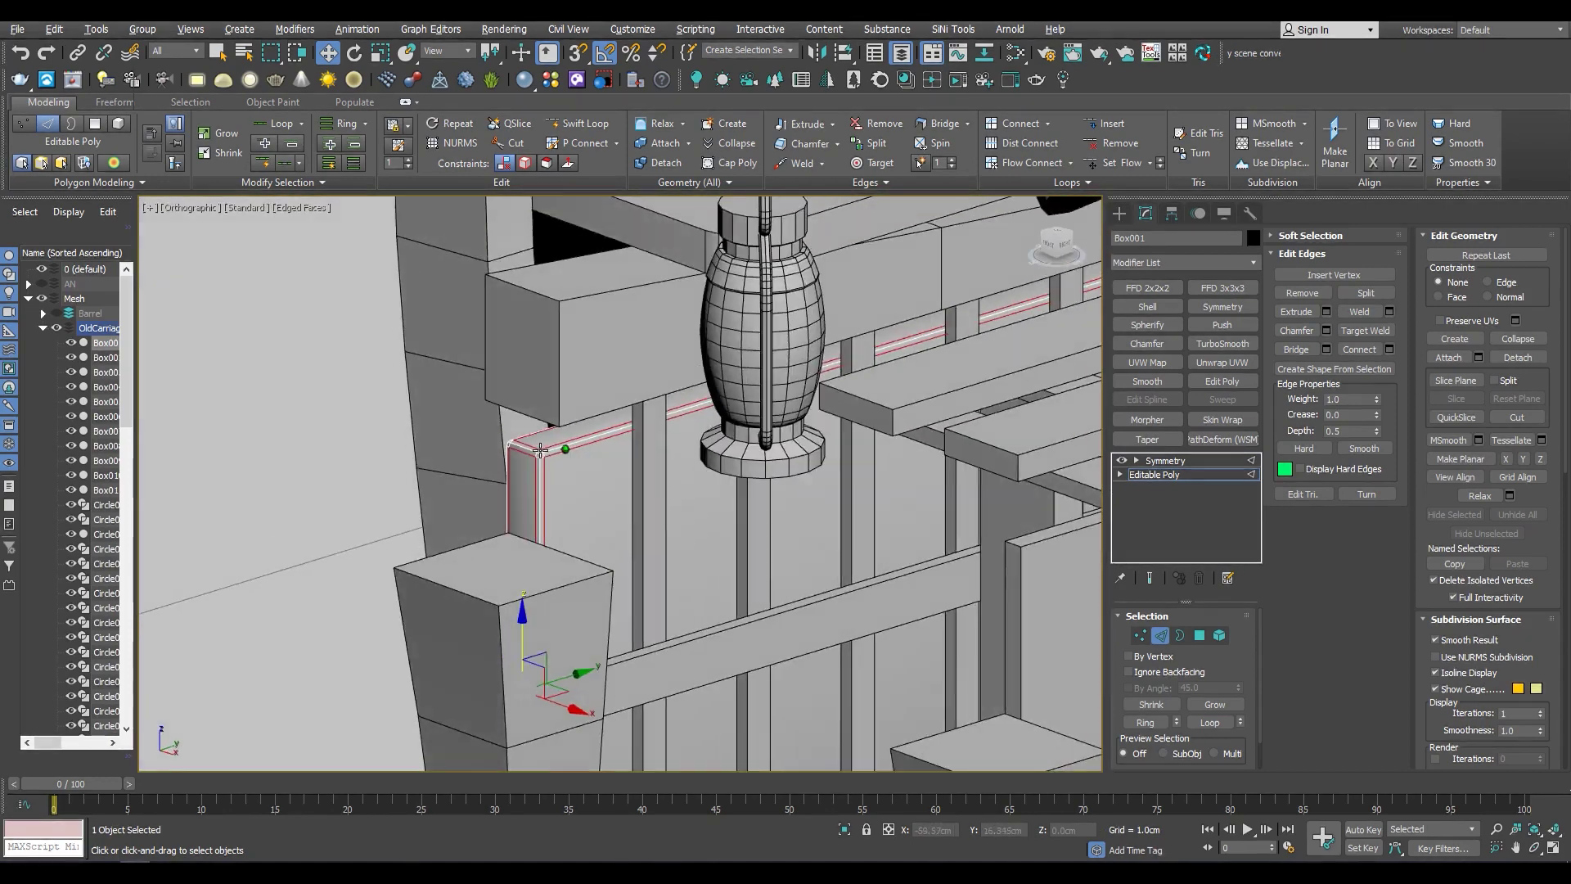
Isolate Box001 and frame it in the viewport for edge editing
key("alt+q")
scroll(337, 455, "up", 4)
scroll(337, 455, "up", 2)
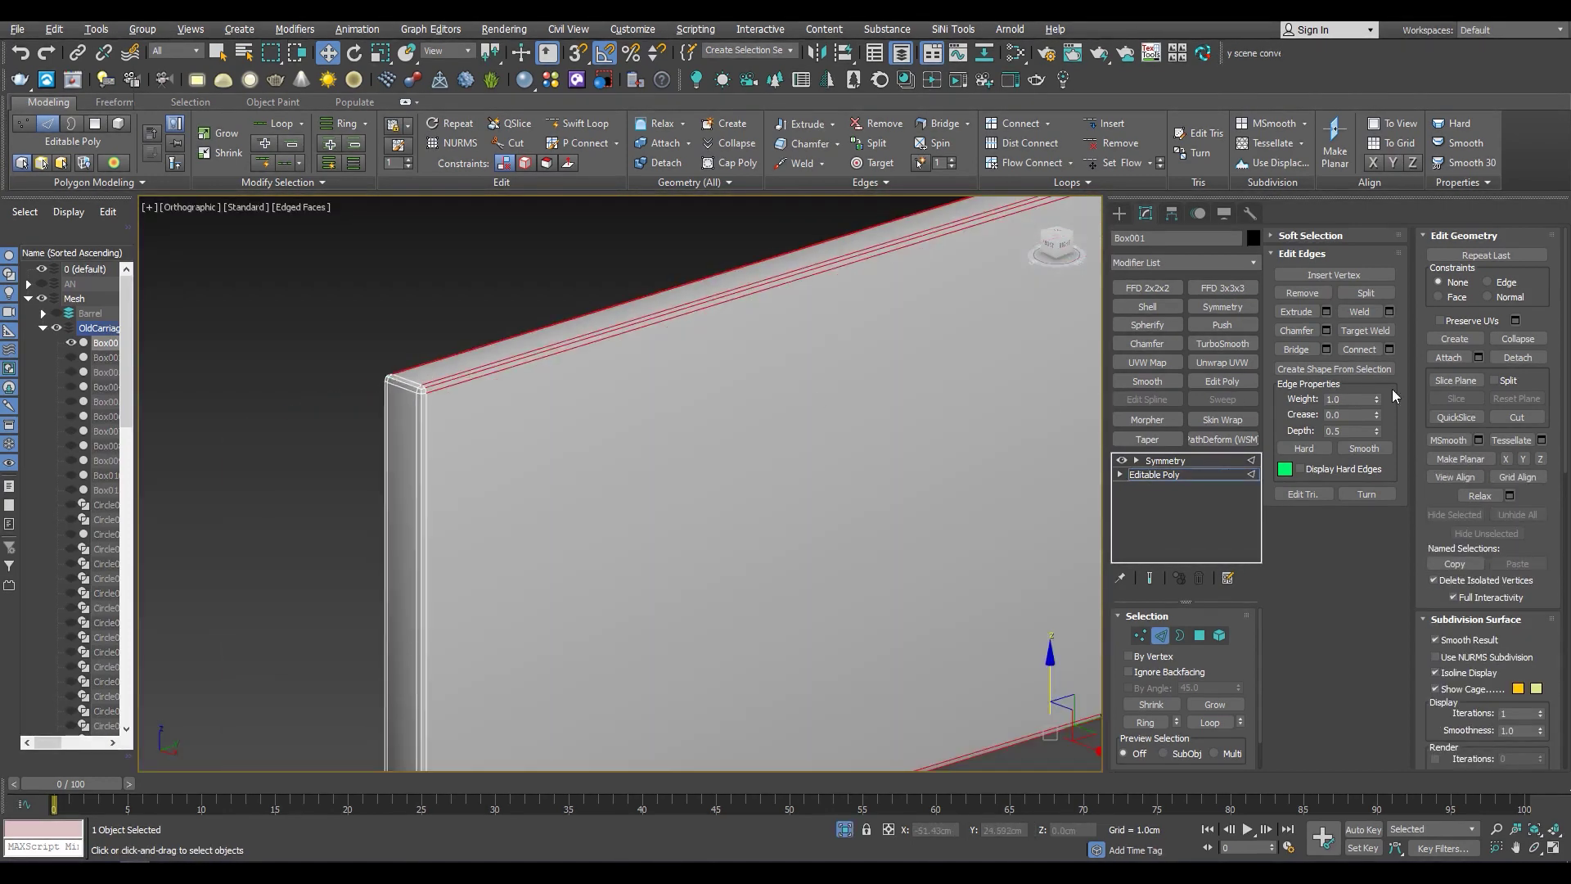
left_click(1154, 474)
key("z")
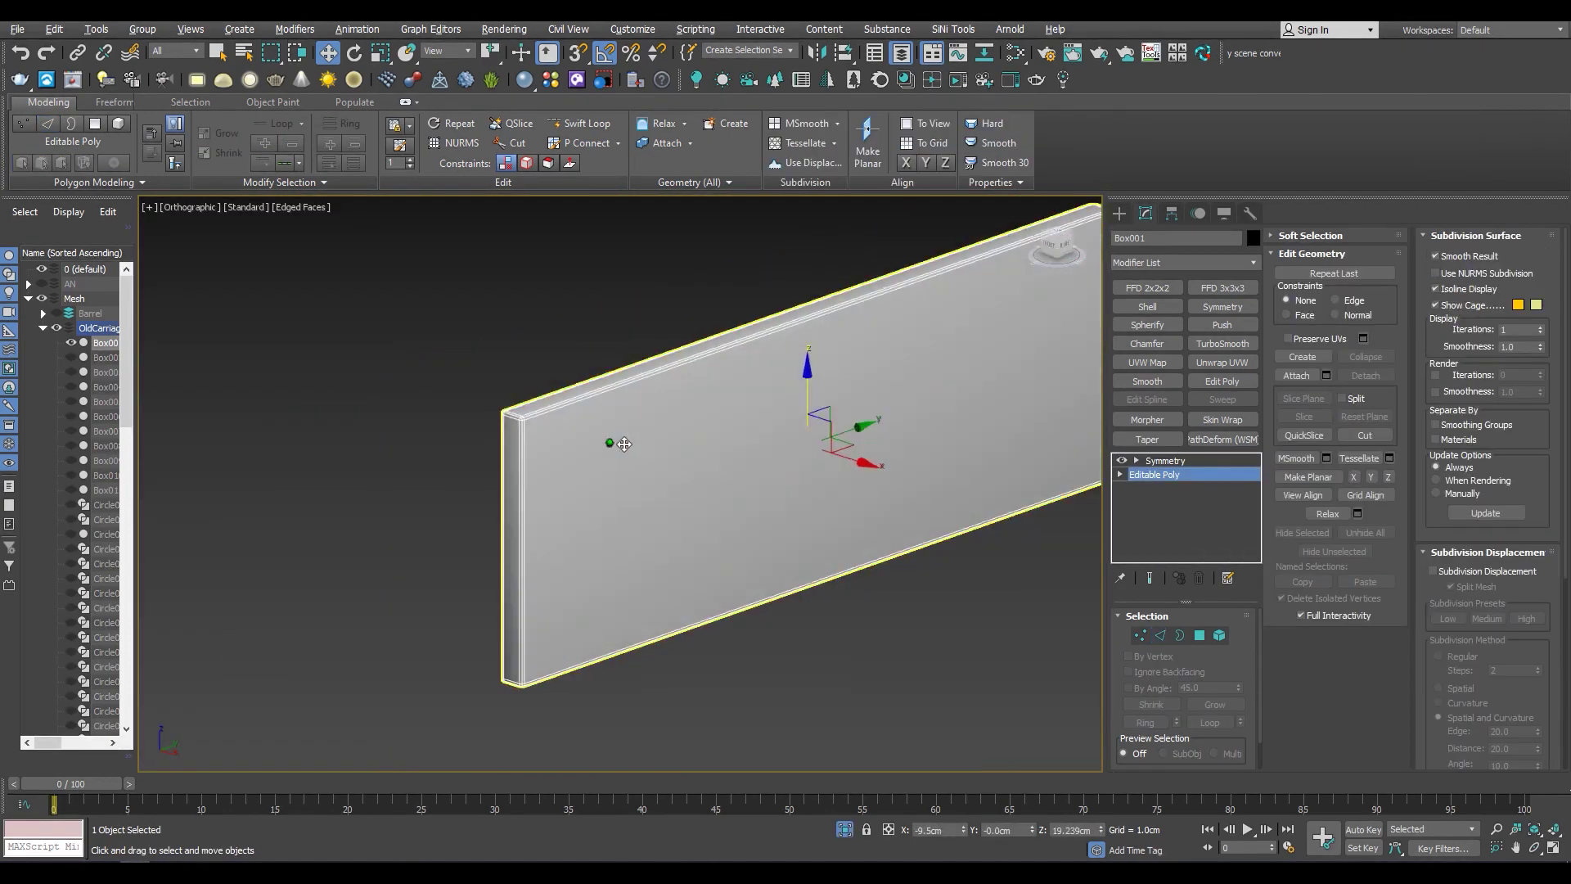
scroll(602, 442, "down", 1)
scroll(488, 473, "up", 2)
key("2")
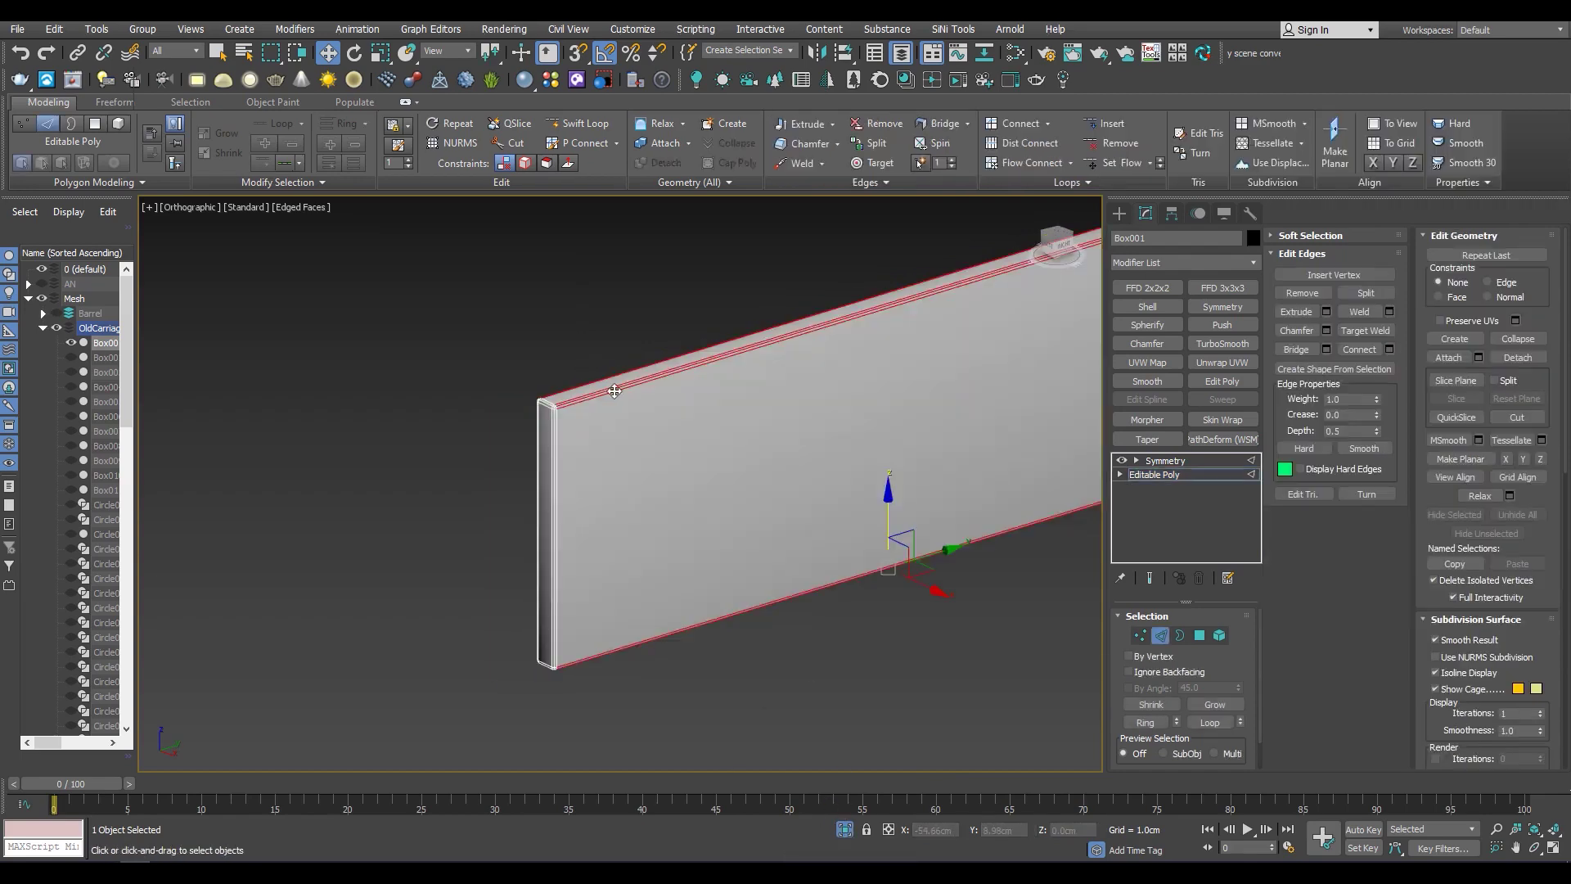
Connect Box001's long edges with 5 vertical edges
left_click(1390, 349)
left_click_drag(630, 491, 637, 494)
key("z")
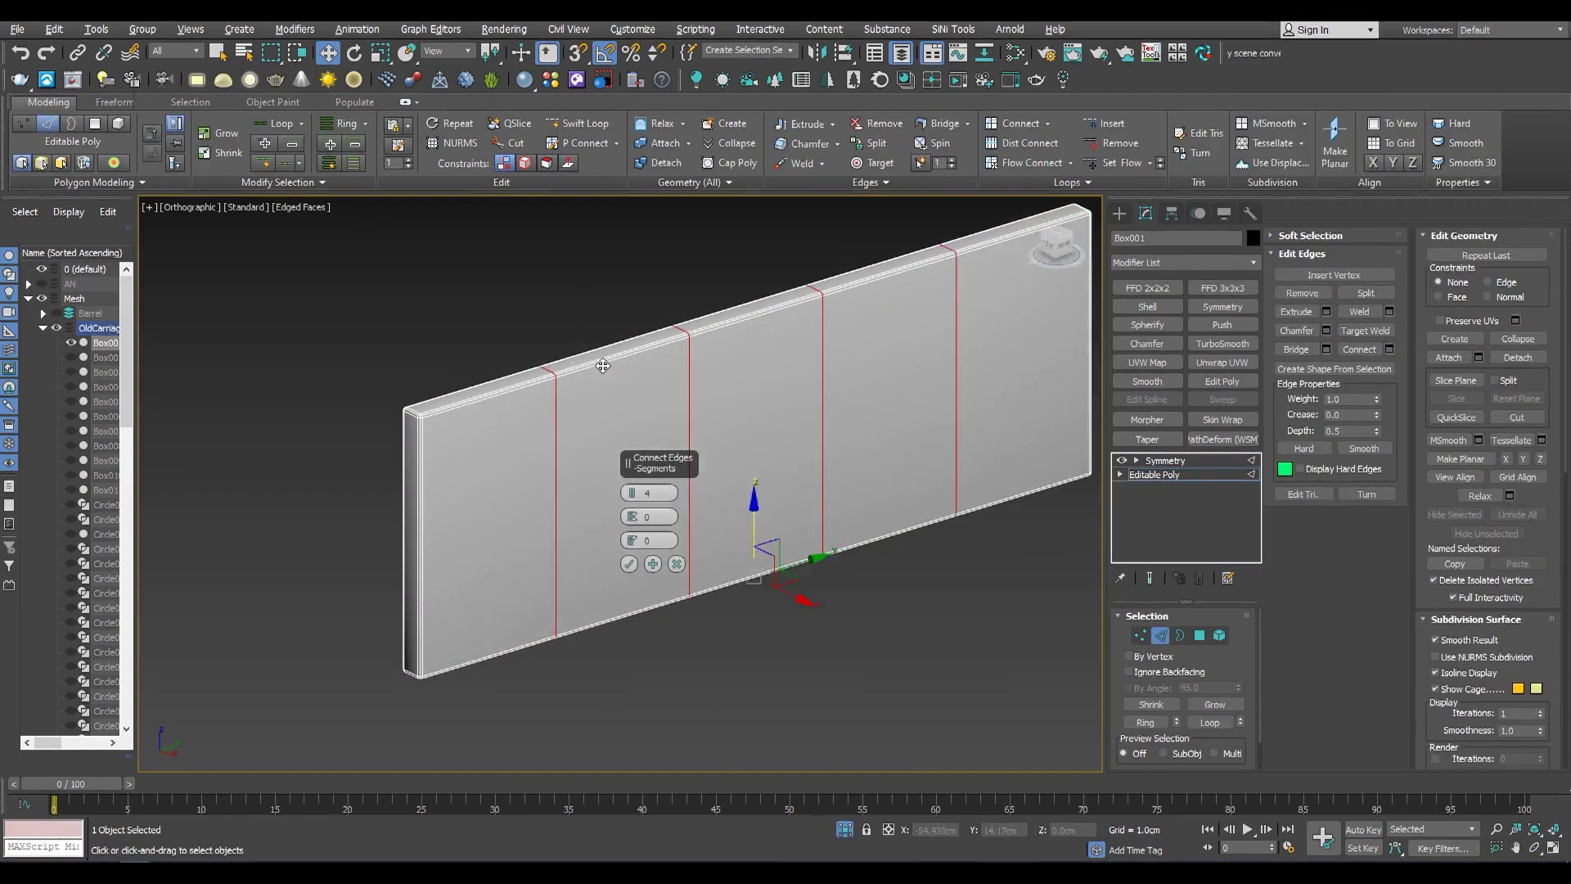
scroll(566, 379, "up", 2)
scroll(600, 378, "up", 2)
scroll(601, 378, "up", 1)
left_click(628, 564)
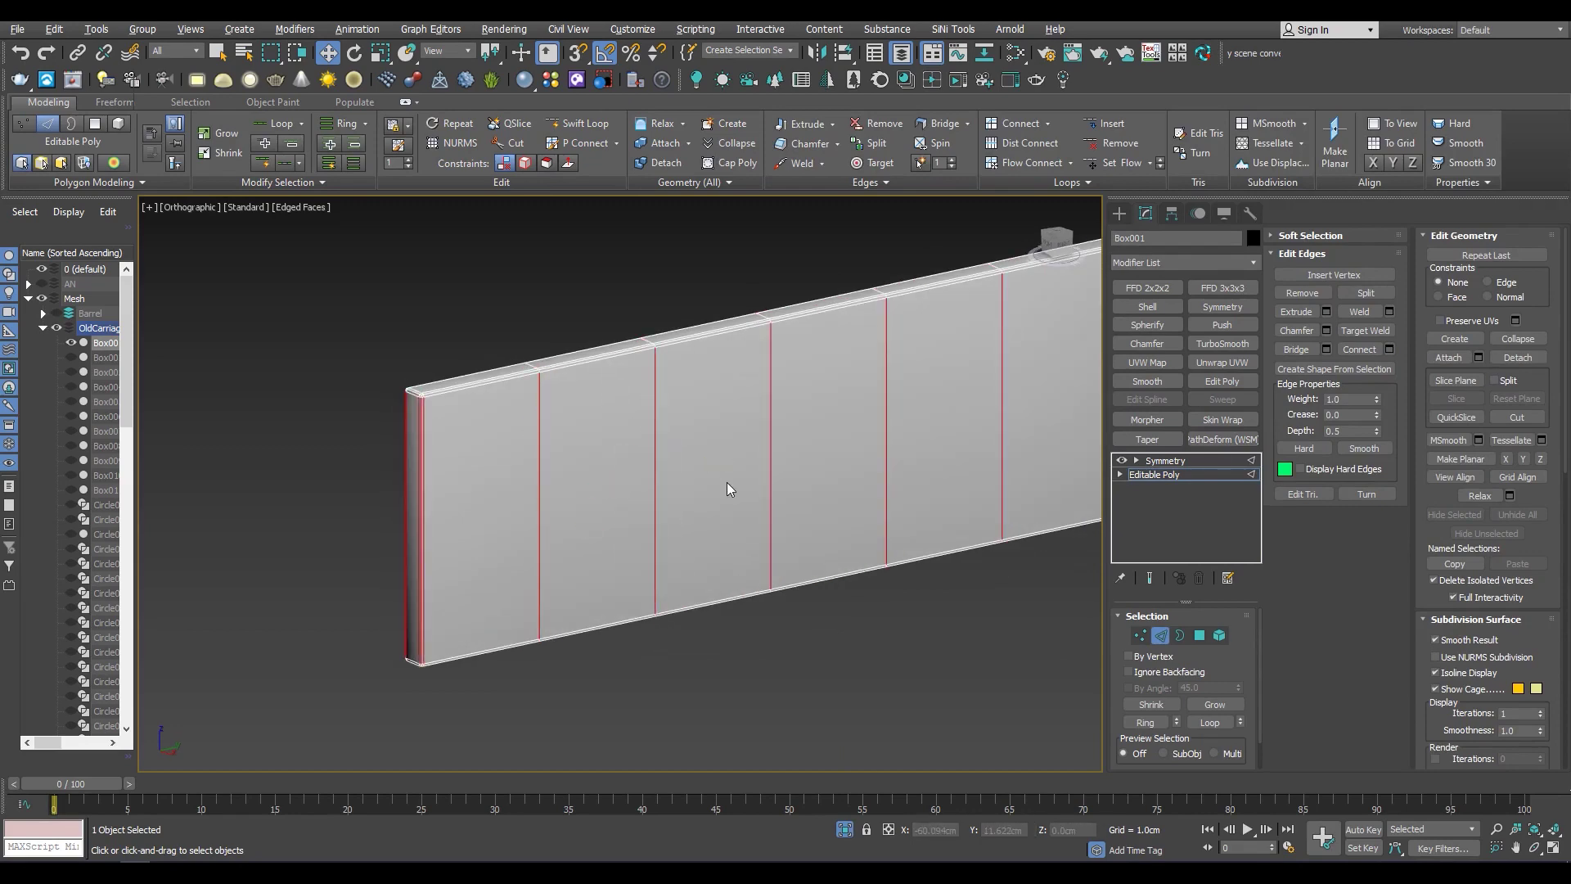
Connect 3 horizontal edges across the vertical ones and restore the mirrored cart view
left_click(1390, 349)
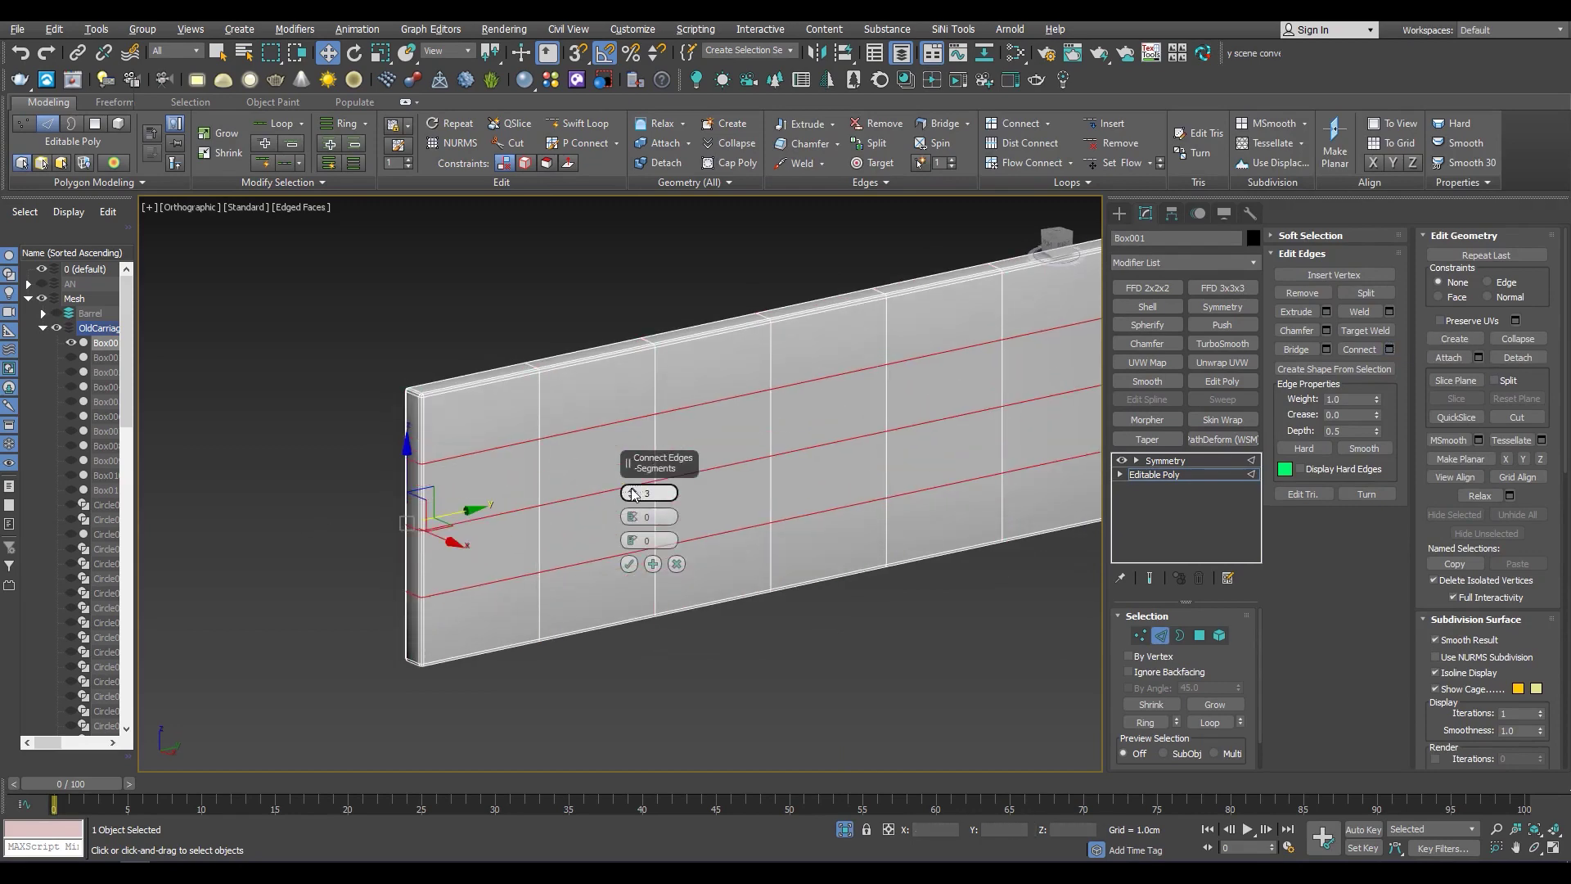
left_click(629, 564)
left_click(1165, 460)
left_click(845, 829)
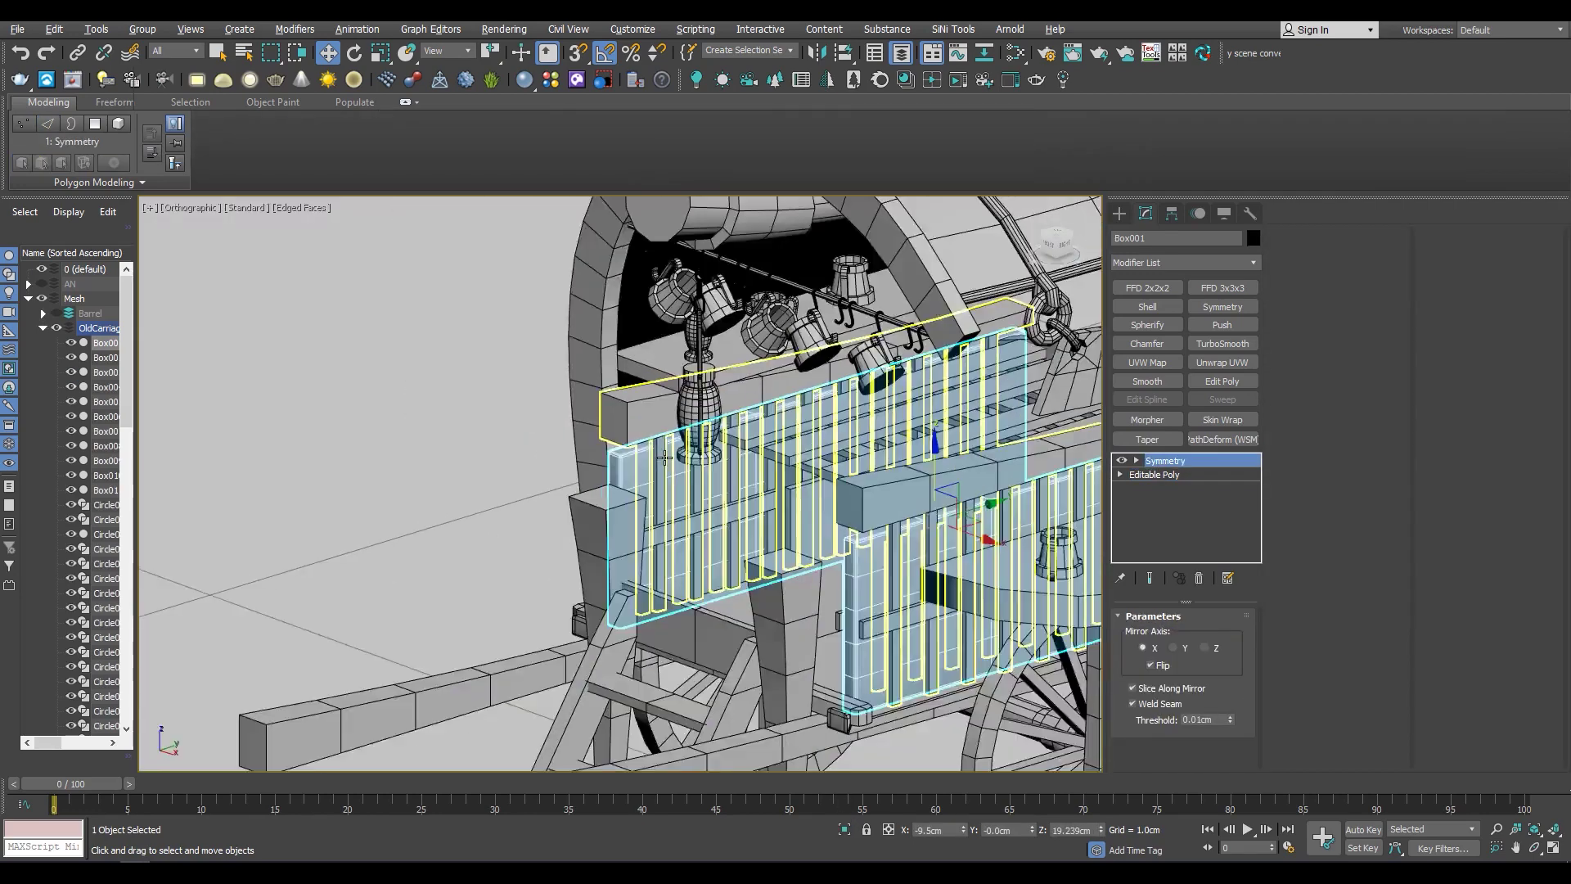
left_click(105, 357)
Isolate the arched board Box002 and convert its bottom polygon selection to edges
key("alt+q")
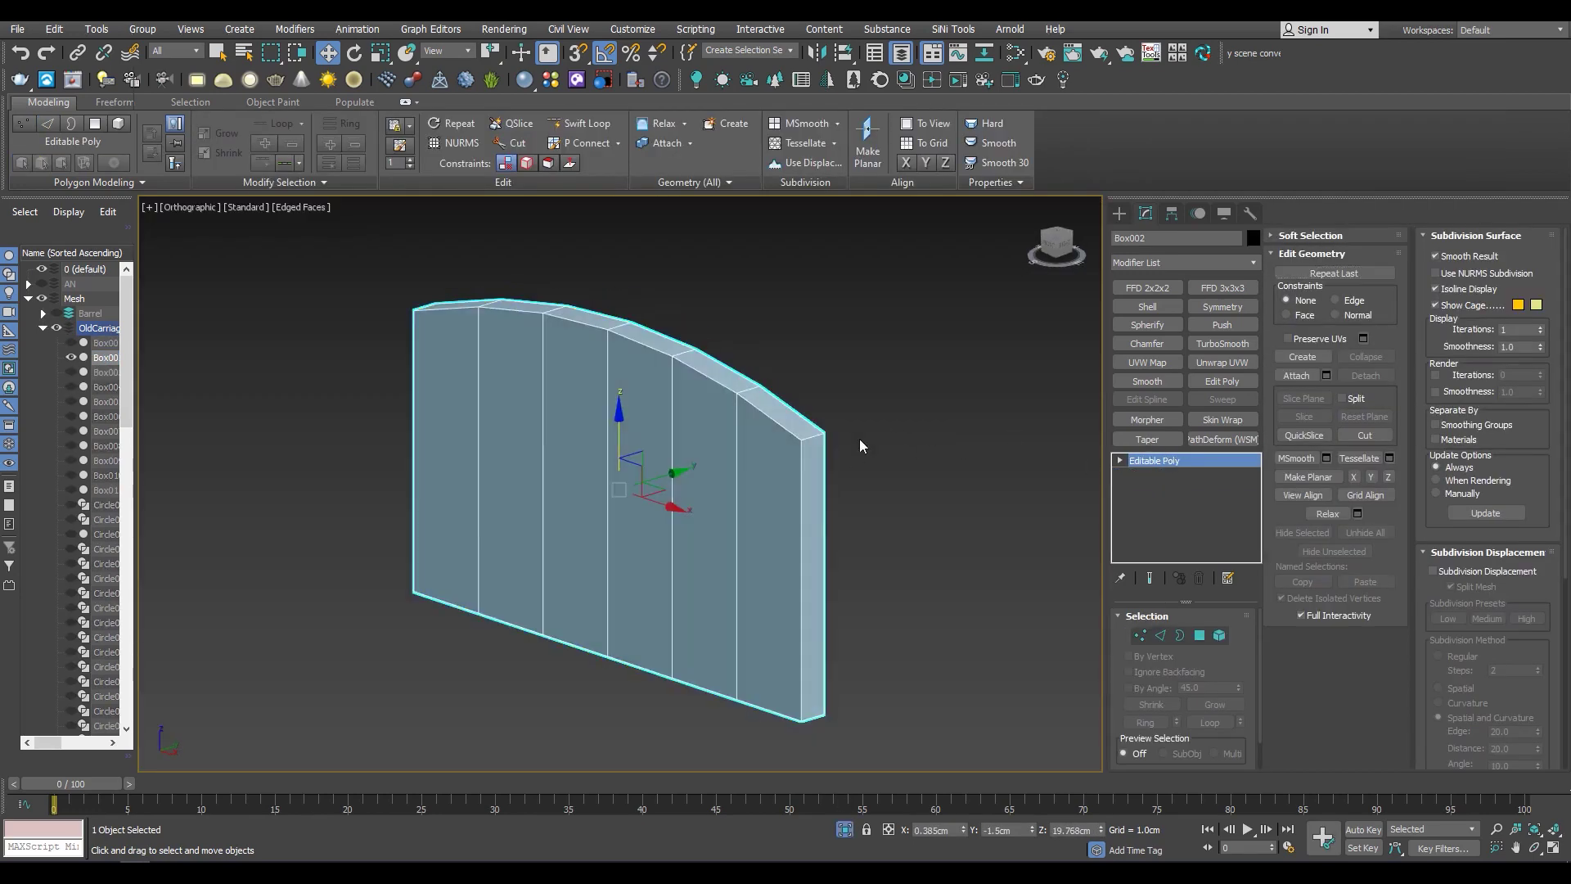
key("2")
middle_click_drag(773, 429, 841, 536, "alt")
left_click(856, 270)
left_click(1199, 635, "ctrl")
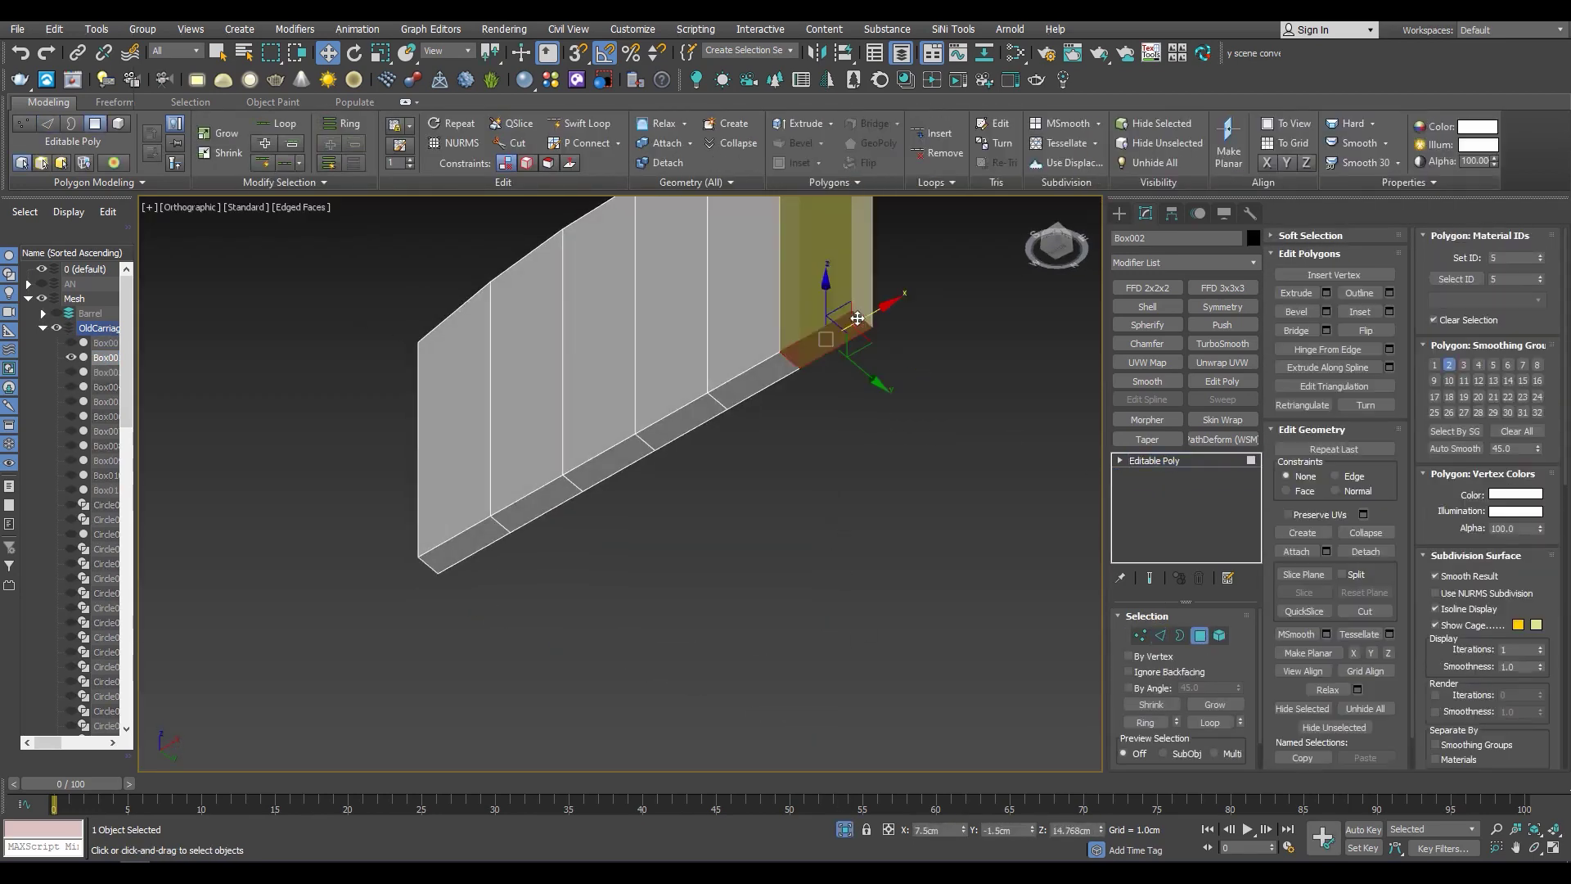
left_click(1160, 636, "ctrl")
key("F3")
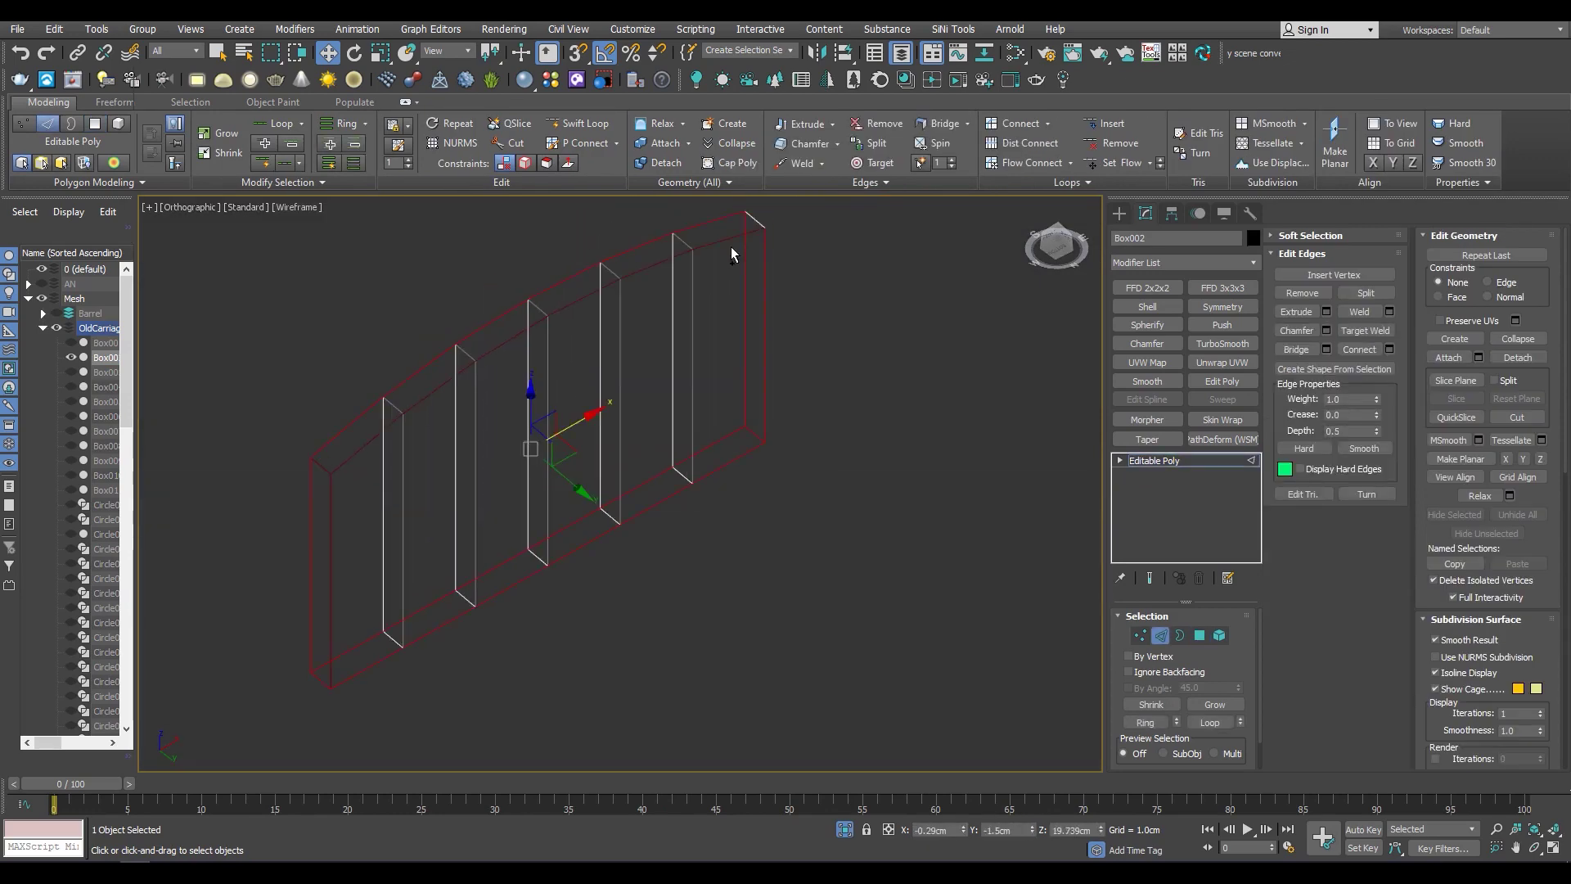
key("F3")
Chamfer the selected edges of the arched board
mouse_move(730, 247)
middle_mouse_down("alt")
mouse_move(739, 421)
mouse_move(817, 357)
middle_mouse_up("alt")
scroll(777, 332, "up", 3)
key("ctrl+shift+c")
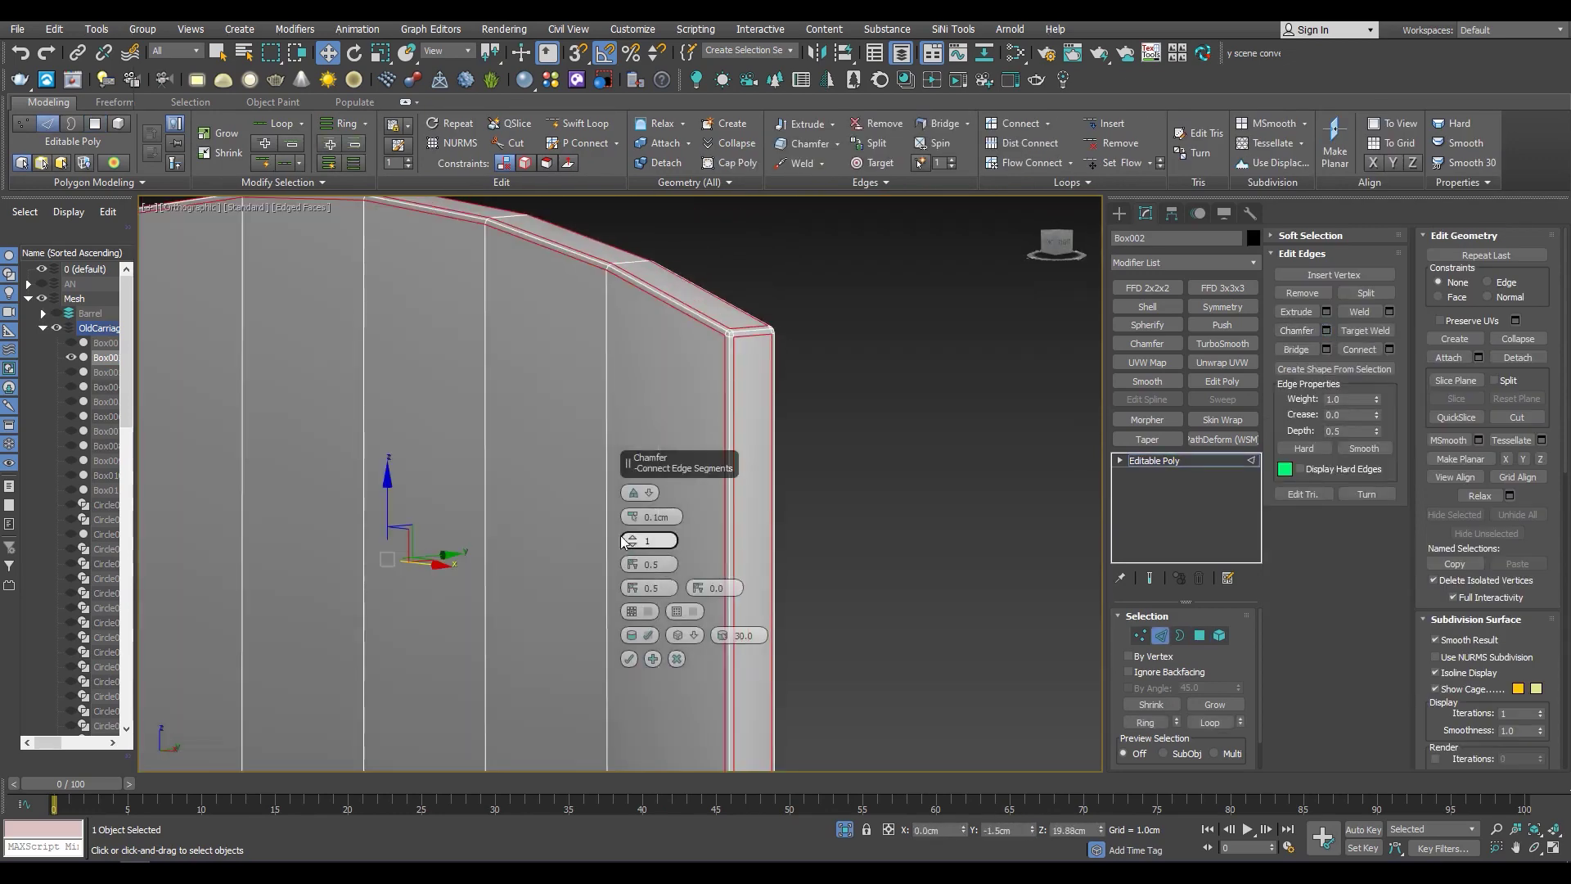
key("Return")
left_click(733, 572)
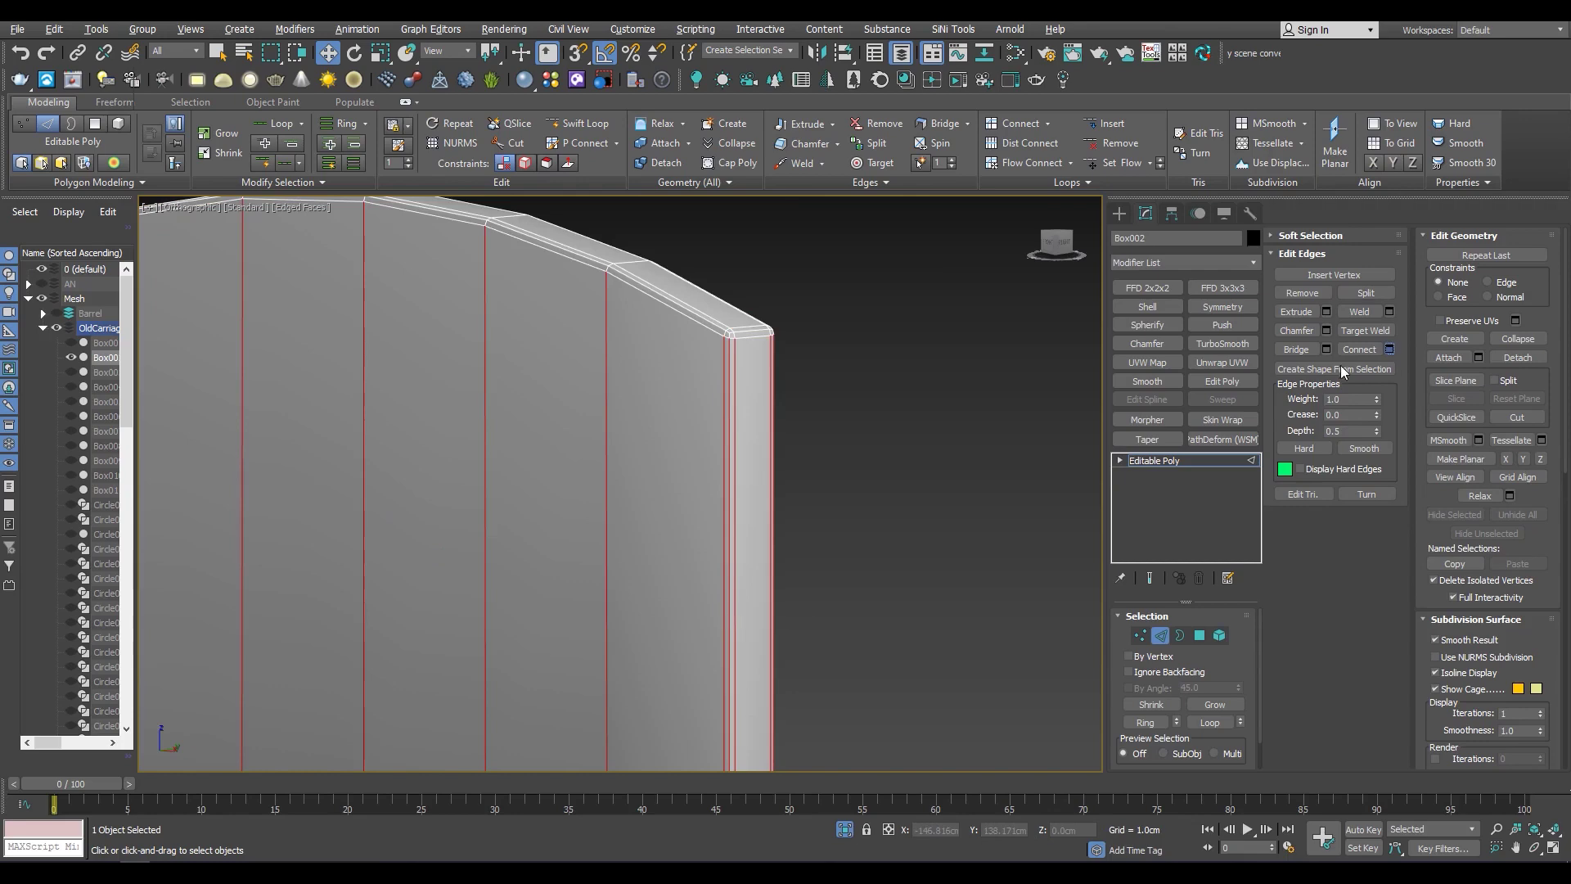
Connect the arched board's vertical edges with 3 horizontal loops
key("ctrl+shift+e")
left_click_drag(671, 491, 671, 466)
middle_click_drag(491, 409, 410, 368, "alt")
key("Return")
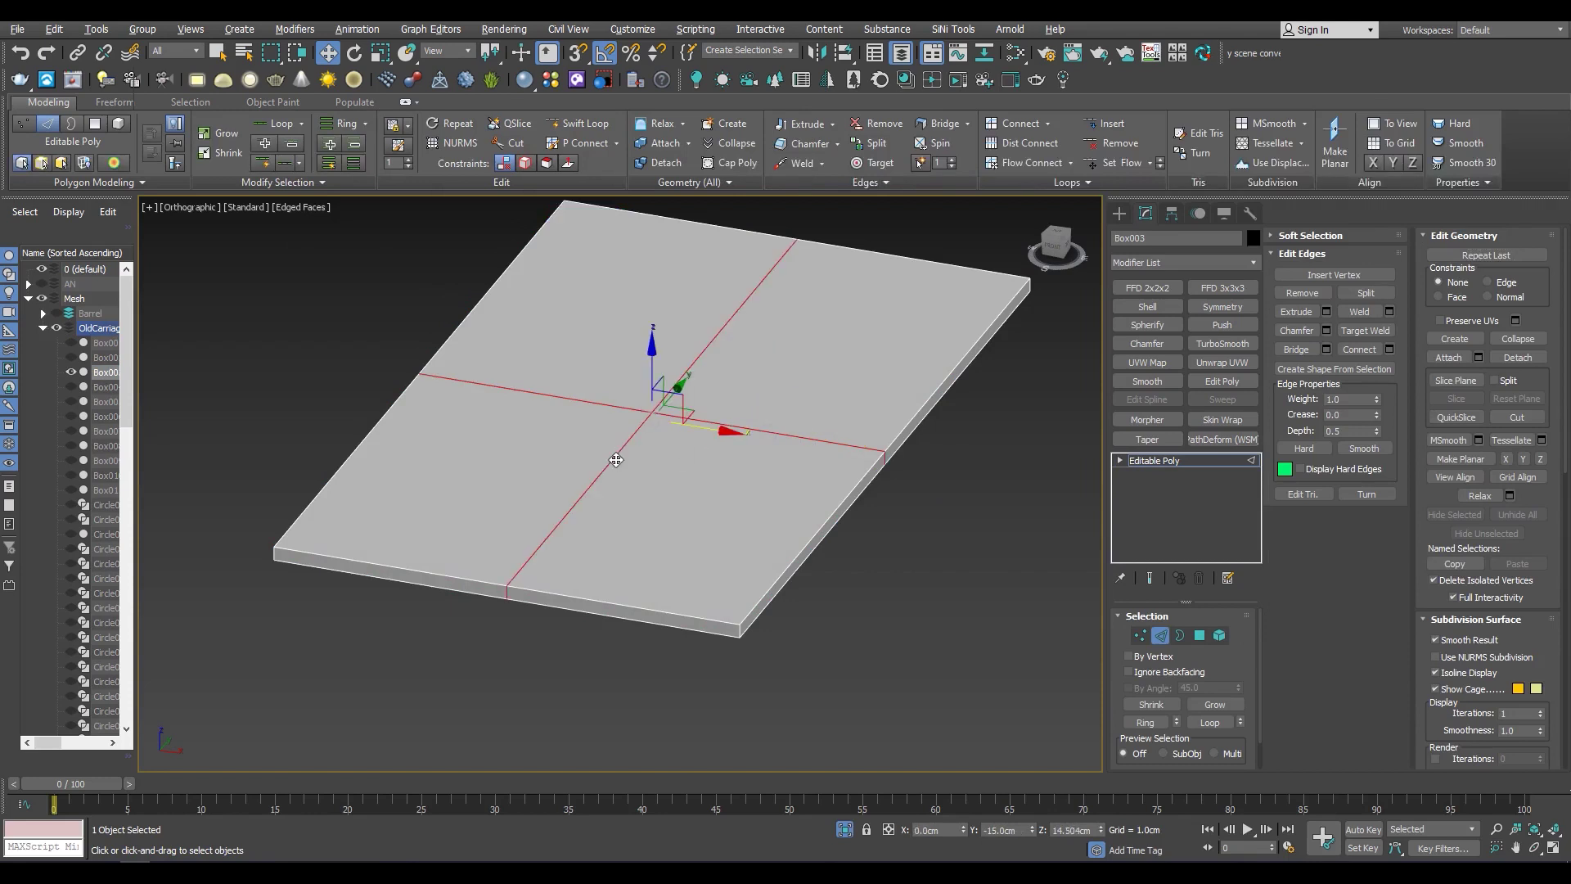
Chamfer all edges of the flat board by 0.1cm
key("ctrl+a")
key("ctrl+shift+c")
scroll(770, 606, "up", 5)
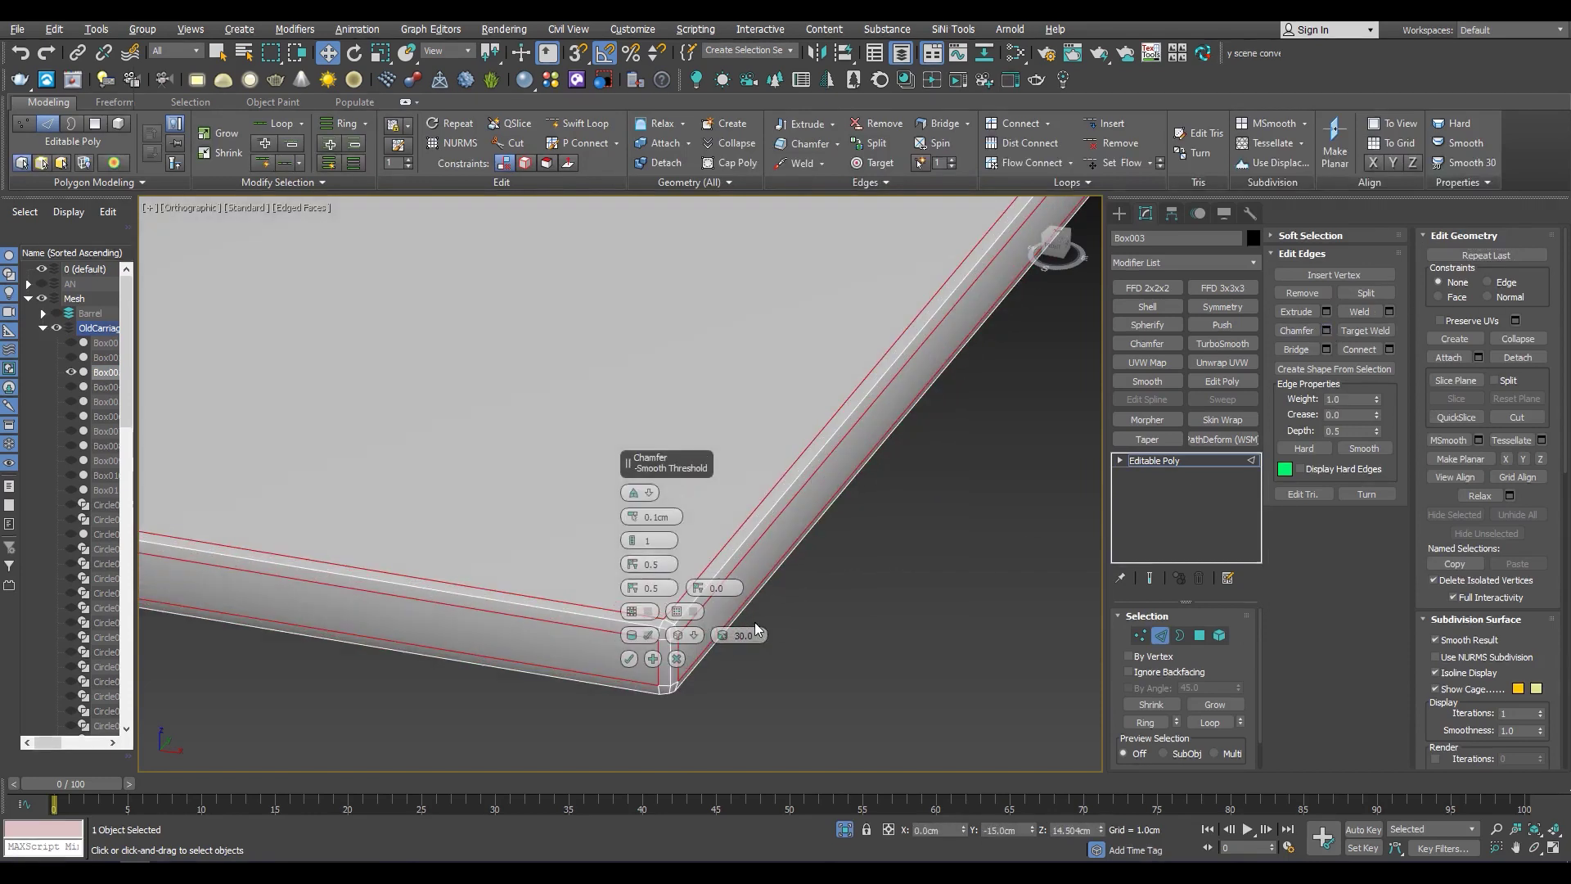
left_click(628, 659)
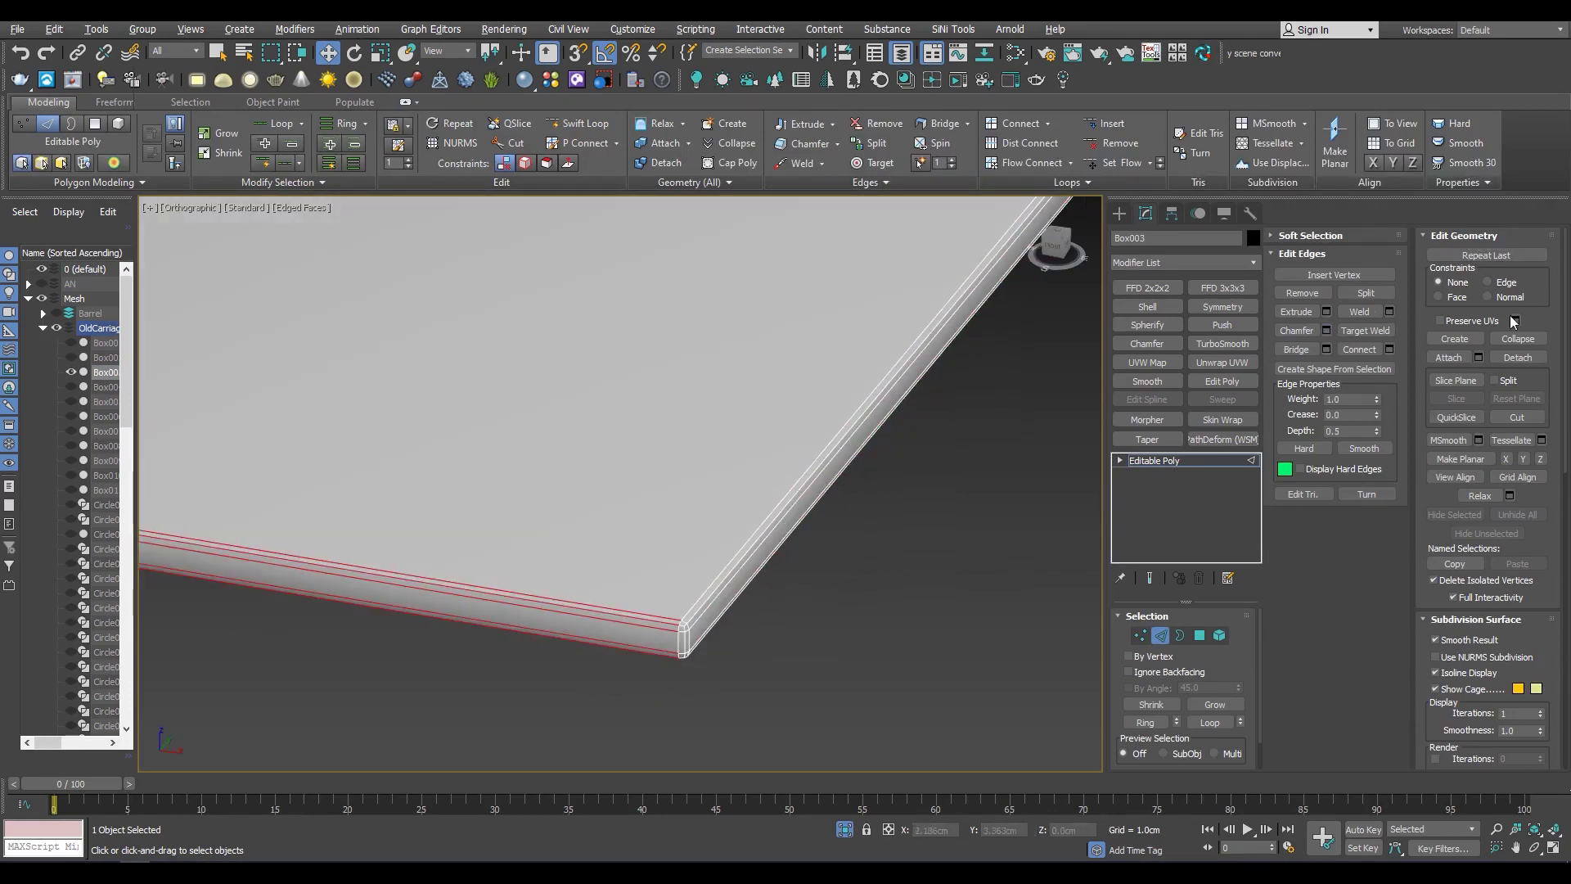
Add about six connecting loops plus perpendicular loops across the flat board
key("ctrl+shift+e")
left_click_drag(640, 494, 640, 467)
scroll(631, 561, "down", 3)
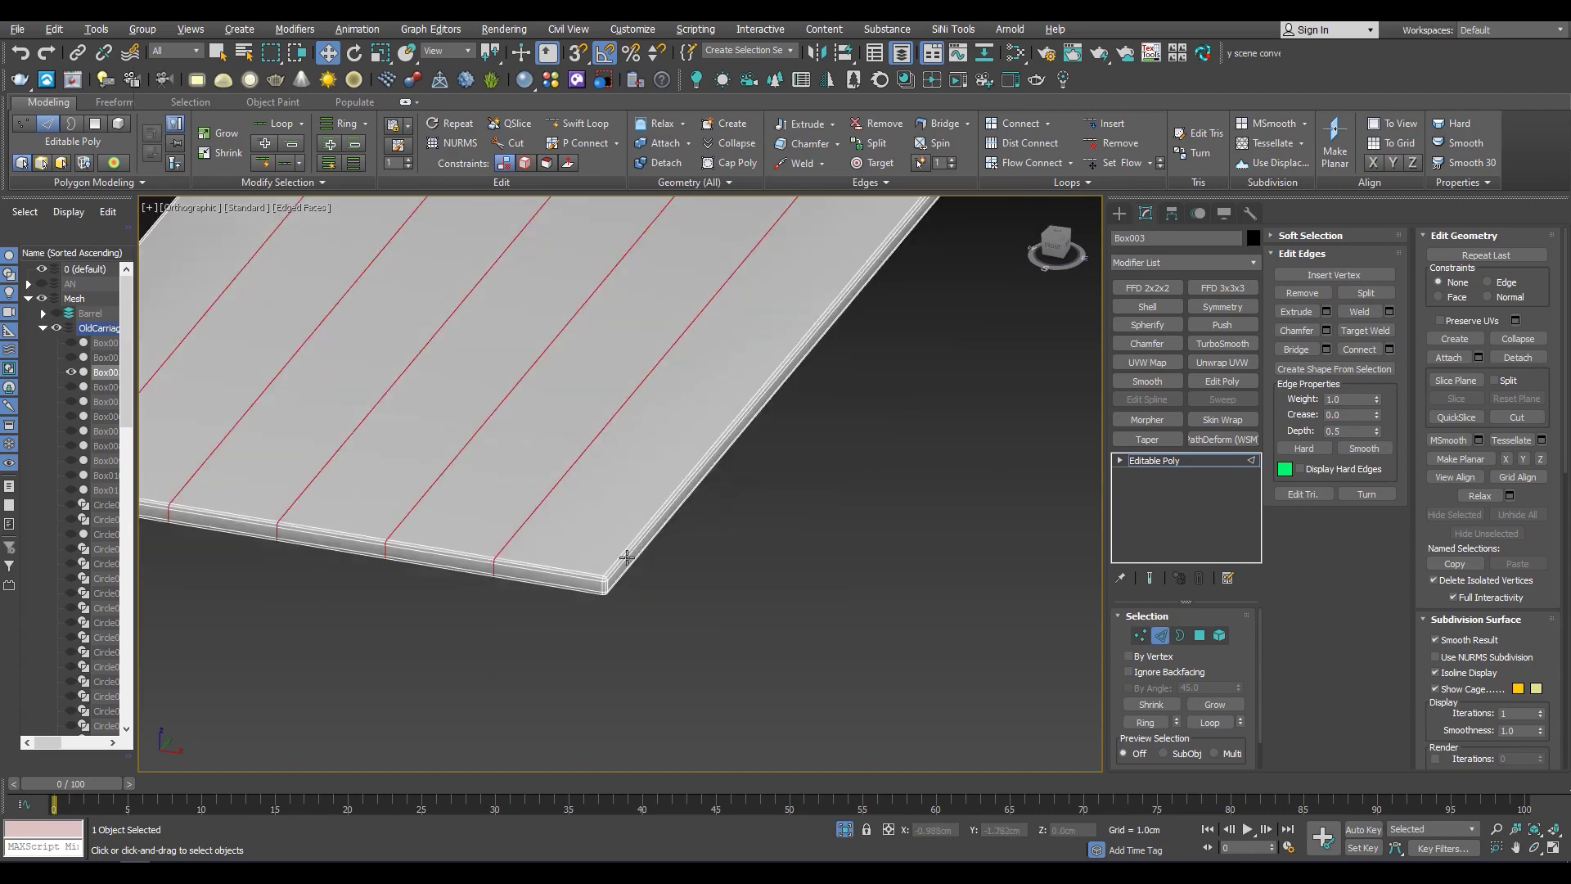
left_click(629, 563)
scroll(691, 439, "down", 3)
left_click(1392, 349)
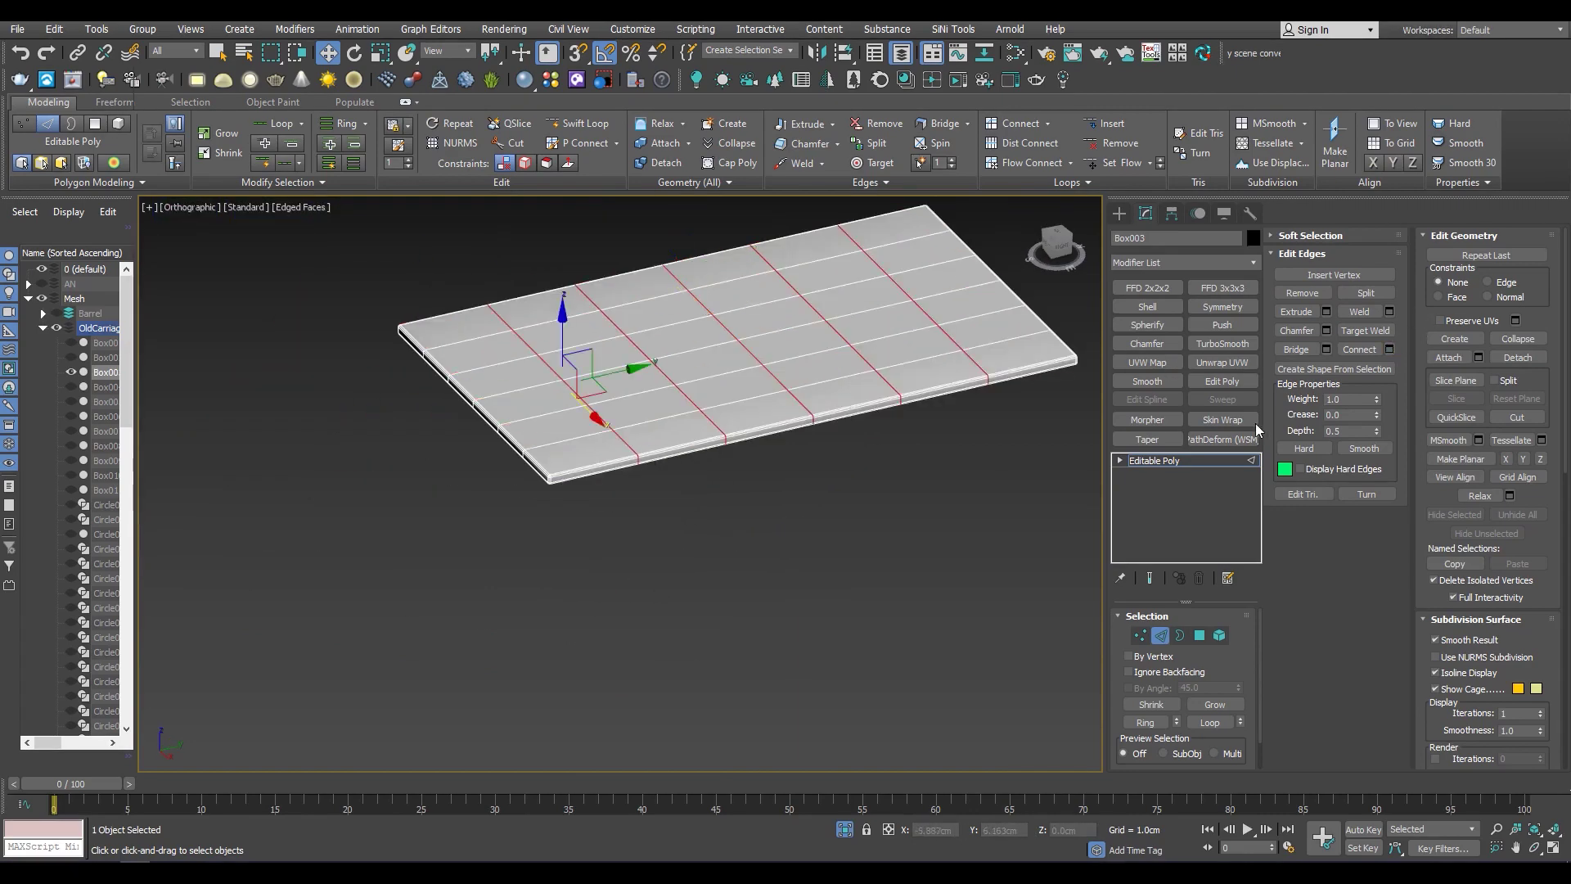
key("2")
left_click(844, 829)
Isolate the tapered column Box004, collapse its FFD, and convert it to Editable Poly
left_click(843, 573)
key("alt+q")
right_click(1170, 461)
left_click(1211, 631)
left_click(859, 501)
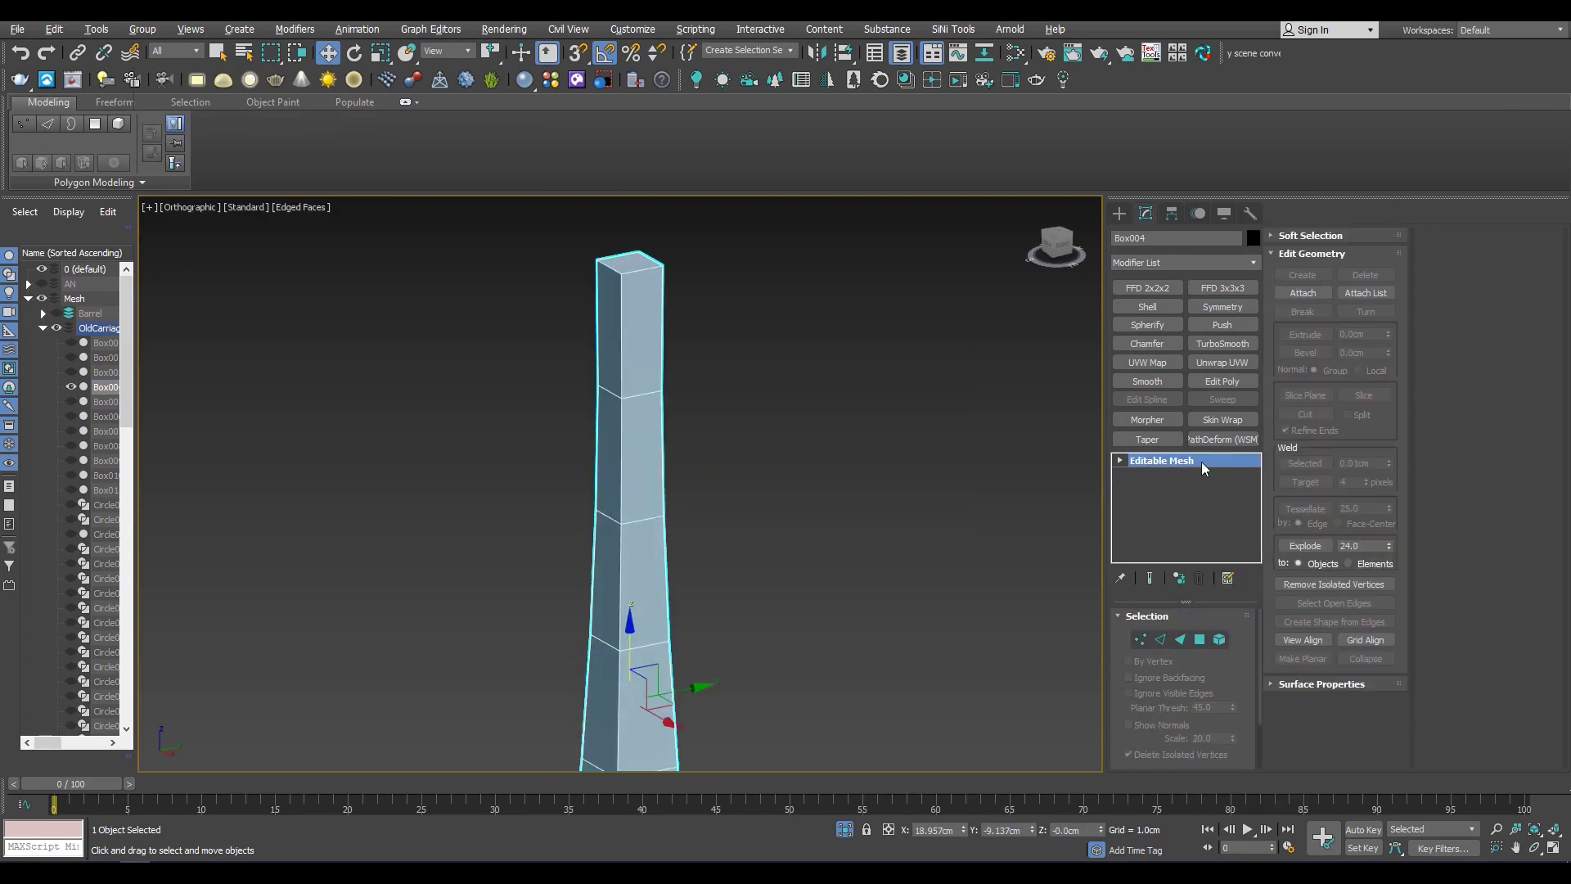
left_click(1222, 382)
right_click(1170, 459)
left_click(1211, 631)
left_click(863, 502)
Chamfer the tapered column's corner edges by about 0.144cm
key("2")
key("F3")
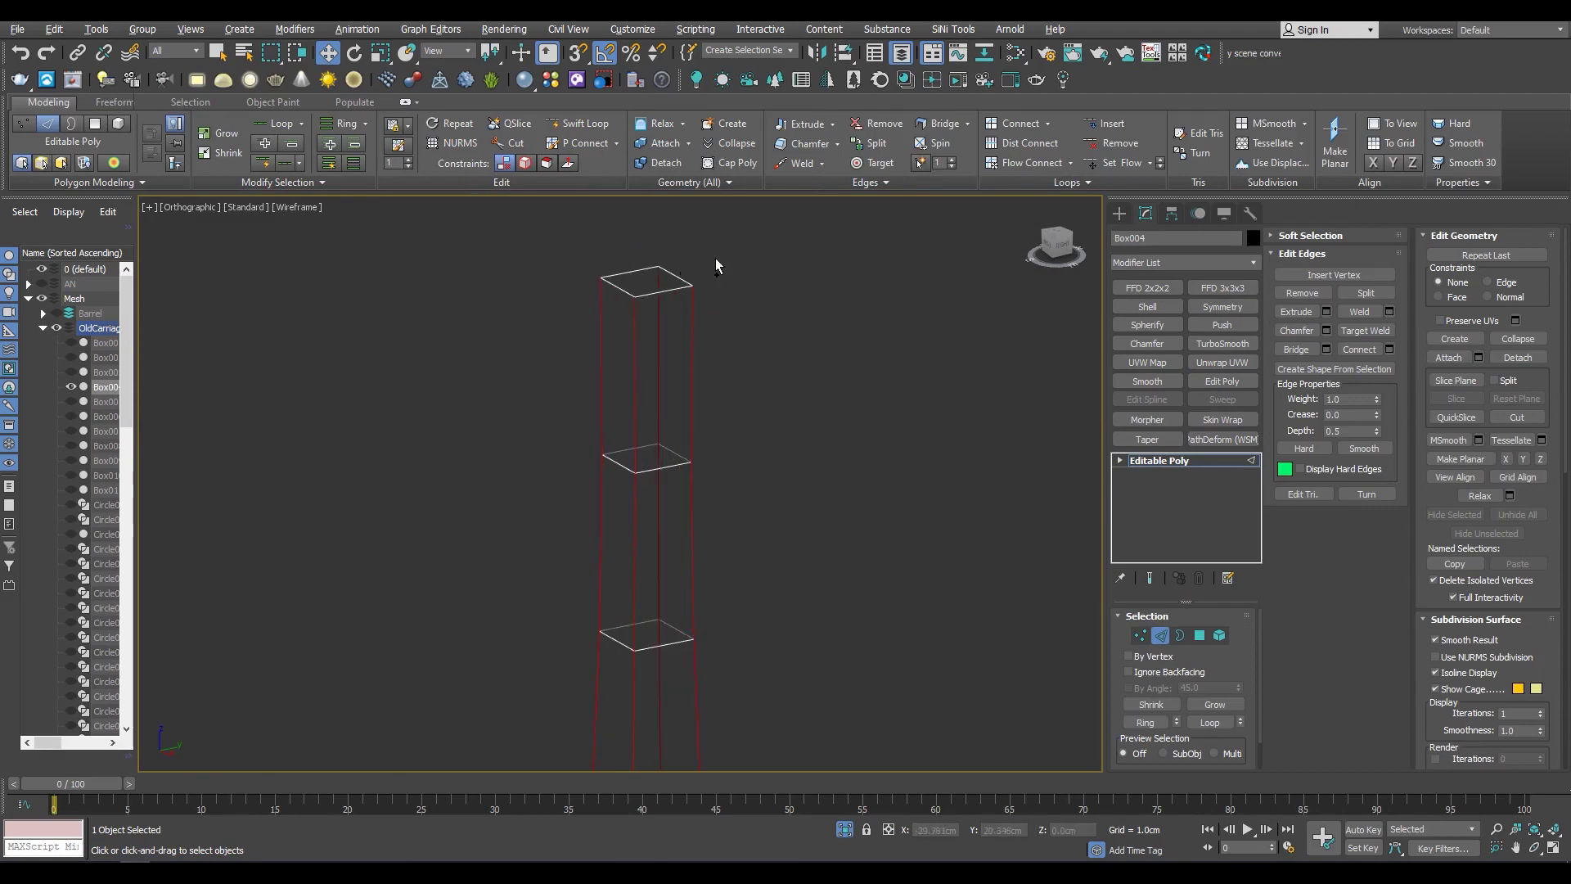
key("F3")
key("ctrl+shift+c")
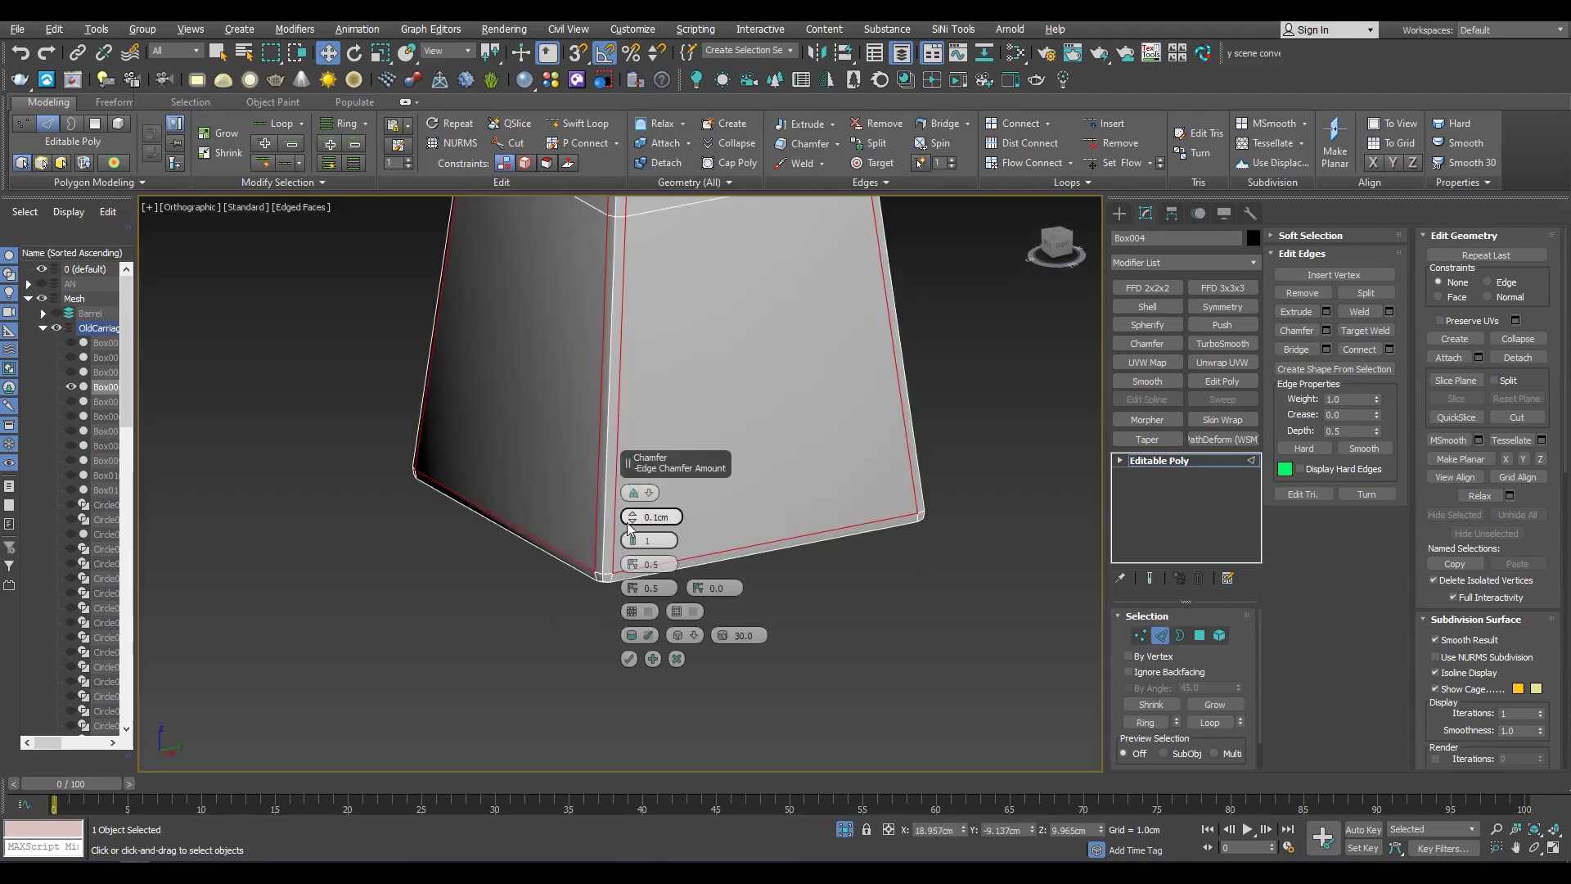
middle_click_drag(641, 543, 635, 524, "alt")
left_click_drag(635, 524, 641, 492)
left_click(629, 659)
key("2")
key("alt+q")
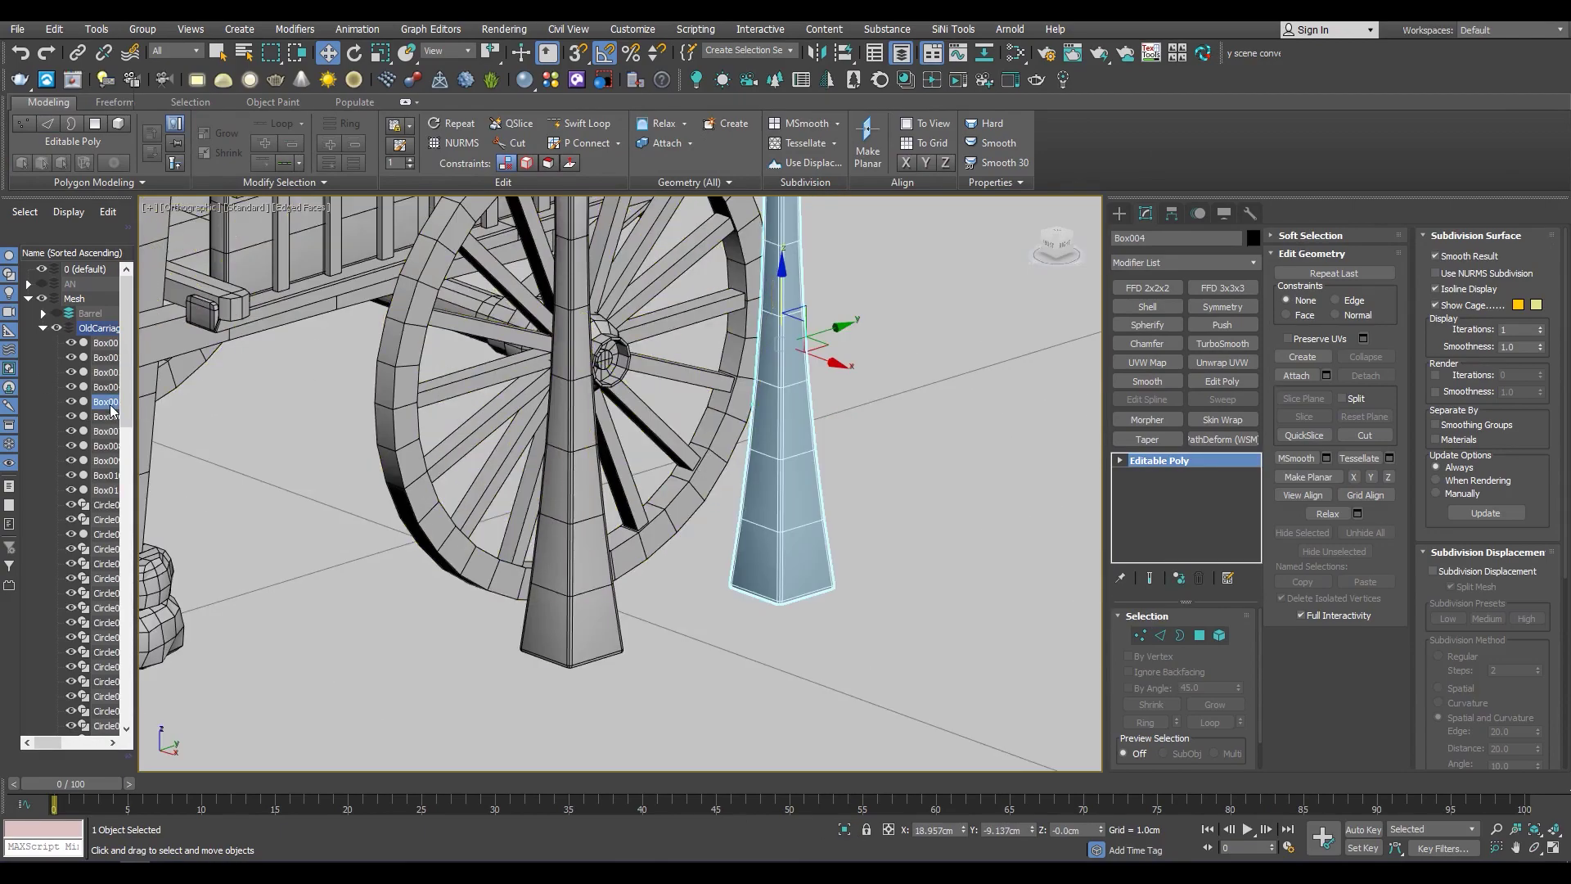
left_click(111, 405)
key("alt+q")
key("alt+q")
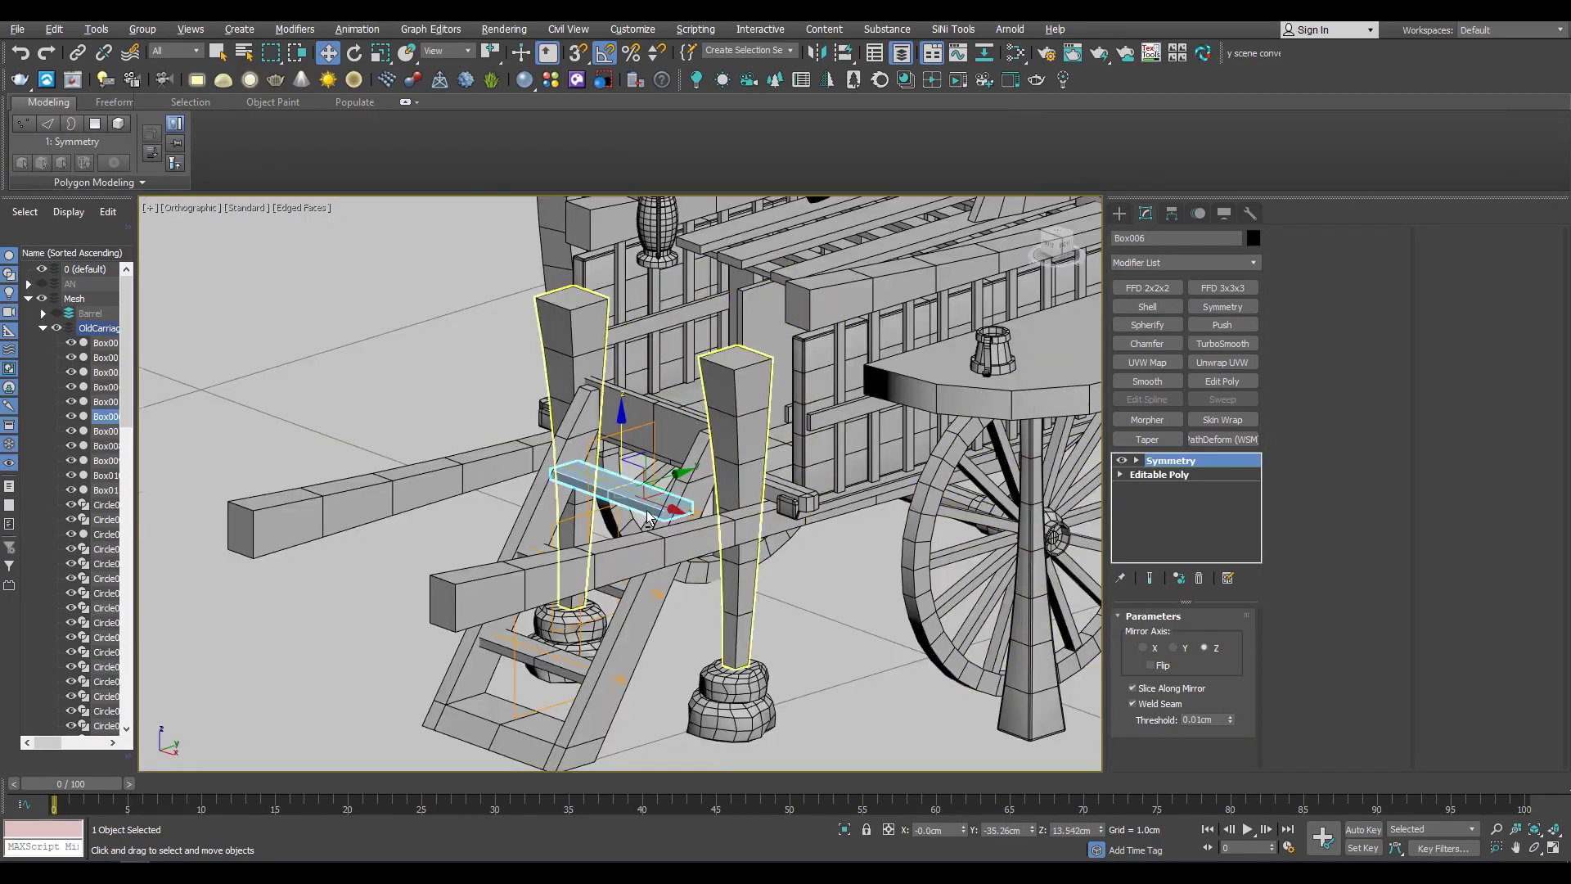
Isolate the crossbar Box006 and select its edges beneath the Symmetry modifier
scroll(648, 517, "up", 3)
left_click(1159, 475)
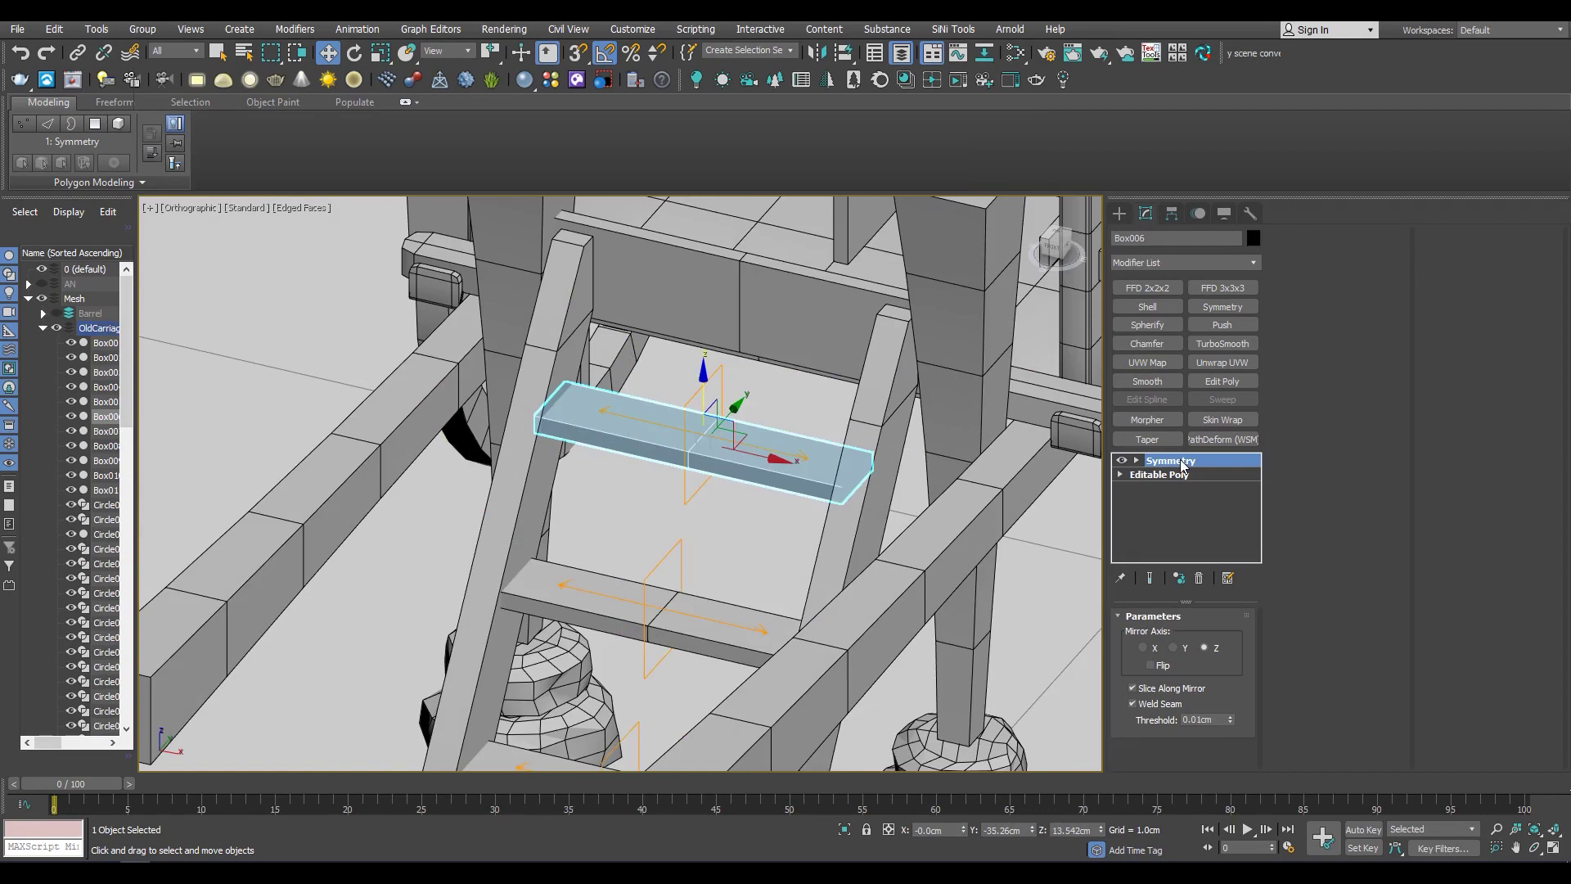
key("alt+q")
left_click(1159, 475)
key("F3")
key("2")
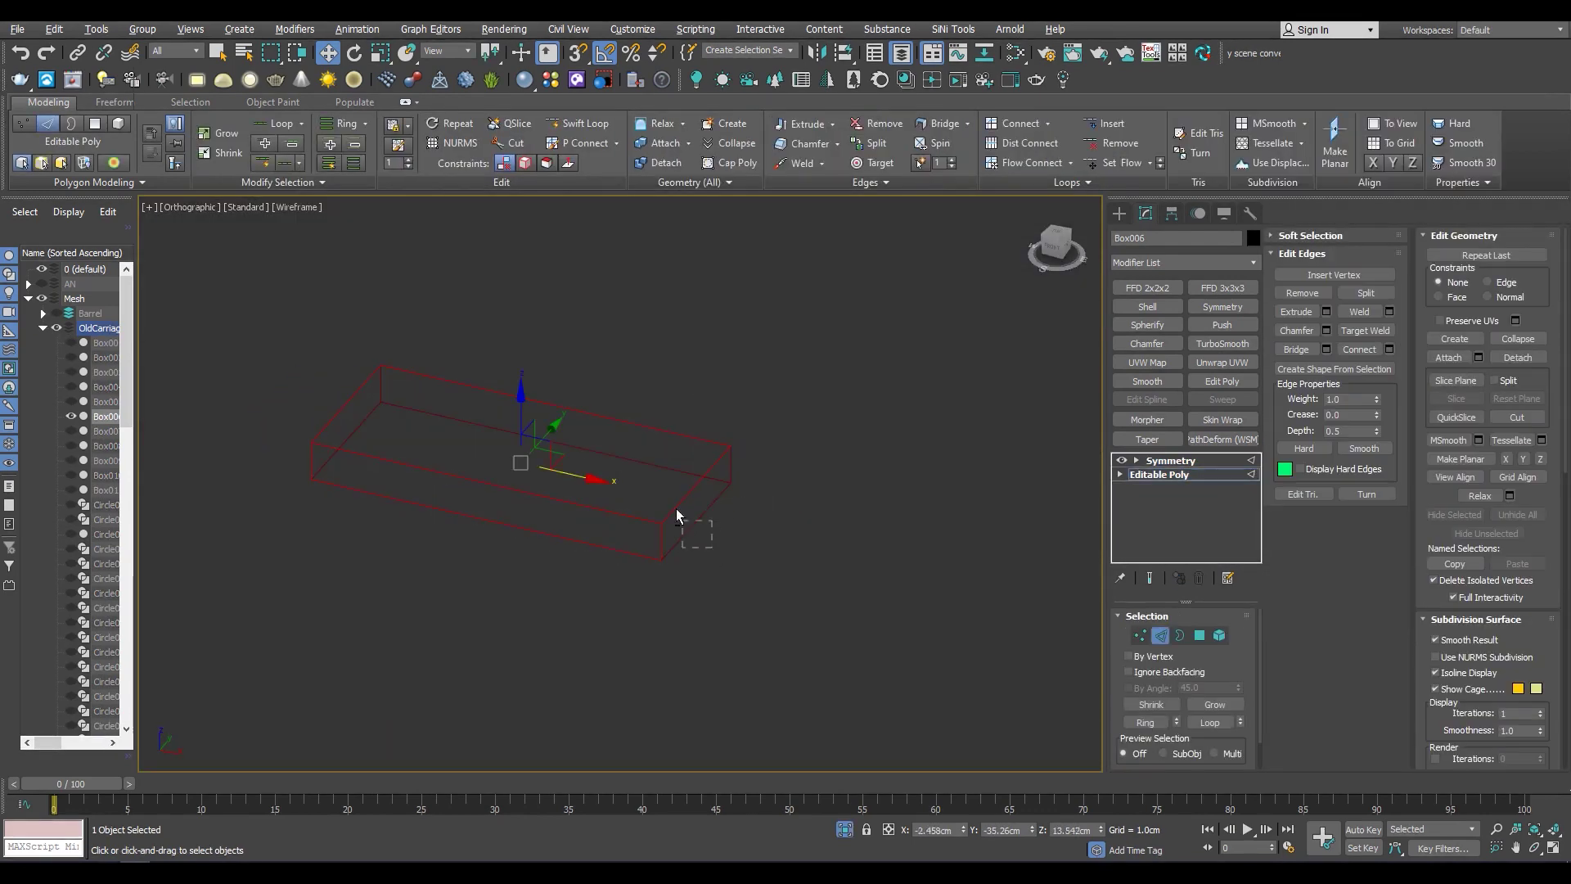
scroll(625, 512, "up", 3)
key("F3")
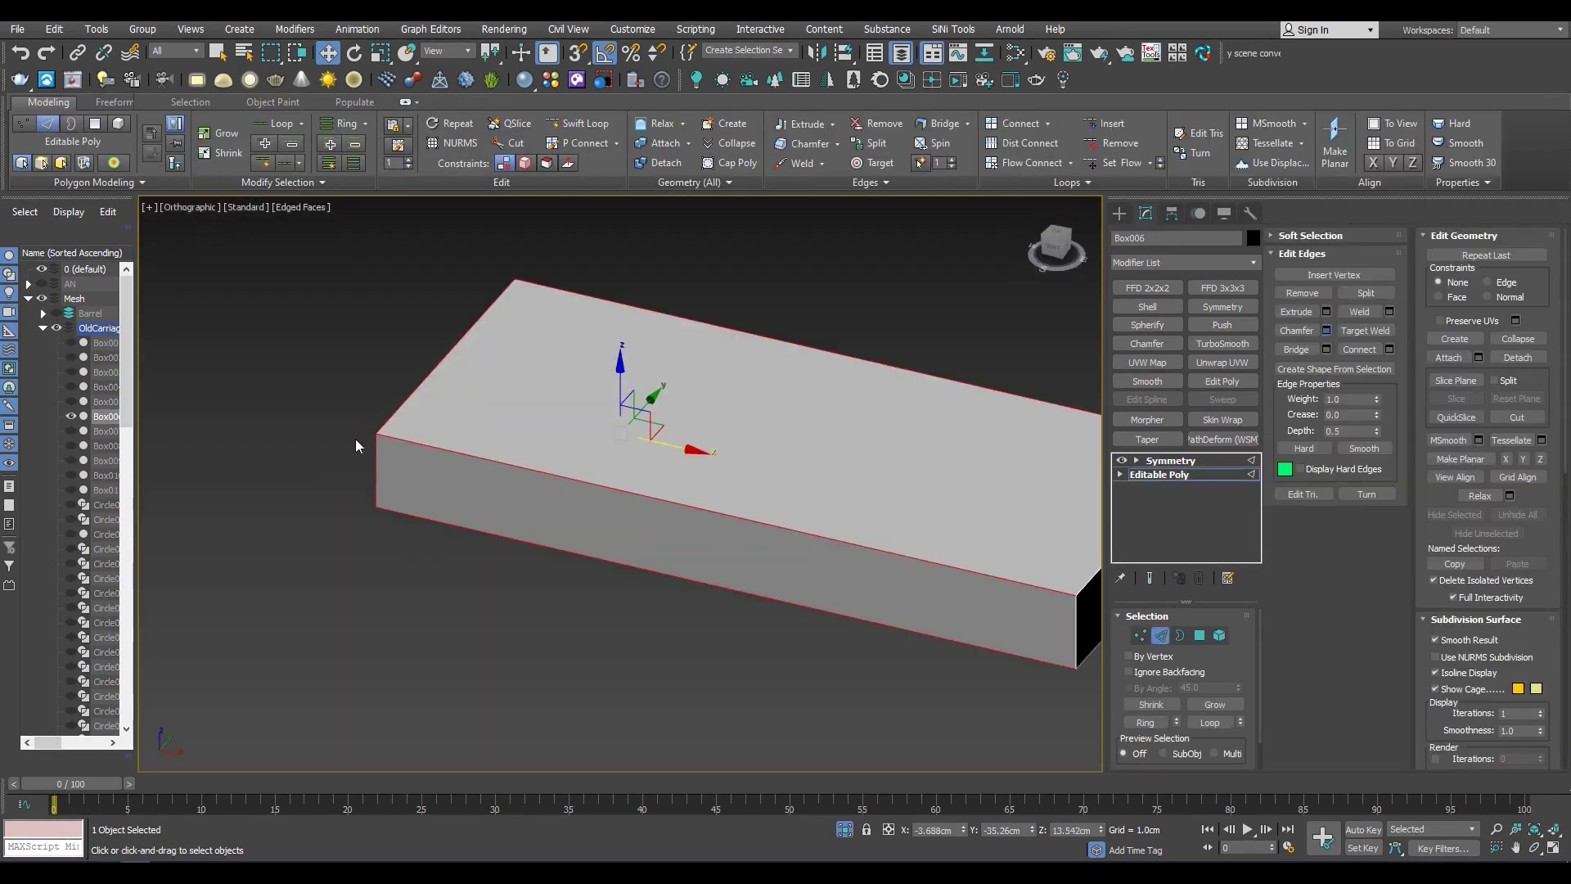
Chamfer the crossbar's edges and connect a lengthwise loop along its top
key("ctrl+shift+c")
left_click(635, 652)
scroll(737, 492, "down", 2)
key("ctrl+shift+e")
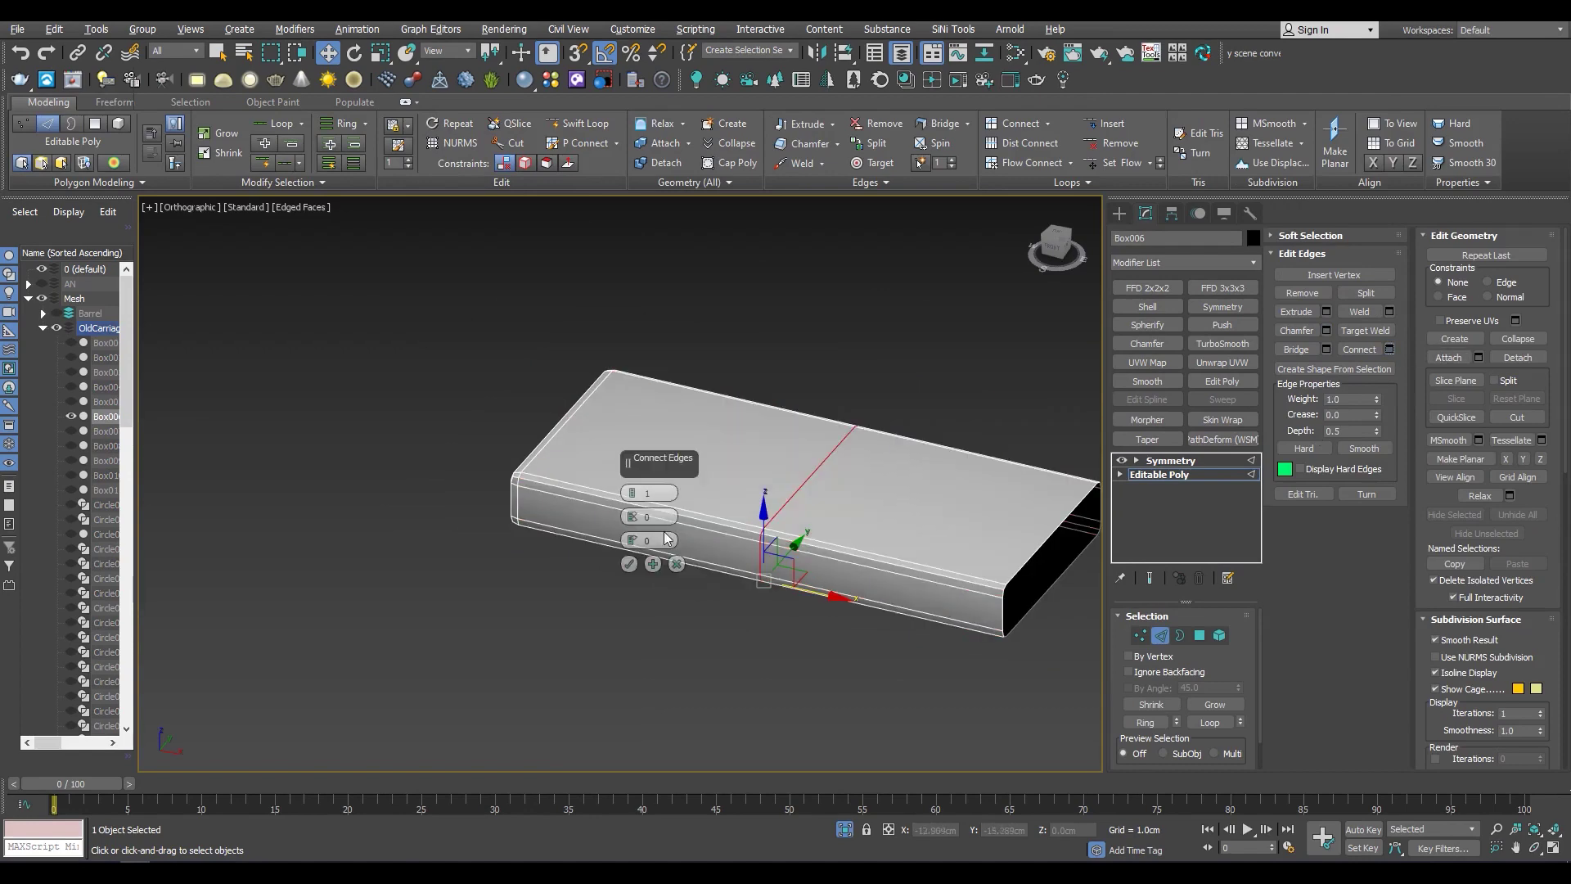
left_click(629, 564)
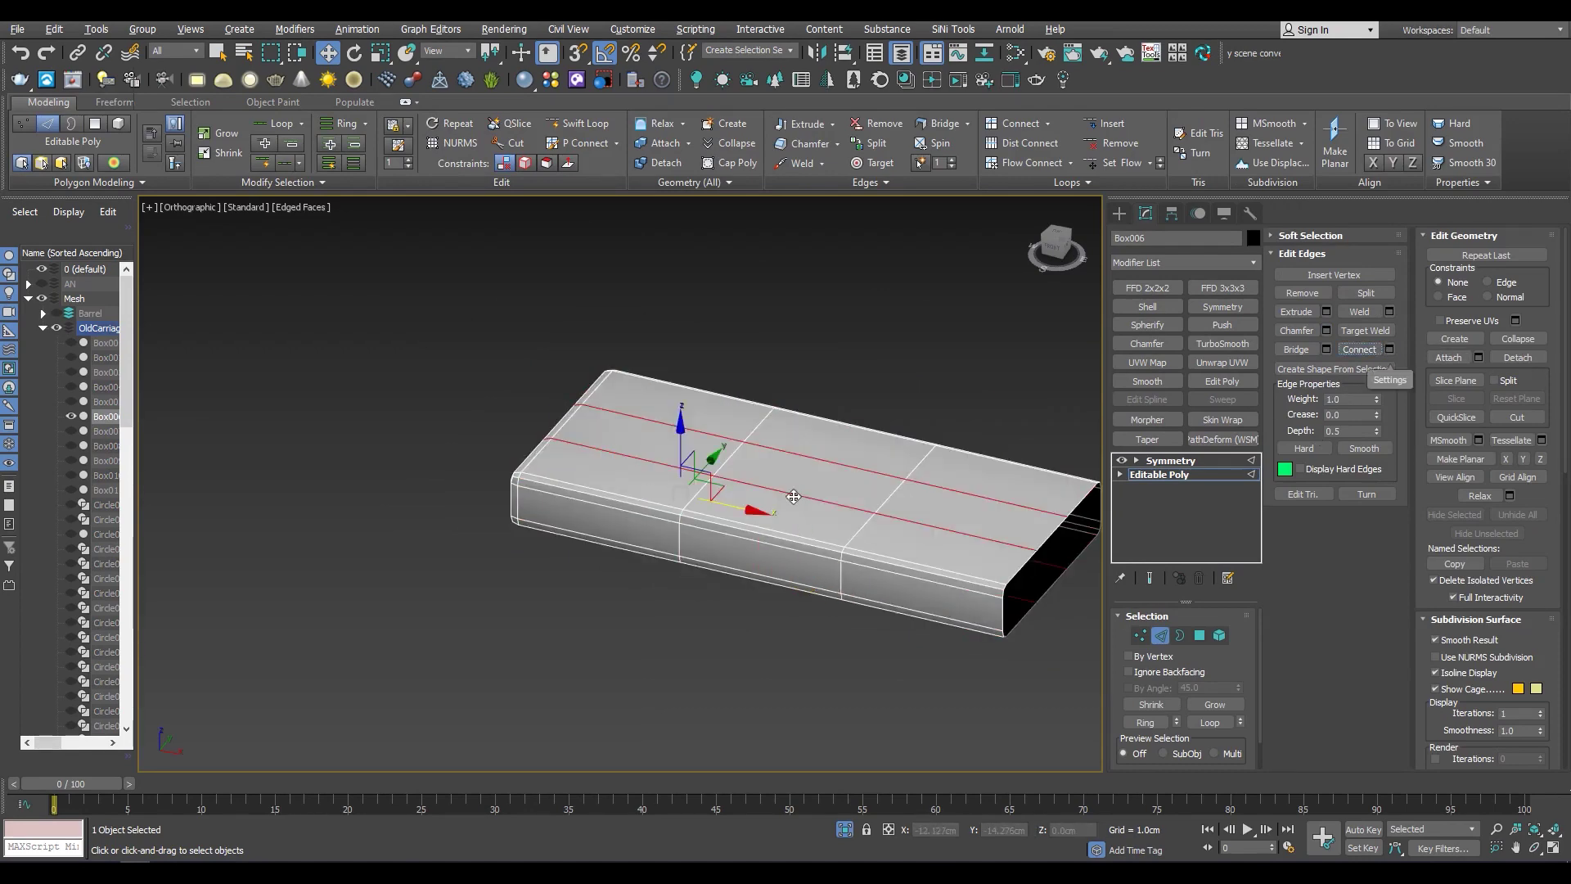
Return the crossbar to its Symmetry result and show the whole carriage
left_click(1170, 461)
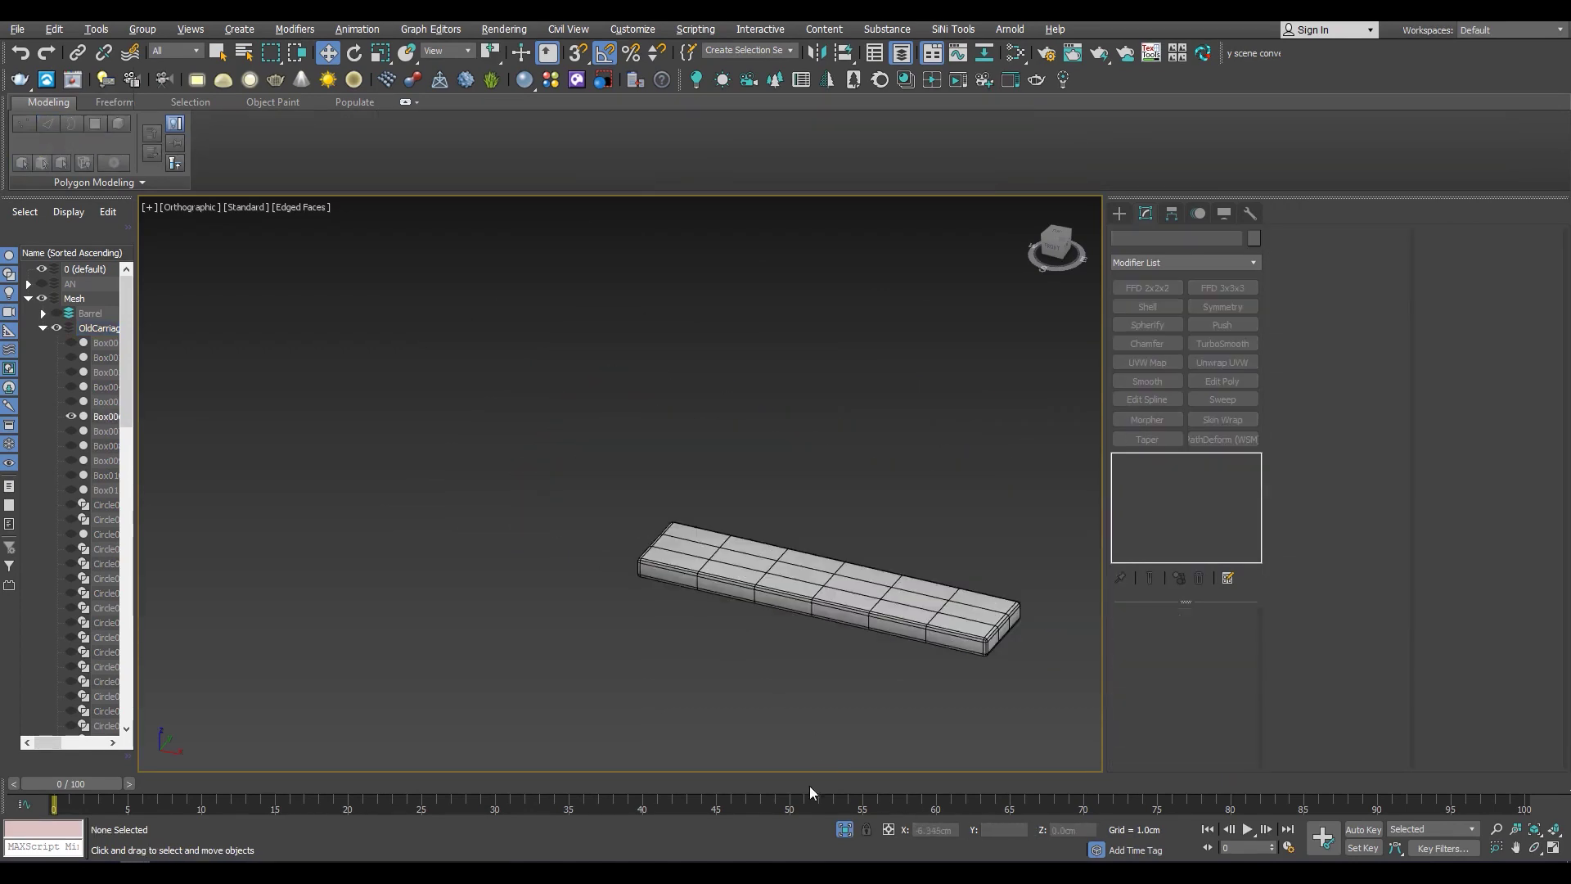
key("alt+q")
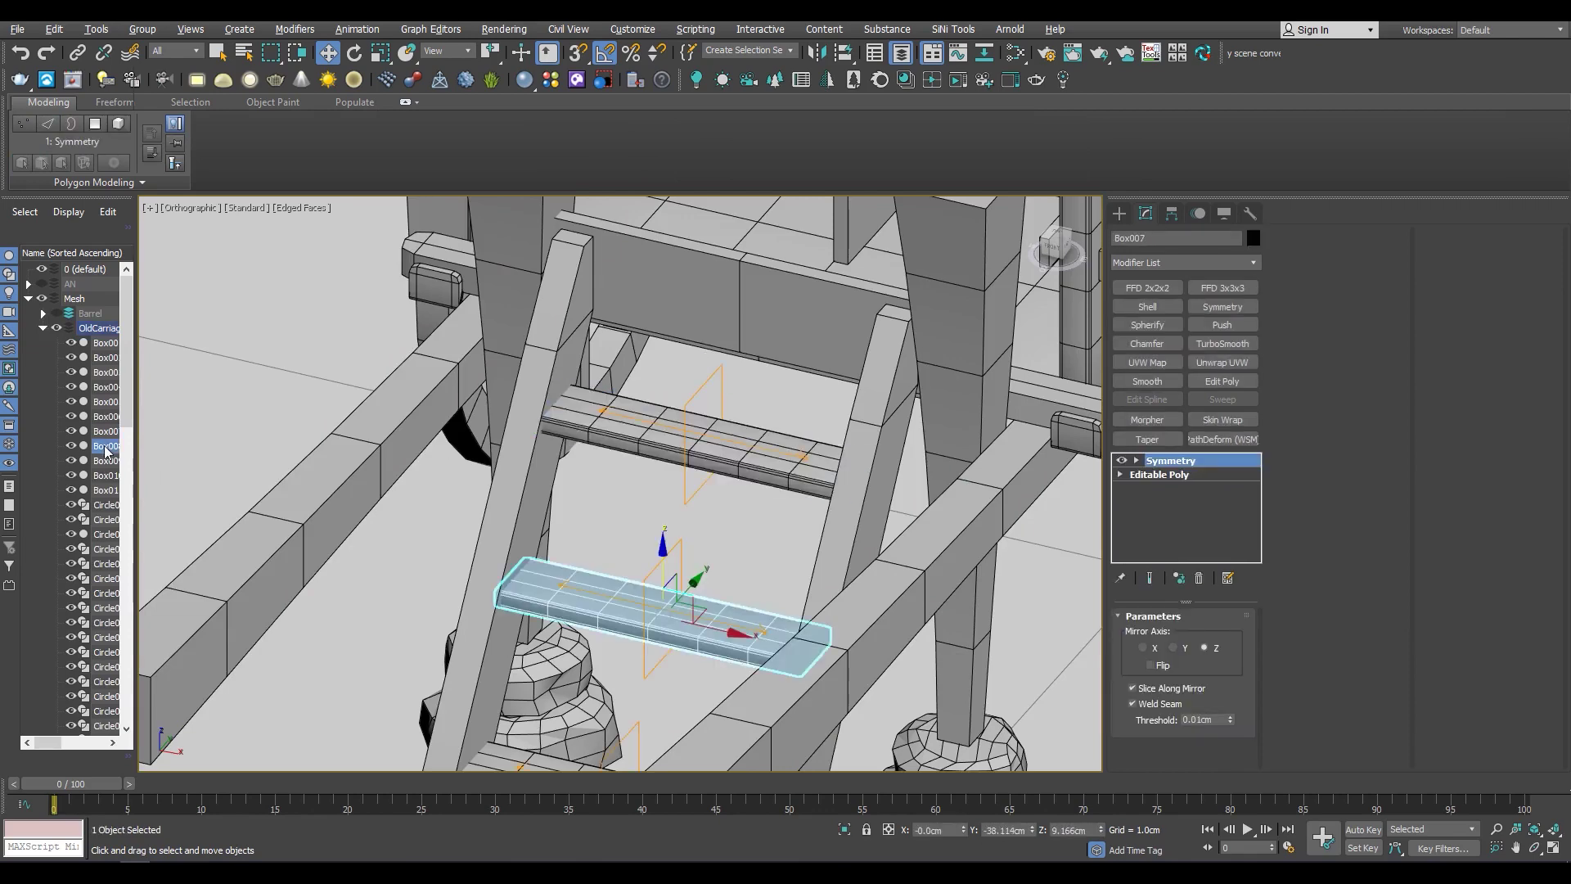
left_click(105, 461)
key("alt+q")
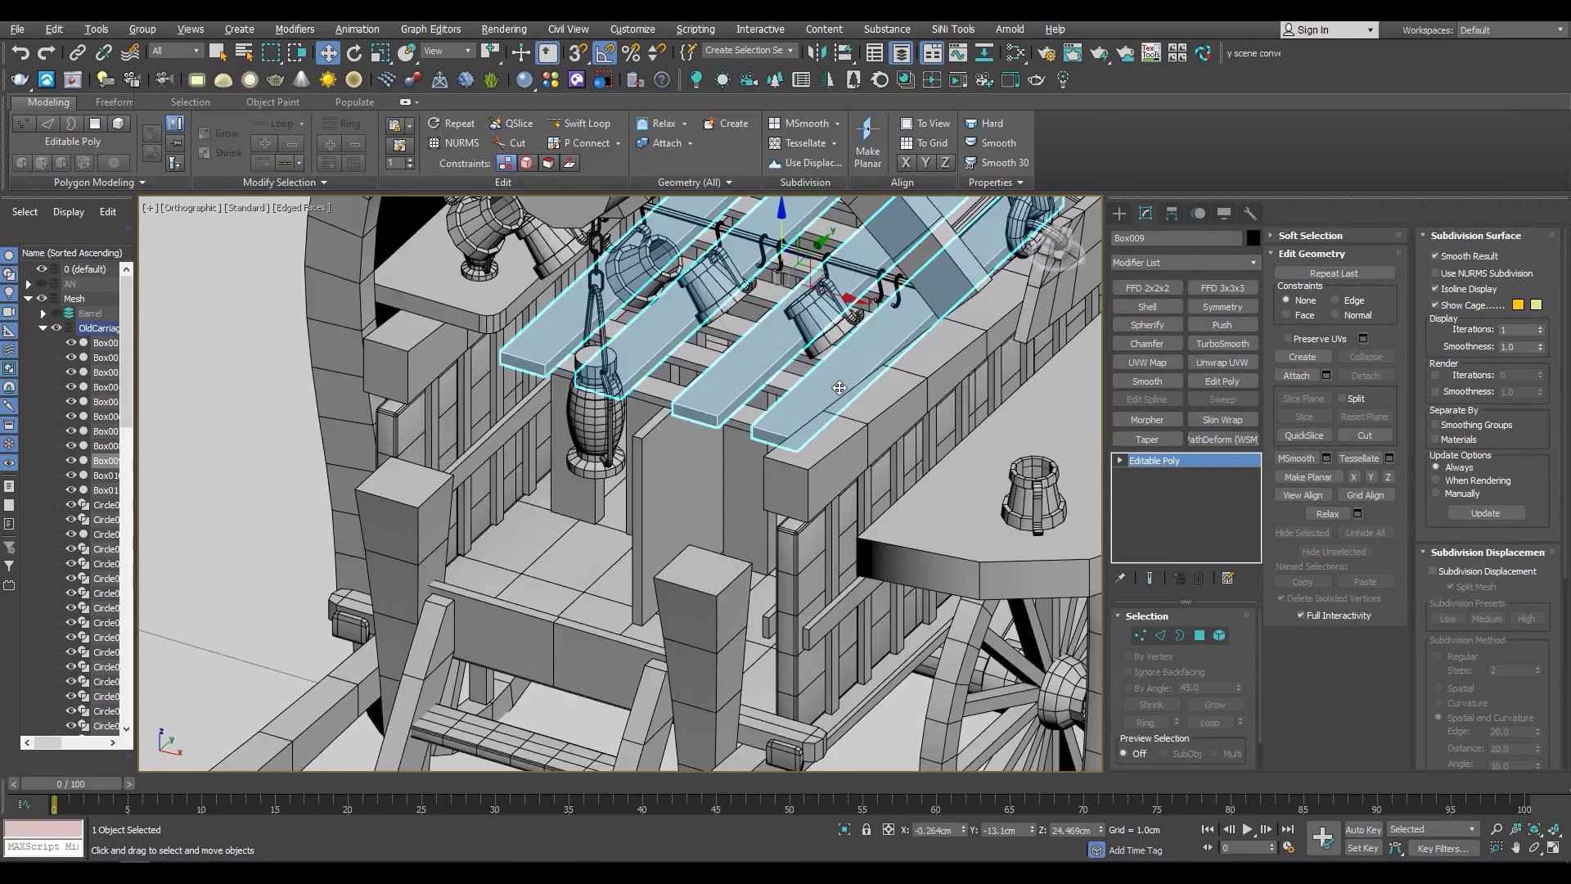
Chamfer the selected edges of the four overhead slats
key("2")
key("ctrl+shift+c")
left_click(631, 641)
scroll(598, 620, "up", 3)
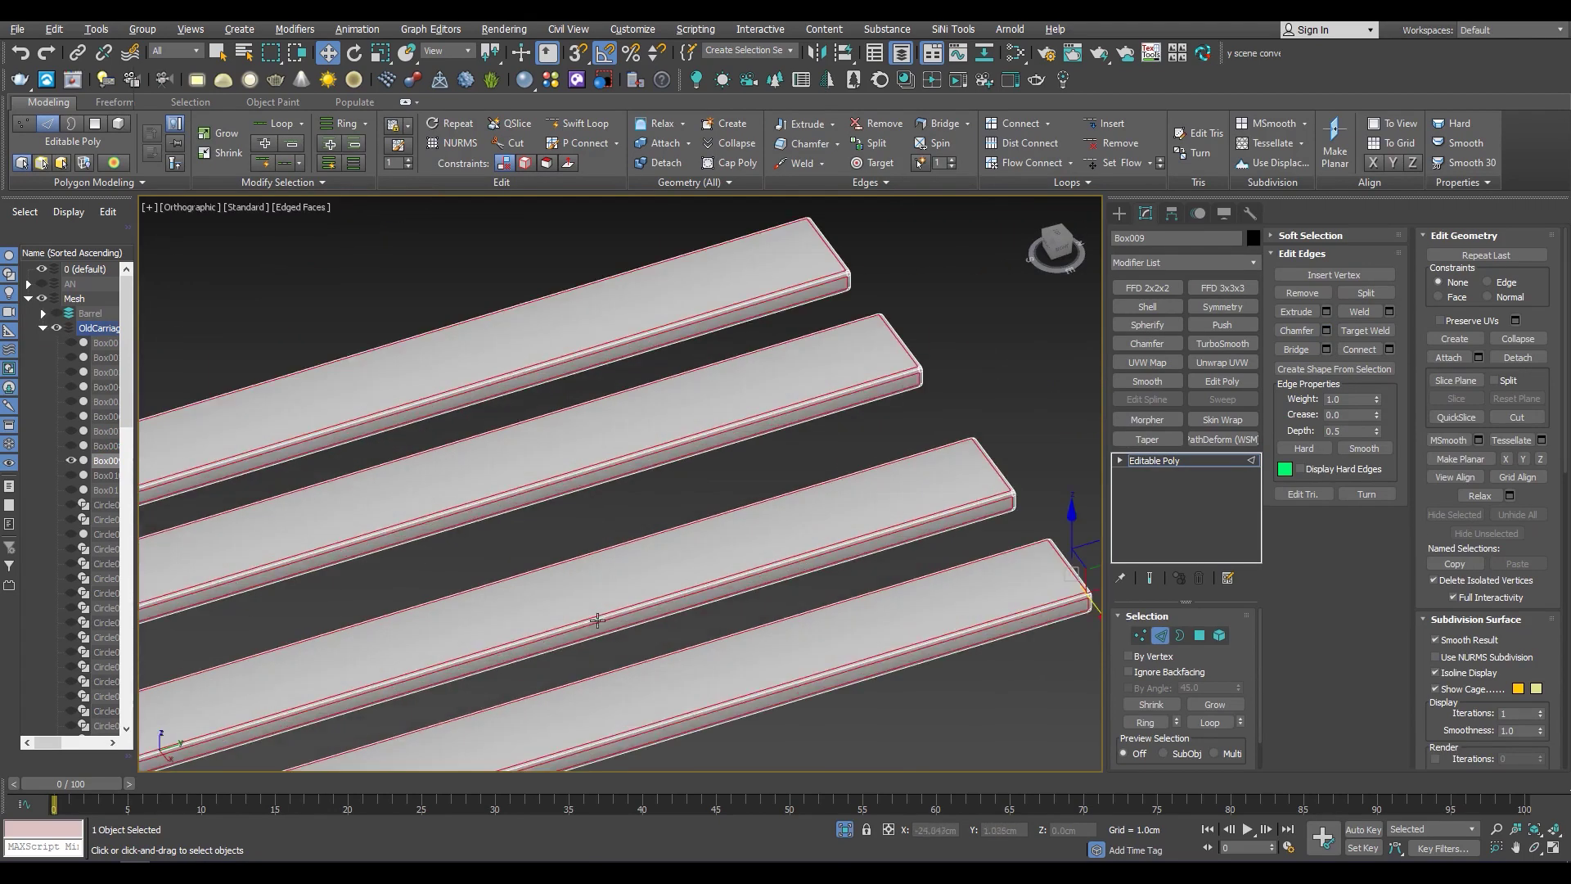
middle_click_drag(597, 620, 509, 246, "alt")
scroll(509, 564, "up", 4)
Connect cross loops across the slats
key("ctrl+shift+e")
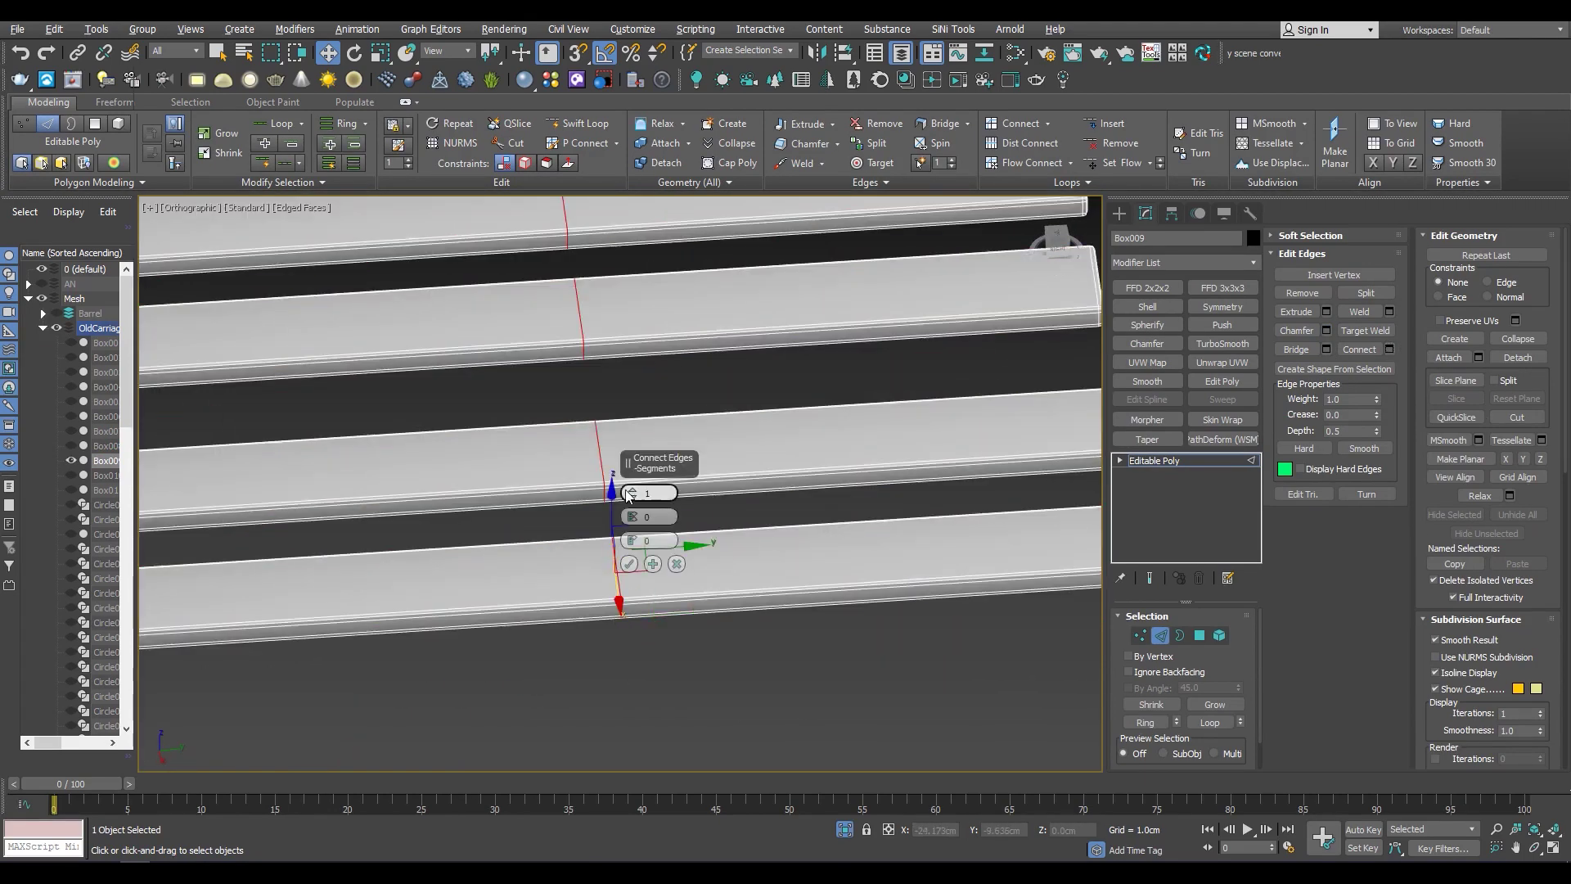
scroll(633, 493, "down", 3)
mouse_move(632, 494)
middle_mouse_down("alt")
mouse_move(630, 532)
mouse_move(602, 555)
middle_mouse_up("alt")
left_click(628, 563)
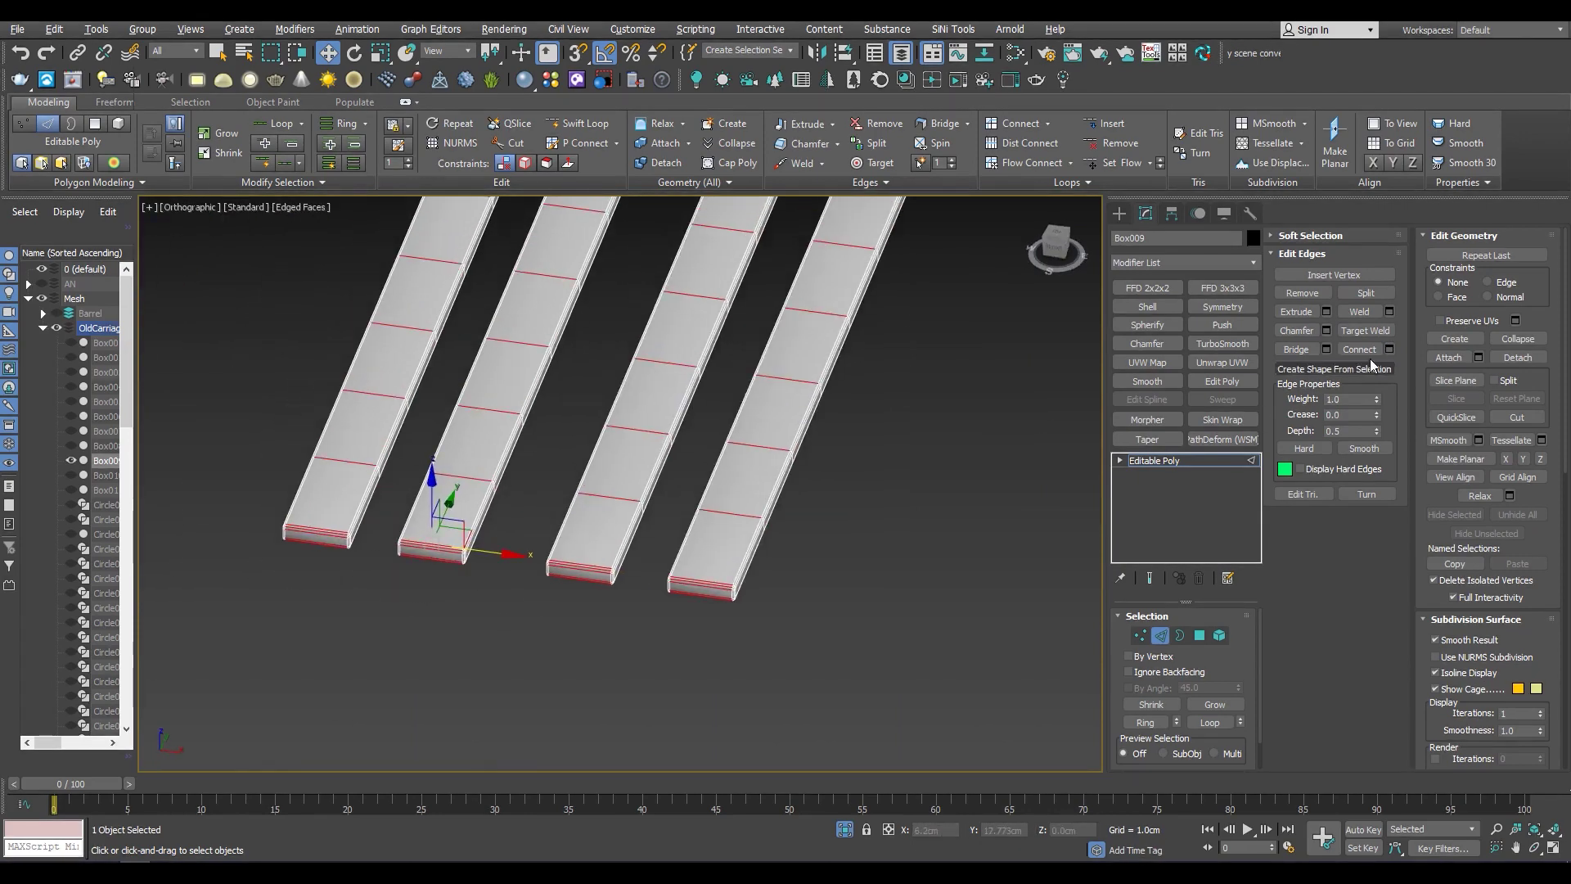
Add lengthwise loops along all slats and exit isolation
left_click(1389, 349)
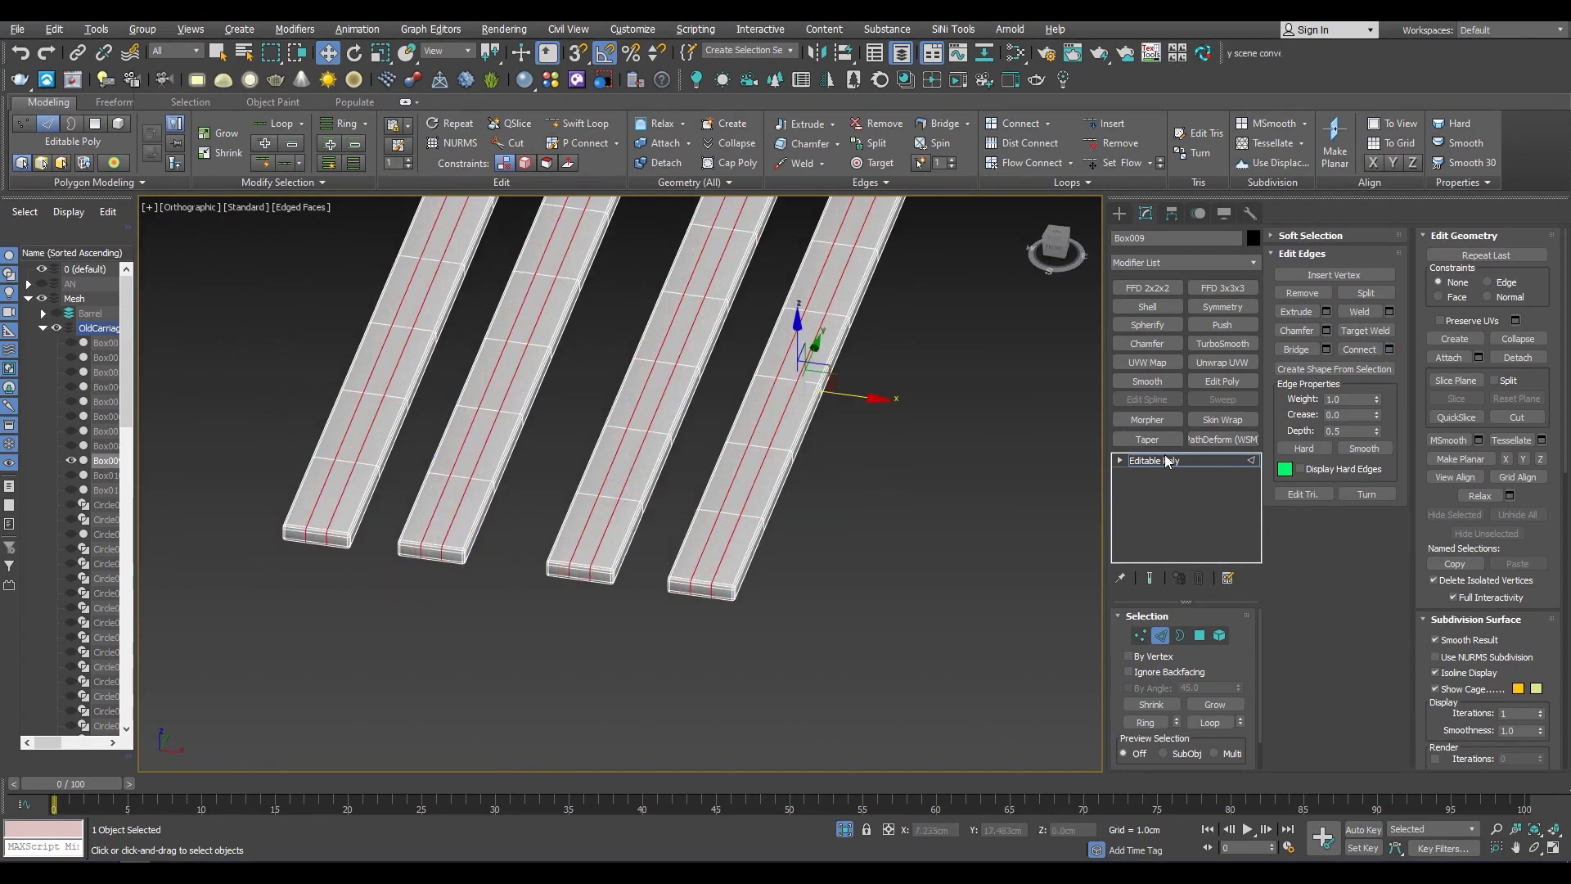
left_click(1166, 461)
scroll(691, 396, "down", 3)
middle_click_drag(690, 396, 717, 427, "alt")
key("alt+q")
scroll(716, 427, "down", 2)
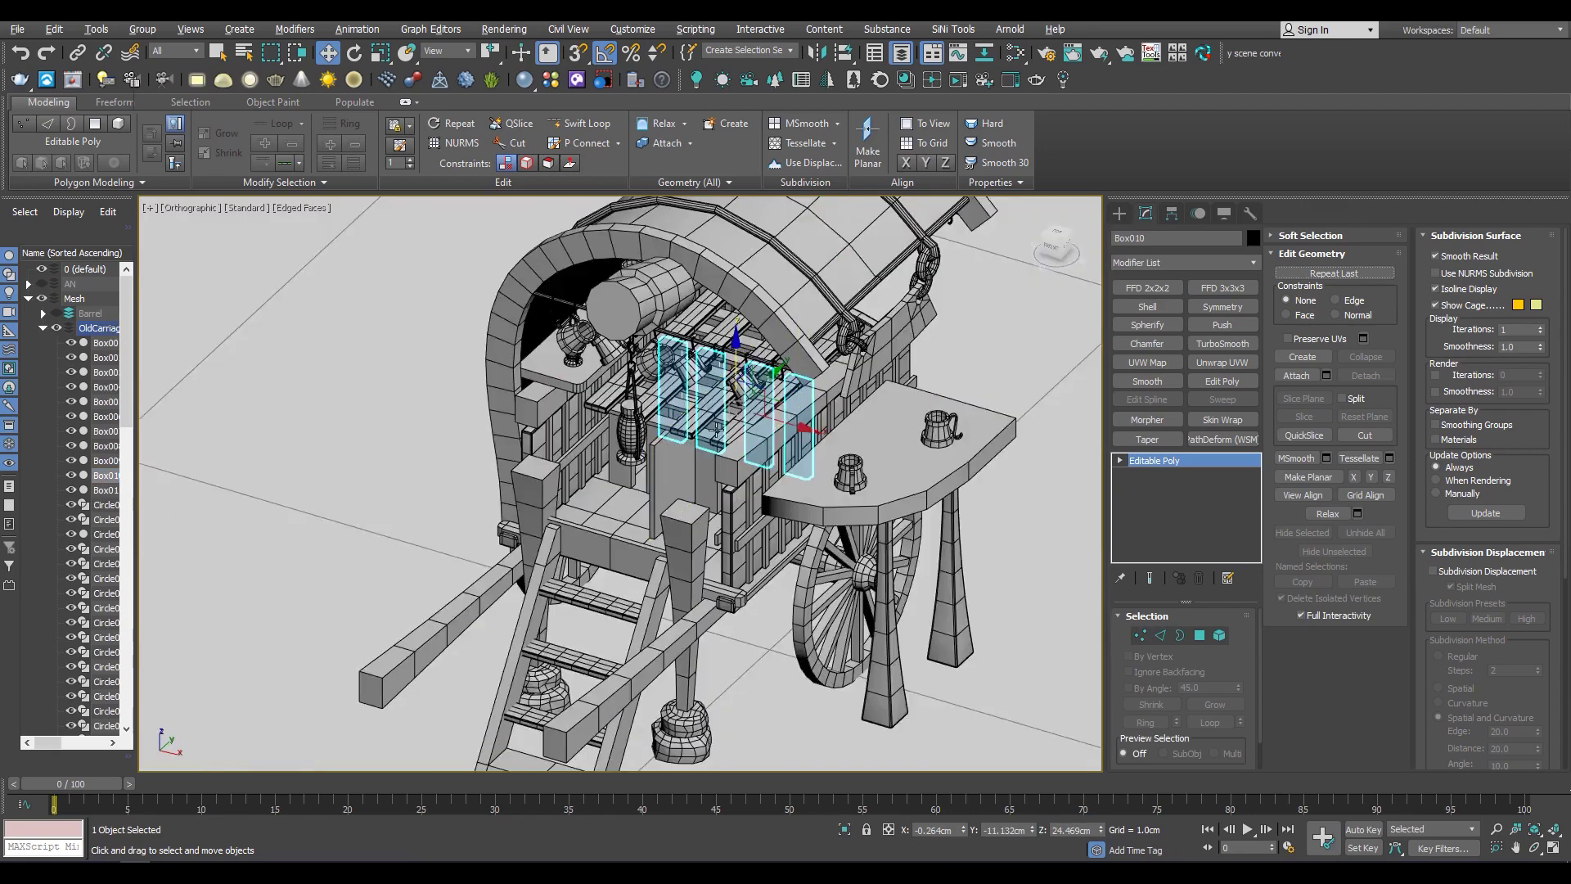
Isolate the four vertical boards and chamfer their edges at 0.112cm
key("alt+q")
key("2")
scroll(716, 427, "up", 3)
scroll(654, 491, "up", 3)
key("ctrl+shift+c")
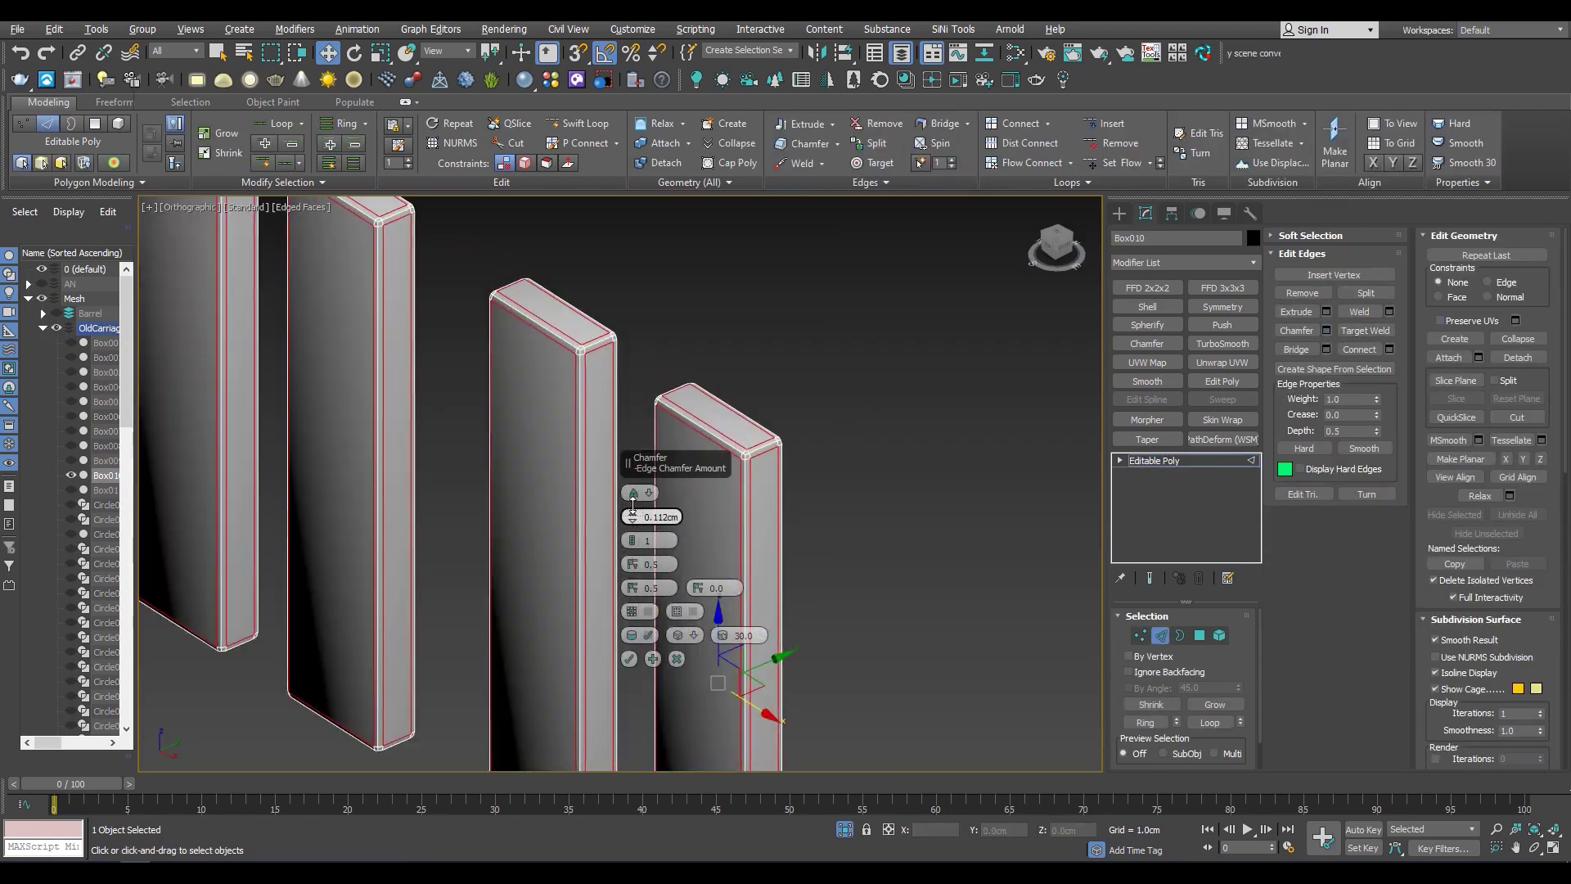
left_click(630, 659)
Add cross loops and one lengthwise loop down each board
key("f")
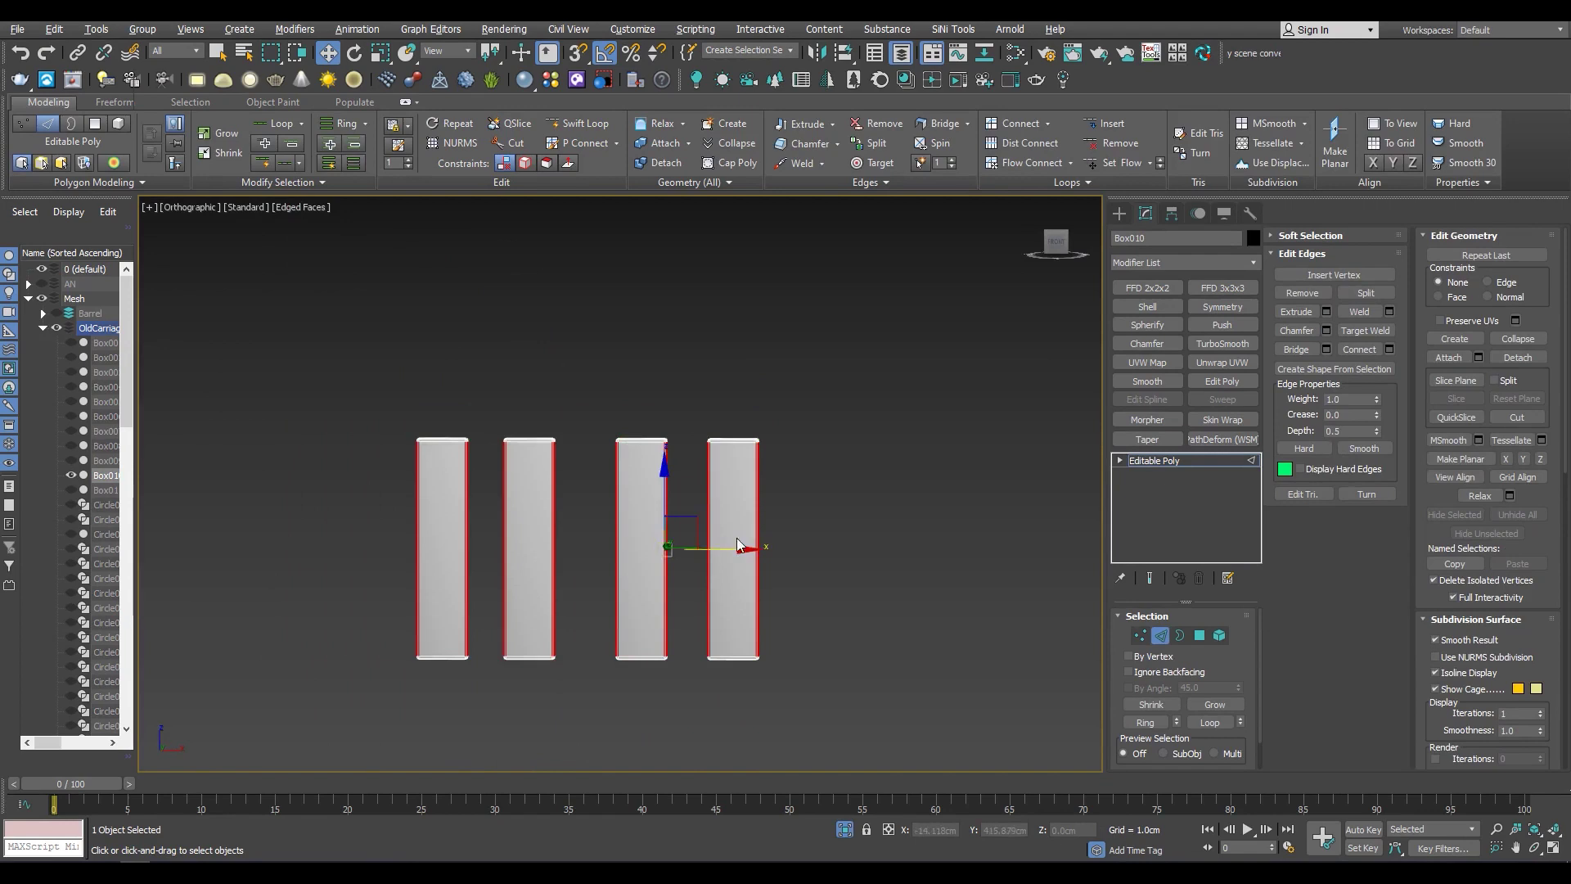
middle_click_drag(739, 546, 638, 532, "alt")
key("ctrl+shift+e")
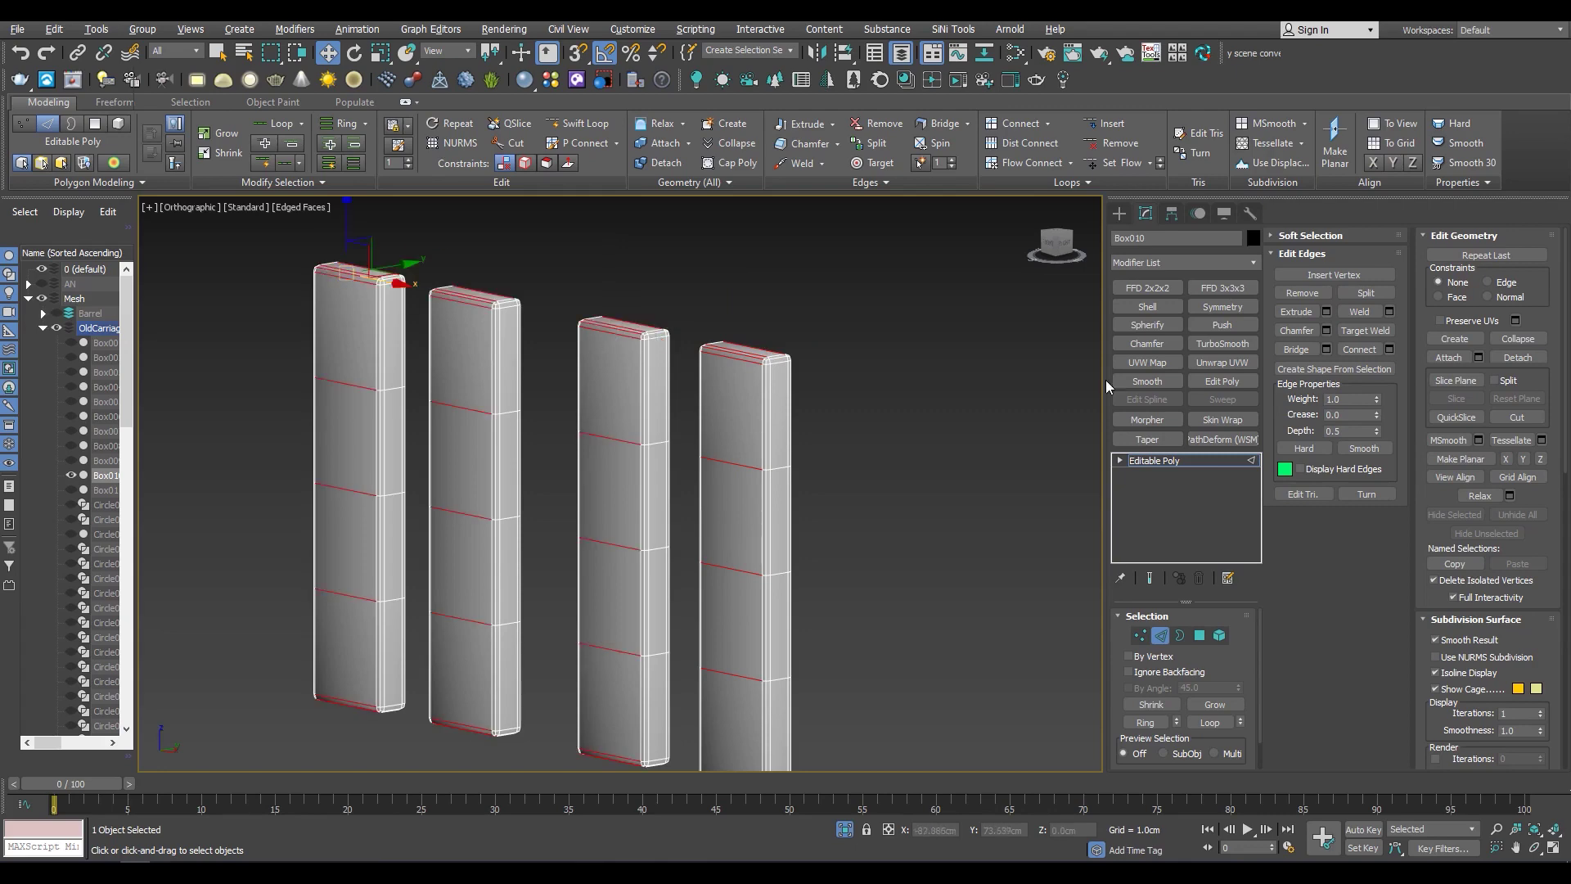
key("ctrl+shift+e")
left_click(634, 503)
left_click(628, 564)
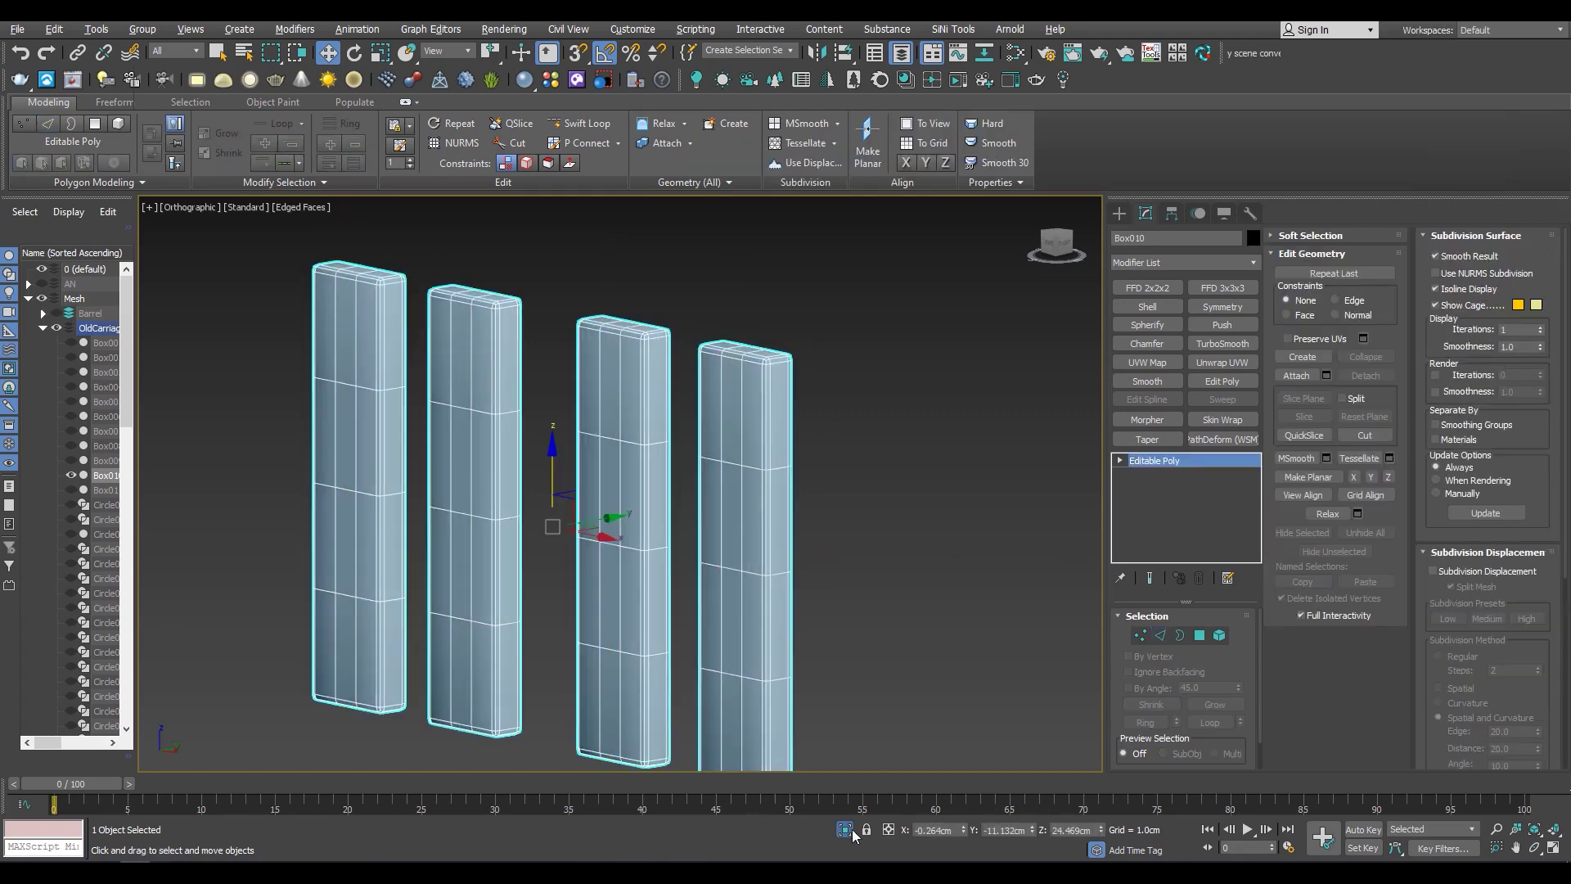
Bring the carriage back, then chamfer all edges of the four boxes
key("alt+q")
key("alt+q")
key("2")
key("ctrl+a")
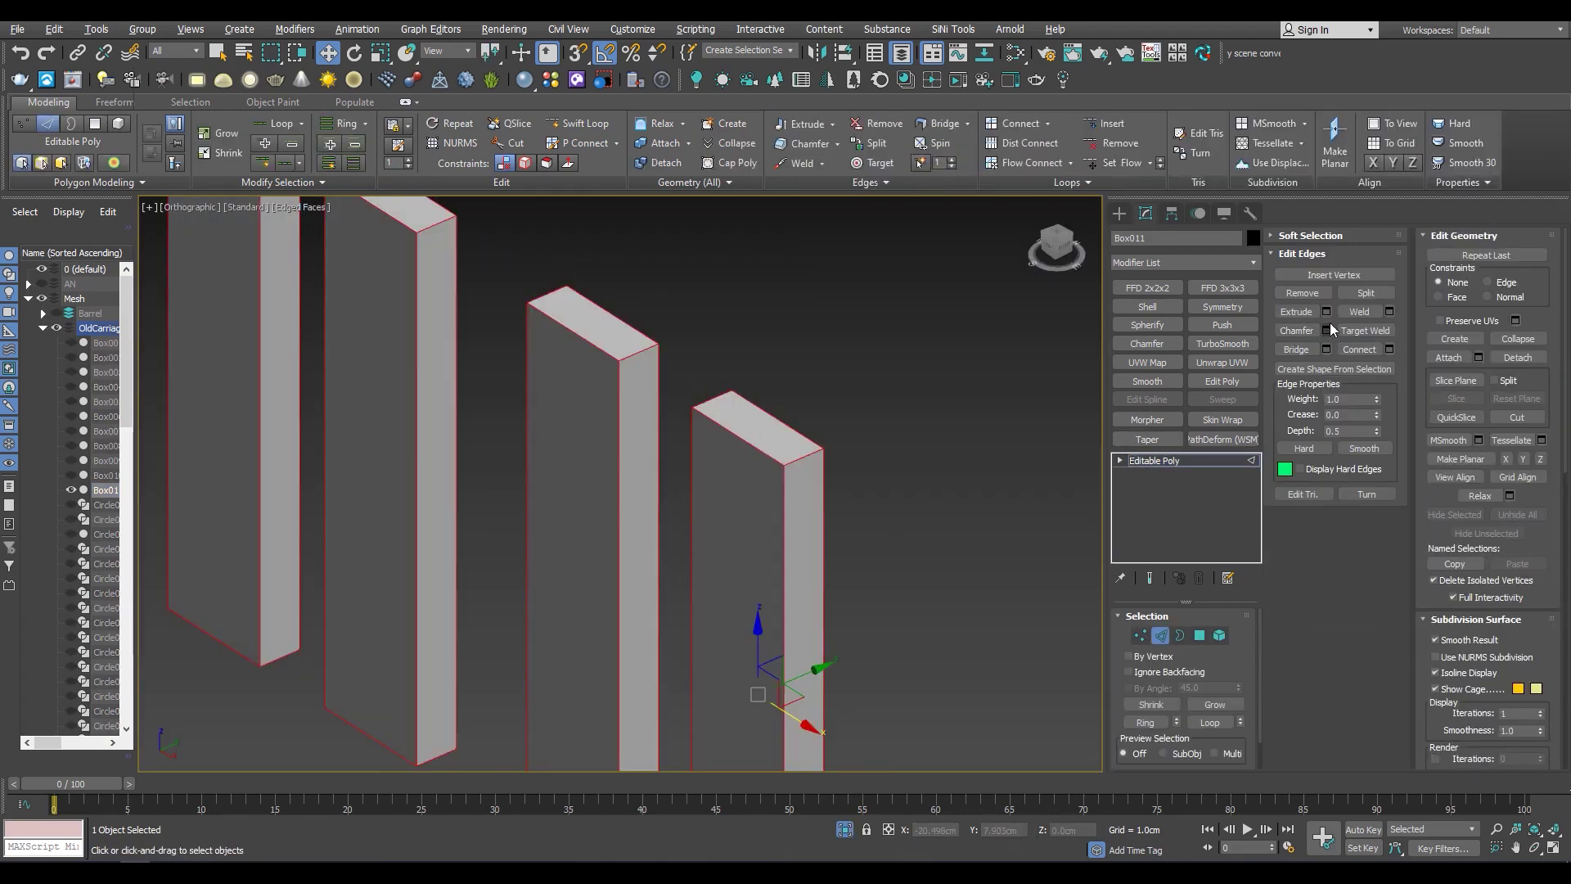
left_click(1327, 330)
left_click(629, 659)
scroll(215, 546, "down", 5)
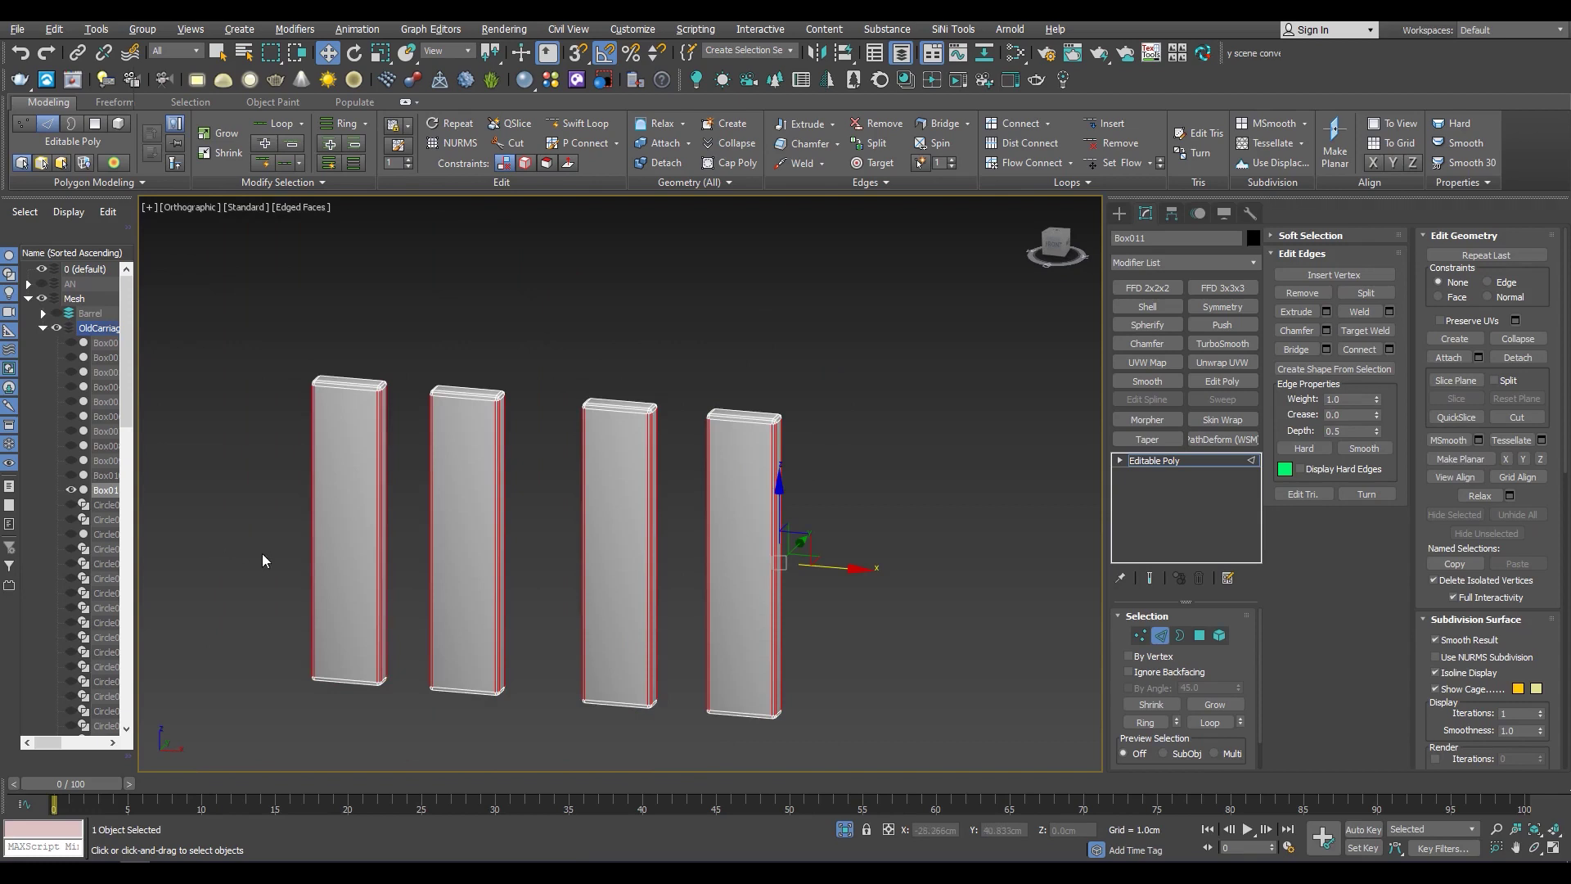
Connect new support loops across the upright bars and leave edge editing
left_click(1390, 349)
left_click(628, 563)
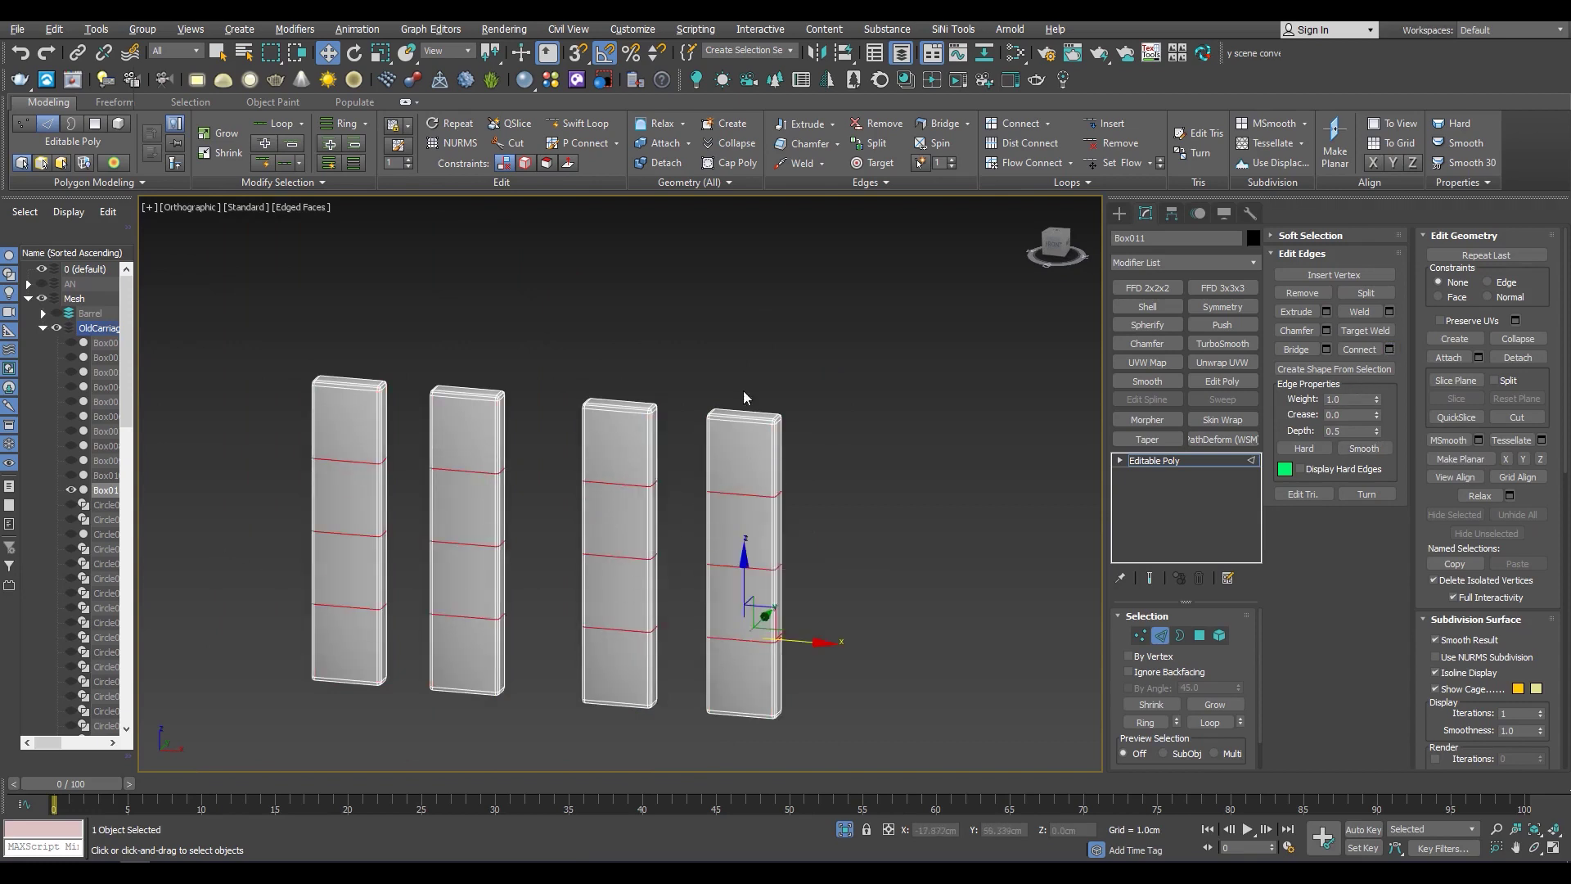
left_click(1389, 348)
scroll(765, 462, "up", 4)
left_click(630, 565)
left_click(1178, 461)
Convert the ring Circle002 into an Editable Poly
left_click(844, 831)
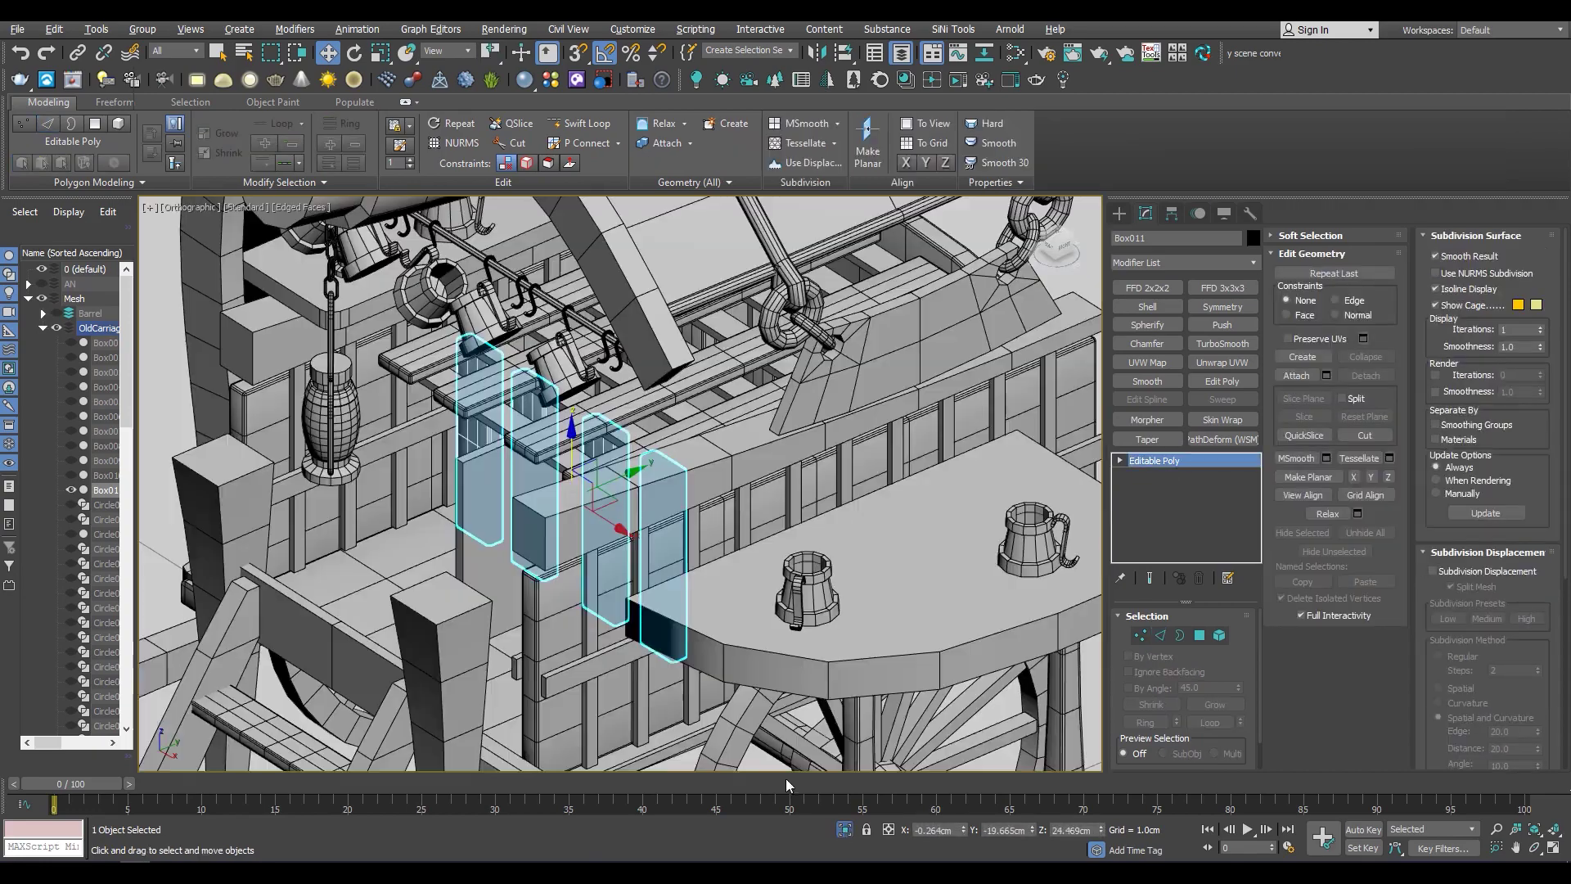
left_click(105, 505)
key("z")
left_click(1230, 384)
right_click(1159, 459)
left_click(1187, 603)
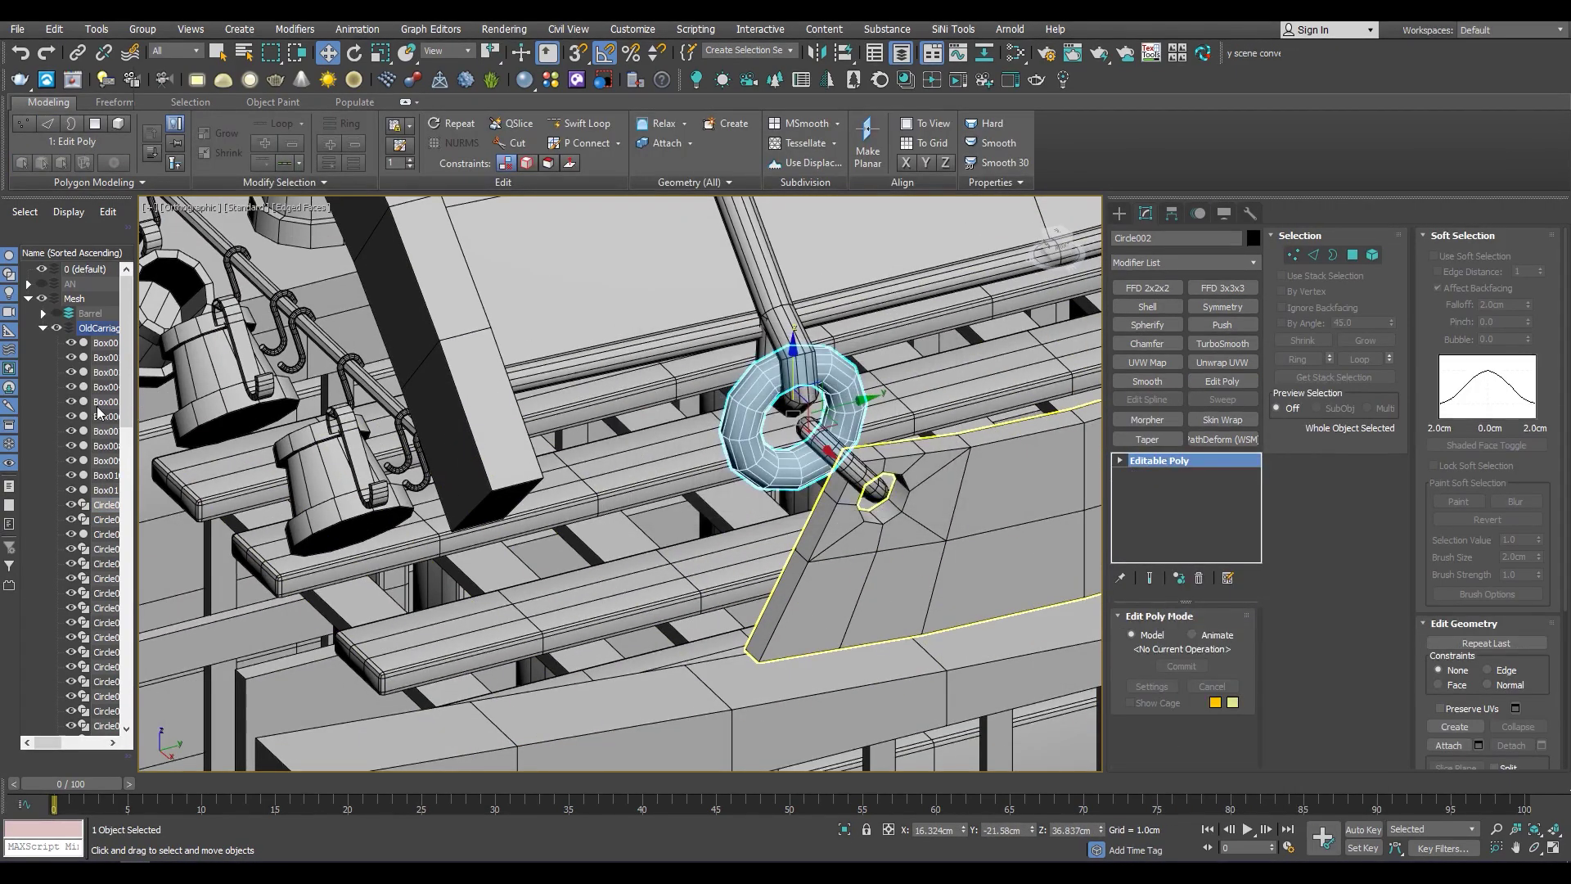
Isolate the S-hook Circle006 and collapse it into an Editable Poly
left_click(105, 535)
key("z")
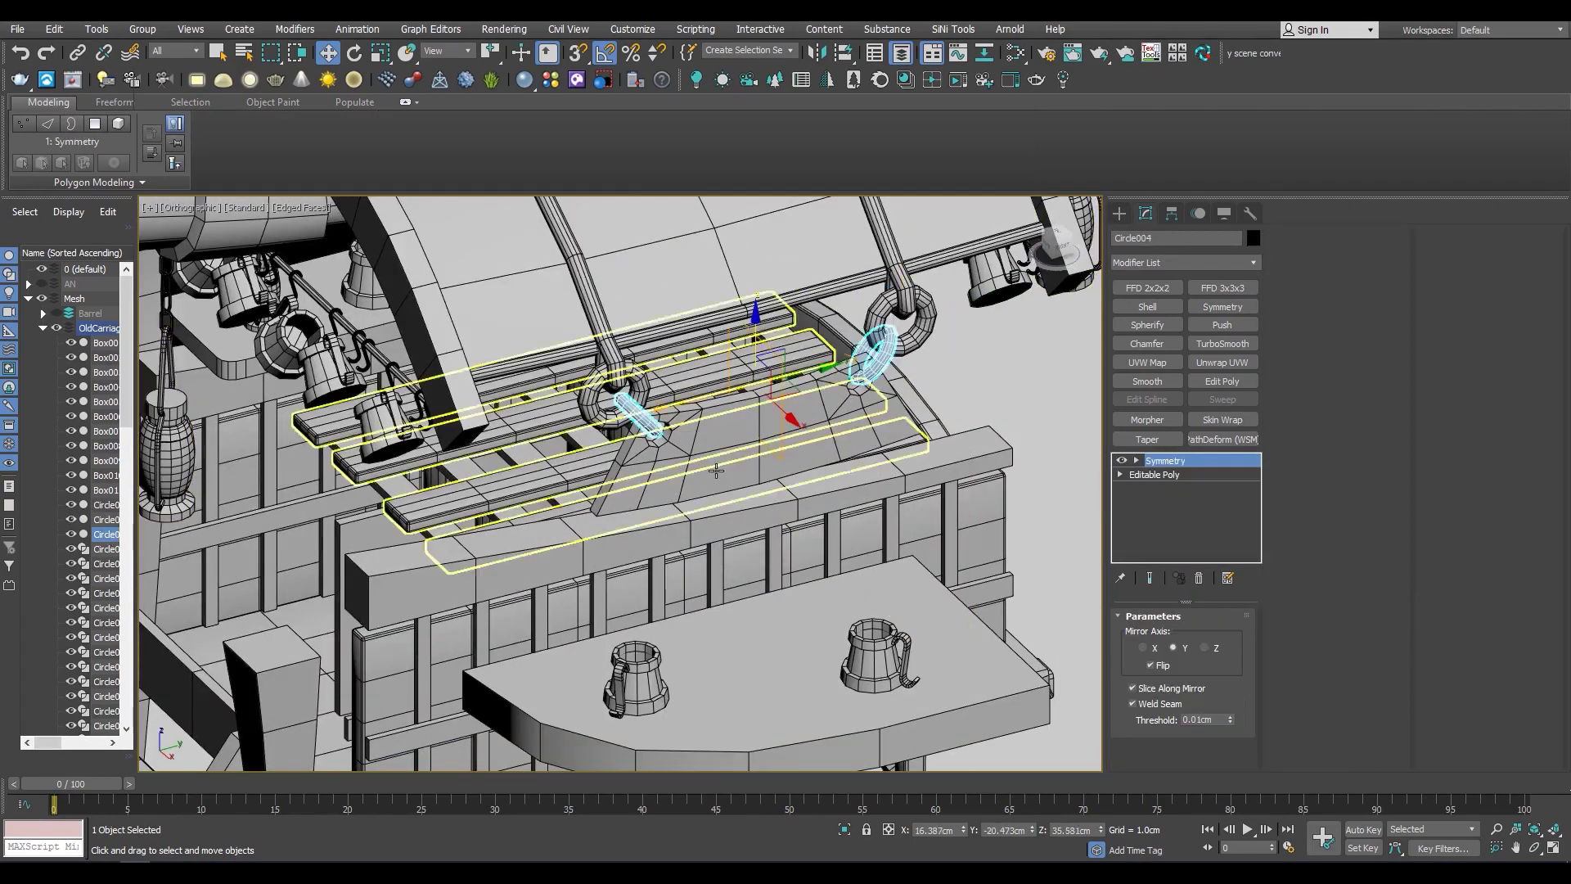
scroll(716, 471, "up", 2)
left_click(615, 379)
scroll(616, 379, "down", 8)
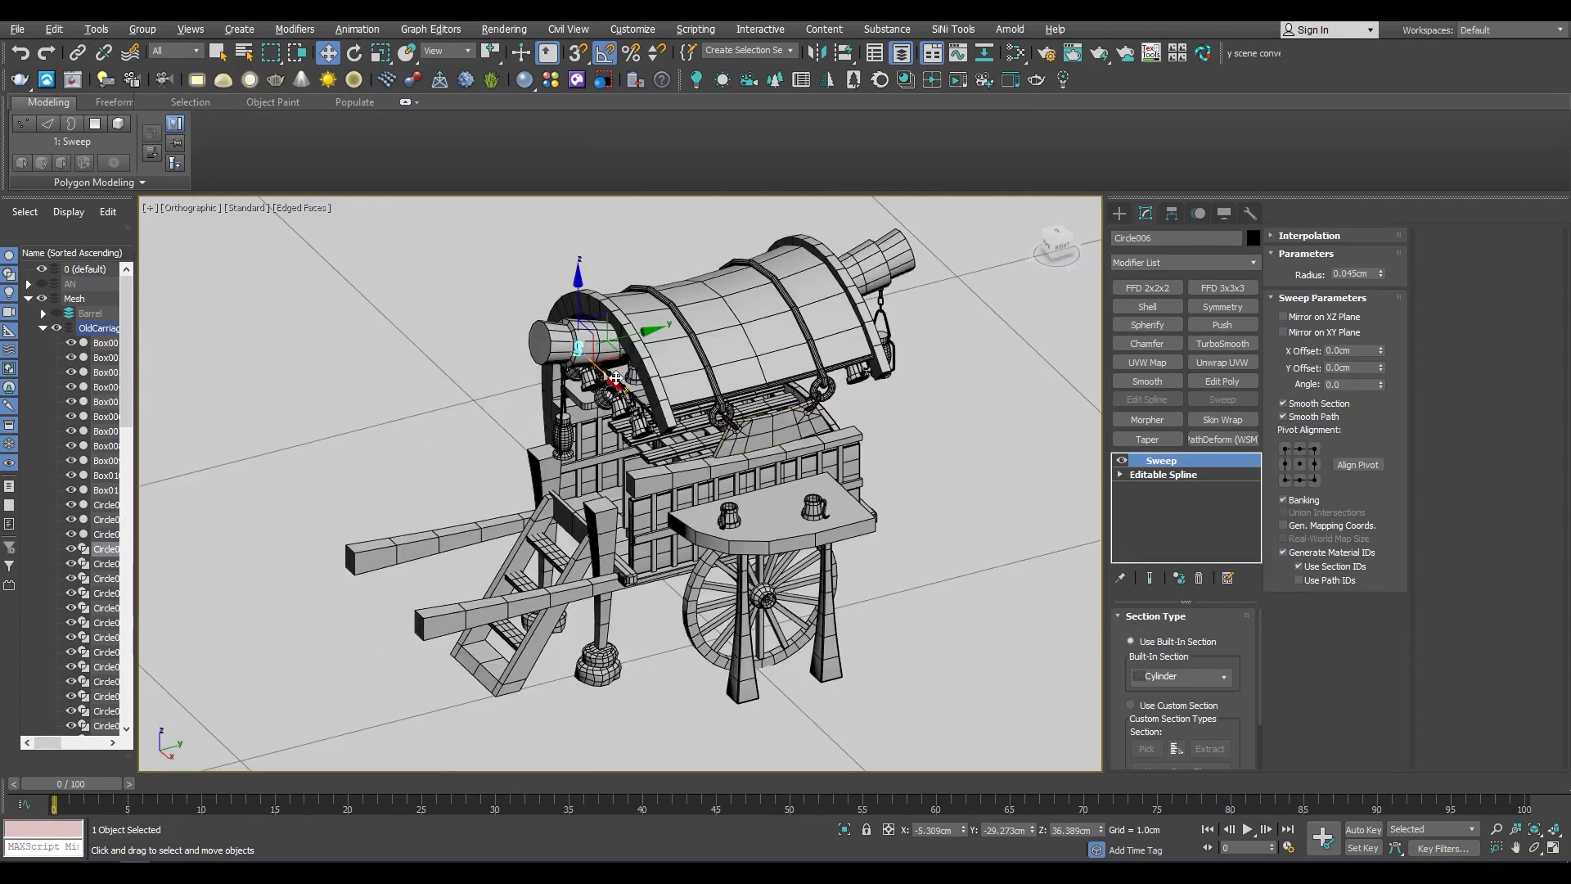
key("alt+q")
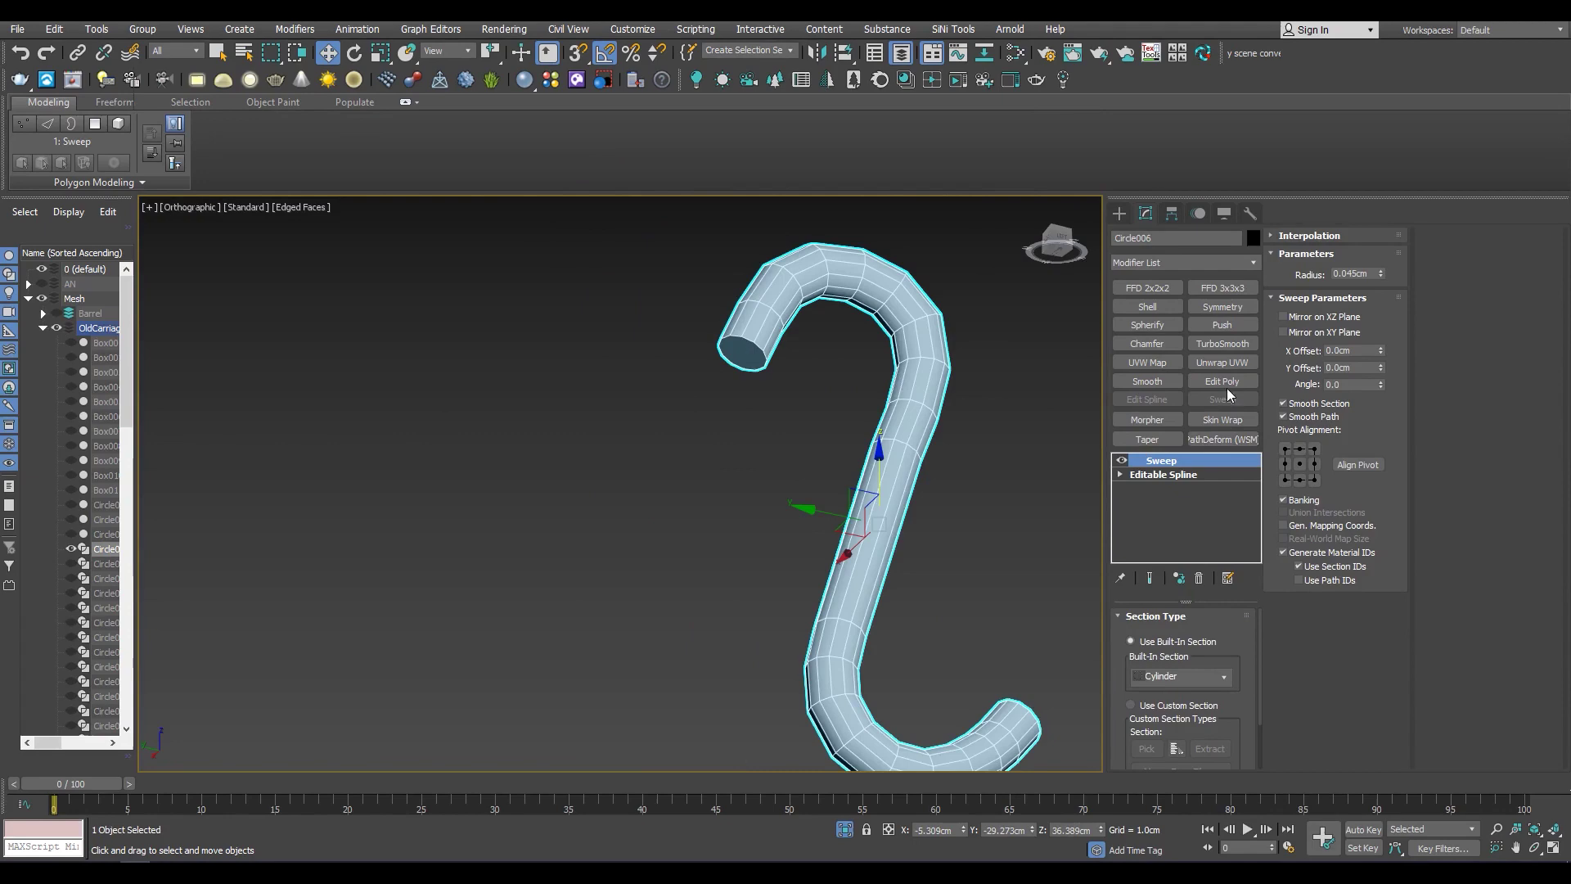
right_click(1167, 464)
left_click(1194, 604)
left_click(872, 505)
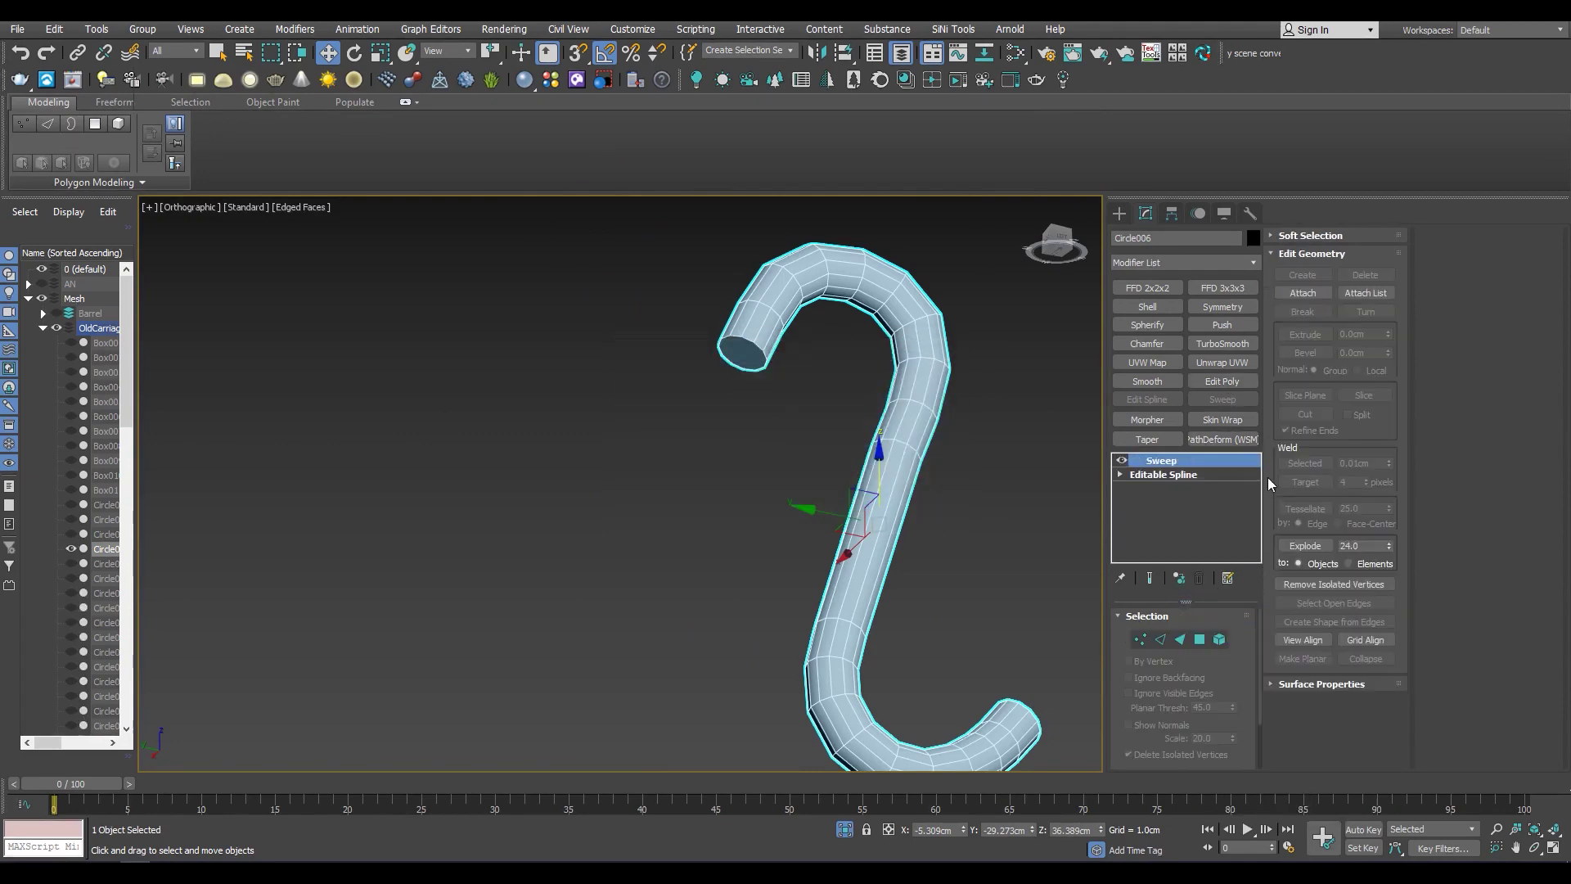
right_click(1154, 462)
left_click(1207, 603)
Give the hook's two end-cap border edges a thin 0.002cm chamfer
key("4")
left_click(741, 339)
scroll(741, 340, "up", 3)
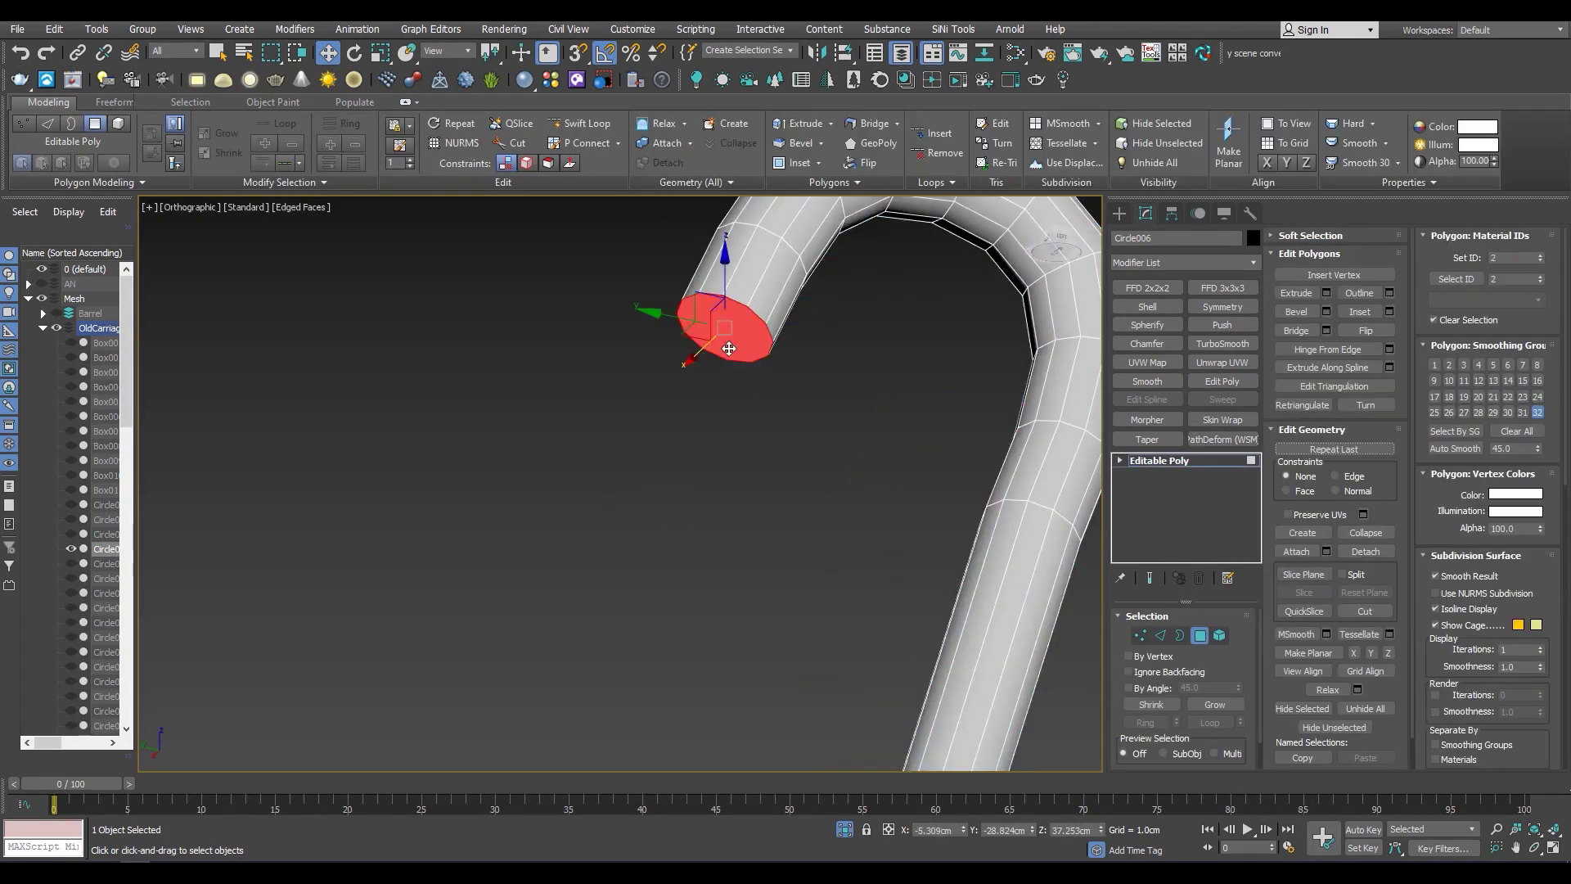
scroll(826, 465, "down", 3)
left_click(843, 647)
scroll(842, 647, "up", 3)
left_click(1161, 635, "ctrl")
scroll(827, 442, "up", 3)
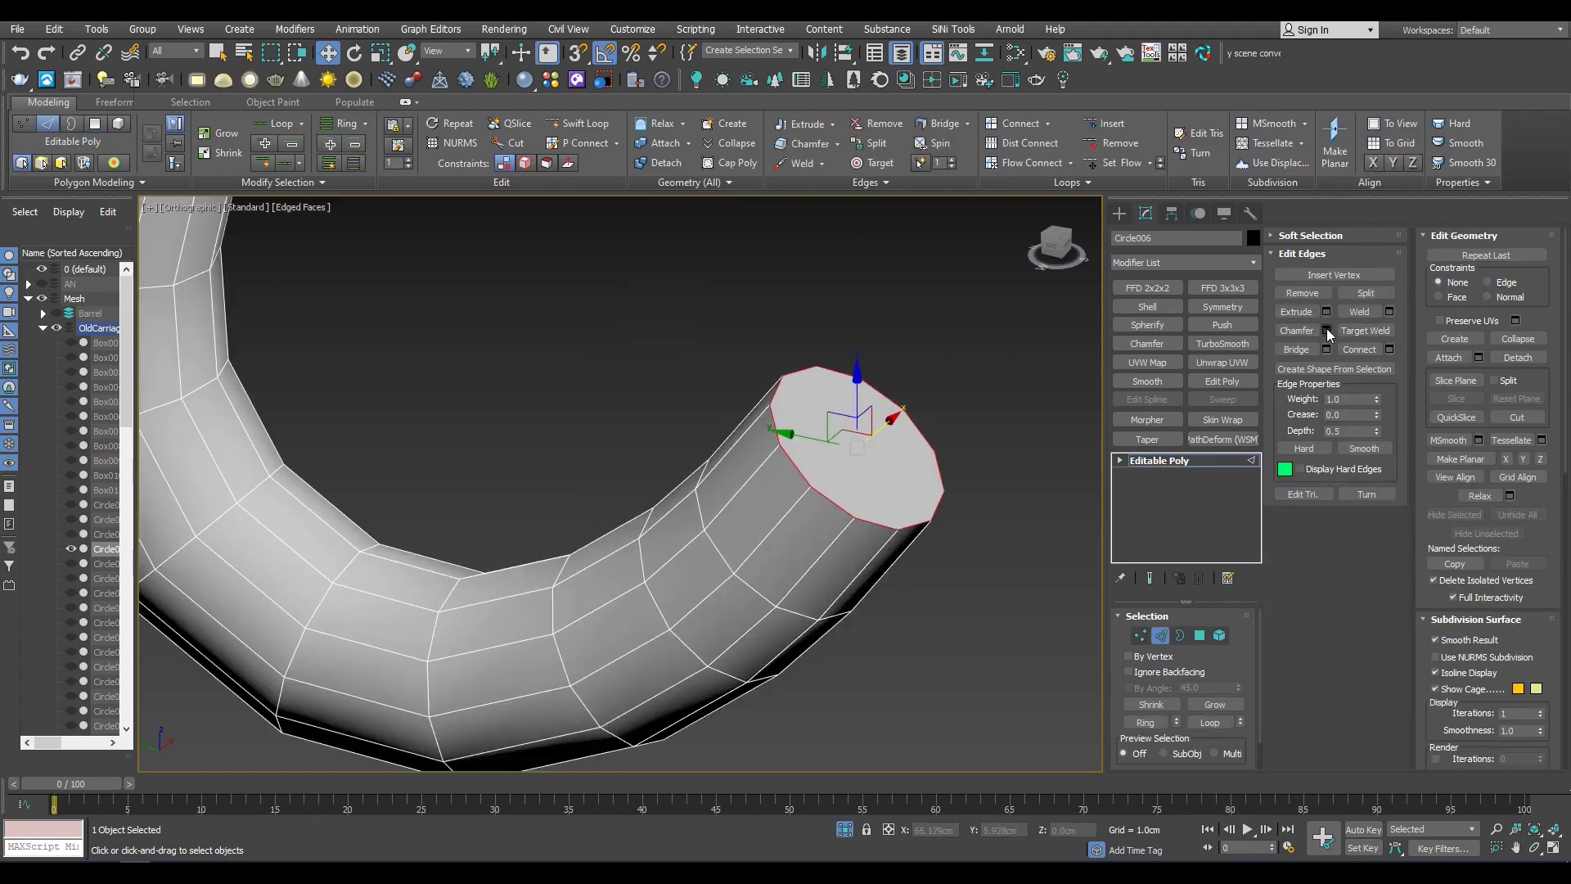
left_click(1327, 330)
scroll(783, 481, "up", 2)
left_click_drag(632, 517, 849, 203)
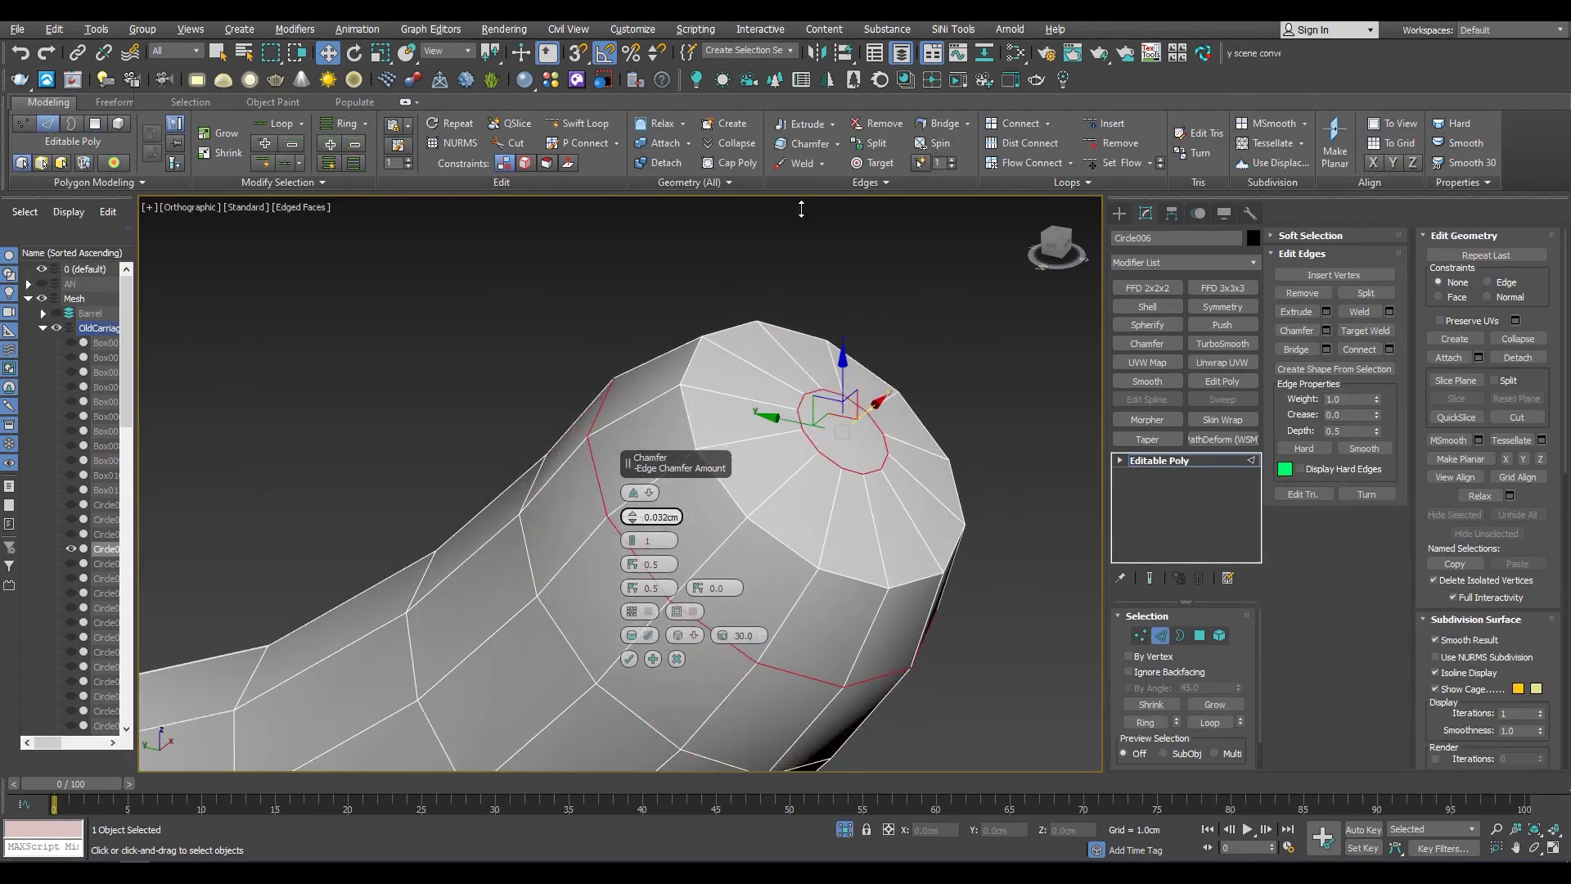
left_click(628, 659)
Connect vertices and edges across the hook's end cap to grid it
key("1")
left_click(973, 446)
key("ctrl+shift+e")
left_click(907, 495)
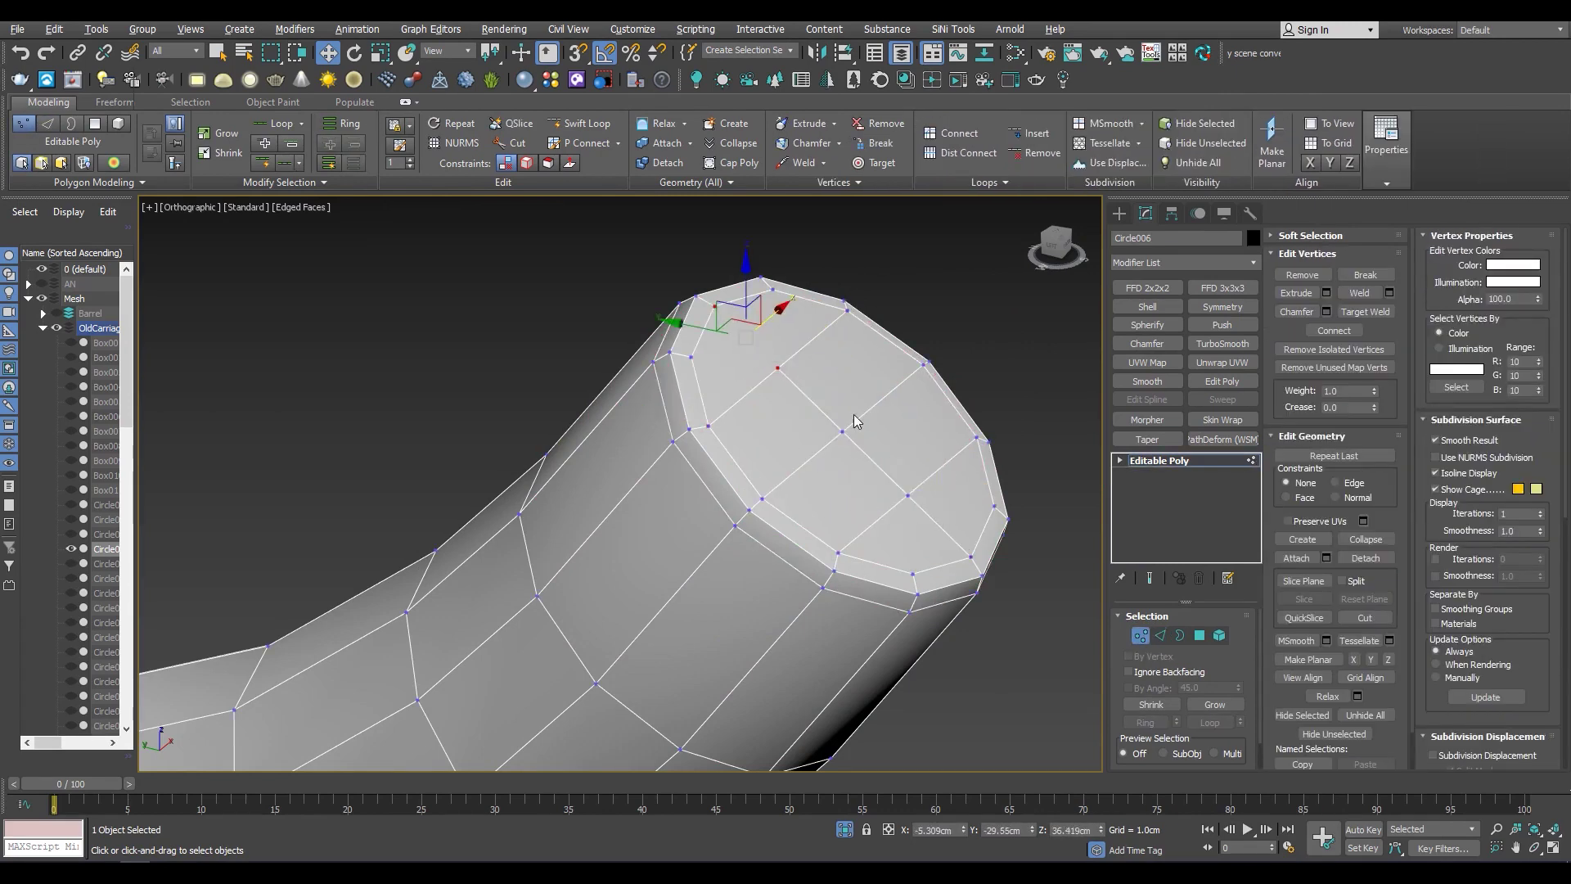
scroll(777, 369, "down", 5)
middle_click_drag(777, 369, 592, 386, "alt")
scroll(593, 387, "up", 5)
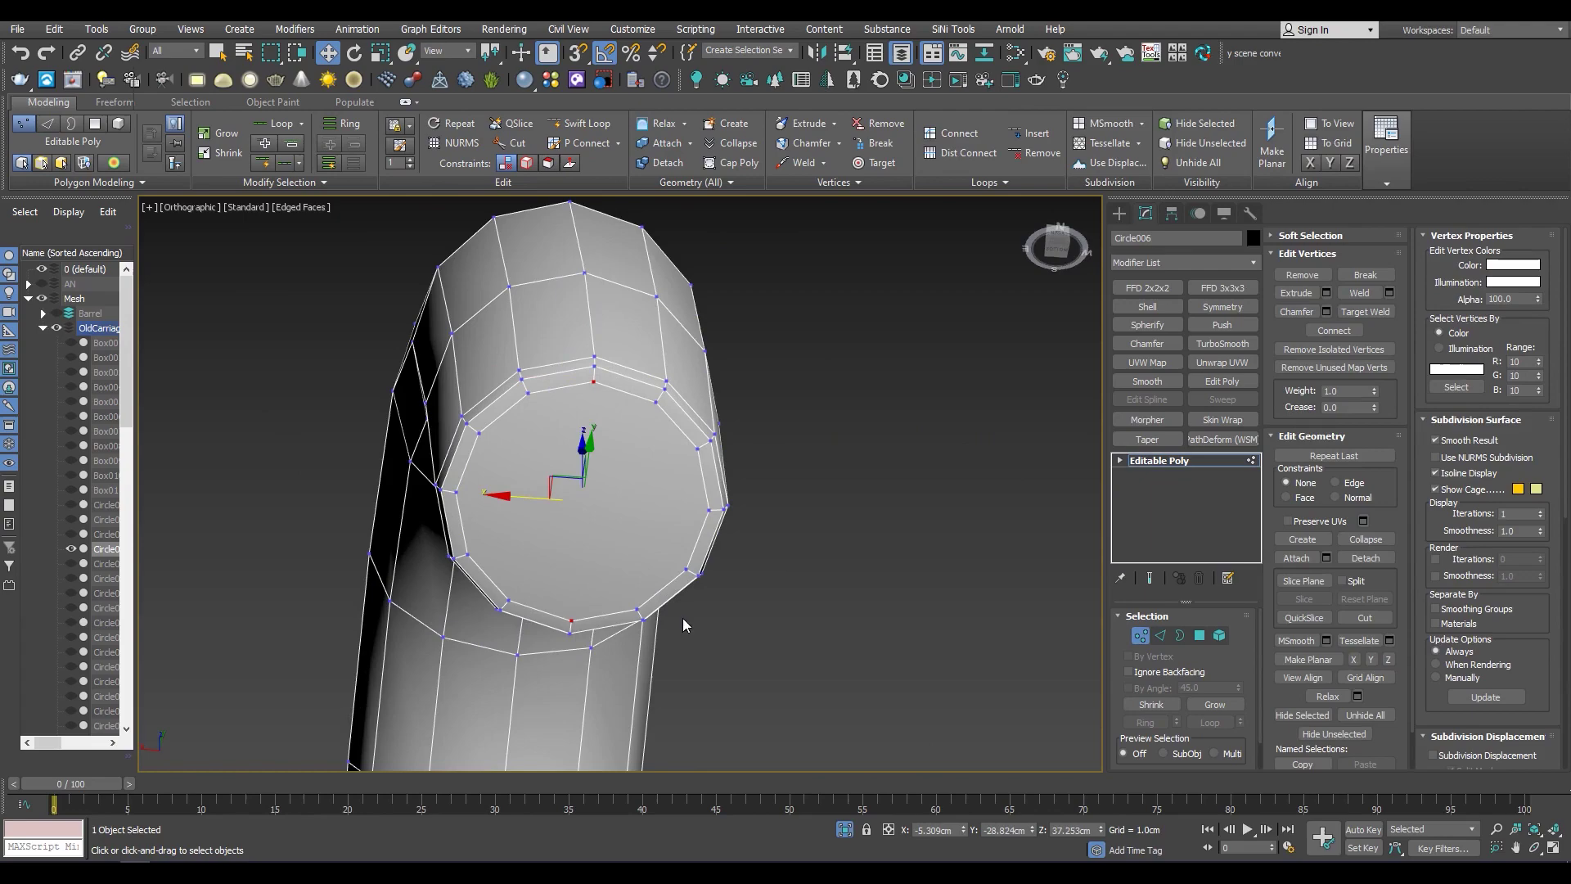
key("2")
key("ctrl+shift+e")
key("1")
left_click(713, 507)
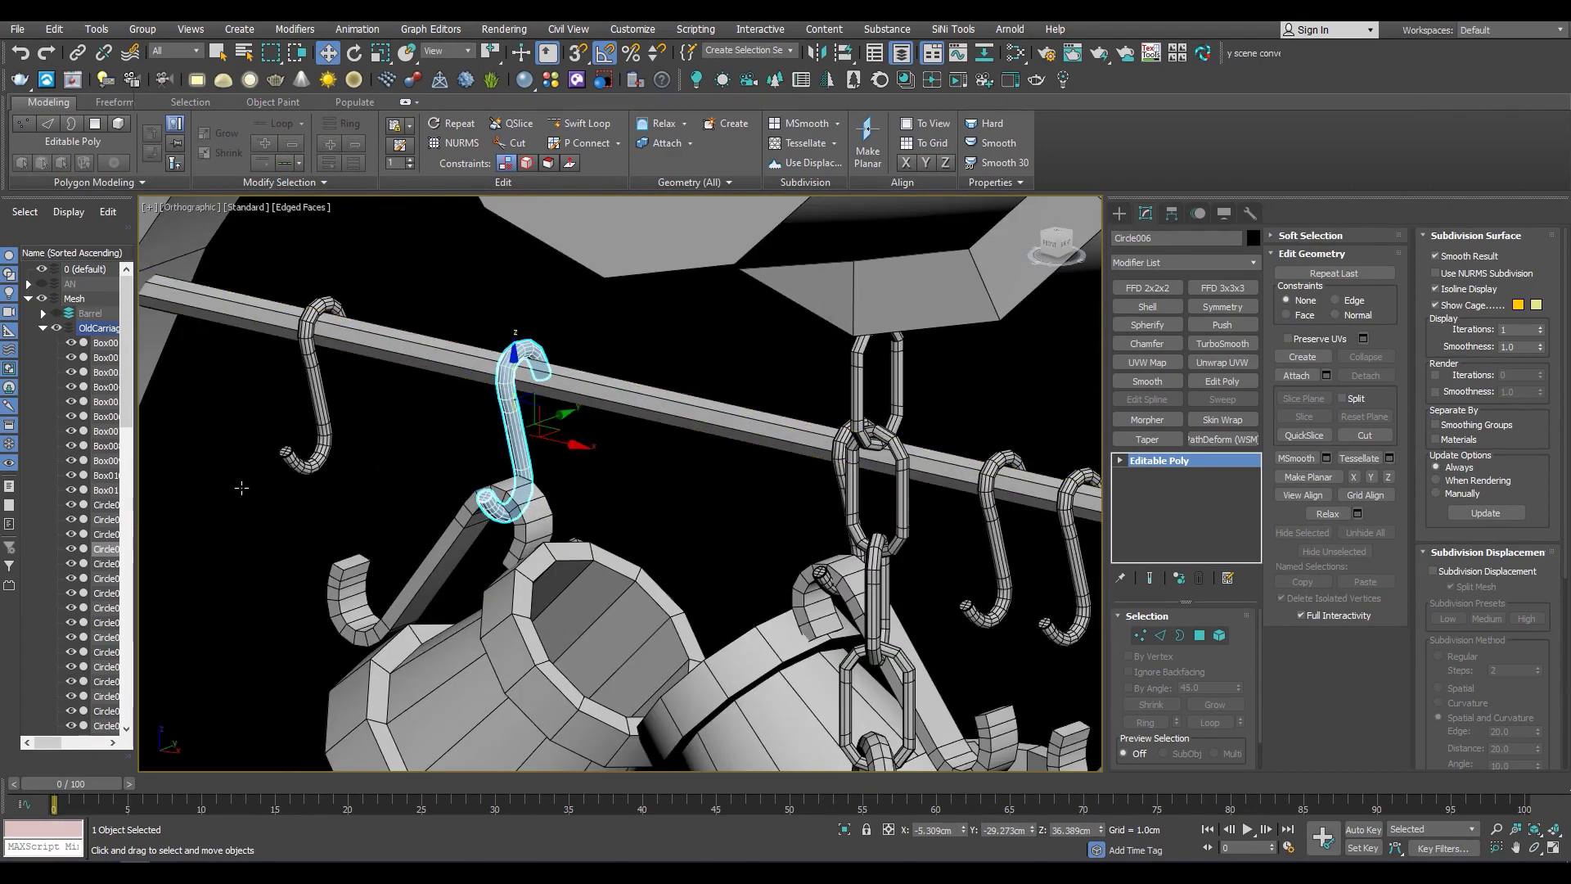
Place several more S-hook copies along the hanging rail
left_click_drag(534, 423, 877, 501, "shift")
left_click(106, 372)
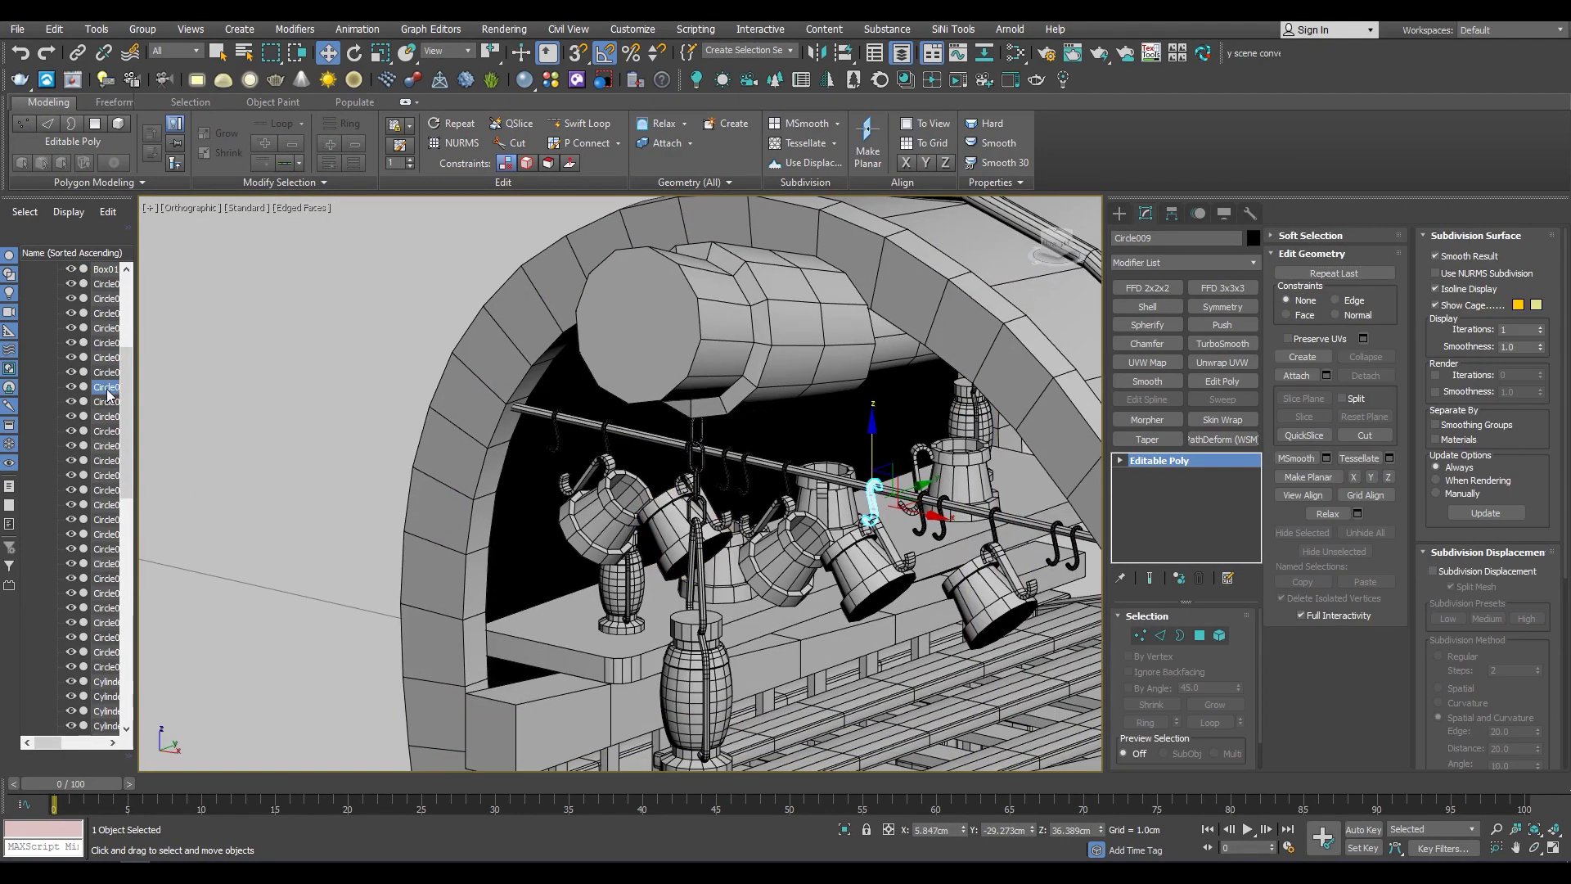
key("semicolon")
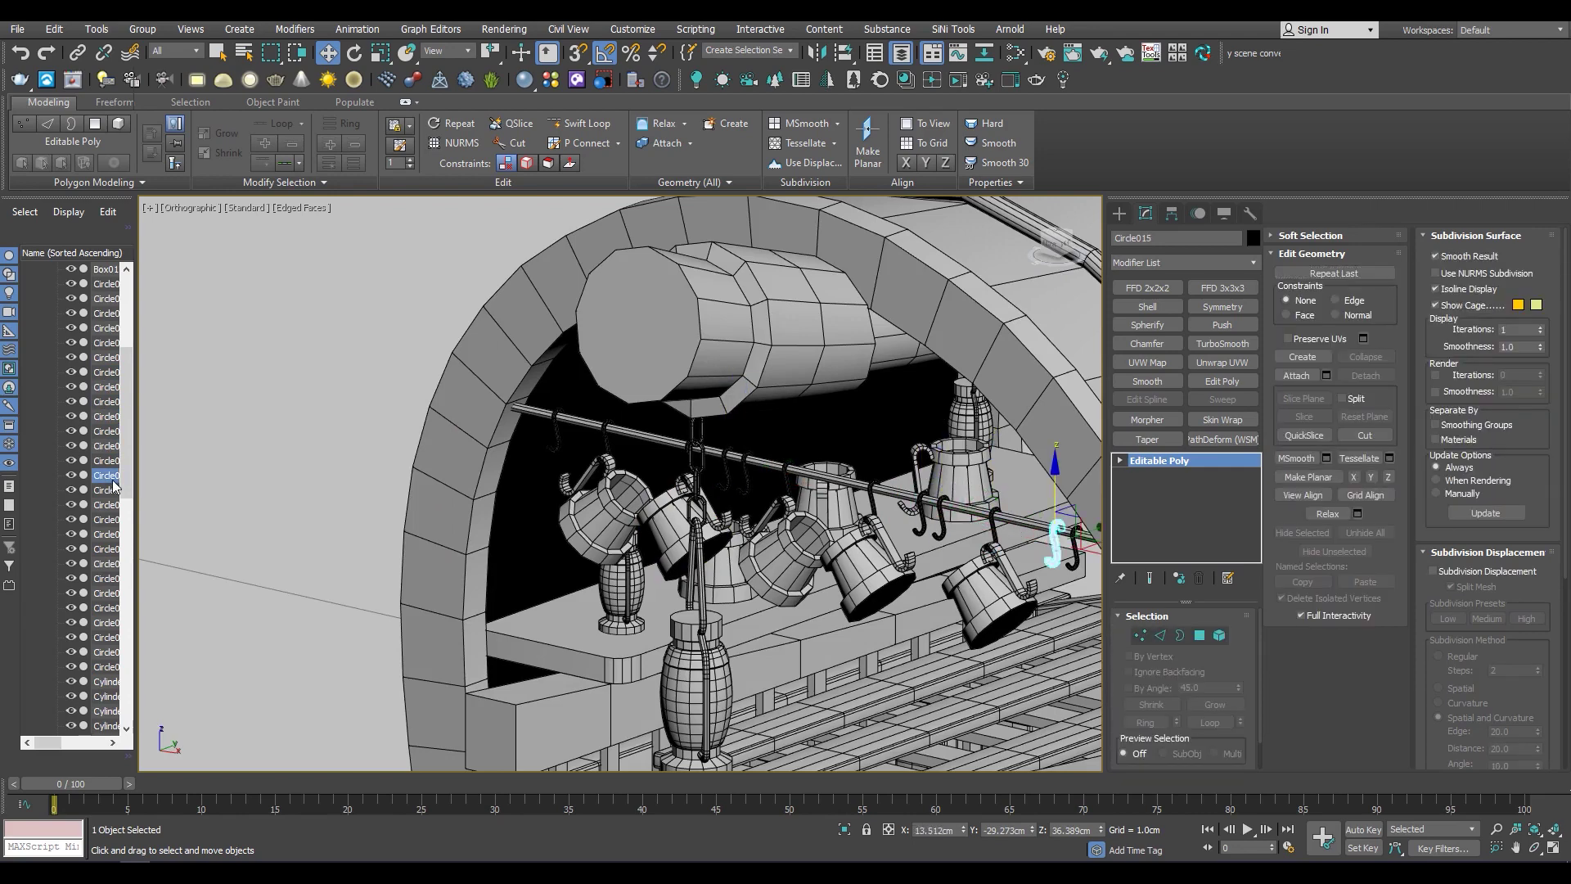
key("z")
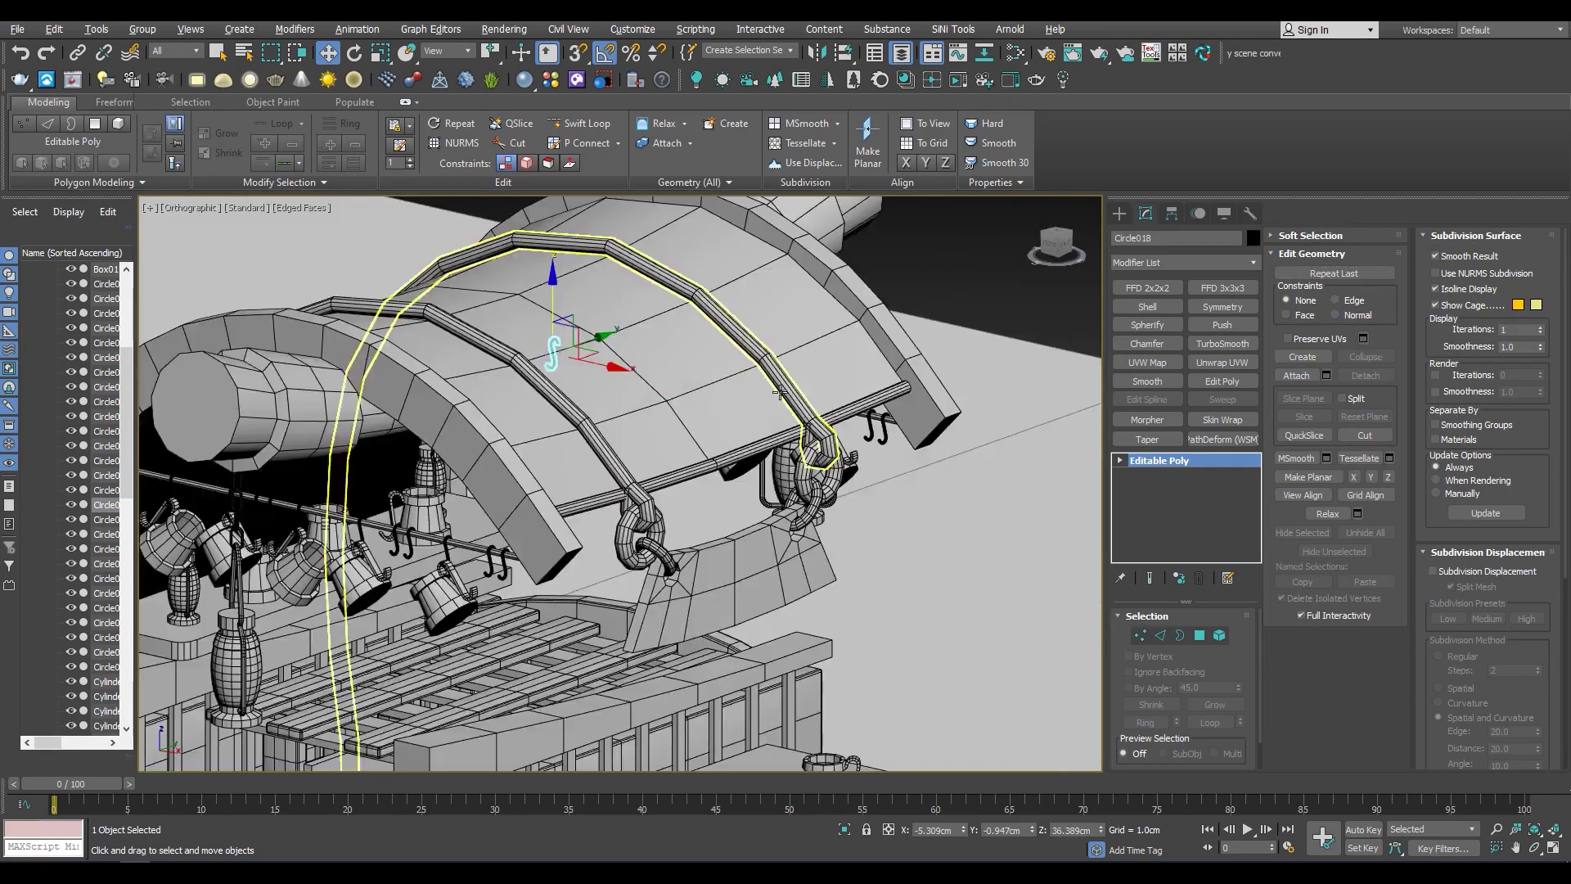
scroll(636, 460, "down", 5)
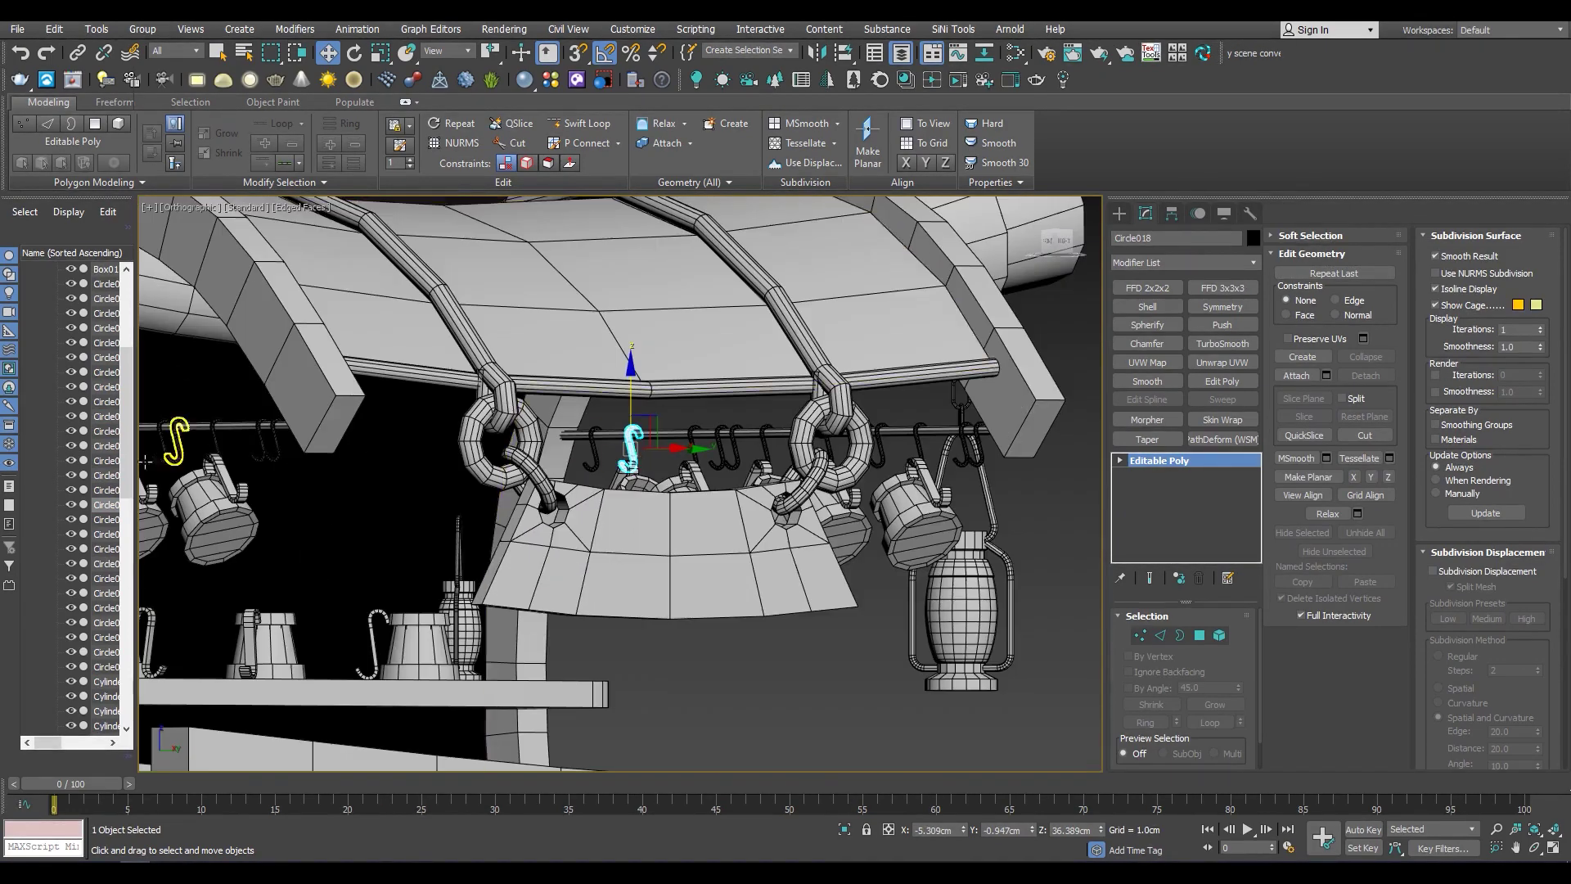
key("semicolon")
key("semicolon")
key("semicolon")
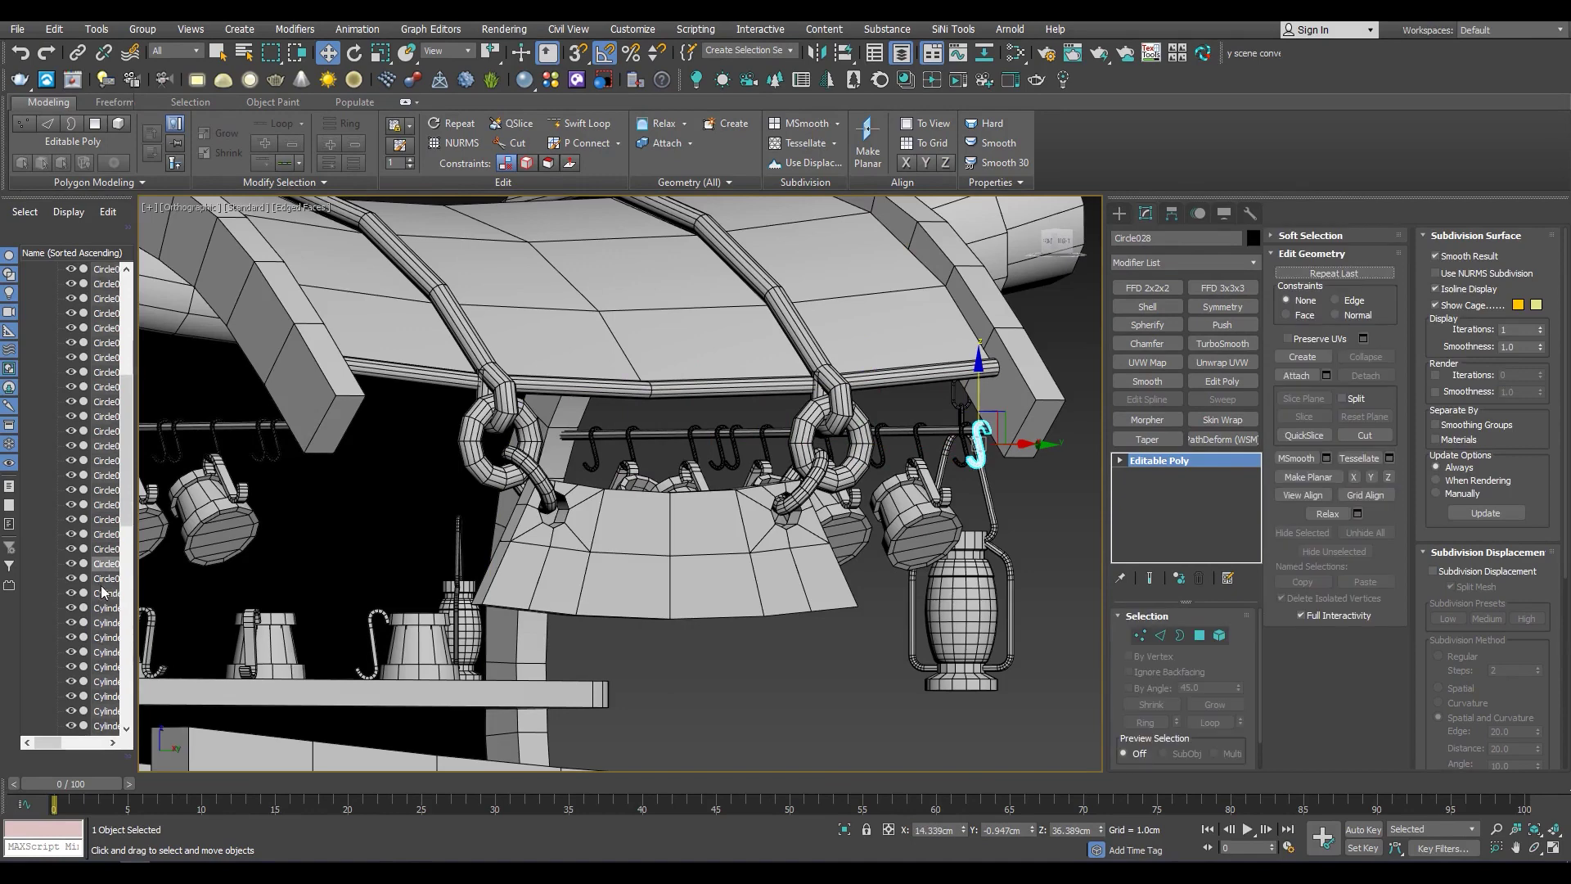
Select the cart wheel Cylinder001 and isolate it
left_click(104, 593)
key("z")
key("alt+q")
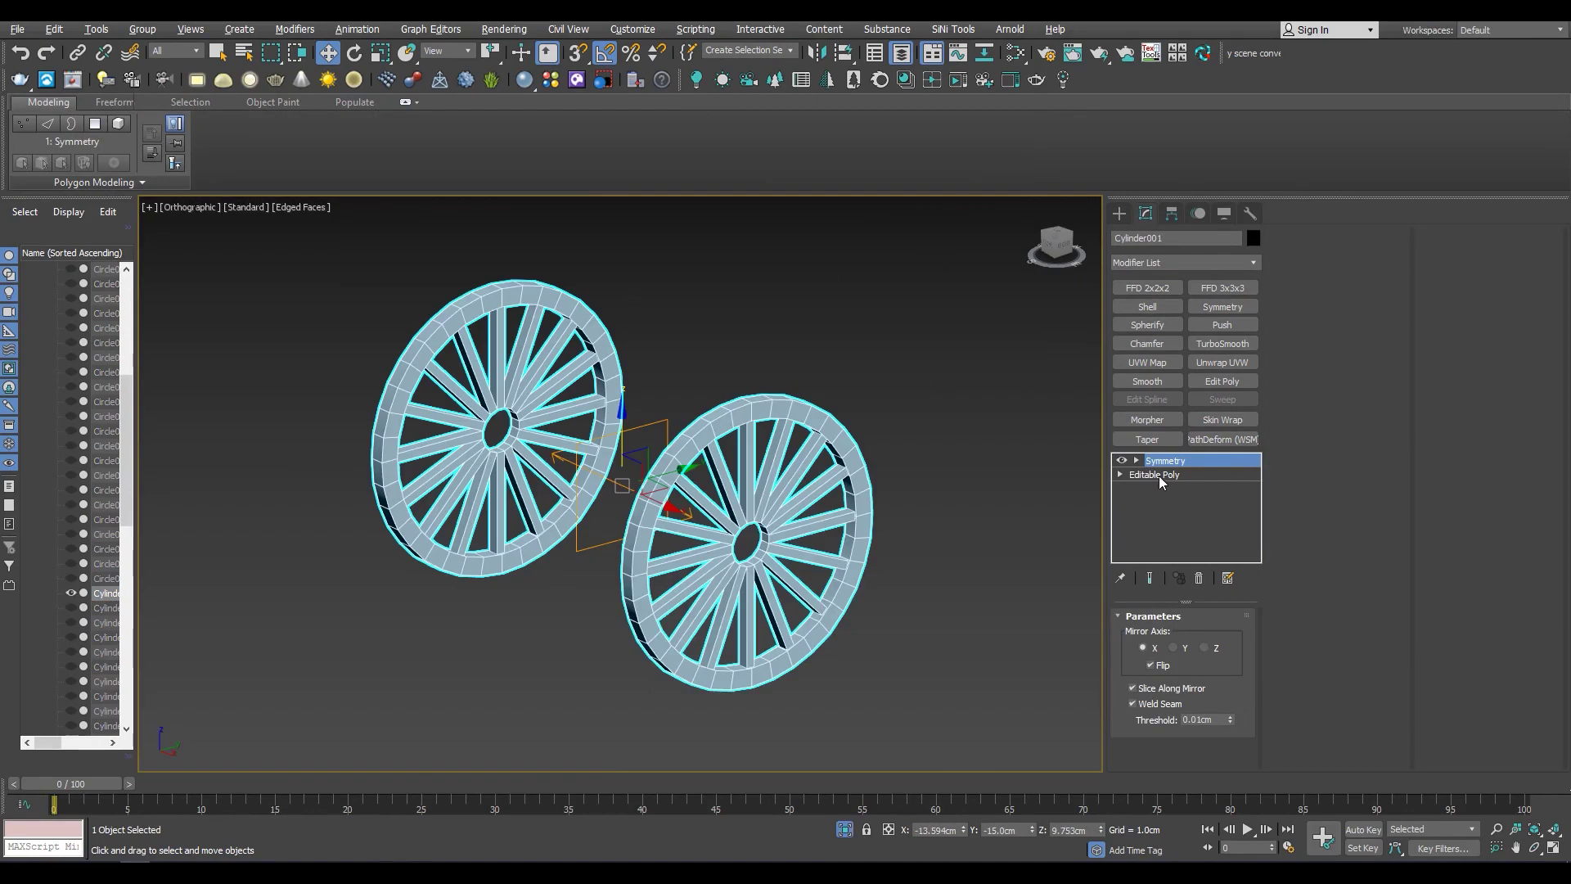
Select the wheel's spokes by inverting the rim element and detach them separately
left_click(1158, 474)
scroll(457, 463, "up", 5)
scroll(752, 544, "down", 5)
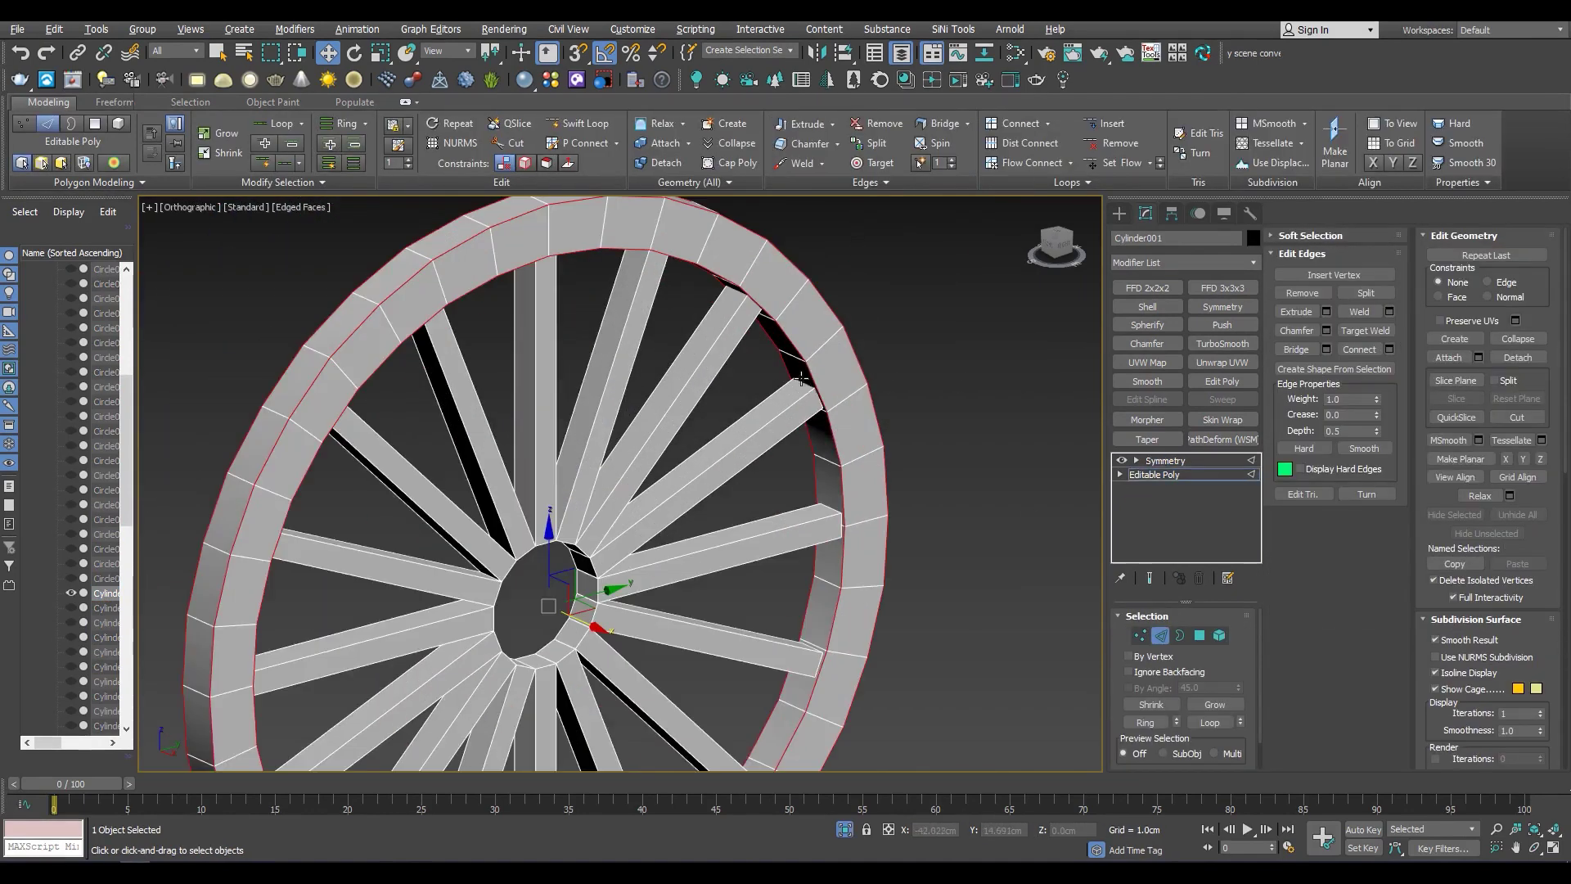
scroll(756, 381, "up", 4)
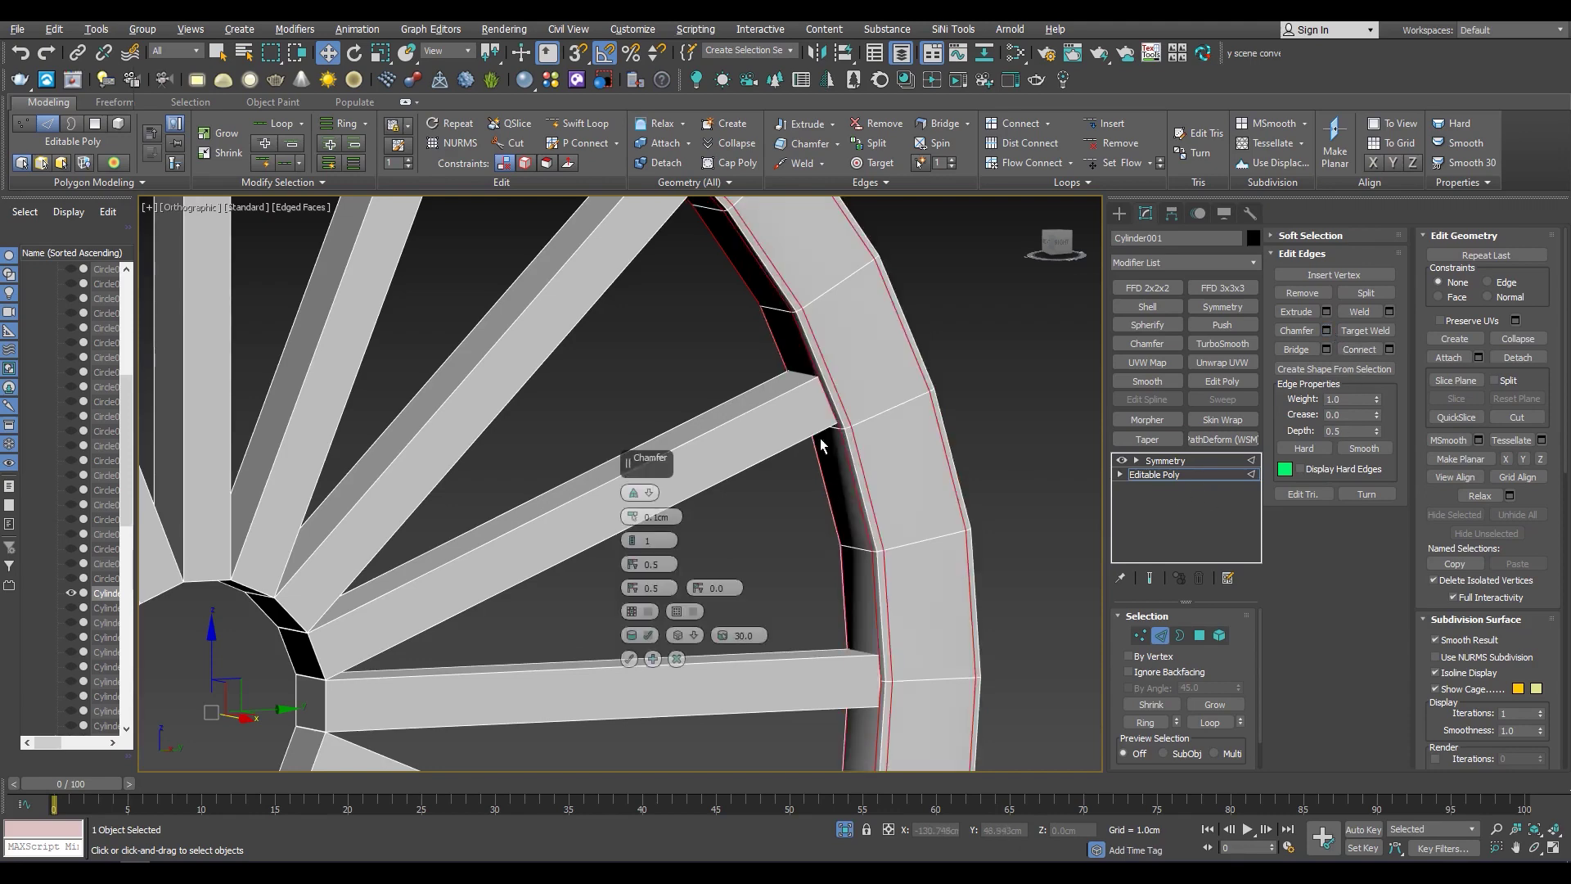
scroll(814, 444, "down", 2)
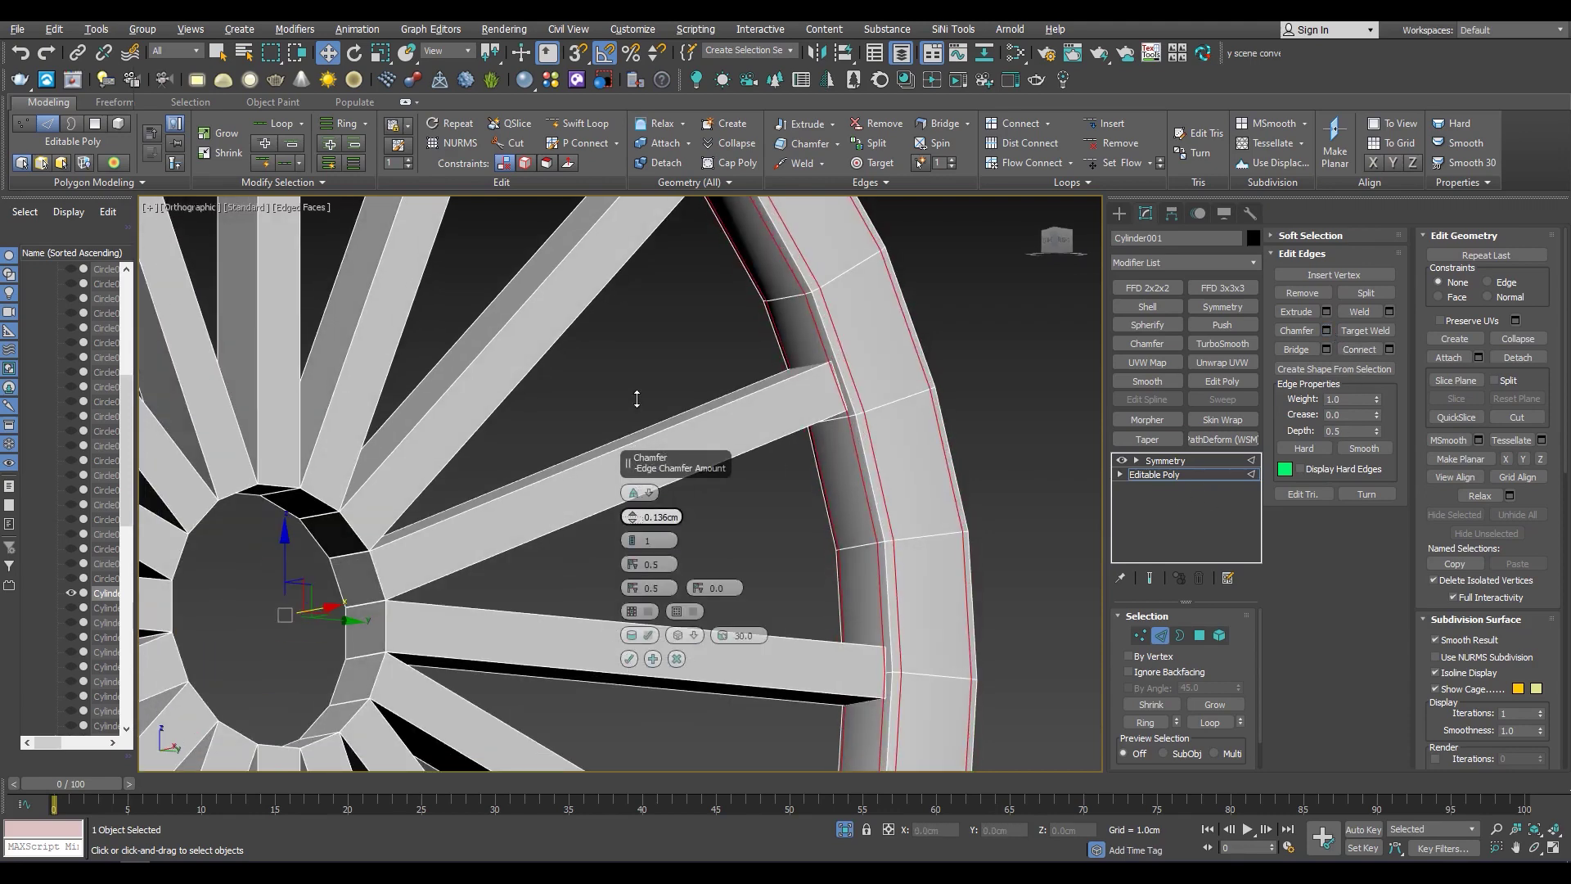
scroll(625, 563, "down", 5)
scroll(628, 528, "up", 3)
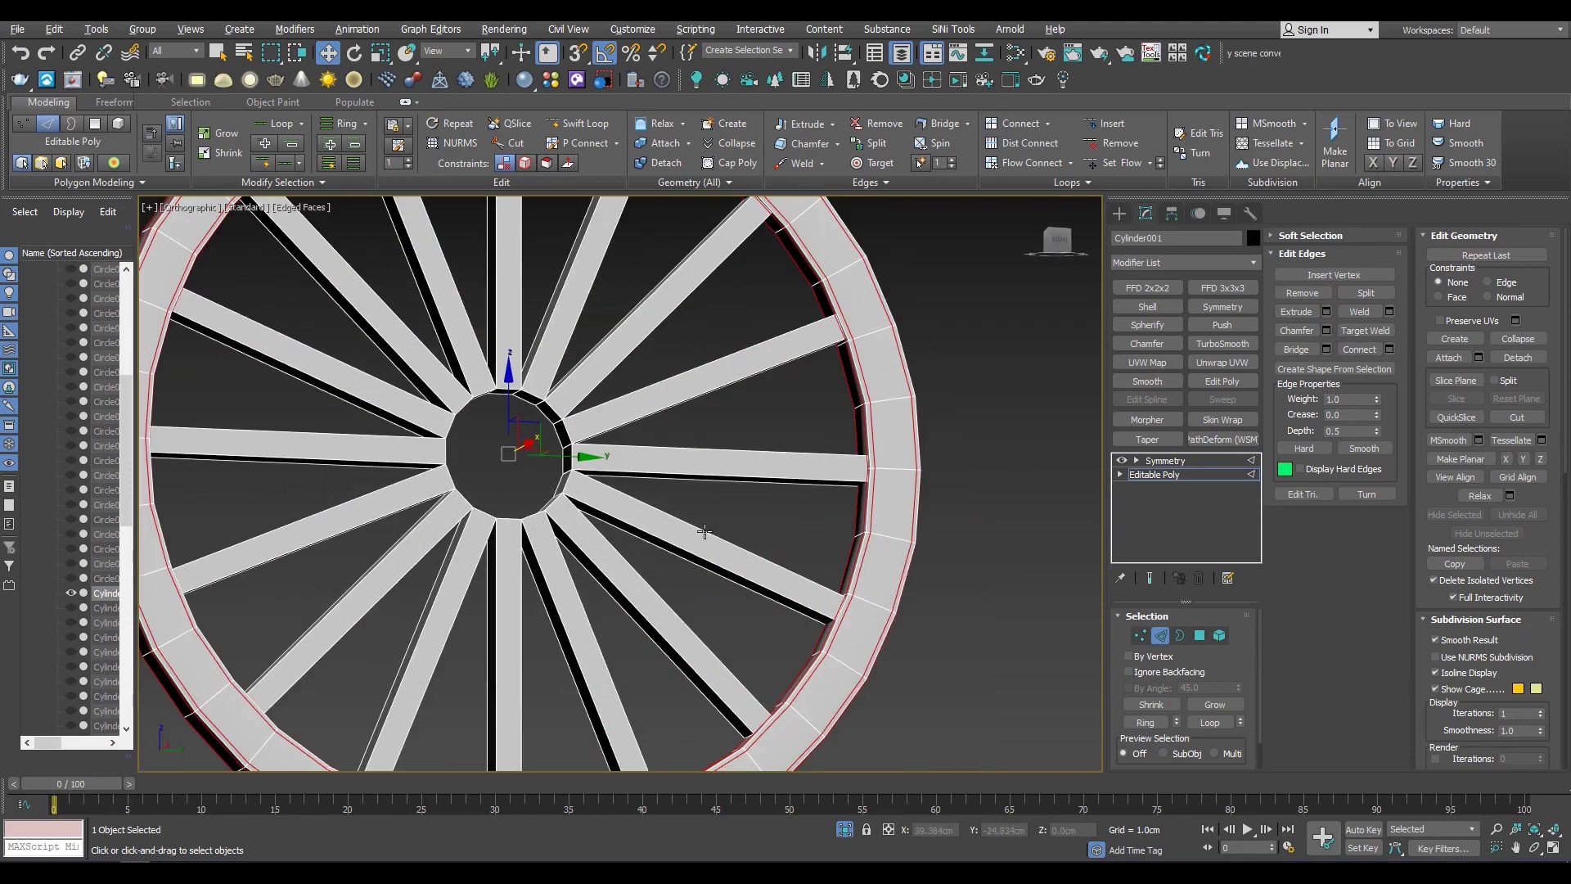
key("5")
left_click(821, 271)
scroll(820, 270, "down", 3)
key("ctrl+i")
key("alt+d")
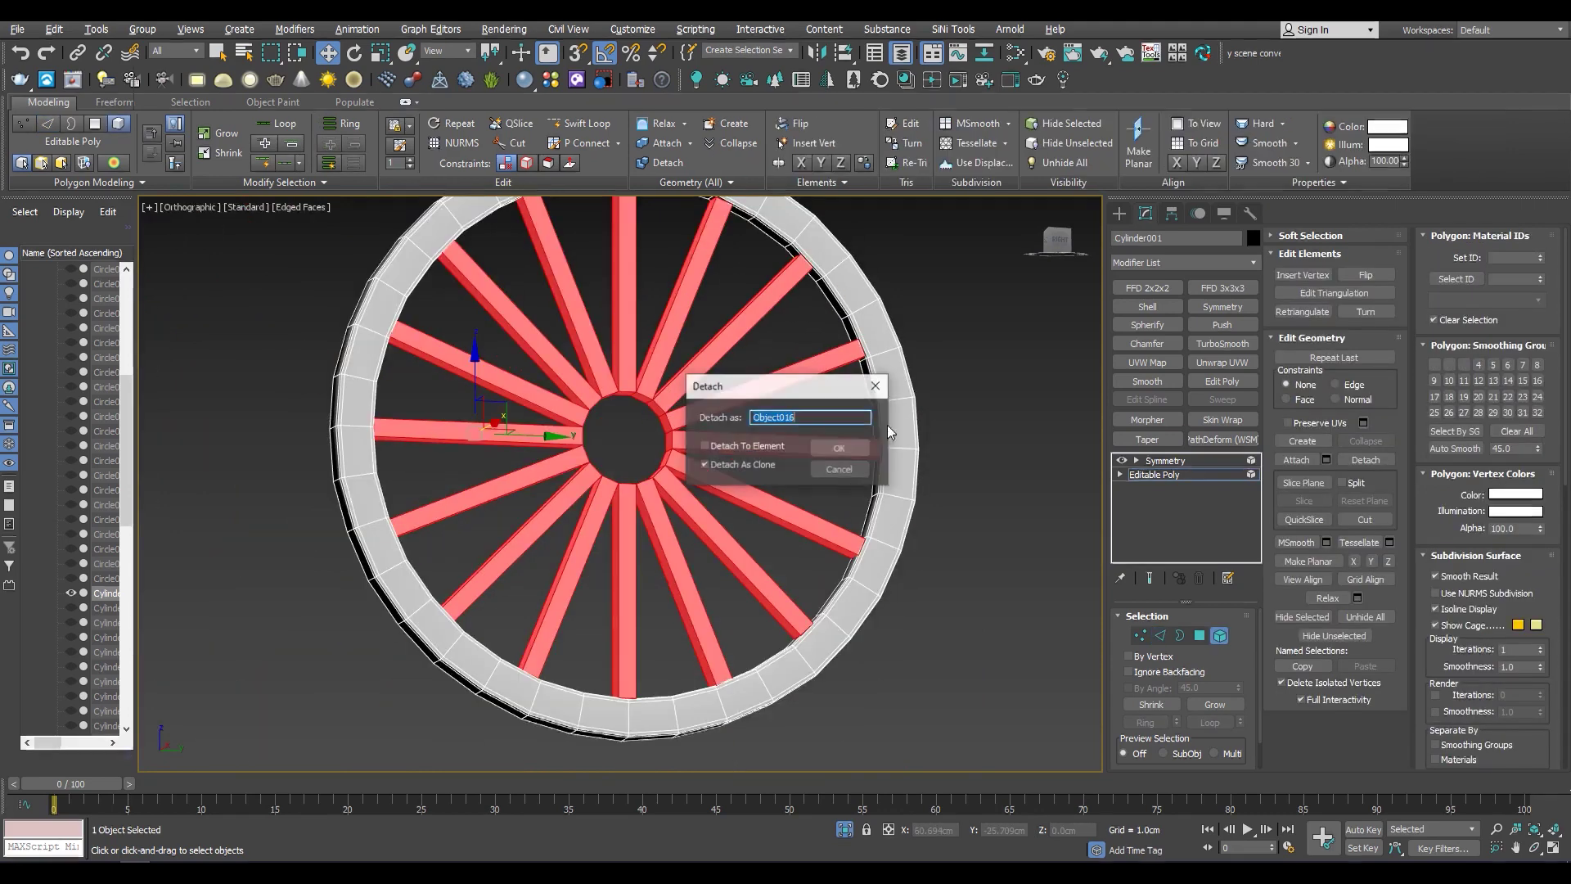
left_click(839, 450)
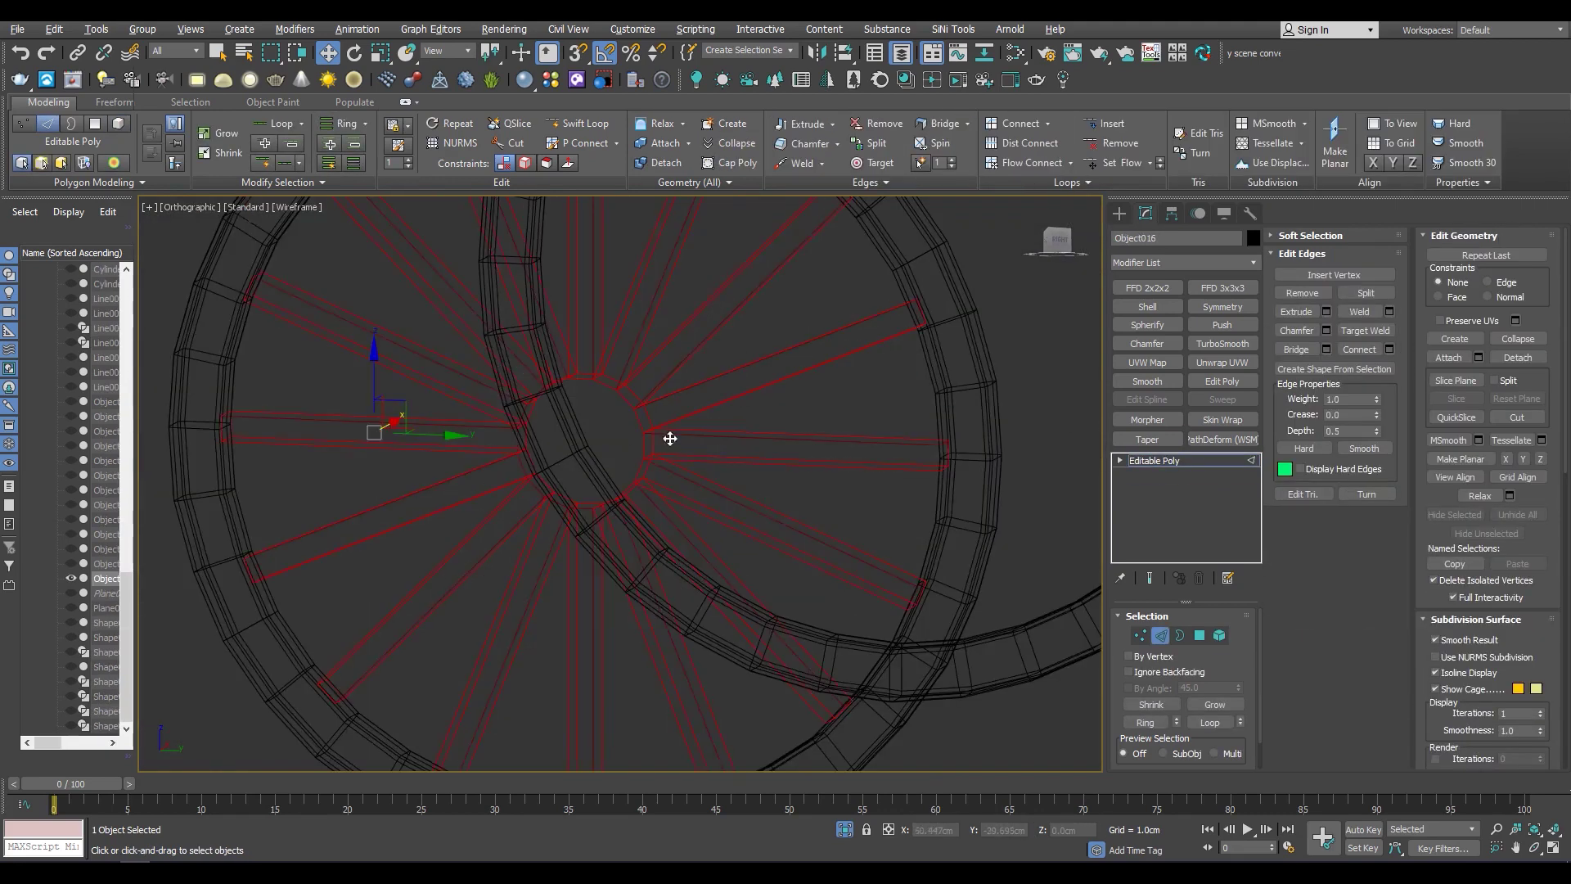
Chamfer the spoke edges at about 0.053cm
key("ctrl+shift+c")
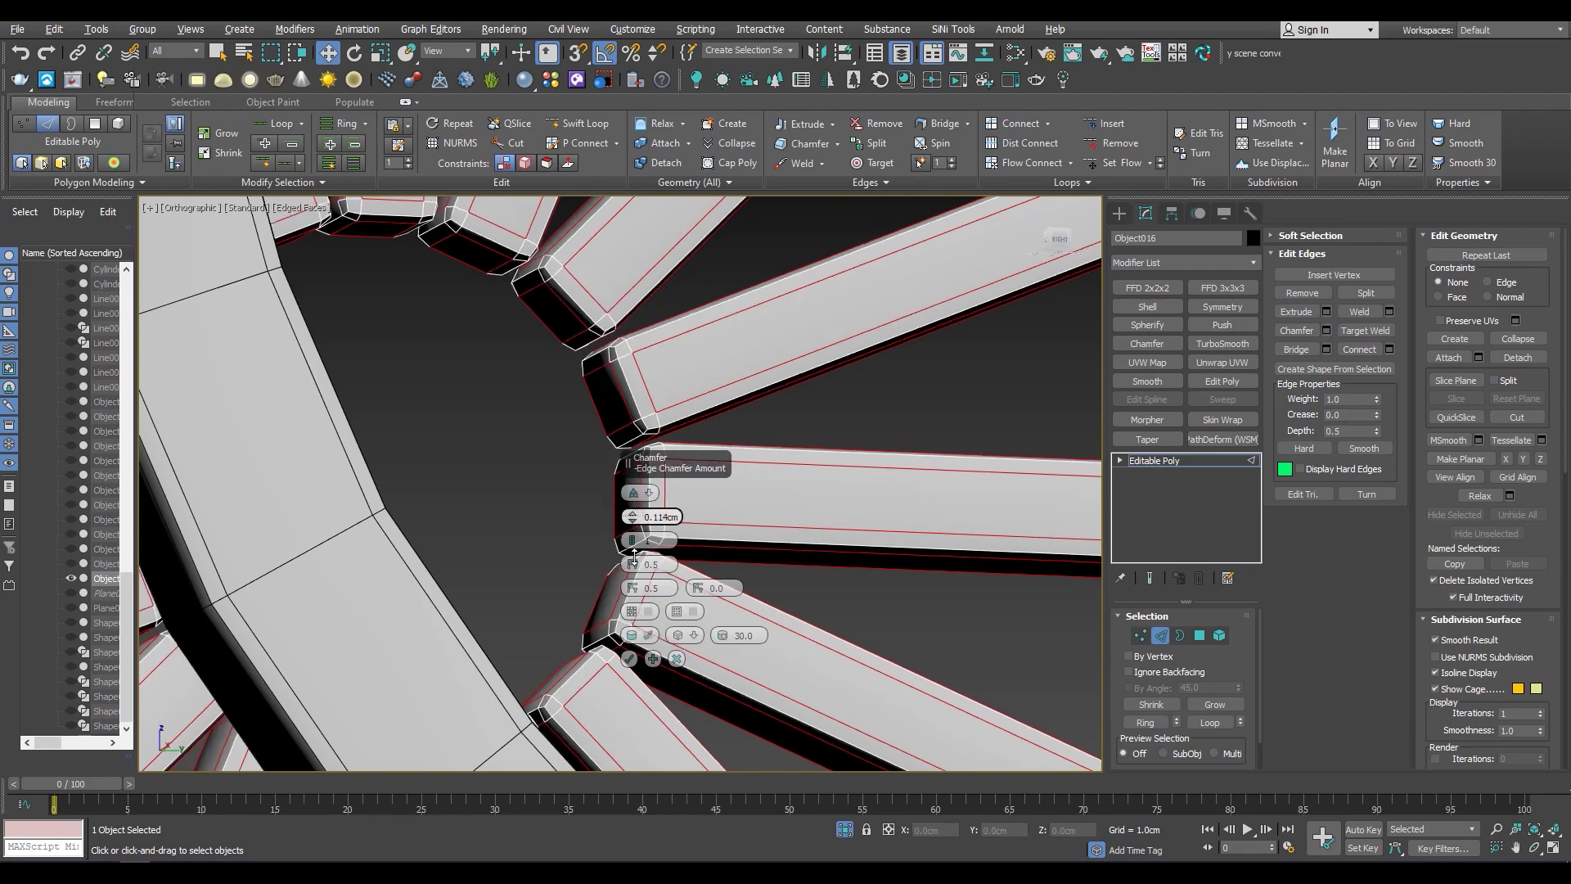
left_click_drag(647, 609, 647, 602)
scroll(582, 401, "up", 2)
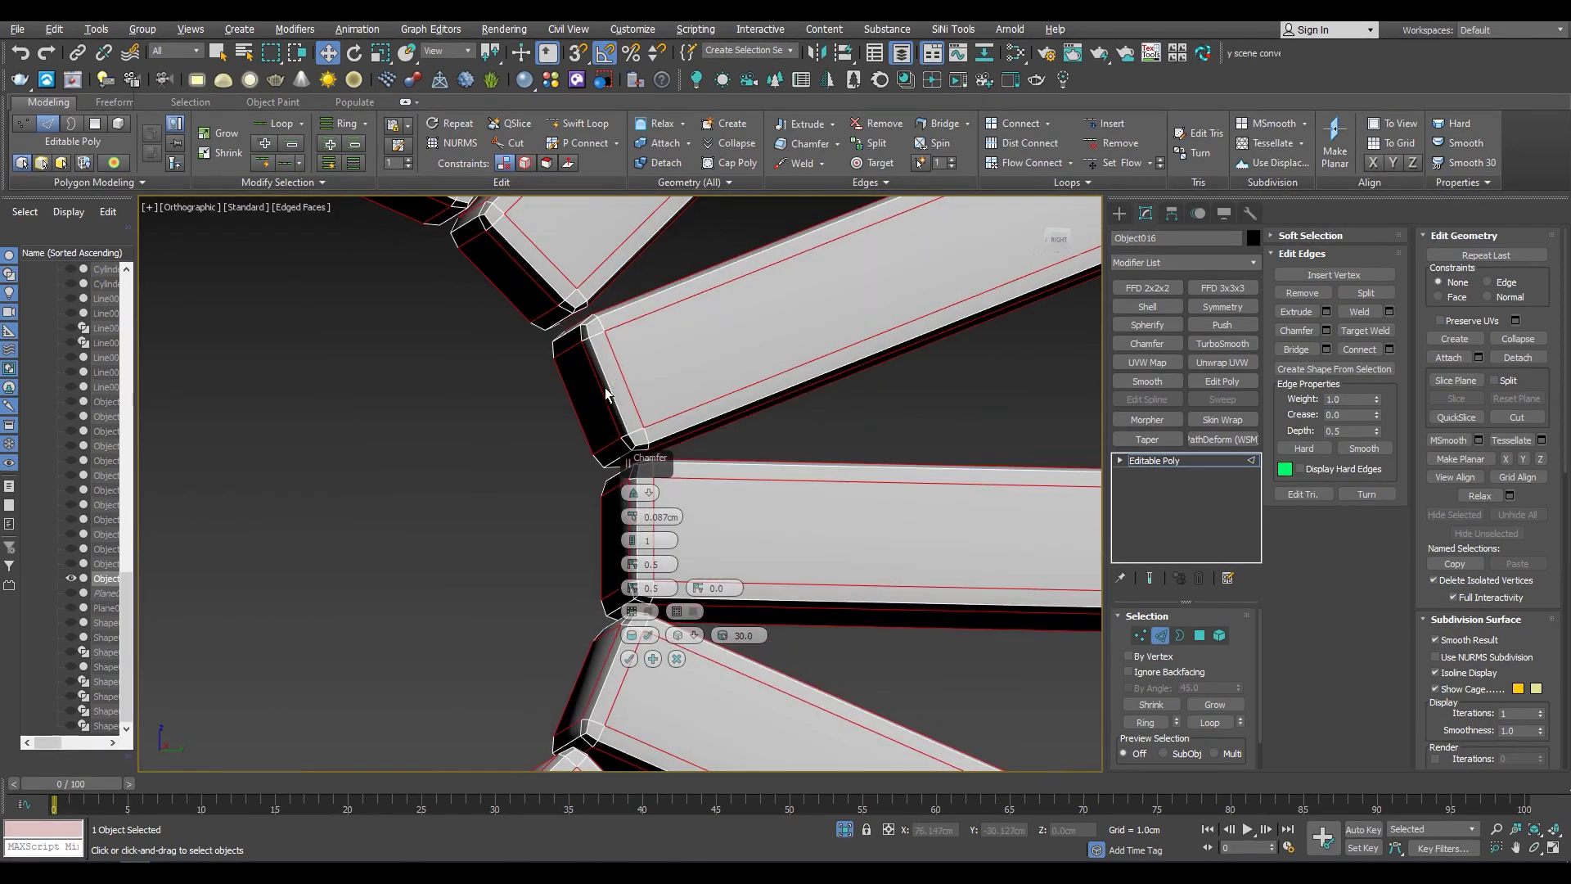
left_click_drag(636, 514, 634, 622)
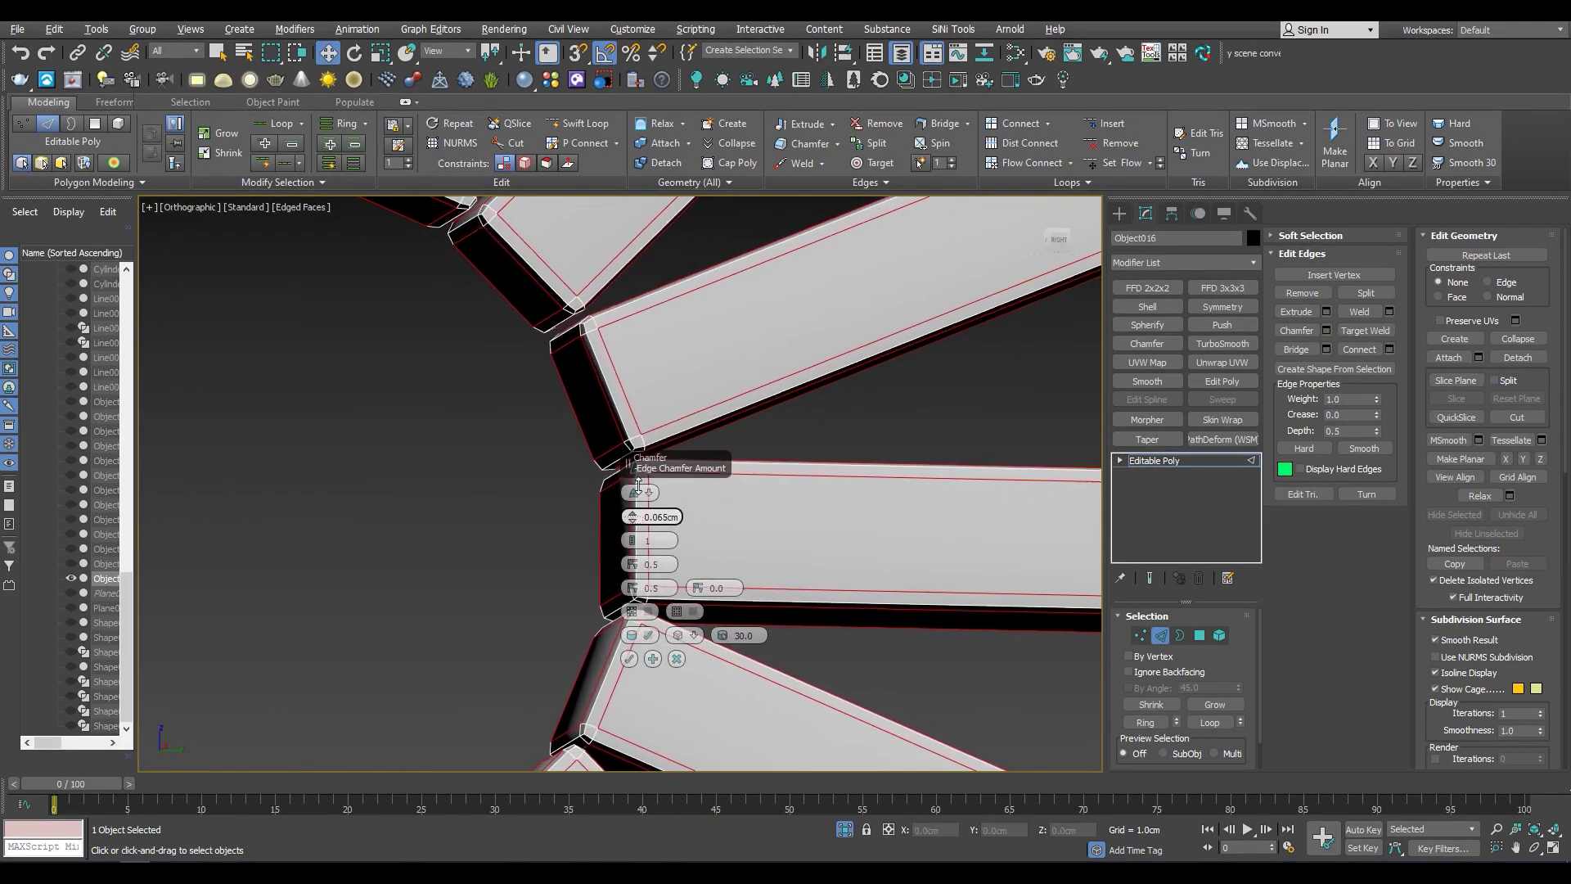
scroll(870, 449, "down", 5)
left_click(1154, 460)
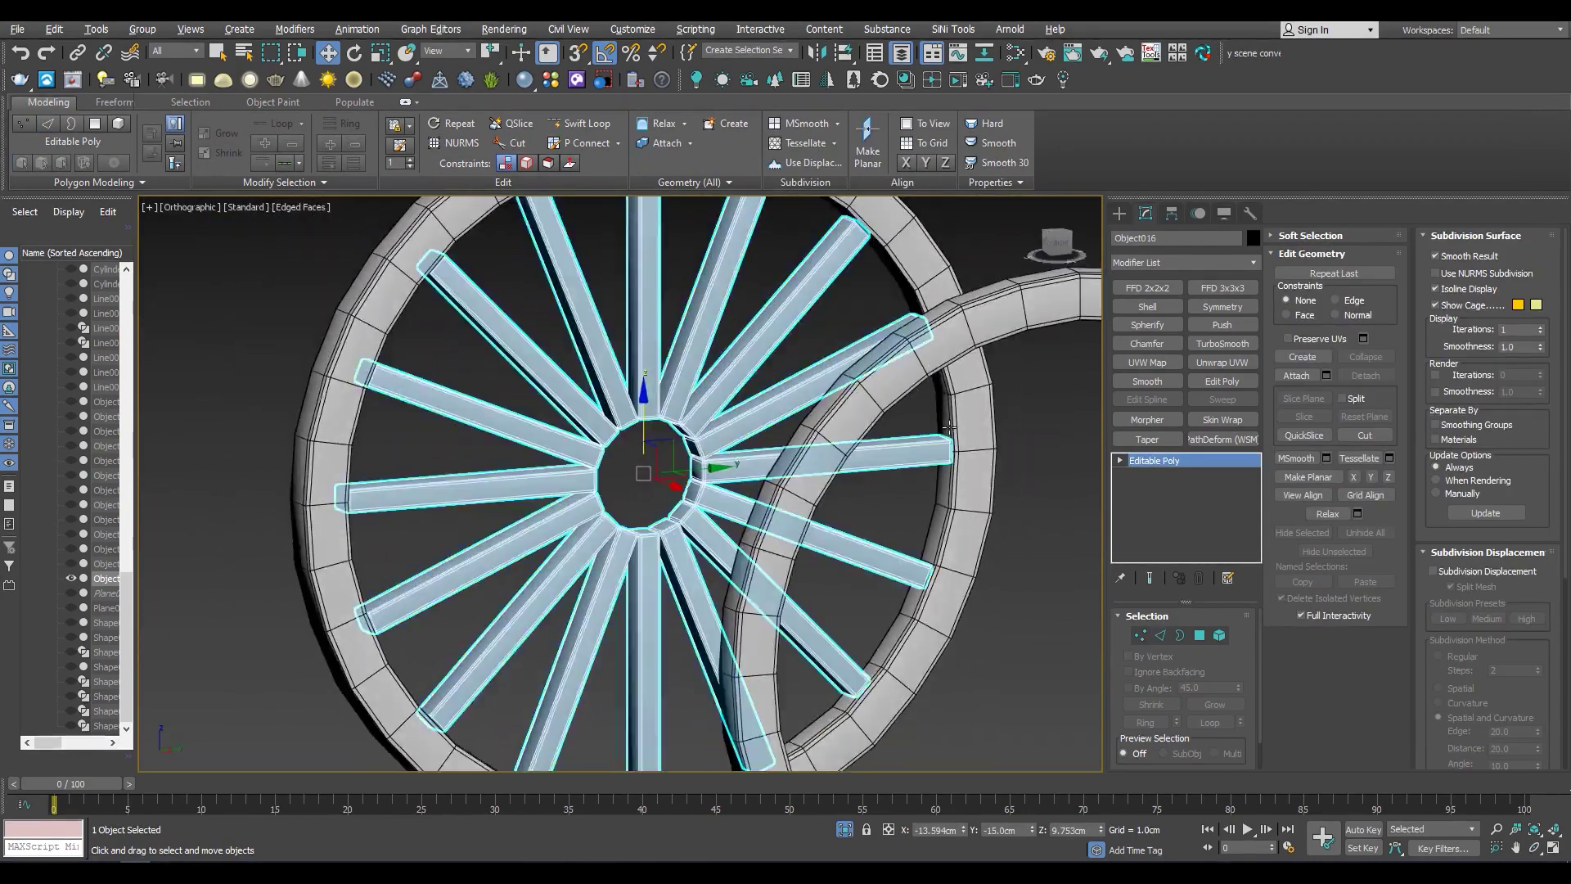
scroll(837, 517, "up", 5)
scroll(837, 518, "down", 2)
scroll(837, 517, "down", 3)
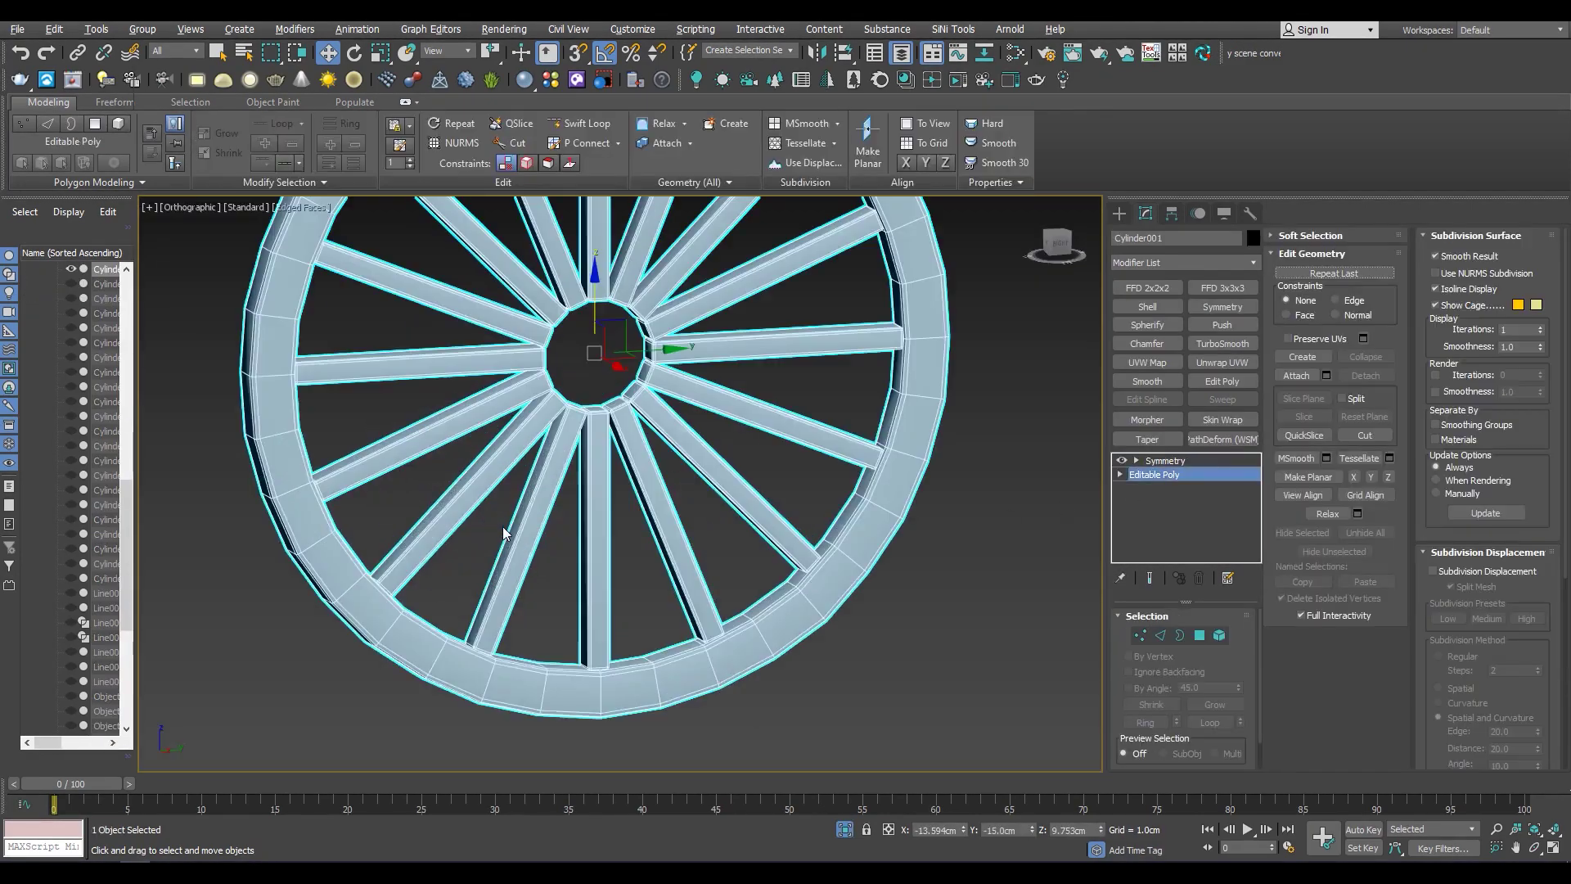
Connect the selected spoke edges to add a crosswise loop on every spoke
key("2")
left_click(505, 532)
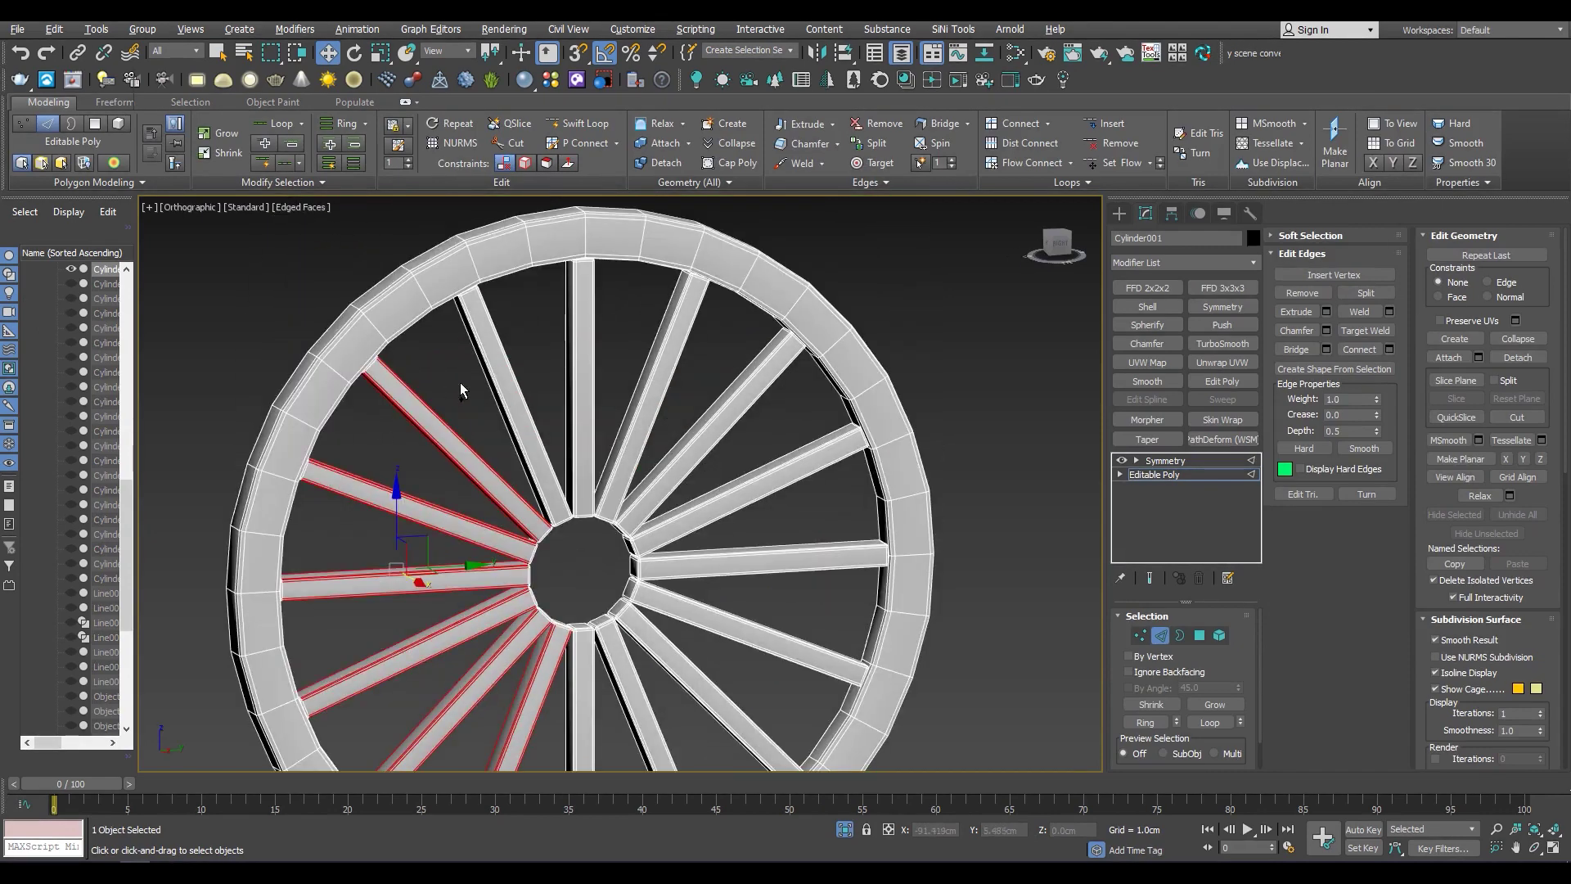
middle_click_drag(783, 520, 768, 563)
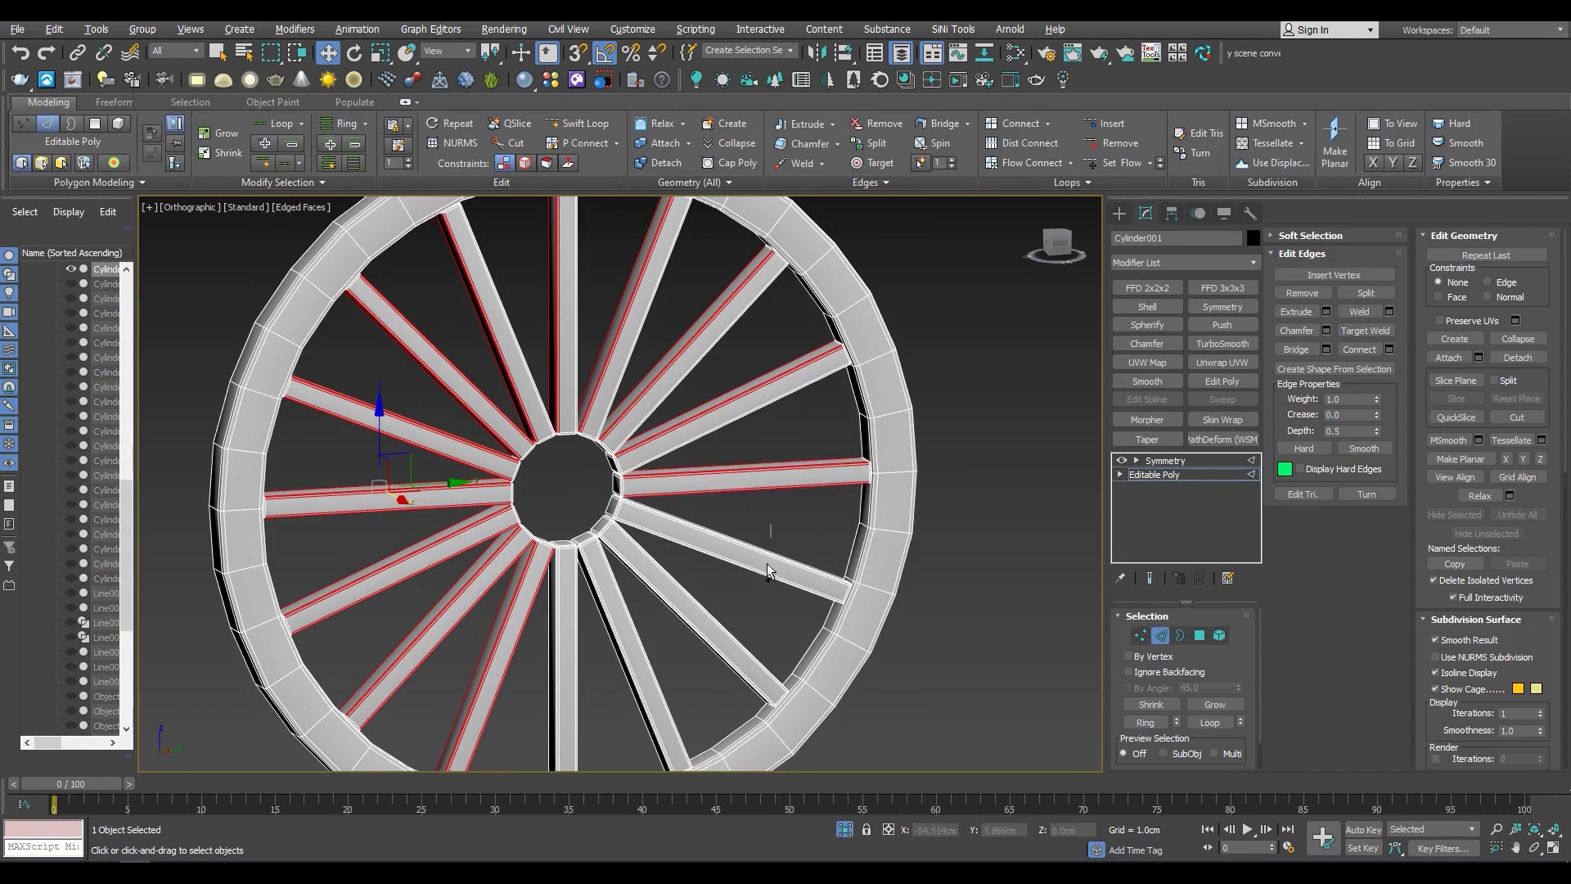
left_click(1389, 348)
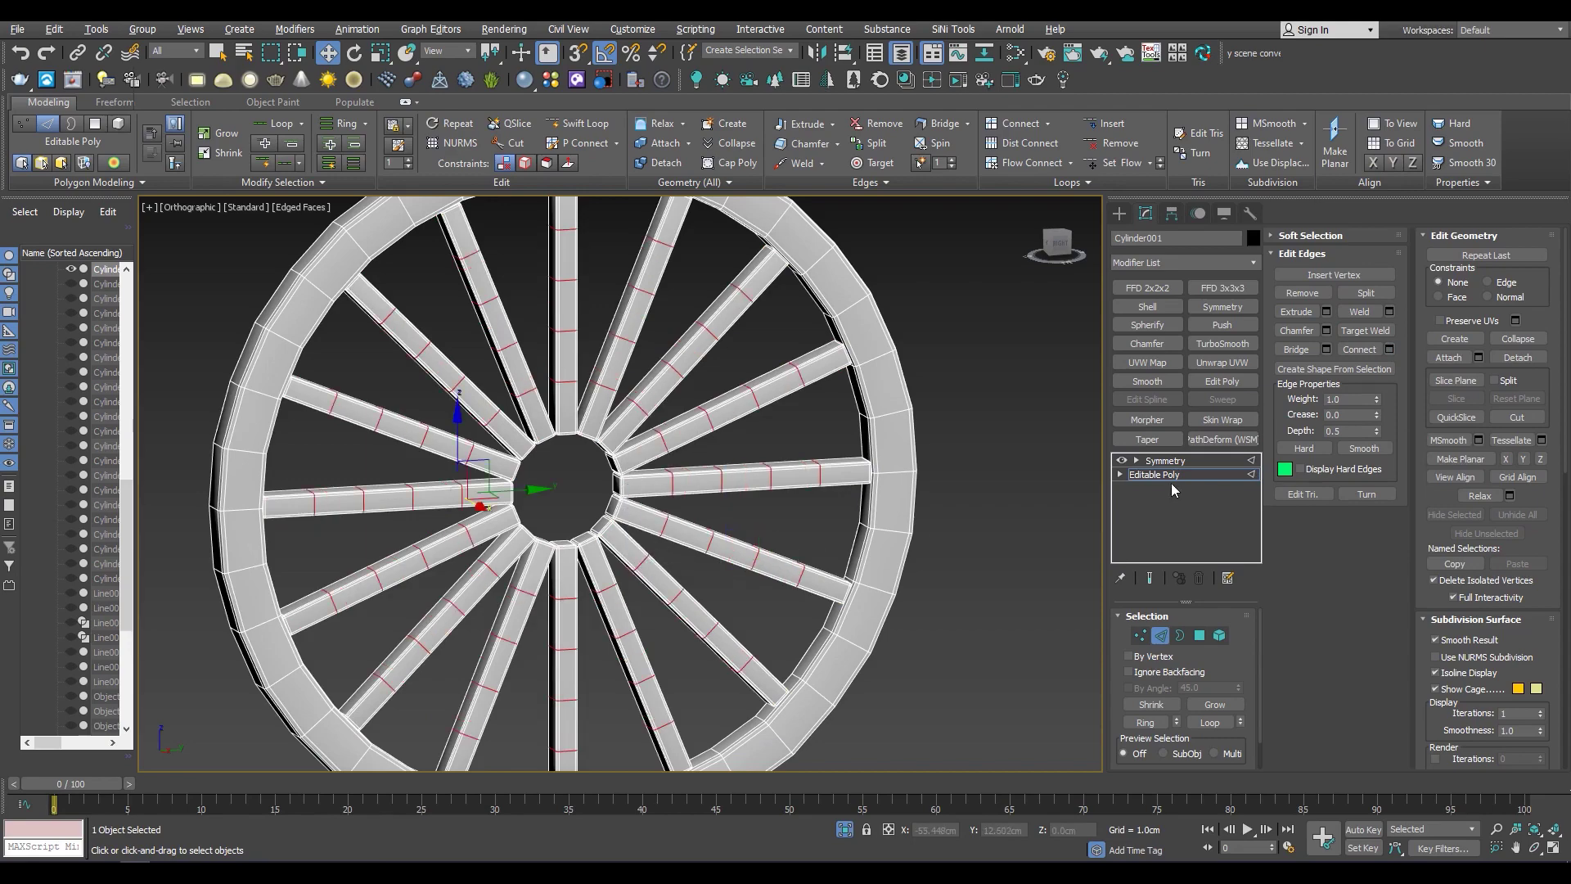
left_click(1165, 460)
scroll(802, 469, "down", 5)
left_click(106, 284)
Frame the bent tube Cylinder007 and select its end-cap polygon
key("z")
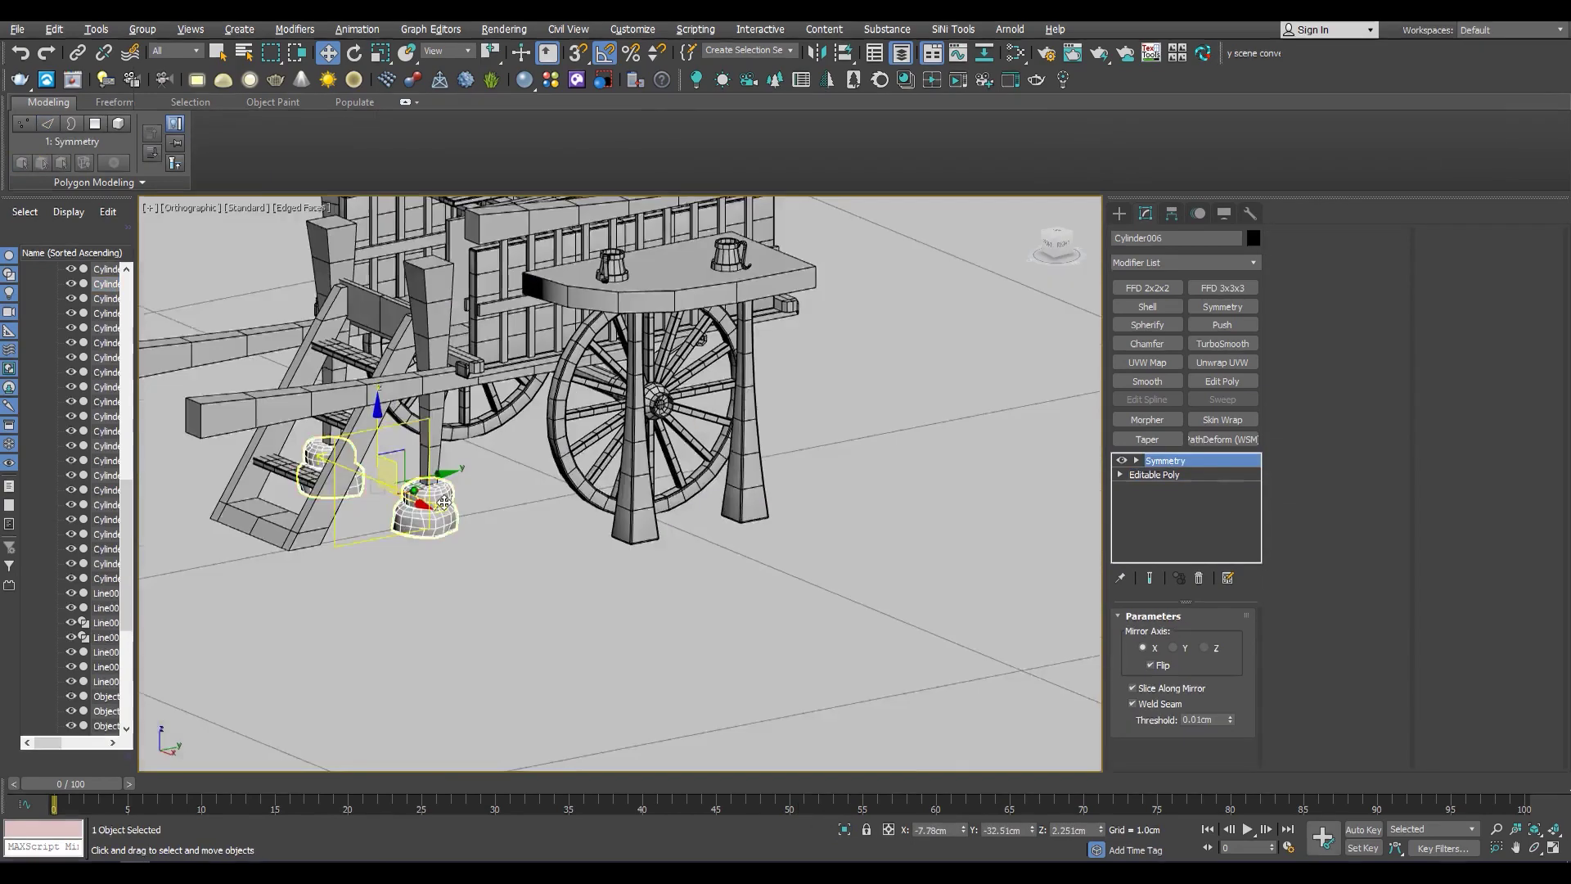
left_click(110, 299)
key("z")
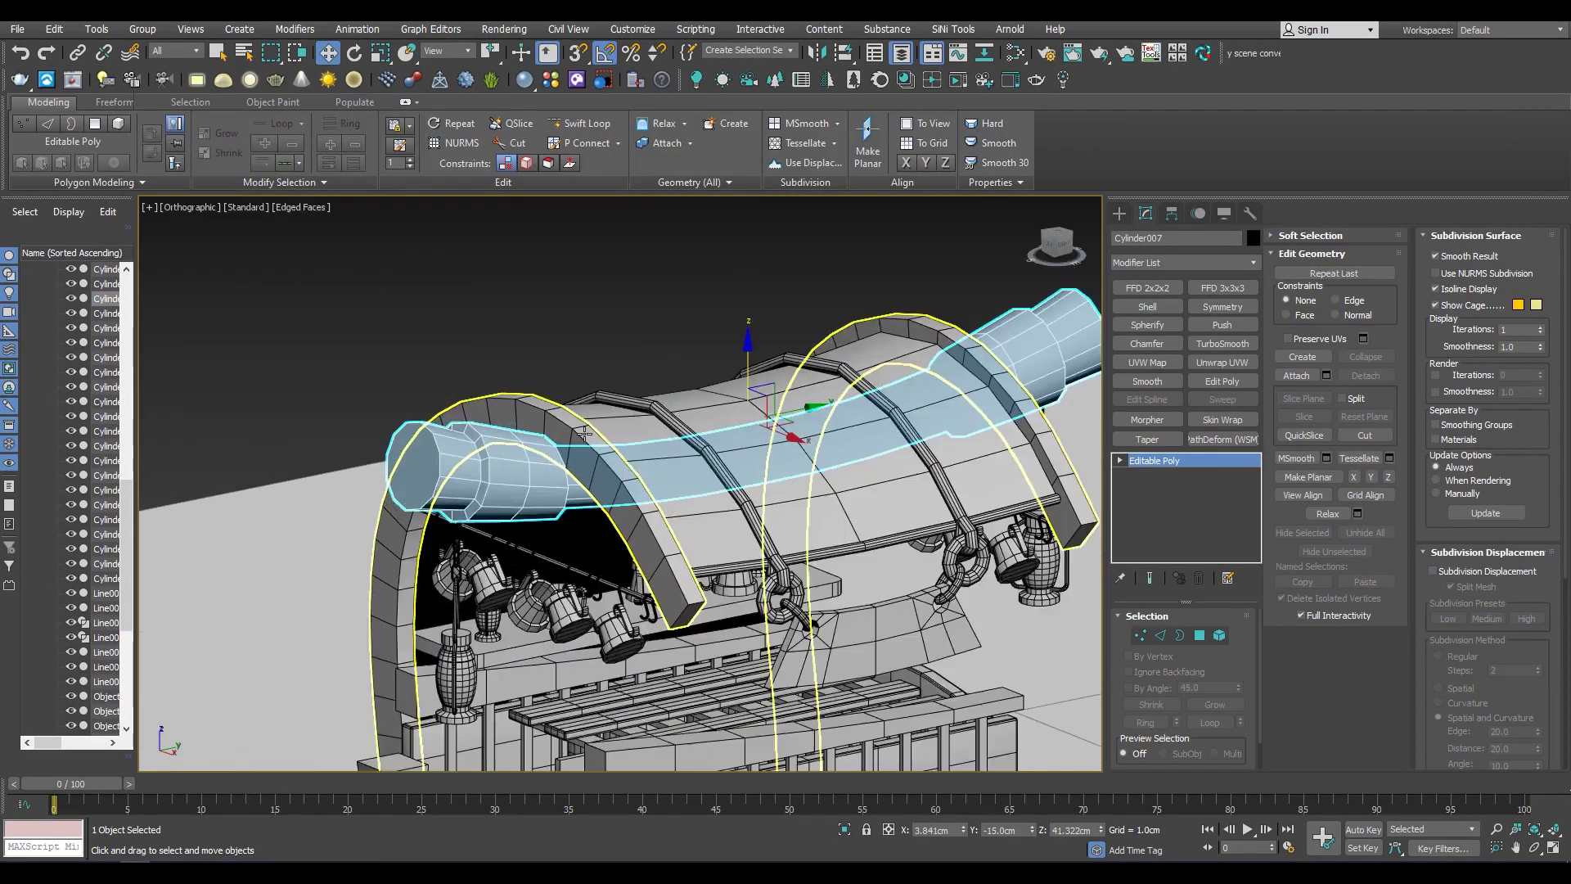
key("4")
left_click(369, 474)
scroll(369, 474, "down", 3)
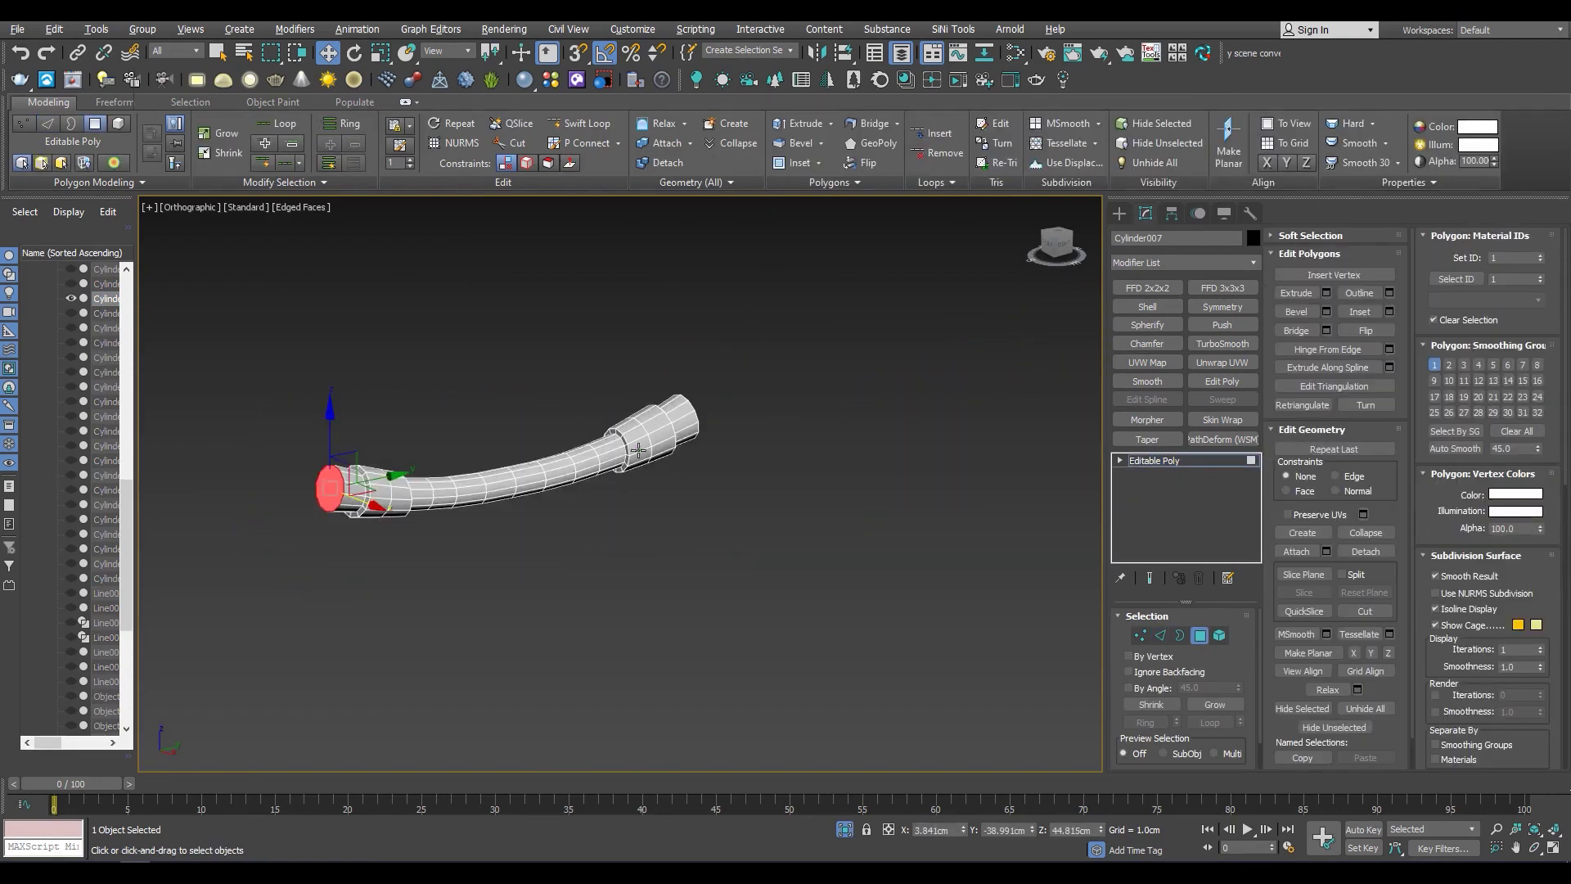
middle_click_drag(369, 475, 887, 533, "alt")
Chamfer the tube's collar edge rings into double edges
key("2")
scroll(652, 444, "up", 2)
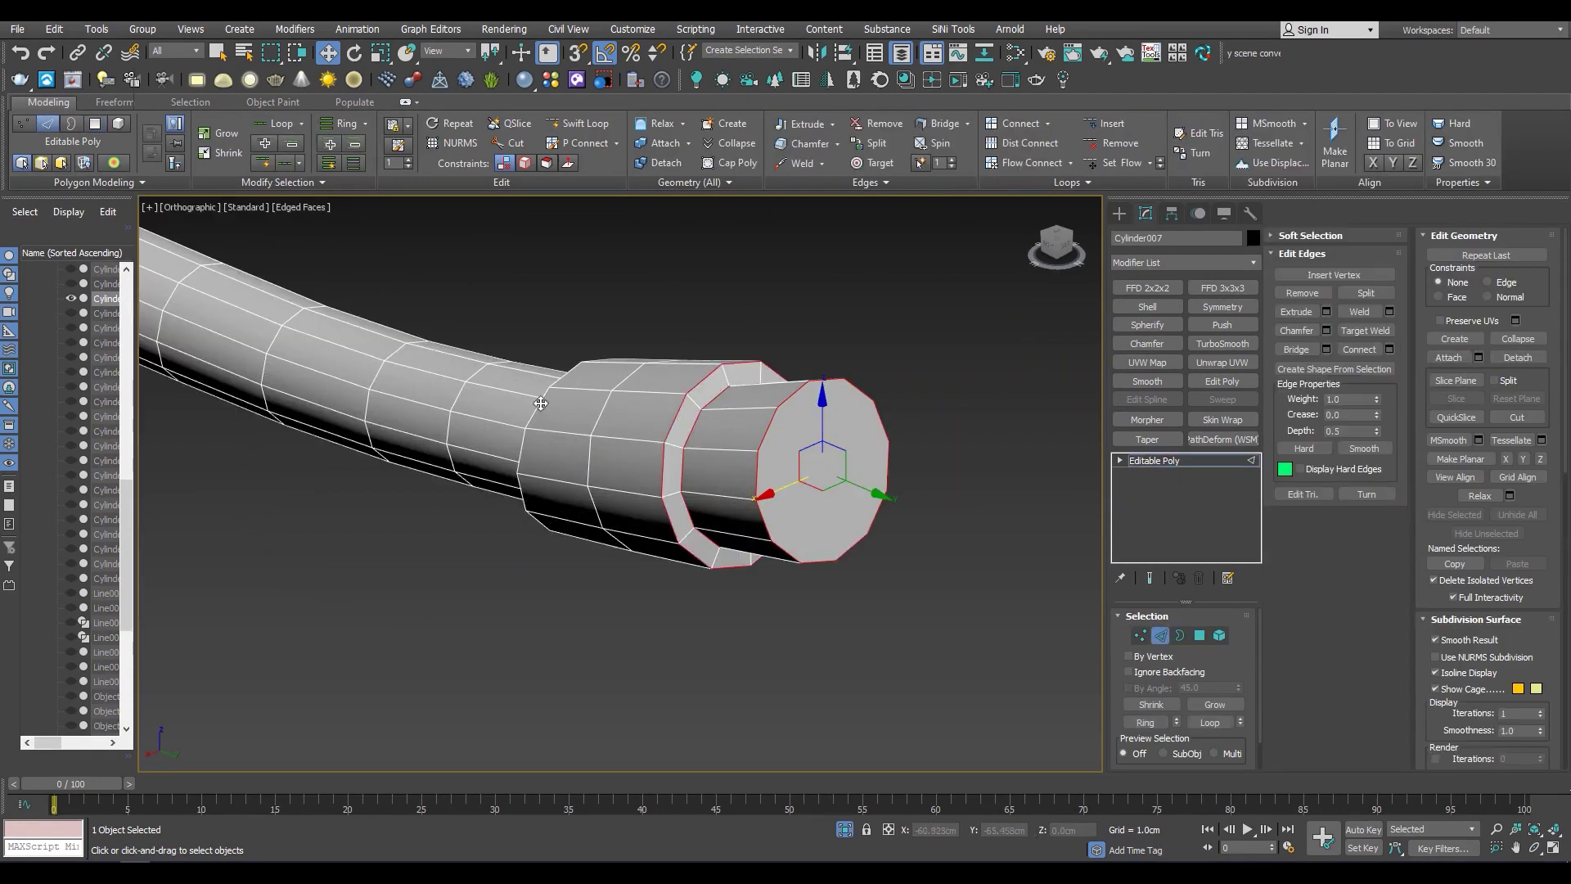
middle_click_drag(541, 401, 684, 403, "alt")
scroll(684, 403, "down", 2)
scroll(456, 477, "up", 4)
scroll(514, 485, "up", 2)
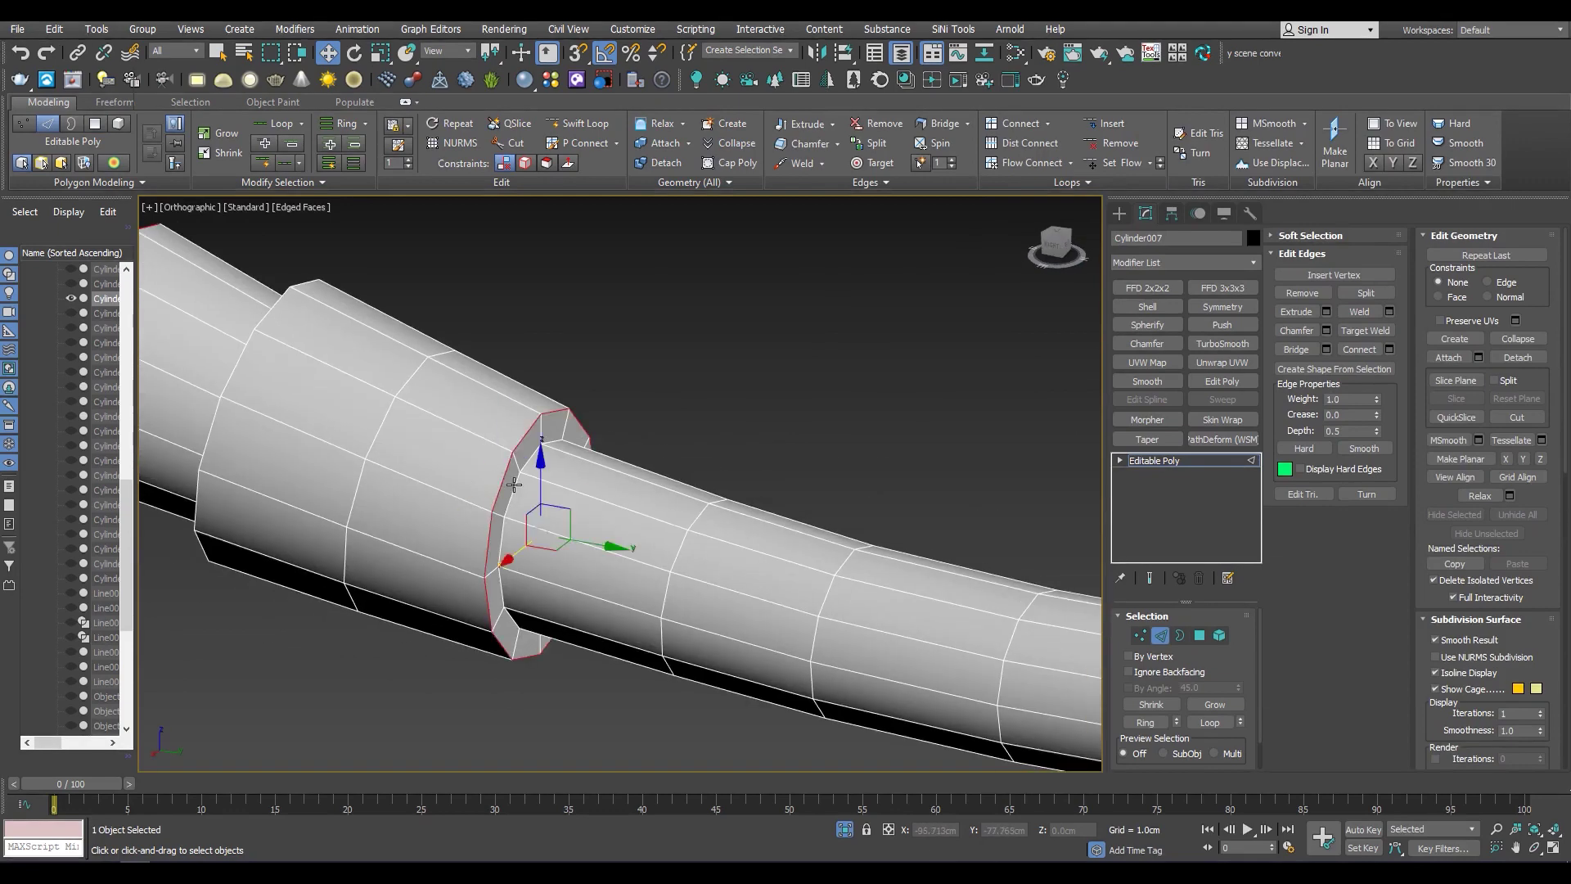
middle_click_drag(514, 484, 561, 498, "alt")
scroll(562, 497, "down", 3)
scroll(753, 467, "up", 3)
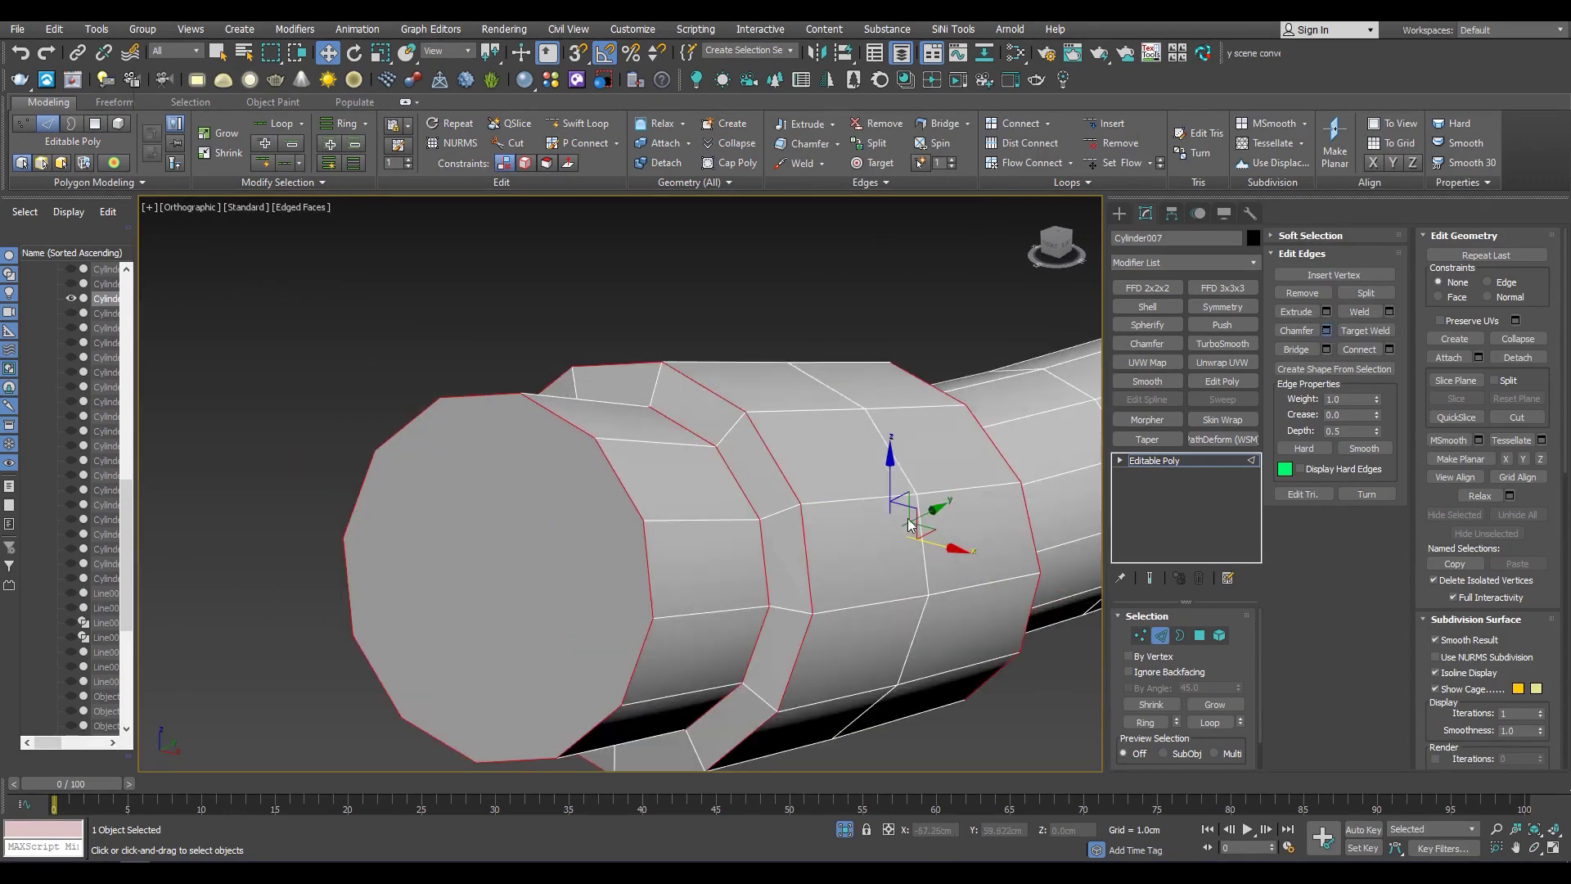
scroll(817, 491, "up", 2)
key("ctrl+shift+c")
left_click(630, 662)
scroll(480, 540, "down", 3)
Delete the tube's end-cap polygon
key("4")
left_click(437, 560)
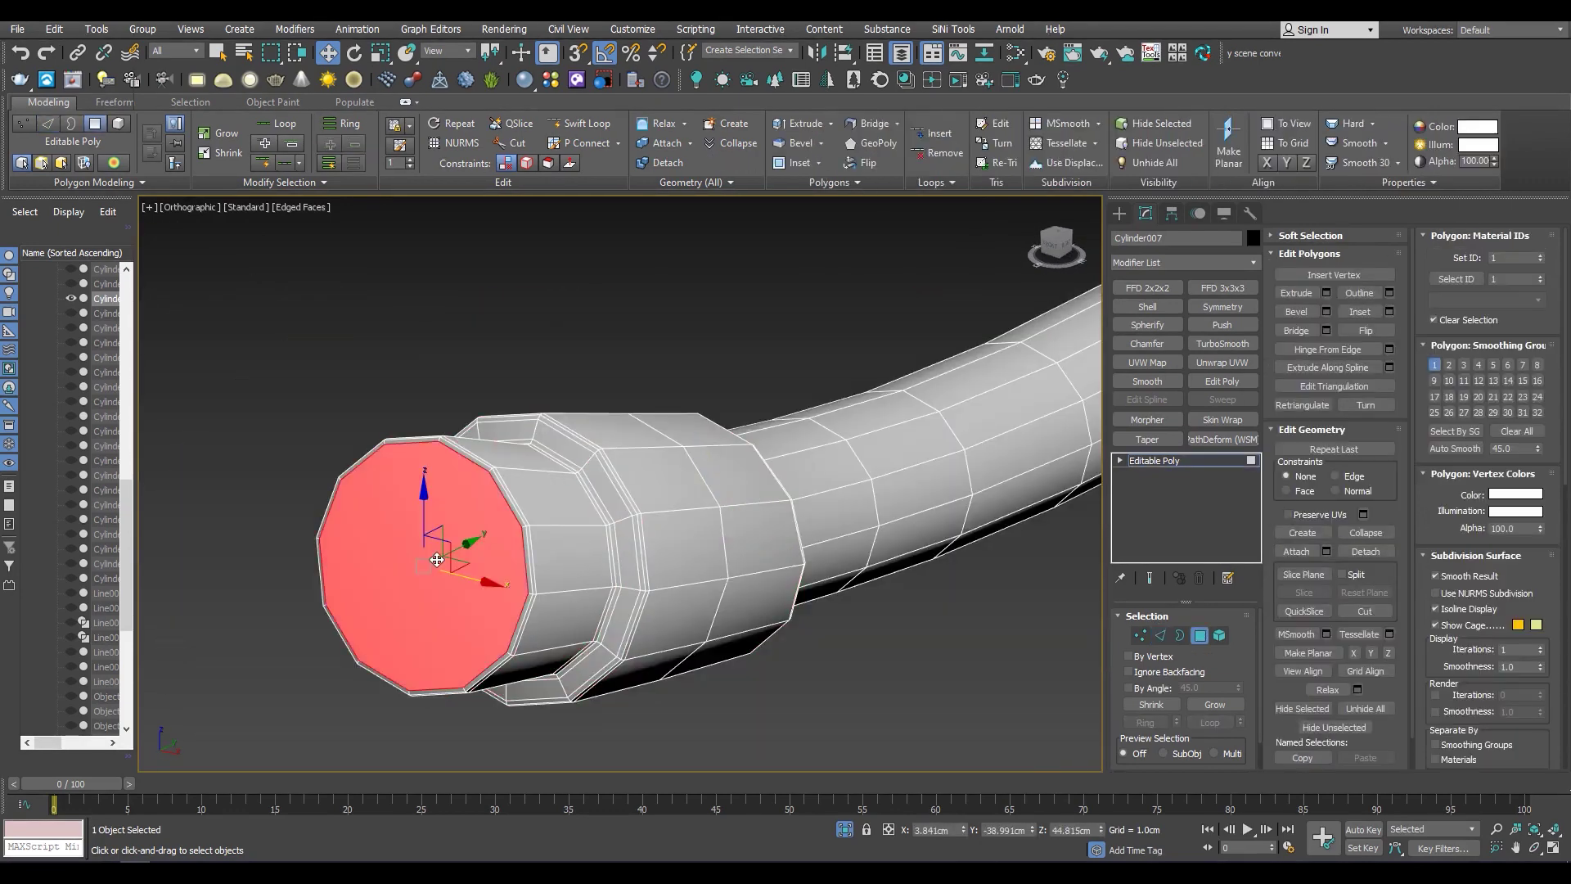
middle_click_drag(446, 553, 458, 458, "alt")
key("Delete")
key("3")
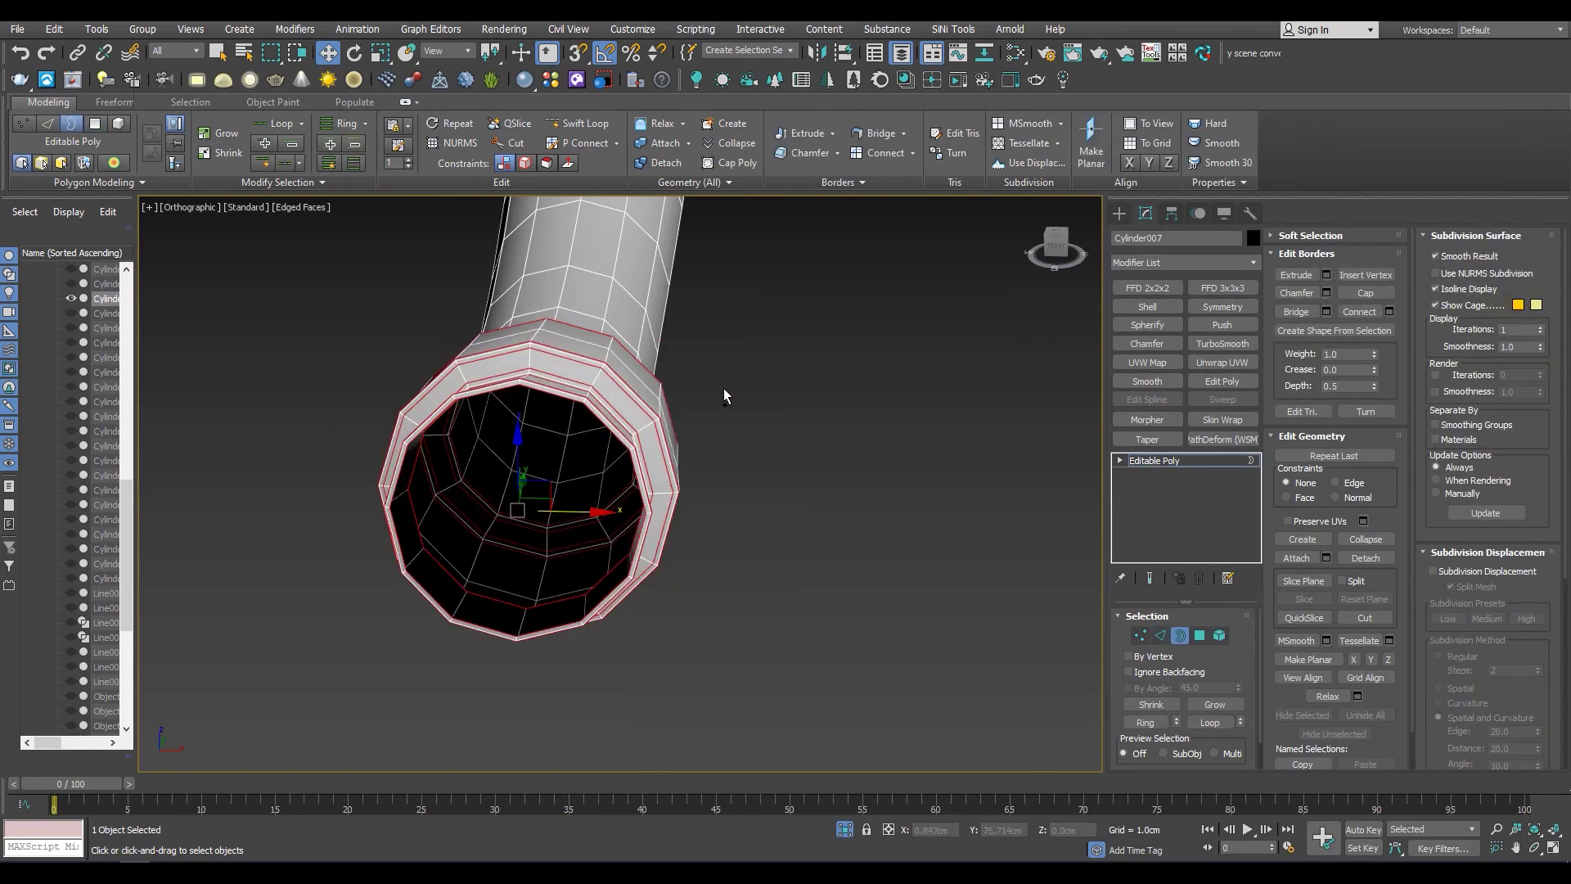
left_click(1161, 635)
Delete the remaining end-cap polygon to leave the tube open and hollow
middle_click_drag(540, 491, 495, 420, "alt")
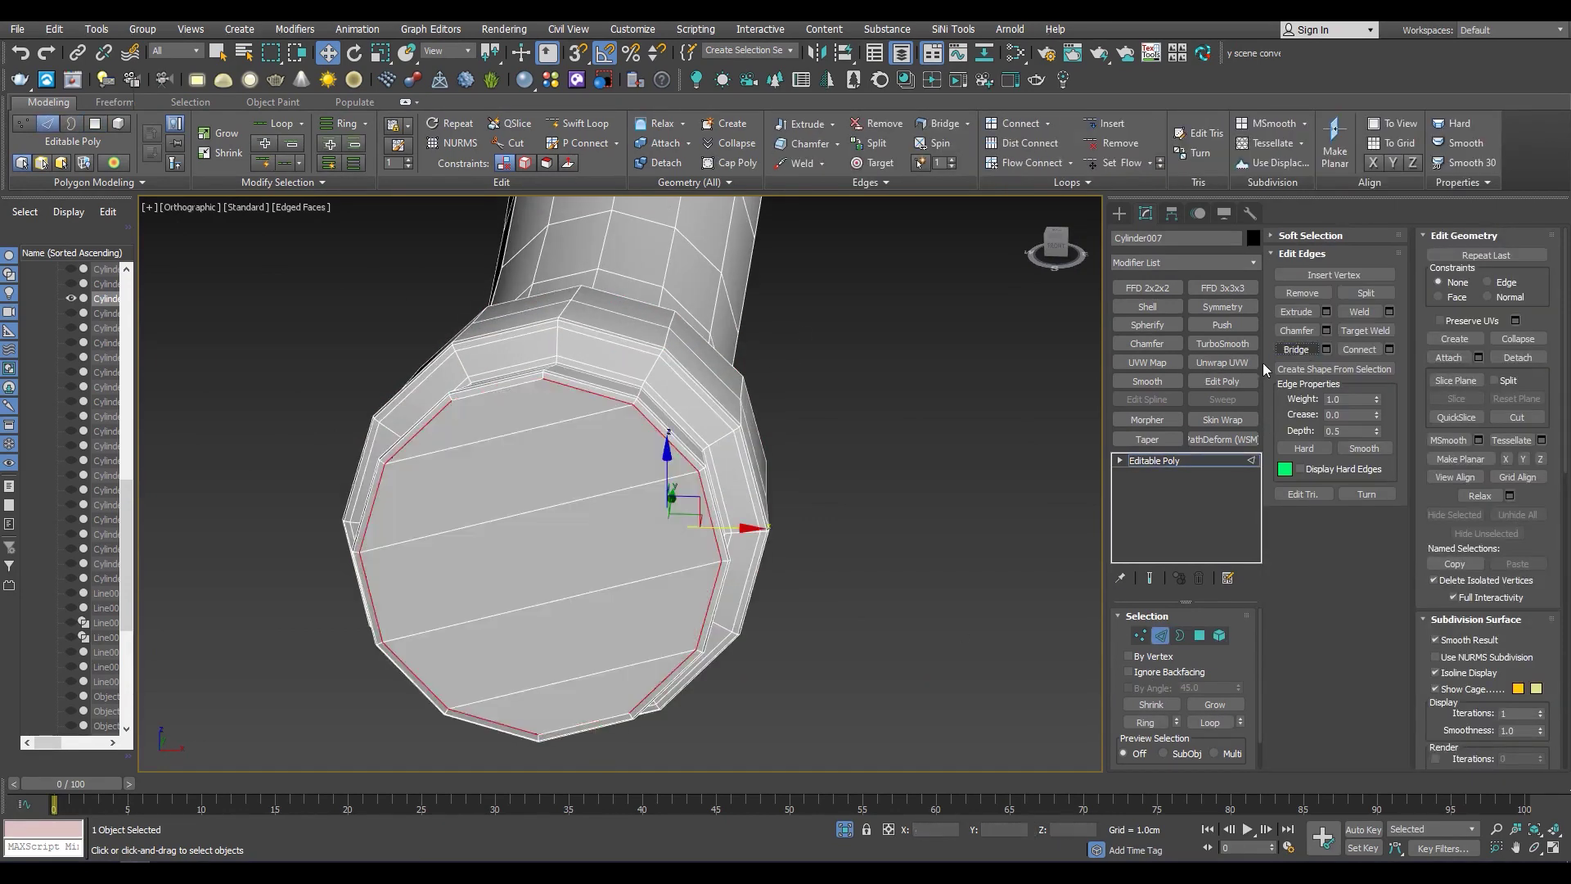
scroll(495, 420, "down", 3)
scroll(495, 420, "up", 5)
key("4")
left_click(676, 454)
key("Delete")
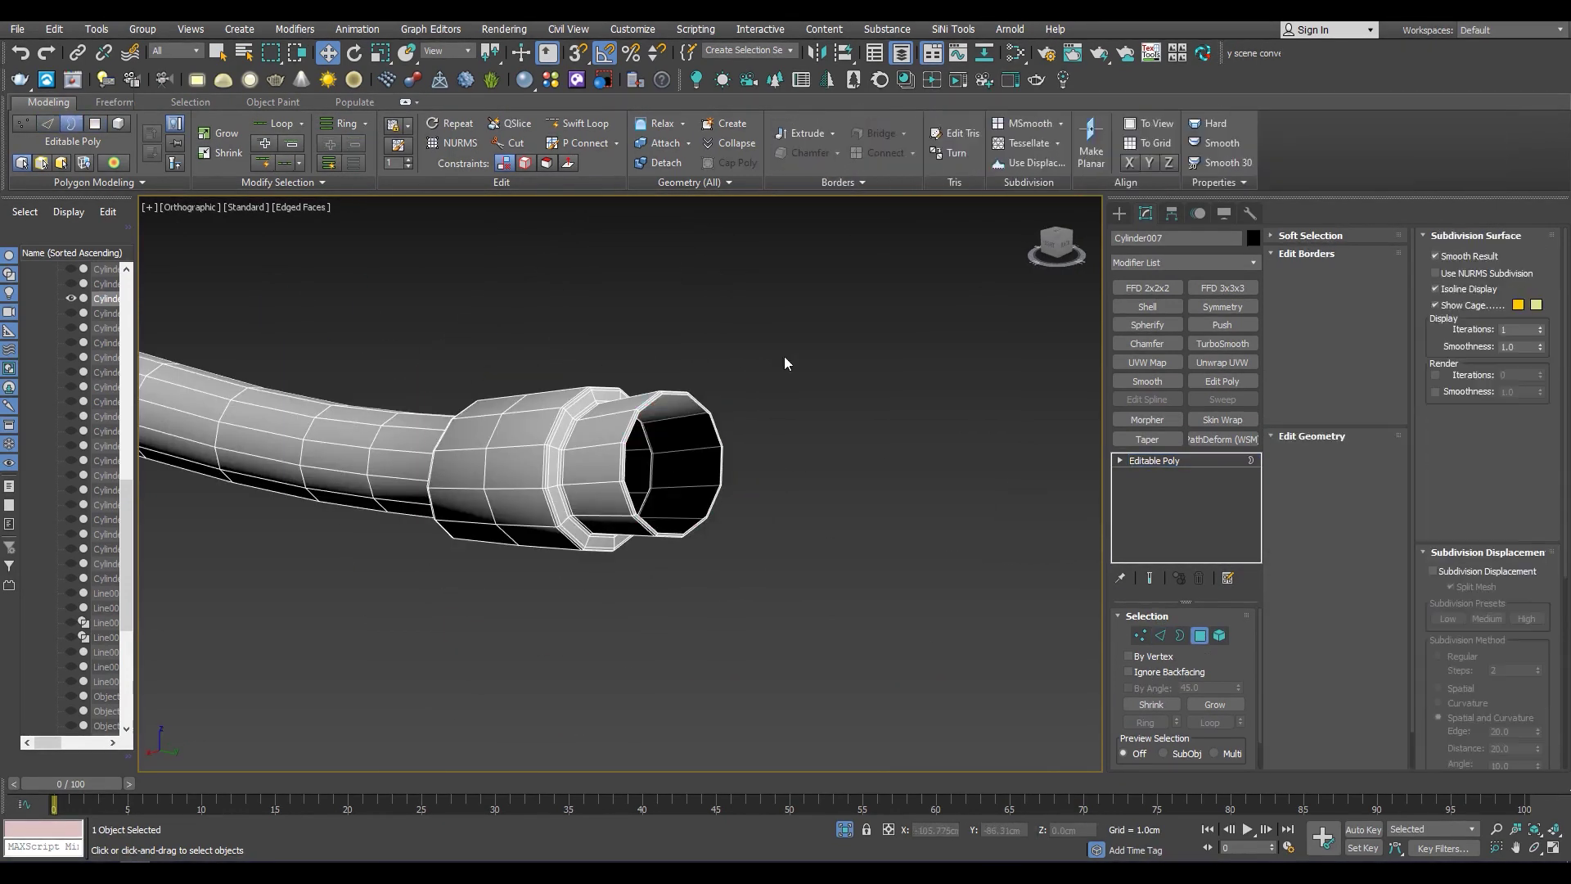
key("2")
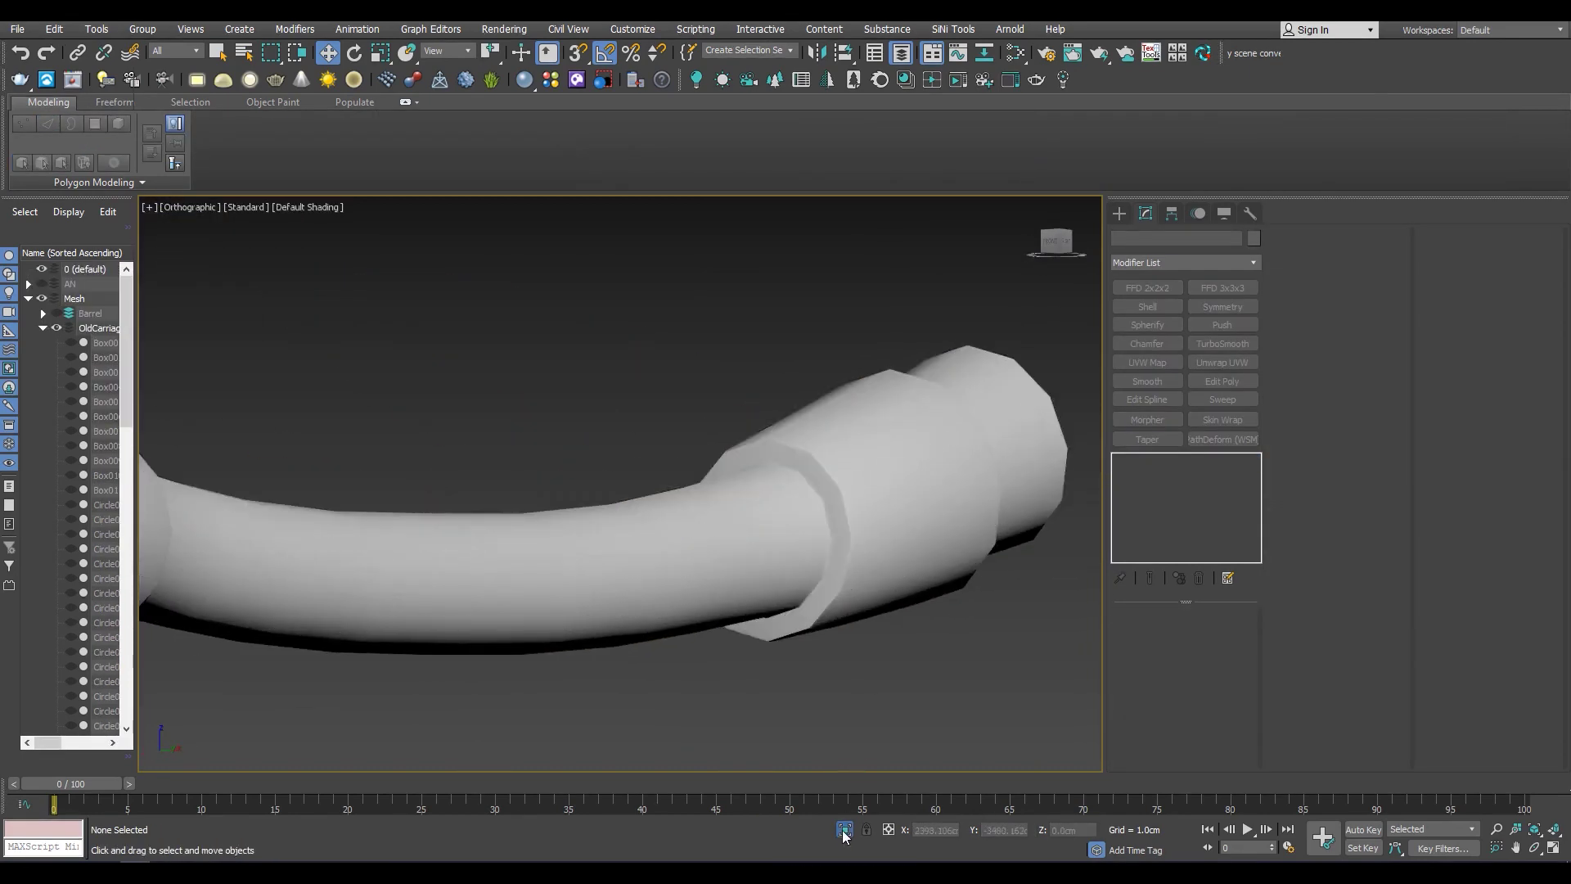
Isolate the hanging cup Cylinder009 with edged faces shown, in edge mode
left_click(844, 832)
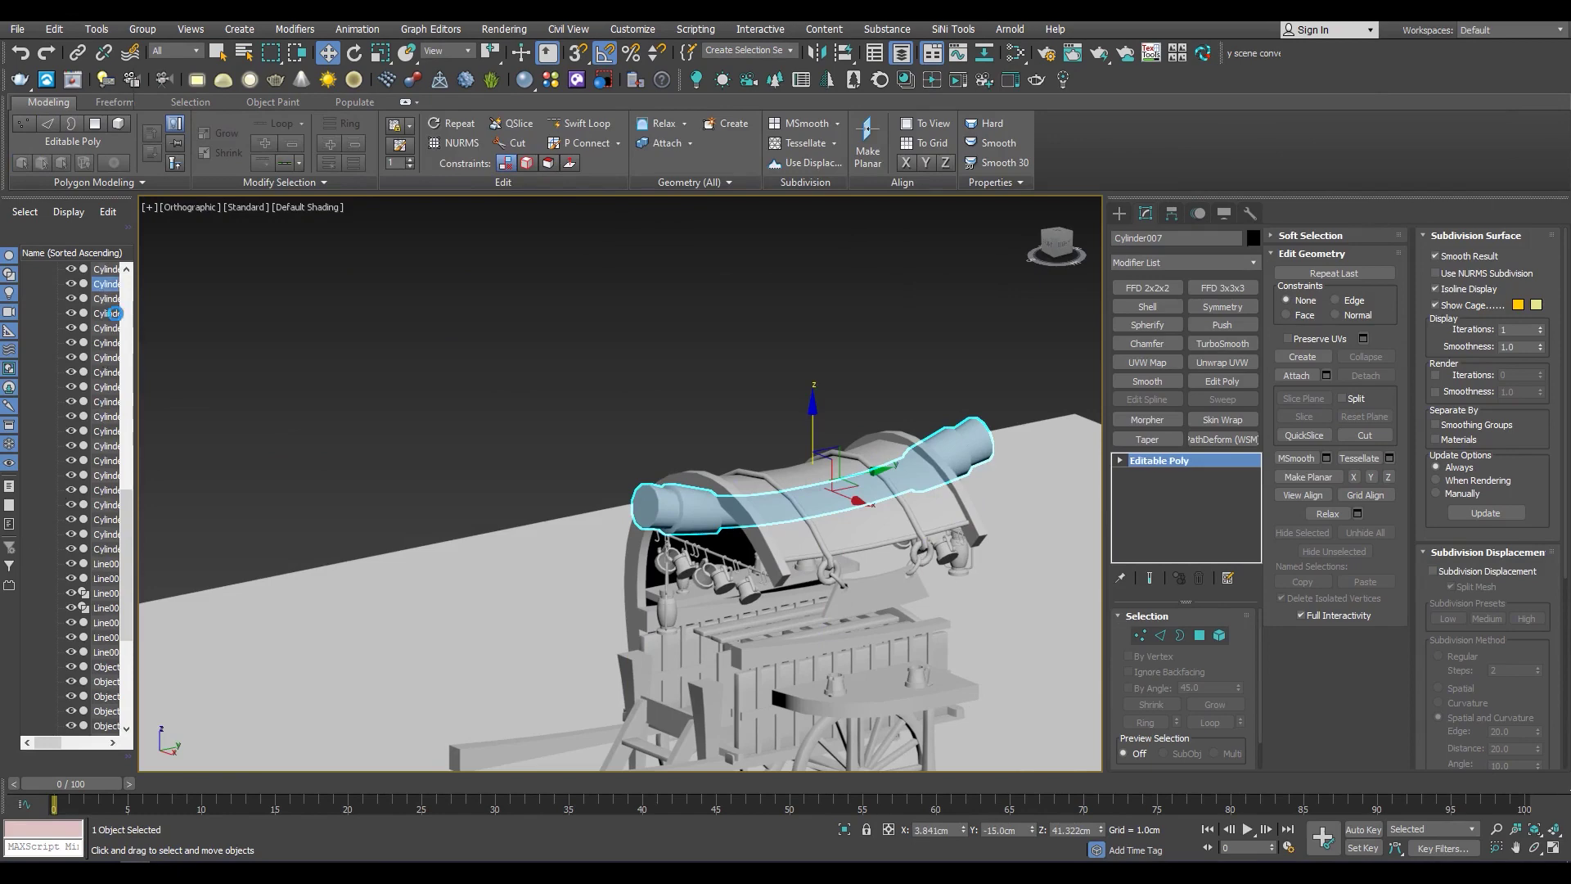
left_click(113, 313)
key("alt+q")
key("F4")
key("2")
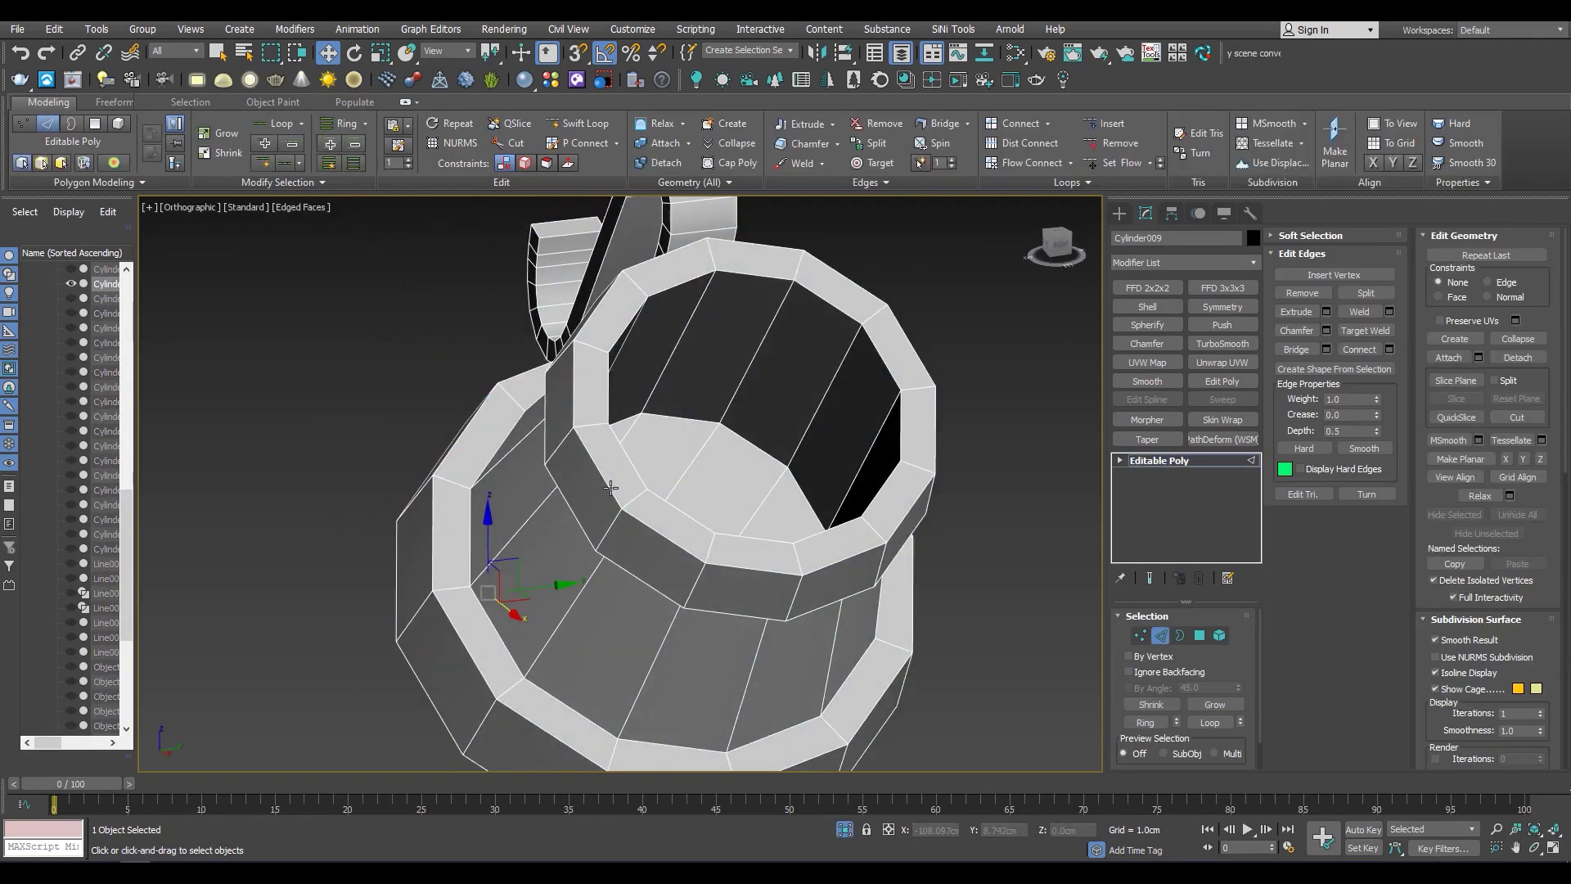
Chamfer the cup's rim edges by 0.067cm
middle_click_drag(566, 508, 737, 473, "alt")
scroll(648, 504, "up", 5)
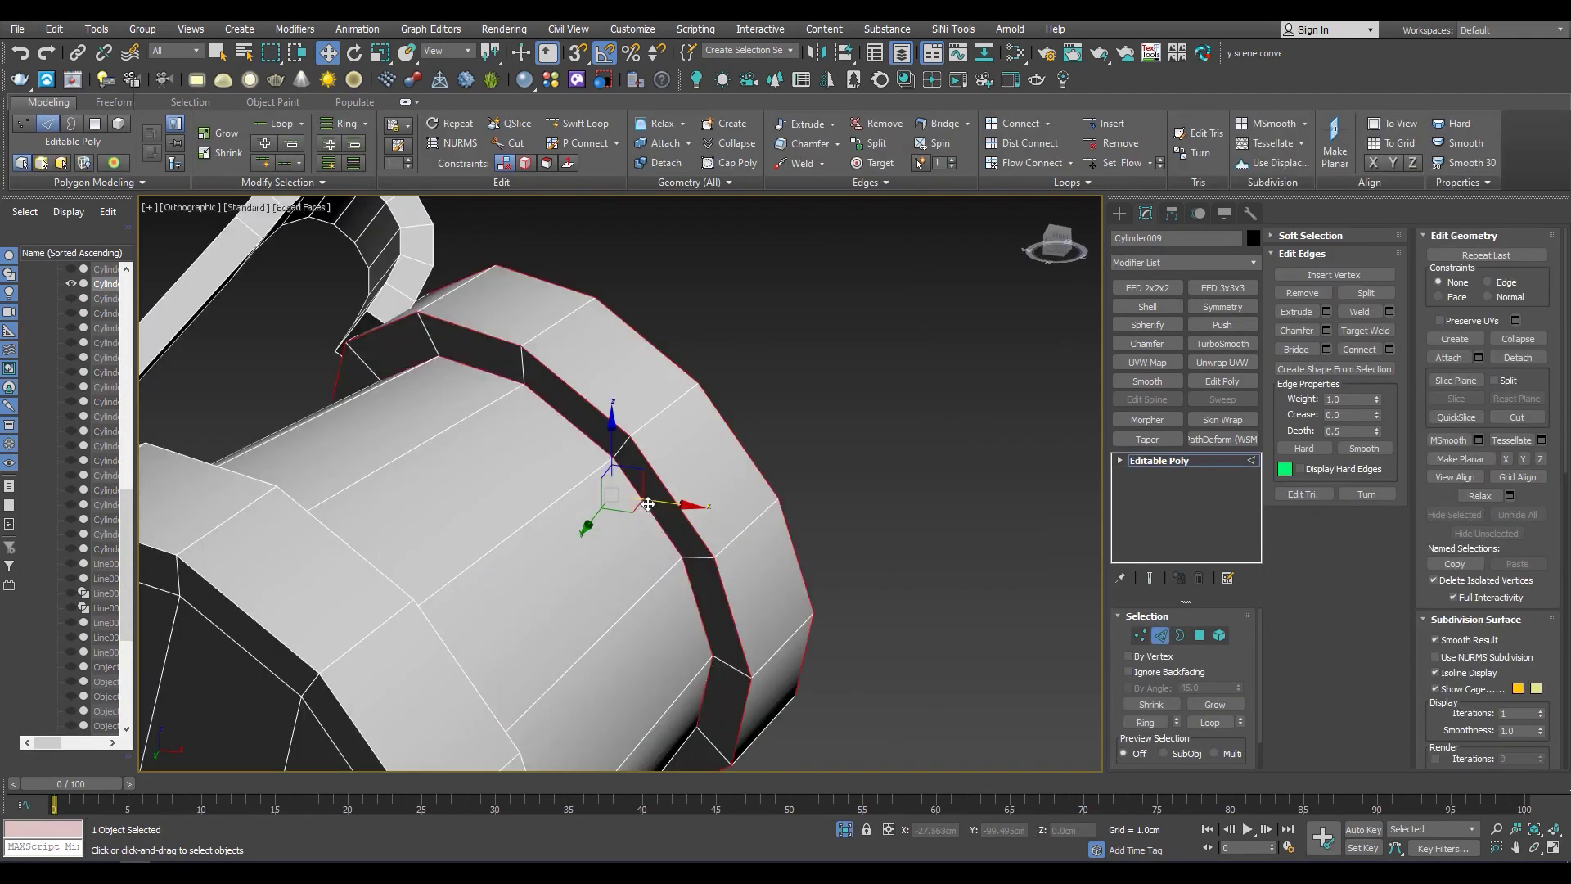
scroll(454, 653, "down", 5)
mouse_move(454, 653)
middle_mouse_down("alt")
mouse_move(514, 517)
mouse_move(409, 587)
middle_mouse_up("alt")
scroll(514, 516, "up", 5)
scroll(514, 516, "down", 5)
scroll(763, 547, "up", 5)
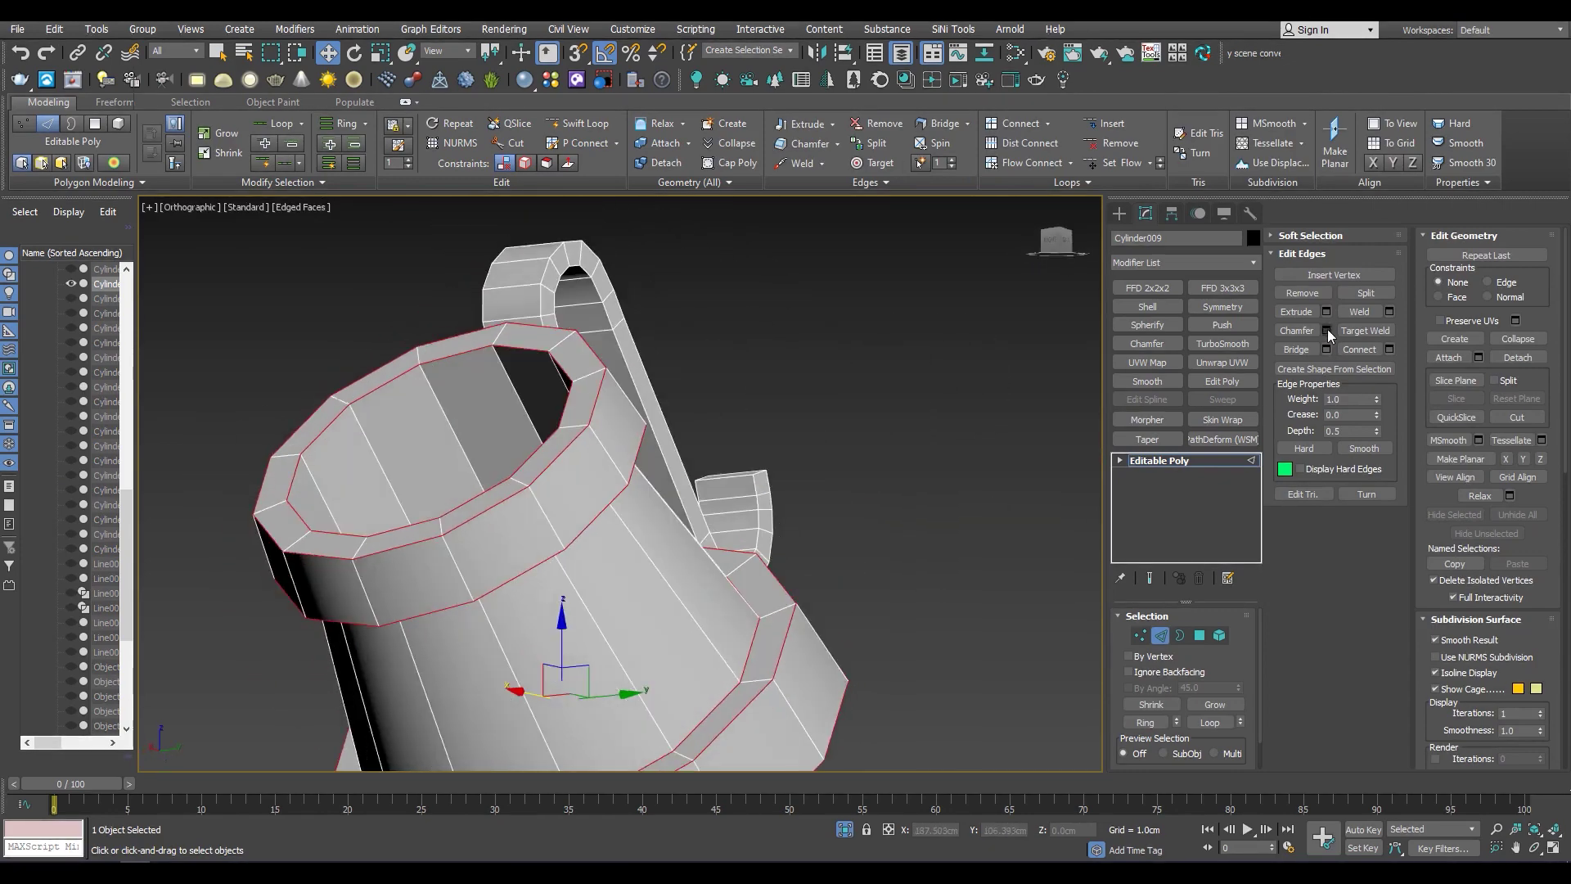
left_click(1327, 330)
scroll(673, 541, "up", 2)
left_click_drag(632, 516, 649, 606)
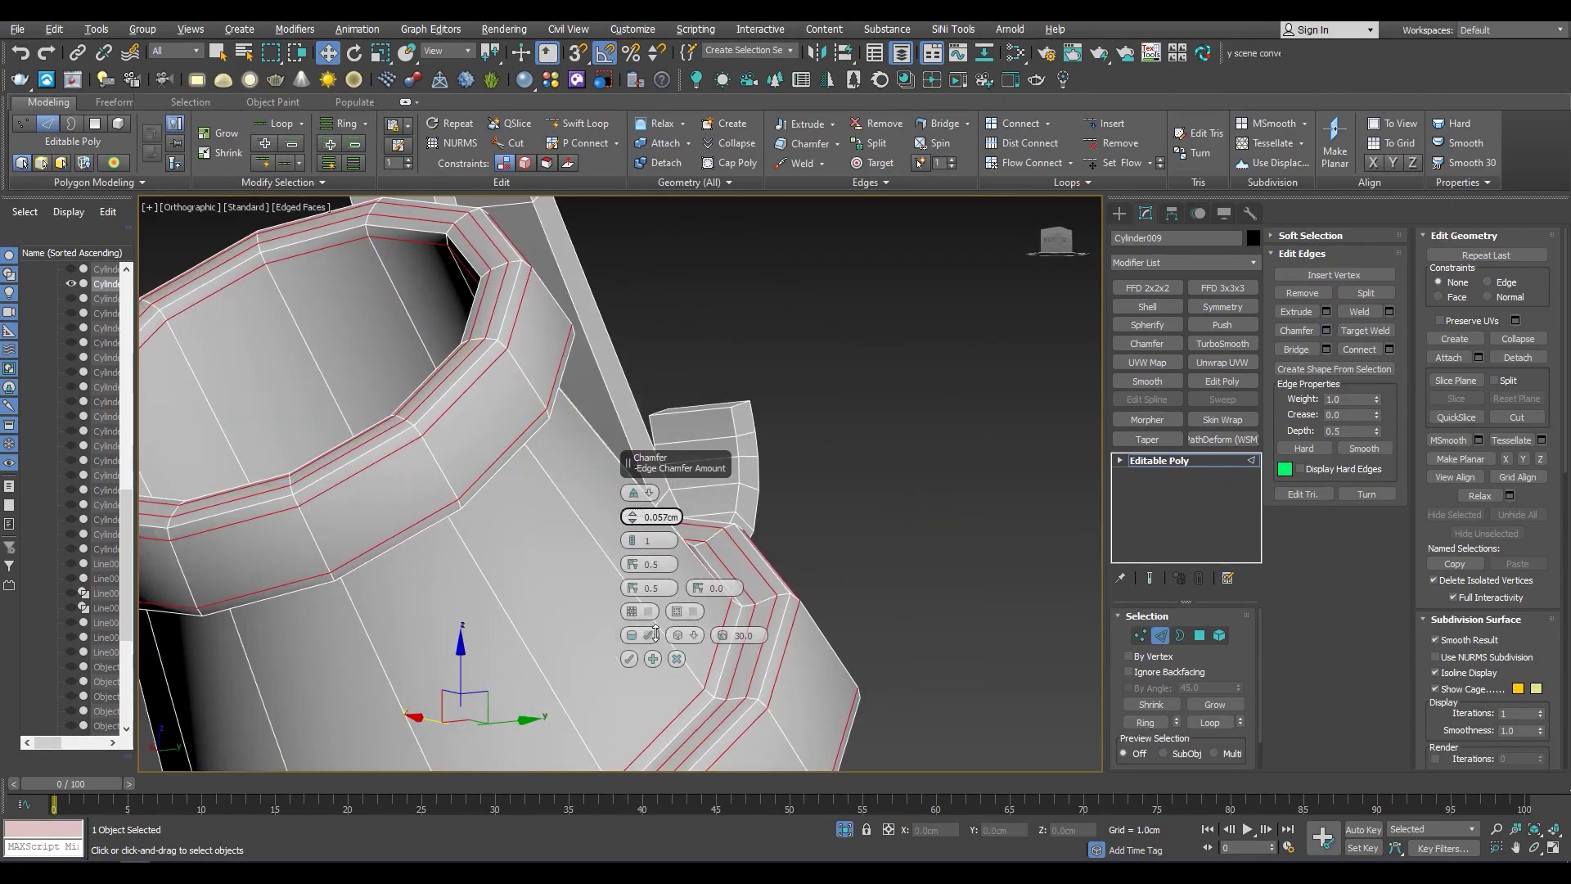
left_click(628, 659)
scroll(575, 579, "down", 2)
scroll(646, 561, "down", 3)
Orbit around to the mug's handle and select its polygons
mouse_move(645, 561)
middle_mouse_down("alt")
mouse_move(628, 561)
mouse_move(790, 573)
mouse_move(835, 526)
middle_mouse_up("alt")
scroll(652, 562, "up", 2)
scroll(603, 376, "up", 5)
middle_click_drag(603, 375, 583, 401, "alt")
scroll(583, 401, "up", 2)
key("4")
left_click(584, 401)
scroll(584, 401, "up", 2)
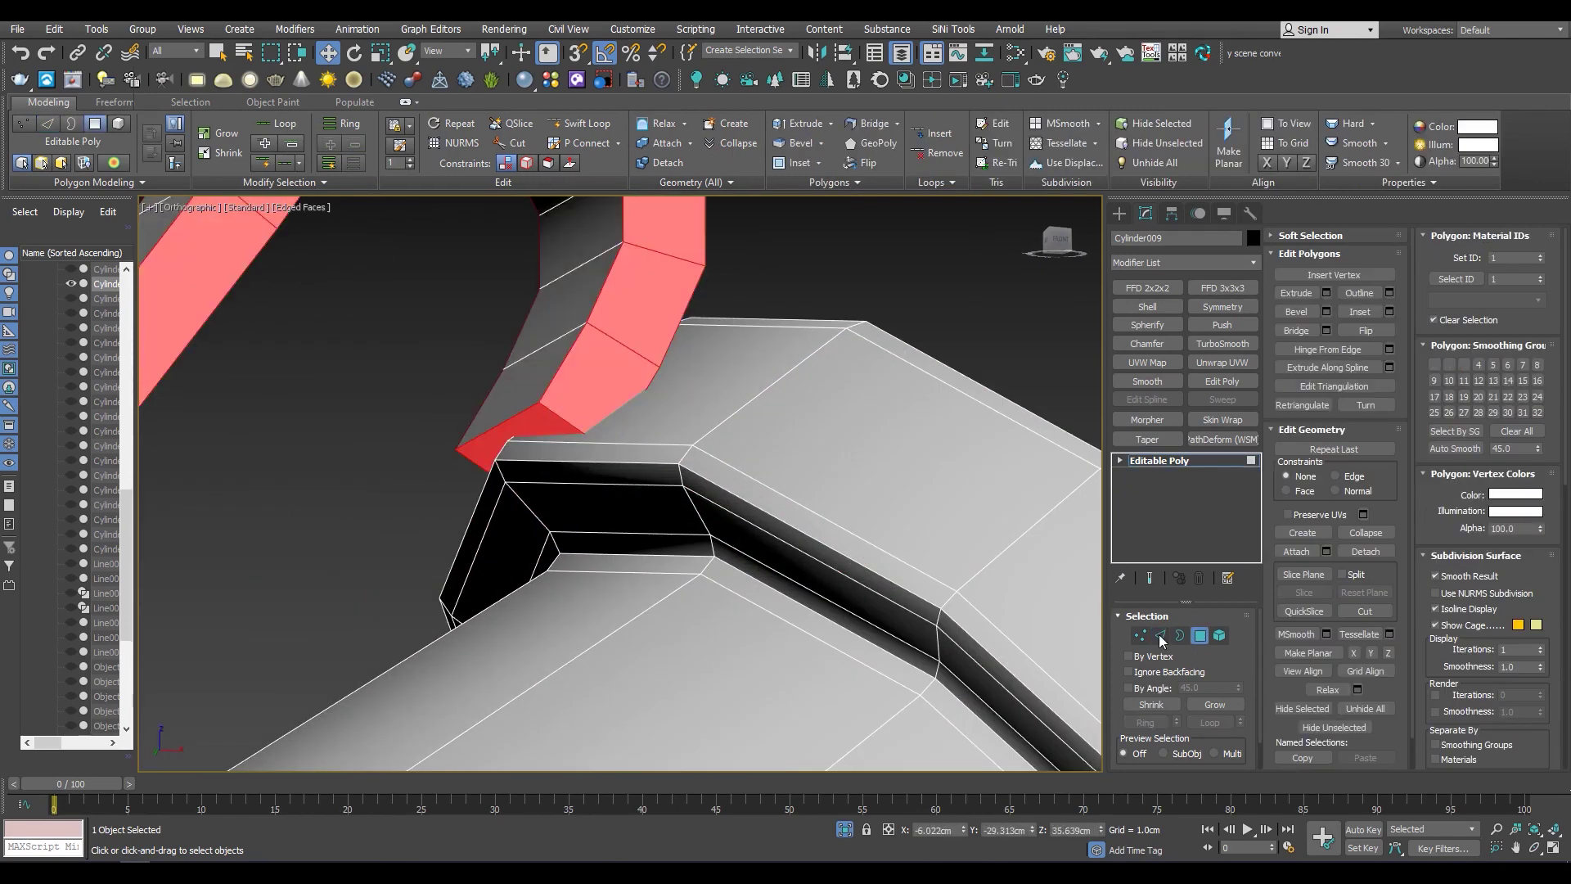
Convert the handle selection to edges and connect new support edge loops along it
key("2")
key("F3")
key("z")
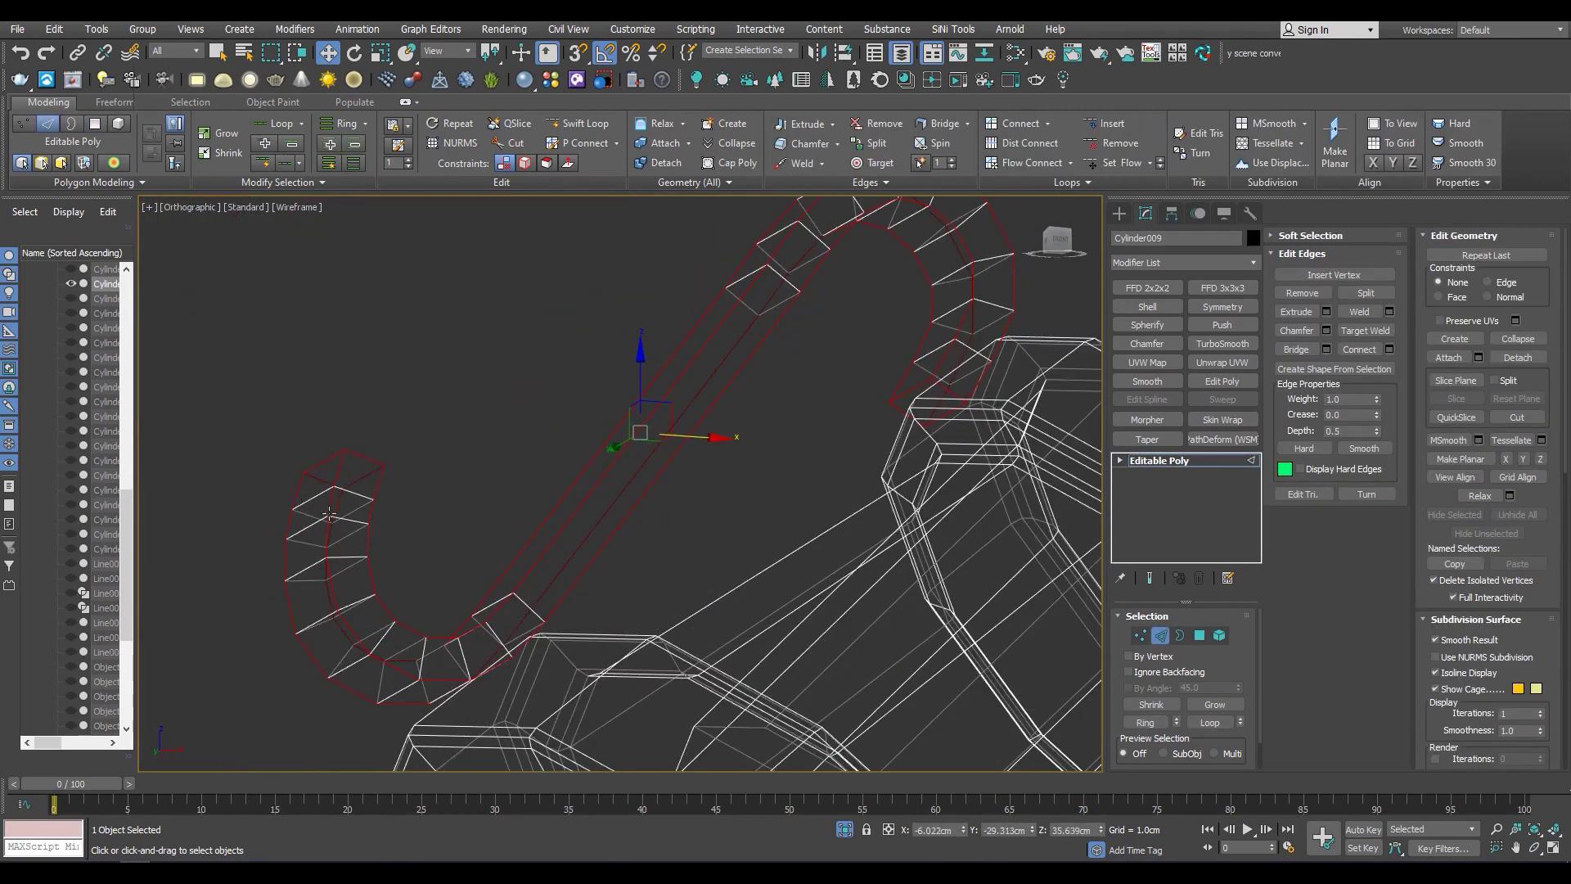
key("F3")
left_click(1326, 329)
scroll(783, 344, "up", 3)
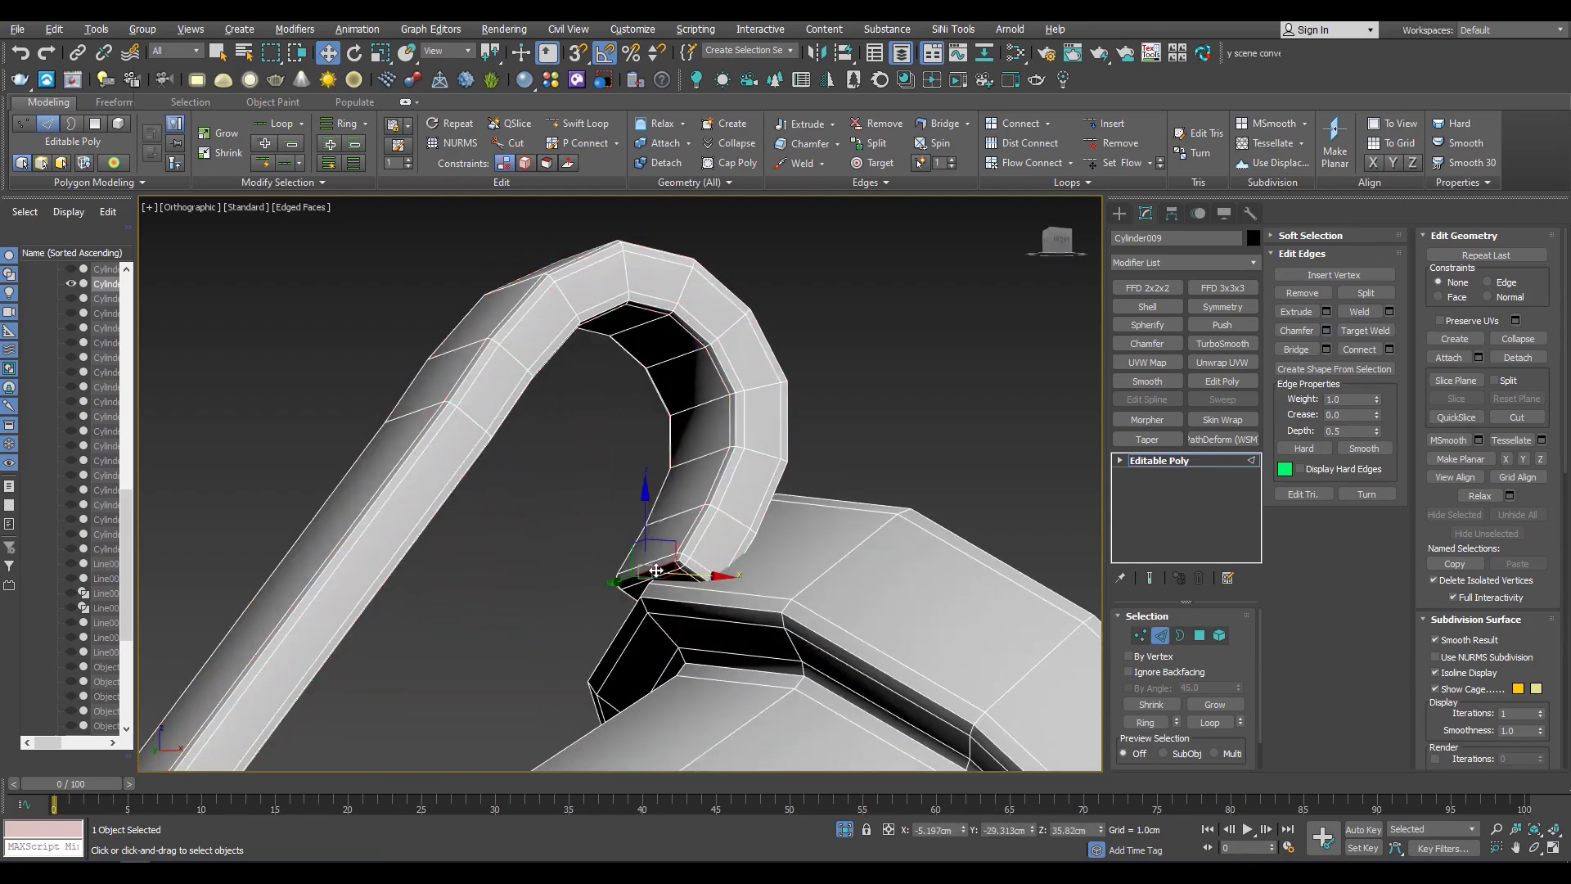
mouse_move(640, 512)
middle_mouse_down("alt")
mouse_move(631, 492)
mouse_move(504, 565)
middle_mouse_up("alt")
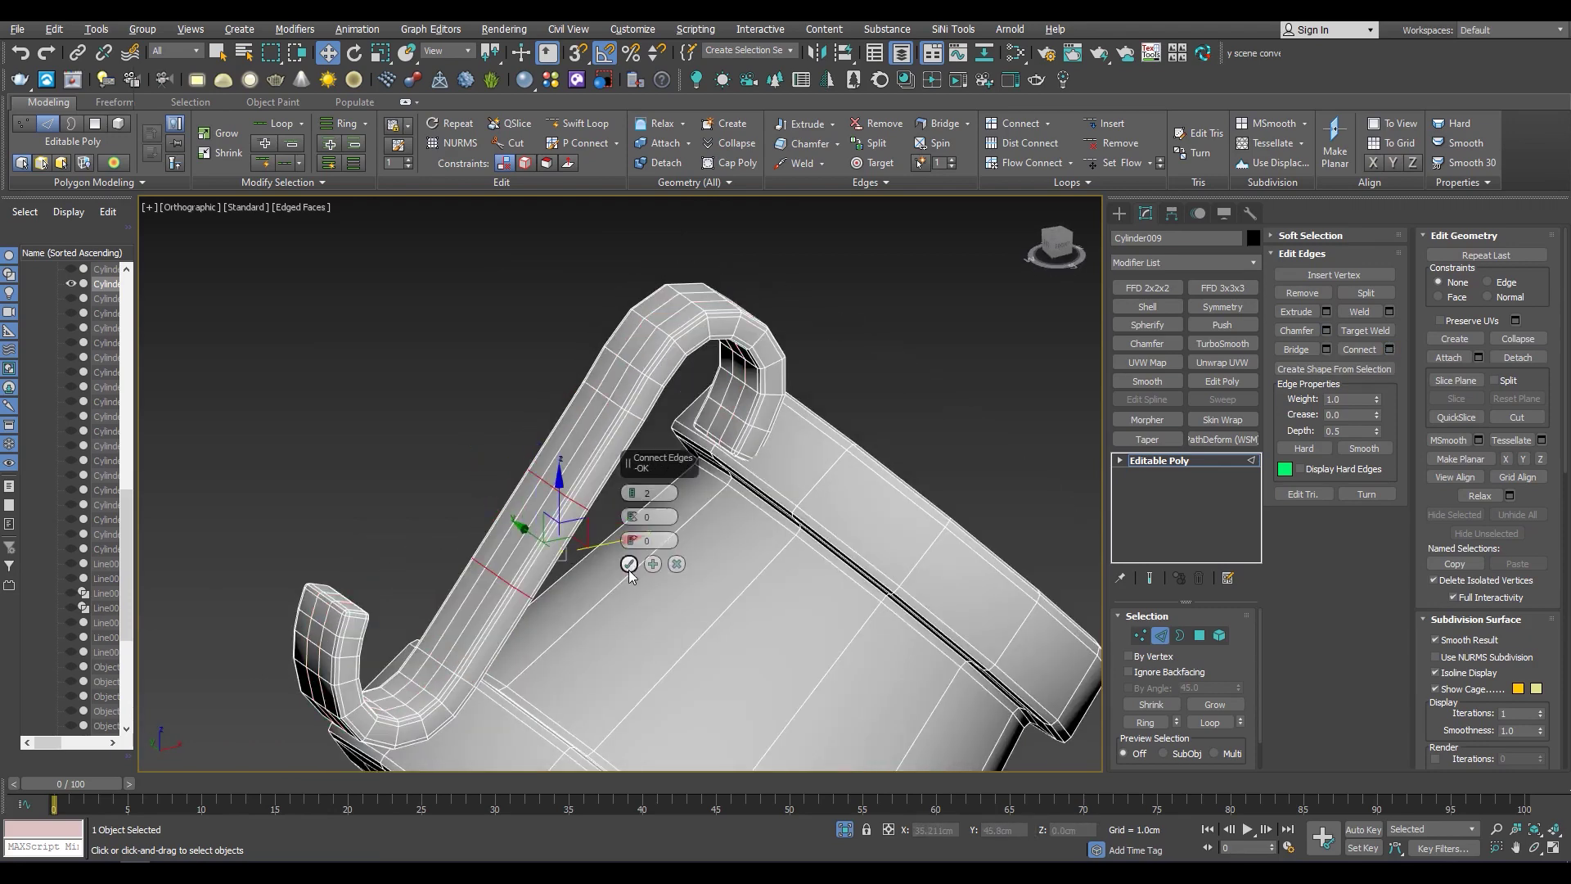
Chamfer the cup's base edge by 0.023cm
key("4")
middle_click_drag(737, 491, 639, 516, "alt")
scroll(919, 519, "up", 3)
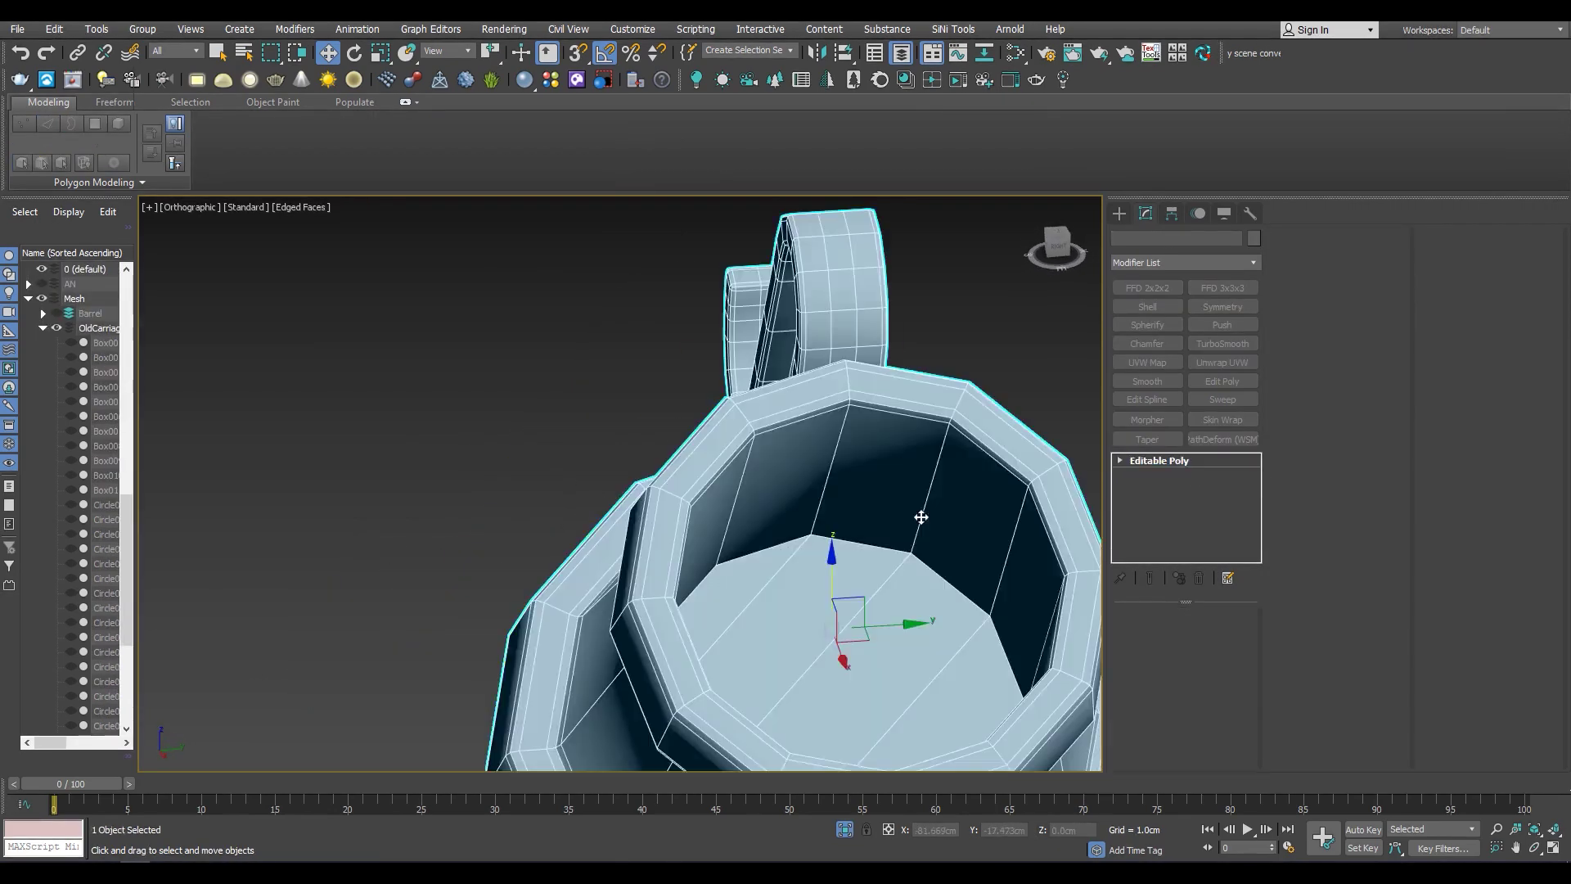
middle_click_drag(920, 519, 718, 586, "alt")
mouse_move(894, 648)
middle_mouse_down("alt")
mouse_move(859, 589)
mouse_move(956, 542)
middle_mouse_up("alt")
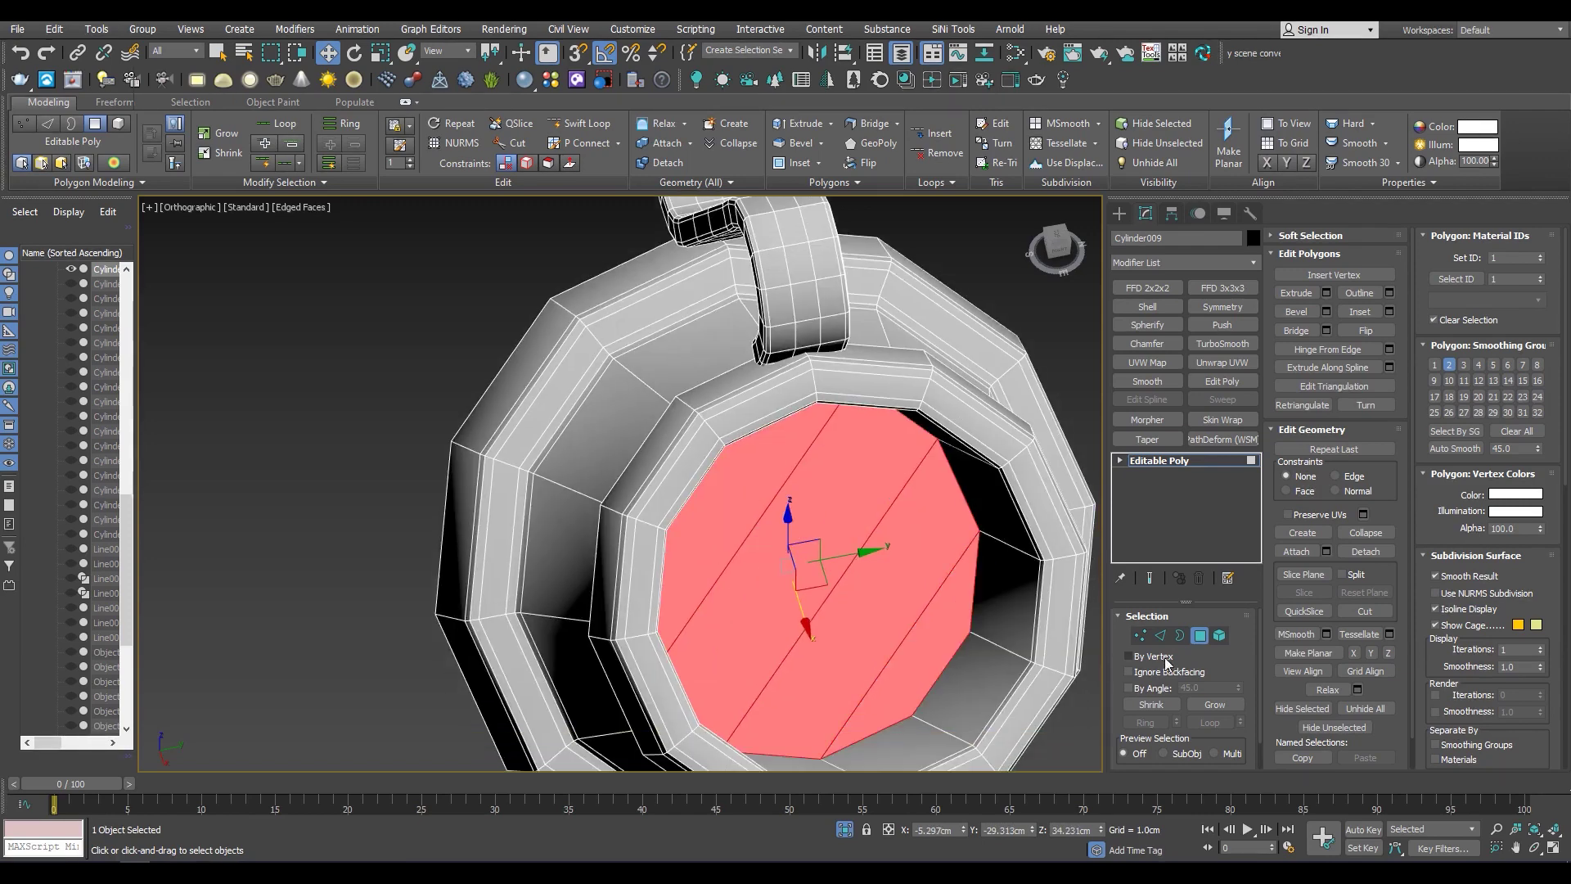
key("2")
scroll(955, 542, "up", 2)
scroll(955, 541, "up", 2)
left_click(1327, 331)
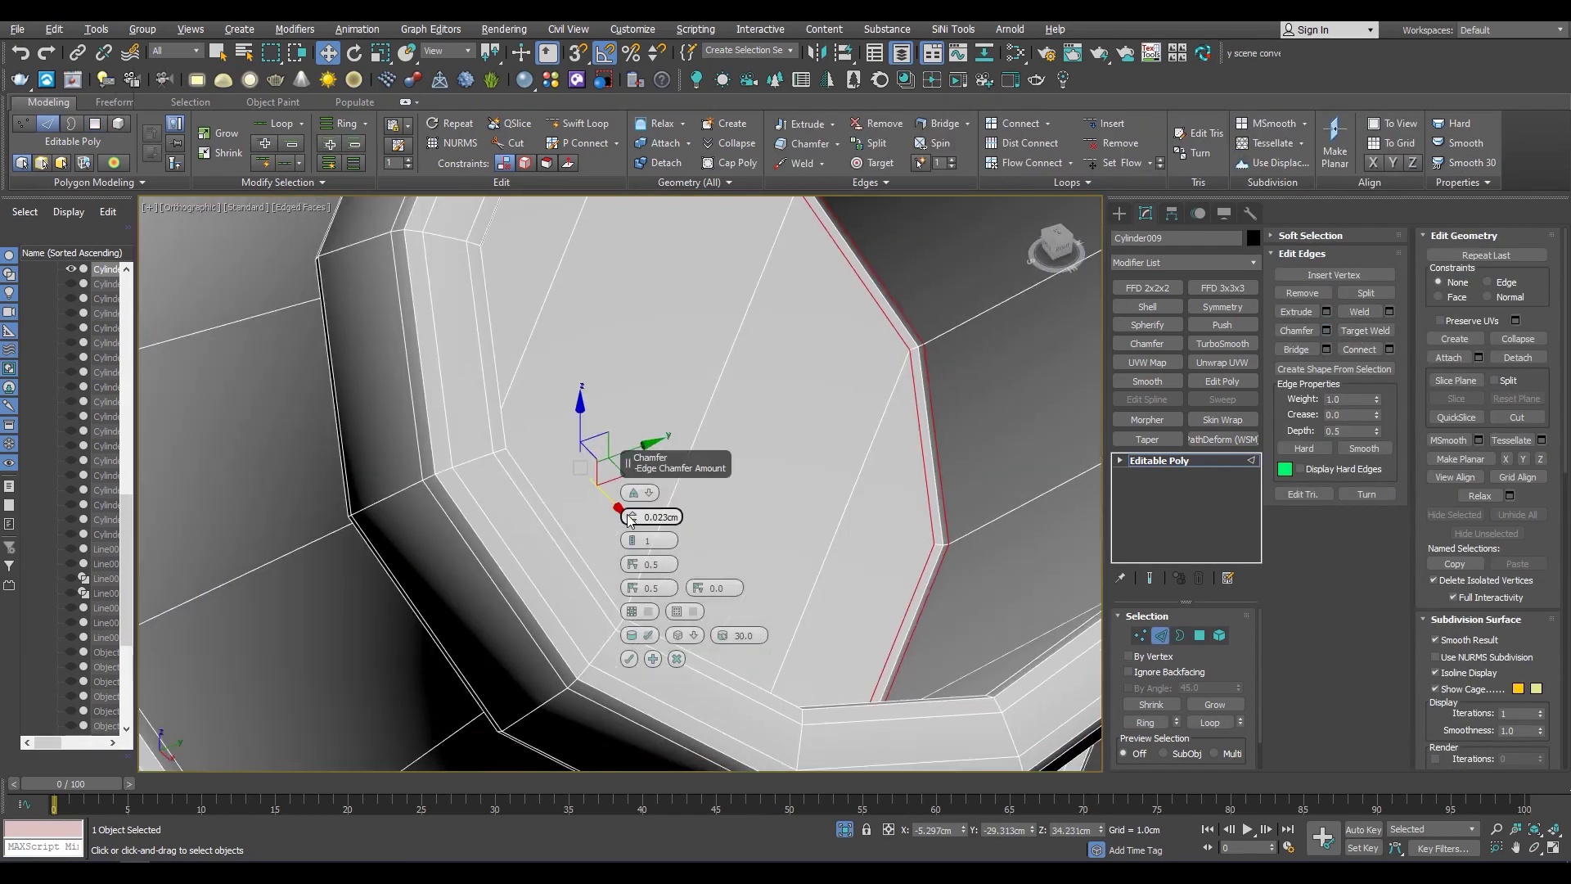
left_click(629, 659)
Clear the edge selection, leave edge mode and end isolation to show the full cart
middle_click_drag(742, 283, 819, 376, "alt")
scroll(818, 377, "down", 4)
left_click(848, 407)
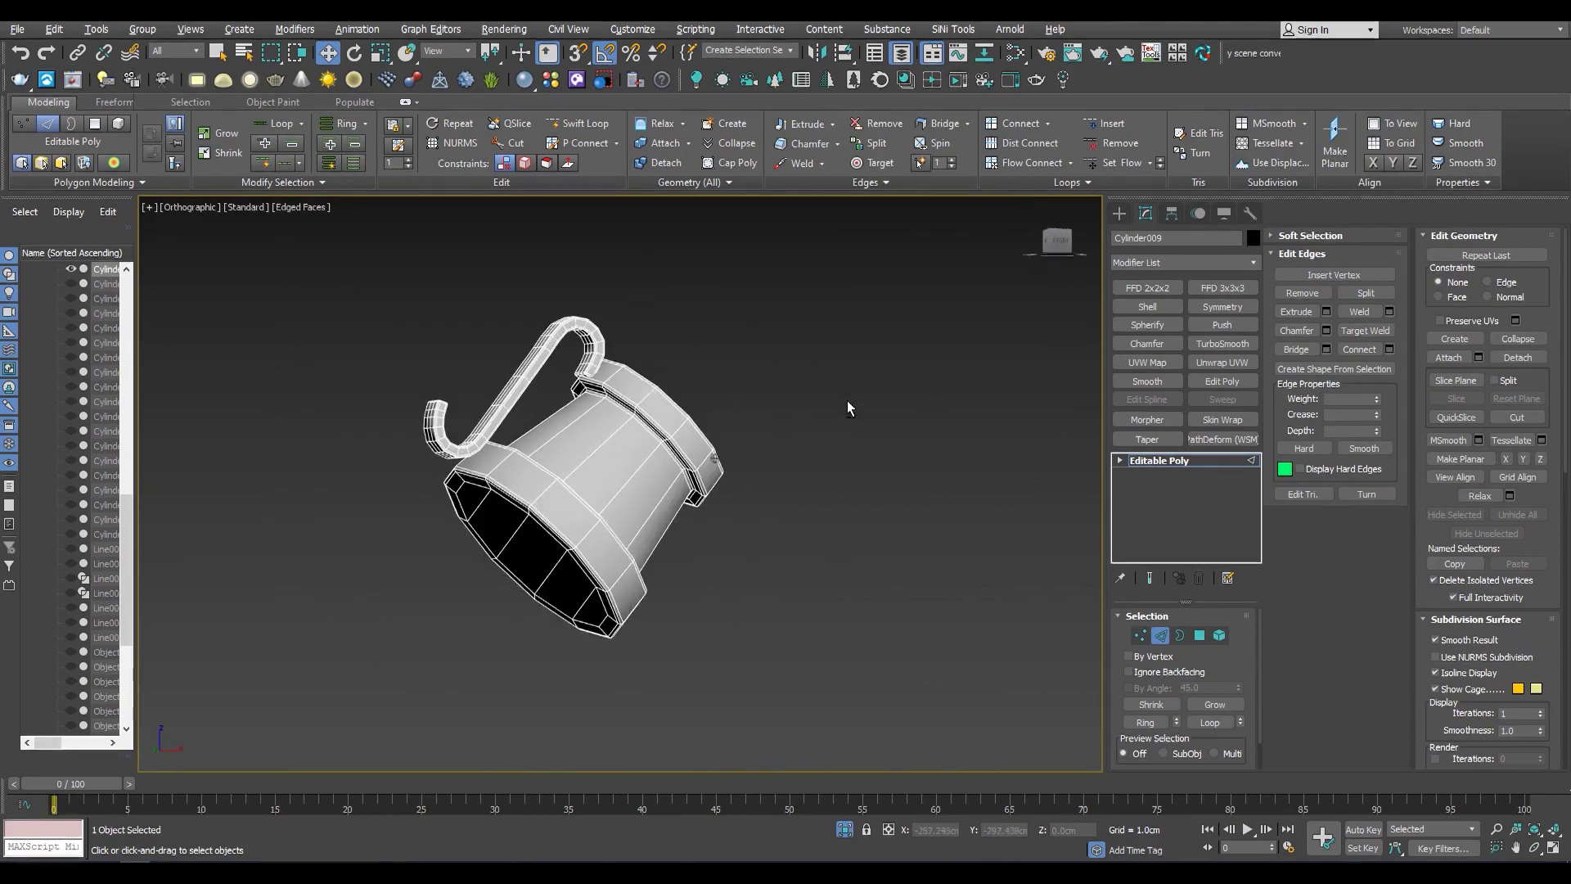
key("2")
left_click(844, 829)
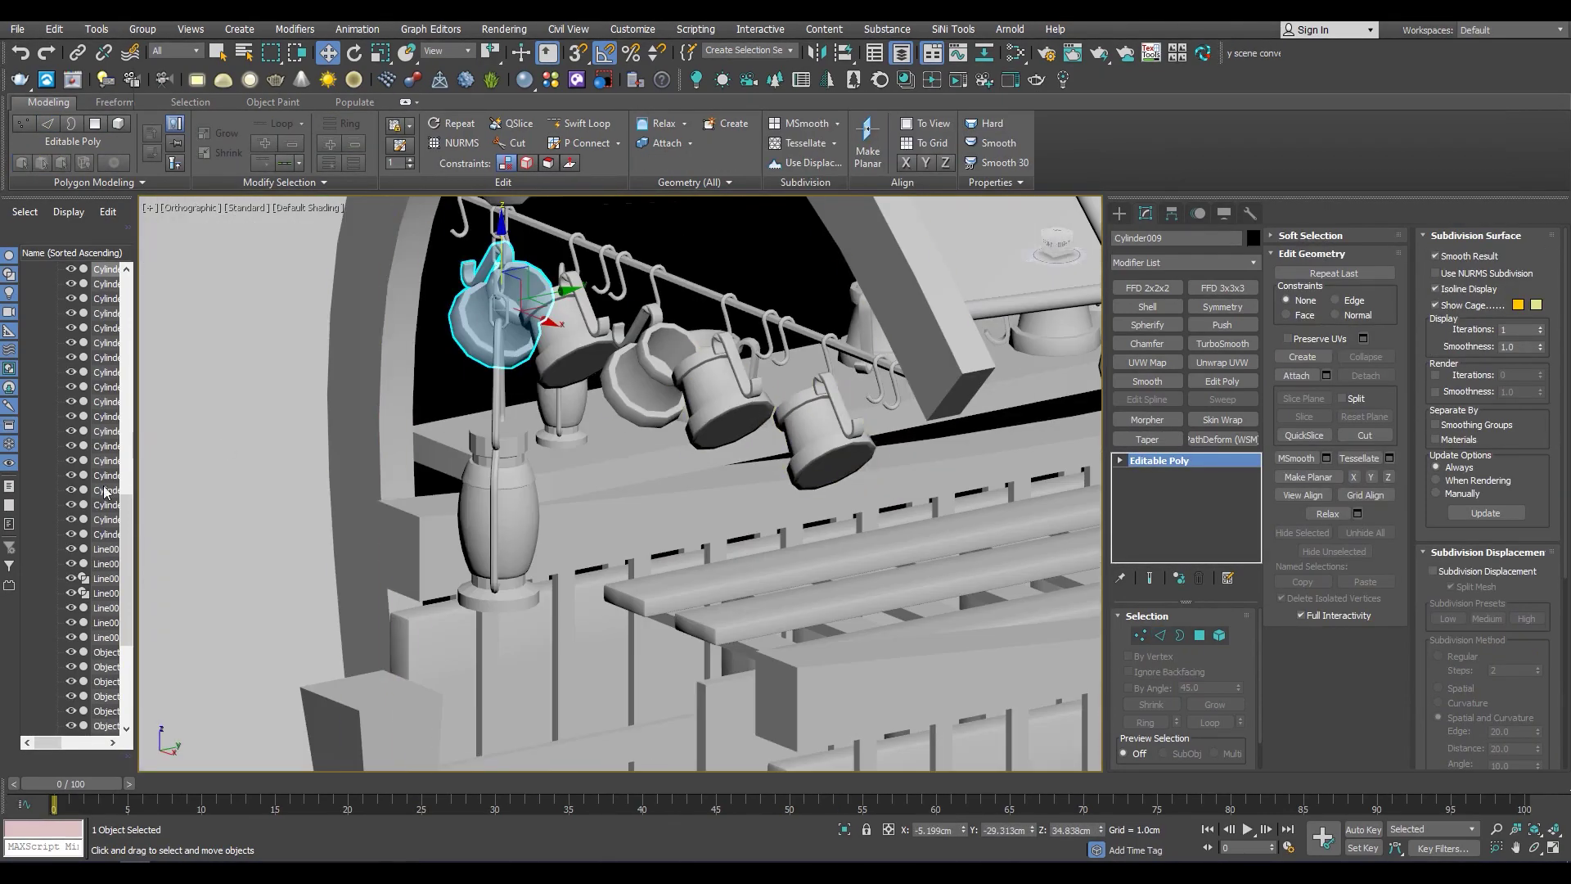
Inspect Cylinder016, the side-table cup, the chain link and the roof arch by framing each
left_click(110, 372)
scroll(361, 449, "down", 5)
middle_click_drag(360, 449, 489, 409, "alt")
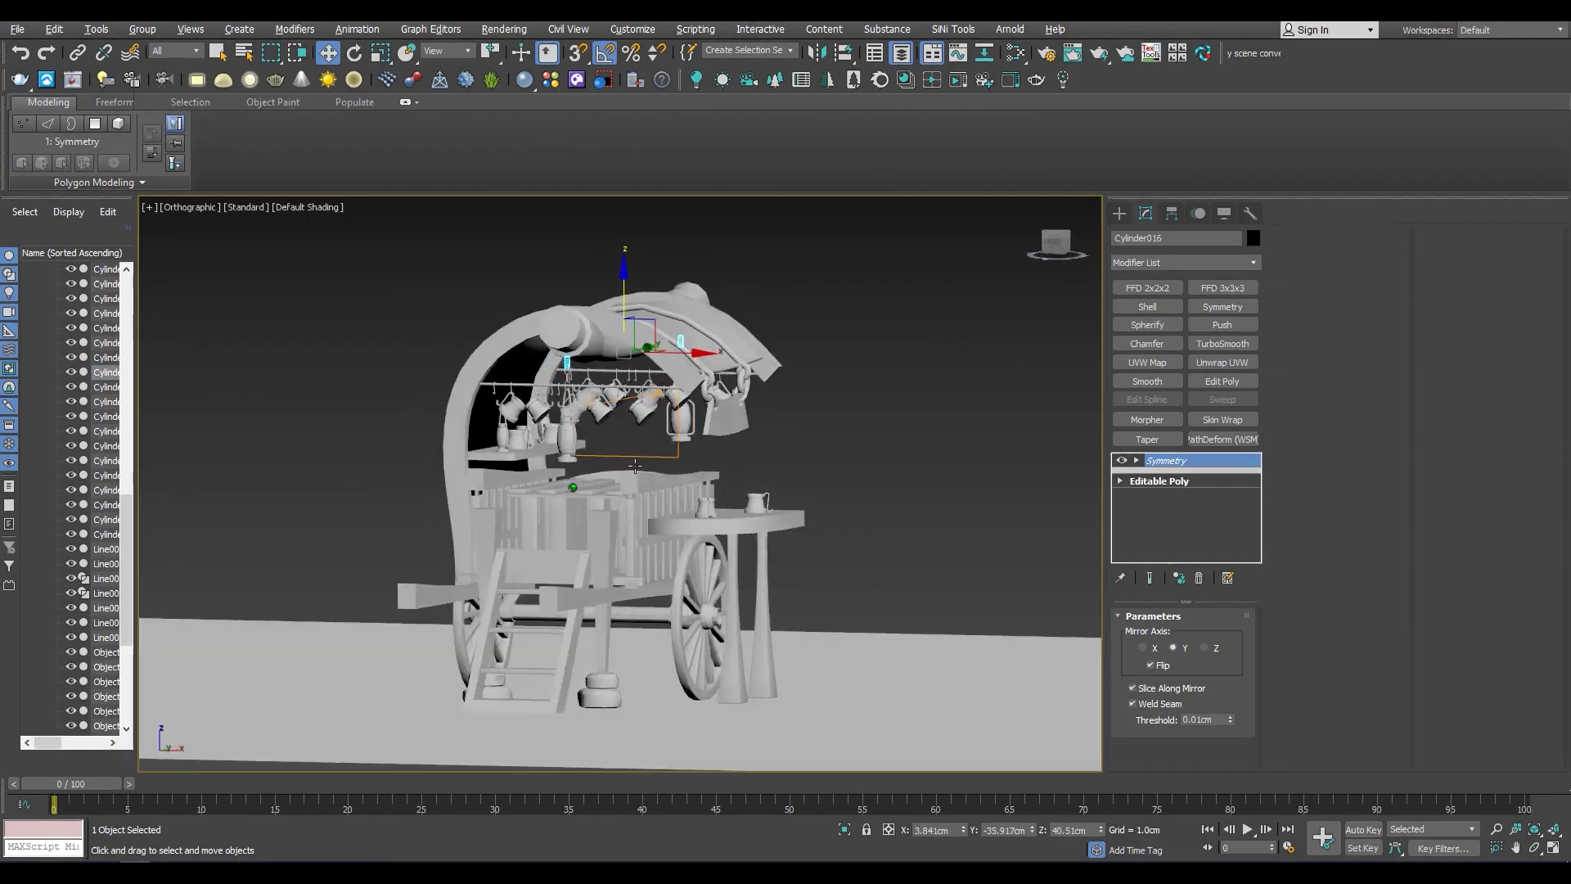
key("F4")
scroll(488, 409, "up", 4)
left_click(103, 358)
key("z")
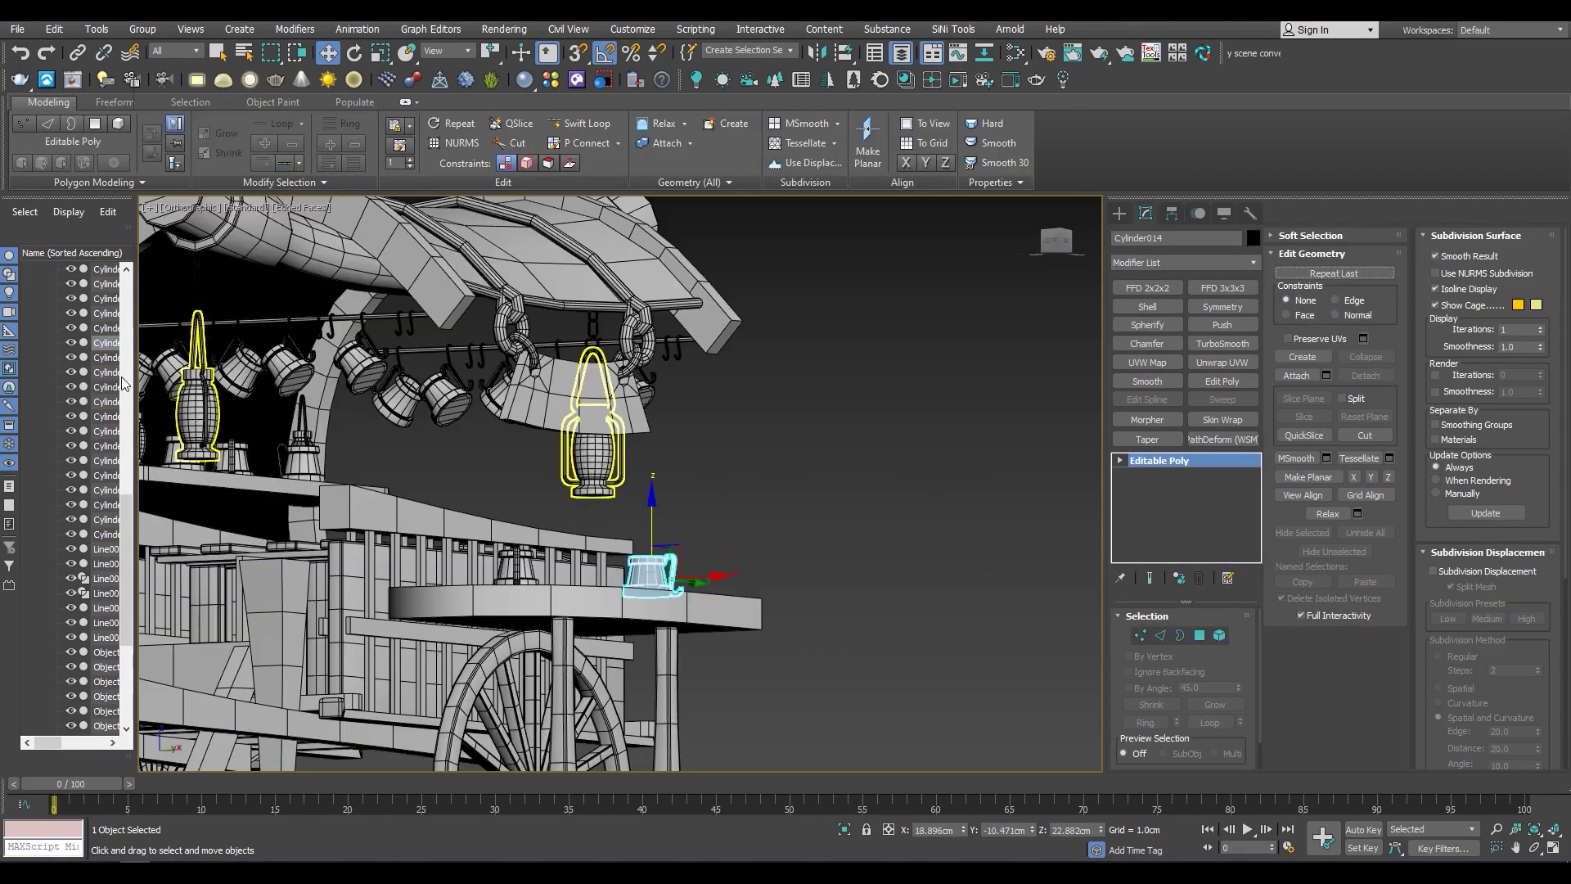
key("shift+z")
left_click(103, 372)
key("z")
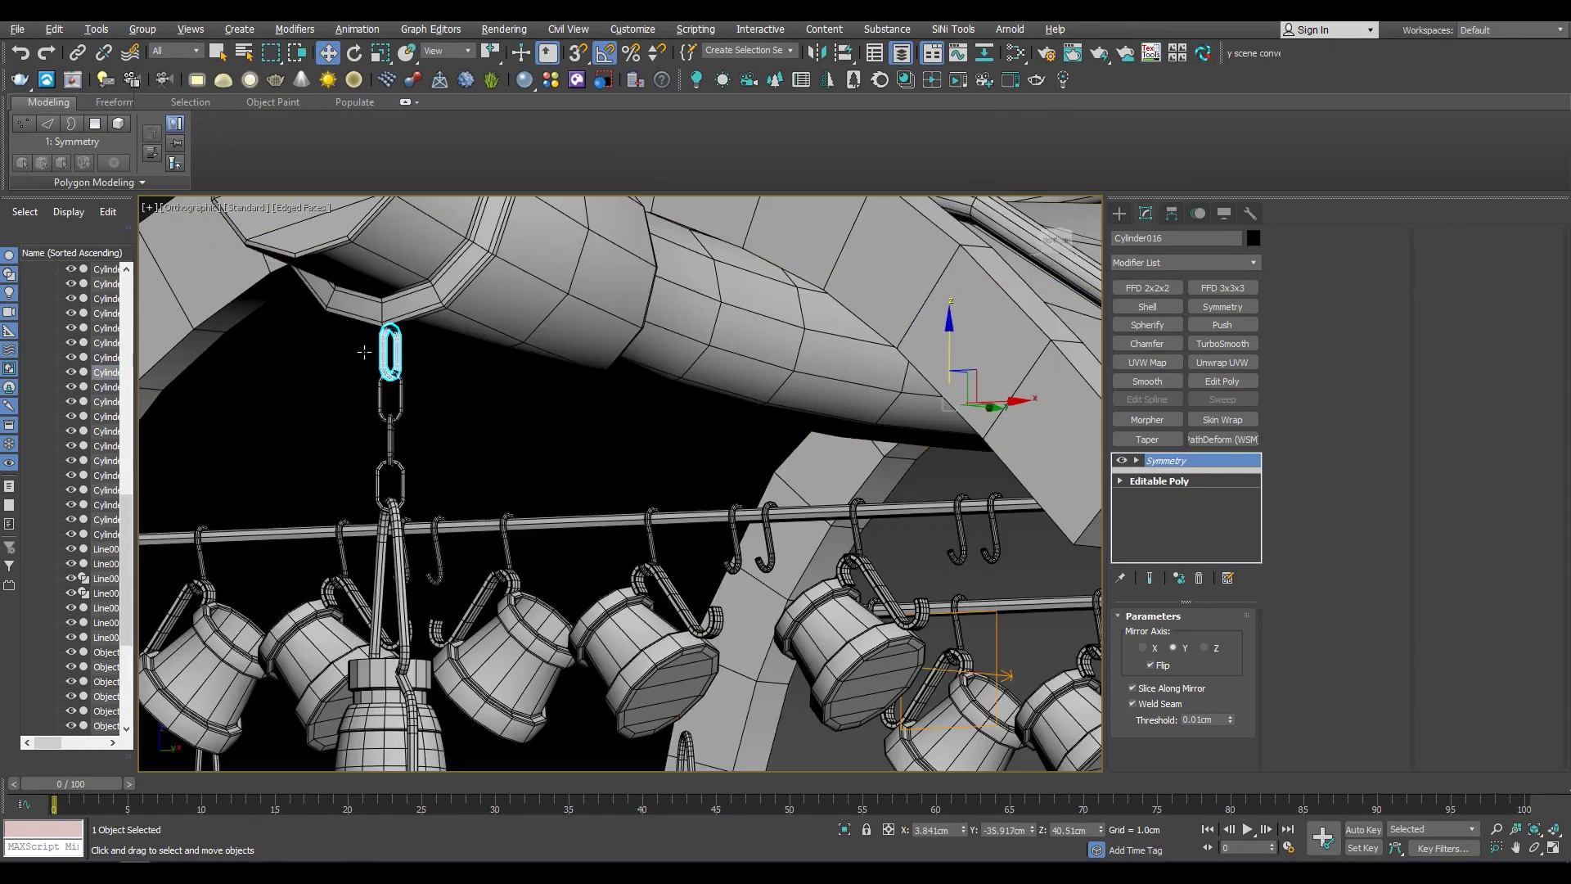
left_click(448, 441)
key("shift+z")
key("shift+z")
key("shift+z")
key("shift+z")
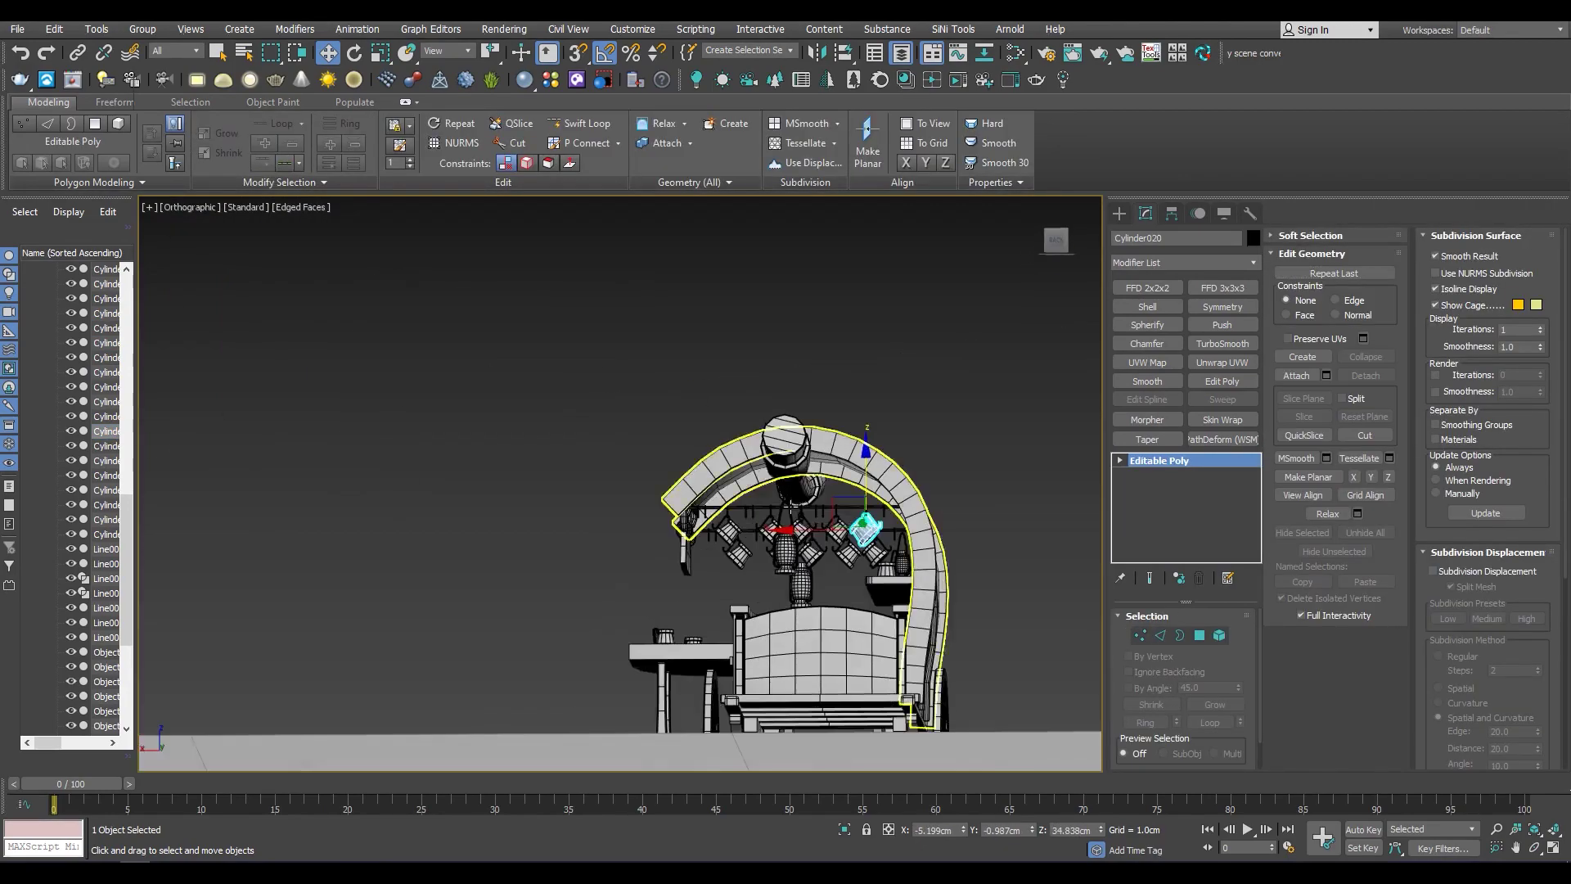
key("z")
key("shift+z")
key("shift+z")
key("shift+z")
Isolate the front shaft beams Line001 in wireframe for sub-object editing
left_click(108, 475)
middle_click_drag(210, 518, 375, 560, "alt")
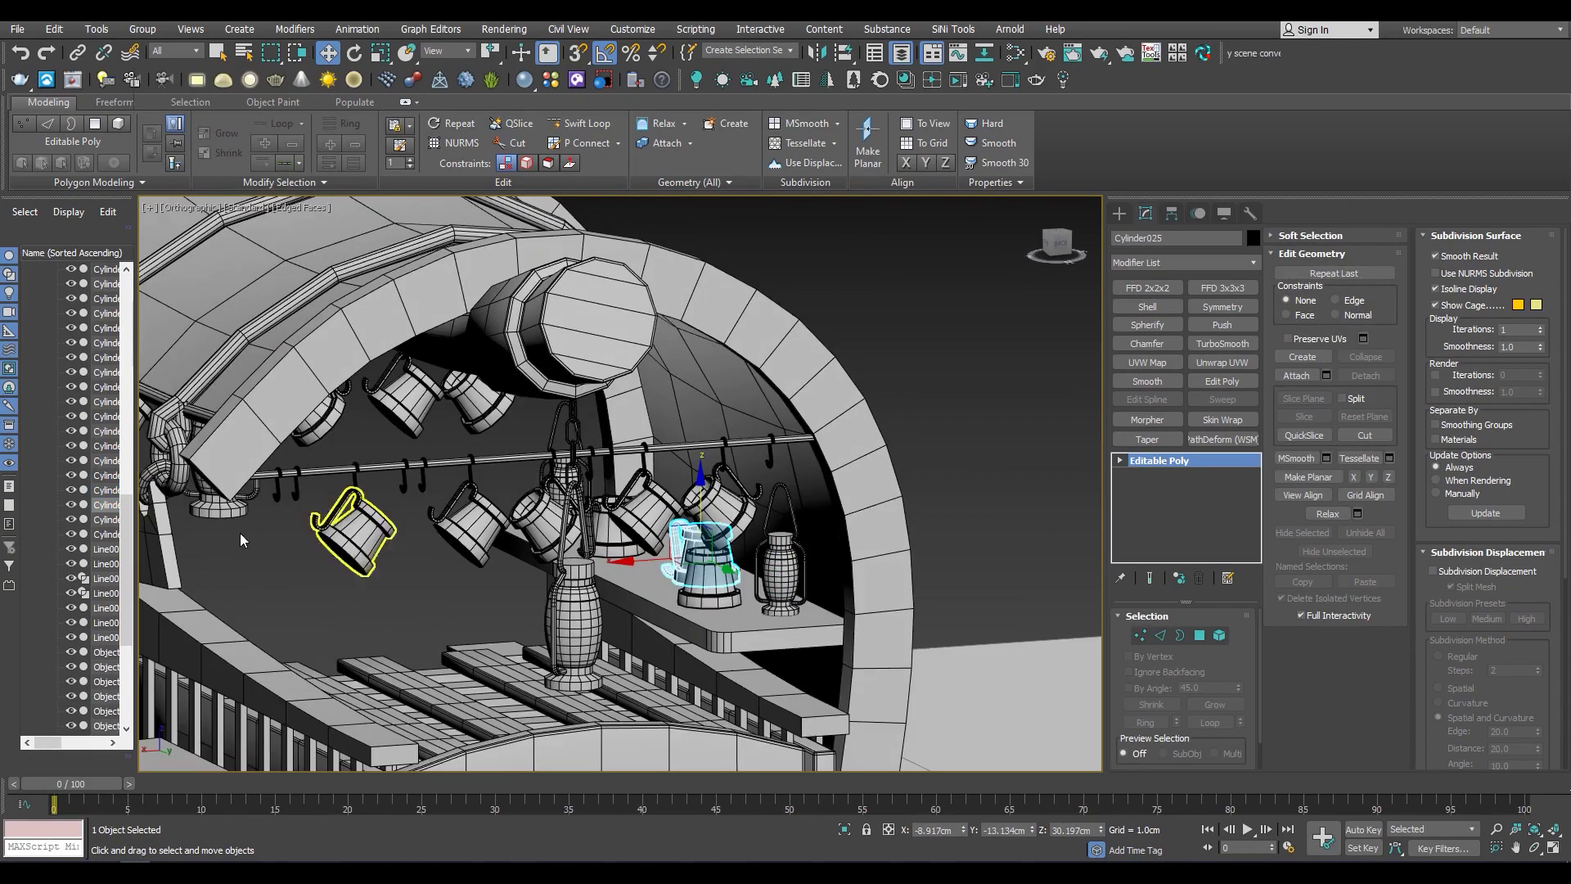
left_click(104, 548)
key("shift+z")
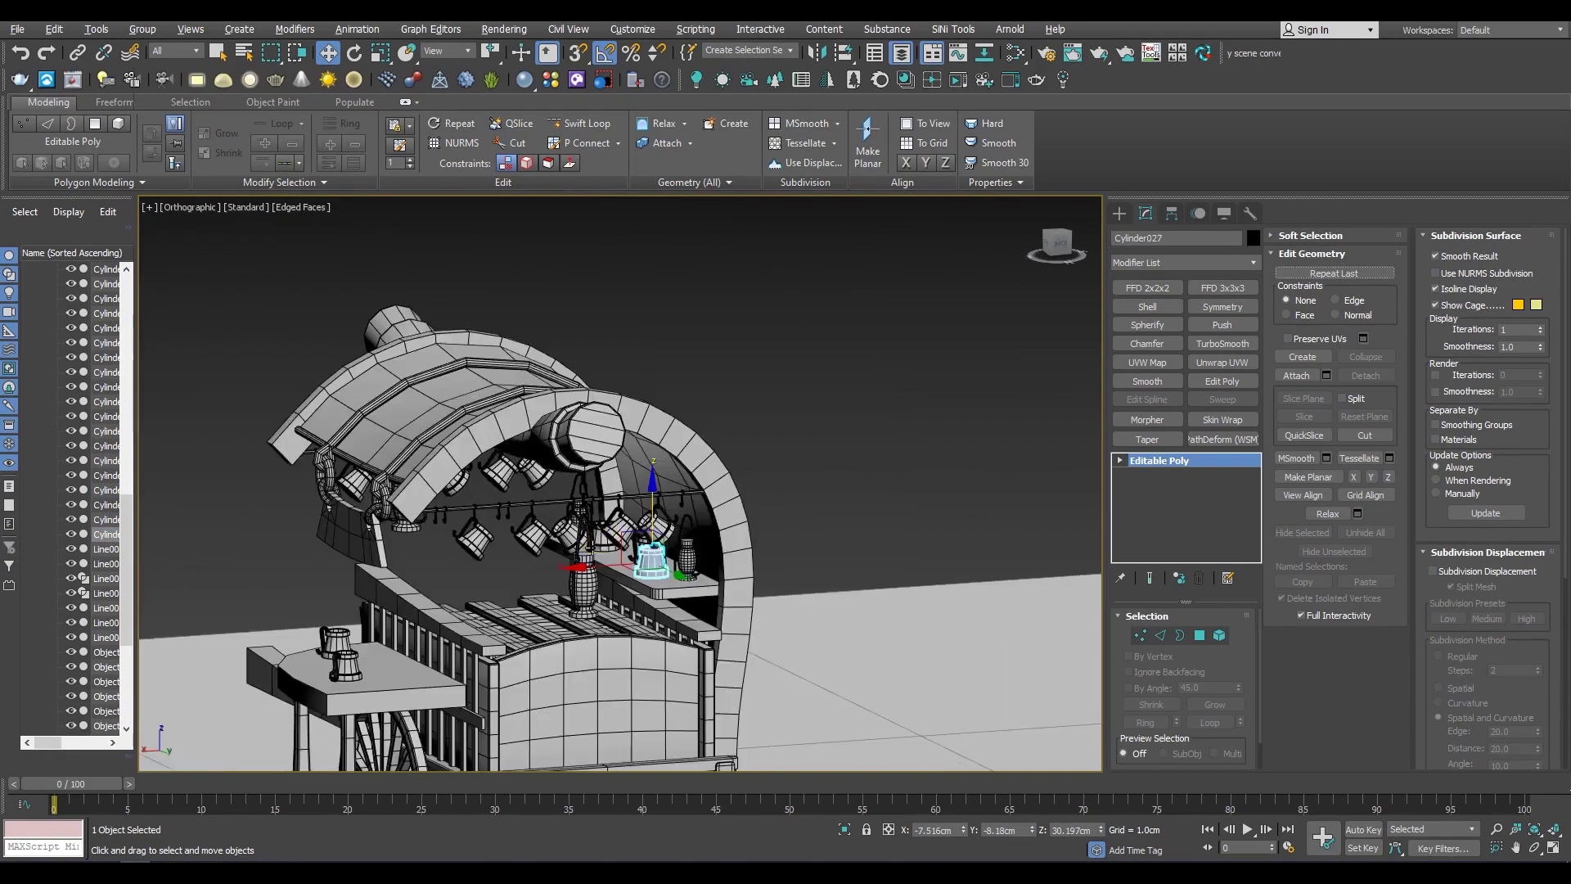
key("shift+z")
key("shift+z")
key("shift+z")
key("shift+z")
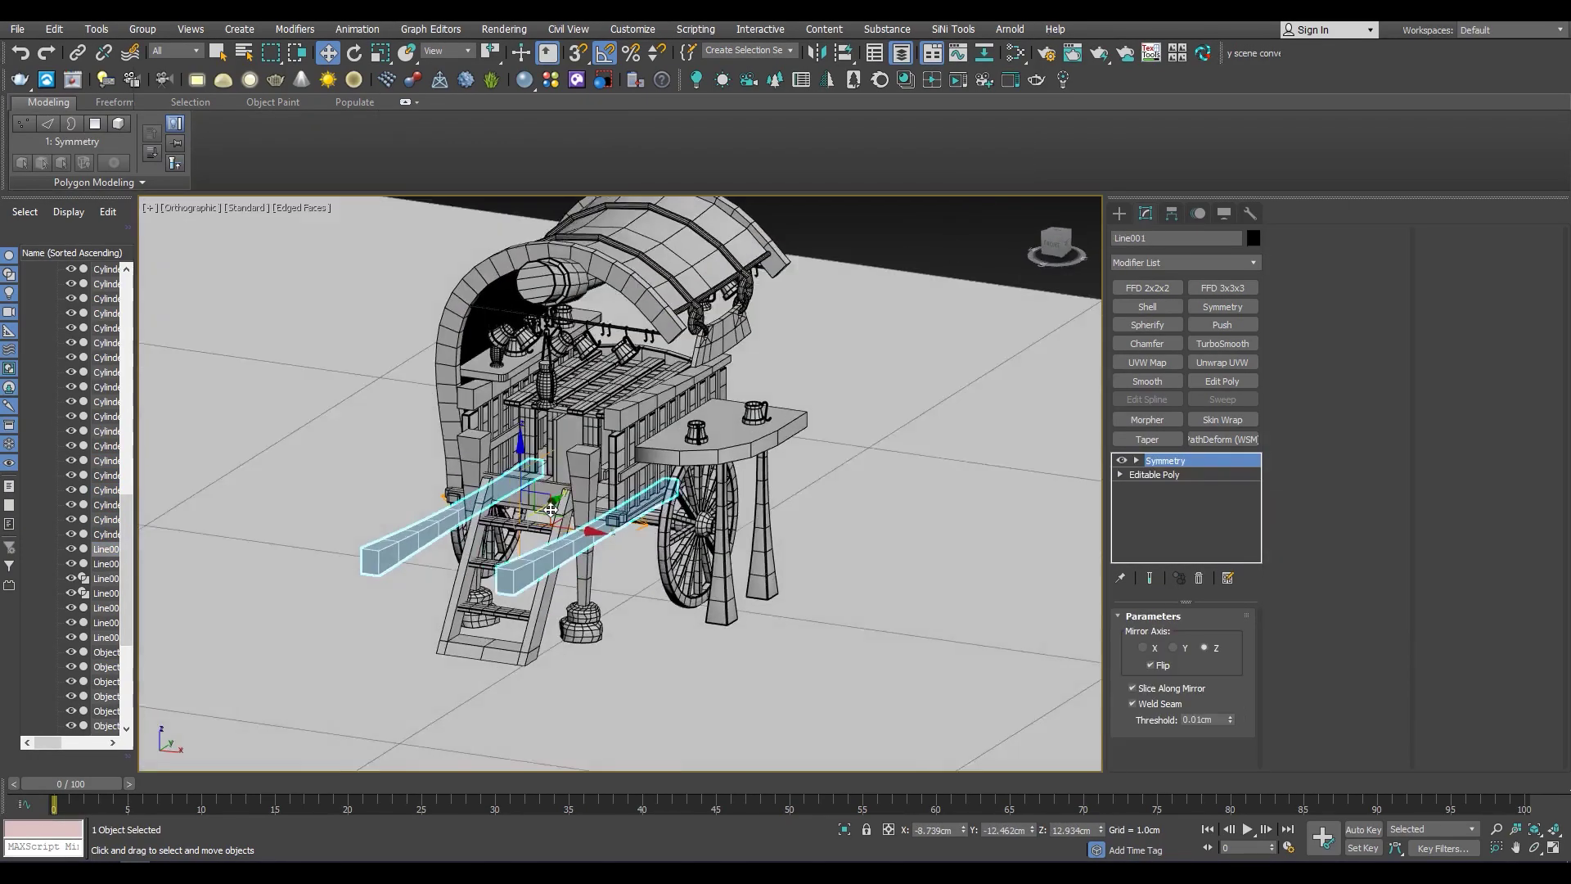
key("alt+q")
key("2")
scroll(501, 448, "up", 5)
key("F3")
key("4")
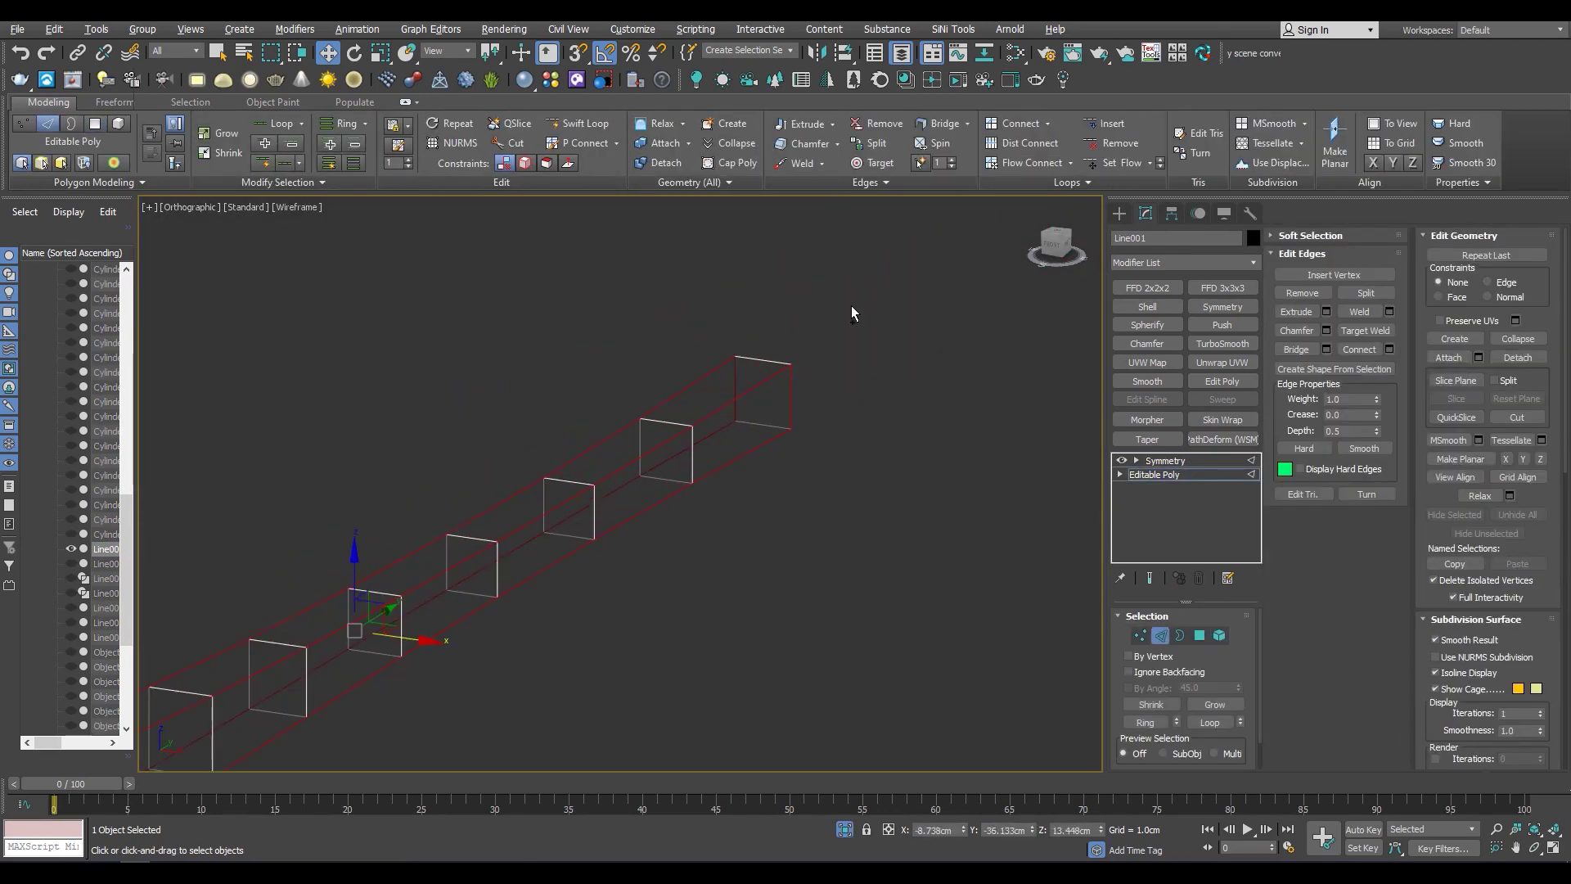
Chamfer the selected long beam edges by 0.12cm
left_click(1327, 330)
key("F3")
scroll(539, 560, "up", 5)
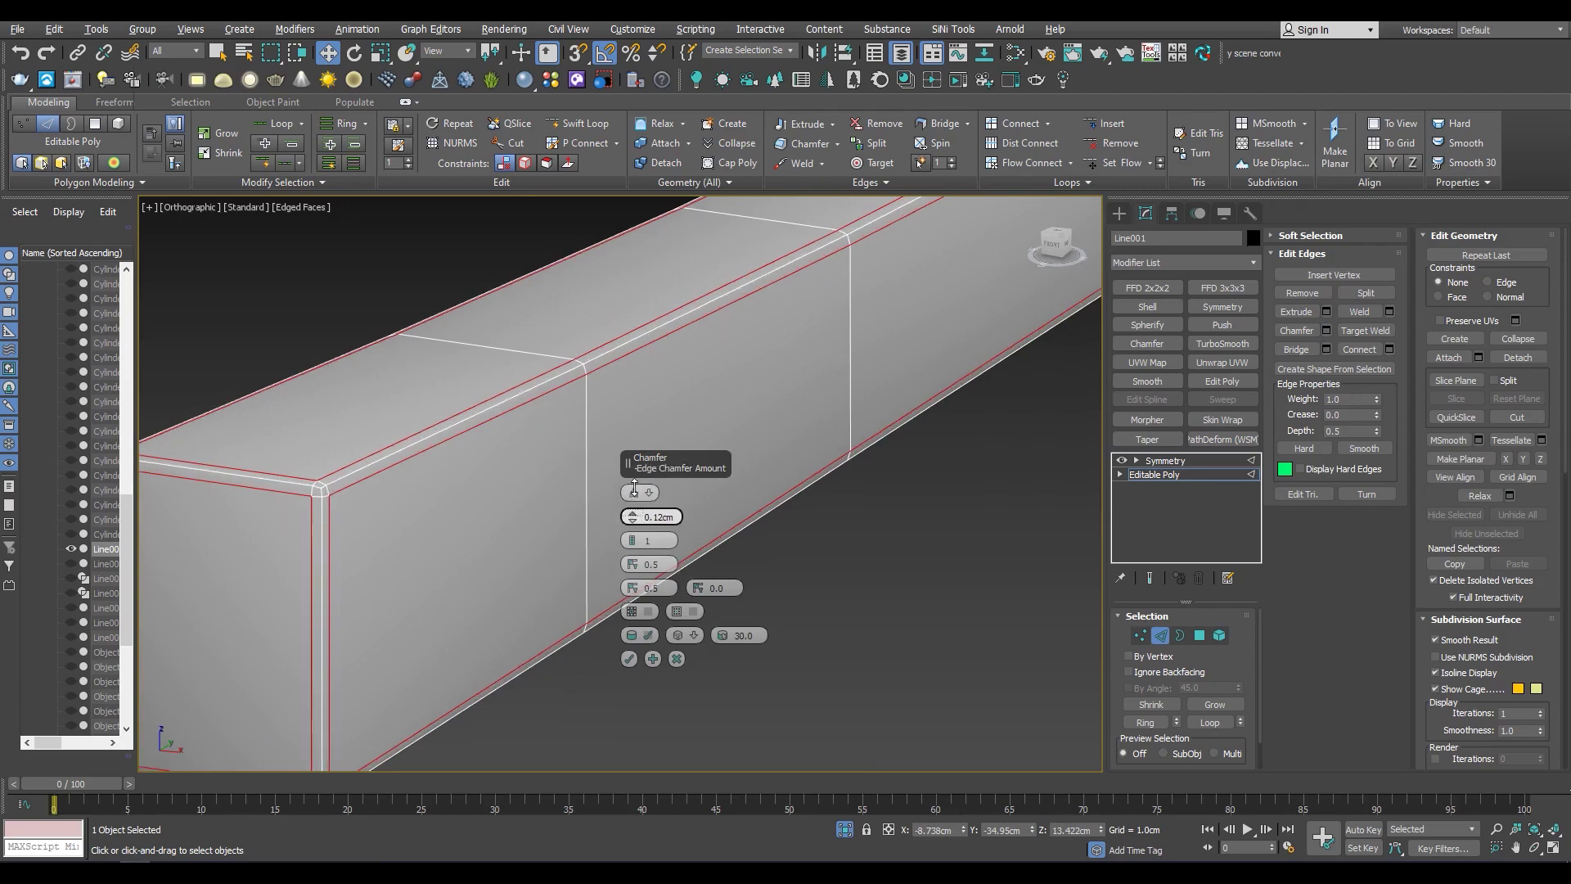
scroll(634, 491, "down", 5)
left_click(628, 658)
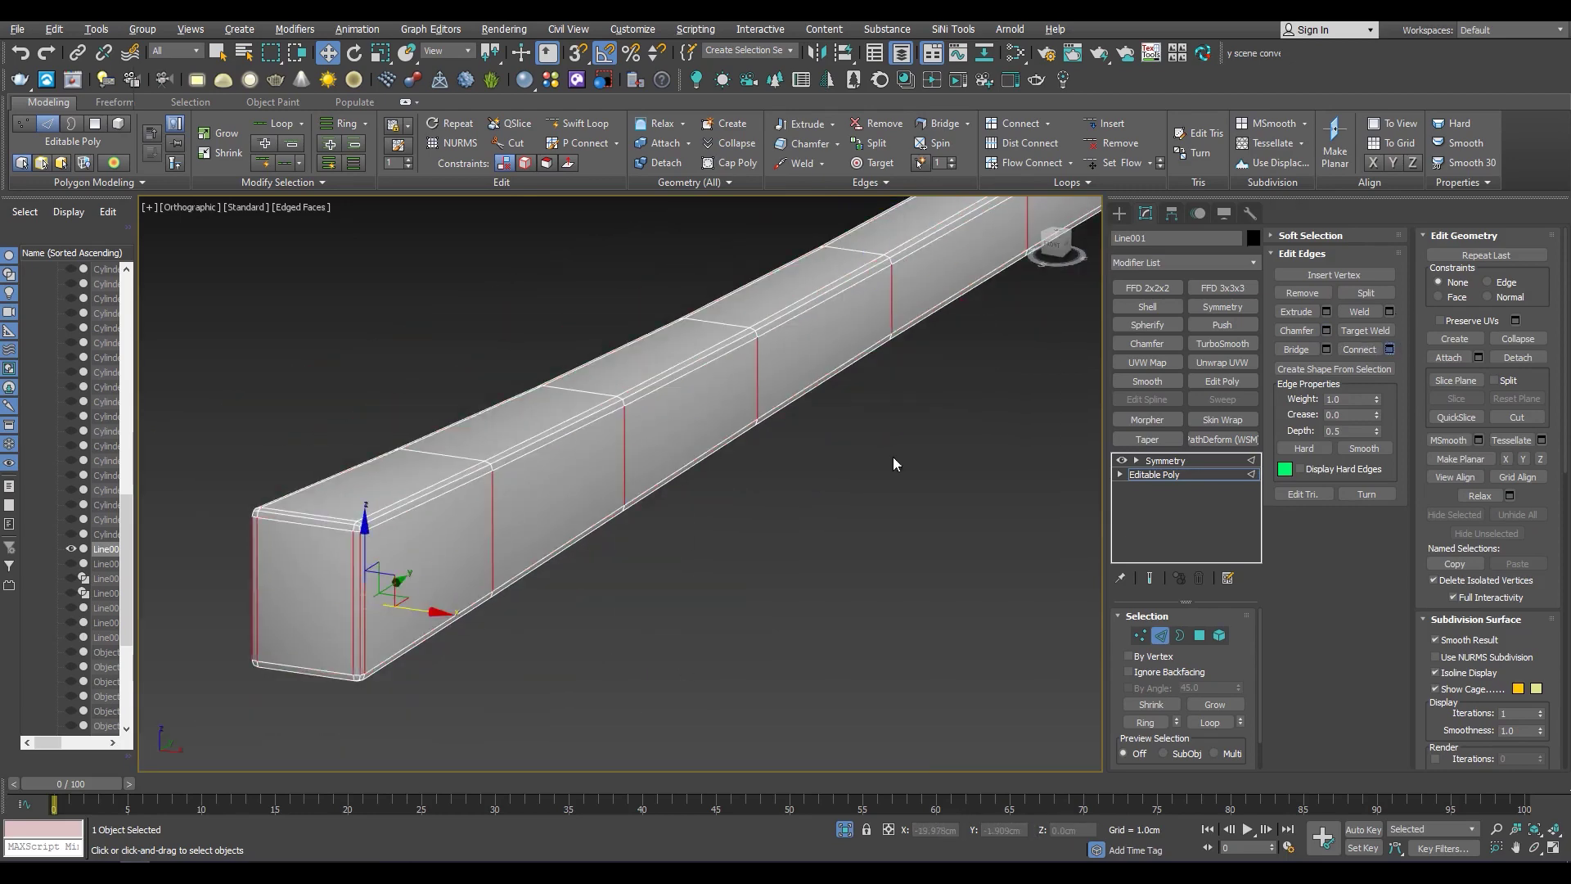
Leave edge editing and check the mirrored result of the beams
left_click(1166, 460)
scroll(571, 613, "down", 5)
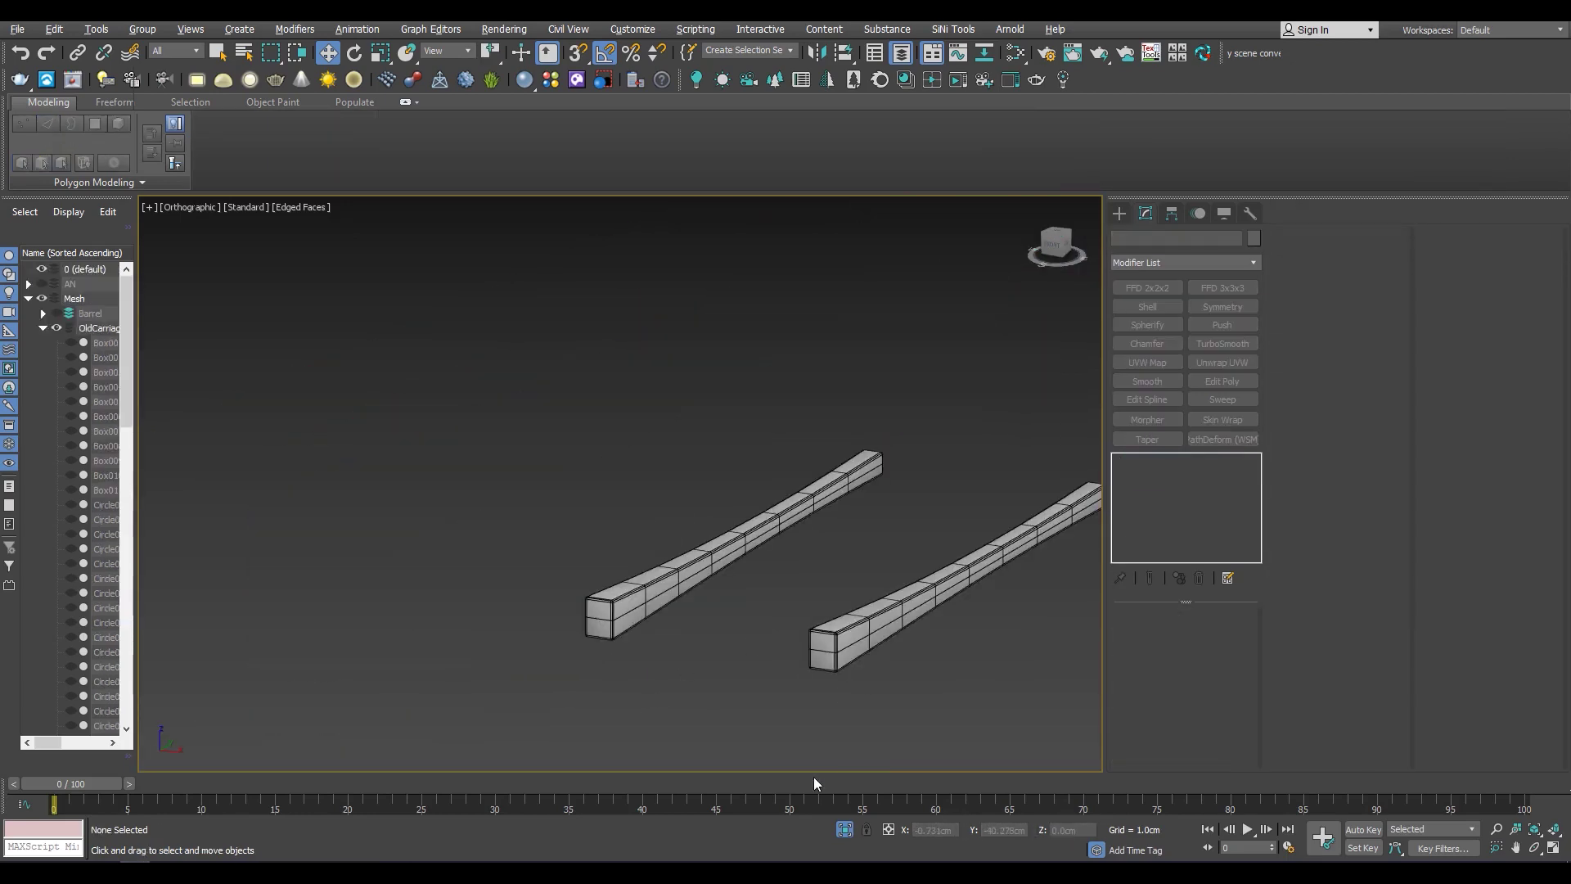
scroll(622, 573, "up", 4)
left_click(1150, 475)
scroll(622, 605, "down", 5)
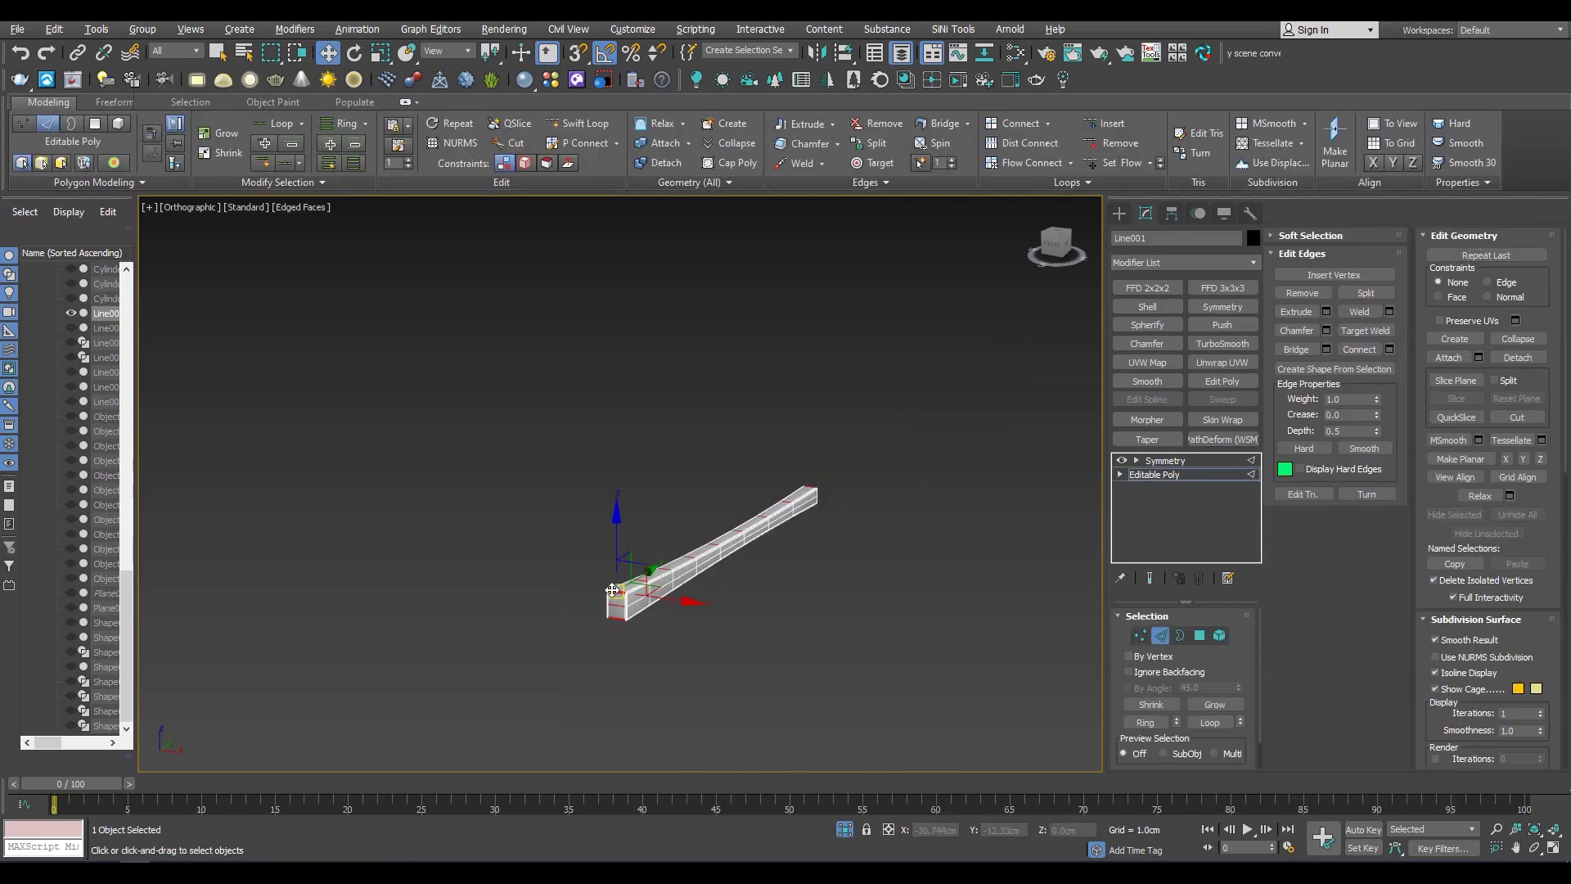
scroll(622, 605, "up", 5)
left_click(1158, 460)
Deselect the beam, end isolation and select a shaft beam on the full carriage
left_click(982, 655)
left_click(844, 829)
scroll(789, 759, "up", 5)
scroll(732, 583, "up", 3)
middle_click_drag(732, 583, 450, 552, "alt")
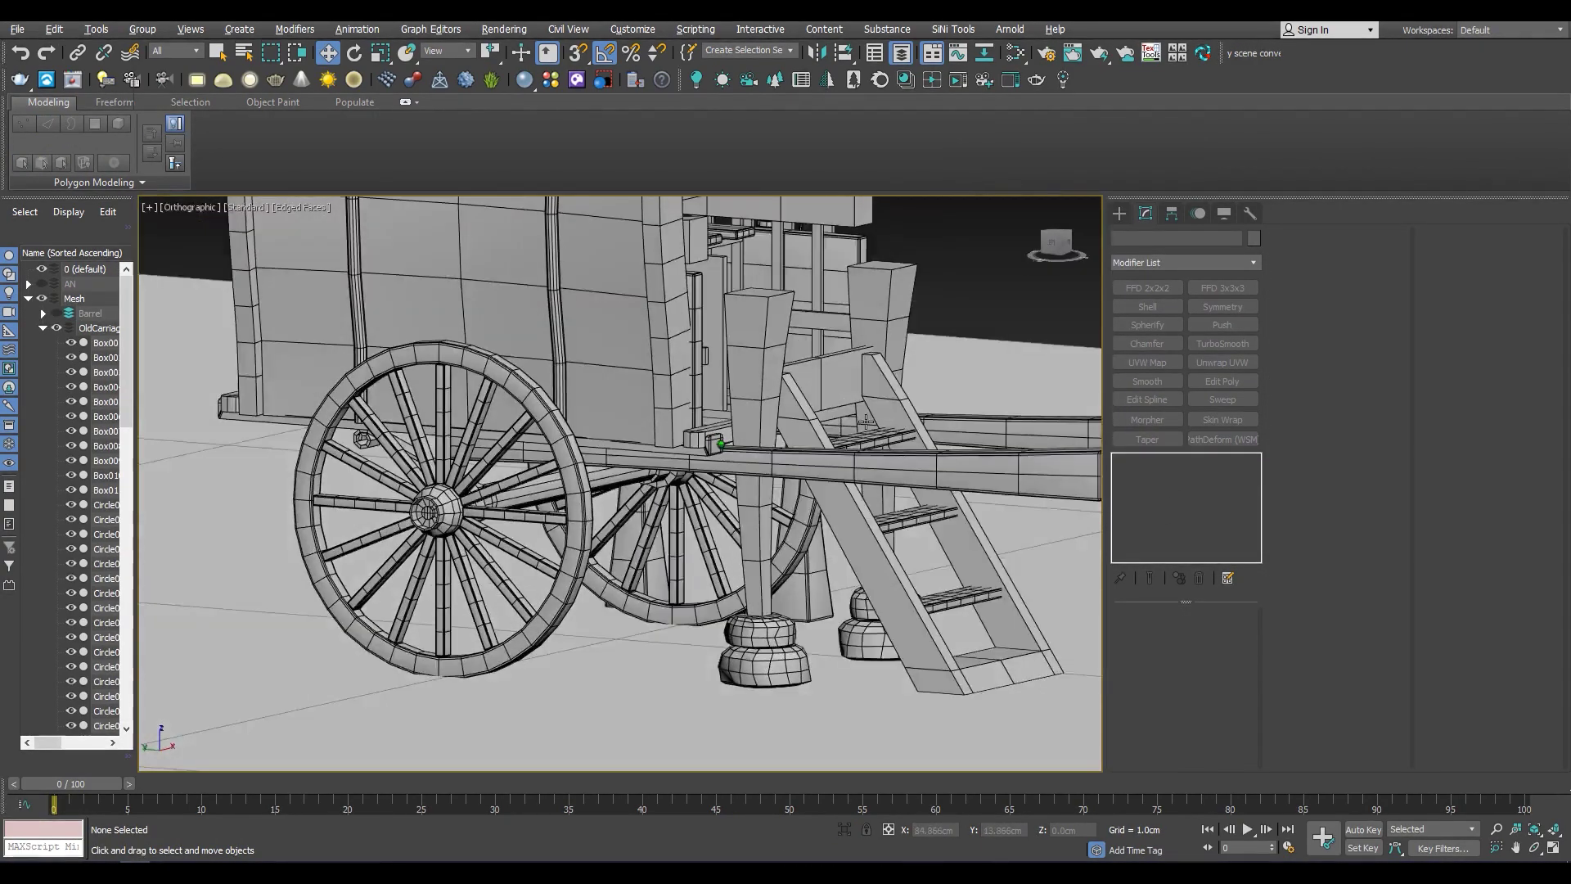
left_click(450, 555)
Isolate the tapered post Line002 and select its vertical edge loop
left_click(105, 328)
key("alt+q")
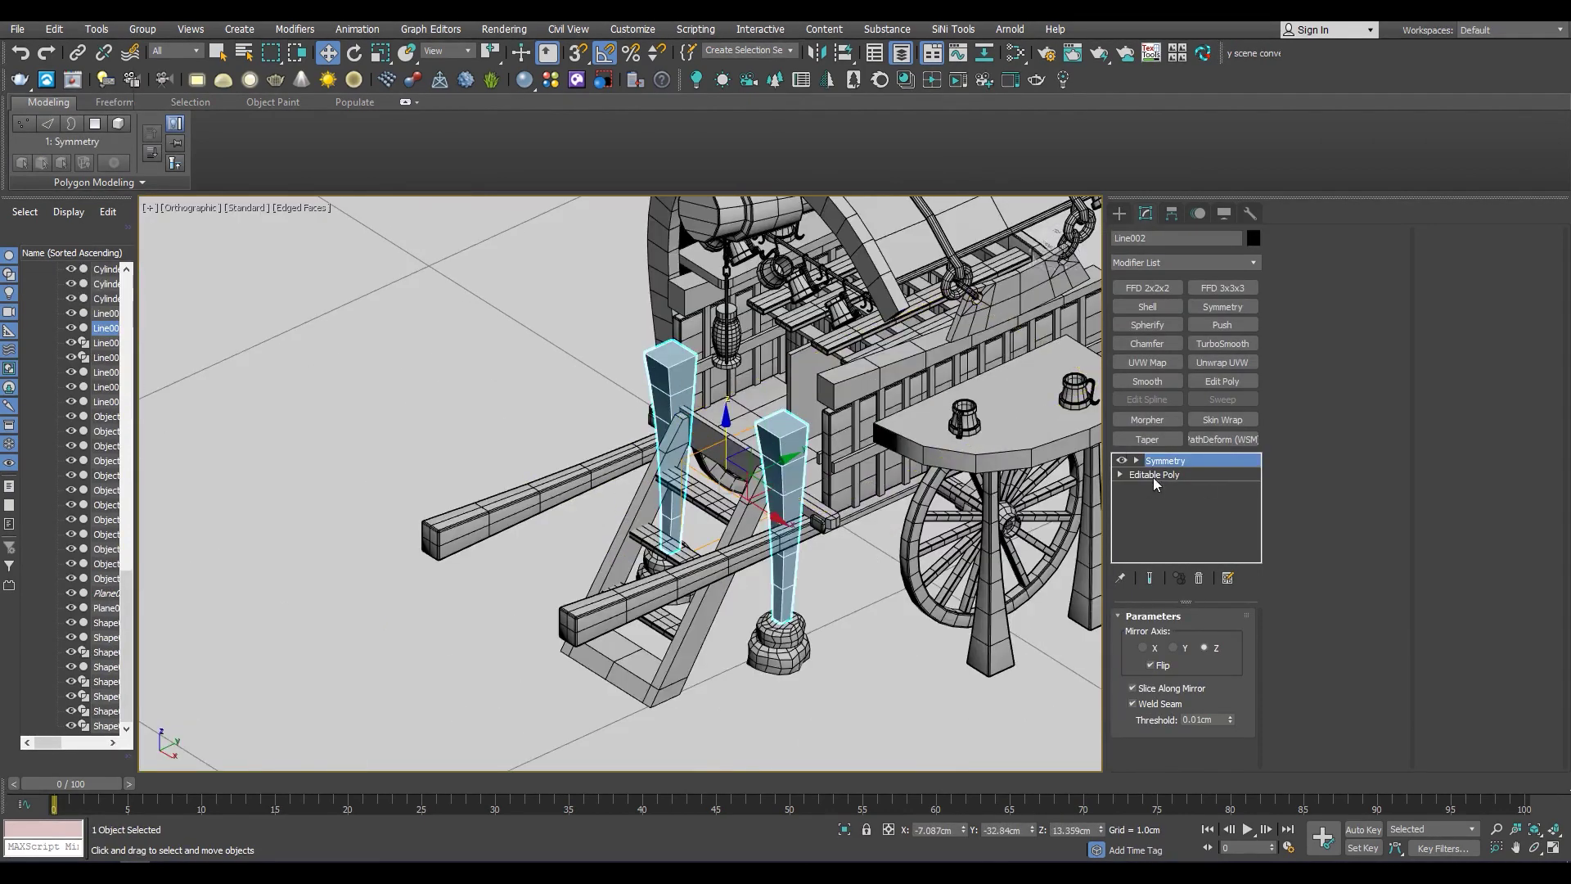
left_click(1154, 475)
scroll(555, 330, "up", 3)
key("2")
key("F3")
double_click(542, 348)
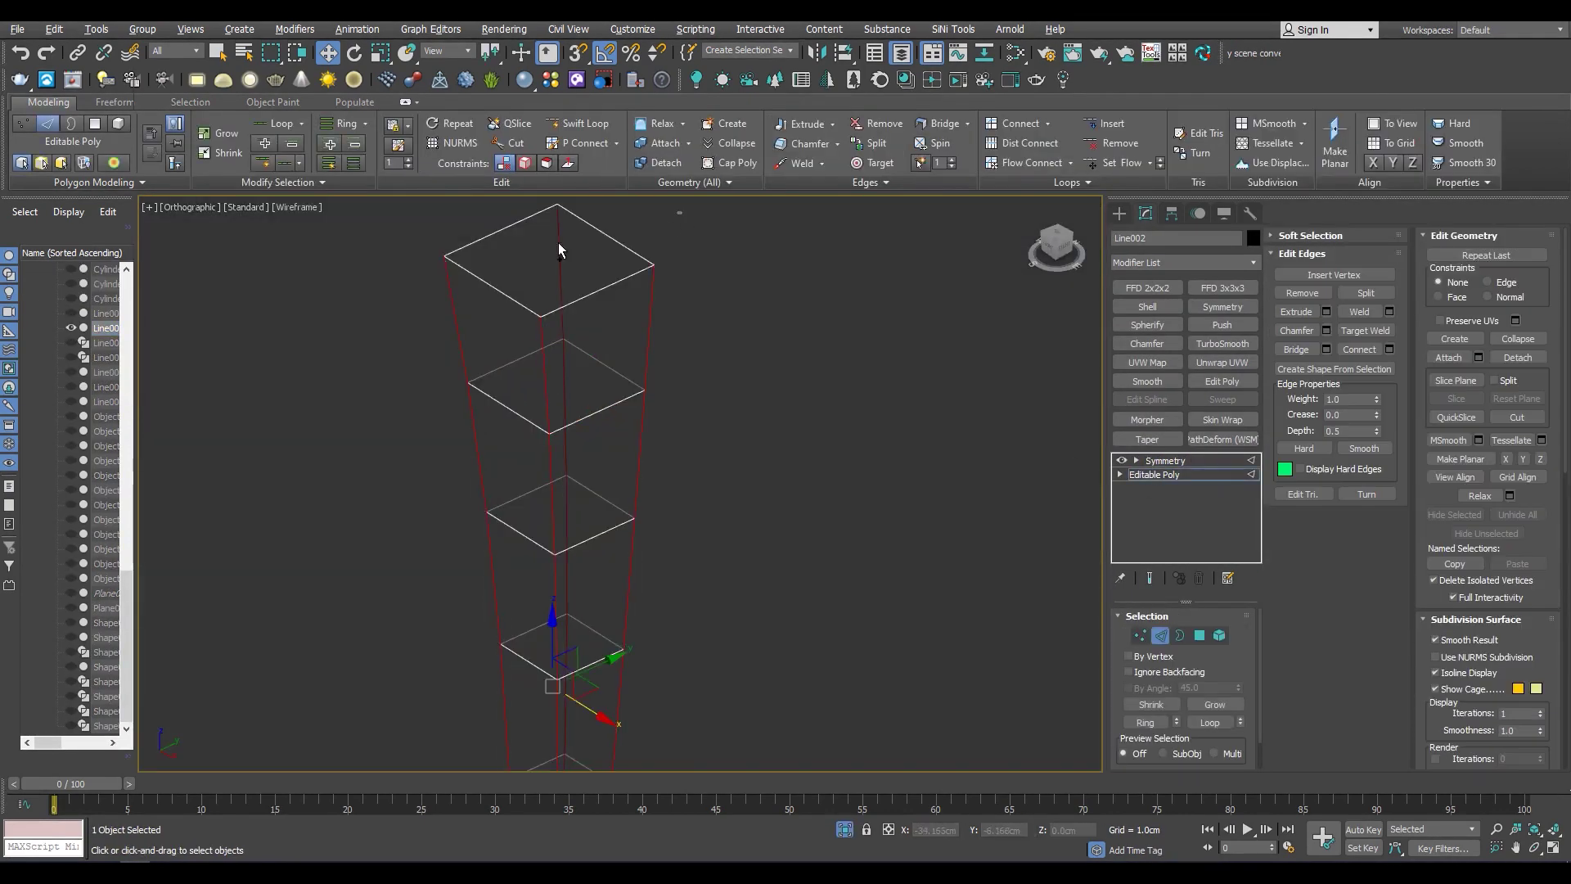
key("F3")
Chamfer the post's edge loop by 0.1cm
left_click(1327, 329)
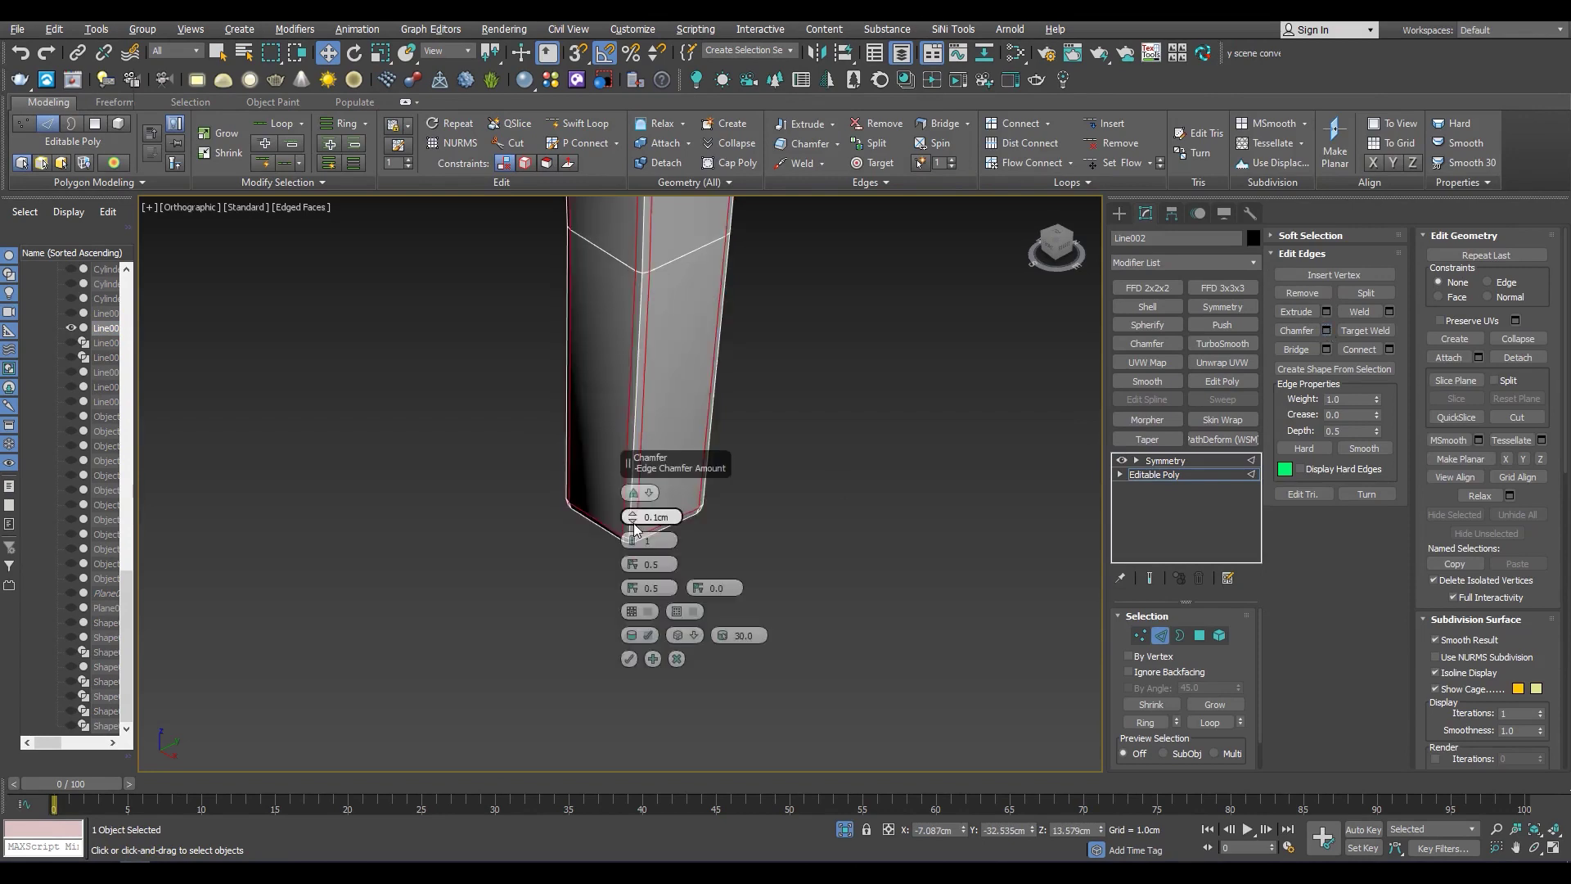
middle_click_drag(573, 409, 589, 393, "alt")
scroll(492, 491, "up", 3)
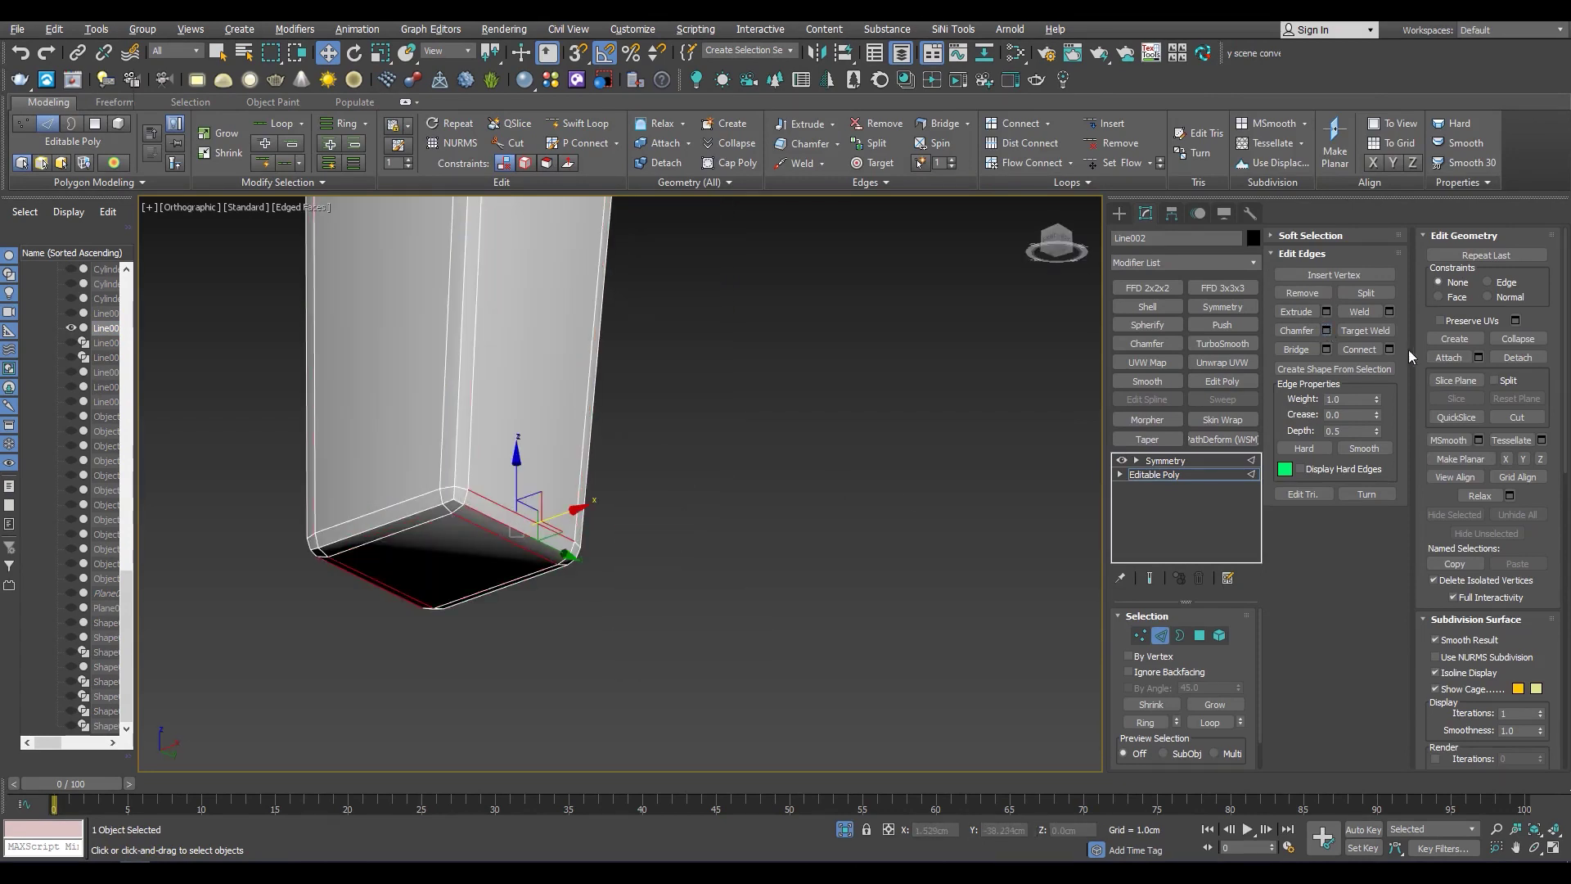
left_click(629, 564)
scroll(578, 446, "down", 3)
scroll(540, 429, "up", 3)
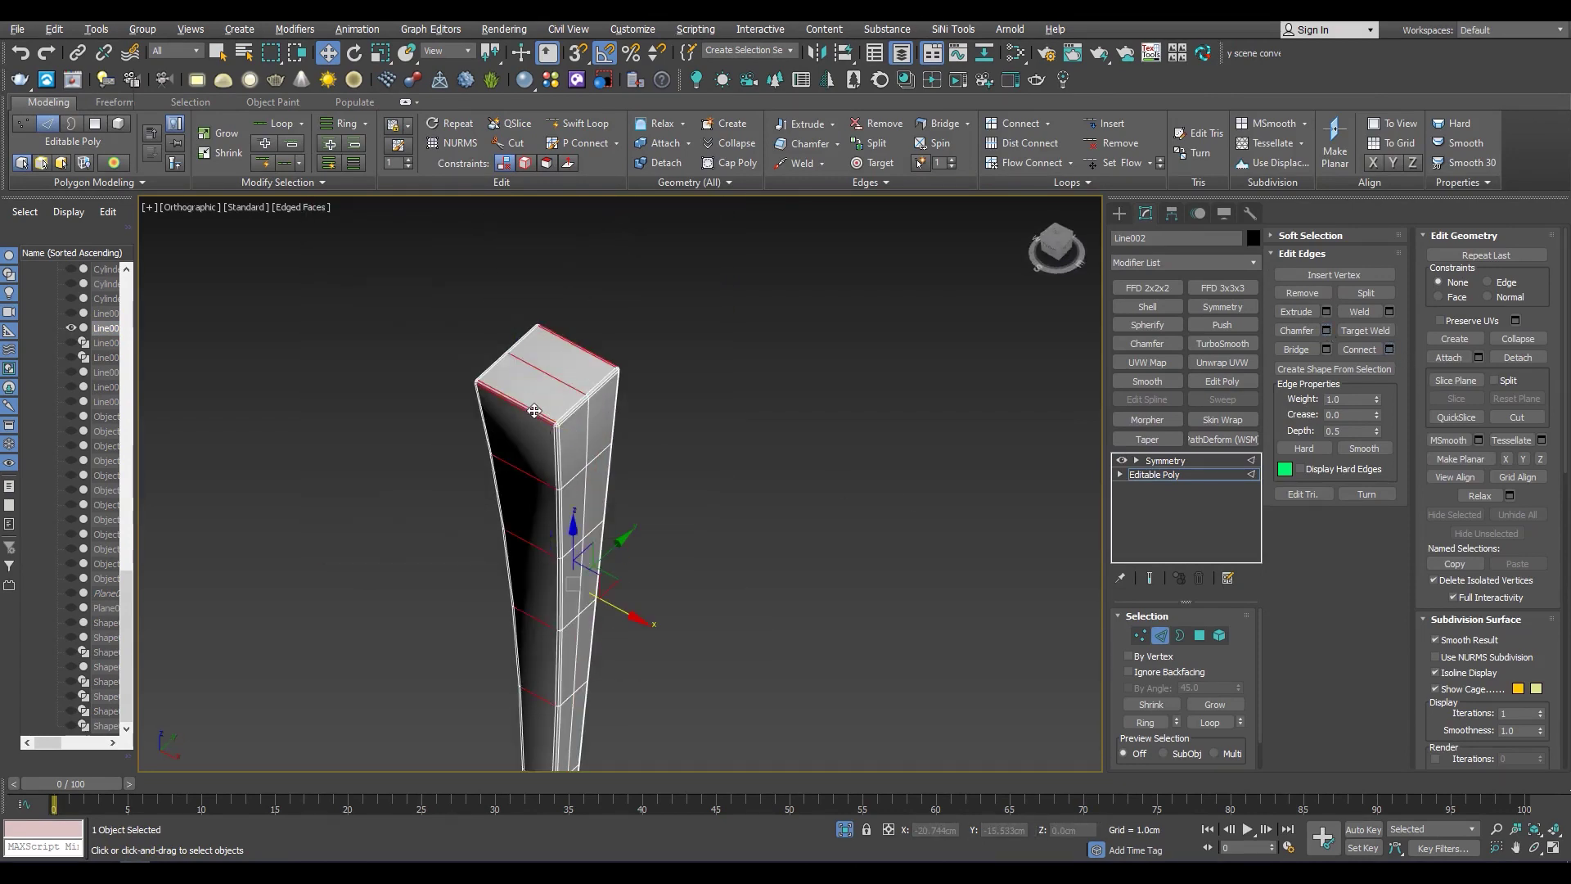
Show the mirrored posts, end isolation and isolate the thin rod Line004
left_click(1165, 460)
key("alt+q")
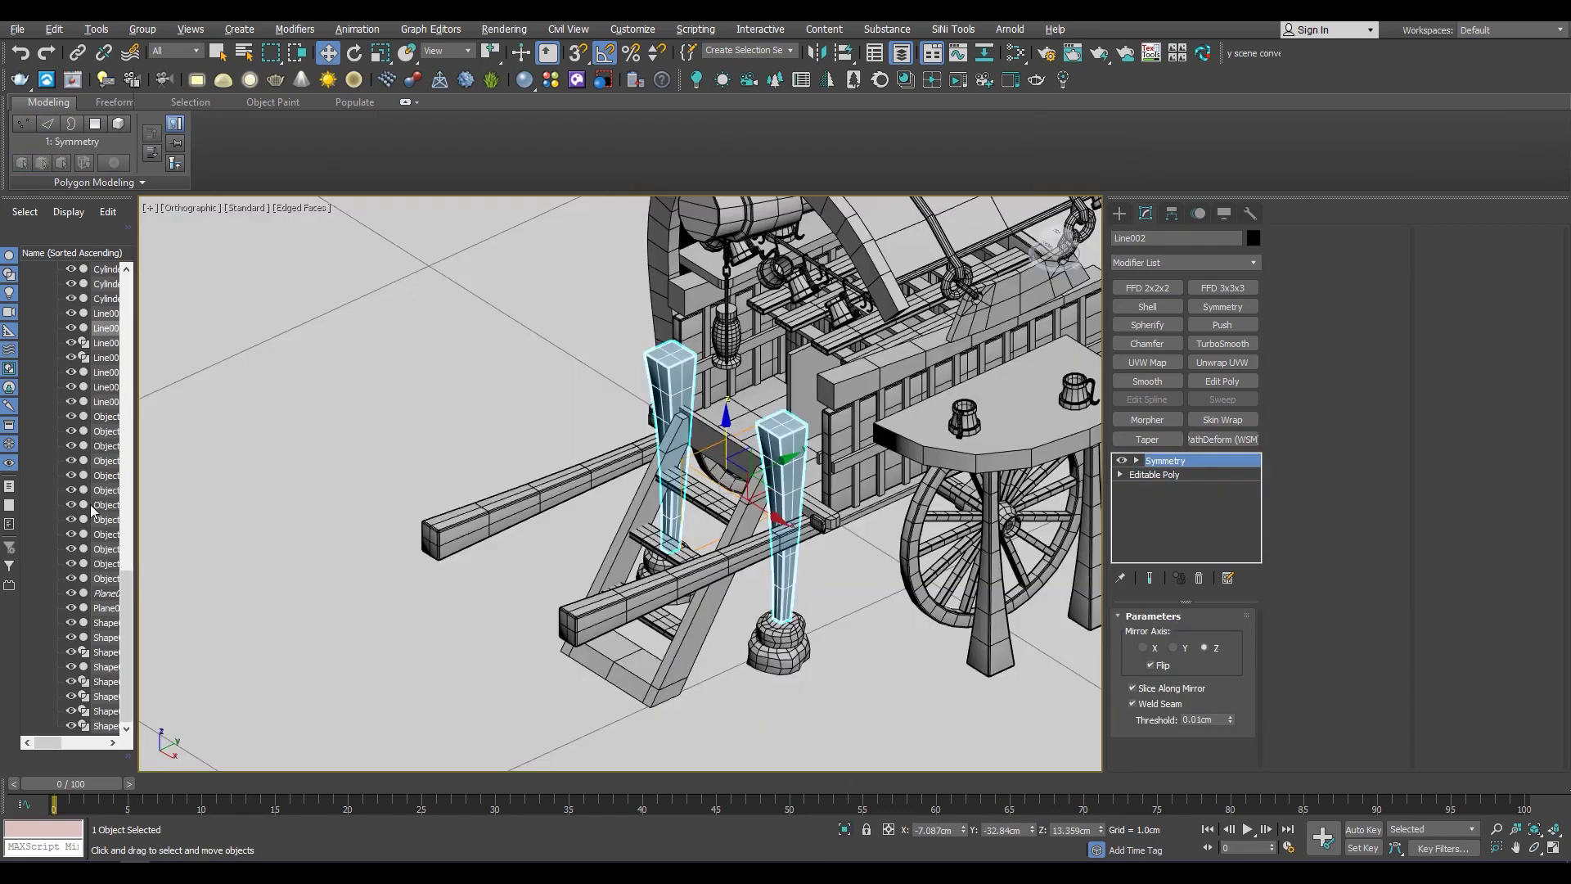
left_click(112, 357)
key("alt+q")
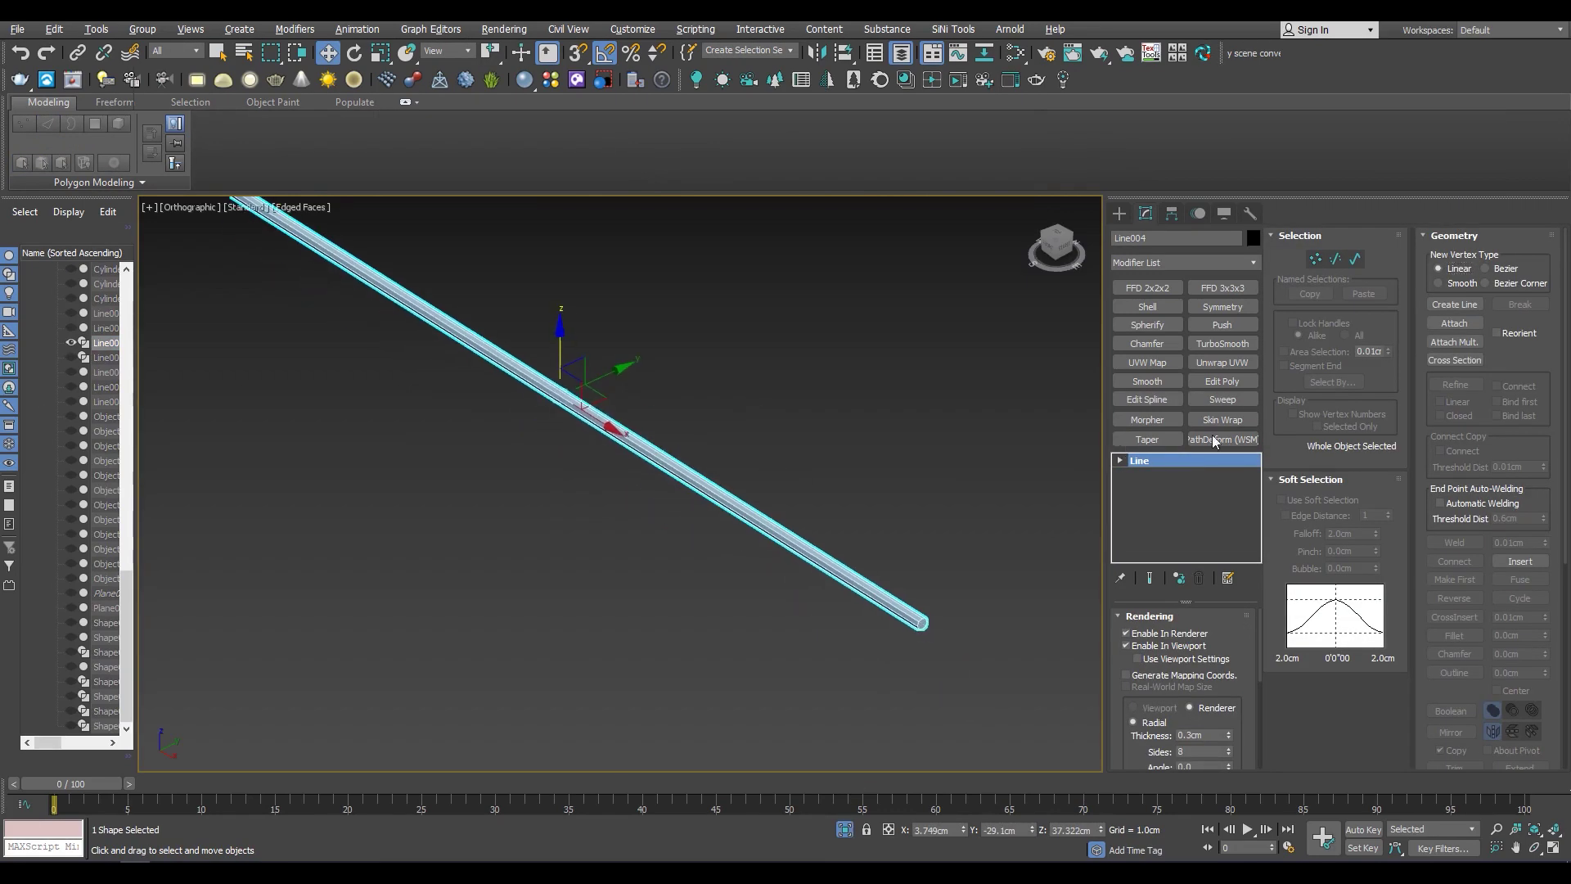
Convert the rod Line004 to an Editable Poly and select its end-cap face
left_click(1222, 381)
right_click(911, 638)
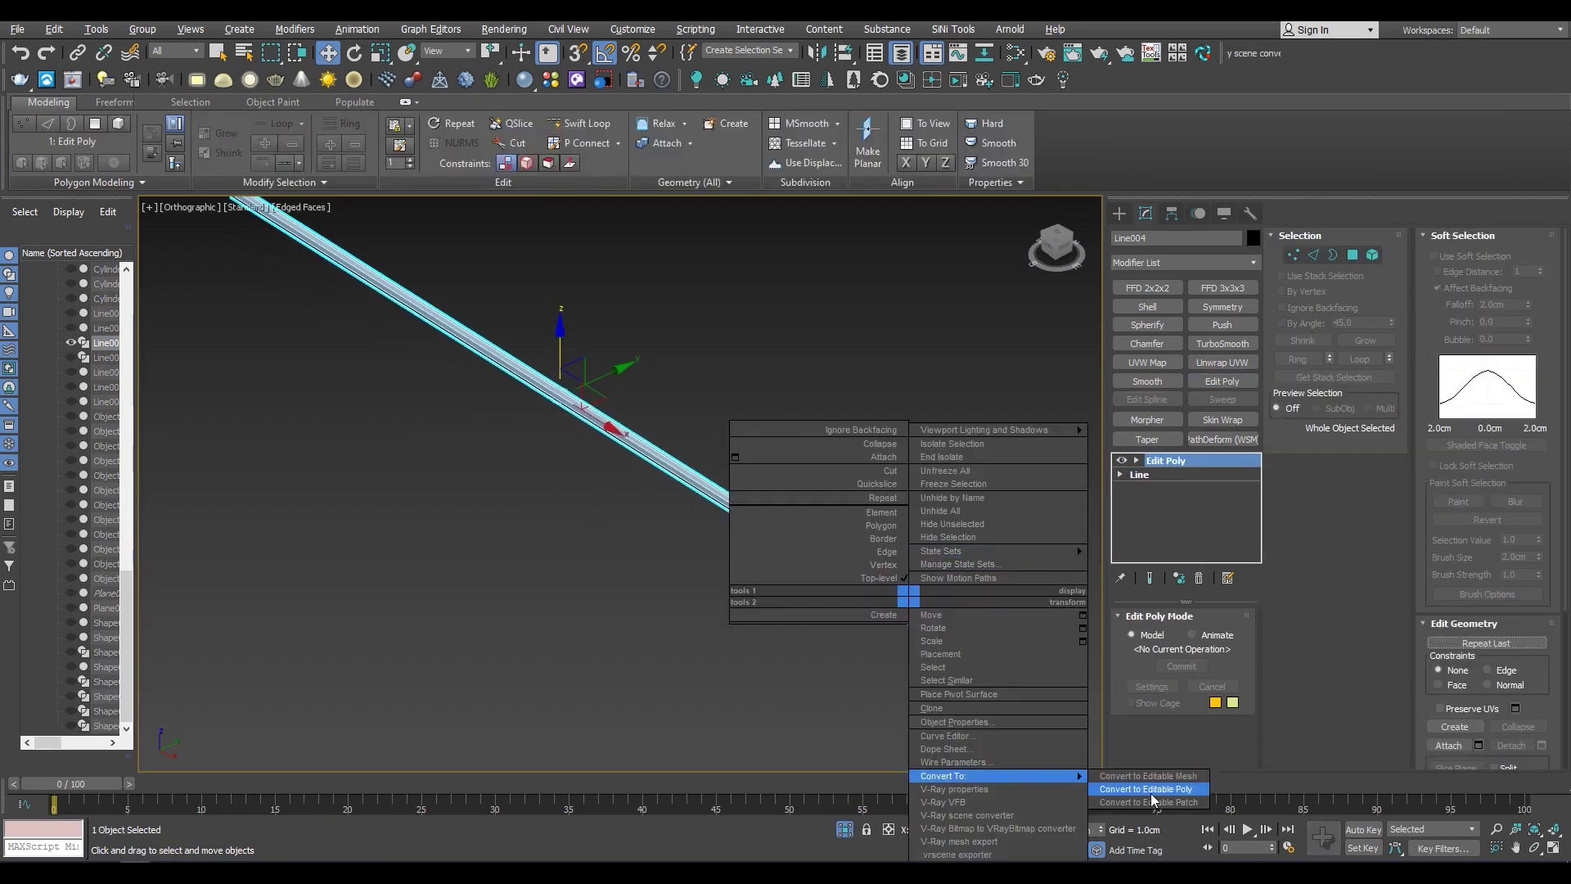
left_click(1150, 793)
right_click(1182, 478)
left_click(1211, 606)
key("Return")
key("4")
left_click(963, 609)
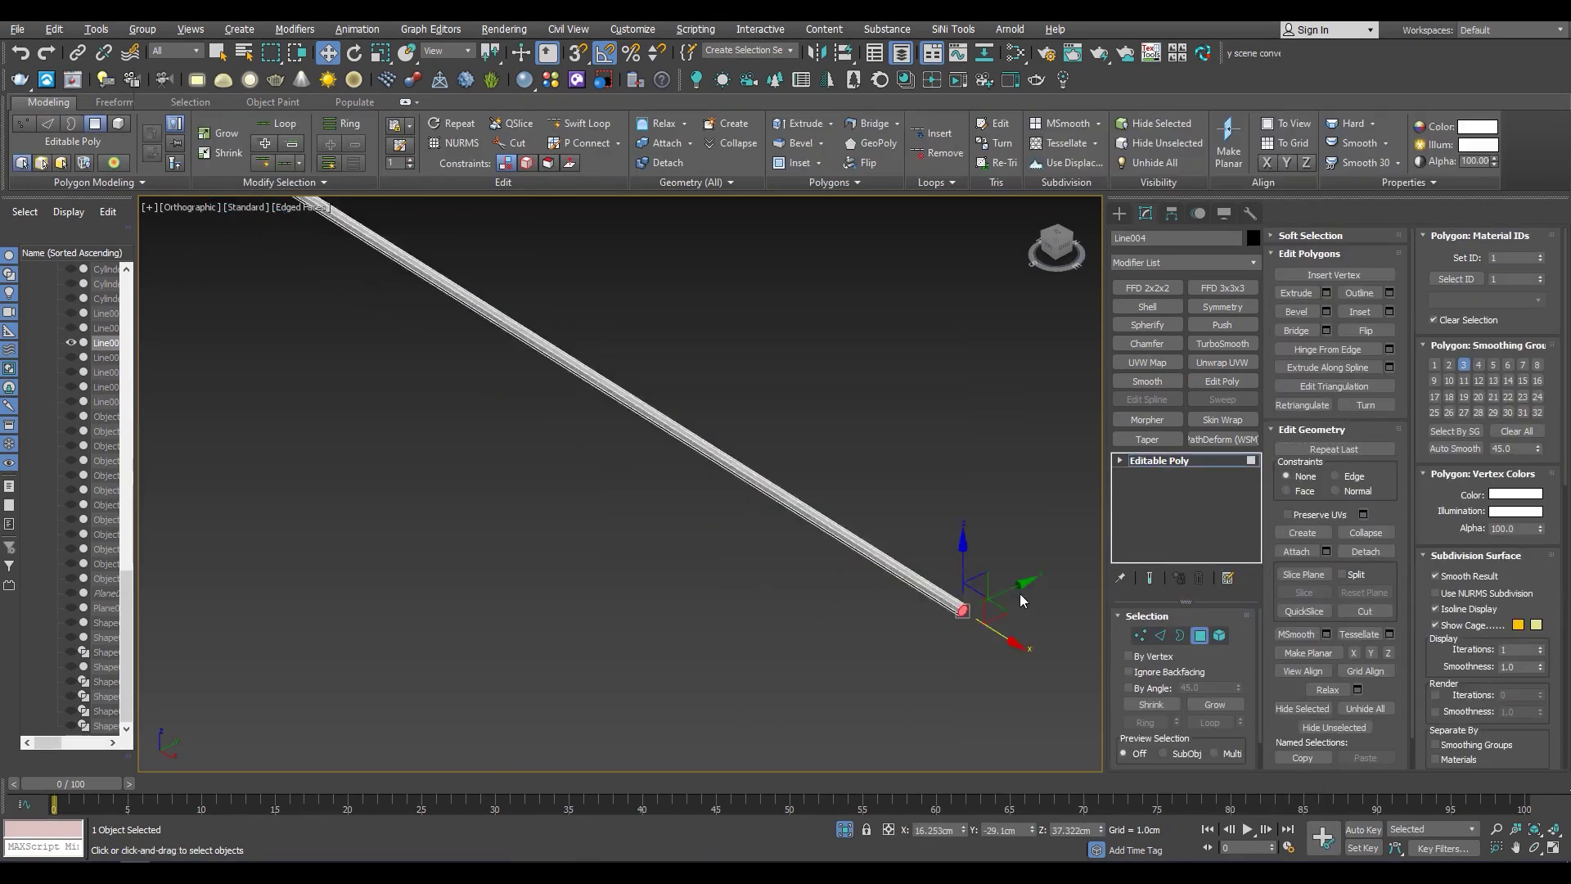
Connect 5 evenly spaced edge loops along the rod and end isolation
scroll(716, 451, "down", 3)
middle_click_drag(716, 451, 734, 411, "alt")
key("2")
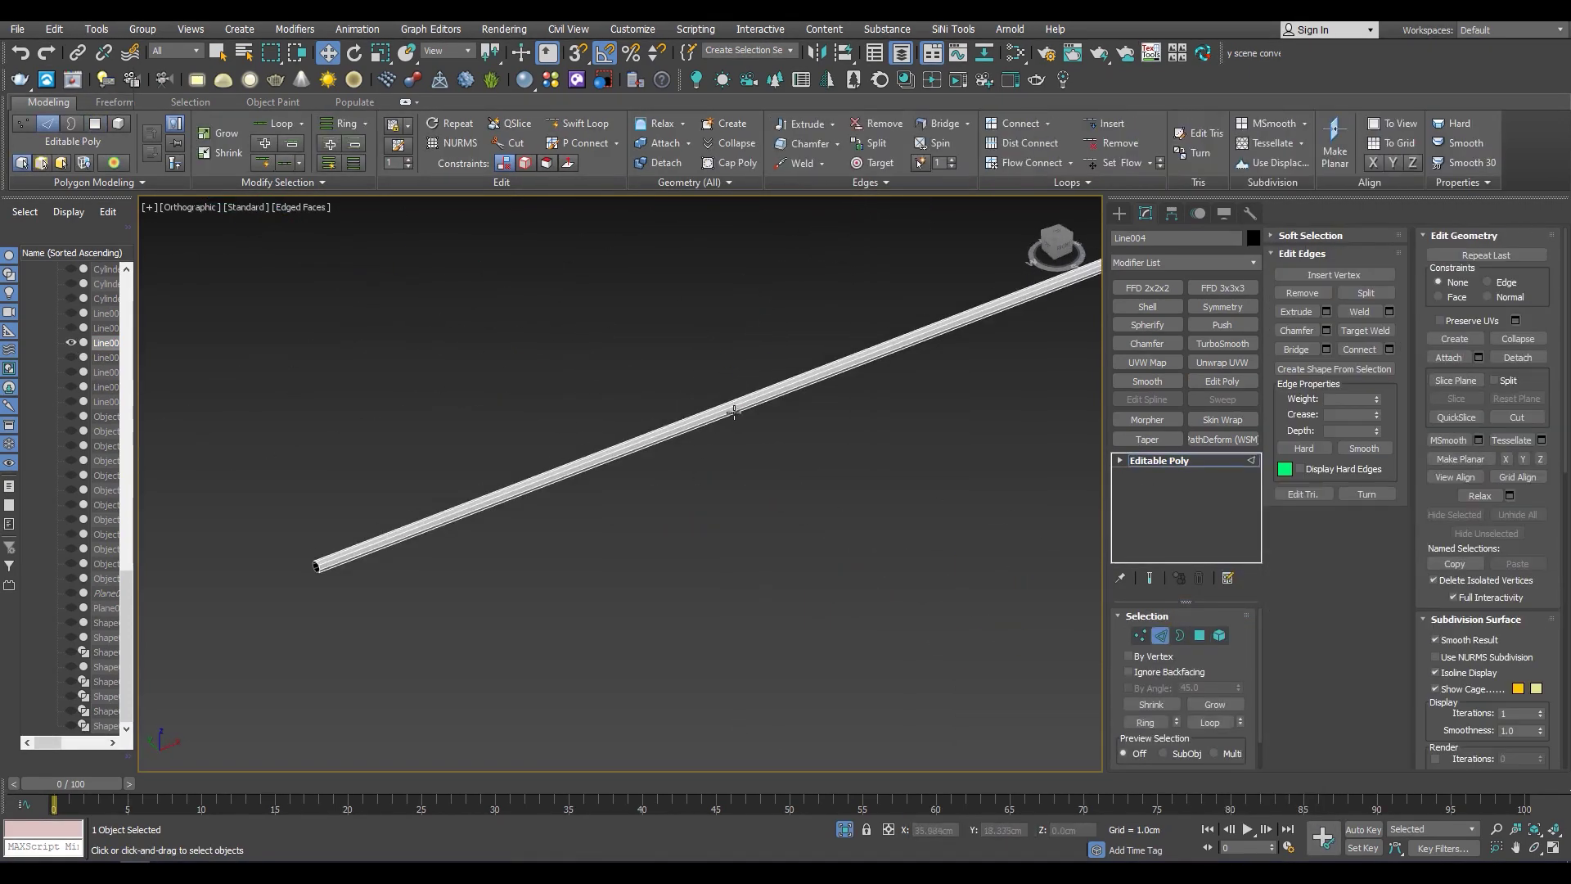
type("5")
scroll(434, 499, "down", 3)
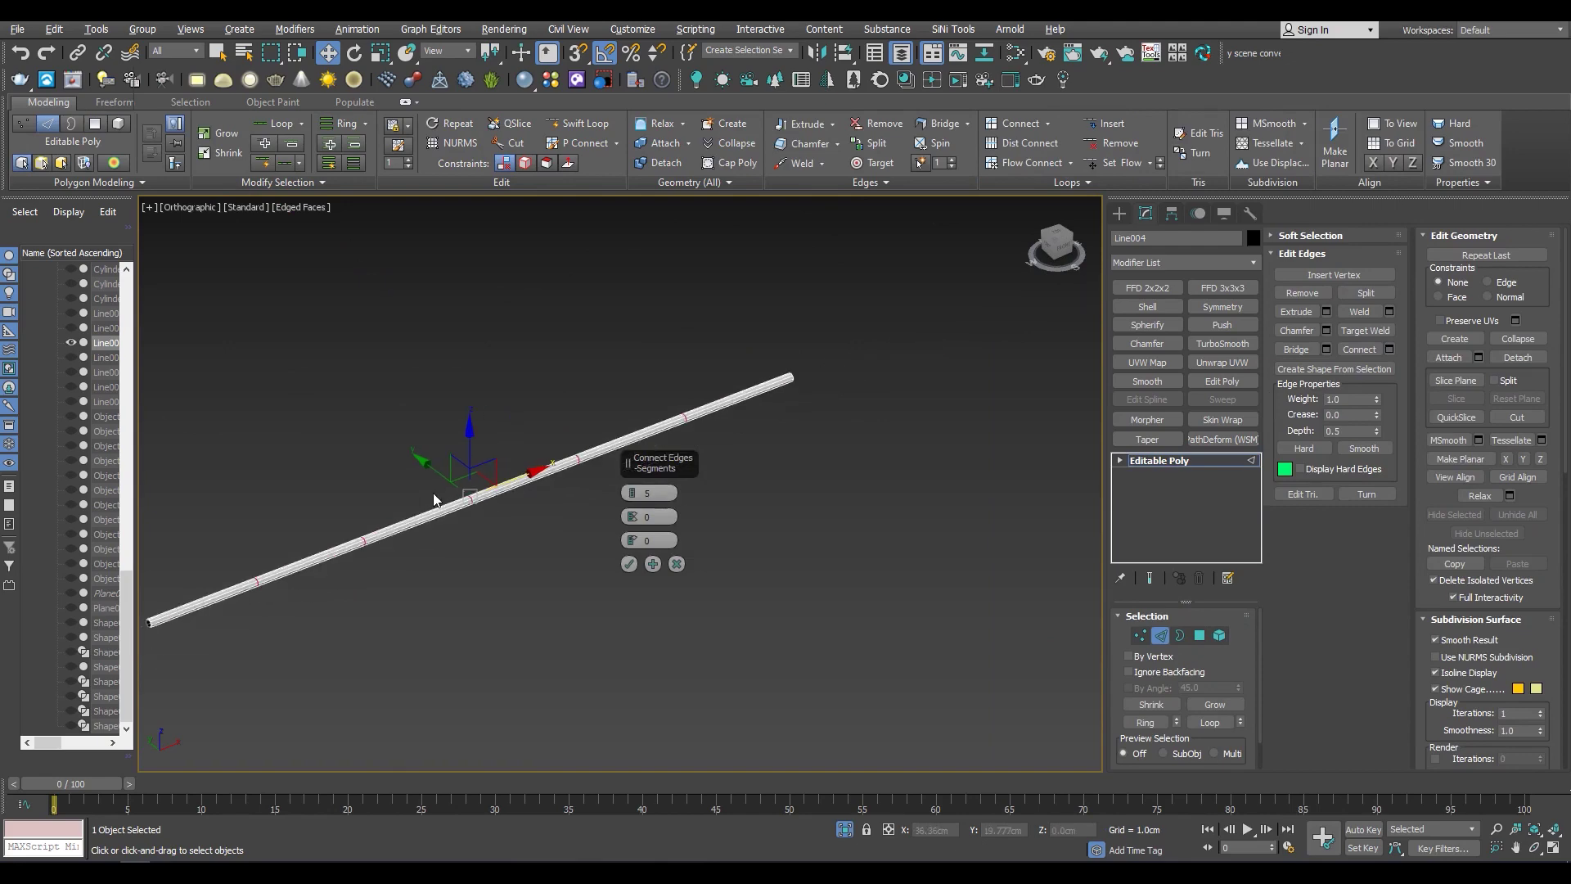
left_click(629, 564)
key("2")
key("alt+q")
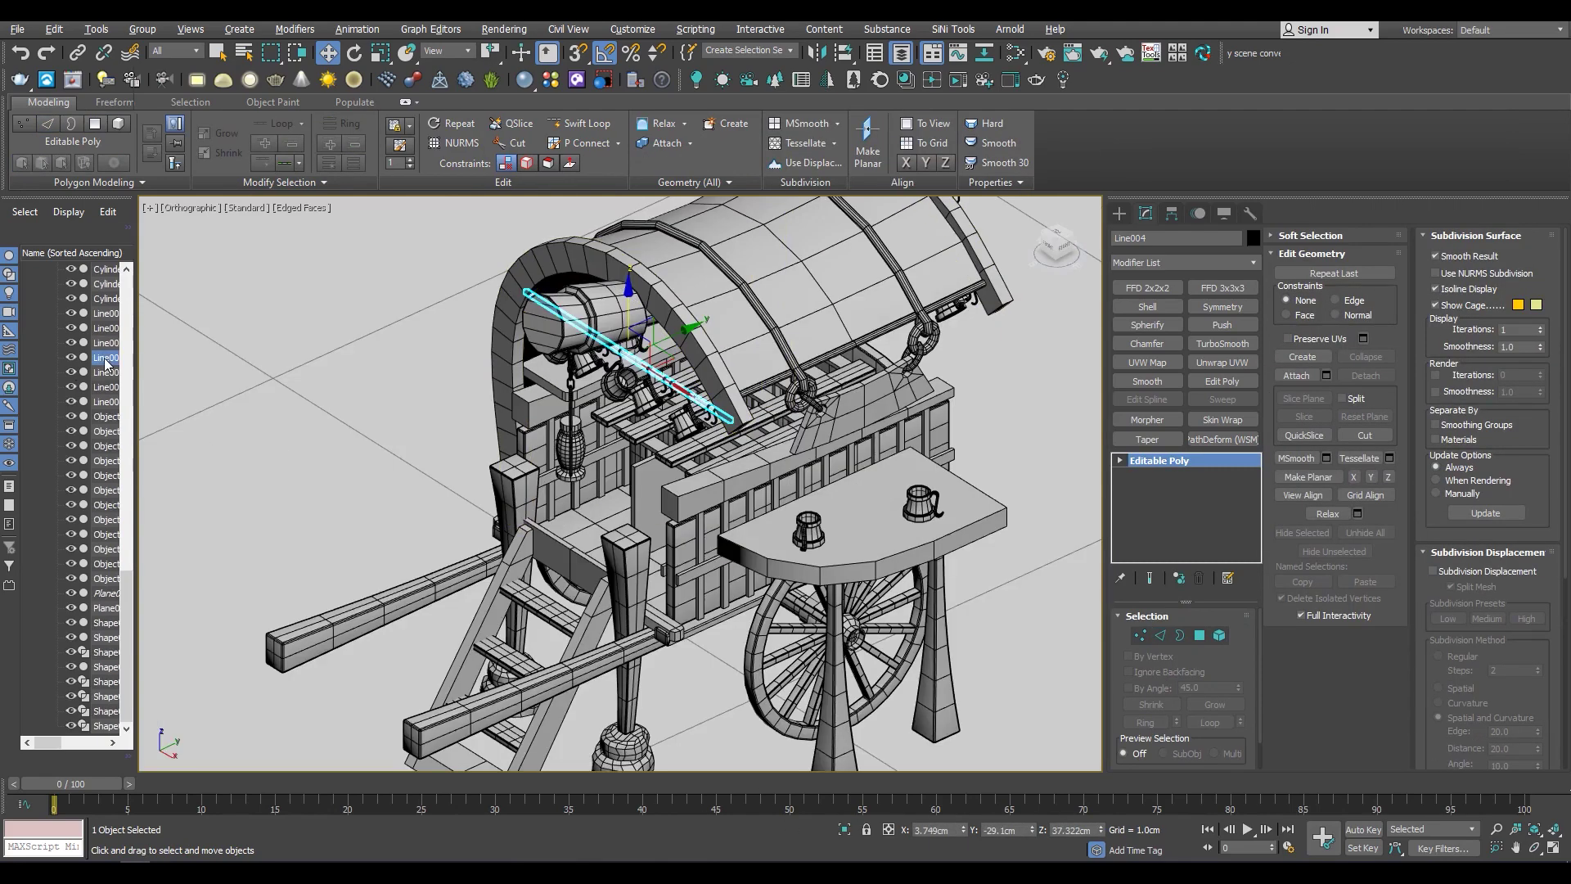
left_click(110, 372)
Isolate the lantern and select its top cap face
key("alt+q")
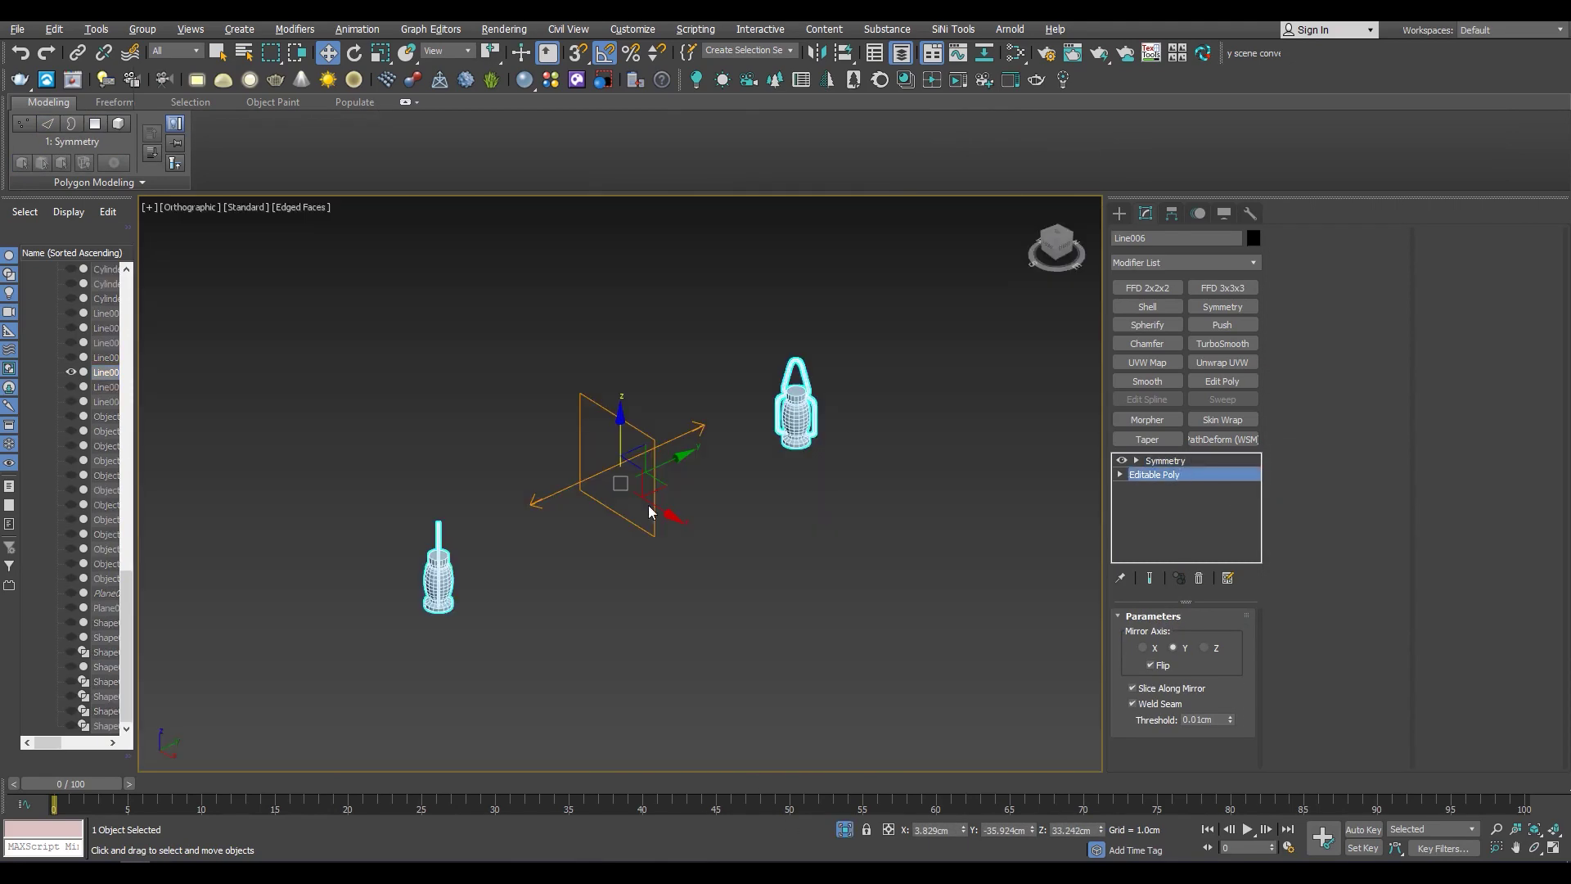
scroll(478, 595, "up", 10)
key("4")
left_click(602, 446)
middle_click_drag(605, 446, 574, 720, "alt")
scroll(602, 449, "down", 5)
Apply a tiny chamfer to the lantern's neck edges
key("2")
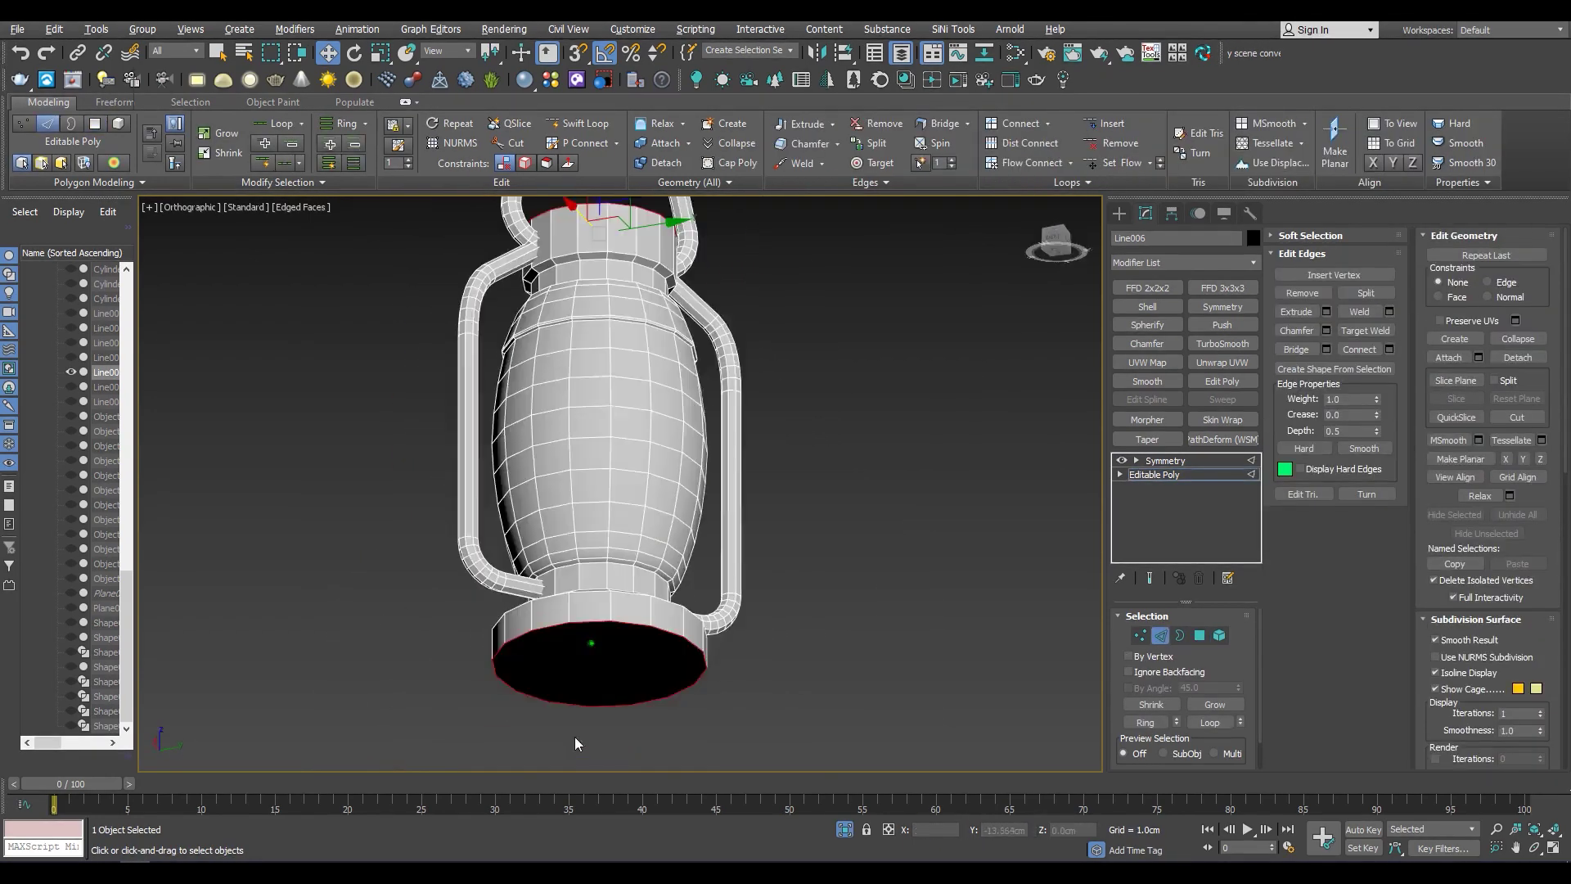
scroll(574, 736, "up", 5)
mouse_move(645, 534)
middle_mouse_down("alt")
mouse_move(635, 491)
mouse_move(642, 720)
middle_mouse_up("alt")
scroll(643, 720, "down", 5)
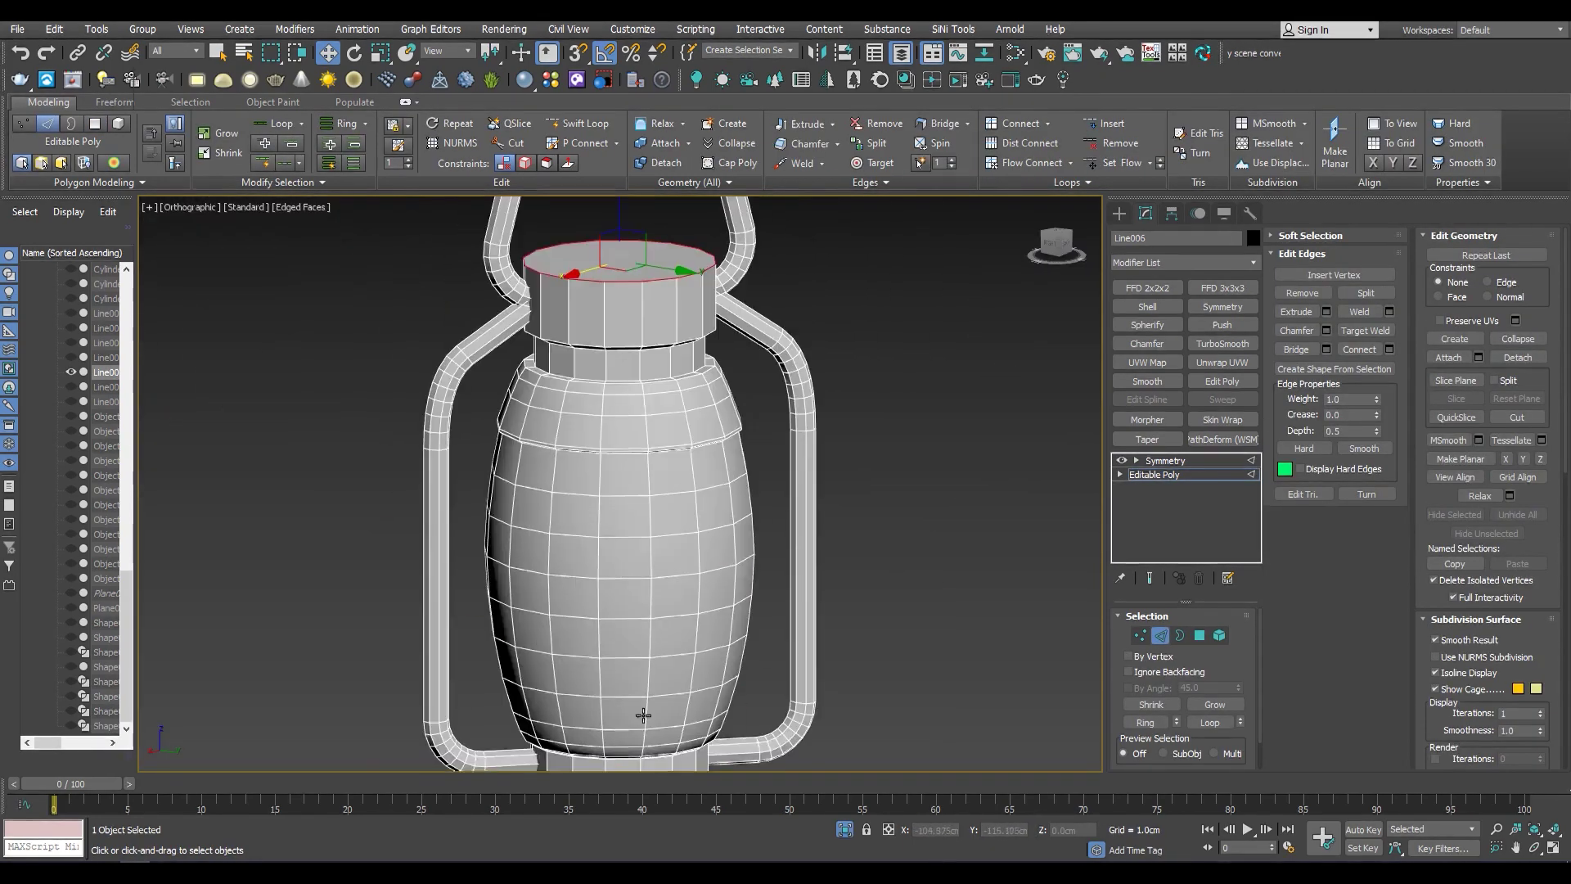
scroll(663, 357, "up", 6)
scroll(656, 390, "up", 4)
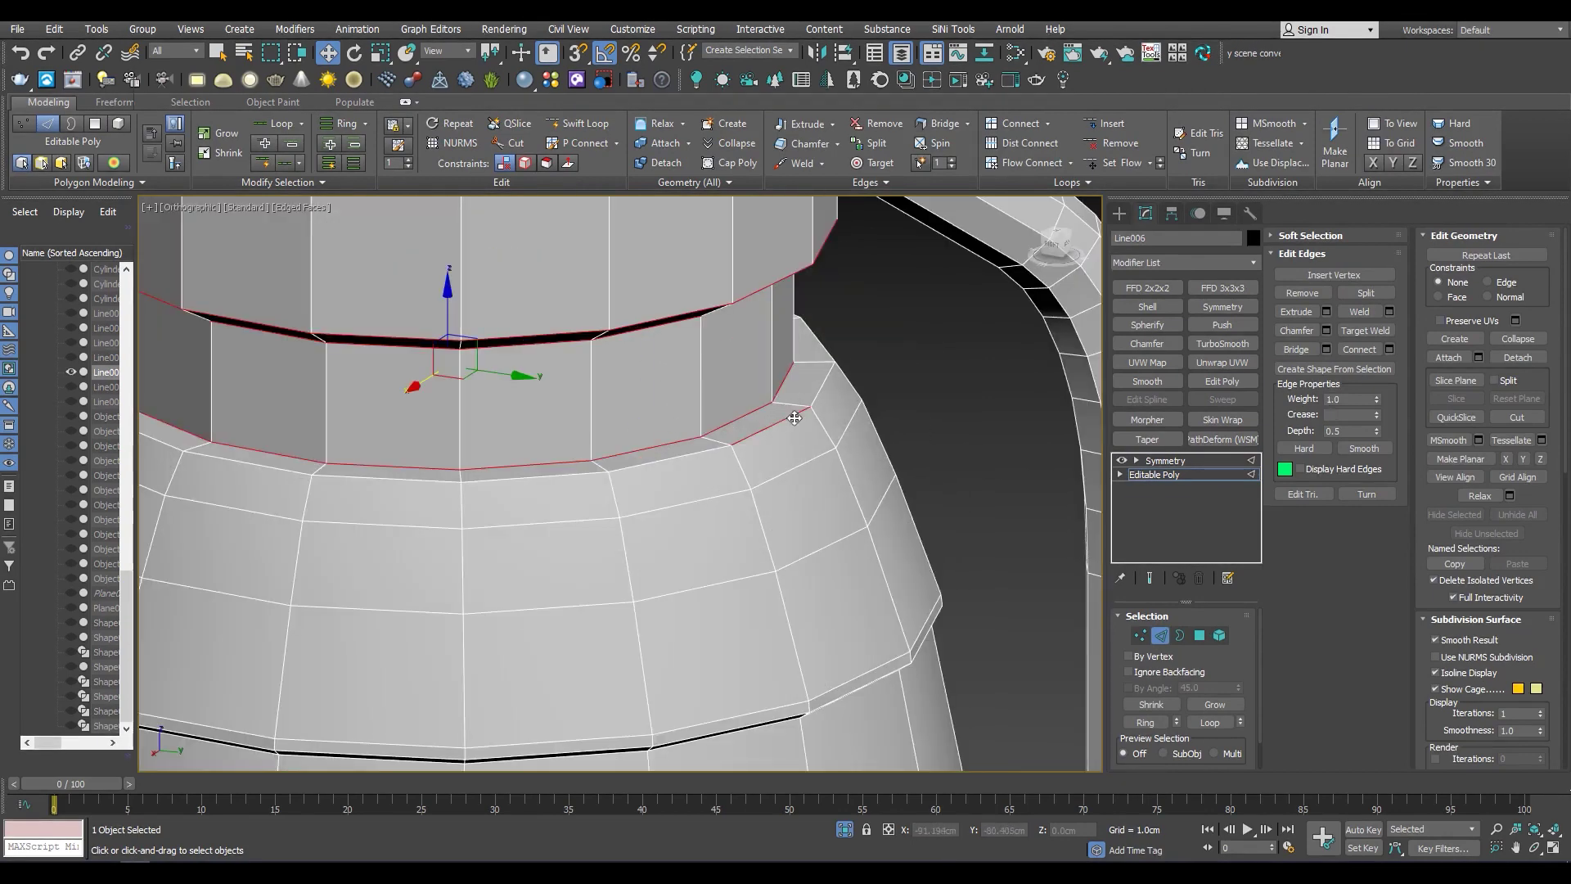
left_click(1328, 330)
left_click_drag(631, 517, 711, 839)
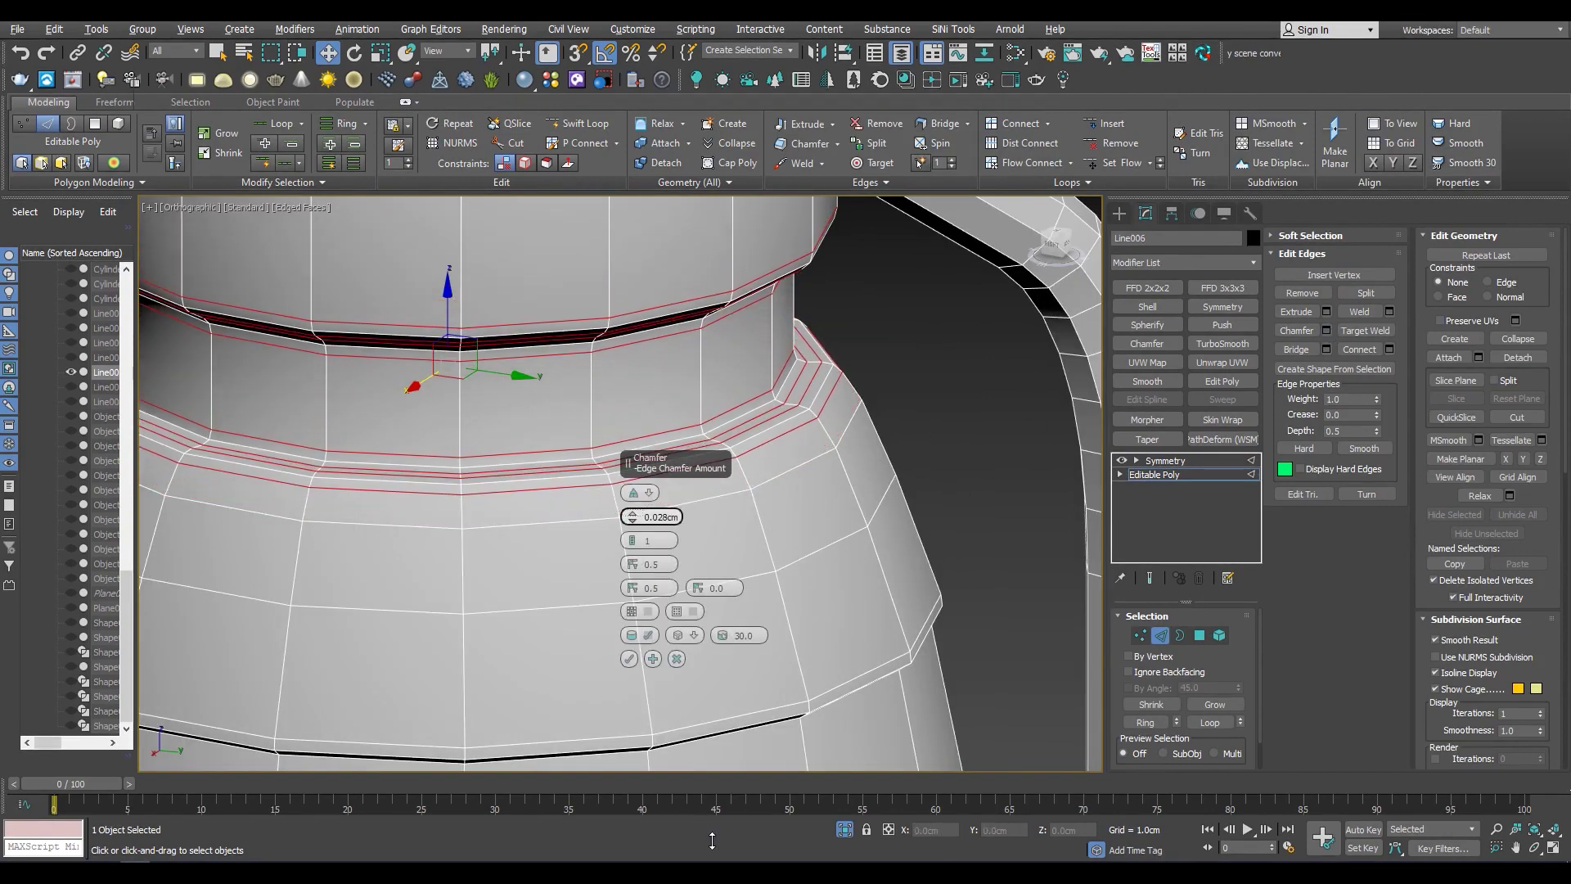
left_click(629, 659)
scroll(606, 491, "down", 3)
scroll(606, 491, "down", 4)
scroll(703, 466, "up", 6)
Delete the lantern's top cap polygon, leaving the upper rim open
key("F3")
key("F3")
scroll(705, 534, "down", 5)
scroll(688, 425, "up", 5)
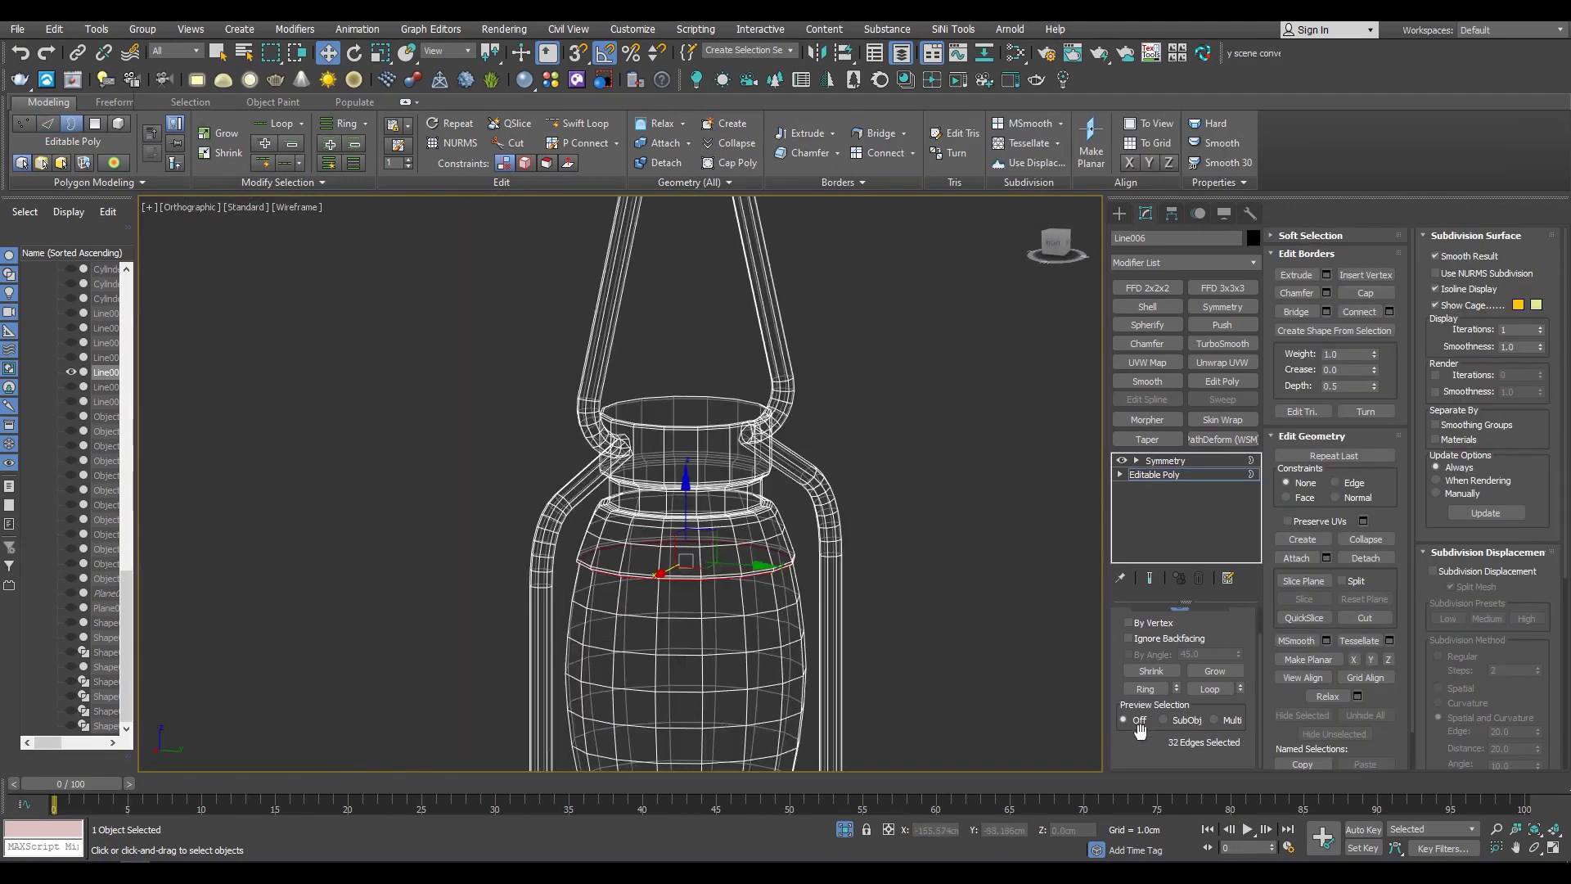
key("3")
middle_click_drag(688, 427, 673, 340, "alt")
key("4")
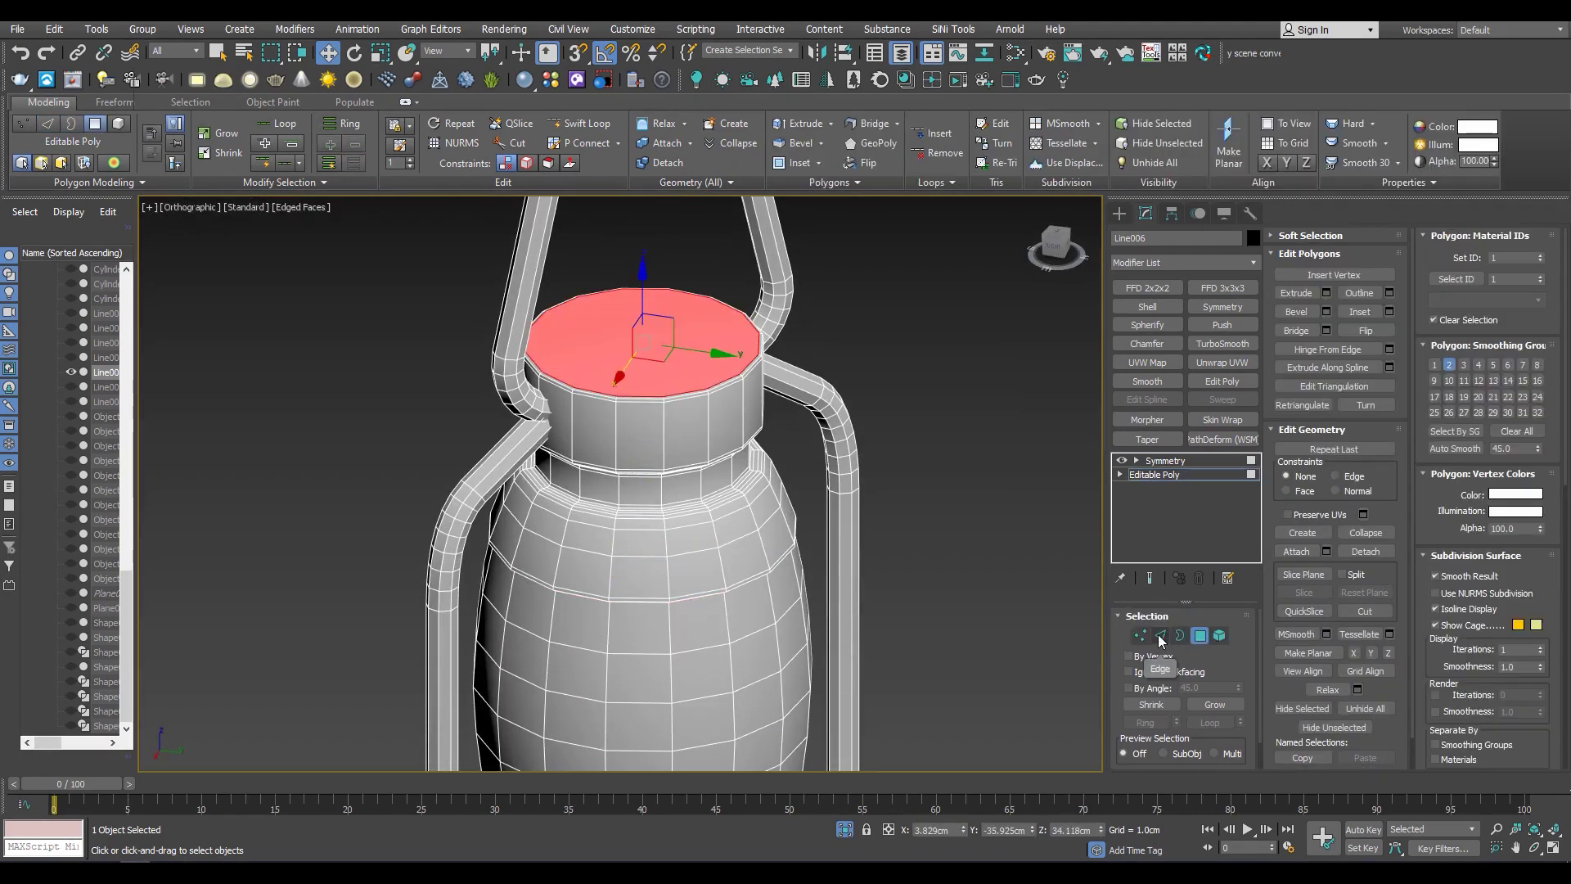
scroll(1164, 641, "down", 1)
scroll(688, 393, "up", 5)
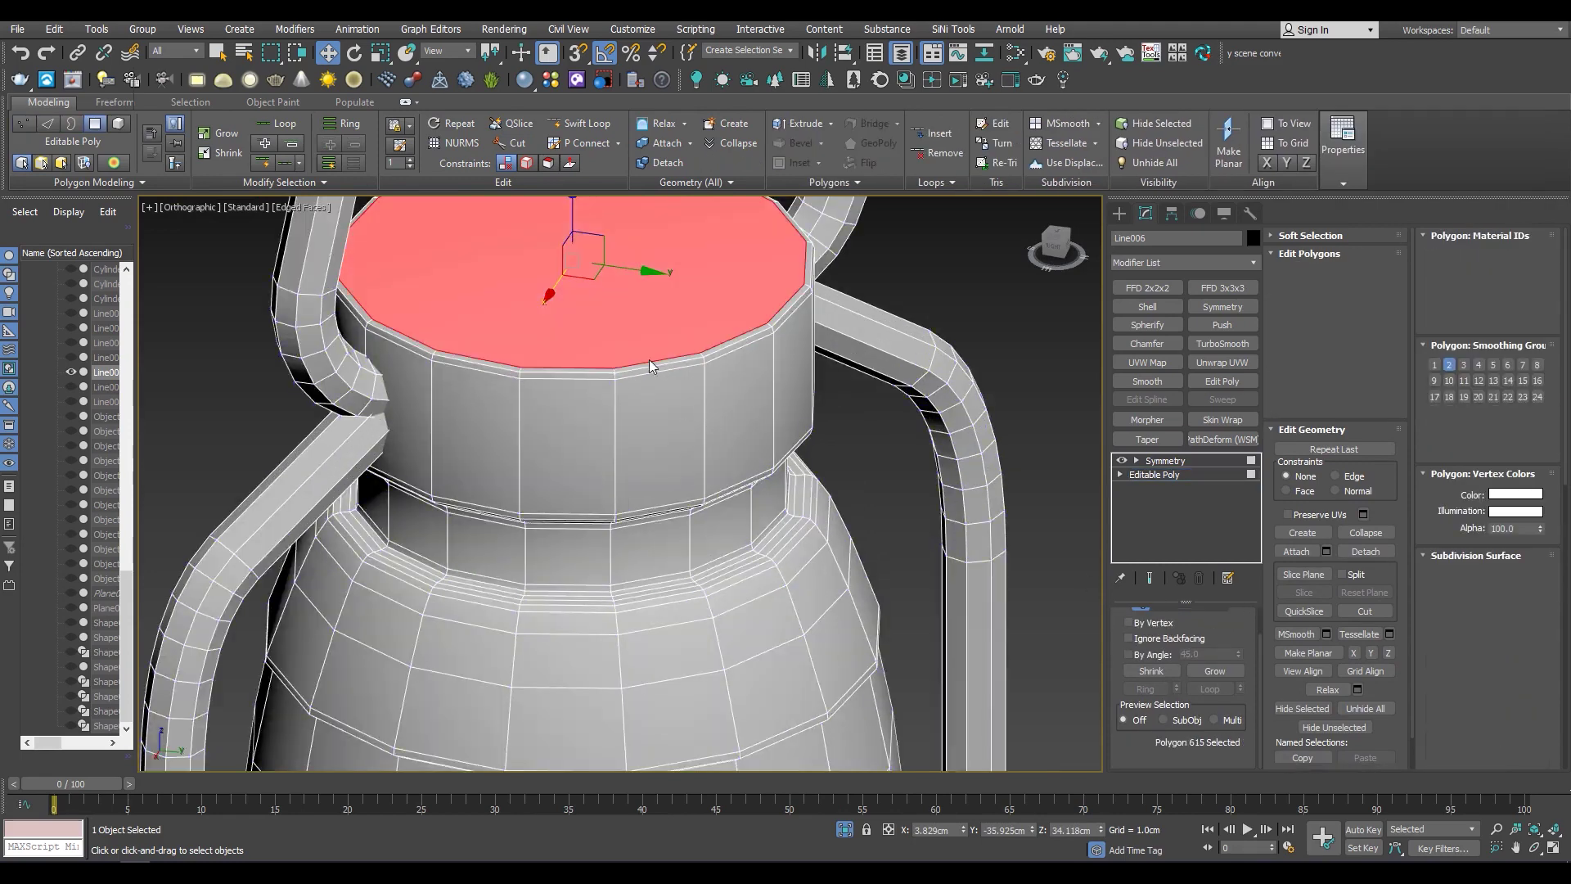
key("Delete")
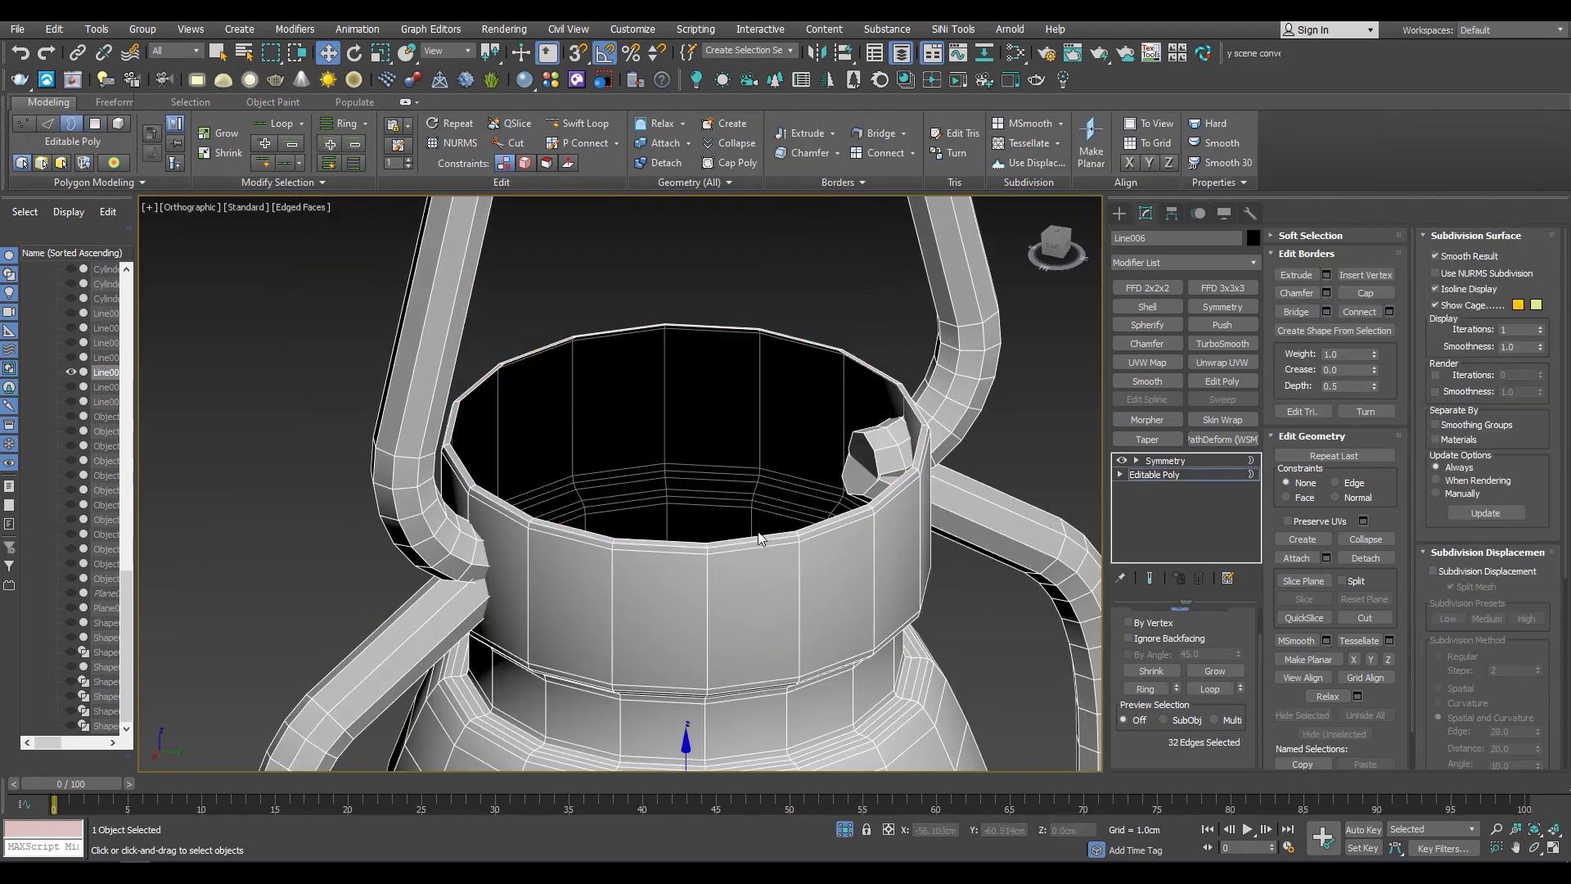
Inspect the rim and base polygons in wireframe and shaded views
left_click(872, 470)
key("z")
scroll(290, 570, "down", 4)
scroll(491, 409, "up", 4)
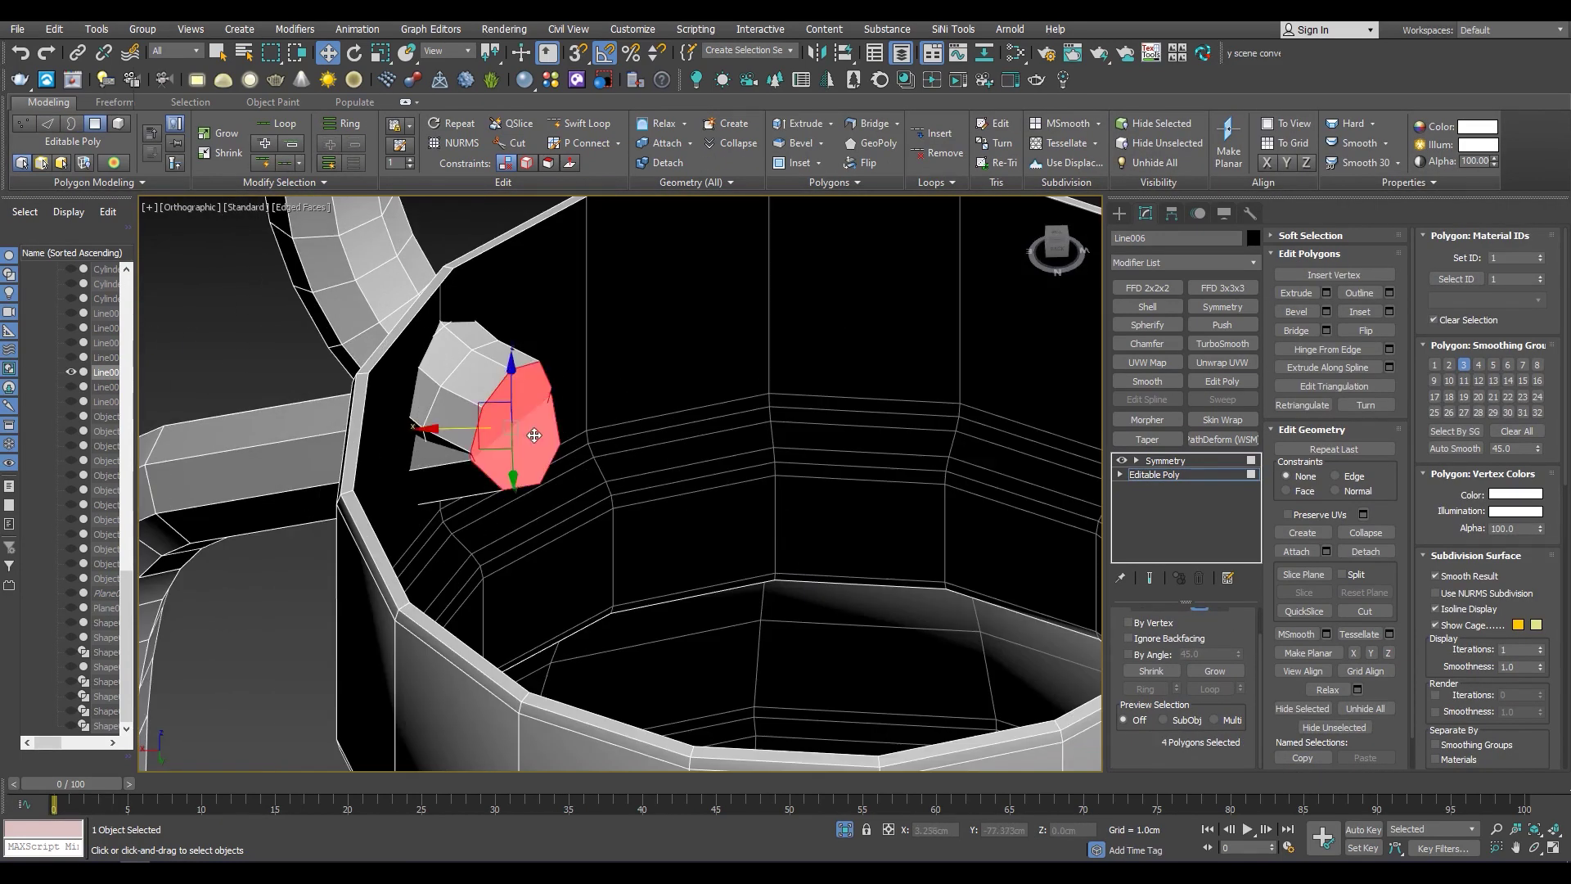
key("ctrl+d")
scroll(721, 599, "down", 5)
mouse_move(704, 573)
middle_mouse_down("alt")
mouse_move(721, 599)
mouse_move(709, 534)
mouse_move(519, 409)
mouse_move(649, 572)
middle_mouse_up("alt")
key("F3")
scroll(721, 599, "up", 3)
left_click(709, 533)
left_click(519, 409)
key("F3")
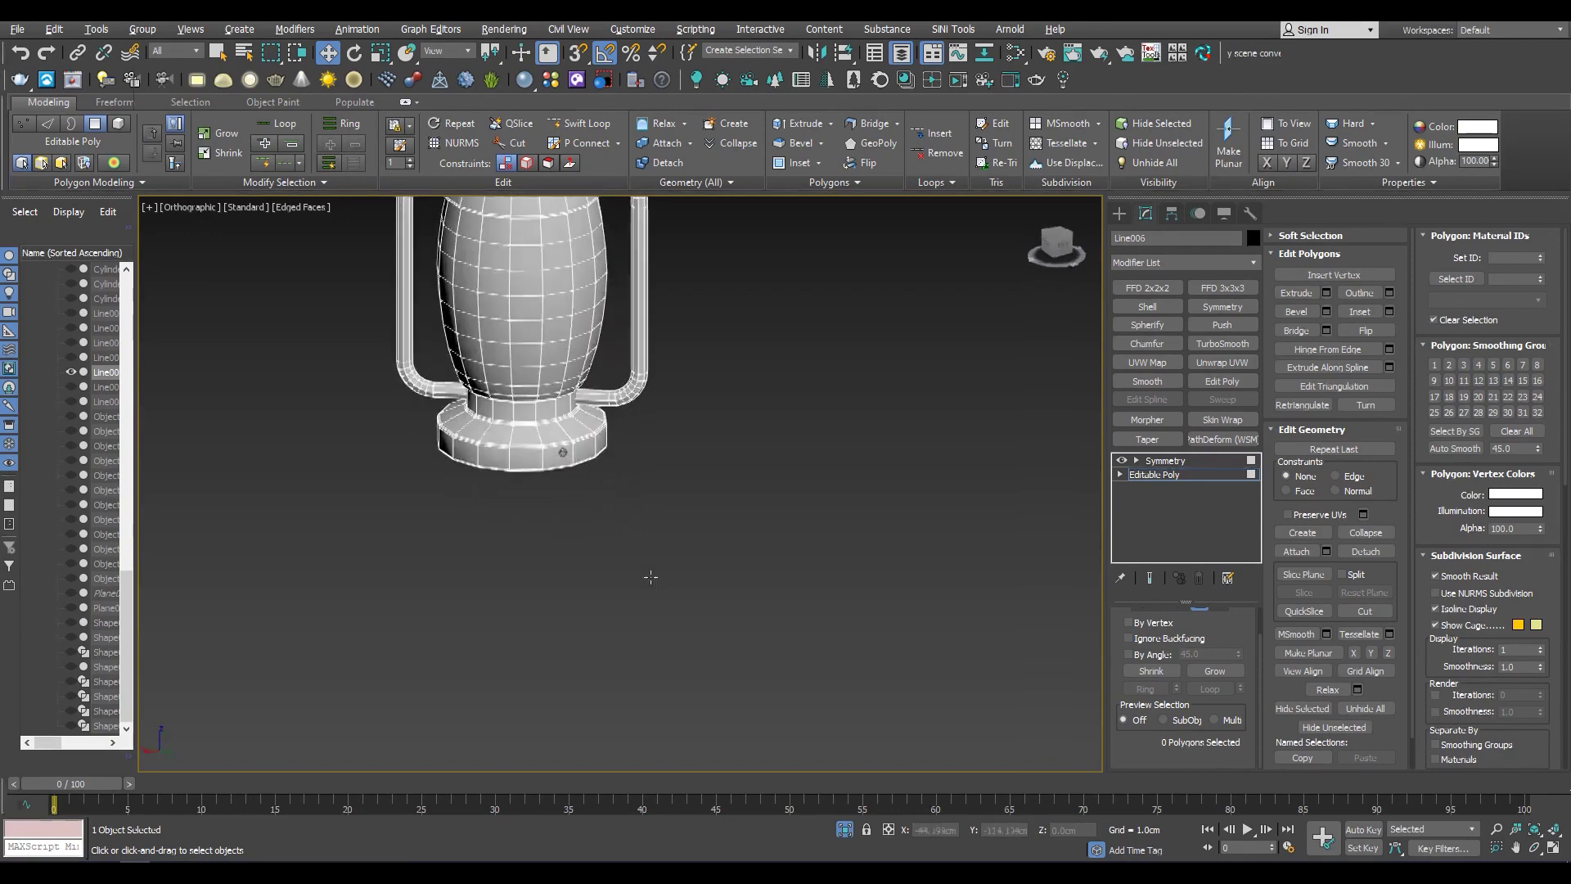
scroll(649, 572, "down", 3)
scroll(715, 465, "up", 6)
Select the edges around the lantern's top rim
key("3")
key("2")
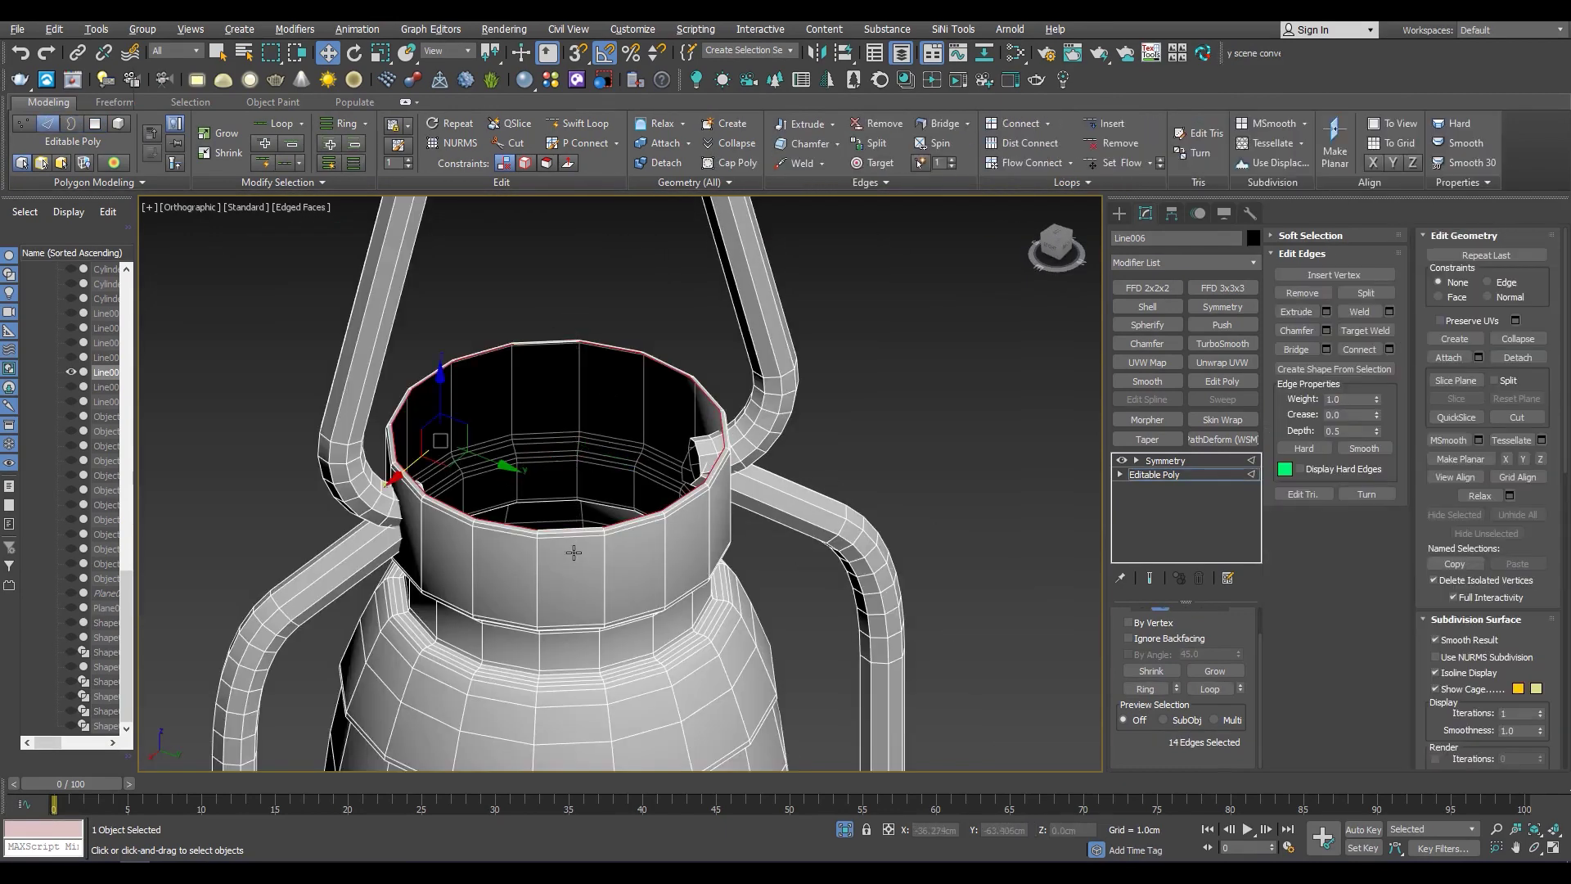
left_click(1291, 351)
scroll(667, 459, "down", 5)
mouse_move(667, 459)
middle_mouse_down("alt")
mouse_move(701, 476)
mouse_move(702, 378)
middle_mouse_up("alt")
scroll(701, 476, "up", 5)
Delete the lantern's bottom face and cap the resulting opening
key("4")
left_click(680, 507)
key("Delete")
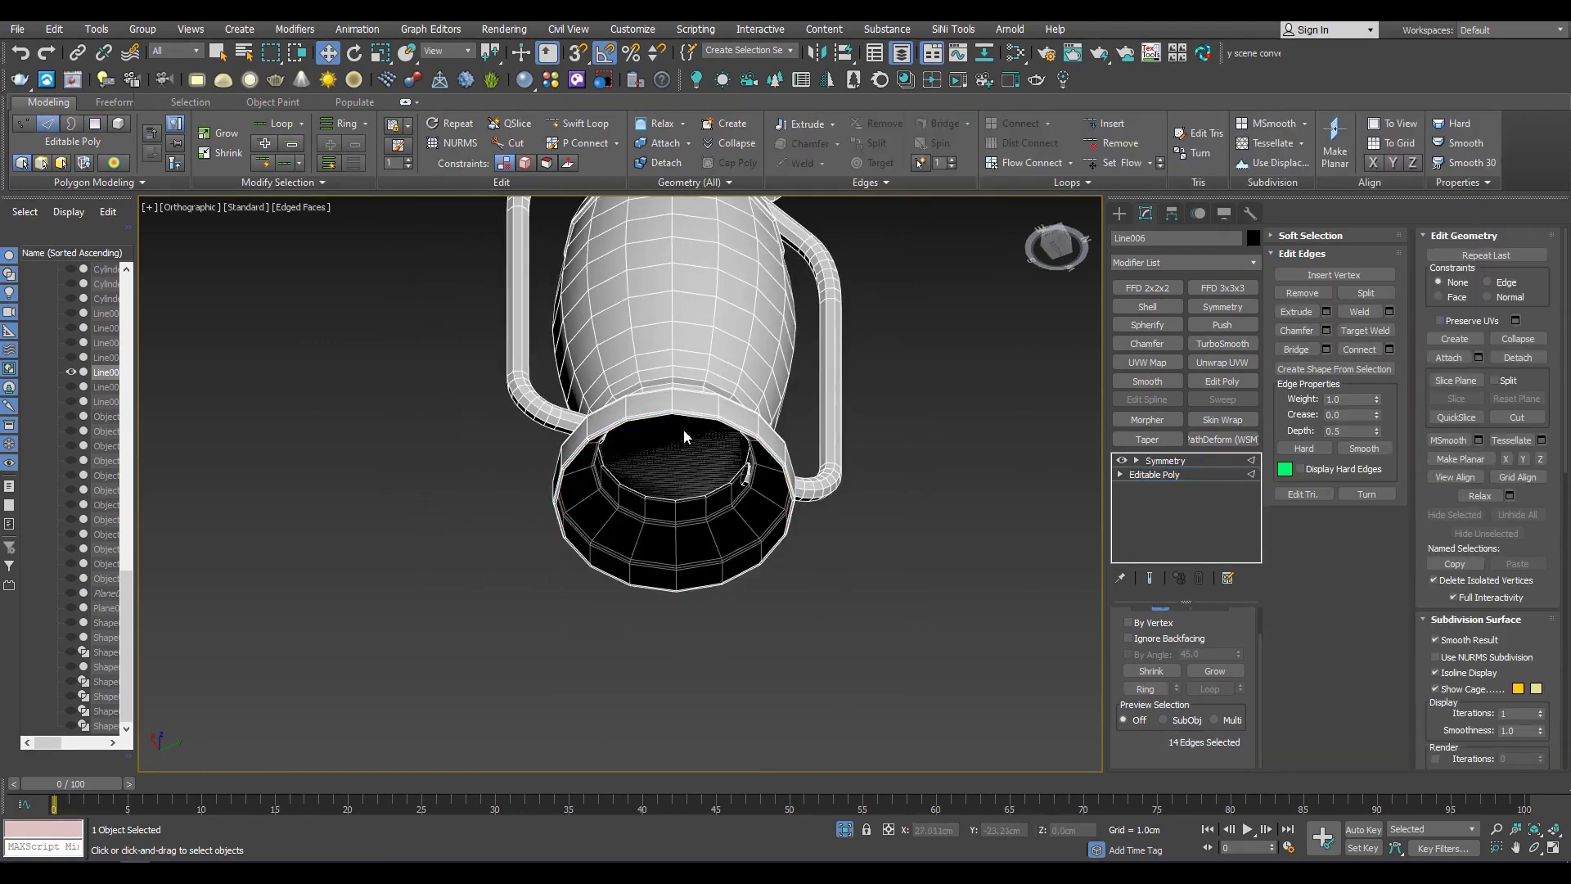
key("3")
left_click(686, 413)
left_click(1297, 348)
middle_click_drag(655, 622, 671, 551, "alt")
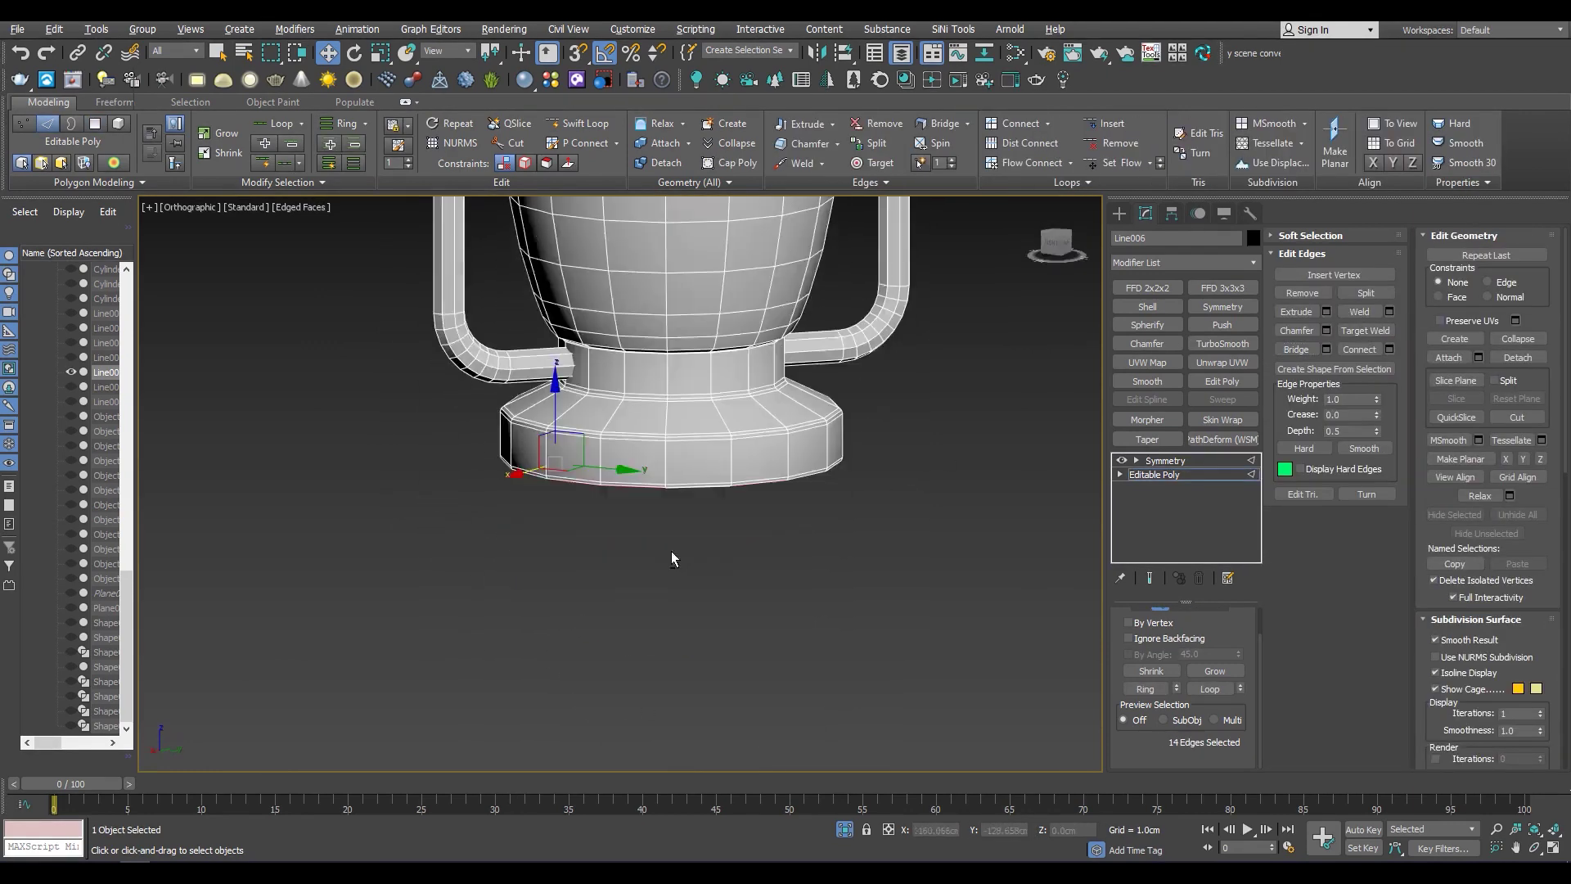
scroll(769, 488, "up", 5)
key("F3")
Chamfer the edge loop under the lantern body by 0.02cm
key("4")
key("F3")
left_click(783, 518)
key("F3")
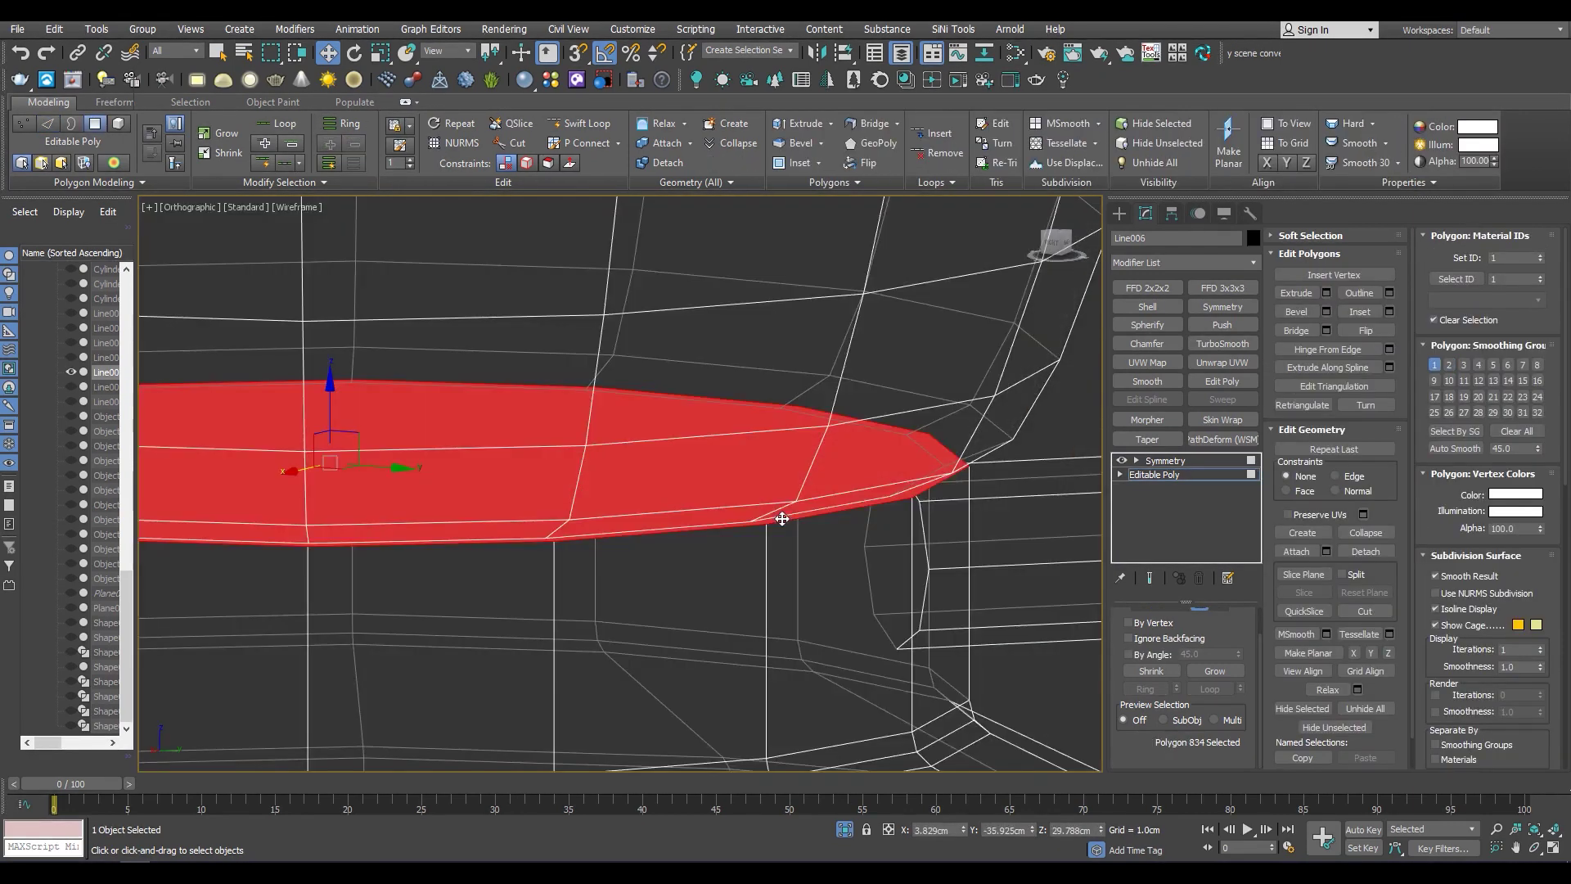
middle_click_drag(774, 509, 895, 443, "alt")
key("alt+w")
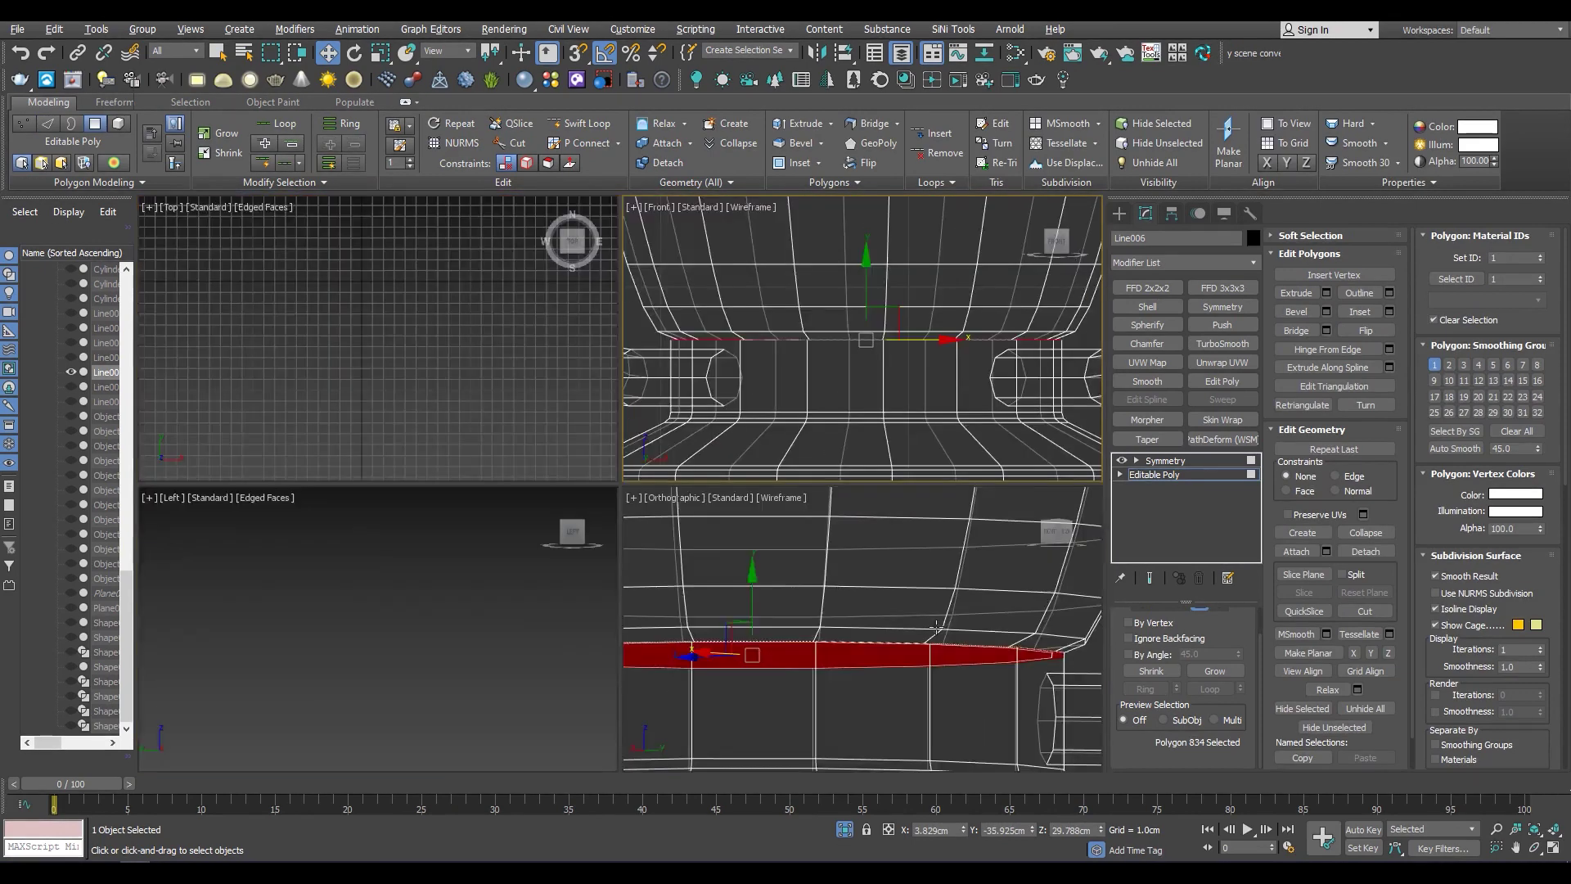
key("alt+w")
key("2")
scroll(649, 562, "down", 5)
scroll(650, 562, "up", 5)
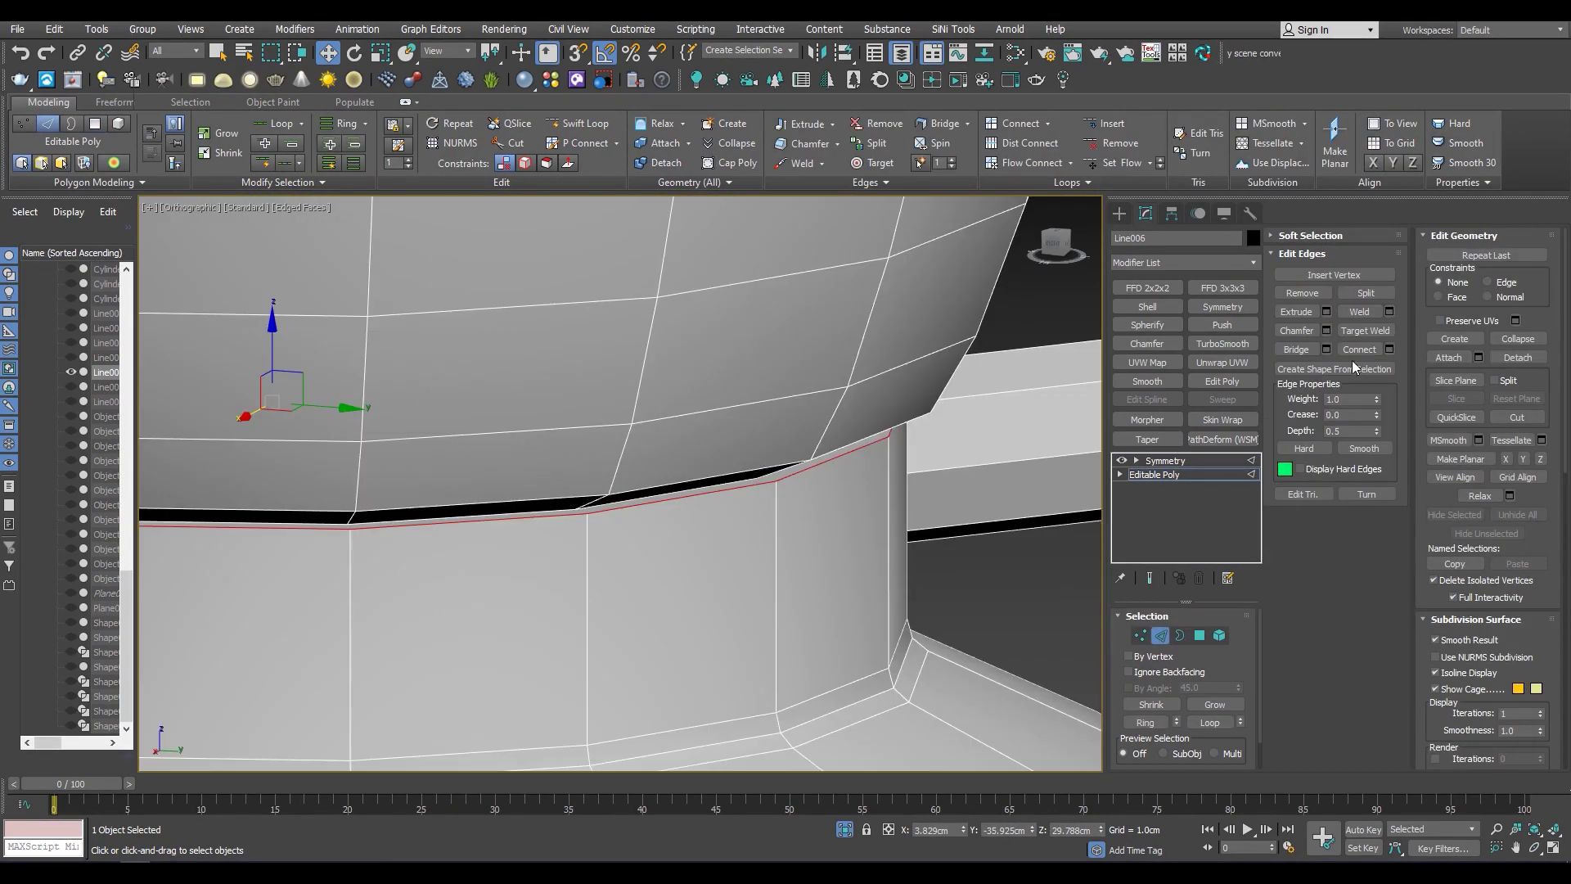
left_click(1327, 329)
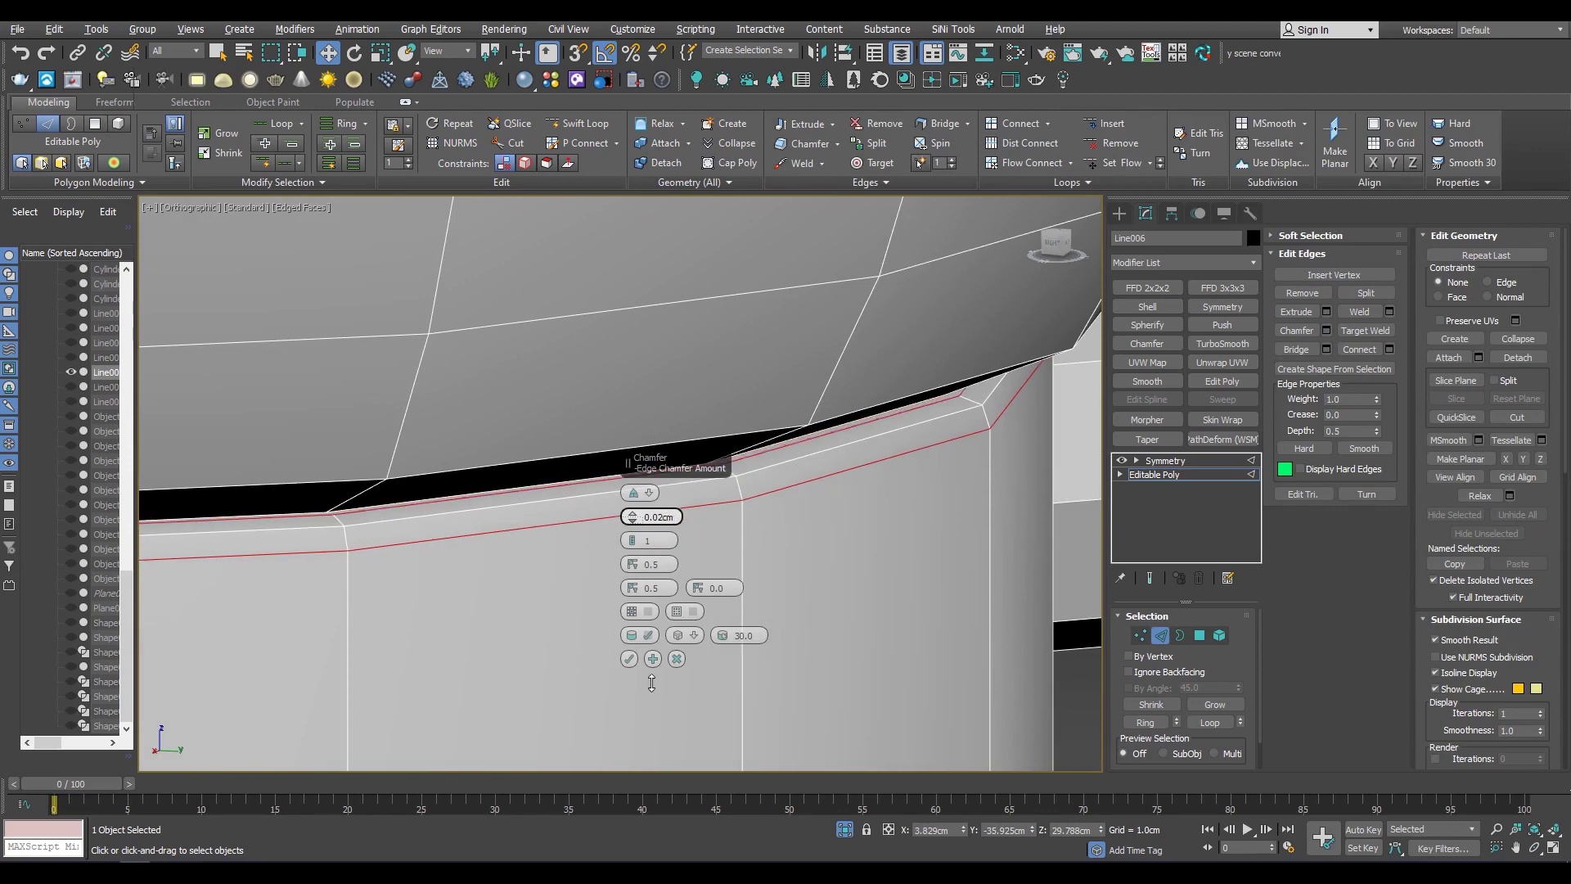
left_click(628, 660)
Delete the neck cap polygons, leaving an open border
key("4")
key("F3")
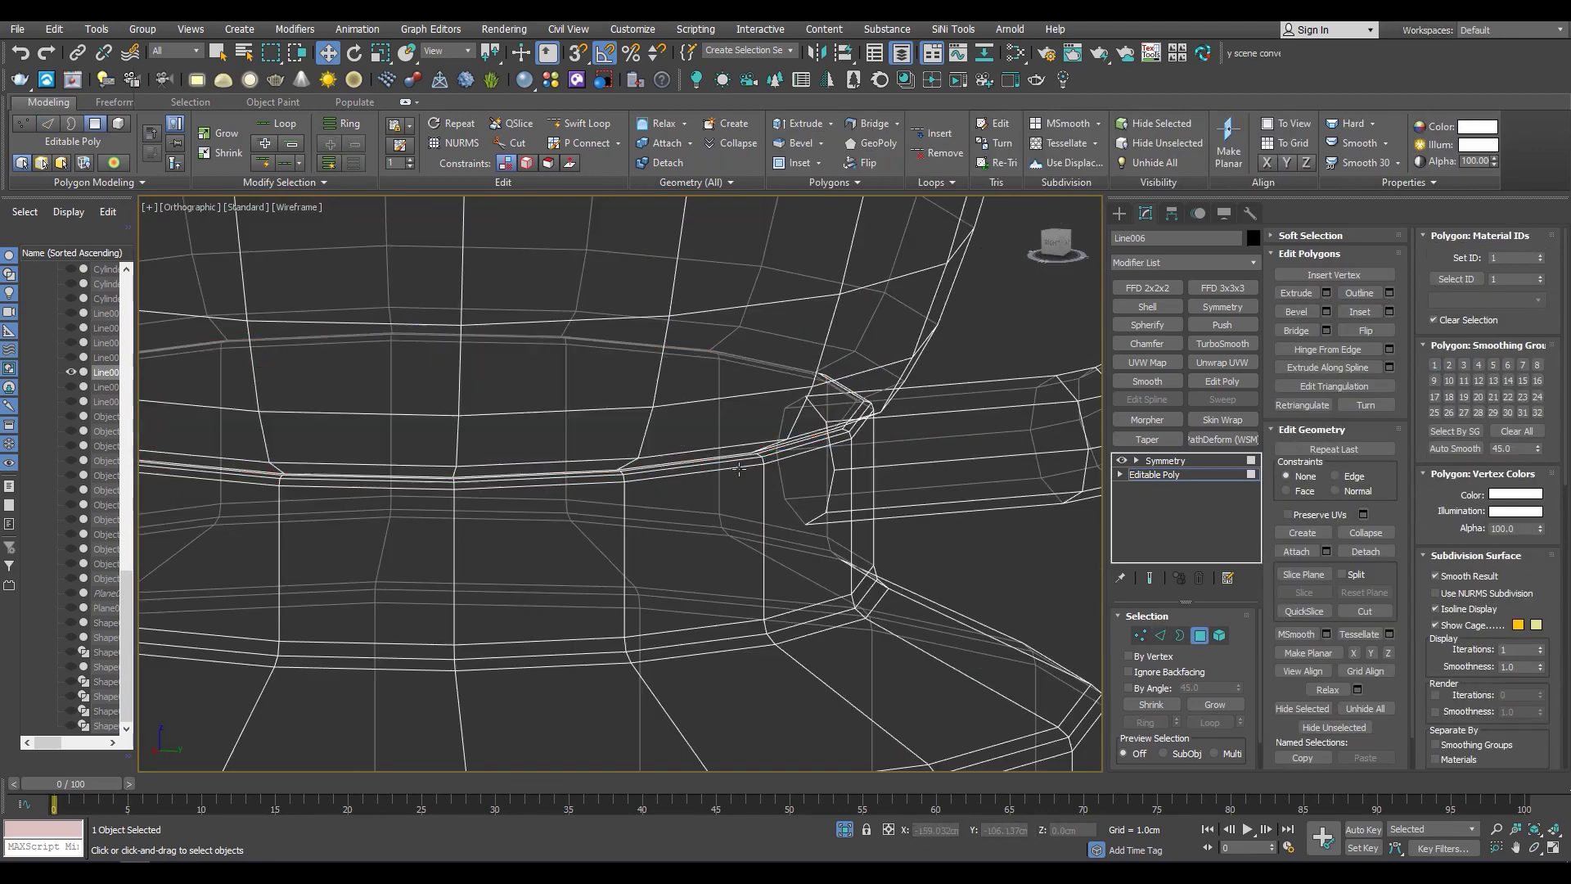
key("Delete")
key("F3")
scroll(739, 468, "down", 5)
key("F3")
key("3")
left_click(770, 488)
key("3")
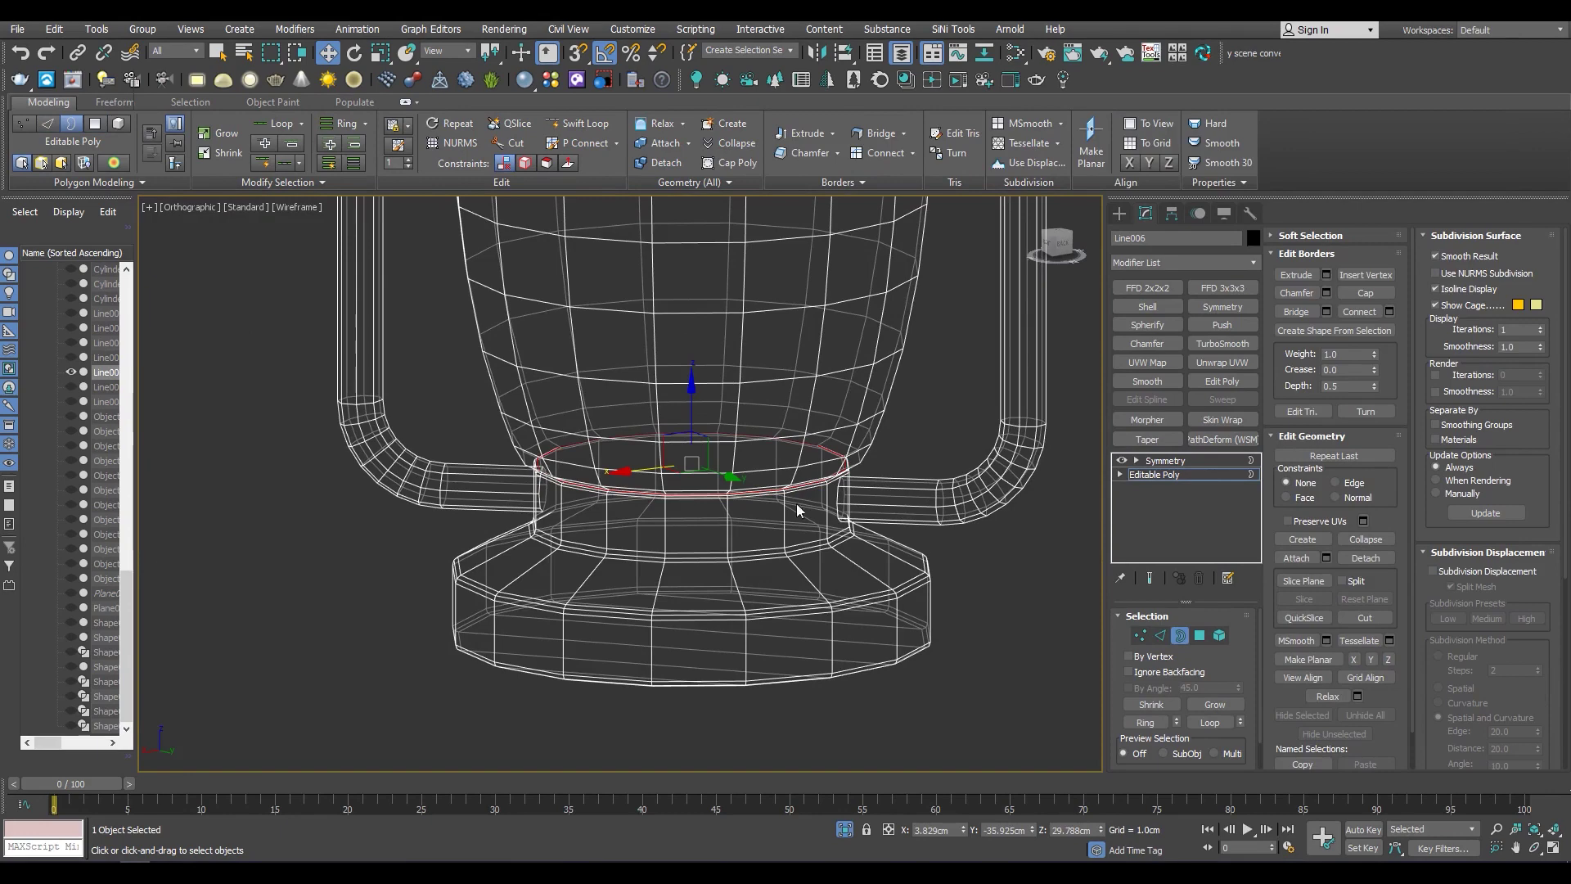
Select the lantern base as a whole element and frame it
scroll(819, 536, "up", 1)
scroll(814, 520, "up", 2)
scroll(737, 483, "up", 2)
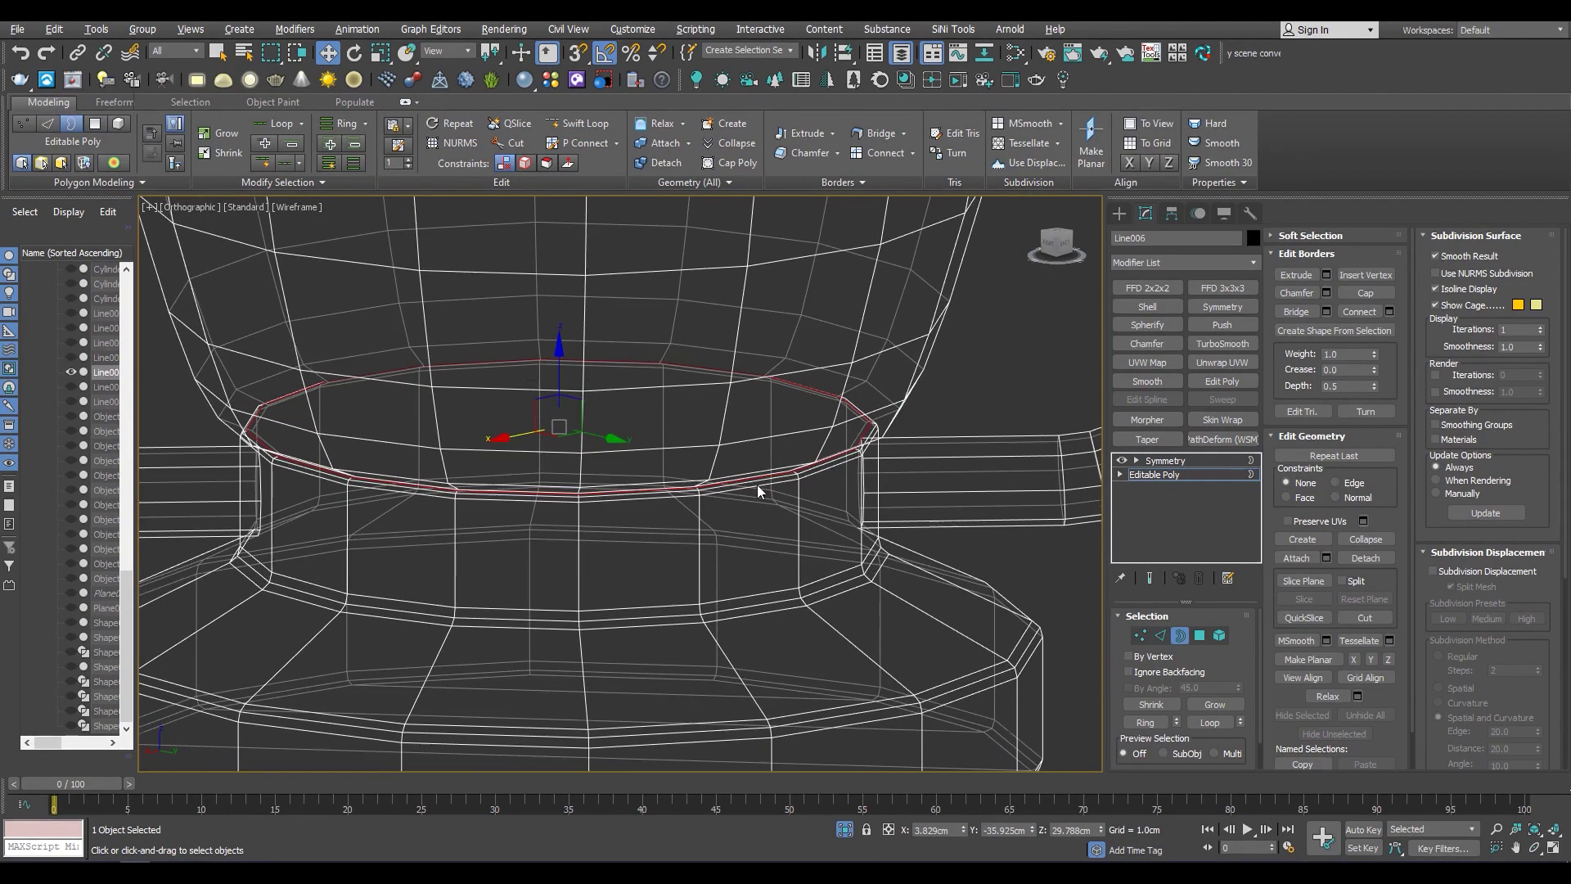
key("2")
scroll(606, 537, "down", 1)
scroll(660, 658, "down", 2)
middle_click_drag(660, 658, 692, 581, "alt")
key("F3")
key("5")
left_click(693, 580)
key("z")
scroll(656, 647, "down", 3)
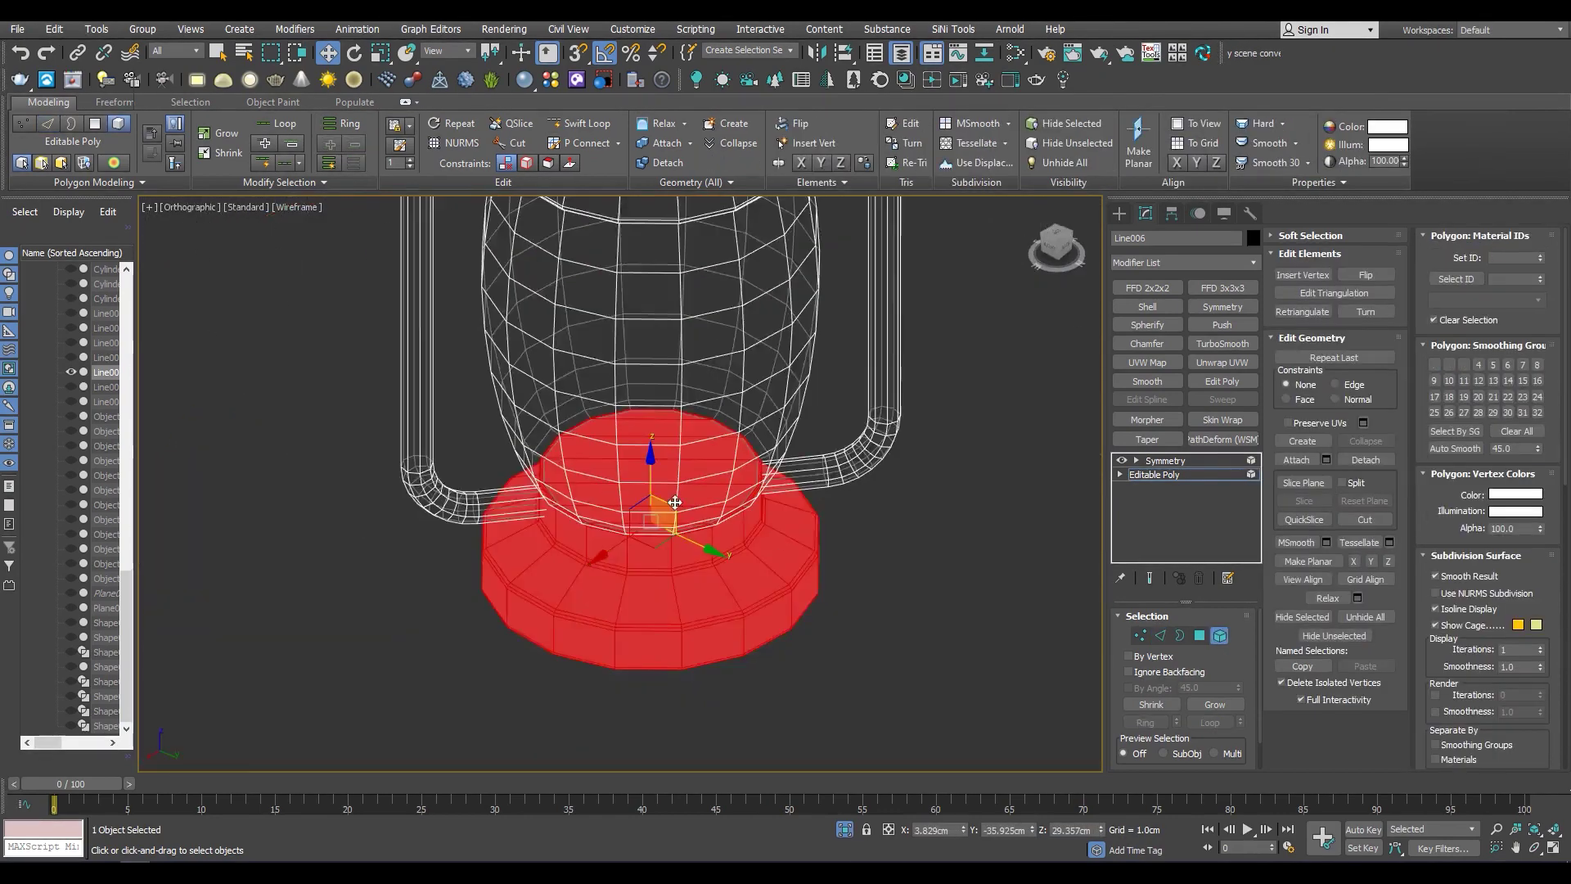
scroll(659, 458, "down", 2)
scroll(685, 485, "down", 1)
scroll(720, 631, "up", 3)
key("F3")
scroll(719, 631, "down", 2)
Select the lantern body element, then clear the polygon selection
left_click(766, 466)
key("3")
scroll(765, 466, "up", 1)
middle_click_drag(700, 634, 730, 463)
scroll(764, 533, "up", 3)
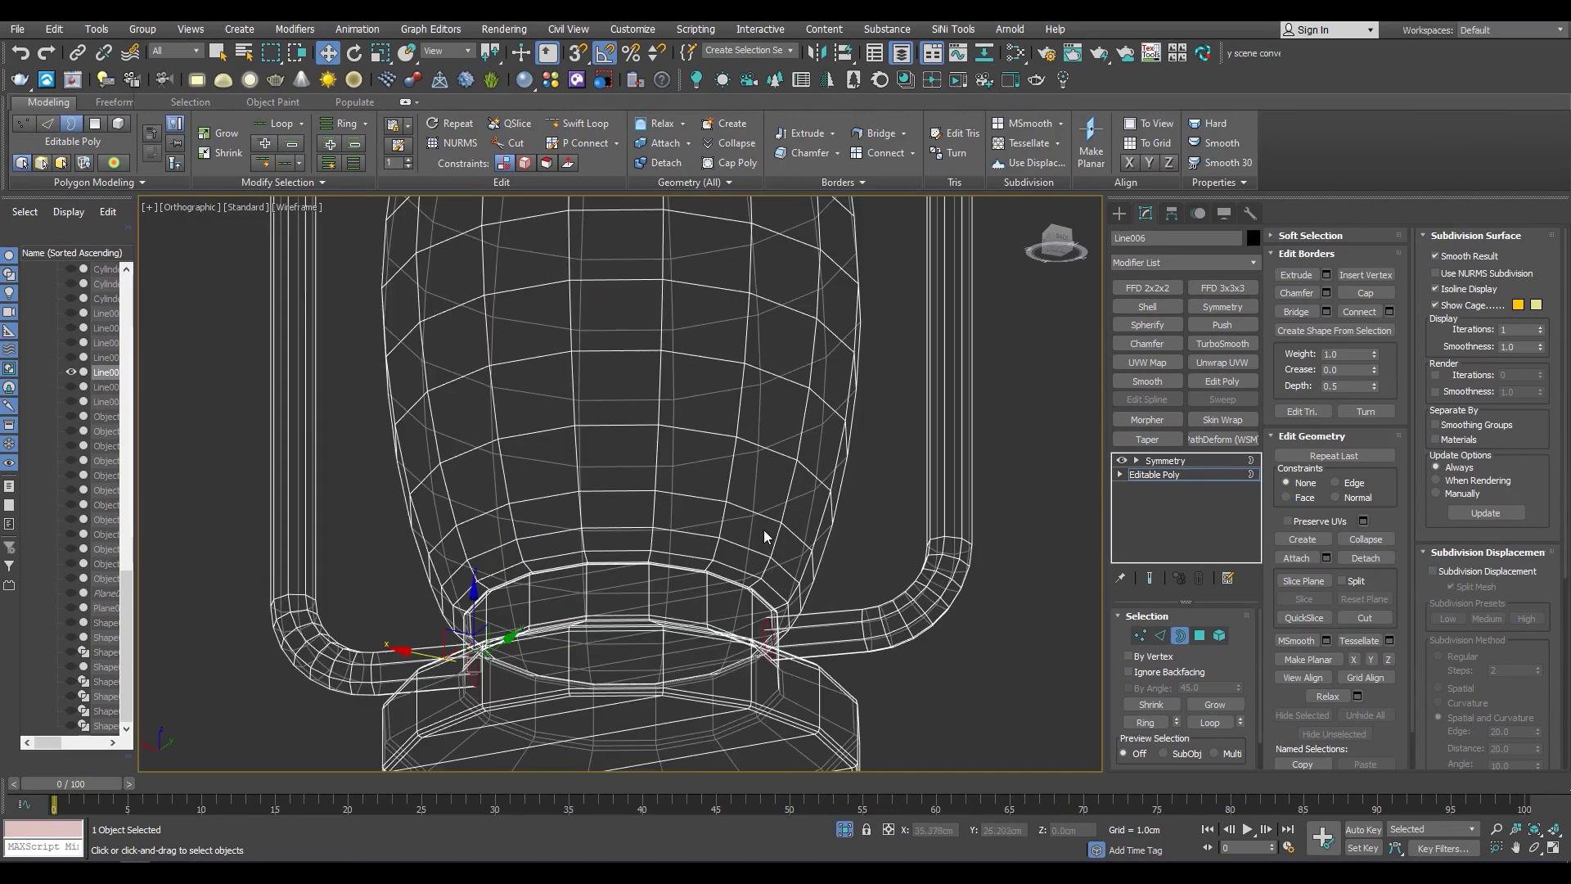
key("5")
scroll(698, 635, "up", 4)
key("4")
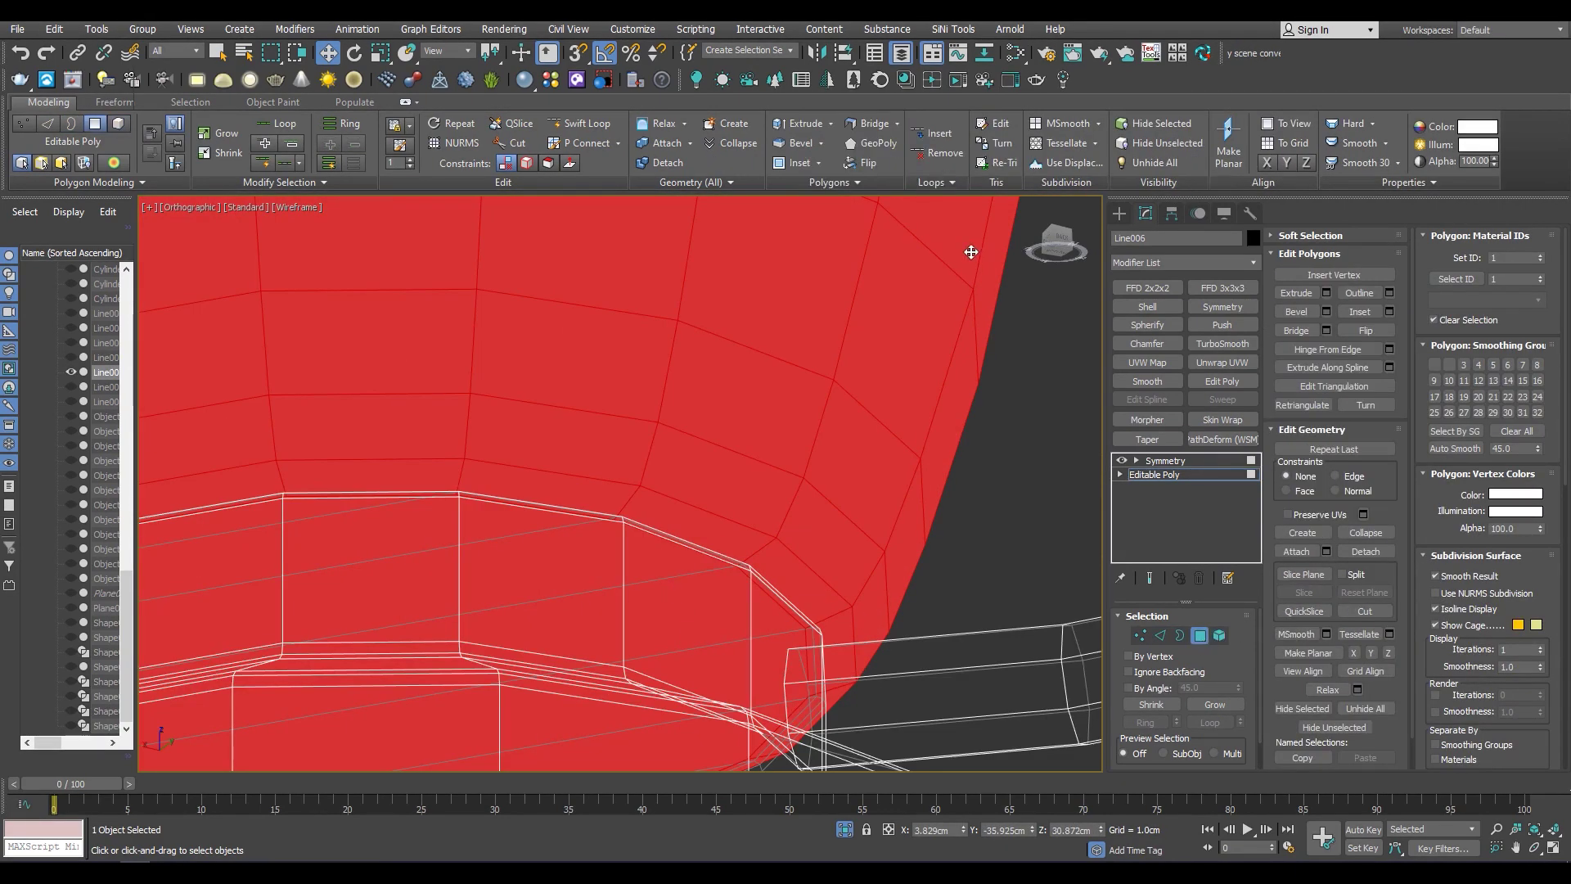
scroll(747, 428, "down", 4)
scroll(595, 173, "down", 2)
scroll(647, 426, "down", 5)
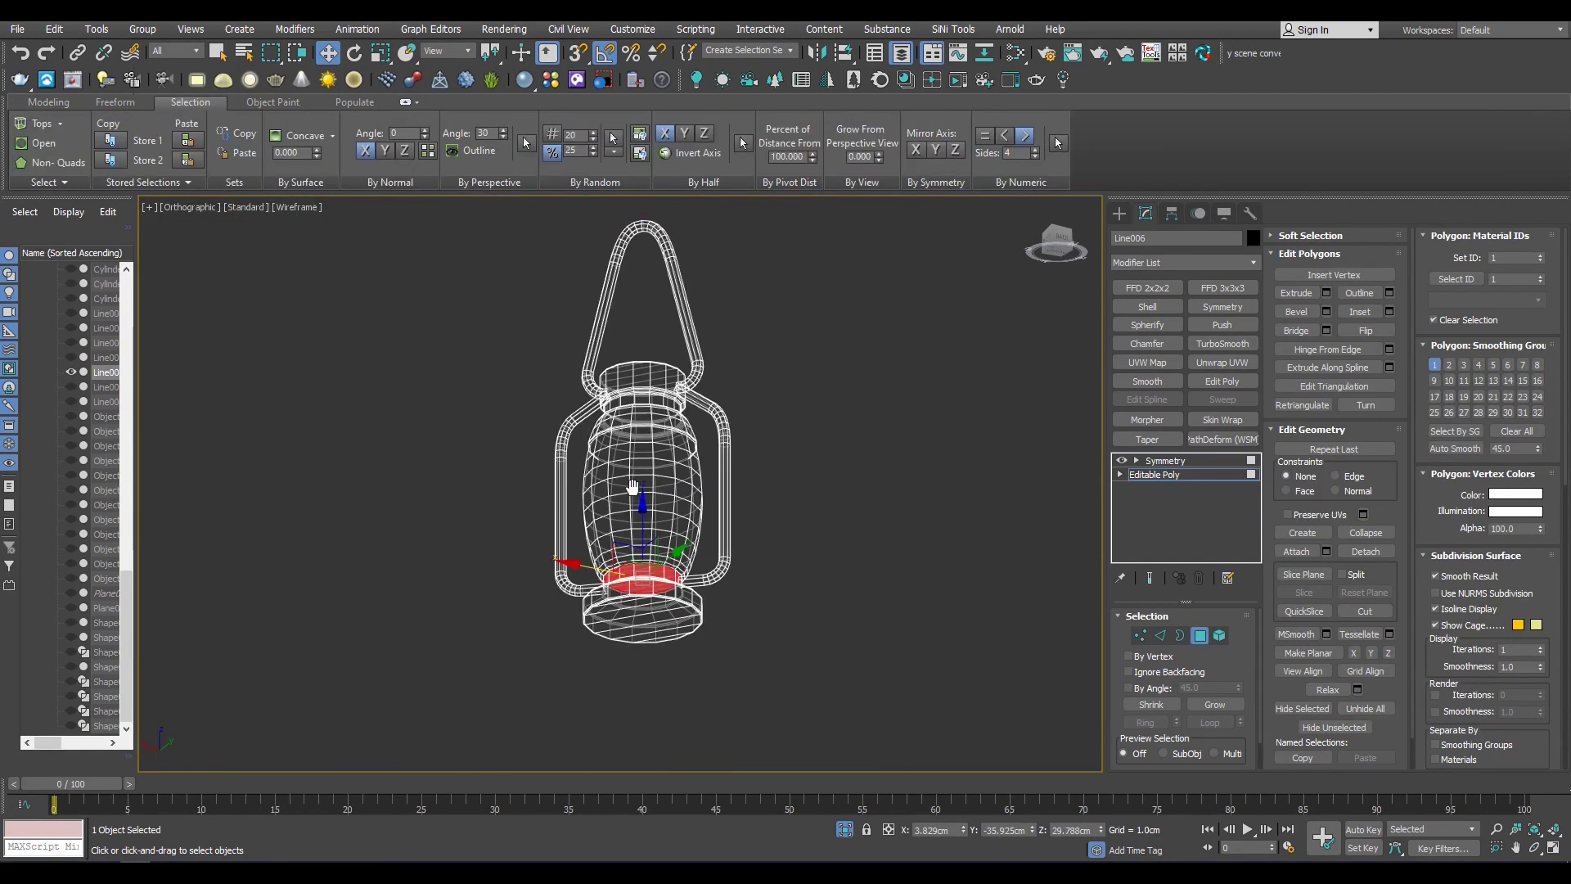
key("ctrl+d")
key("F3")
scroll(656, 543, "up", 4)
scroll(652, 497, "down", 4)
scroll(652, 497, "down", 4)
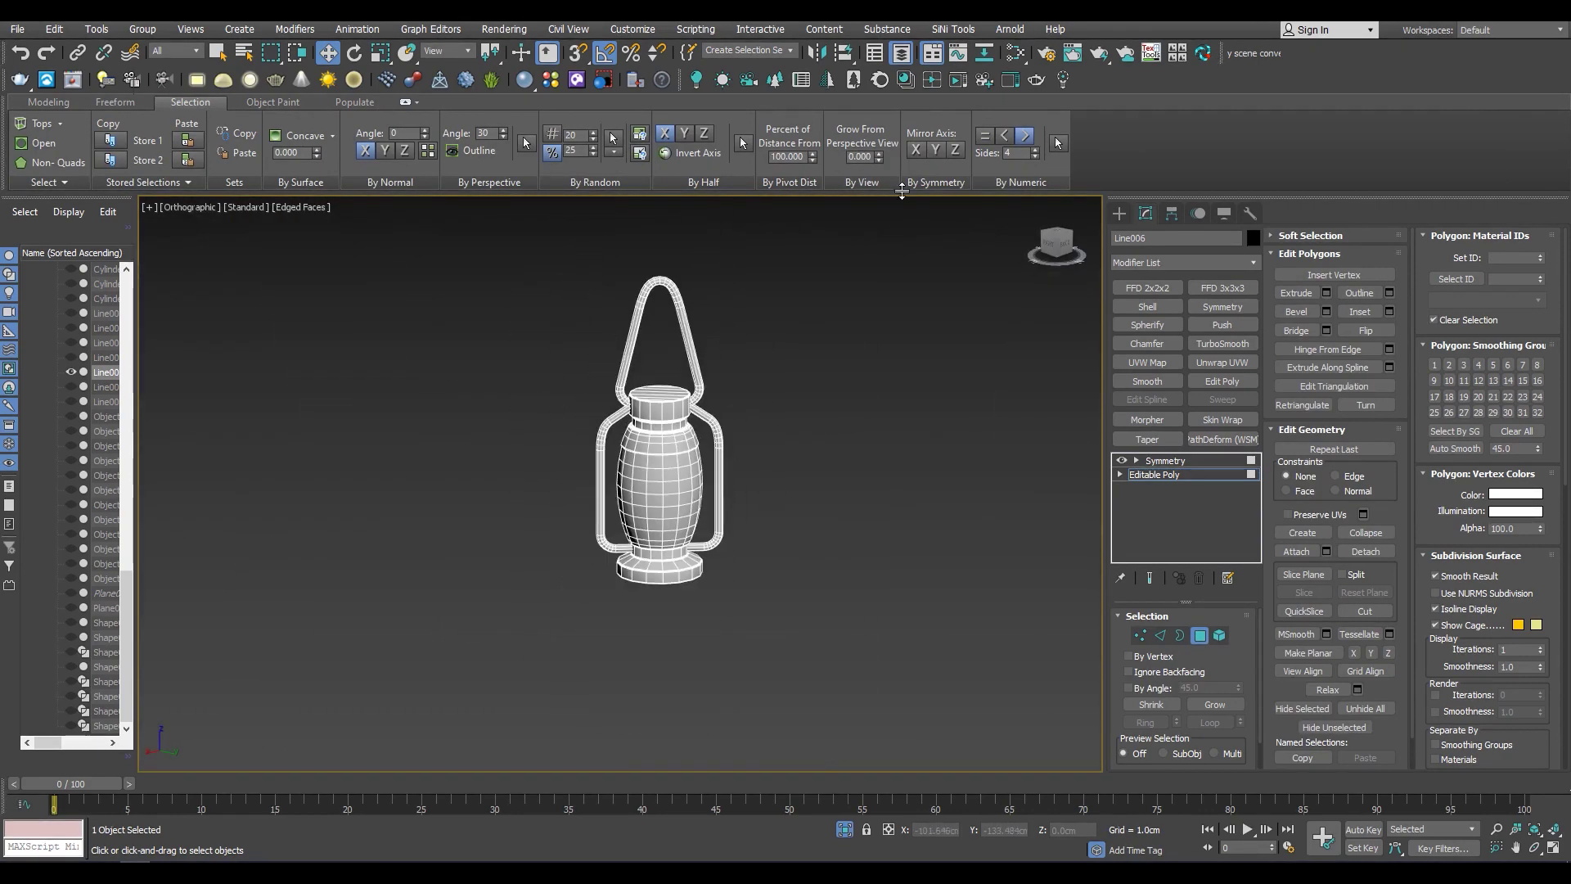
Preview the lantern with a TurboSmooth modifier, then undo it
left_click(1162, 462)
scroll(739, 512, "up", 5)
left_click(1223, 344)
key("F4")
scroll(635, 434, "up", 3)
scroll(687, 603, "up", 4)
scroll(719, 631, "up", 4)
key("ctrl+z")
key("F3")
key("F3")
scroll(740, 615, "down", 4)
scroll(739, 438, "up", 3)
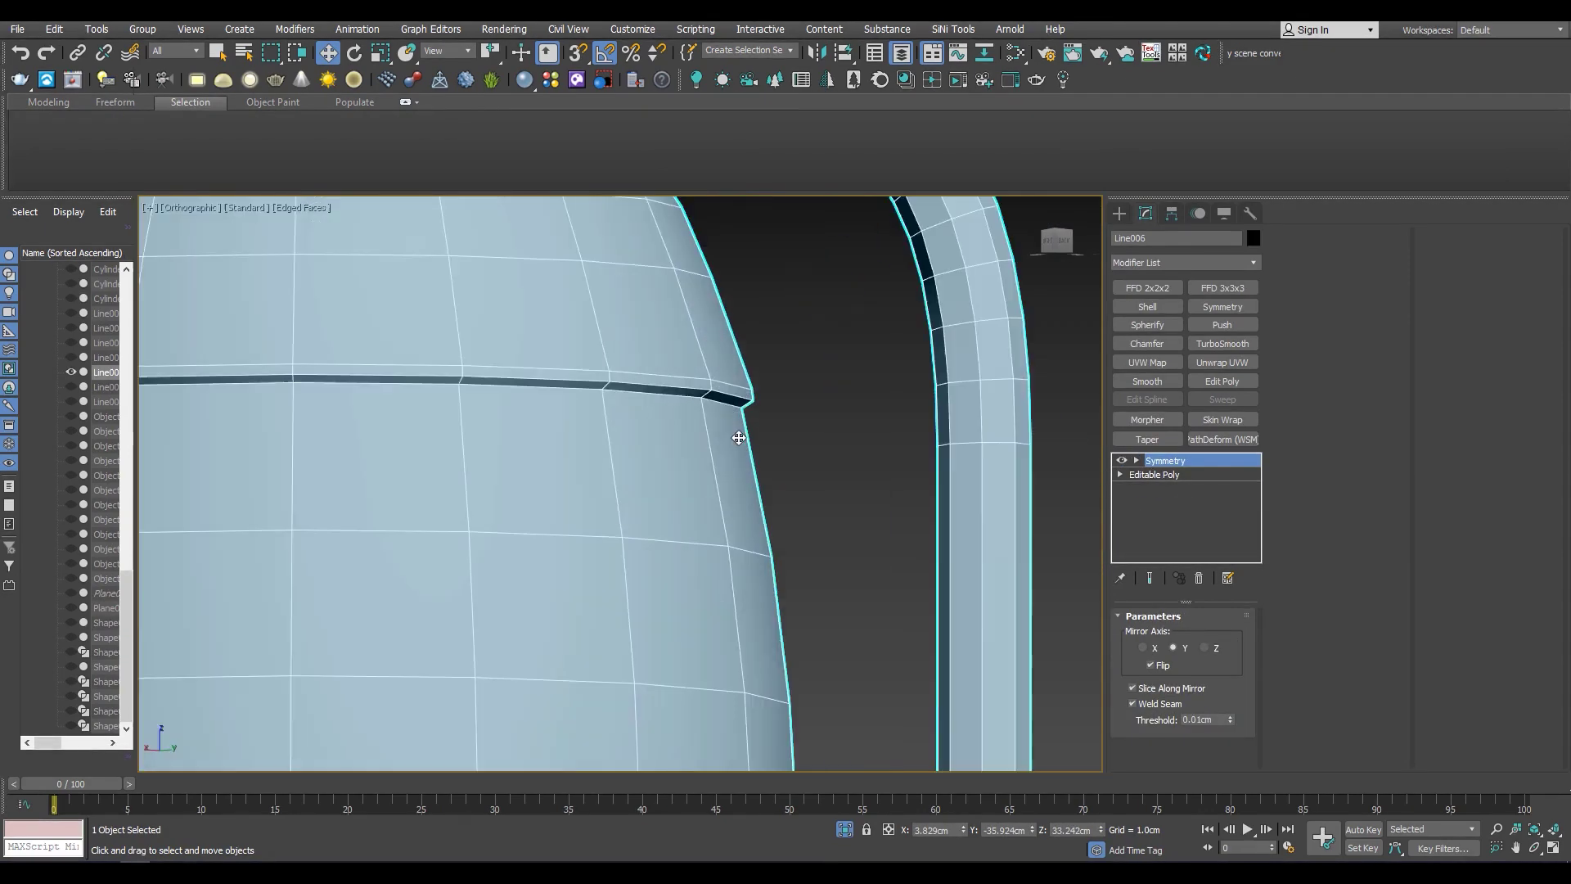
Return to the Editable Poly and select the border edge at the body's lower gap
left_click(1154, 475)
scroll(753, 434, "up", 3)
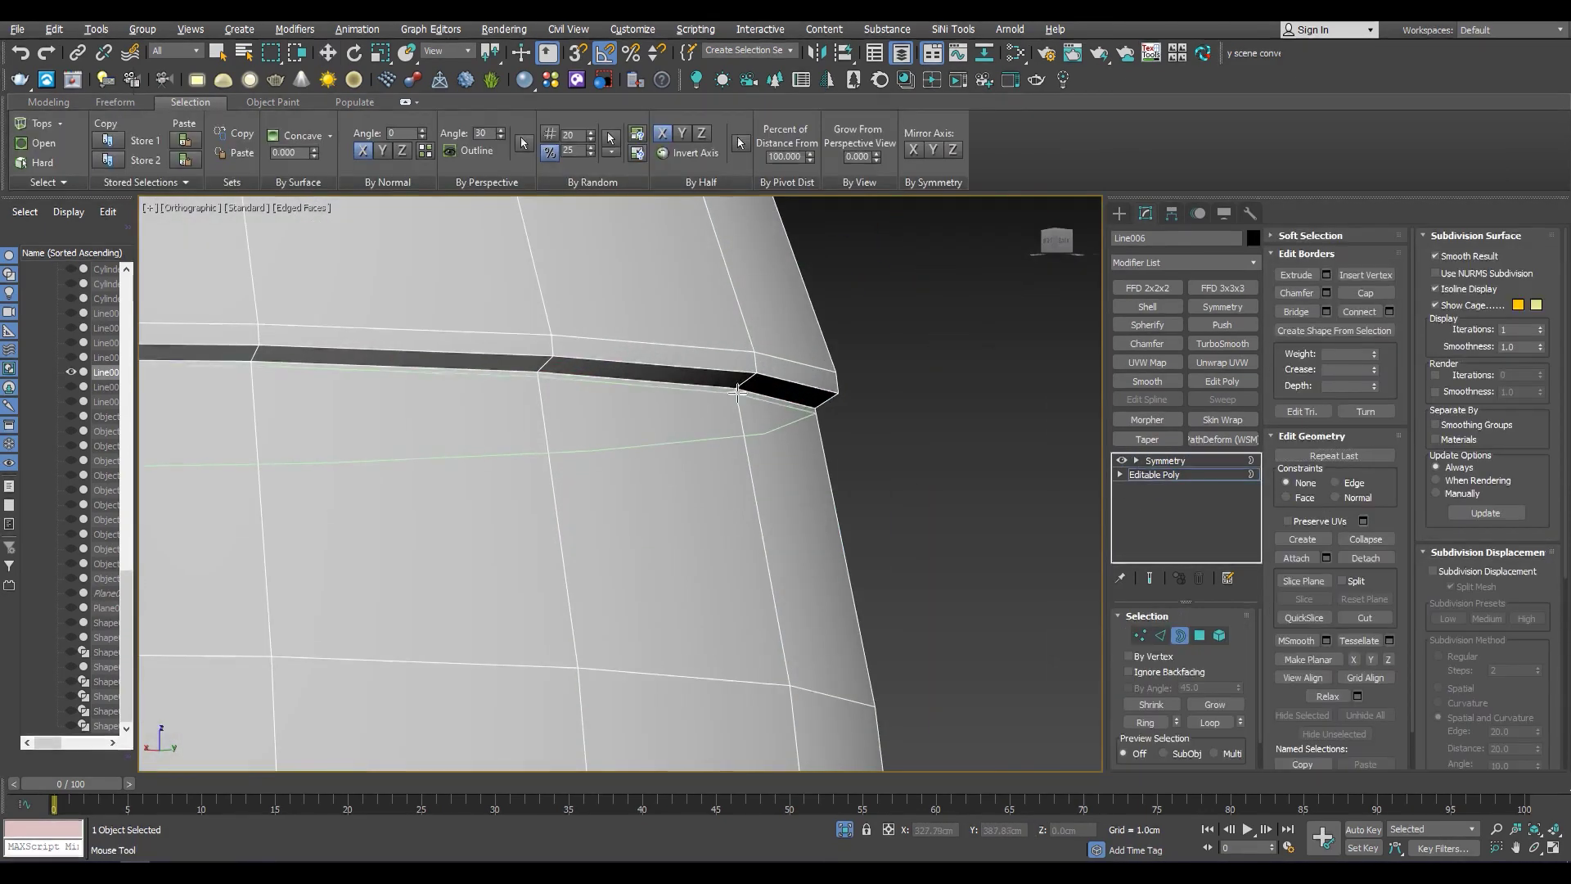
left_click(740, 388)
scroll(740, 388, "up", 2)
scroll(908, 430, "up", 2)
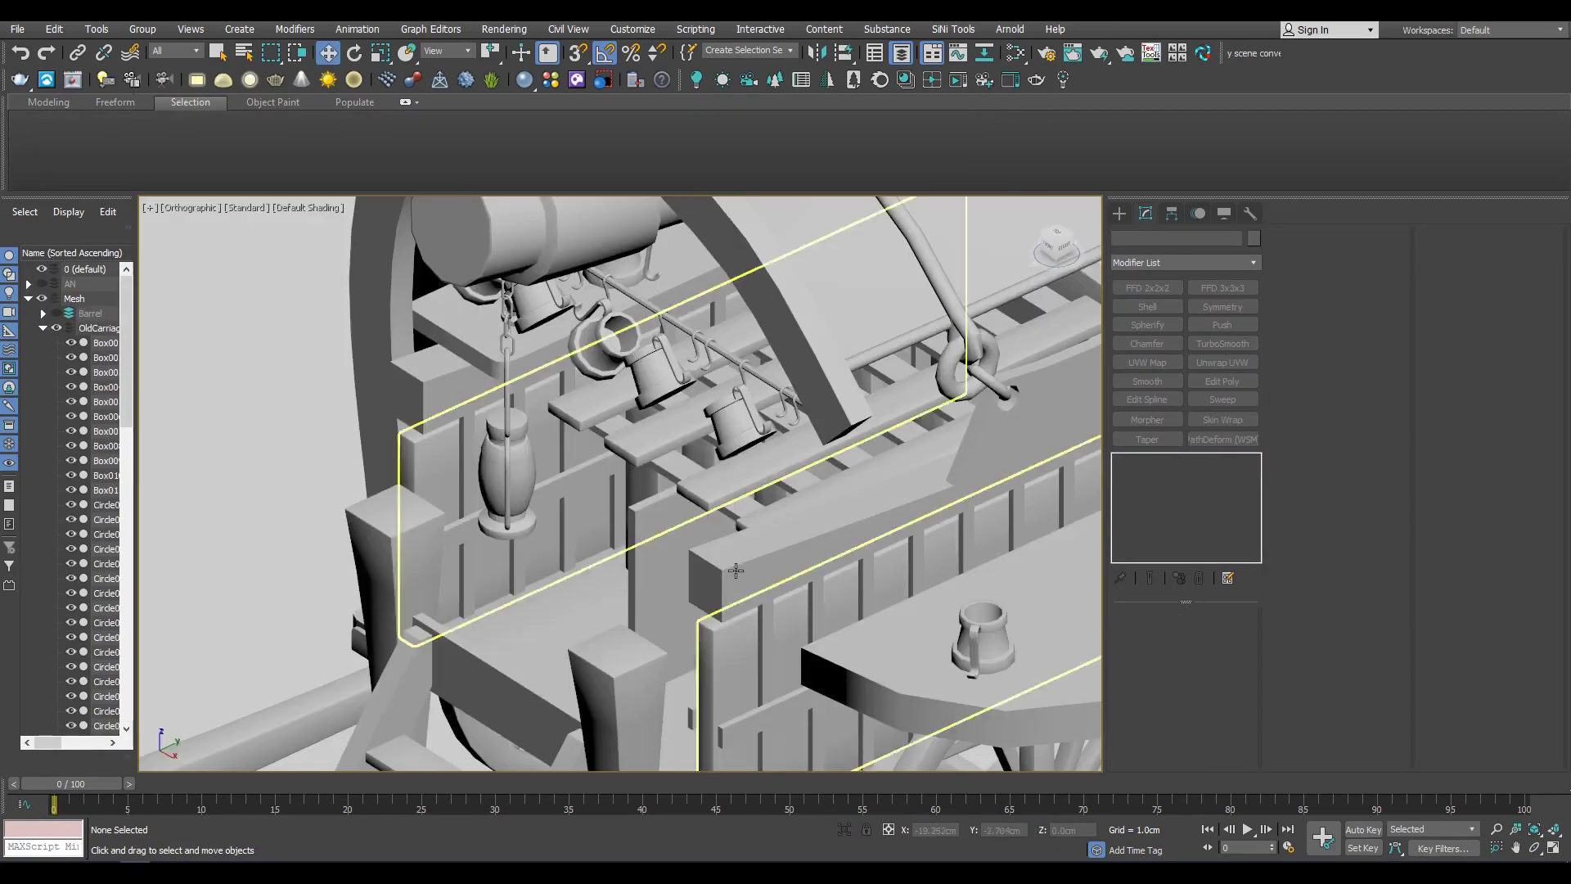
Select the square bar Object001 and isolate it
left_click(508, 467)
left_click(107, 402)
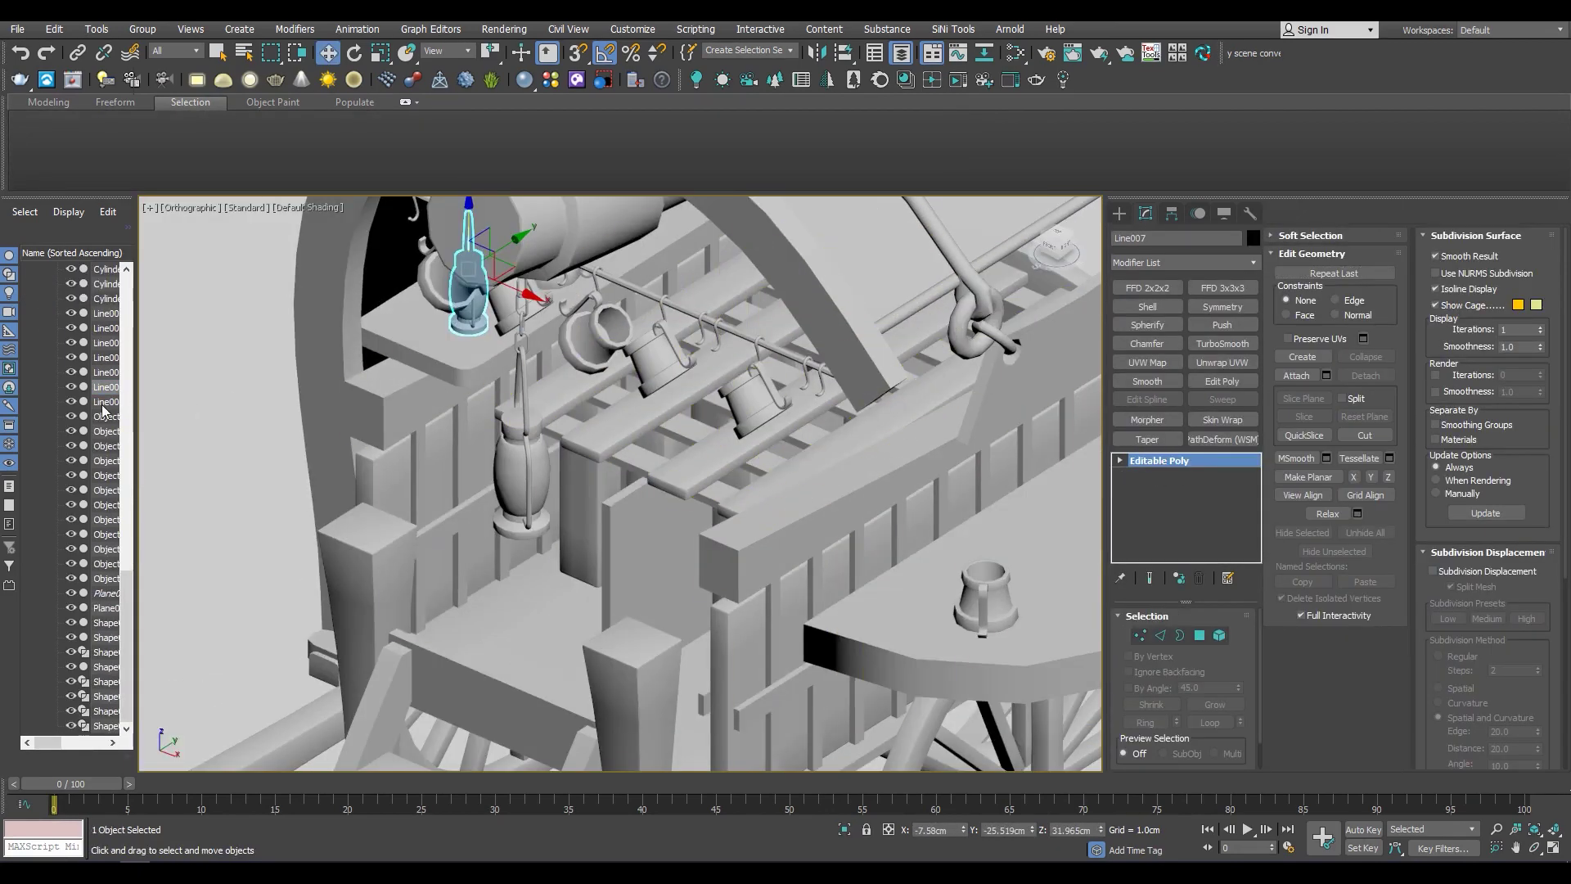
left_click(105, 418)
key("alt+q")
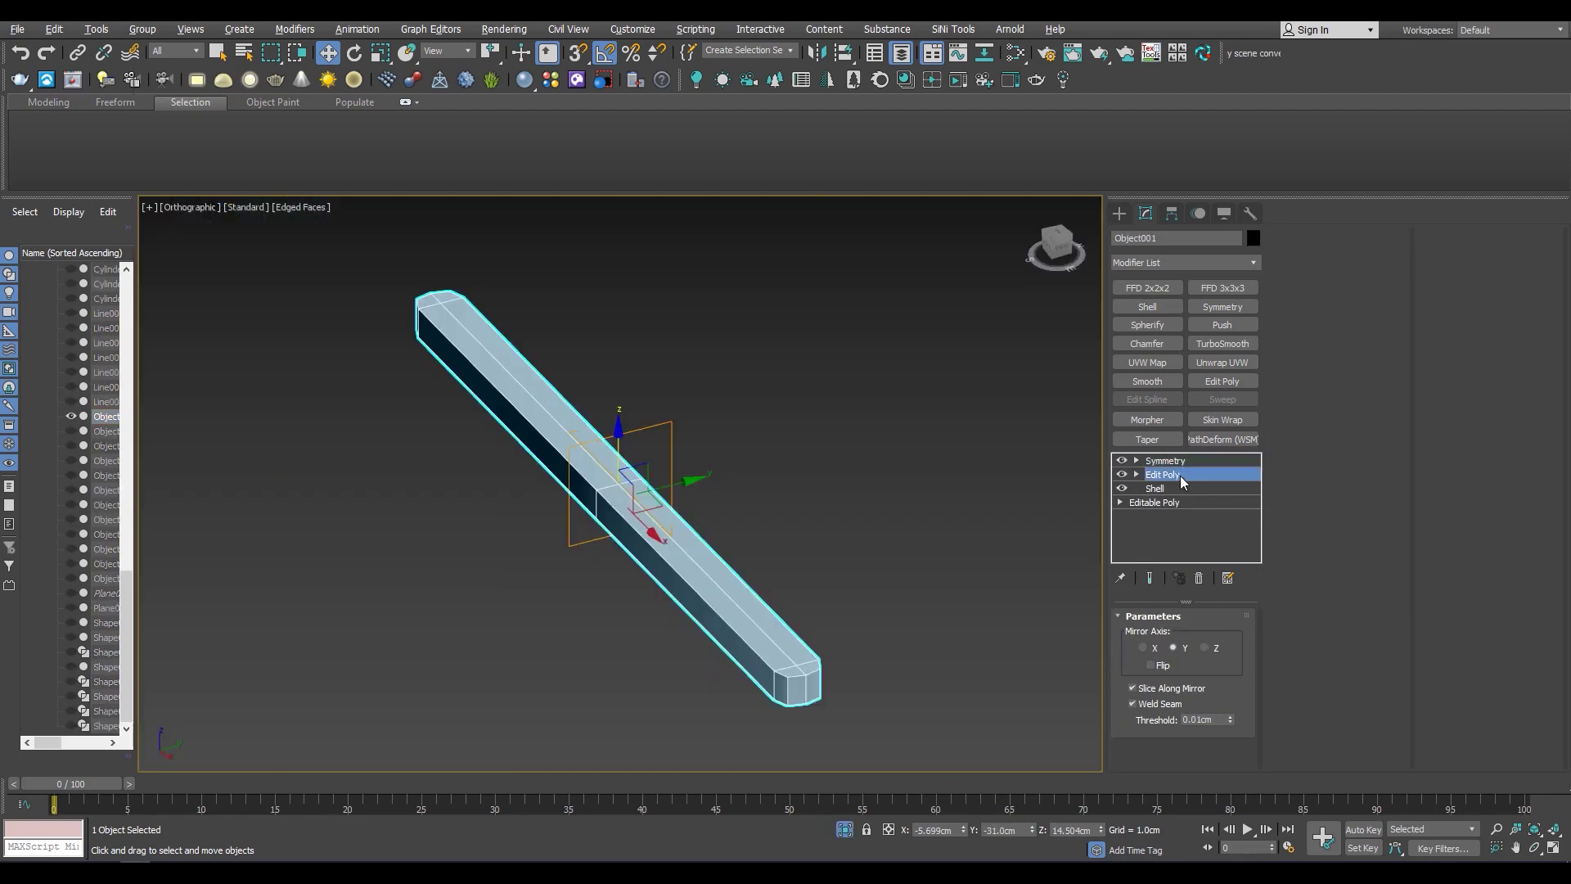
Collapse Object001's modifier stack and chamfer the edge loop near the bar's end
right_click(1180, 474)
left_click(1249, 623)
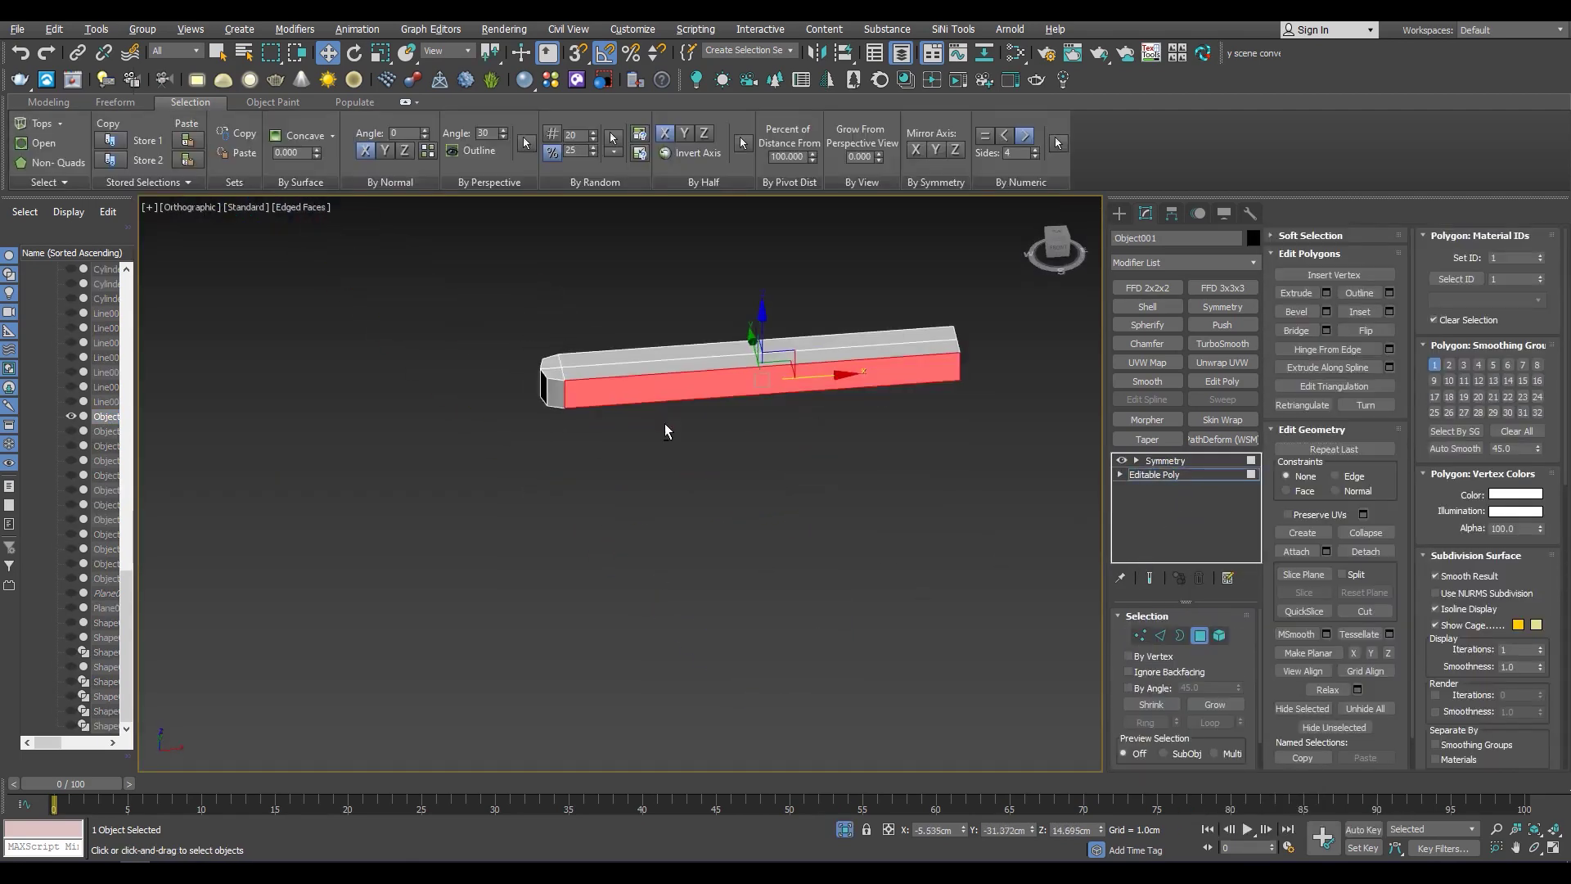
scroll(665, 424, "up", 3)
key("2")
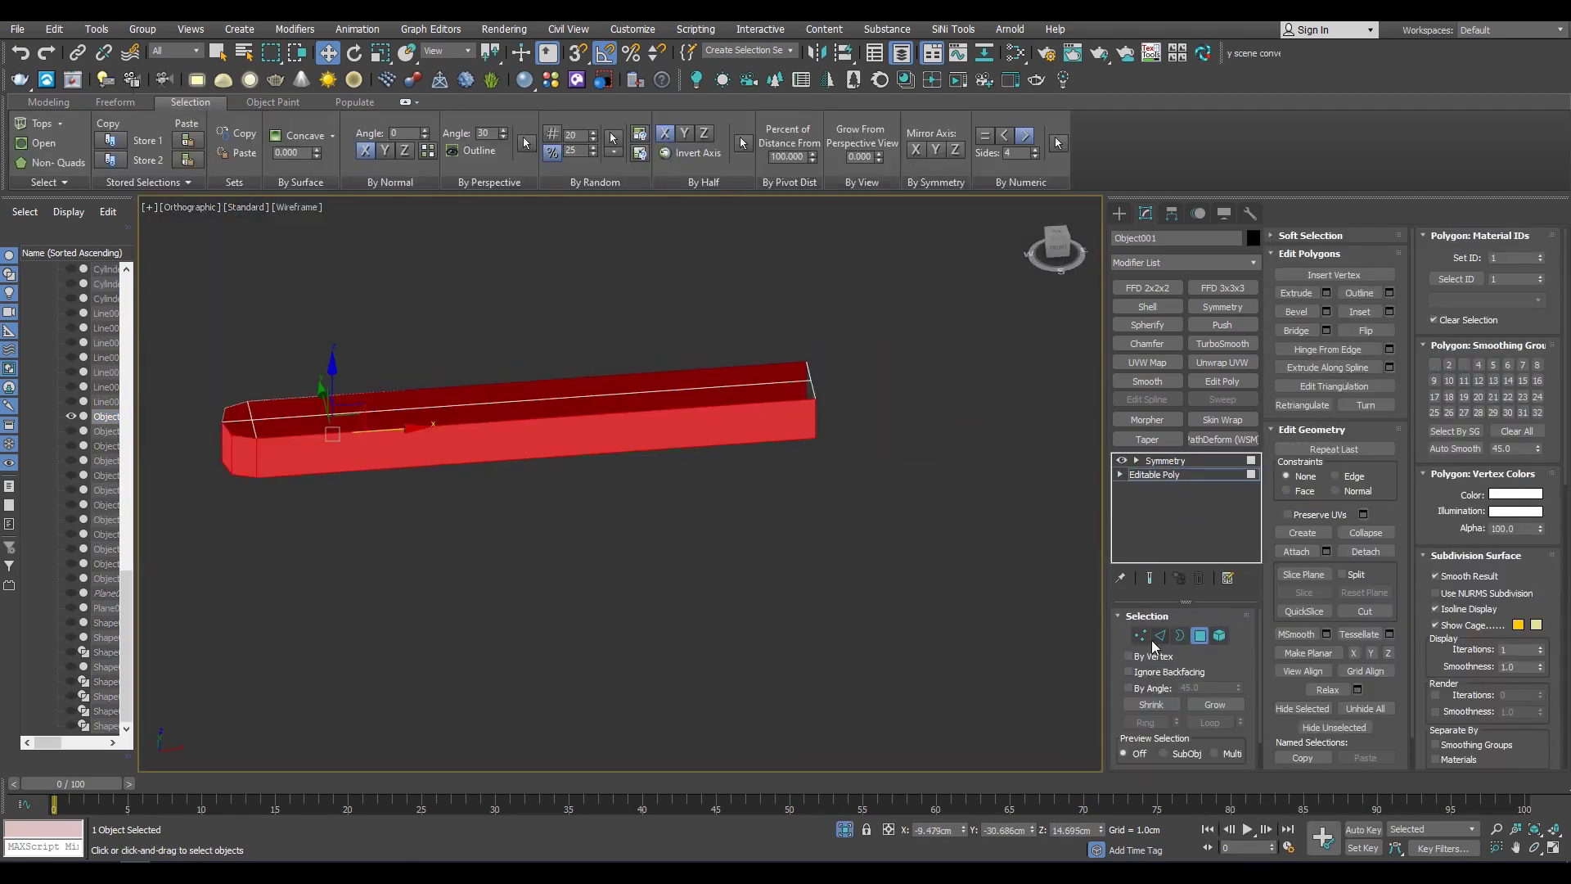
key("F3")
key("F3")
middle_click_drag(817, 403, 900, 458, "alt")
left_click(1326, 330)
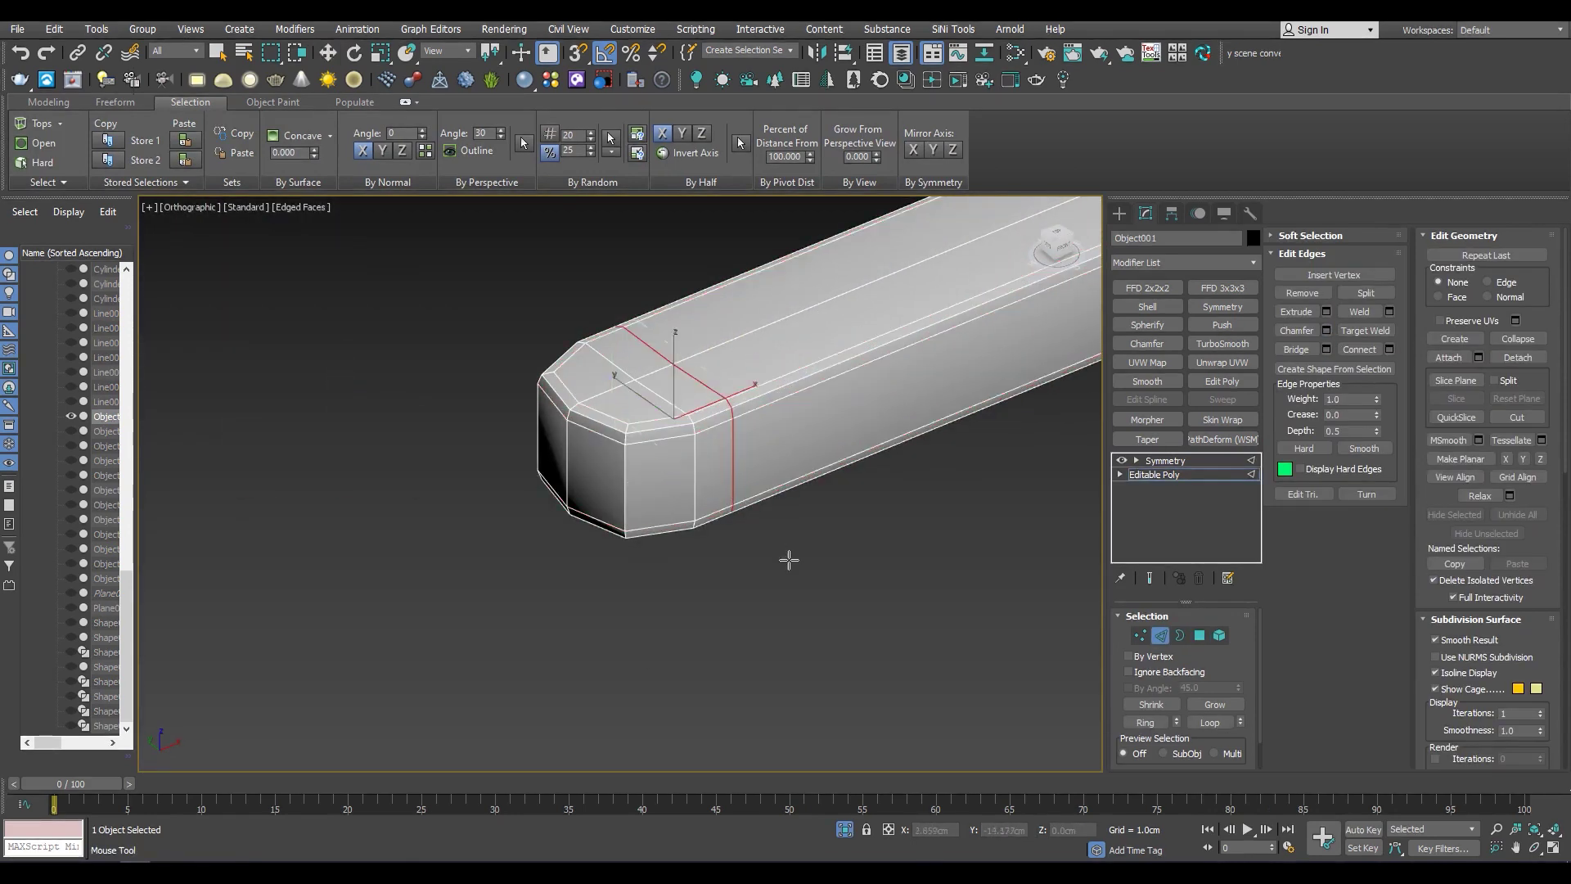
Preview the bar with TurboSmooth to check the rounded end, then remove it
key("w")
key("2")
key("F4")
left_click(1223, 343)
middle_click_drag(737, 409, 818, 459, "alt")
scroll(903, 533, "up", 4)
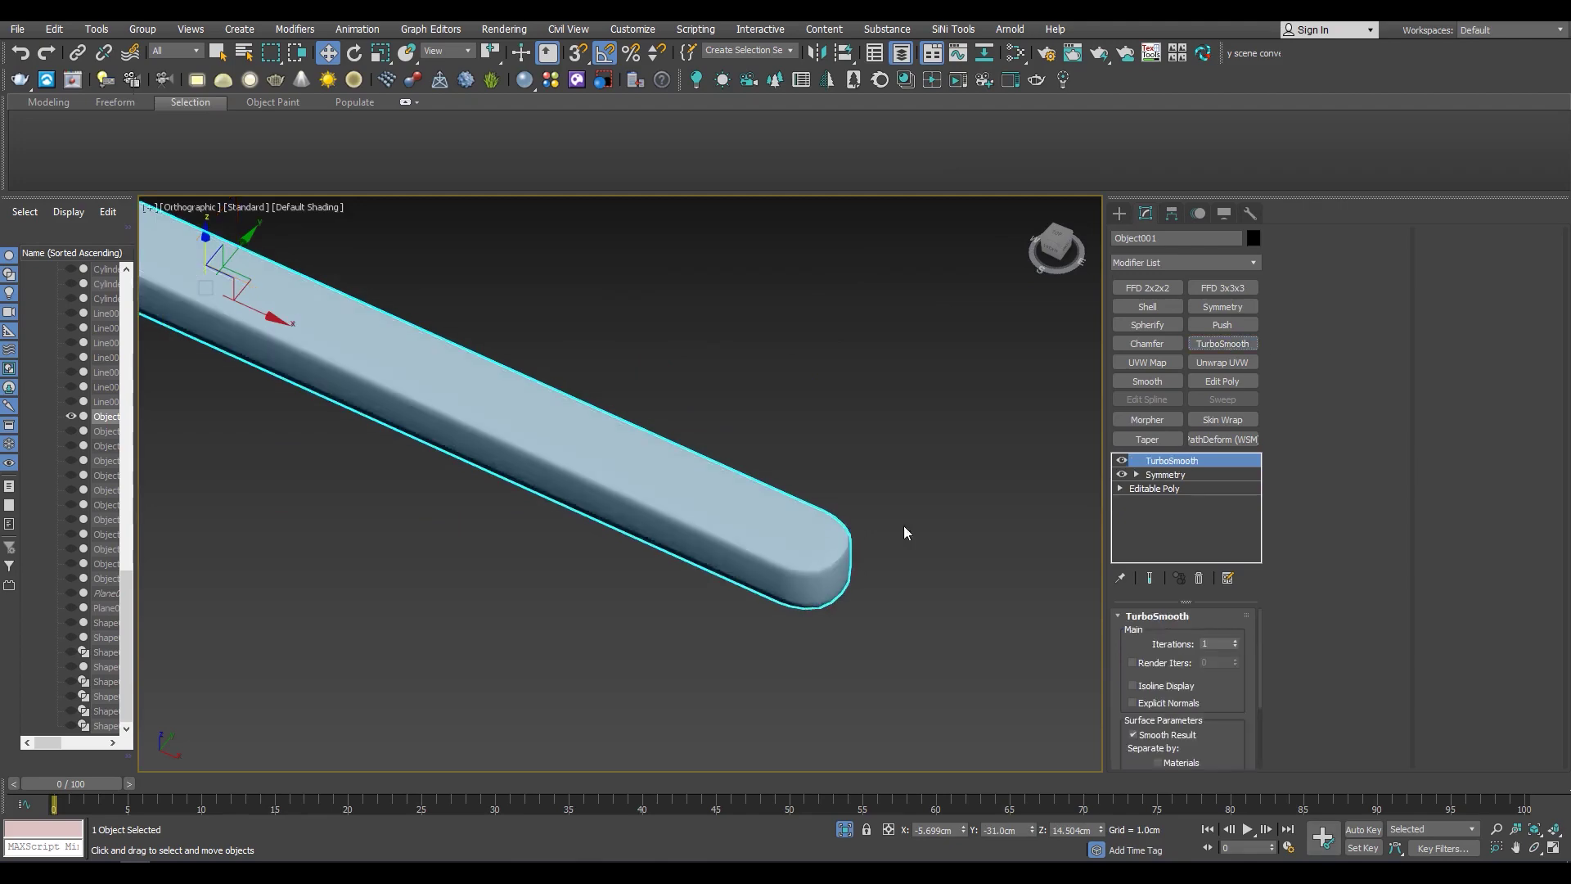
key("ctrl+z")
key("F4")
scroll(853, 404, "down", 5)
Isolate the long rails Object002 and select a polygon loop on their base mesh
left_click(104, 437)
key("alt+q")
scroll(614, 519, "up", 3)
scroll(613, 519, "up", 3)
left_click(1154, 475)
key("4")
double_click(663, 433)
Chamfer the selected edges at the rail's upturned corner to 0.049cm
key("2")
key("F3")
scroll(628, 459, "up", 3)
key("F3")
middle_click_drag(628, 459, 311, 440)
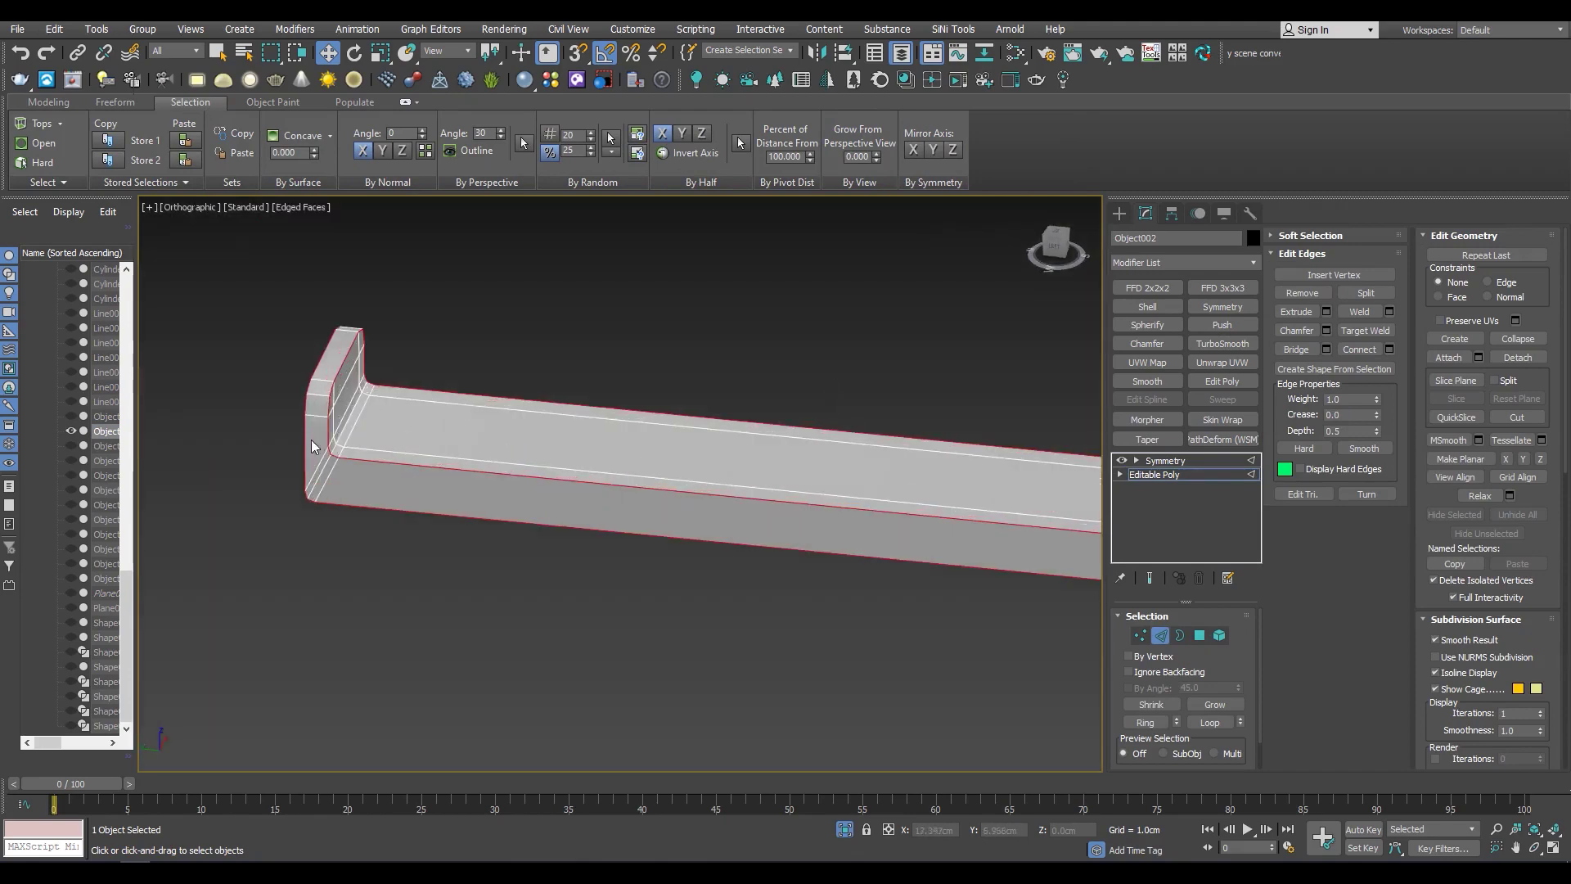
scroll(311, 440, "up", 4)
key("ctrl+shift+c")
left_click_drag(642, 539, 662, 669)
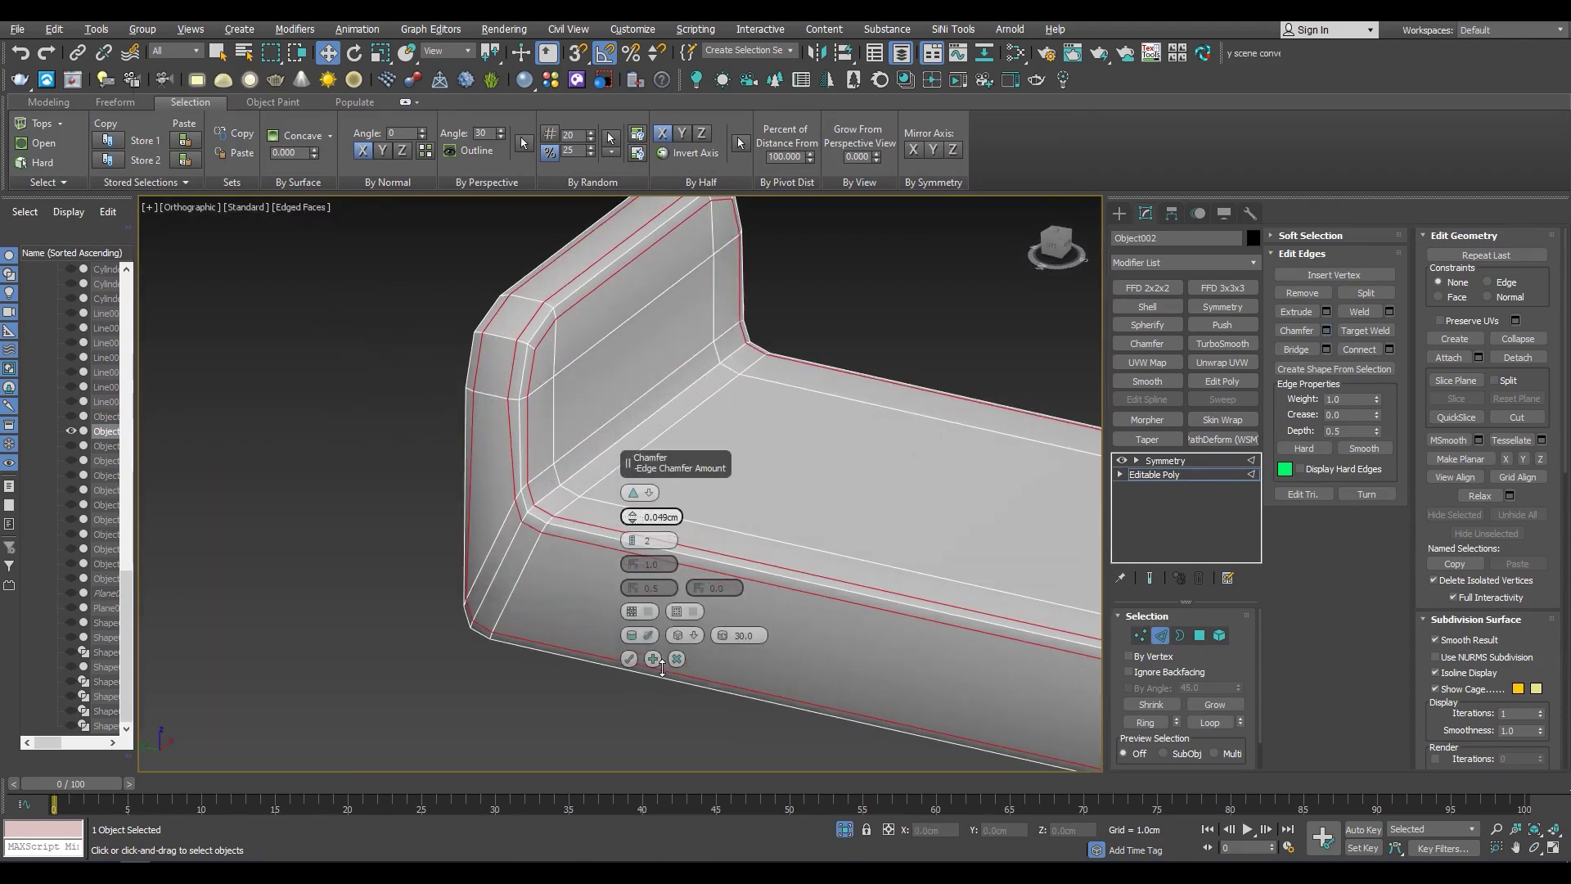
left_click(628, 659)
scroll(628, 658, "down", 4)
left_click(1223, 343)
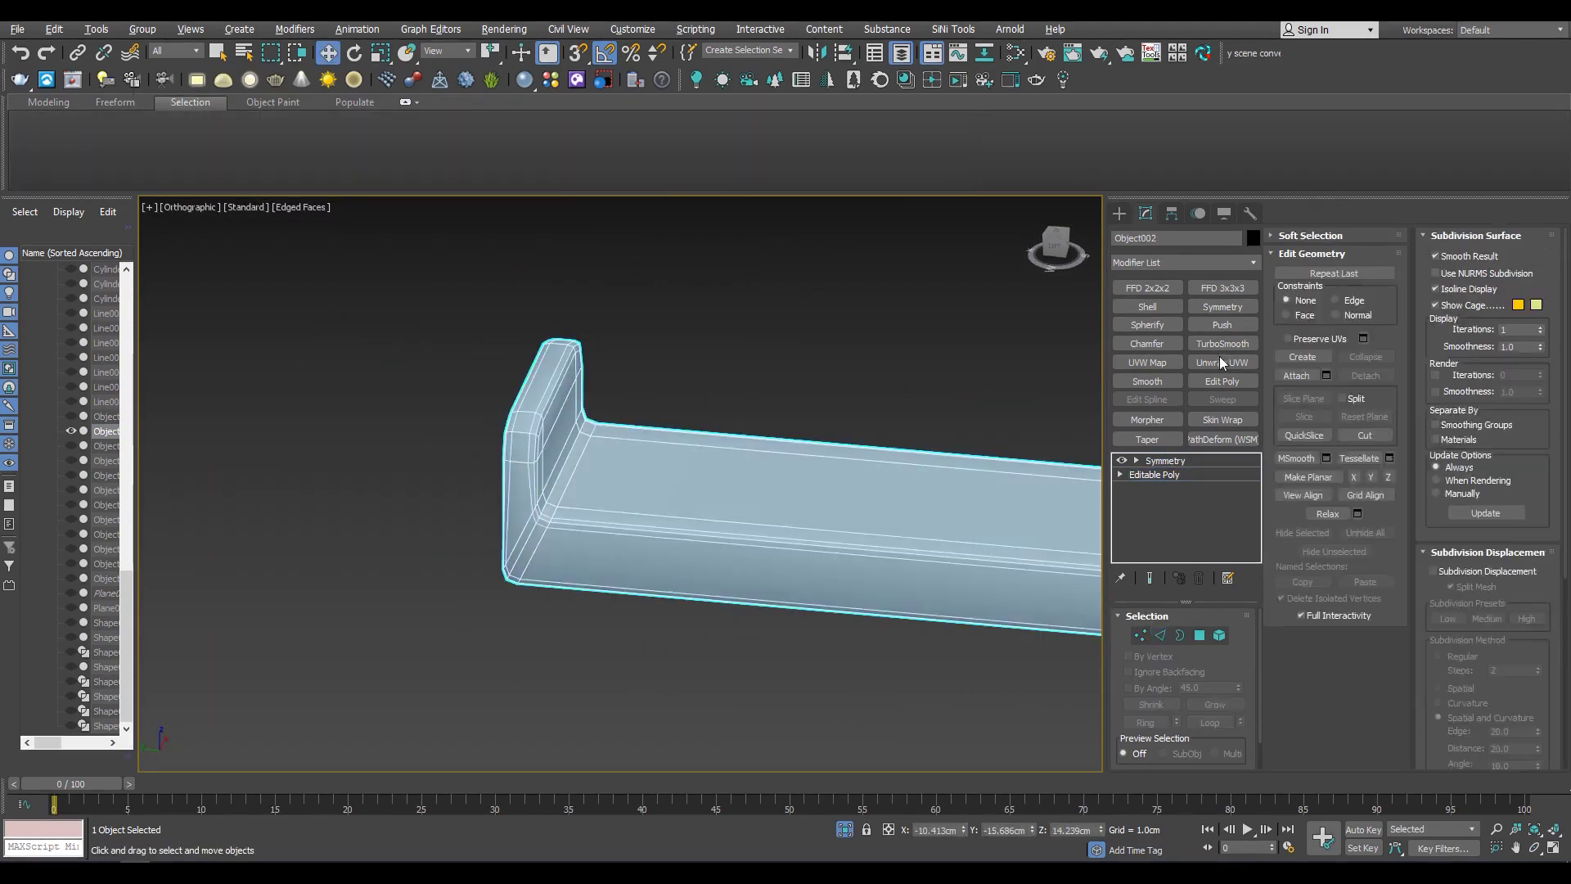
Preview the bar end with subdivision smoothing, then remove the preview
key("F4")
middle_click_drag(567, 551, 482, 474, "alt")
key("F4")
key("ctrl+z")
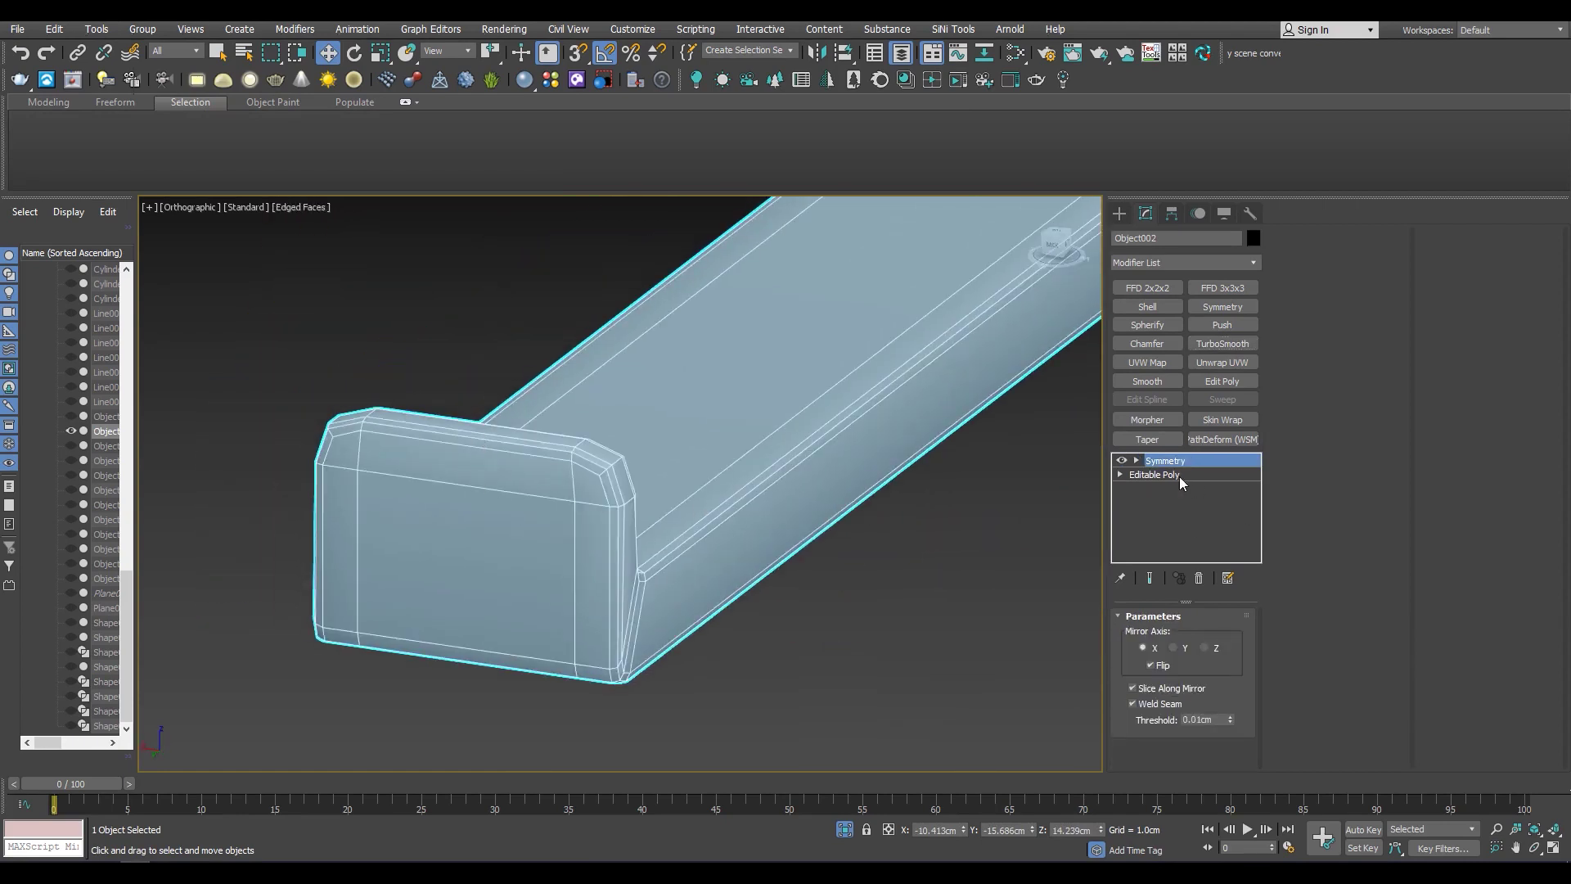
left_click(1180, 476)
Ring-select the bar's long edges and connect a lengthwise edge loop
key("2")
scroll(496, 441, "down", 3)
scroll(588, 454, "down", 3)
key("alt+r")
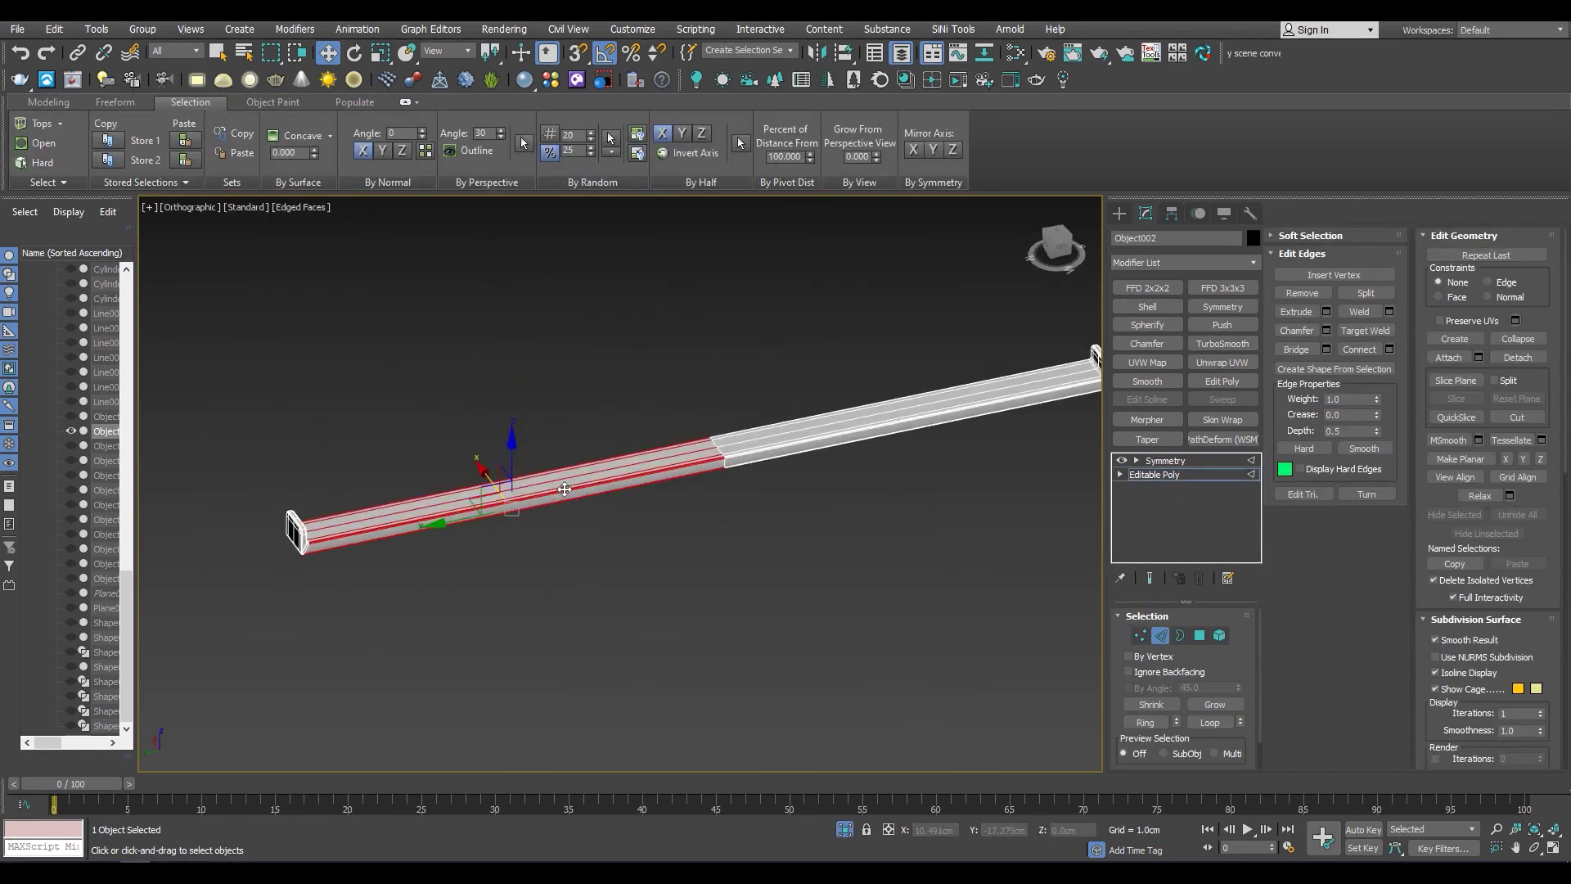
key("ctrl+shift+e")
scroll(609, 571, "down", 2)
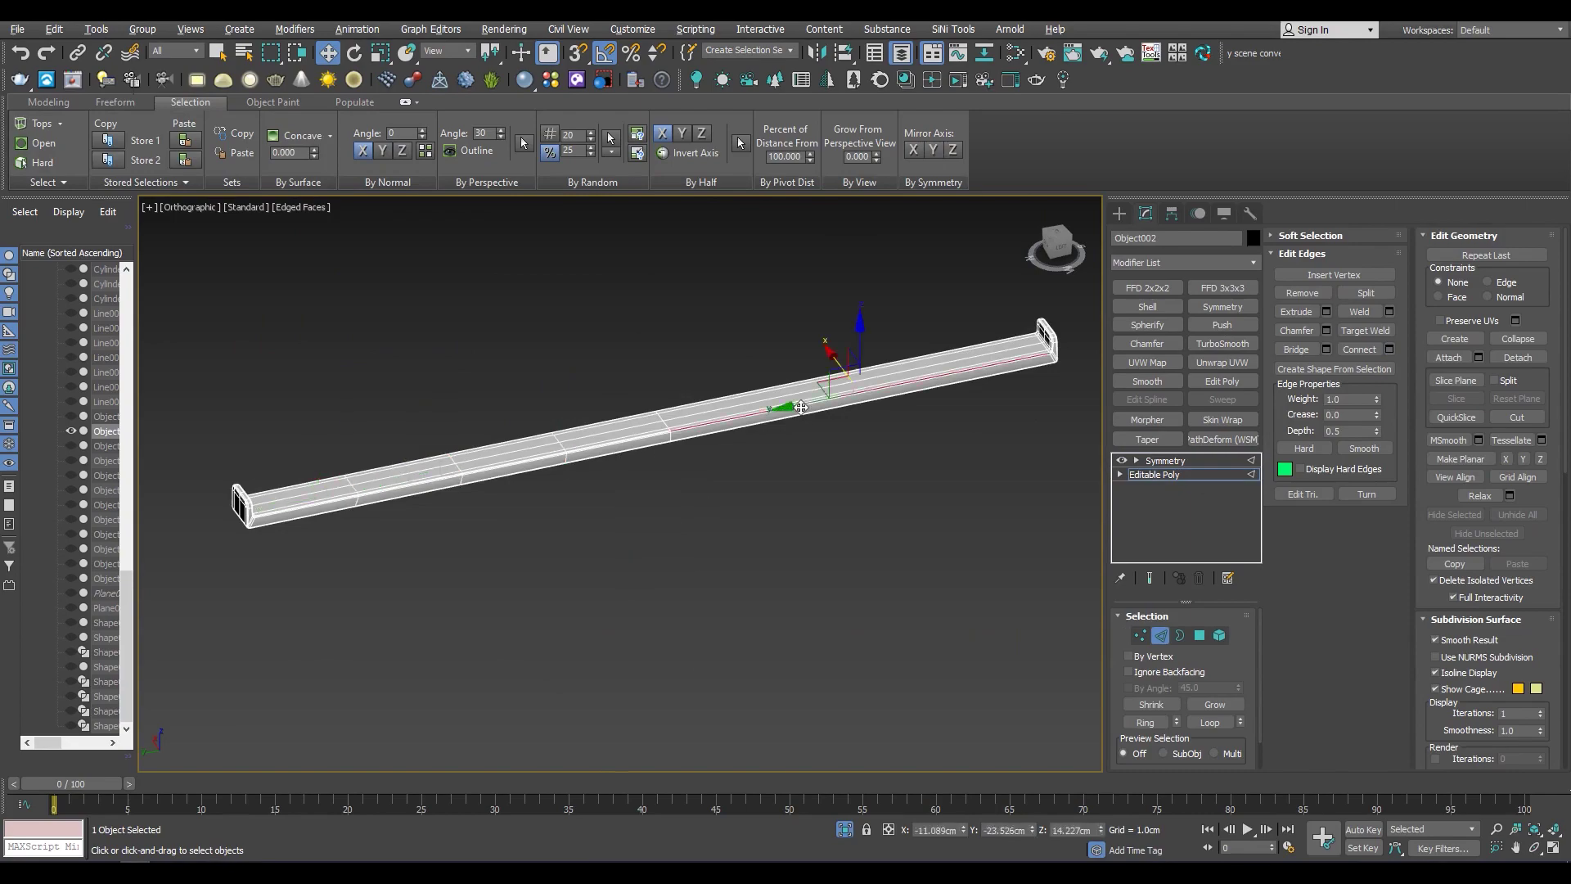
left_click(1165, 461)
Isolate beam Object003 and collapse its Shell and Edit Poly into an Editable Poly
left_click(845, 829)
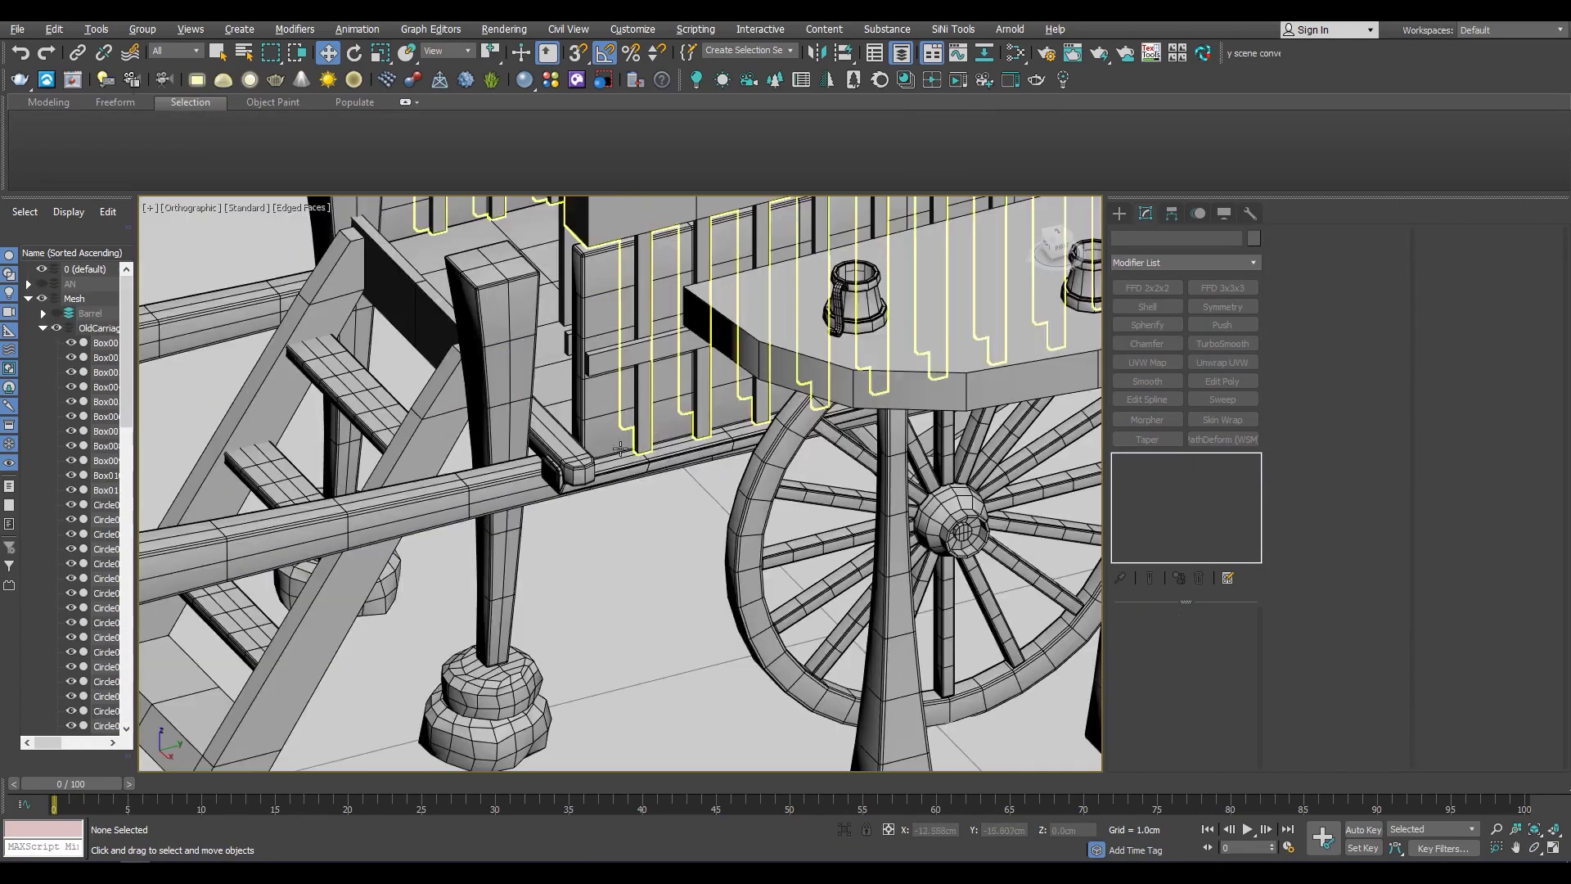
left_click(107, 446)
key("alt+q")
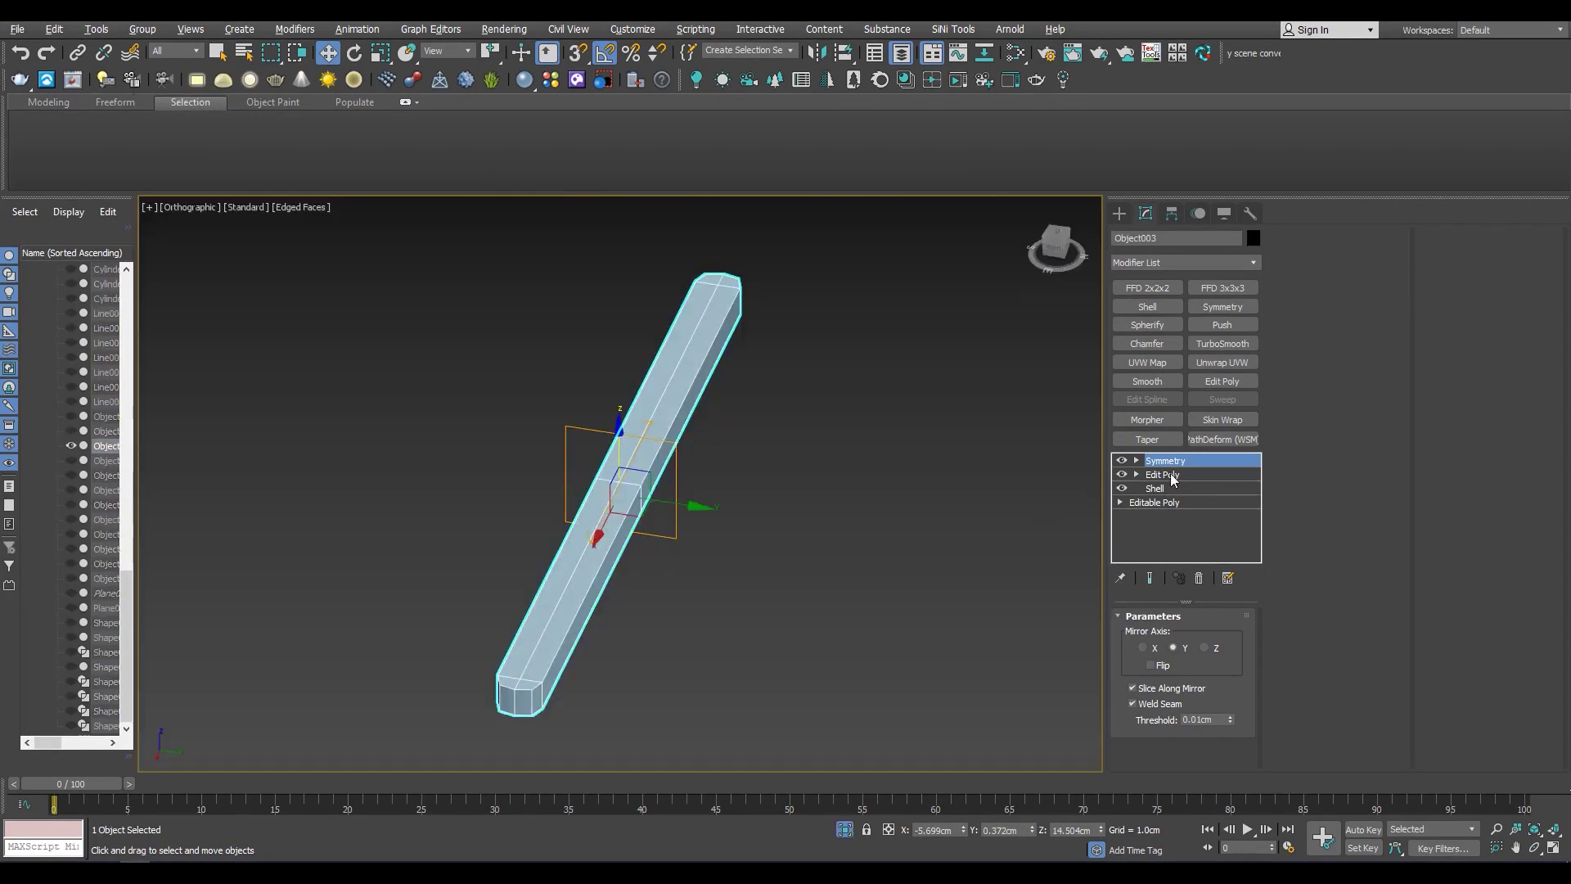
right_click(1174, 479)
left_click(1212, 622)
left_click(814, 502)
left_click(1154, 474)
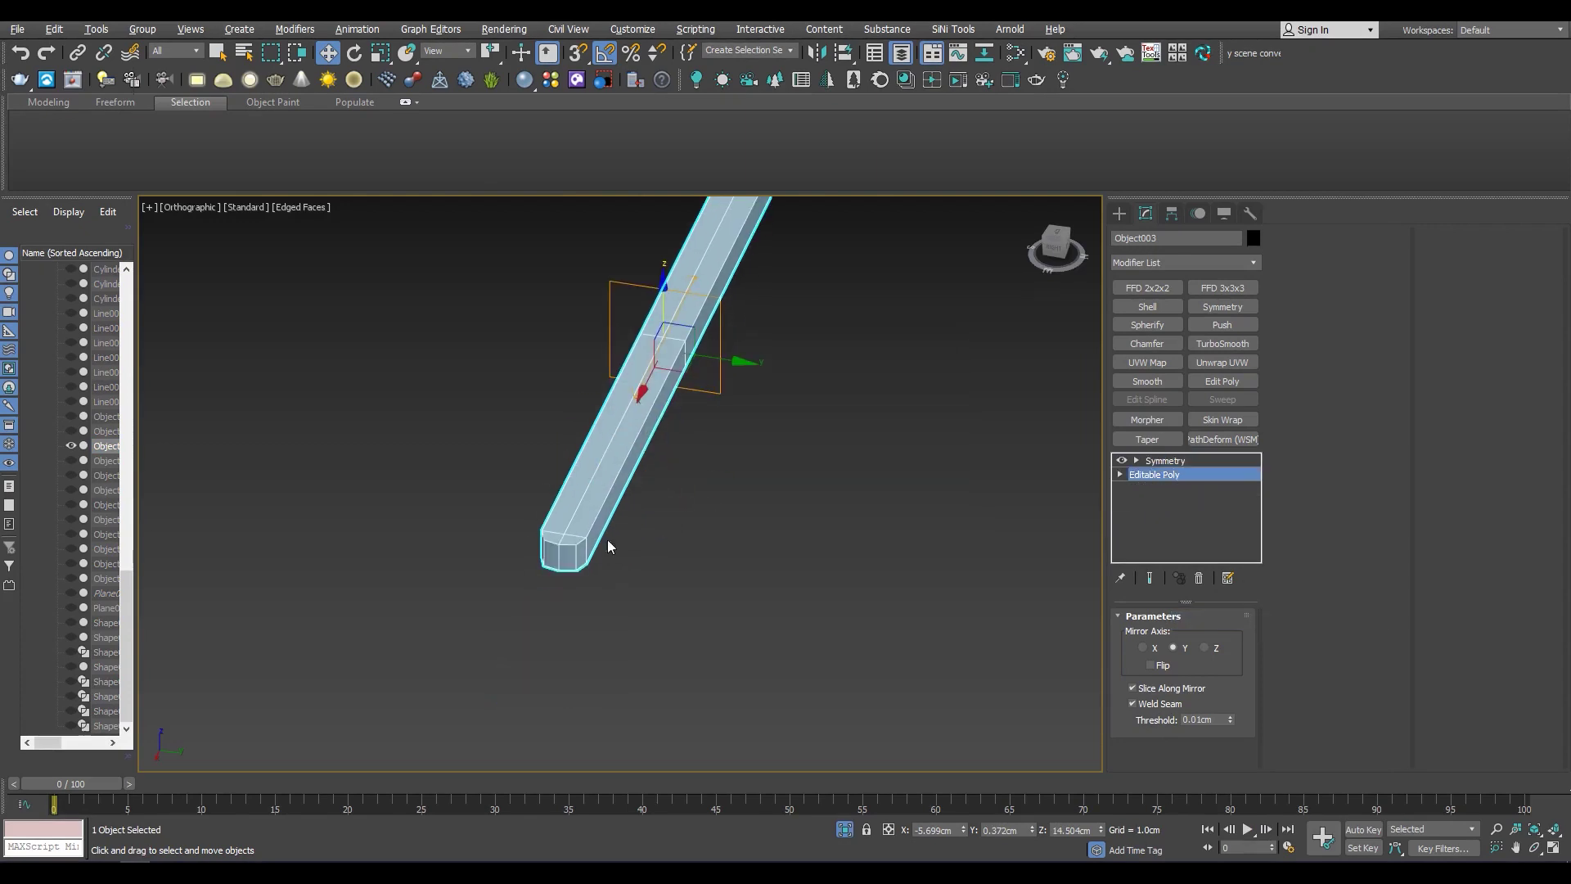
Select a long edge along Object003 and add connecting edges across it
key("4")
key("2")
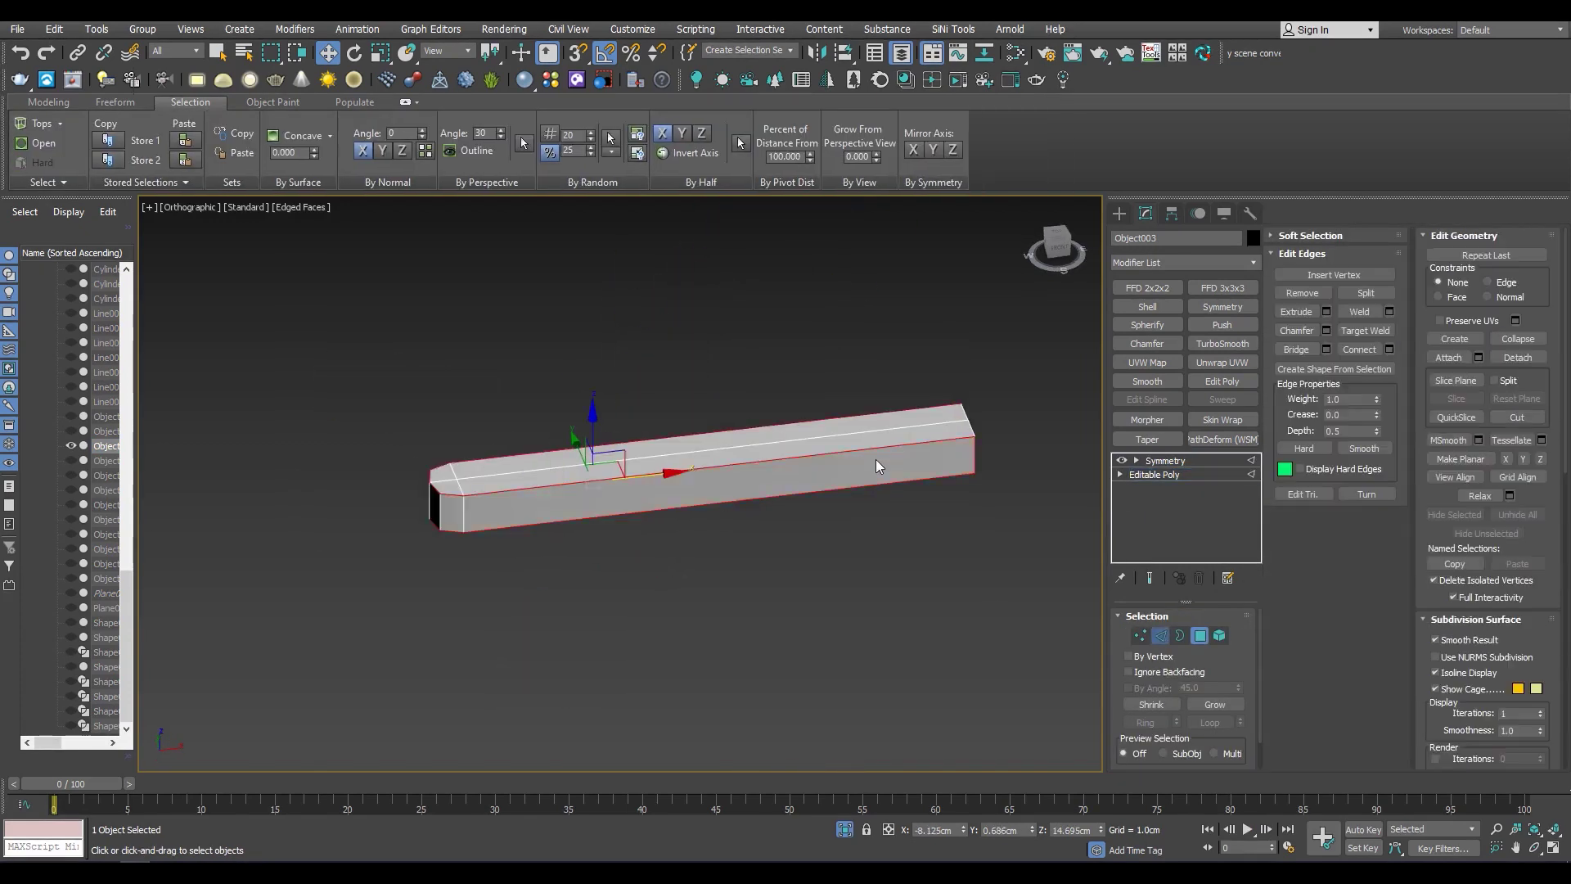
key("F3")
scroll(994, 456, "up", 3)
key("F3")
scroll(609, 455, "up", 5)
scroll(725, 451, "down", 5)
scroll(622, 573, "down", 3)
left_click(541, 507)
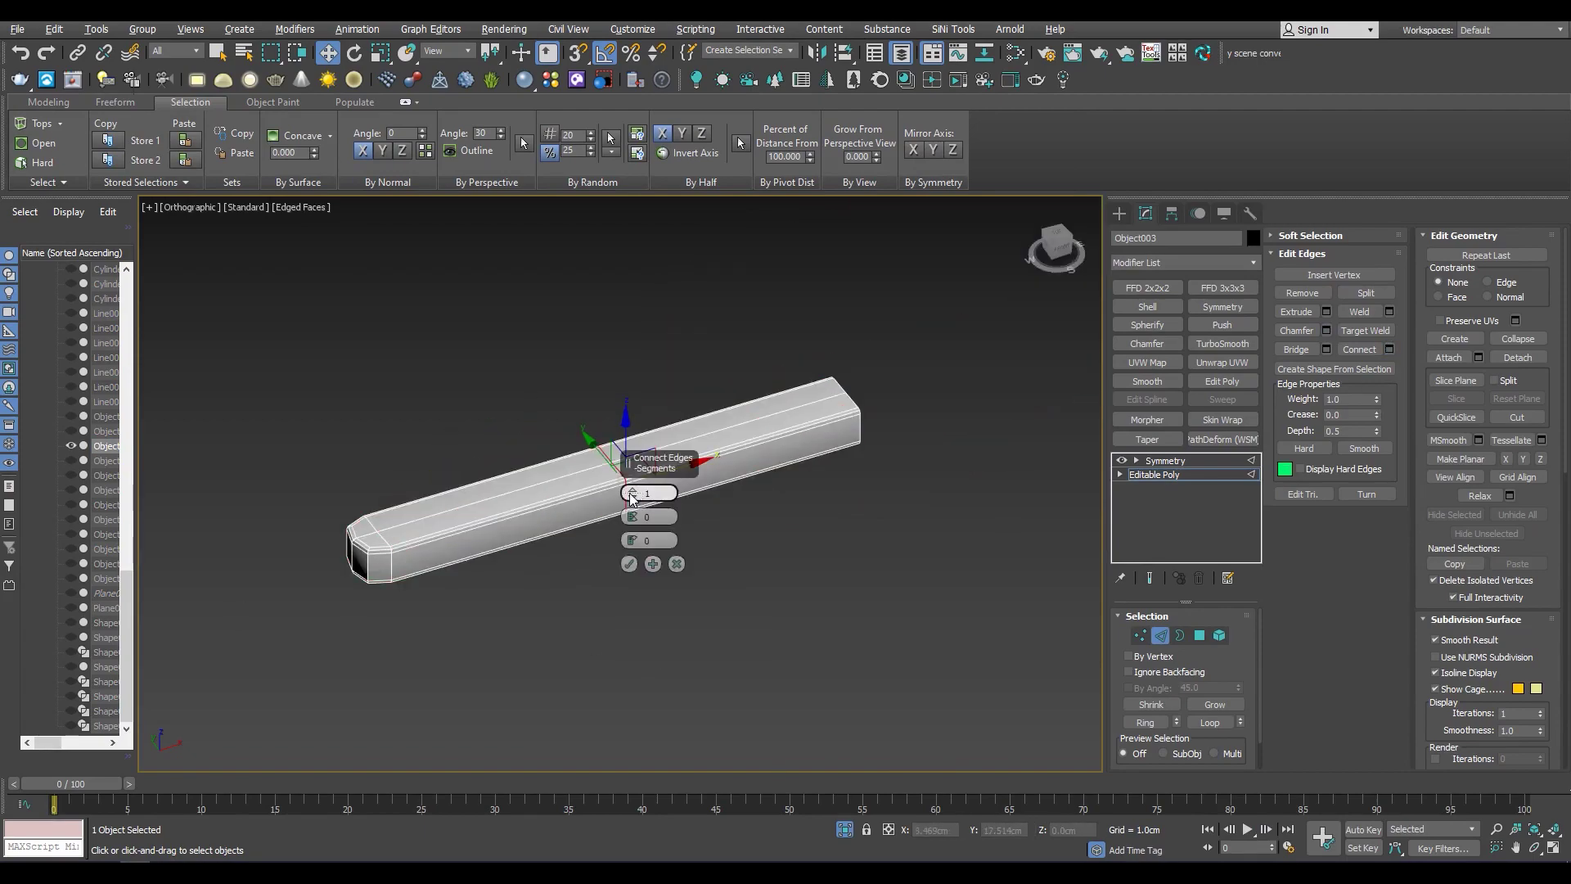
left_click(1165, 461)
Add connecting edges on the next beam and review it with its mirrored half in the full carriage
scroll(622, 458, "down", 5)
scroll(622, 459, "down", 3)
scroll(856, 447, "up", 6)
key("alt+q")
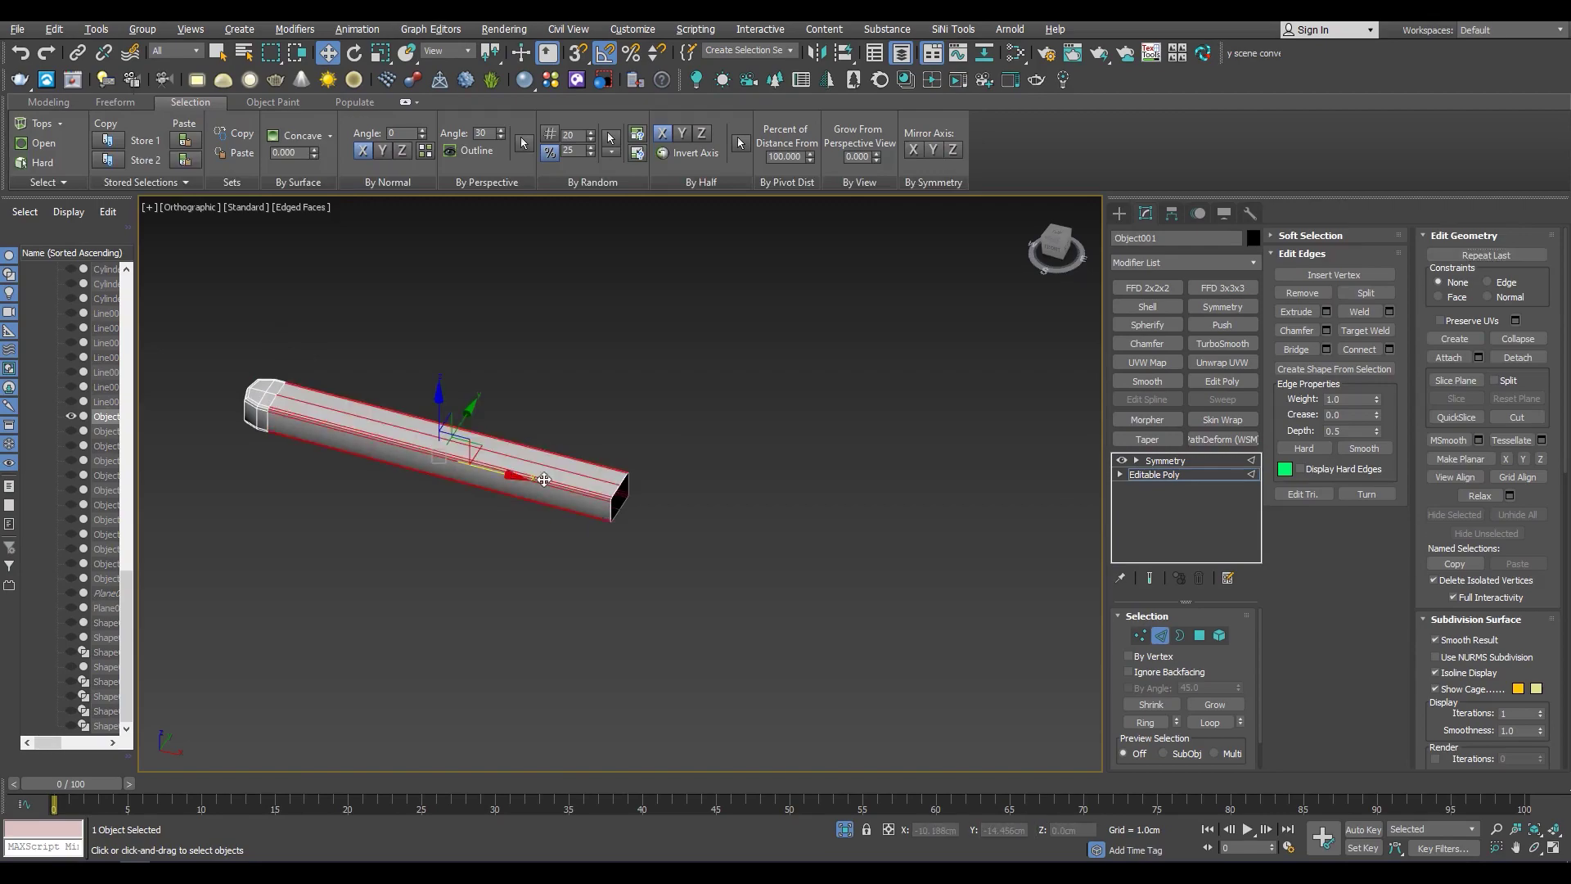
left_click(629, 564)
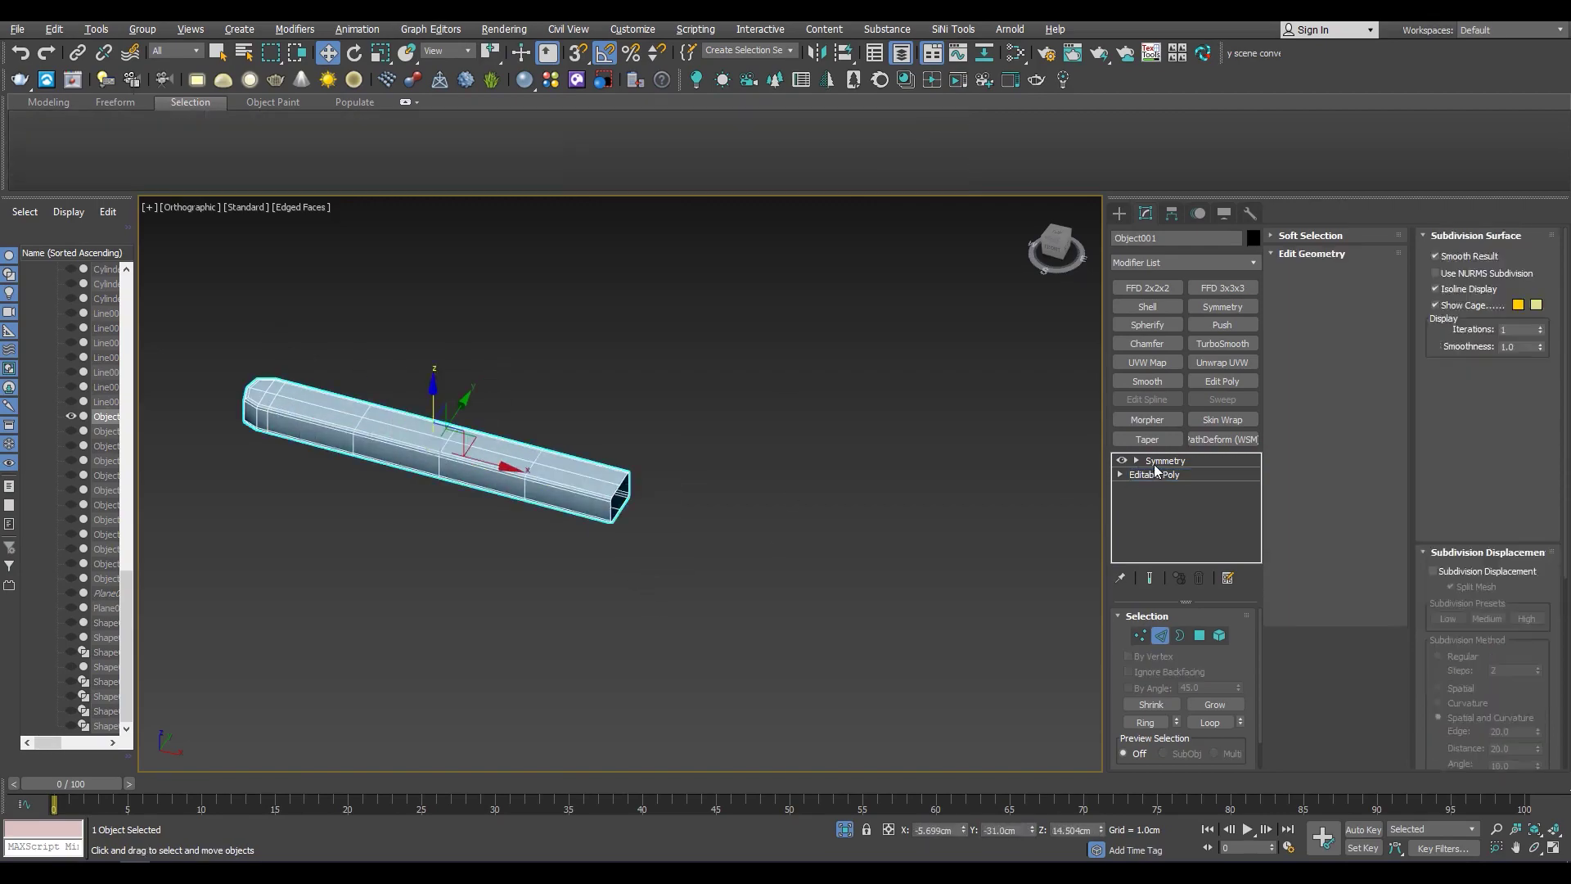
left_click(1165, 461)
key("alt+q")
scroll(717, 521, "up", 4)
middle_click_drag(717, 522, 622, 491, "alt")
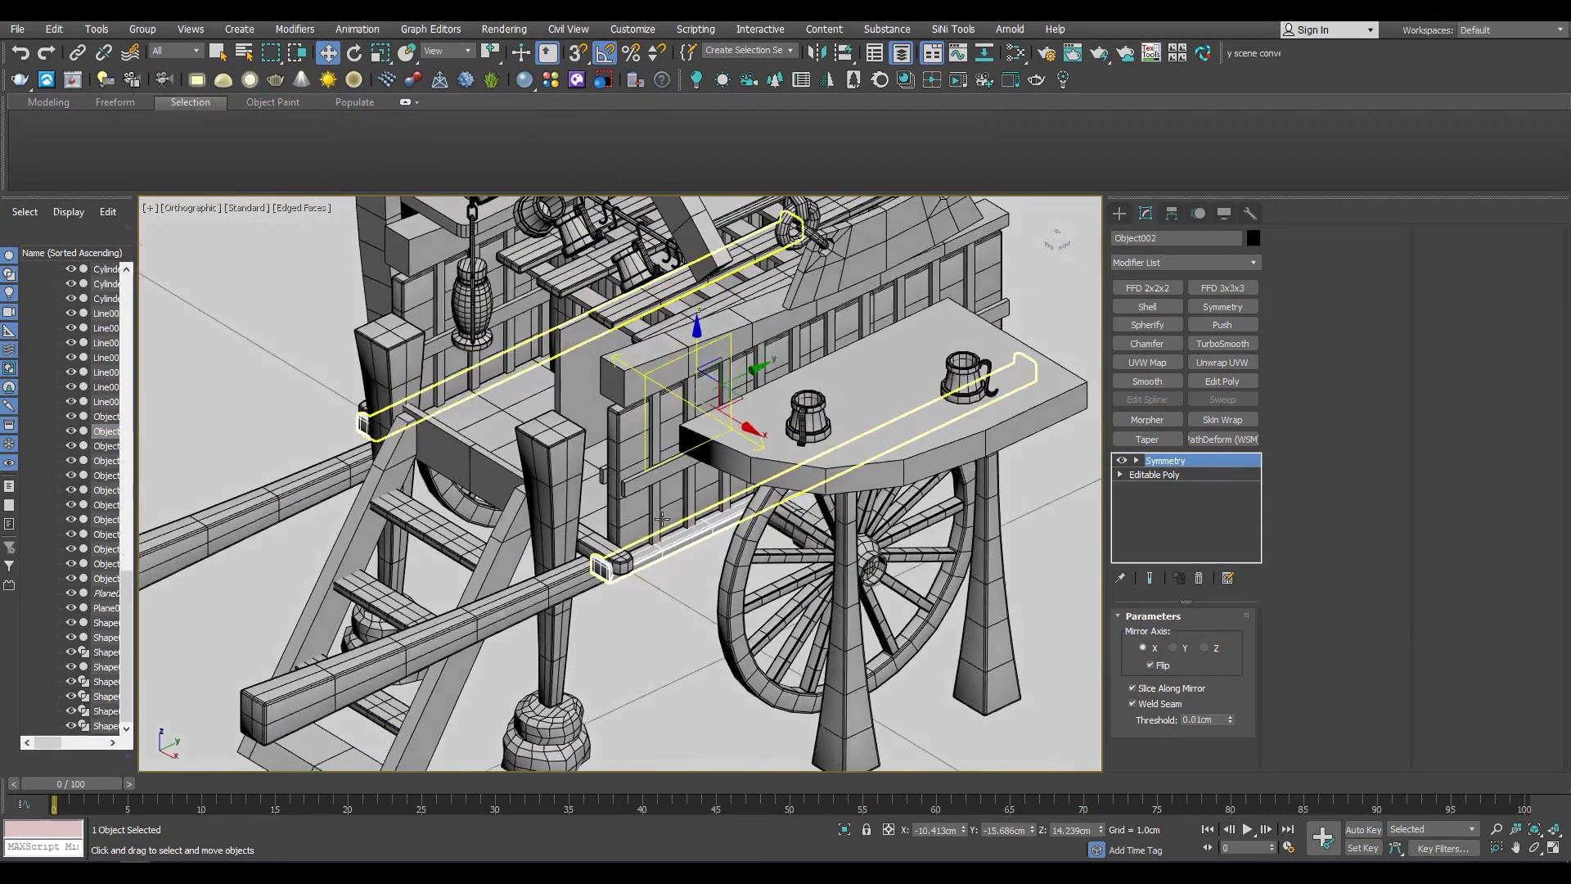
scroll(622, 491, "up", 3)
key("alt+q")
key("alt+q")
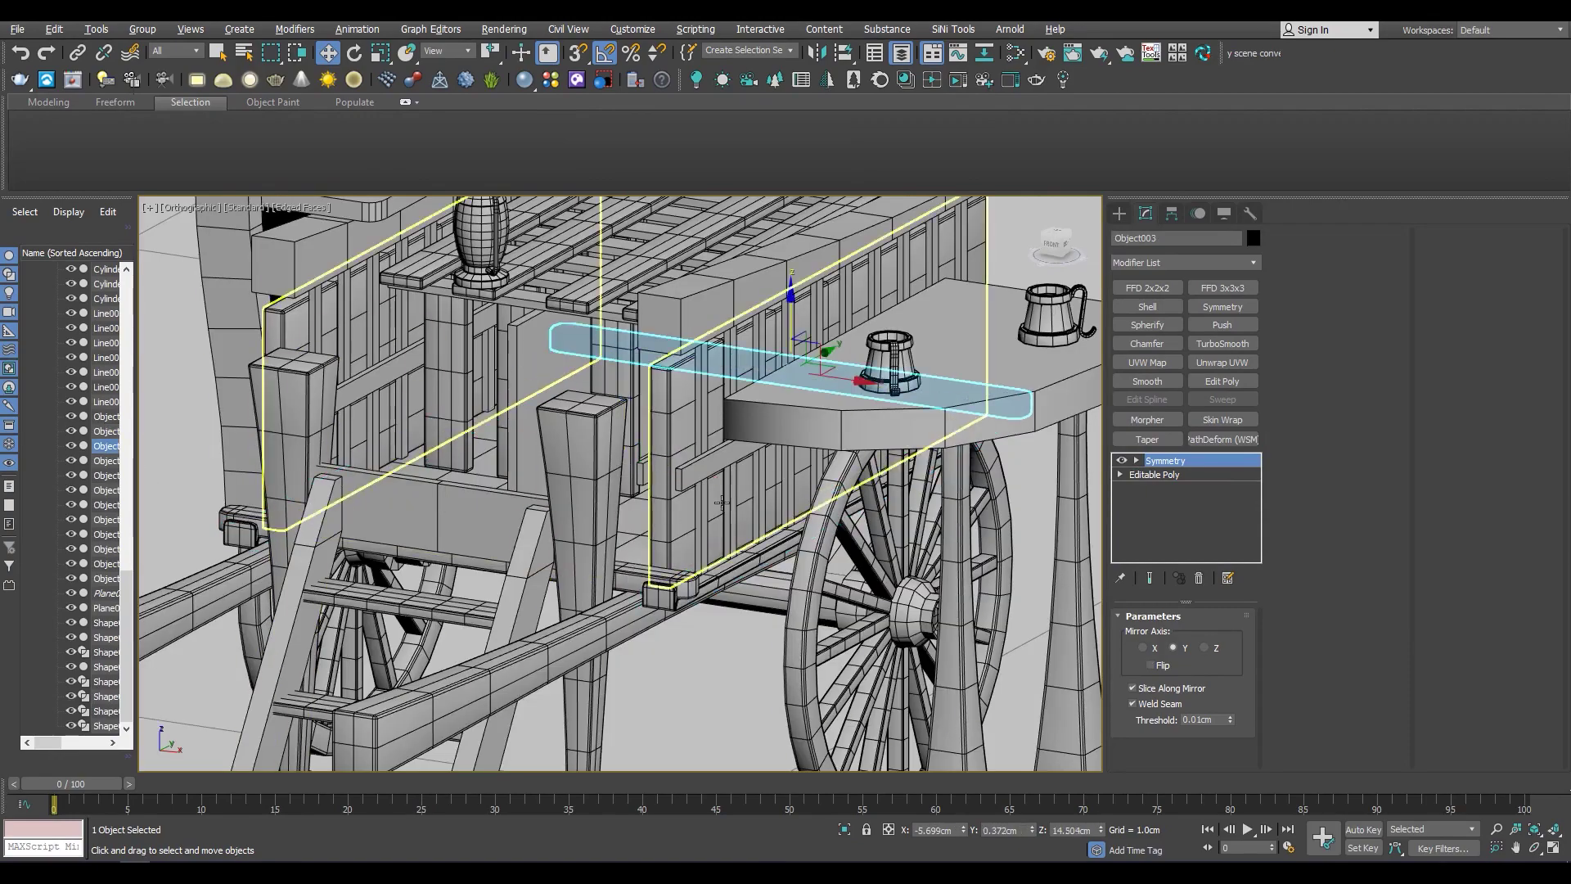
Select the curled hook piece Object004 and isolate it
scroll(722, 502, "down", 5)
key("z")
scroll(720, 524, "down", 5)
left_click(721, 556)
scroll(782, 456, "up", 4)
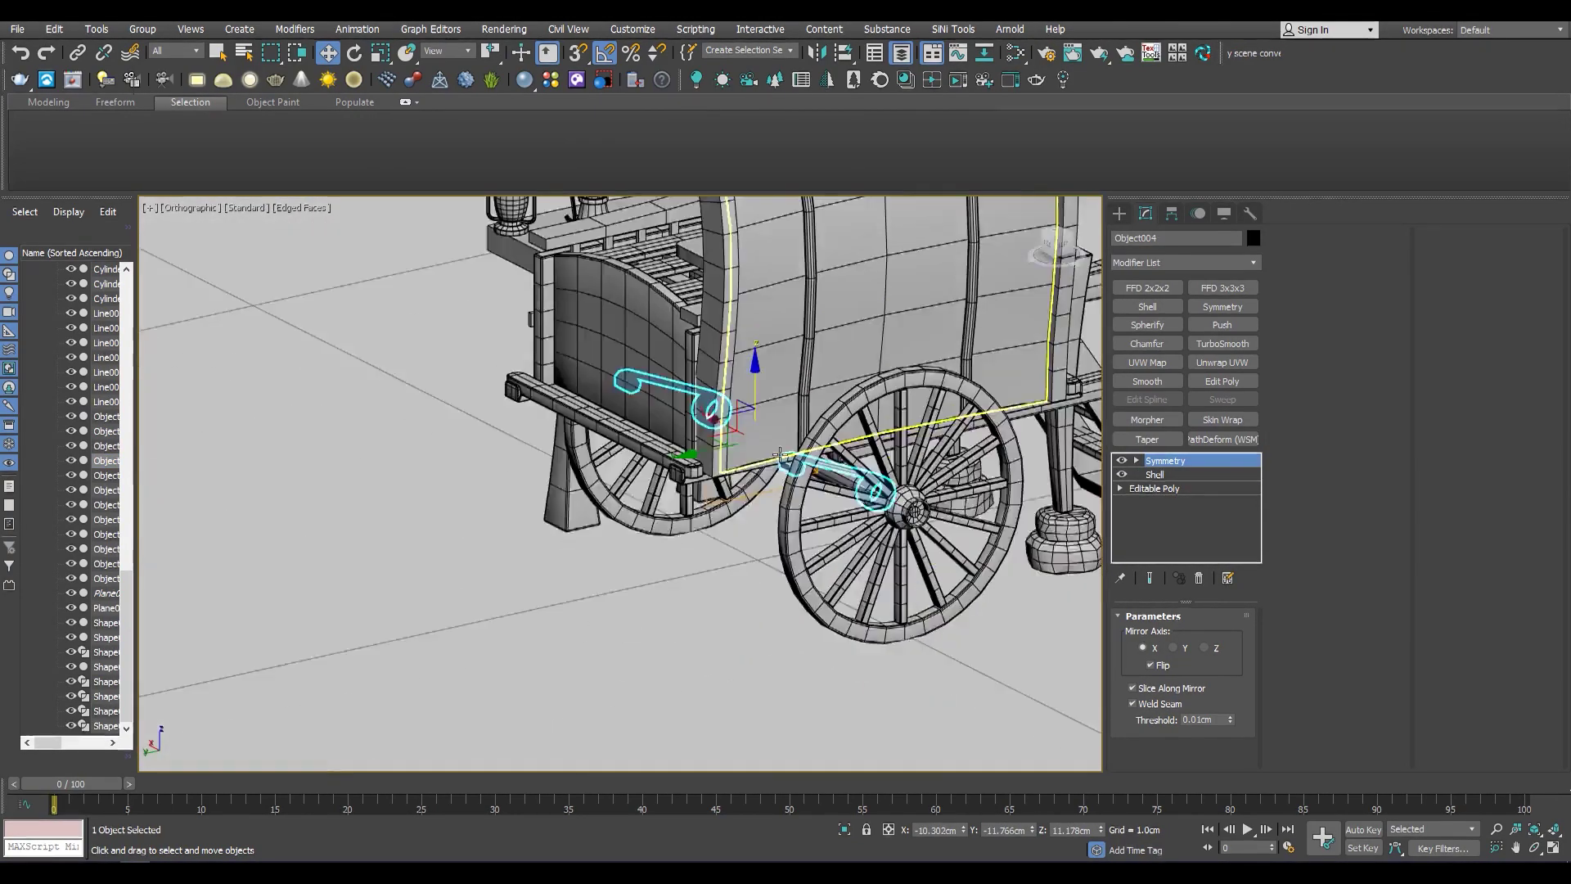
key("alt+q")
scroll(719, 568, "up", 4)
Collapse the hook's Shell and Edit Poly stack into an Editable Poly
right_click(1161, 475)
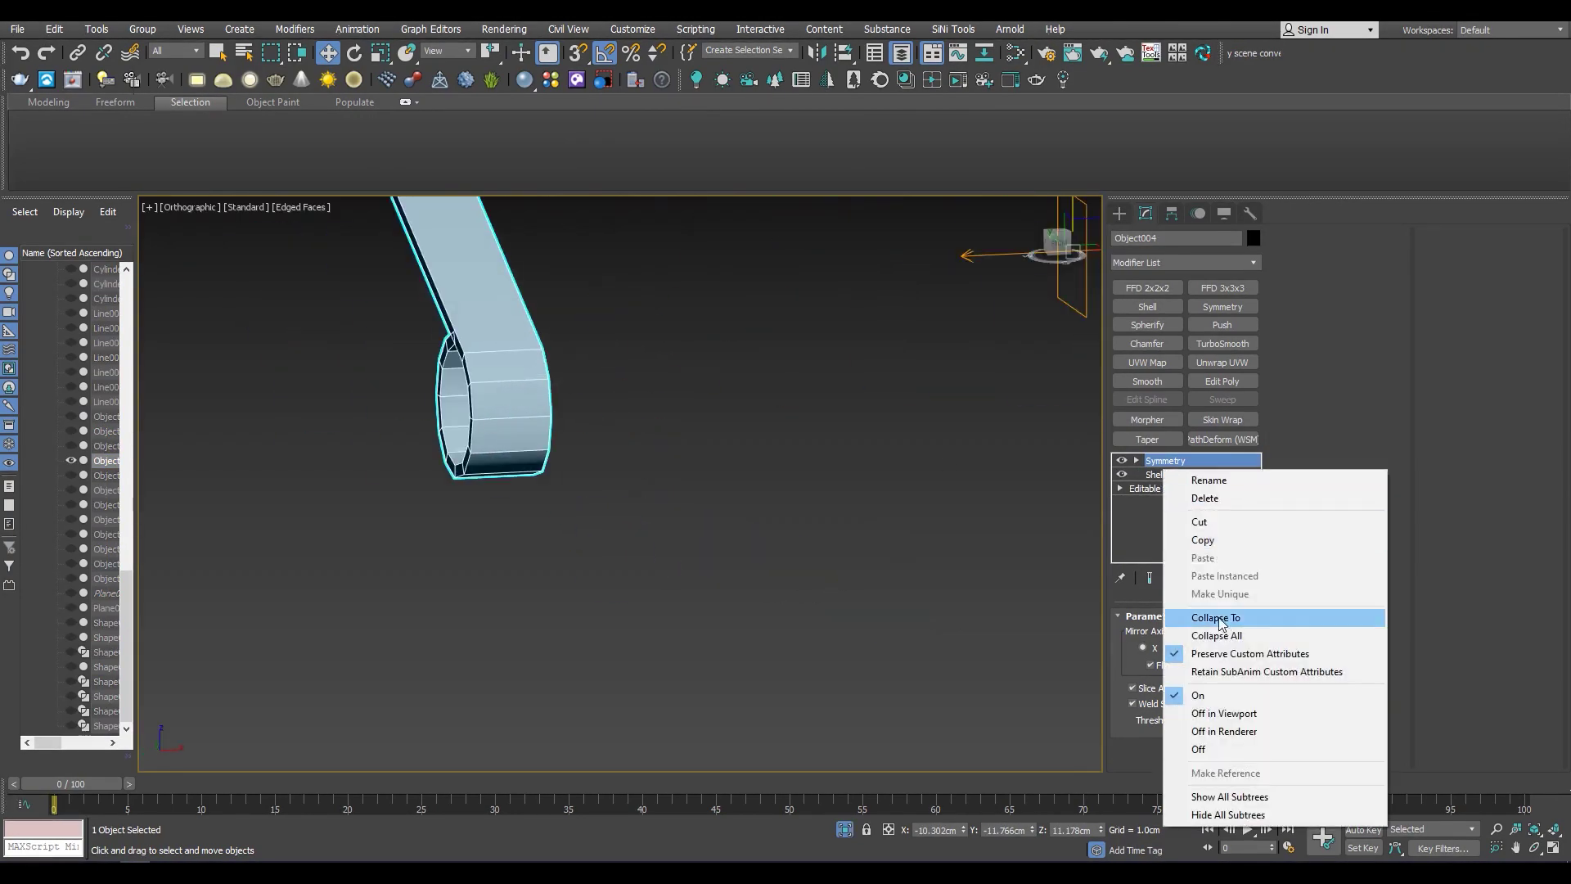
key("Escape")
left_click(1176, 479)
left_click(1222, 381)
right_click(1161, 475)
left_click(1281, 631)
left_click(861, 494)
scroll(679, 461, "up", 2)
scroll(679, 461, "up", 3)
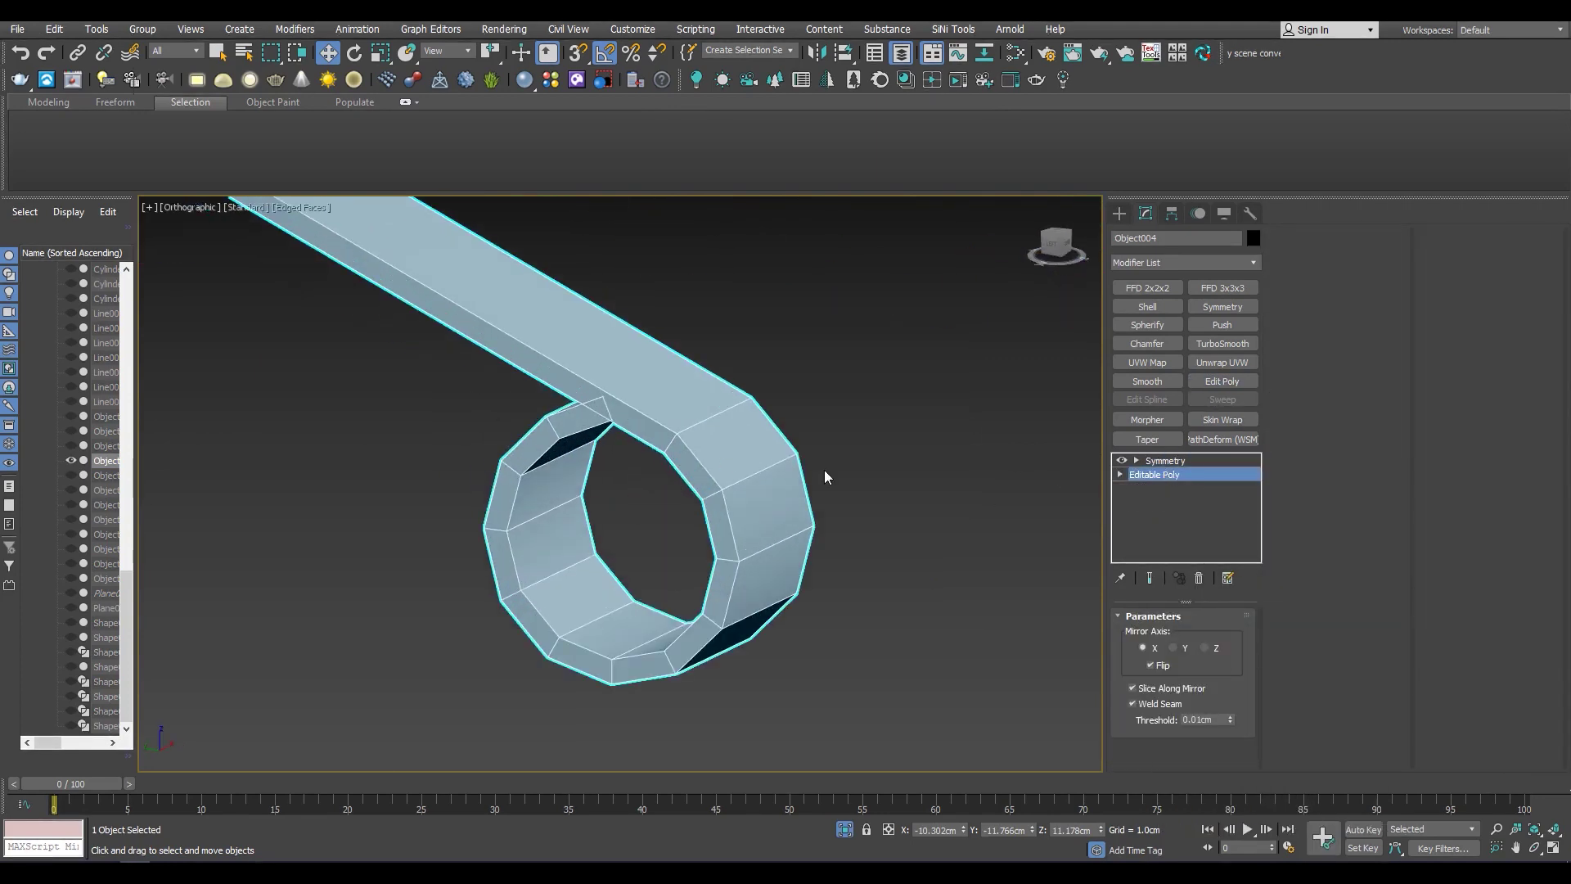
Chamfer the hook's selected edges at 0.1cm
key("2")
key("F3")
scroll(676, 425, "up", 4)
scroll(676, 426, "up", 3)
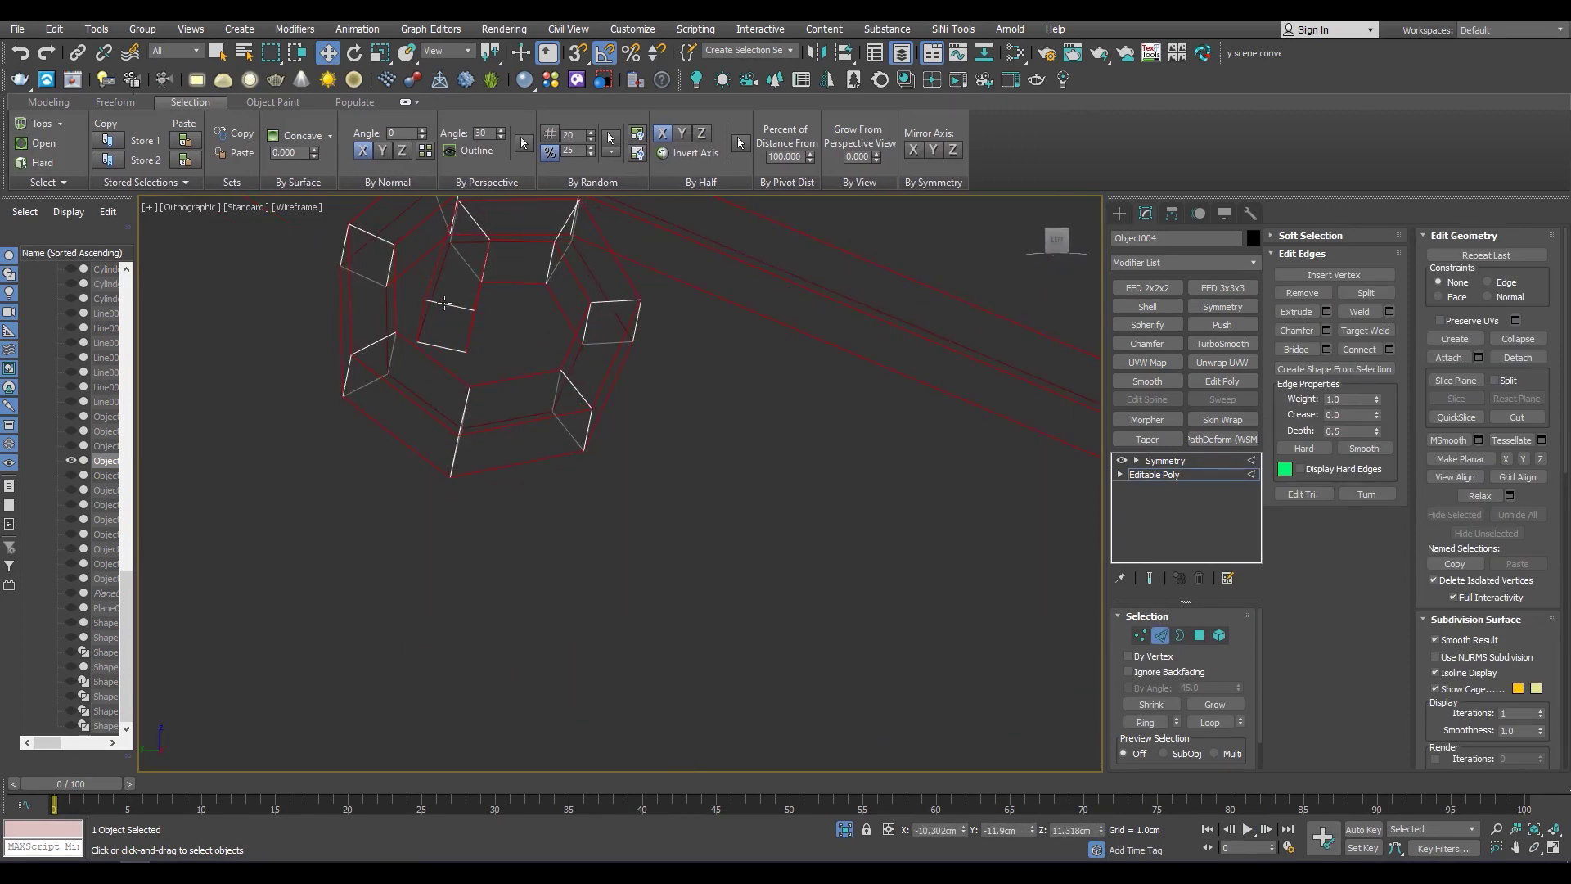
key("F3")
scroll(444, 303, "down", 3)
left_click(1325, 330)
scroll(636, 521, "down", 3)
middle_click_drag(637, 520, 585, 583, "alt")
Select the handle's edge loop and connect five crosswise loops across it
left_click(629, 659)
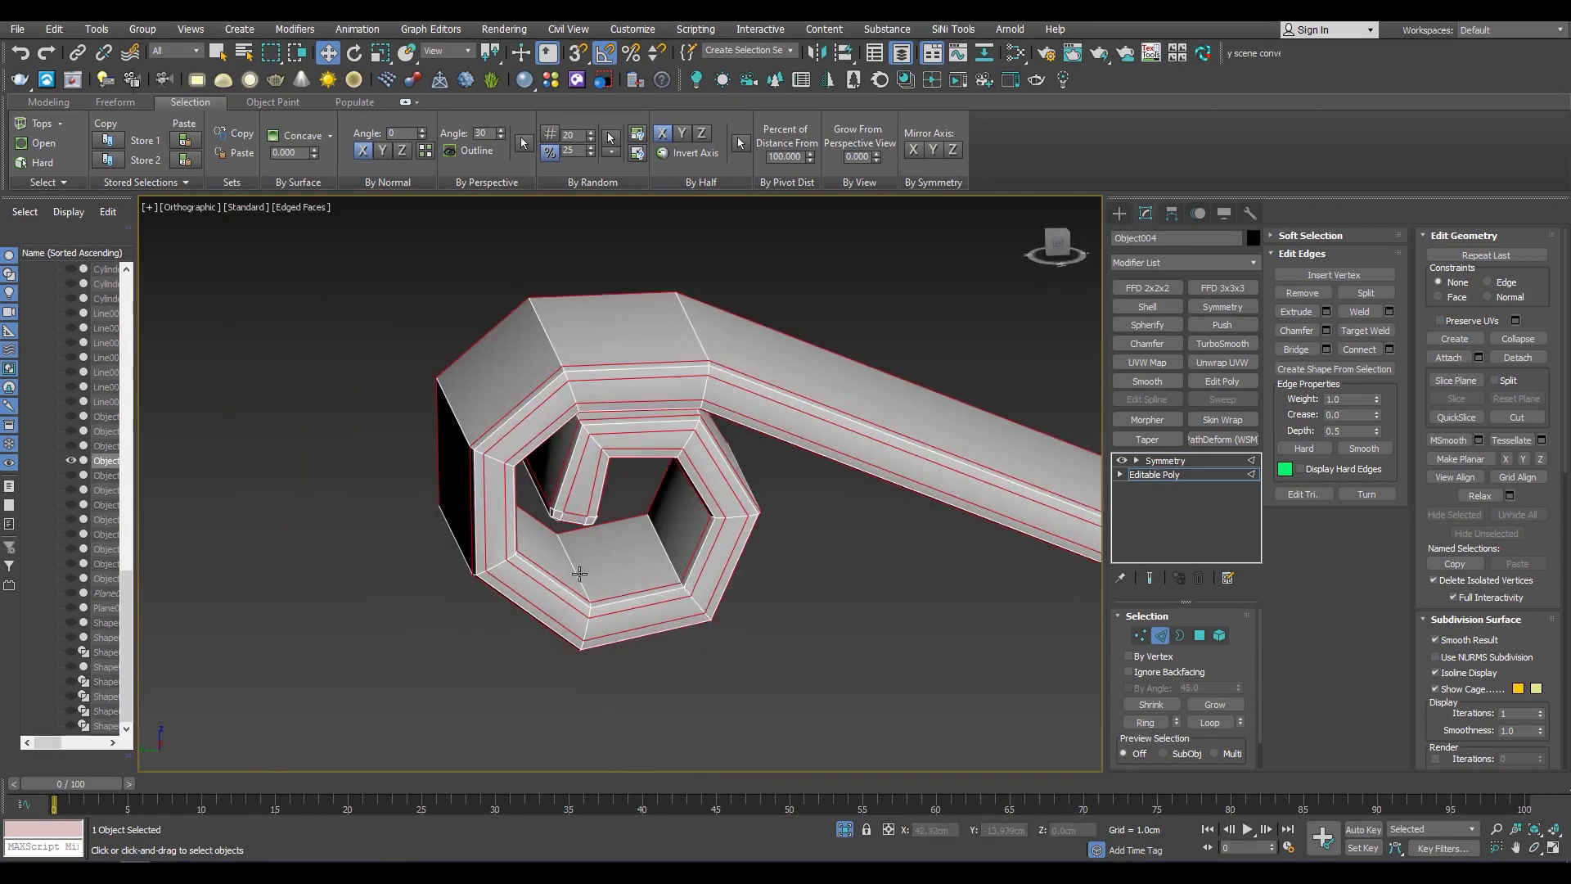
double_click(585, 583)
scroll(584, 583, "up", 2)
scroll(635, 492, "down", 2)
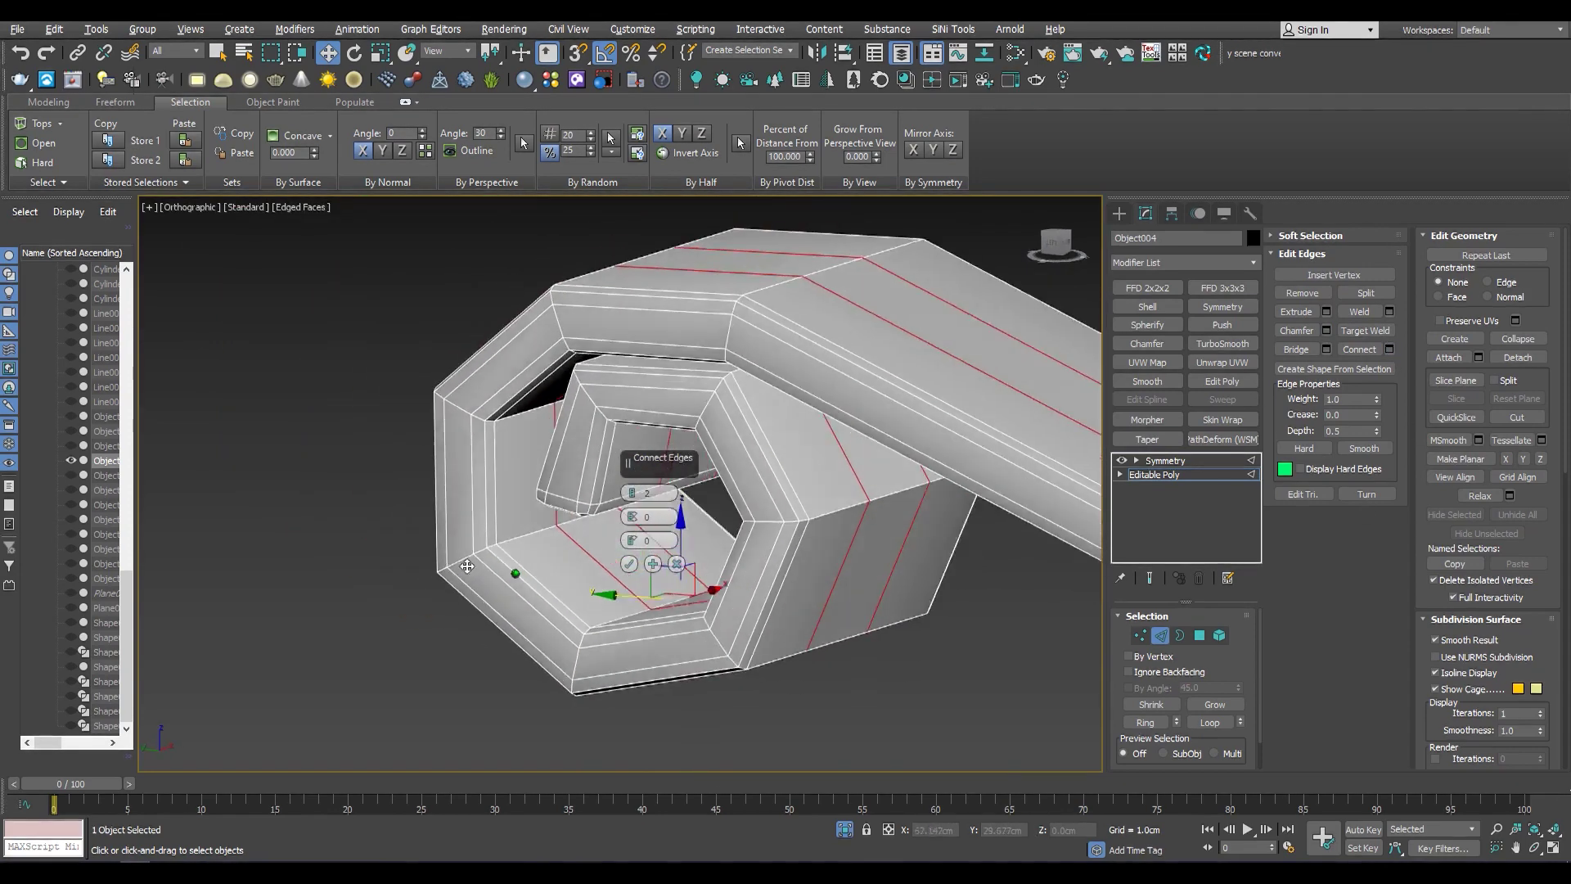
scroll(635, 492, "down", 2)
key("z")
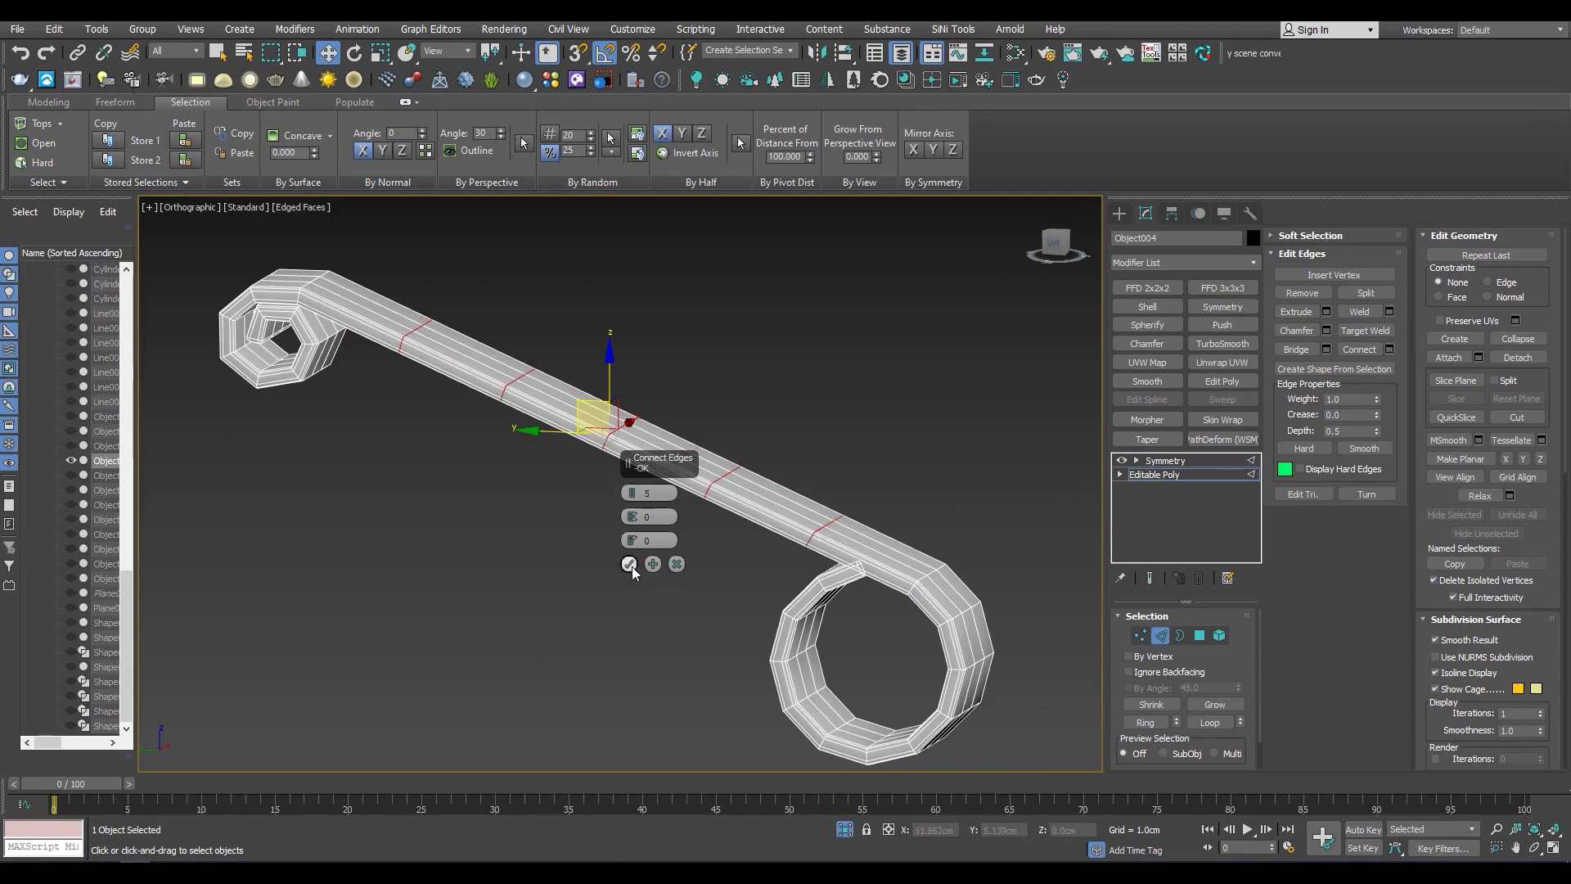
left_click(1176, 475)
left_click(843, 829)
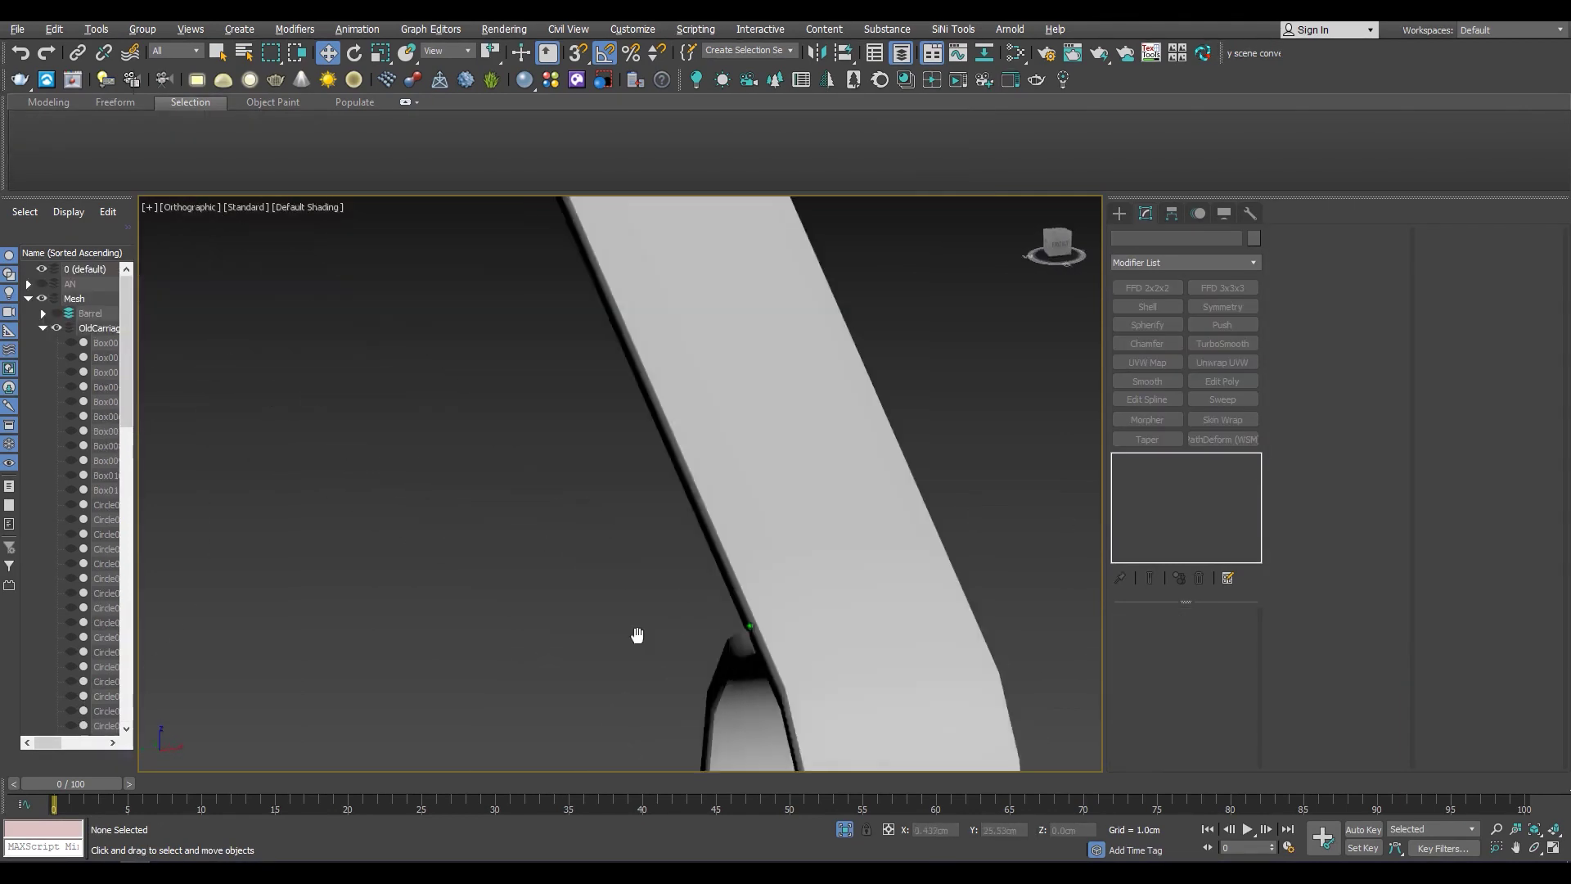
Restore the full carriage, then select and isolate the curved arches Object005
left_click(843, 829)
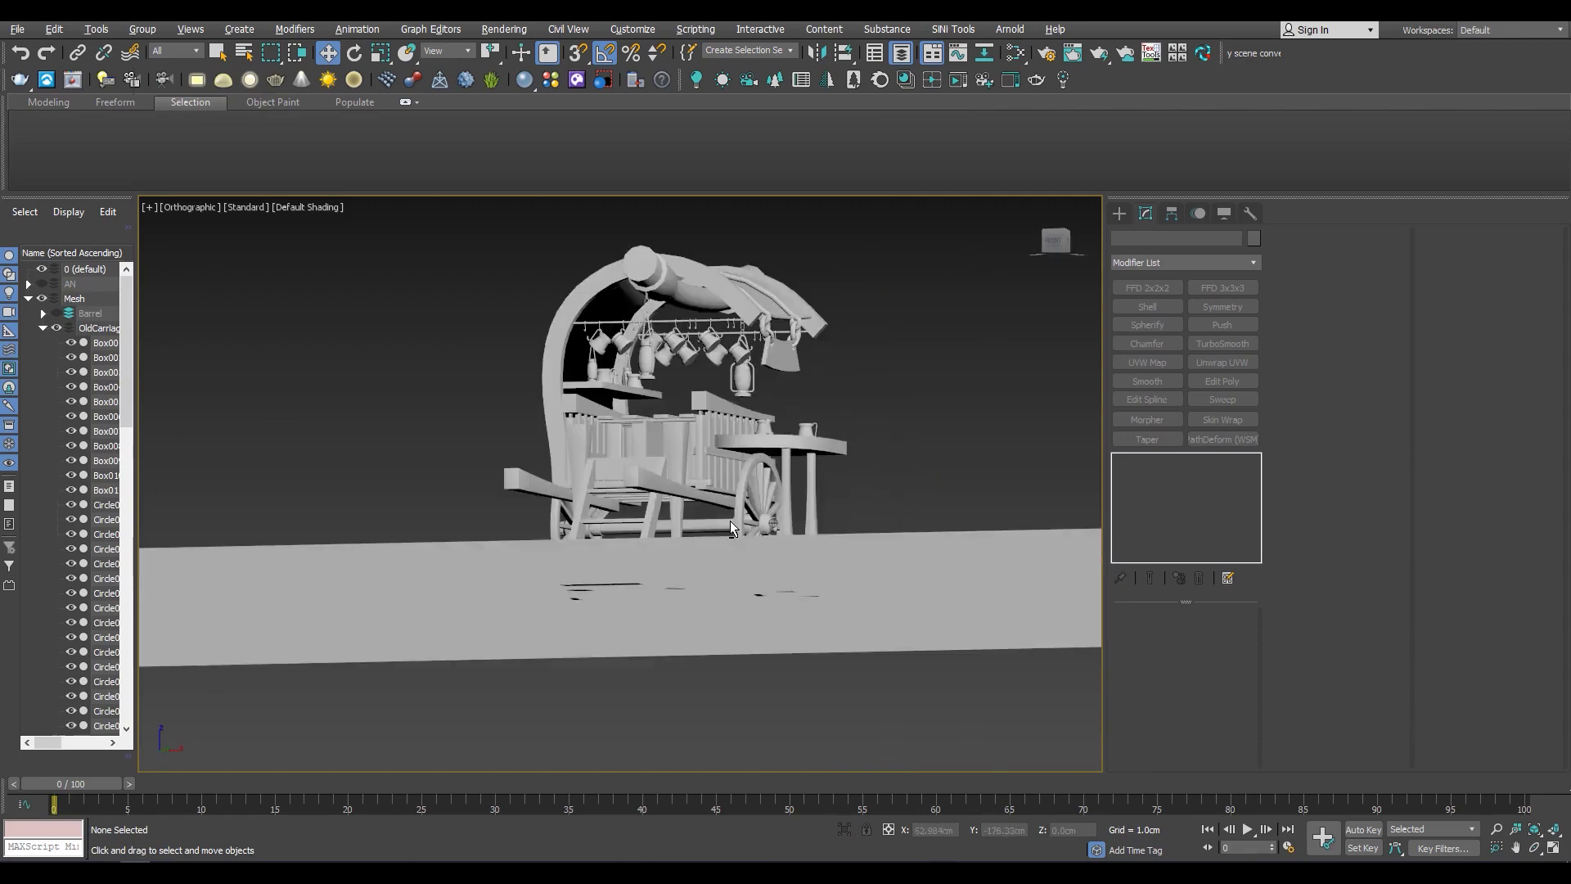
left_click(797, 534)
key("F4")
key("z")
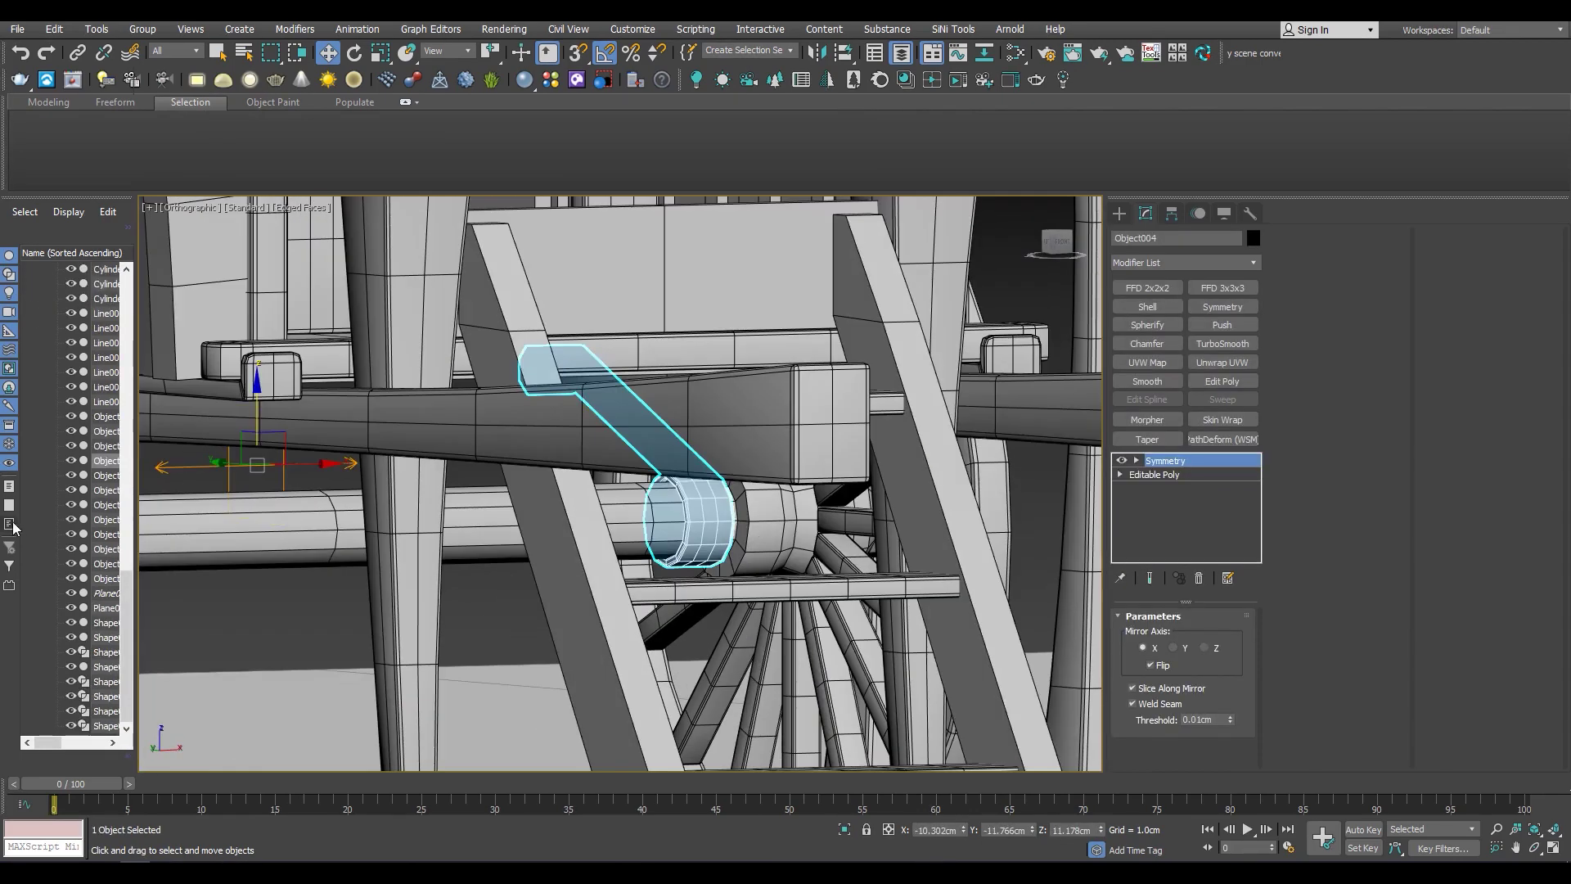
key("alt+q")
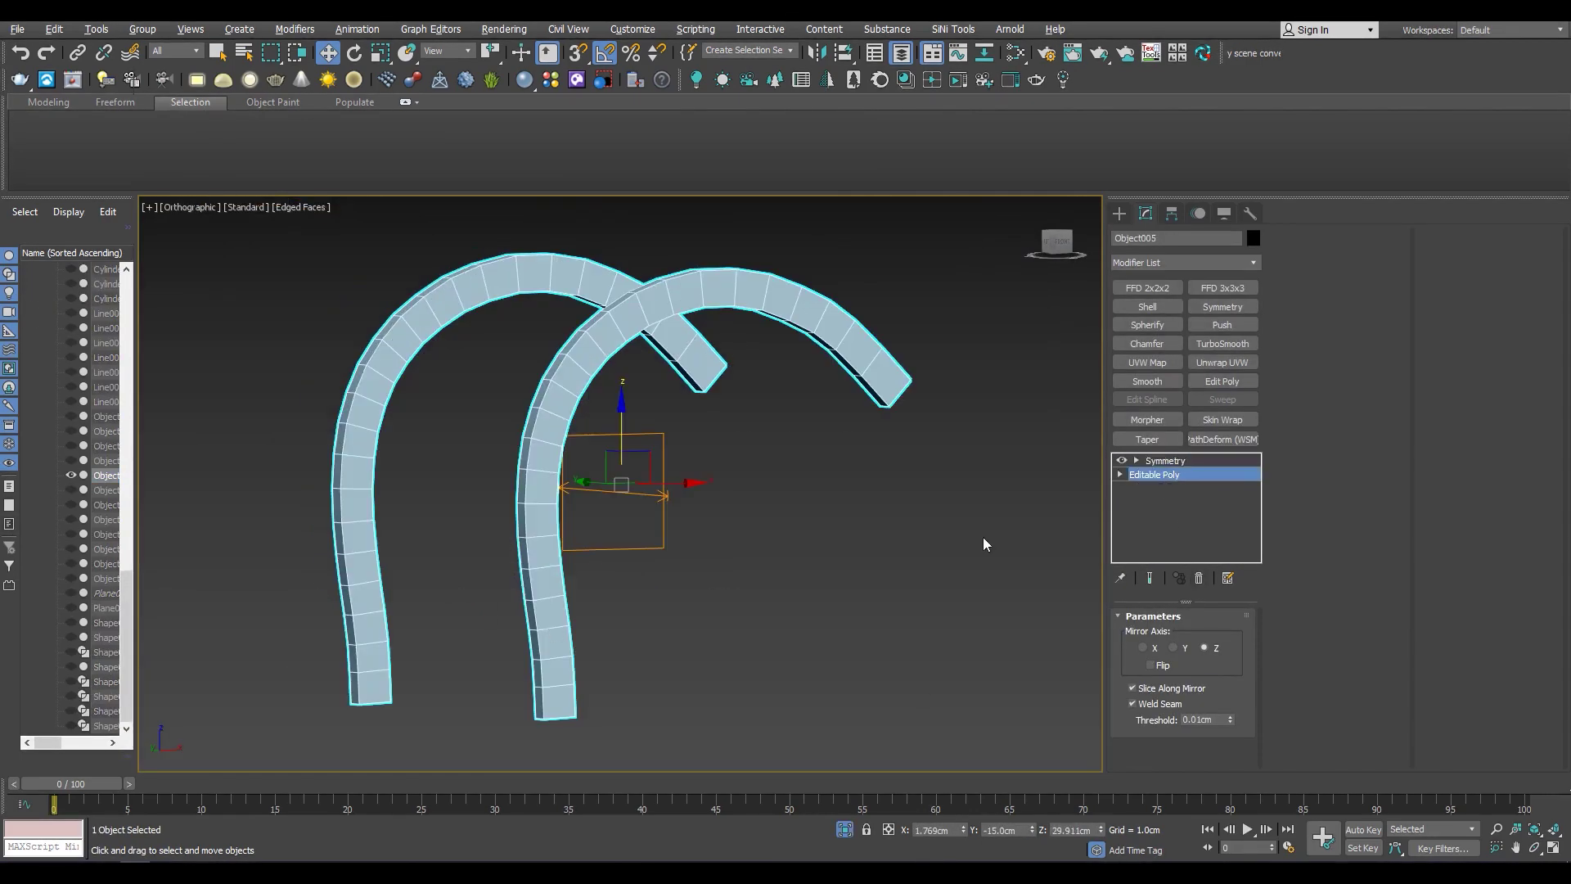
Chamfer the edge loops at the arch ends to 0.1cm
key("2")
scroll(557, 704, "up", 5)
middle_click_drag(557, 704, 543, 701, "alt")
left_click(544, 702)
key("F3")
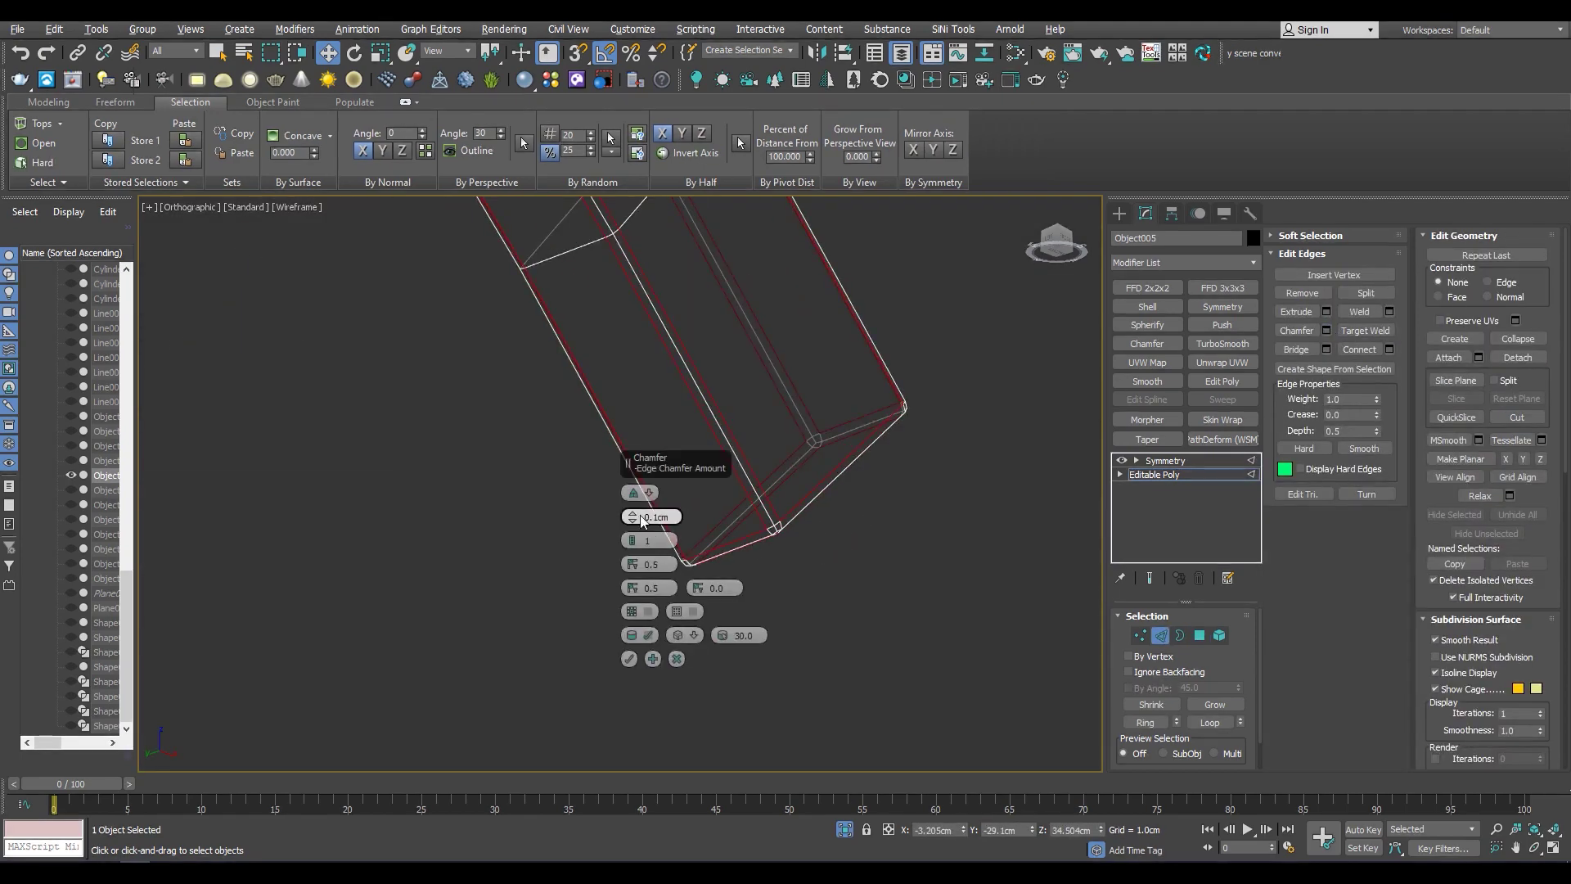
key("F3")
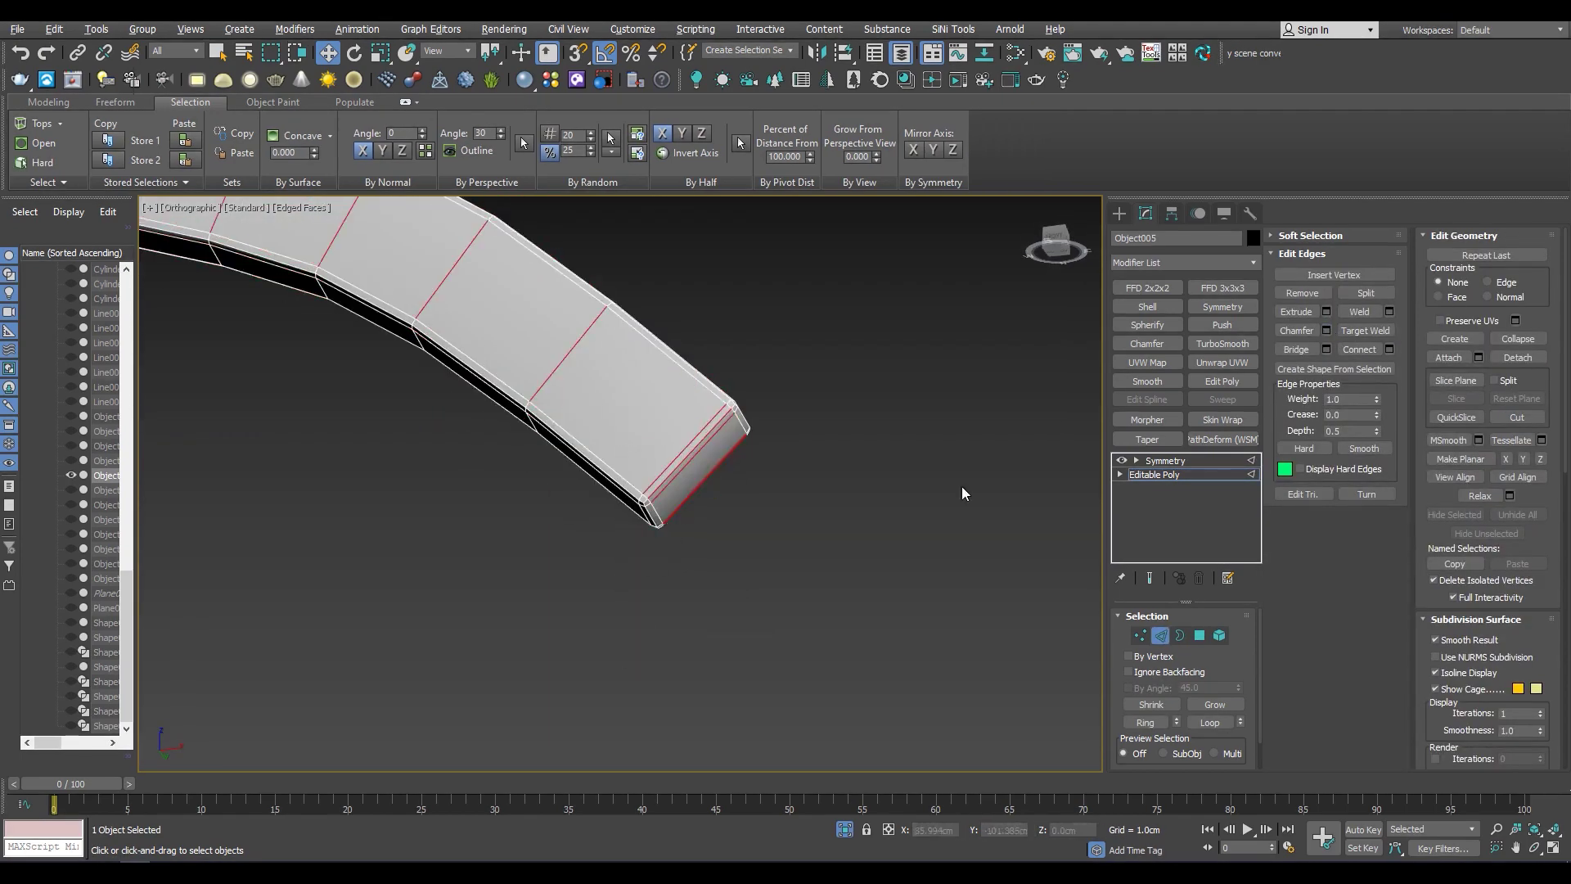
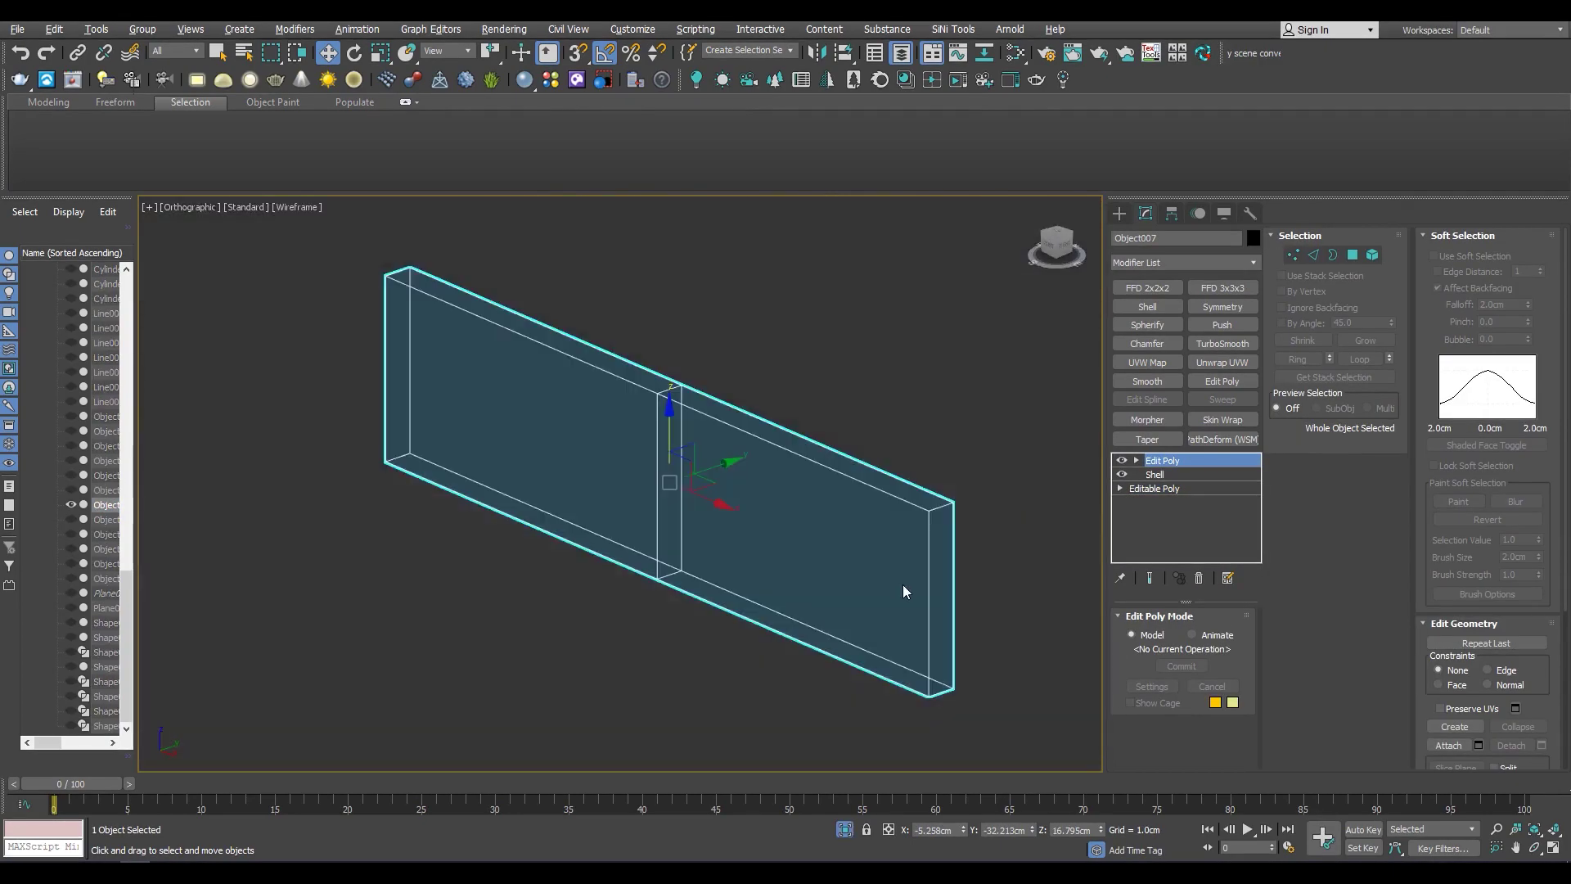
Collapse the plank to Editable Poly and chamfer its selected border edges
key("2")
key("F3")
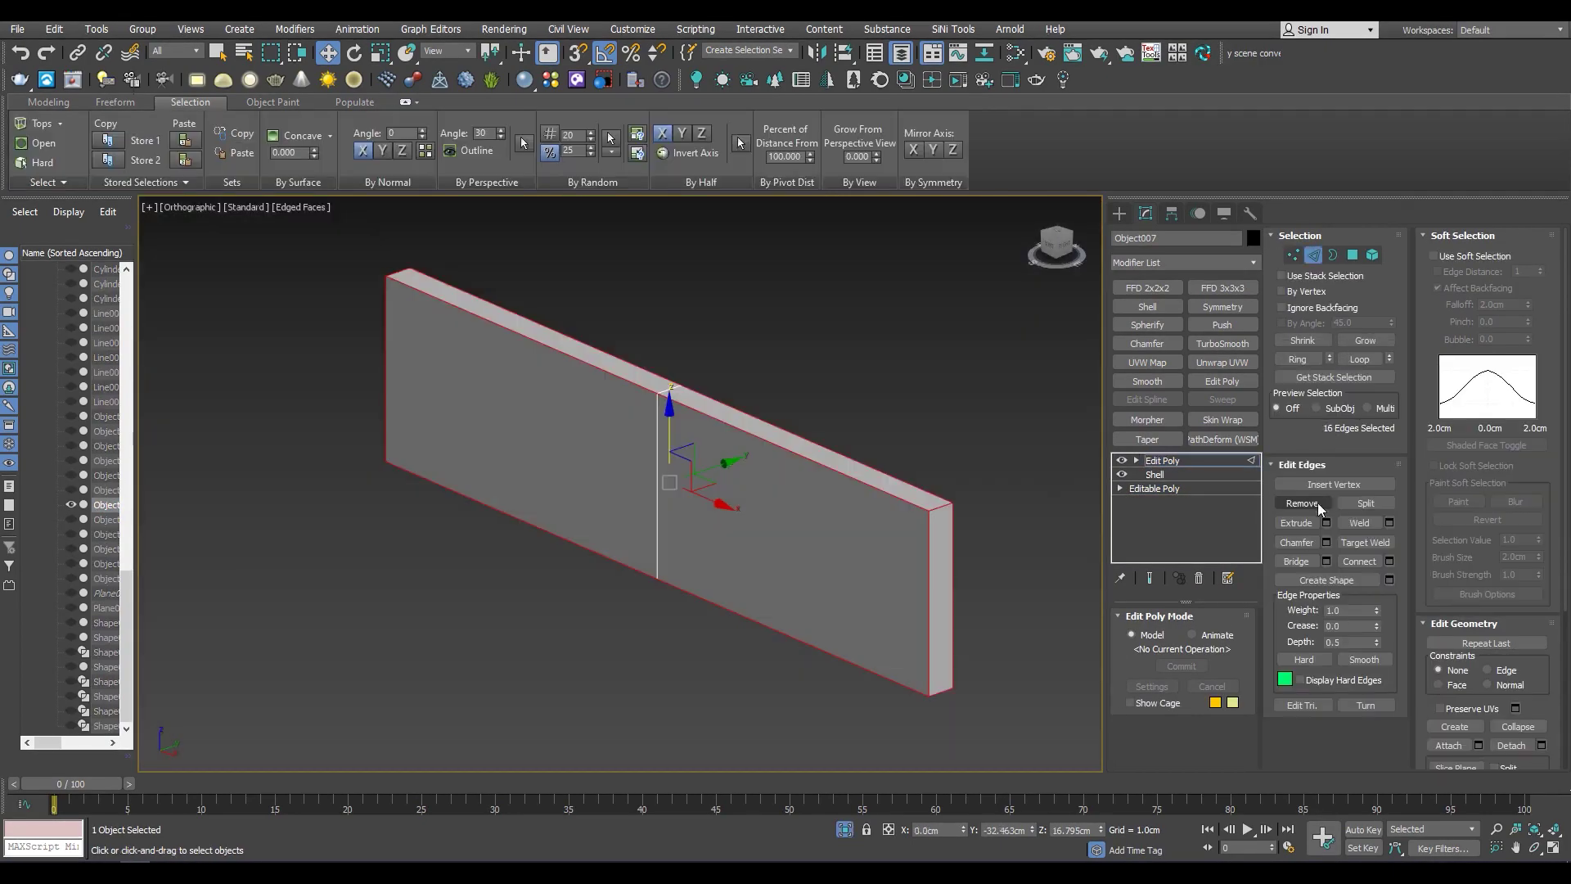
scroll(895, 558, "up", 3)
left_click(676, 636)
key("2")
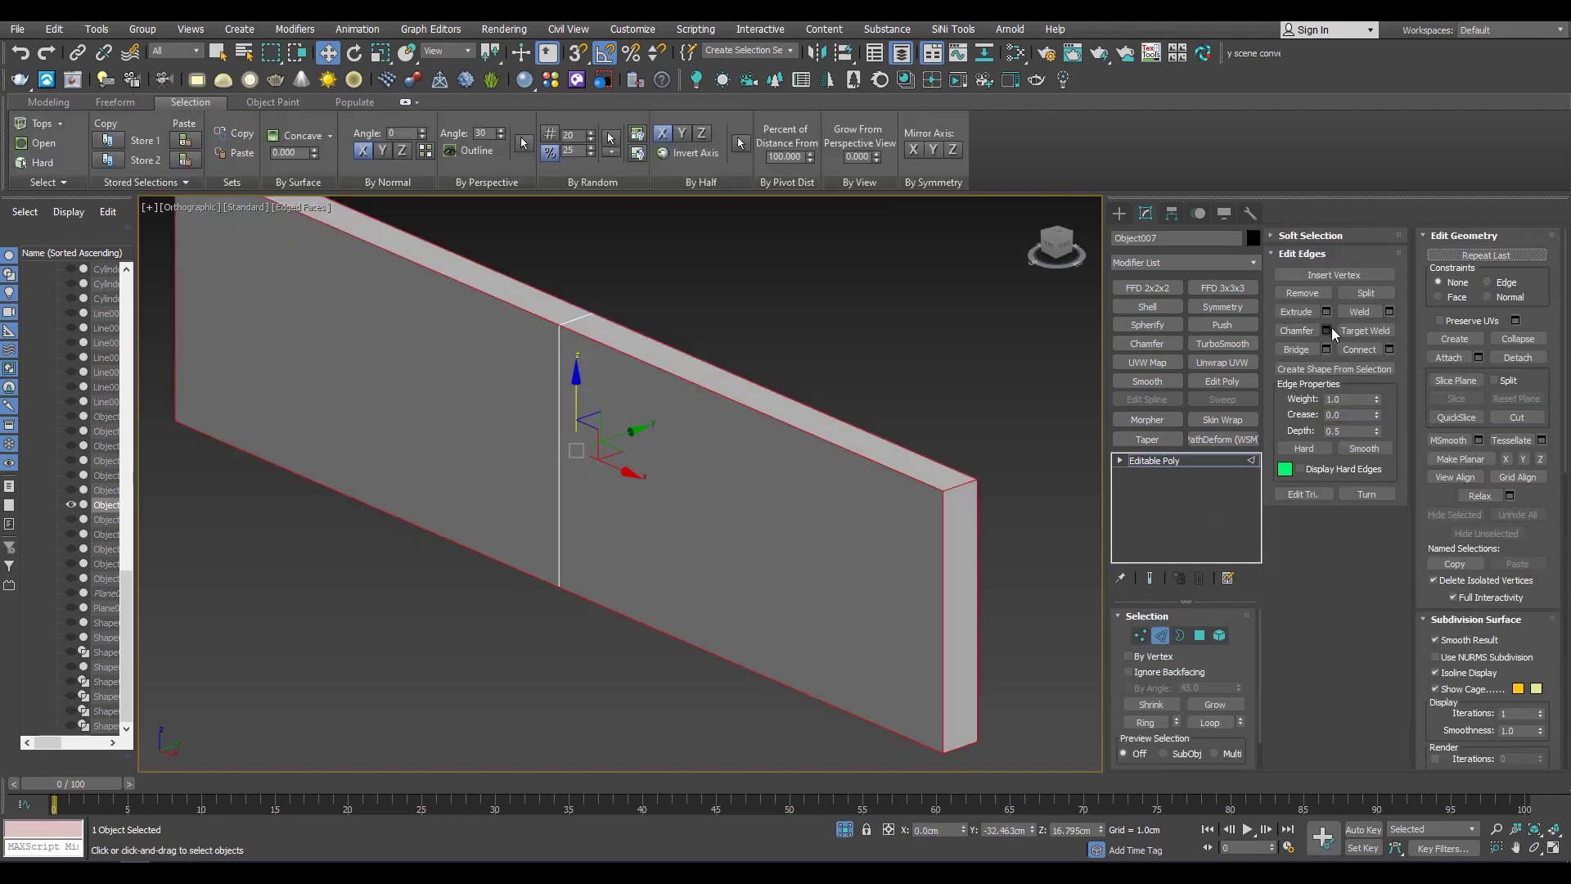
key("ctrl+shift+c")
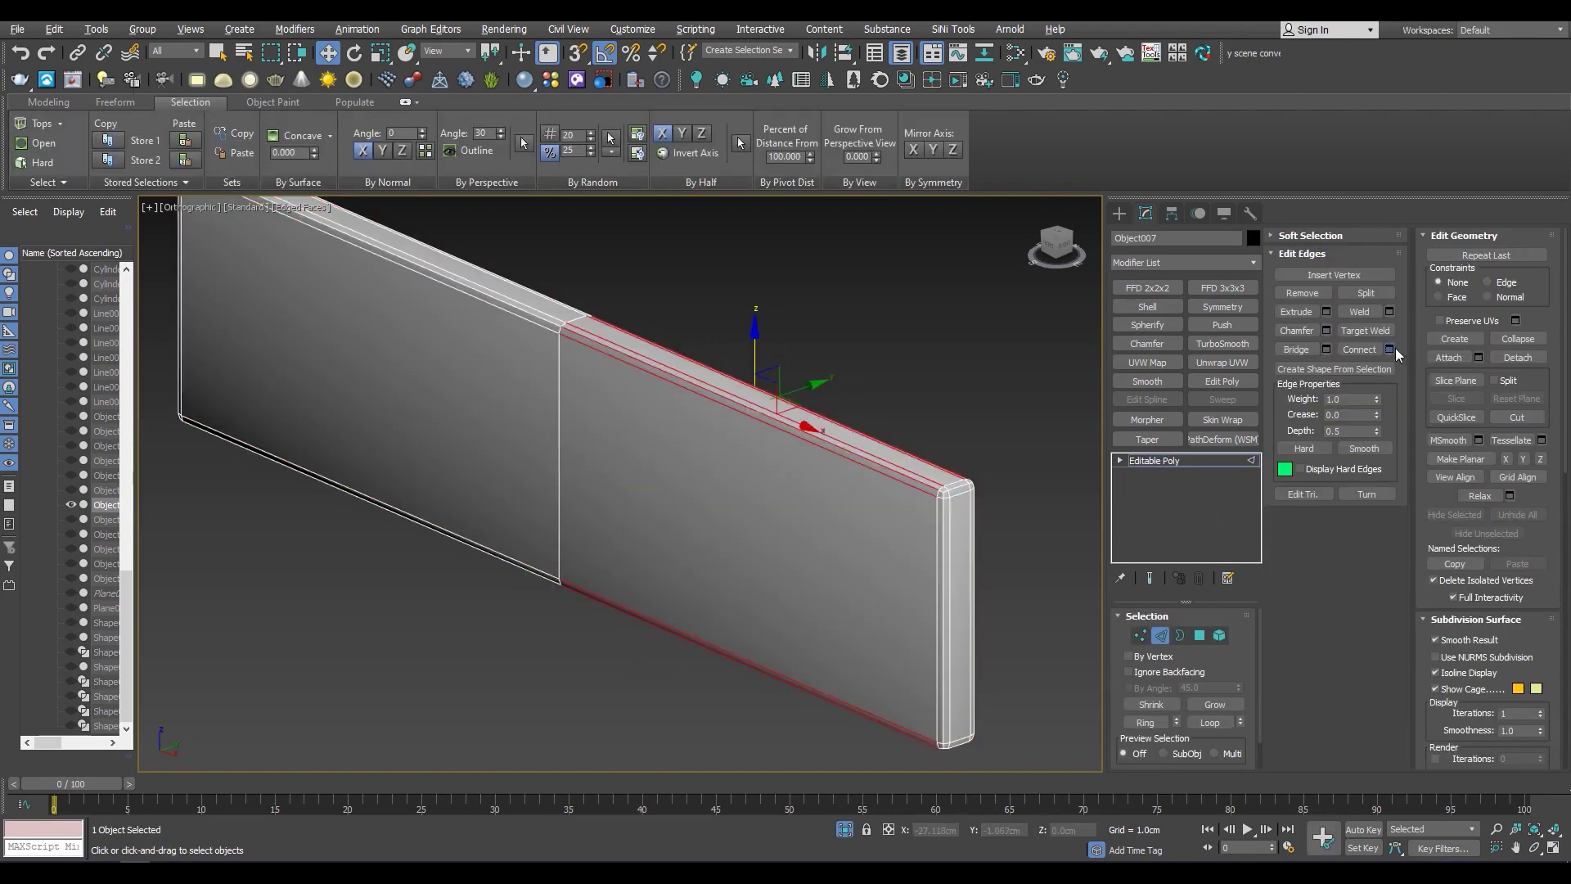
Connect extra vertical edges across the plank, then restore the full cart
left_click(1390, 350)
left_click(943, 588)
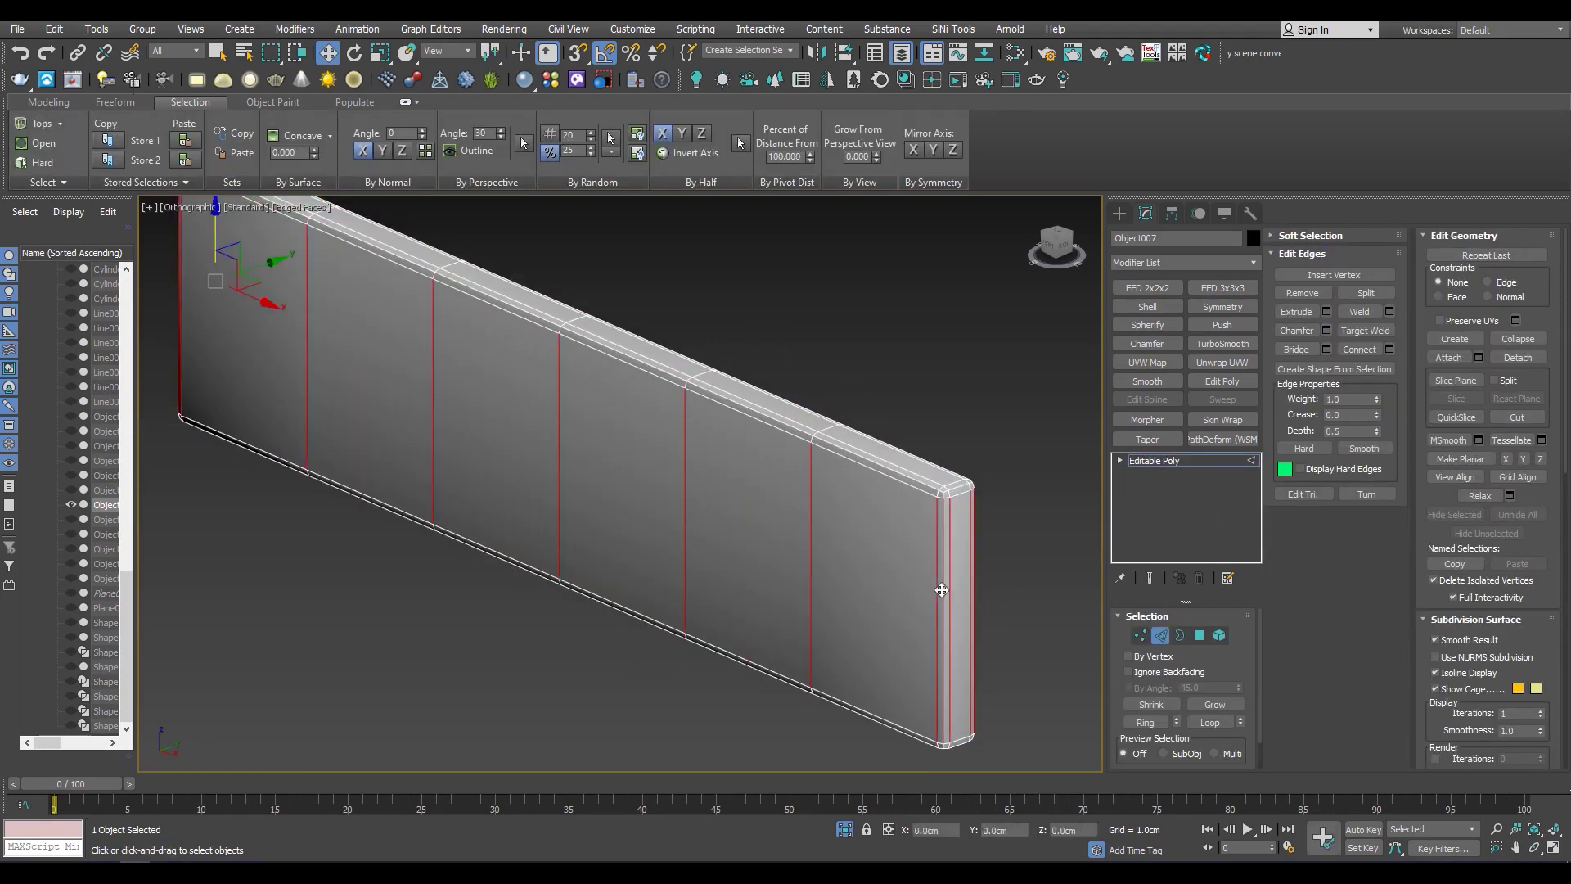
key("2")
key("alt+q")
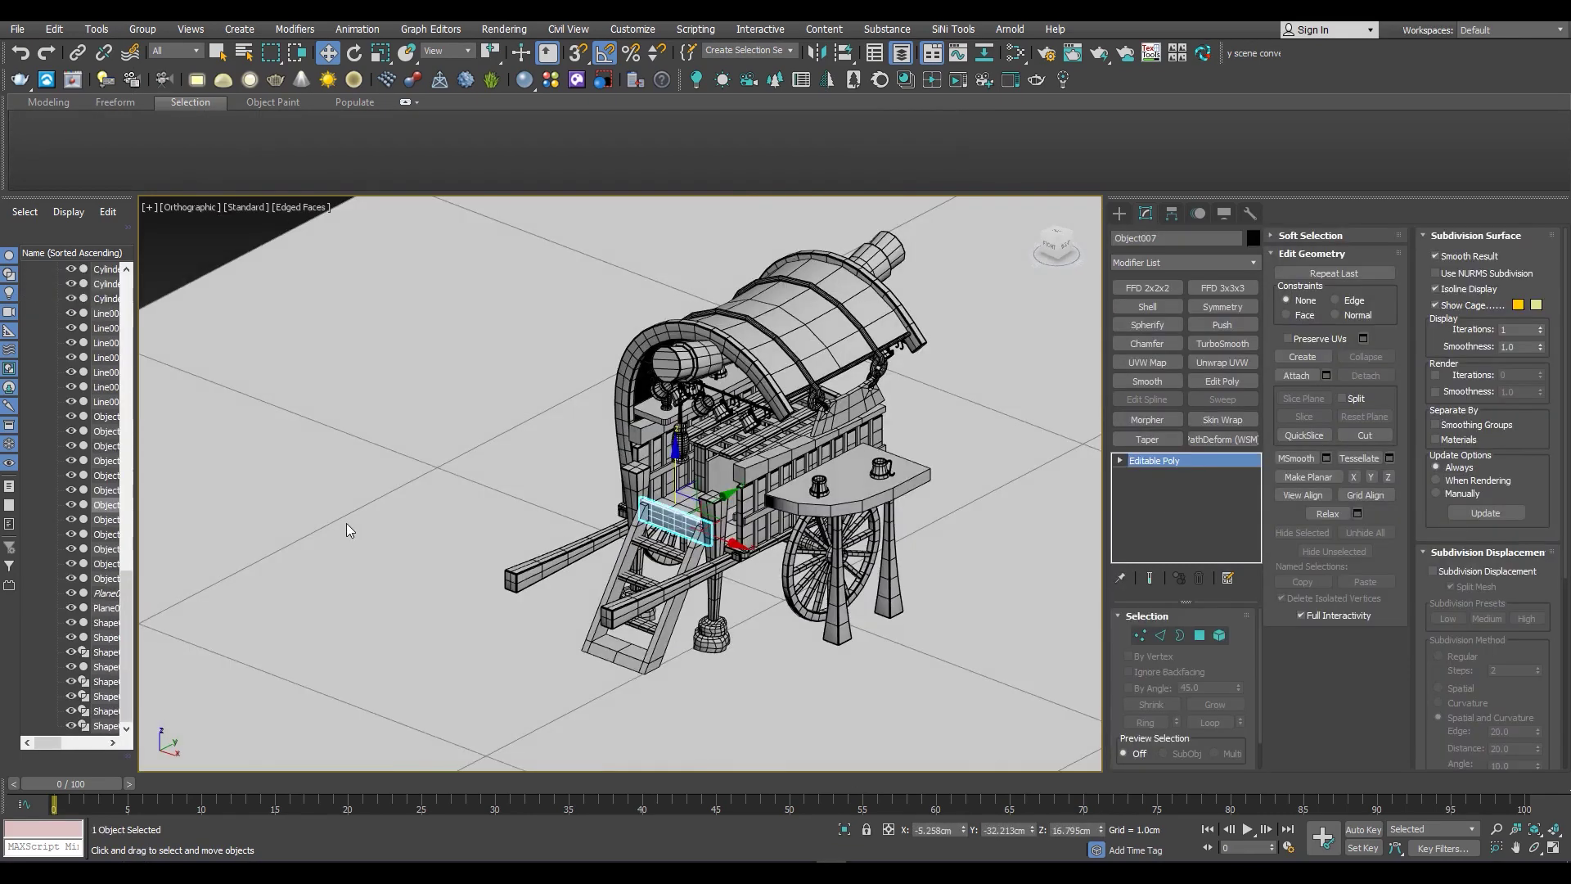
left_click(106, 519)
Isolate the fan-shaped table top and chamfer its outline edges by about 0.145 cm
key("alt+q")
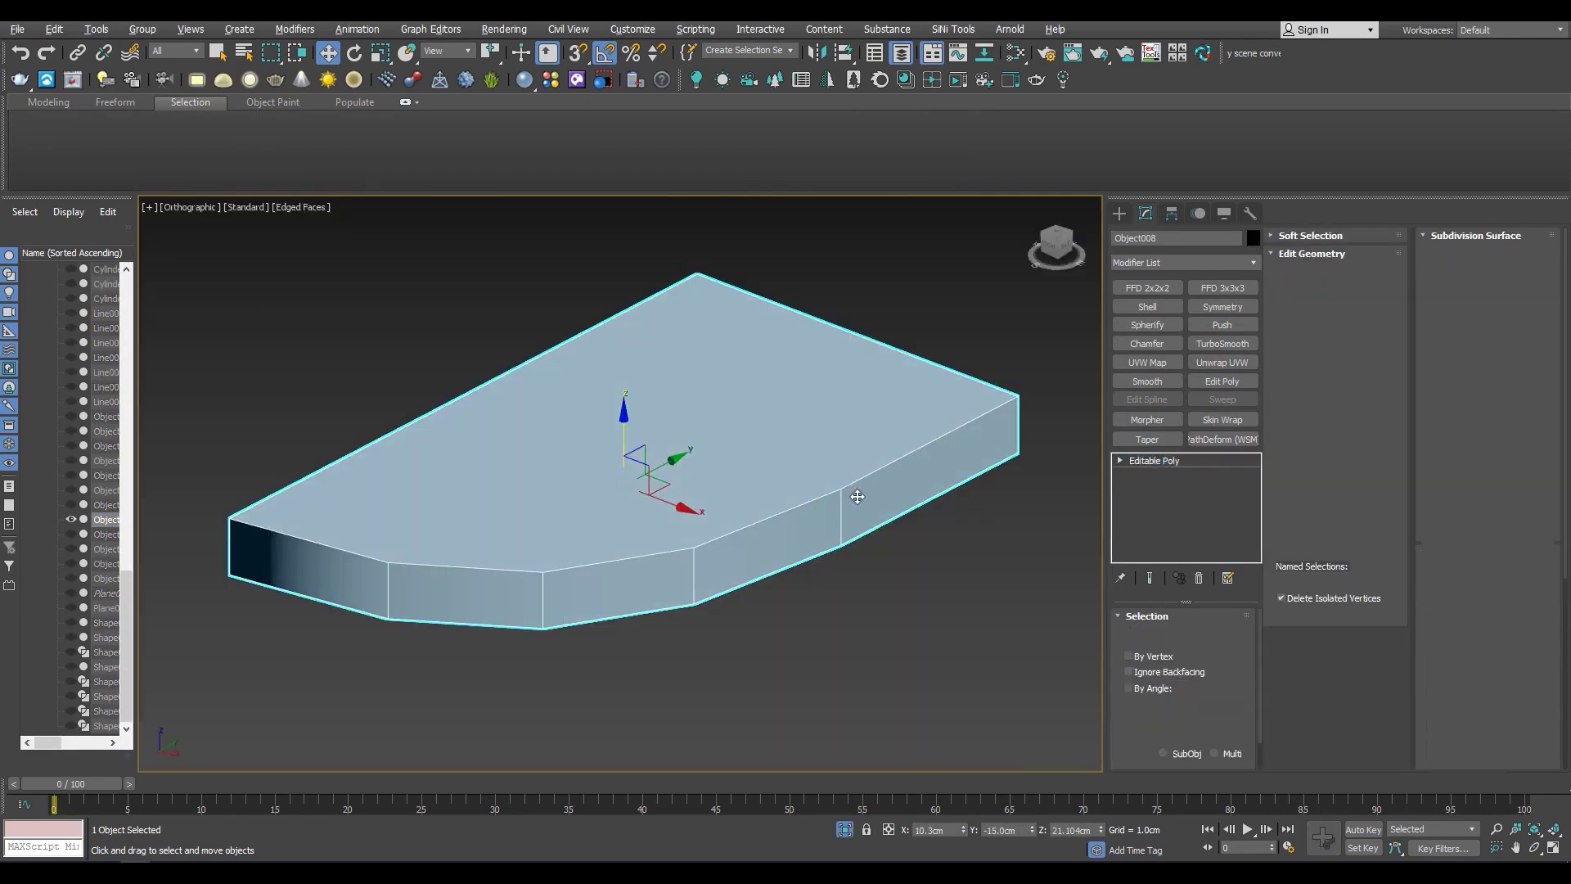
key("4")
key("F3")
key("2")
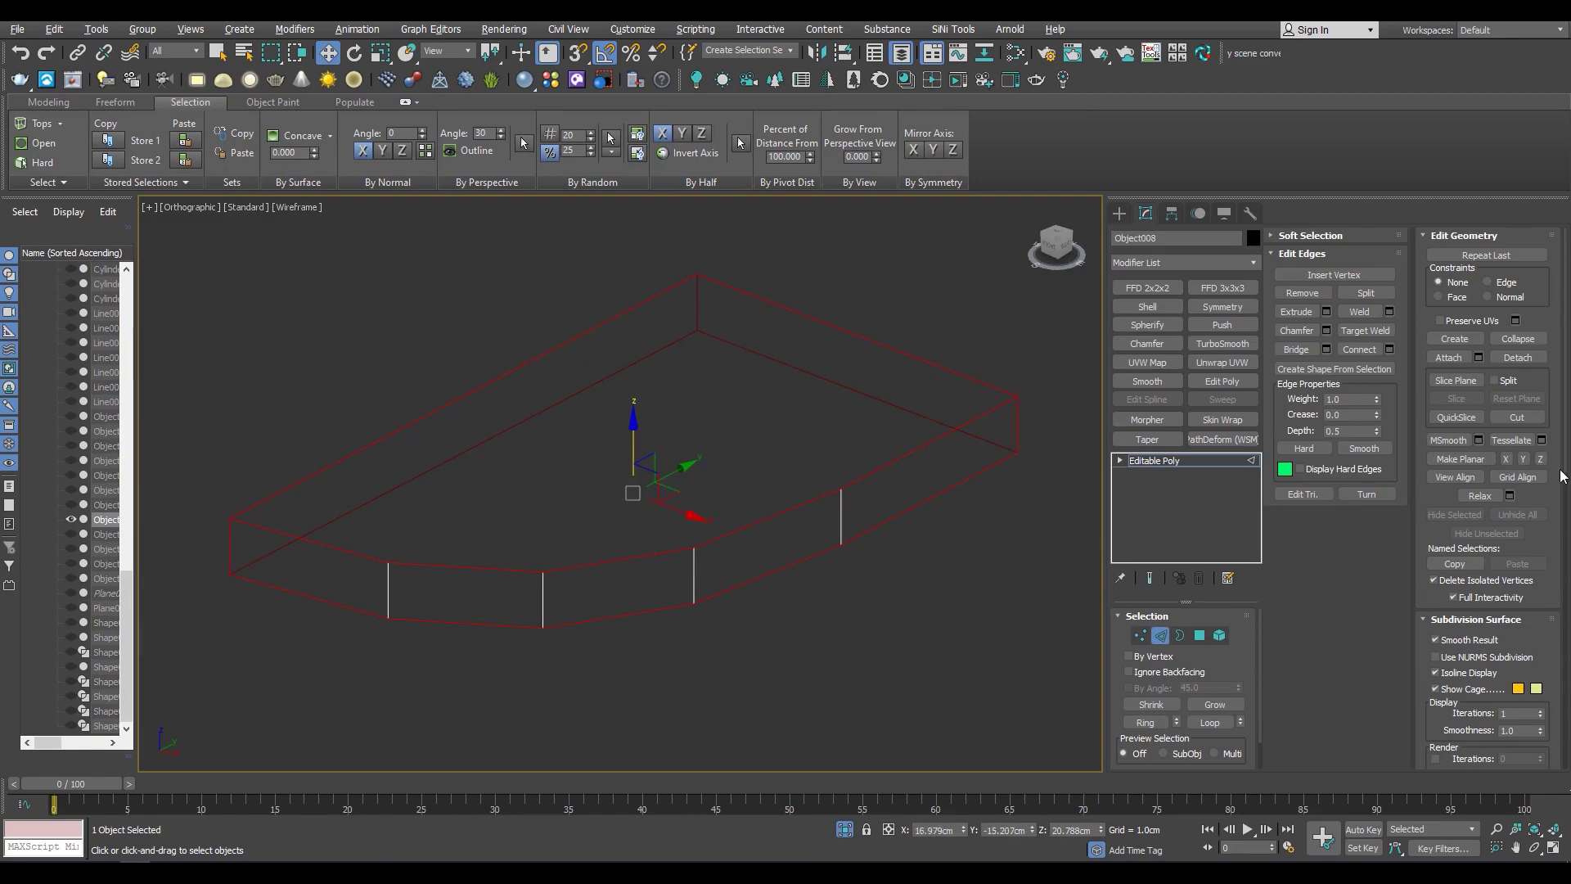
key("F3")
left_click(1326, 329)
scroll(1023, 425, "up", 2)
scroll(981, 435, "up", 5)
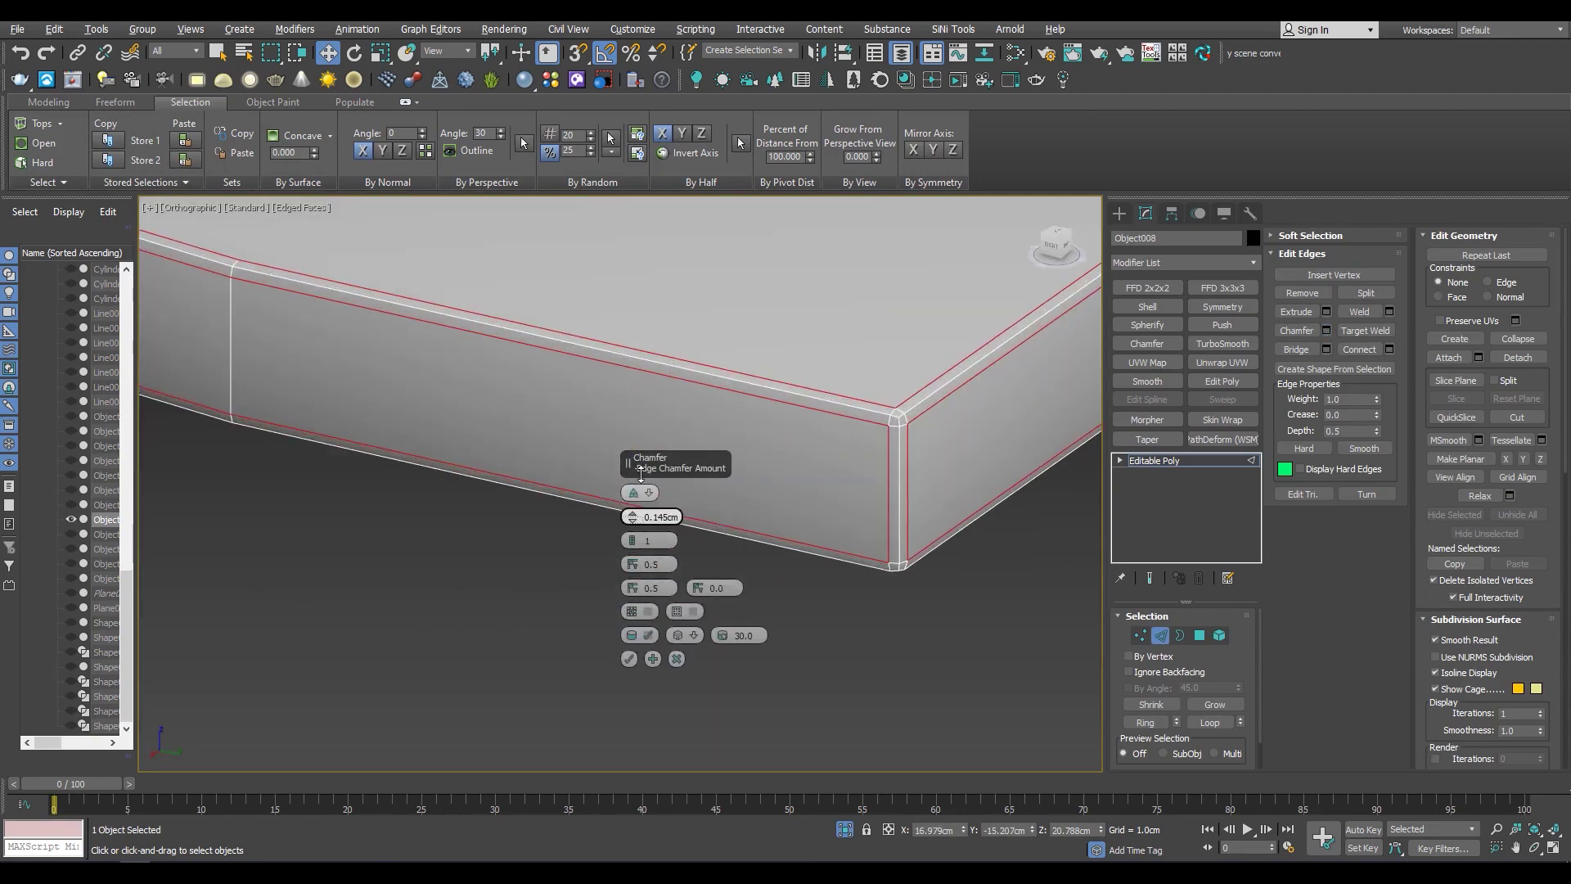
left_click(630, 659)
scroll(655, 501, "down", 5)
key("F3")
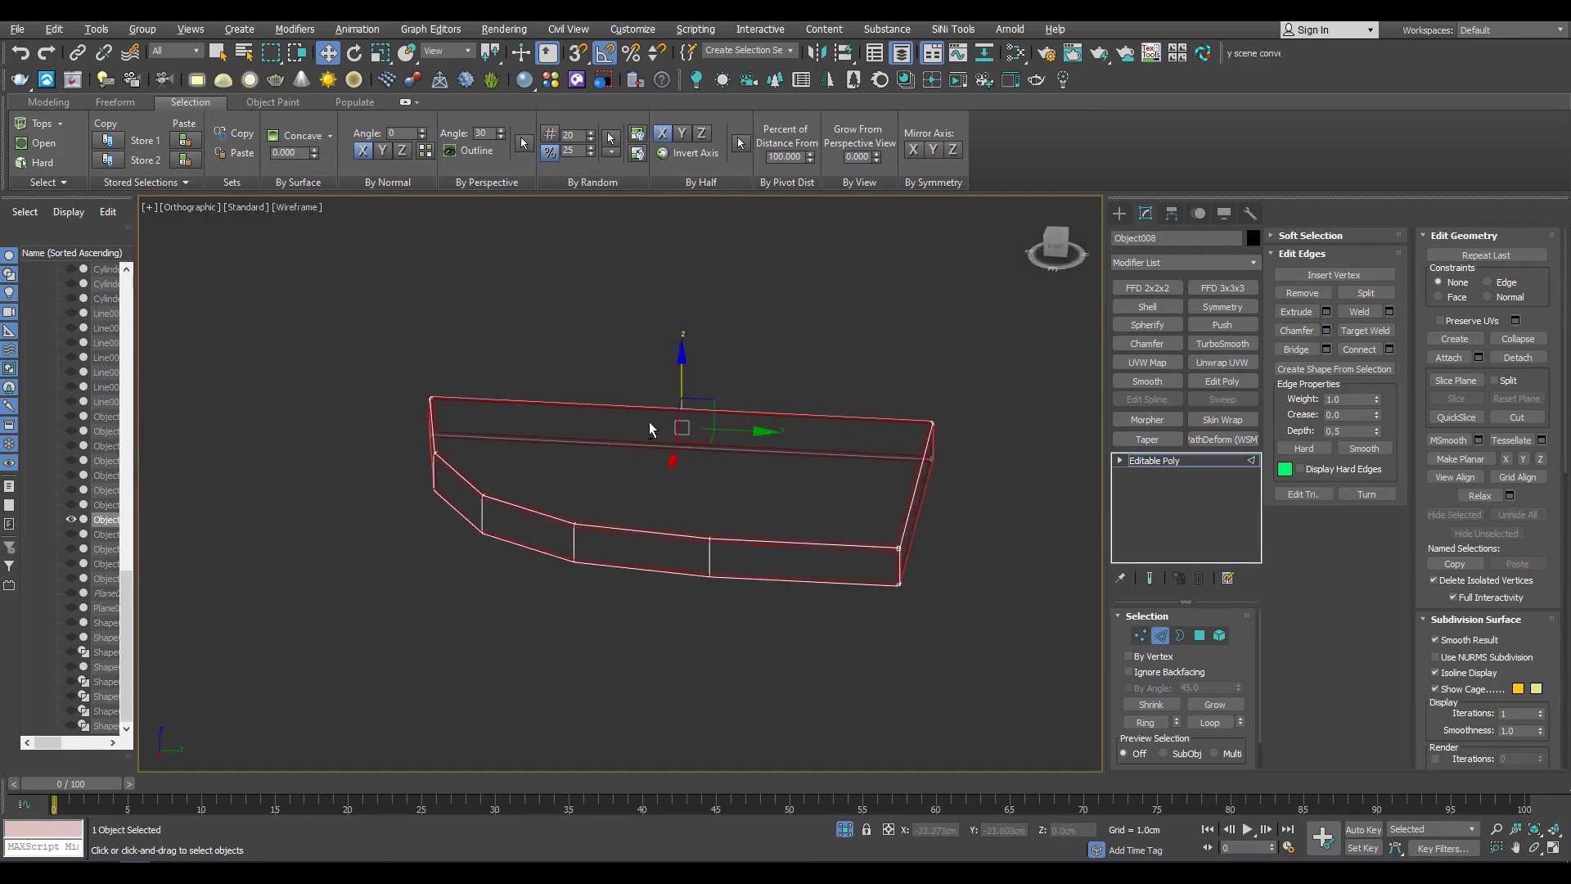
Move table-top vertices and connect a new edge across the side panel
key("w")
key("1")
left_click_drag(520, 617, 591, 365)
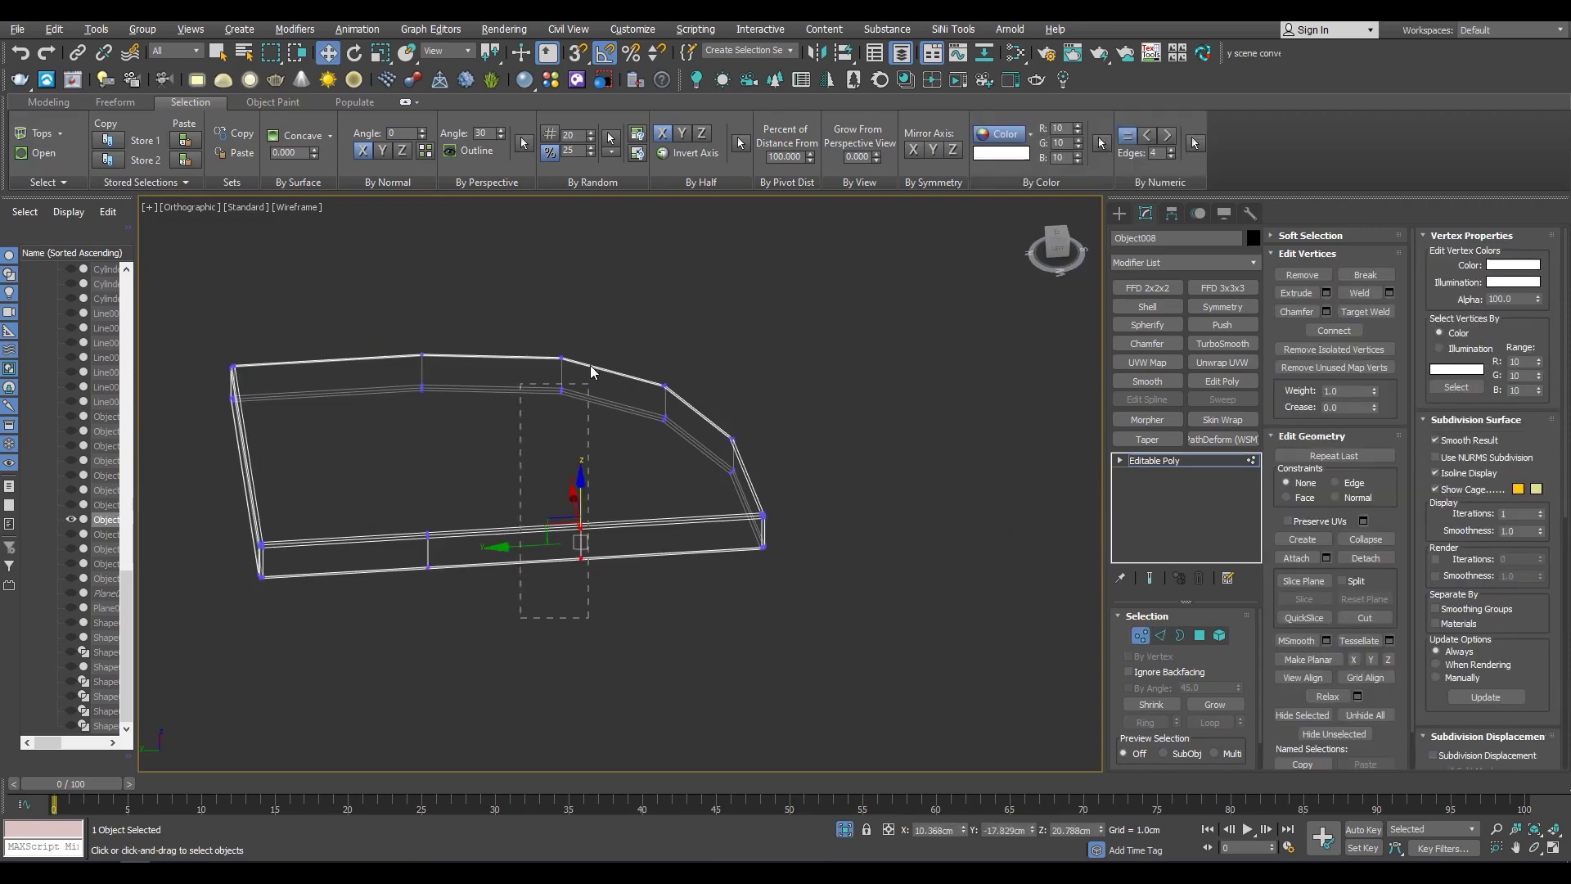
middle_click_drag(381, 656, 562, 558, "alt")
key("2")
key("ctrl+shift+e")
key("1")
left_click_drag(560, 540, 841, 444)
Check the table top shaded from above, then isolate the L-shaped leg
key("F3")
middle_click_drag(691, 568, 778, 563, "alt")
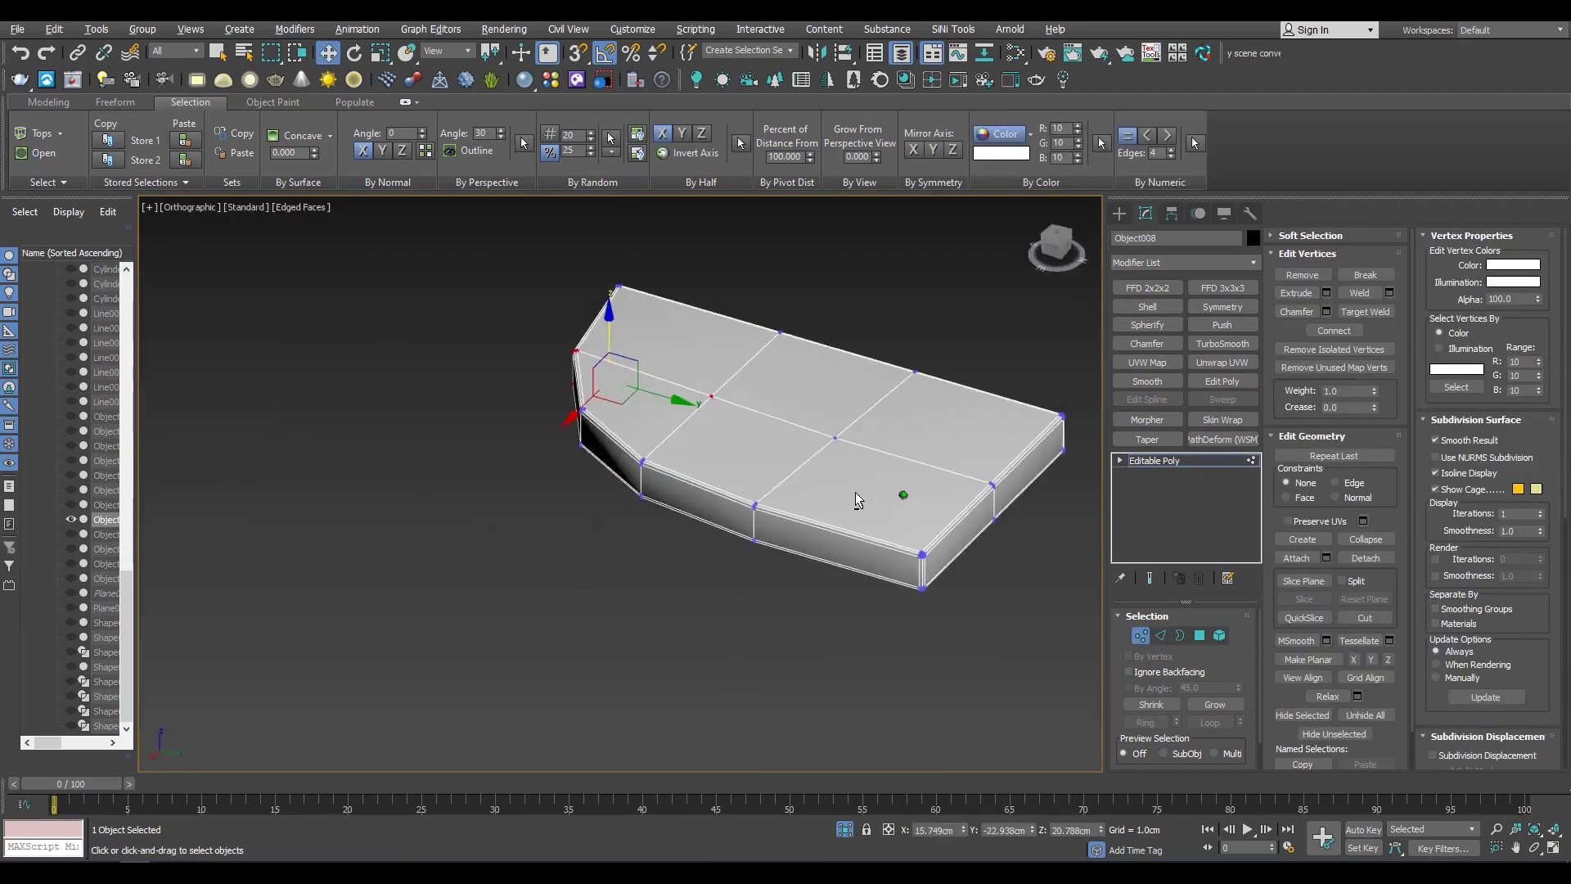
left_click(1154, 461)
key("alt+q")
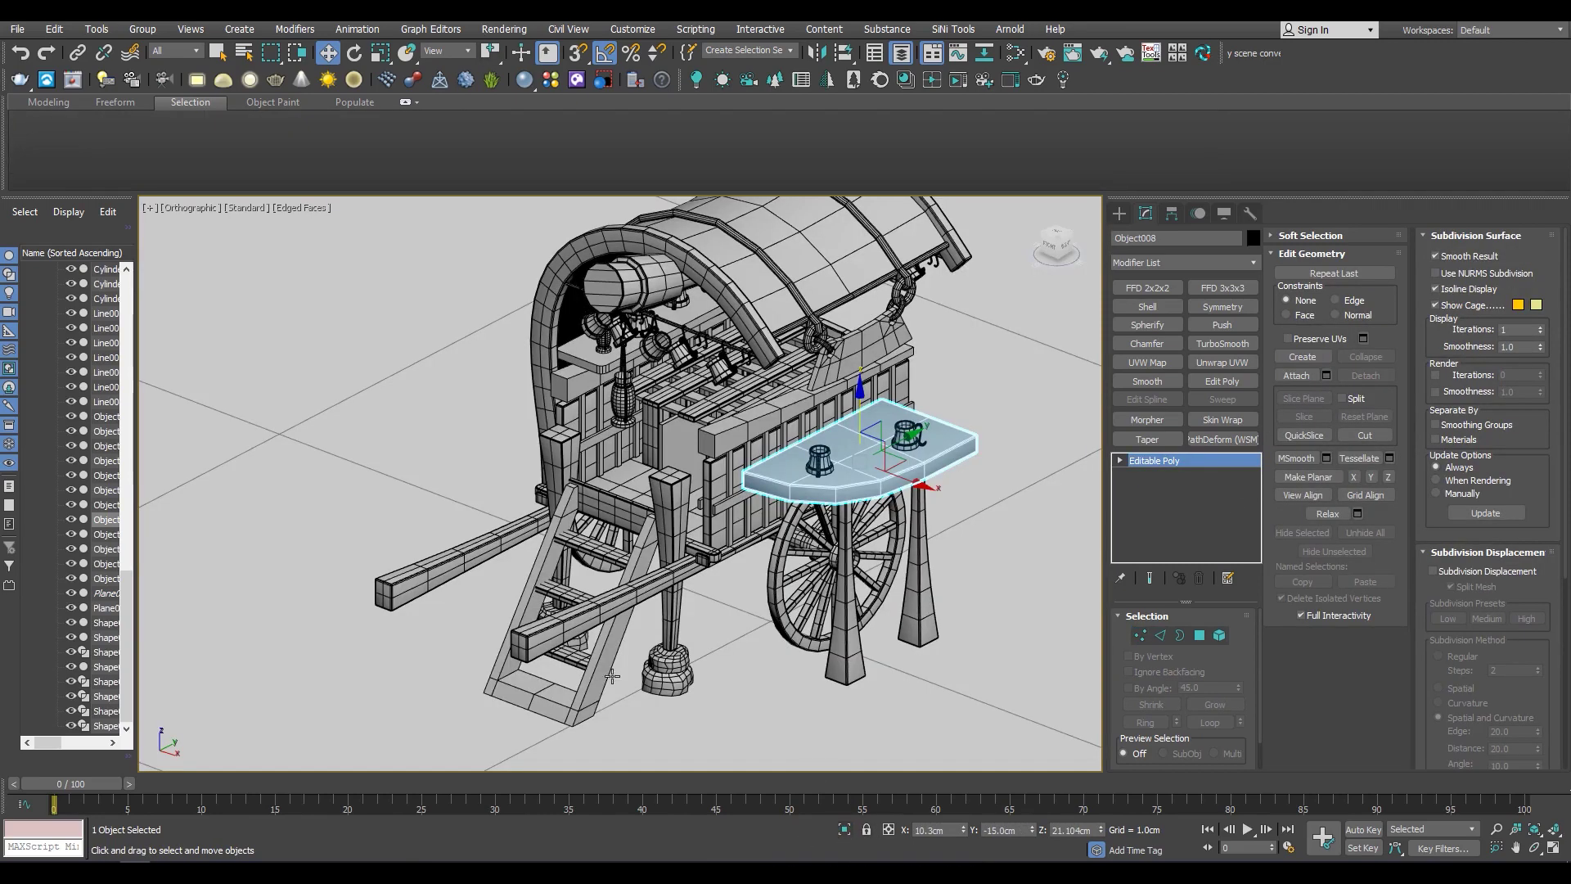
key("alt+q")
Enter the L-shaped leg's base Editable Poly and inspect its bend from several angles
left_click(1158, 474)
key("4")
scroll(561, 572, "up", 4)
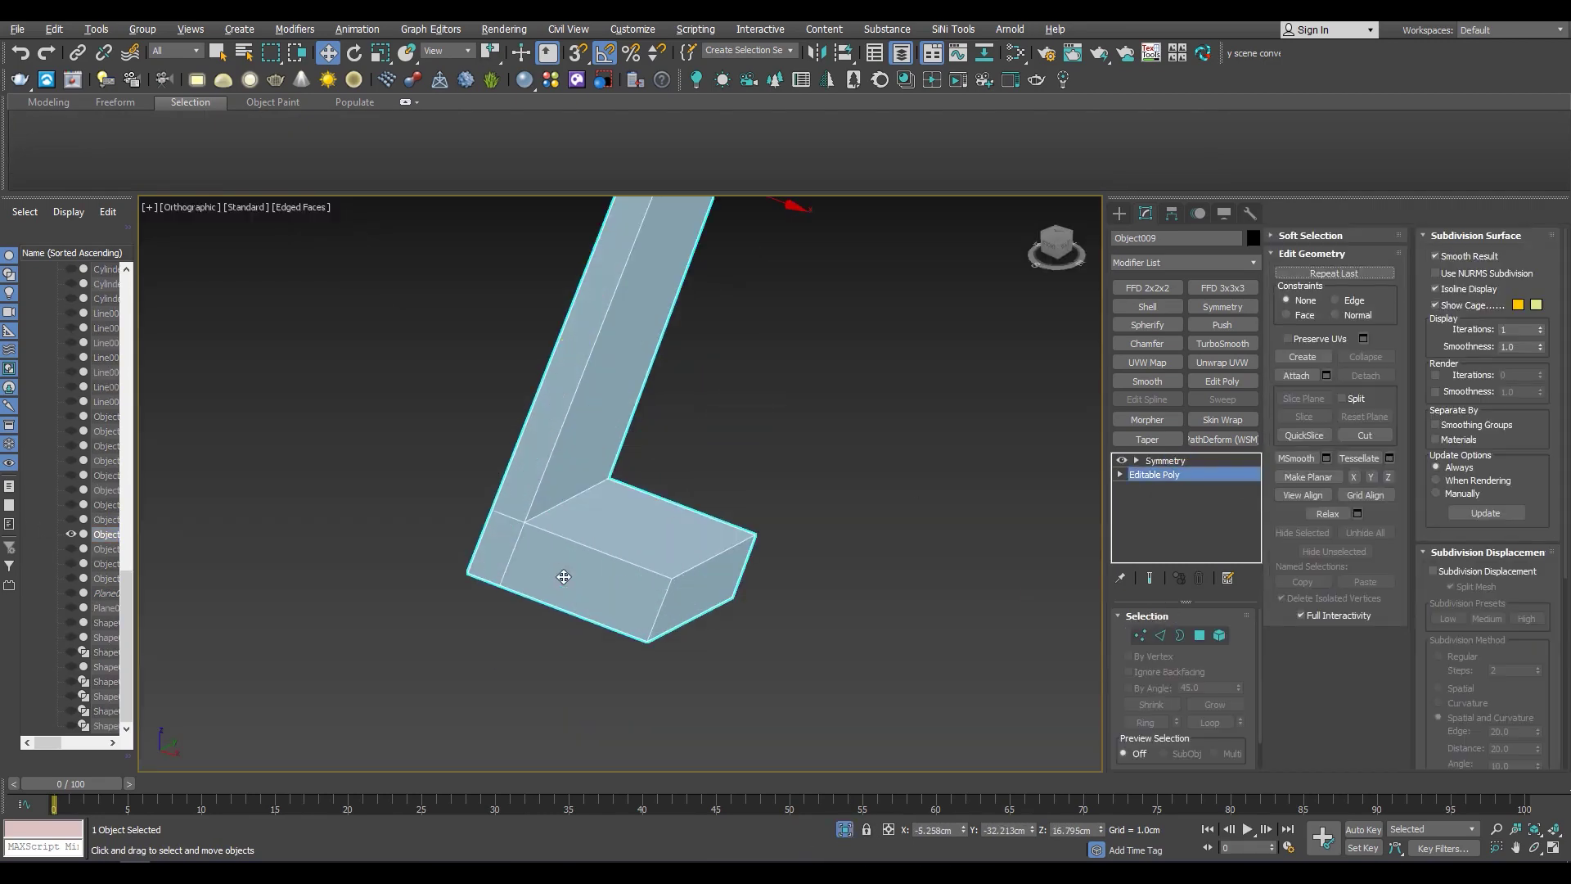
scroll(678, 601, "up", 3)
left_click(677, 601)
middle_click_drag(678, 600, 716, 546, "alt")
key("F3")
middle_click_drag(434, 586, 491, 573, "alt")
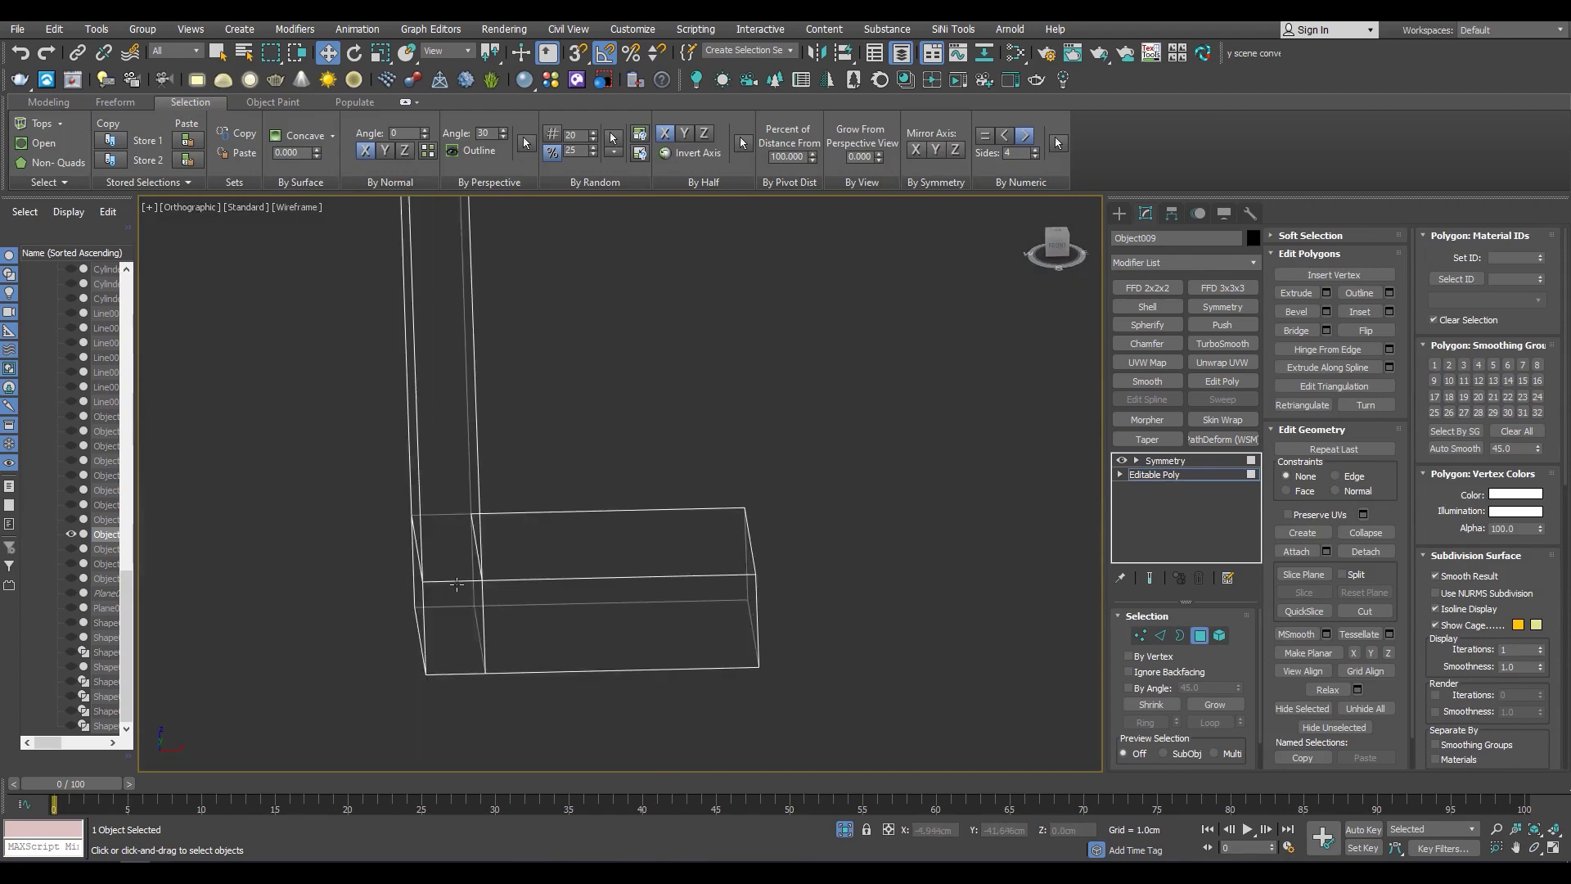
key("1")
left_click_drag(514, 466, 471, 589)
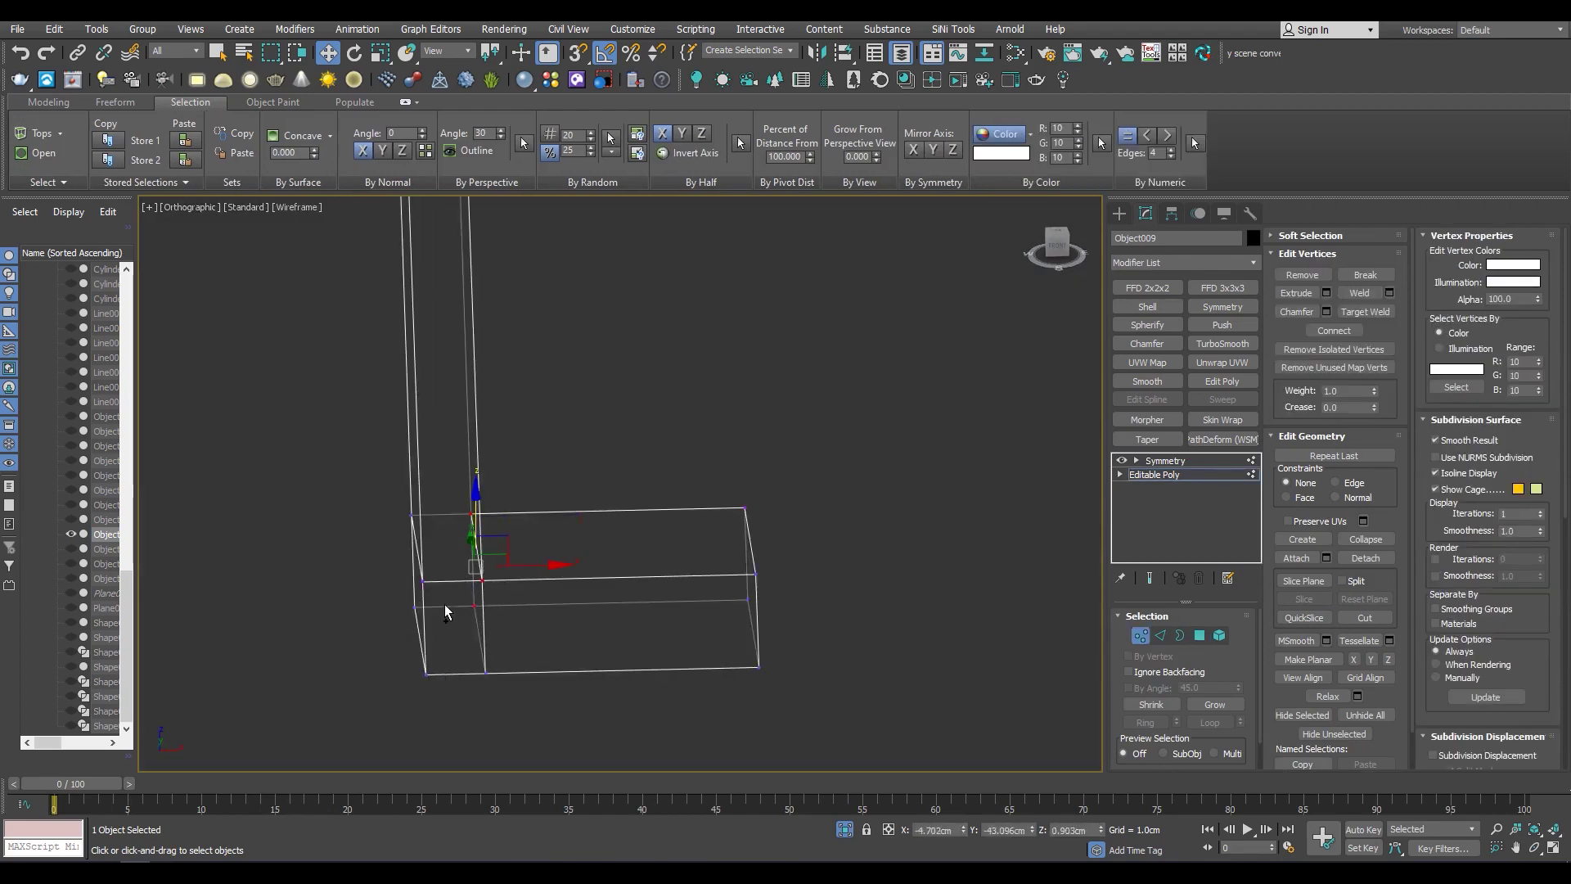
key("F3")
key("2")
mouse_move(450, 591)
middle_mouse_down("alt")
mouse_move(703, 572)
mouse_move(374, 582)
middle_mouse_up("alt")
key("F3")
key("F3")
key("1")
middle_click_drag(475, 619, 446, 604, "alt")
Select the edge loop at the leg's bend and chamfer it
scroll(446, 604, "up", 3)
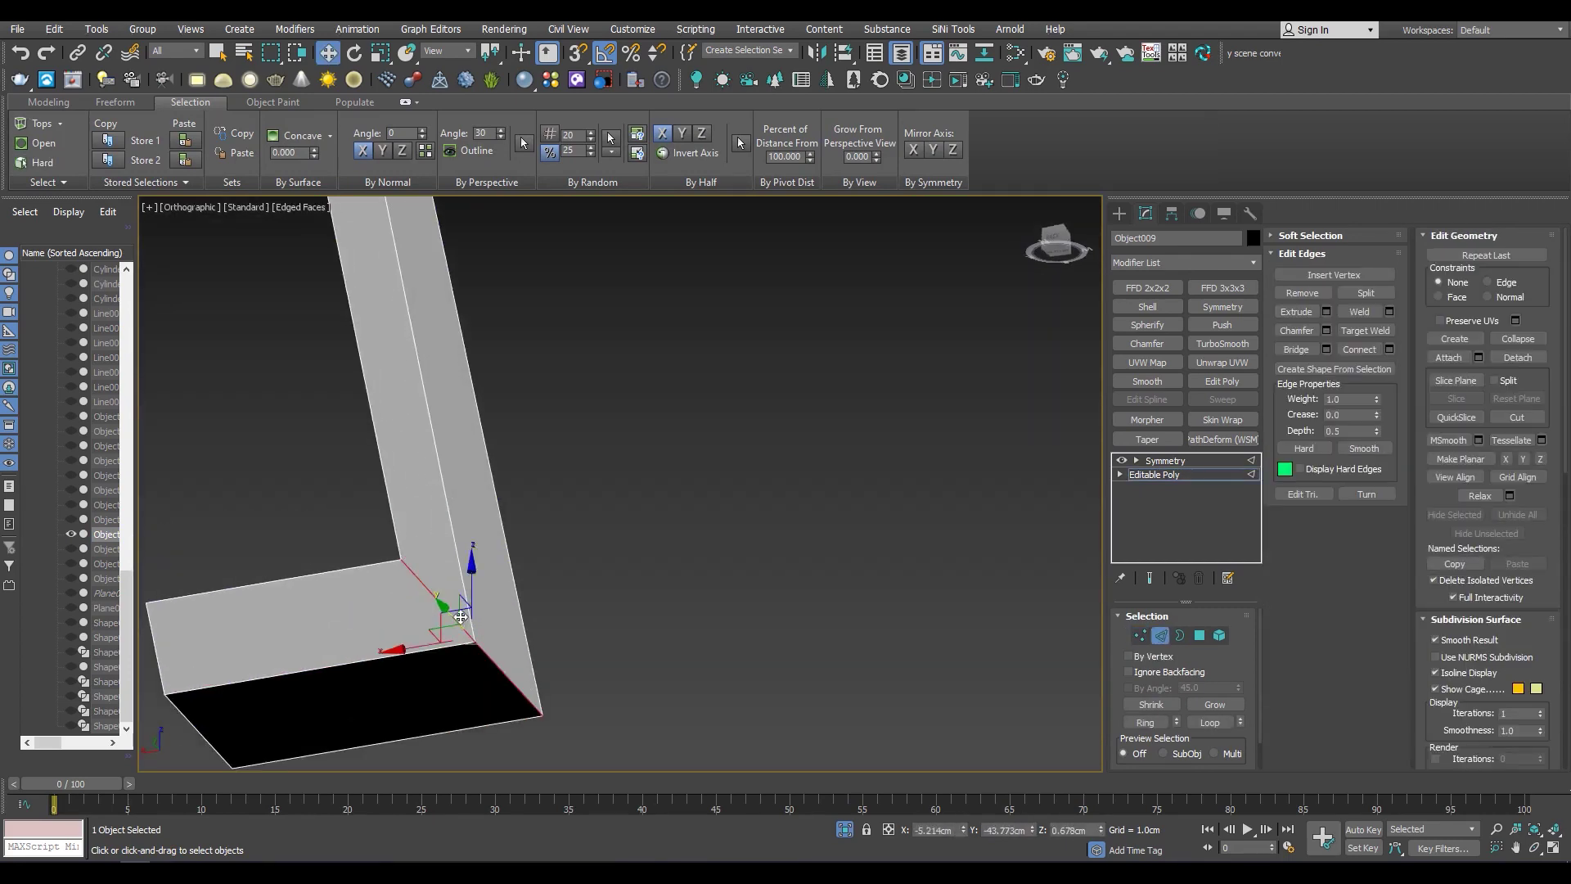
scroll(442, 610, "down", 4)
scroll(442, 610, "up", 2)
key("F3")
key("2")
left_click(1327, 330)
key("F3")
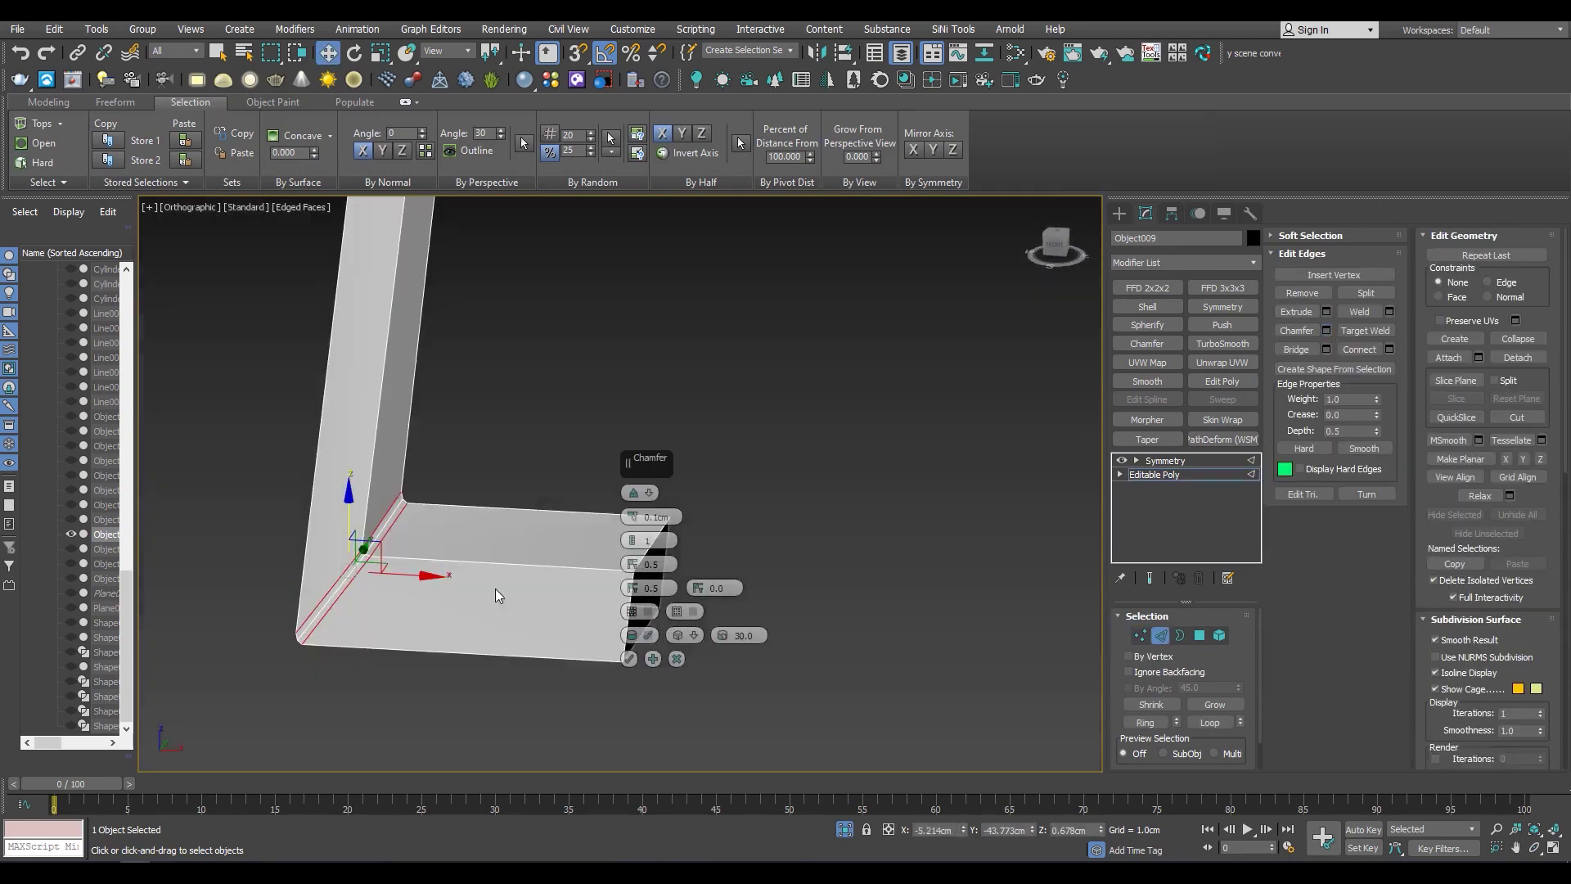
left_click(629, 659)
middle_click_drag(630, 659, 448, 611, "alt")
Select the edge loop at the top of the leg's column
key("4")
key("ctrl+a")
key("F3")
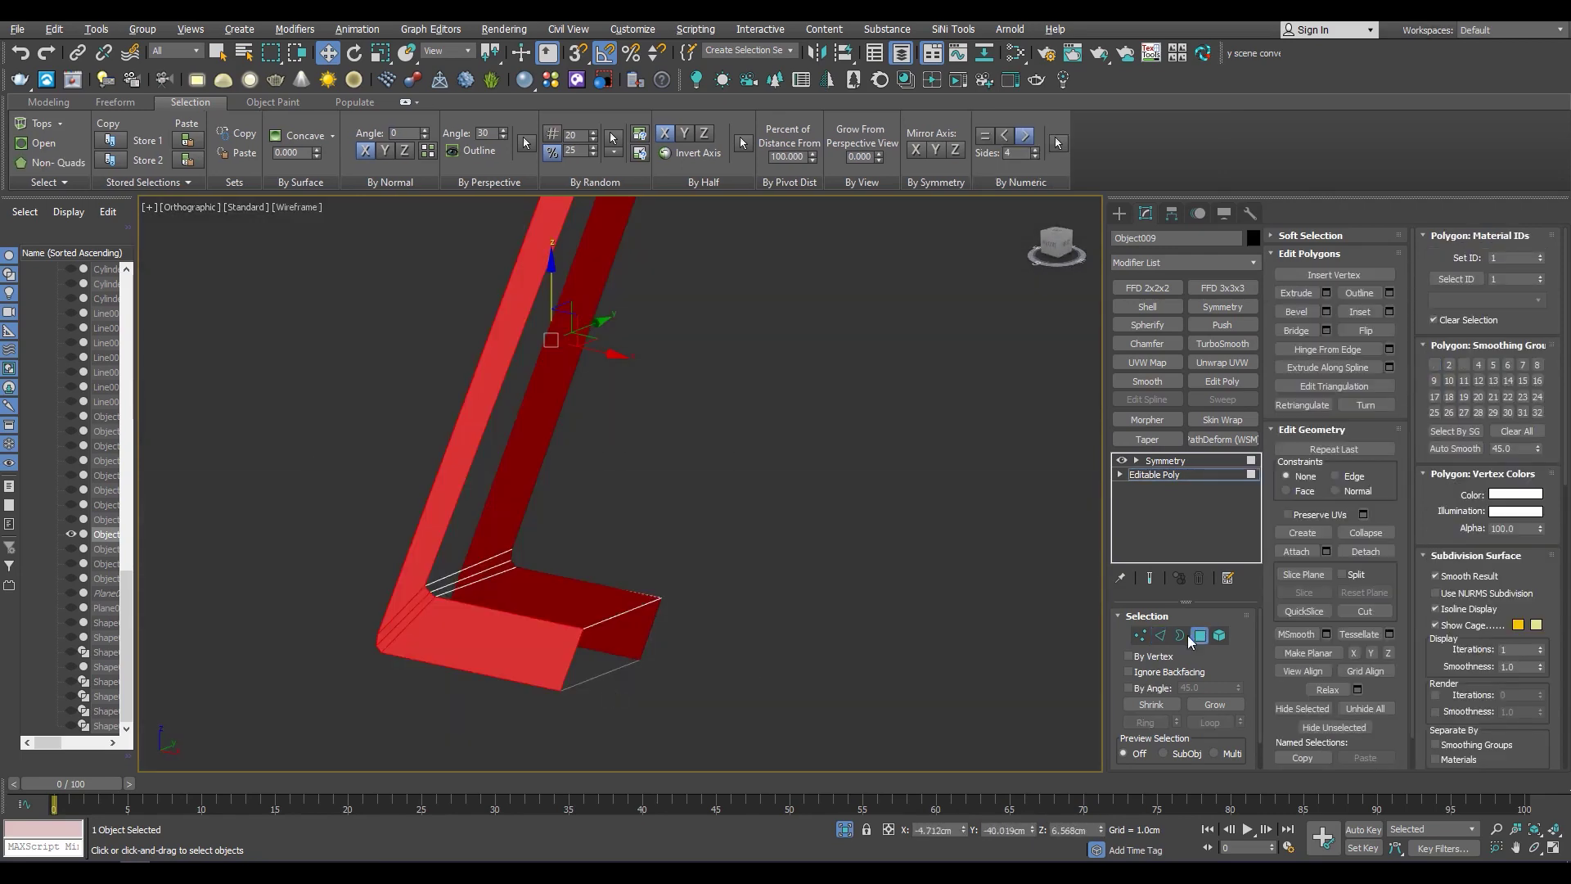
key("2")
left_click(587, 604)
middle_click_drag(588, 604, 668, 321, "alt")
scroll(668, 321, "up", 3)
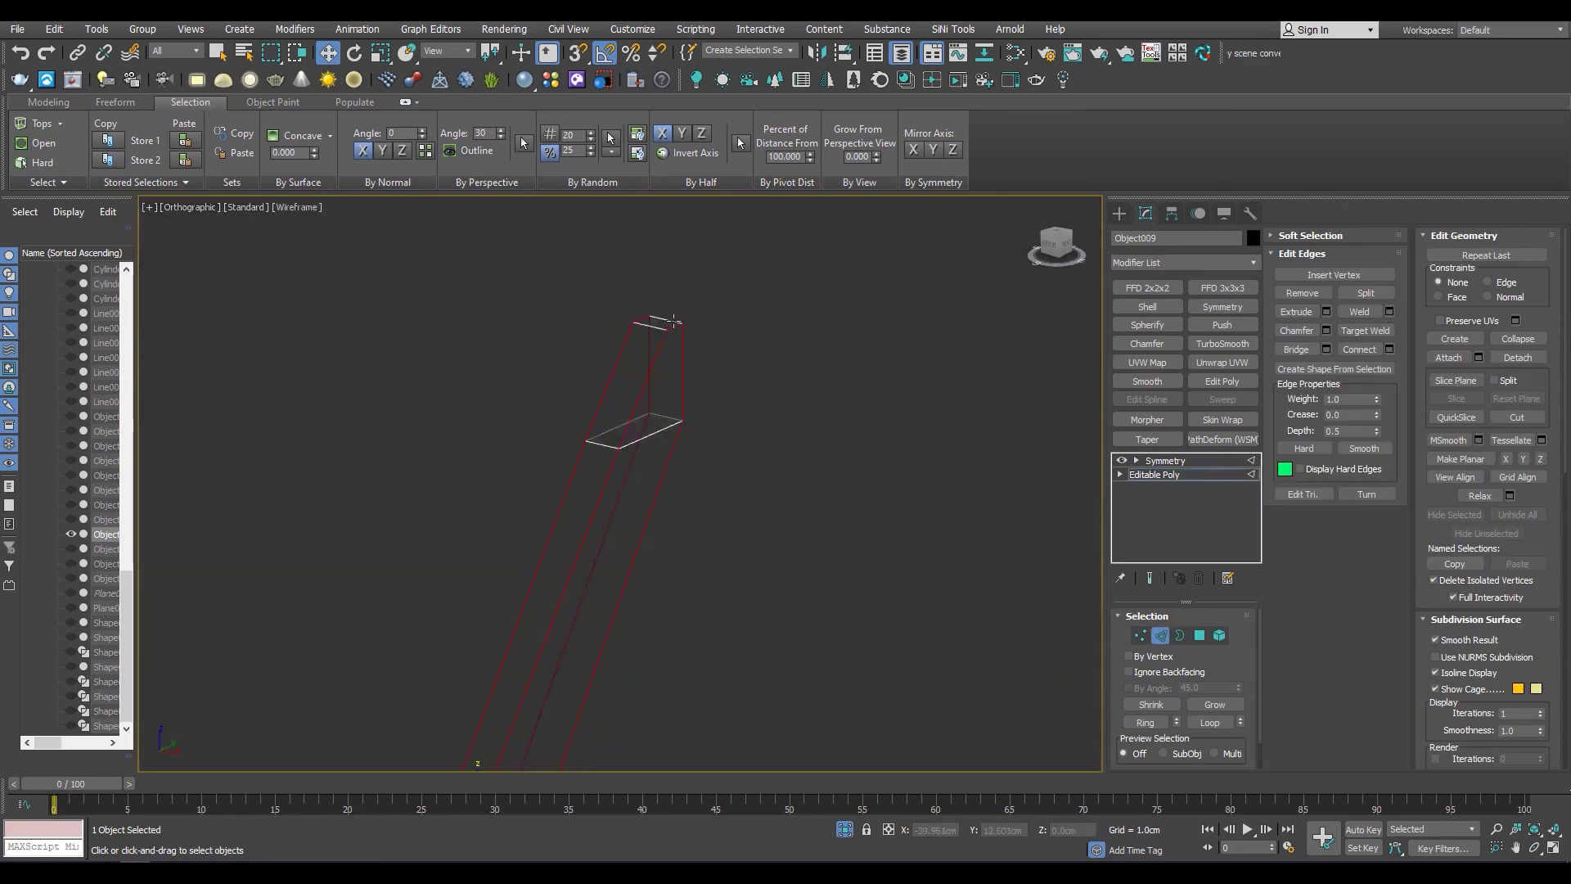
key("F3")
Chamfer the column-top edges by 0.193 cm
mouse_move(650, 525)
middle_mouse_down("alt")
mouse_move(819, 503)
mouse_move(655, 397)
middle_mouse_up("alt")
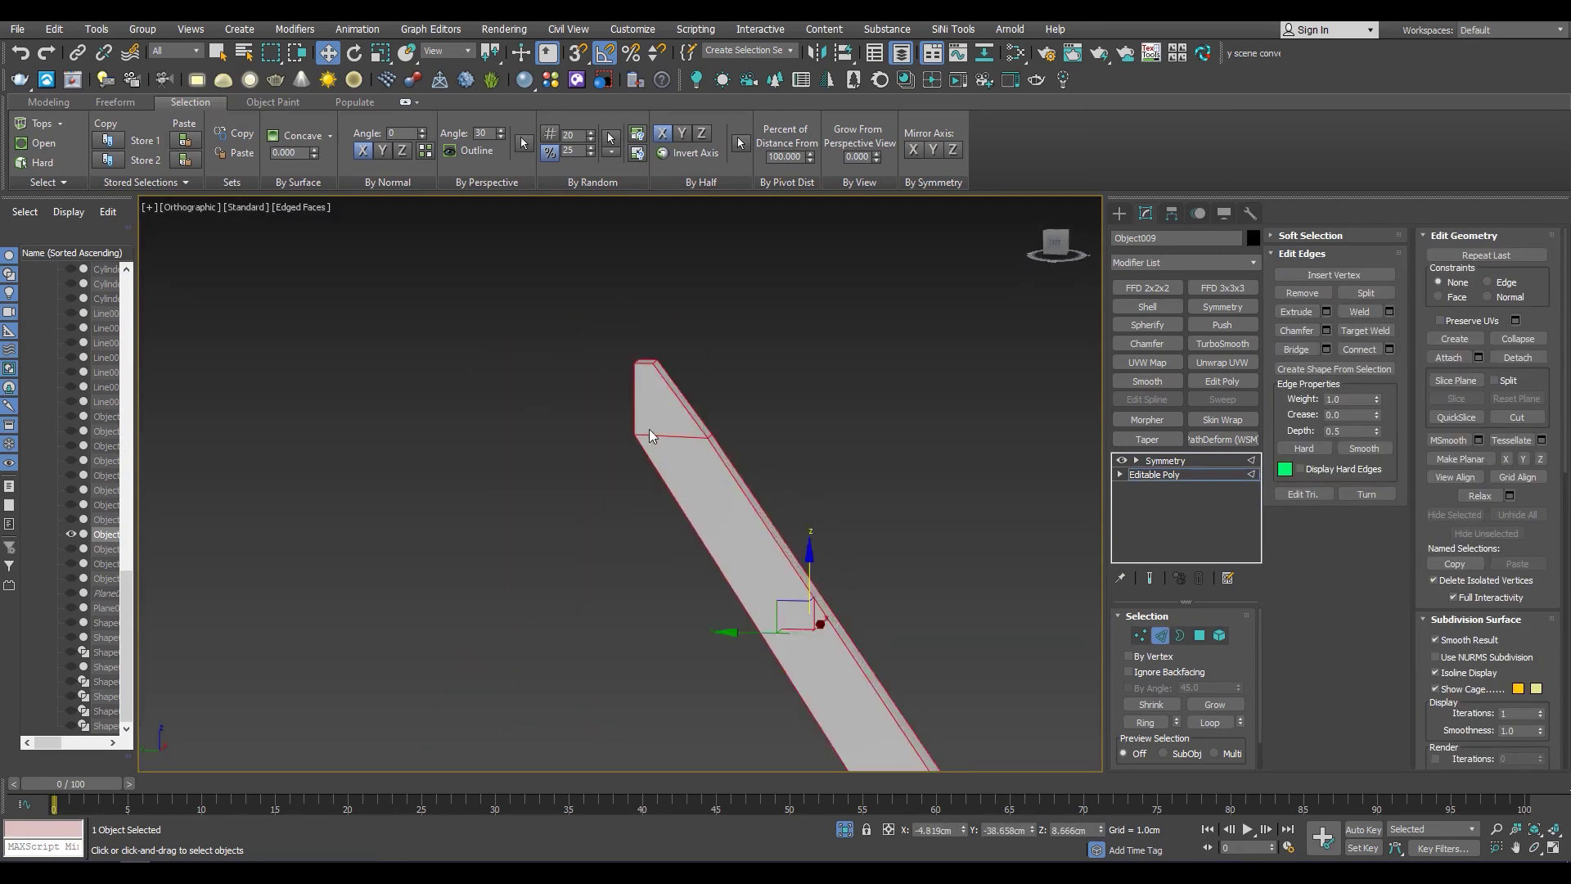
scroll(655, 396, "up", 3)
key("ctrl+shift+c")
mouse_move(648, 638)
middle_mouse_down("alt")
mouse_move(527, 421)
mouse_move(646, 655)
middle_mouse_up("alt")
left_click(629, 659)
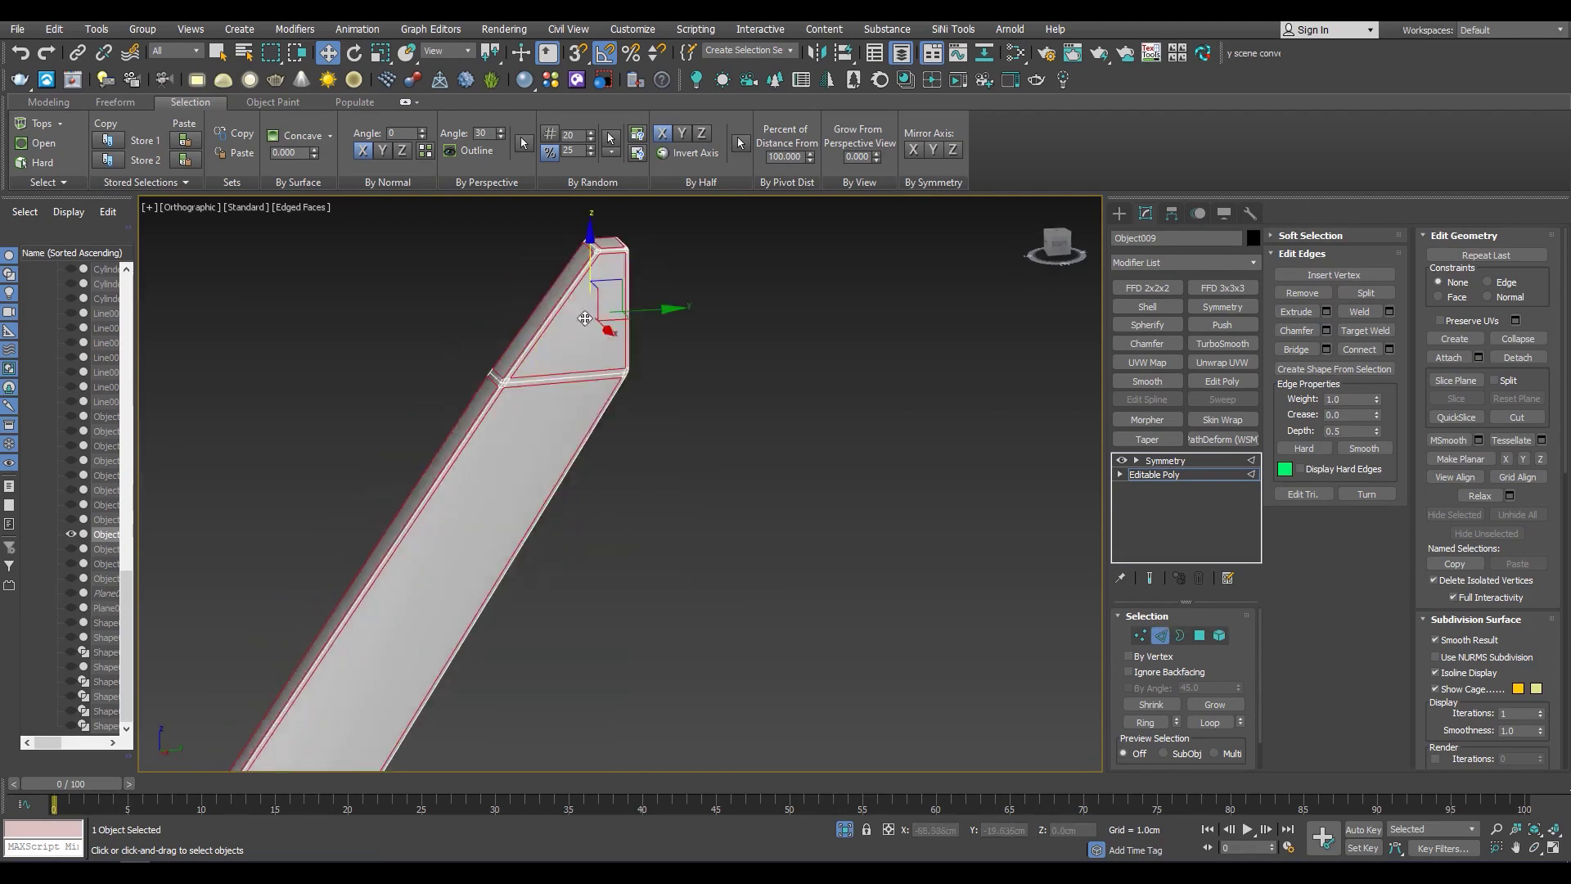
middle_click_drag(585, 318, 716, 510, "alt")
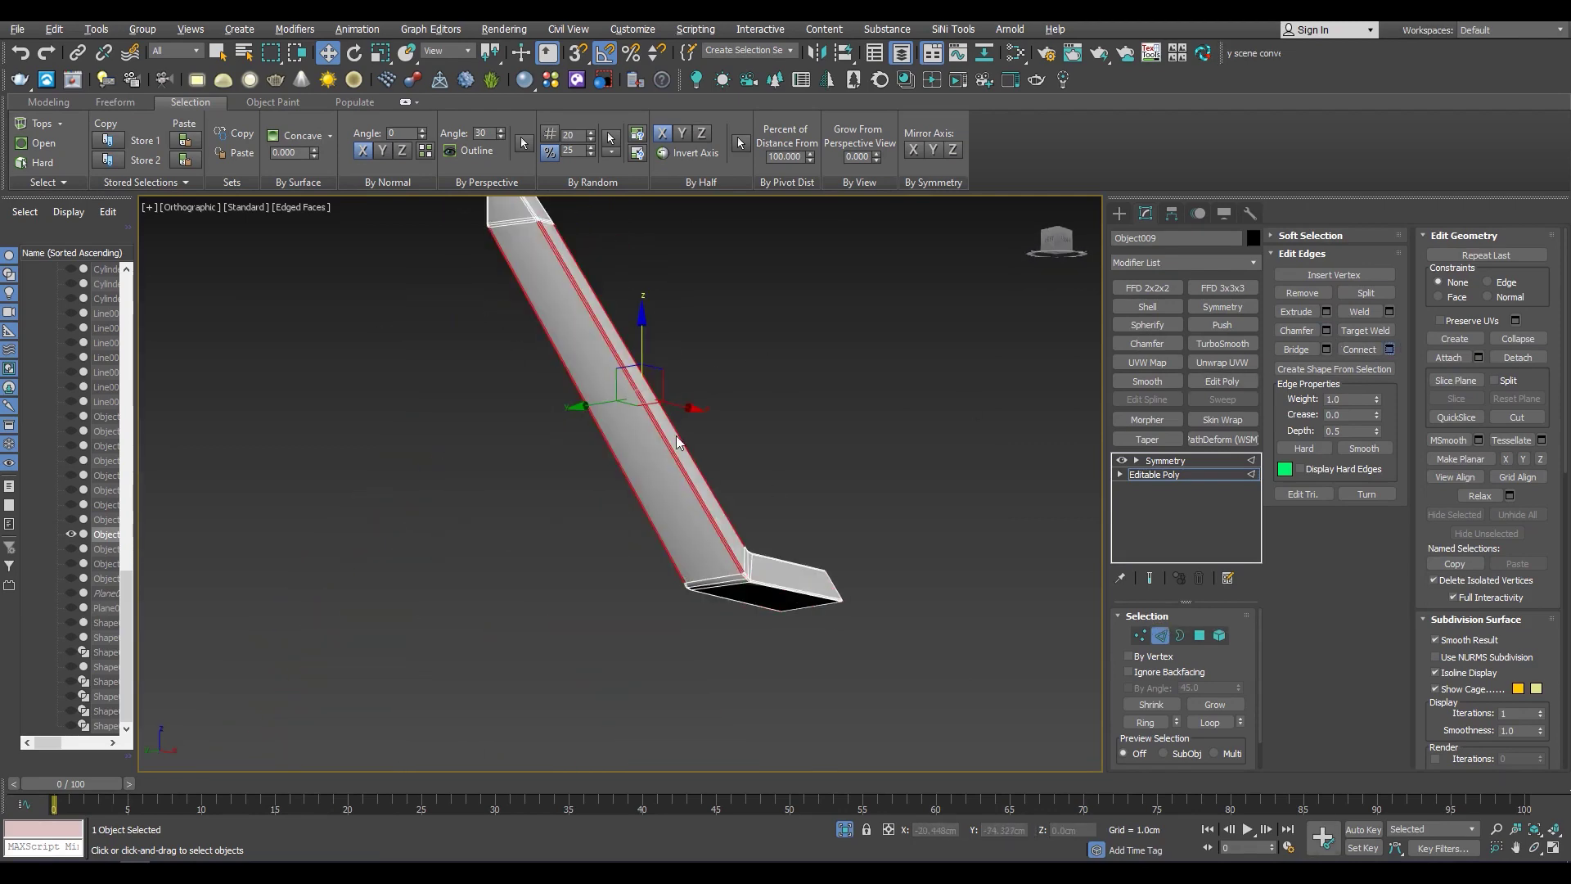
Connect new support edges along the leg's column
left_click(1390, 350)
mouse_move(622, 523)
middle_mouse_down("alt")
mouse_move(628, 548)
mouse_move(799, 555)
middle_mouse_up("alt")
left_click(629, 564)
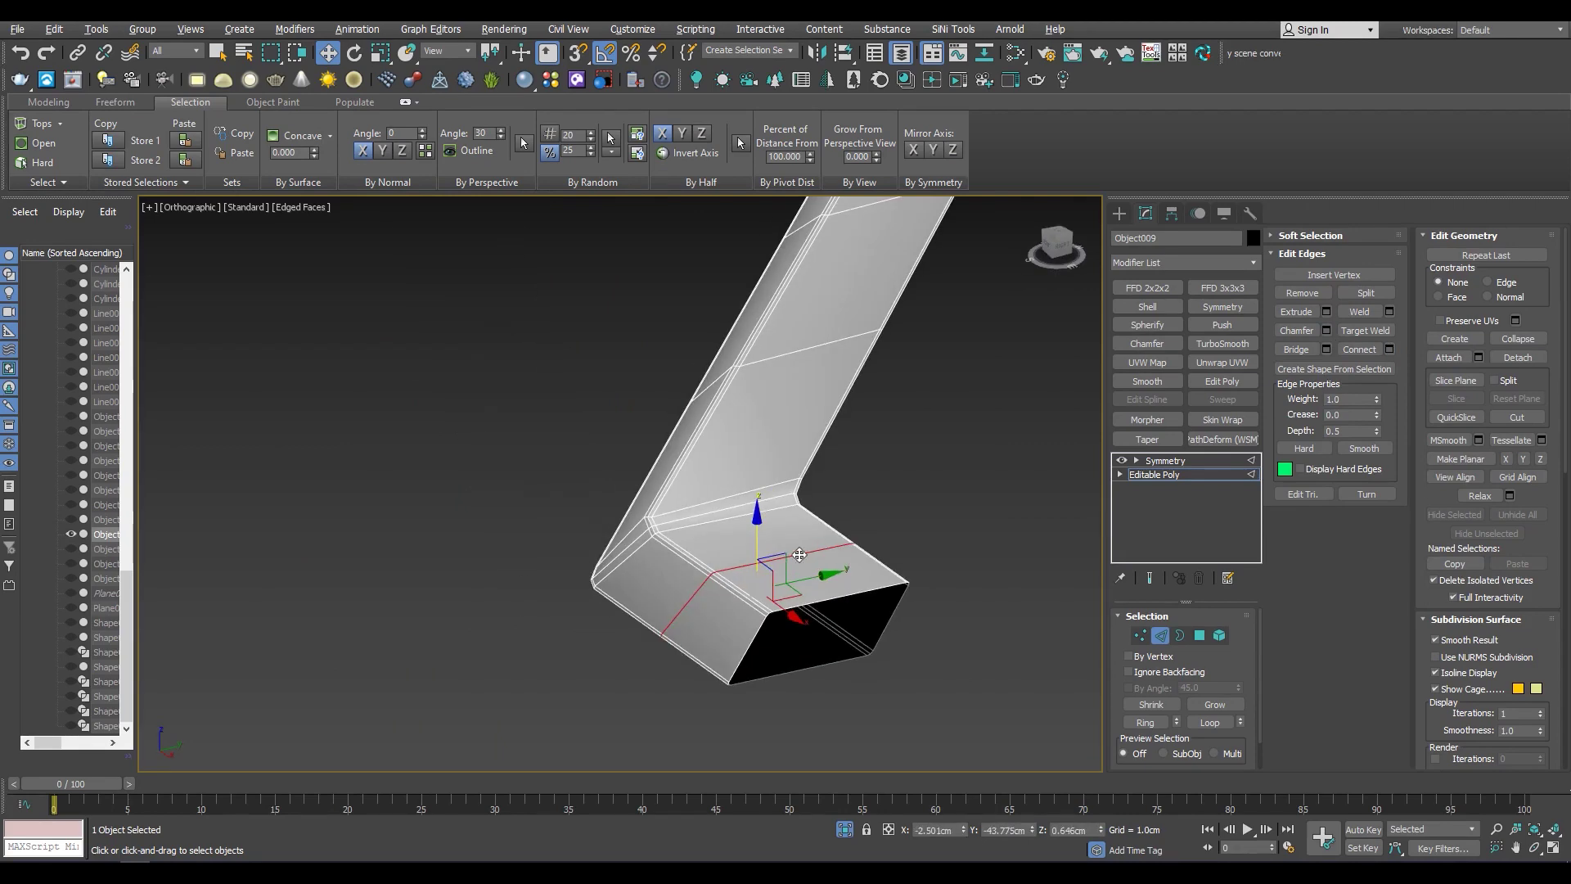
scroll(655, 532, "down", 3)
scroll(835, 458, "up", 3)
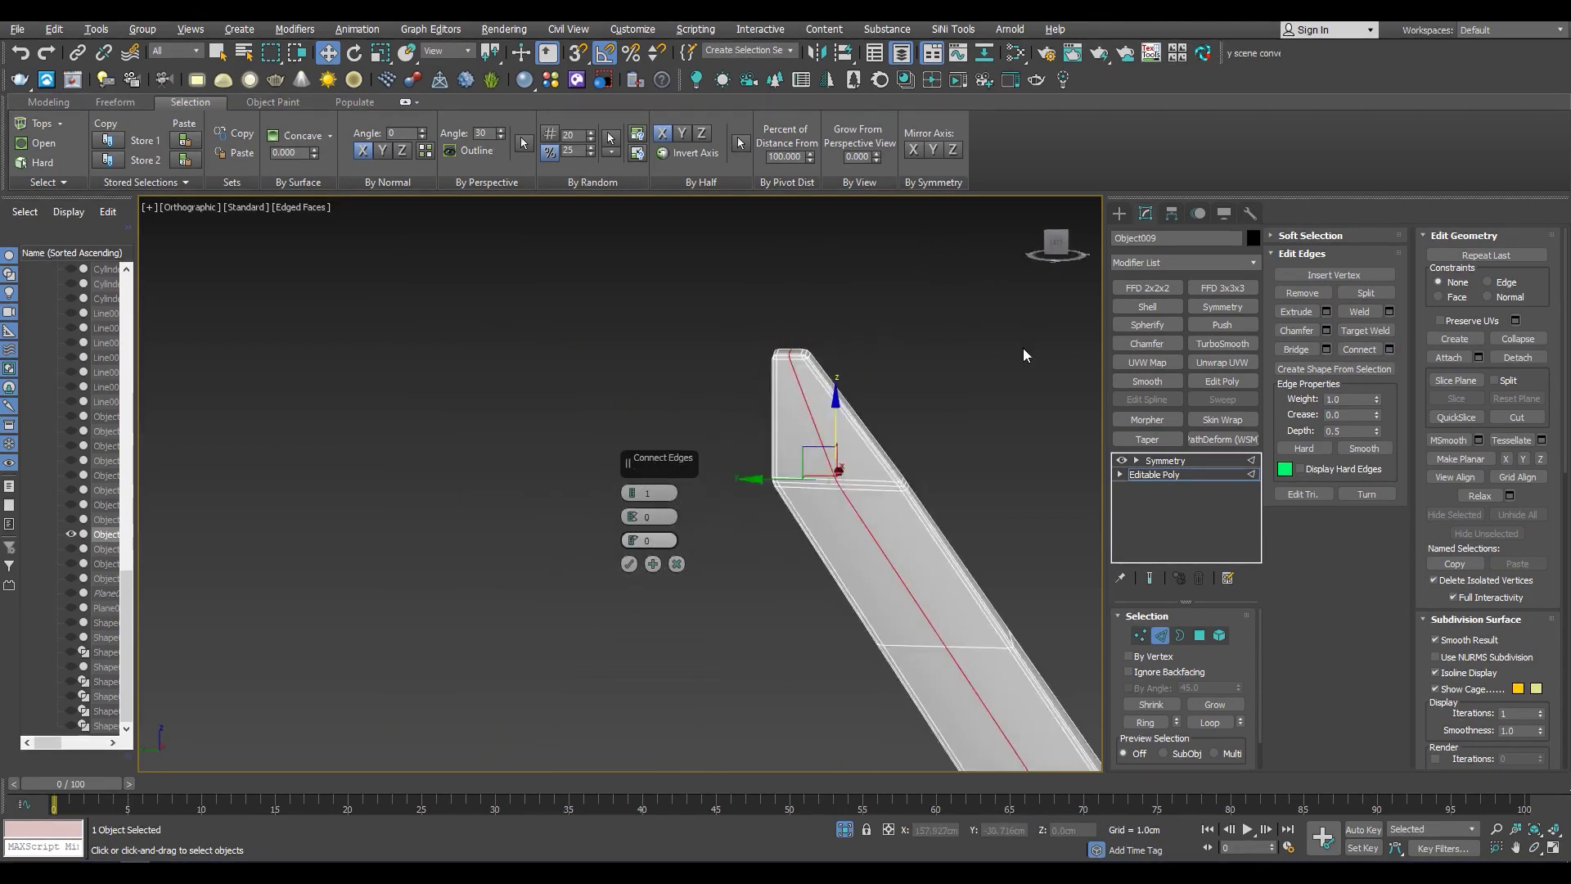
key("Return")
key("2")
scroll(976, 530, "down", 3)
middle_click_drag(842, 481, 814, 624, "alt")
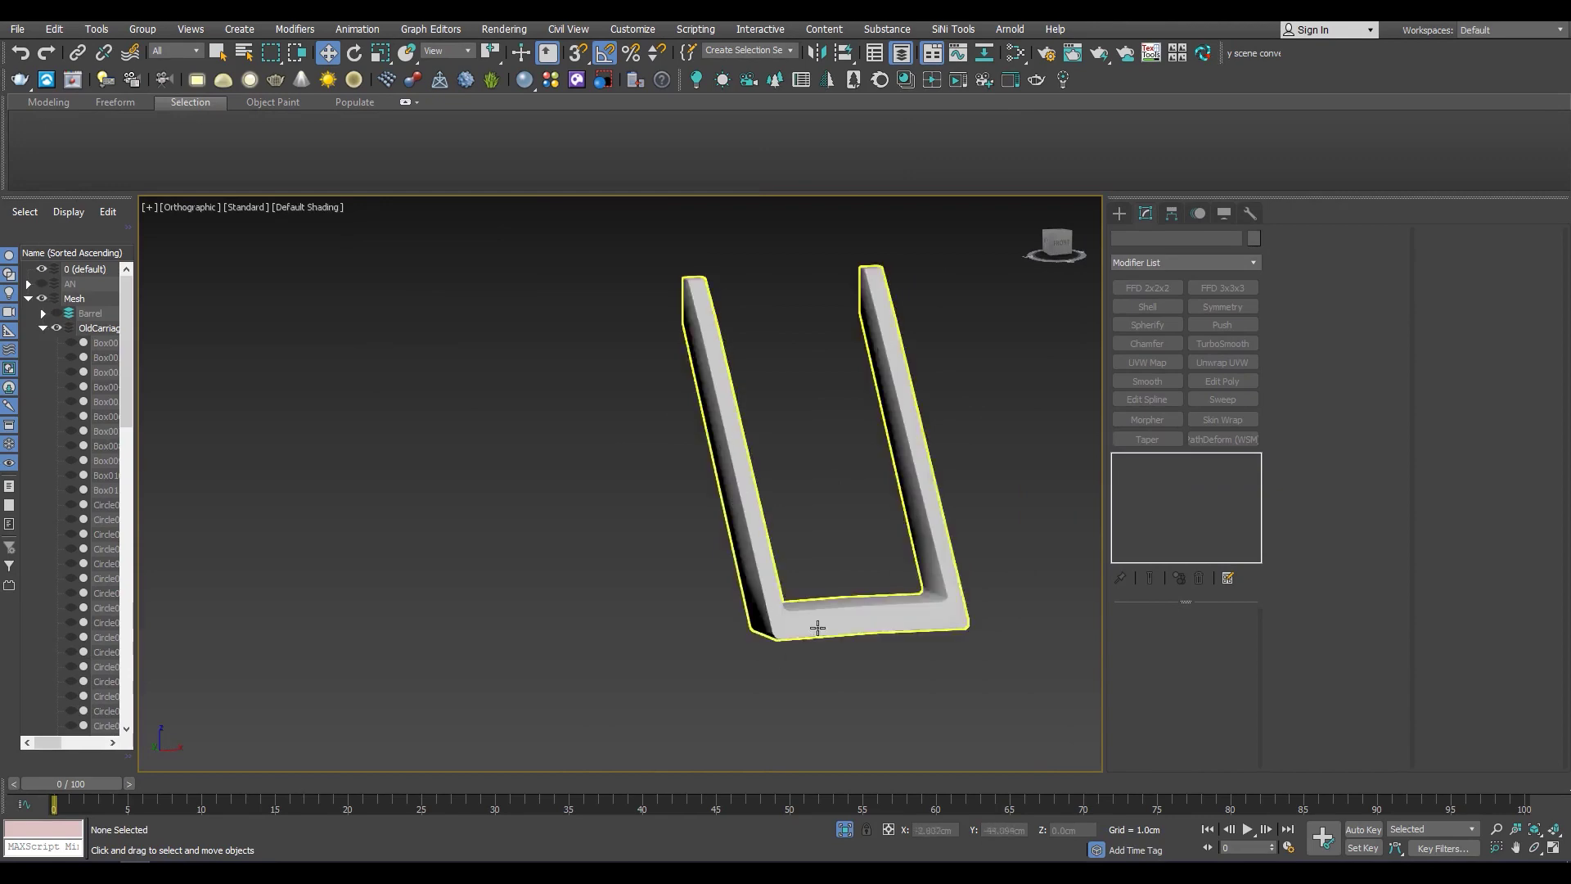
Add TurboSmooth to preview how the U-shaped frame smooths
scroll(813, 616, "up", 4)
left_click(851, 832)
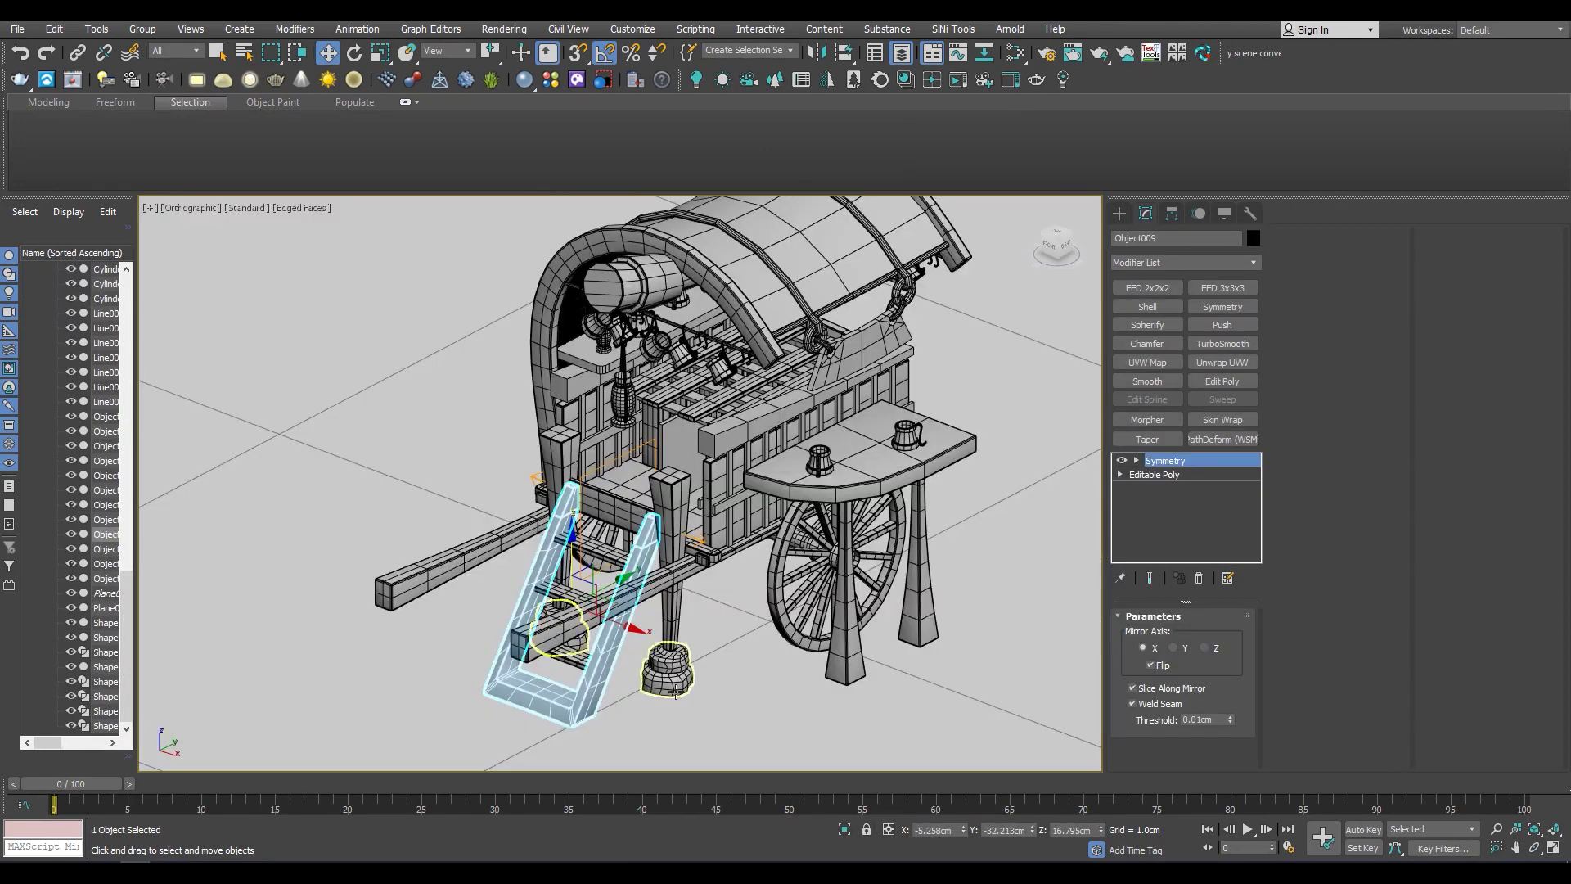
scroll(676, 693, "up", 5)
key("F4")
left_click(1222, 344)
scroll(635, 546, "up", 5)
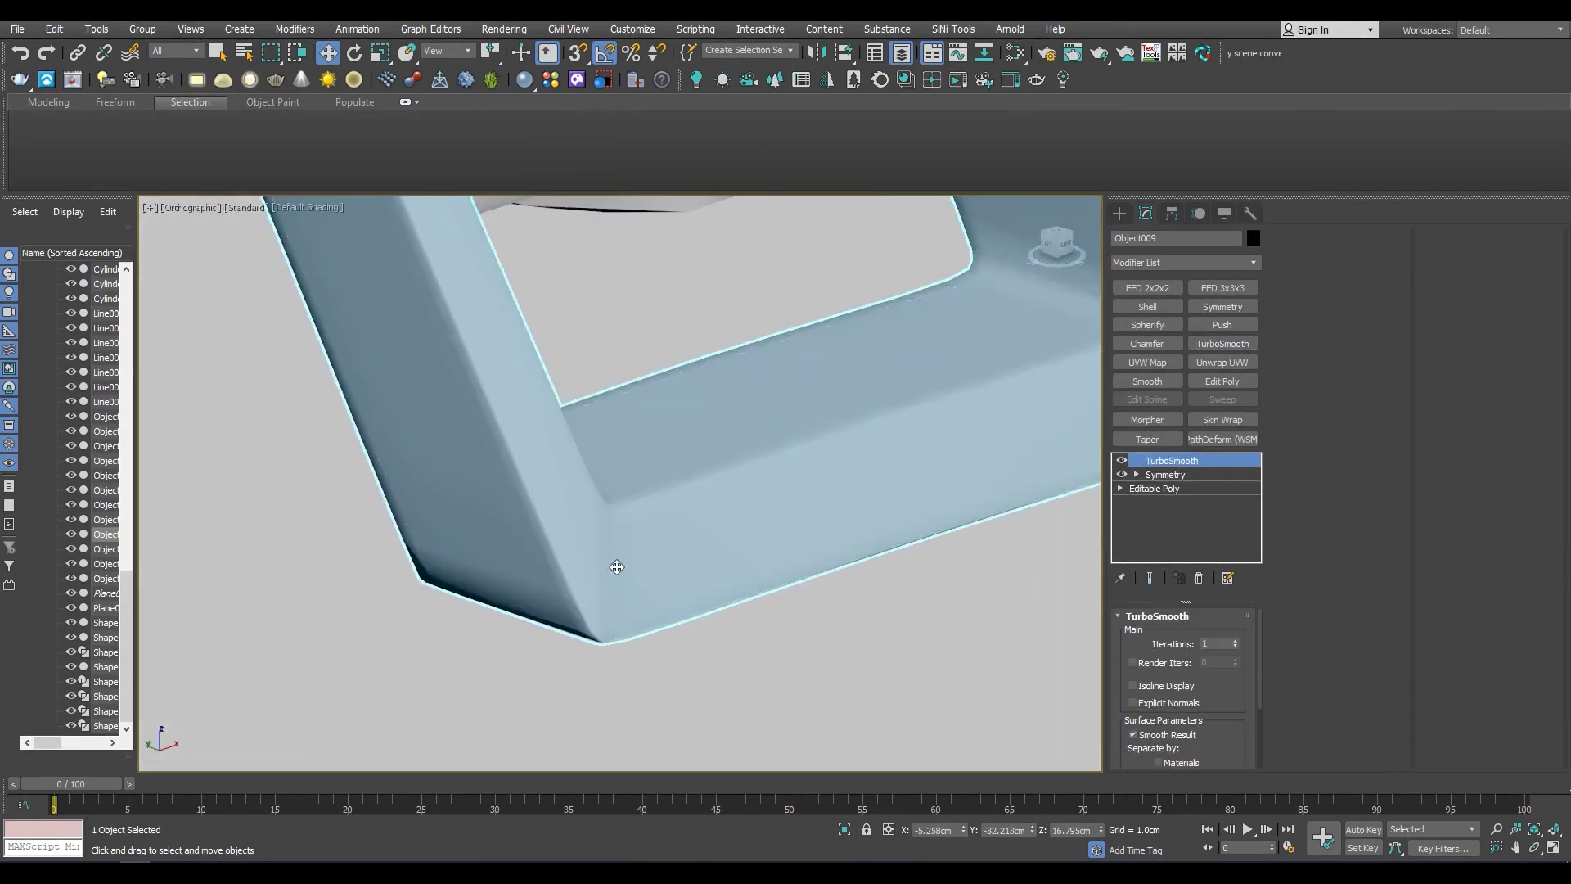
scroll(655, 573, "up", 5)
scroll(605, 572, "up", 5)
scroll(572, 532, "down", 5)
scroll(676, 529, "down", 4)
scroll(687, 533, "down", 4)
scroll(737, 540, "down", 4)
View the frame from the top and isolate it with edges shown
key("F4")
key("t")
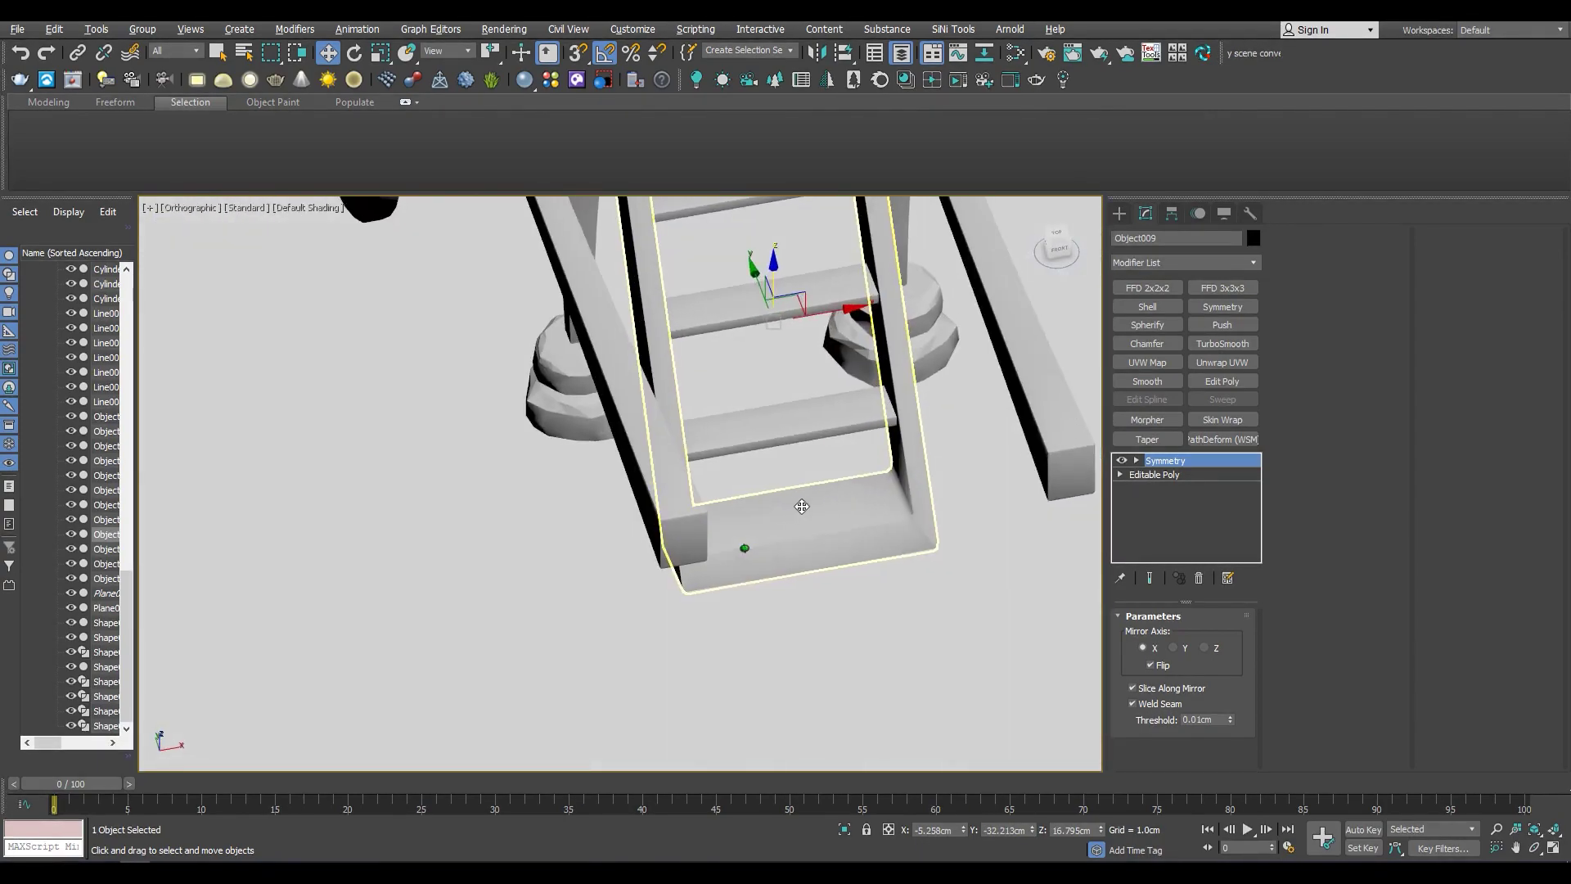
key("F4")
key("alt+q")
scroll(866, 739, "up", 5)
scroll(866, 739, "up", 3)
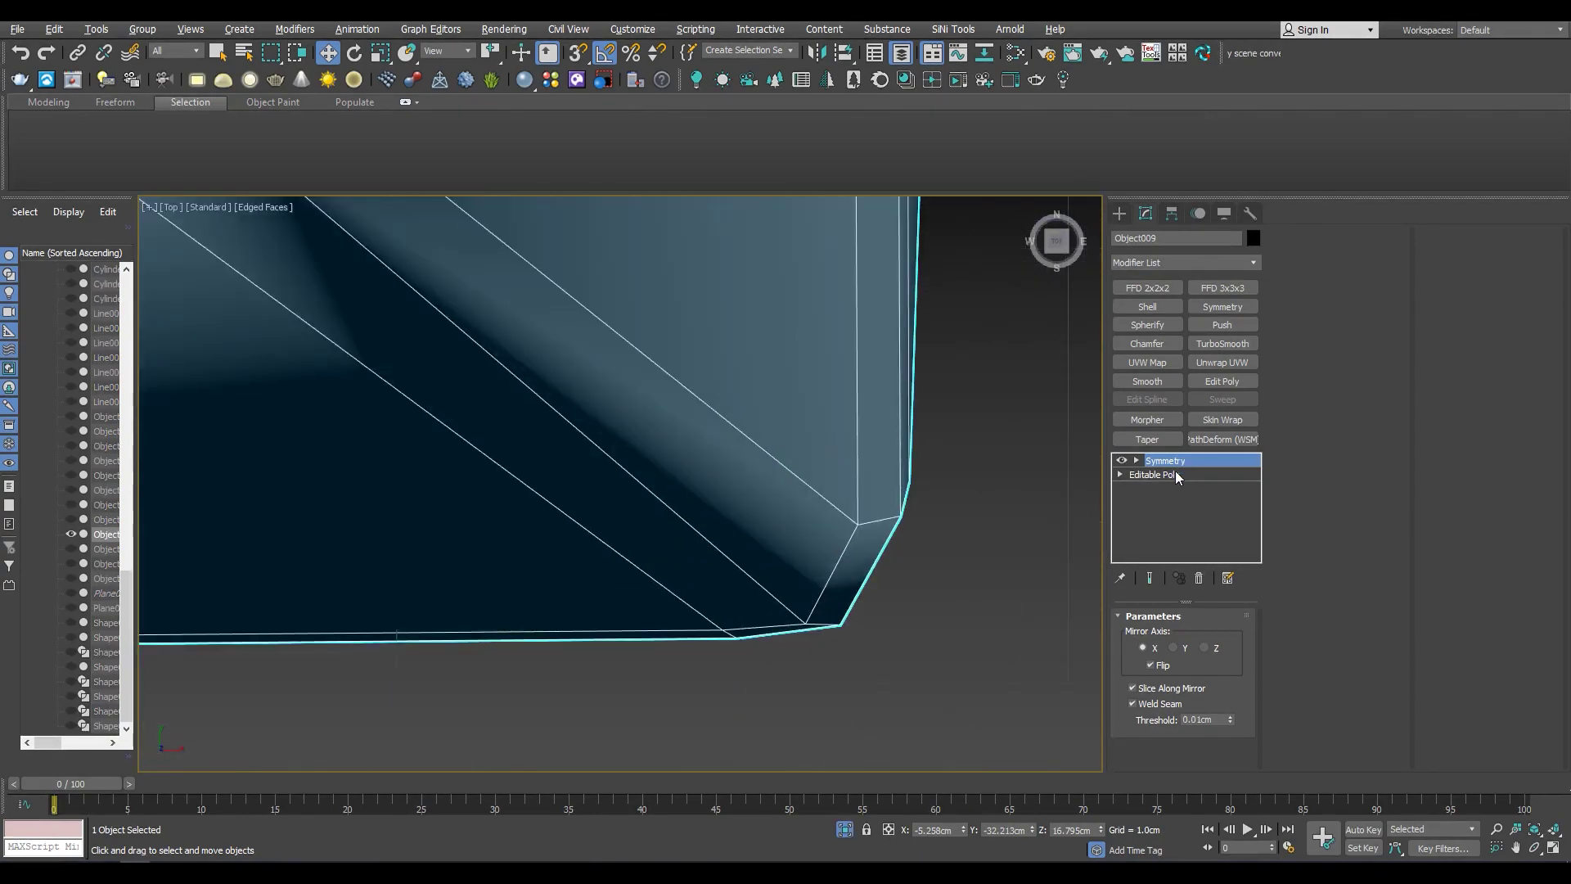
Adjust the frame's base vertices, recheck the corner under TurboSmooth, then undo it
left_click(1162, 474)
scroll(753, 523, "up", 3)
key("2")
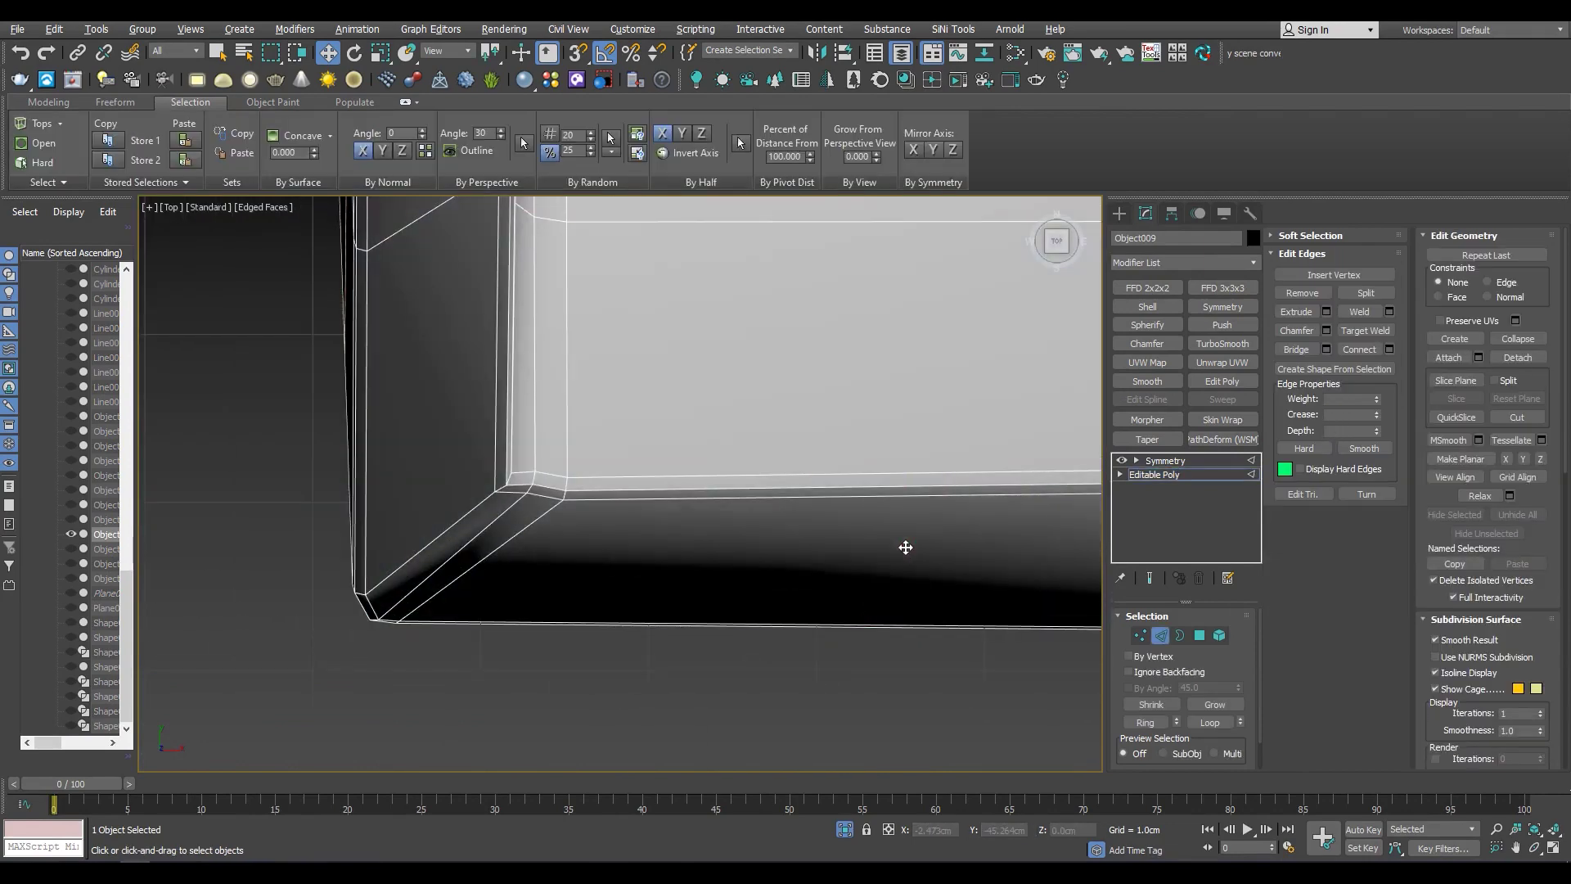
scroll(573, 536, "up", 2)
key("1")
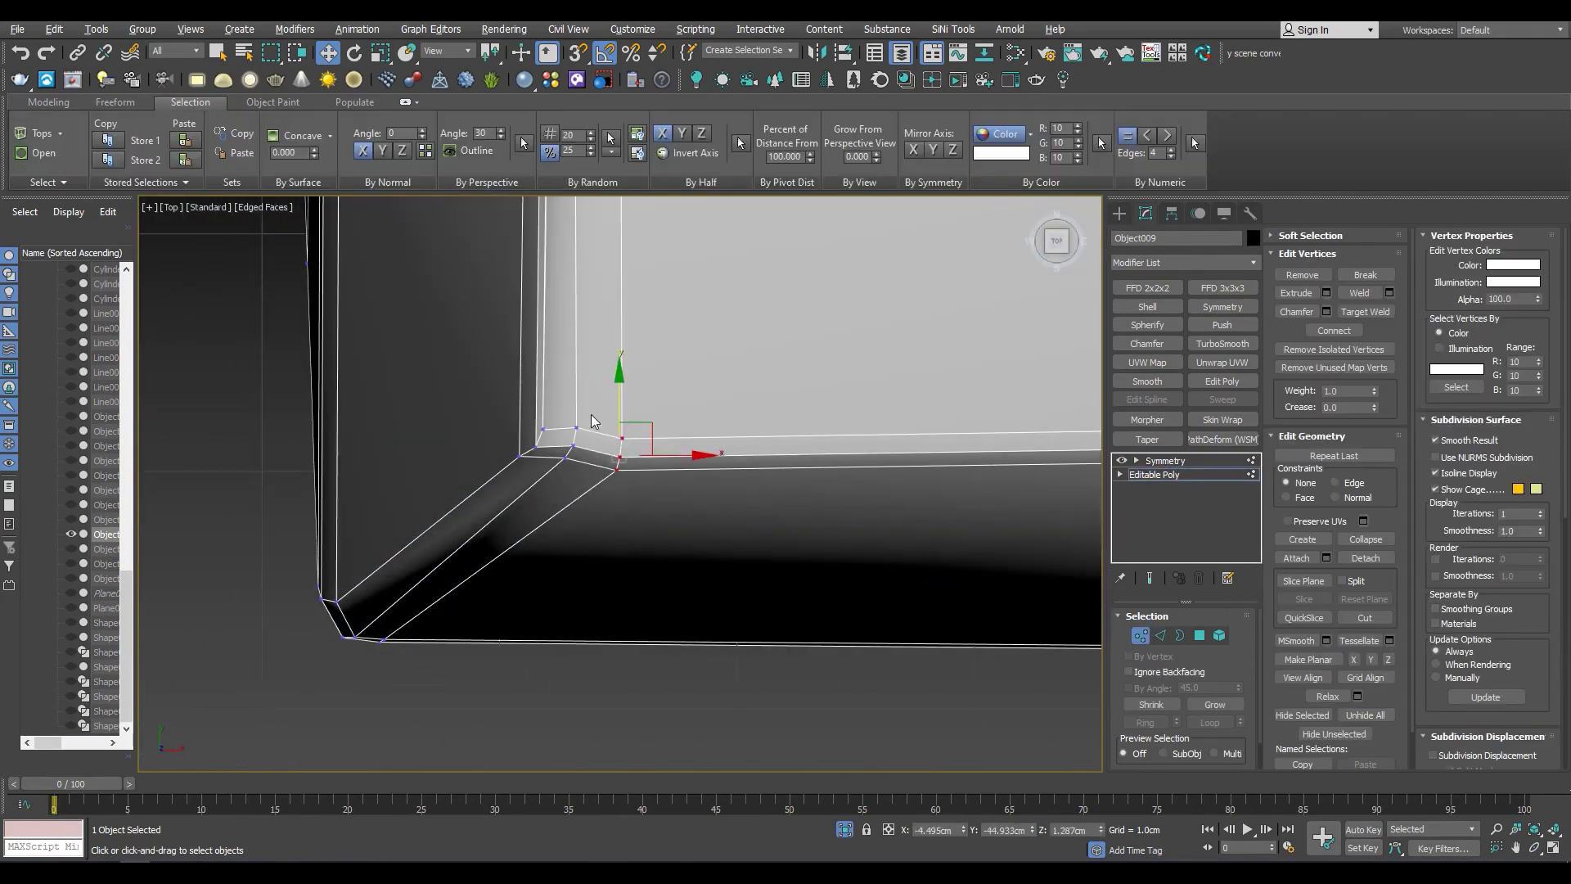
key("ctrl+b")
left_click(1223, 343)
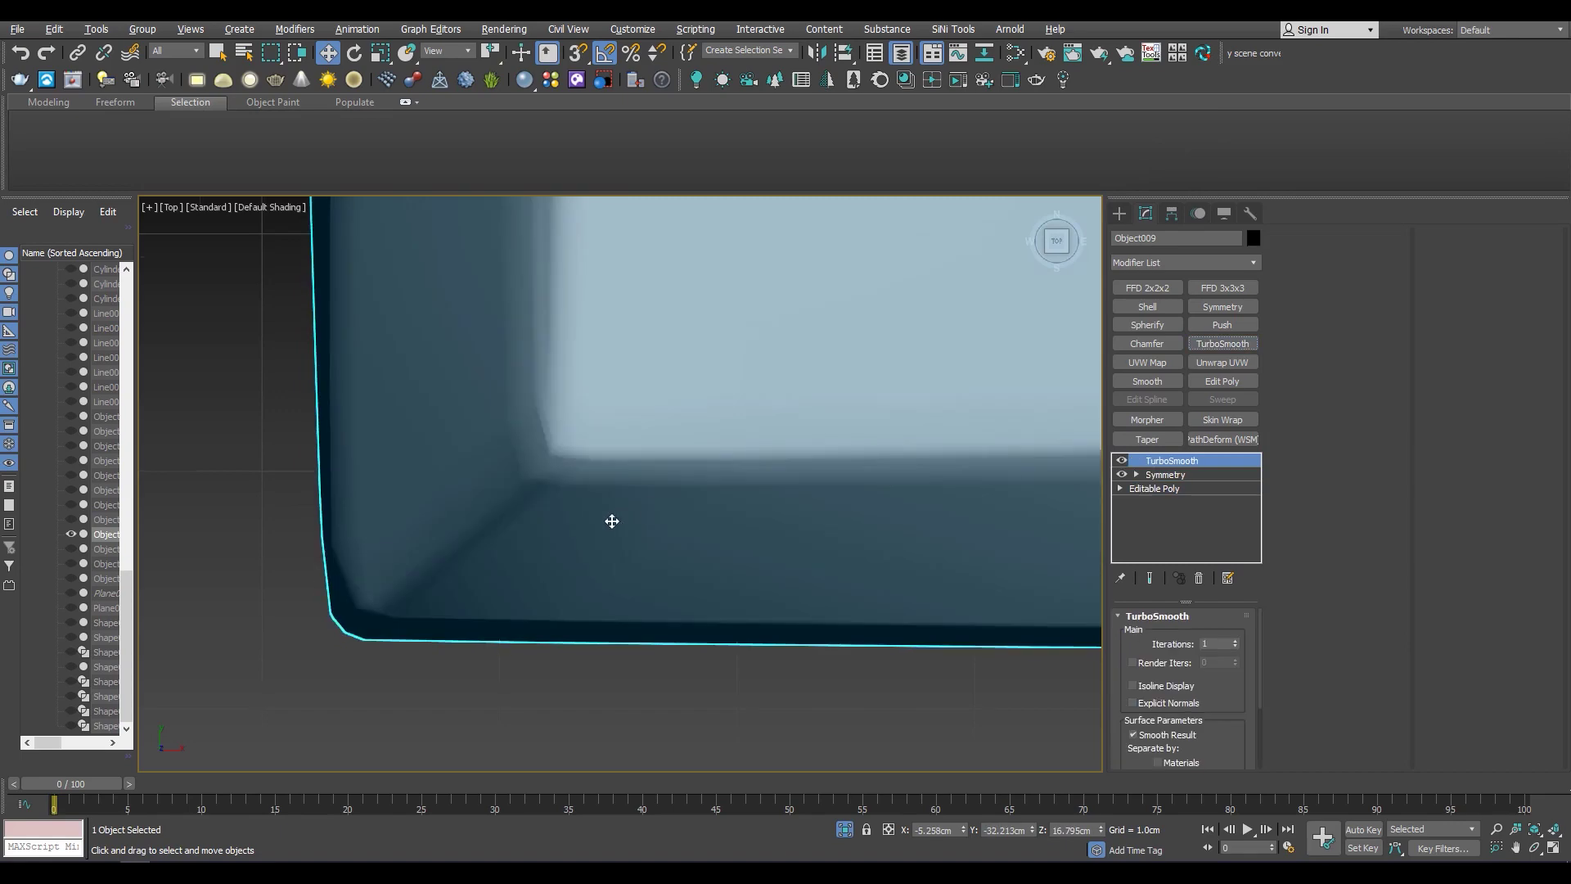
key("alt+w")
key("alt+w")
scroll(708, 702, "up", 5)
middle_click_drag(581, 666, 434, 586, "alt")
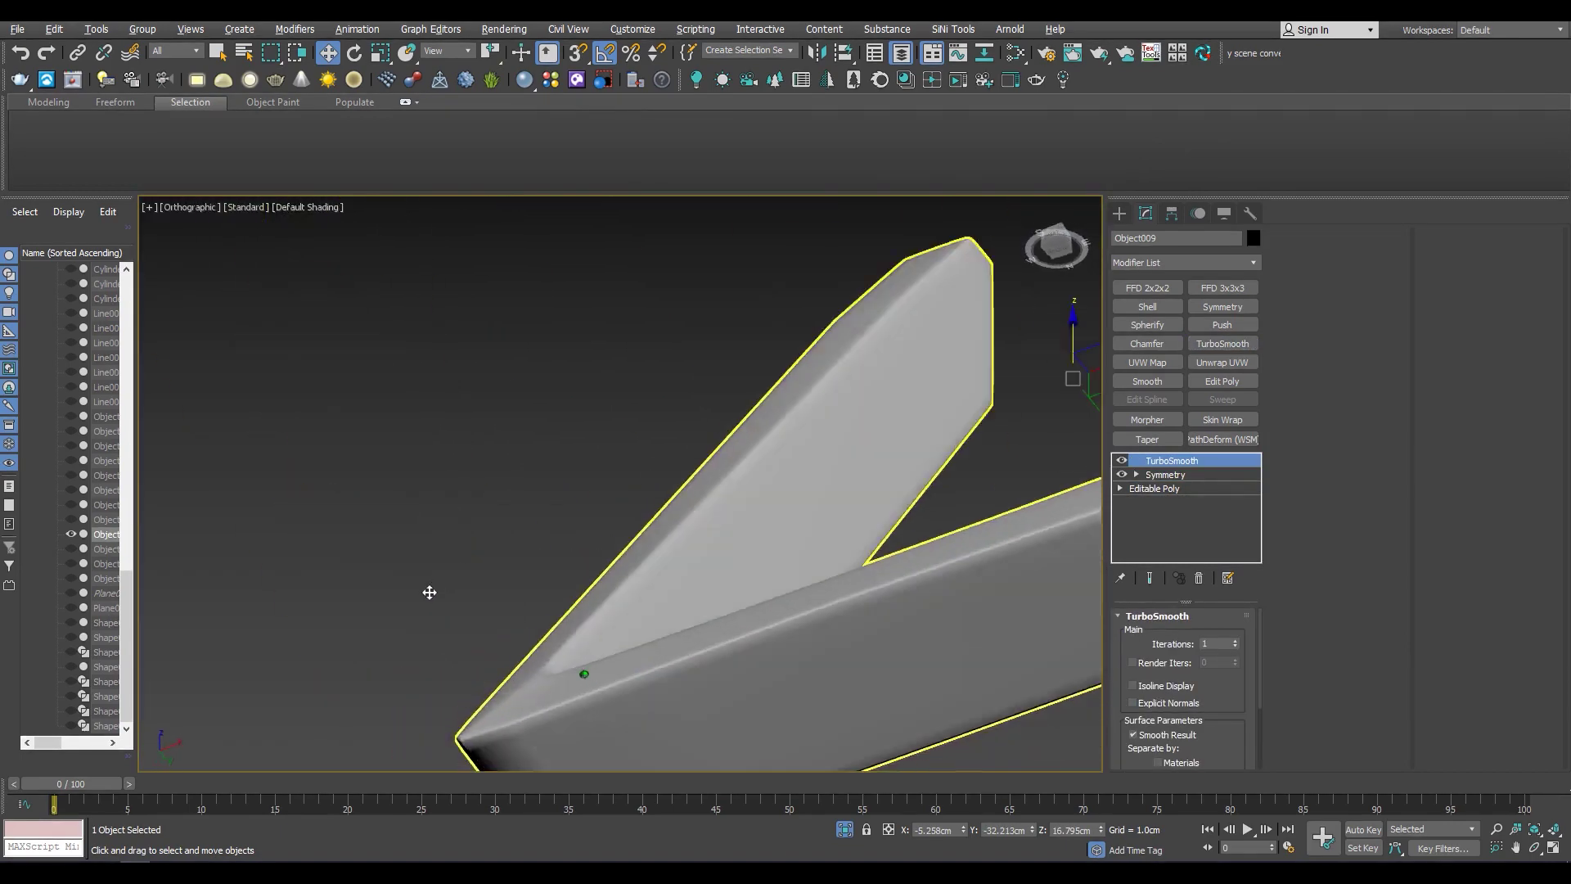
key("ctrl+z")
Select the upper corner vertex and re-test the corner with TurboSmooth before removing it
middle_click_drag(649, 597, 562, 667, "alt")
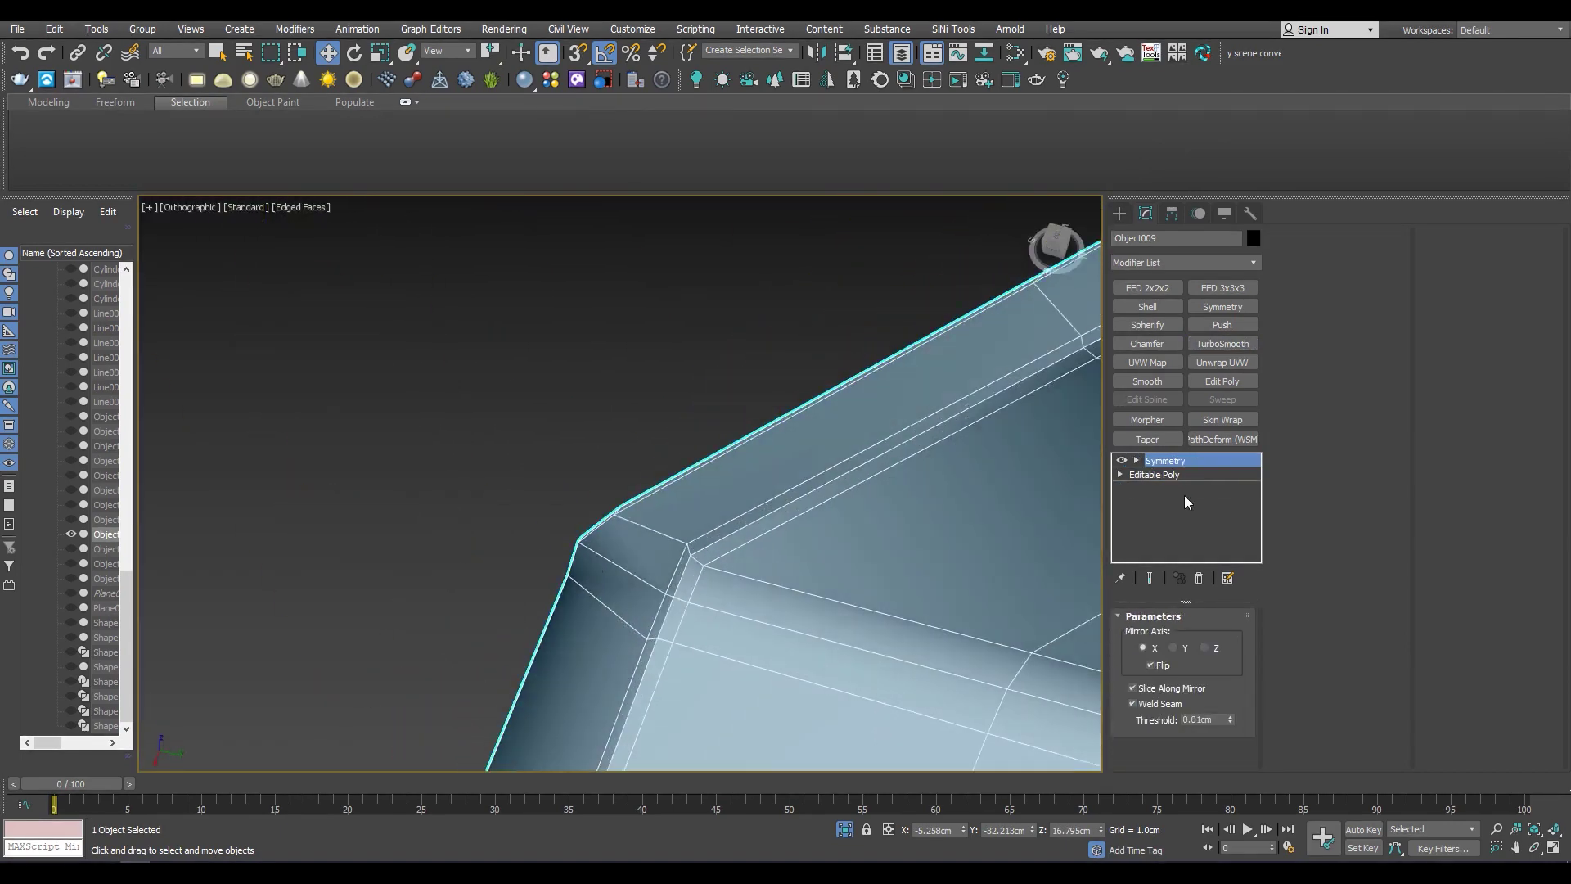
left_click(1170, 475)
key("1")
key("F3")
key("F3")
key("F3")
left_click(649, 481)
key("F3")
left_click(1166, 460)
left_click(1222, 343)
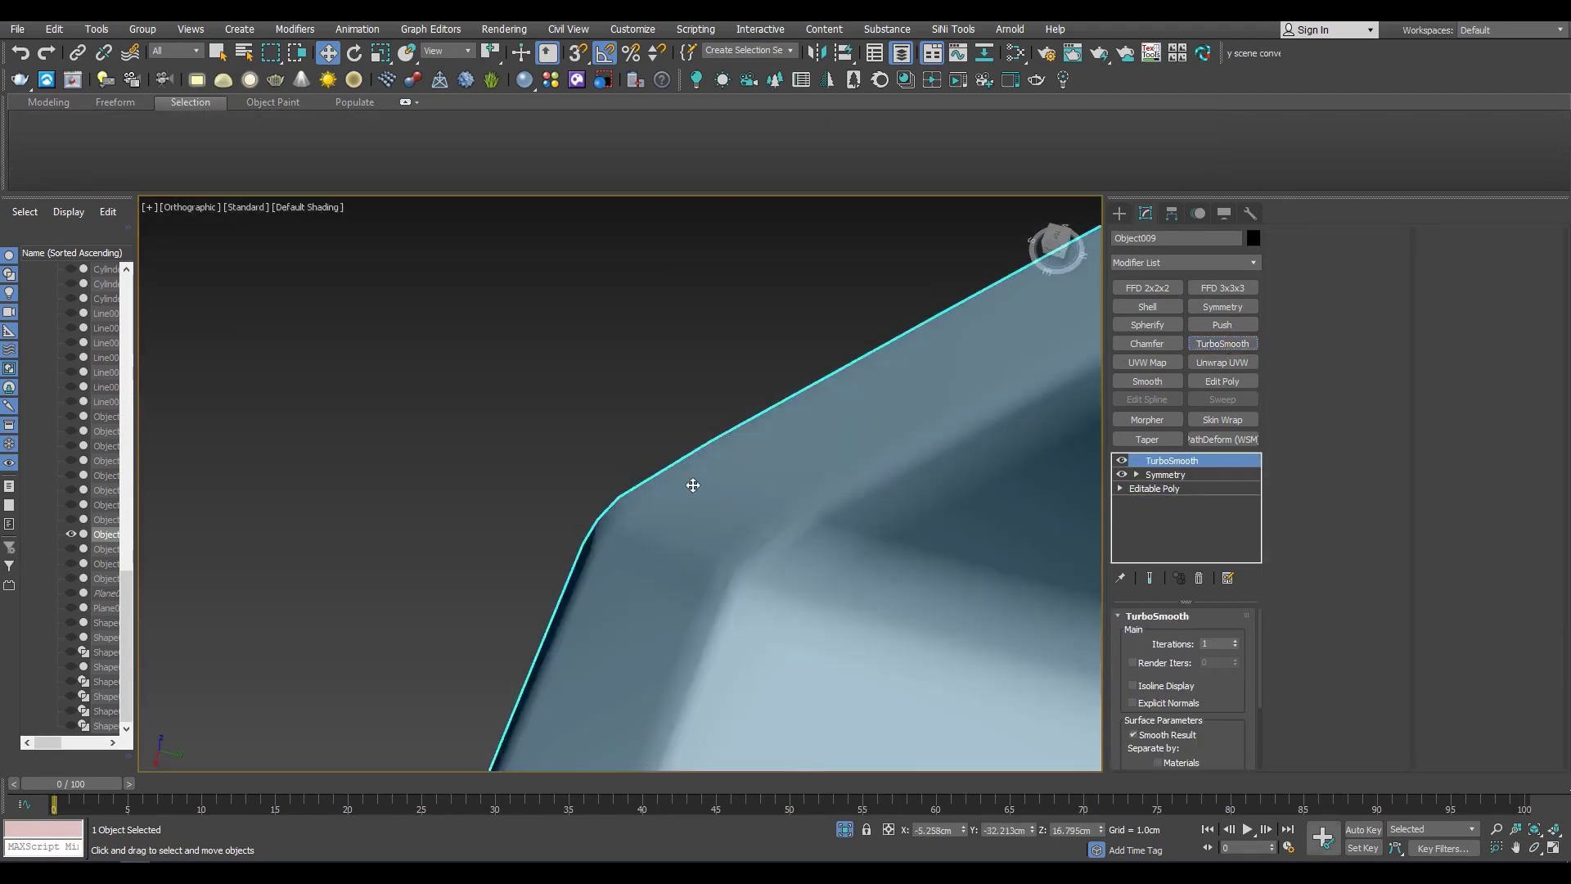
middle_click_drag(691, 480, 874, 449, "alt")
scroll(762, 507, "up", 3)
key("ctrl+z")
middle_click_drag(762, 508, 740, 547, "alt")
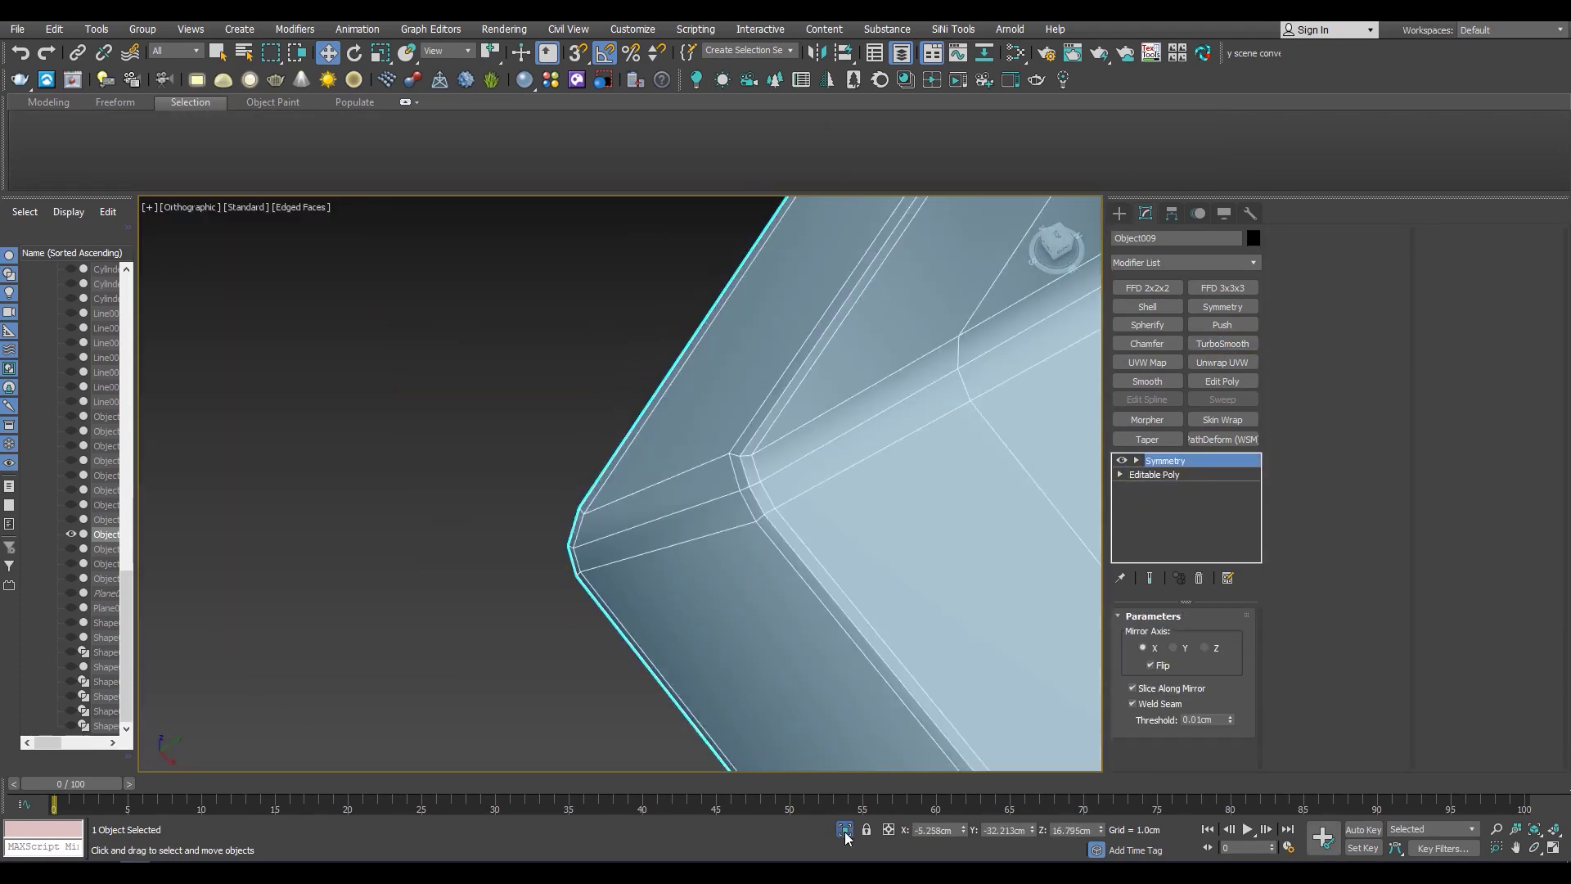
Restore the whole cart and isolate the row of eight slats
left_click(846, 831)
left_click(105, 548)
scroll(620, 483, "down", 3)
key("alt+q")
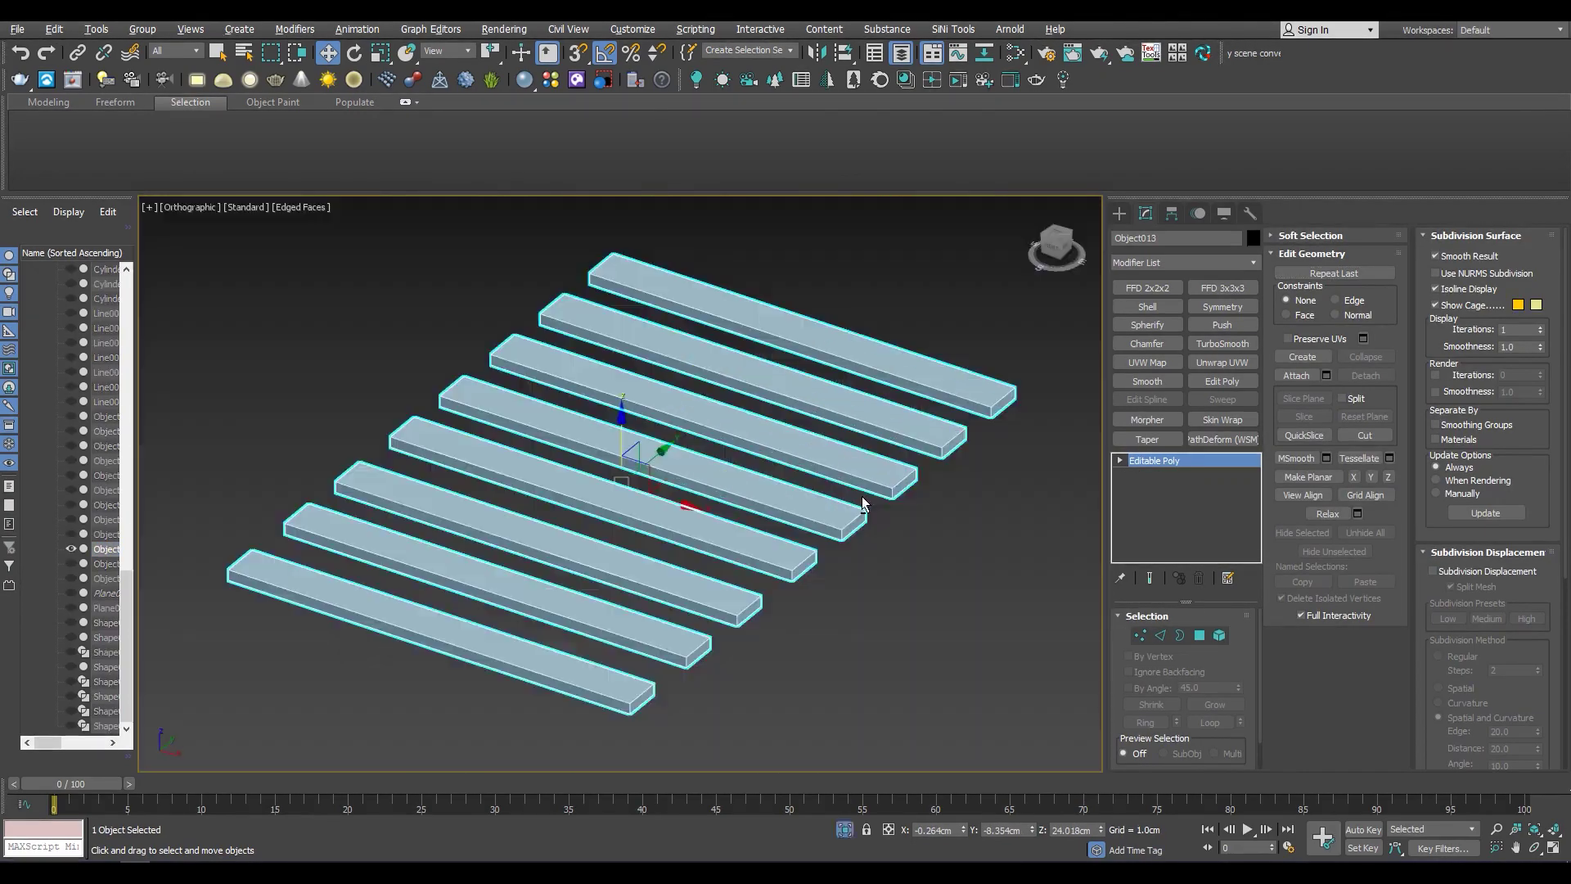
Select every edge of the eight slats and chamfer them by 0.1cm
key("2")
key("ctrl+a")
key("F3")
left_click(1327, 329)
scroll(636, 508, "up", 5)
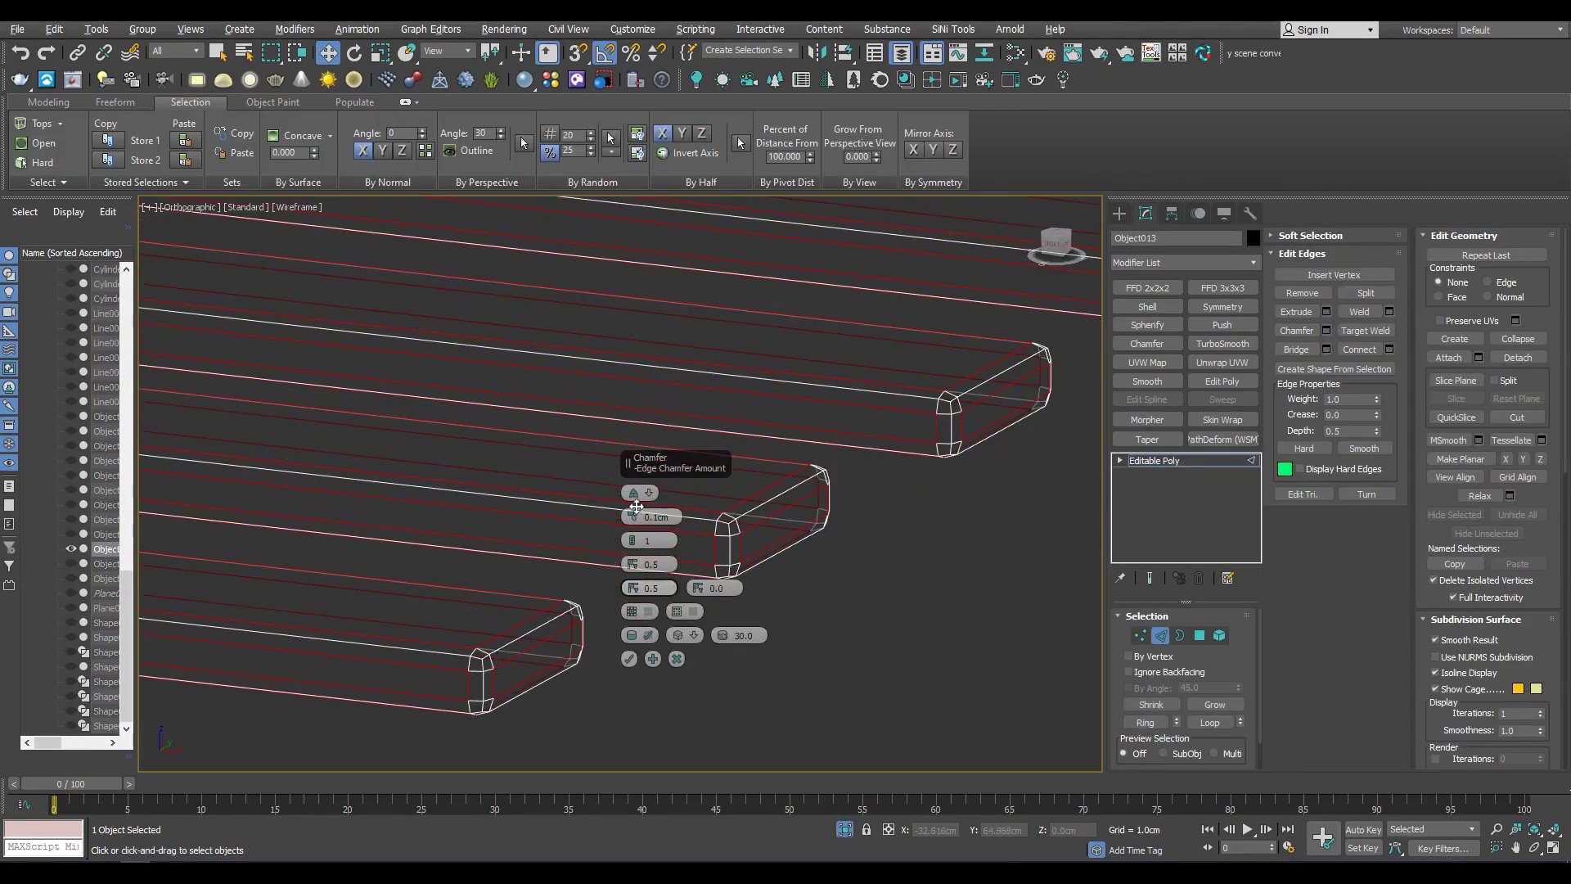
scroll(809, 493, "down", 5)
scroll(850, 425, "up", 6)
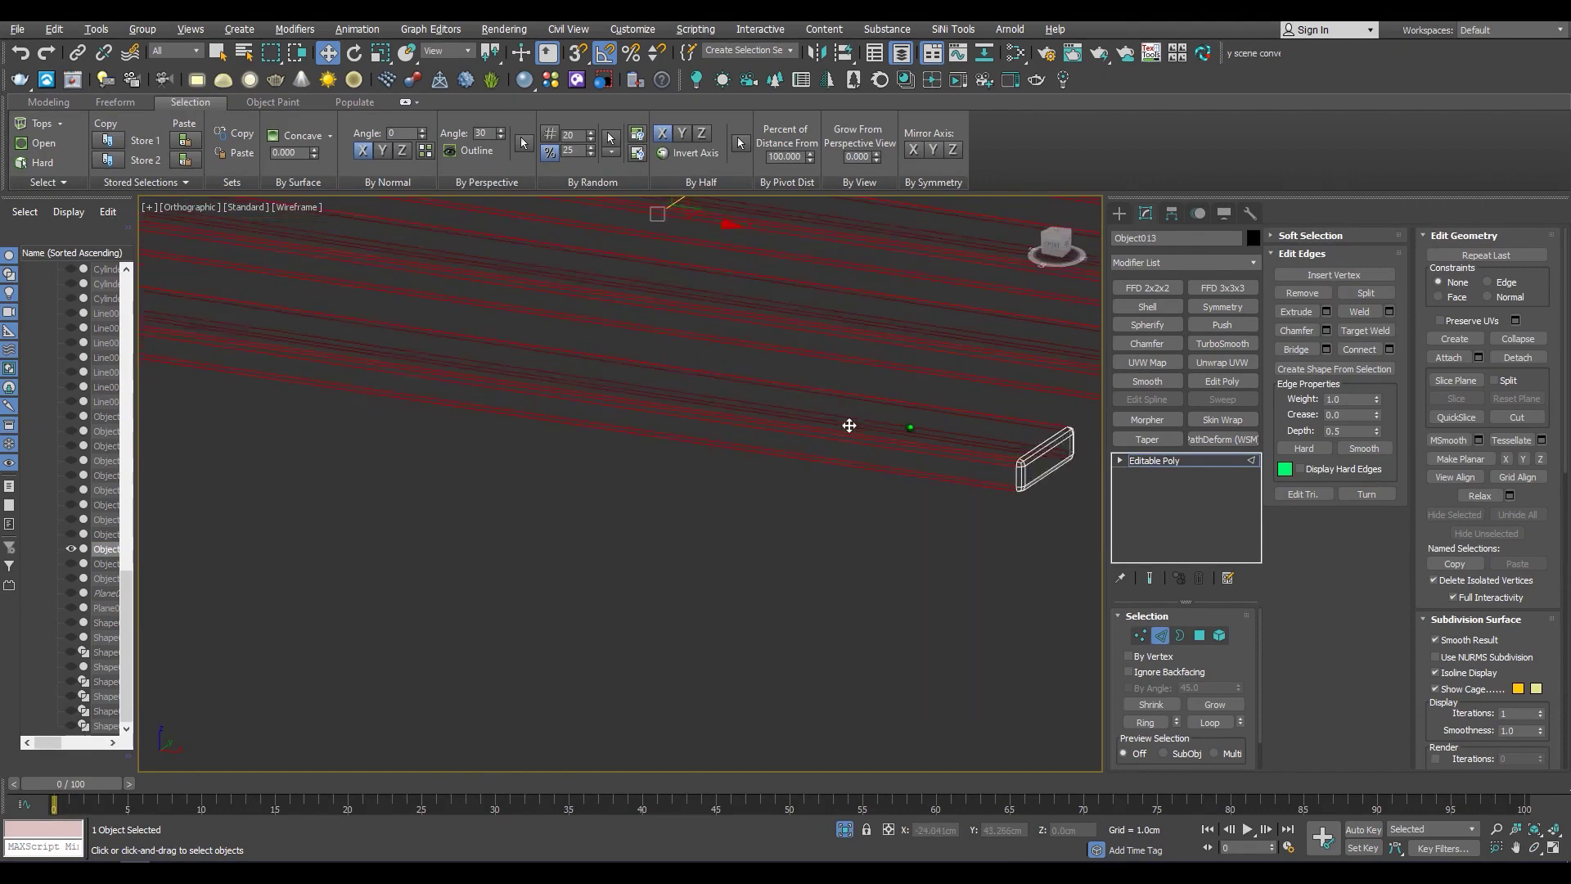
Add 5-segment connecting edge loops along the slats, then bring the whole cart back
left_click(1389, 350)
key("F3")
type("5")
scroll(634, 557, "down", 5)
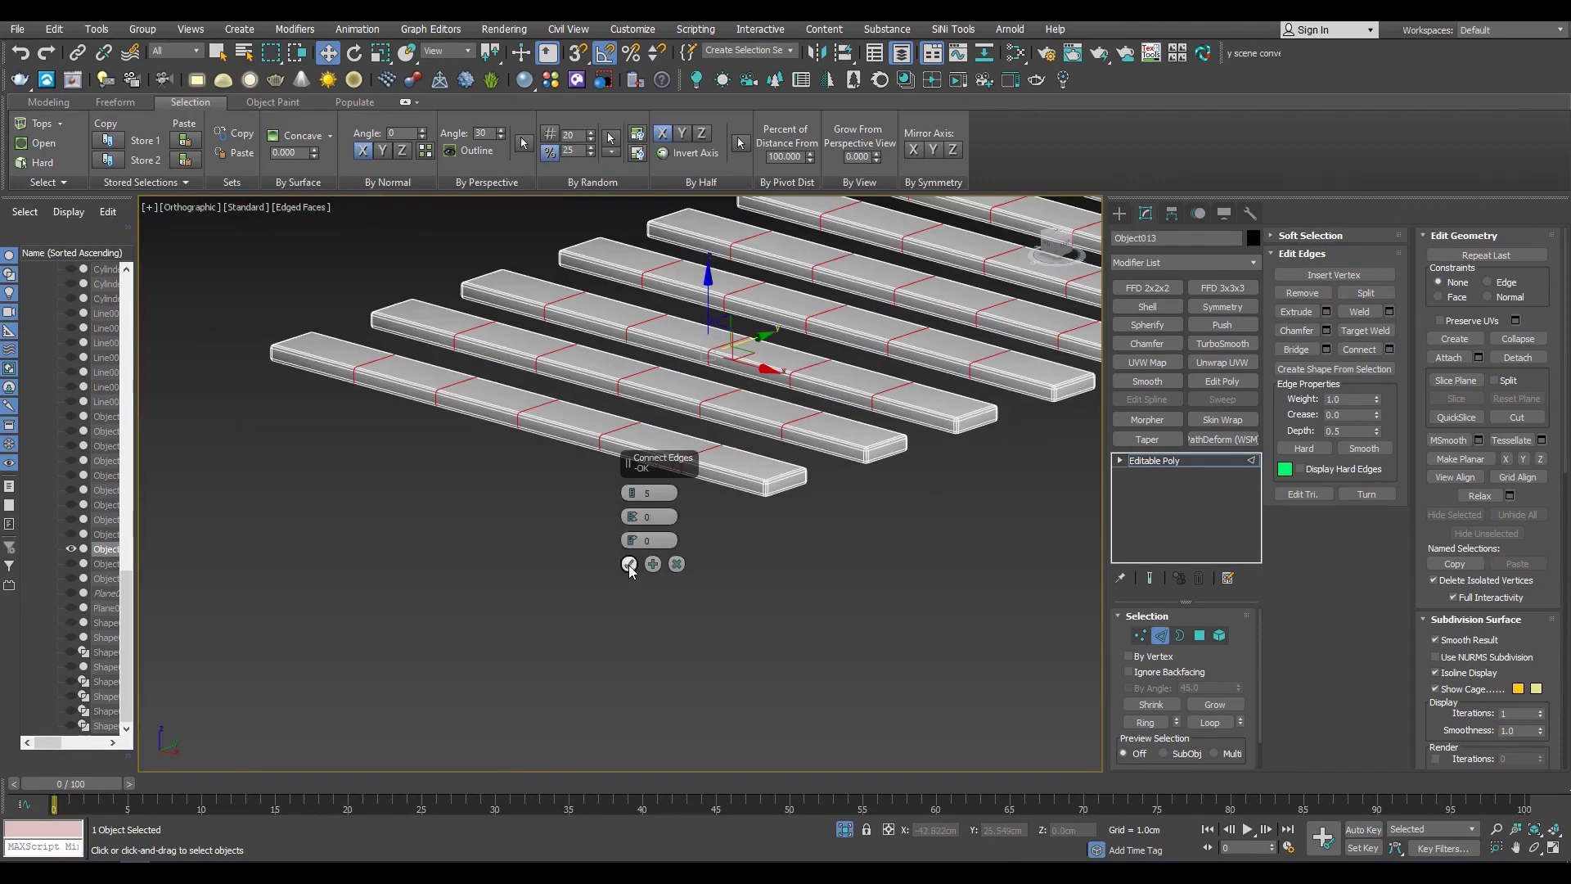
middle_click_drag(1025, 399, 725, 499)
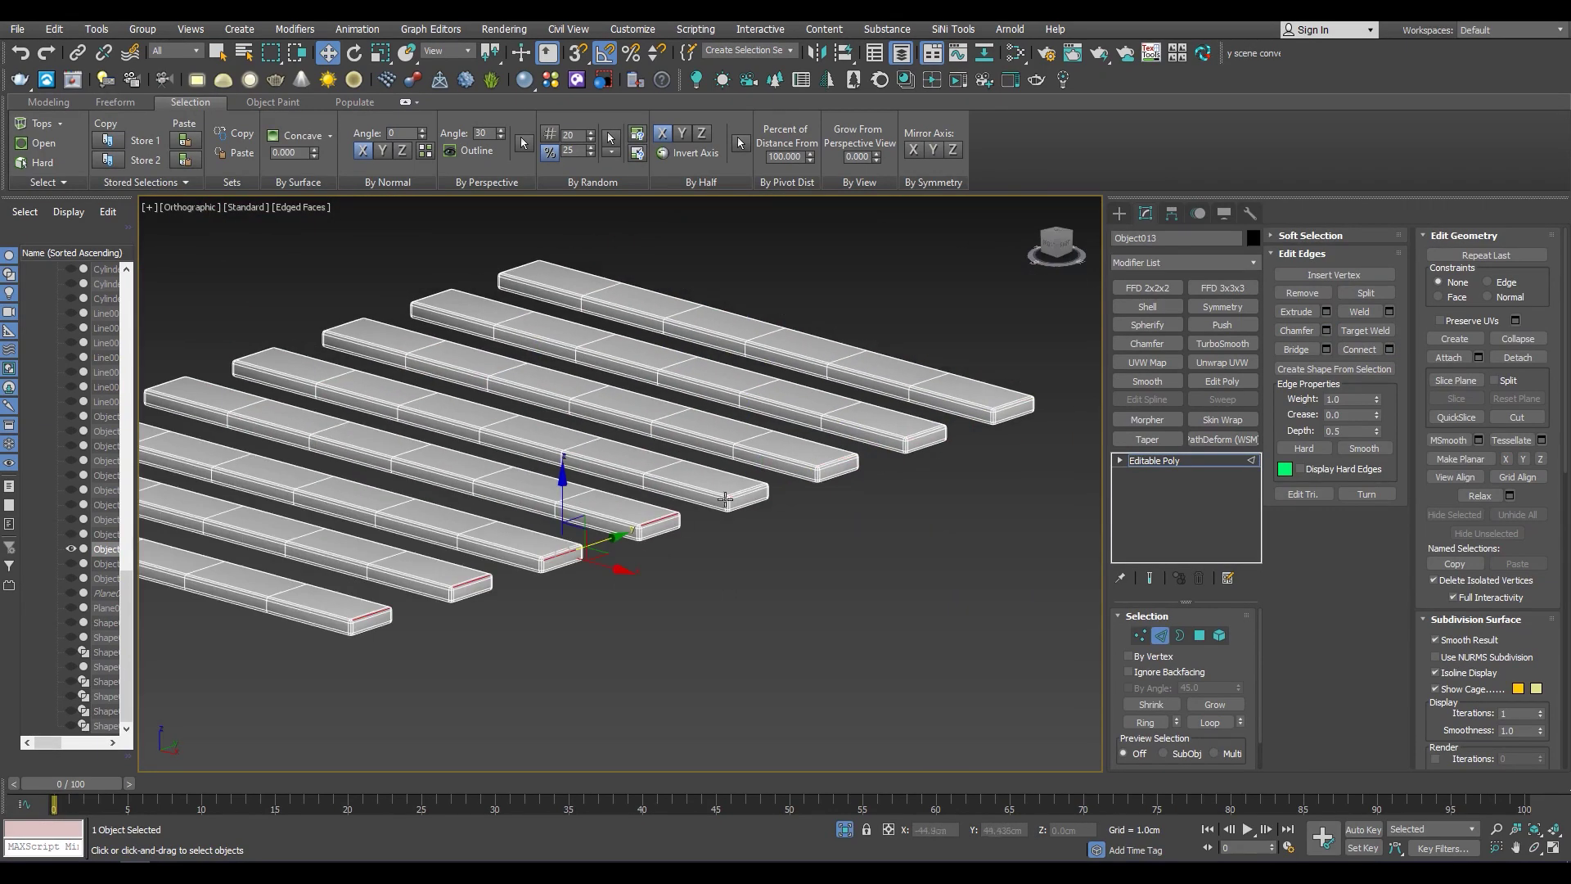
left_click(1389, 350)
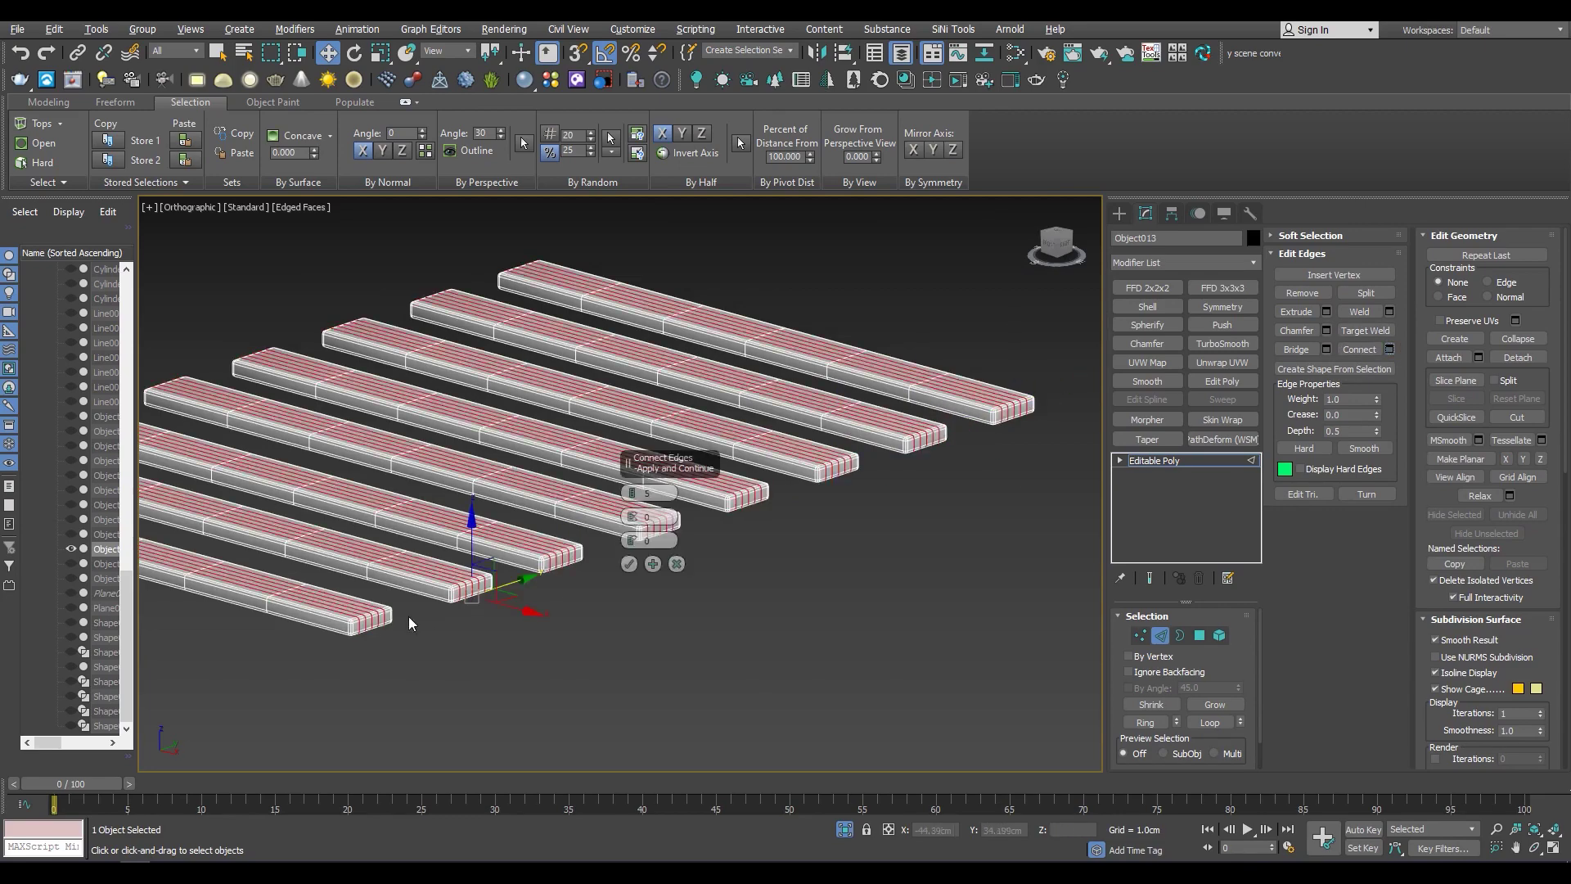
scroll(622, 491, "up", 5)
left_click(630, 565)
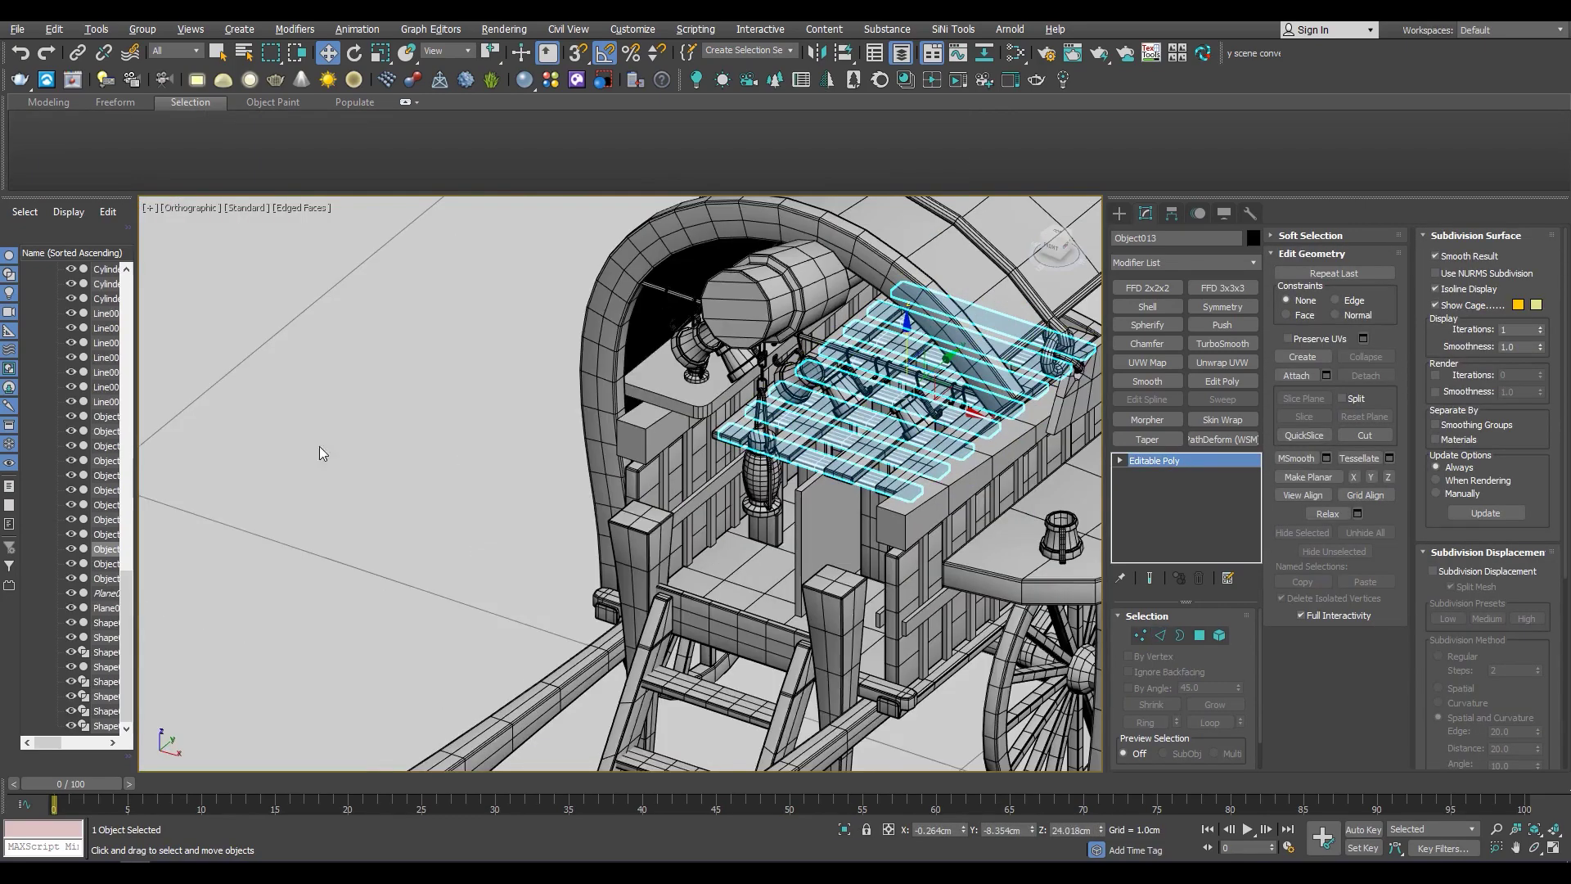
Isolate the flat panel Object014 and chamfer its selected edges
left_click(107, 565)
key("alt+q")
key("F3")
key("2")
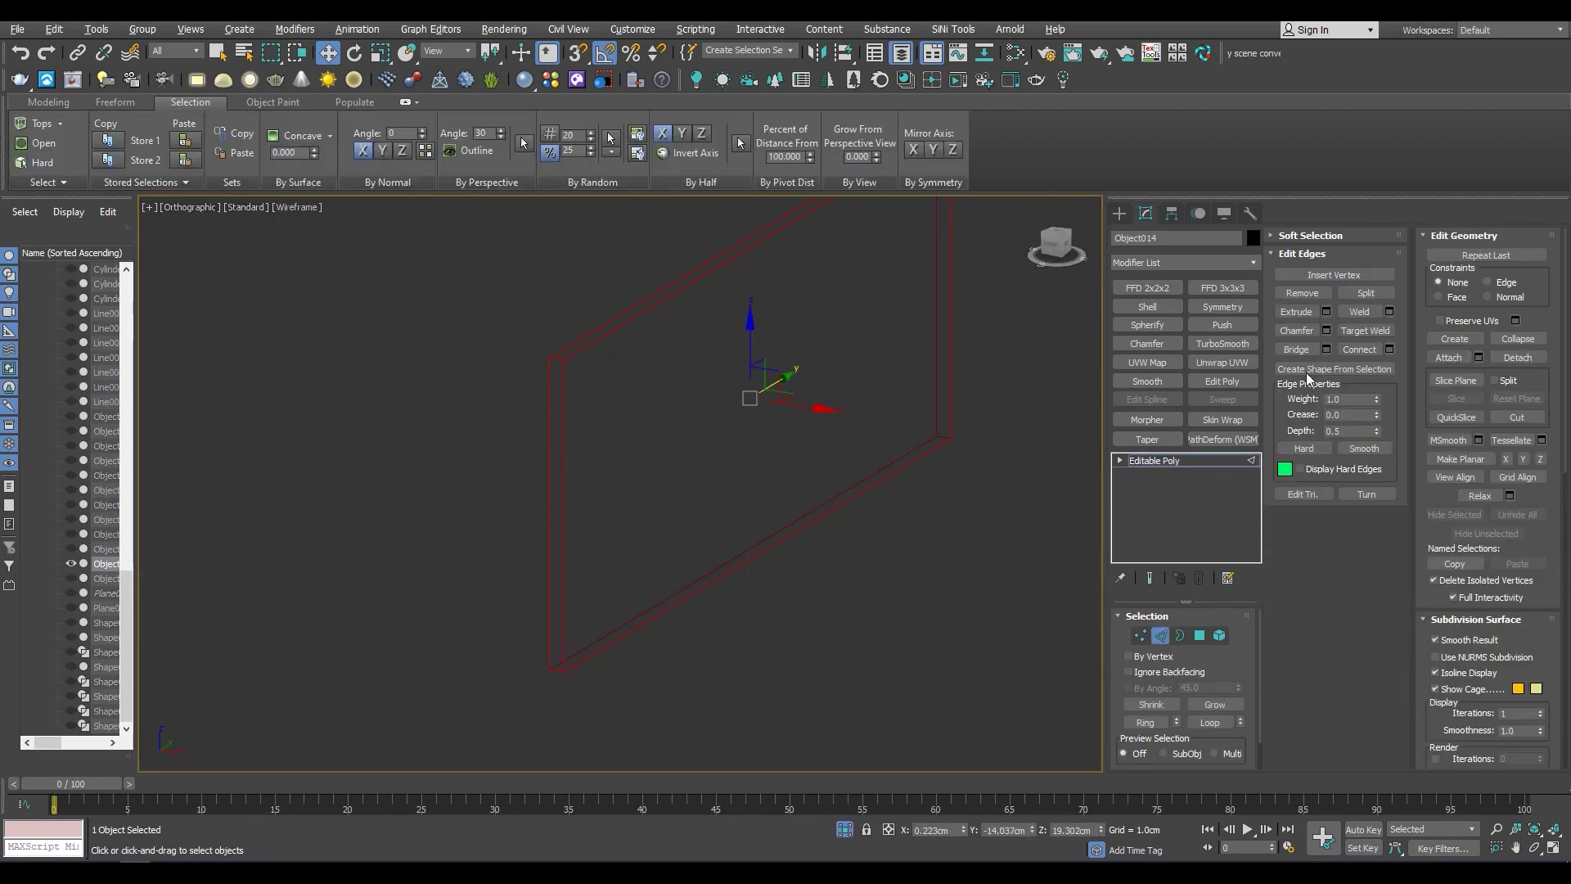
left_click(630, 659)
scroll(845, 469, "down", 2)
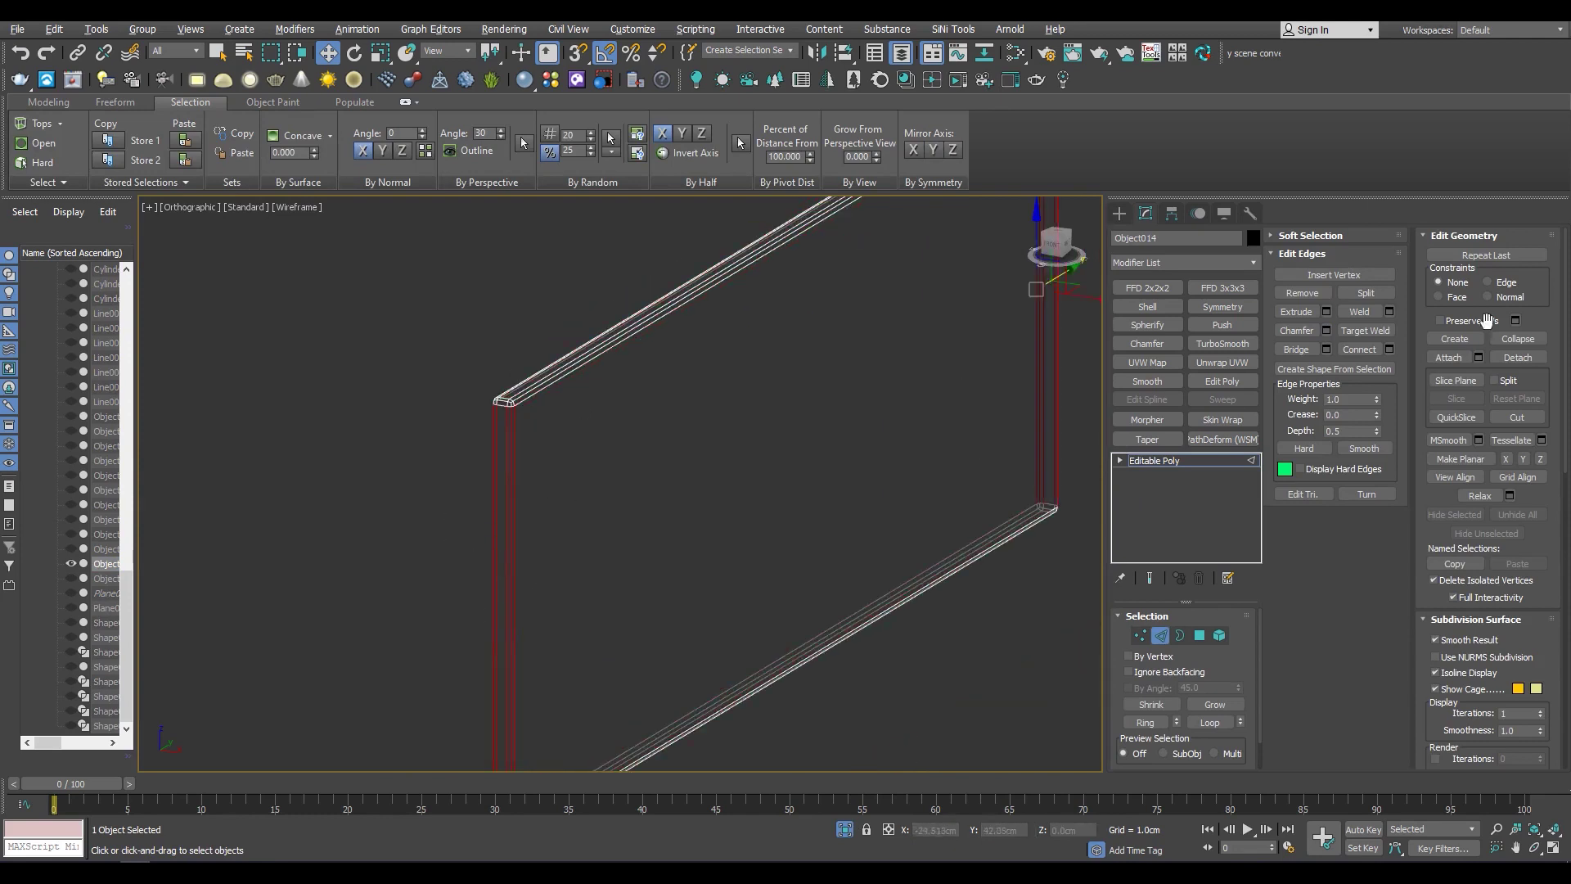
key("F3")
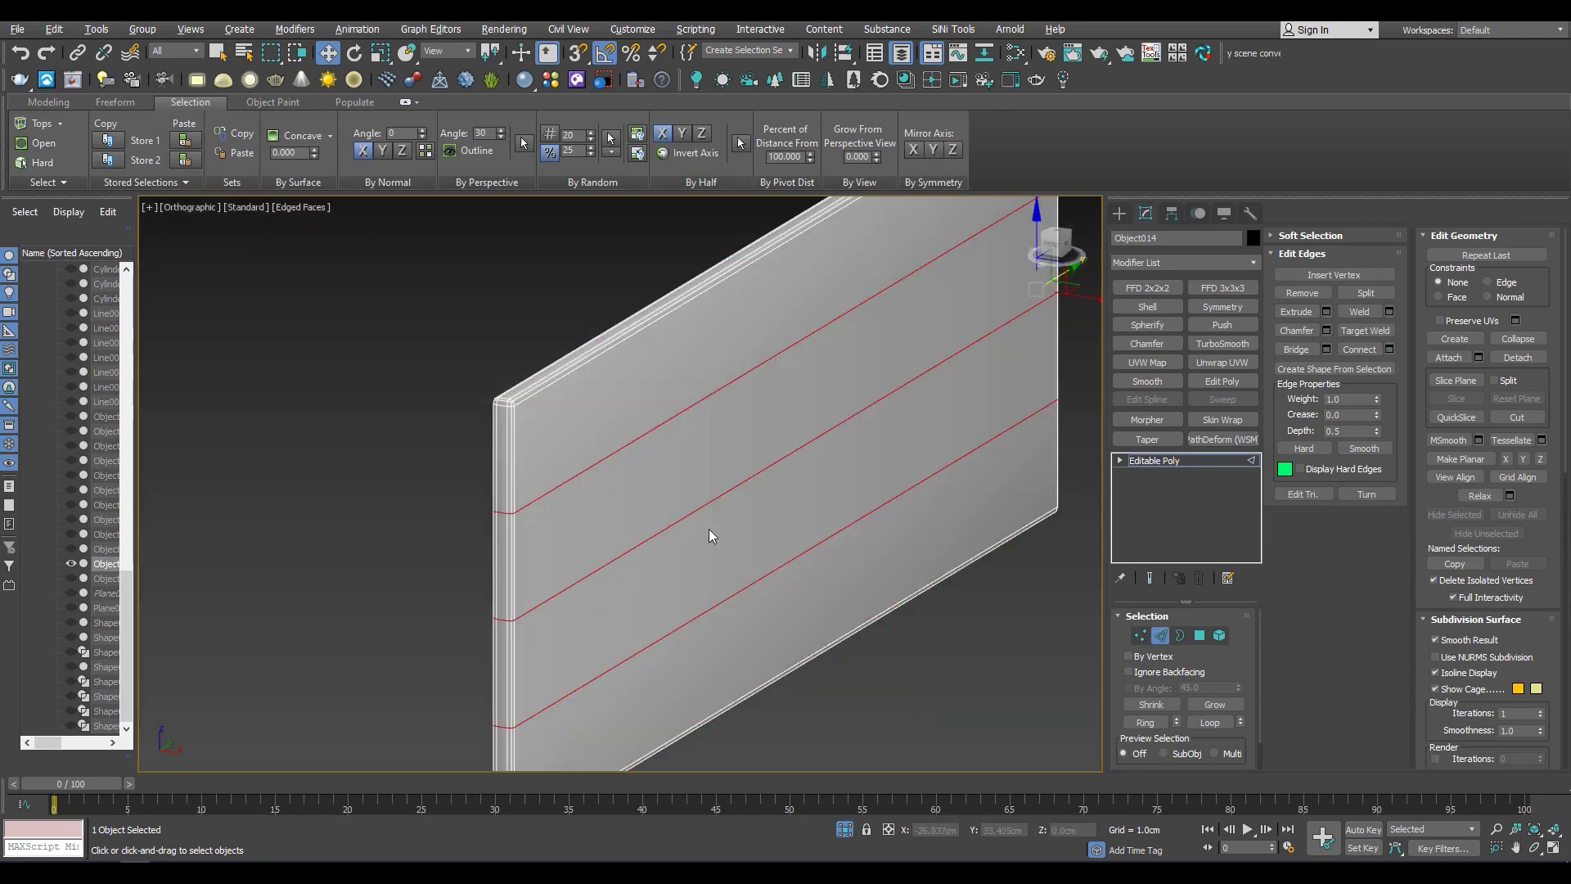
Add vertical connecting edges across the panel, then isolate the next plank Object015
left_click(1370, 350, "shift")
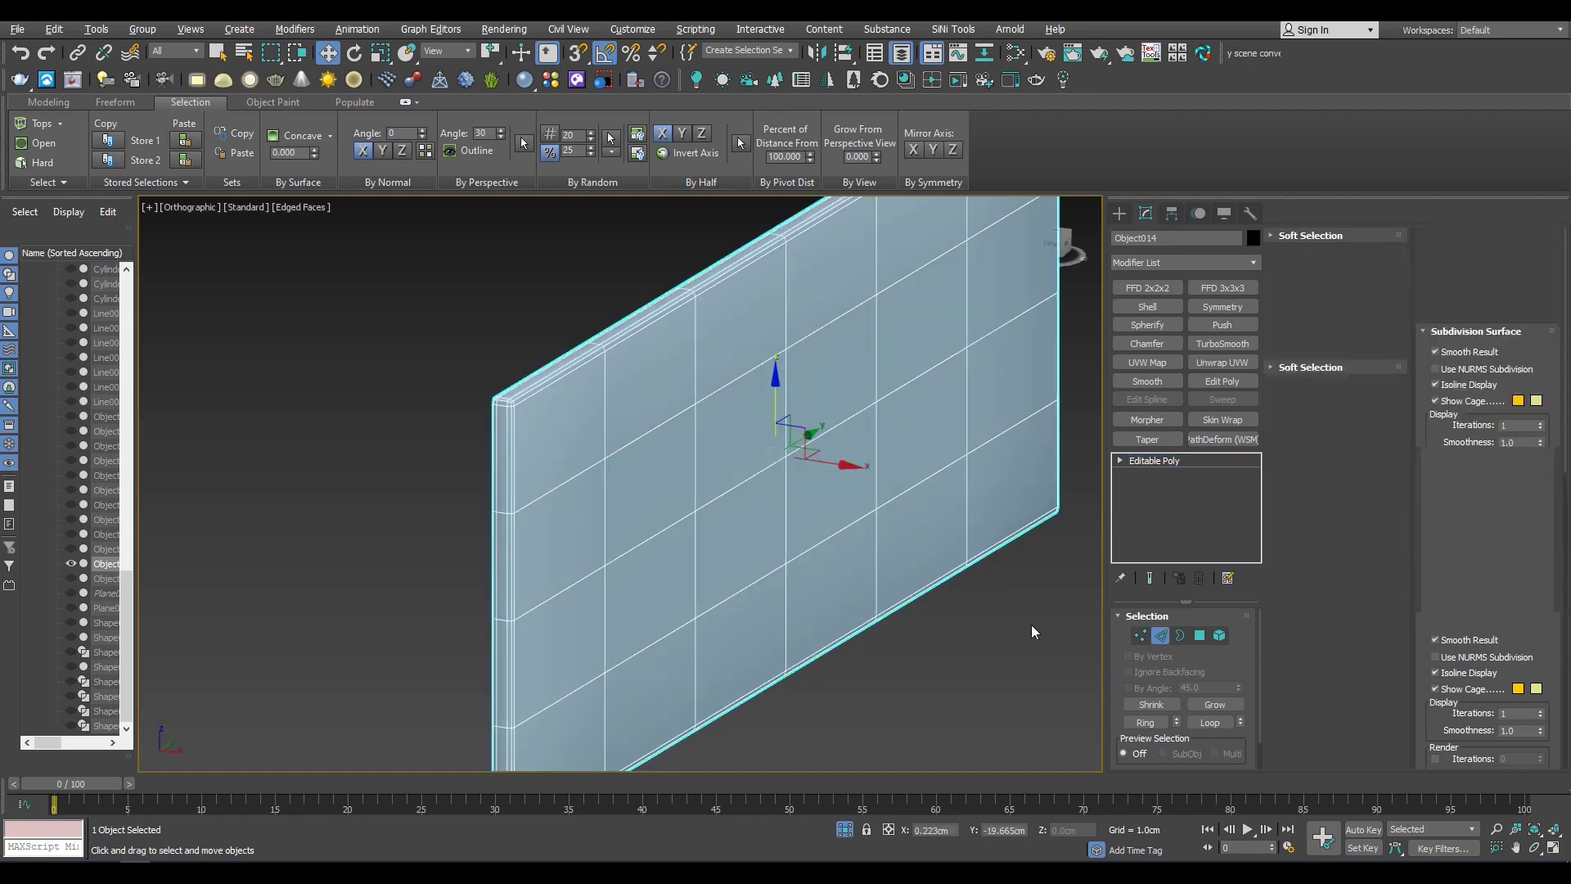
left_click(1170, 461)
left_click(844, 830)
left_click(102, 579)
key("alt+q")
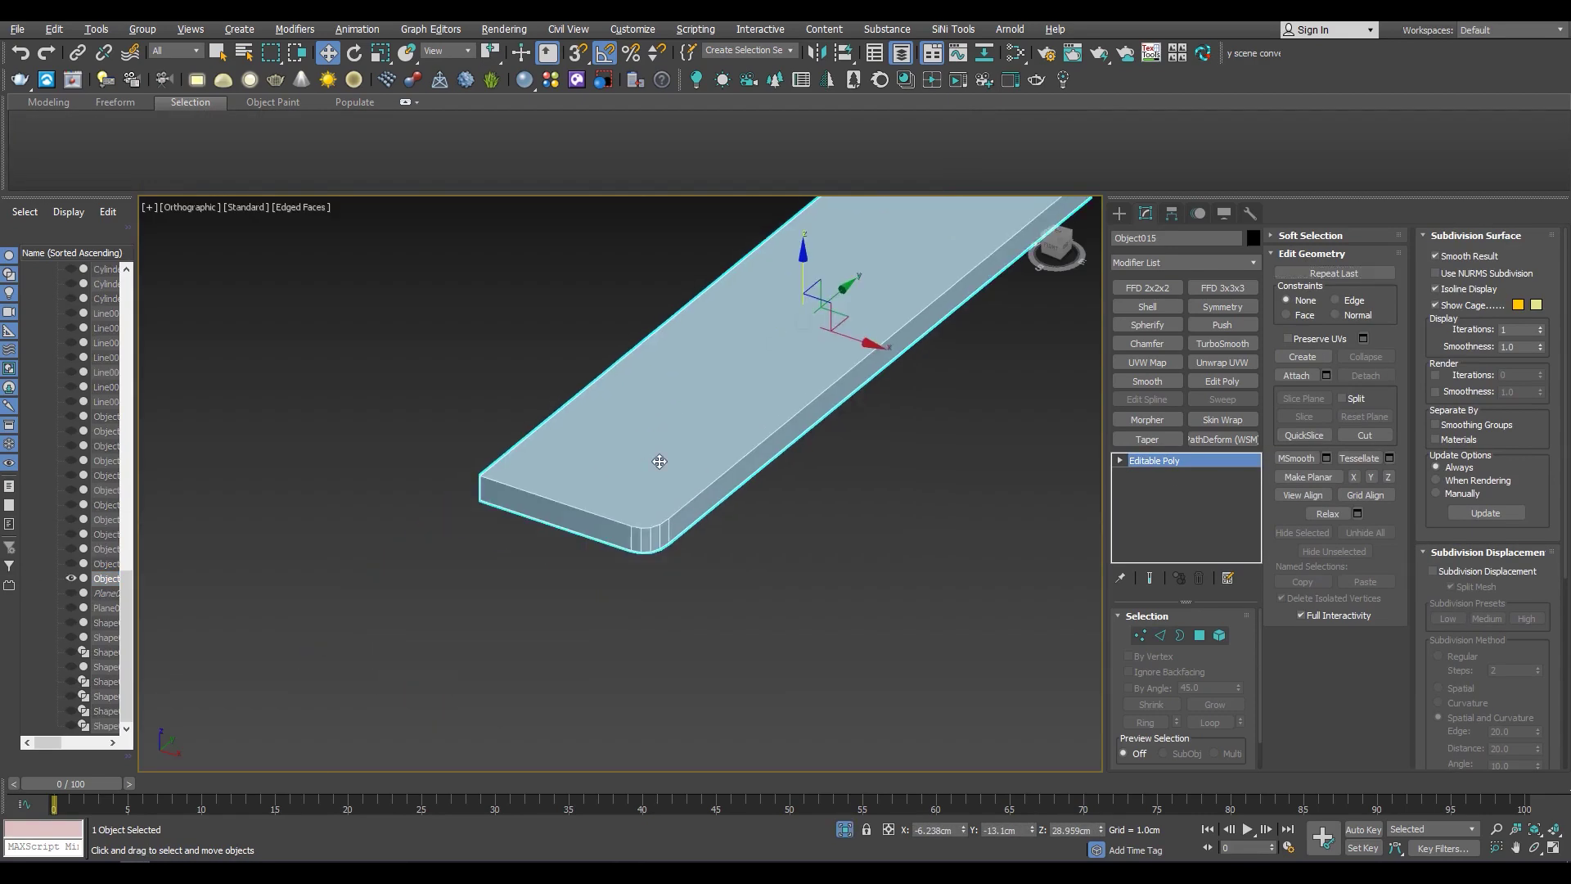
Add pinched connecting edges near the slab's top-right corner
key("F3")
key("1")
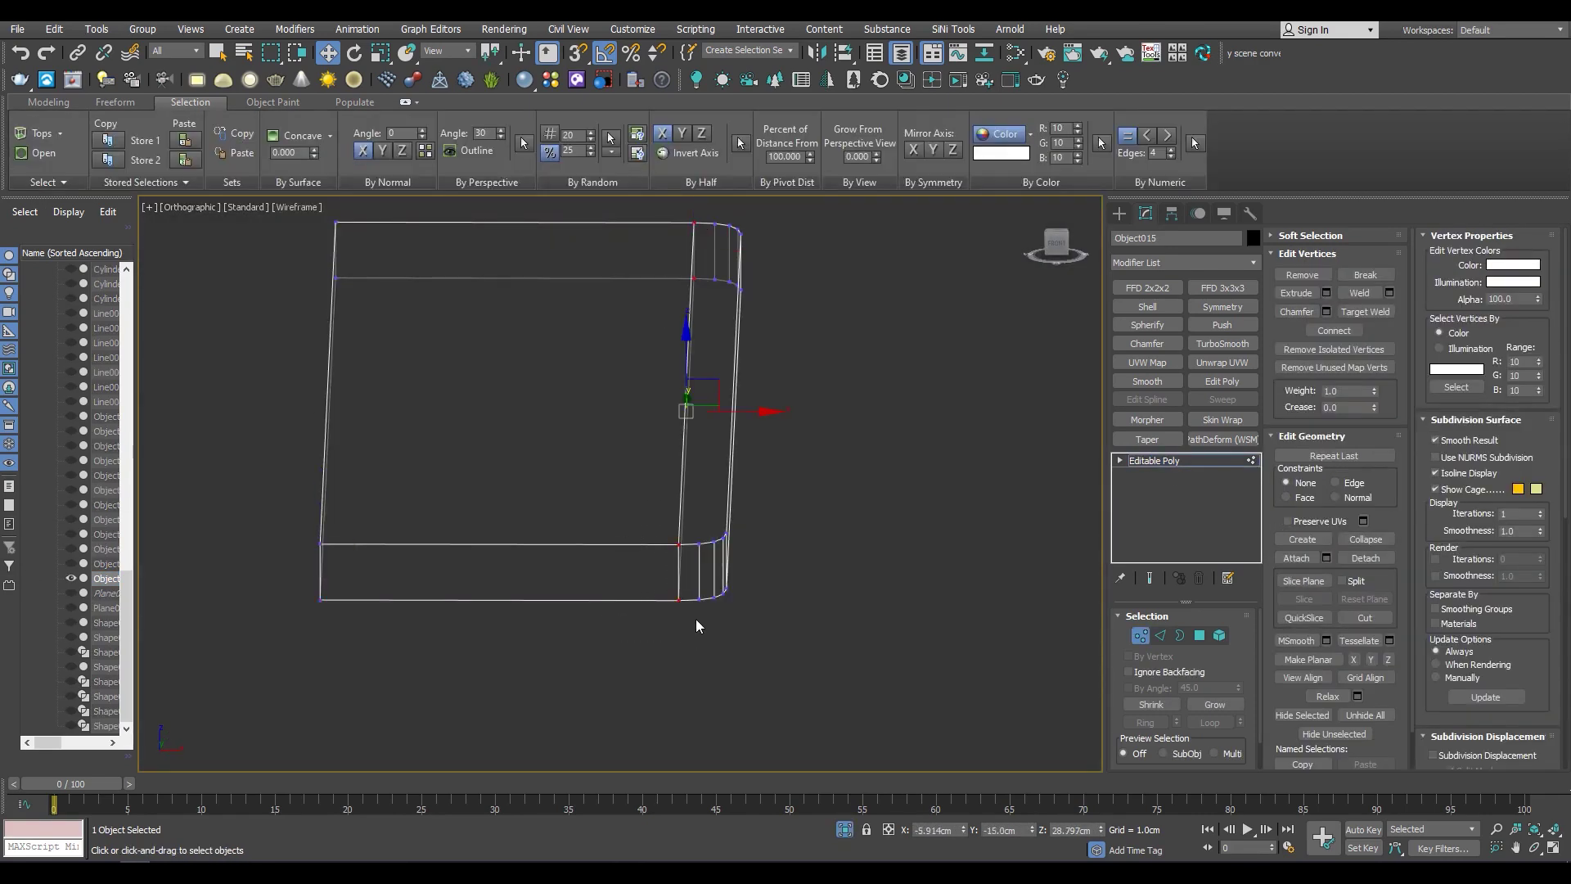
scroll(696, 254, "up", 2)
left_click_drag(694, 319, 733, 205)
mouse_move(731, 248)
middle_mouse_down("alt")
mouse_move(635, 436)
mouse_move(678, 597)
middle_mouse_up("alt")
key("2")
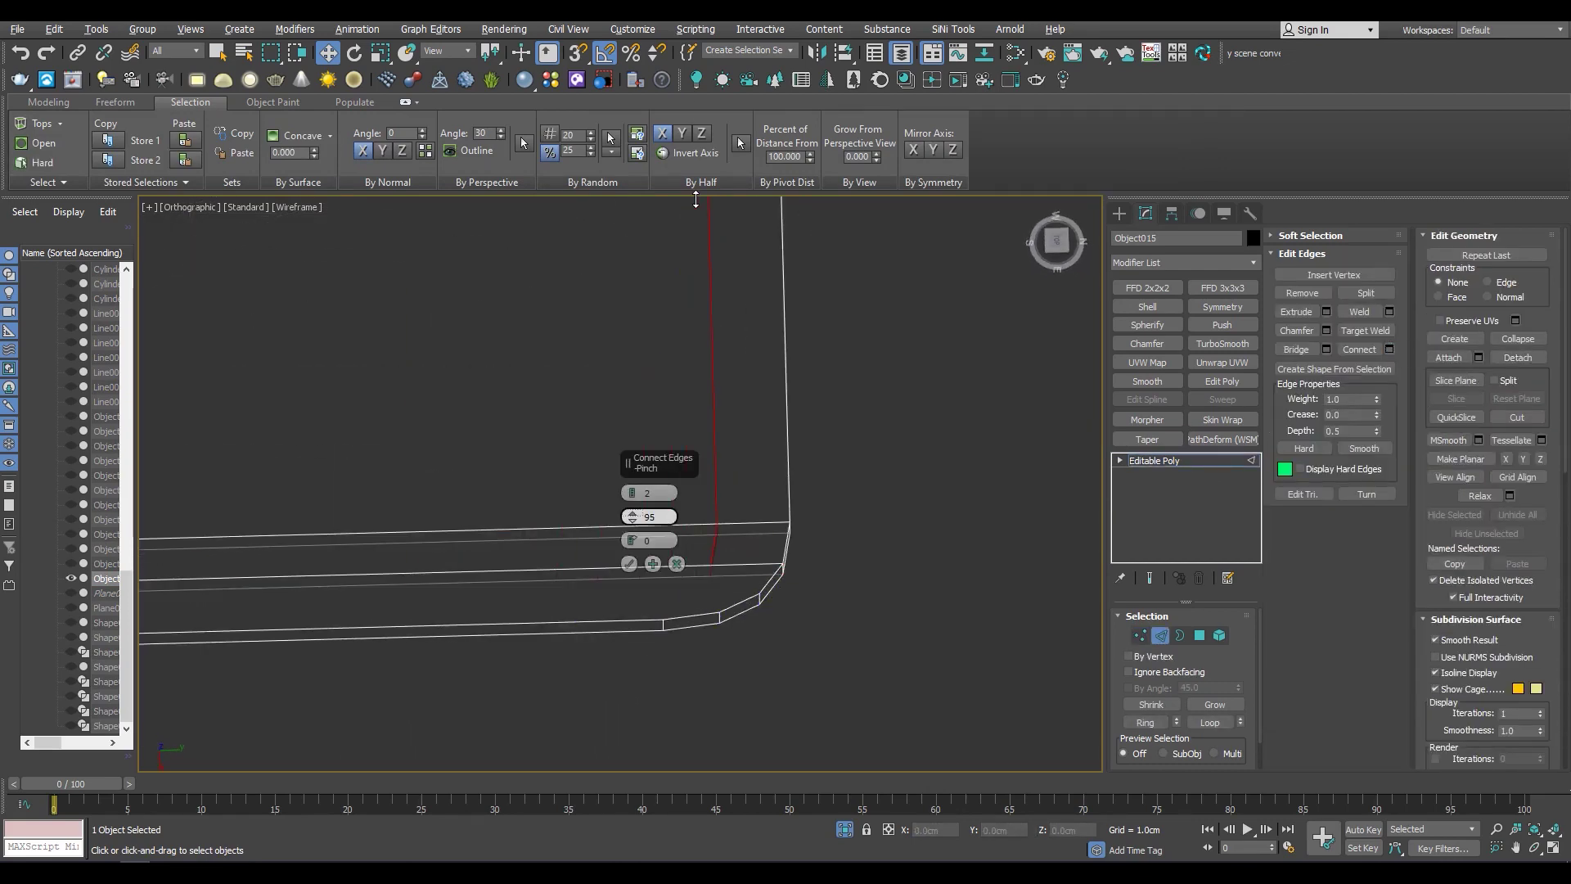
left_click(629, 564)
Add more pinched support edges near the slab's other corners
key("1")
mouse_move(744, 509)
middle_mouse_down("alt")
mouse_move(1053, 460)
mouse_move(649, 344)
middle_mouse_up("alt")
left_click_drag(650, 344, 509, 542)
mouse_move(511, 547)
middle_mouse_down("alt")
mouse_move(474, 544)
mouse_move(482, 491)
middle_mouse_up("alt")
key("2")
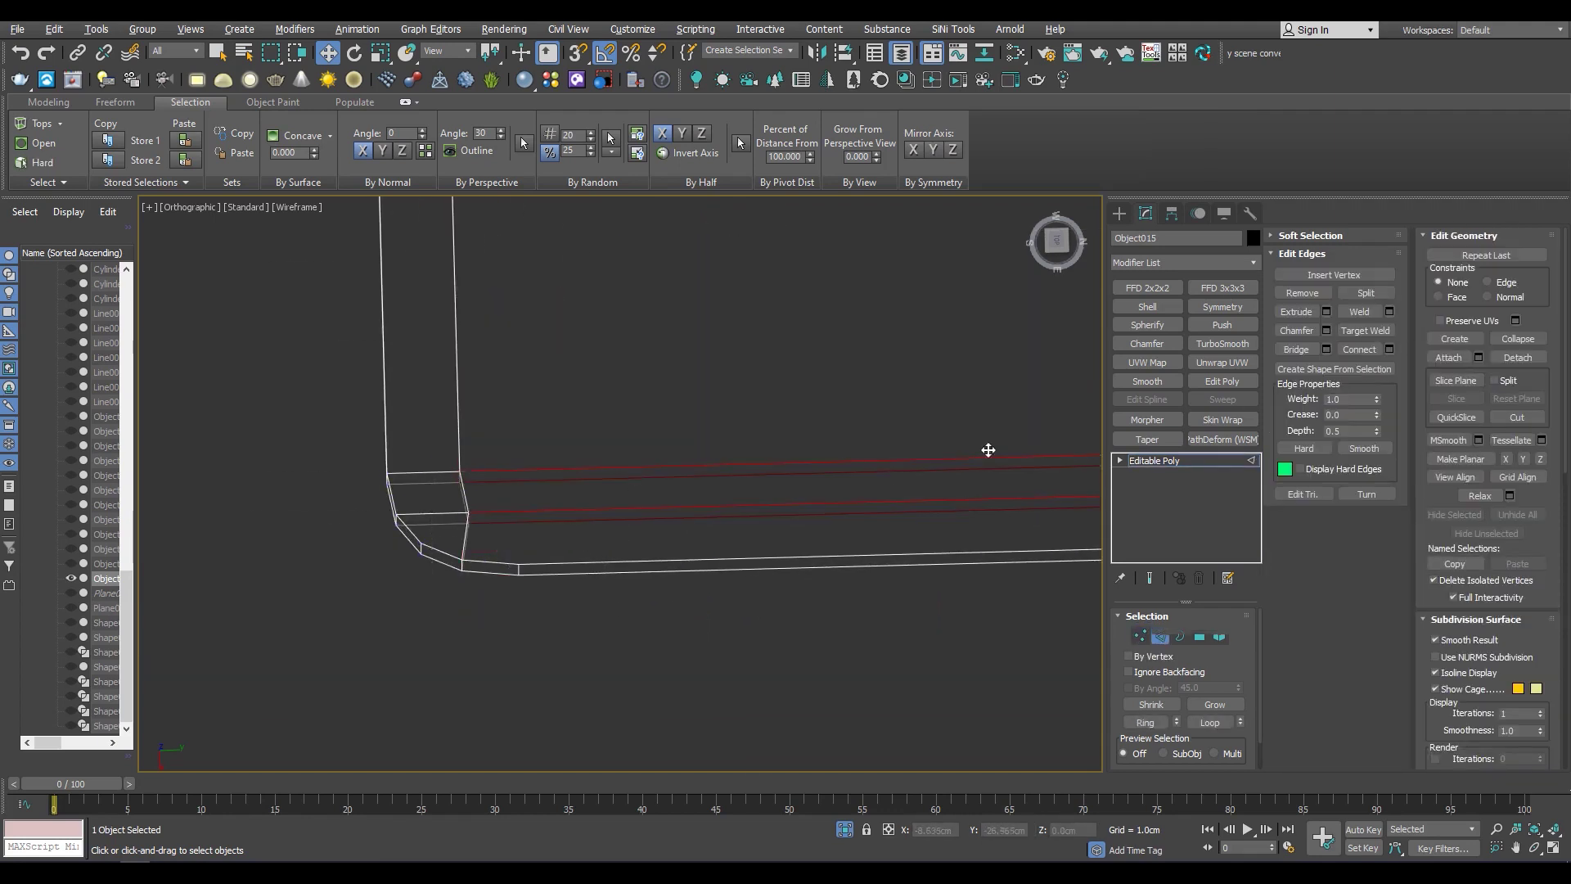
left_click(630, 564)
key("1")
mouse_move(520, 590)
middle_mouse_down("alt")
mouse_move(435, 542)
mouse_move(523, 565)
mouse_move(595, 544)
mouse_move(579, 436)
middle_mouse_up("alt")
key("2")
key("F3")
key("ctrl+shift+e")
left_click(643, 547)
Convert the slab's side face loop to border edges and chamfer them ~0.068cm, 1 segment
key("4")
left_click(667, 561, "shift")
left_click(1160, 635, "ctrl+shift")
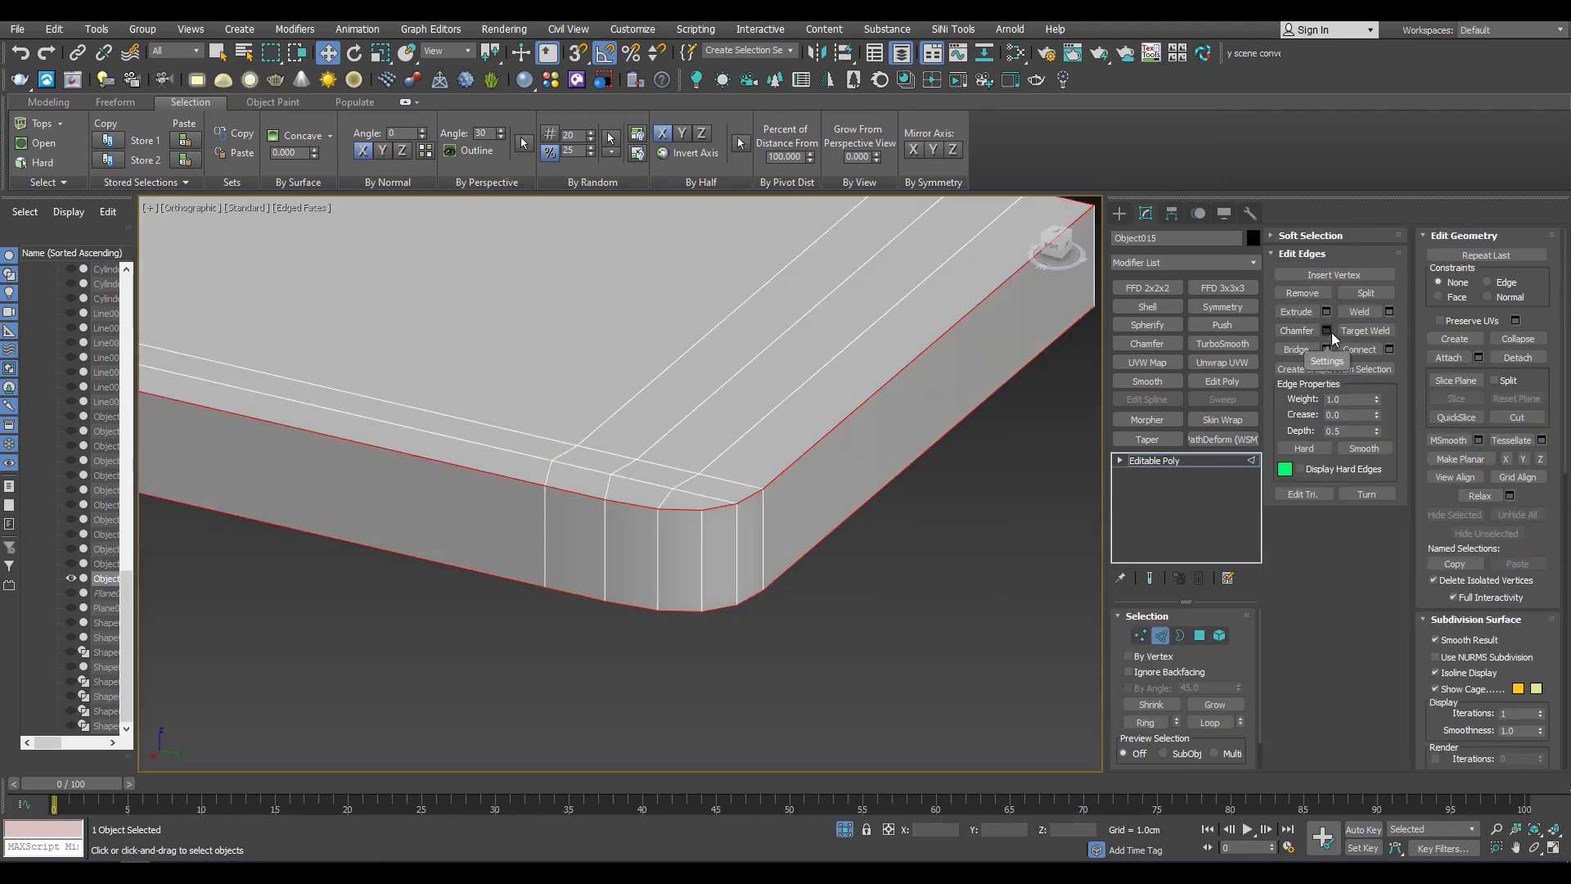
left_click(1326, 330)
mouse_move(629, 528)
left_mouse_down()
mouse_move(643, 635)
mouse_move(644, 577)
left_mouse_up()
scroll(643, 577, "down", 3)
scroll(643, 578, "up", 2)
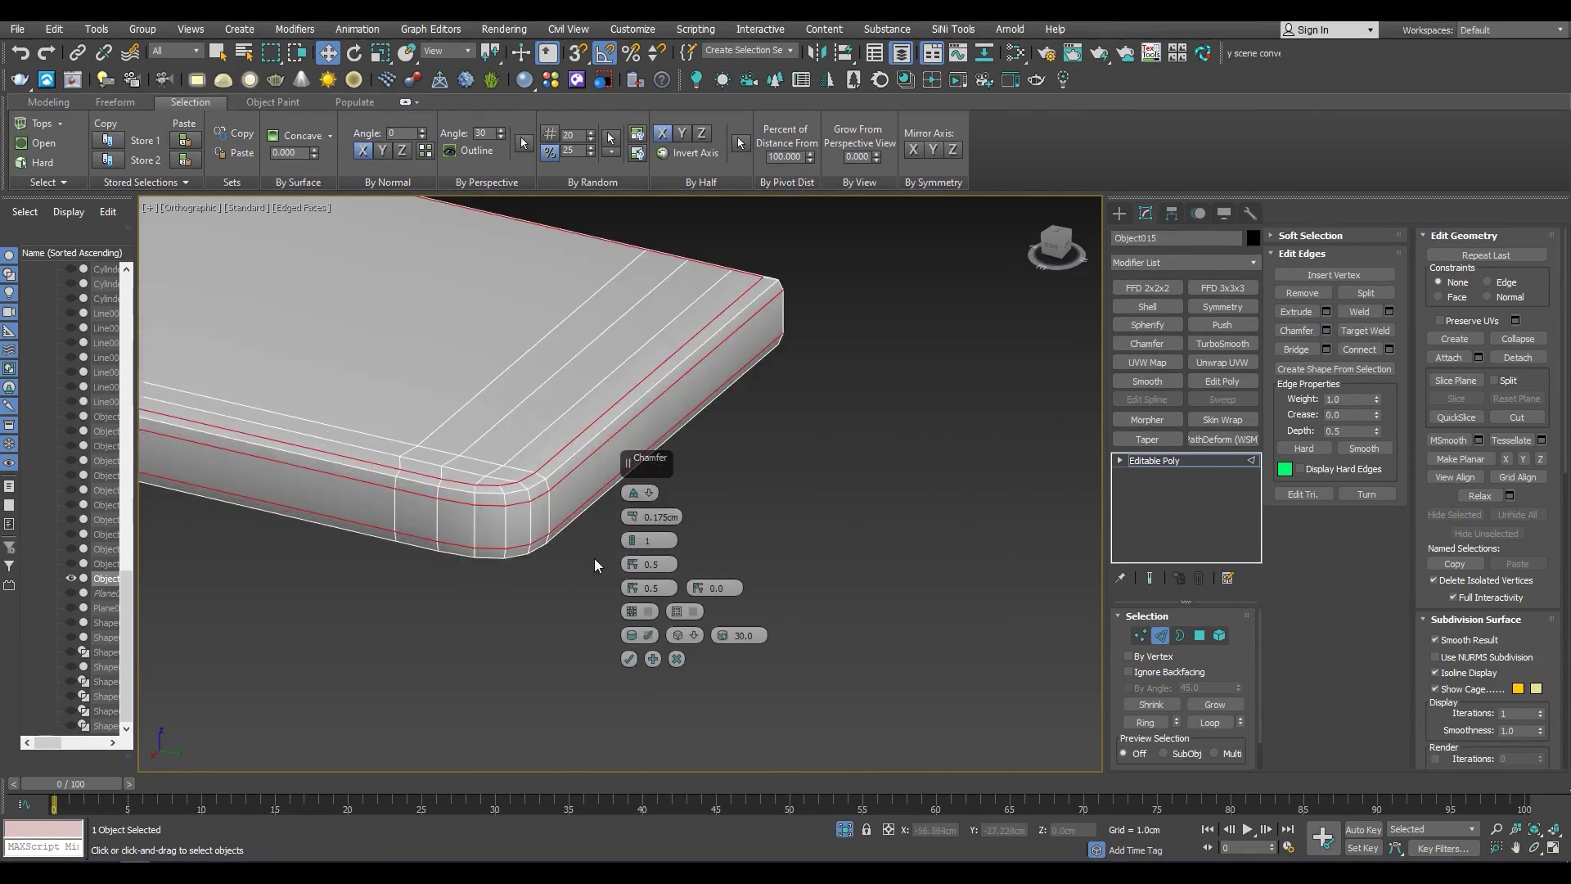
mouse_move(654, 616)
middle_mouse_down("alt")
mouse_move(376, 411)
mouse_move(404, 351)
mouse_move(655, 403)
mouse_move(574, 449)
middle_mouse_up("alt")
scroll(574, 449, "up", 5)
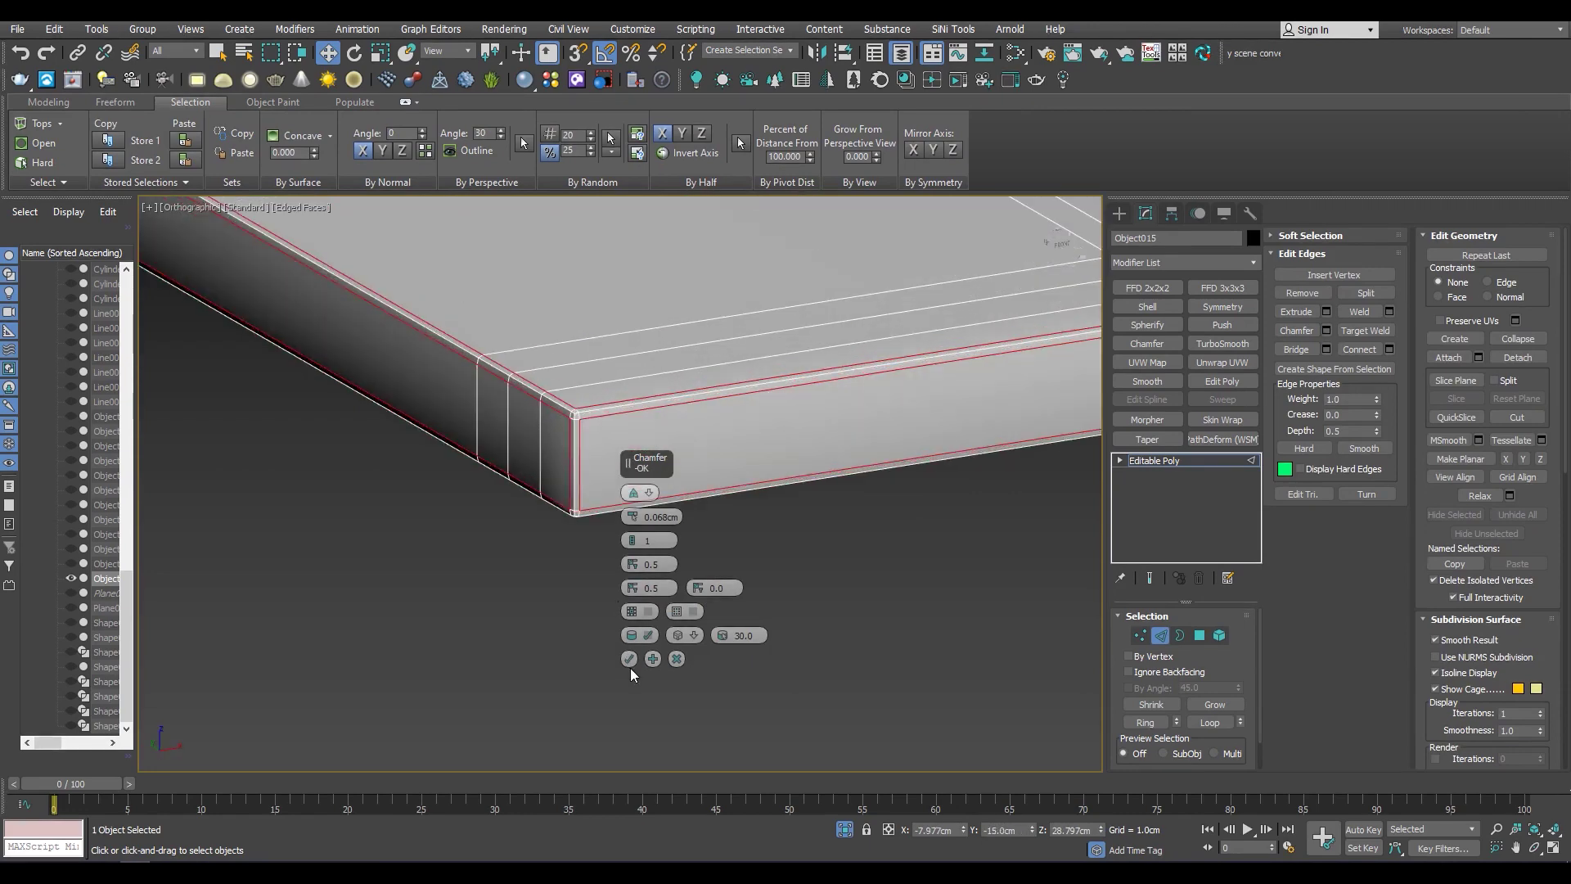
left_click(629, 663)
middle_click_drag(630, 662, 605, 460, "alt")
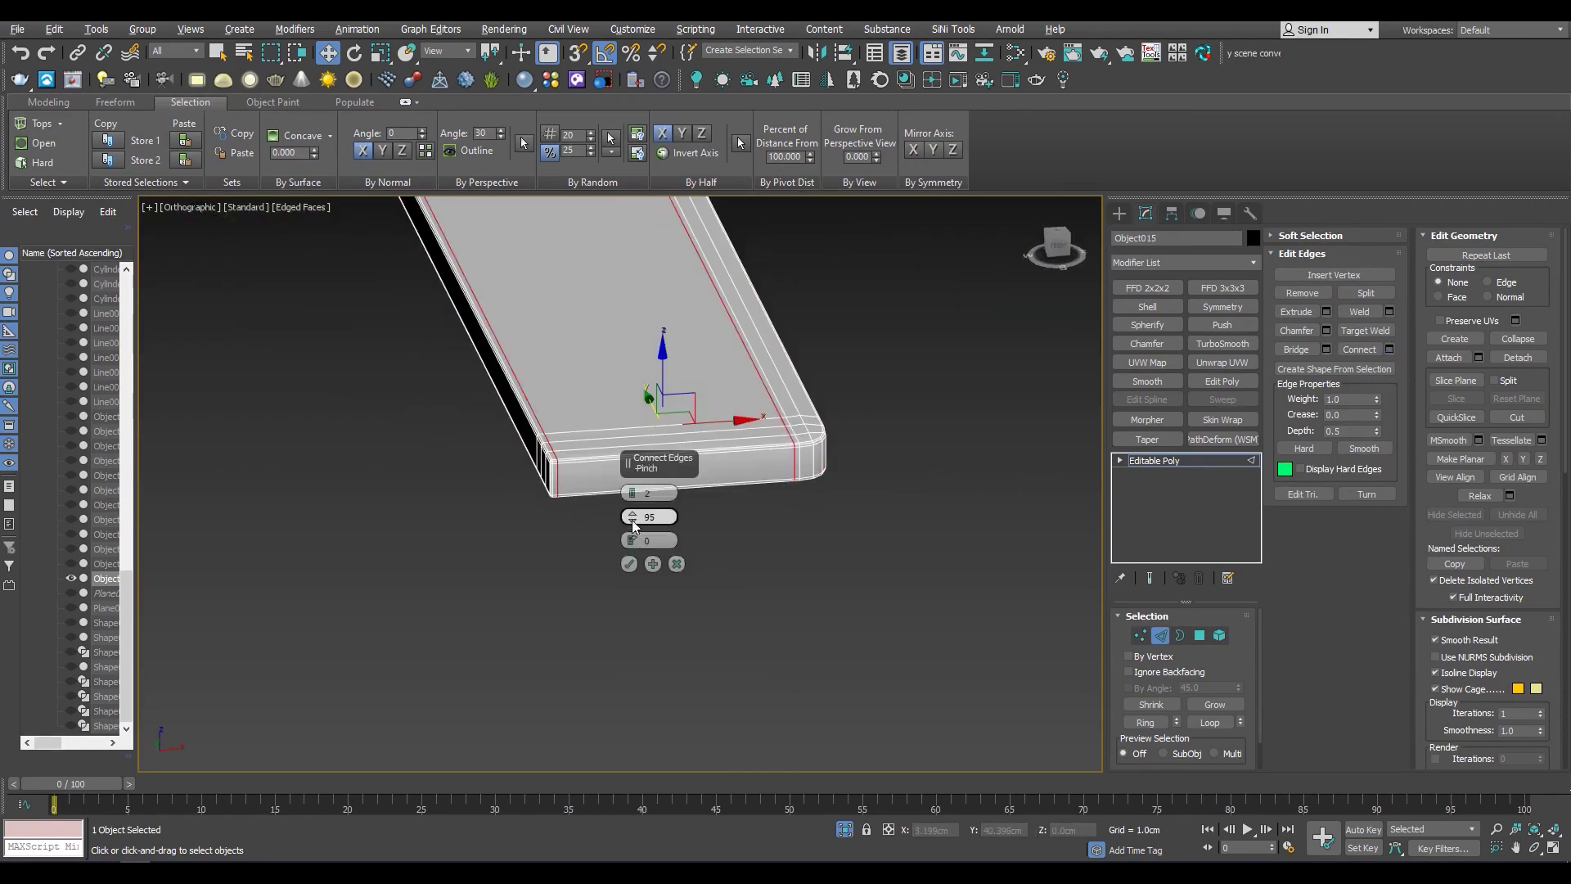
left_click(629, 563)
middle_click_drag(630, 564, 523, 378, "alt")
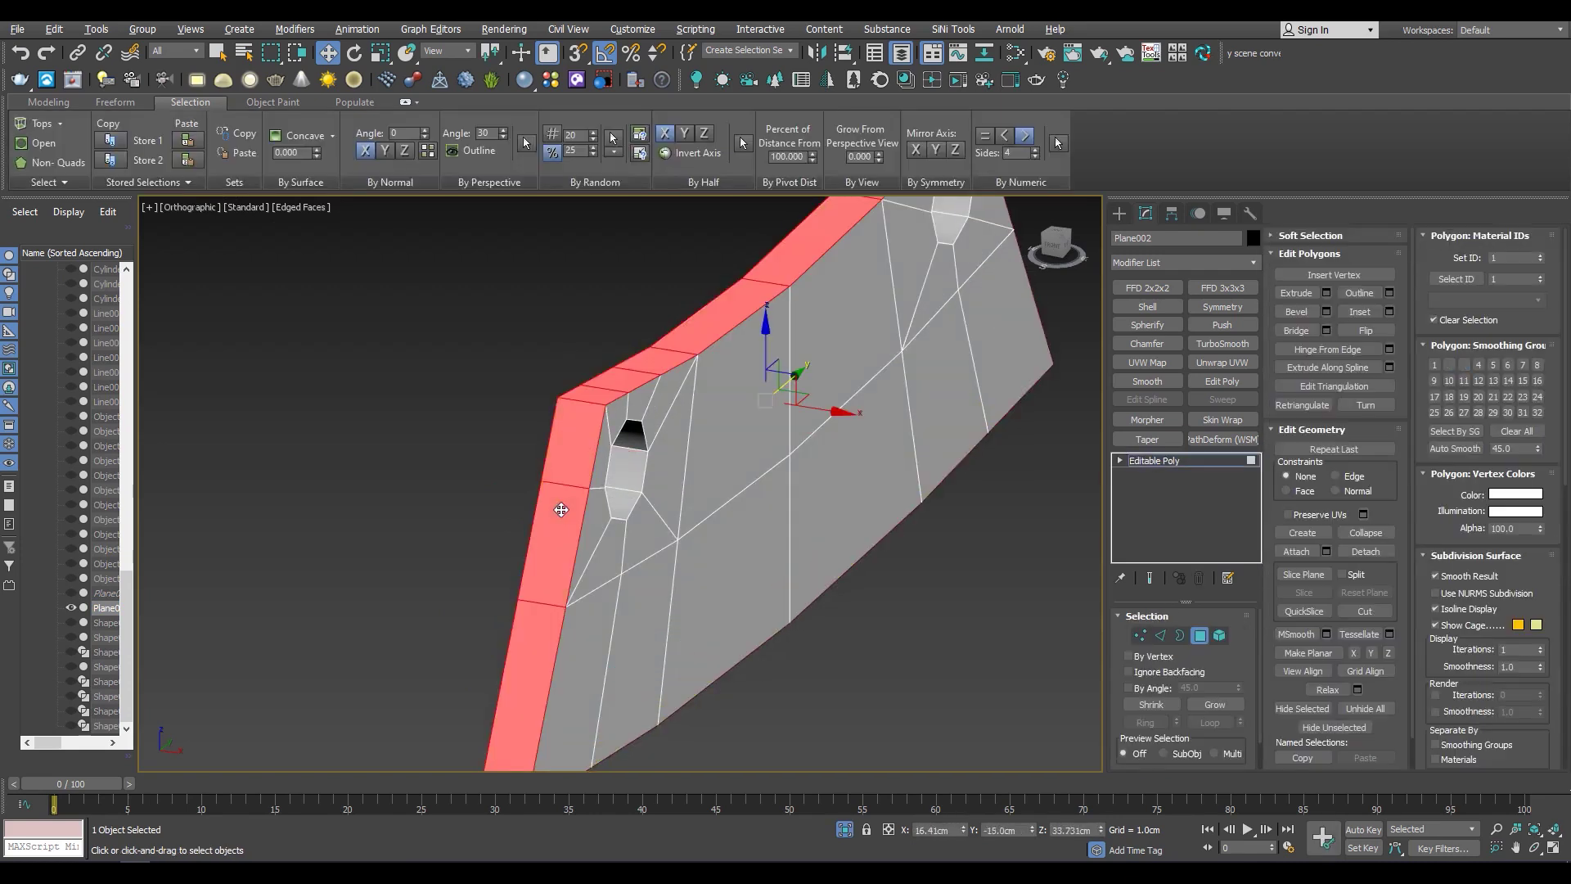
Chamfer the curved board's hole and border edges
middle_click_drag(638, 499, 494, 580)
scroll(817, 284, "down", 2)
key("2")
scroll(762, 279, "down", 3)
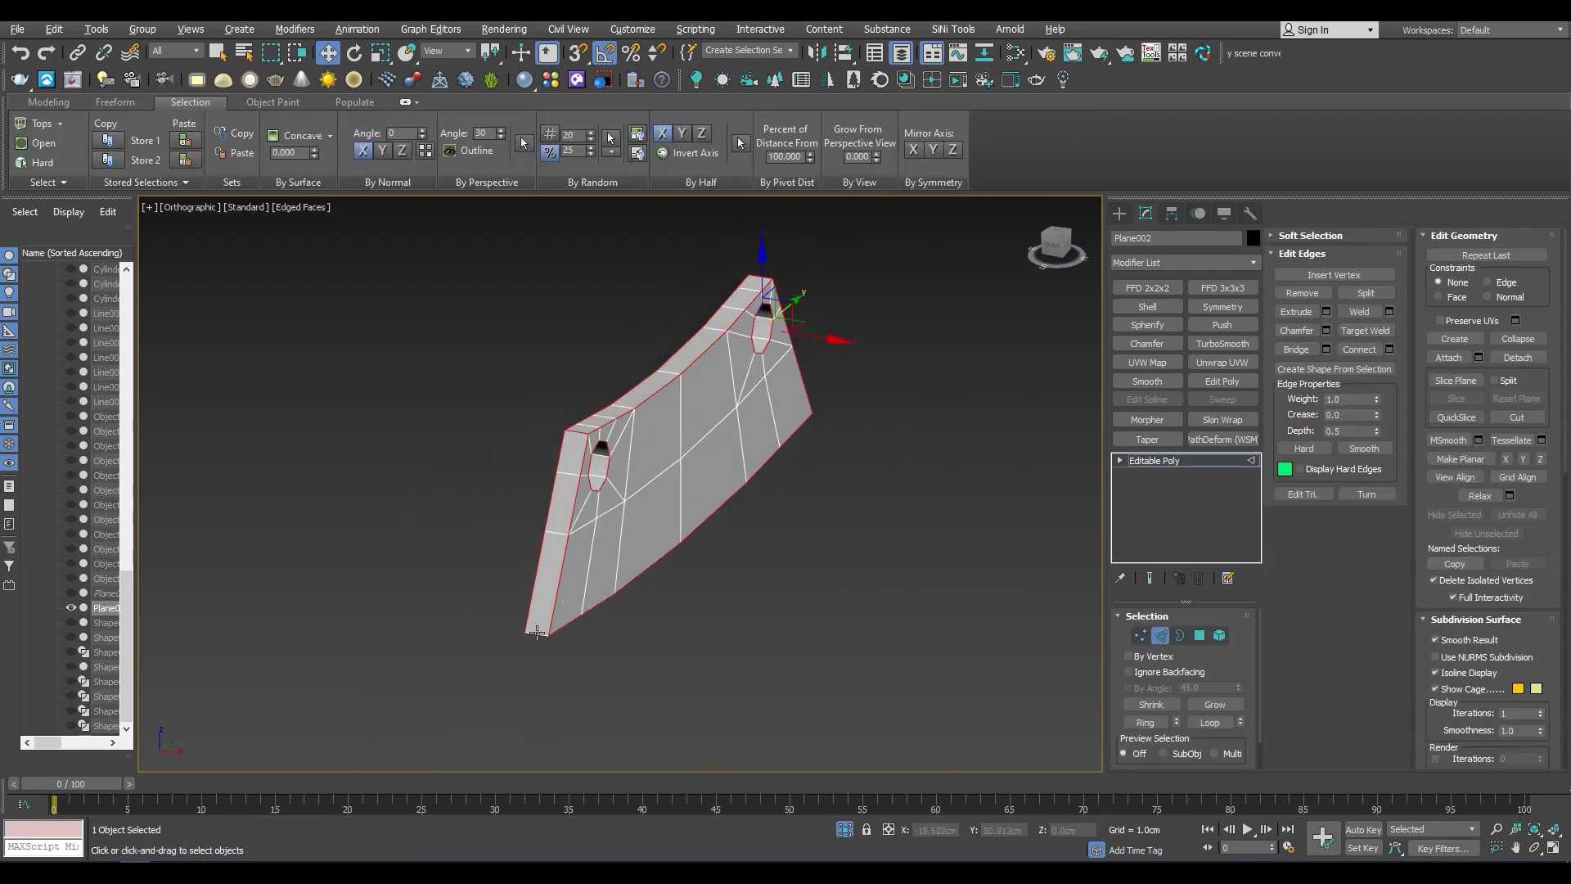
middle_click_drag(537, 632, 877, 403, "alt")
scroll(755, 270, "up", 3)
scroll(720, 384, "up", 3)
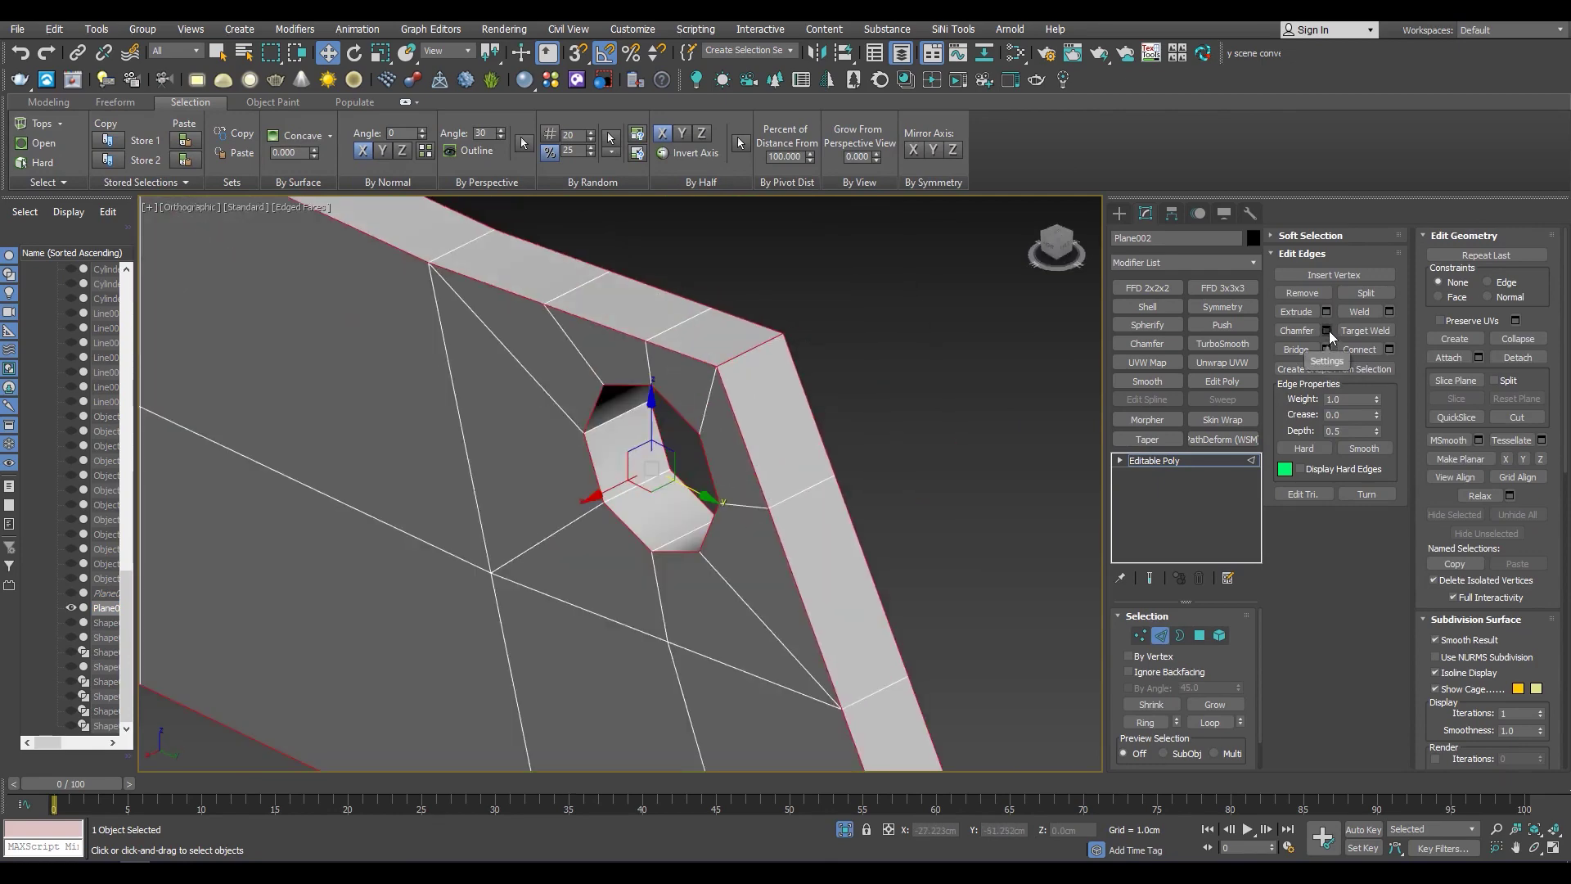
left_click(1327, 331)
scroll(622, 458, "down", 5)
middle_click_drag(622, 451, 630, 322, "alt")
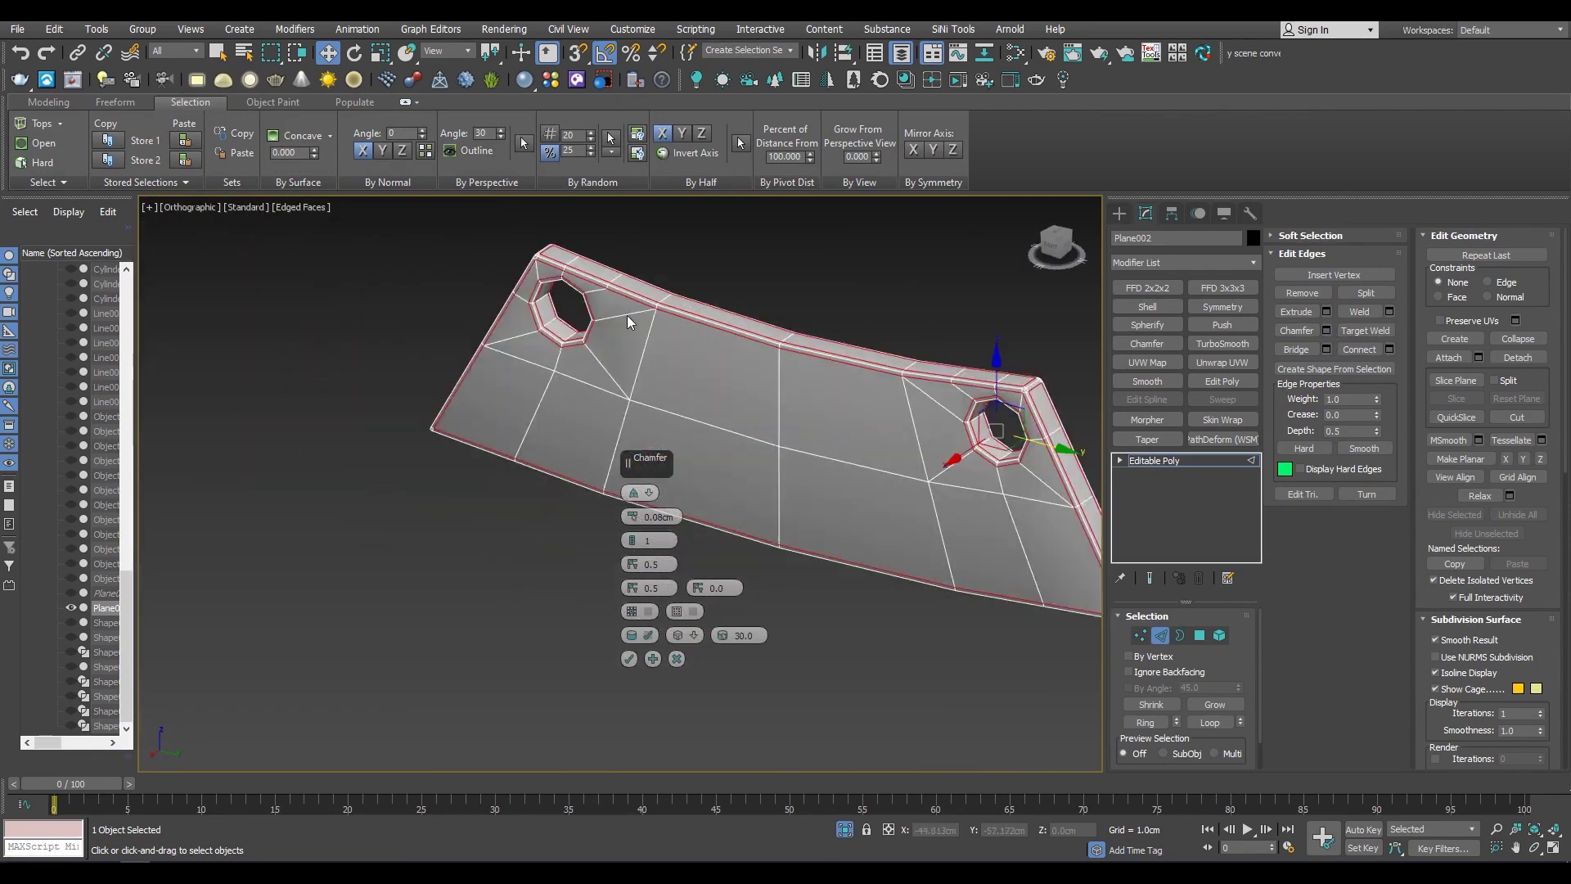
scroll(631, 321, "up", 3)
left_click(628, 659)
scroll(565, 407, "down", 4)
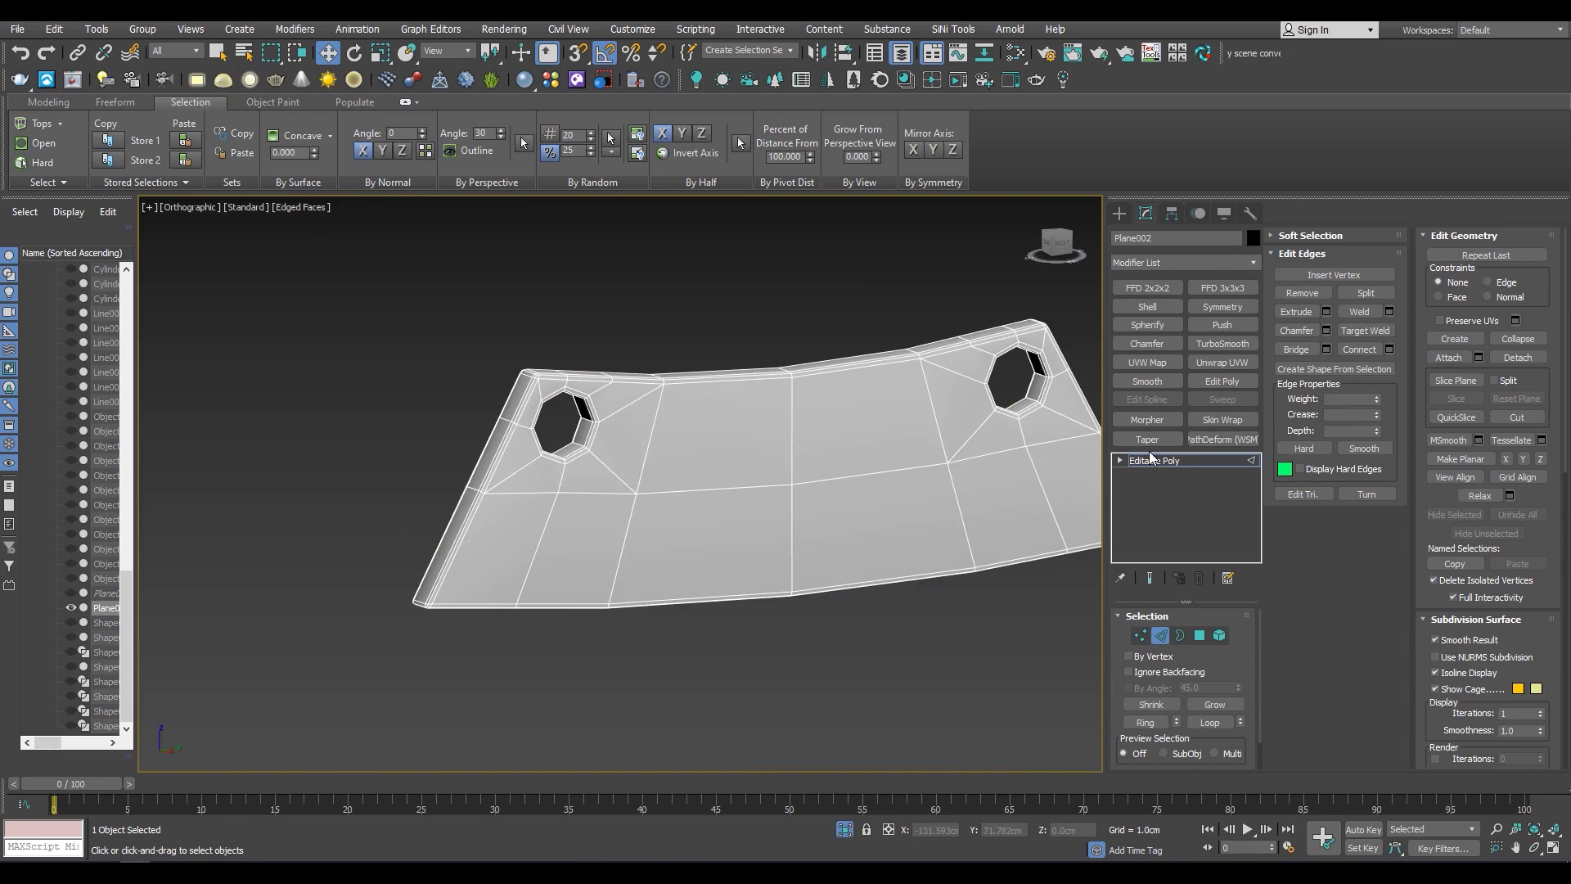
Add a TurboSmooth modifier to the curved board and inspect the smoothing
left_click(1151, 460)
scroll(1000, 370, "up", 3)
left_click(1223, 343)
key("F4")
middle_click_drag(897, 406, 730, 428, "alt")
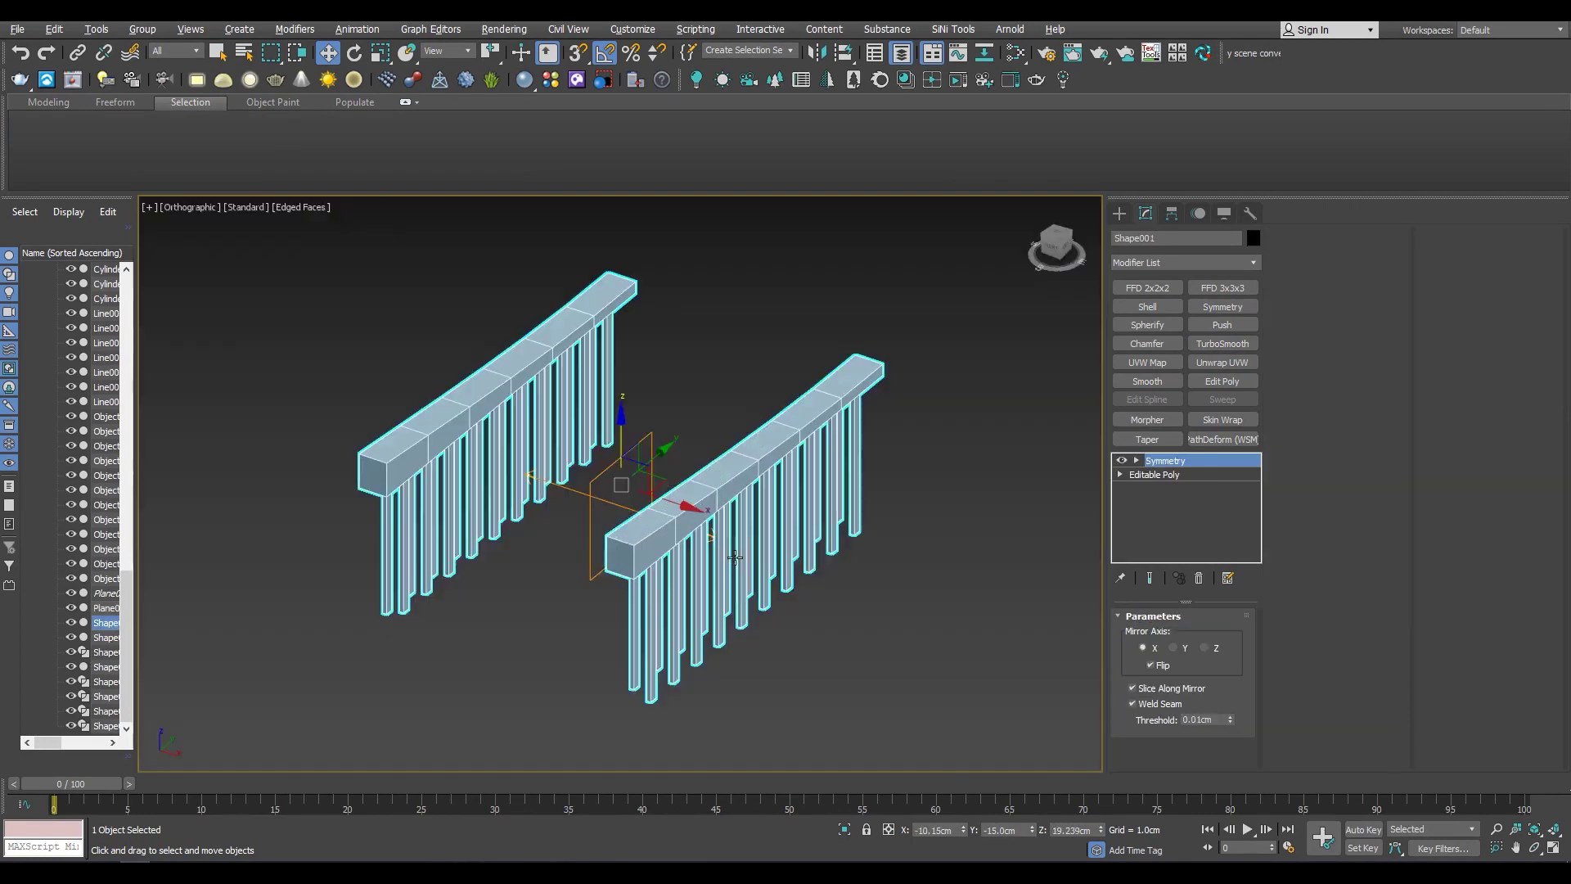
Move down to the railing's base mesh in the modifier stack
middle_click_drag(735, 557, 818, 524, "alt")
left_click(1154, 474)
mouse_move(758, 578)
middle_mouse_down("alt")
mouse_move(607, 597)
mouse_move(537, 579)
mouse_move(622, 491)
middle_mouse_up("alt")
Chamfer the railing beam's selected edges by 0.061cm
key("2")
scroll(713, 376, "up", 3)
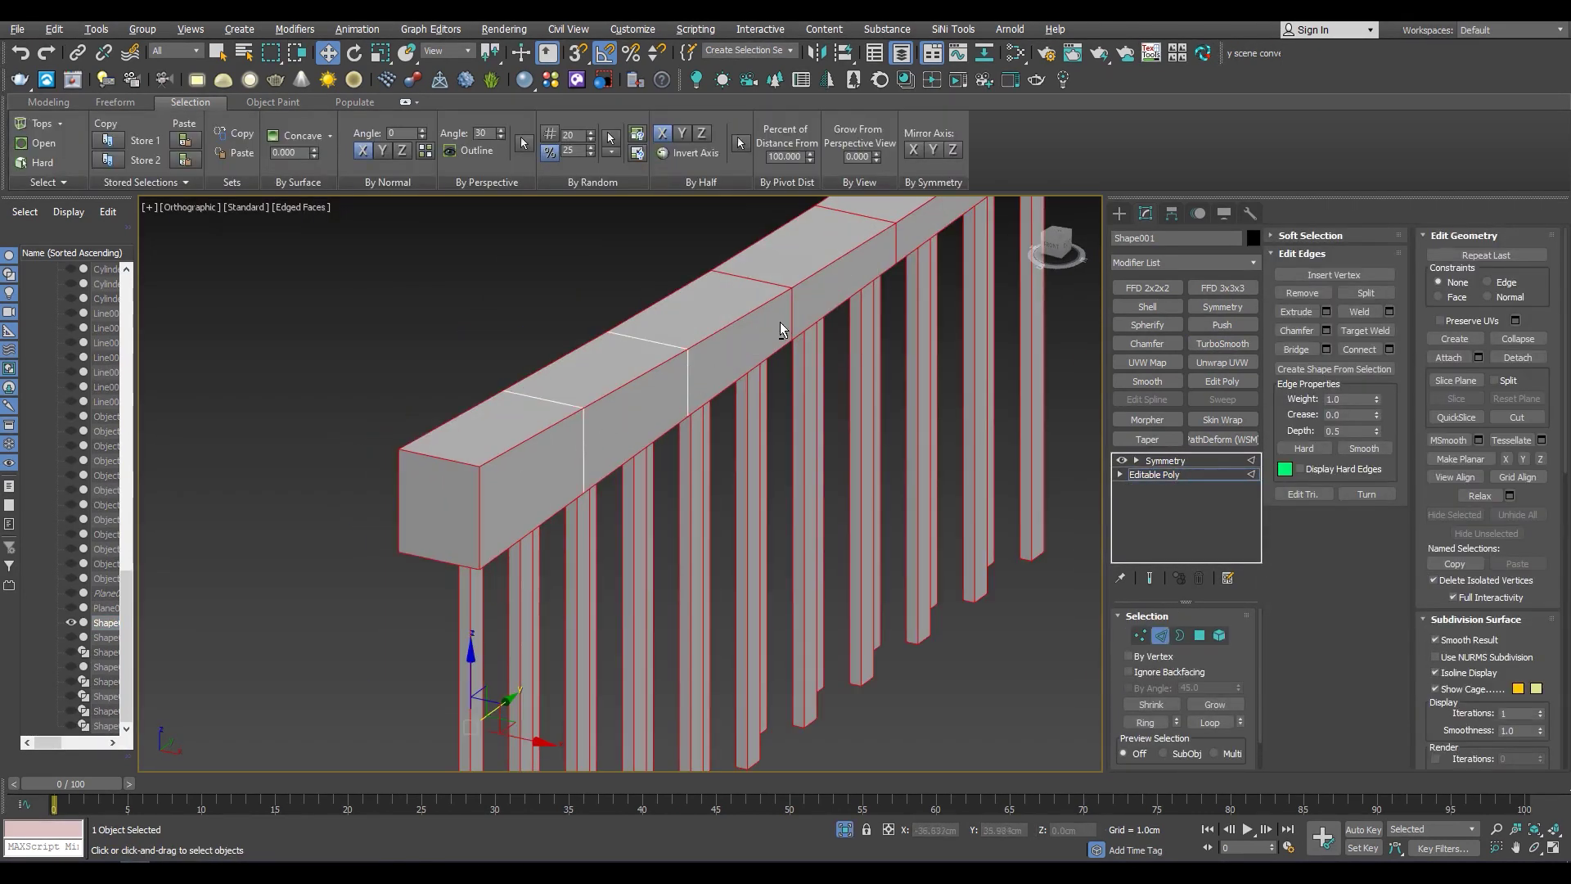
scroll(720, 414, "down", 5)
middle_click_drag(720, 413, 625, 452, "alt")
scroll(626, 452, "up", 5)
key("F3")
scroll(606, 585, "up", 3)
key("F3")
left_click(1326, 331)
left_click_drag(633, 516, 641, 564)
left_click(1360, 350)
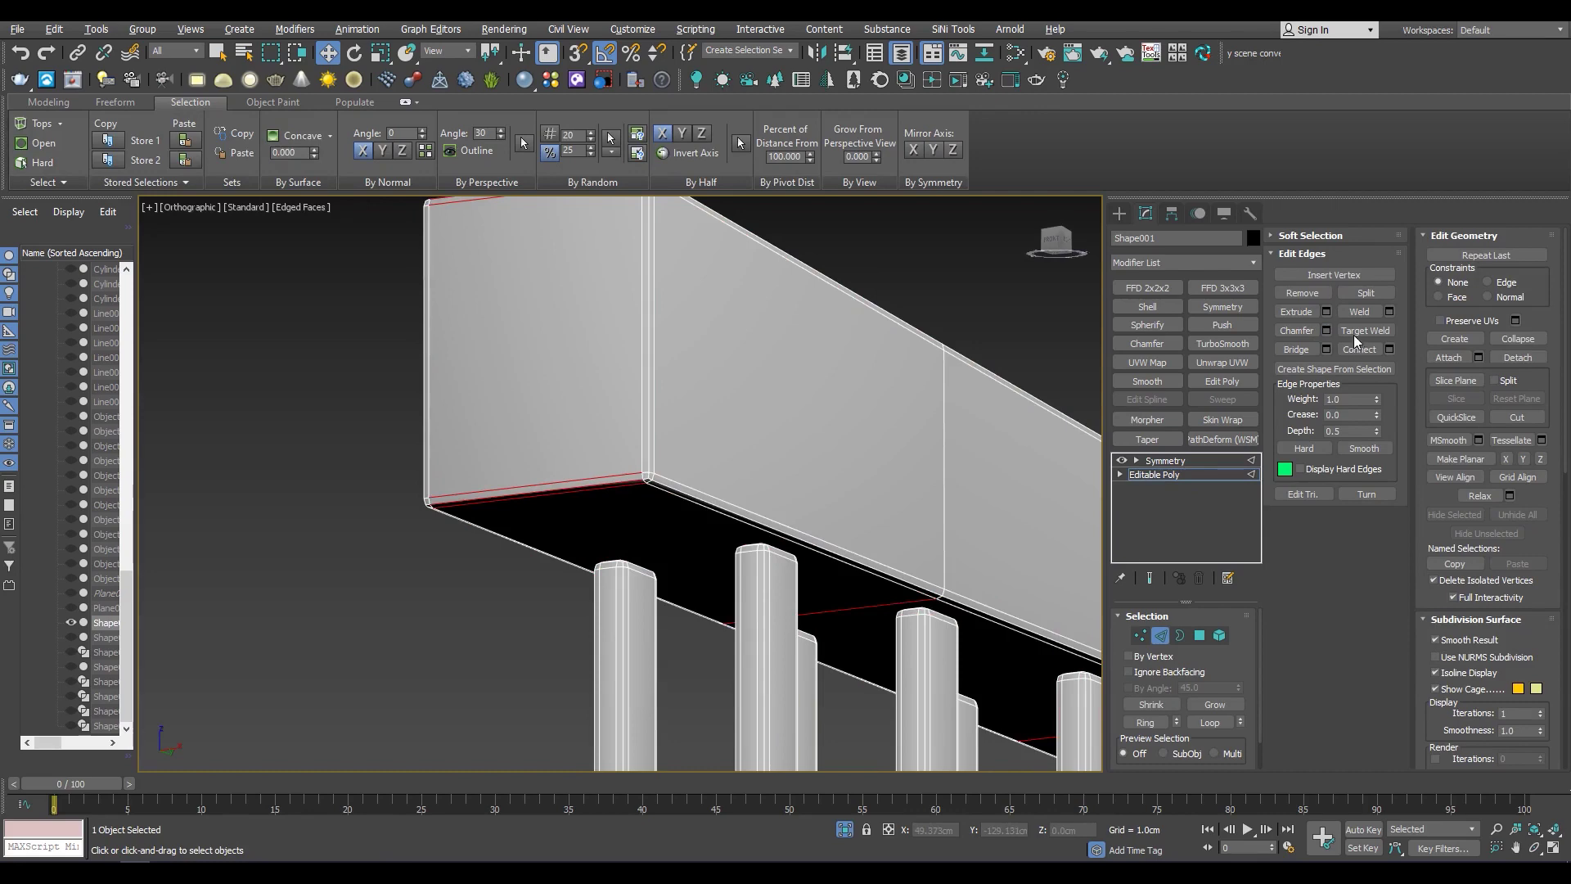
Add connecting edges across the vertical edges of all the posts
scroll(651, 399, "down", 5)
middle_click_drag(835, 519, 842, 572, "alt")
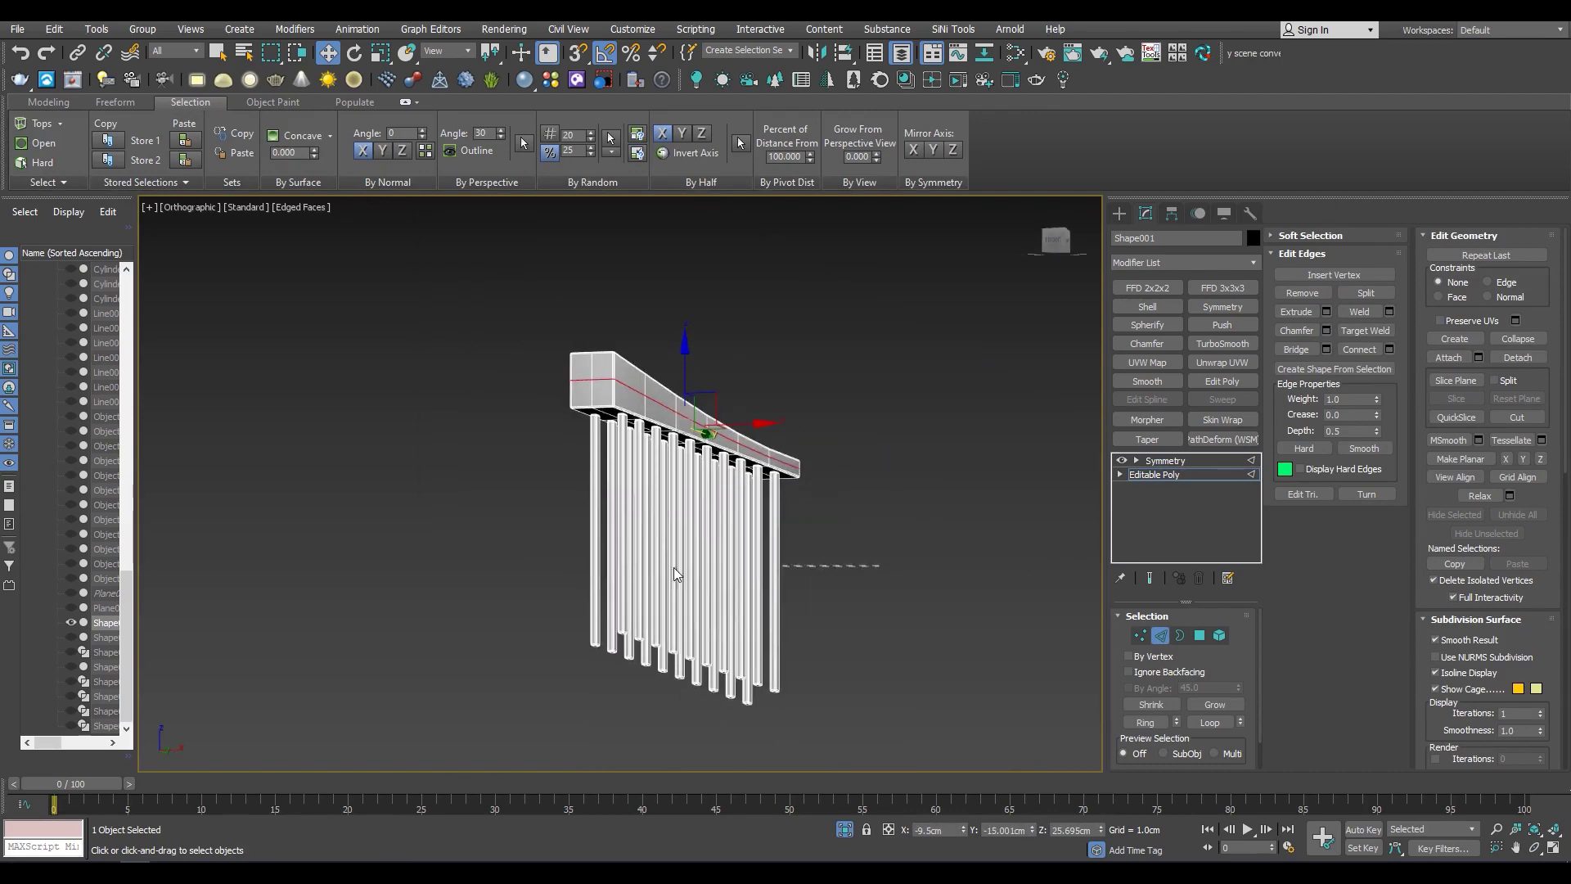
key("ctrl+z")
scroll(617, 631, "up", 5)
middle_click_drag(617, 631, 714, 482, "alt")
scroll(713, 482, "down", 3)
left_click_drag(1033, 429, 330, 473)
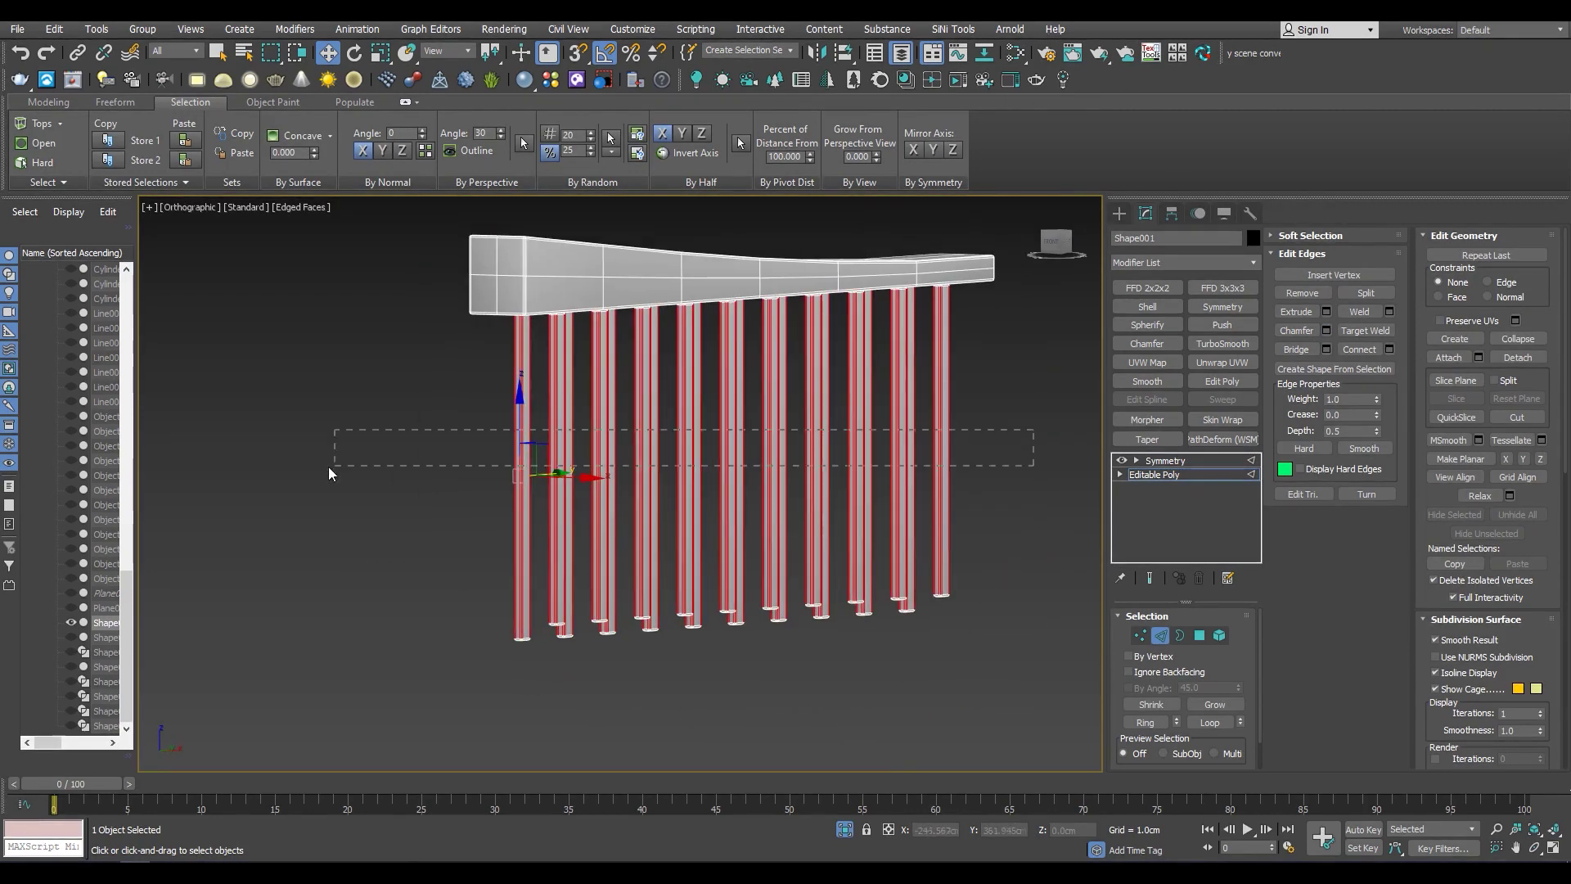
left_click(1389, 349)
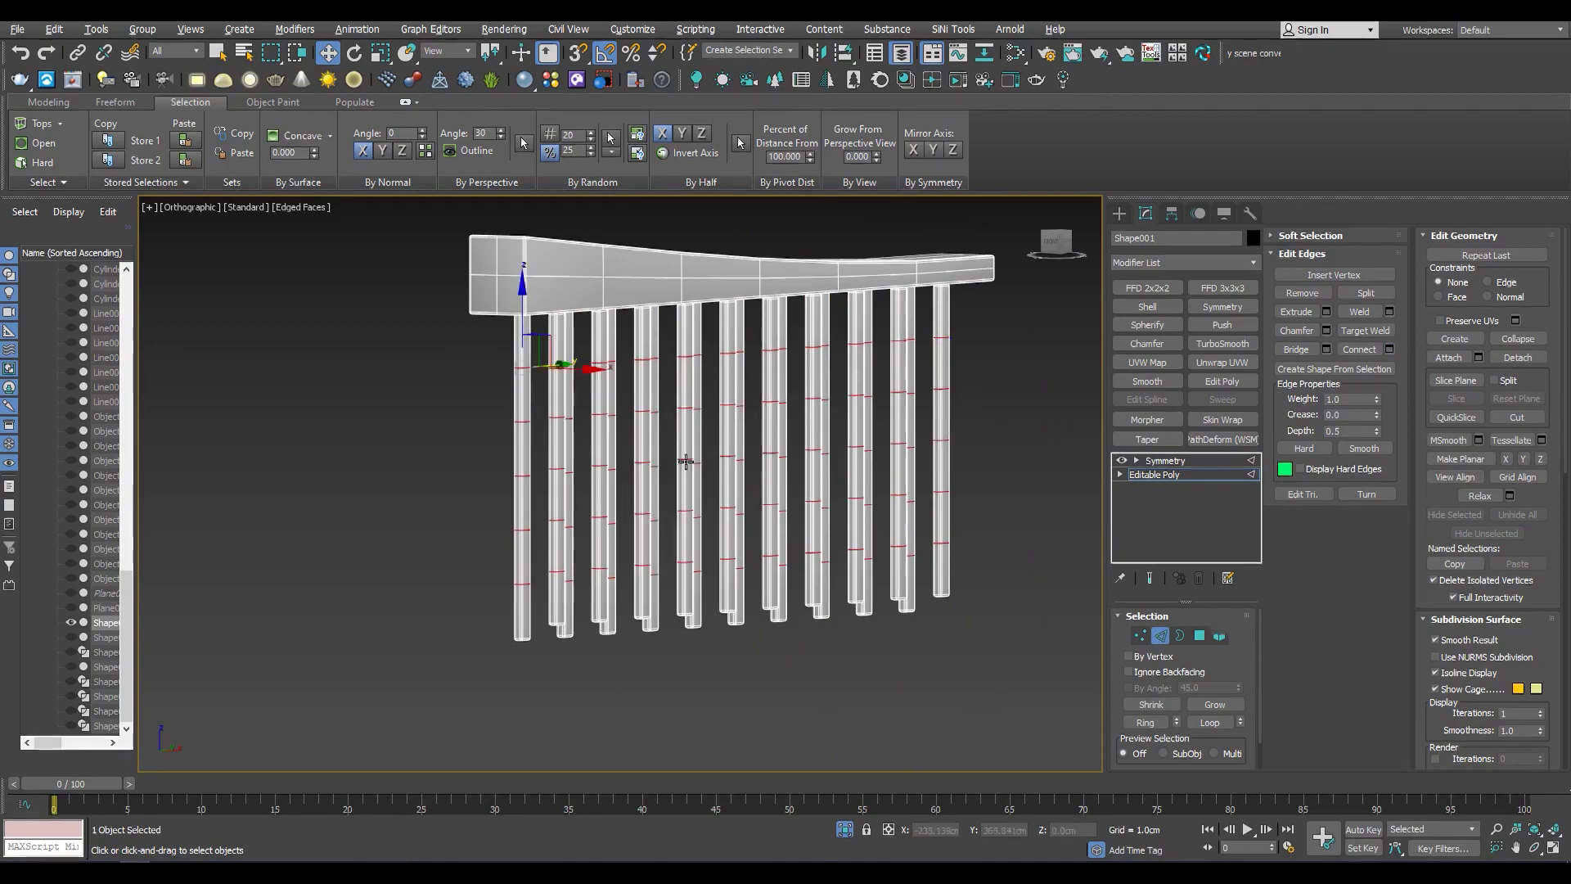
middle_click_drag(697, 468, 573, 458, "alt")
Show the full mirrored railing, then isolate the long rails Shape002 for edge editing
key("F4")
left_click(1165, 461)
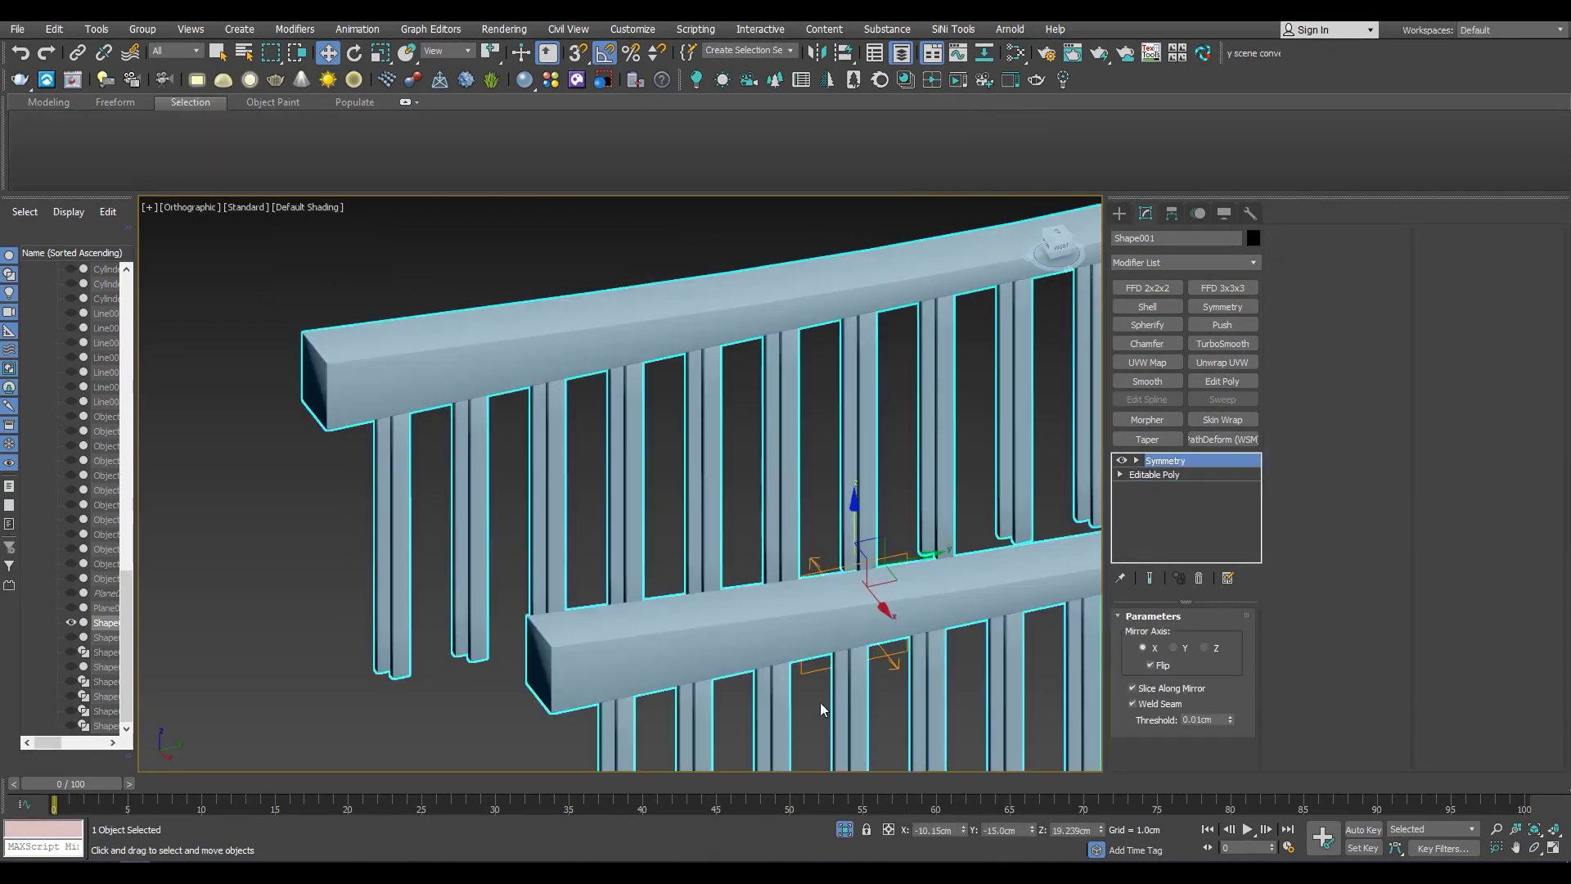
scroll(848, 720, "down", 3)
key("alt+q")
key("F4")
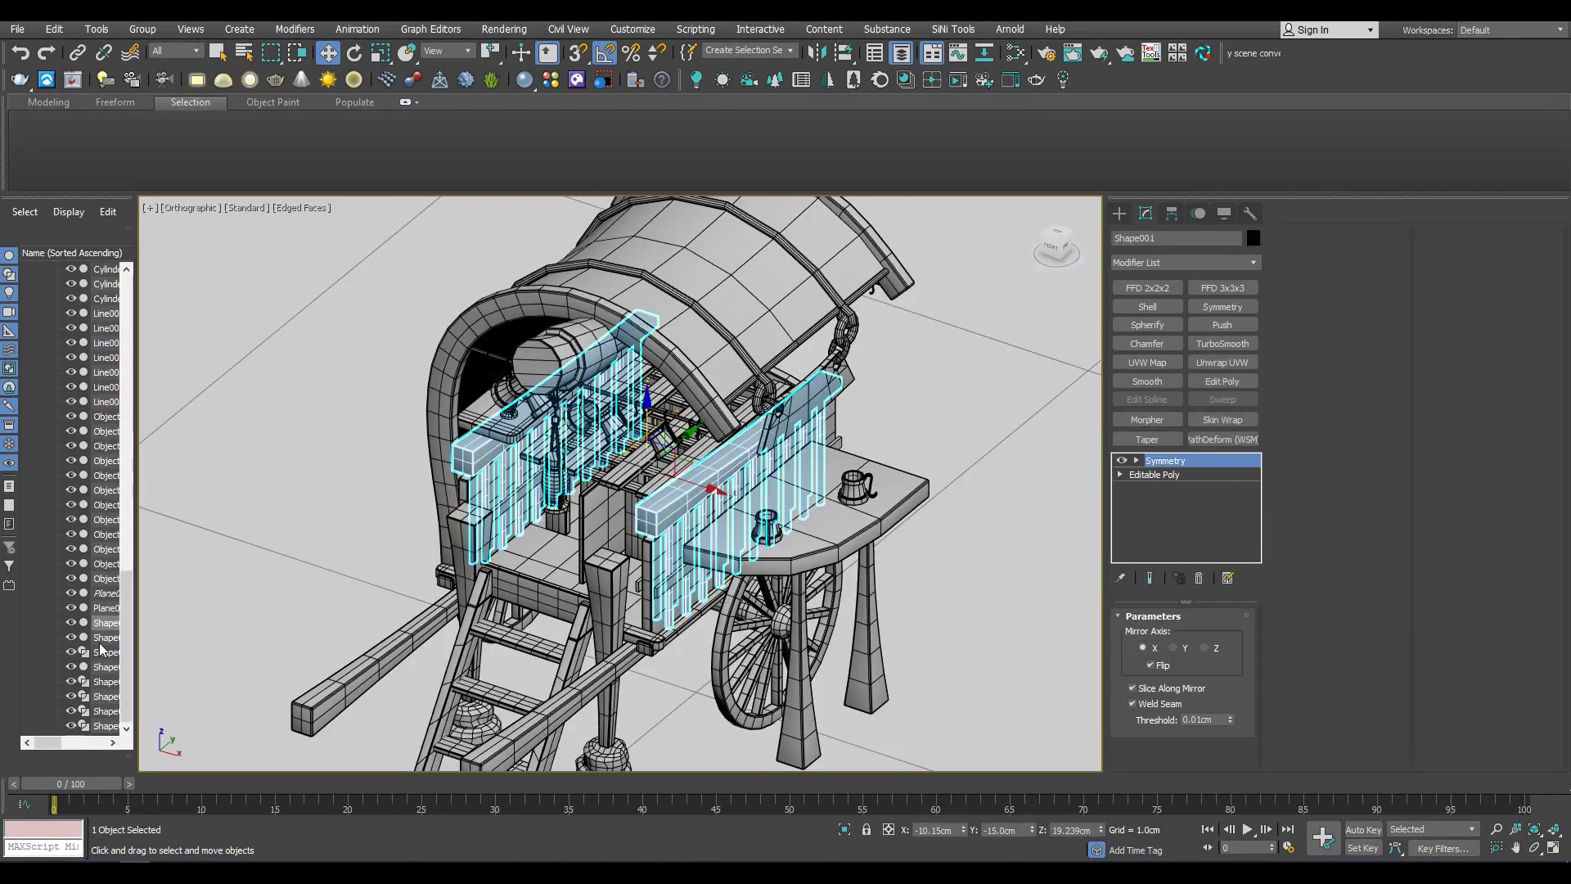
left_click(103, 640)
key("alt+q")
key("2")
scroll(655, 491, "up", 5)
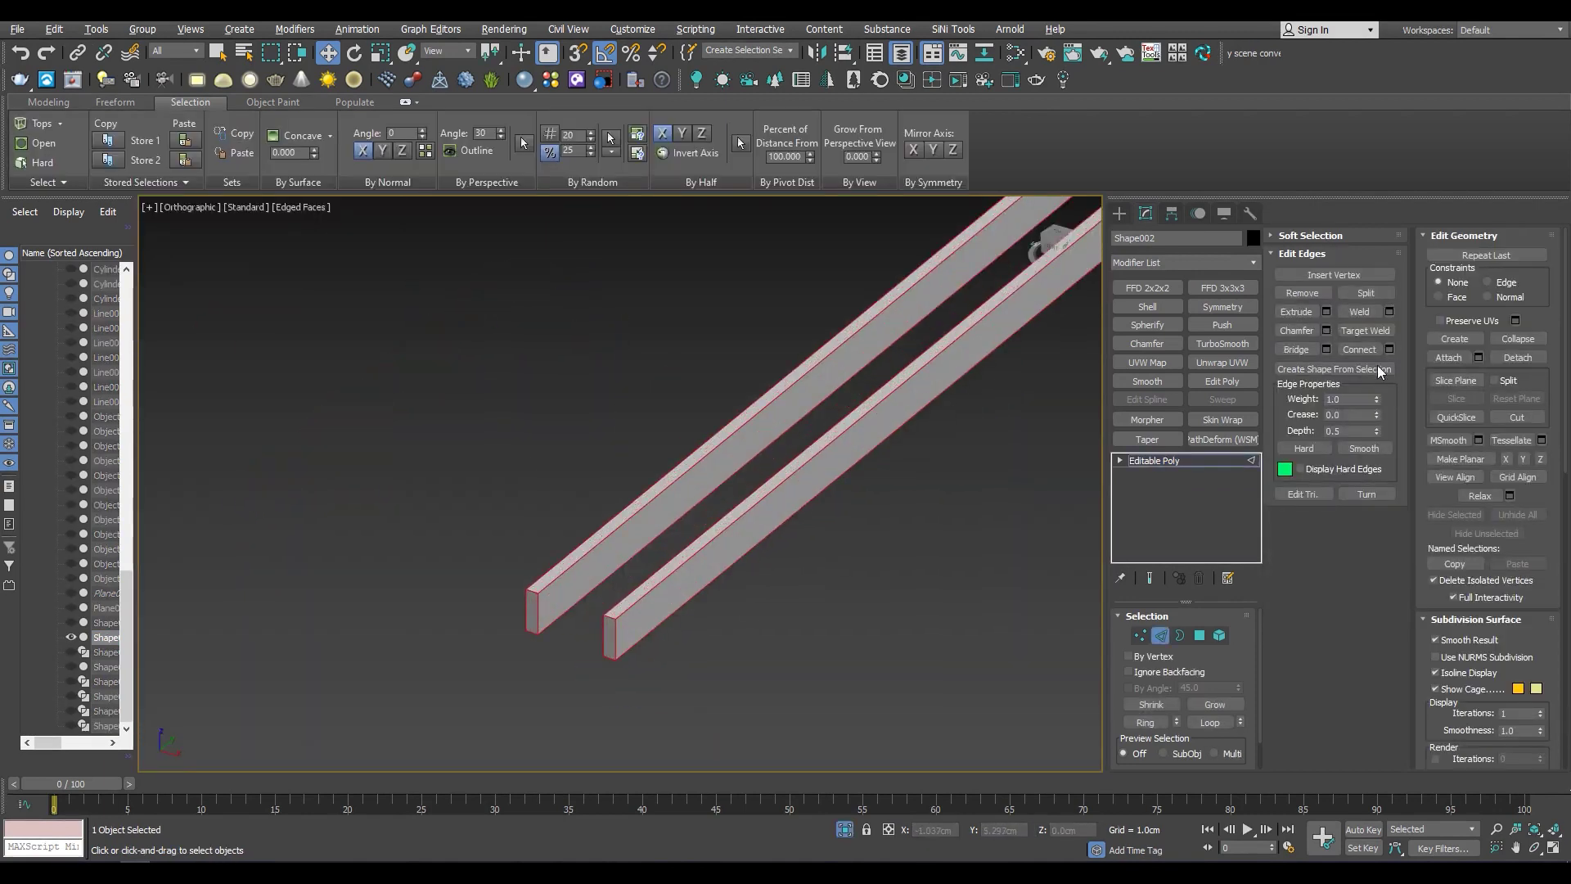
Chamfer the long rails' selected edges
left_click(1326, 331)
scroll(586, 638, "up", 3)
scroll(622, 589, "up", 2)
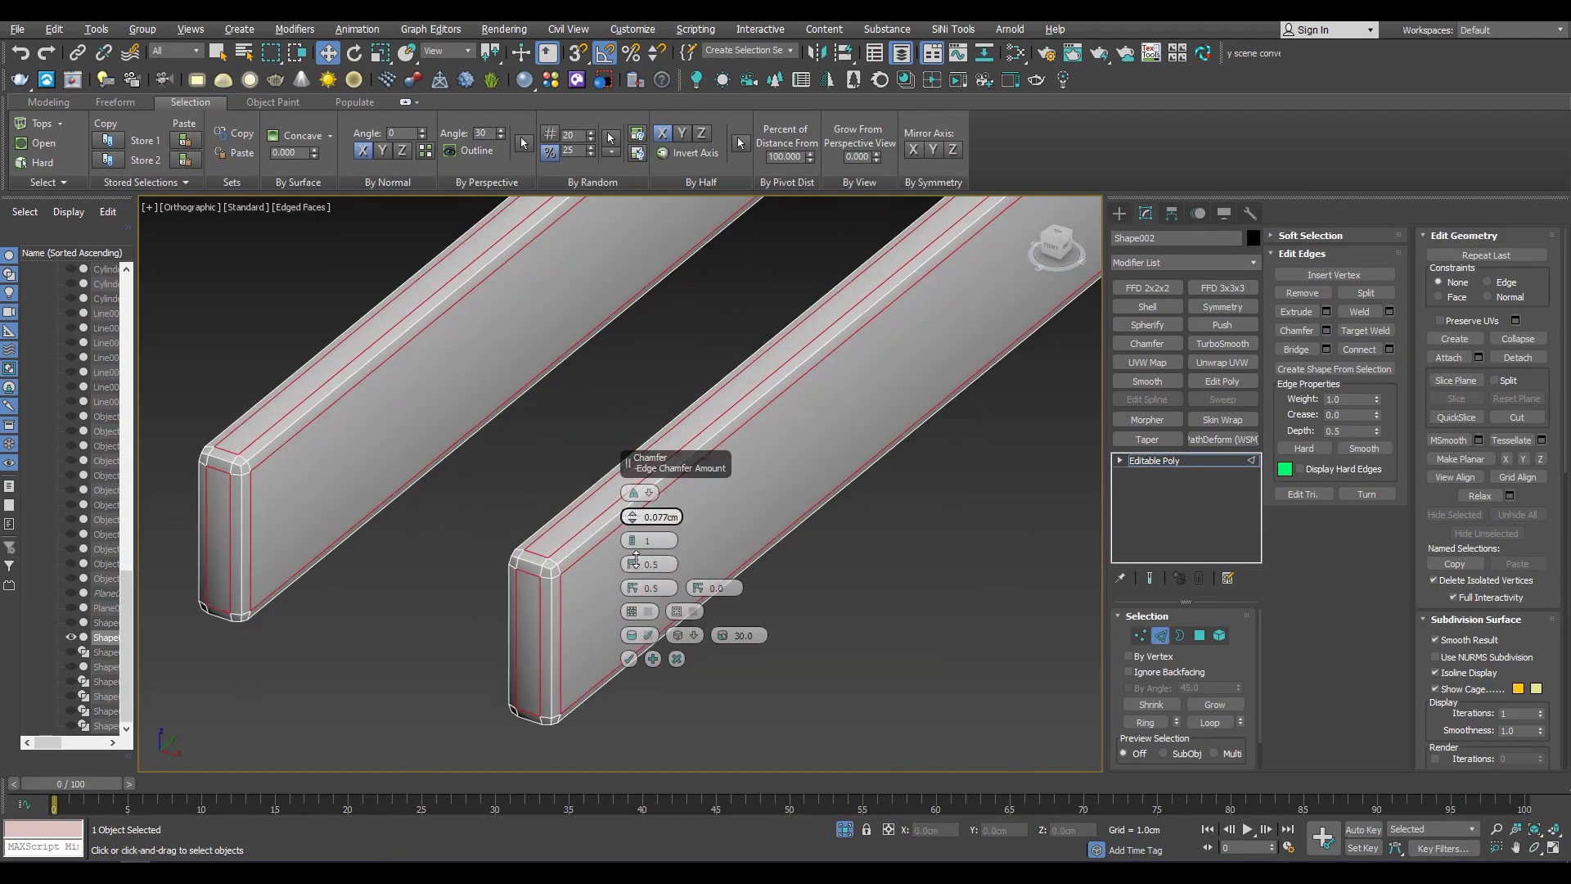
middle_click_drag(601, 525, 569, 492, "alt")
middle_click_drag(709, 575, 1091, 441, "alt")
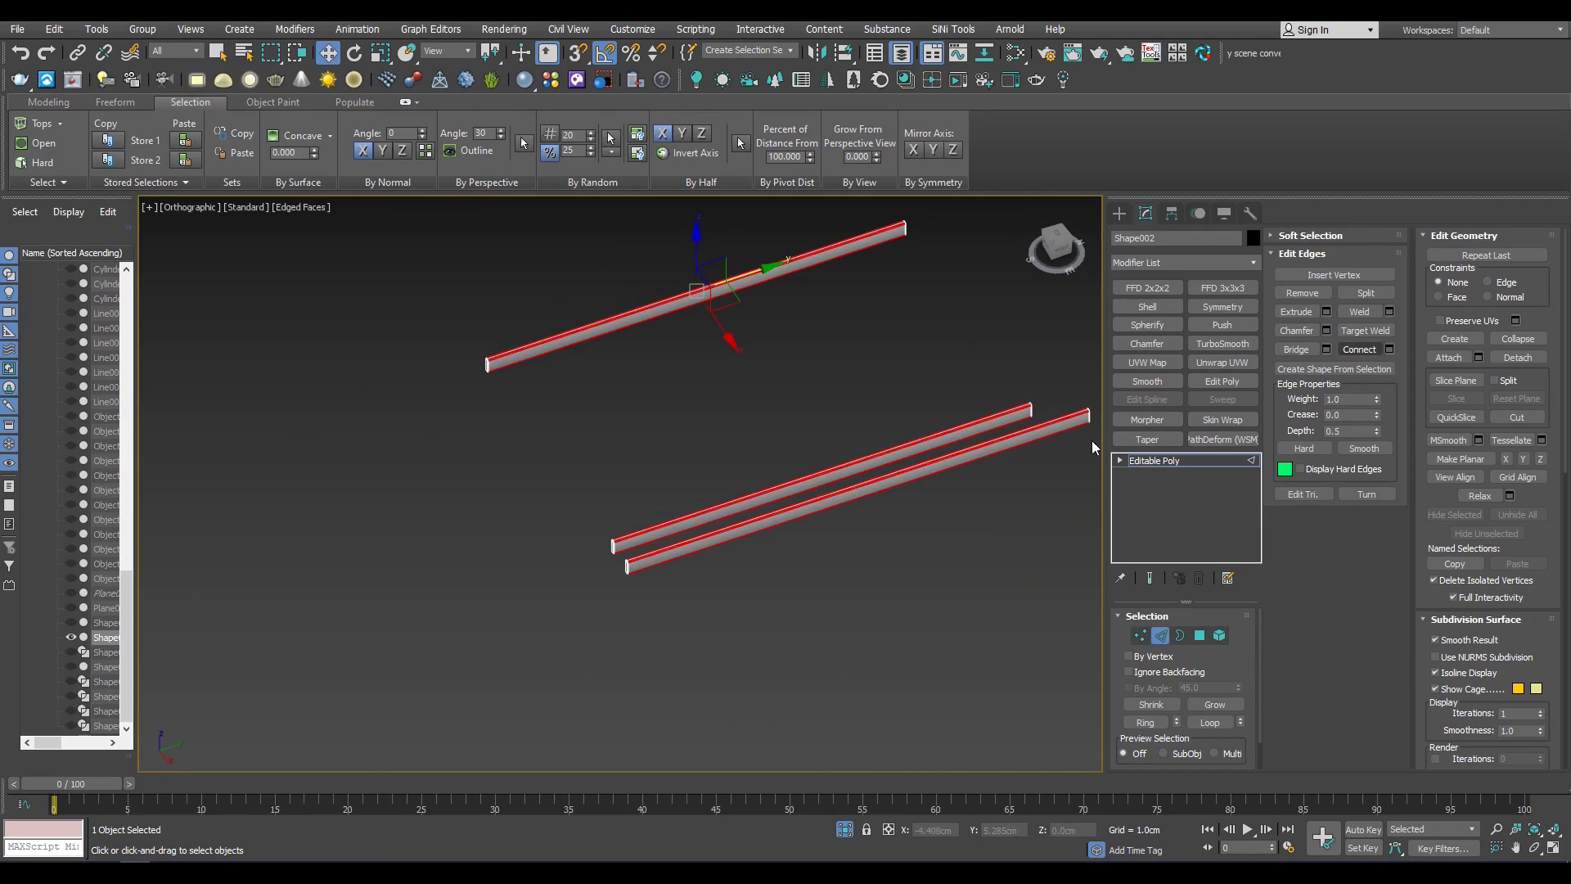
Add connecting edges across and along the rails
left_click(1389, 349)
scroll(602, 500, "up", 4)
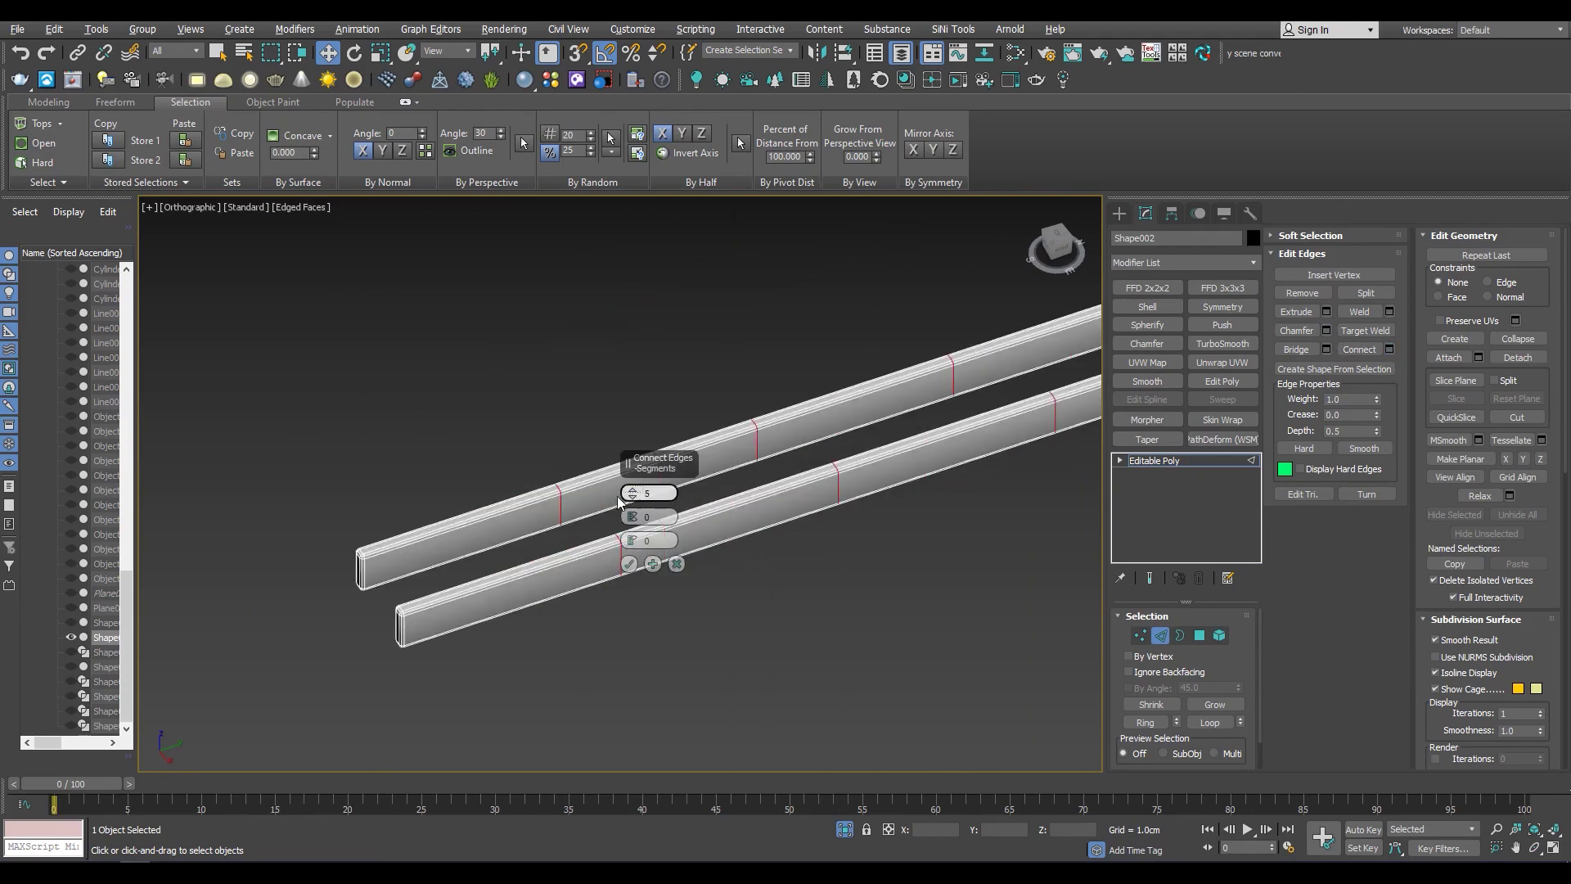
scroll(619, 502, "down", 3)
left_click(629, 564)
scroll(573, 508, "up", 3)
scroll(551, 449, "up", 3)
scroll(551, 449, "up", 3)
key("ctrl+shift+e")
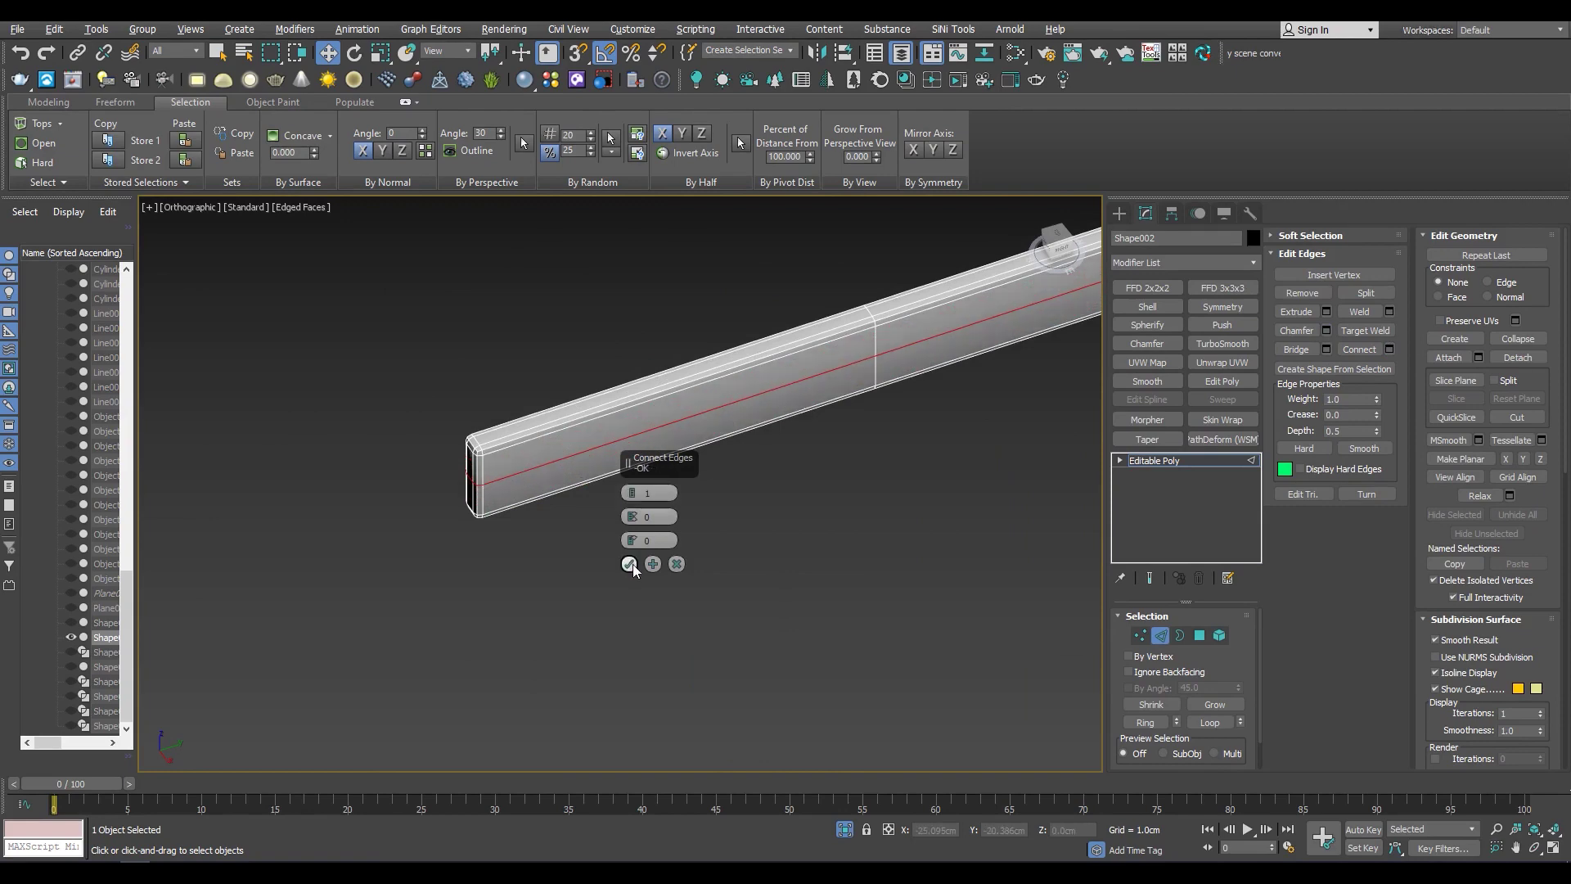
left_click(630, 564)
Isolate the upright posts and collapse them to an Editable Poly
key("alt+q")
left_click(104, 652)
key("alt+q")
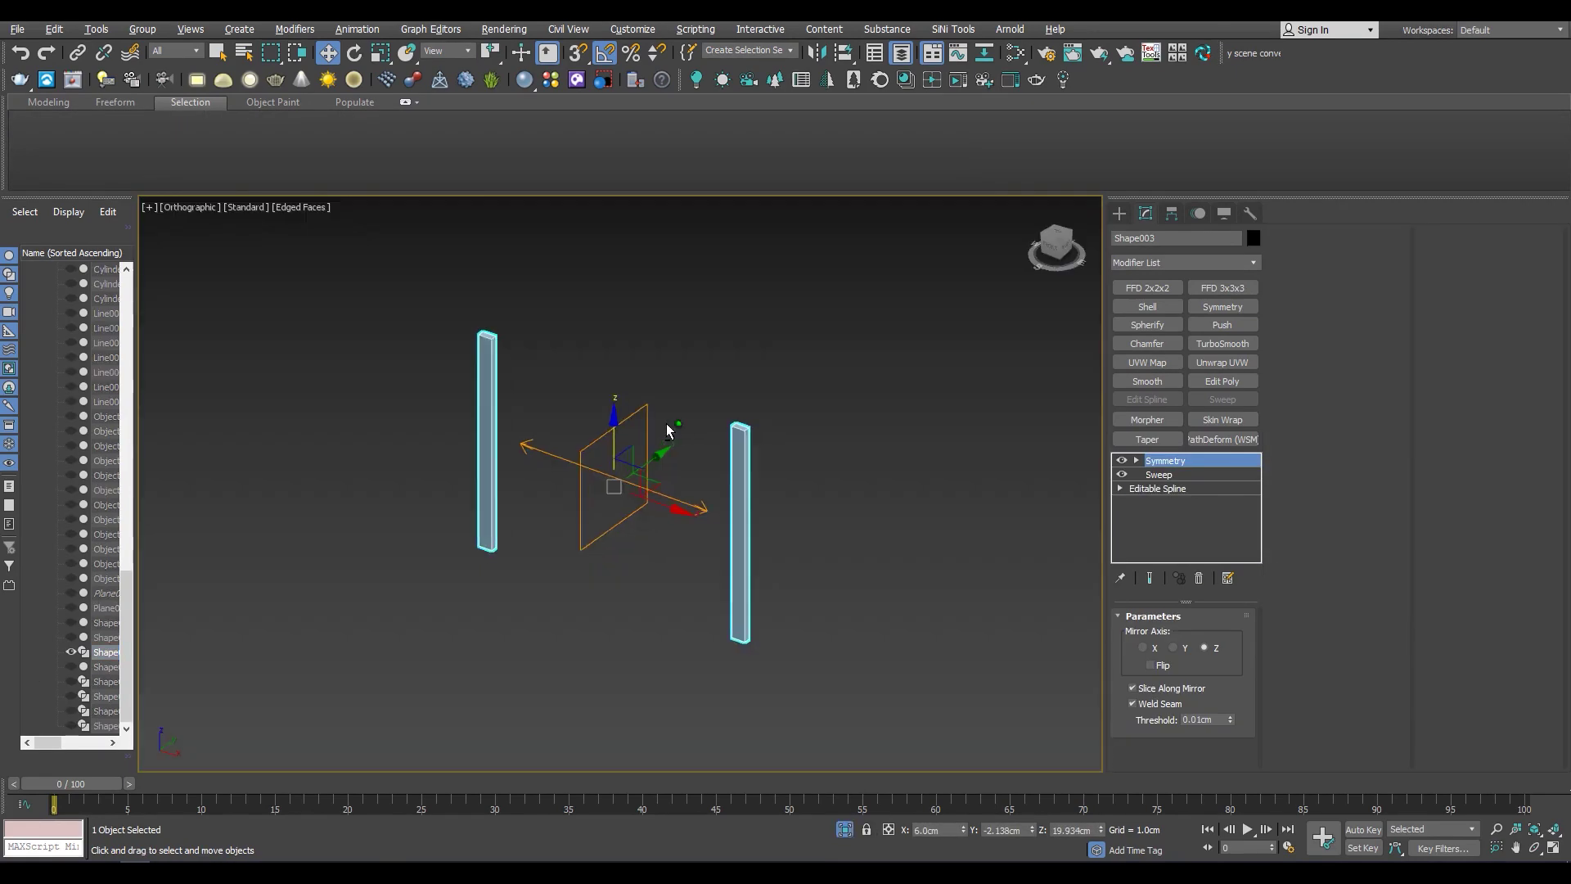
right_click(1177, 474)
left_click(1211, 524)
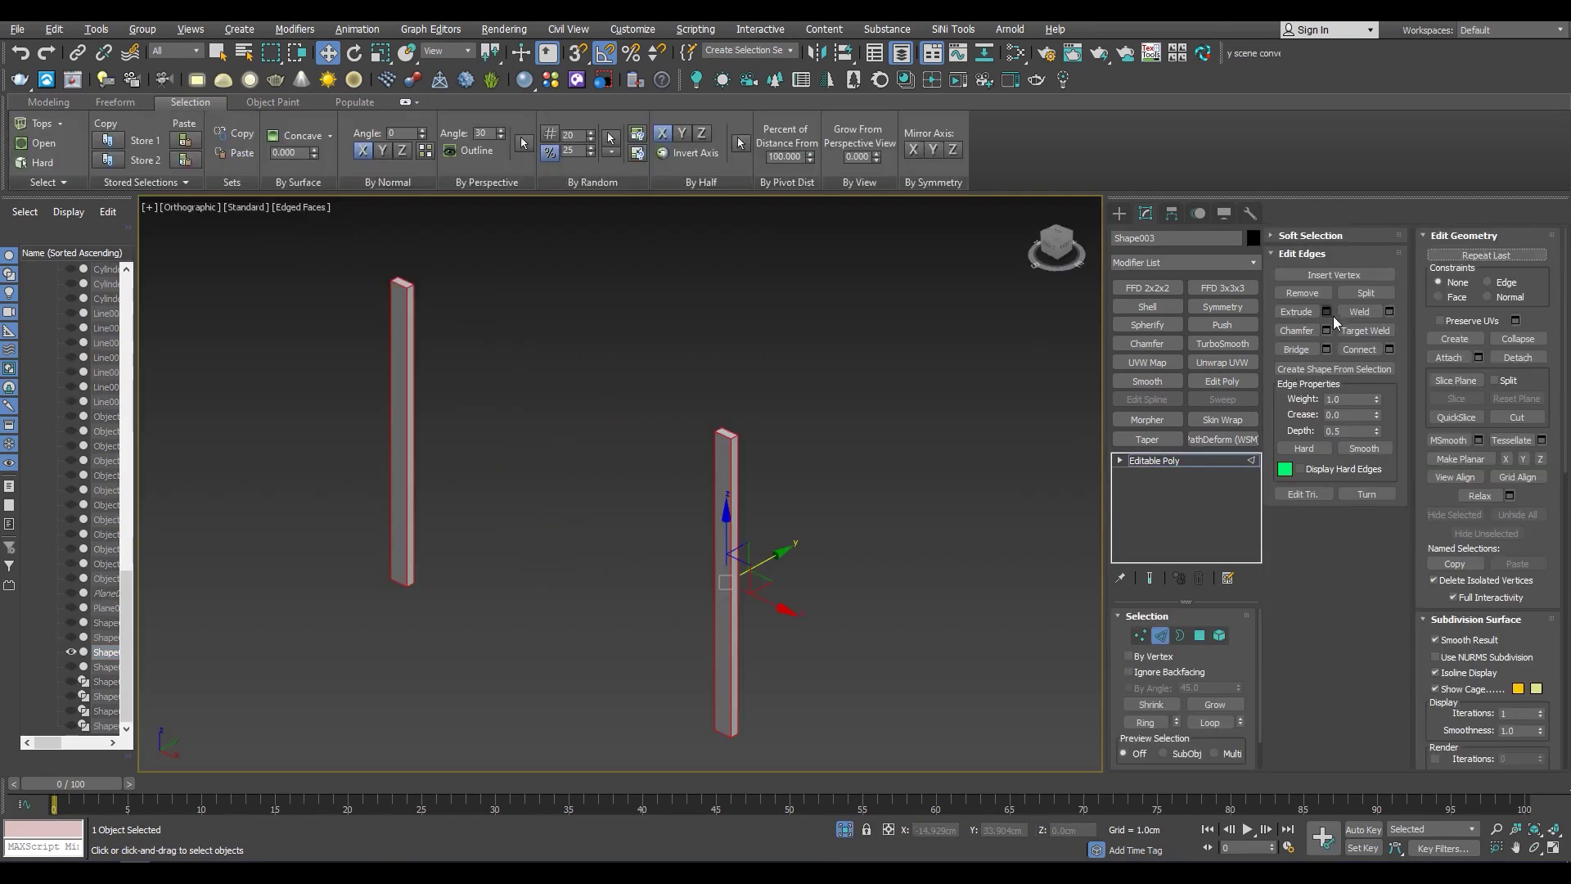
Chamfer the posts' top edges by 0.058cm
left_click(1327, 330)
scroll(703, 425, "up", 3)
scroll(680, 384, "up", 2)
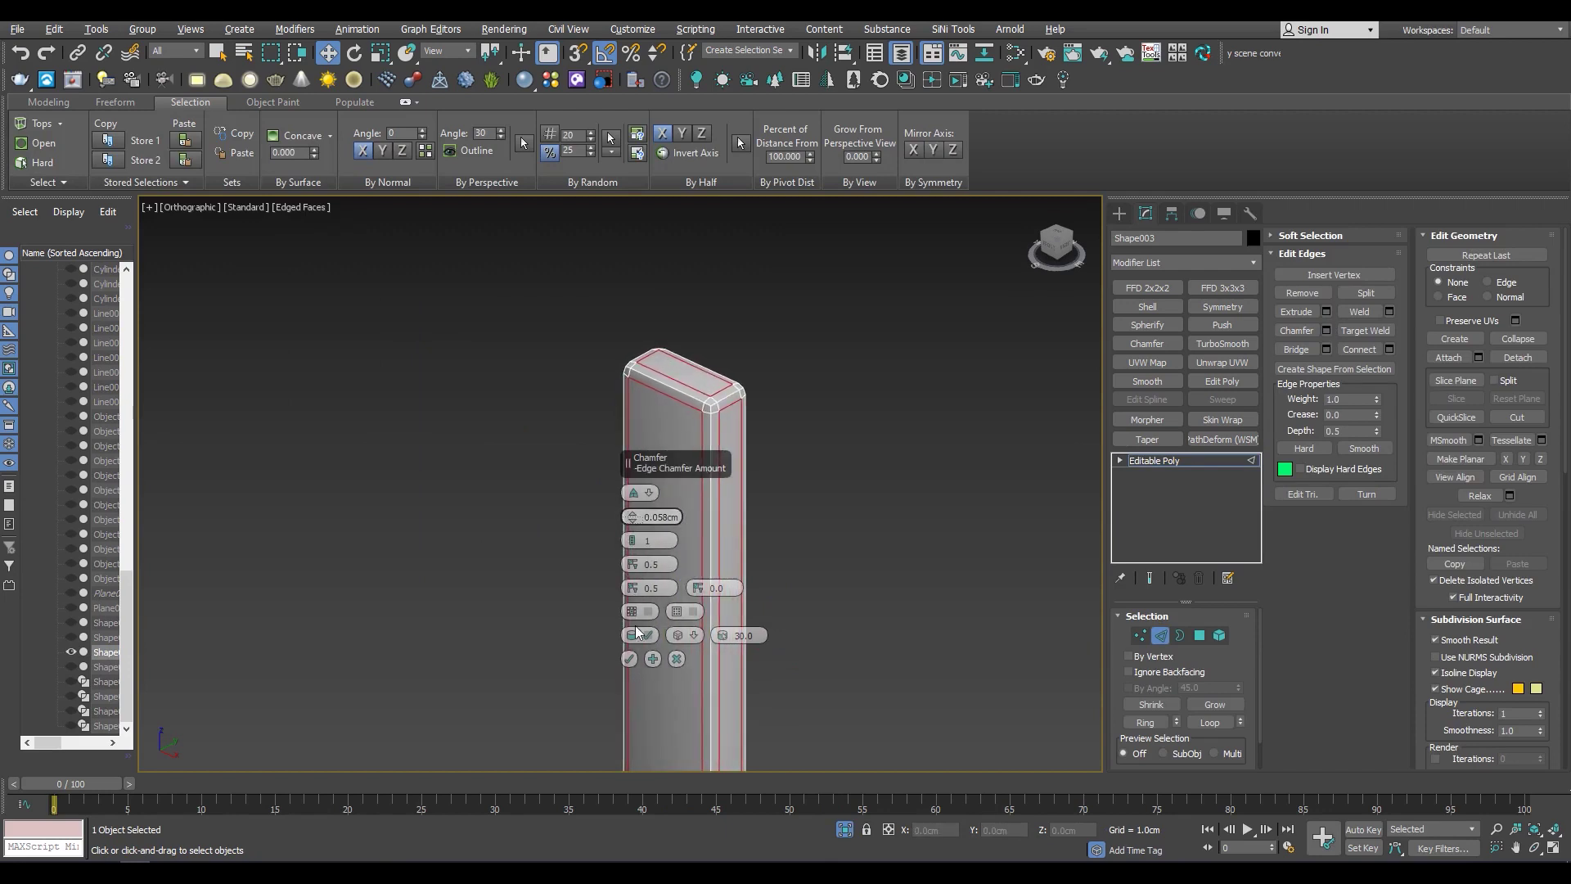
left_click(629, 659)
scroll(725, 498, "down", 6)
scroll(759, 562, "down", 2)
scroll(691, 512, "up", 3)
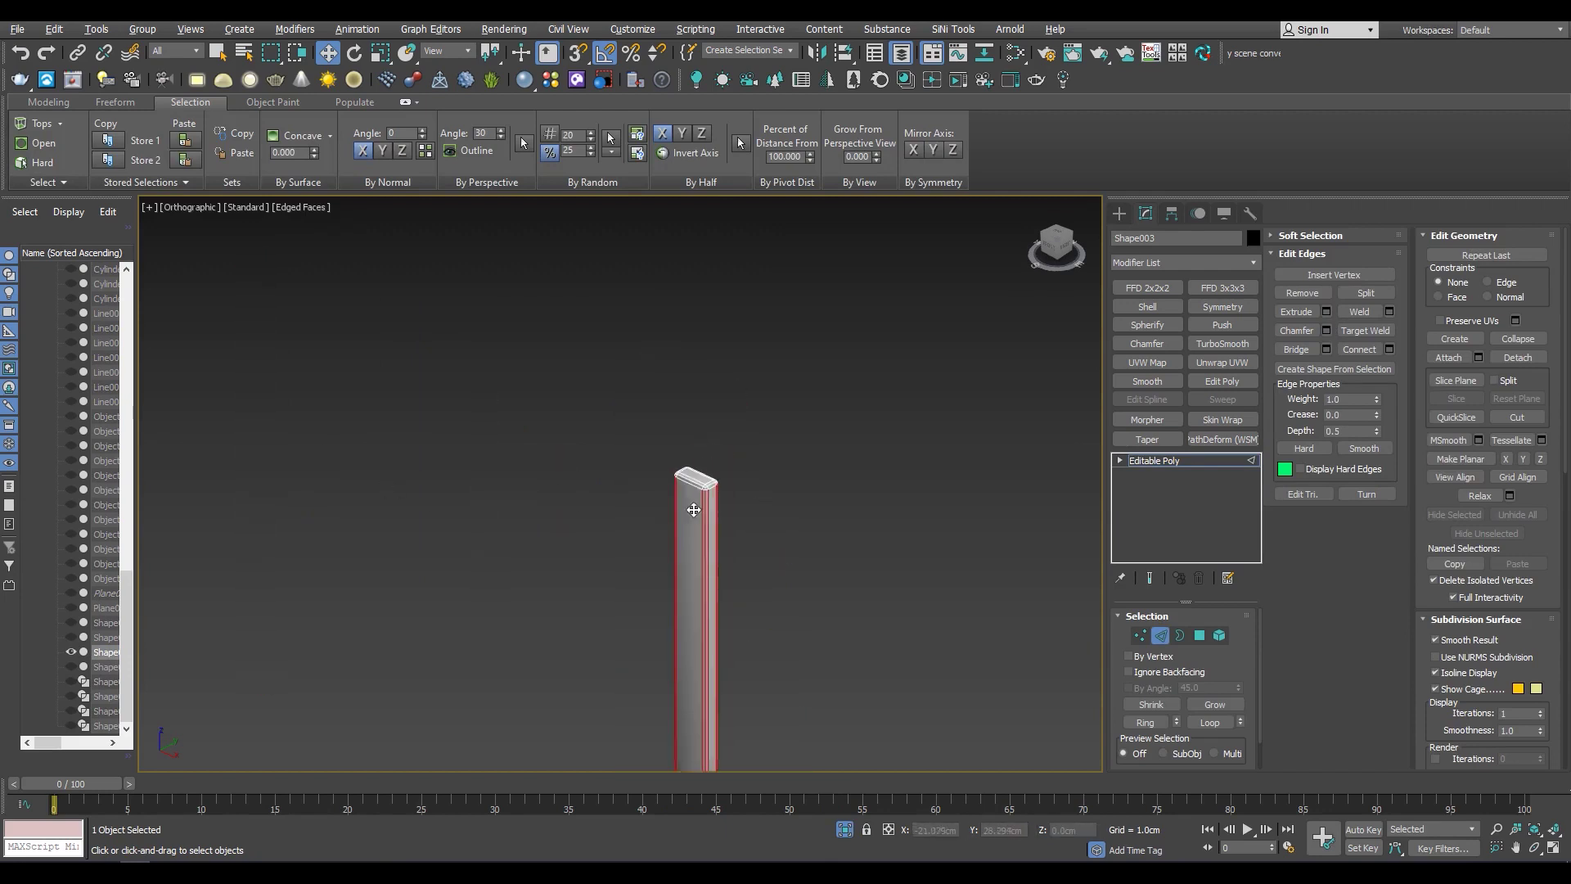
scroll(690, 512, "up", 2)
Connect the posts' long edges with 2 support segments
left_click_drag(631, 493, 663, 489)
scroll(542, 572, "down", 2)
scroll(381, 352, "up", 3)
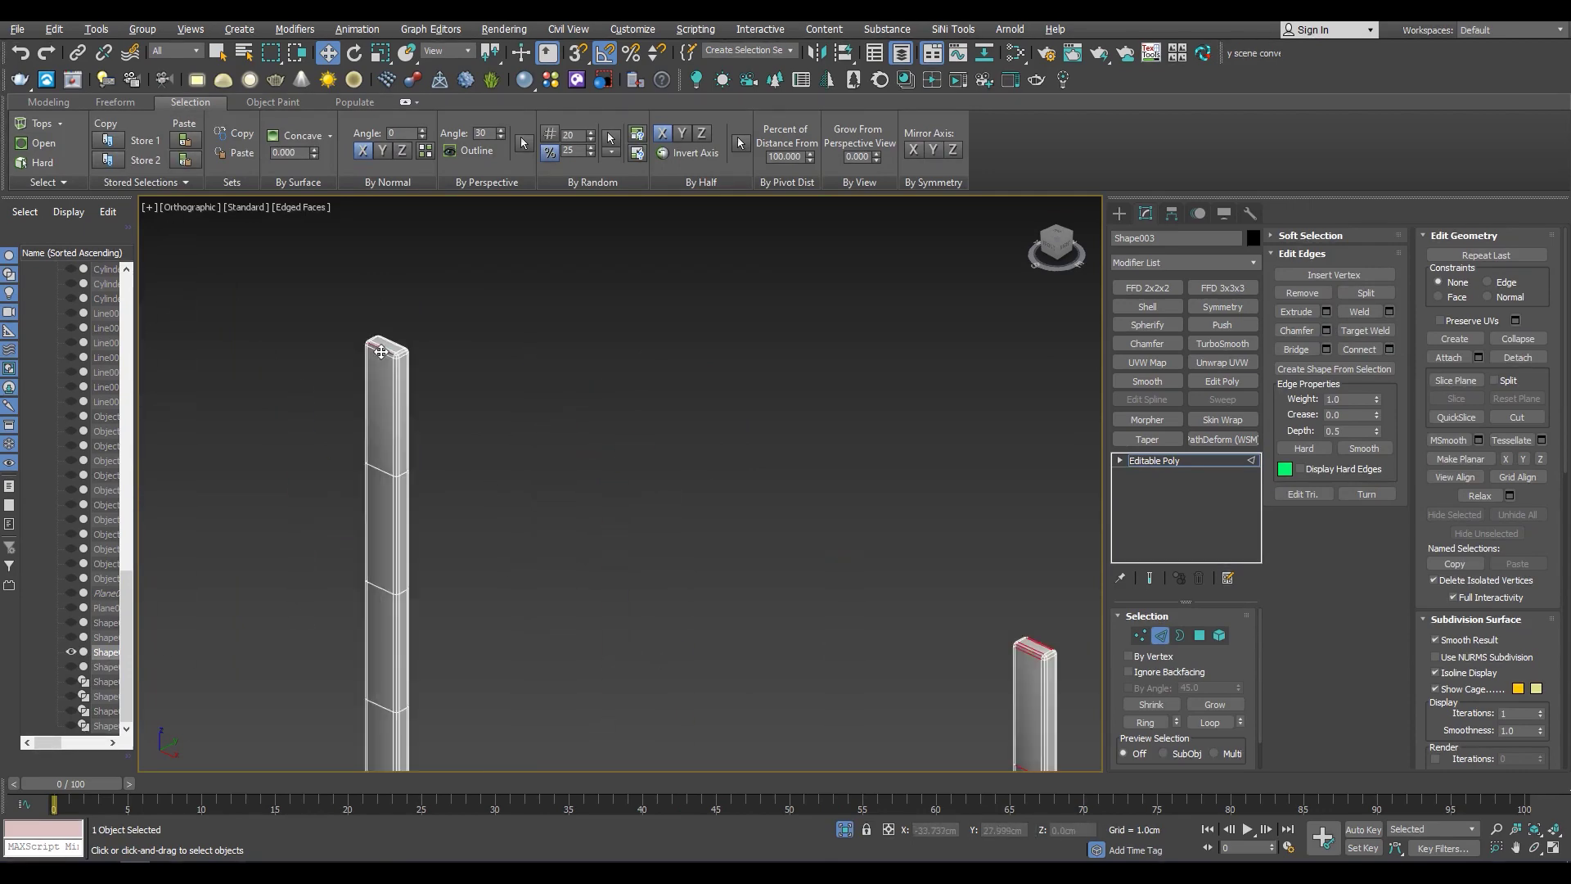
middle_click_drag(739, 513, 1172, 347, "alt")
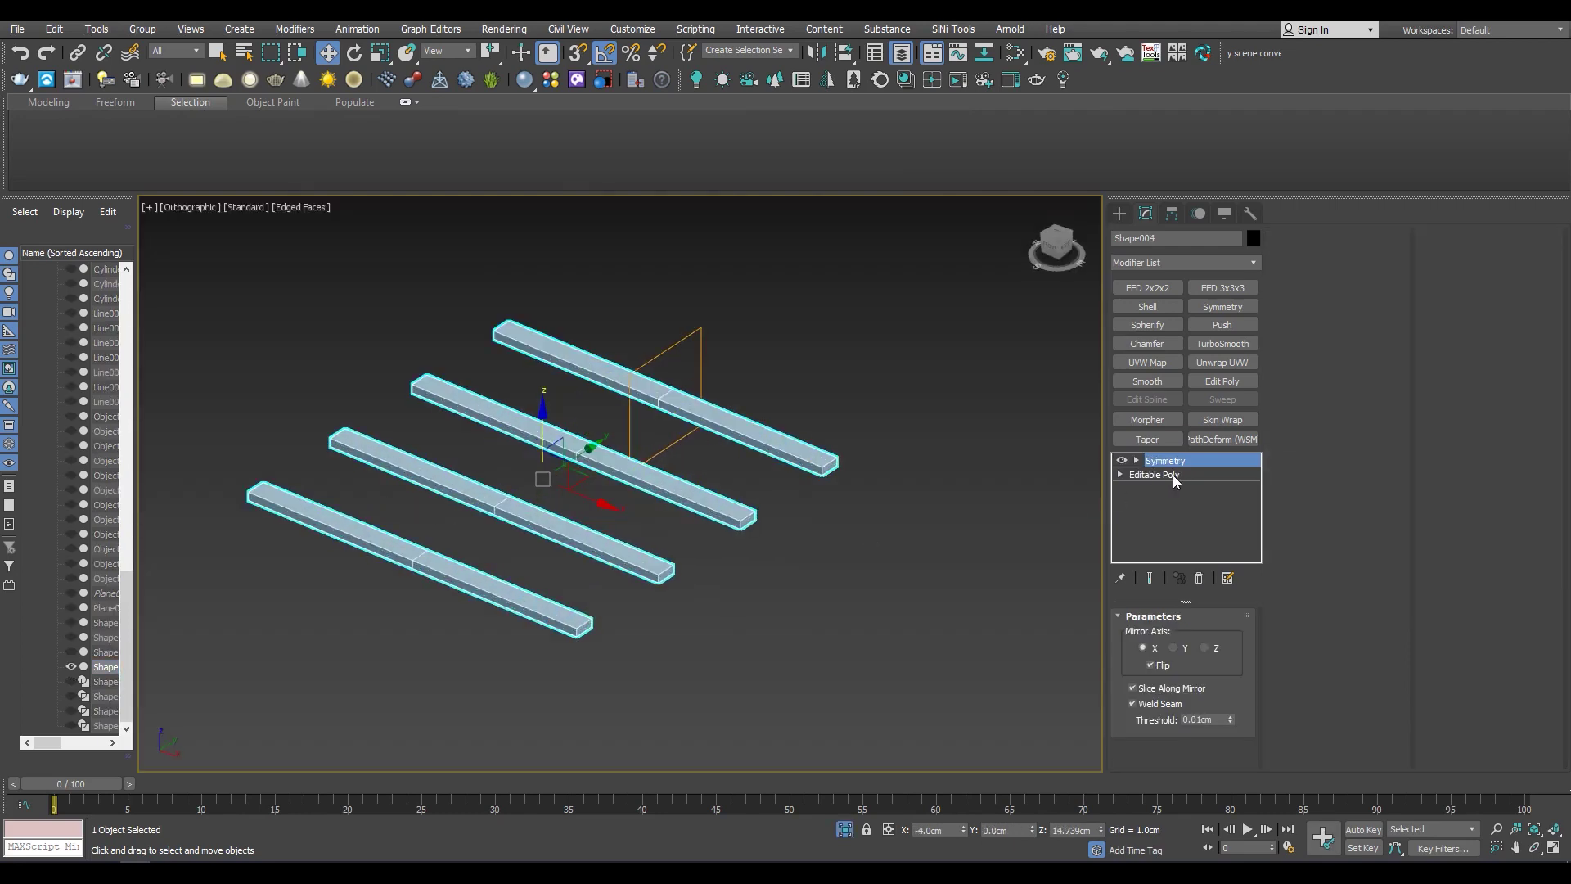
In the rails' Editable Poly, connect the selected rail edges to add a support loop
left_click(1172, 475)
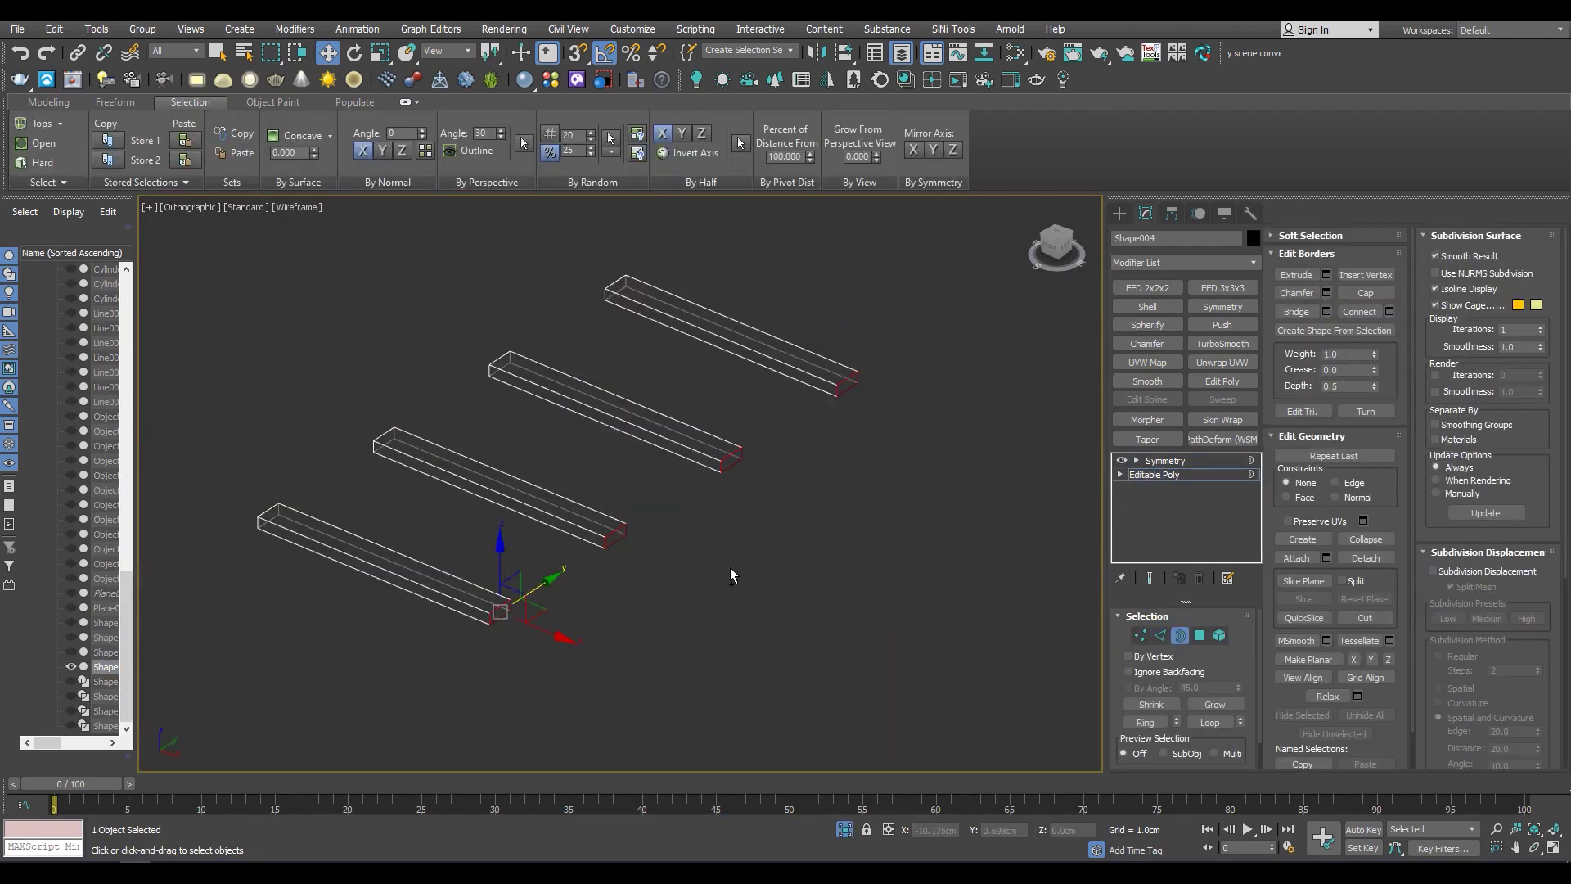
middle_click_drag(451, 561, 590, 550)
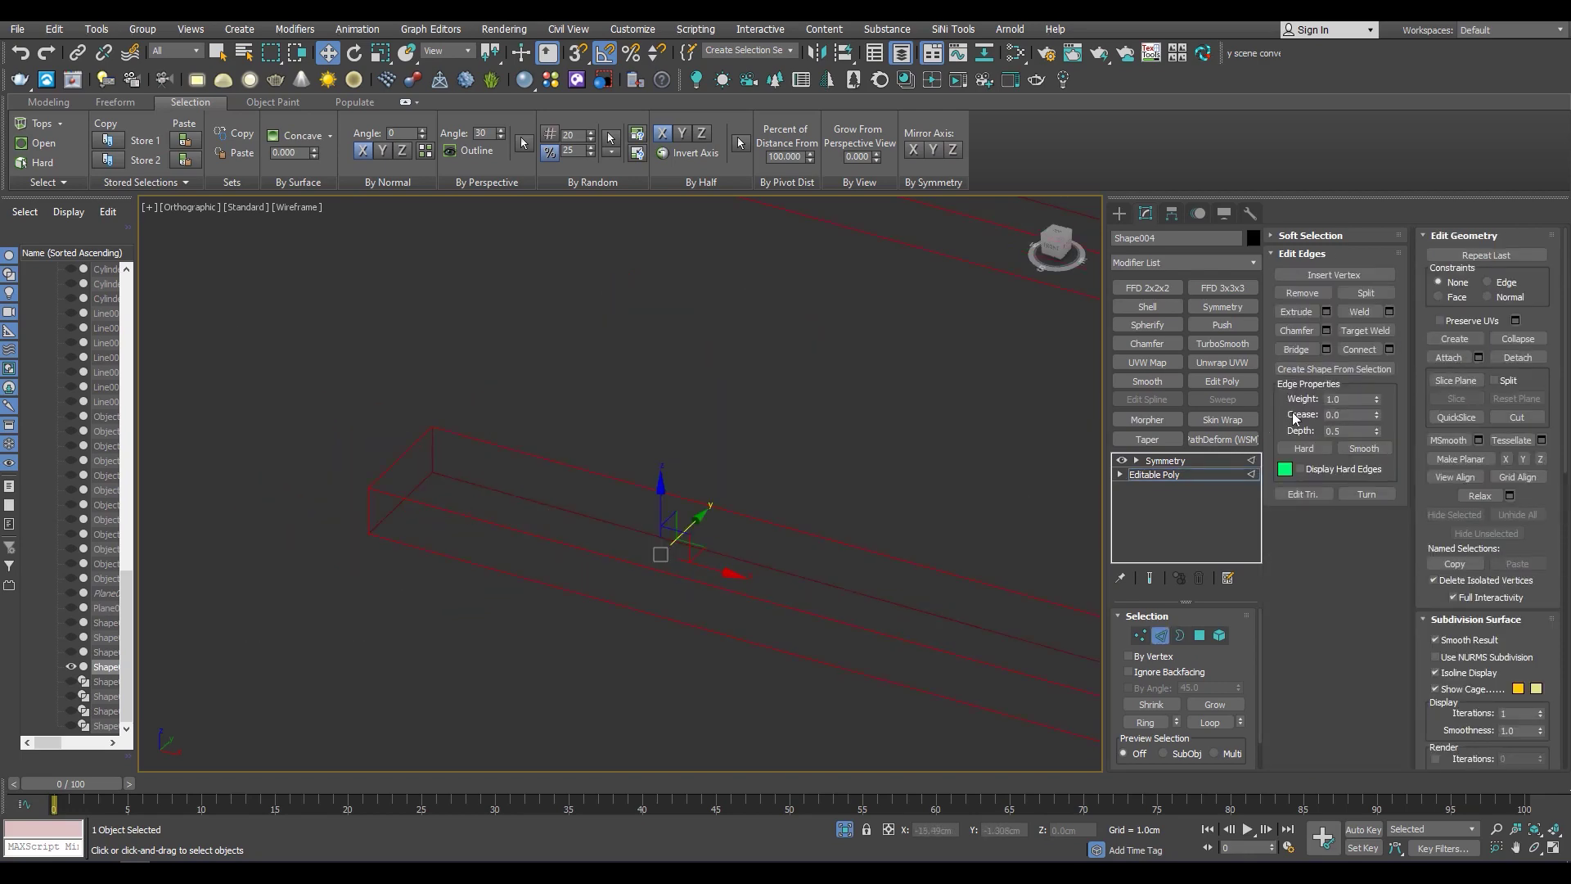
key("F3")
scroll(695, 524, "down", 5)
scroll(817, 532, "down", 2)
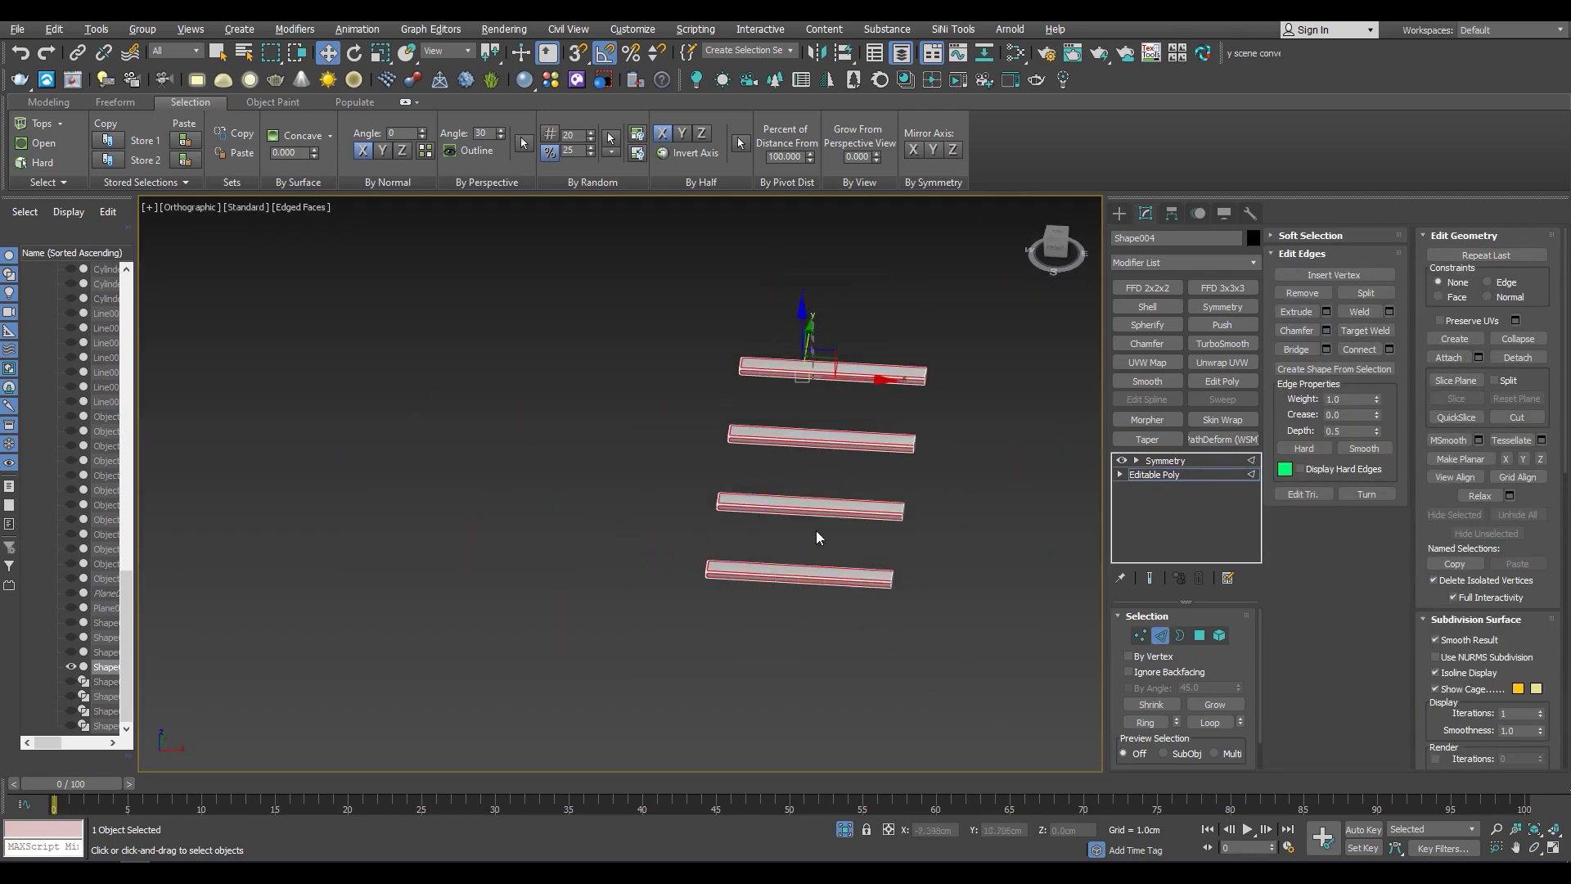
scroll(798, 638, "up", 3)
scroll(924, 540, "up", 5)
left_click(1390, 348)
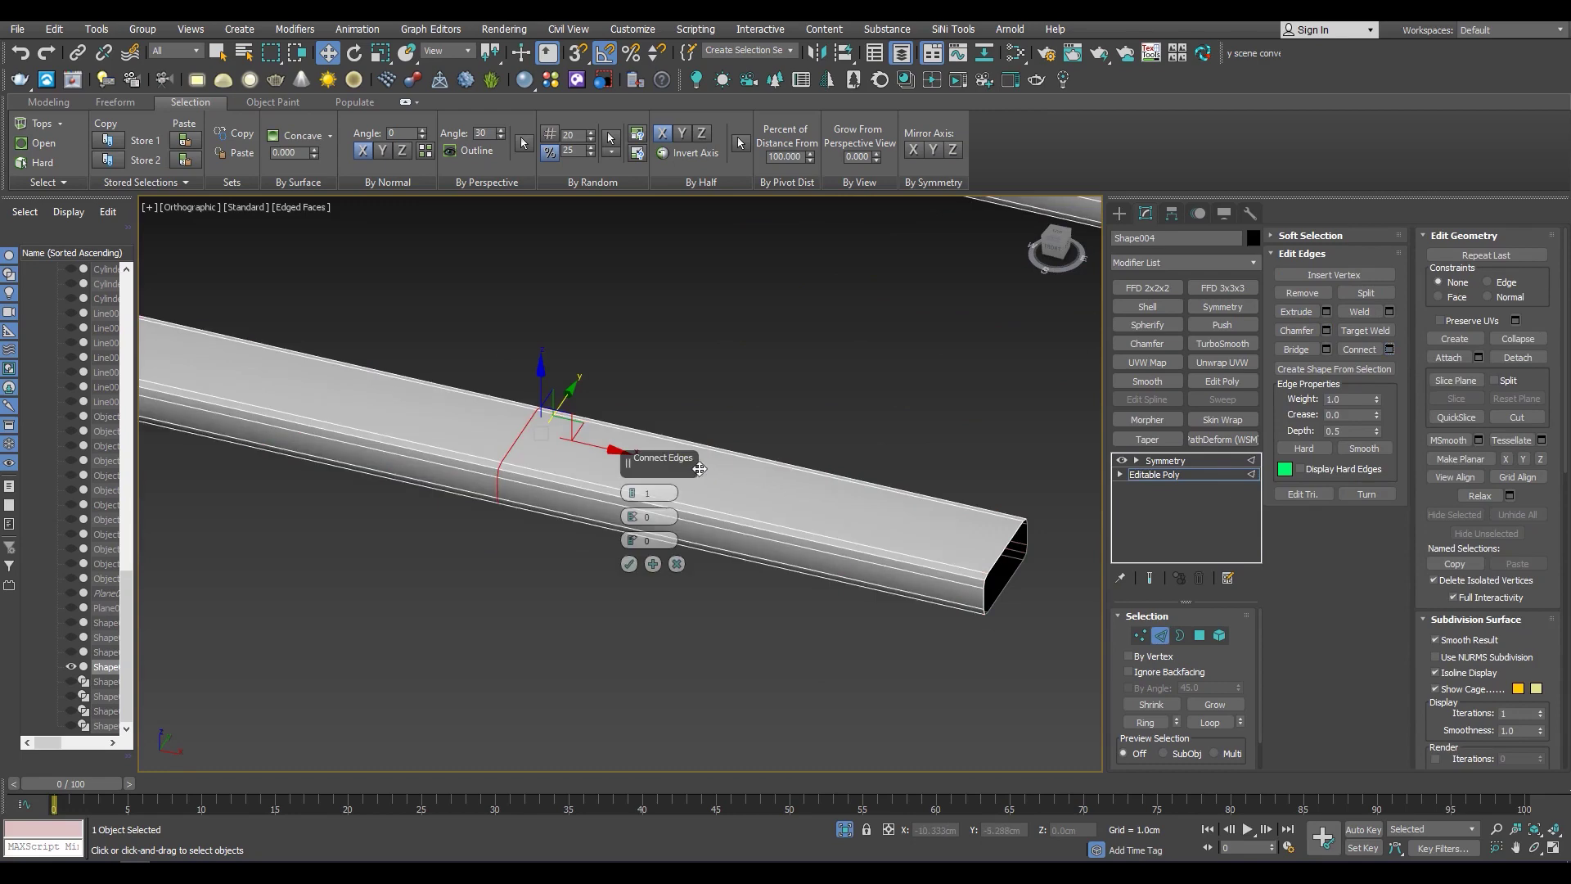
scroll(633, 494, "down", 3)
left_click(628, 563)
scroll(628, 564, "down", 3)
Return to the top of the rails' stack, exit isolation, and isolate the axle
left_click(1165, 460)
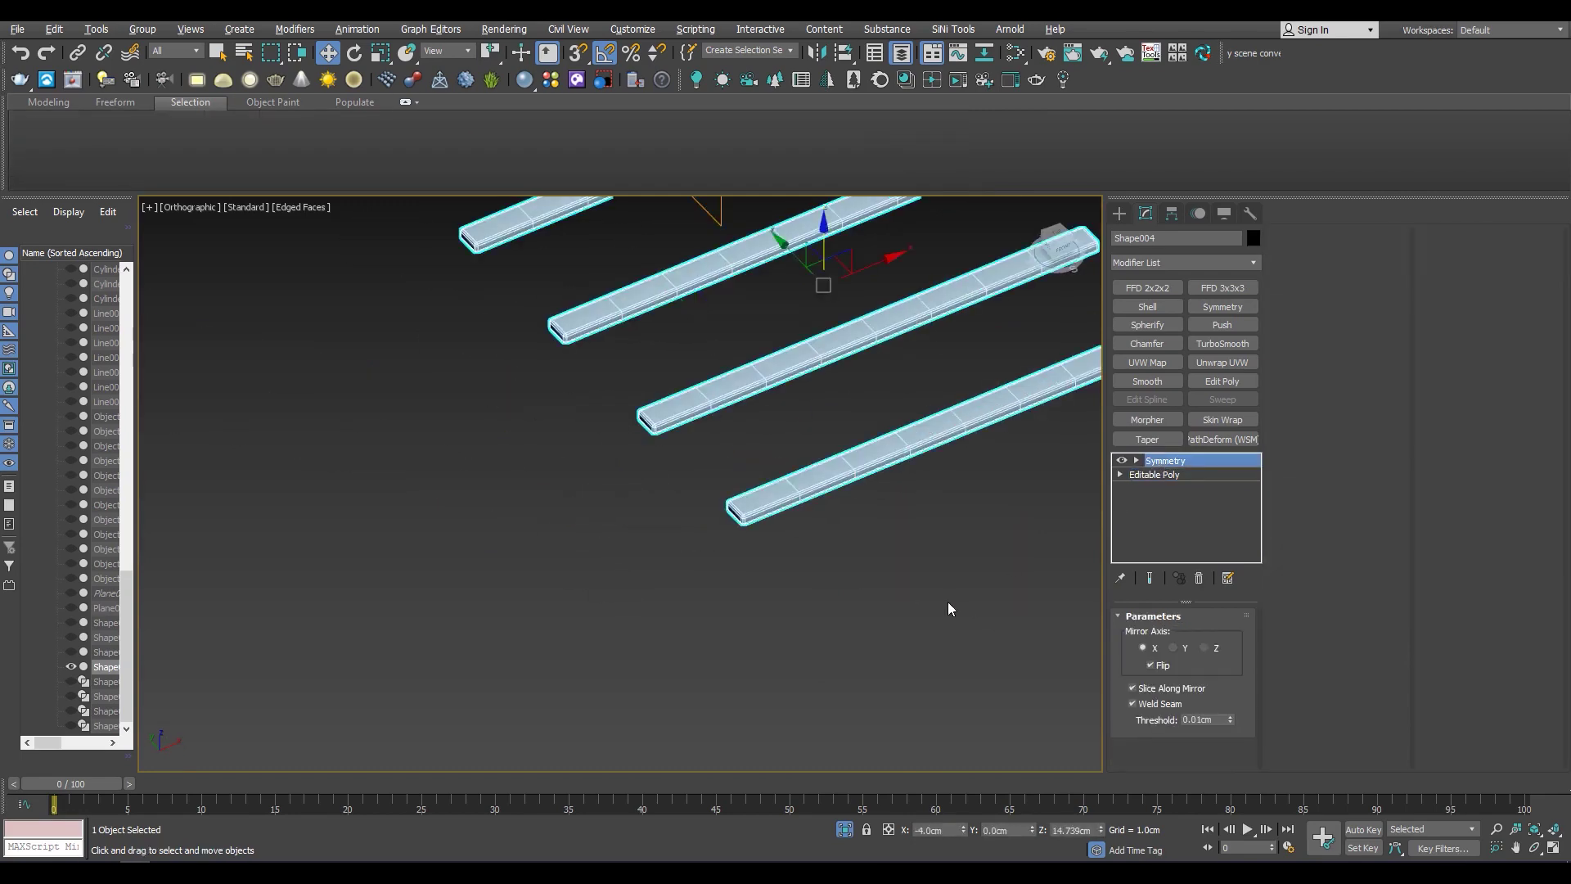
key("alt+q")
scroll(690, 530, "down", 3)
left_click(687, 557)
scroll(687, 557, "up", 4)
key("alt+q")
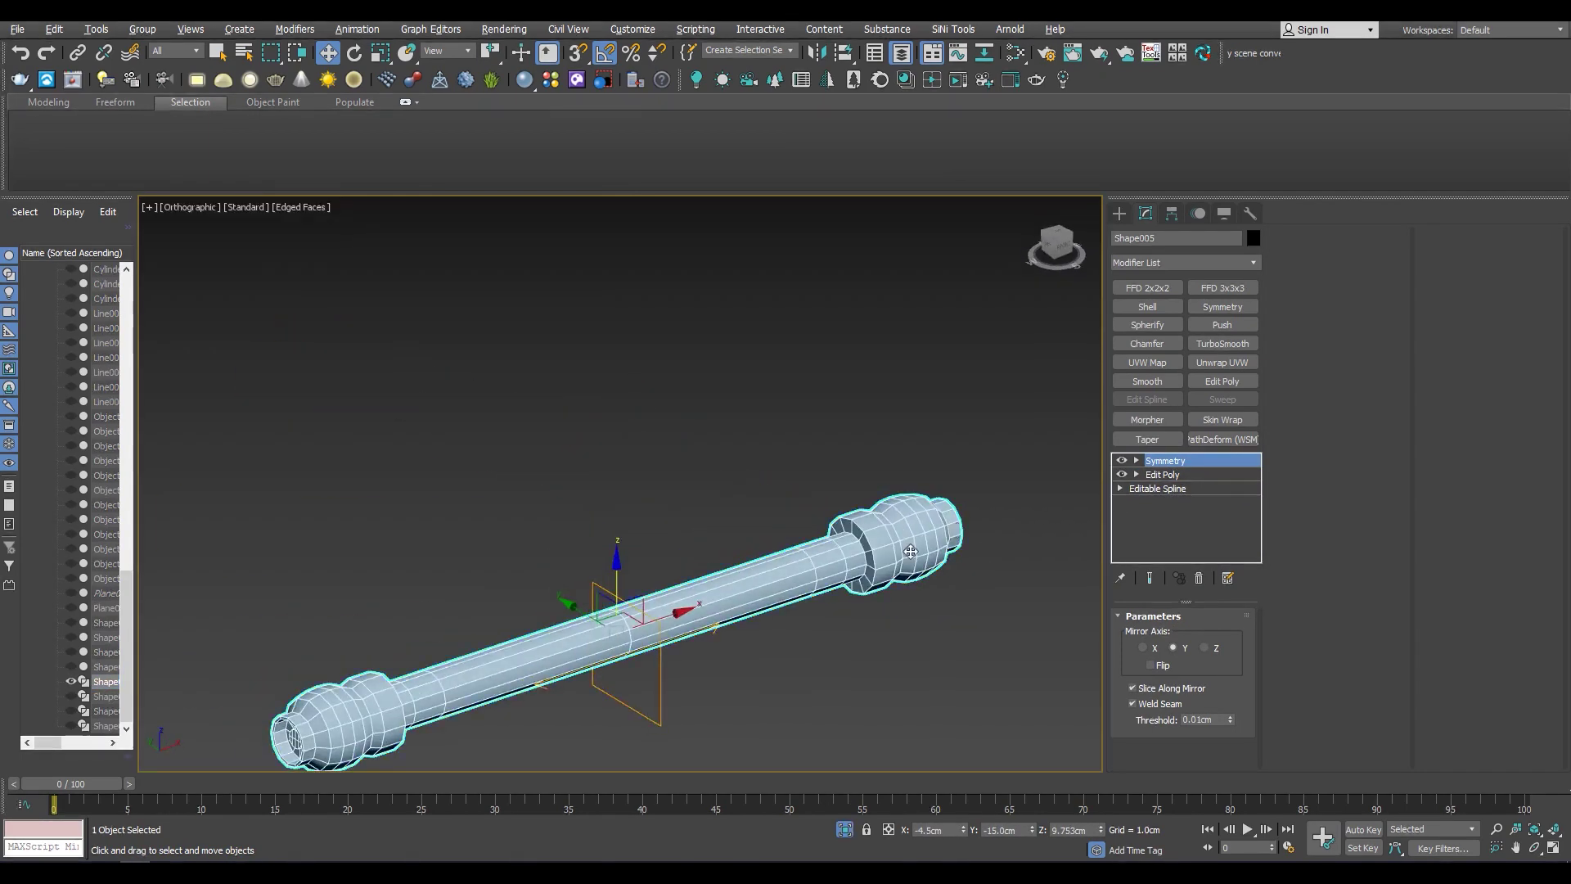
Collapse the axle's Edit Poly modifier into an editable poly and switch to Edge mode
scroll(761, 491, "up", 2)
left_click(1169, 476)
right_click(1172, 483)
left_click(1245, 635)
left_click(860, 506)
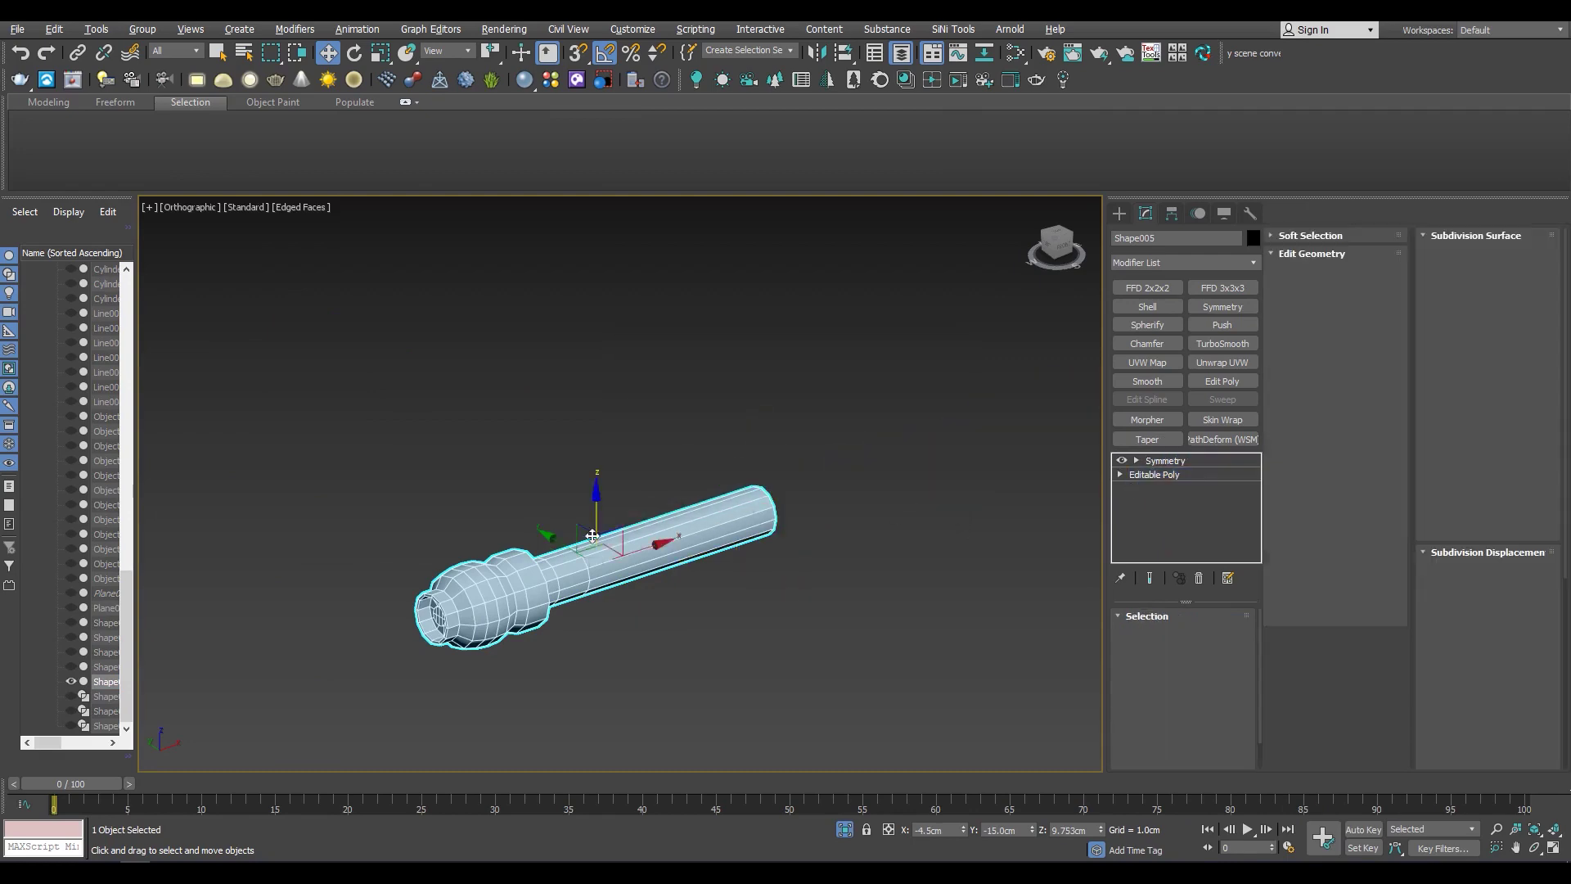
scroll(479, 476, "up", 5)
key("2")
scroll(571, 485, "up", 2)
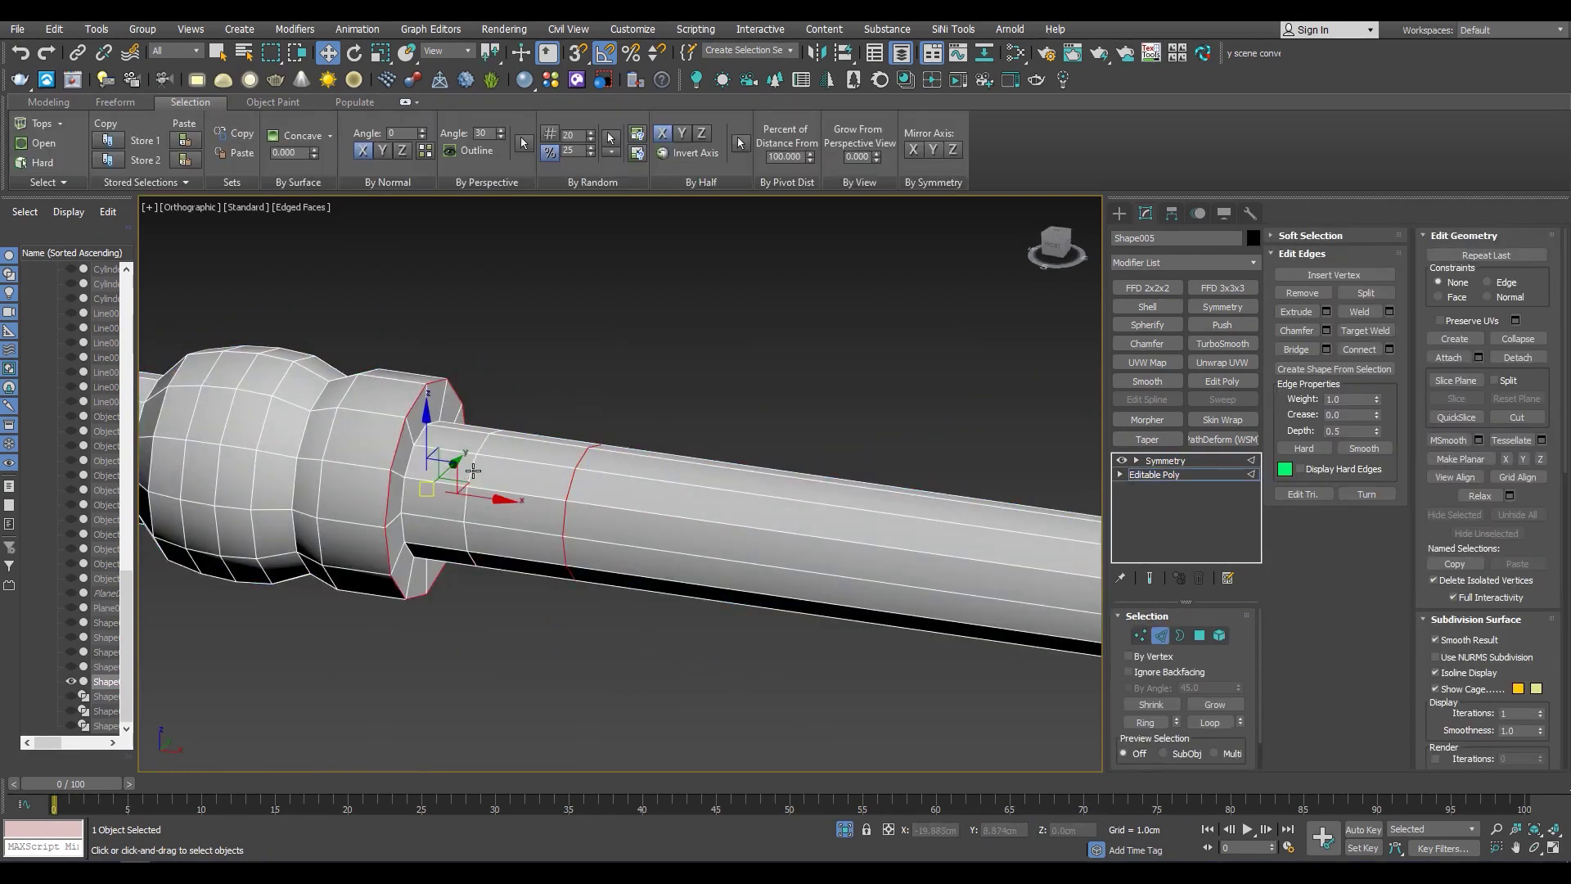
Chamfer the edge loops around the axle's collars
double_click(320, 453)
scroll(320, 453, "down", 2)
mouse_move(320, 454)
middle_mouse_down("alt")
mouse_move(300, 463)
mouse_move(913, 502)
middle_mouse_up("alt")
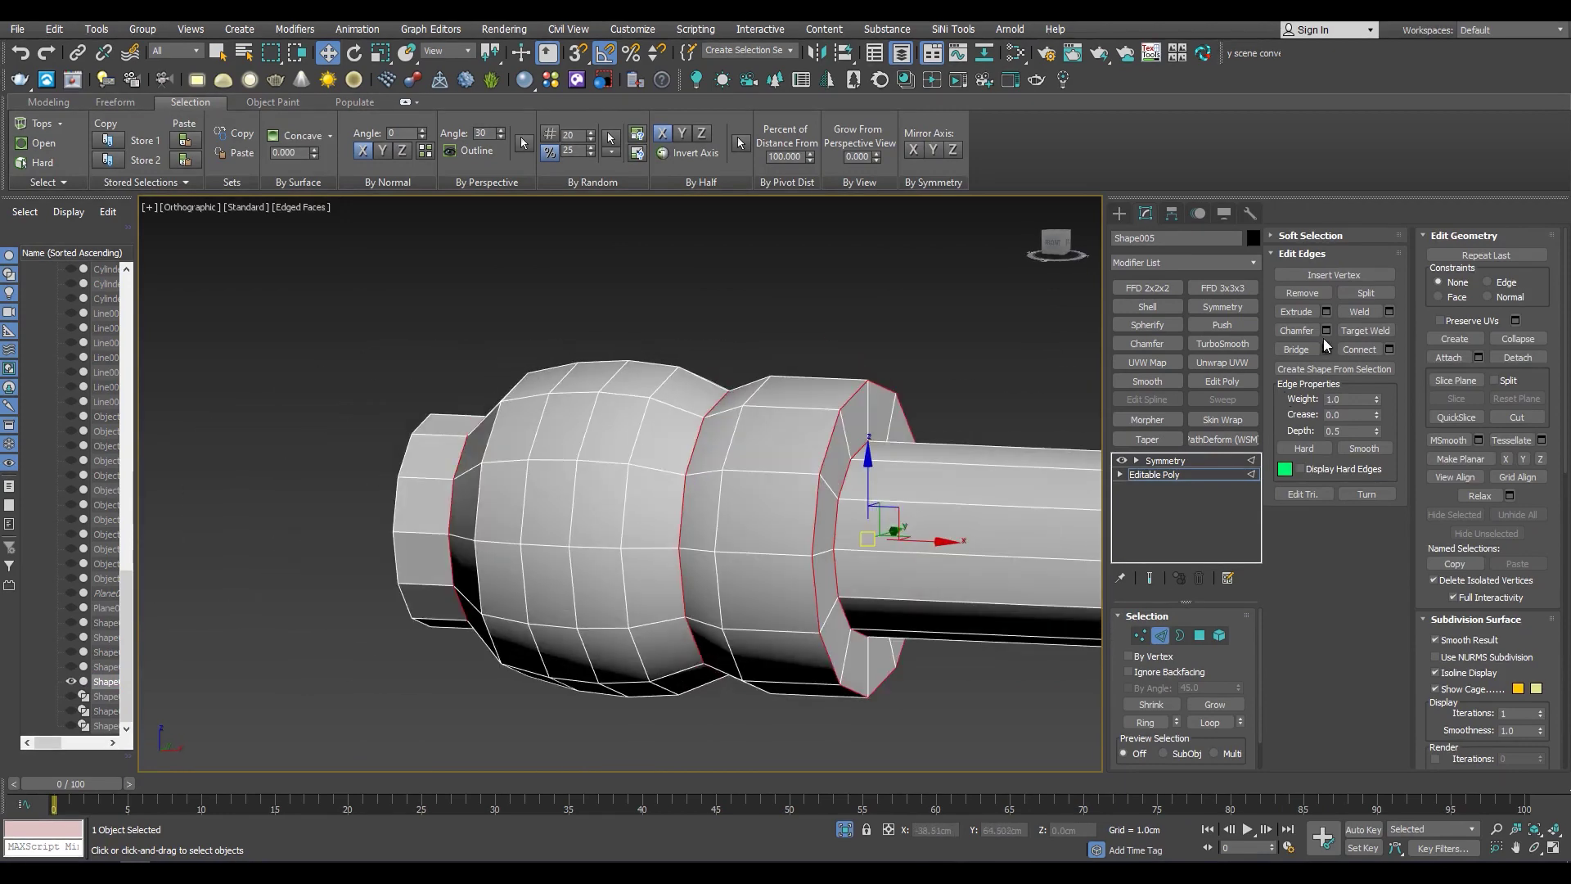
key("ctrl+shift+c")
scroll(767, 541, "up", 2)
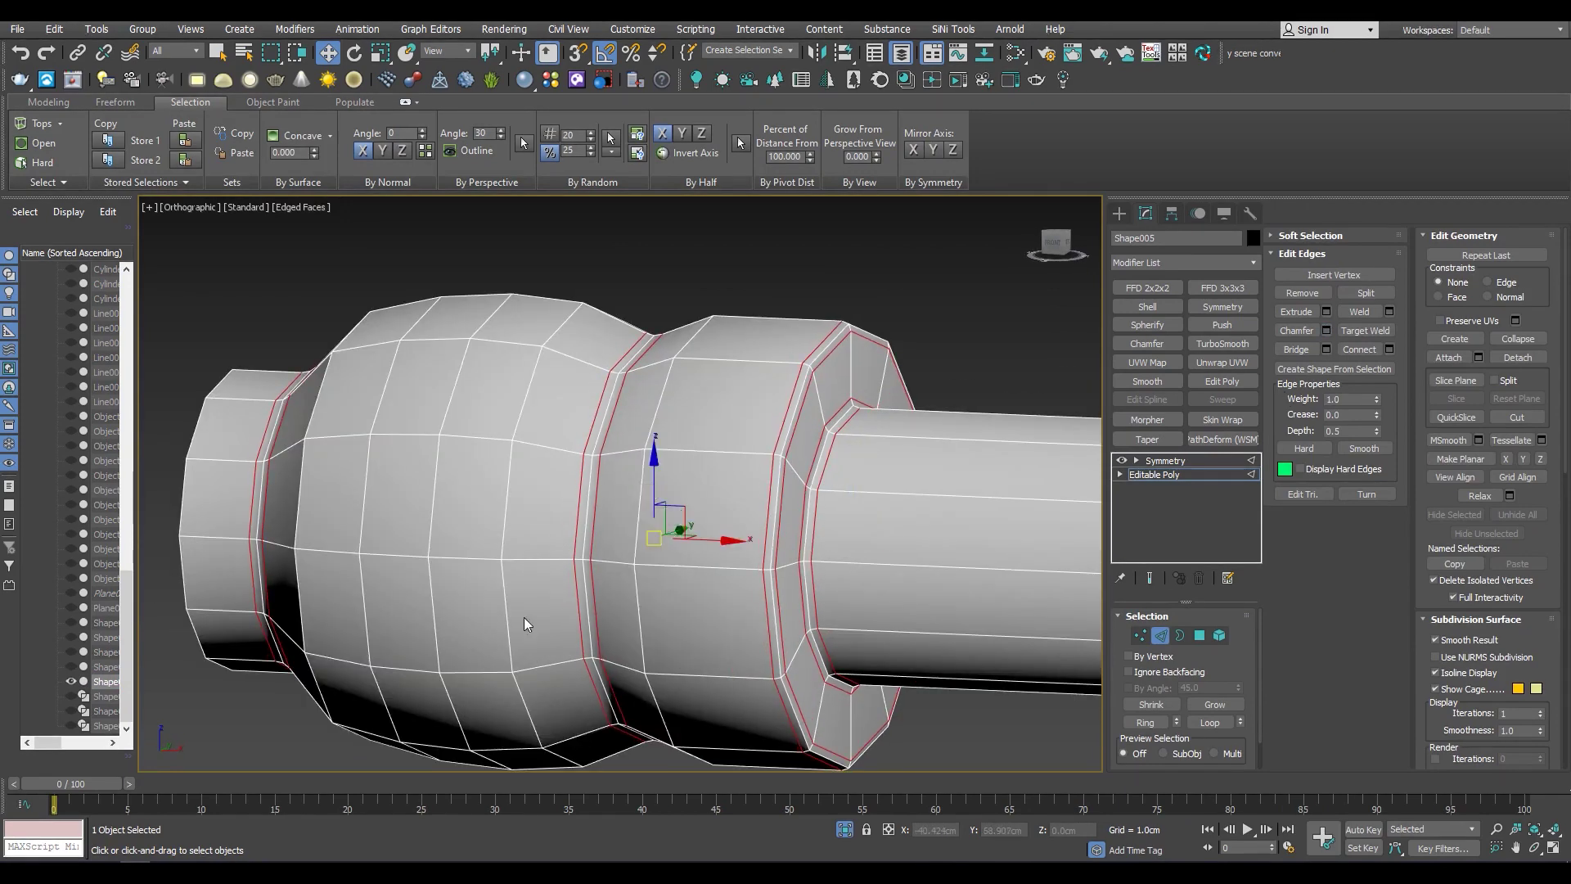
left_click(627, 656)
Chamfer the axle's outer end ring and the inner ring of its hollow end
middle_click_drag(627, 656, 408, 488, "alt")
scroll(614, 450, "up", 2)
scroll(901, 434, "up", 2)
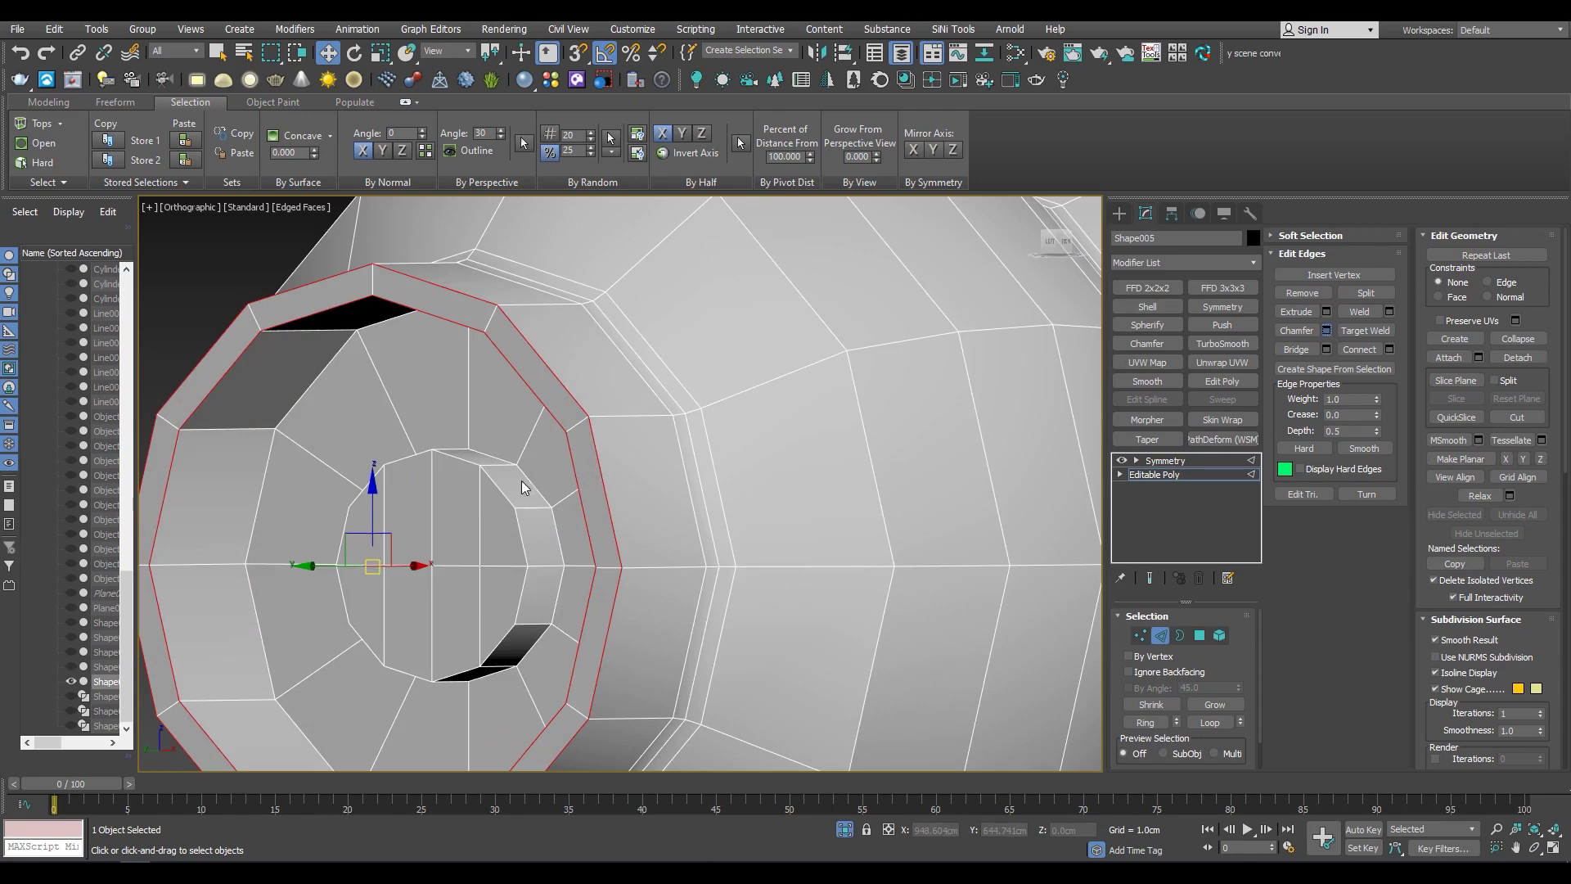
key("ctrl+shift+c")
left_click_drag(634, 519, 649, 619)
left_click(630, 661)
mouse_move(630, 662)
middle_mouse_down("alt")
mouse_move(524, 524)
mouse_move(620, 383)
middle_mouse_up("alt")
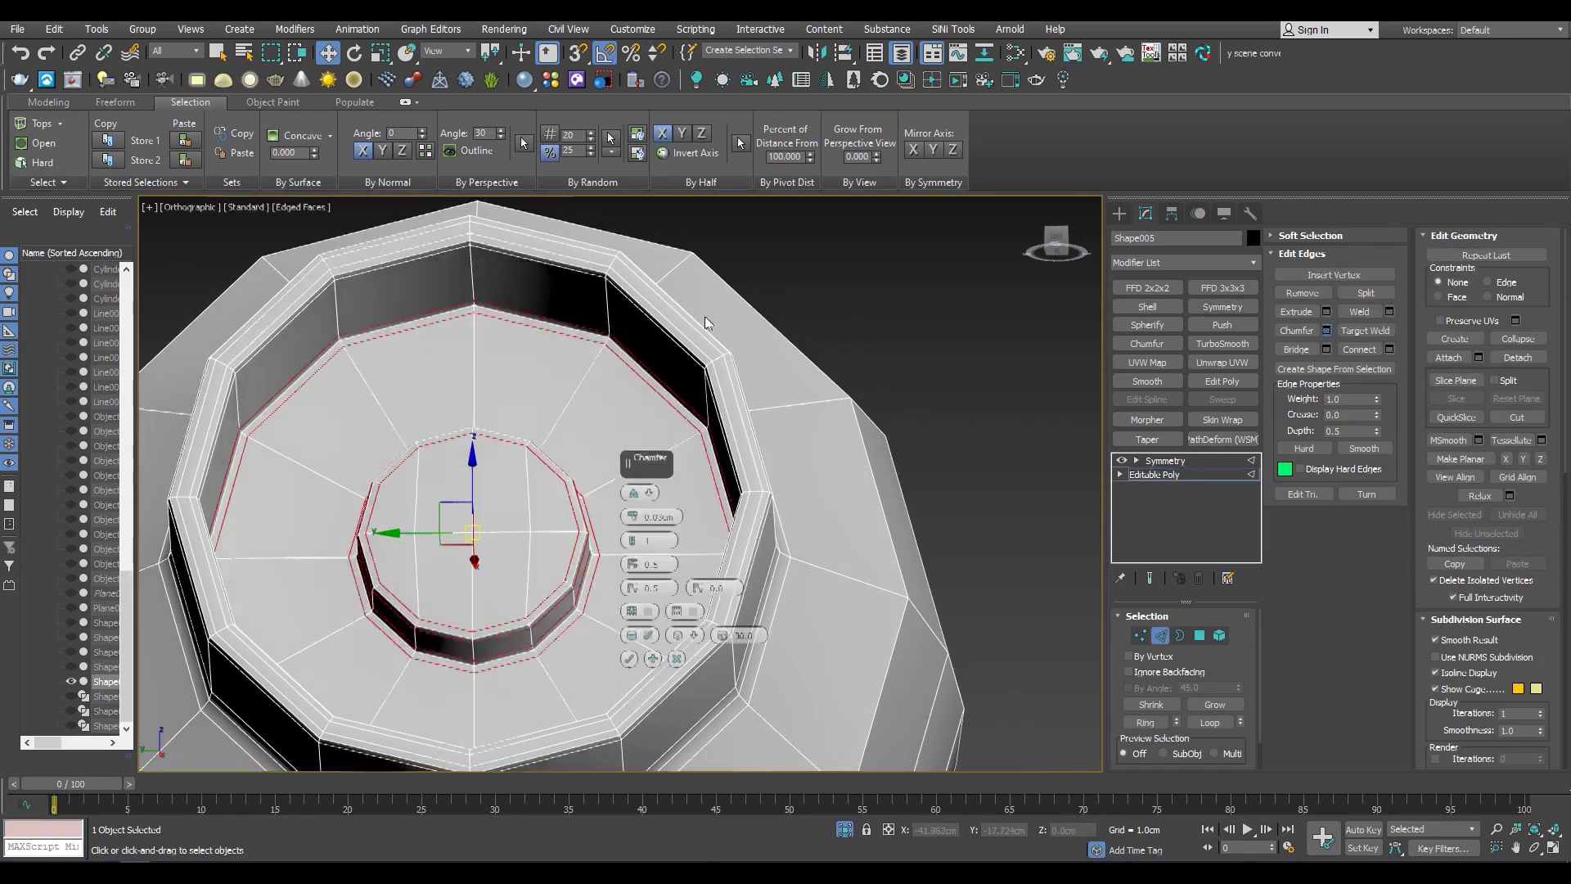
middle_click_drag(706, 321, 652, 349, "alt")
key("ctrl+shift+c")
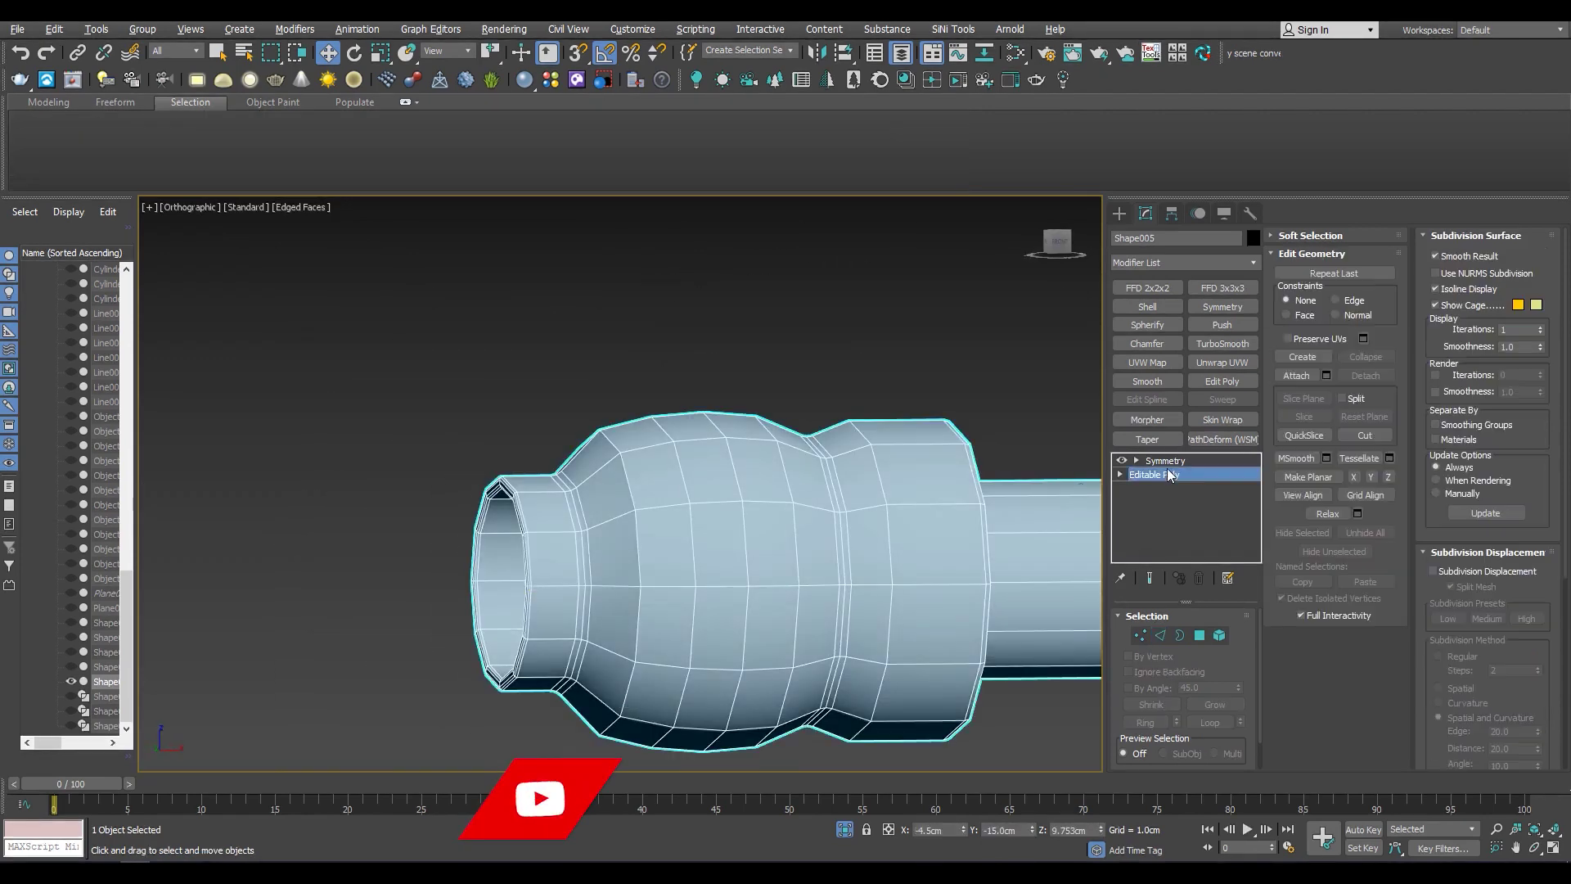
middle_click_drag(706, 516, 849, 831, "alt")
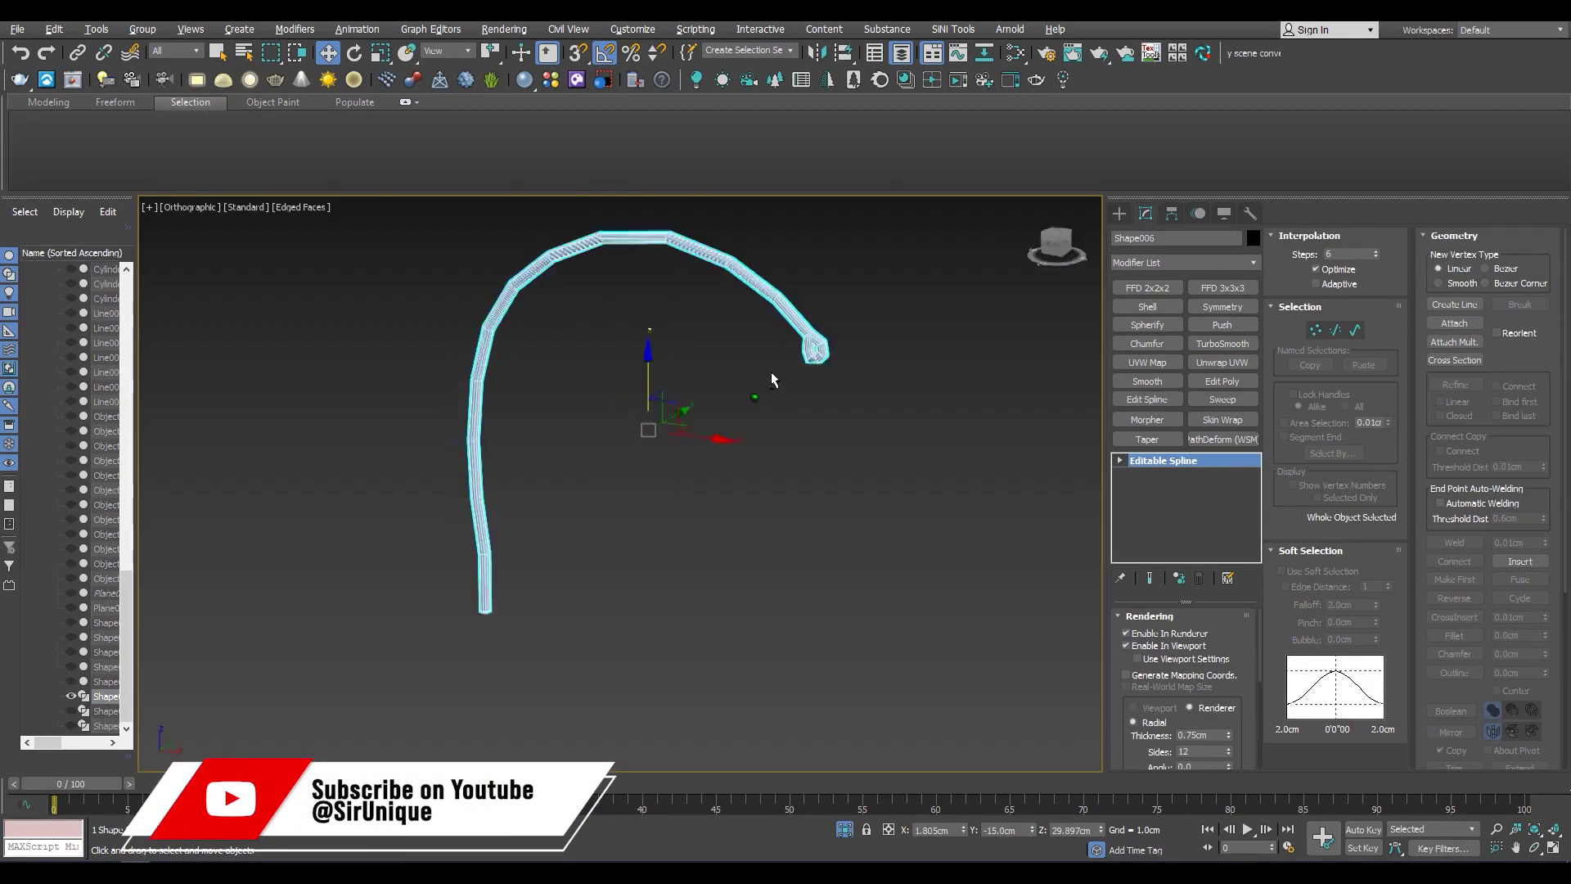
Add an Edit Poly modifier to the curved hook rod and collapse it
left_click(1221, 382)
right_click(1177, 470)
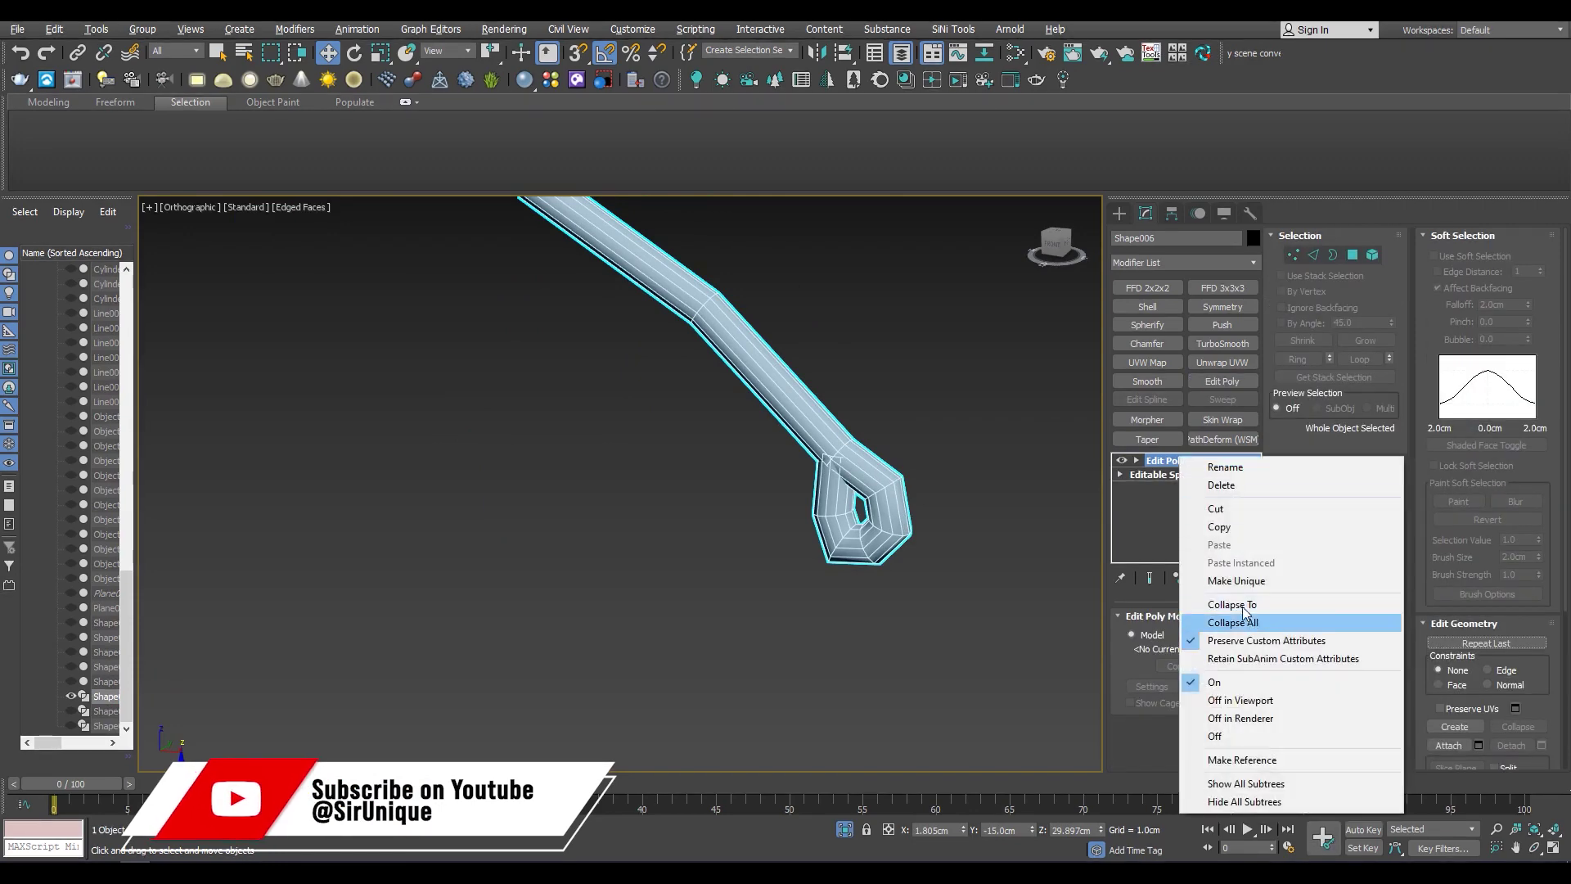
left_click(1310, 618)
left_click(871, 508)
Orbit out to view the whole cart and save the scene
key("4")
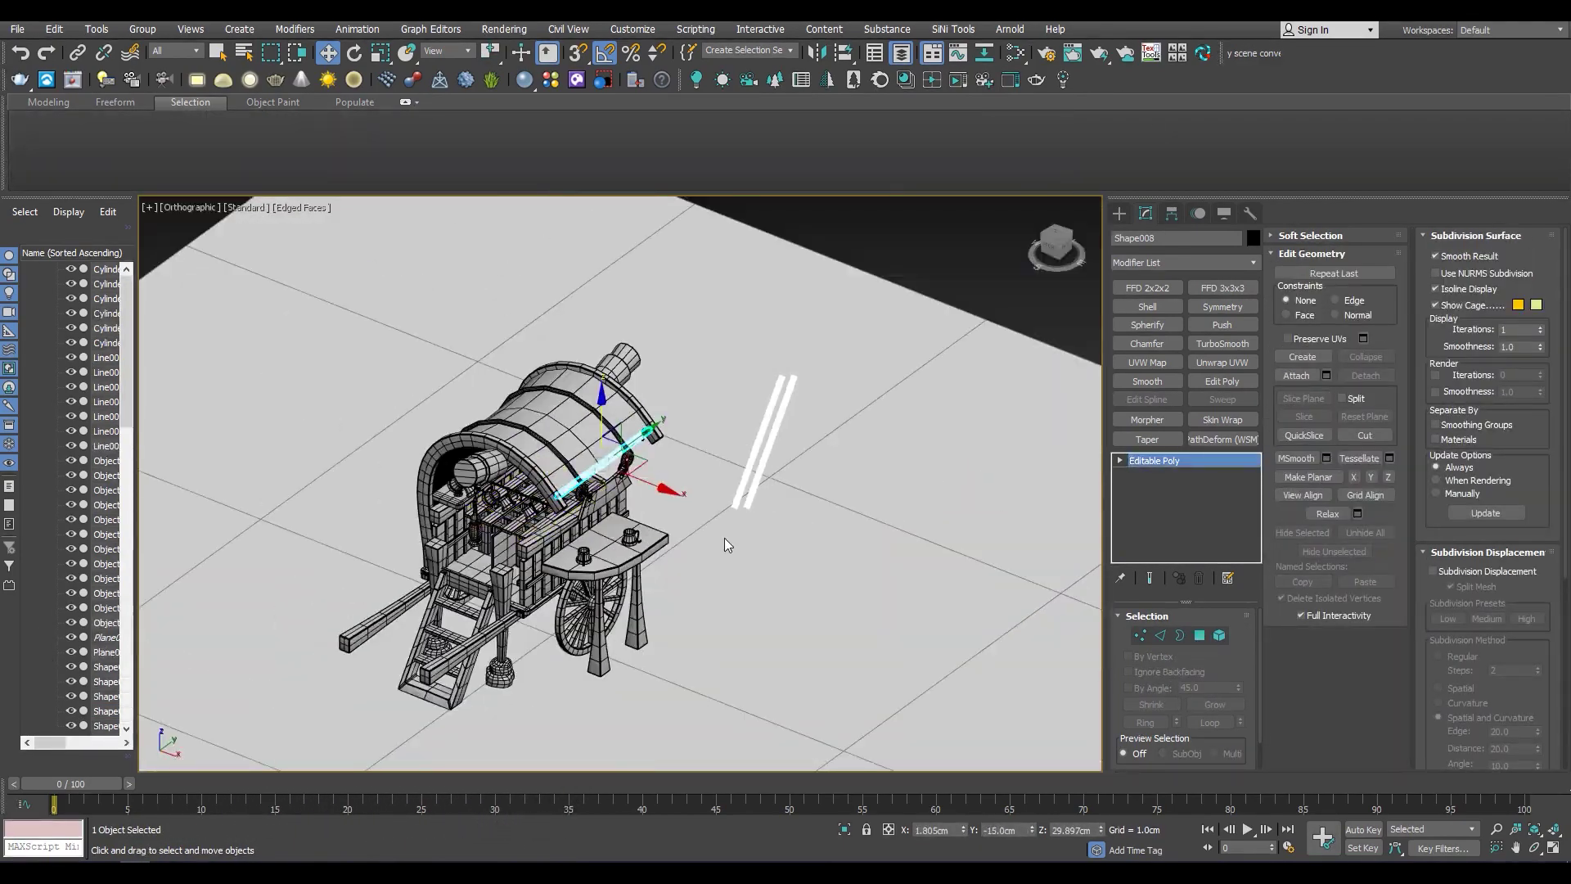
middle_click_drag(577, 562, 883, 566, "alt")
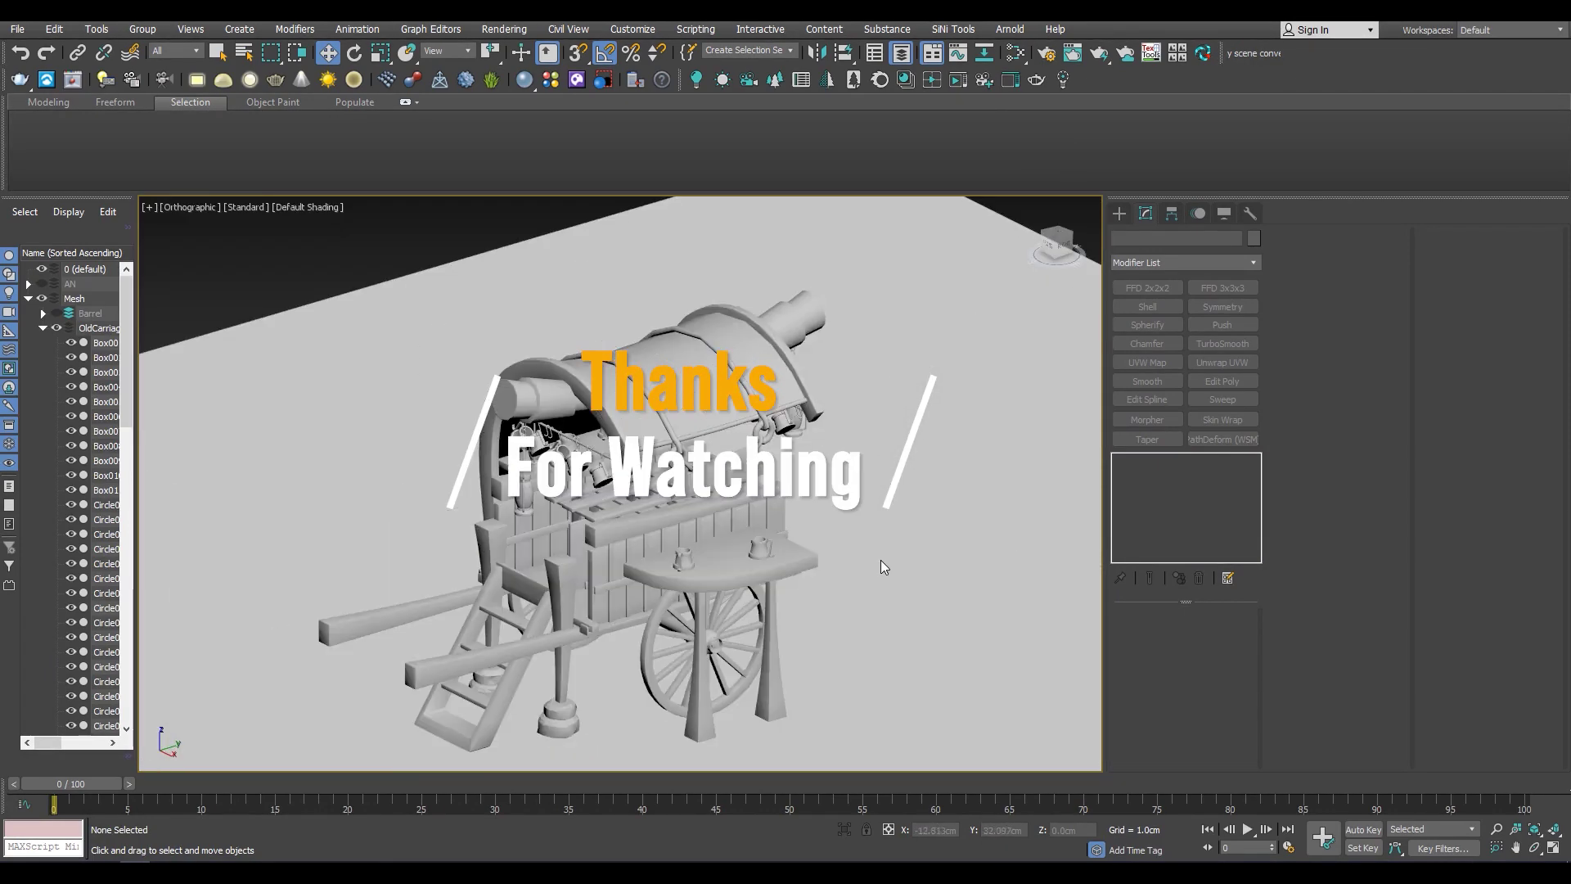
key("ctrl+s")
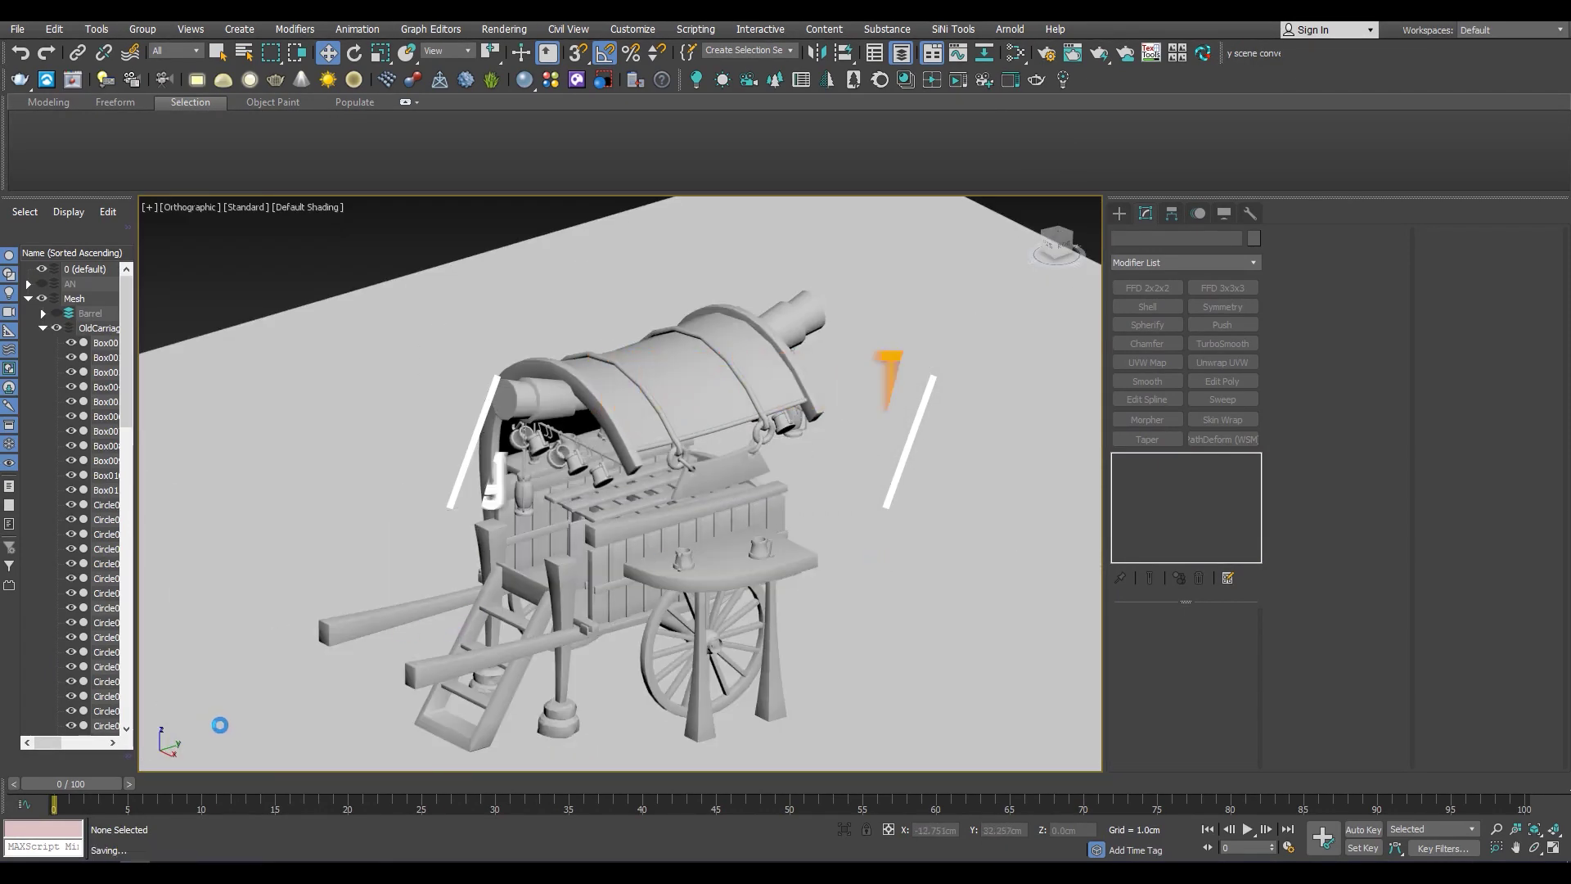